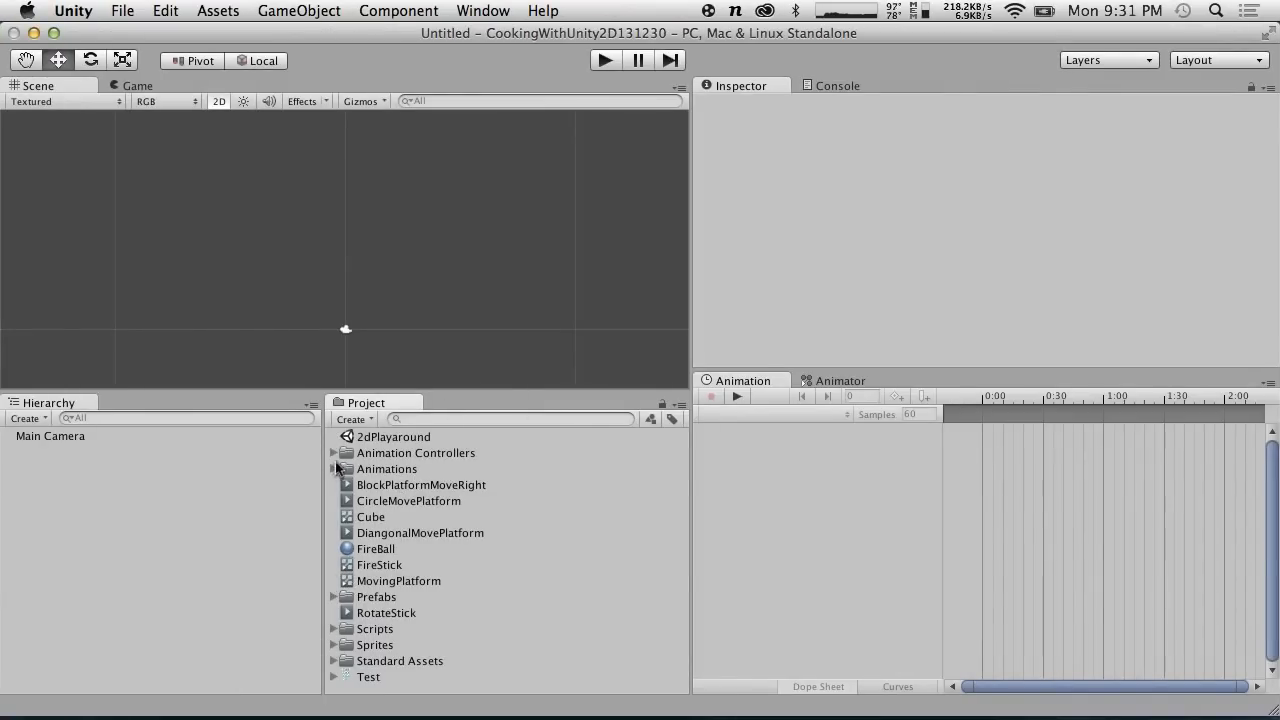
Open the 2dPlayaround scene and play-test it twice, stopping playback after each run.
double_click(369, 441)
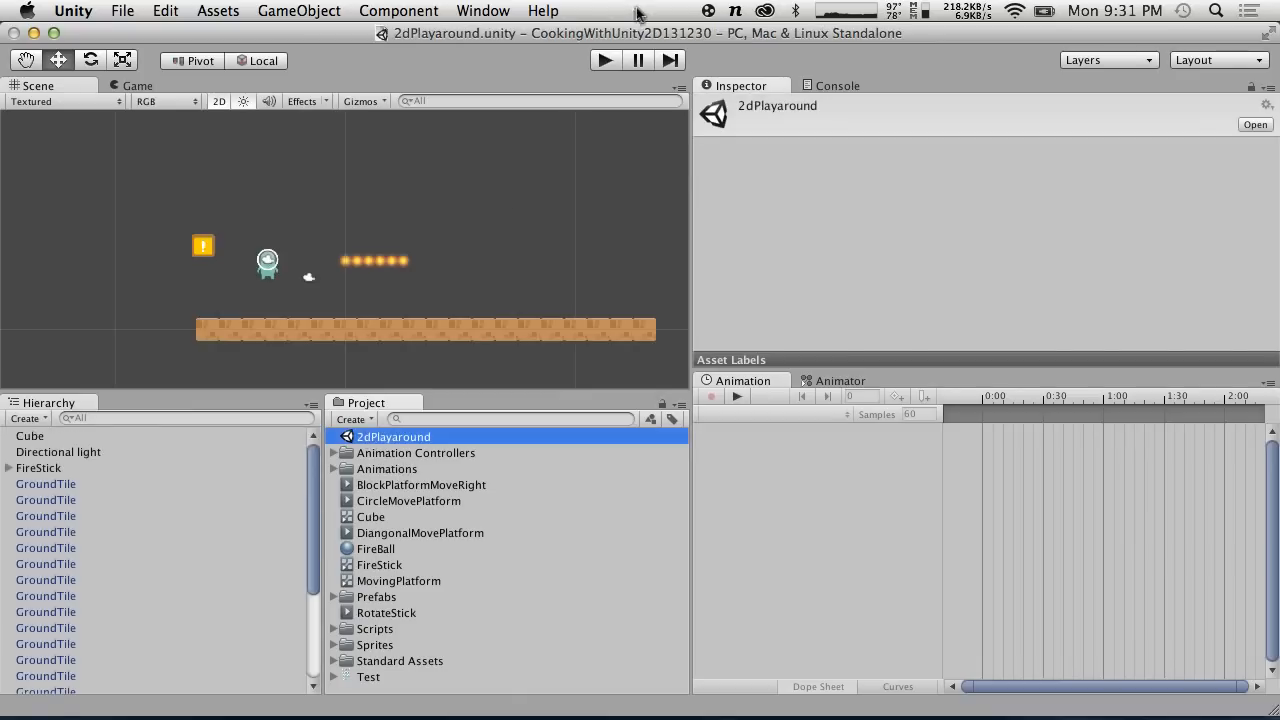
left_click(608, 60)
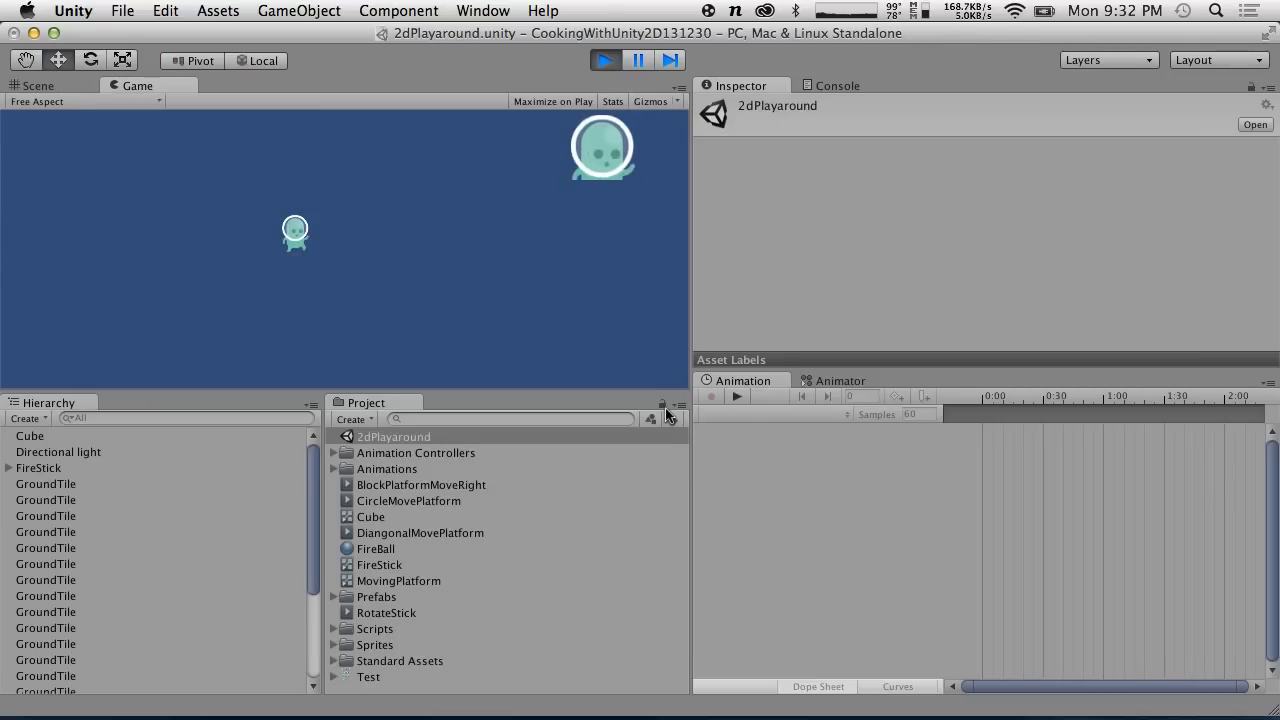
left_click(607, 60)
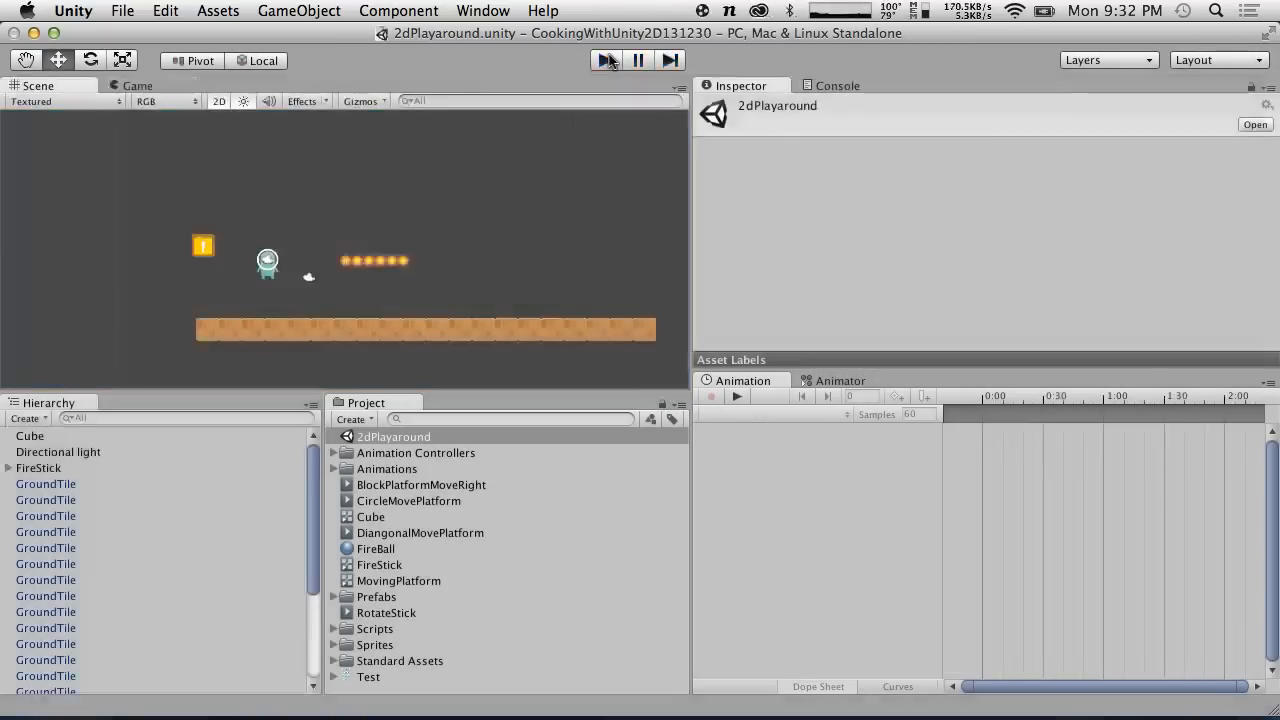
key("super+p")
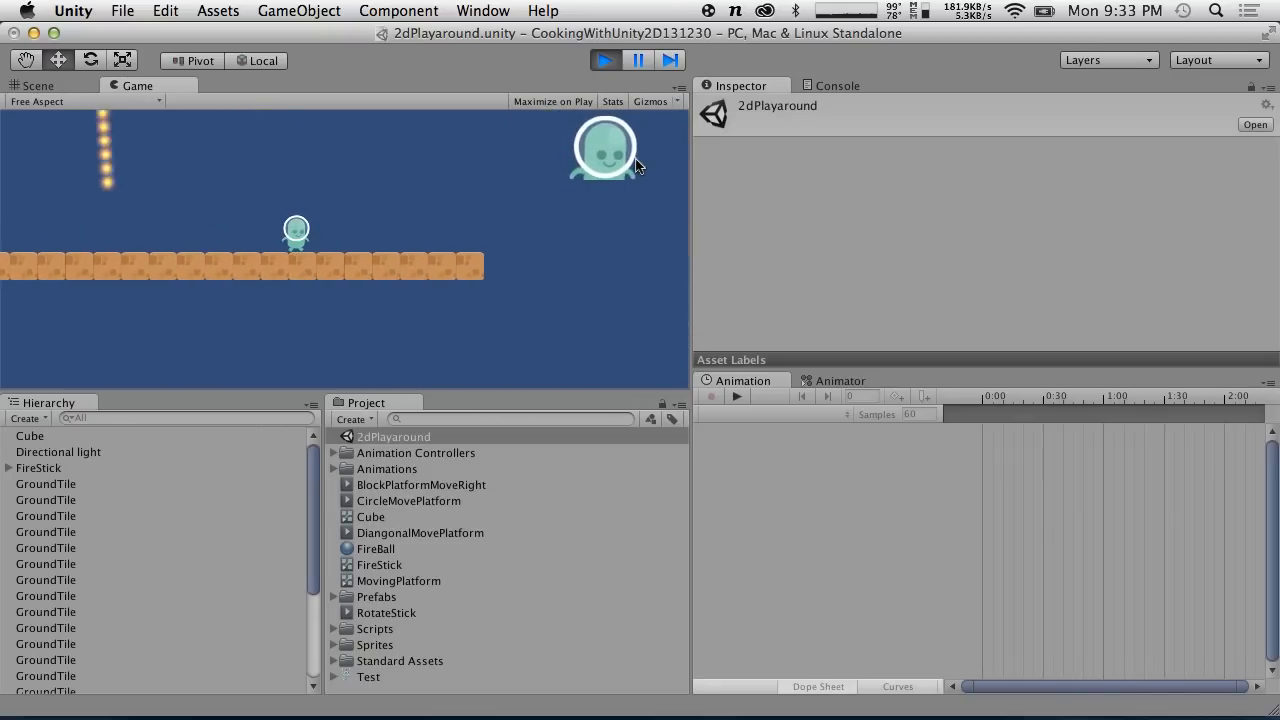
left_click(605, 61)
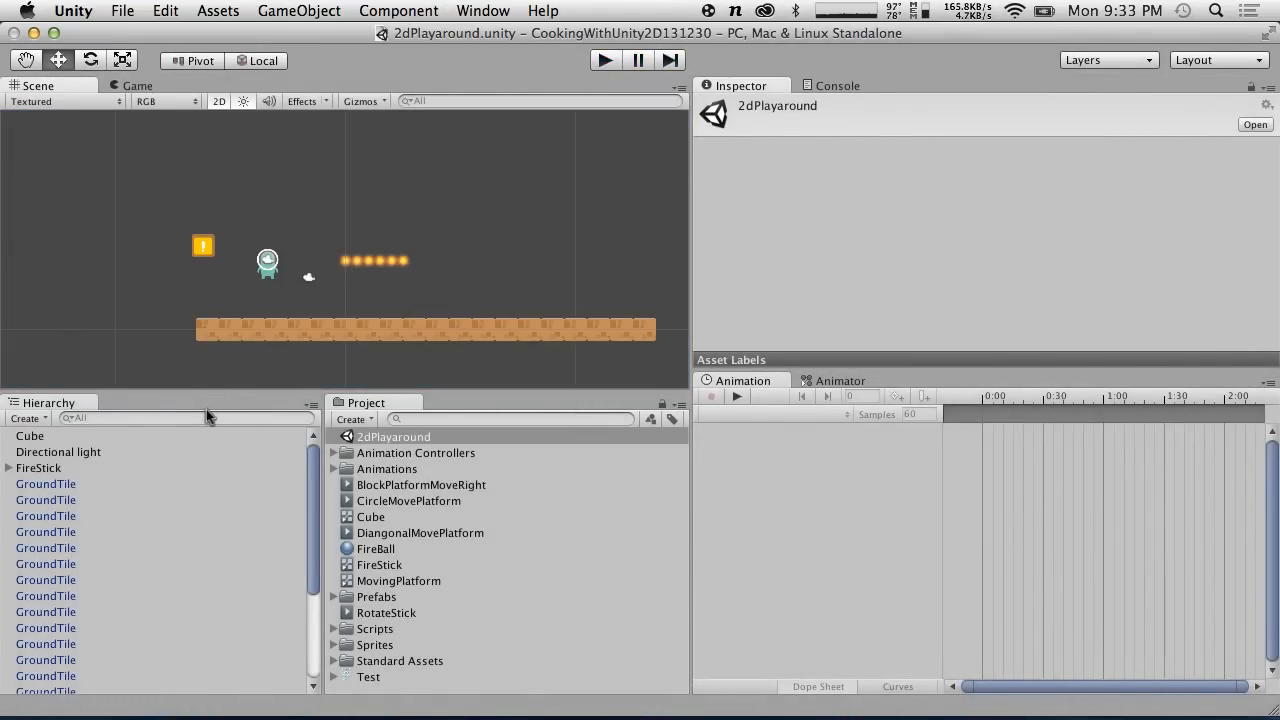
Examine the FireStick object's child components and the remaining objects in the scene hierarchy.
left_click_drag(310, 524, 266, 380)
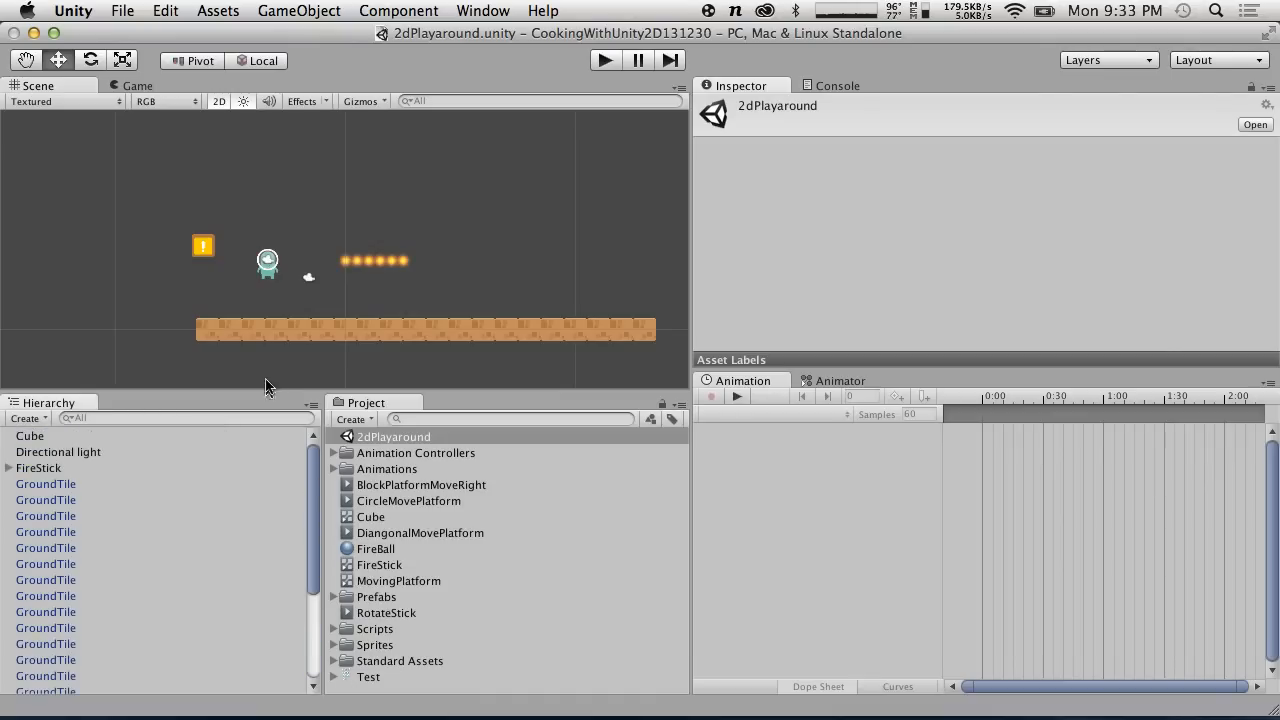
left_click(8, 468)
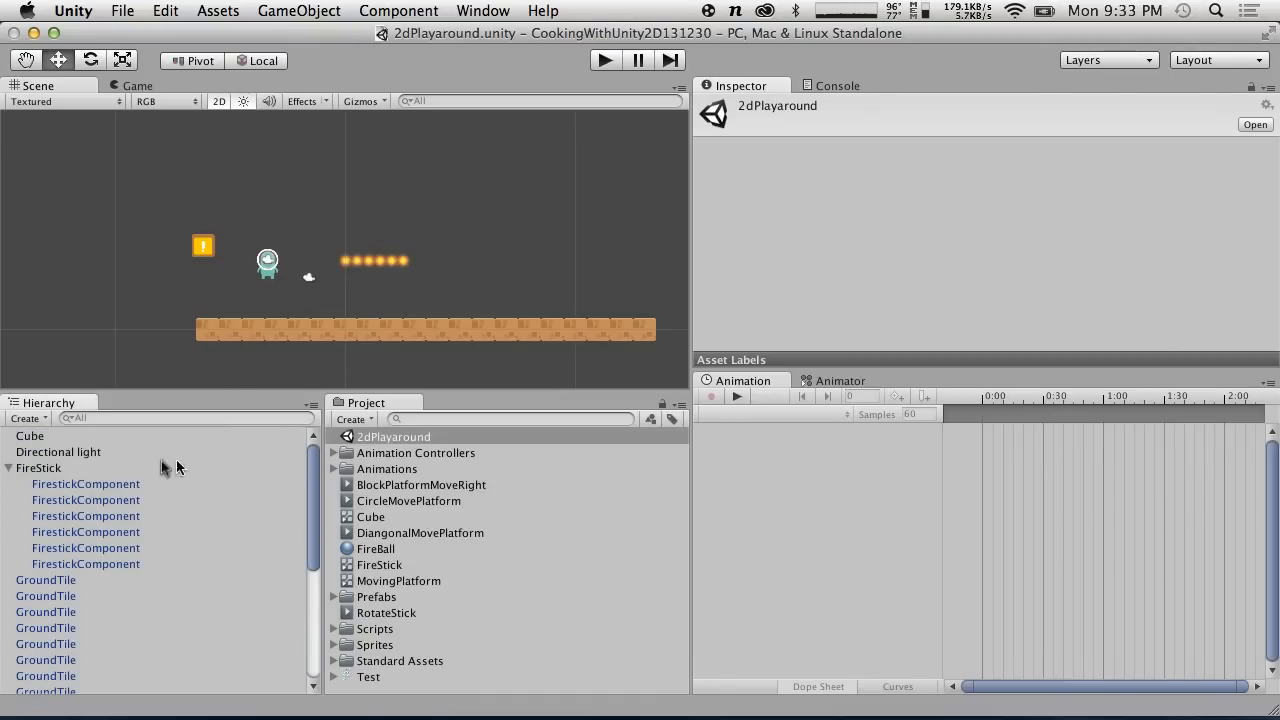
scroll(243, 256, "up", 5)
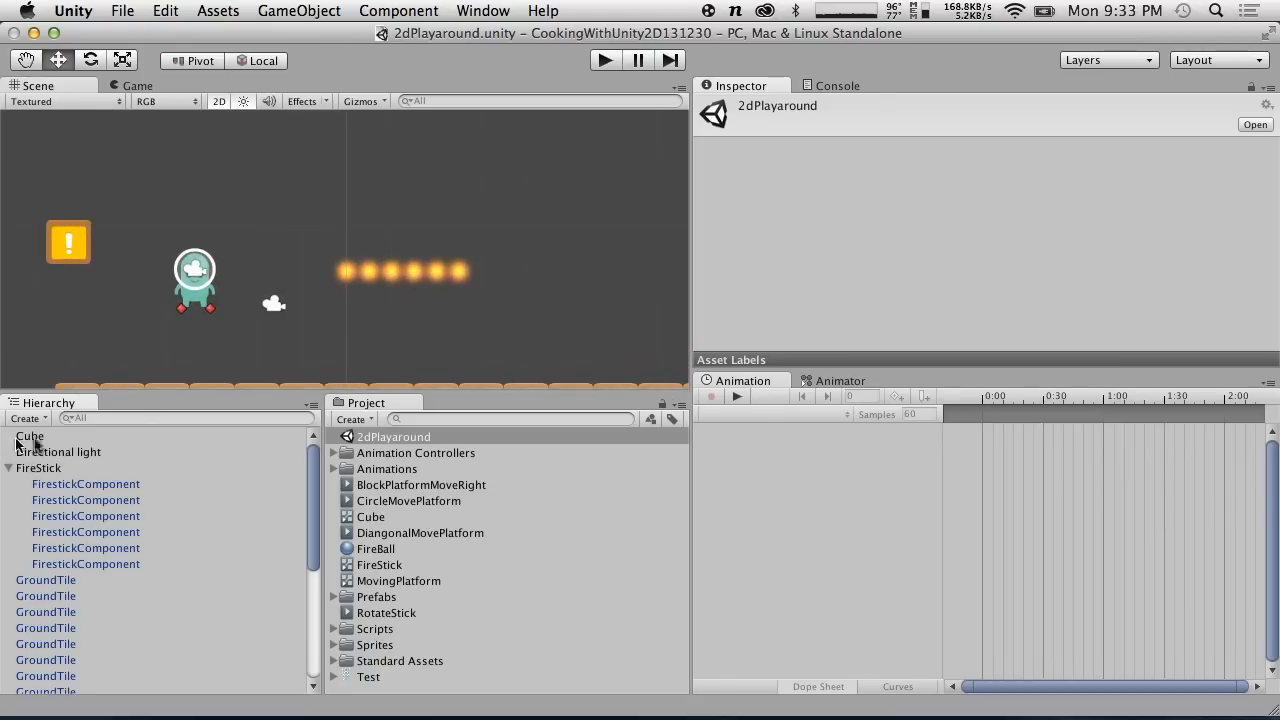
left_click(10, 468)
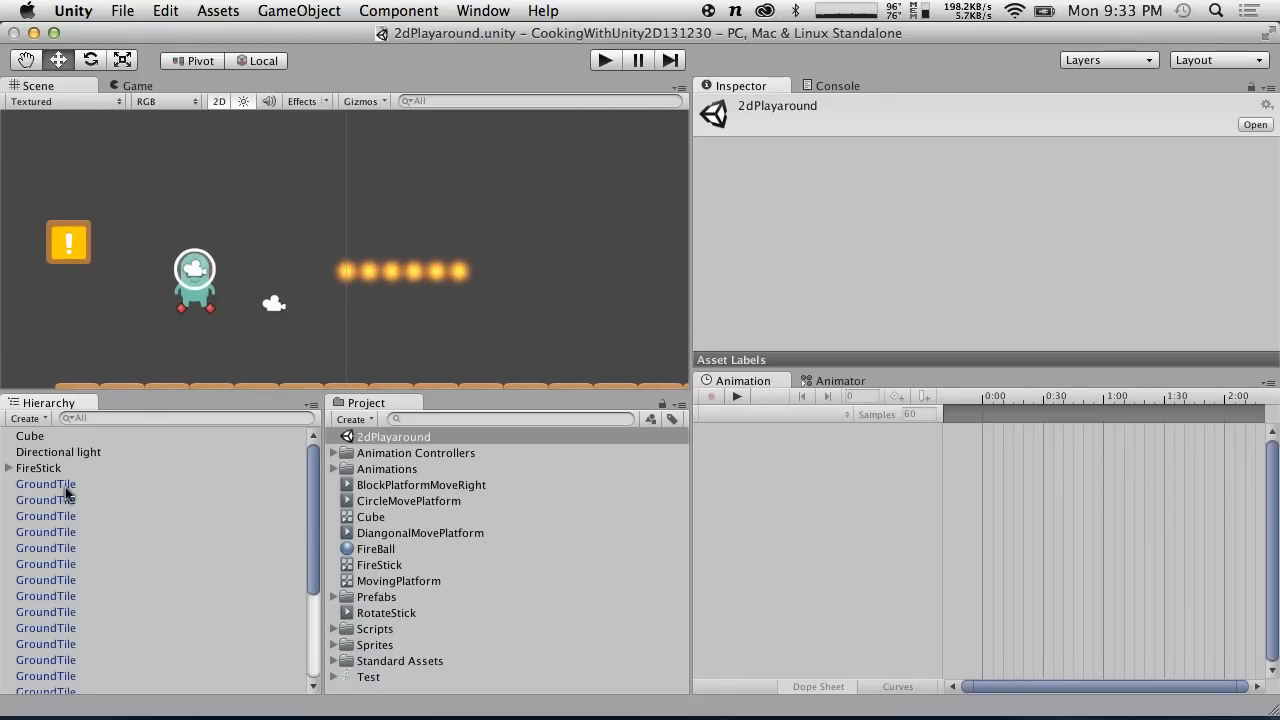
scroll(63, 488, "down", 5)
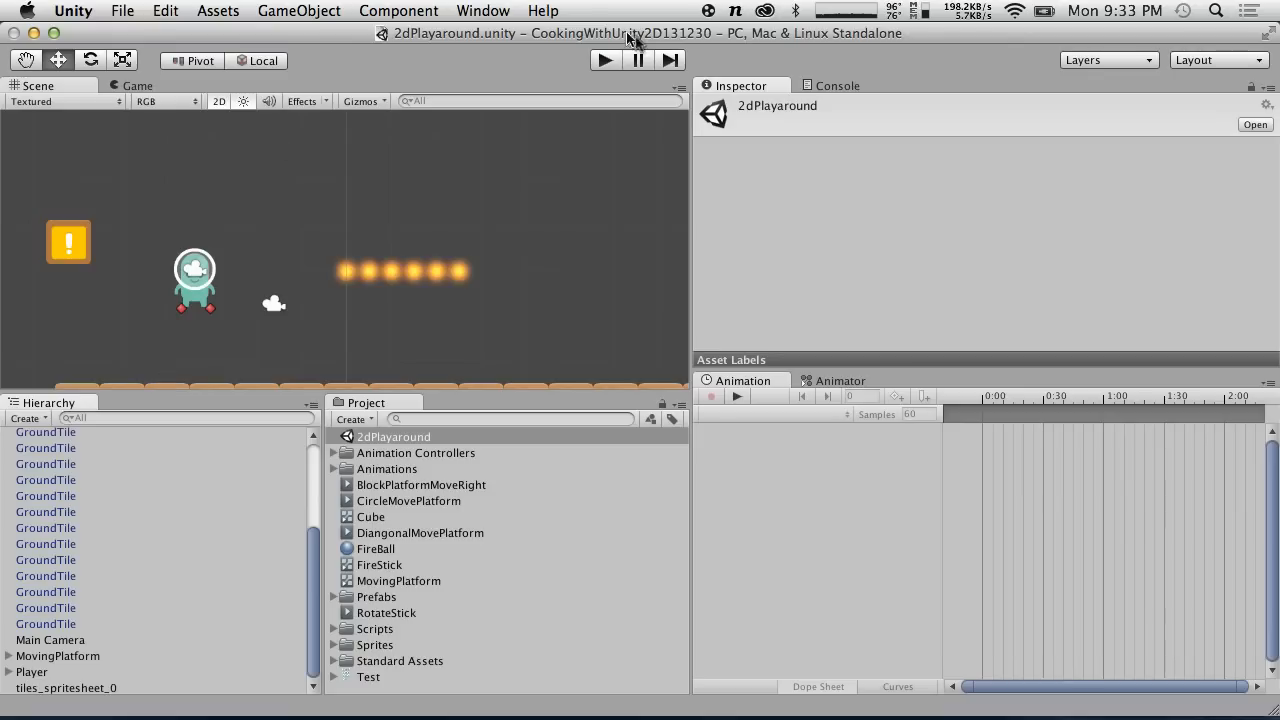
Play-test the scene by walking the character right along the ground past the rotating fire stick, and stop playback.
left_click(605, 60)
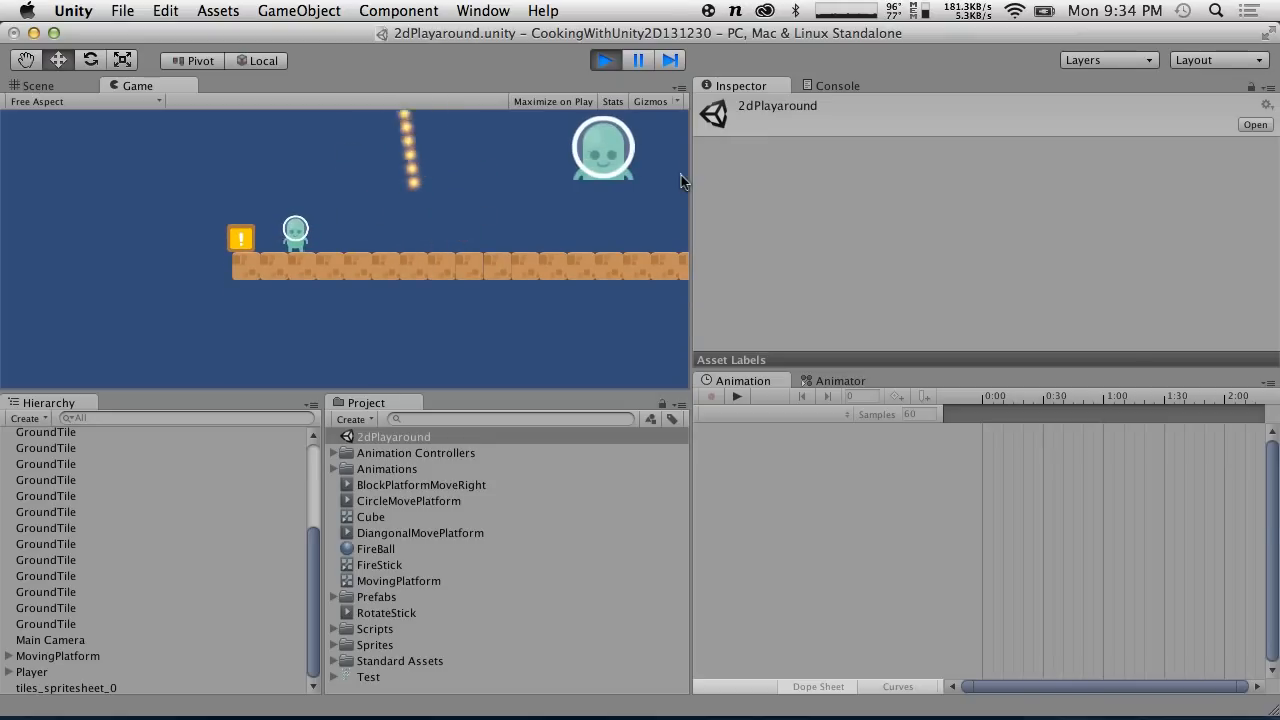
key("Right")
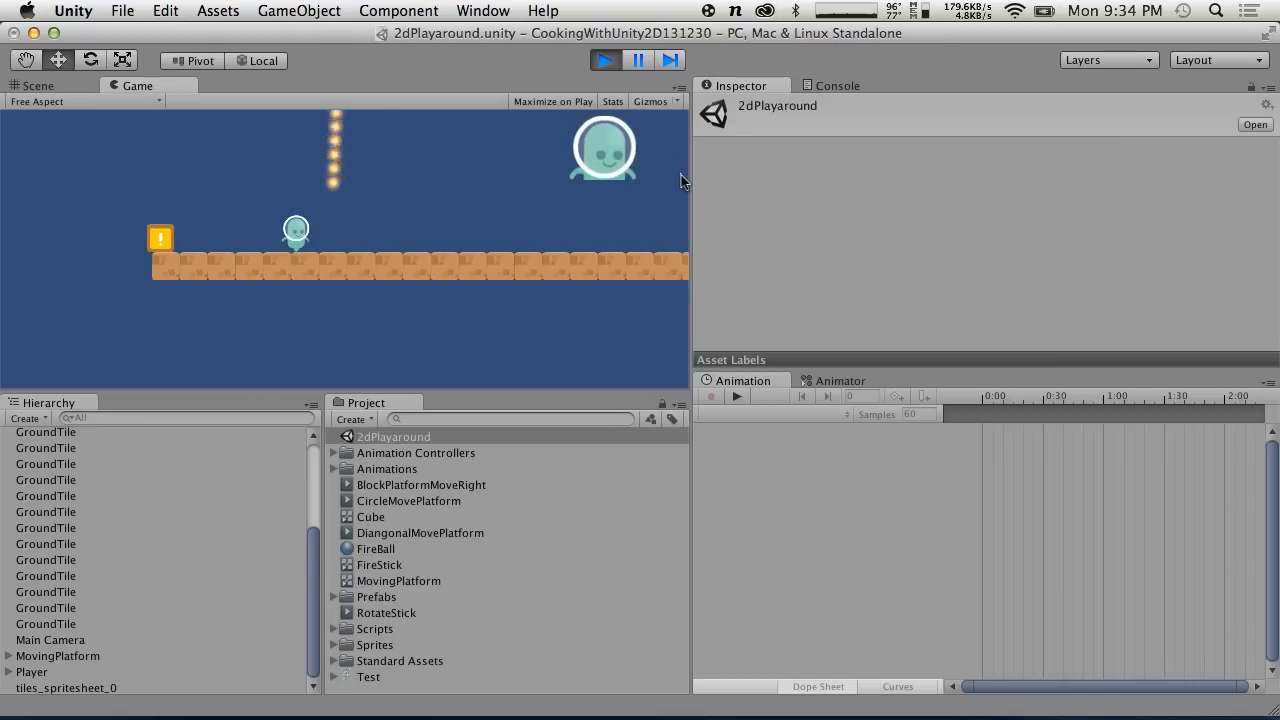
key("Right")
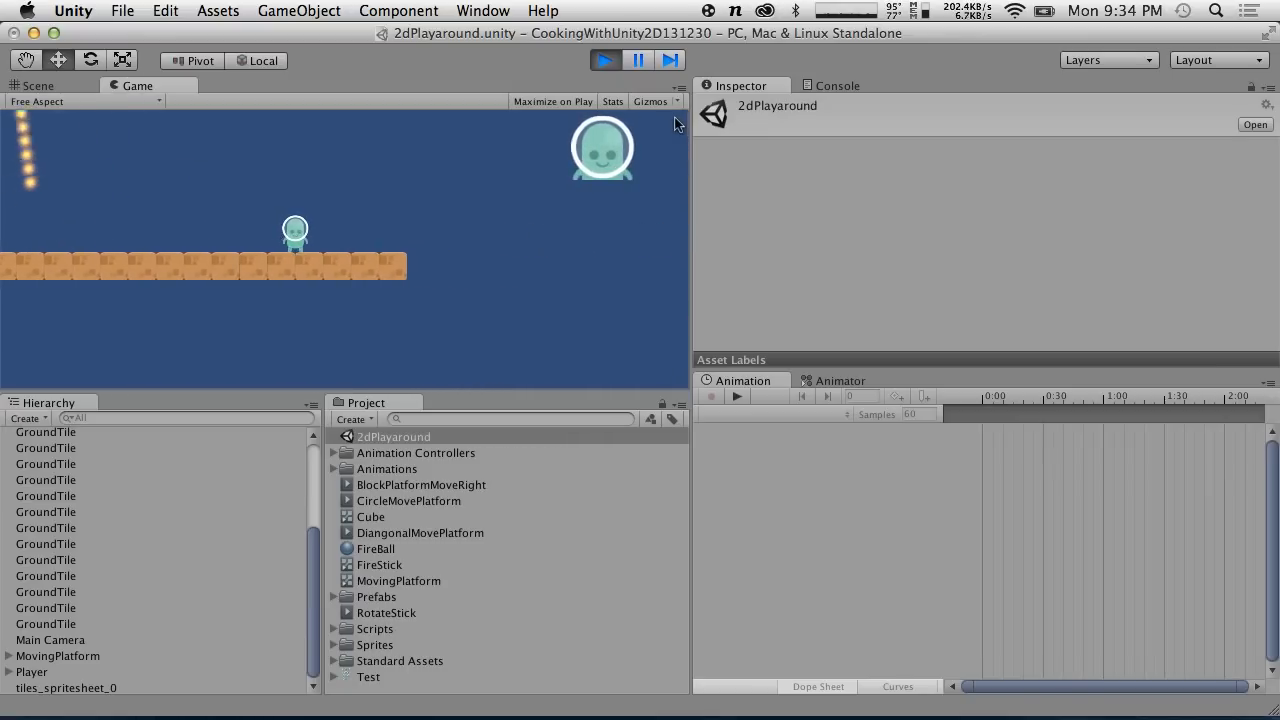
left_click(607, 61)
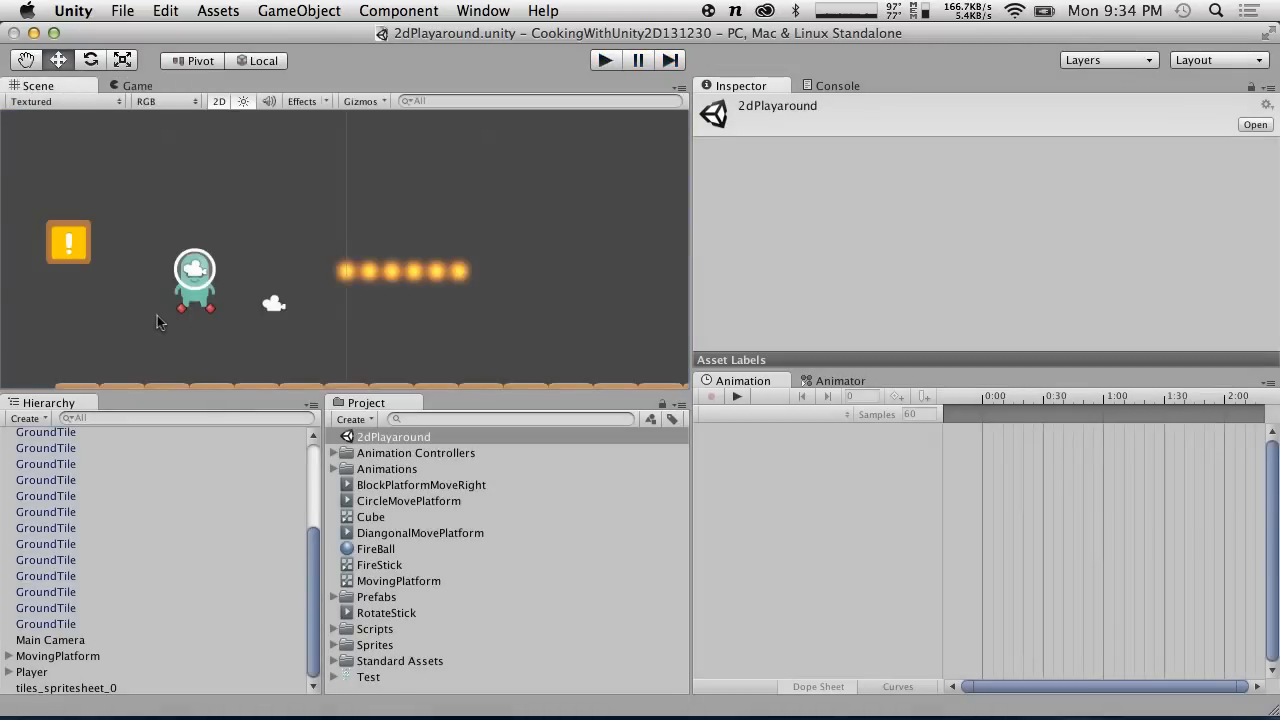
scroll(101, 440, "up", 5)
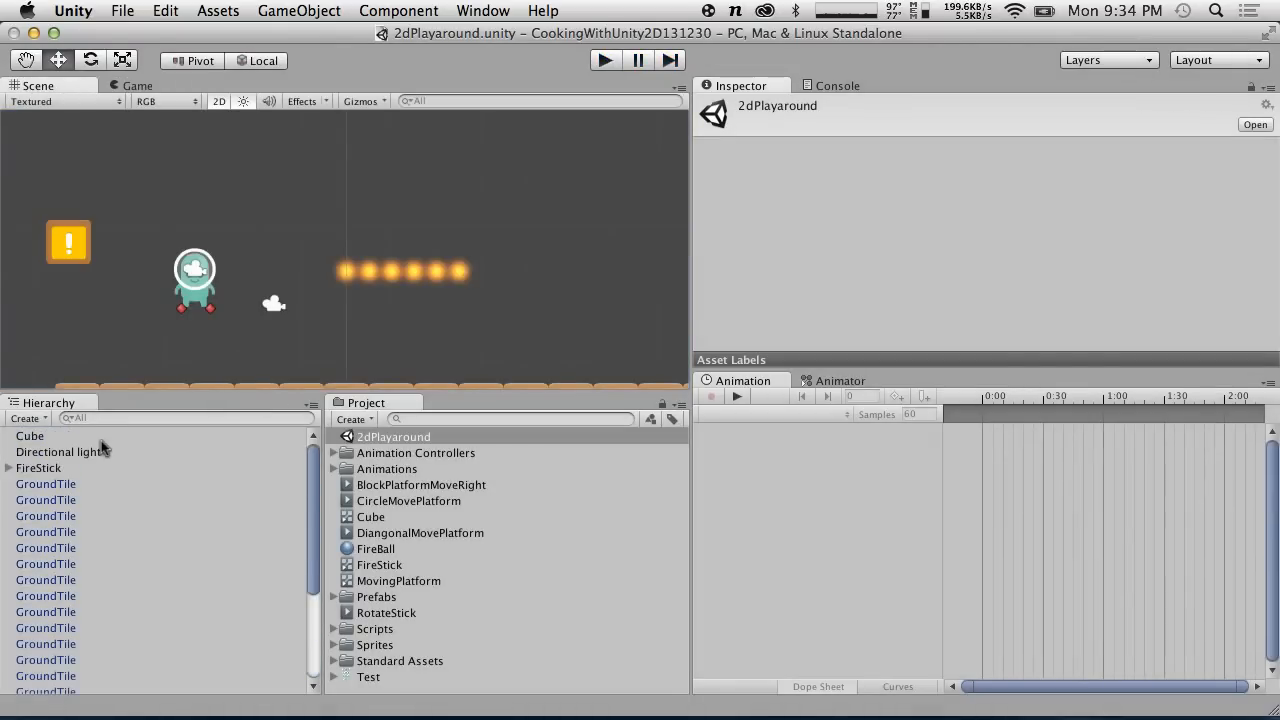
left_click(8, 468)
left_click(8, 468)
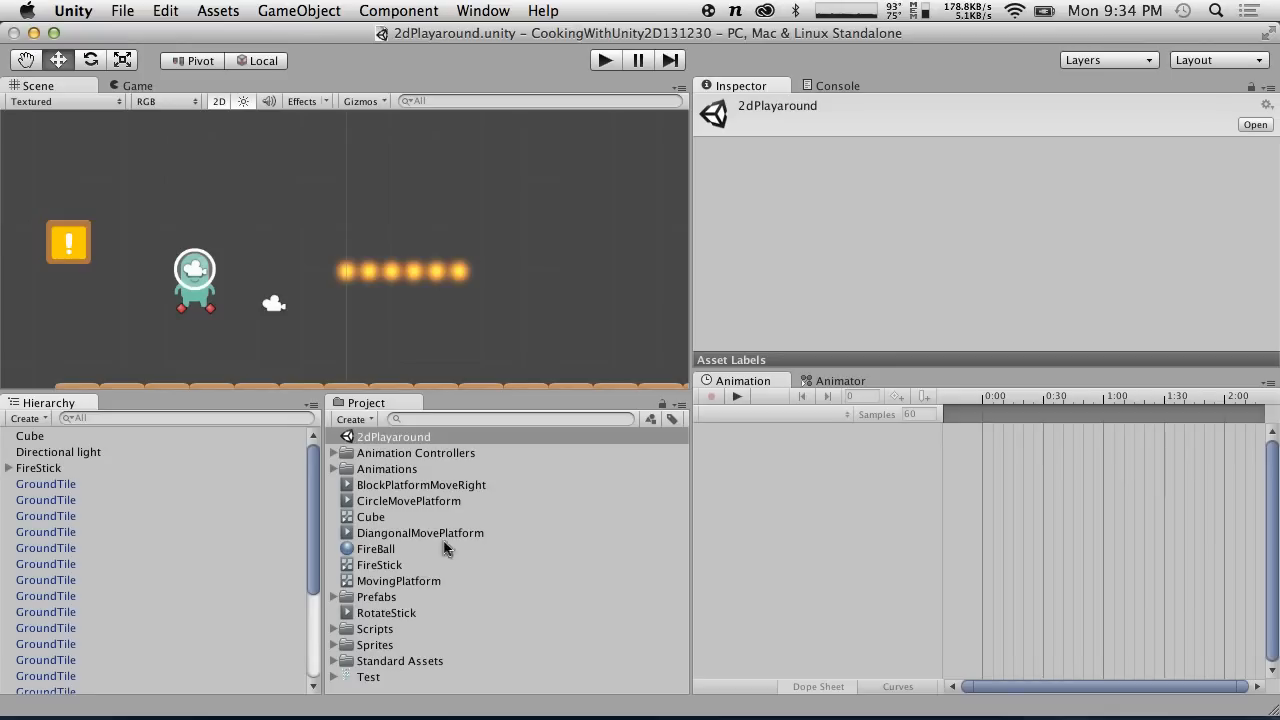
scroll(414, 220, "down", 3)
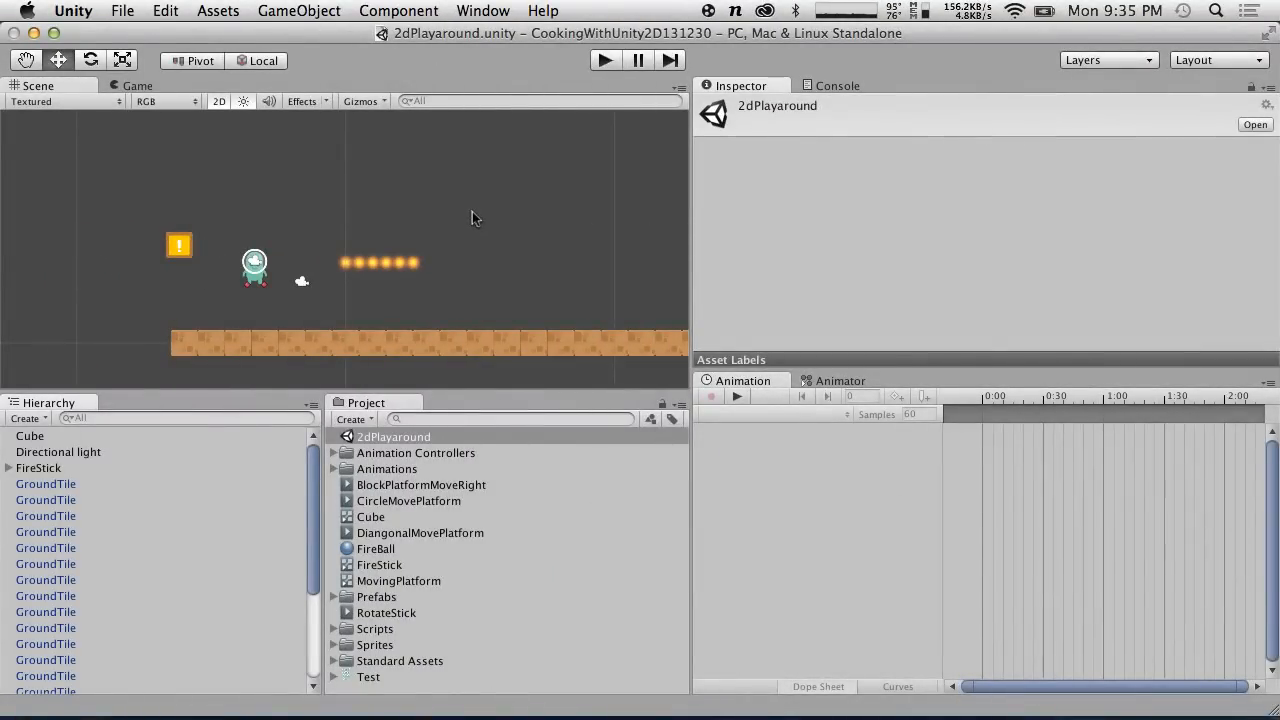
scroll(324, 303, "down", 2)
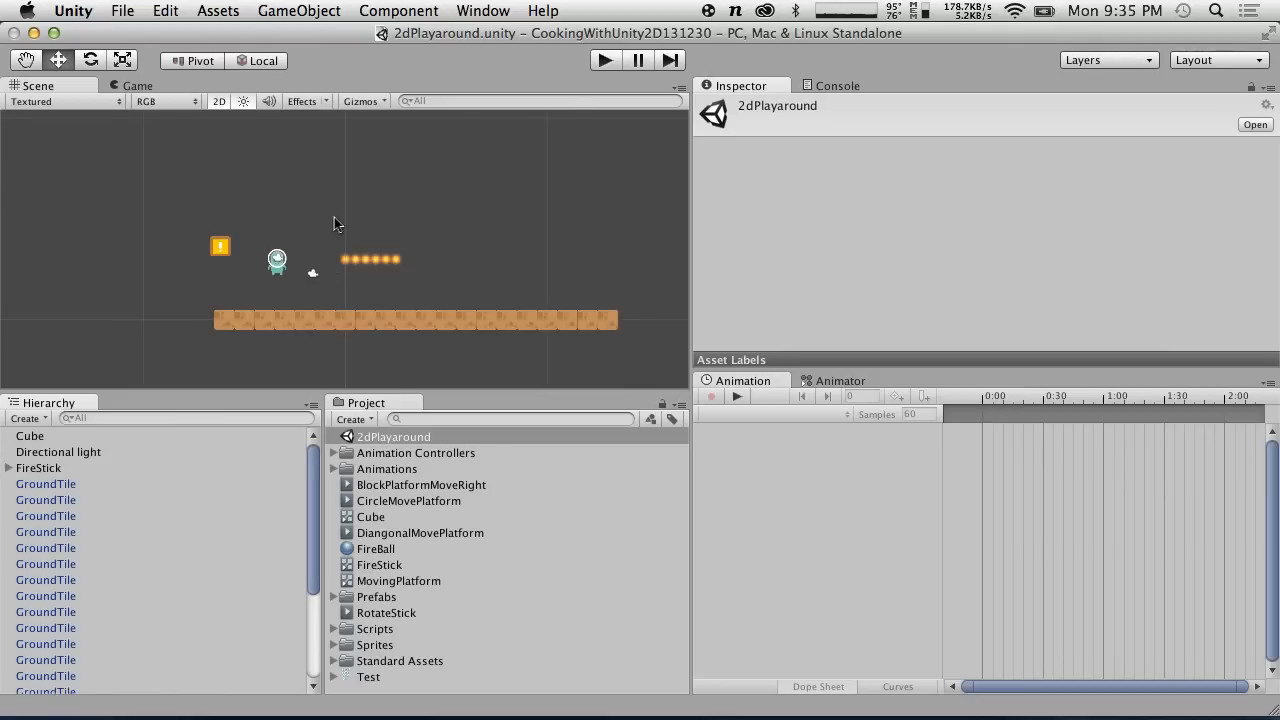
Move the loose FireStick and MovingPlatform animator controllers into the Animation Controllers folder and the loose Cube controller into the Animations folder.
left_click(350, 485)
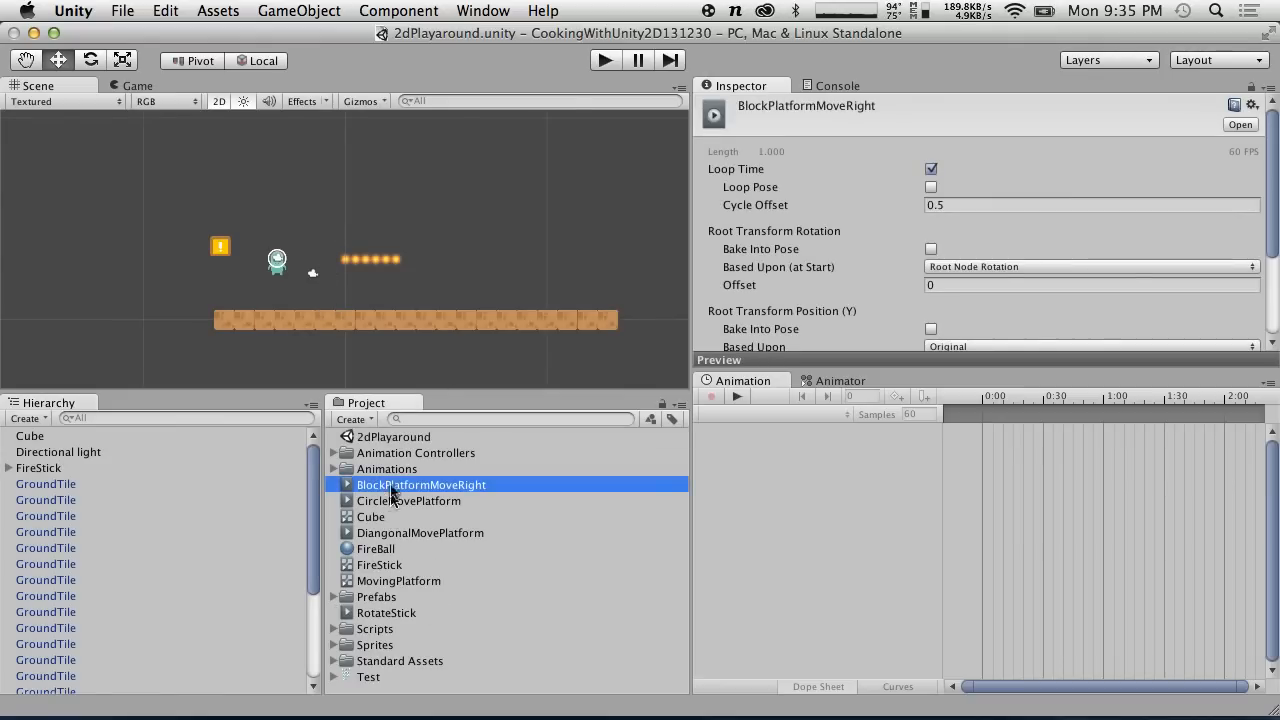
left_click(364, 517)
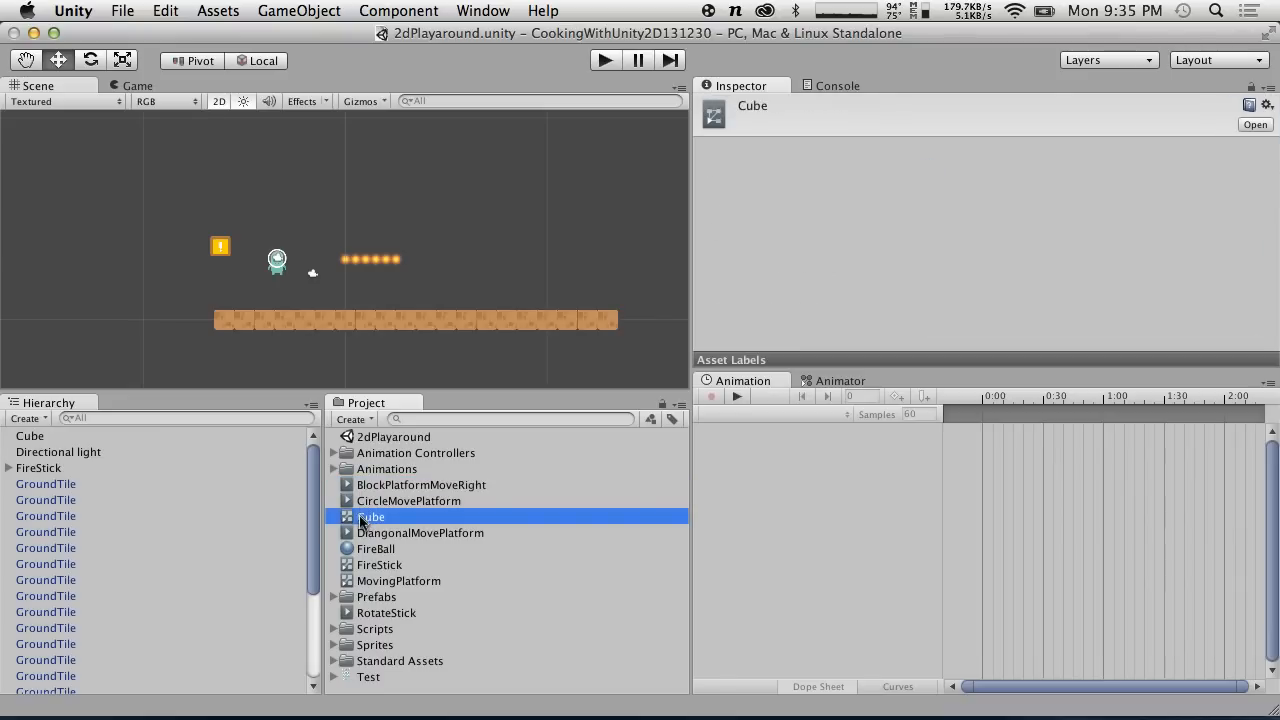
left_click(377, 565, "super")
left_click(377, 581, "super")
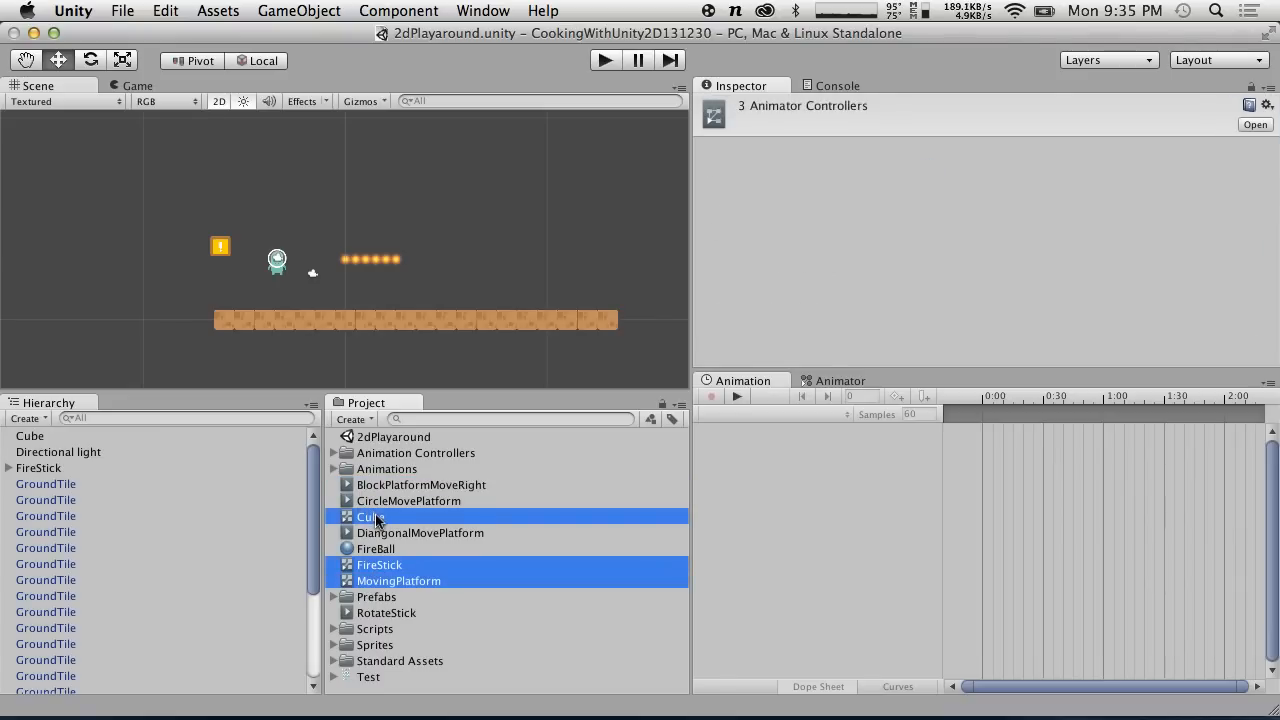
left_click(376, 518)
left_click(377, 565, "super")
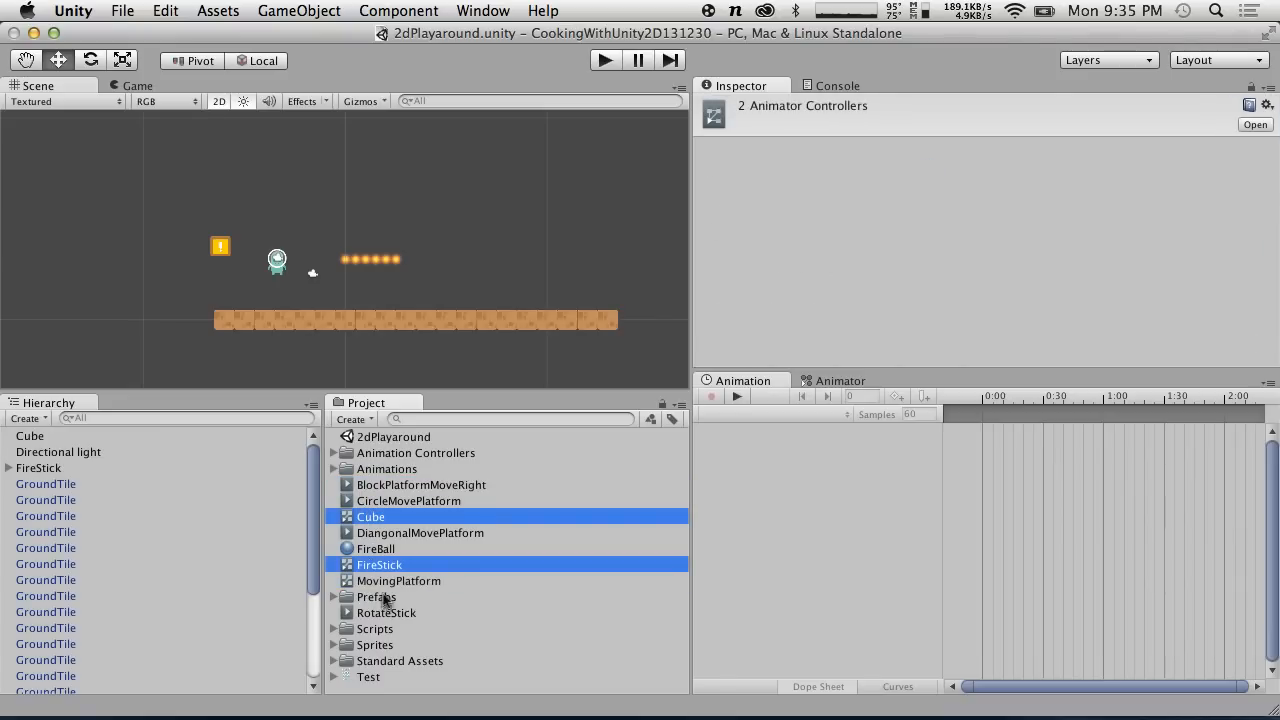
left_click(380, 581, "super")
left_click_drag(378, 519, 395, 469)
left_click_drag(383, 513, 370, 463)
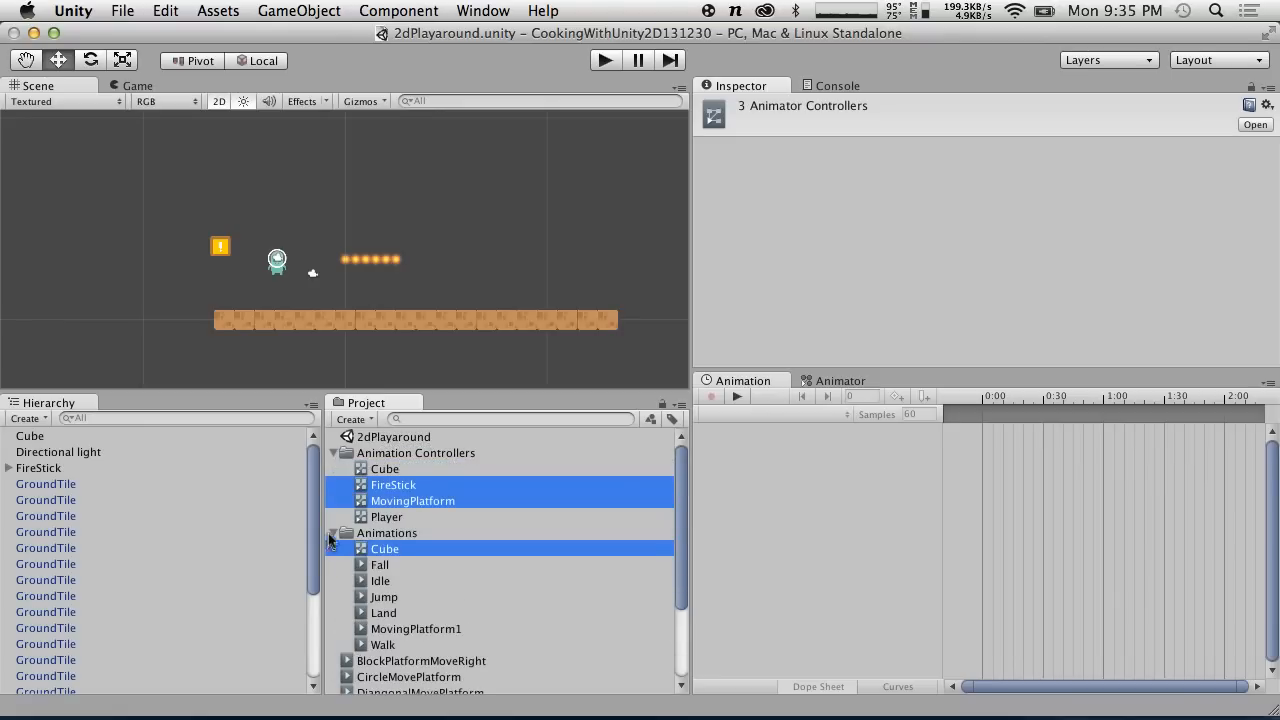
Compare the animation states of the two Cube controllers and the MovingPlatform controller in the Animator.
left_click(428, 566)
left_click(403, 549)
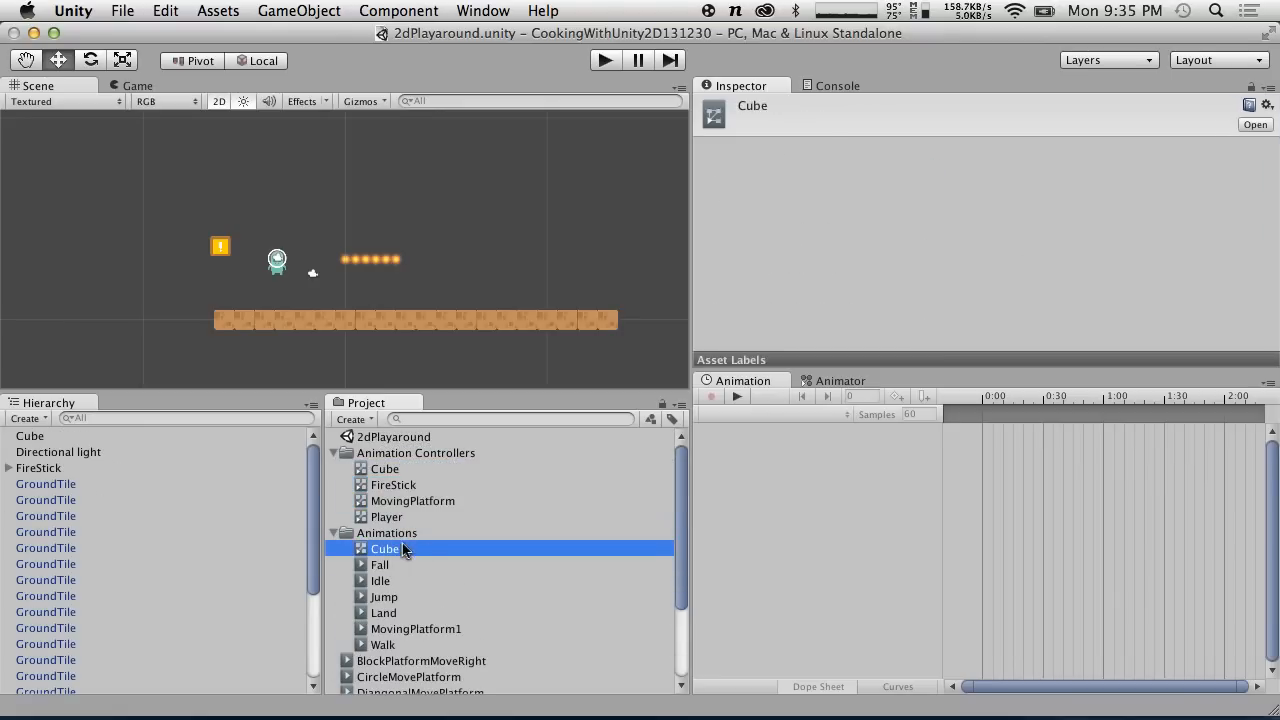
left_click(382, 486)
left_click(381, 472)
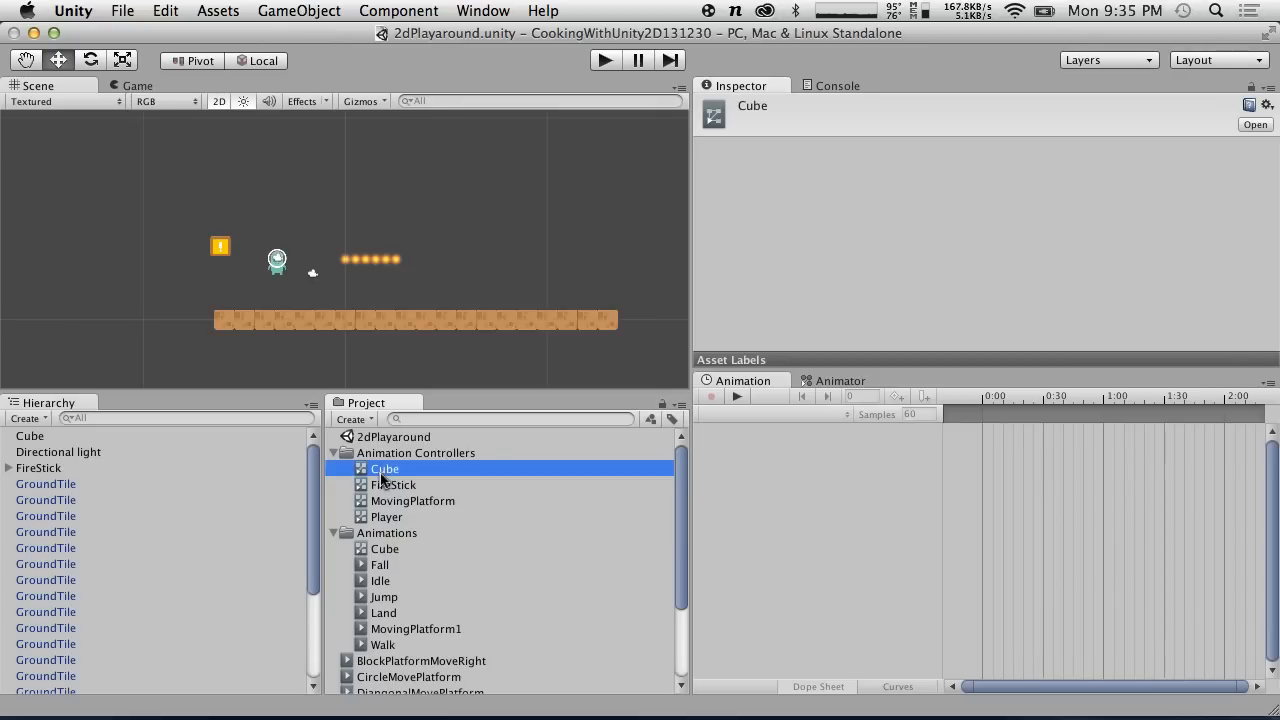
double_click(381, 478)
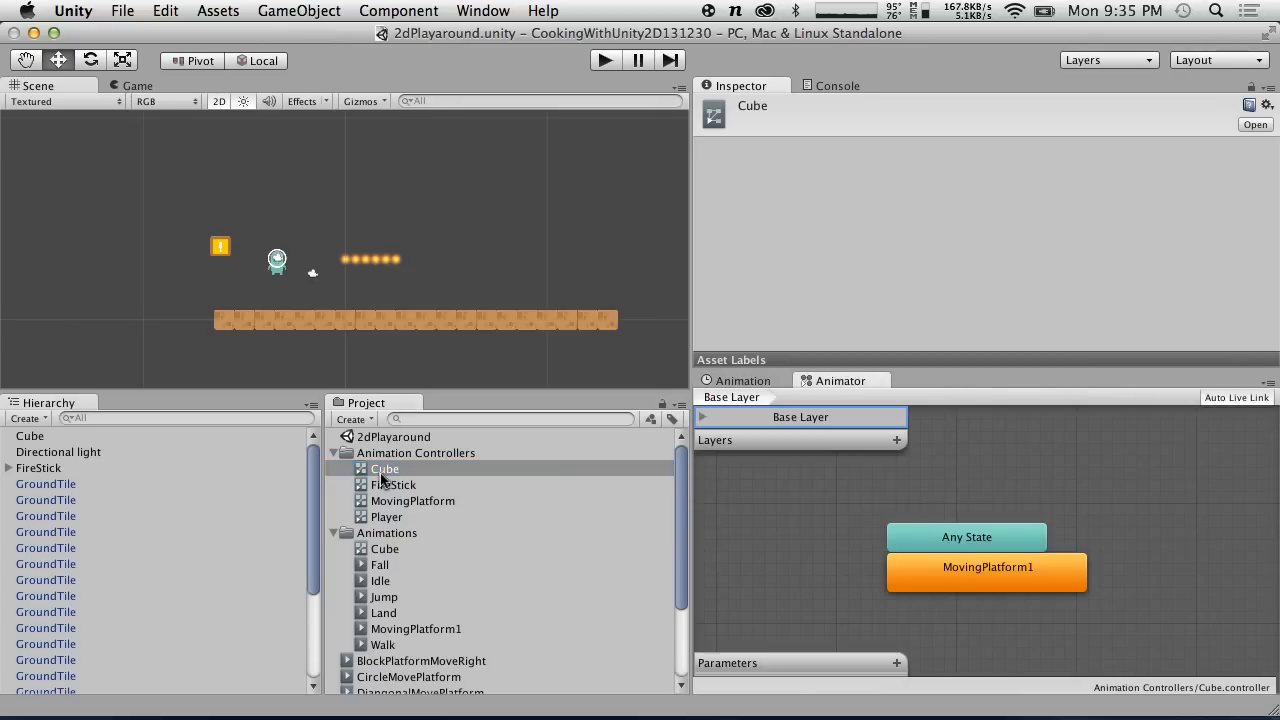
double_click(382, 550)
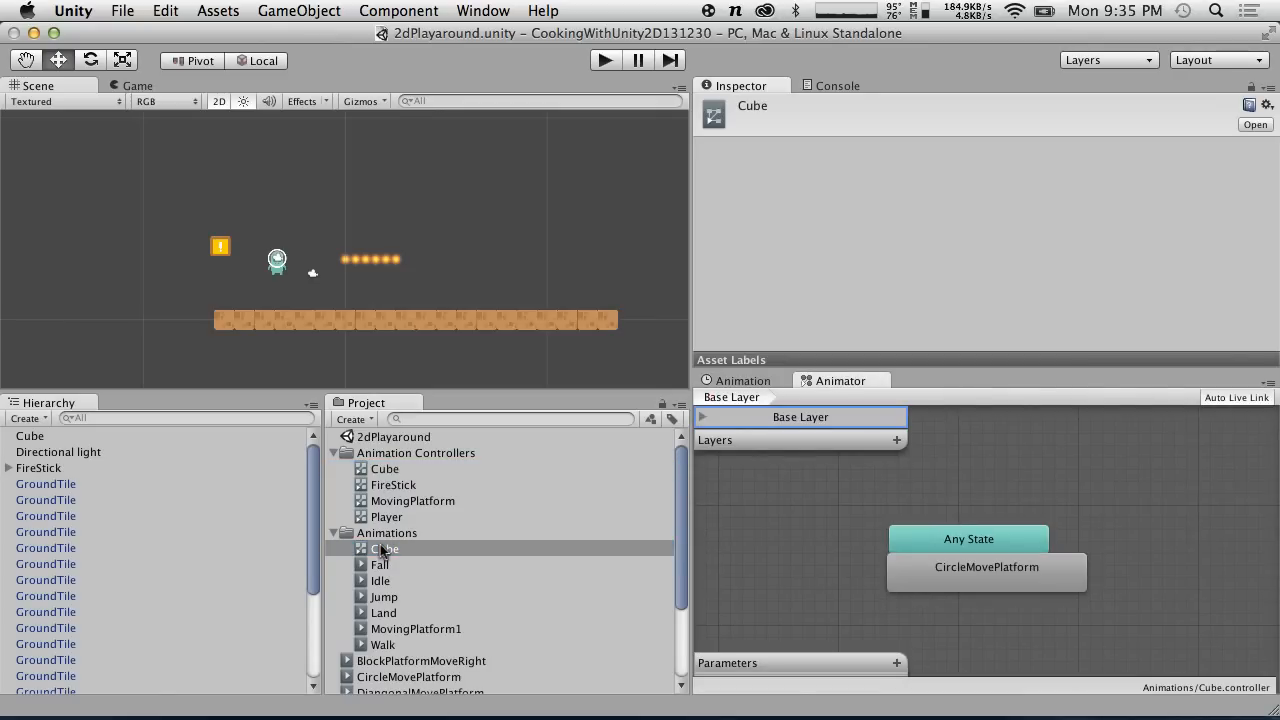
left_click(378, 474)
left_click(397, 503)
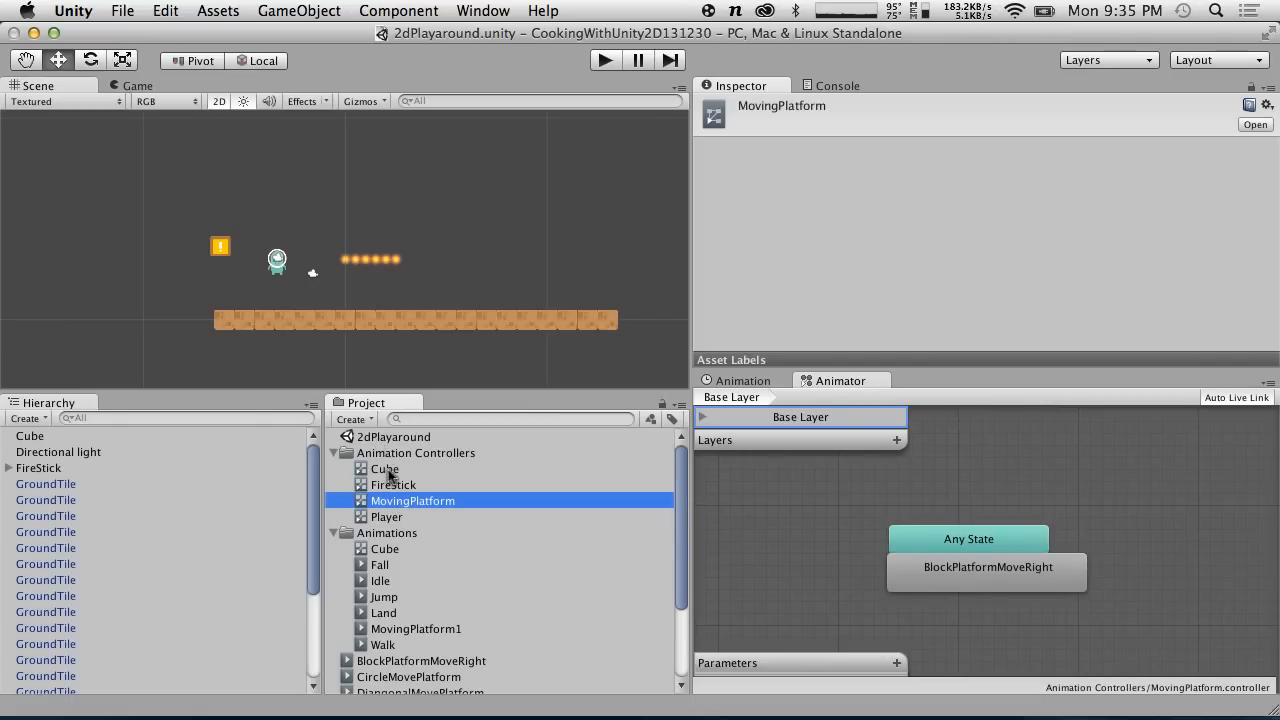
Delete the Cube controller from the Animation Controllers folder.
left_click(388, 472)
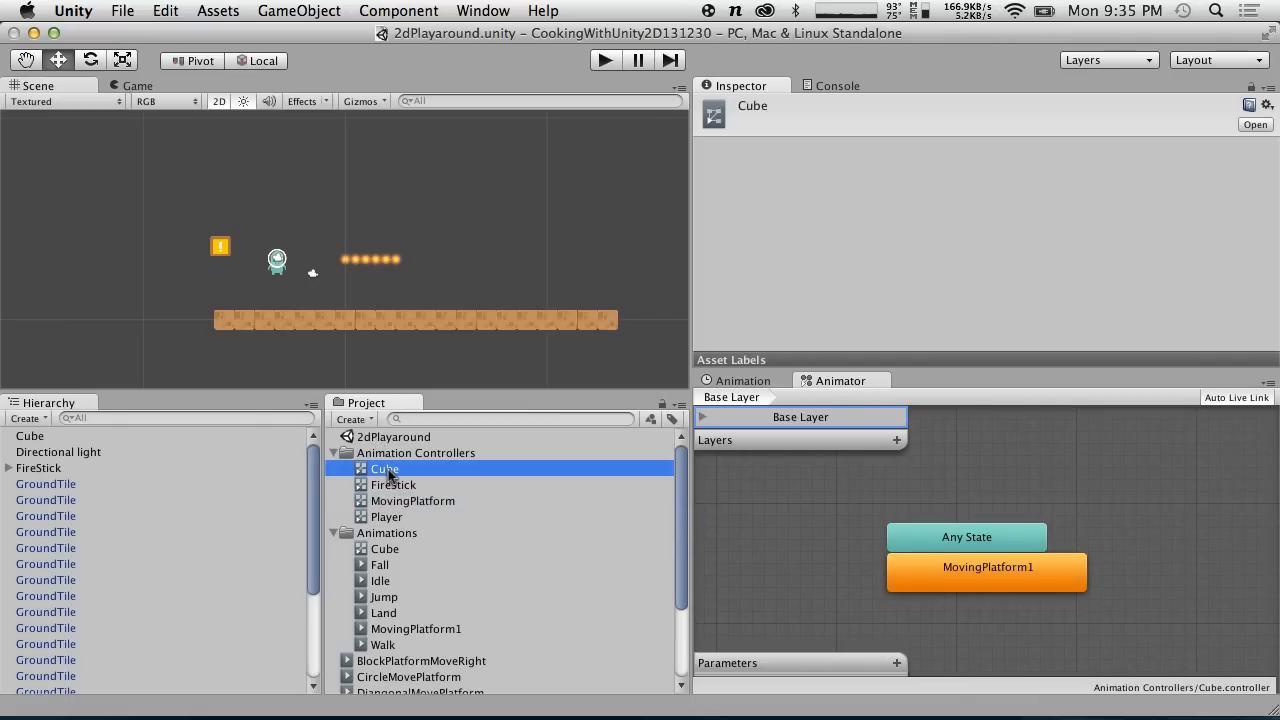
right_click(389, 473)
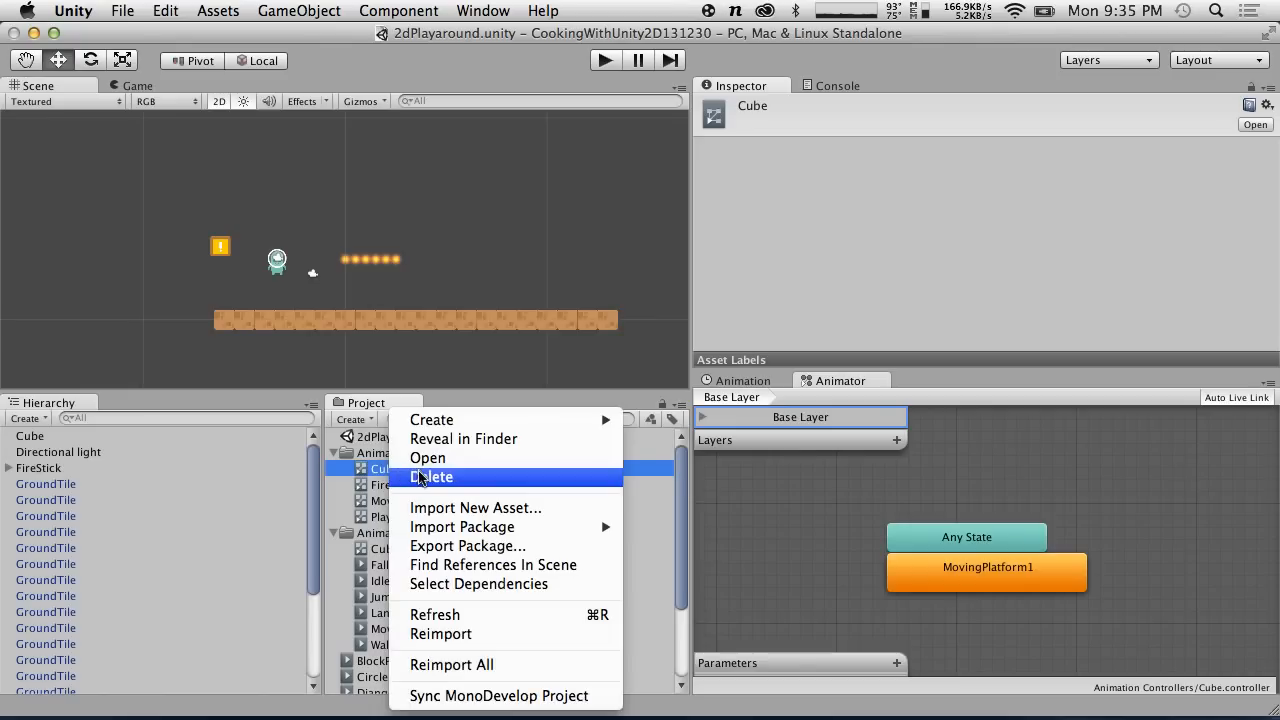
left_click(420, 477)
left_click(812, 286)
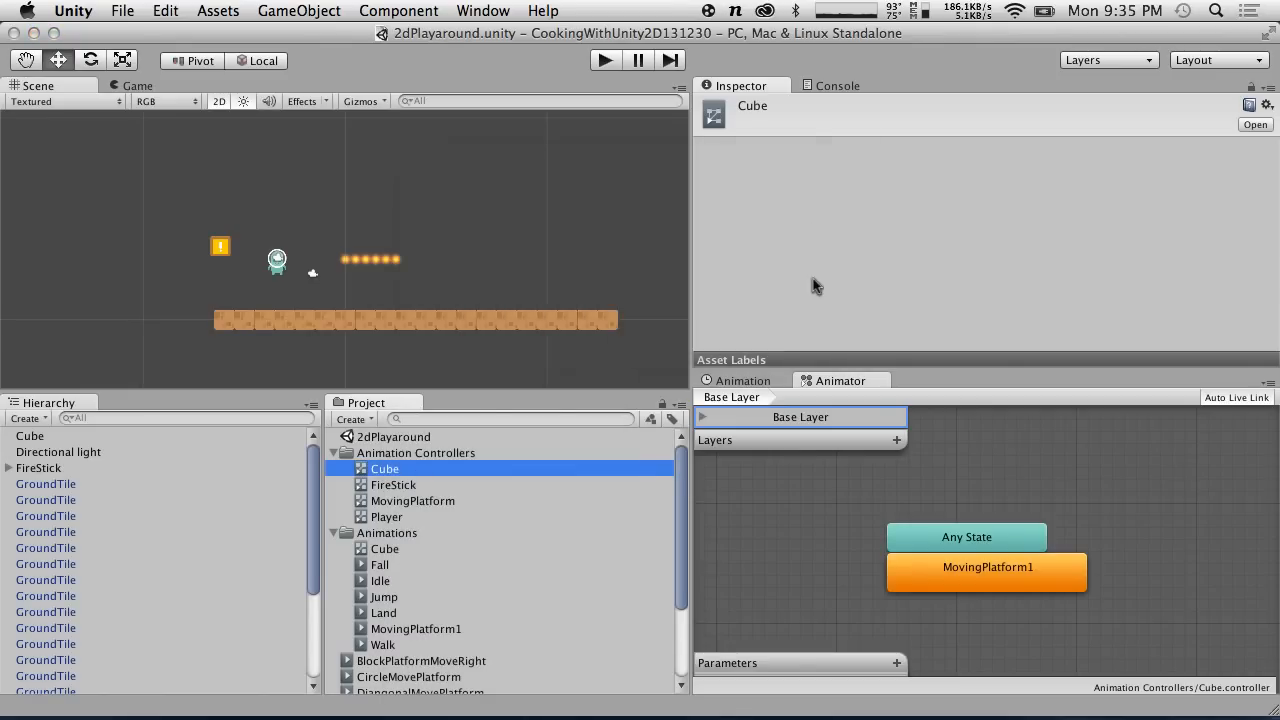
Rename the Cube controller in the Animations folder as CircleMovingPlatform and move it into the Animation Controllers folder.
left_click(386, 534)
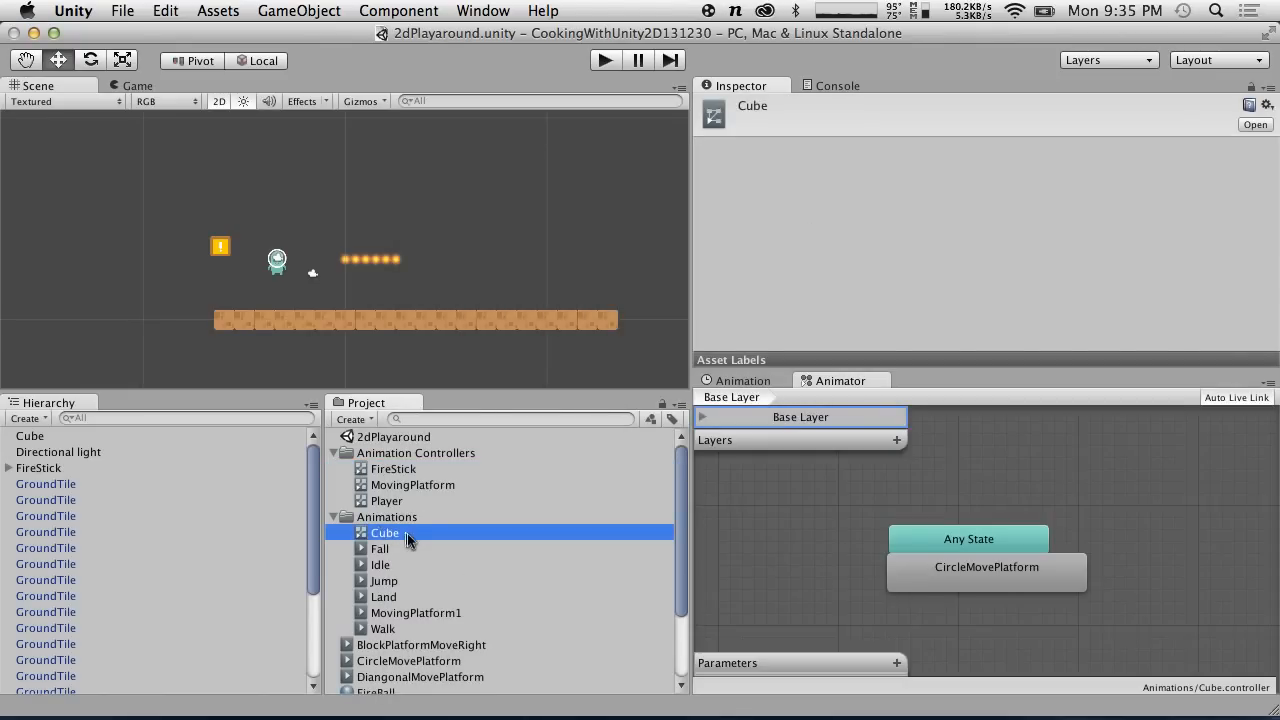
key("Return")
type("Circl")
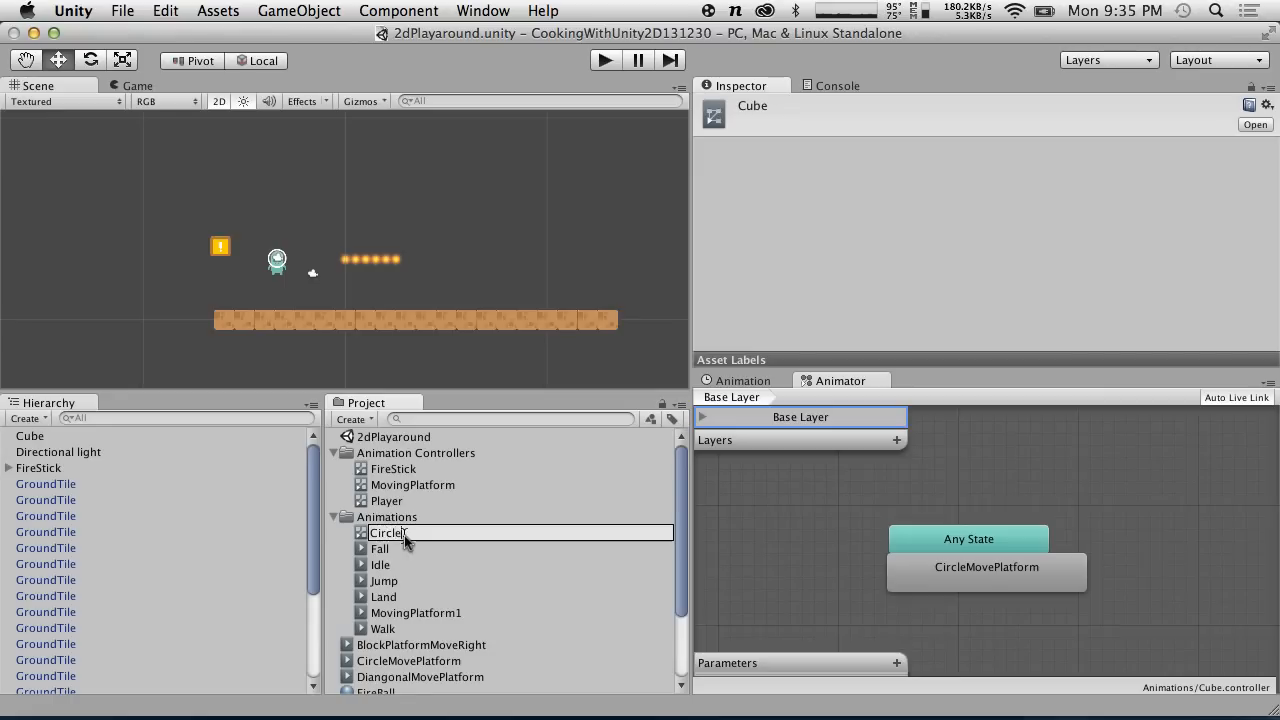
type("eMovingPlatform")
key("Return")
left_click_drag(404, 535, 395, 460)
Play-test the scene by walking the character to the end of the ground, and stop the game.
left_click(605, 60)
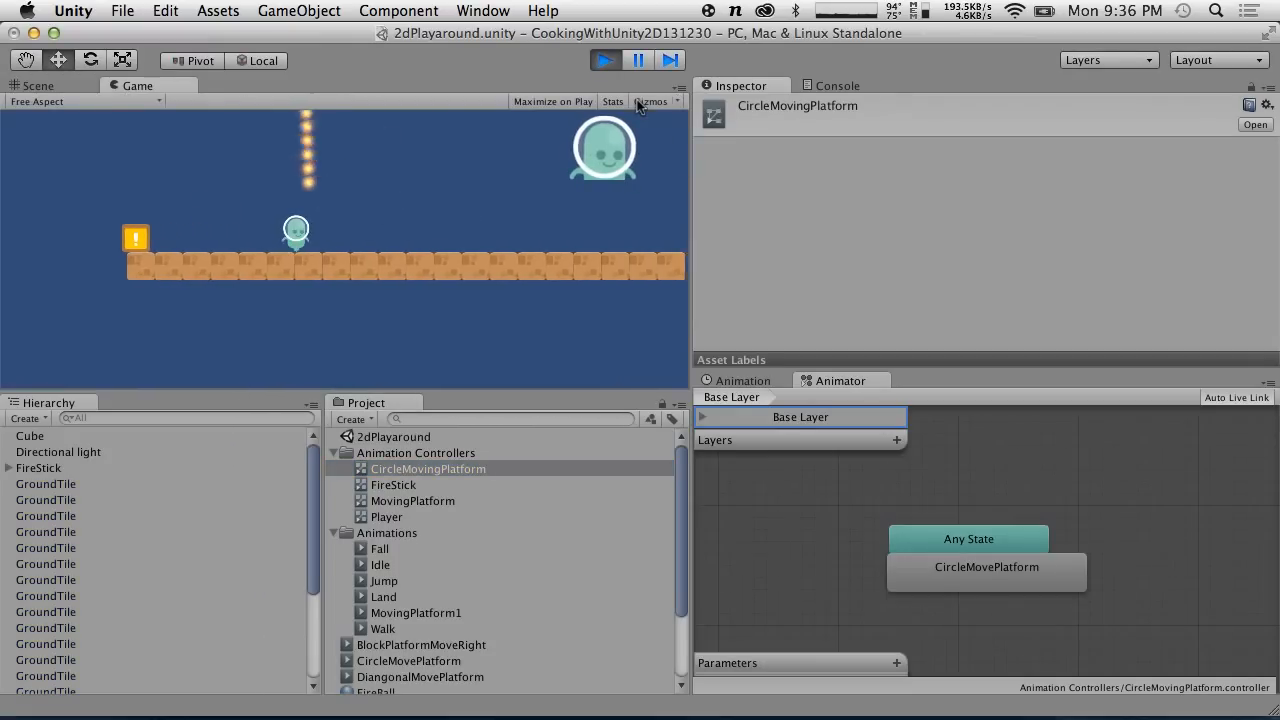
key("Right")
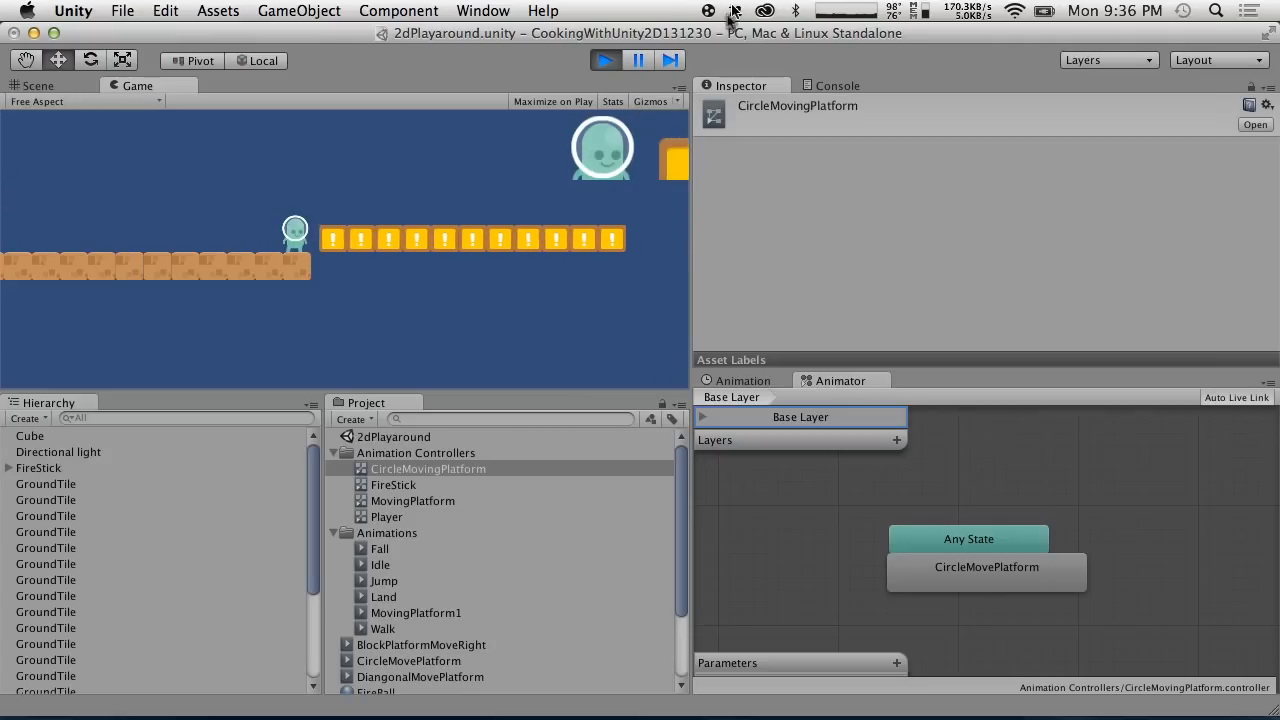
left_click(603, 62)
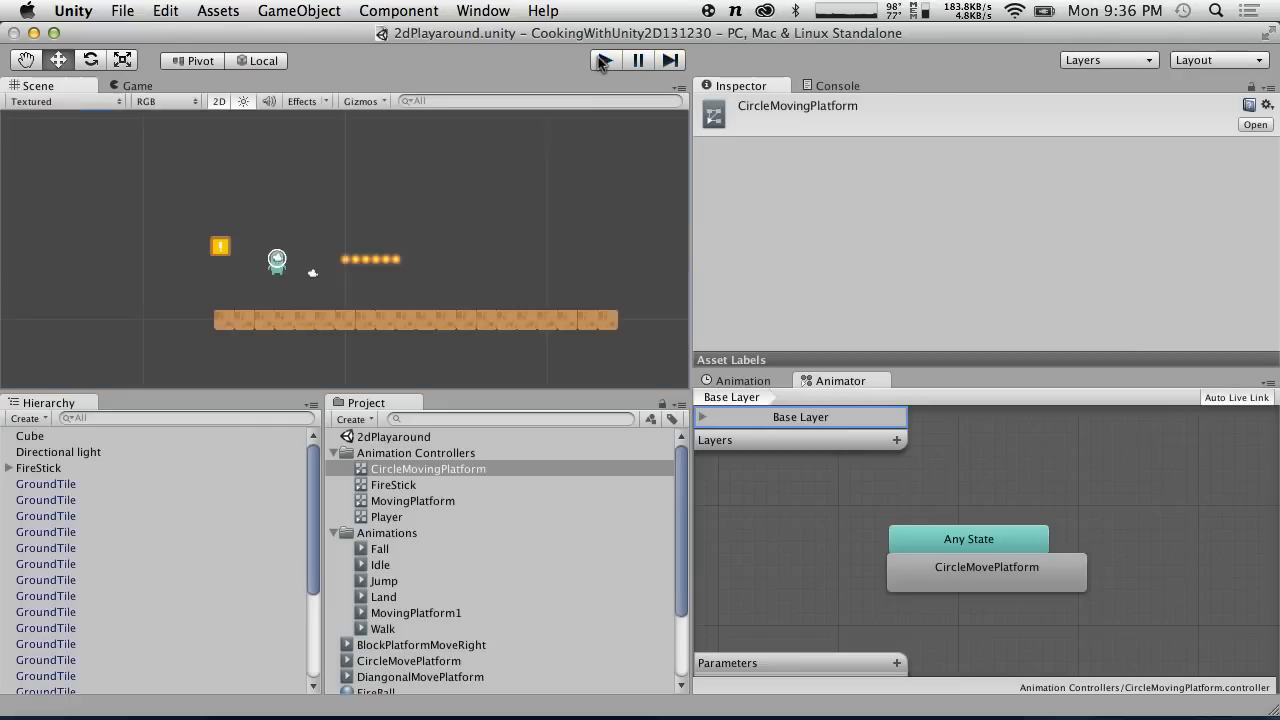
Move the loose BlockPlatformMoveRight, CircleMovePlatform, DiangonalMovePlatform and RotateStick clips into the Animations folder and collapse it.
left_click(334, 454)
left_click(336, 469)
left_click(352, 486)
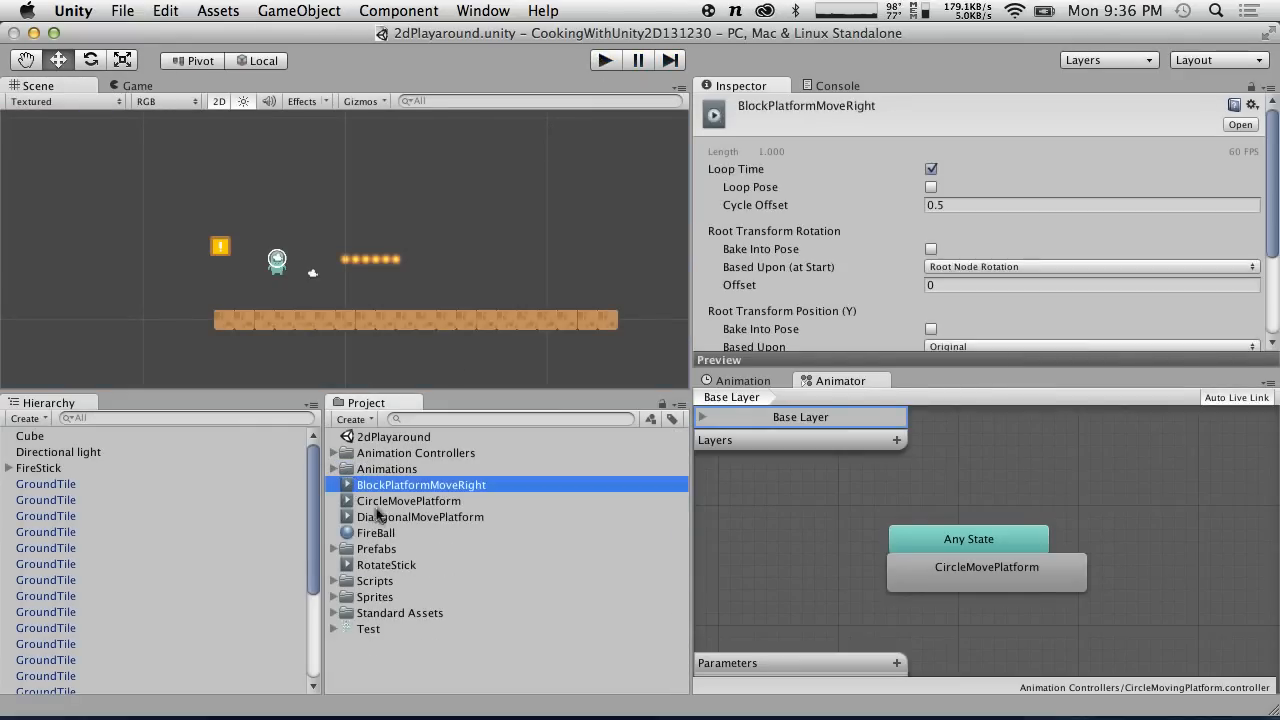
left_click(400, 517, "shift")
left_click(386, 565, "super")
left_click_drag(381, 514, 386, 470)
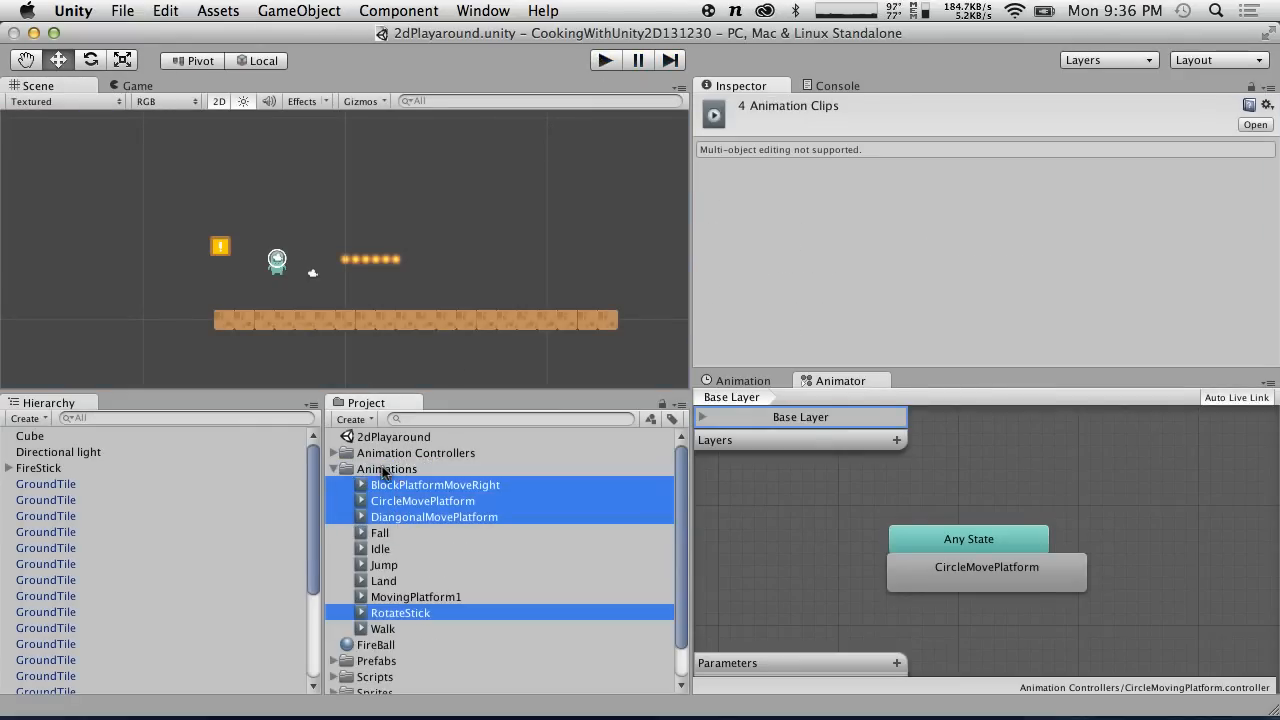
left_click(336, 469)
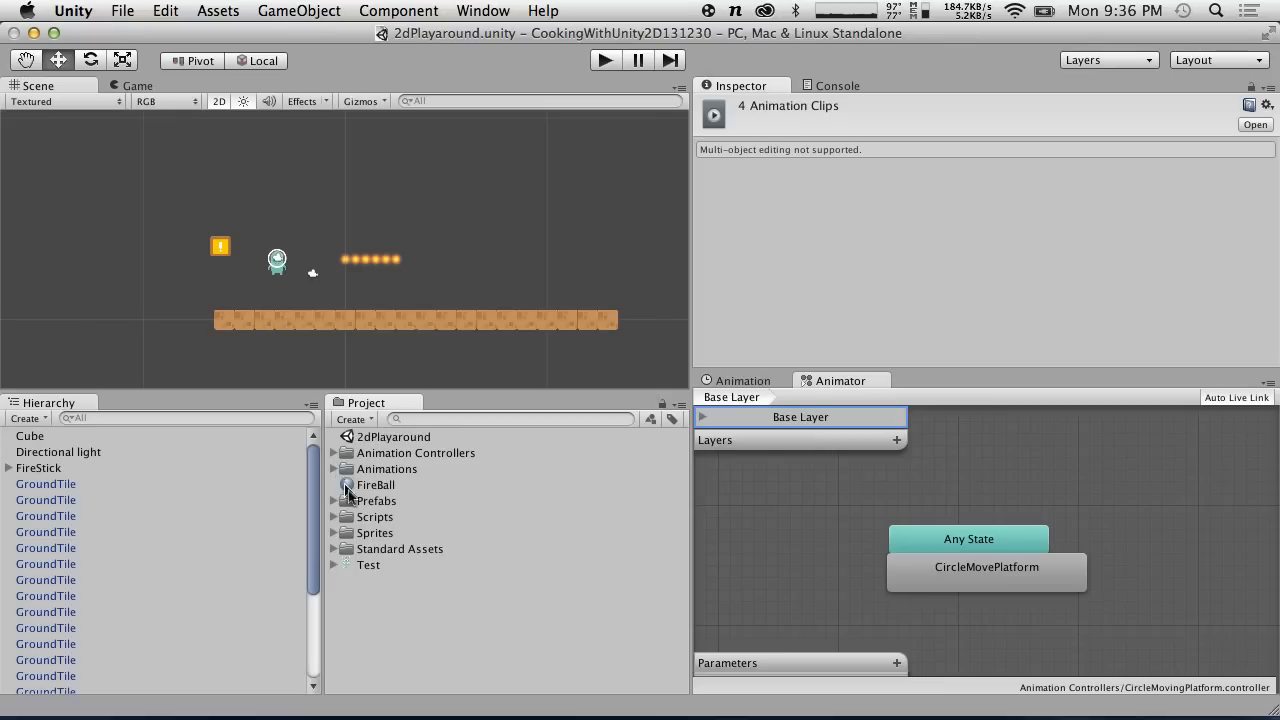
Create a project folder named Materials and move the FireBall material into it.
left_click(362, 486)
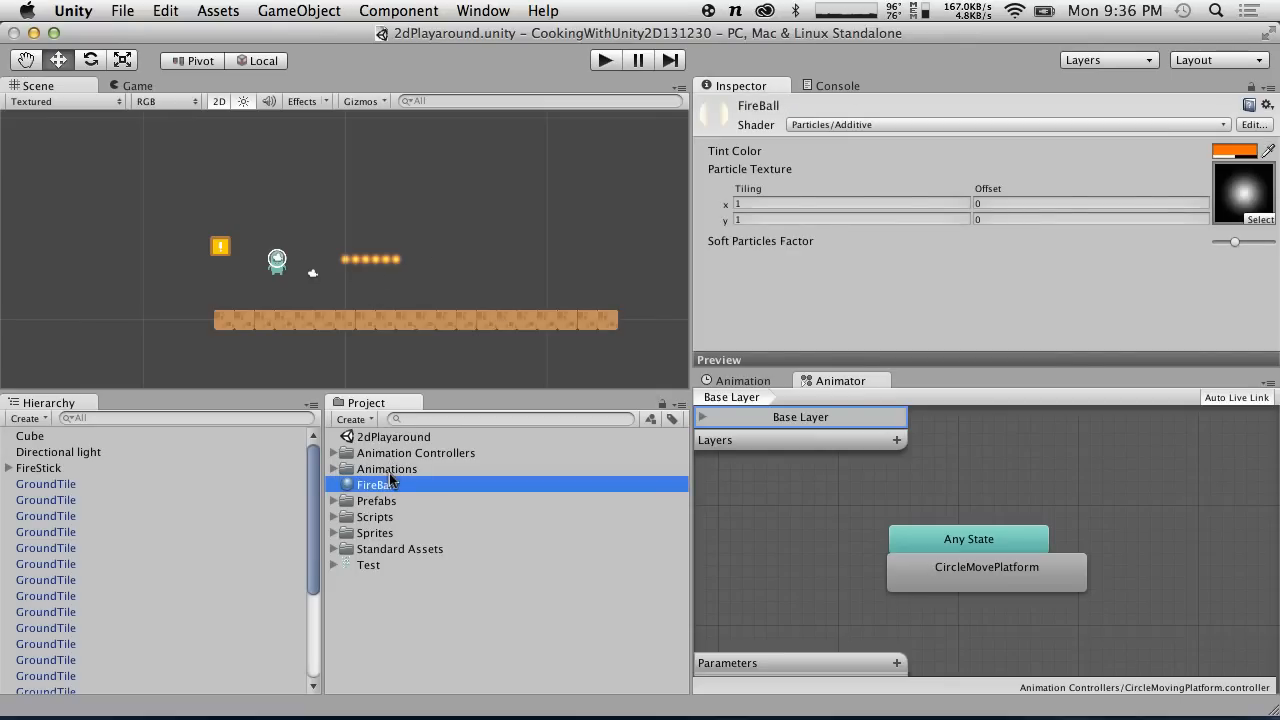
left_click(356, 419)
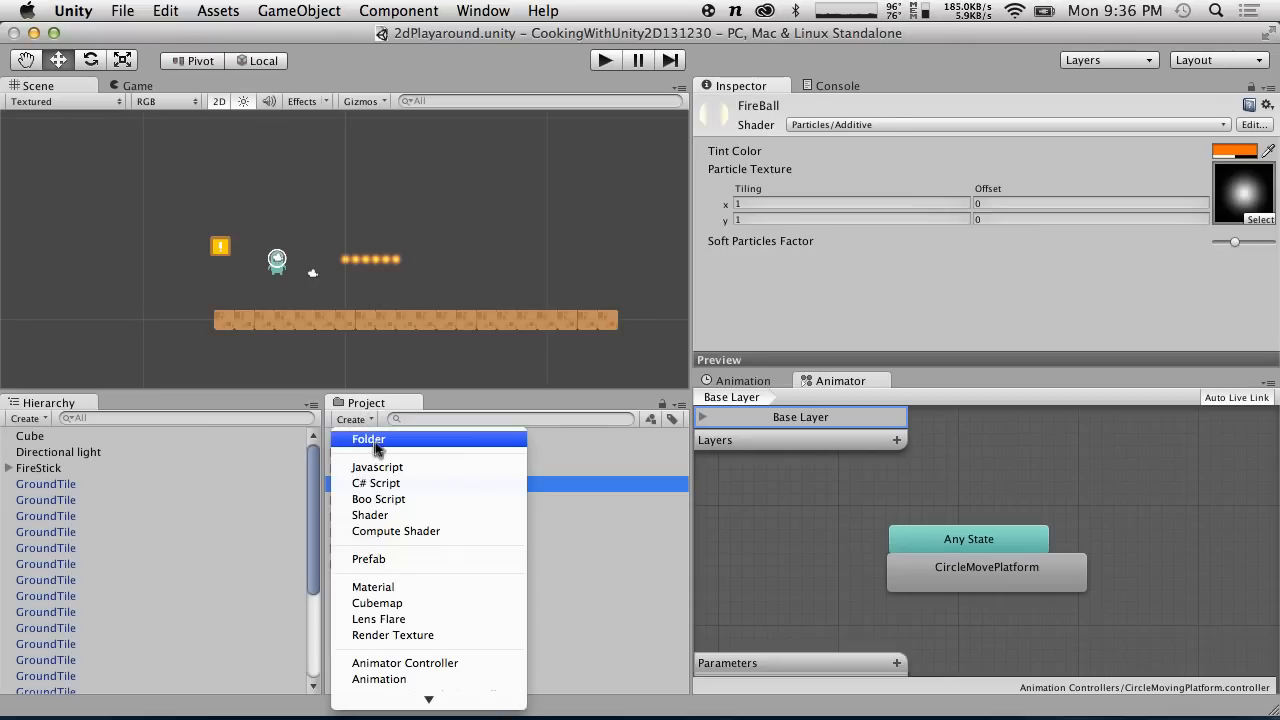
left_click(372, 440)
type("Materials")
key("Return")
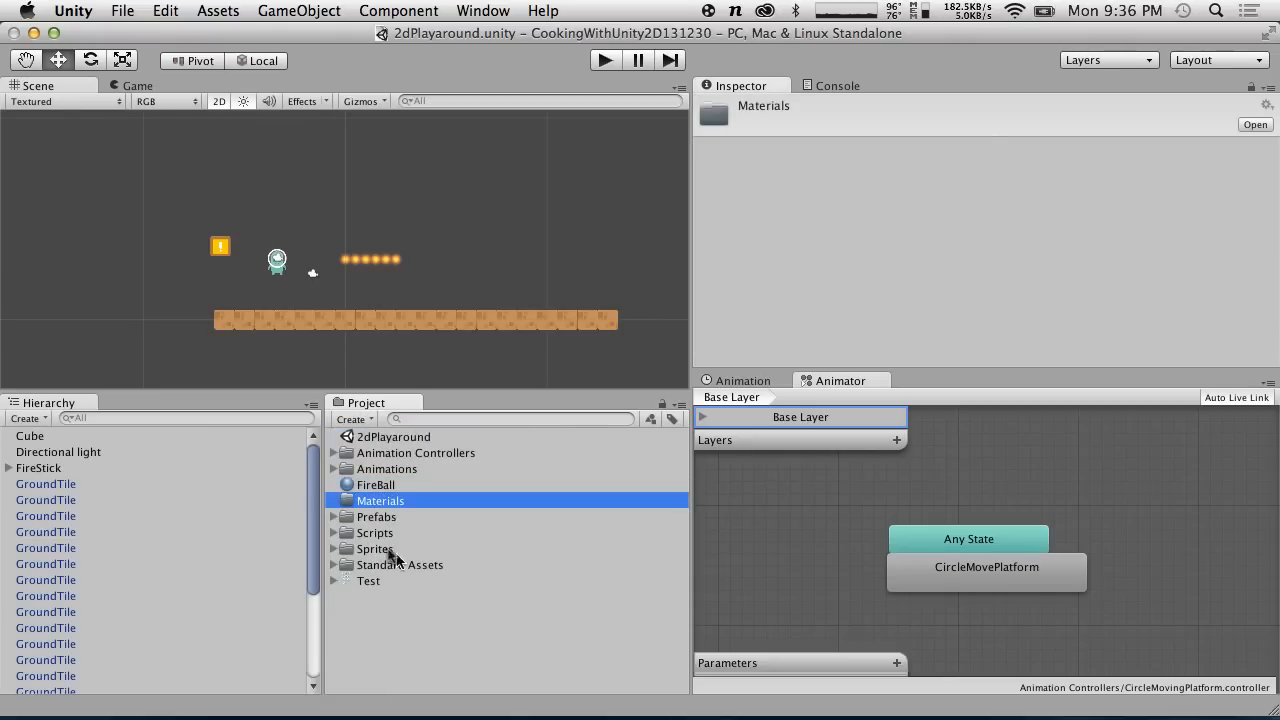
left_click_drag(376, 485, 380, 501)
left_click(410, 605)
Examine the Test sprite sheet's sprites alongside the contents of the Scripts and Sprites folders.
left_click(371, 580)
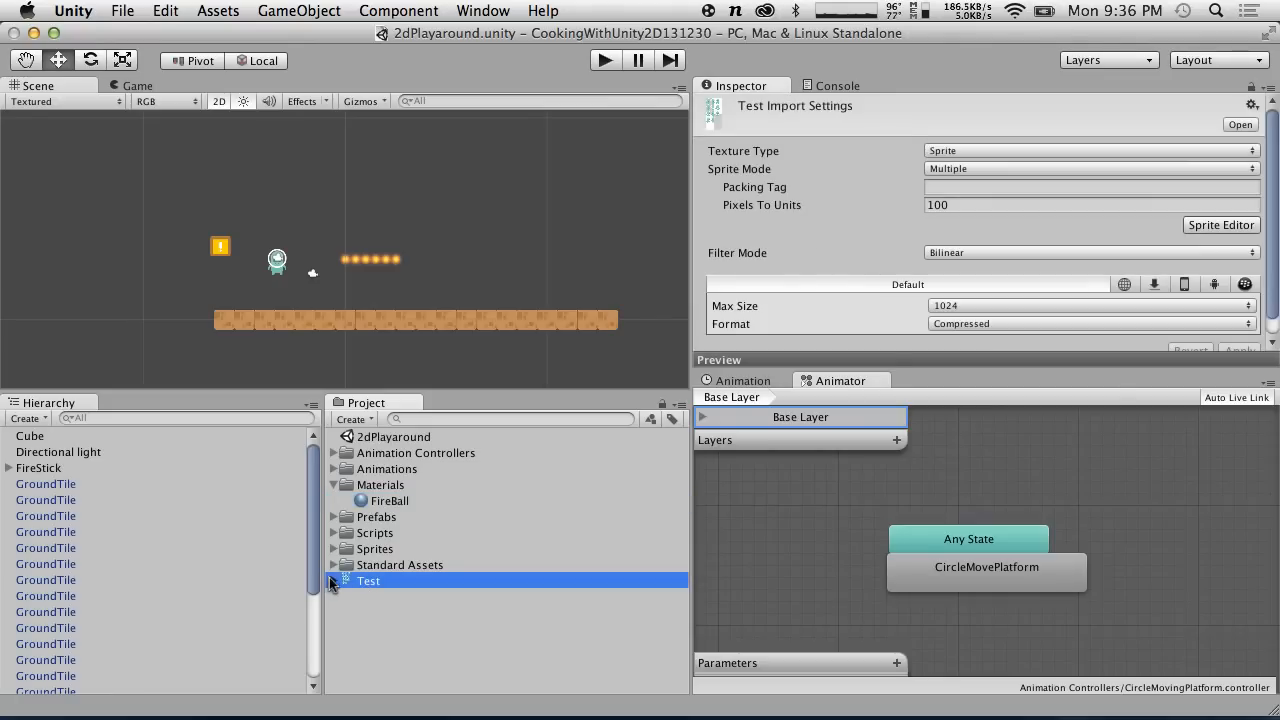
left_click(333, 581)
left_click(333, 533)
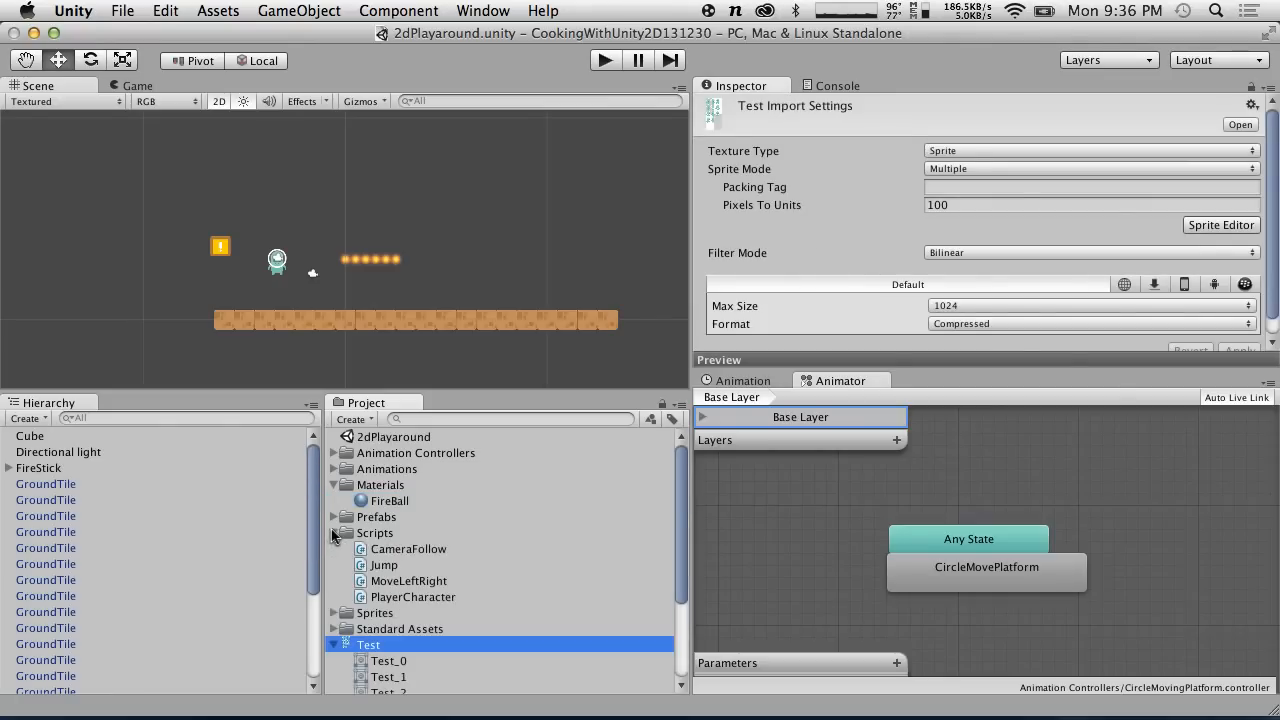
left_click(333, 533)
left_click(333, 549)
scroll(333, 549, "down", 10)
scroll(333, 549, "down", 20)
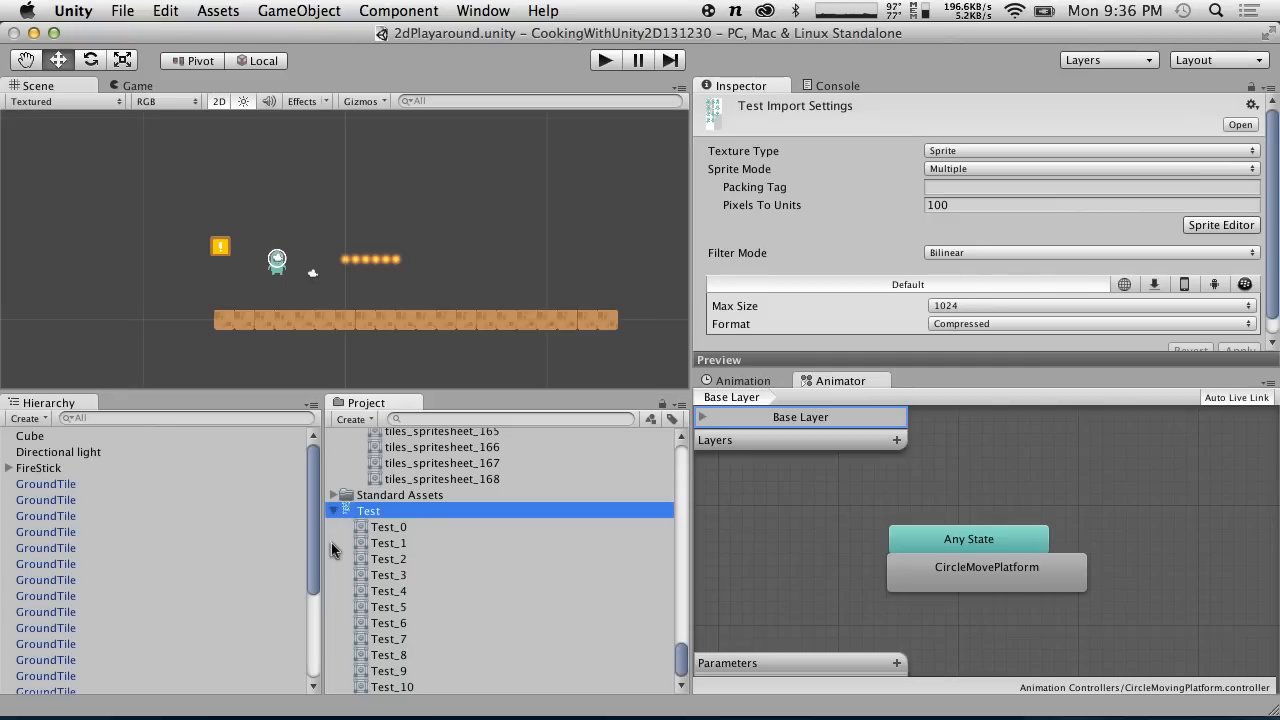
left_click(393, 543)
left_click(390, 527)
Delete the Test sprite sheet from the project.
left_click(378, 512)
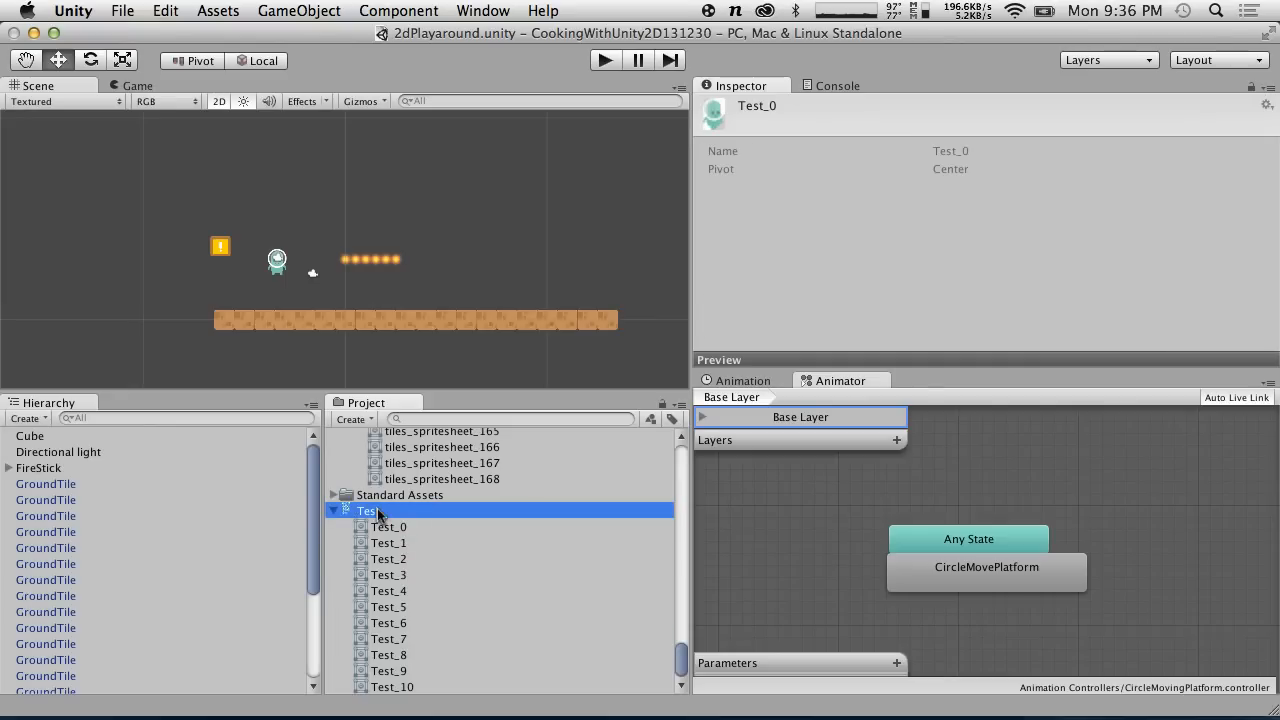
right_click(368, 510)
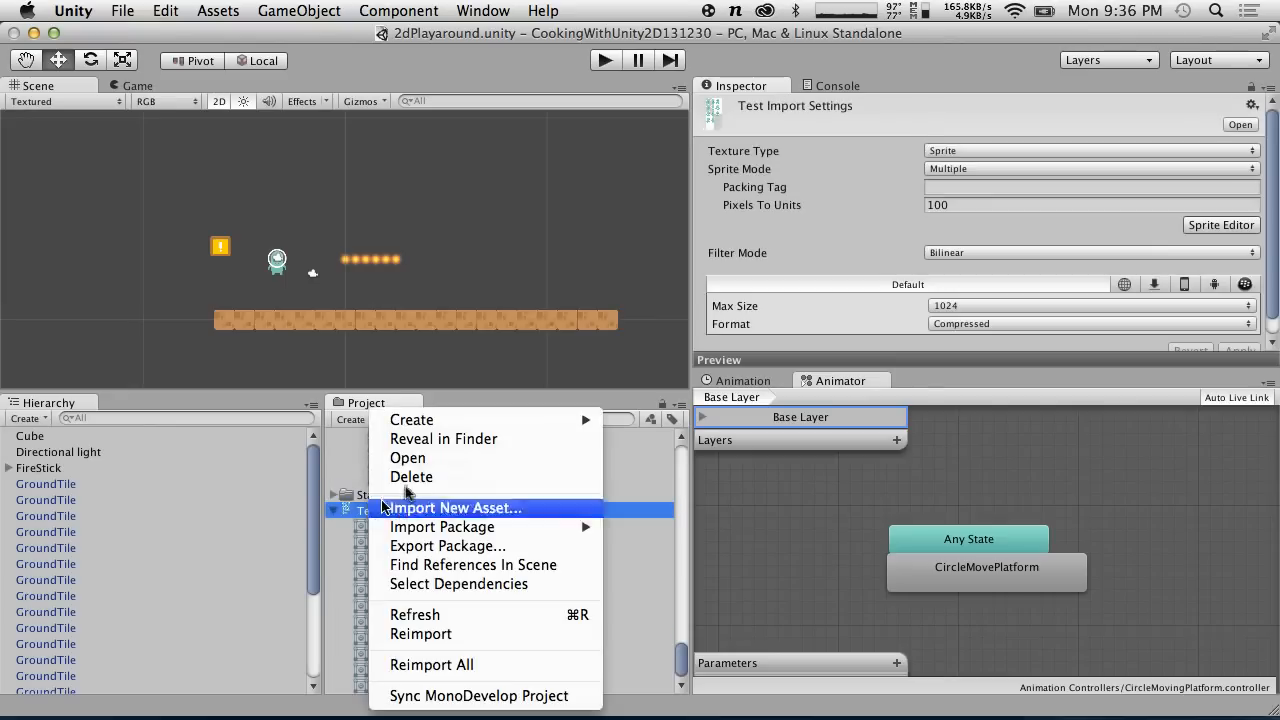
left_click(411, 477)
left_click(791, 283)
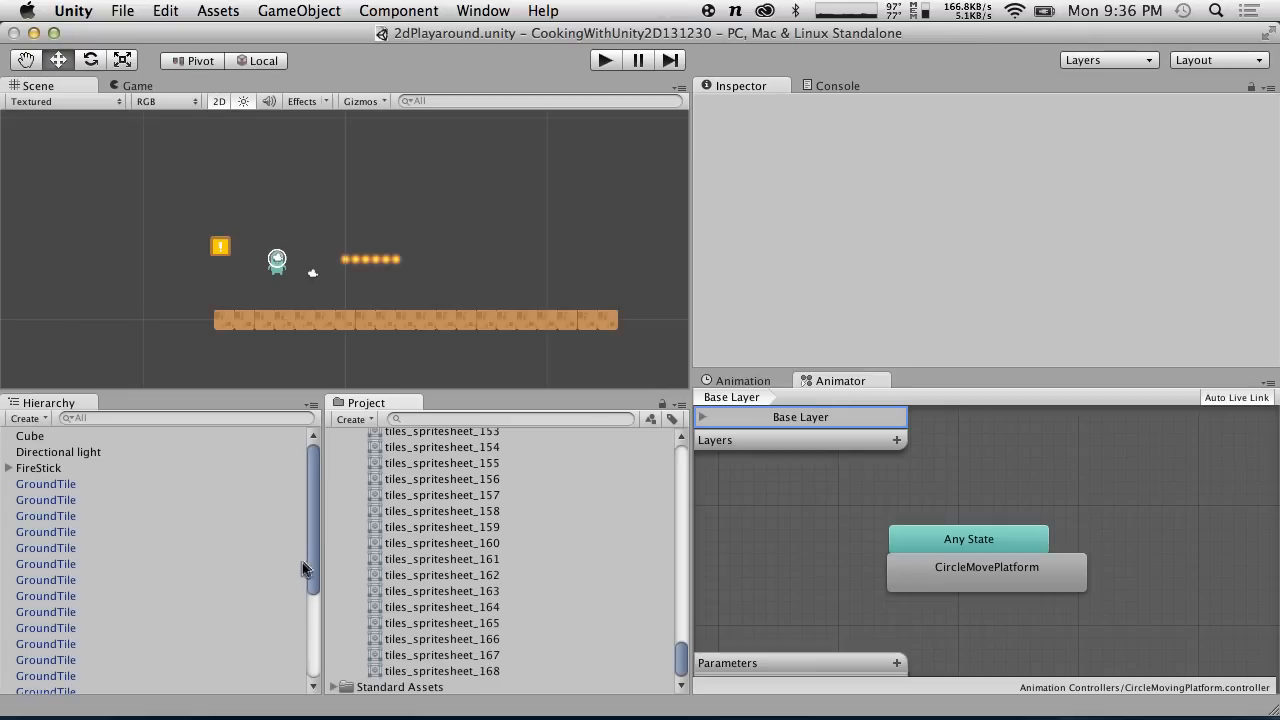
Collapse the p1_spritesheet and tiles_spritesheet assets and the Materials folder in the project list.
scroll(357, 497, "up", 20)
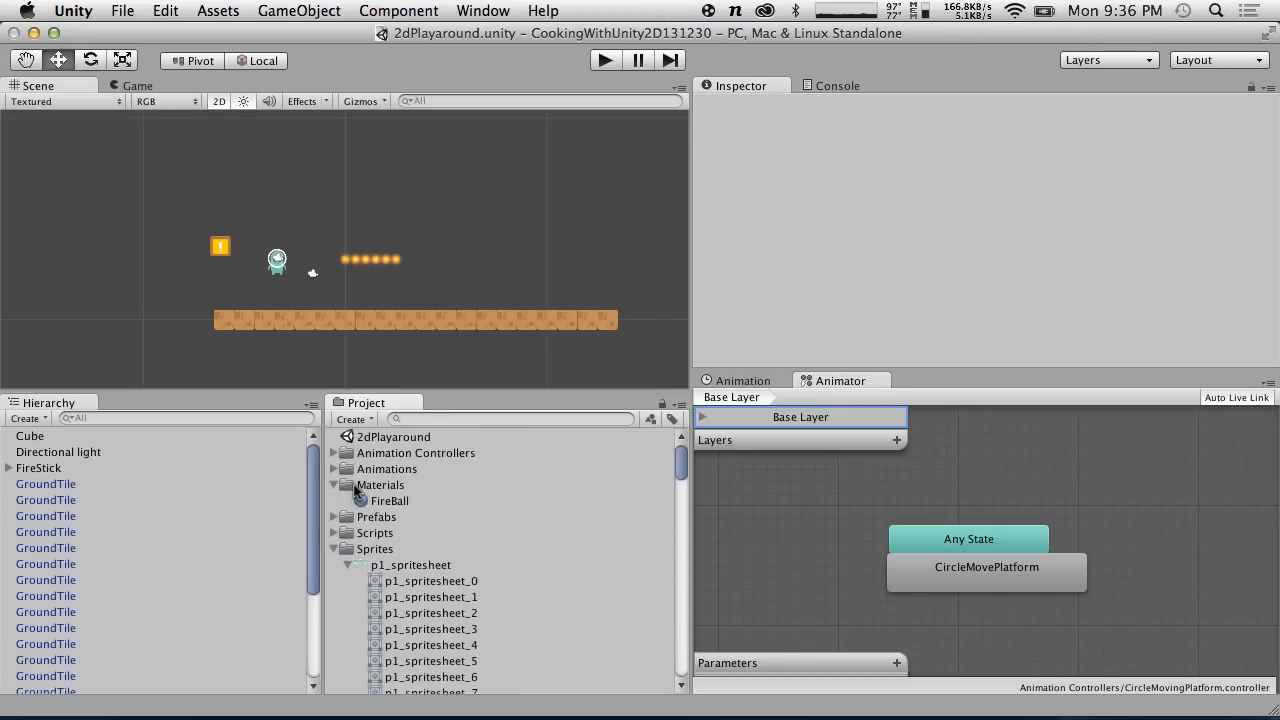
scroll(355, 489, "down", 2)
left_click(348, 509)
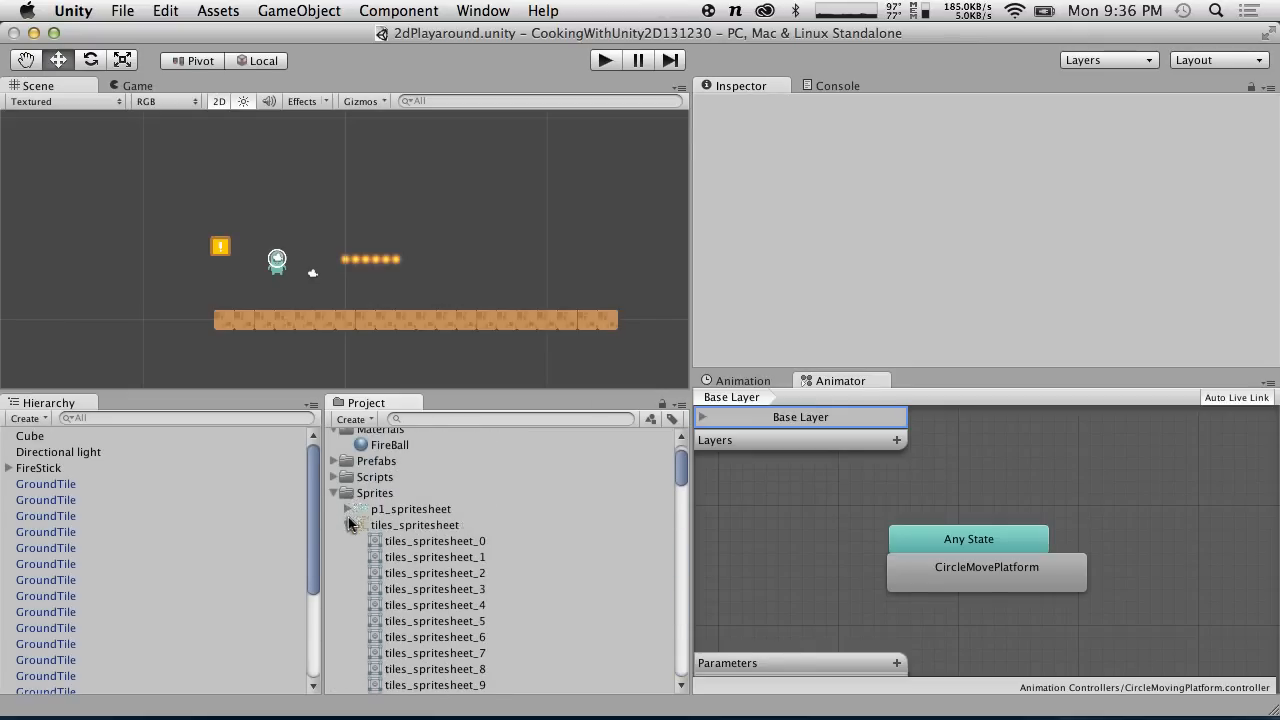
left_click(348, 525)
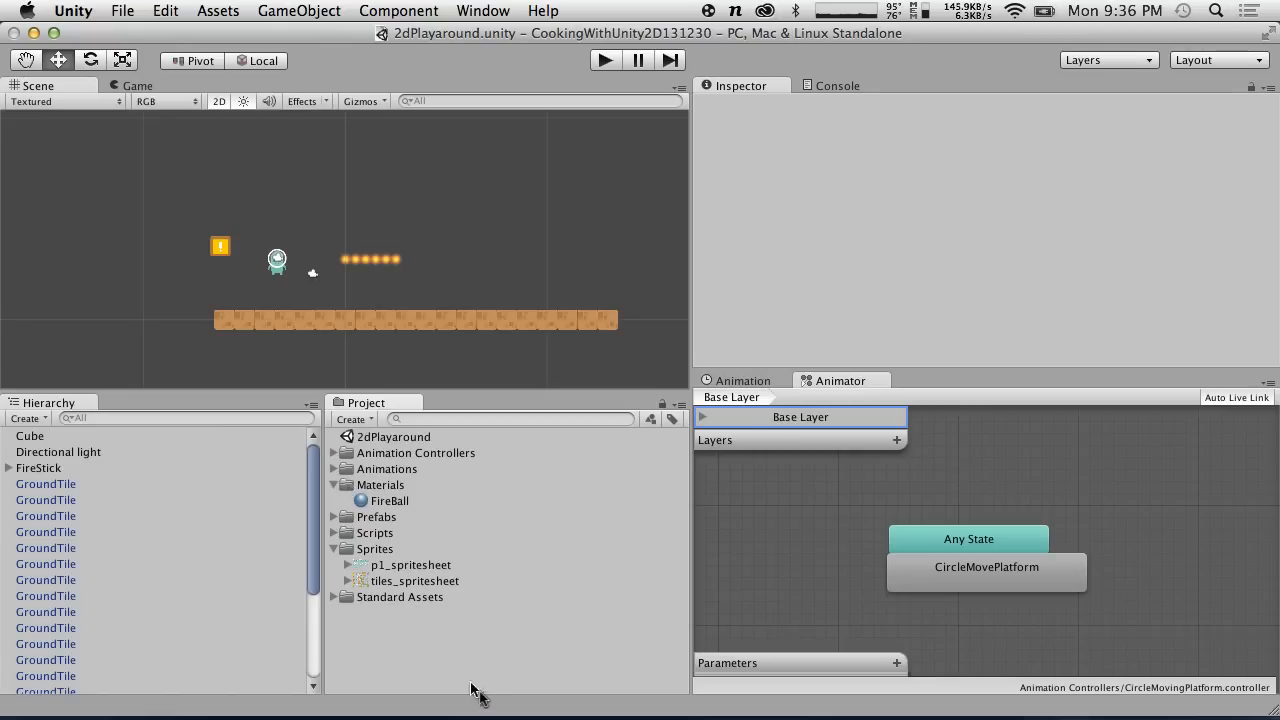
left_click(335, 486)
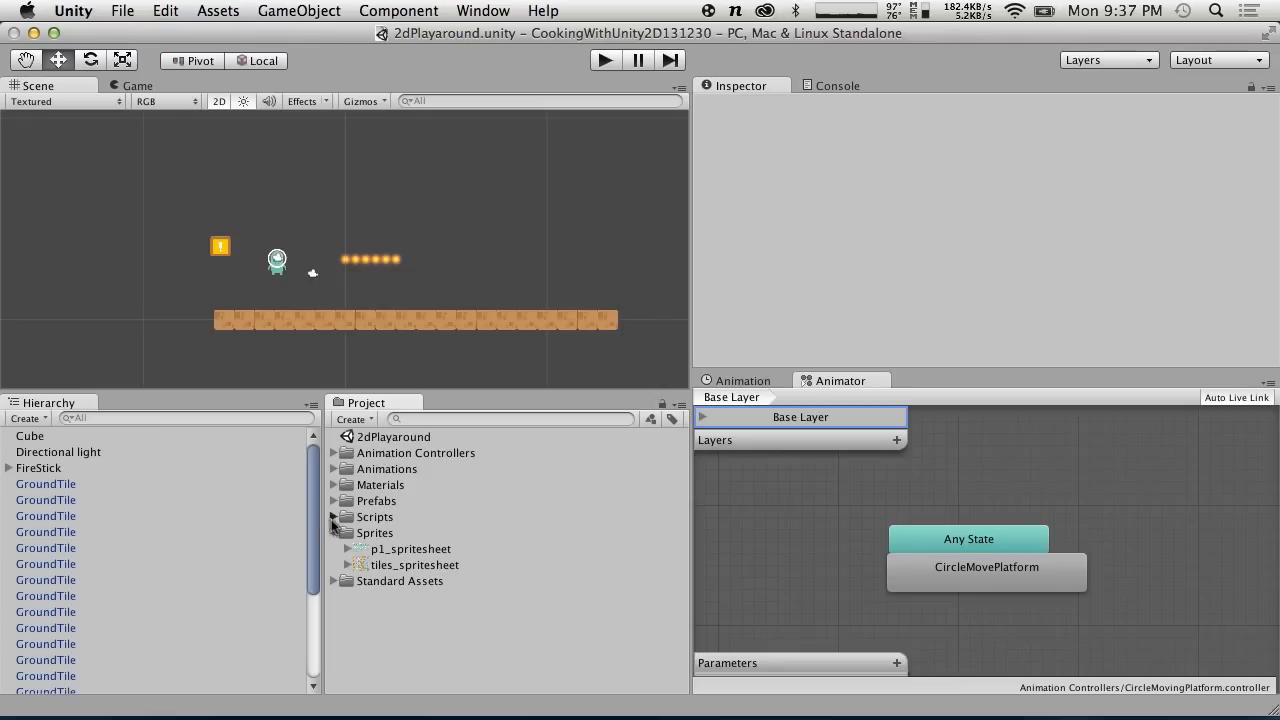
Create a C# script named Shoot in the Scripts folder.
left_click(335, 517)
left_click(363, 517)
right_click(363, 516)
mouse_move(478, 424)
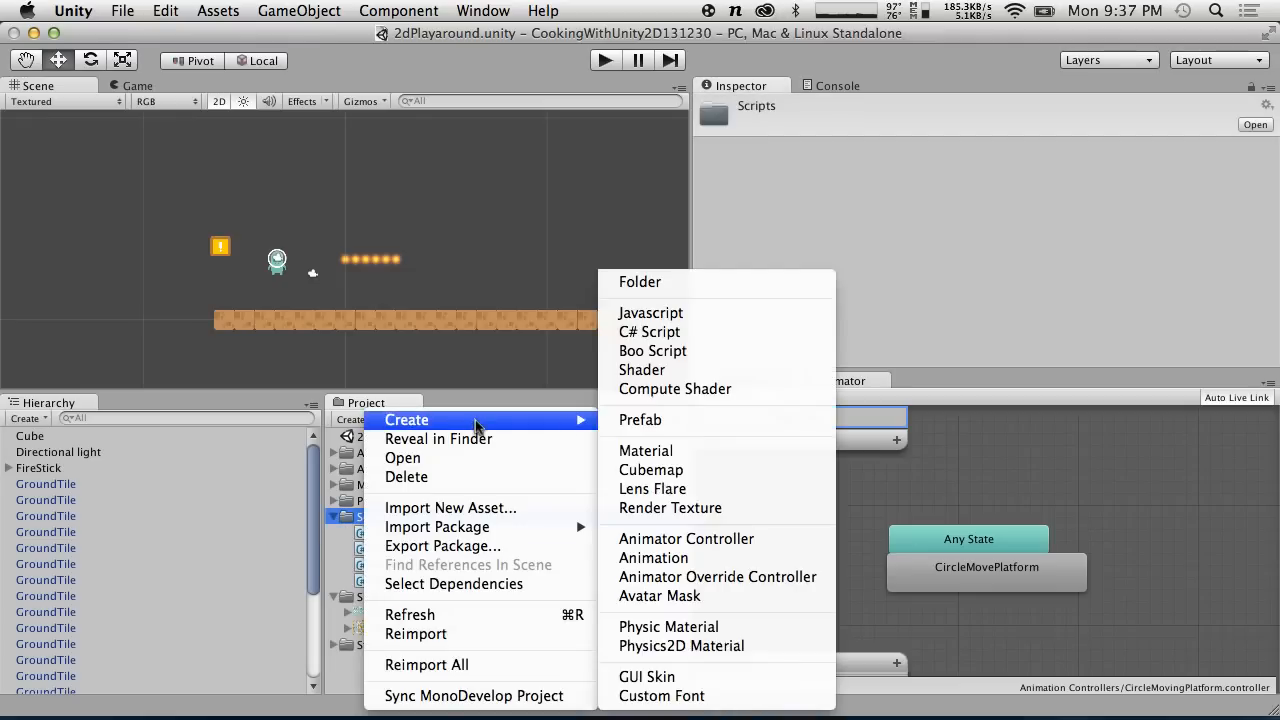
left_click(650, 331)
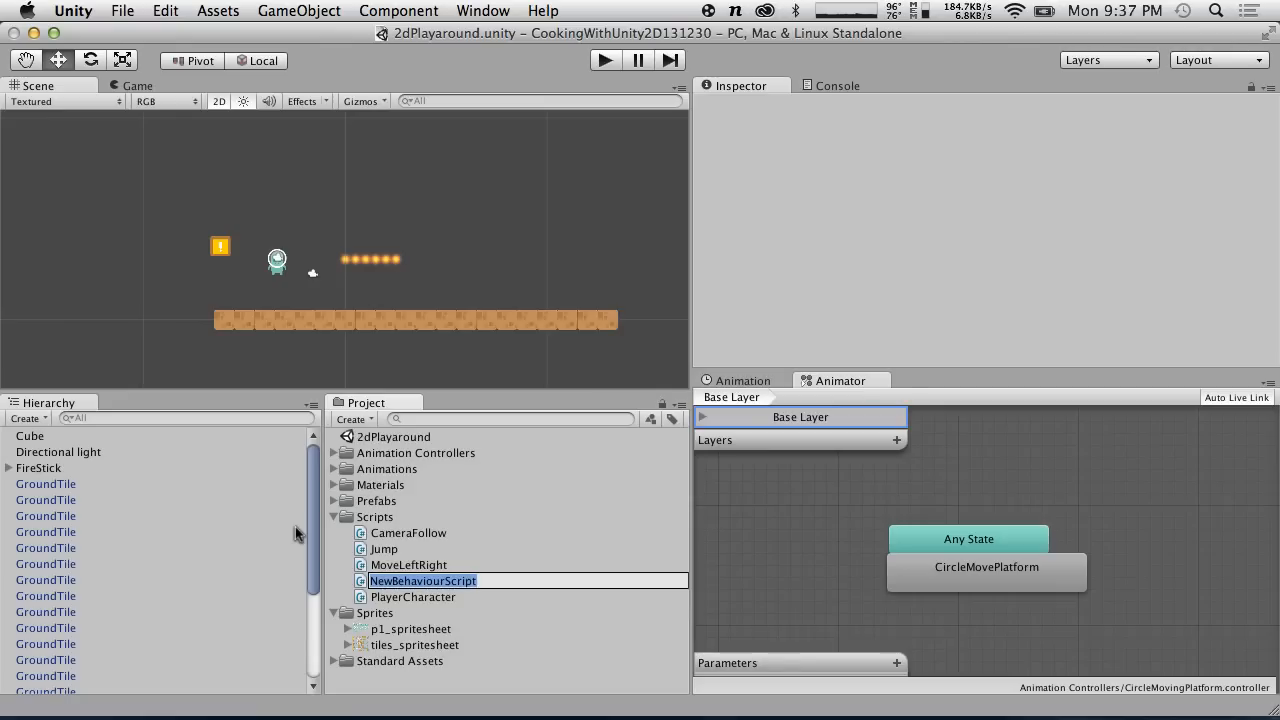
type("Shoot")
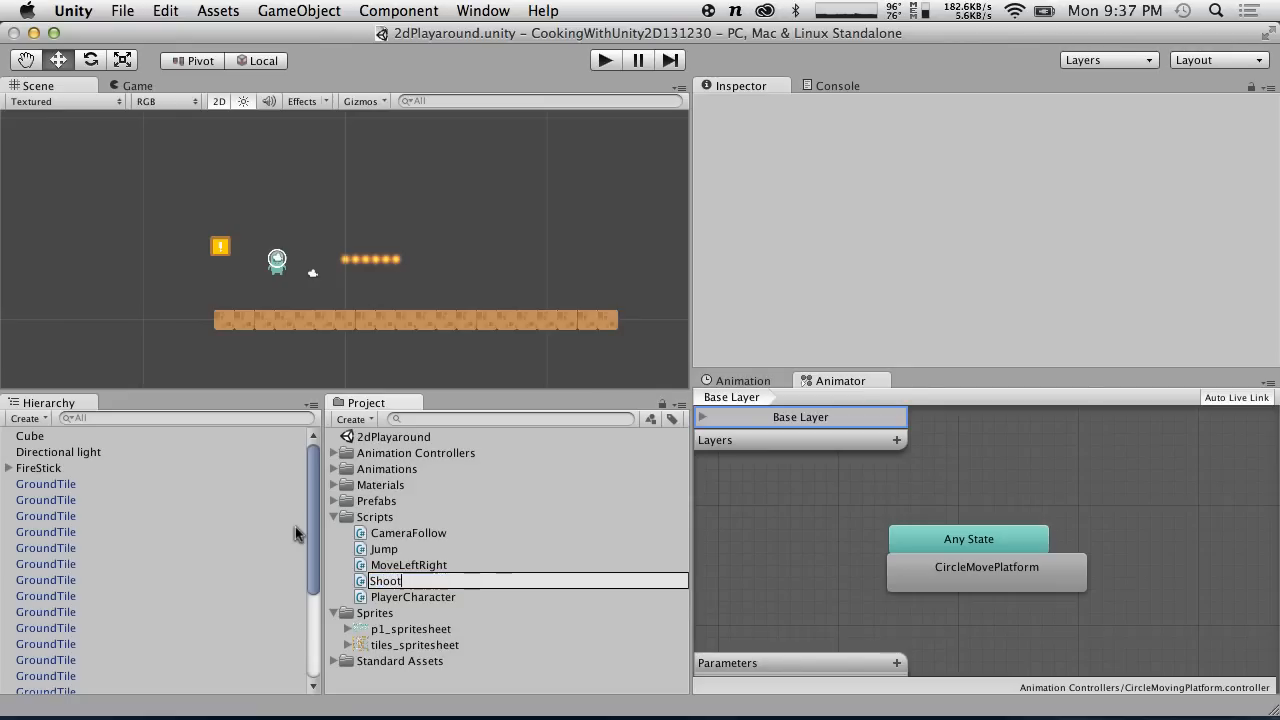
key("Return")
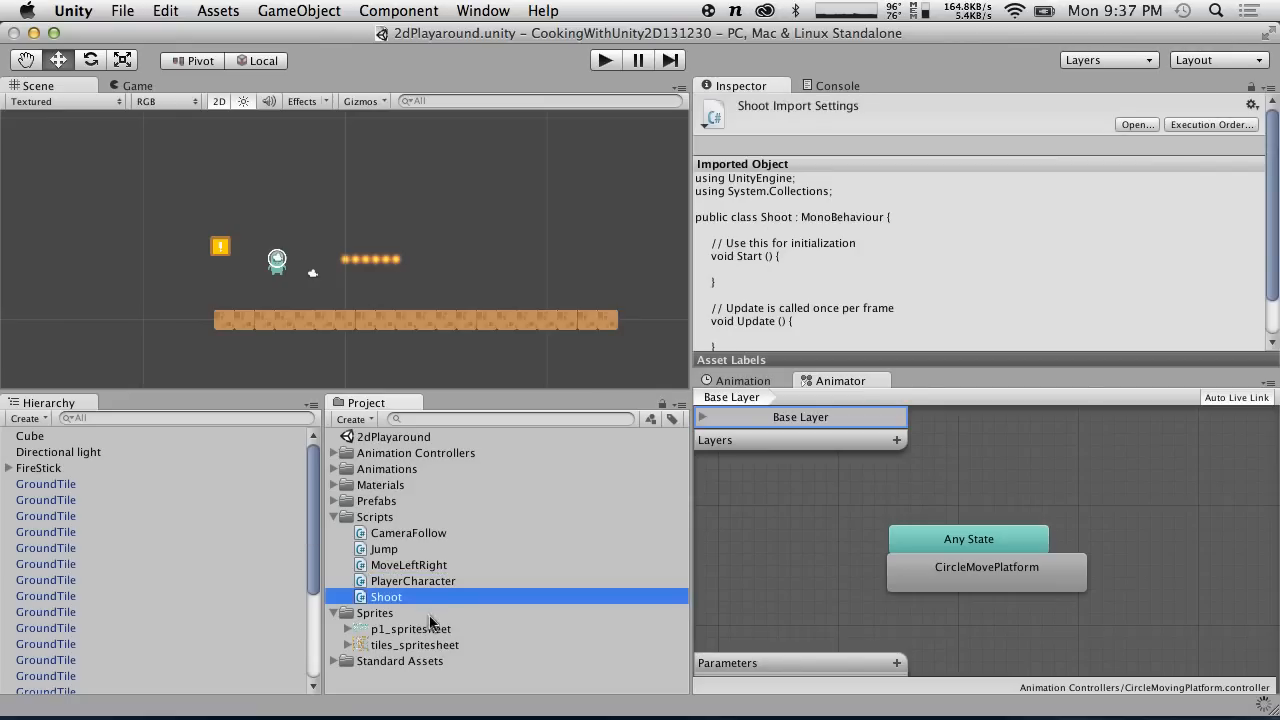
Open the Shoot script in MonoDevelop, close its file and return to Unity.
double_click(388, 598)
key("ctrl+Left")
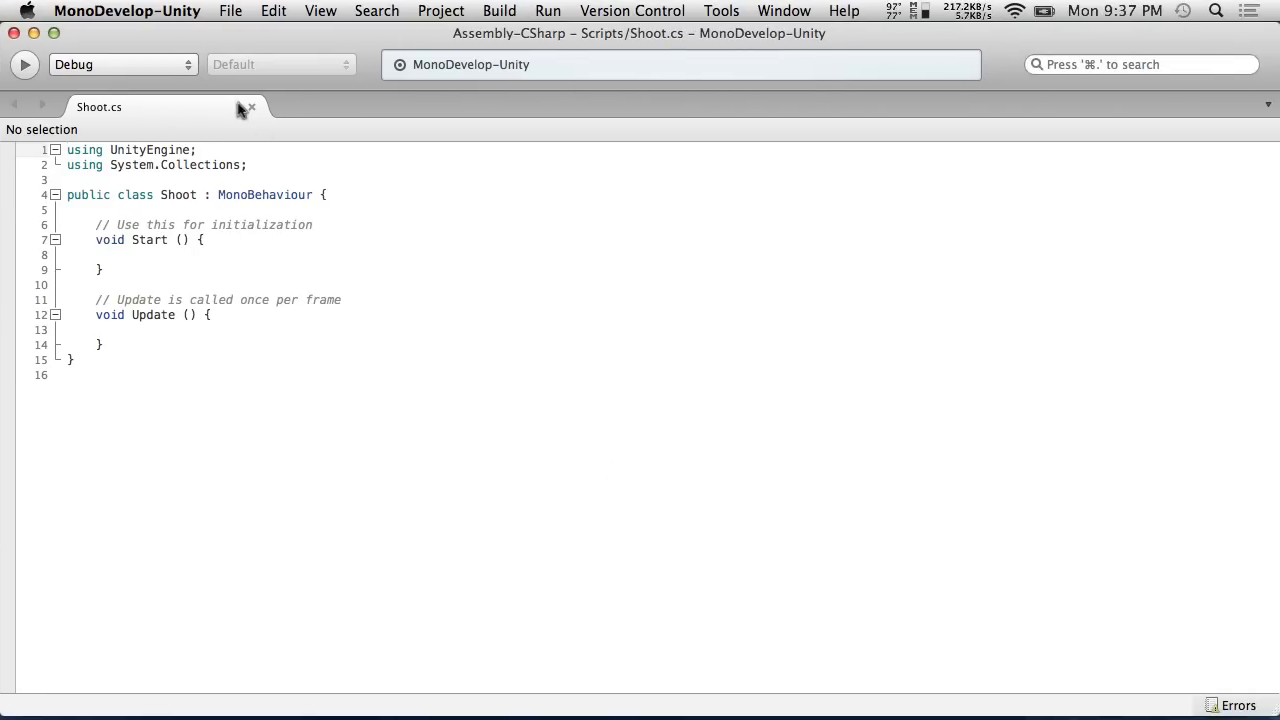
left_click(251, 106)
key("ctrl+Left")
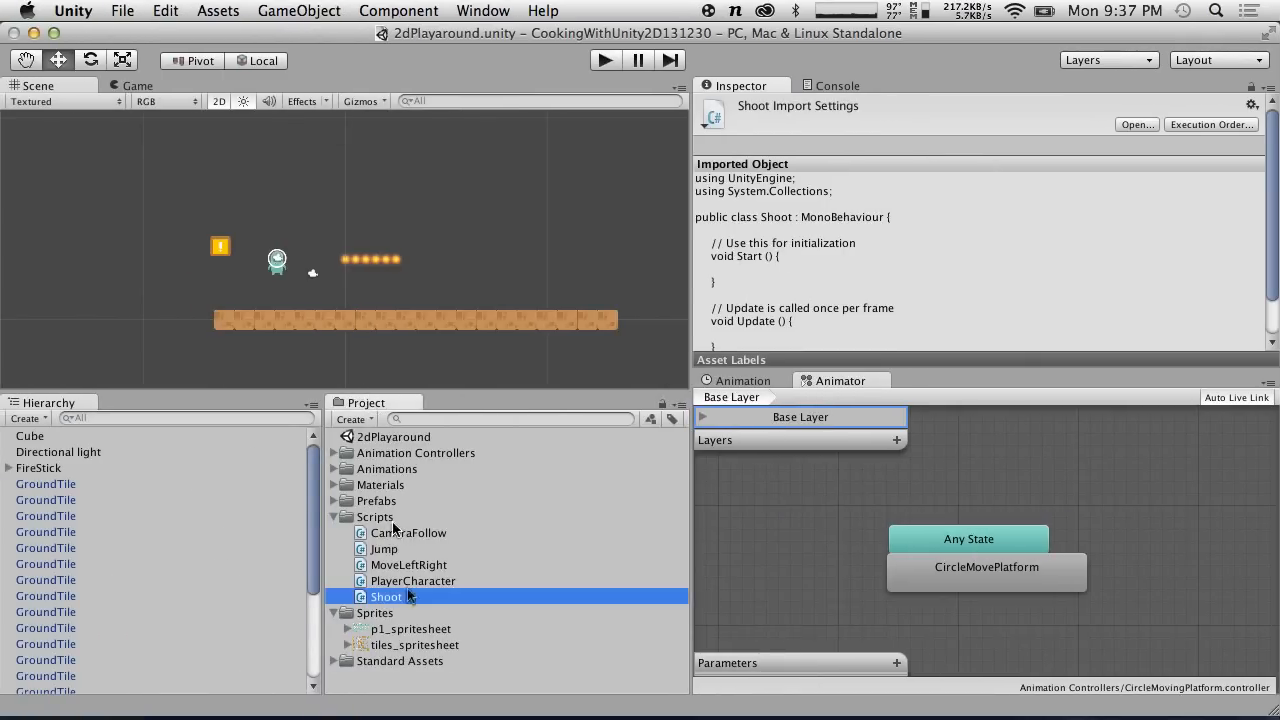
Review the PlayerCharacter script's variable declarations in its inspector preview.
left_click(392, 582)
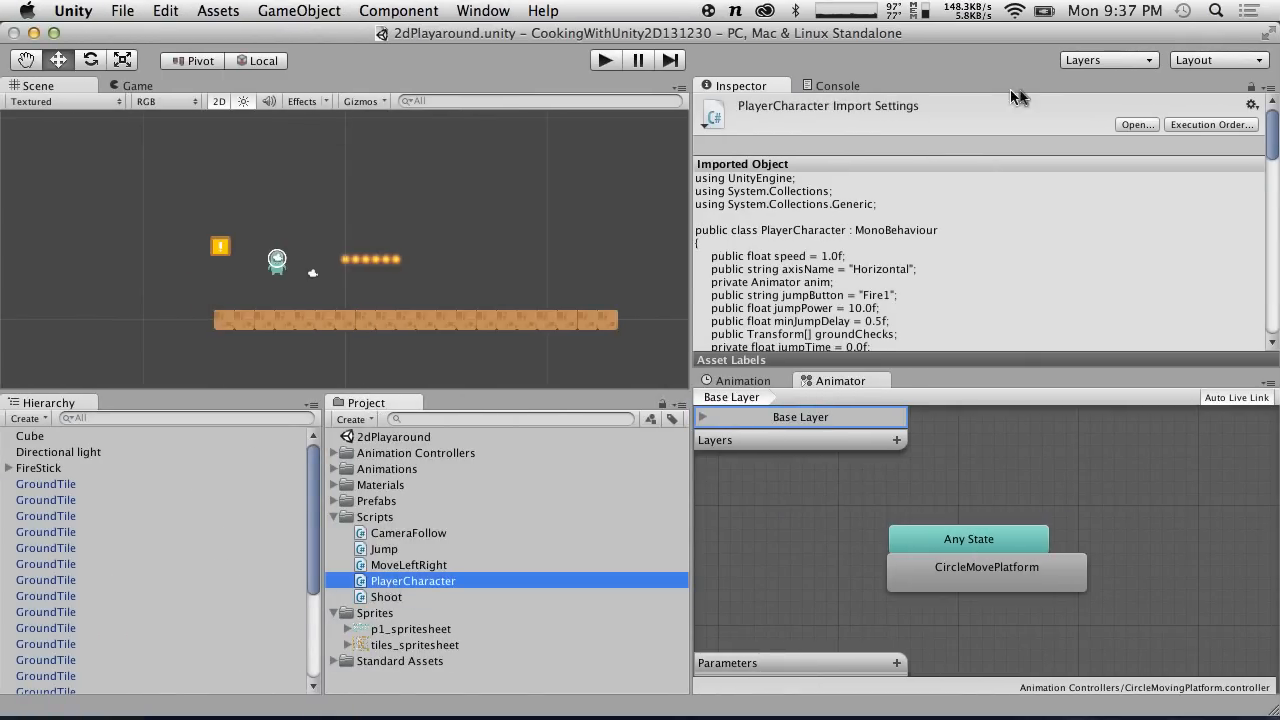
scroll(975, 200, "down", 5)
scroll(975, 200, "up", 2)
scroll(975, 201, "up", 1)
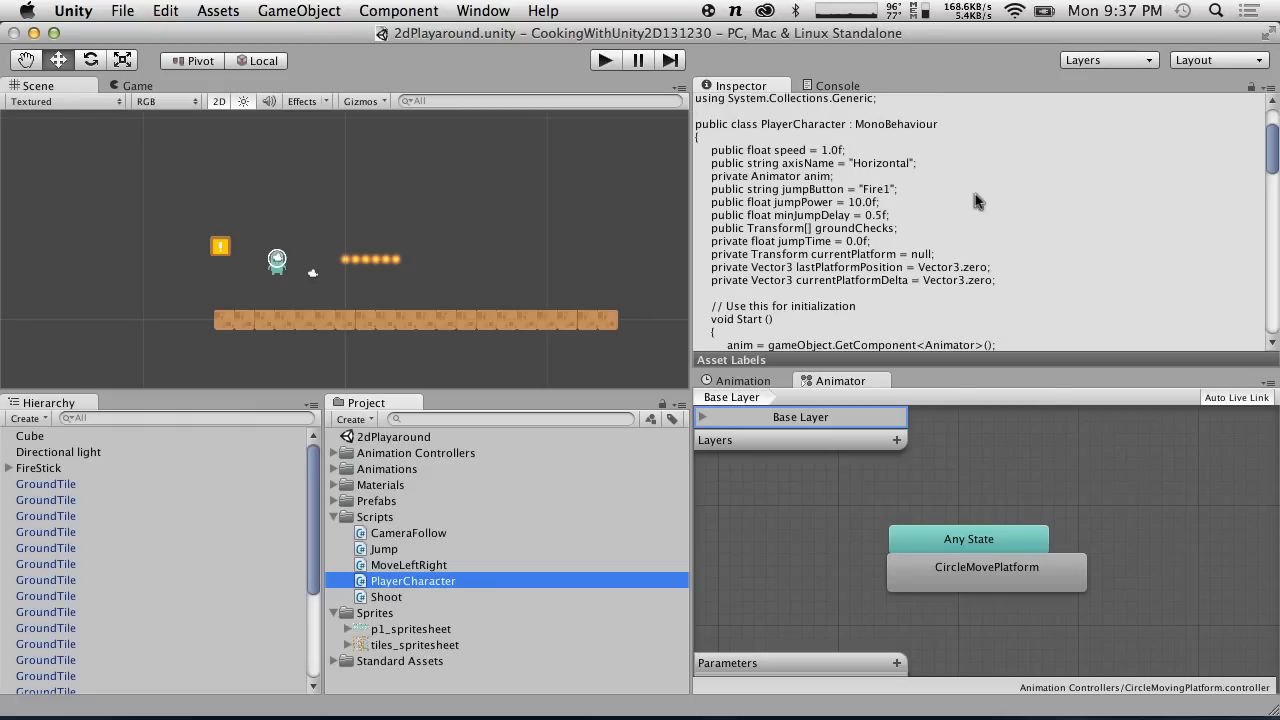
Delete the Shoot script from the Scripts folder.
right_click(399, 596)
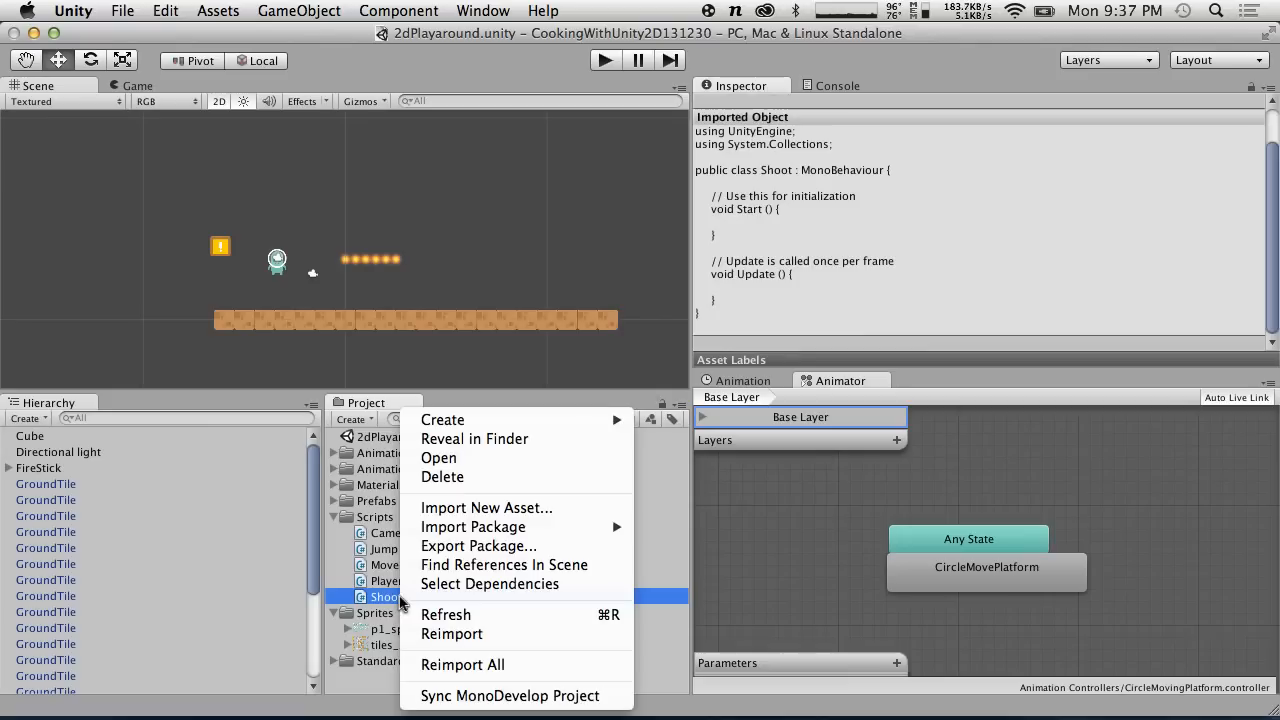
left_click(489, 477)
left_click(790, 283)
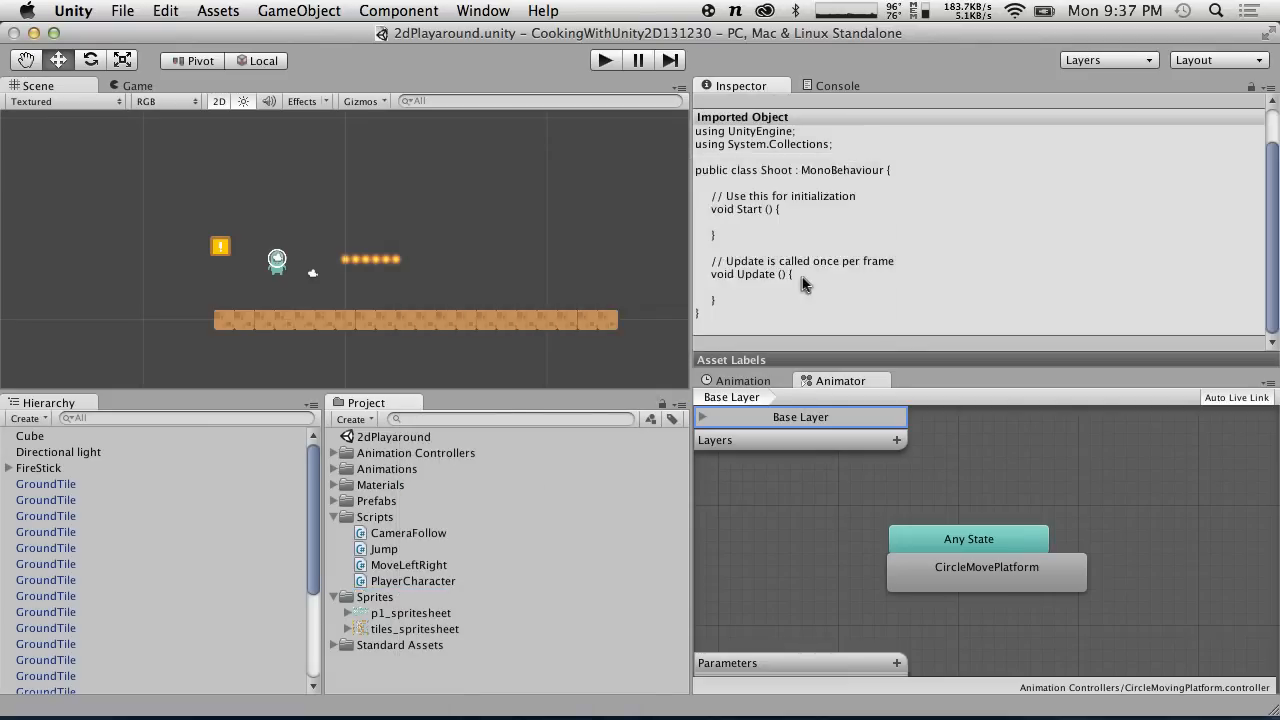
Open the PlayerCharacter script in MonoDevelop and look over its opening code.
double_click(418, 586)
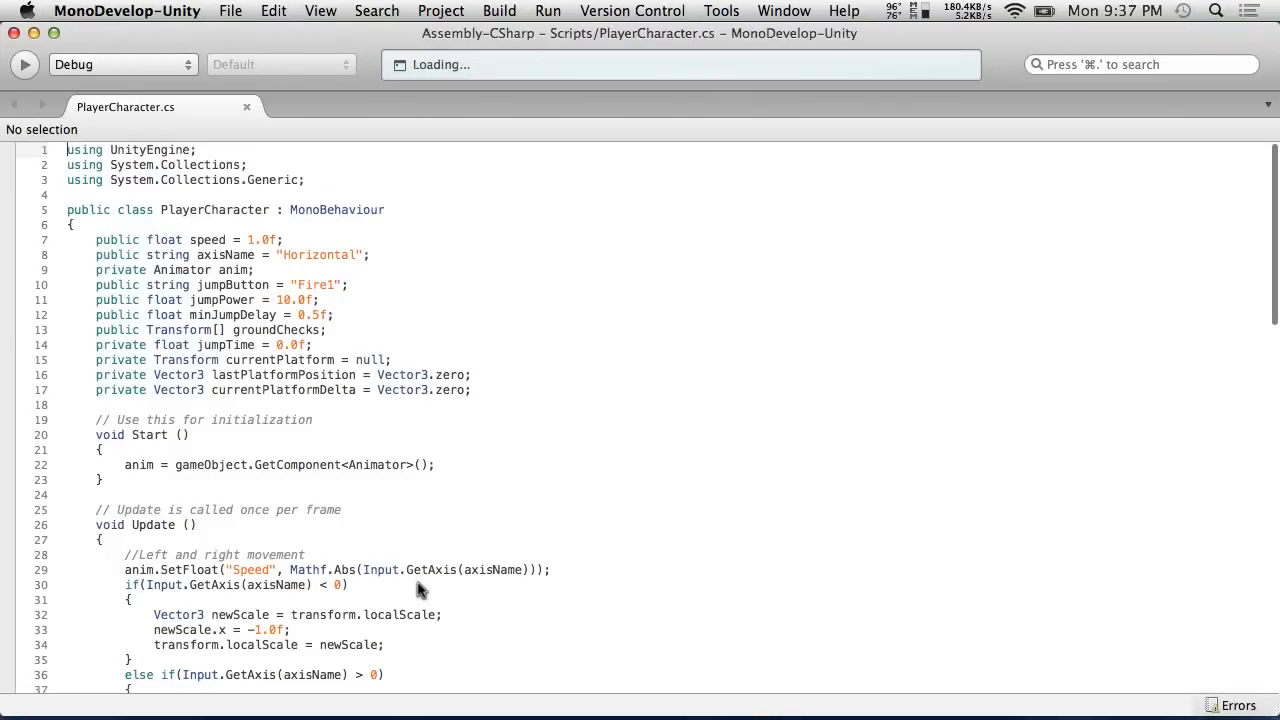
scroll(393, 391, "down", 3)
scroll(393, 391, "up", 3)
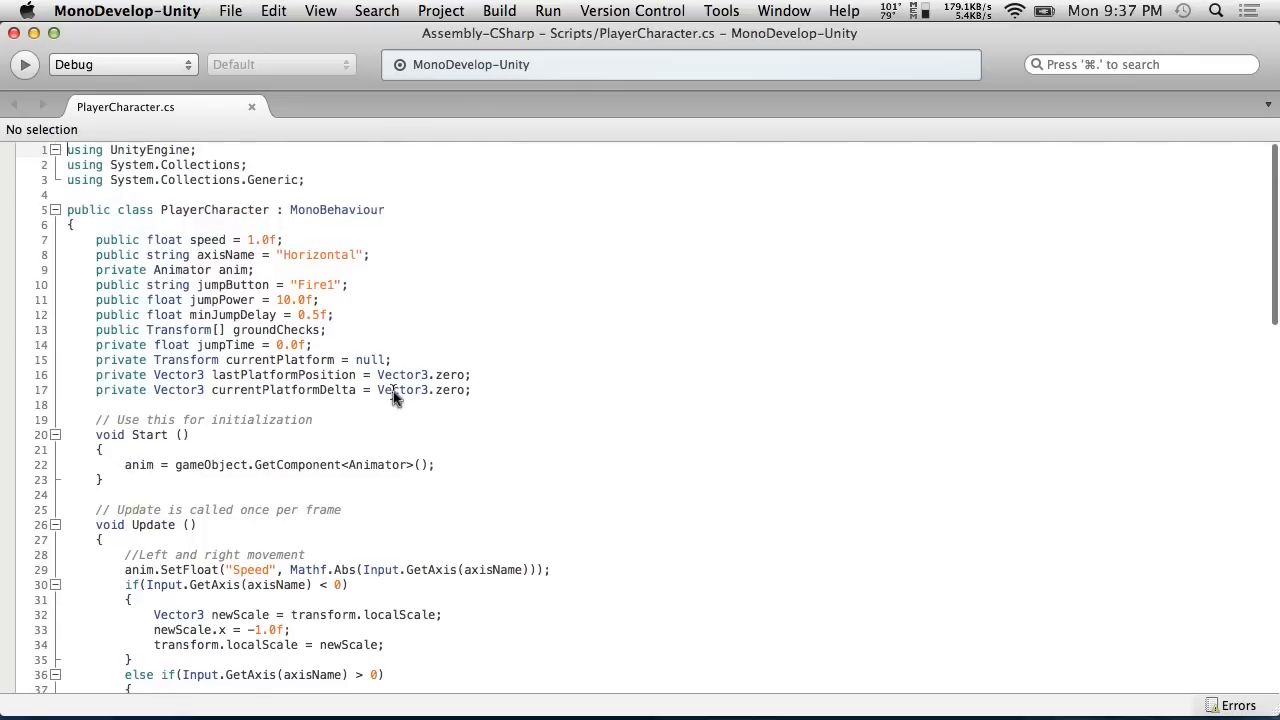
left_click(401, 254)
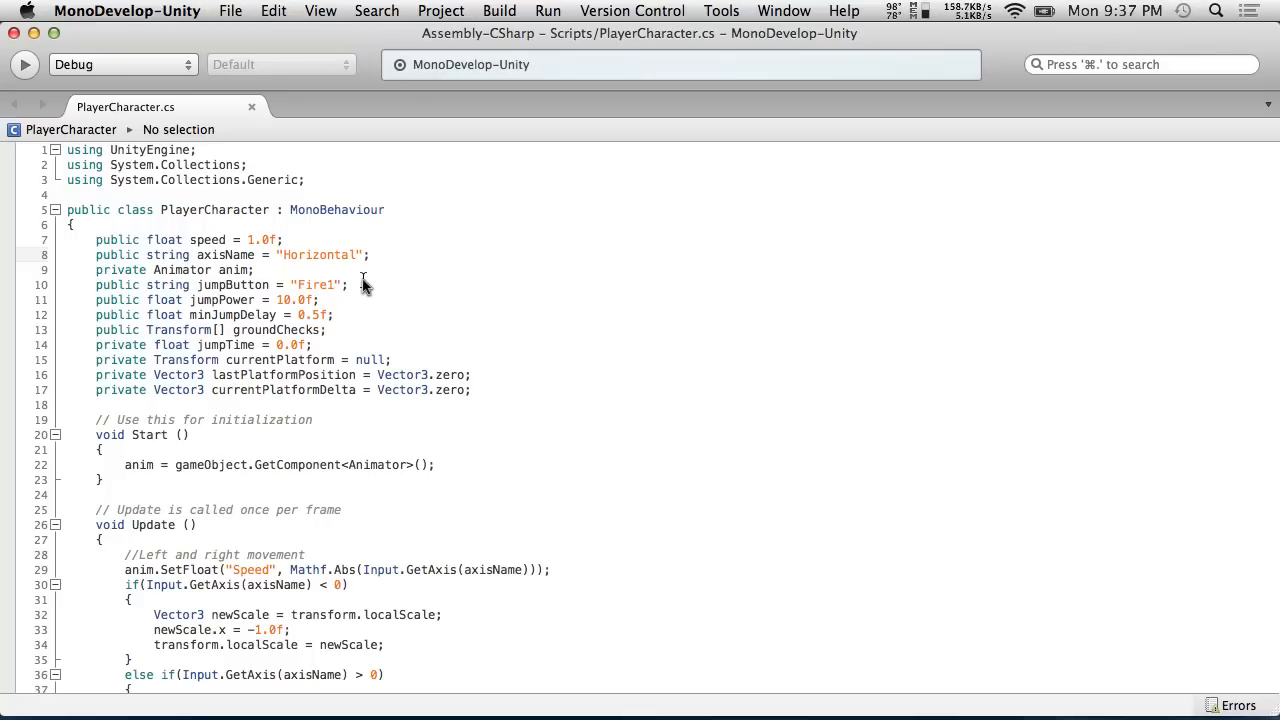
key("Return")
key("BackSpace")
left_click(219, 7)
left_click(255, 85)
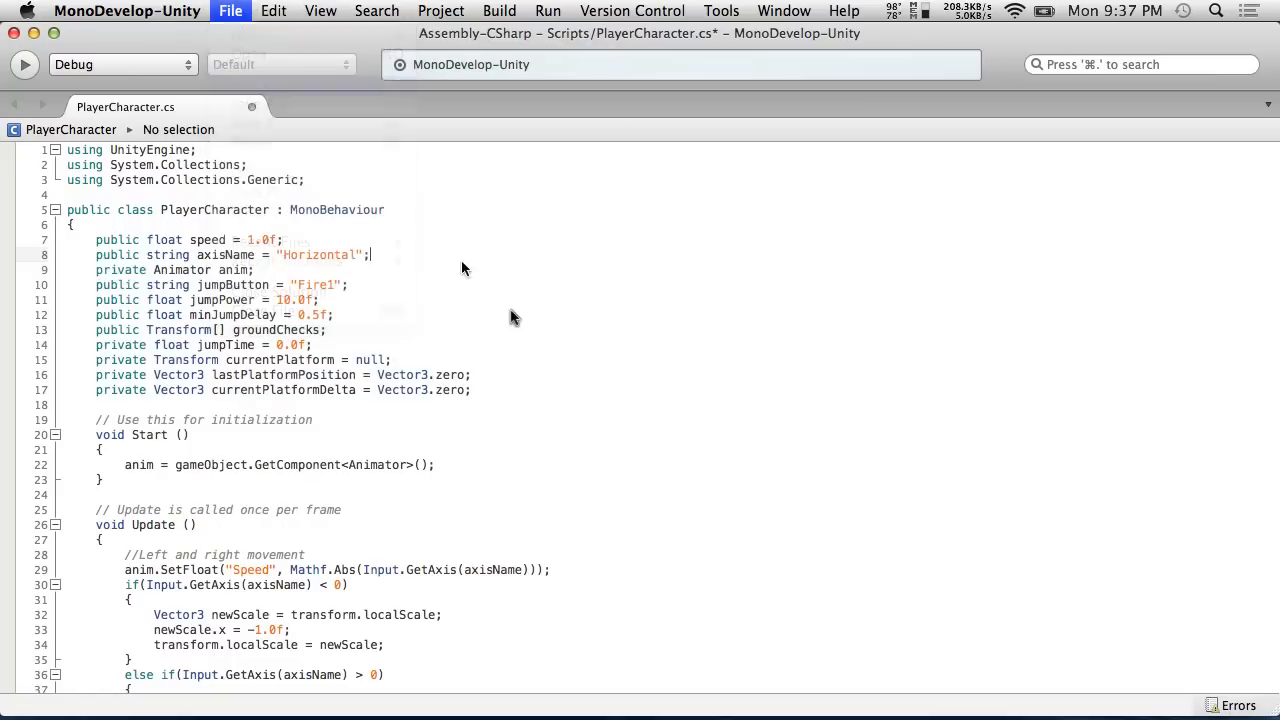
Insert two blank lines after the currentPlatformDelta declaration and three after groundChecks, leaving the cursor on the middle one.
left_click(478, 390)
key("Return")
key("Return")
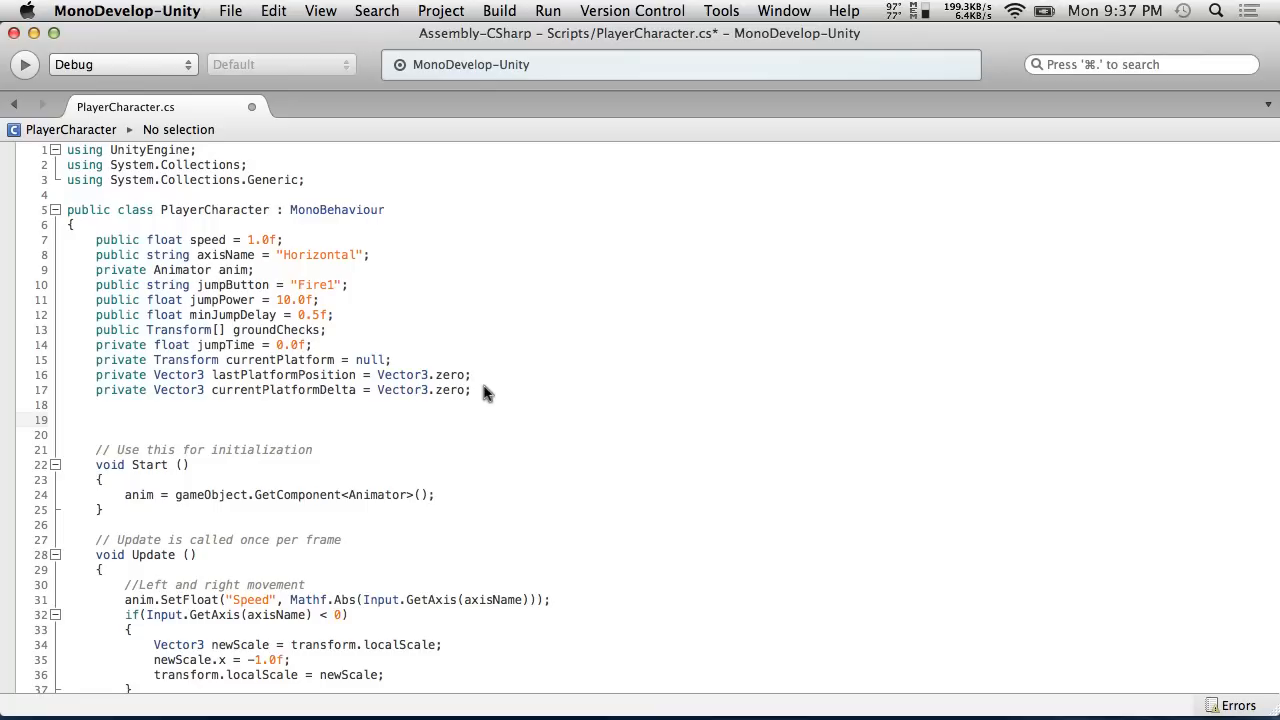
left_click(350, 330)
key("Return")
key("Return")
key("Return")
key("Up")
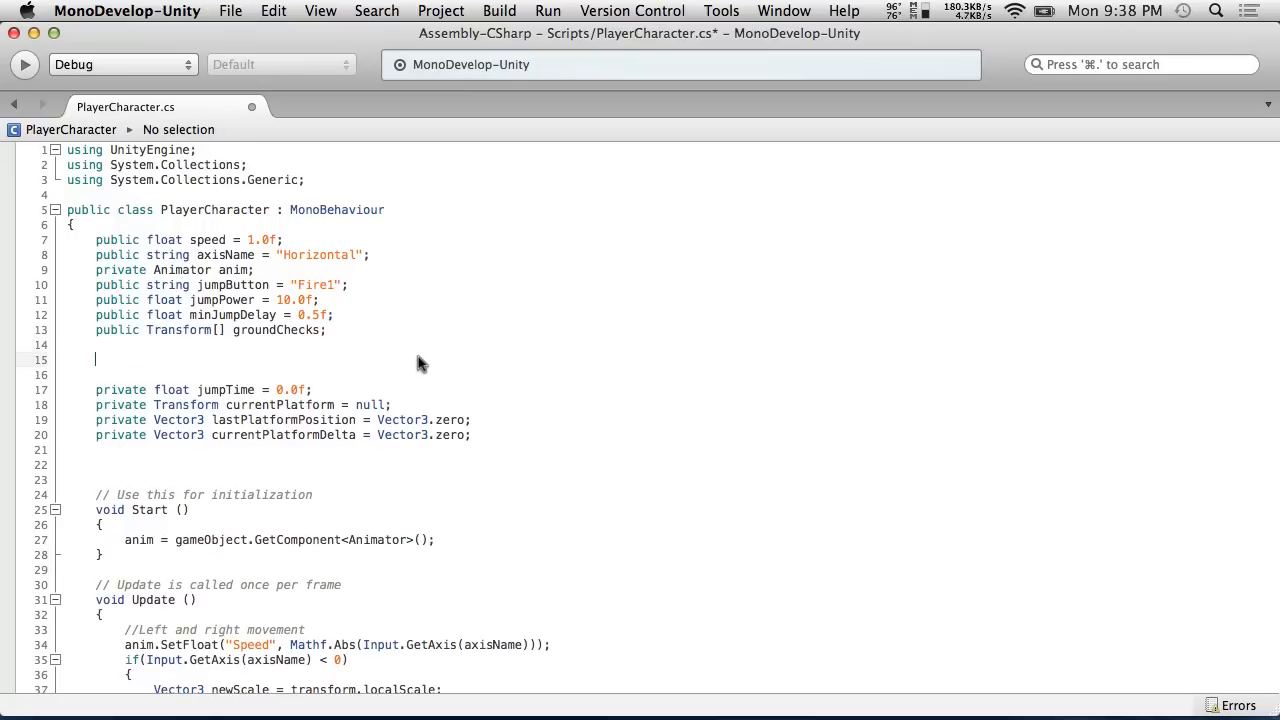
Declare a public GameObject variable named bullet on line 15, followed by a new empty line.
type("public ")
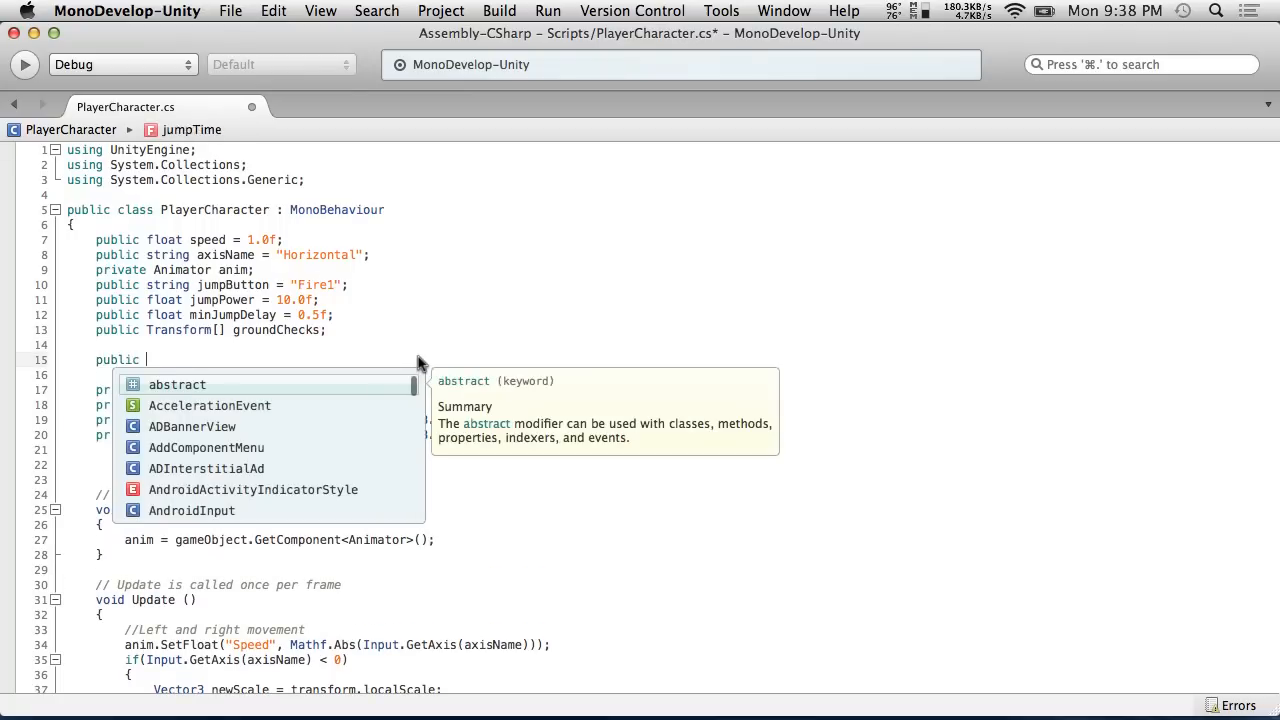
type("floa")
key("BackSpace")
key("BackSpace")
key("BackSpace")
key("BackSpace")
type("G")
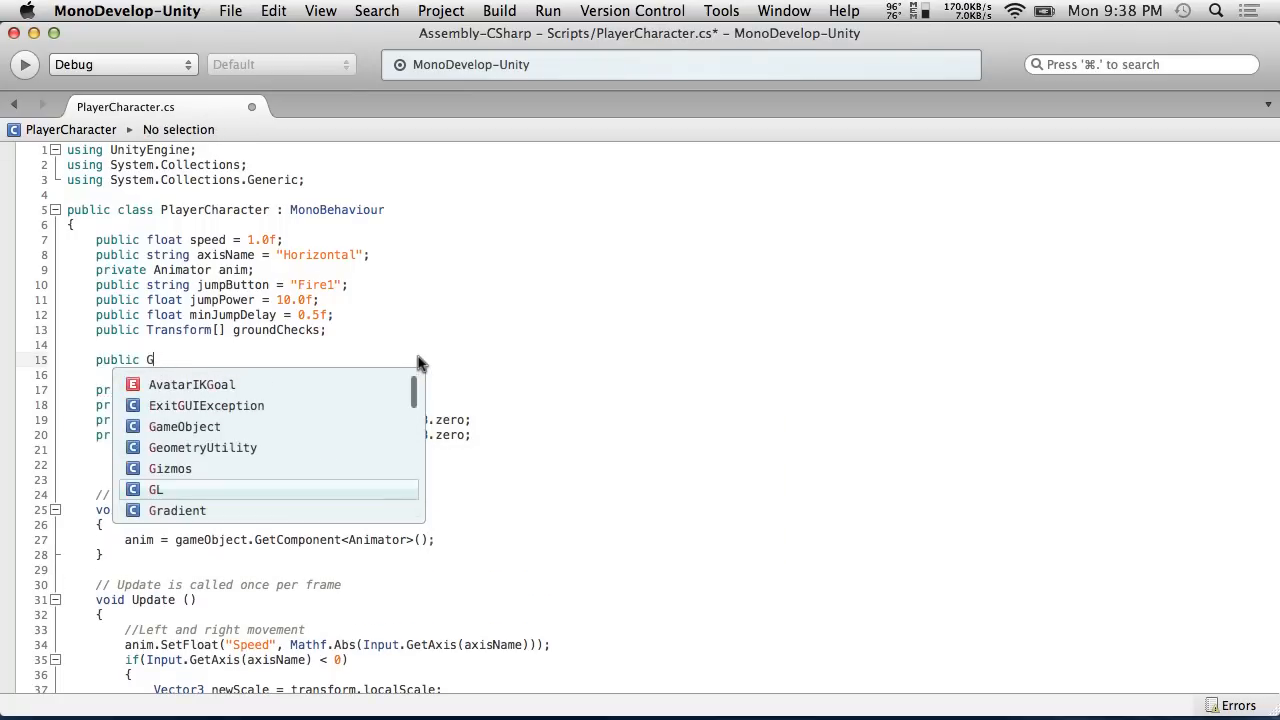
type("ameObject")
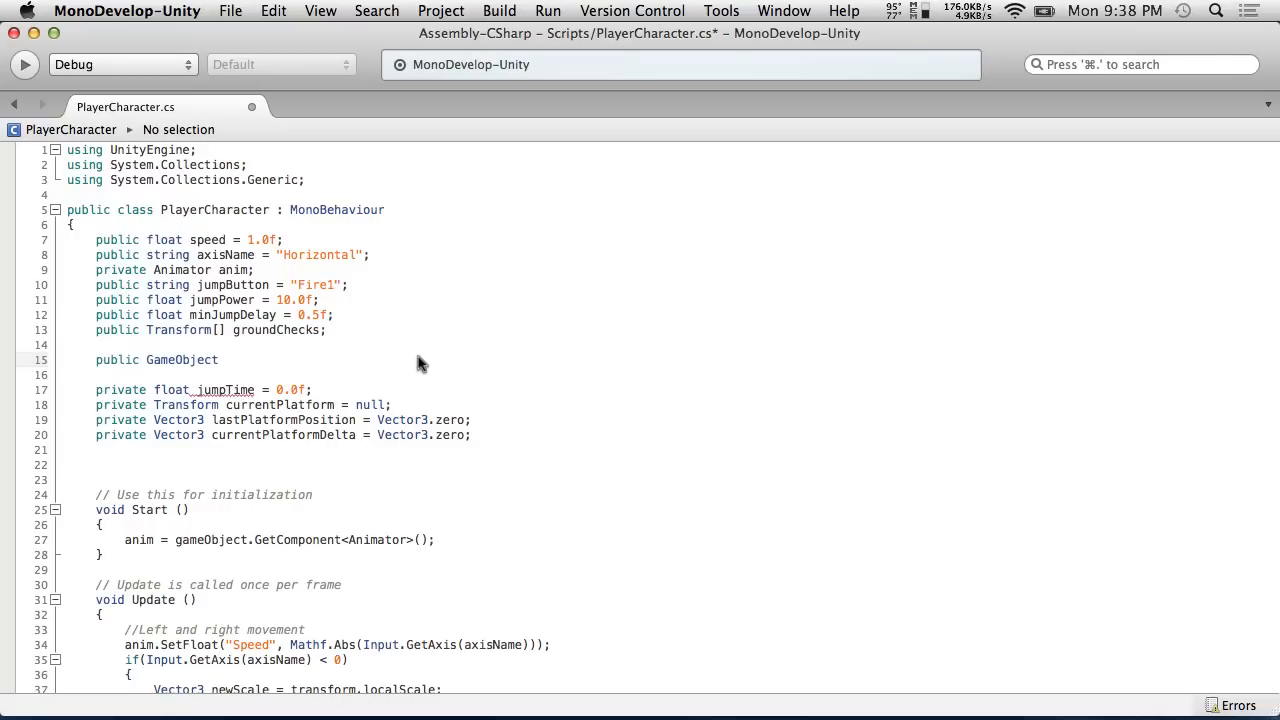
left_click(200, 395)
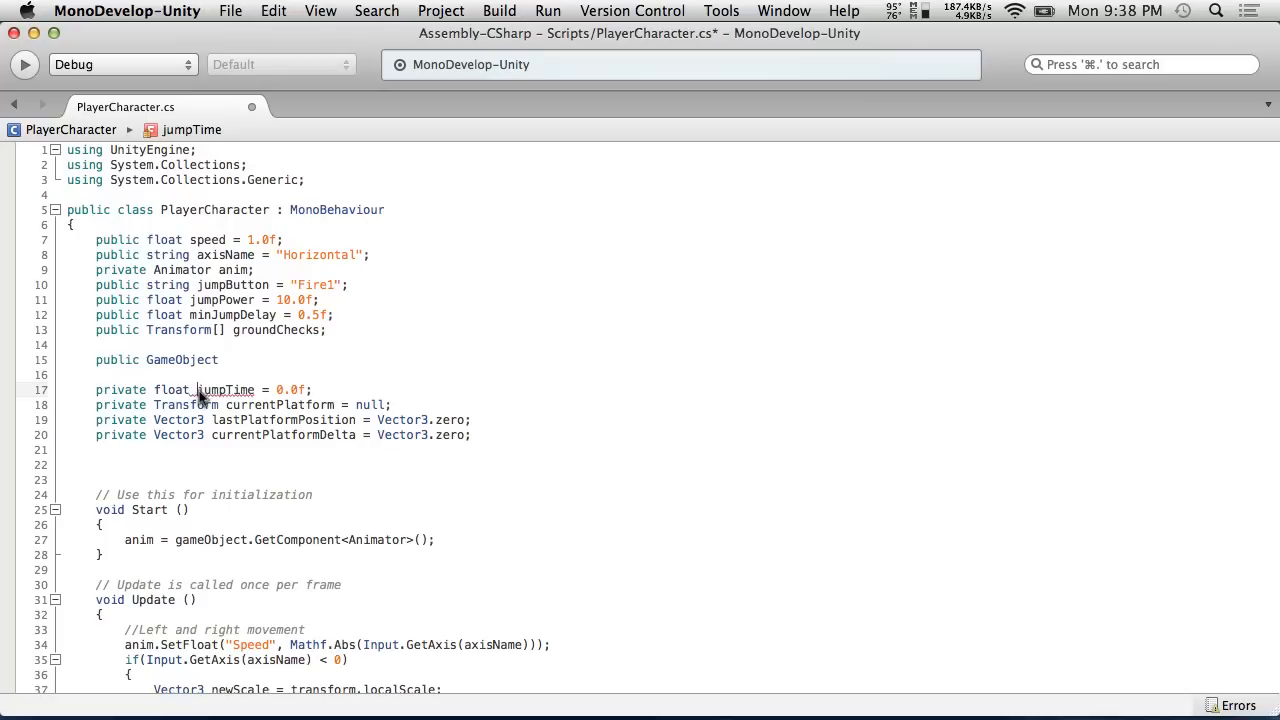
left_click(260, 362)
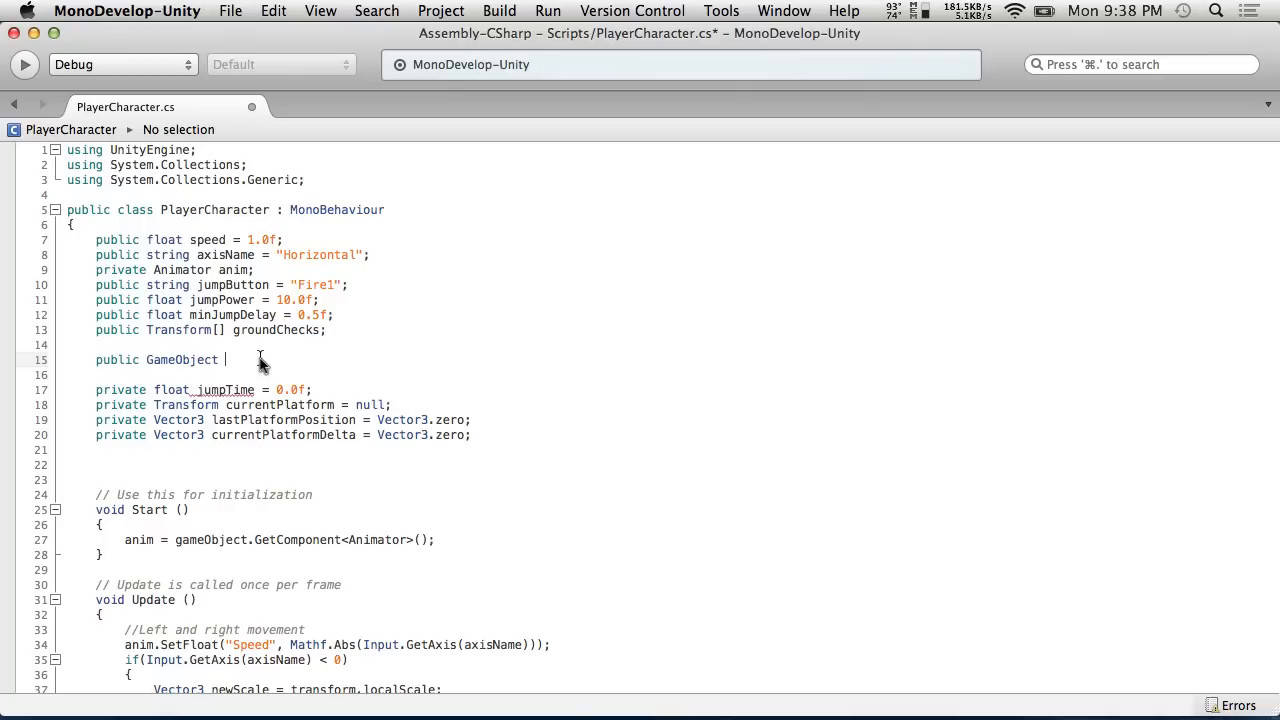
type("bullet")
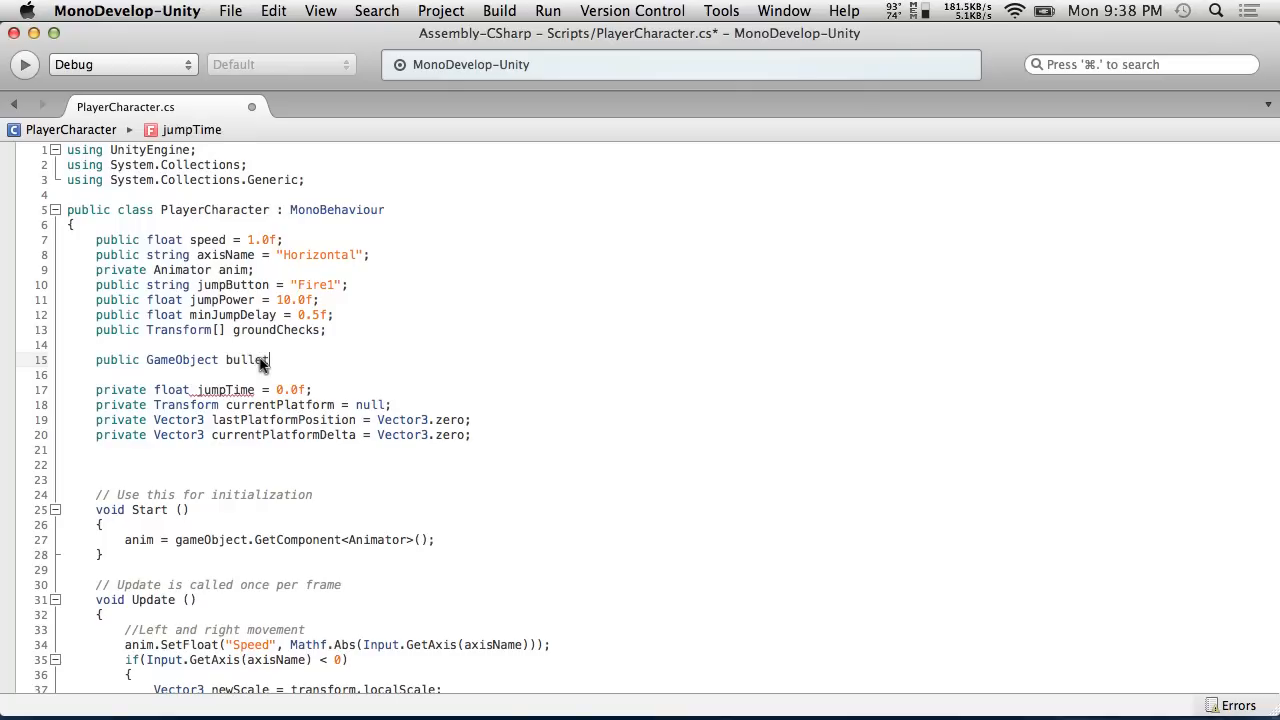
type(";")
key("Return")
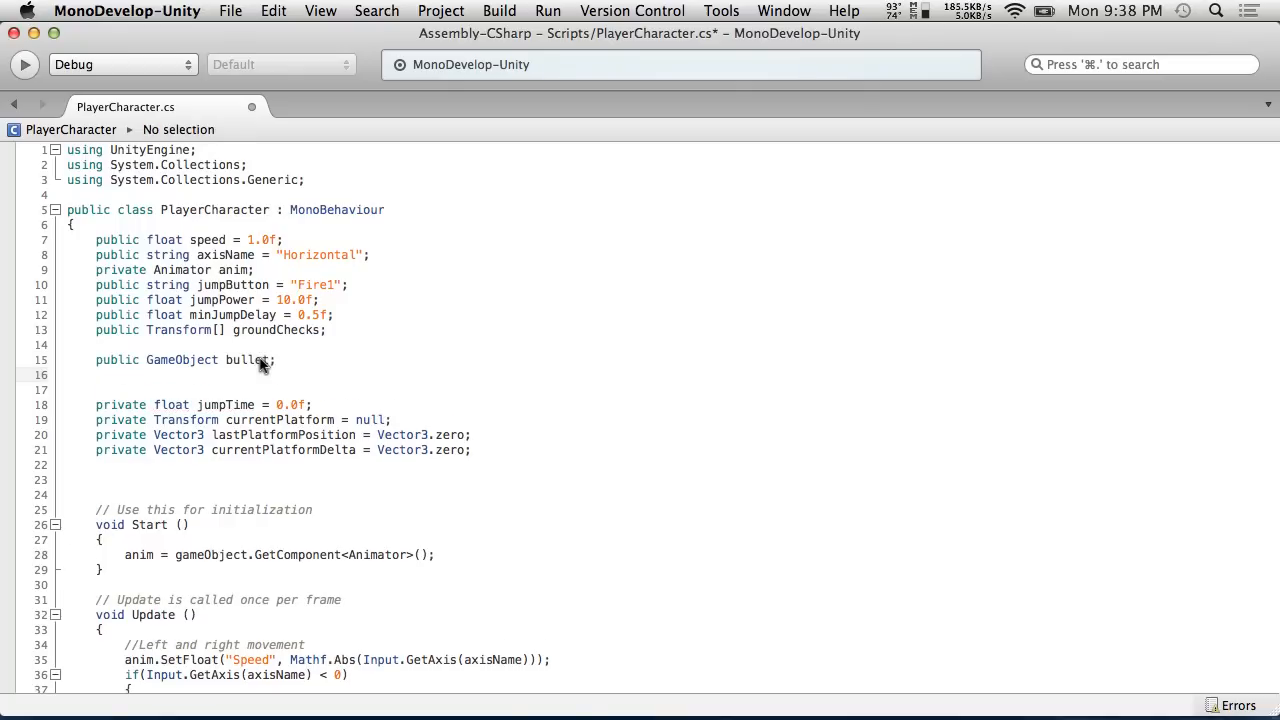
Start a second public declaration on line 16 and rename the bullet variable to laser.
type("public")
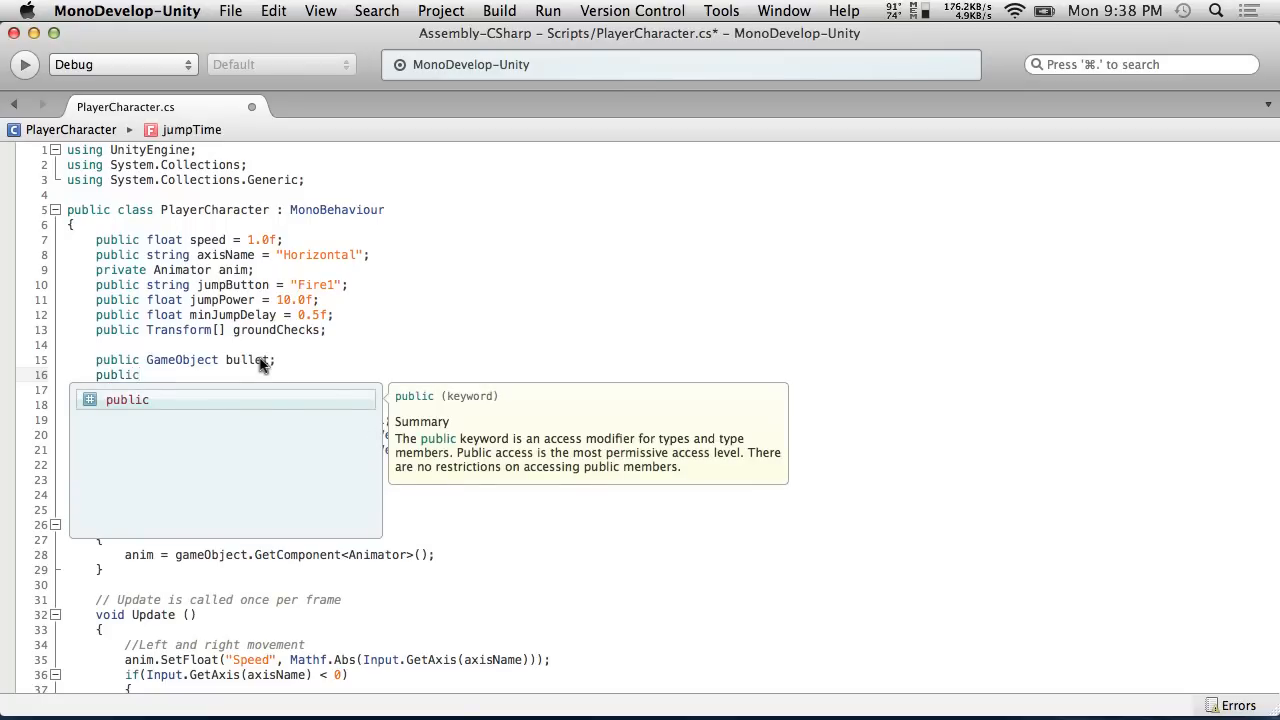
double_click(241, 360)
type("laser")
left_click(170, 376)
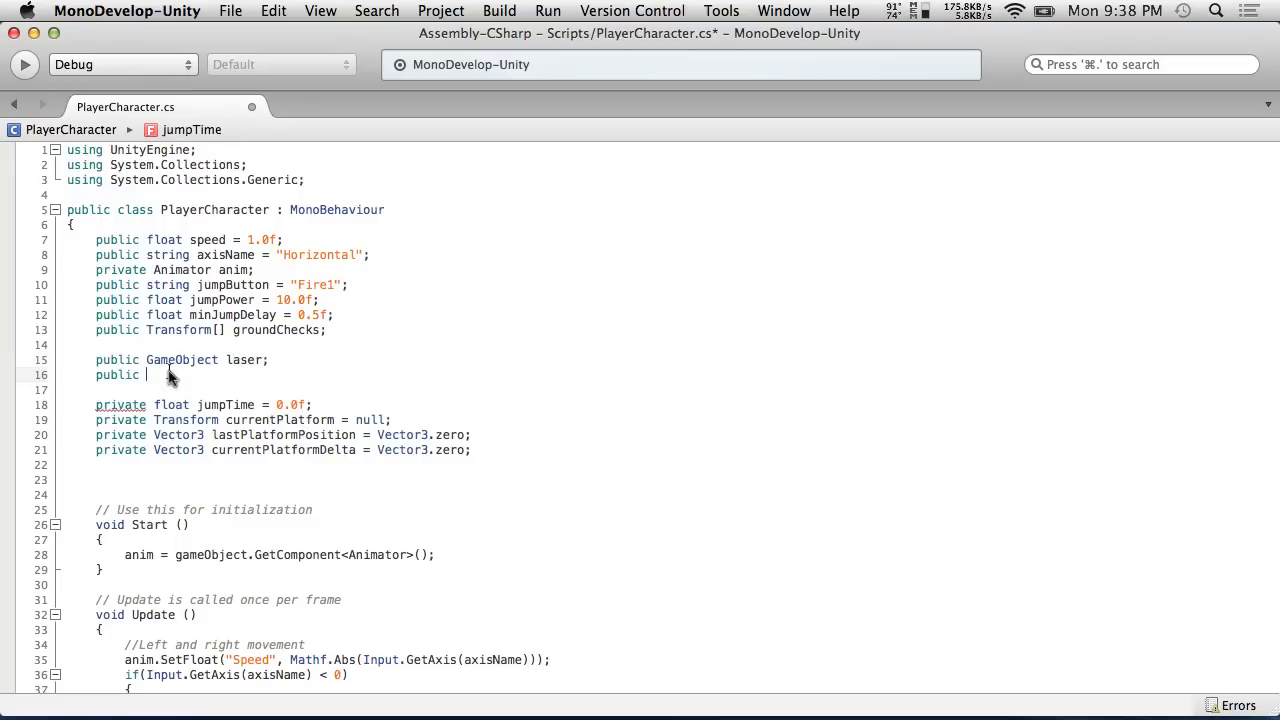
left_click(245, 360)
key("BackSpace")
type("z")
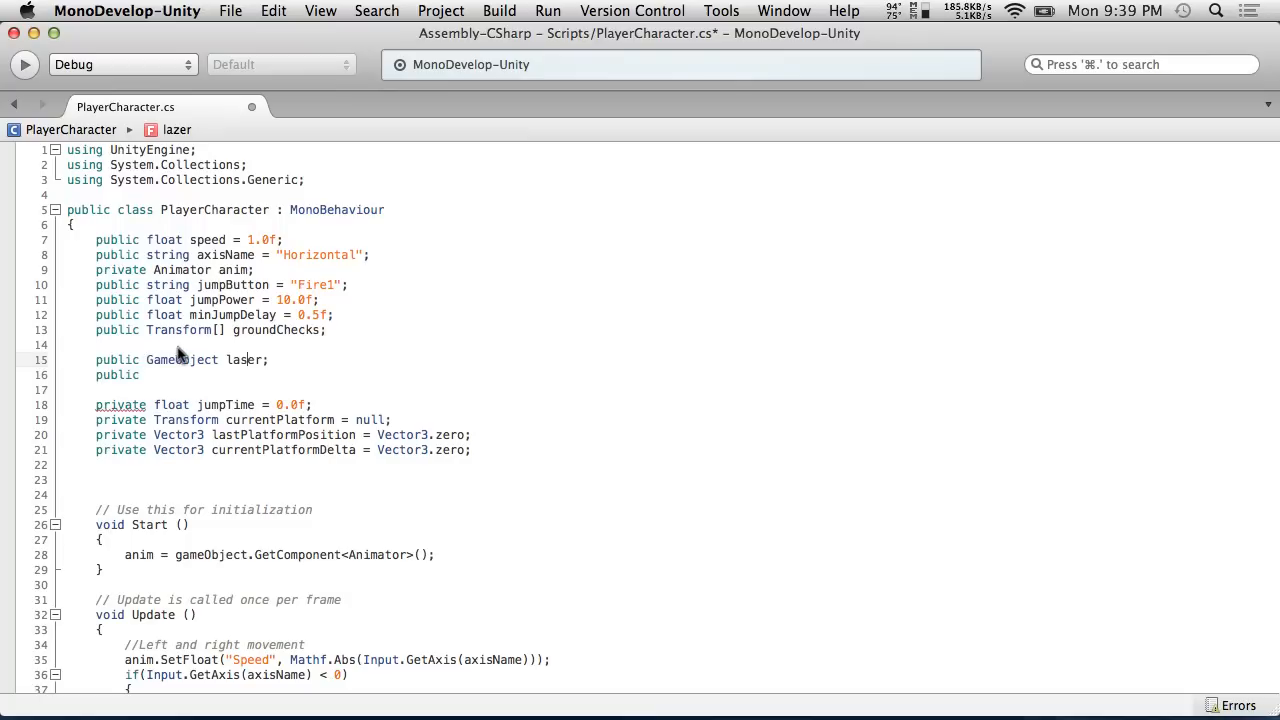
Switch to Chrome, search the web for "lazer", check Wikipedia's Lazer and Laser pages for the spelling, and close the page.
key("super+Tab")
left_click(295, 47)
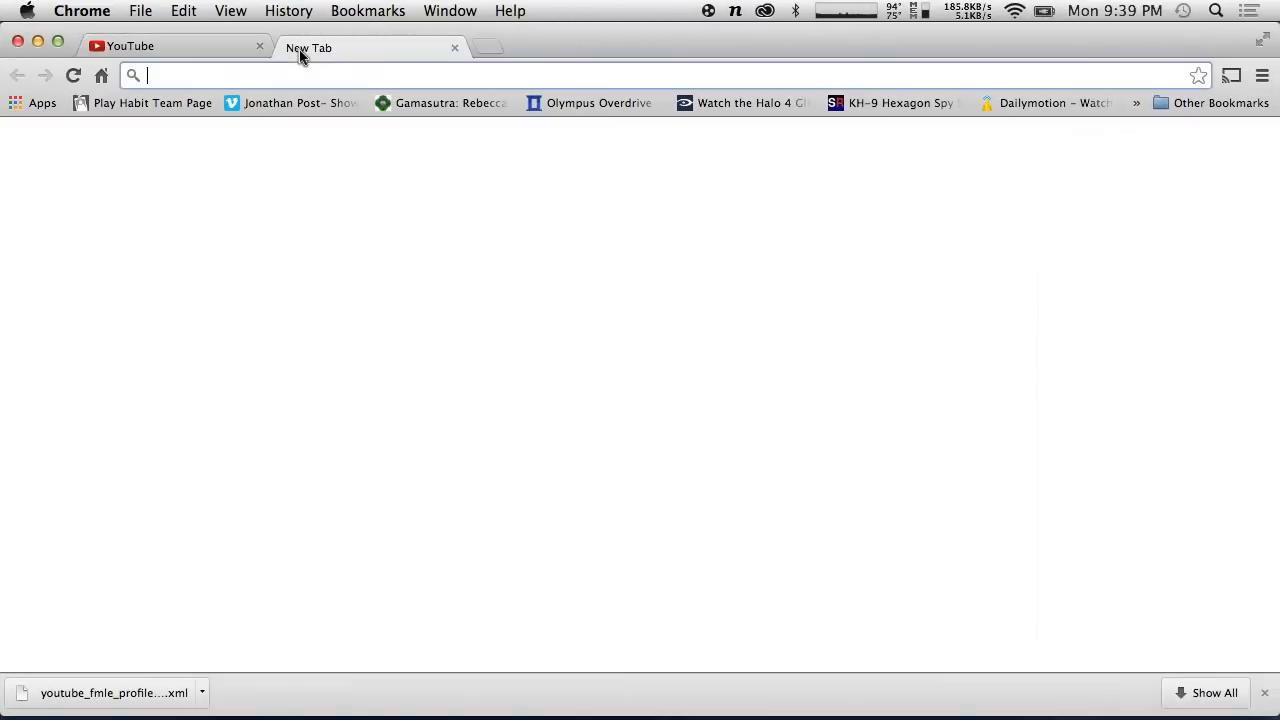
type("lazer")
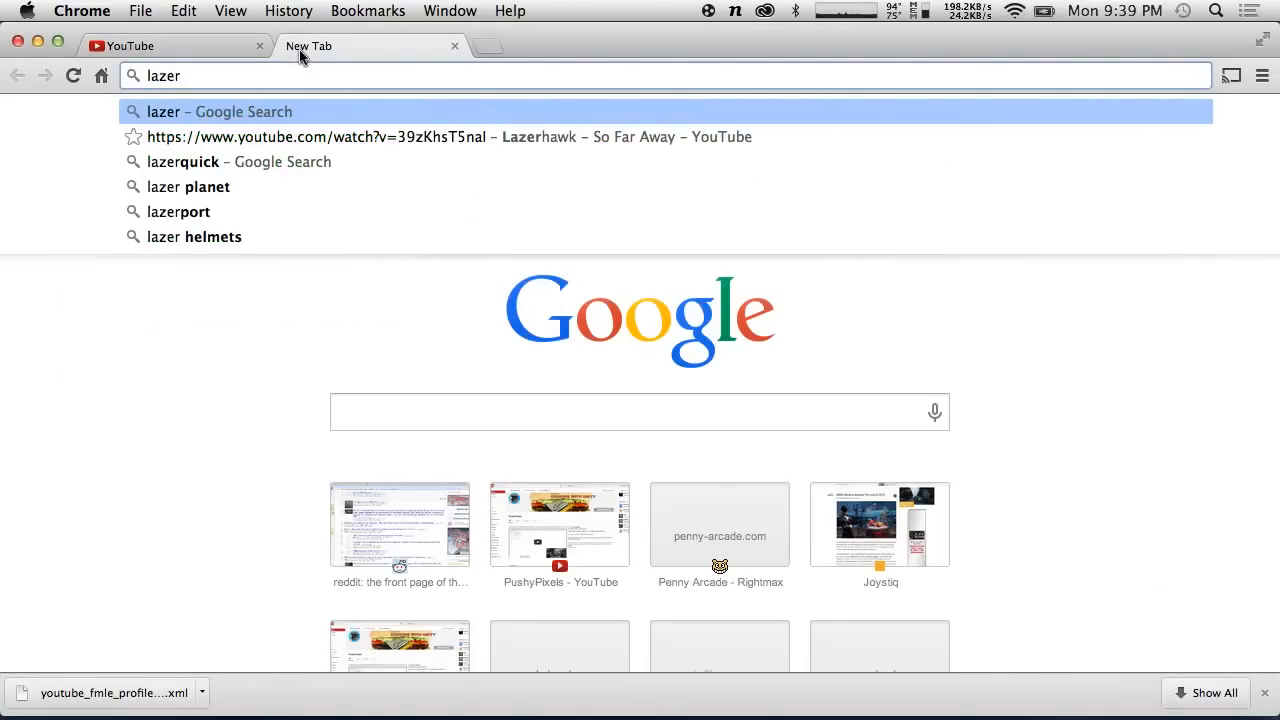
key("Return")
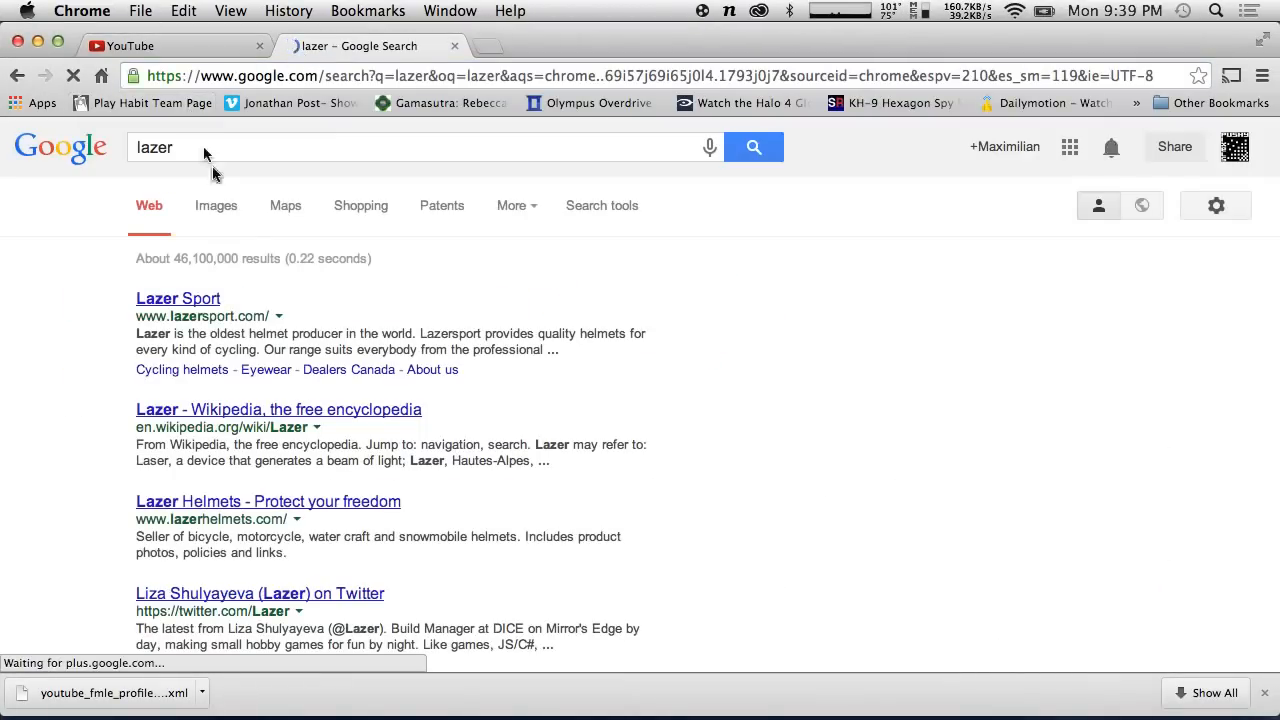
left_click(209, 421)
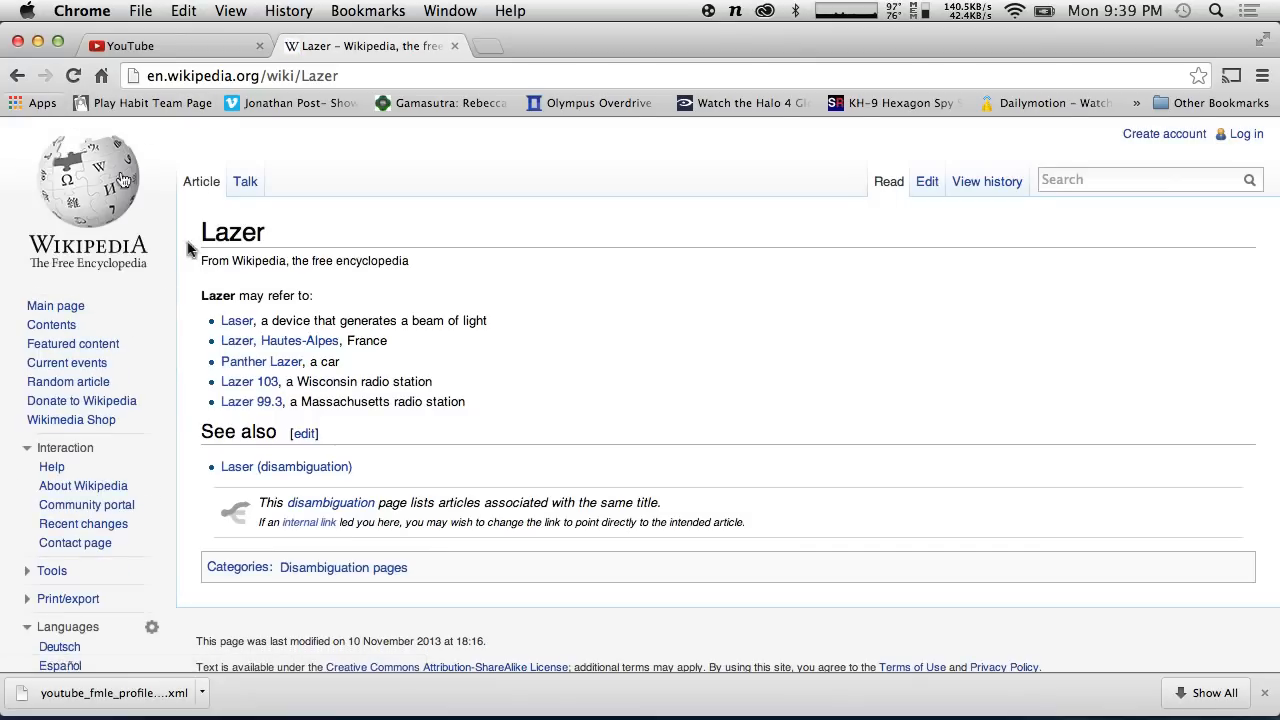
left_click(231, 322)
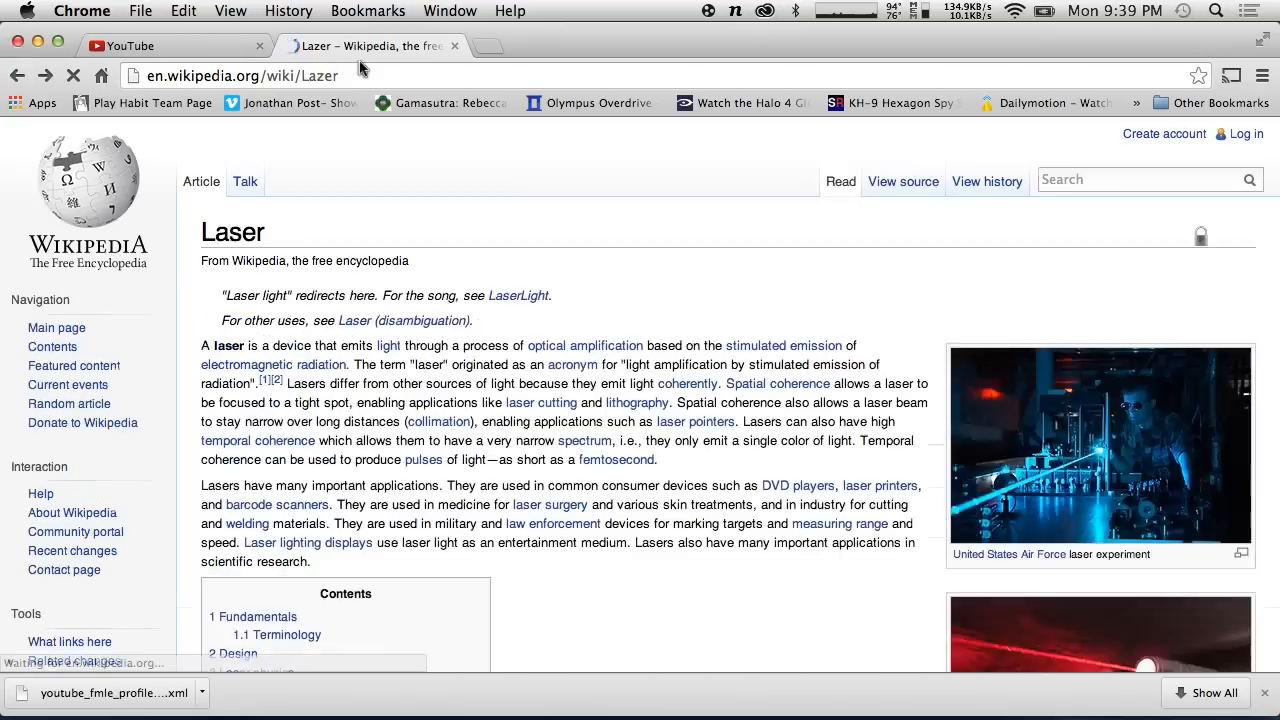
left_click(454, 46)
Switch back to MonoDevelop and complete the line 16 declaration as public float laserSpeed = 10.0f;.
key("ctrl+Left")
key("ctrl+Left")
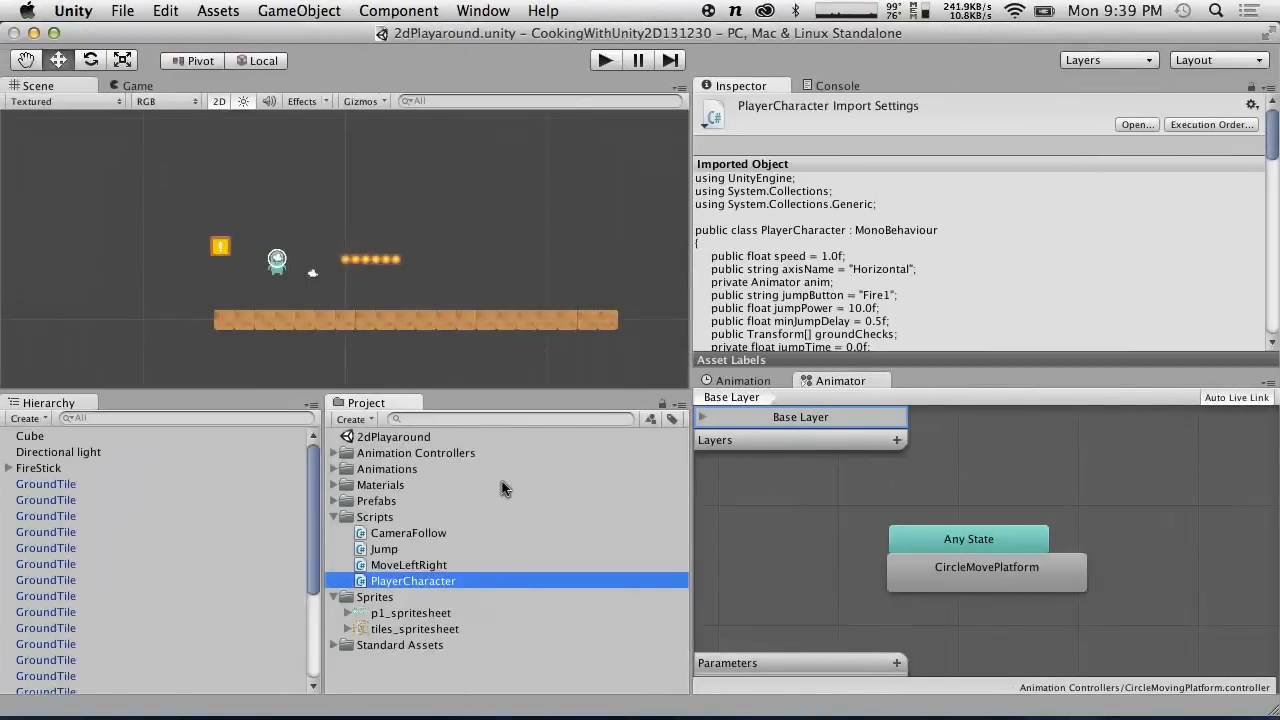
key("ctrl+Right")
left_click(293, 374)
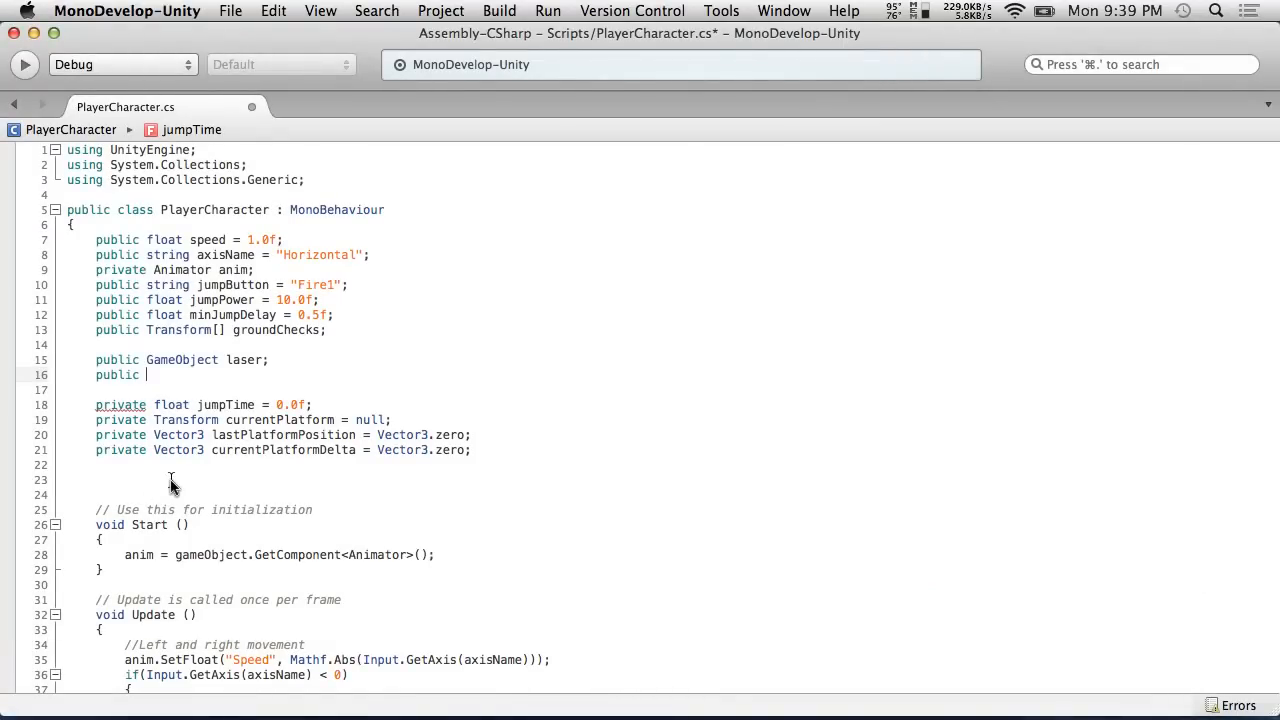
type("float laserSpee")
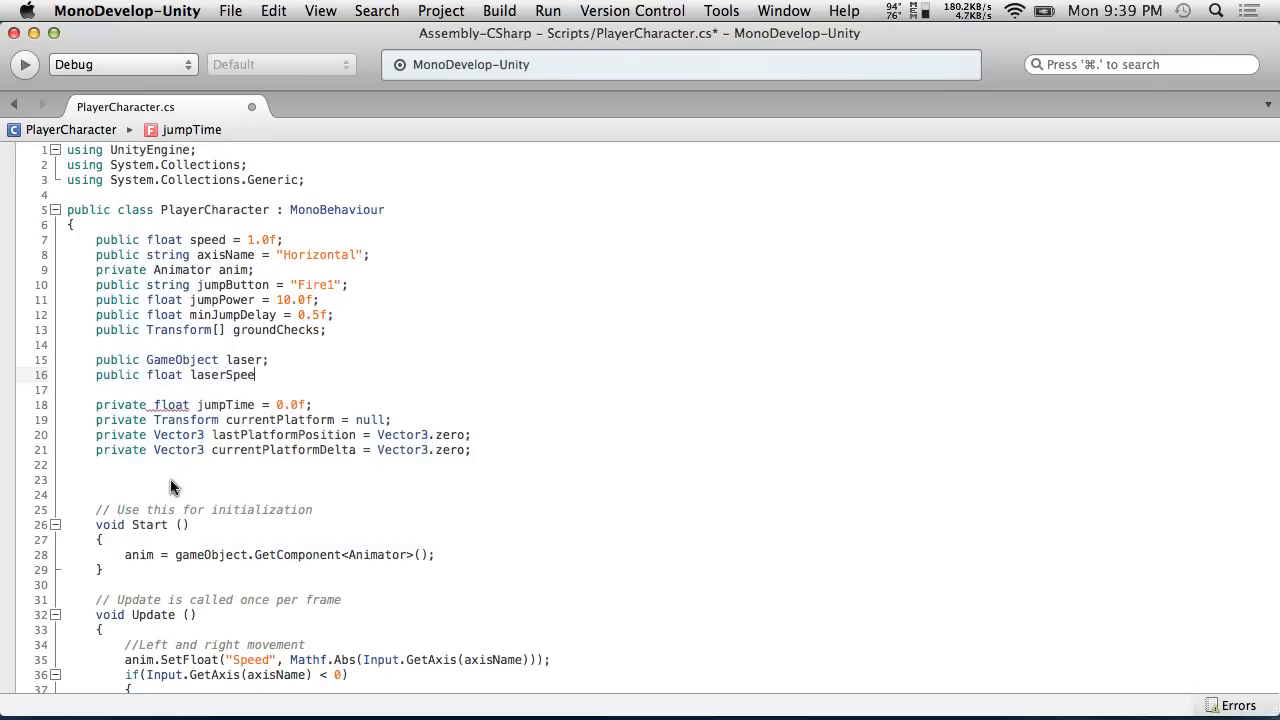
type("d = 1.0f;")
left_click(291, 375)
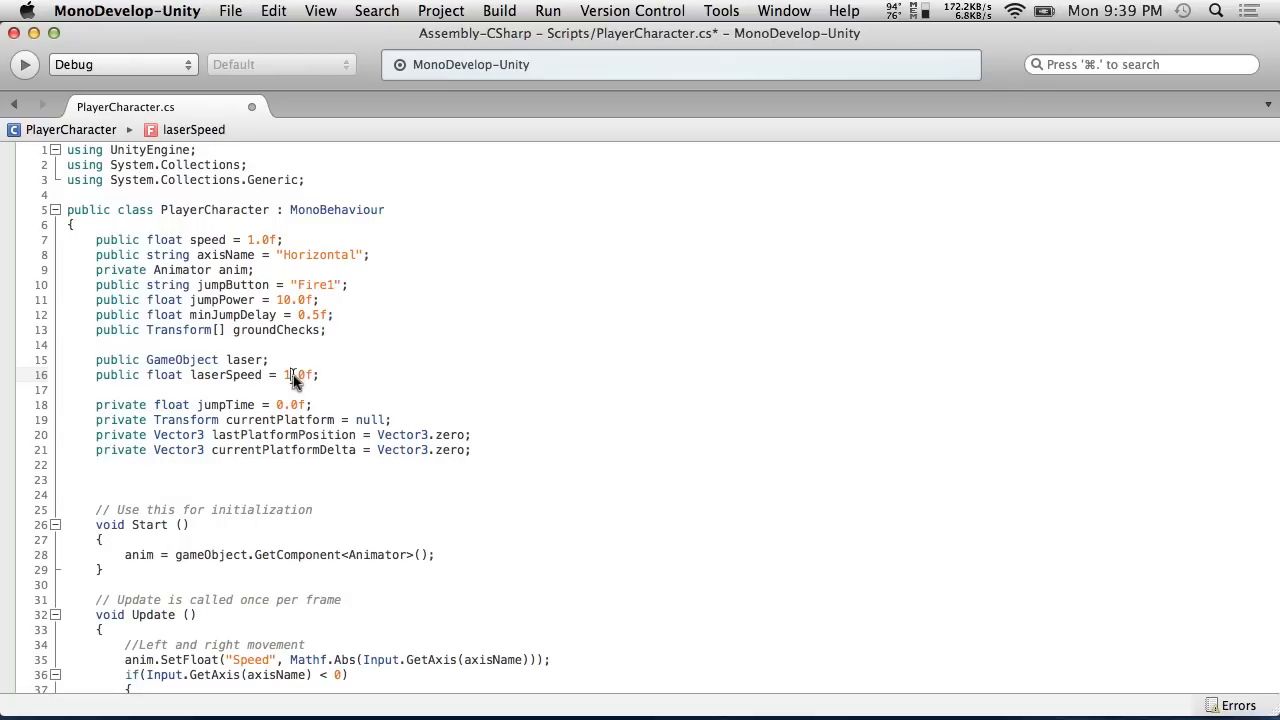
type("0")
left_click(340, 377)
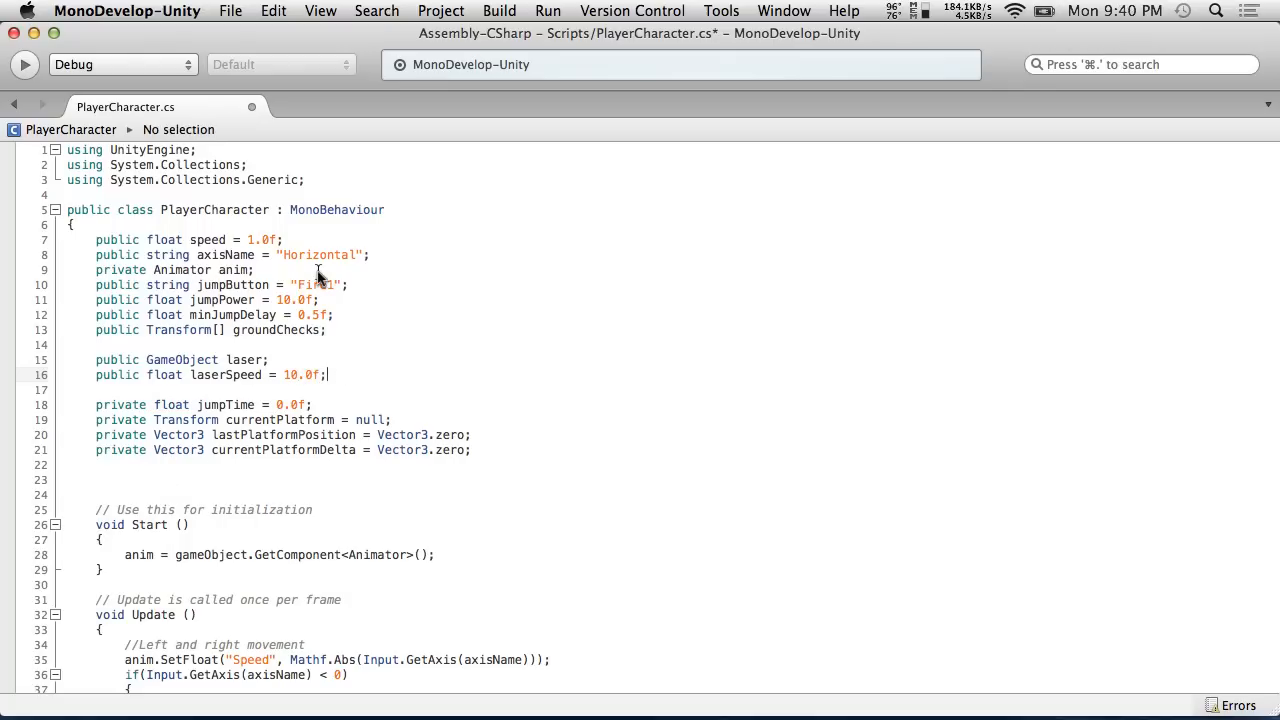
key("Return")
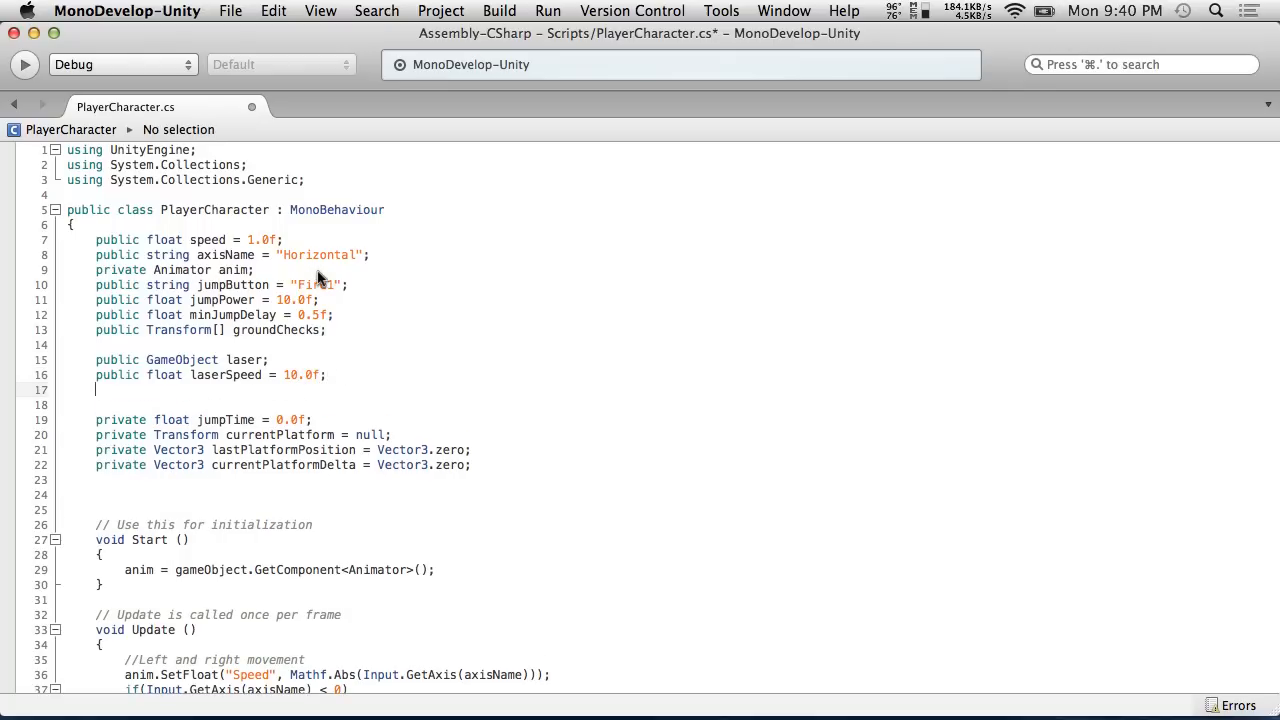
key("Tab")
key("BackSpace")
key("BackSpace")
Save the PlayerCharacter script.
left_click(127, 10)
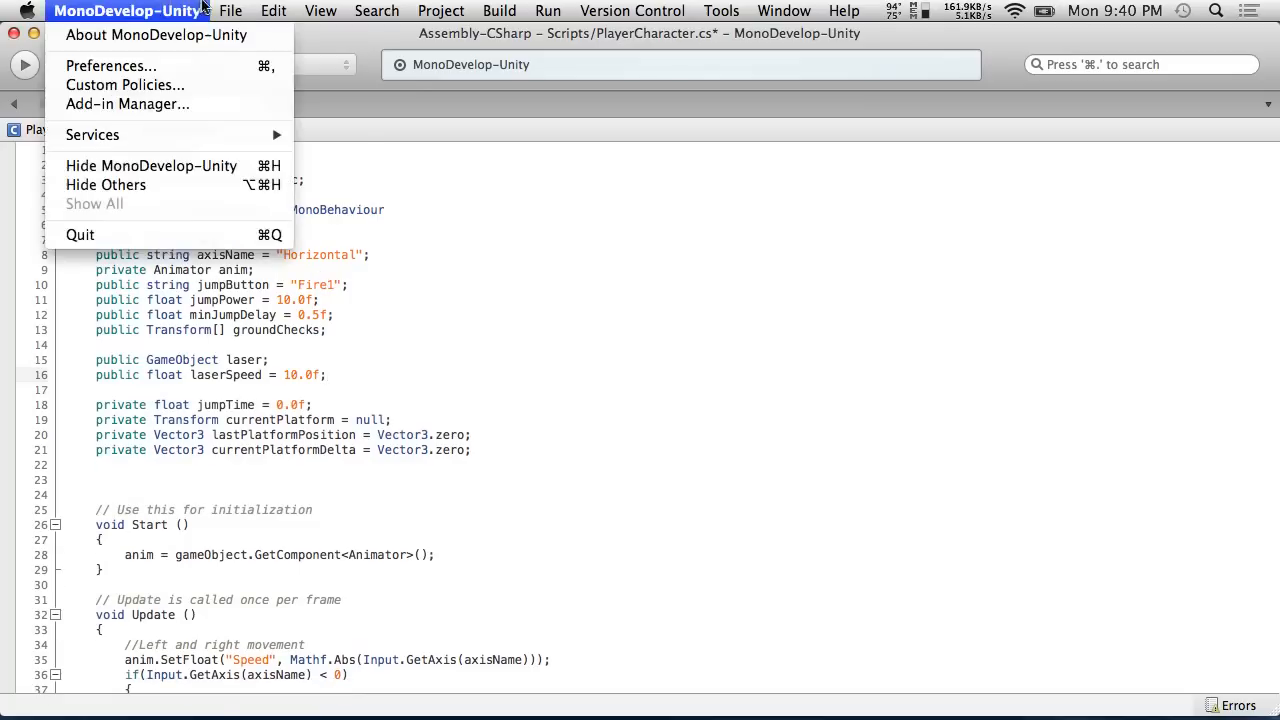
mouse_move(230, 10)
left_click(248, 86)
Look through the Update method and place the cursor in the gap between the jump logic and the moving platform logic.
scroll(484, 445, "down", 8)
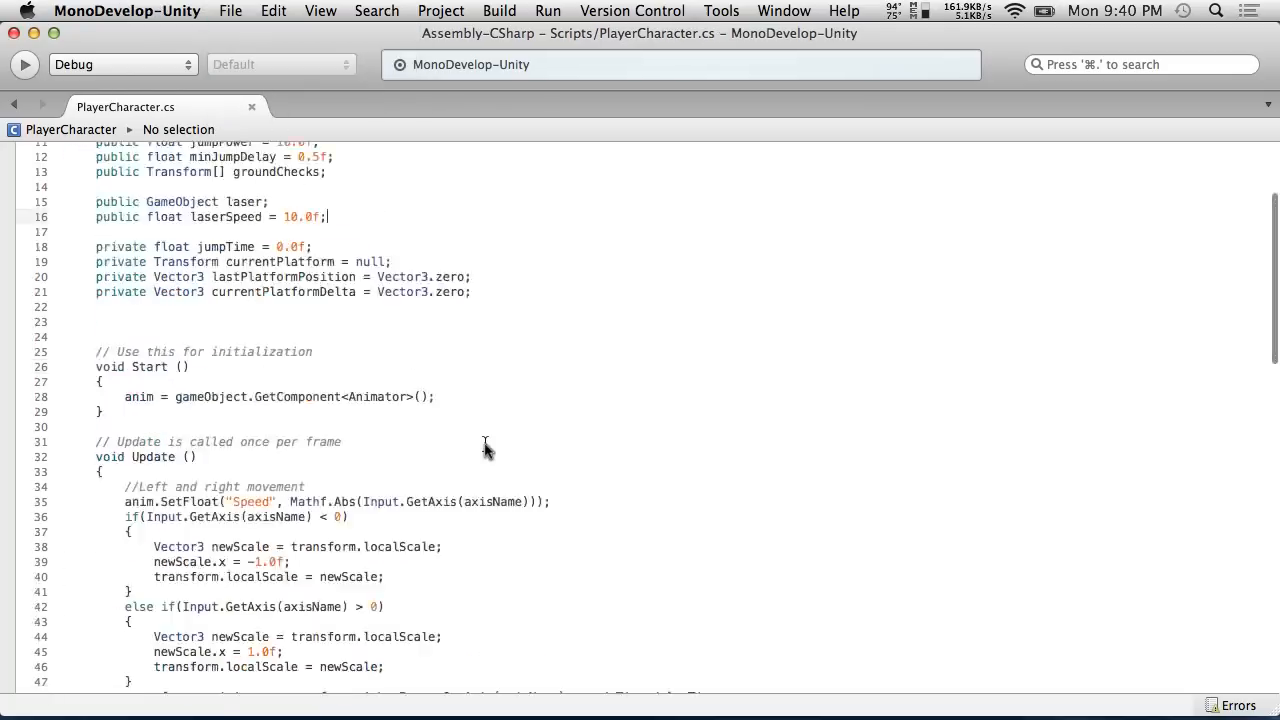
scroll(484, 447, "down", 9)
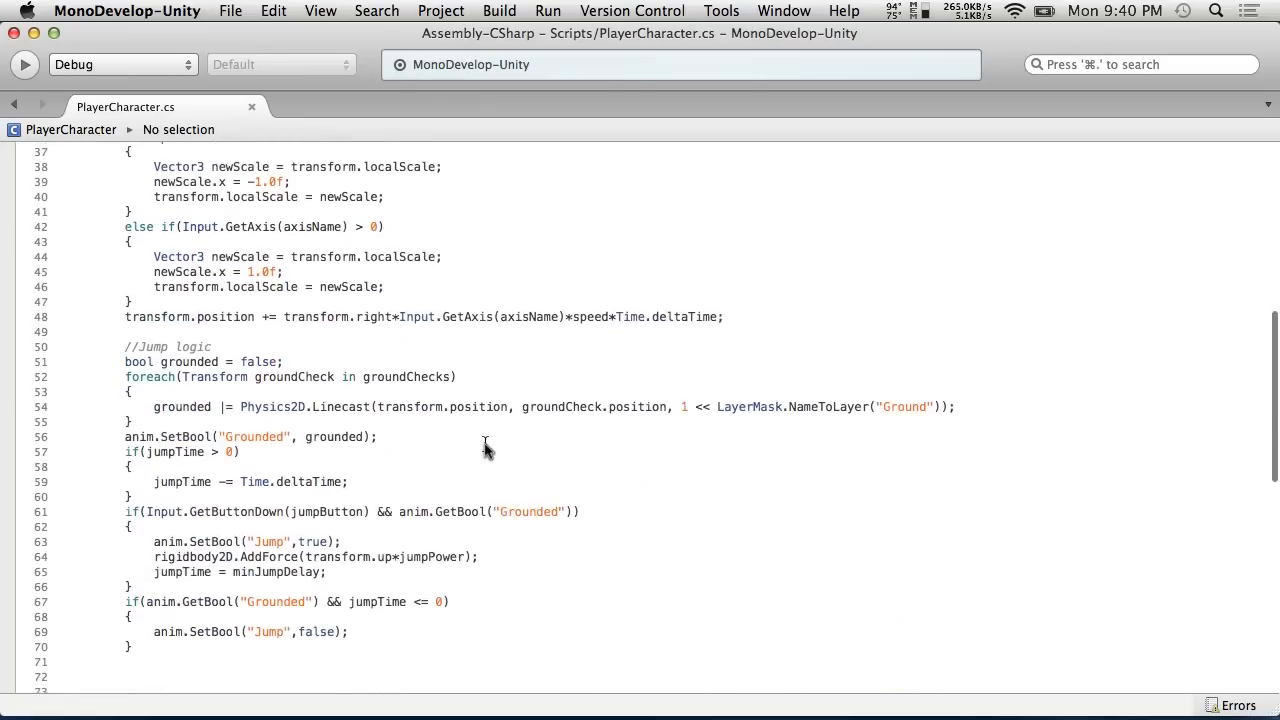
scroll(484, 447, "down", 5)
scroll(484, 447, "up", 15)
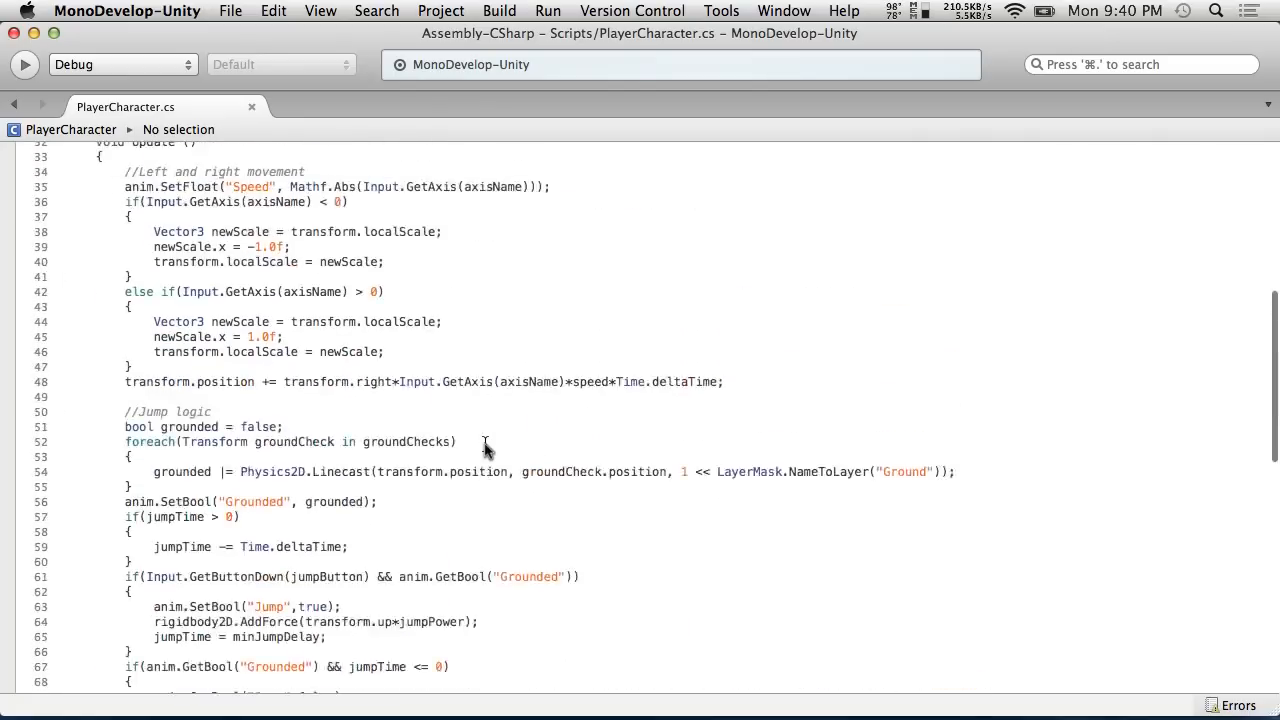
scroll(484, 447, "down", 8)
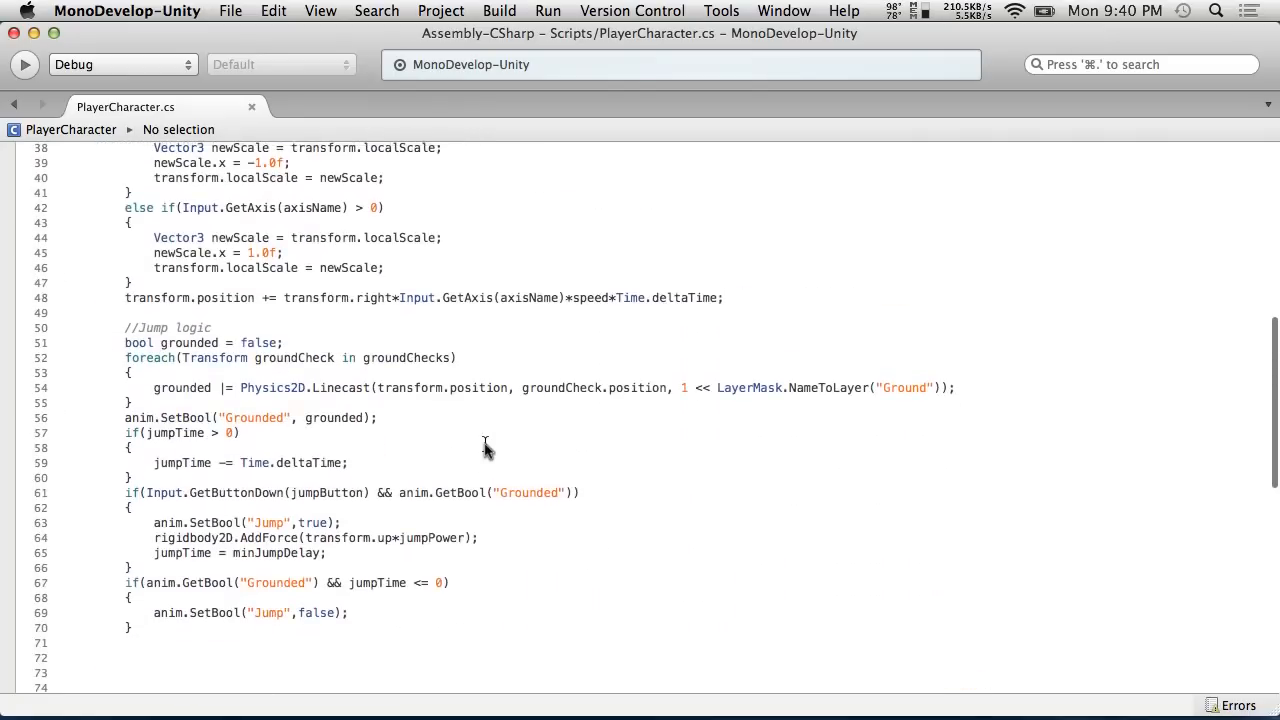
scroll(484, 447, "down", 5)
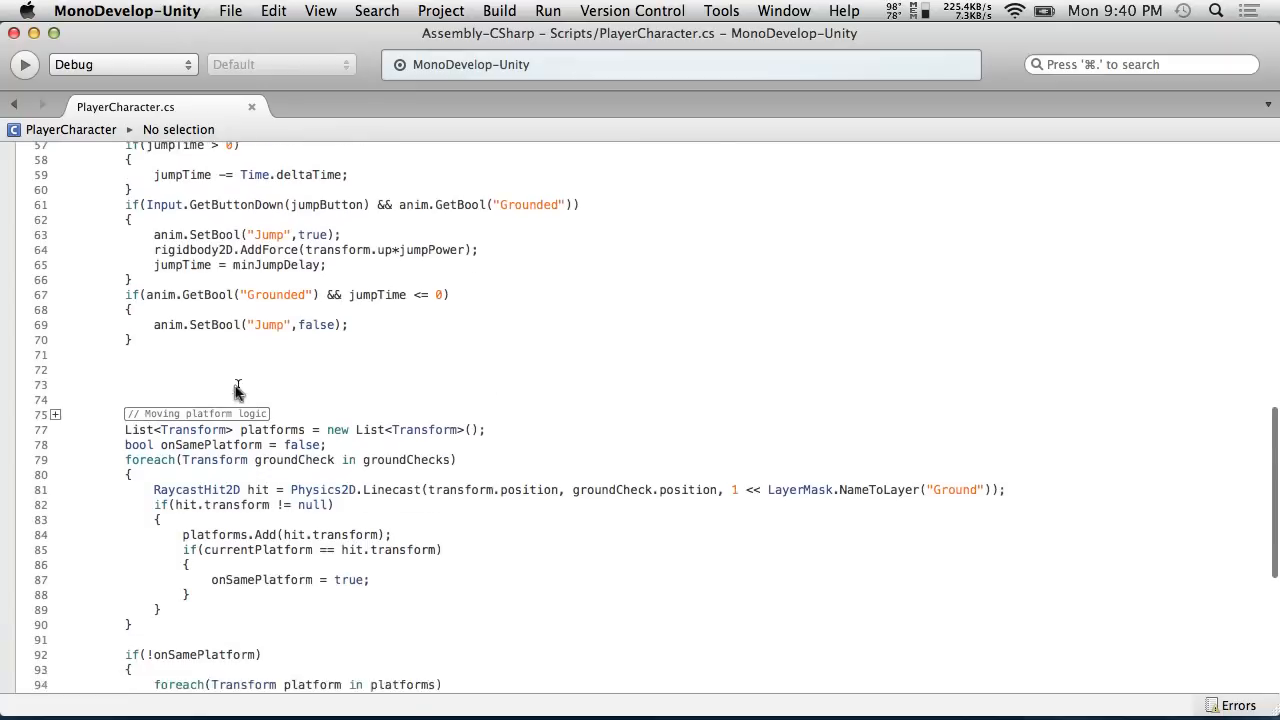
left_click(165, 322)
left_click(295, 352)
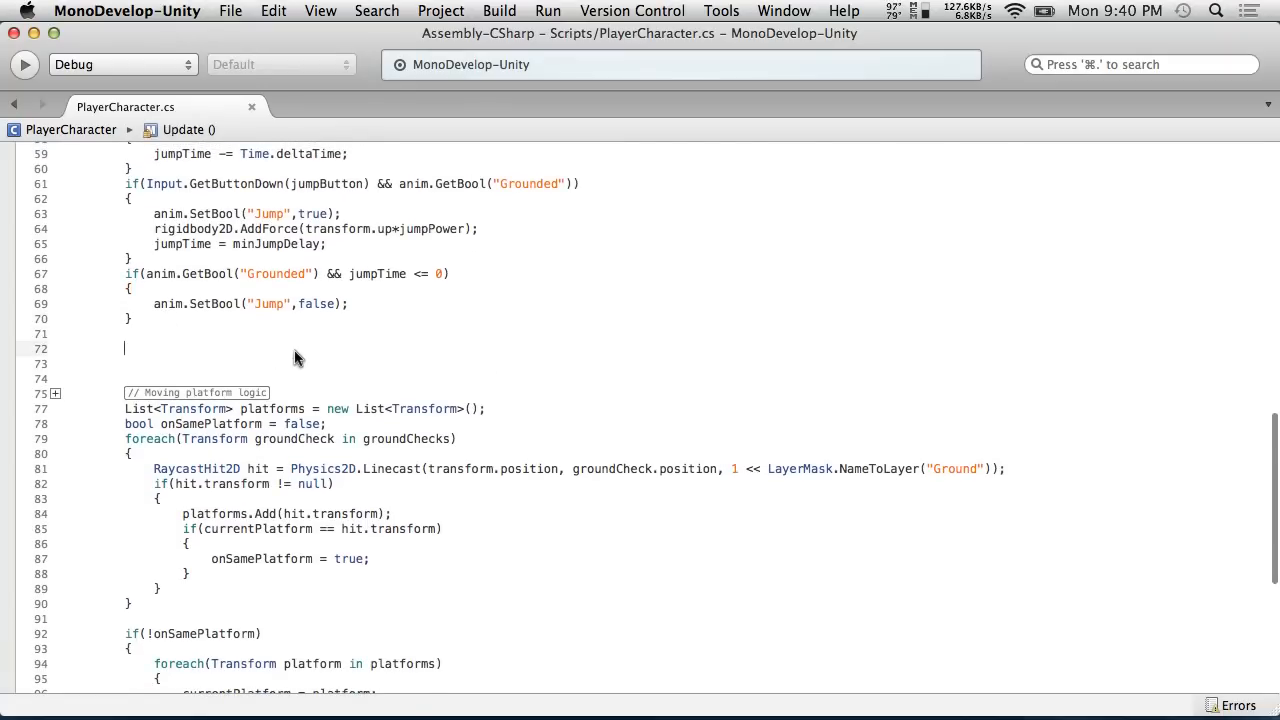
Reduce the gap between the jump logic and the moving platform logic to three blank lines, with the cursor on the middle one.
key("Return")
scroll(563, 470, "down", 8)
scroll(563, 470, "up", 8)
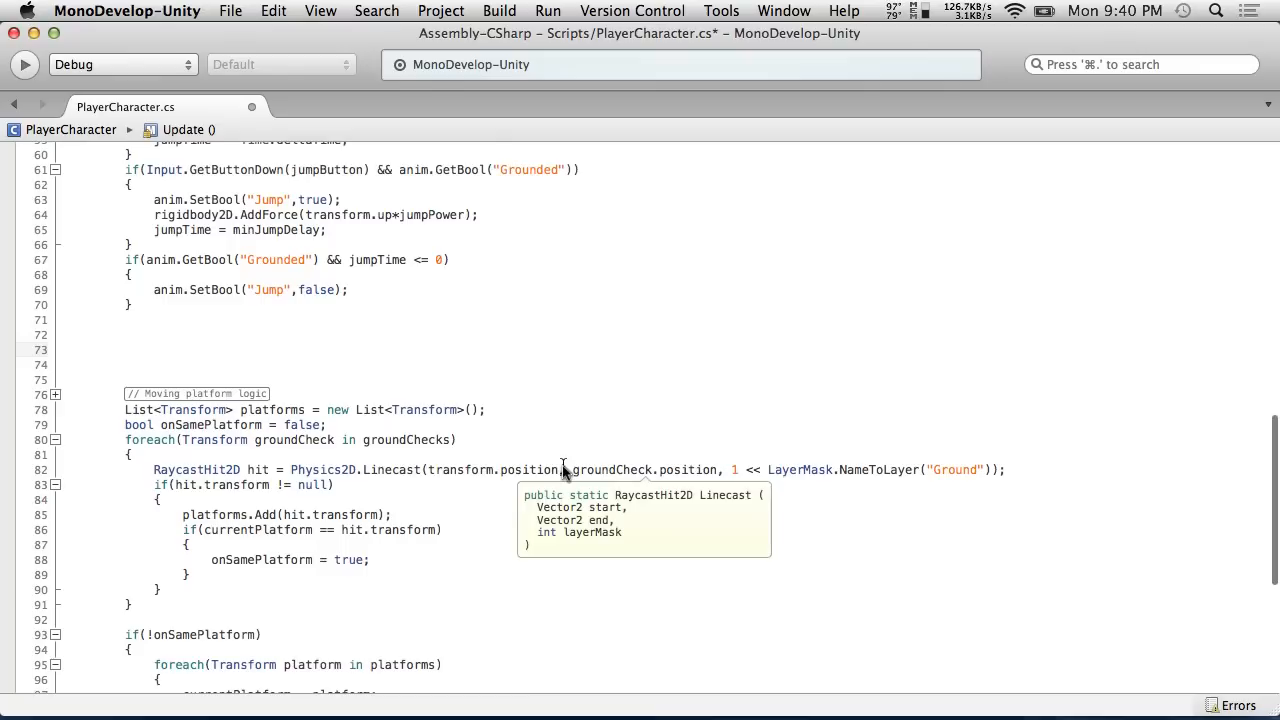
key("BackSpace")
key("BackSpace")
key("BackSpace")
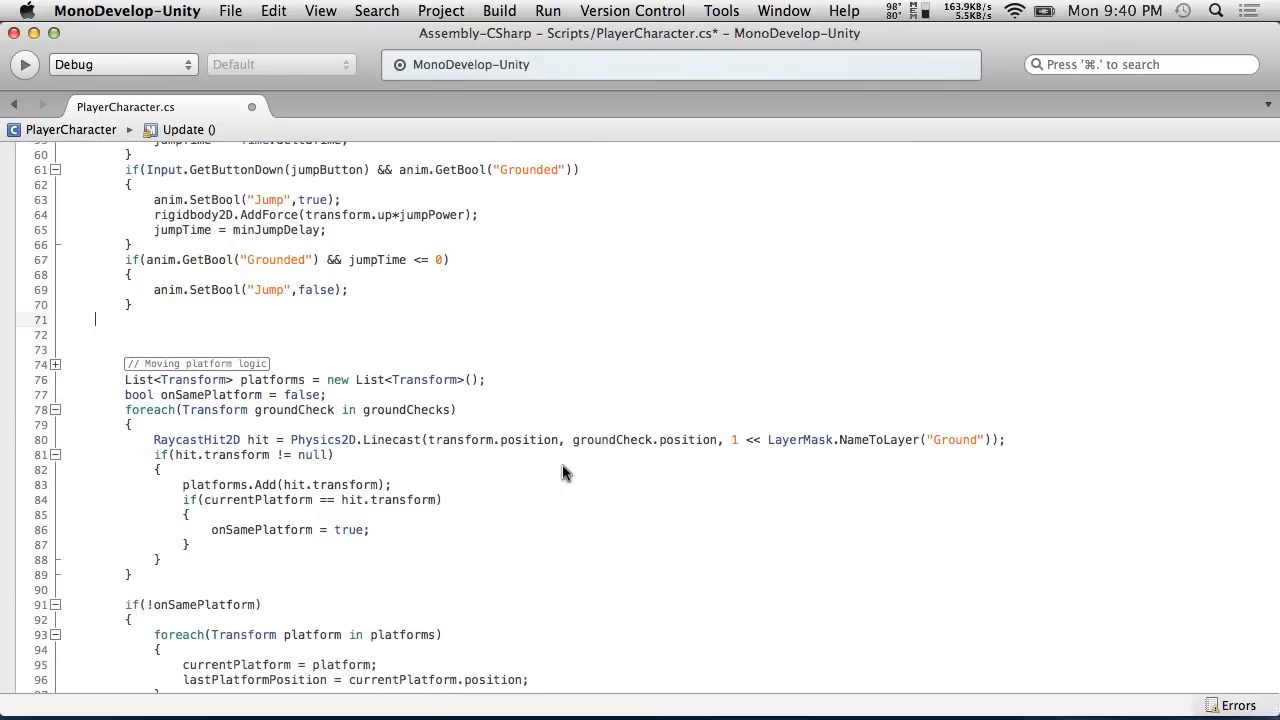
left_click(234, 326)
key("Return")
Look over the variable declarations and the movement and jump code in the Update method.
scroll(165, 340, "up", 15)
scroll(165, 340, "down", 8)
scroll(165, 340, "up", 1)
scroll(165, 340, "down", 5)
scroll(165, 340, "up", 11)
scroll(165, 336, "down", 1)
scroll(165, 340, "down", 10)
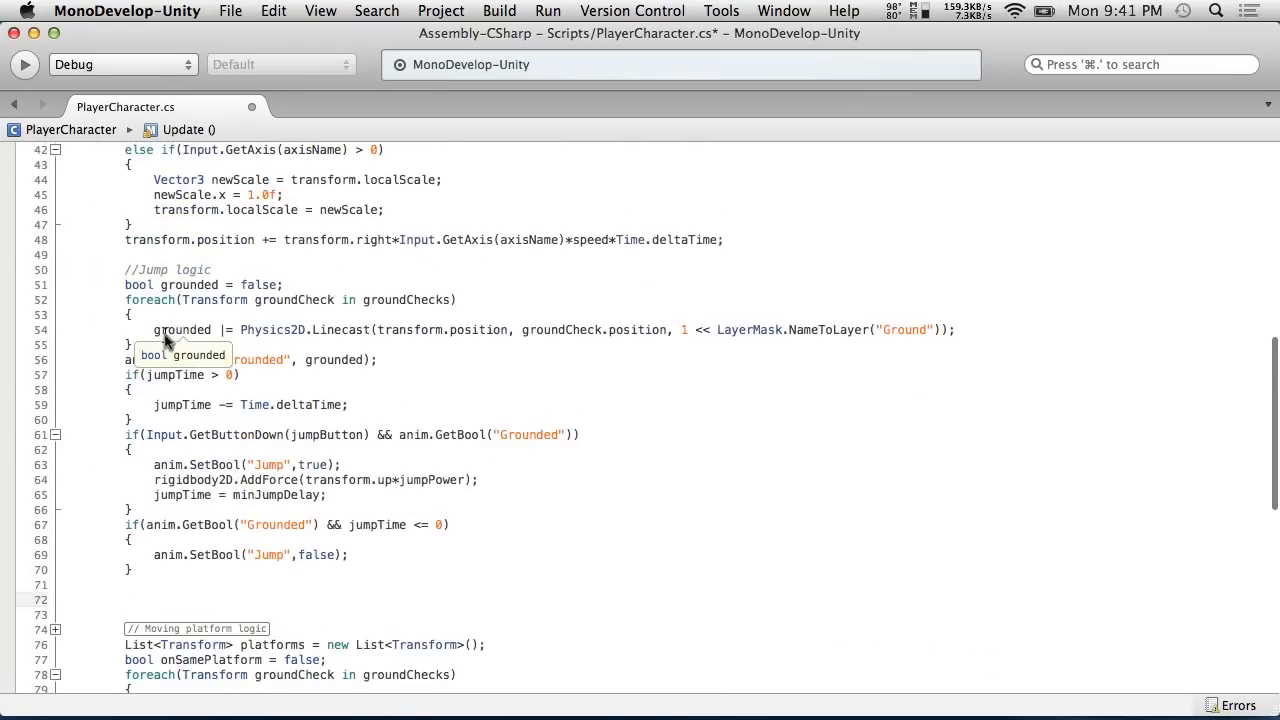
Add a //Shooting logic comment between the jump logic and the moving platform logic, with blank lines around it.
key("Return")
key("Return")
key("Up")
type("/")
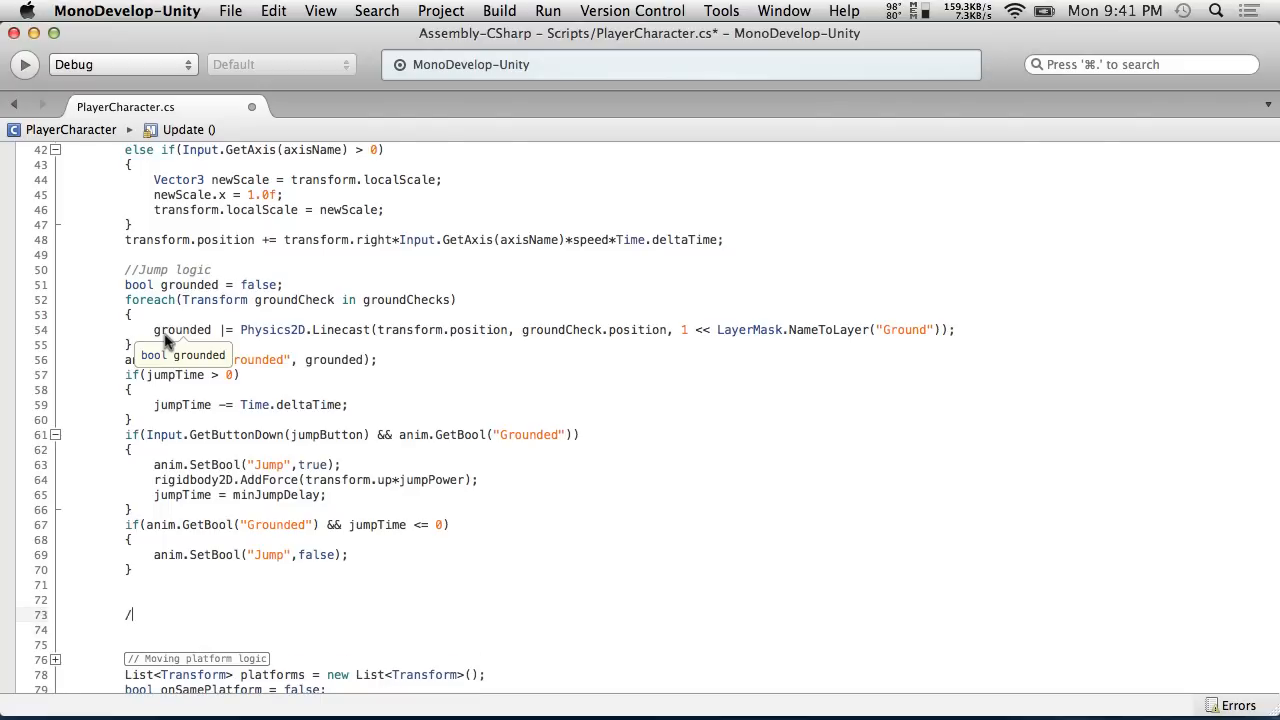
type("/Shooting logic")
Start an if statement calling Input.GetButtonDown on a new line below the //Shooting logic comment.
key("Return")
type("if(Input")
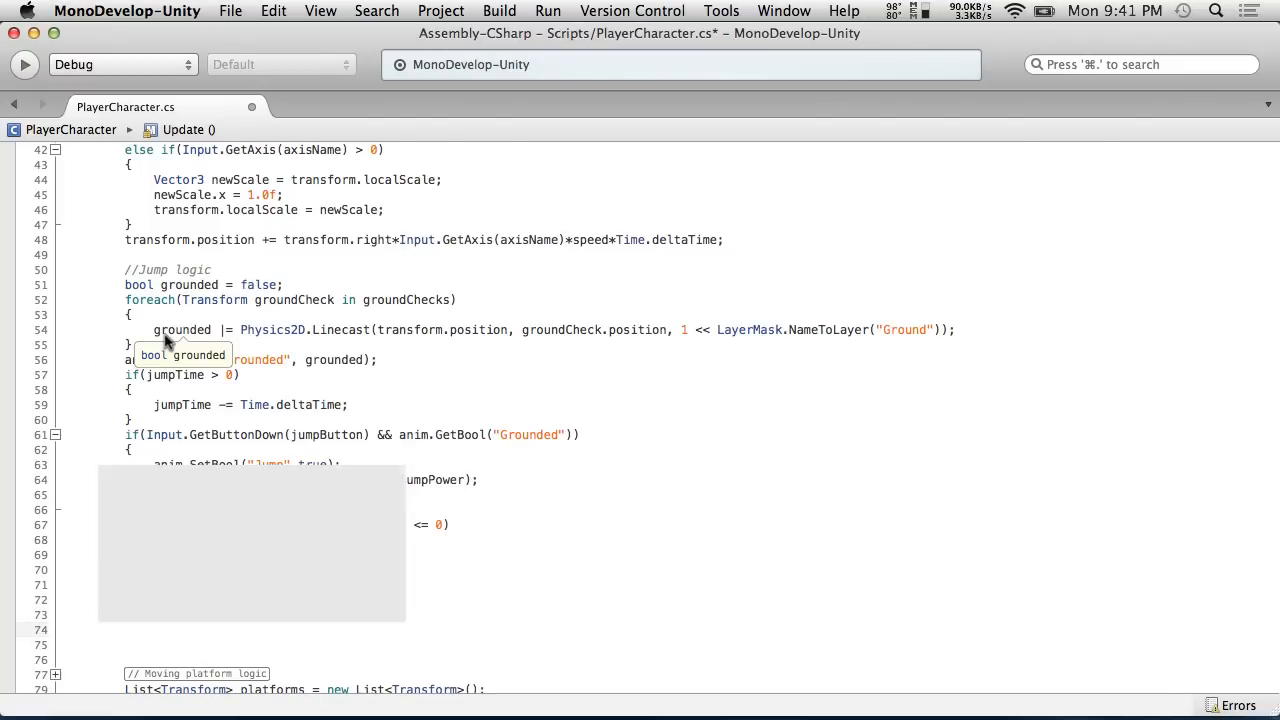
type(".Get")
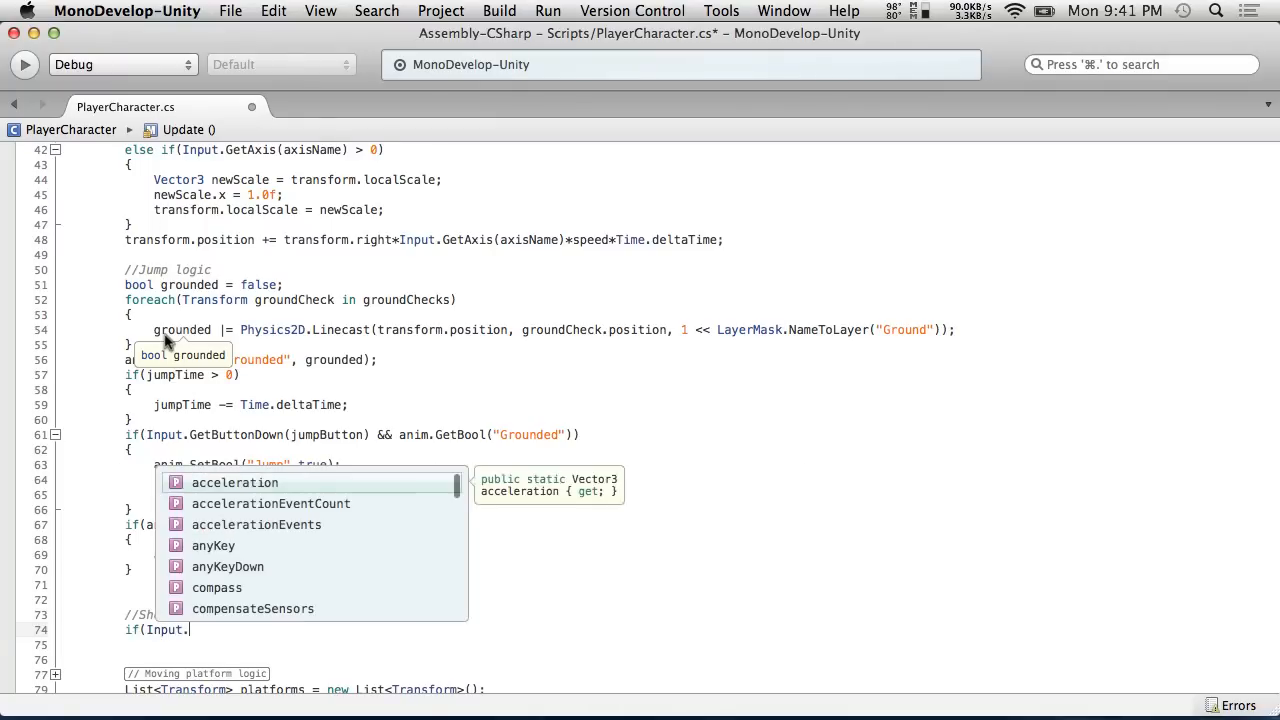
key("Up")
key("Up")
key("Up")
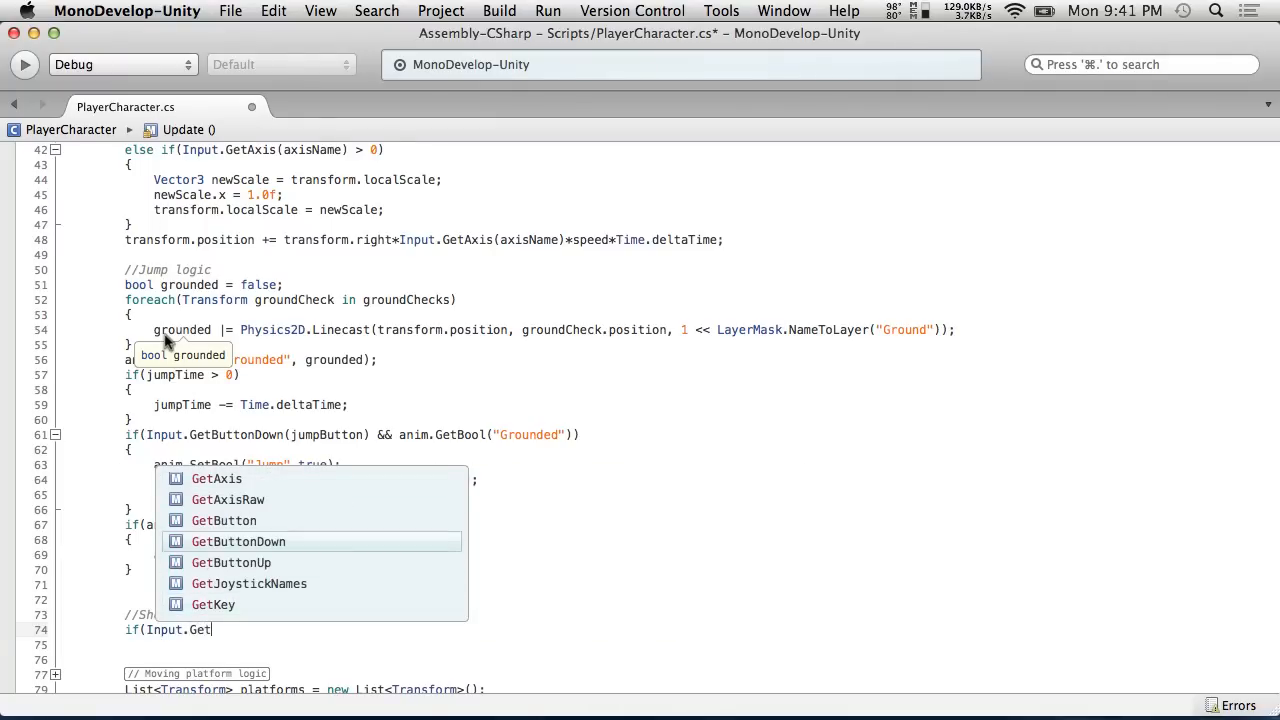
key("Return")
Declare public string laserButton = "Fire2"; between the laser and laserSpeed variables and save the script.
scroll(260, 380, "up", 10)
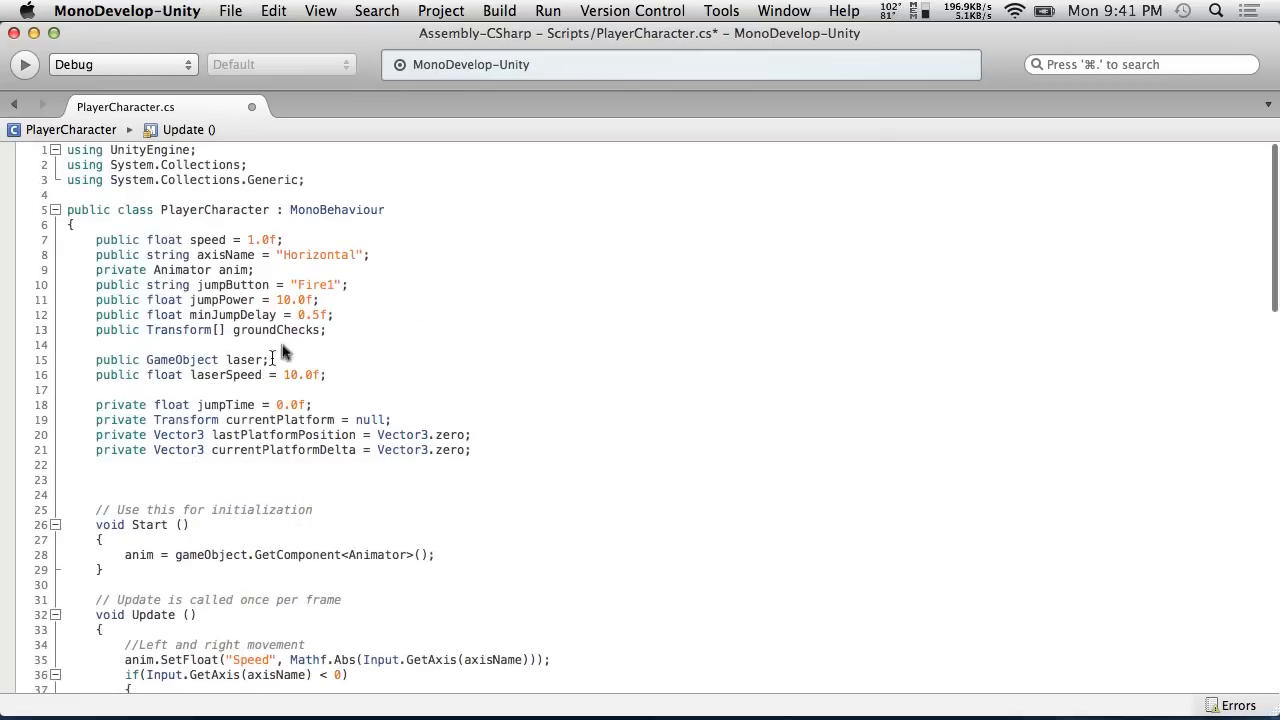
left_click(329, 364)
key("Return")
type("p")
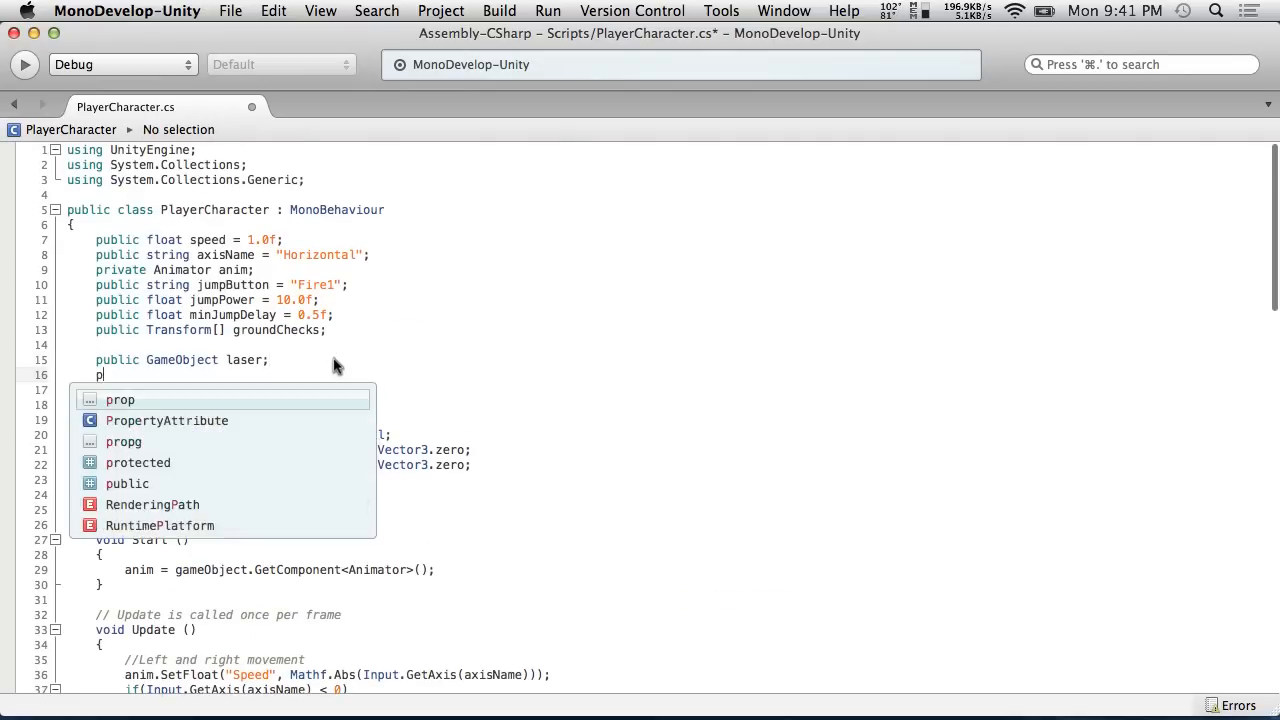
type("ublic string ")
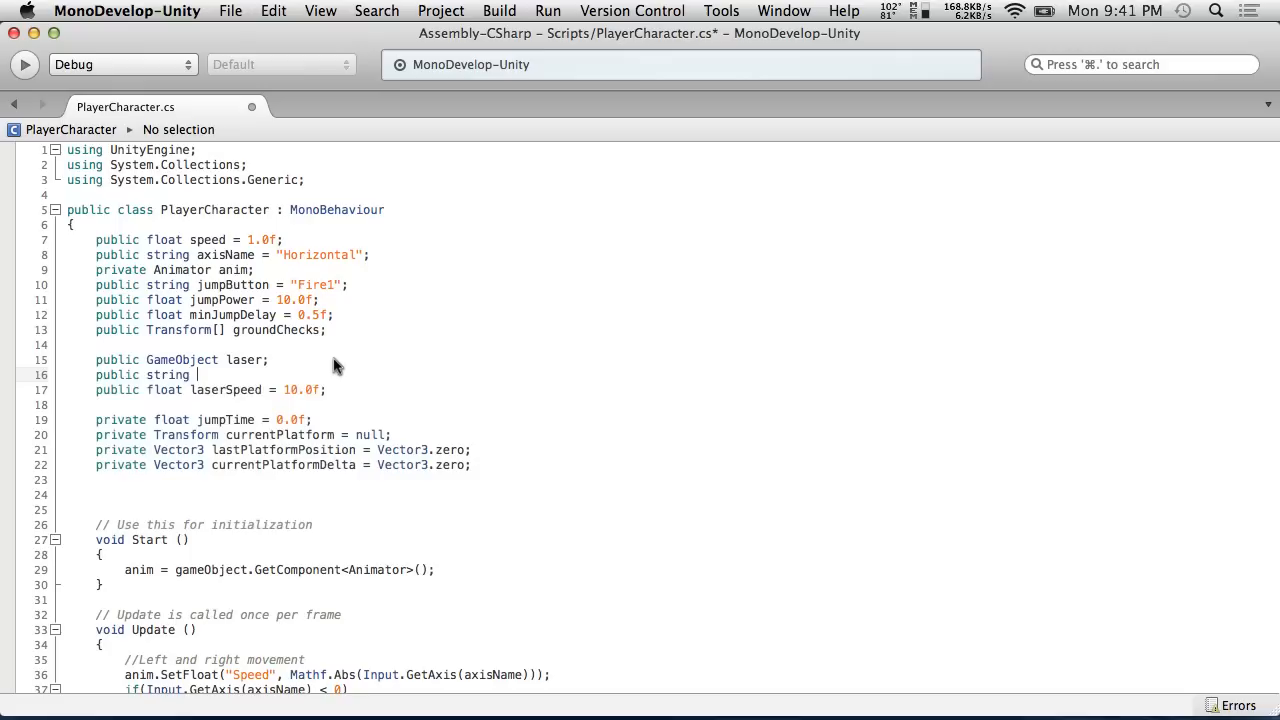
type("laserBut")
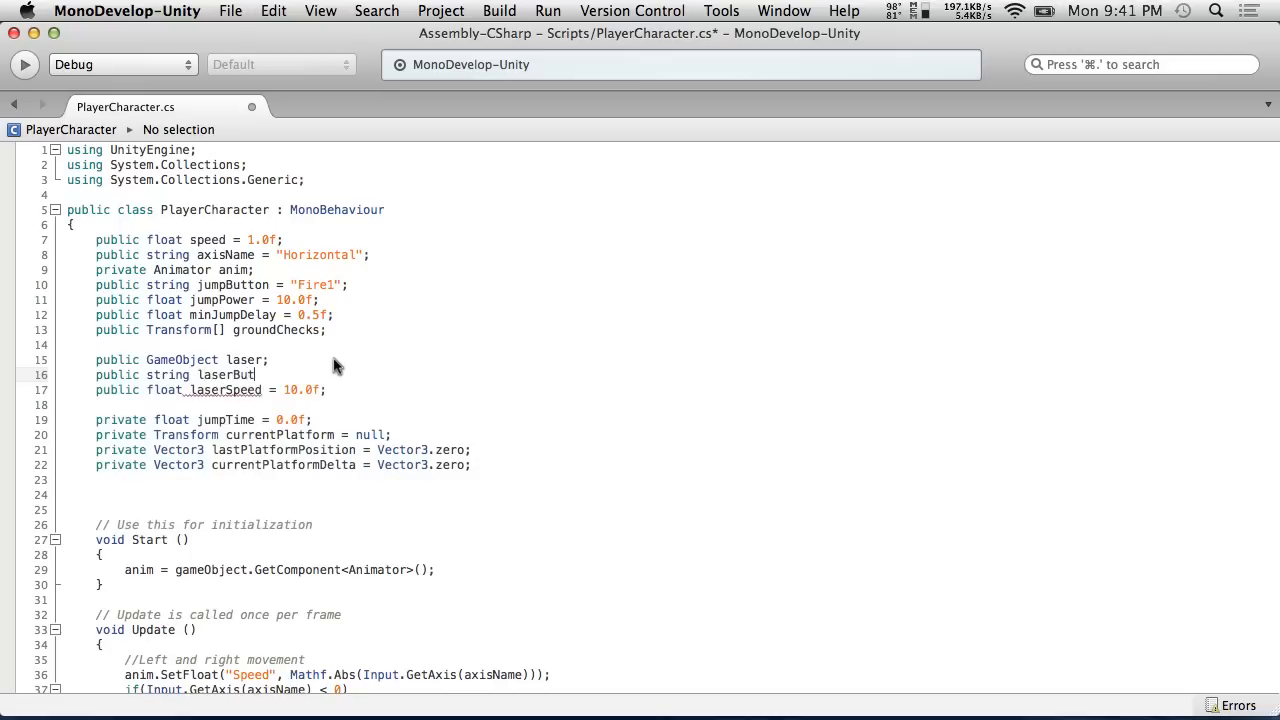
type("ton = ")
type("\"Fir")
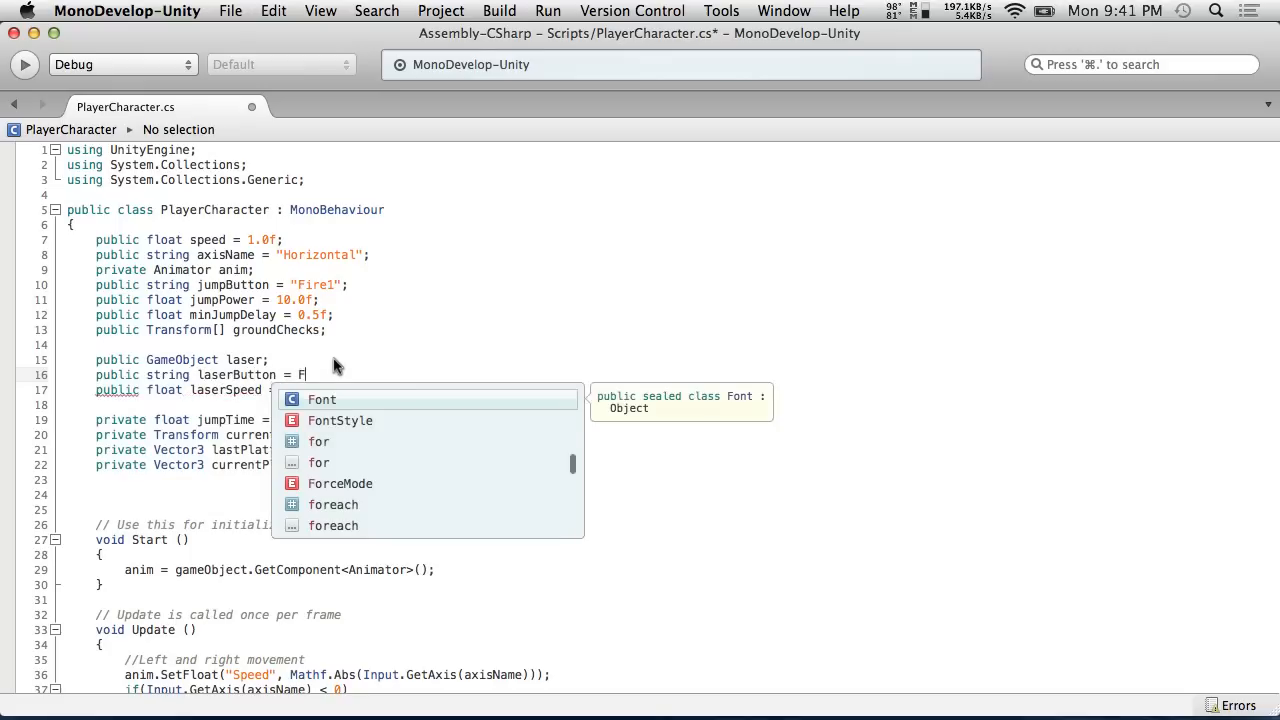
type("e")
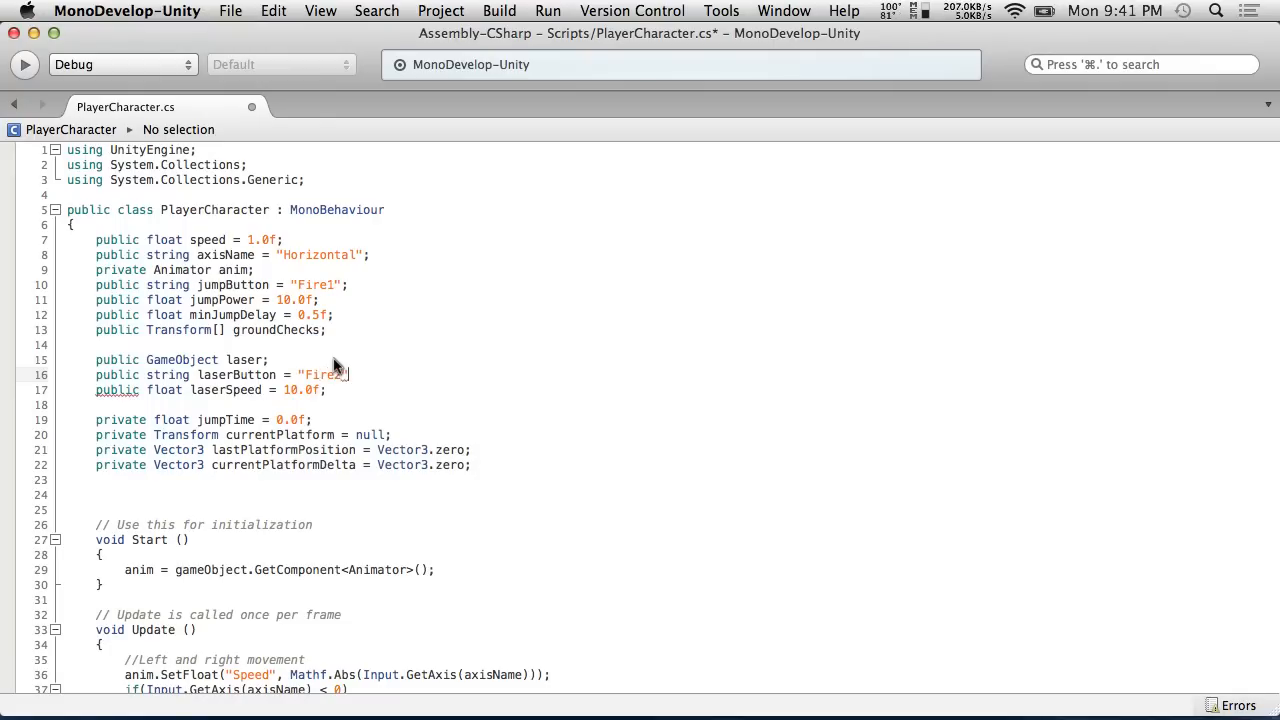
type("2\";")
left_click(185, 10)
left_click(252, 88)
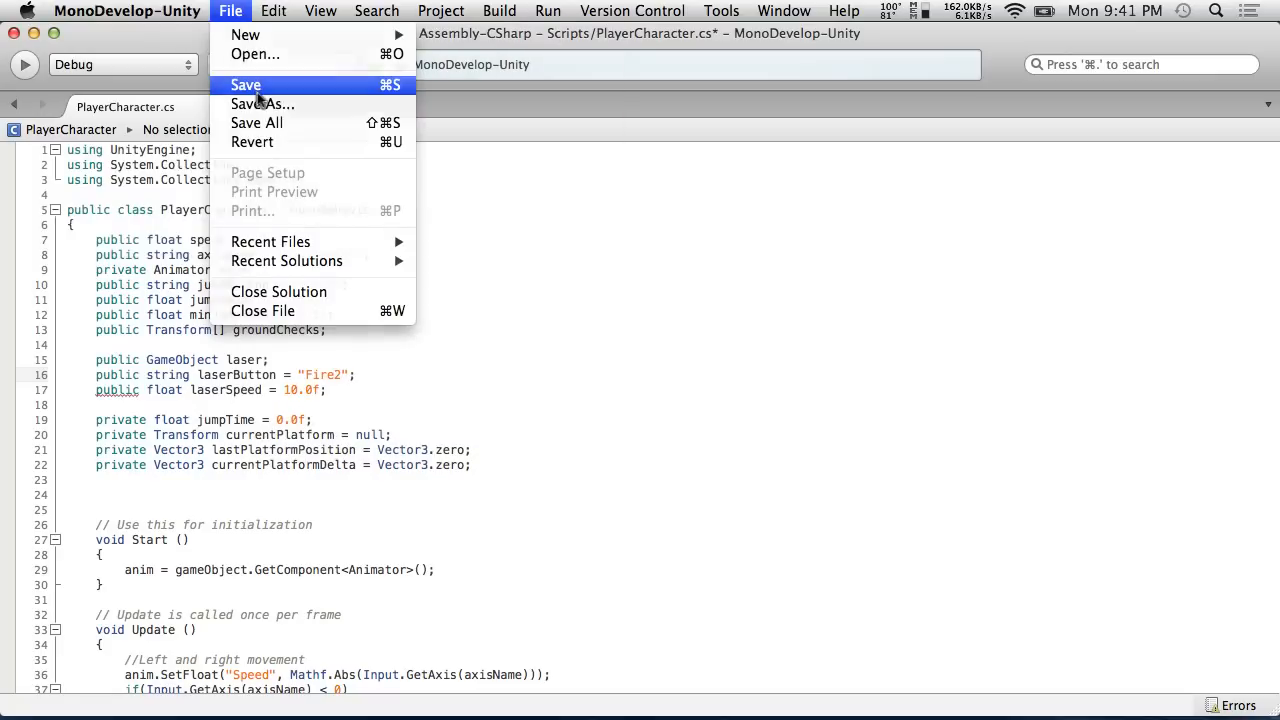
Copy the laserButton variable name into the shooting condition to complete it as if(Input.GetButtonDown(laserButton)).
scroll(353, 415, "down", 1)
scroll(353, 412, "down", 14)
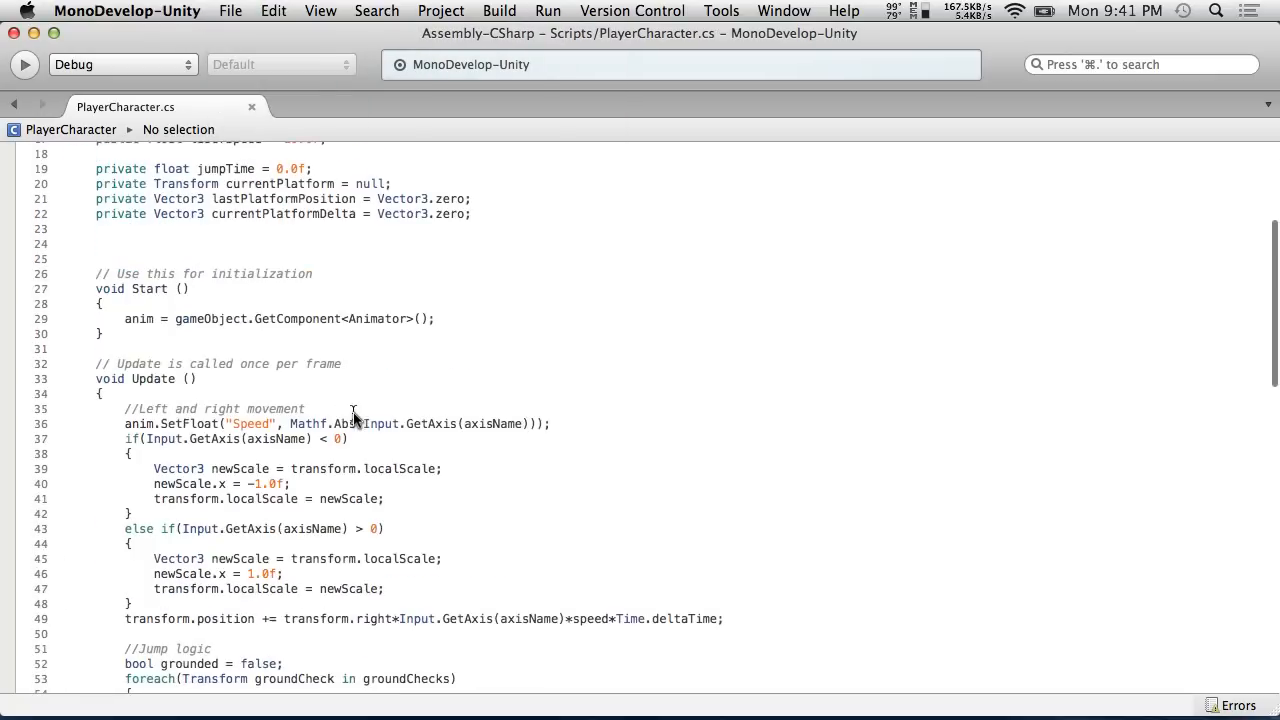
scroll(353, 415, "up", 11)
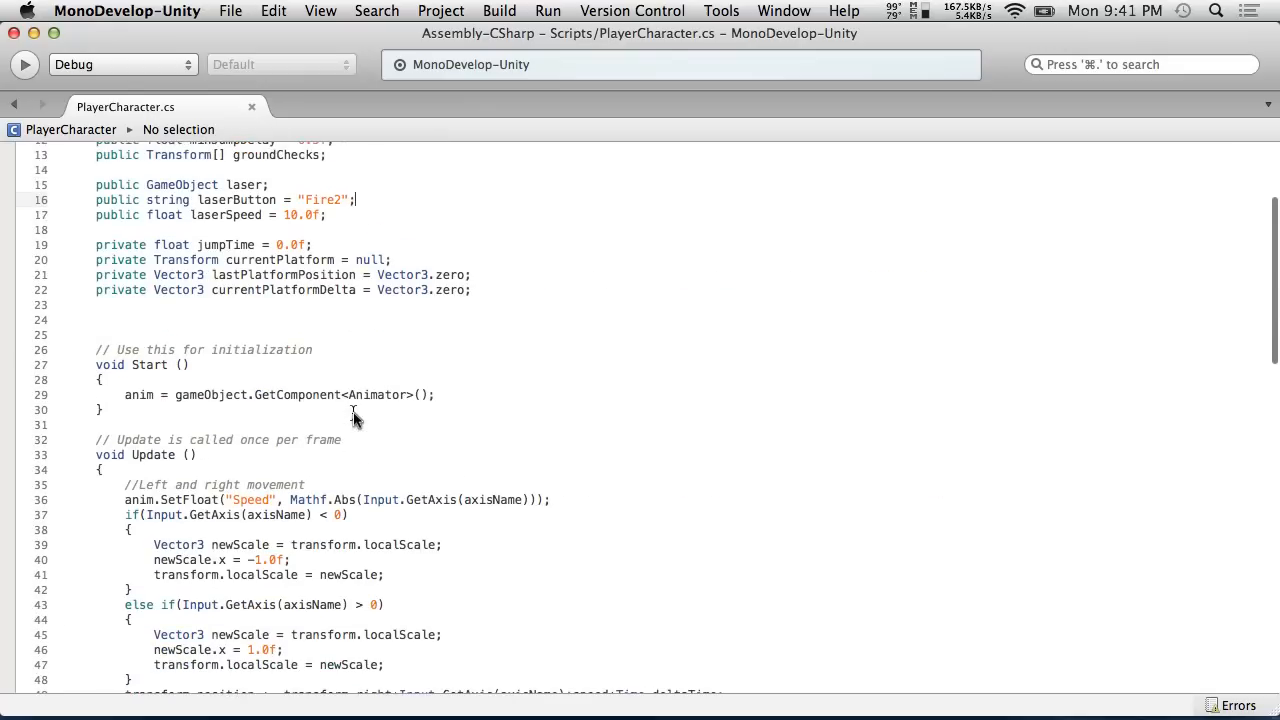
scroll(353, 418, "down", 3)
scroll(353, 412, "up", 4)
left_click(262, 258)
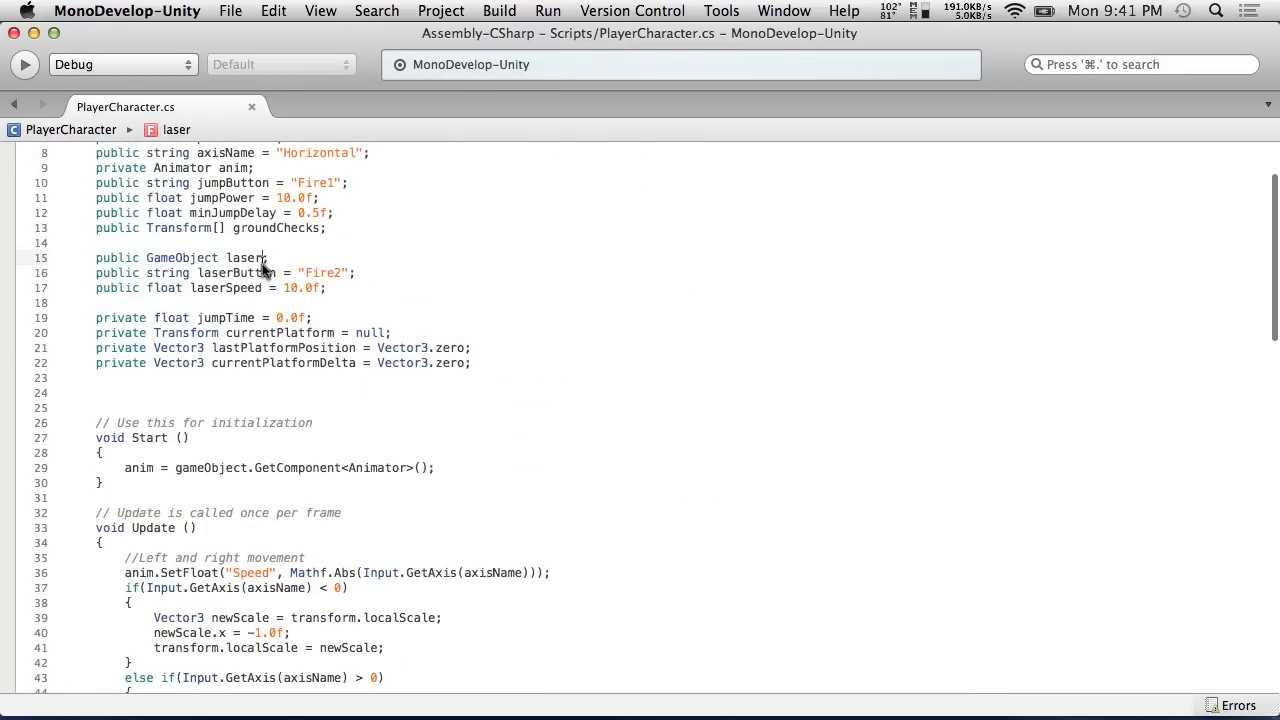
double_click(240, 272)
key("super+c")
scroll(410, 453, "down", 20)
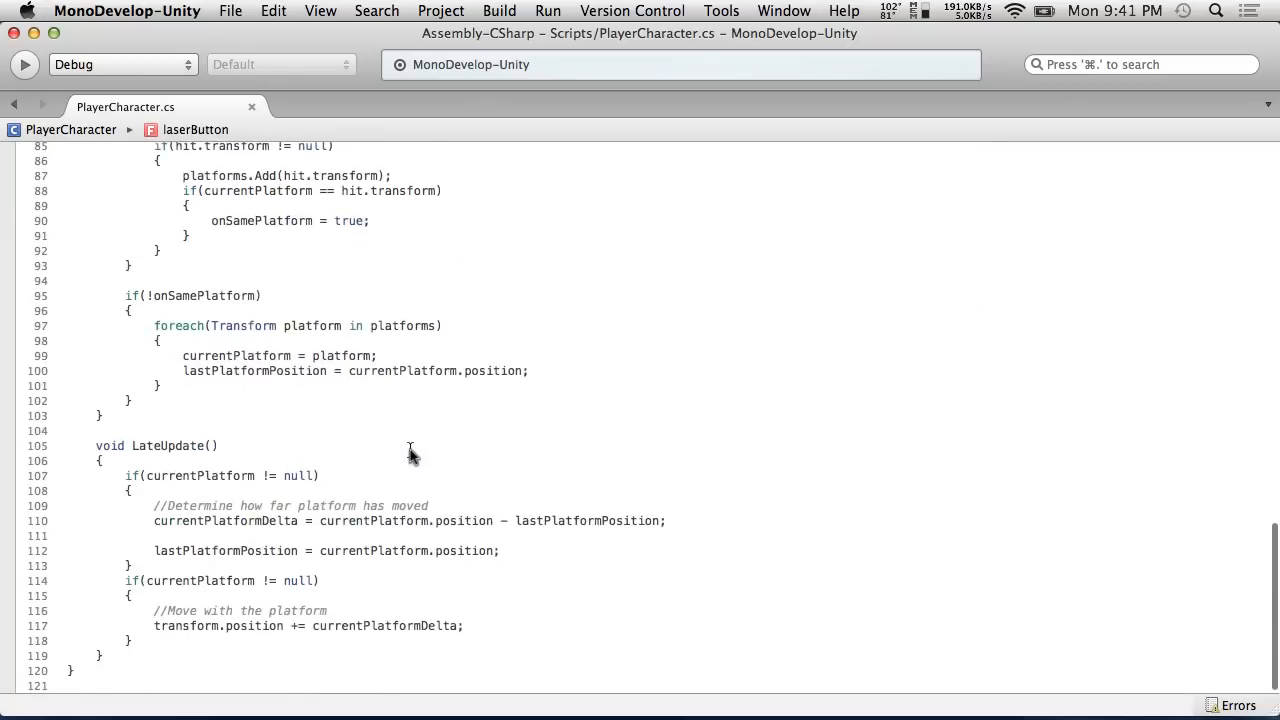
scroll(410, 453, "up", 7)
scroll(410, 453, "up", 2)
left_click(299, 455)
type("(Input.GetButtonDown(")
key("super+v")
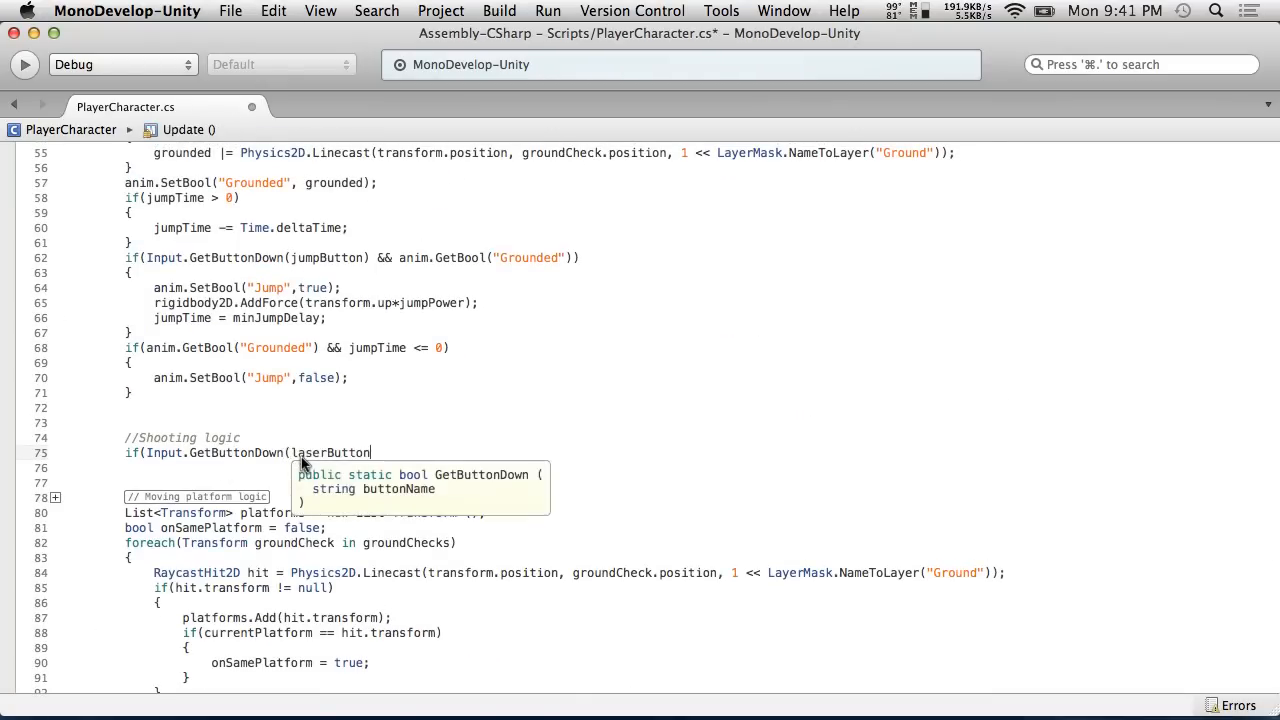
type("))")
Add an empty block in curly braces below the laserButton condition.
key("Return")
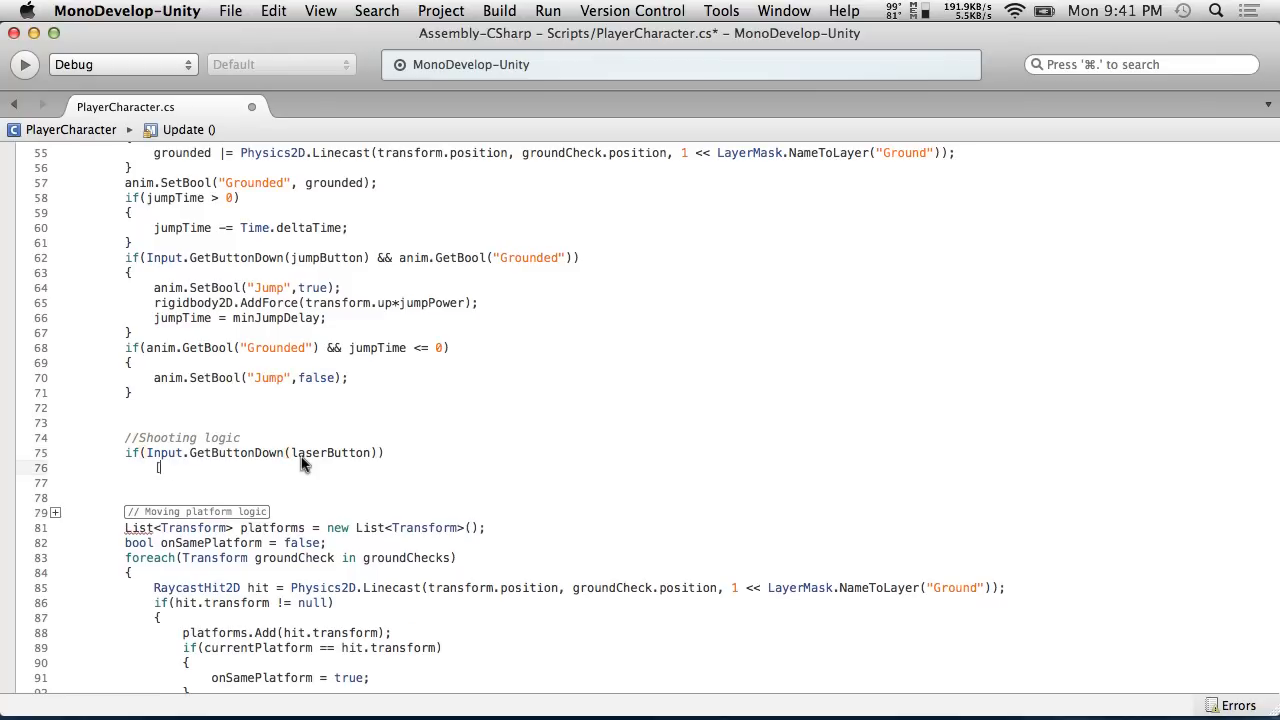
type("[")
key("Return")
key("BackSpace")
key("BackSpace")
type("{")
key("Return")
Change the type of the public laser variable to Rigidbody2D and save the script.
scroll(303, 462, "up", 15)
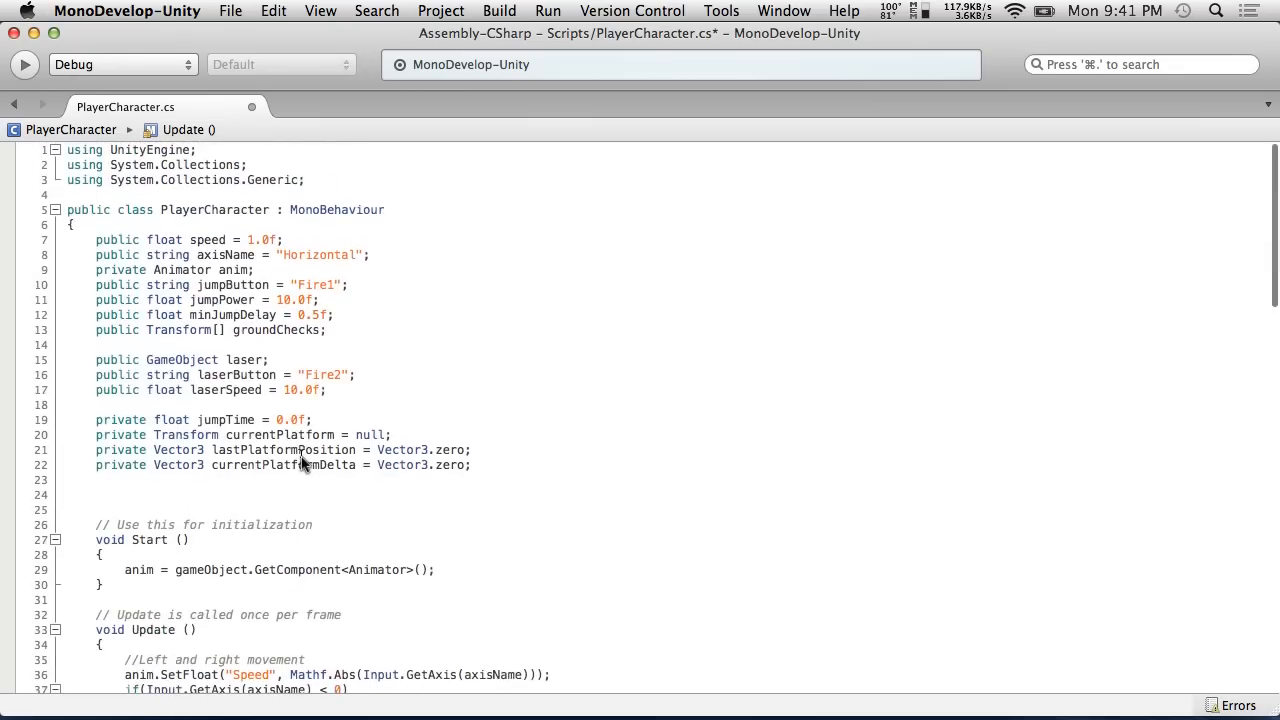
double_click(197, 362)
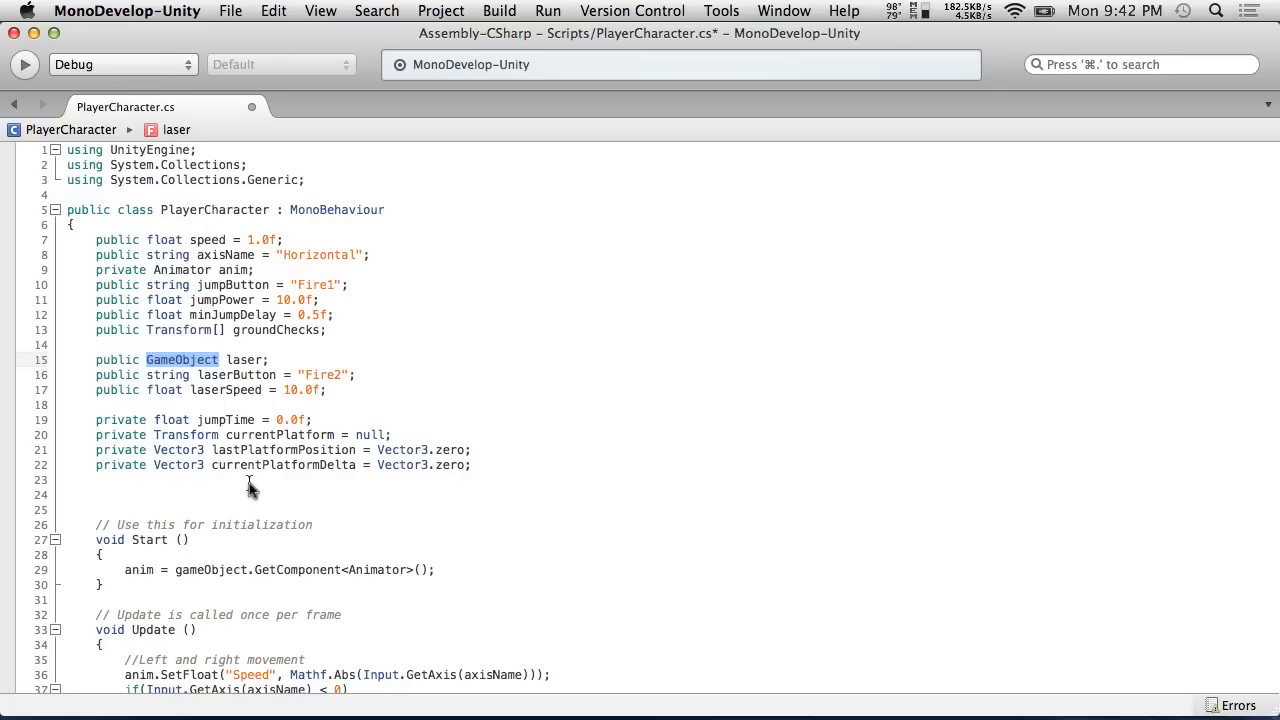
type("Rigid")
key("Down")
key("Return")
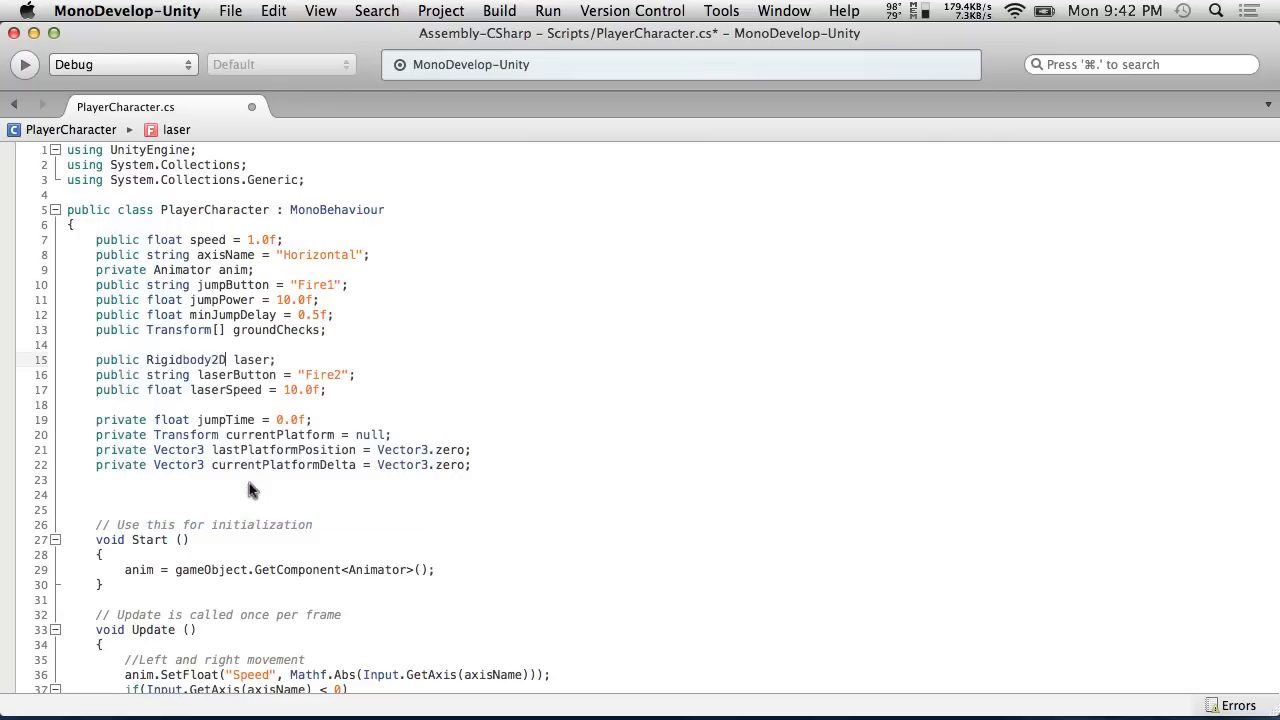
double_click(195, 360)
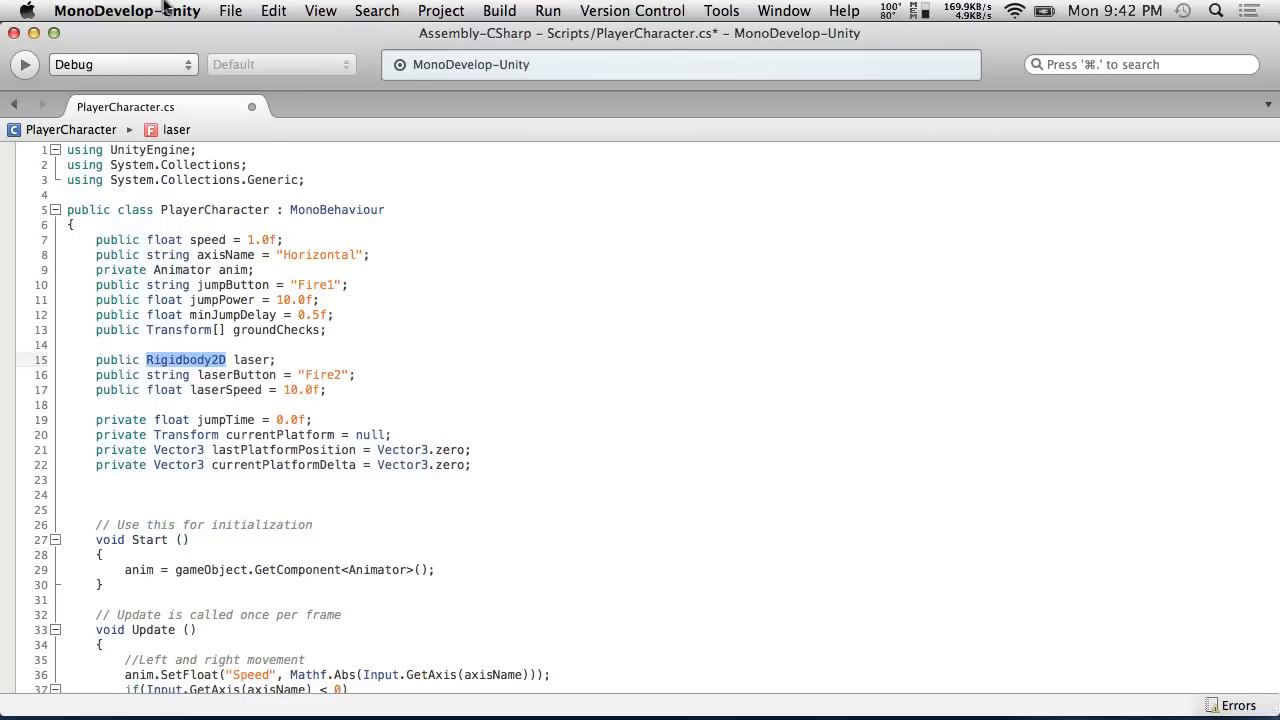
left_click(230, 10)
left_click(247, 84)
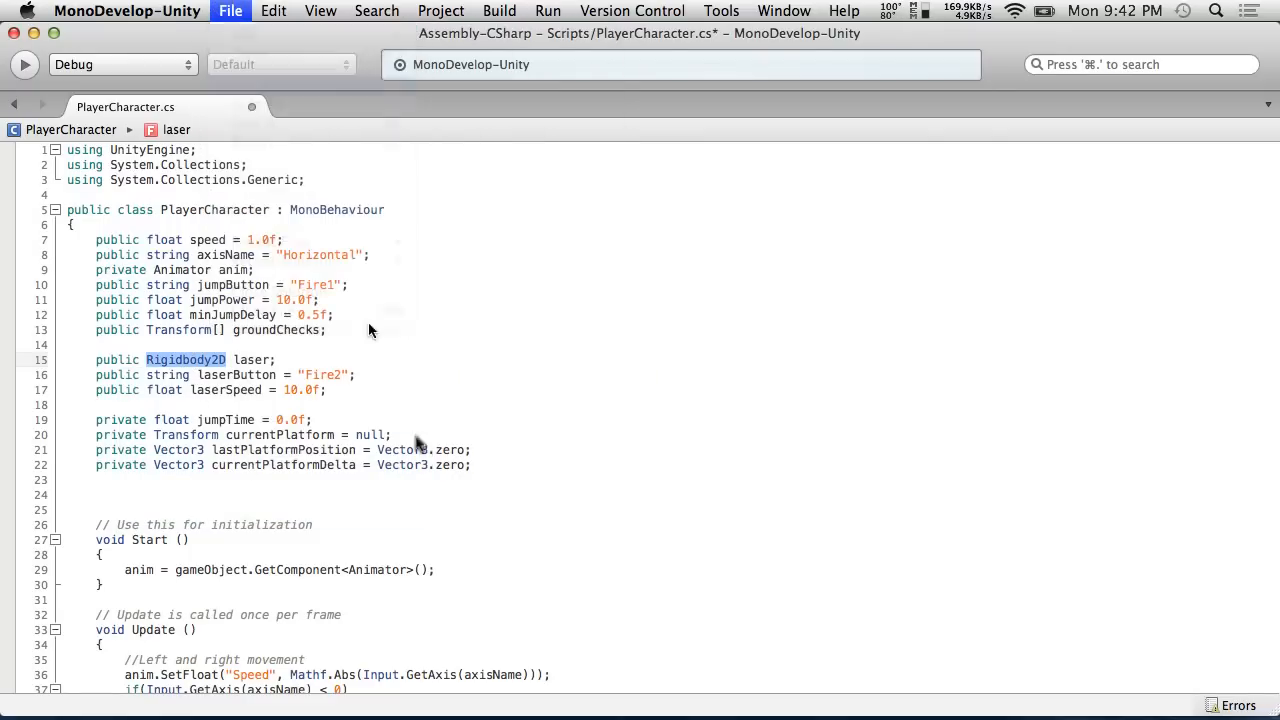
Start the statement Rigidbody2D instance = Instantiate( inside the braces of the laserButton condition.
scroll(453, 528, "down", 15)
scroll(453, 528, "down", 3)
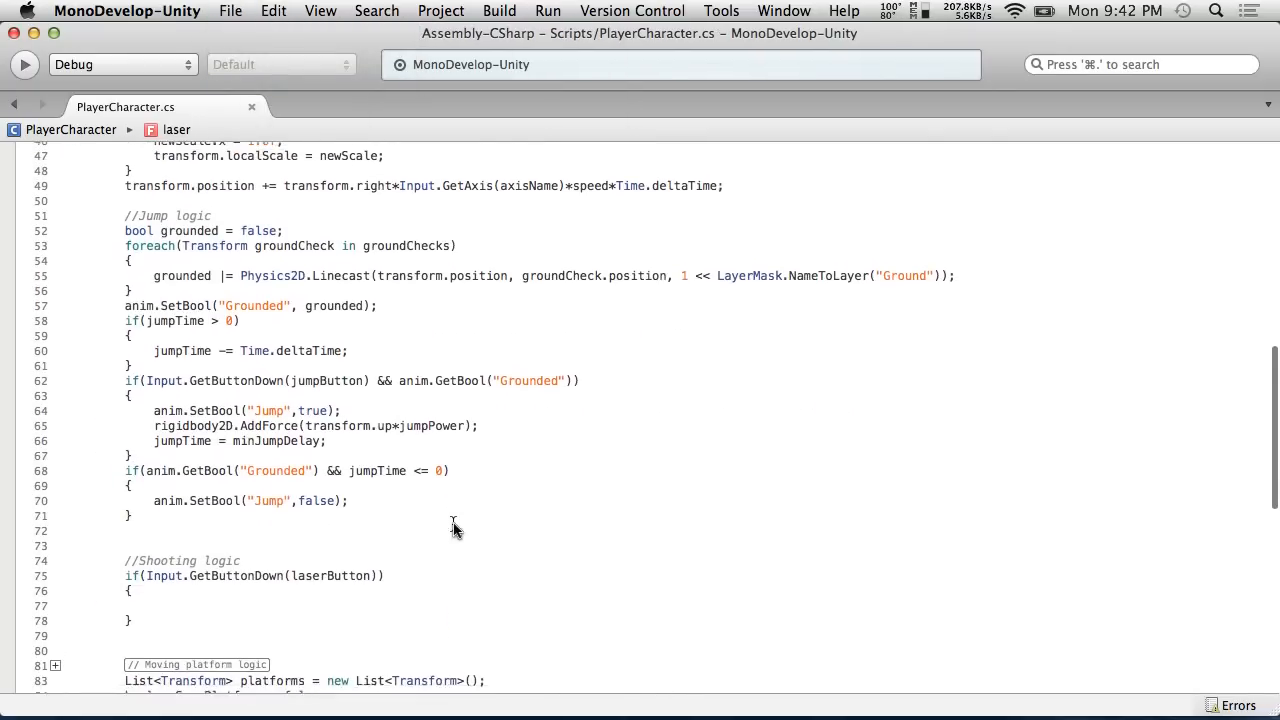
left_click(220, 541)
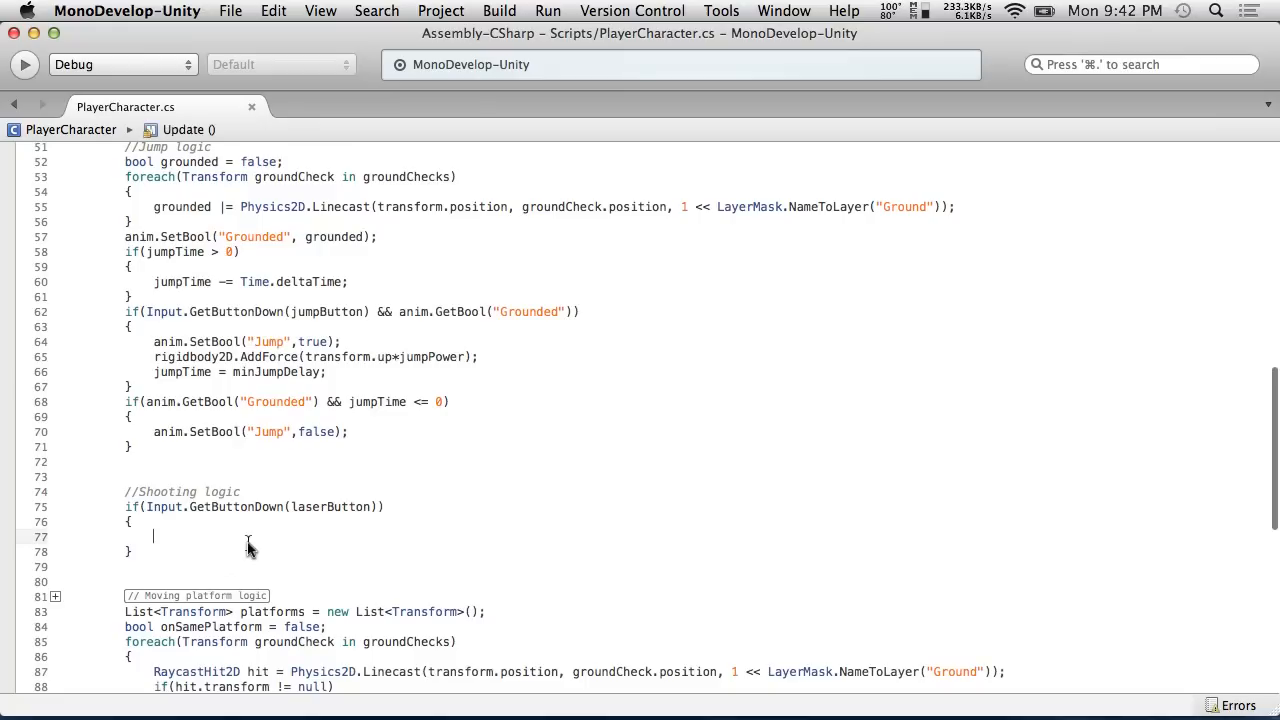
type("Rigi")
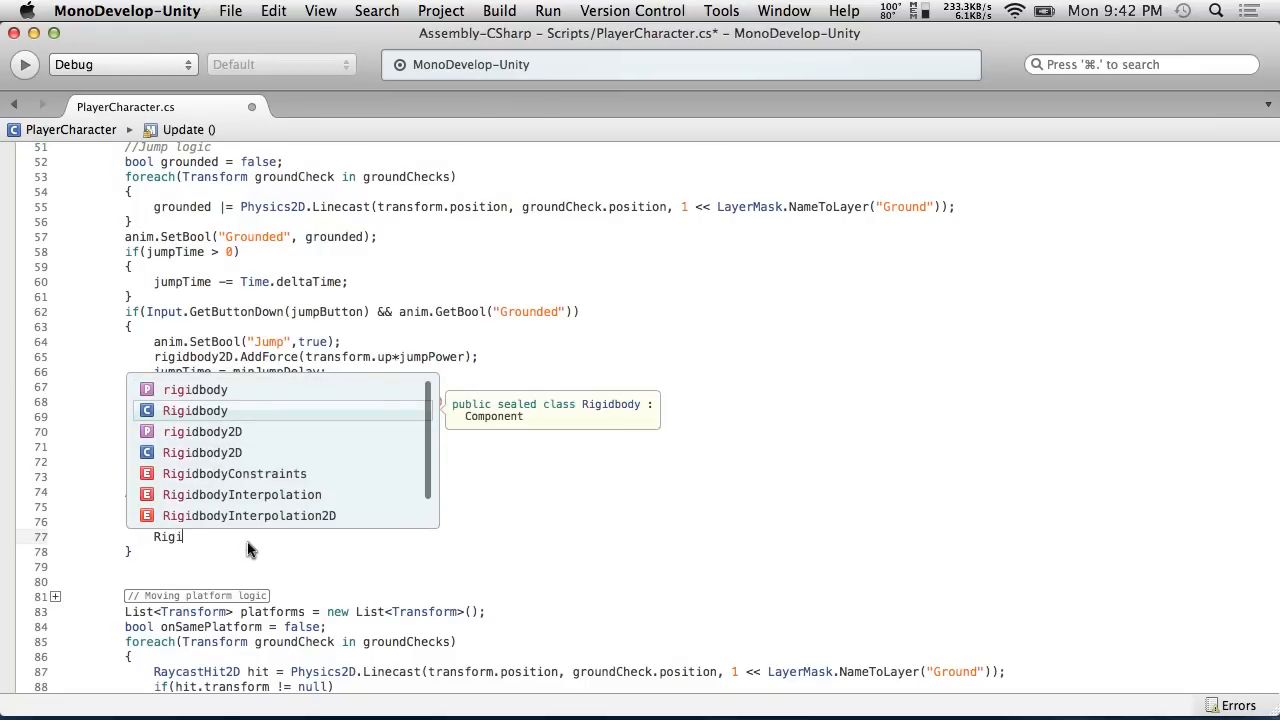
key("Down")
key("Down")
key("Return")
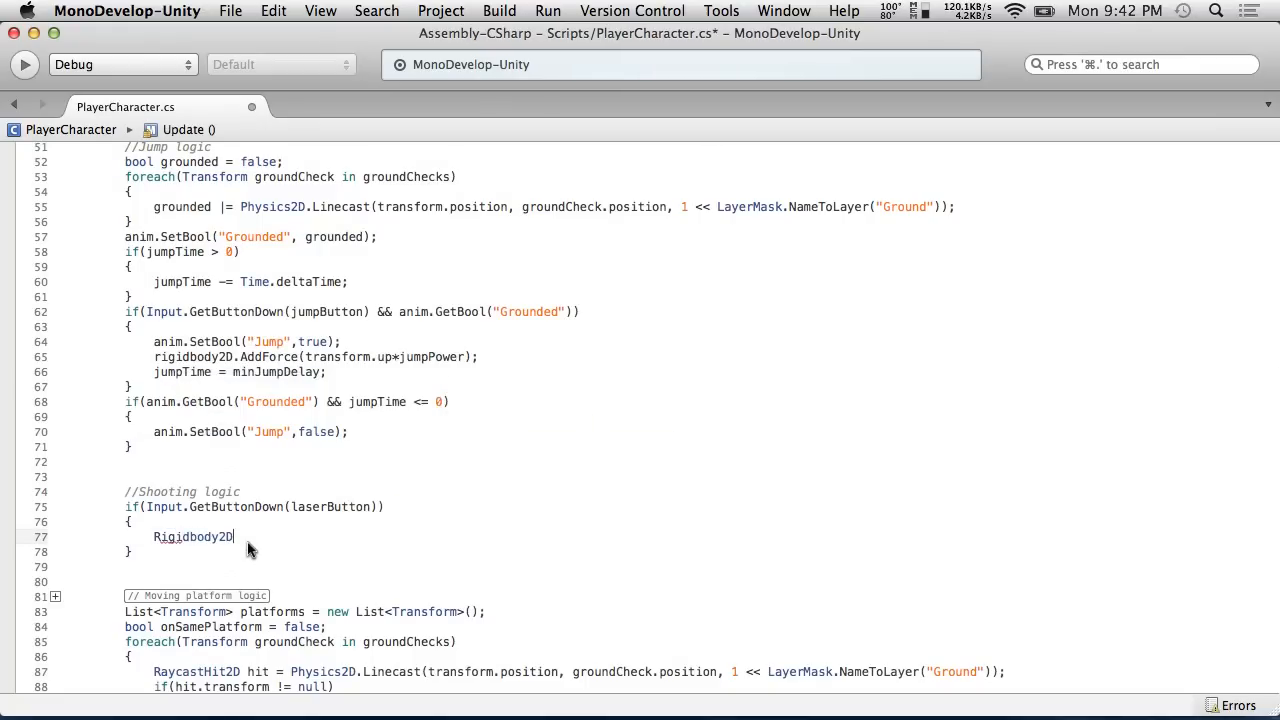
type("instance = Instantiate(")
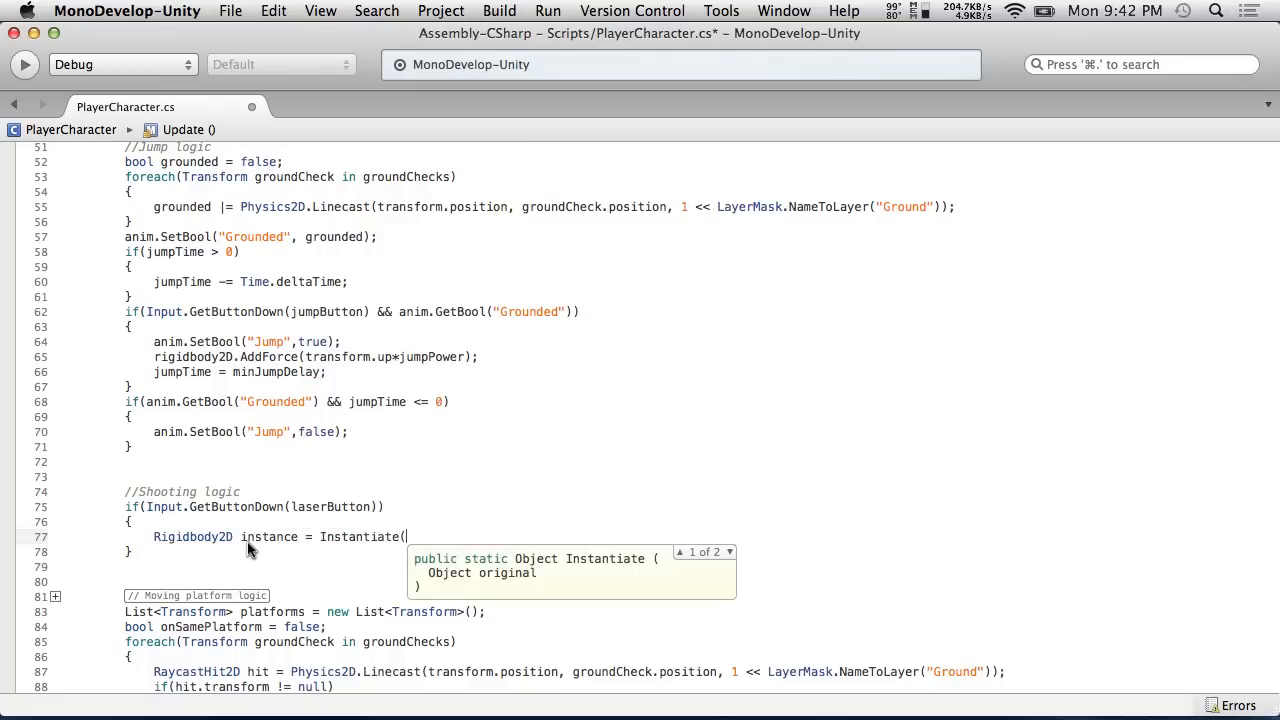
Complete the Instantiate call with the arguments laser, transform.position and Quaternion.identity, closing it with a semicolon.
type("laser")
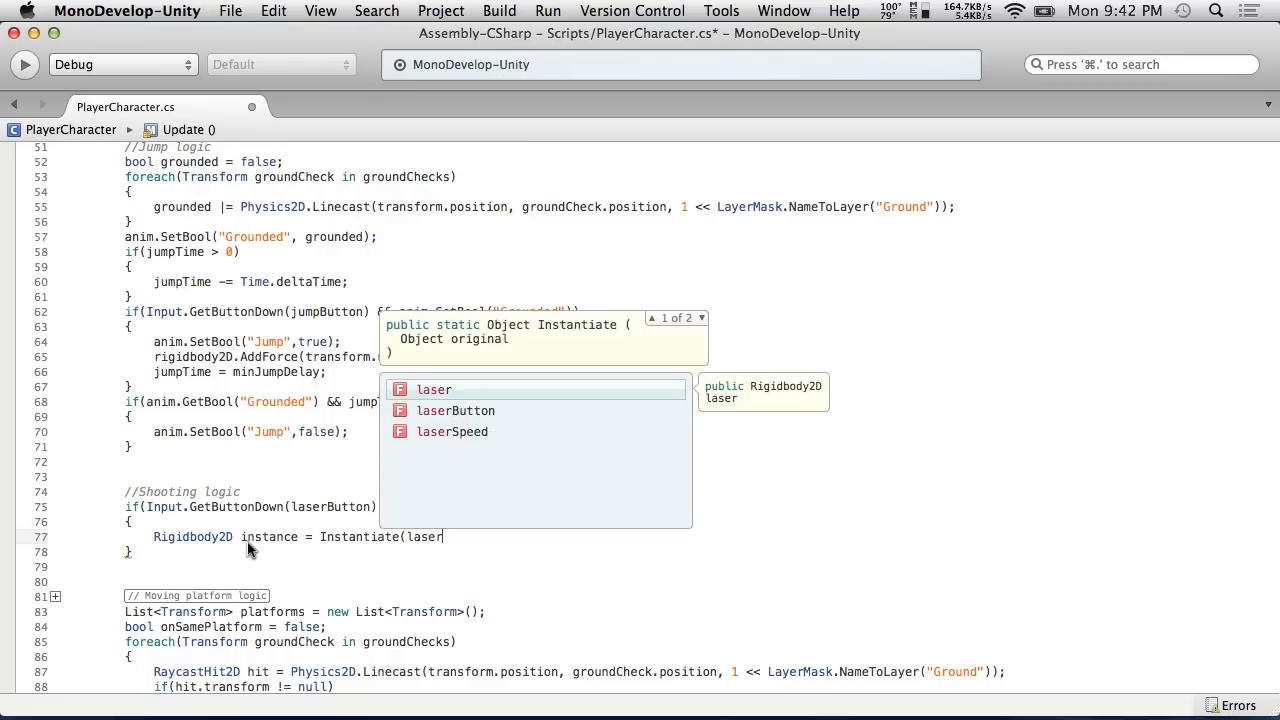
type(",")
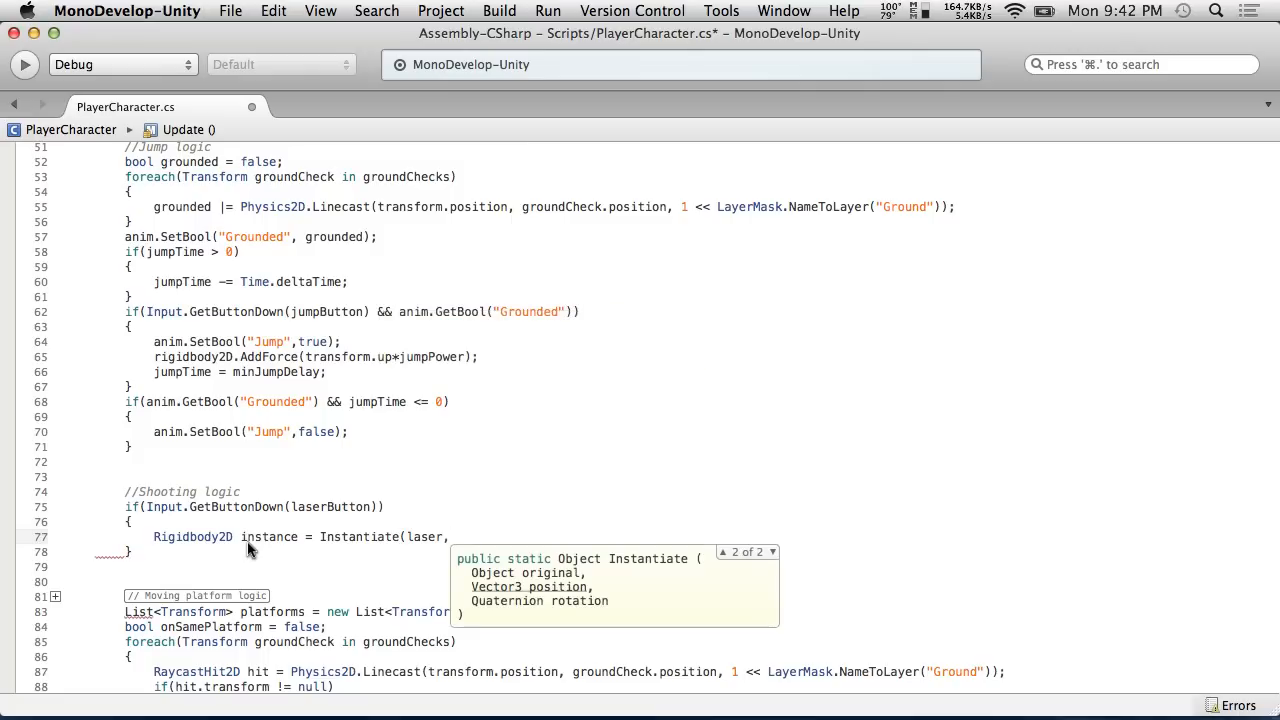
type("transform")
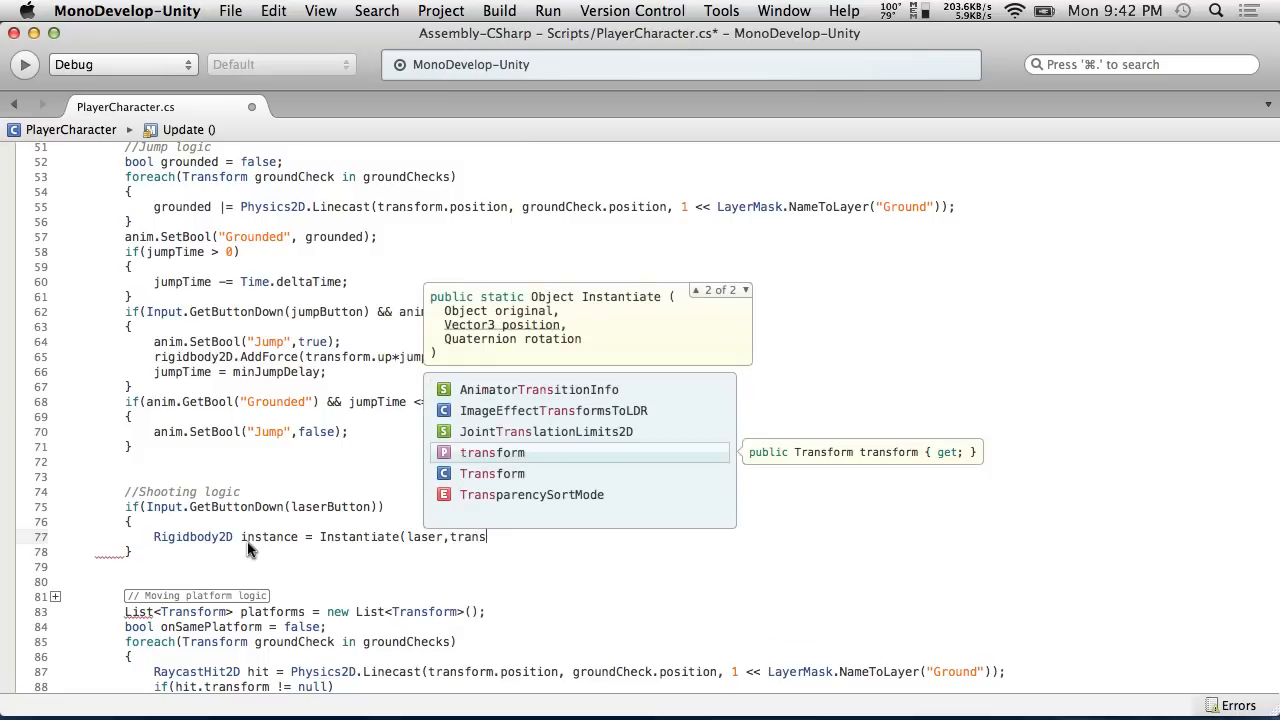
key("Return")
type(".posi")
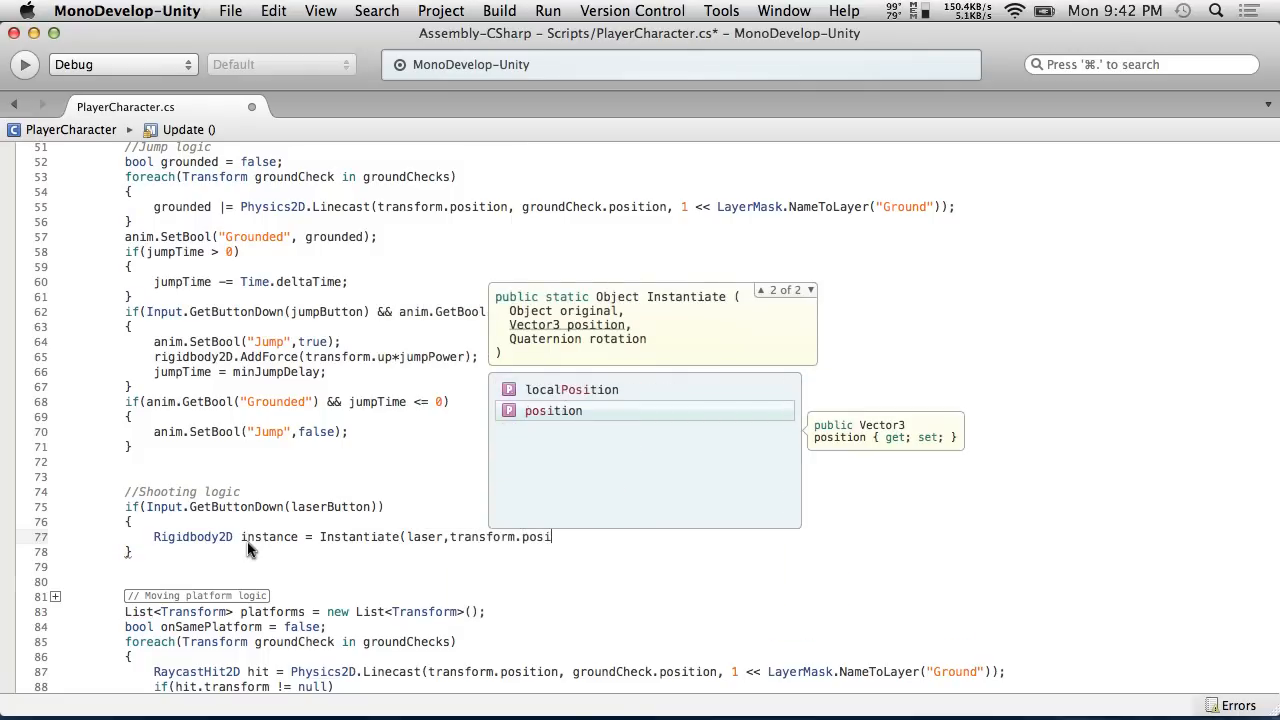
key("Return")
type(",")
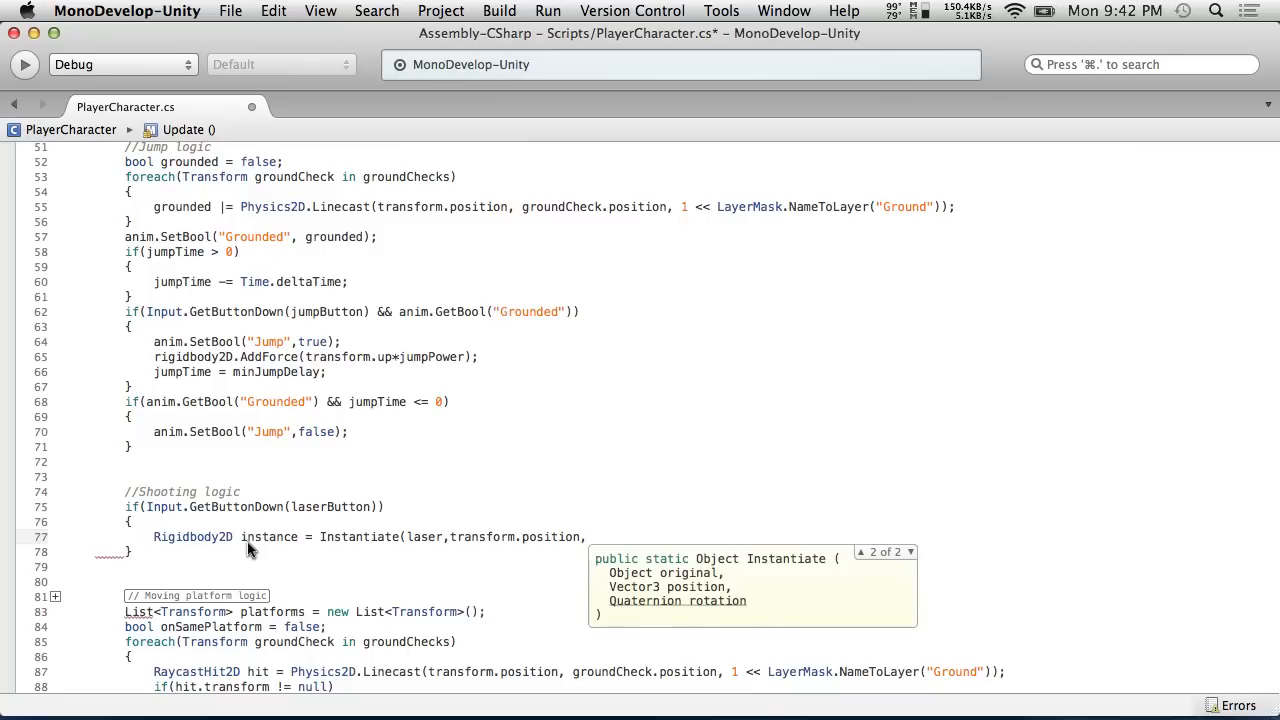
type("Qua")
key("Return")
type(".iden")
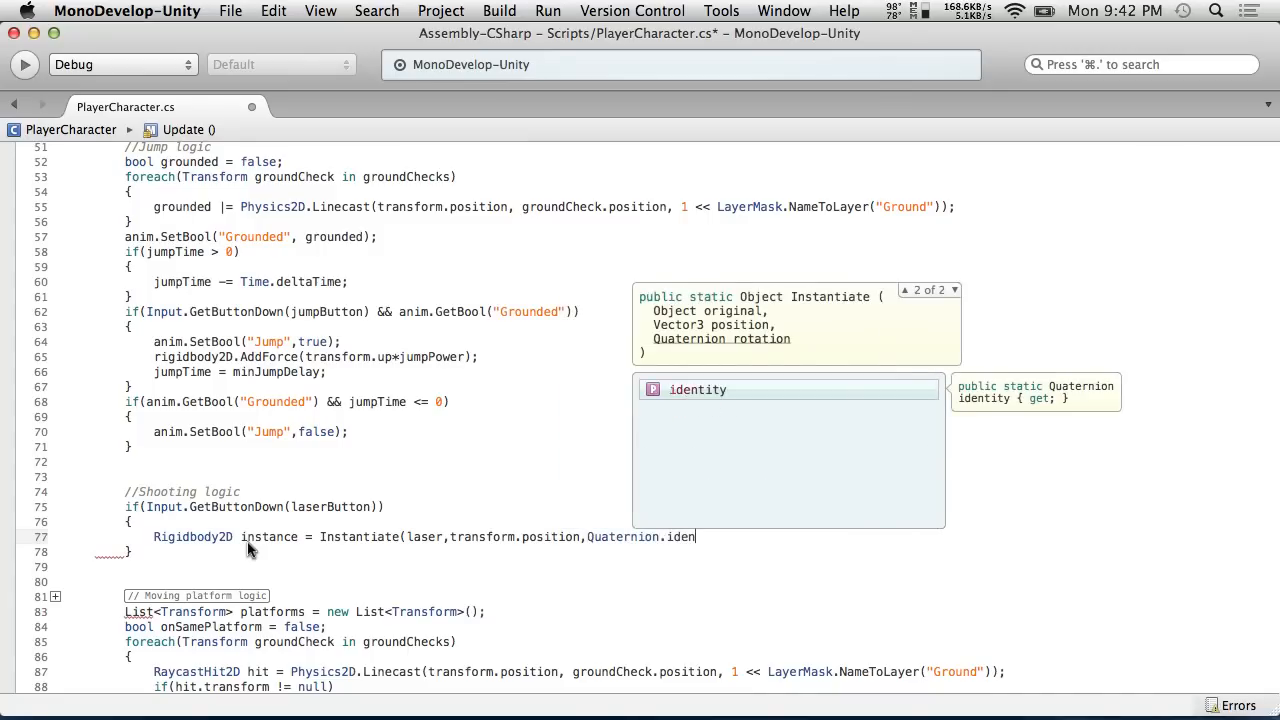
key("Return")
type(");")
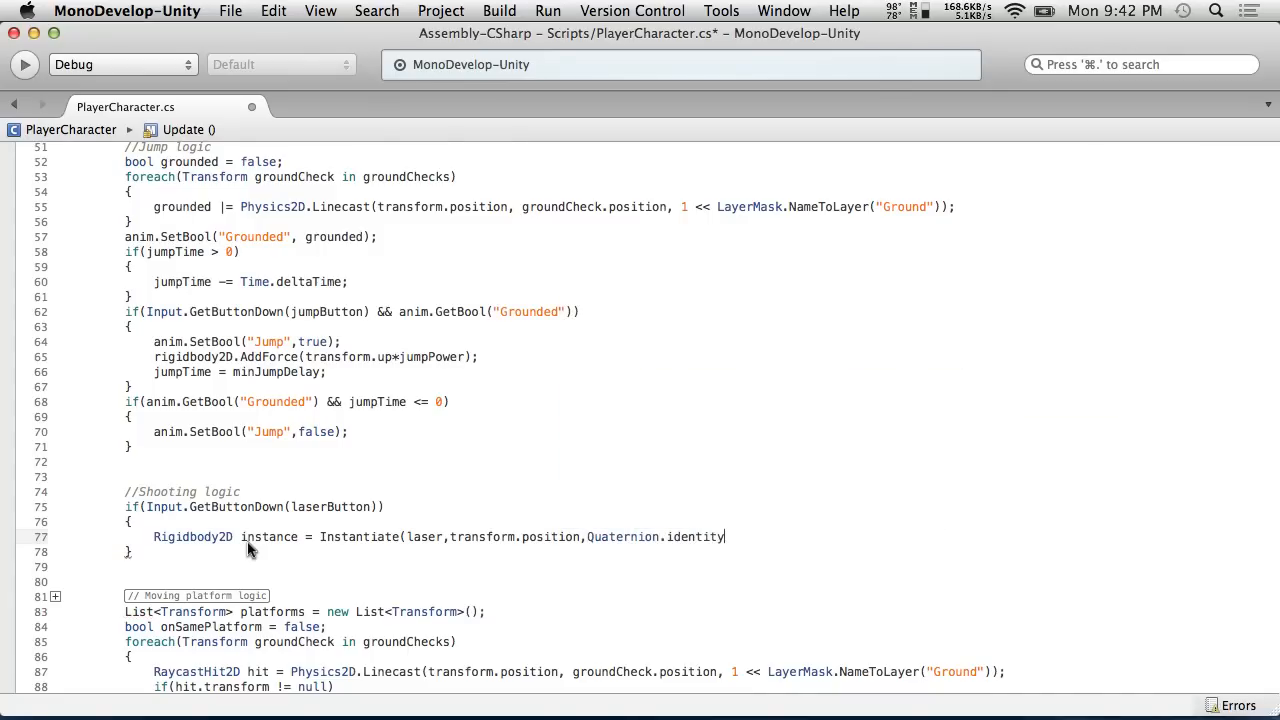
Cast the Instantiate result with as Rigidbody2D before the semicolon and place the cursor at the line's end.
key("Left")
type("as R")
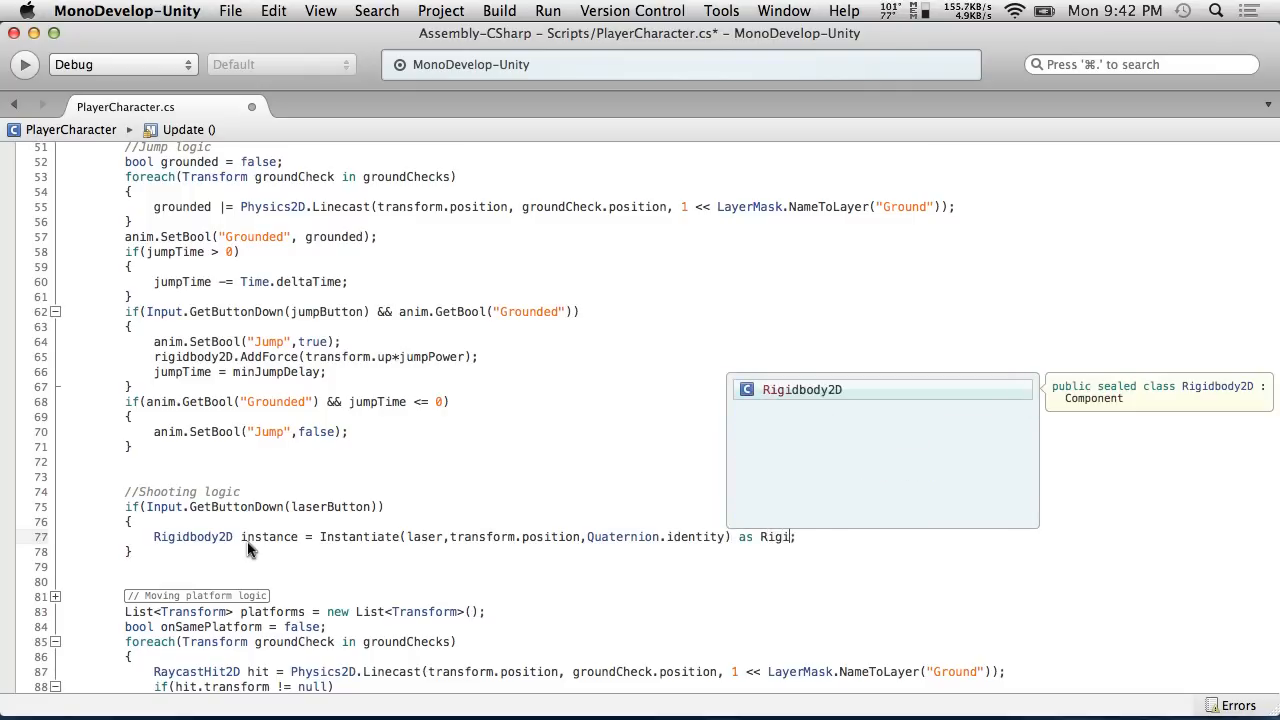
key("Return")
left_click(879, 540)
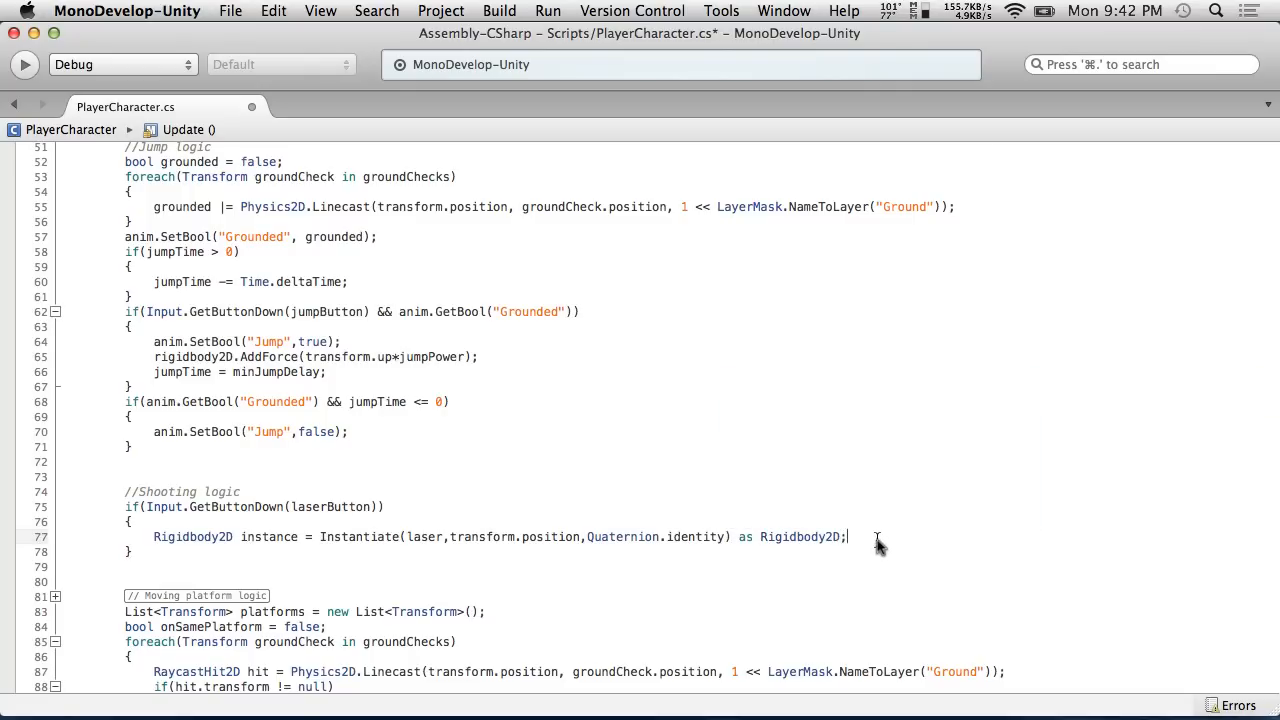
Start an instance.AddForce( call on a new line below the Instantiate statement.
key("Return")
type("instance.add")
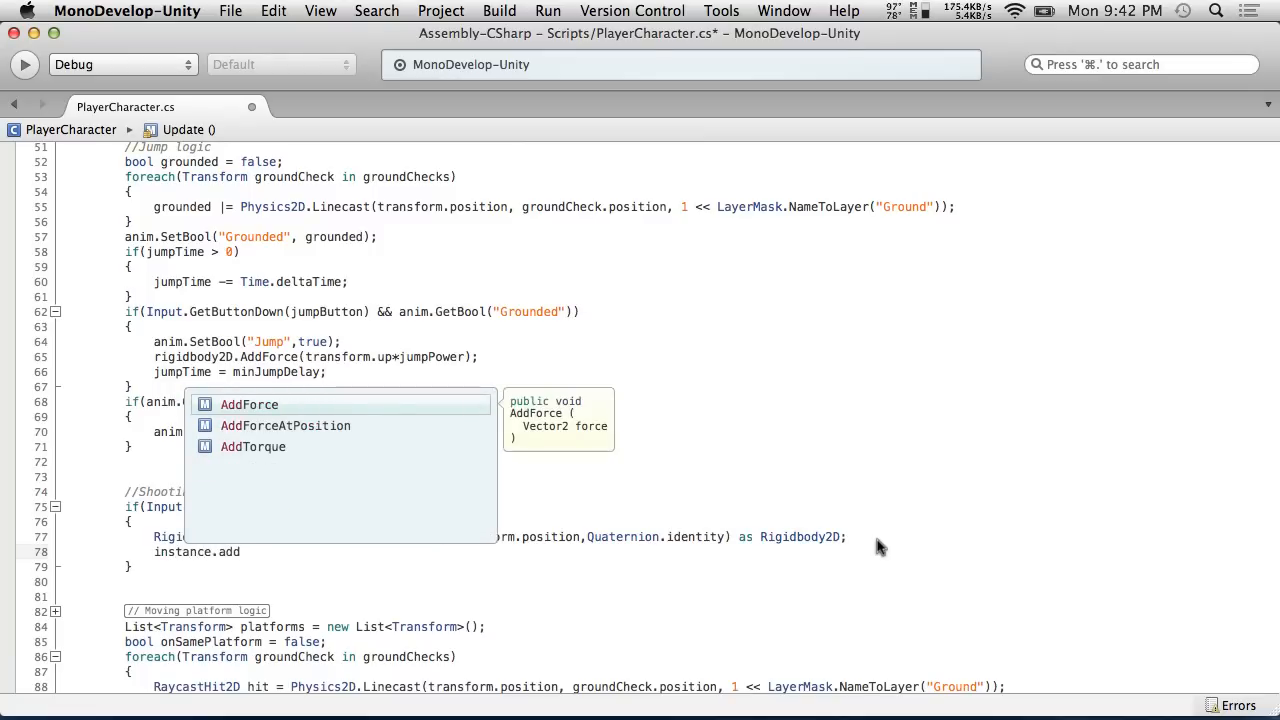
key("Return")
type("(")
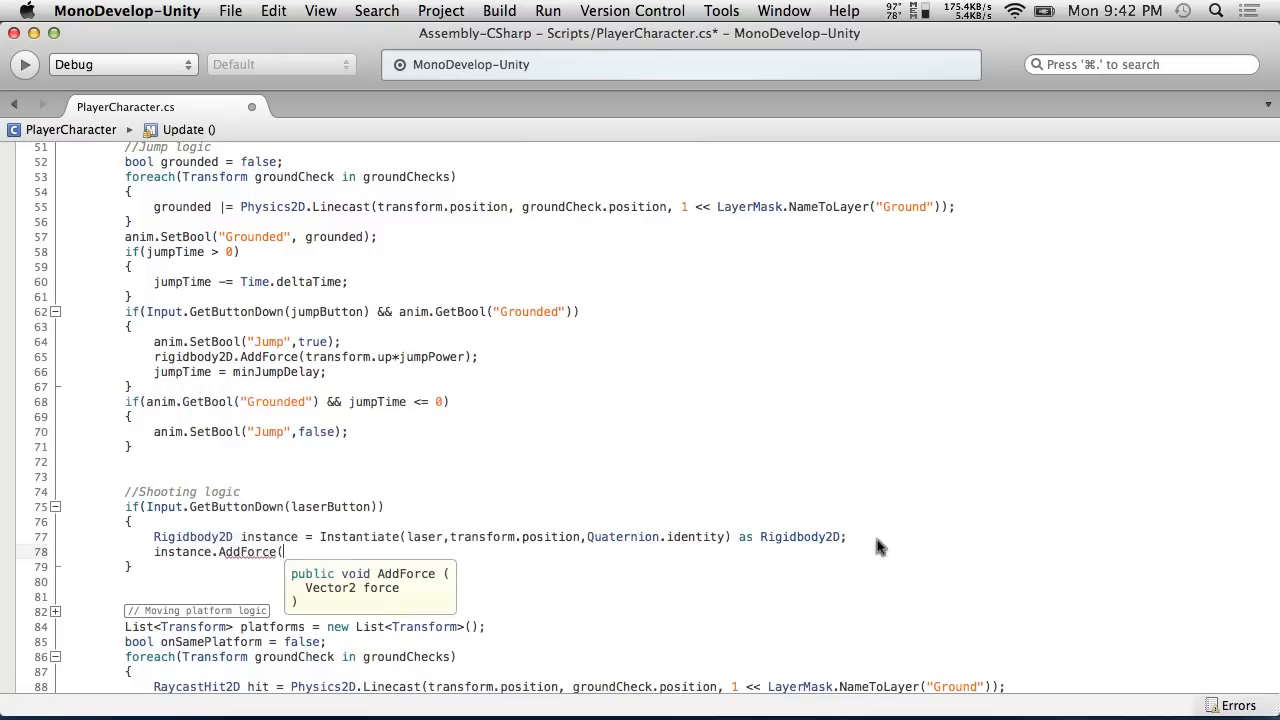
Examine the variable declarations, the localScale flipping in the movement code and the jump logic.
scroll(805, 353, "up", 15)
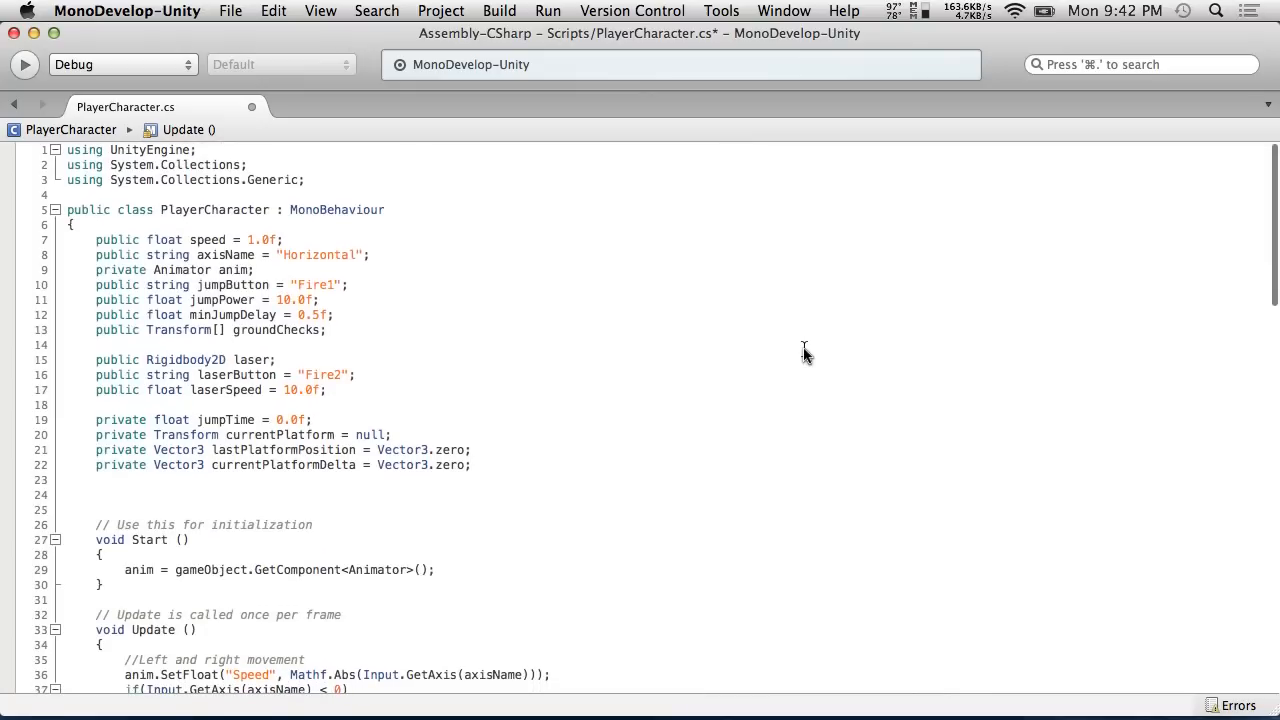
scroll(805, 353, "down", 12)
scroll(805, 353, "up", 2)
scroll(805, 353, "down", 5)
scroll(805, 353, "down", 3)
scroll(805, 353, "up", 15)
scroll(805, 353, "down", 15)
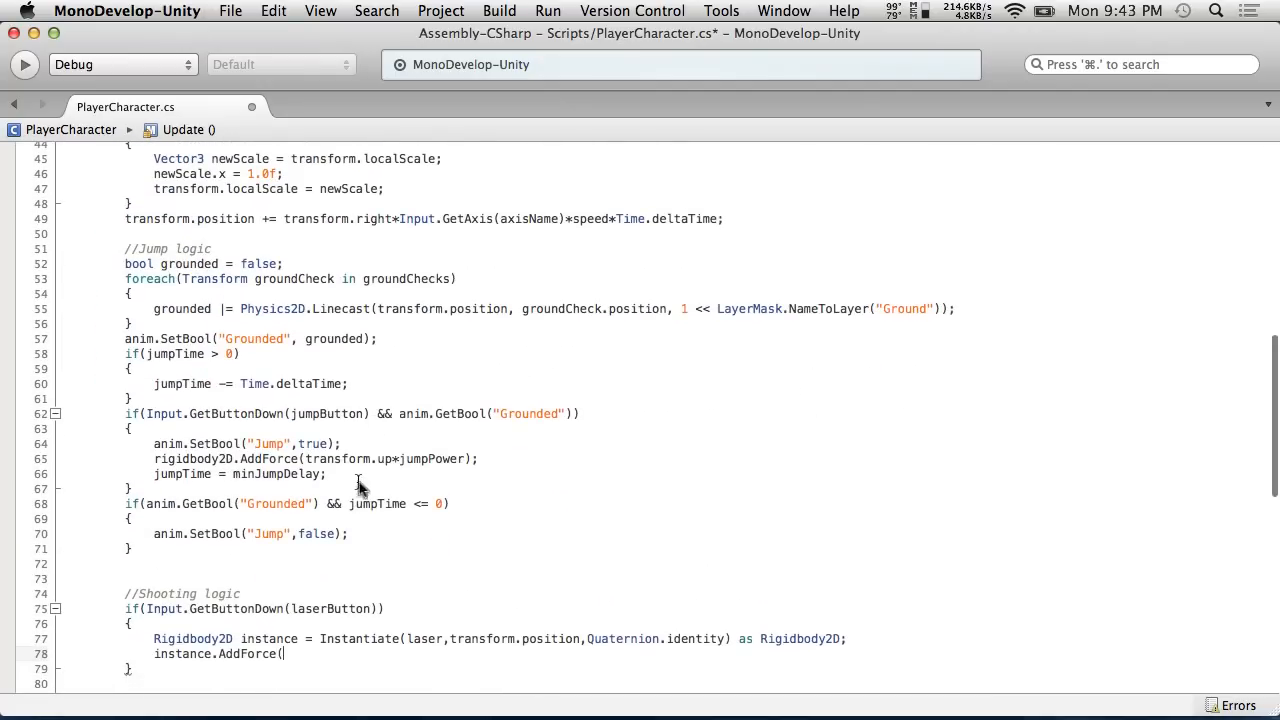
scroll(381, 516, "down", 4)
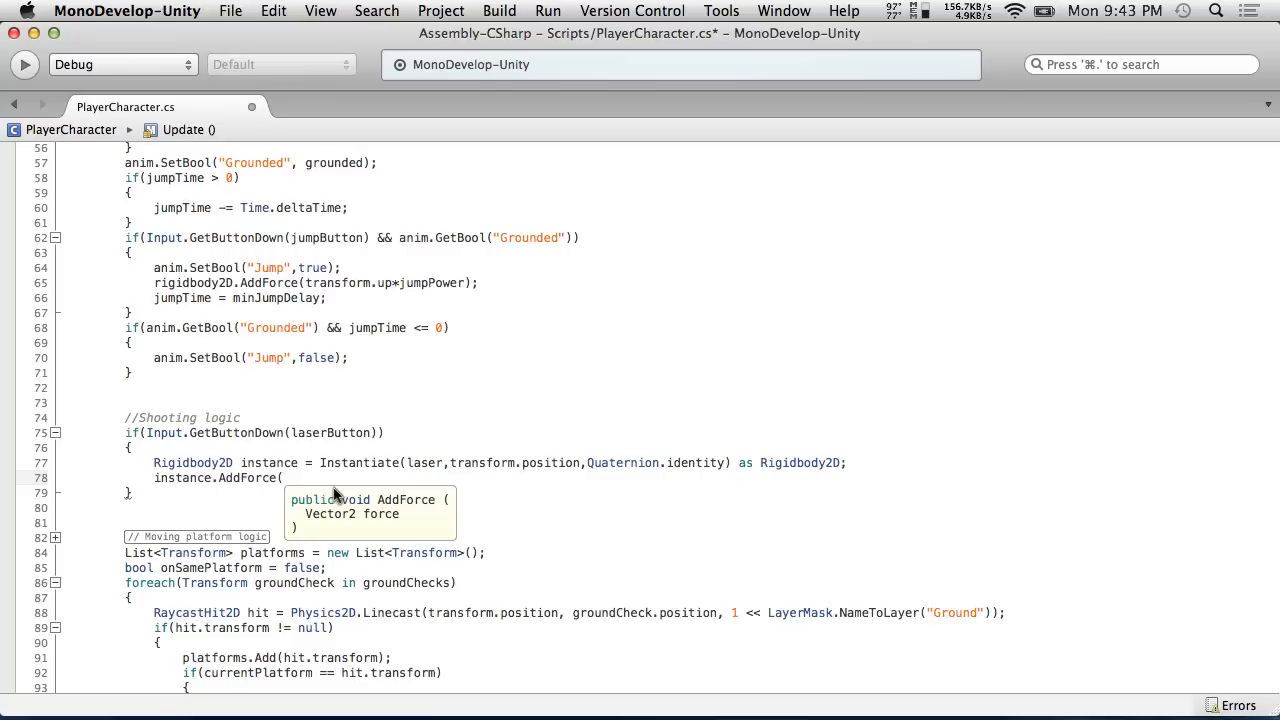
Switch to Unity, select the Player object and frame it closely in the scene.
key("ctrl+Left")
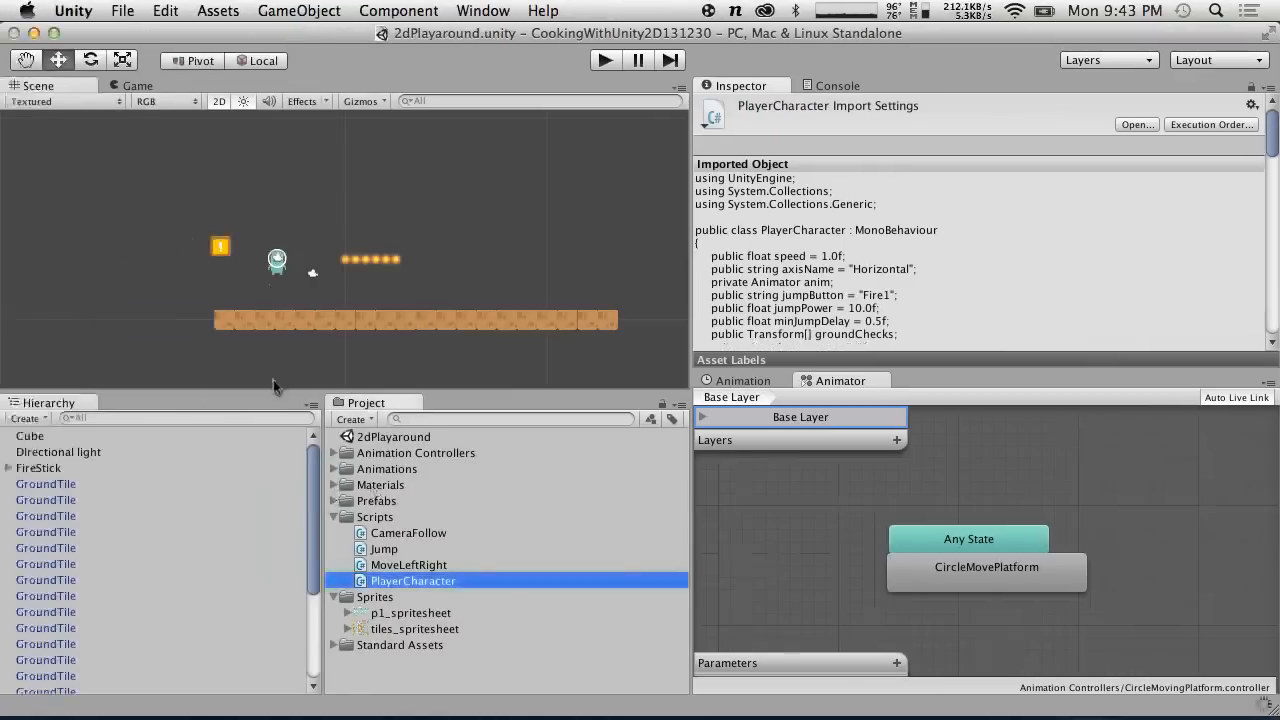
left_click(279, 271)
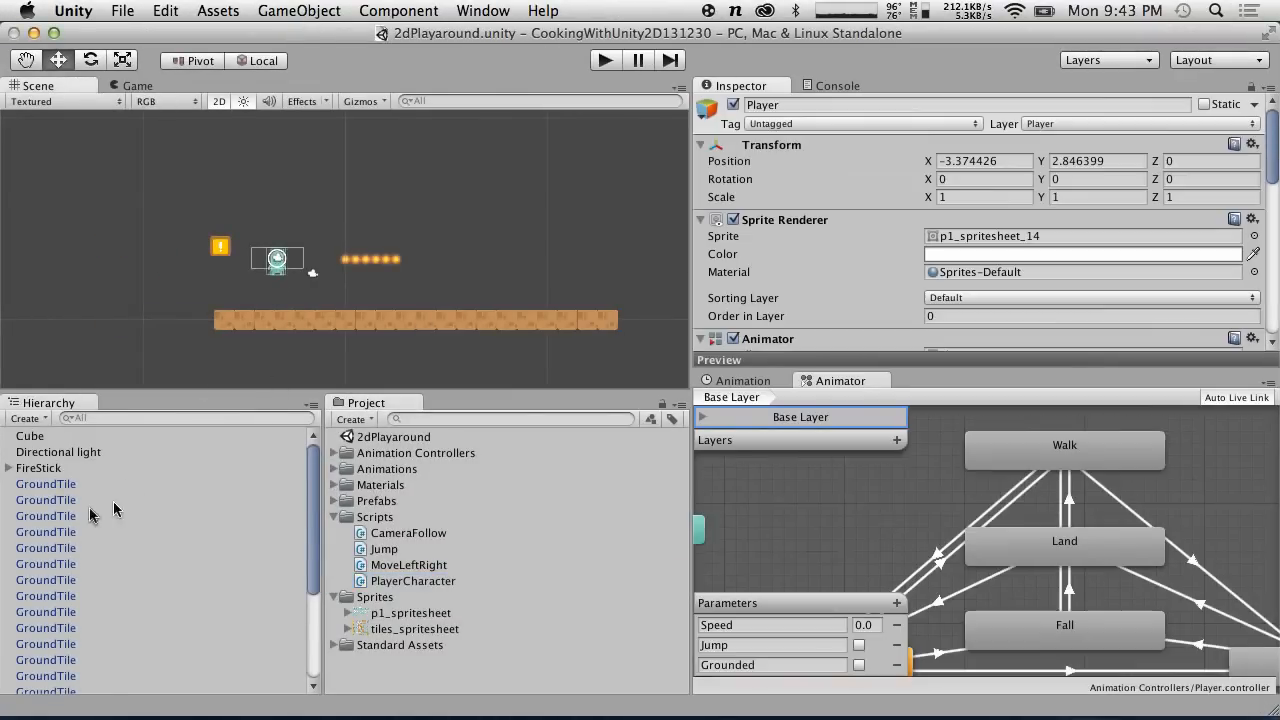
left_click(46, 671)
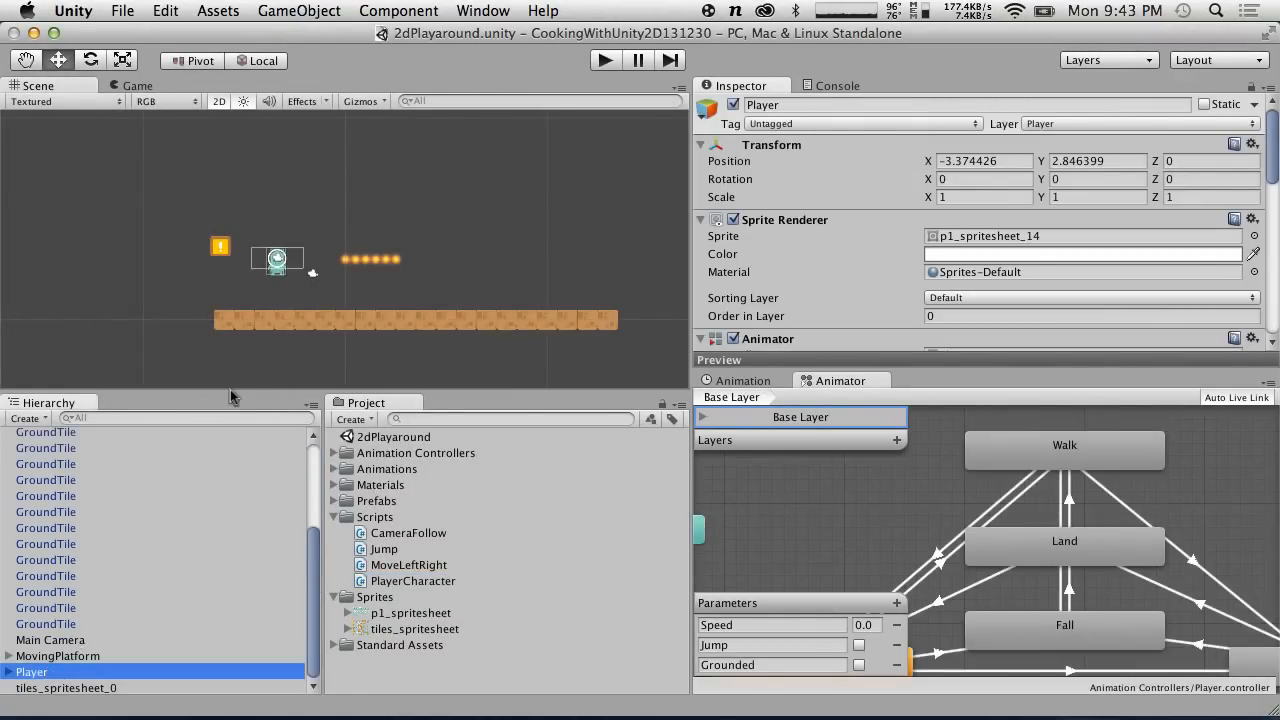
scroll(275, 197, "up", 5)
middle_click_drag(145, 292, 238, 198)
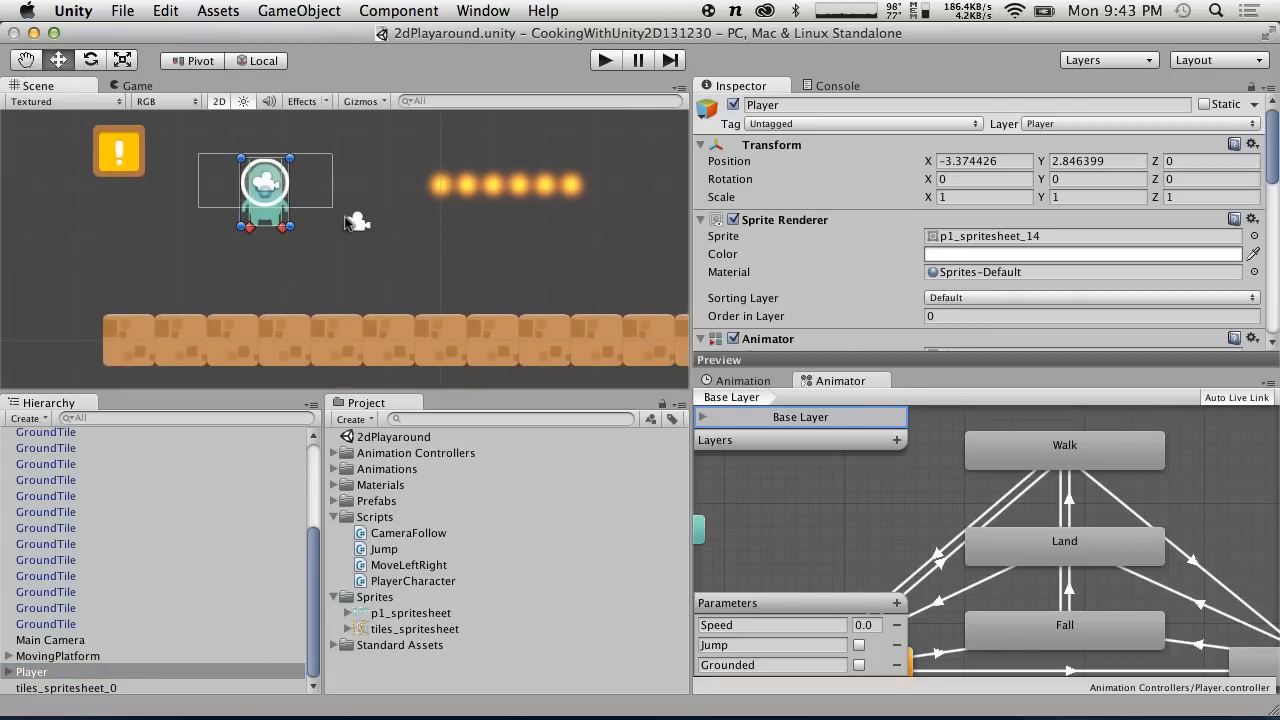
Run the game, walk the player left and right to examine how its Transform scale follows its facing, and stop the game.
left_click(604, 64)
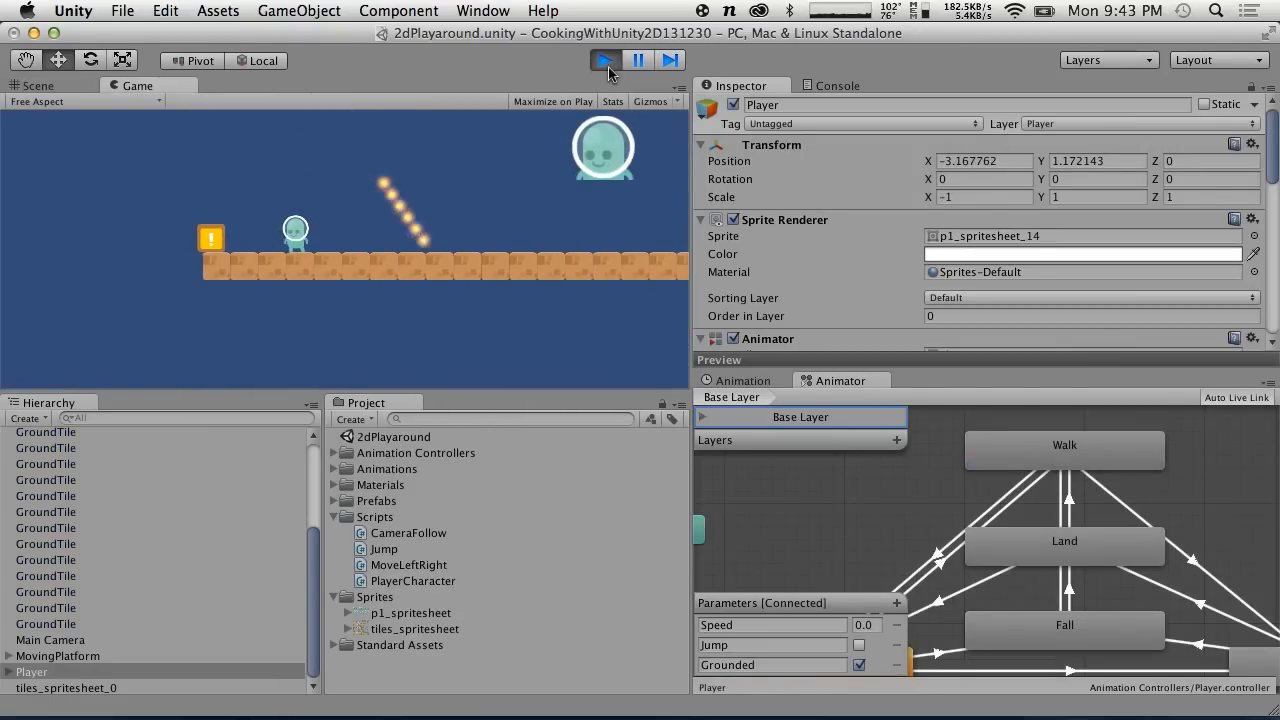
key("Right")
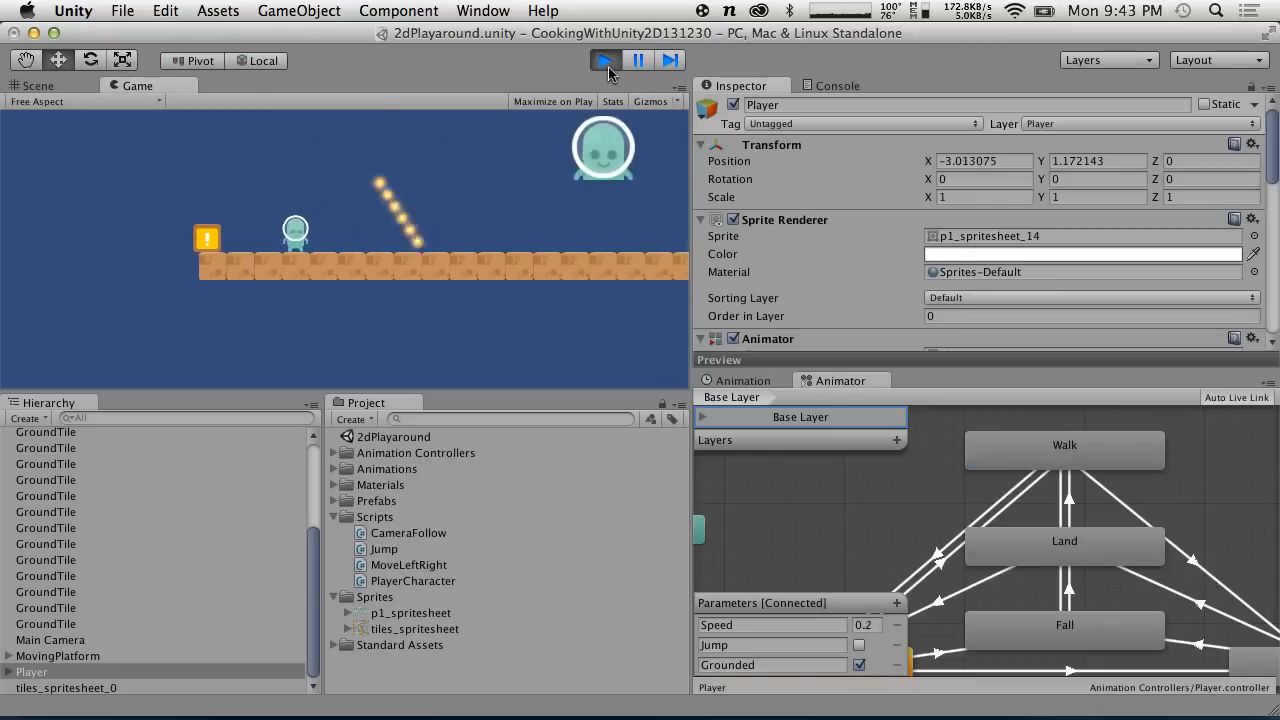
key("Left")
key("Right")
key("Left")
key("Right")
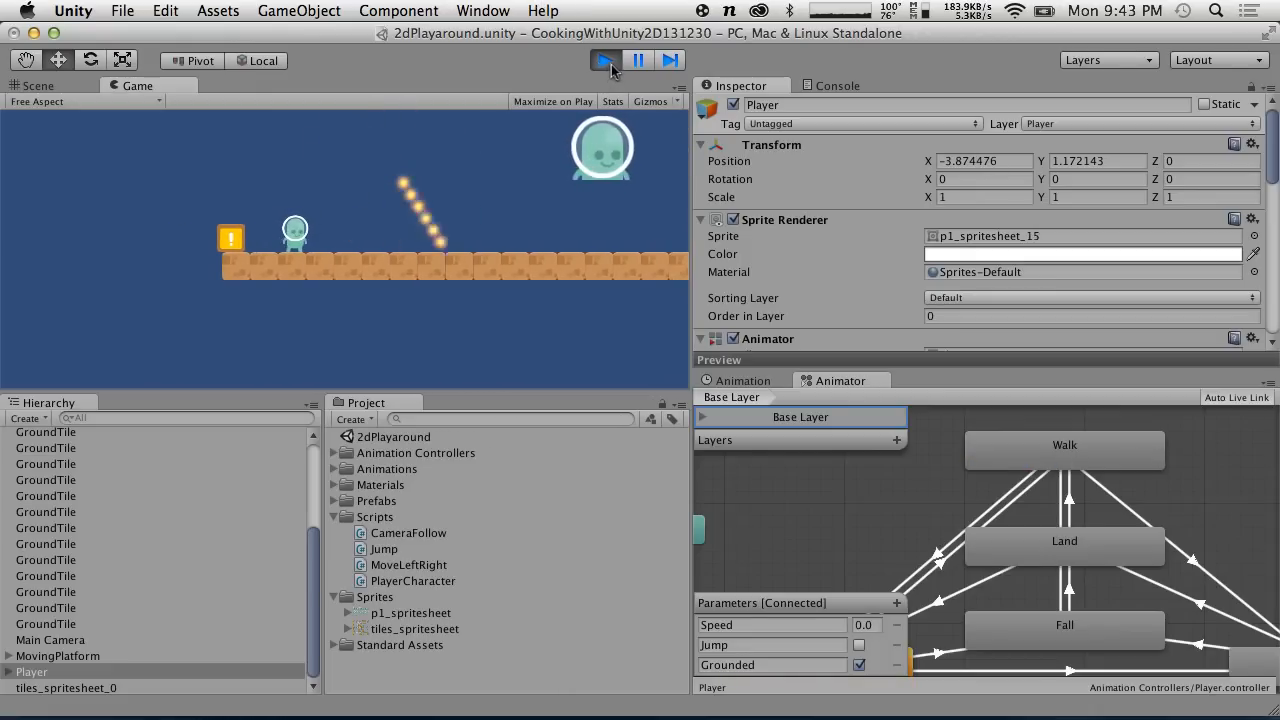
key("Right")
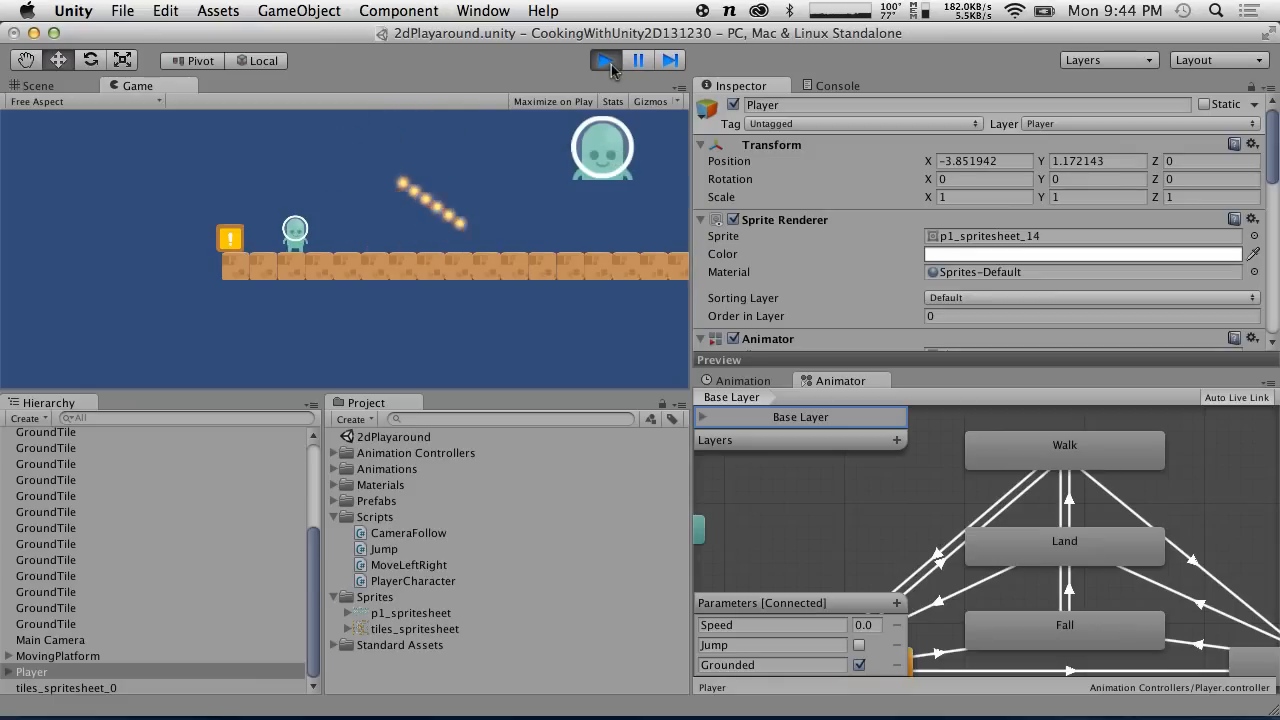
key("Left")
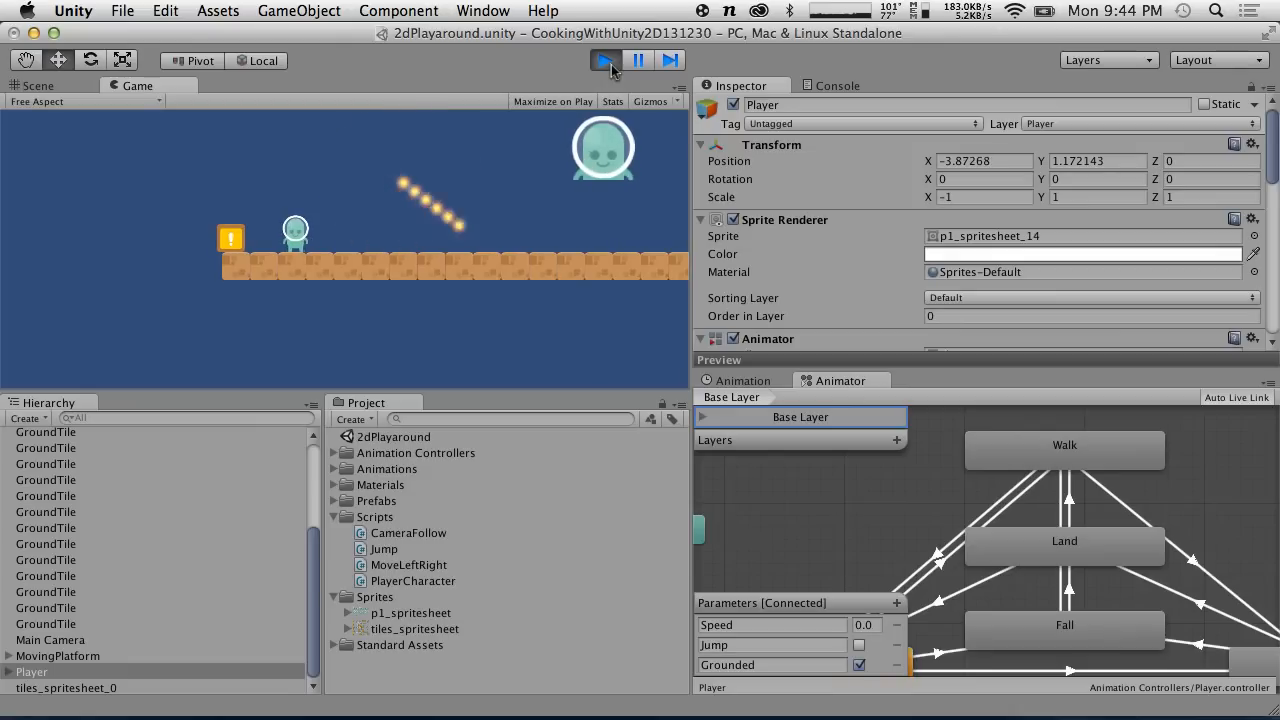
key("Right")
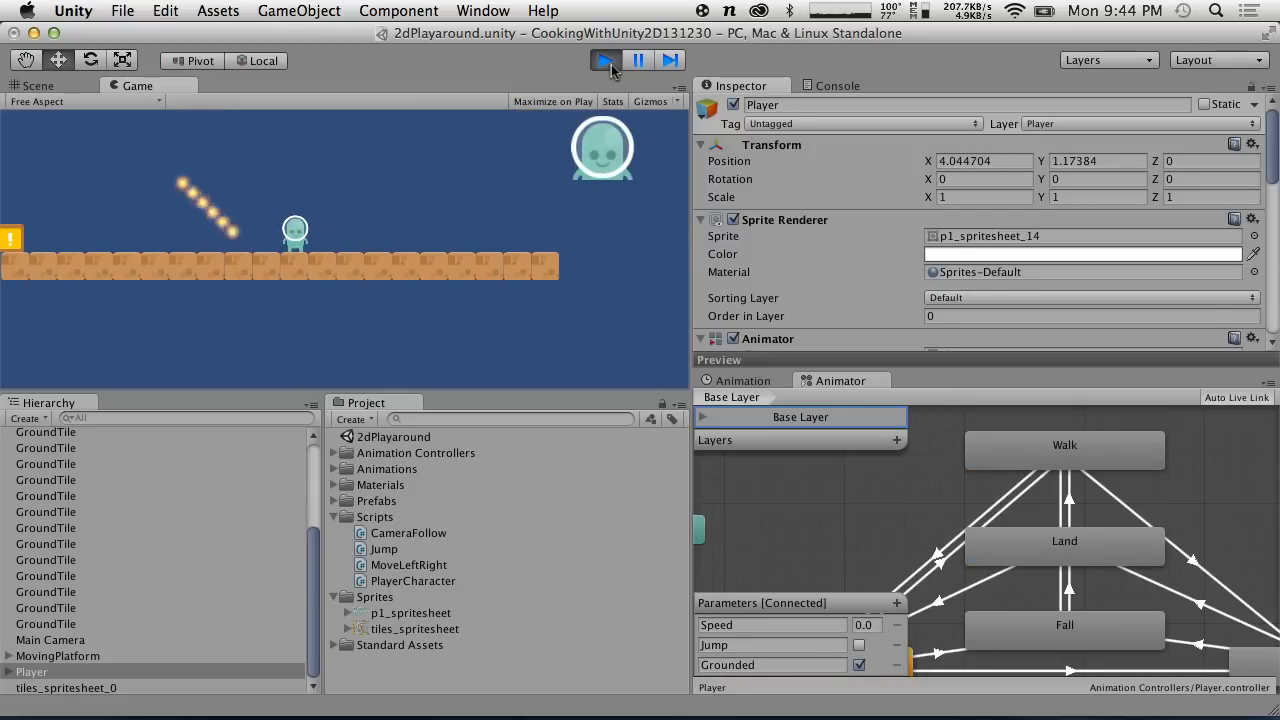
left_click(607, 61)
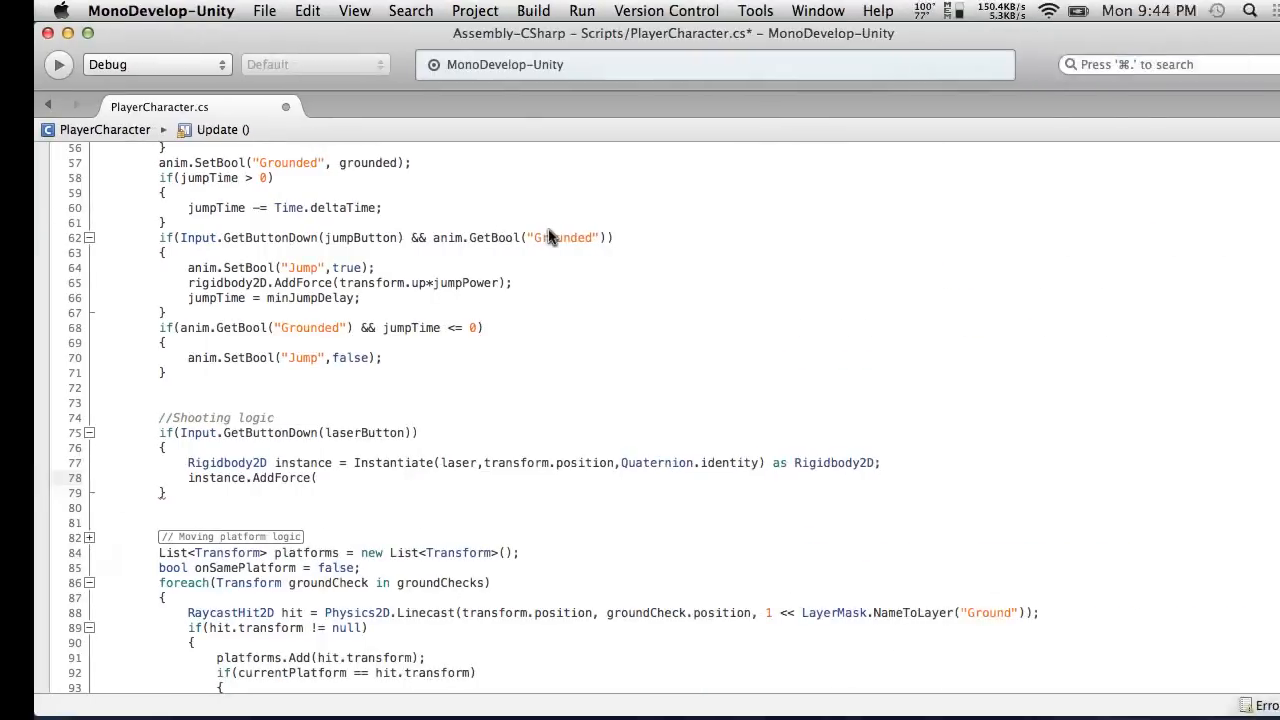
In MonoDevelop, try to close the AddForce call with empty parentheses and a semicolon.
scroll(885, 500, "down", 5)
key("BackSpace")
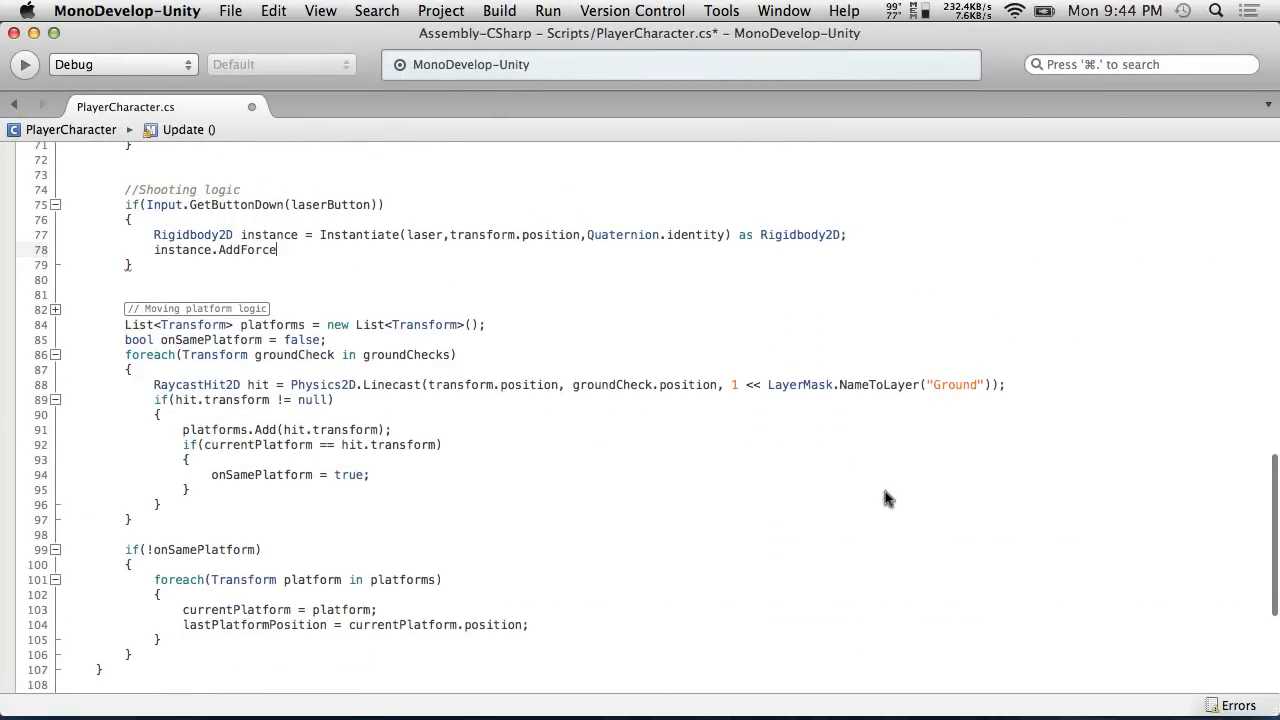
type("();")
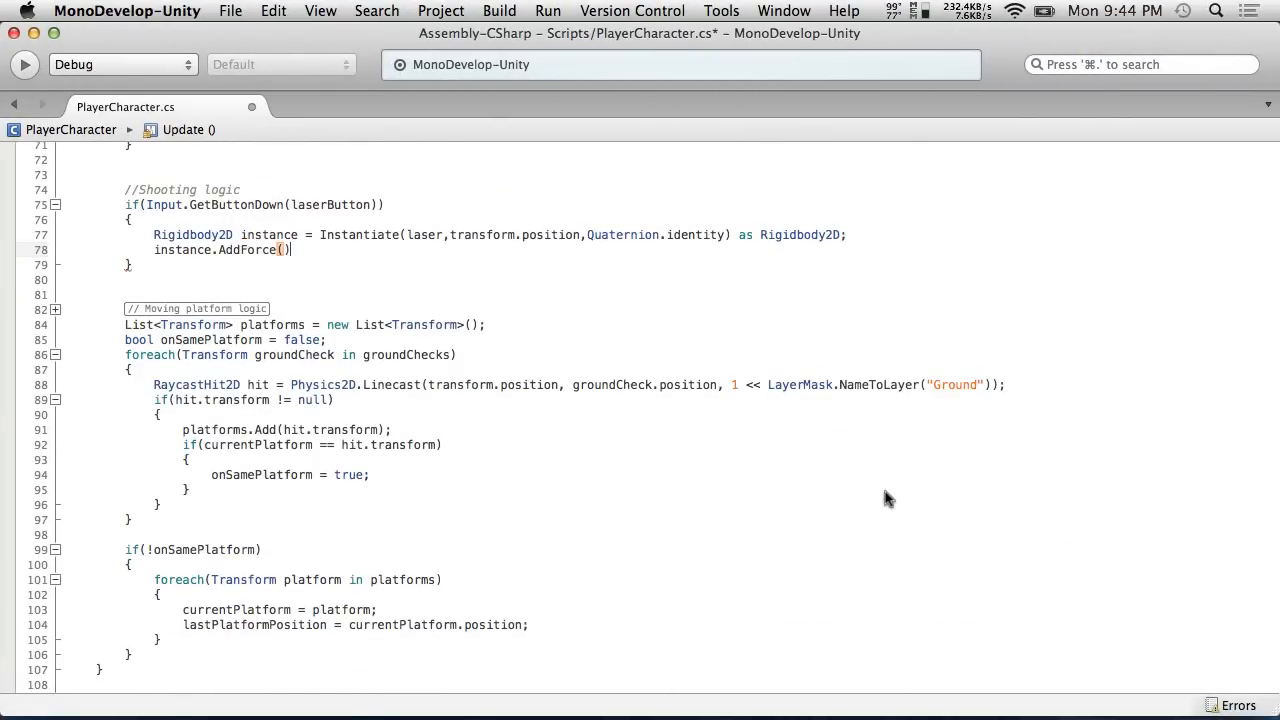
key("Left")
key("Left")
key("Right")
key("Right")
key("BackSpace")
type("();")
key("Left")
key("Left")
key("Right")
key("Right")
key("Left")
type("(")
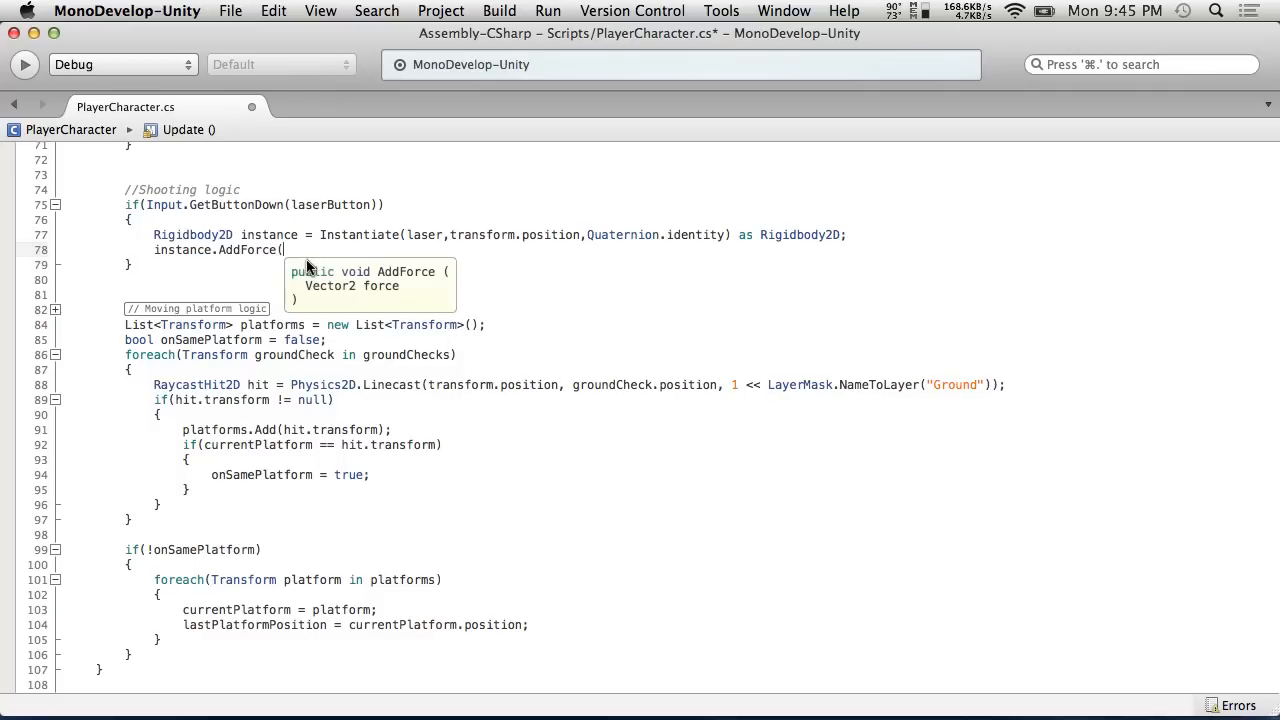
type(");")
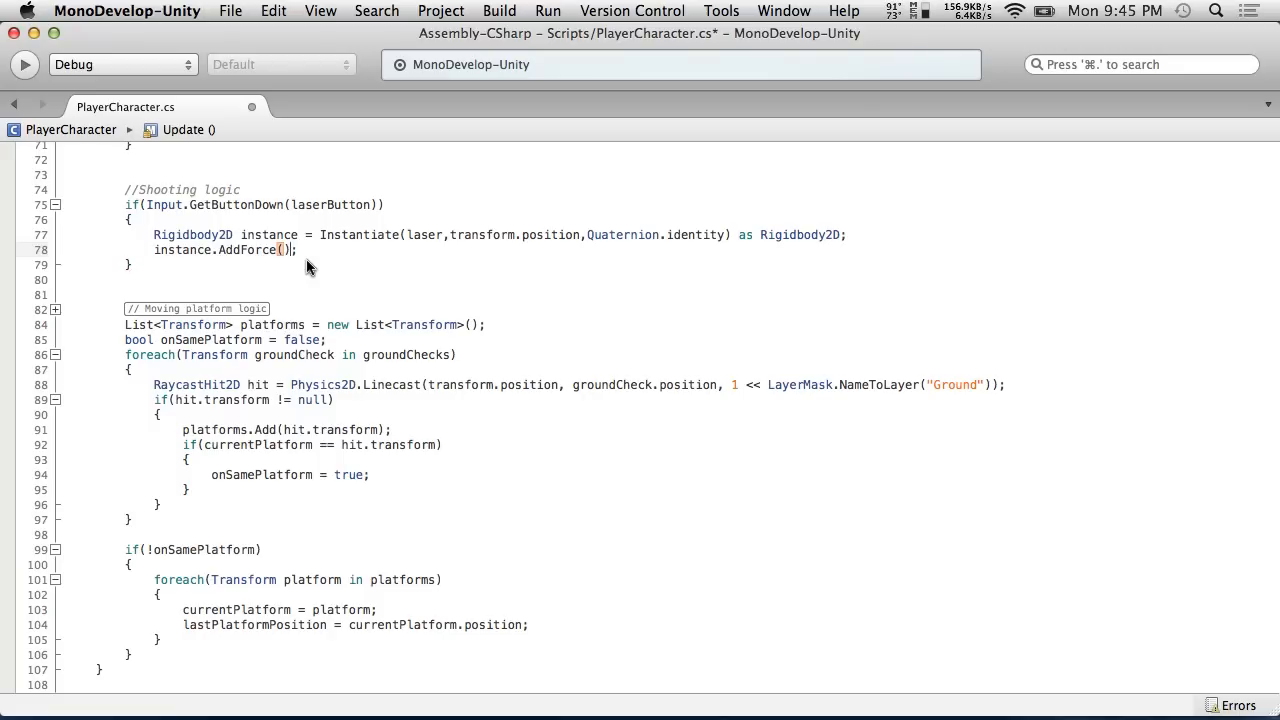
key("BackSpace")
type("(")
key("Down")
key("Up")
Copy the laserSpeed variable name from its declaration into the open AddForce call as its argument.
scroll(307, 263, "up", 20)
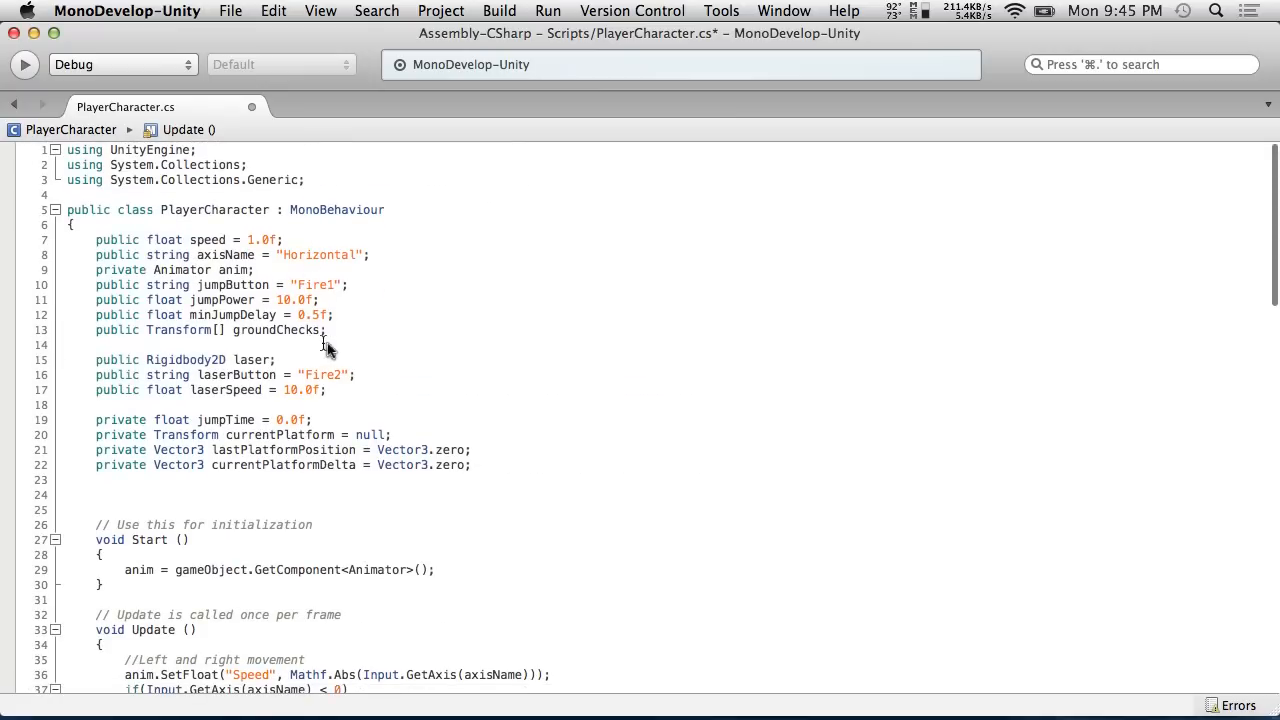
double_click(237, 389)
key("super+c")
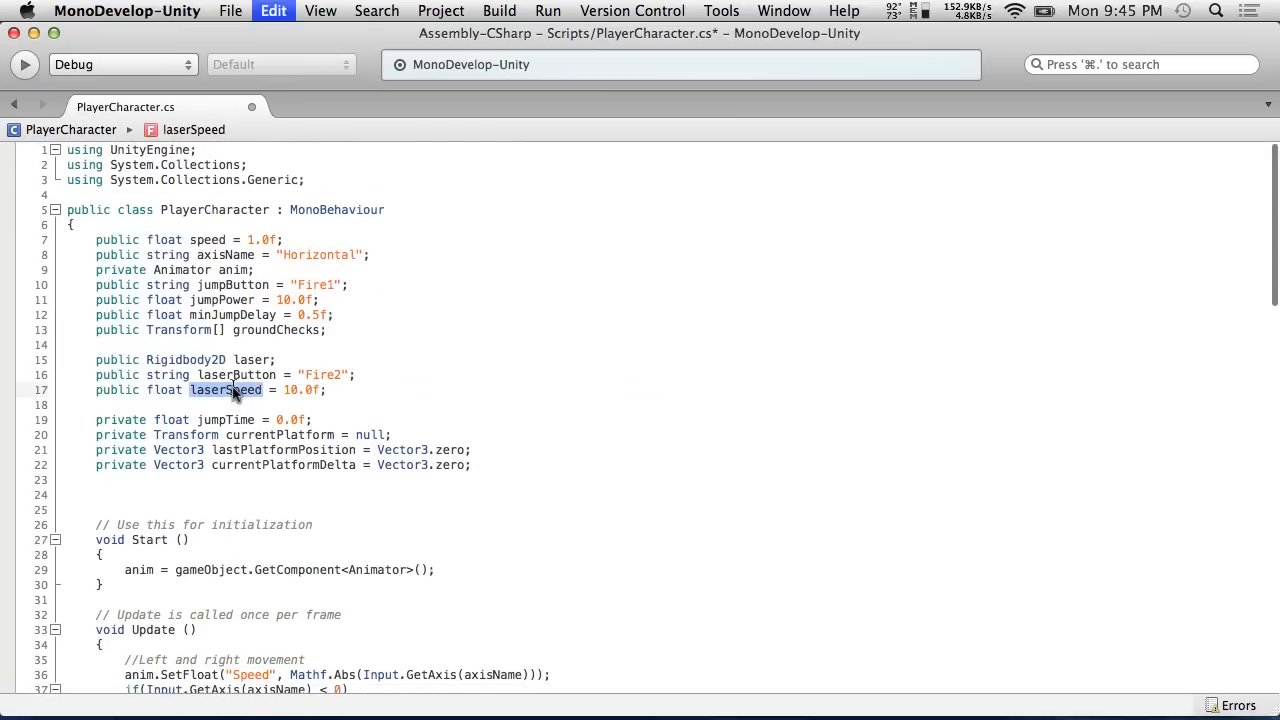
scroll(232, 392, "down", 12)
scroll(232, 392, "down", 15)
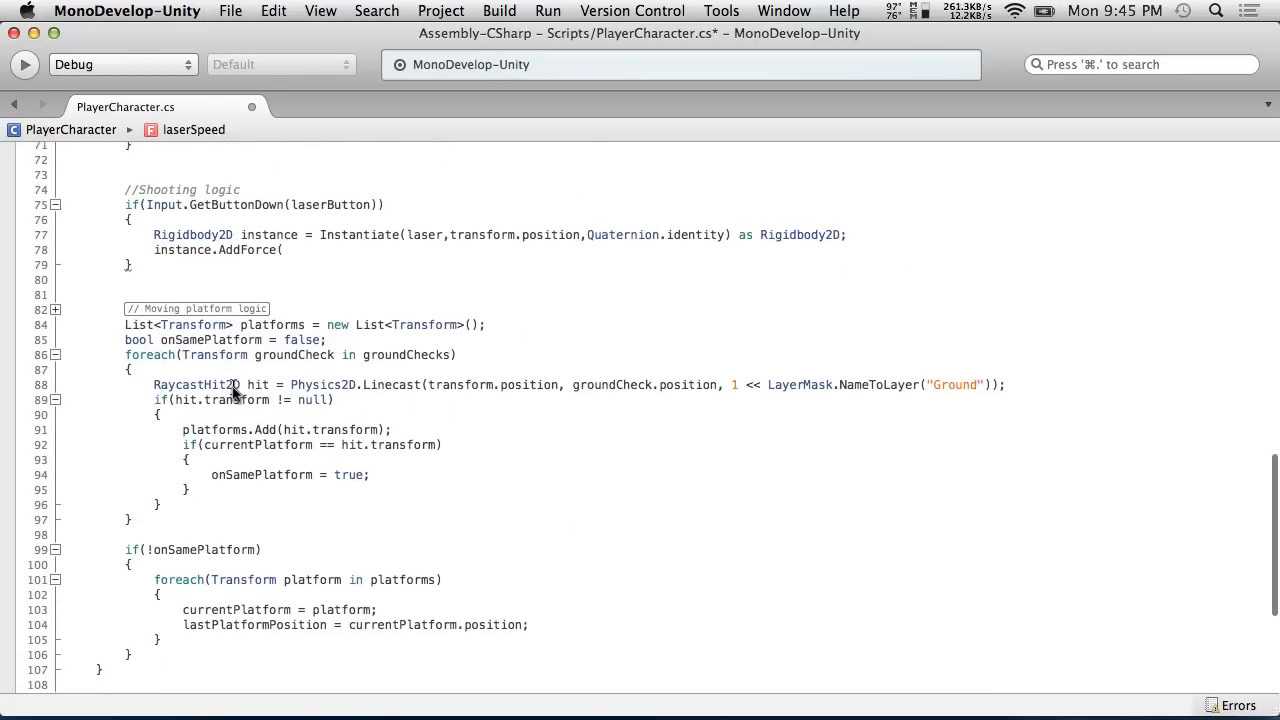
scroll(232, 392, "up", 5)
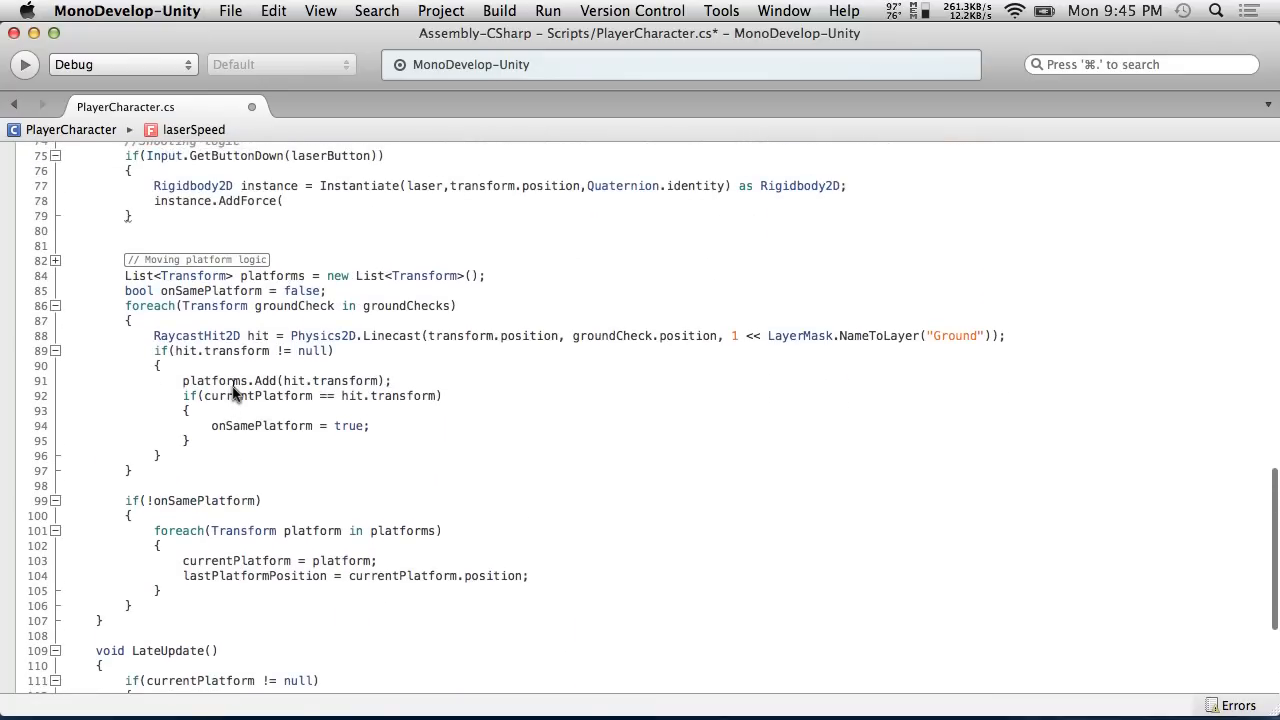
scroll(232, 392, "up", 5)
left_click(383, 401)
key("super+v")
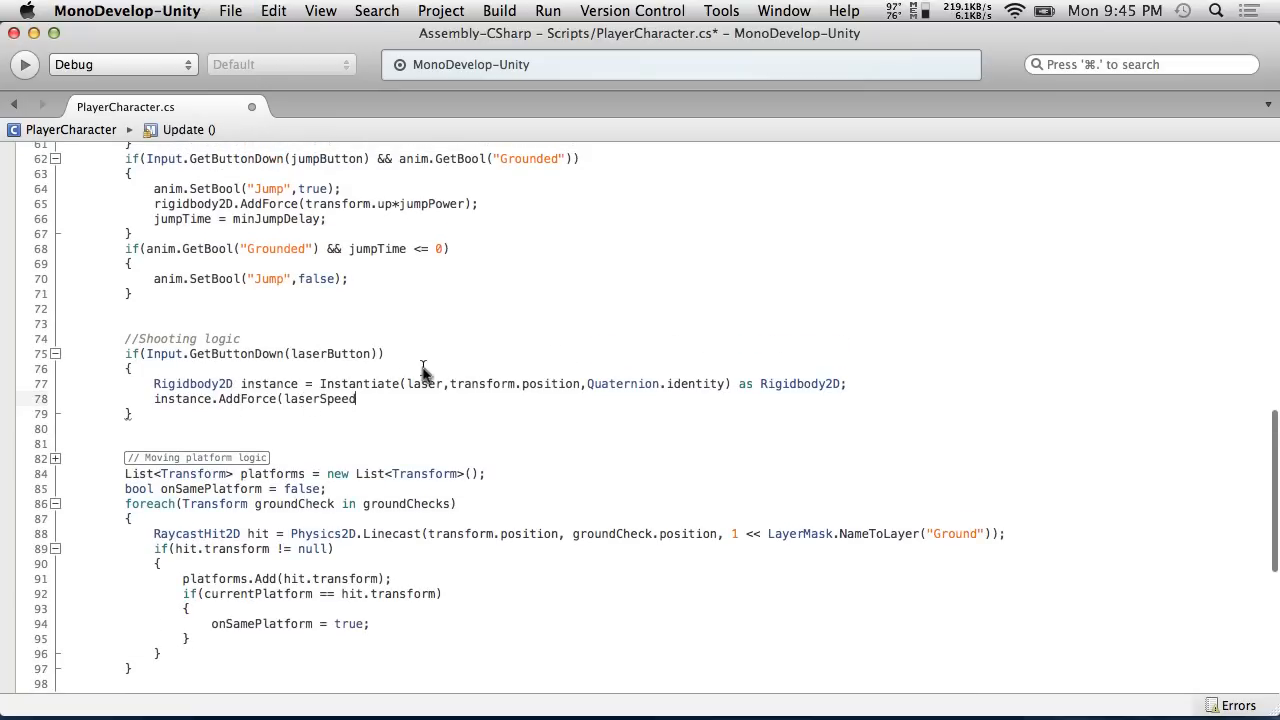
Declare Vector3 direction; between the Instantiate statement and the AddForce call, leaving a blank line above it.
left_click(856, 388)
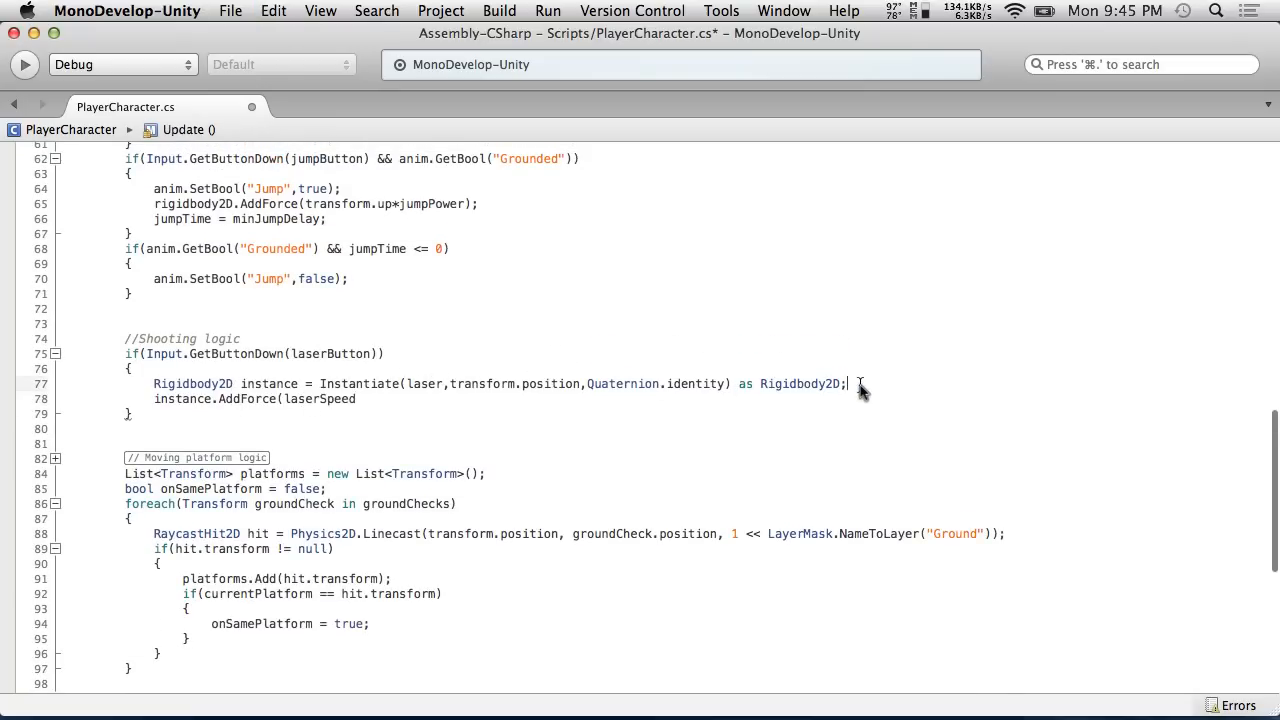
key("Return")
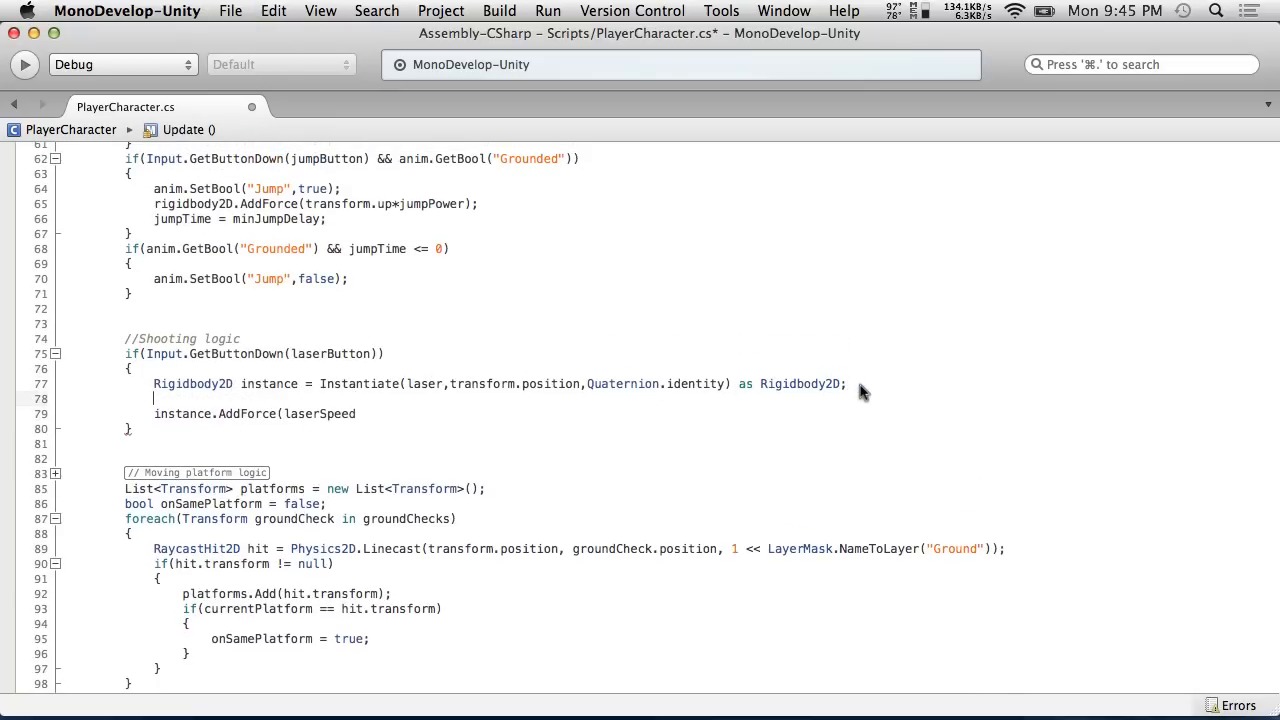
key("Return")
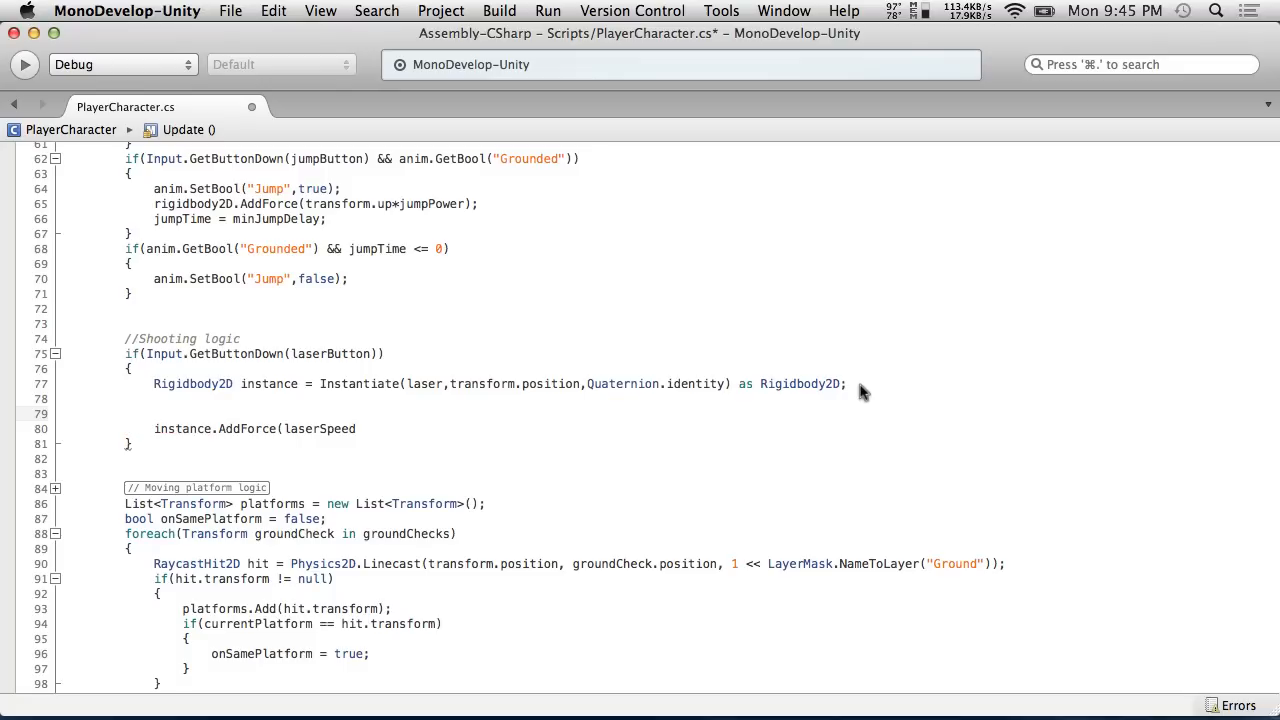
type("Vect")
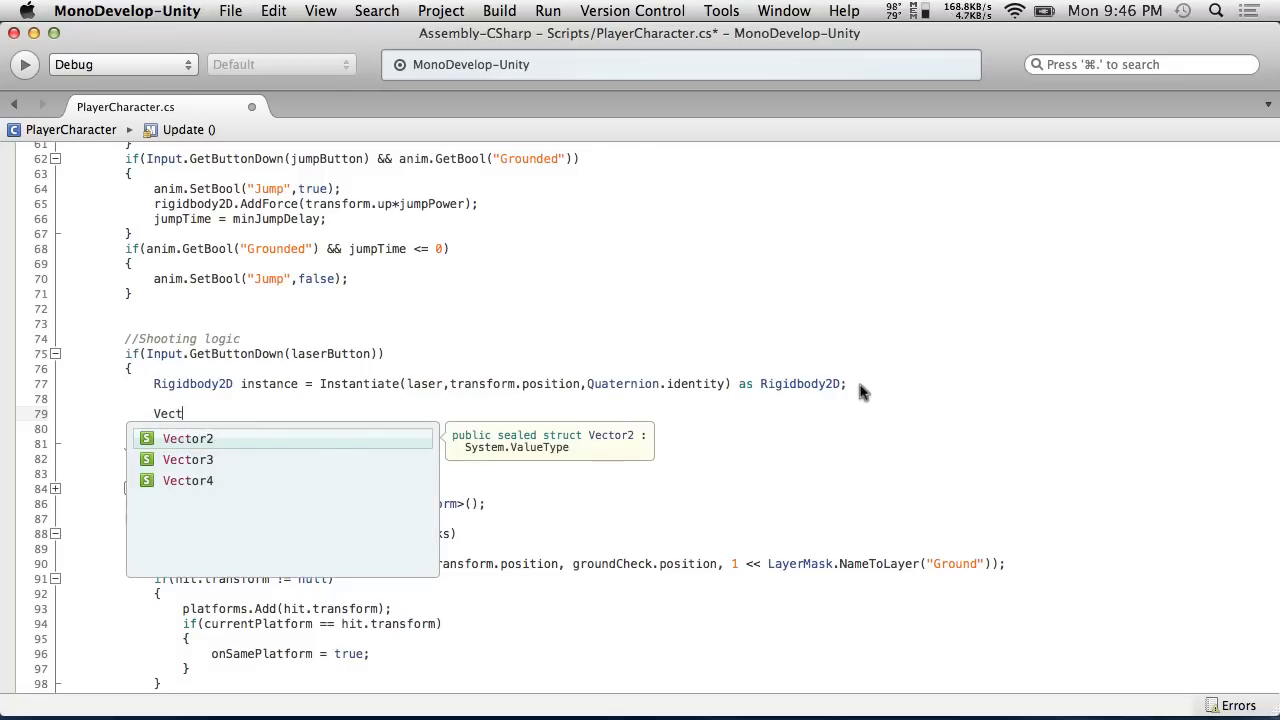
type("or3 direction;")
Add the condition if(transform.localScale >= 0) below the direction declaration, separated by a blank line.
key("Return")
key("Return")
type("if(")
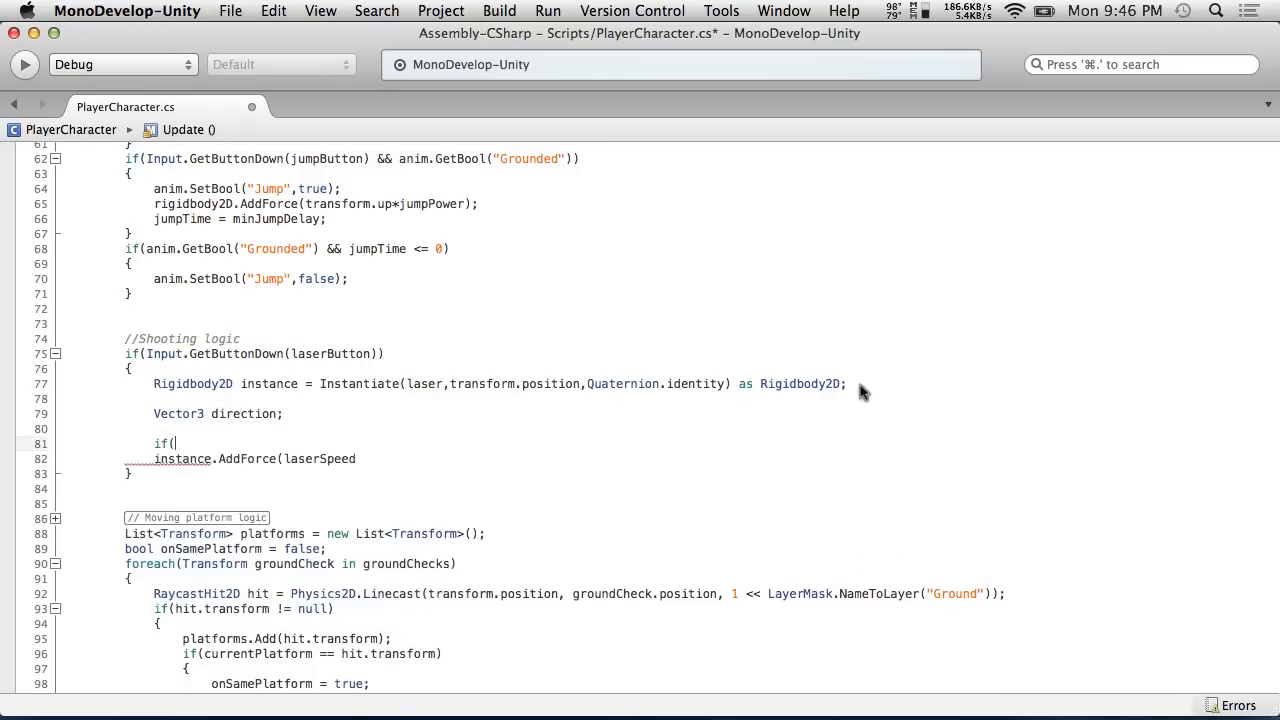
type("trans")
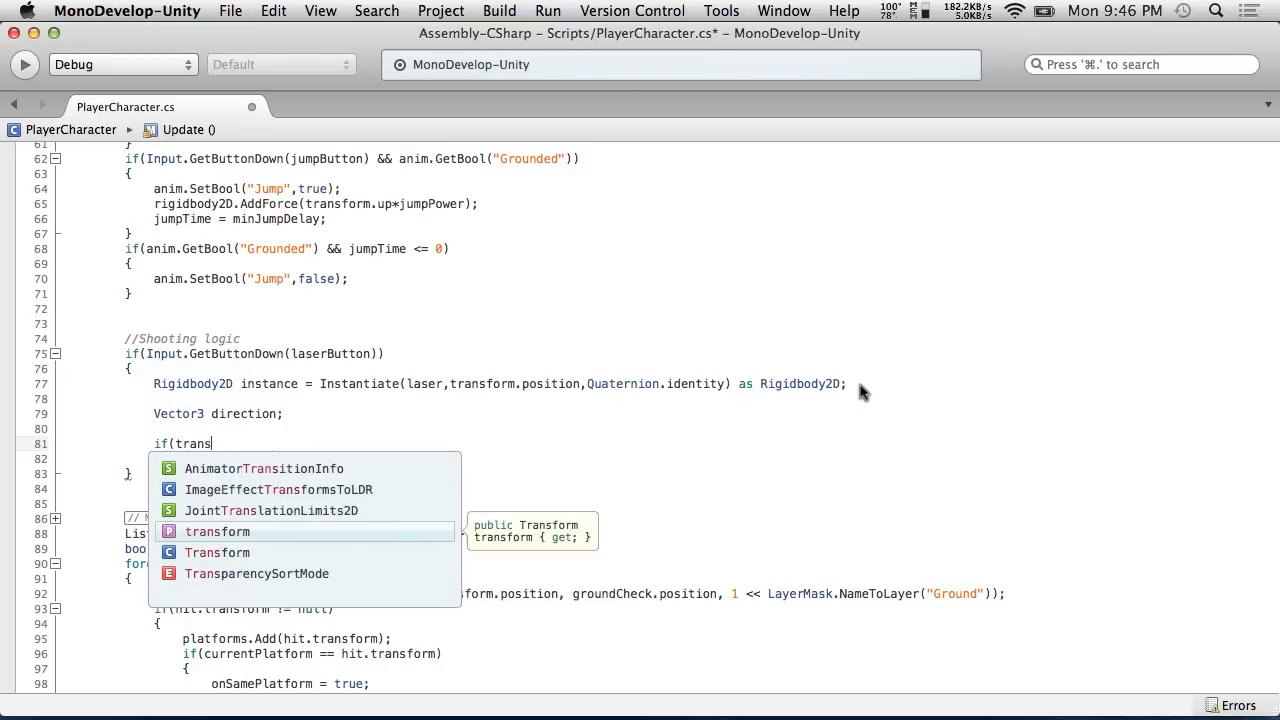
type("form.sca")
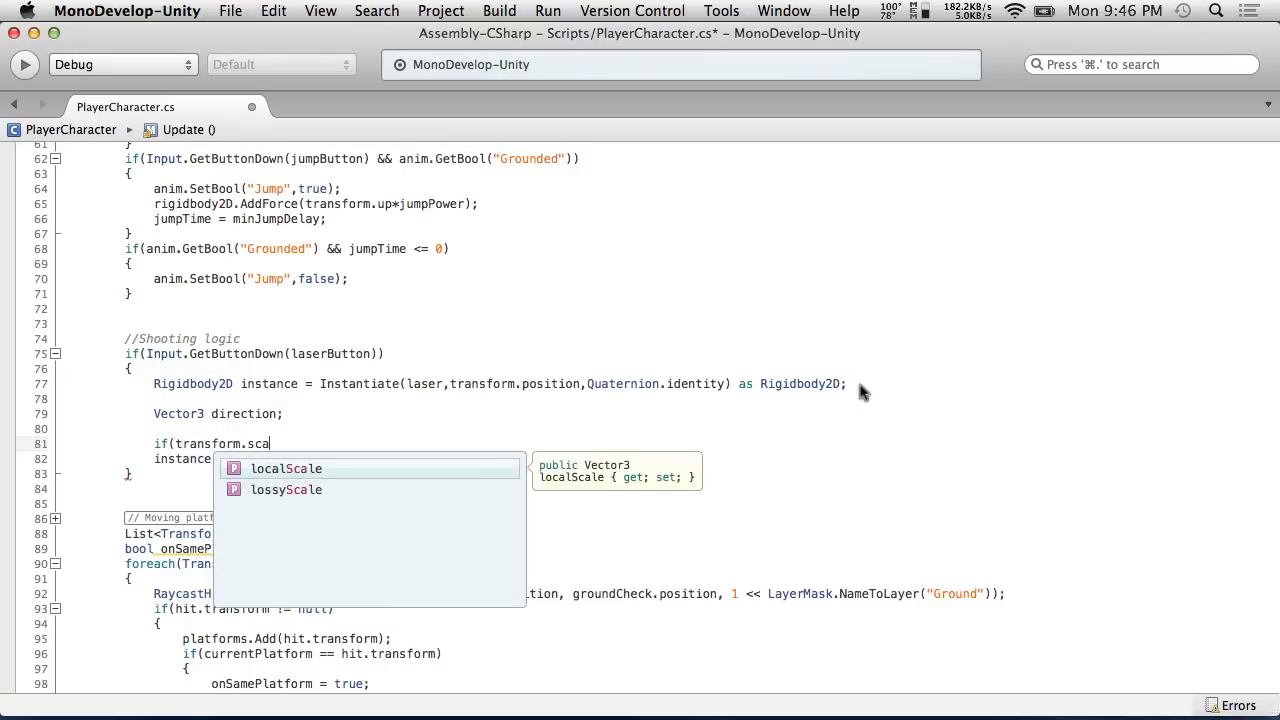
key("Return")
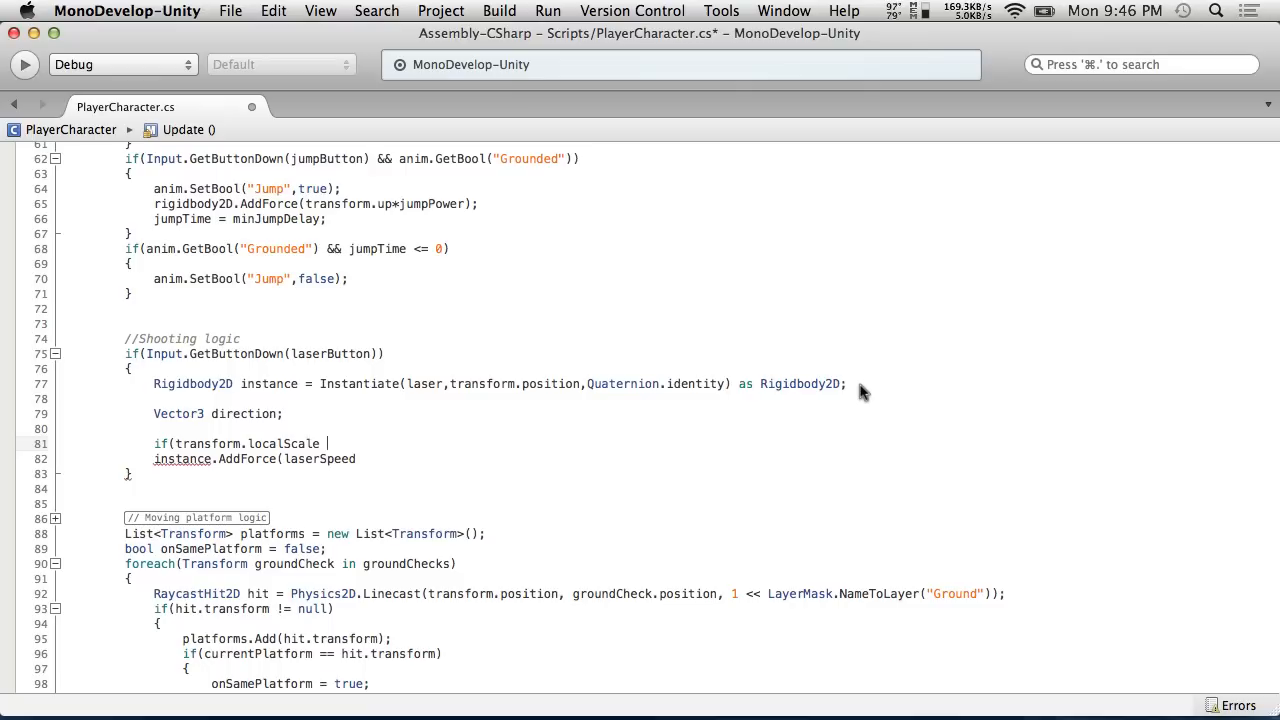
type(">")
key("BackSpace")
type("-")
Give the localScale condition a pair of braces that encloses the AddForce line, and indent that line one level.
key("Return")
type("{")
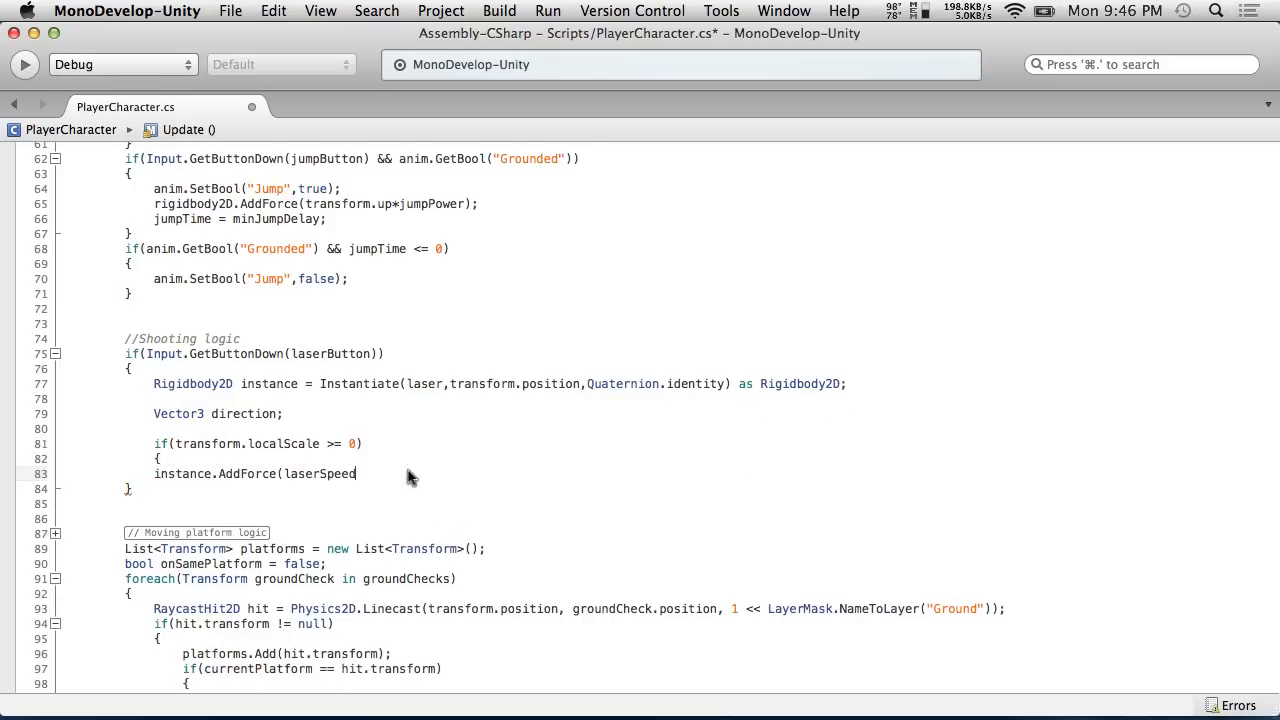
key("Return")
type("}")
left_click(308, 488)
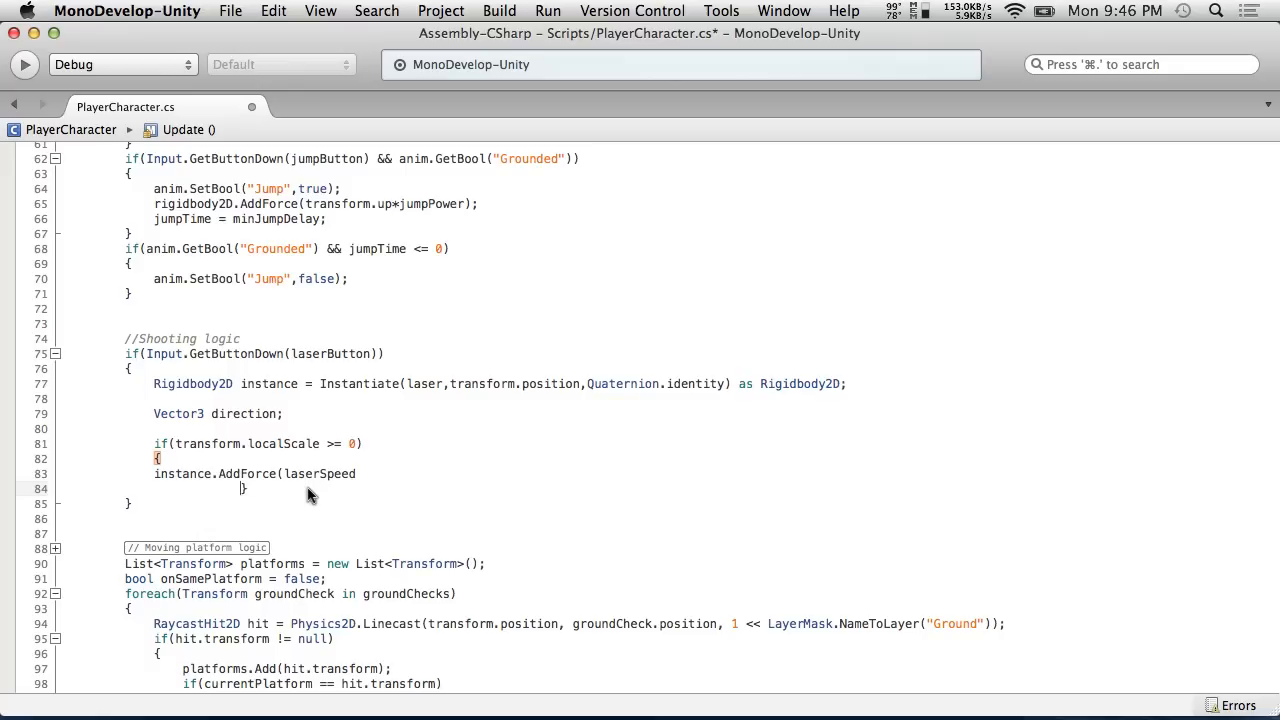
key("BackSpace")
key("BackSpace")
key("BackSpace")
left_click(154, 473)
key("Tab")
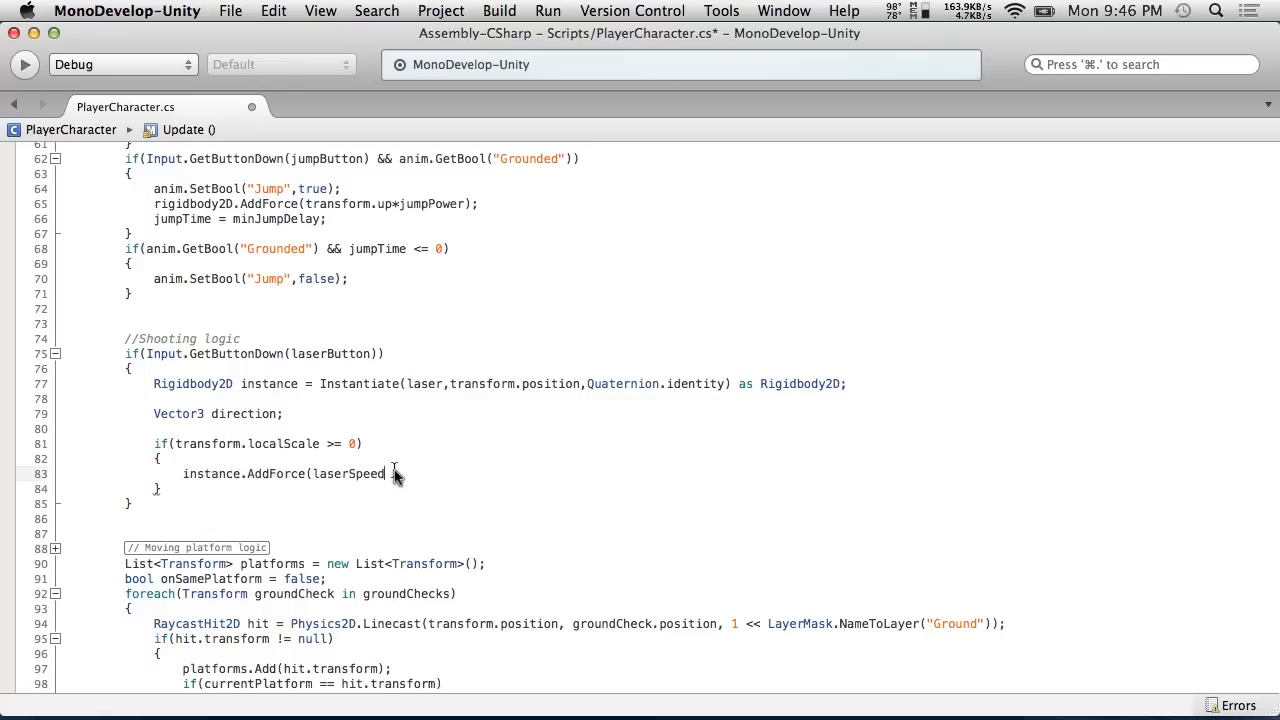
Add the statement direction = Vector2.right; as the first line inside the localScale if block.
left_click(238, 458)
key("Return")
type("direction = ")
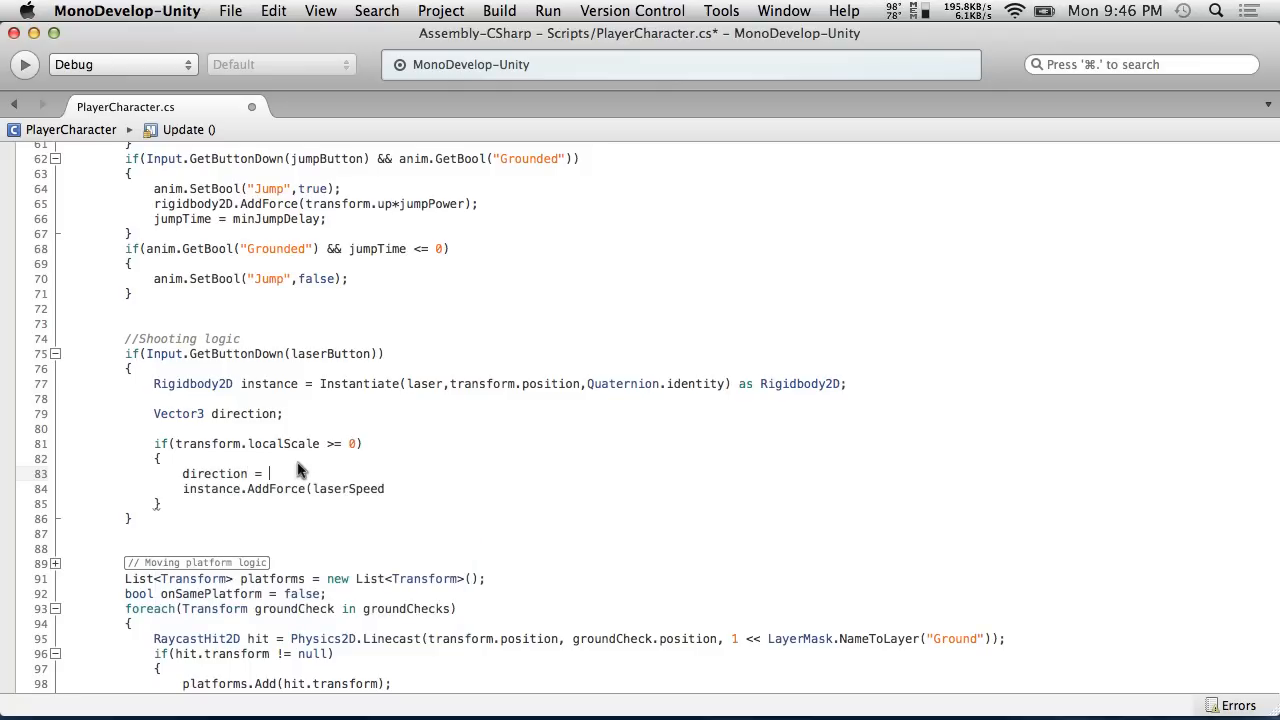
type("Vec")
key("Down")
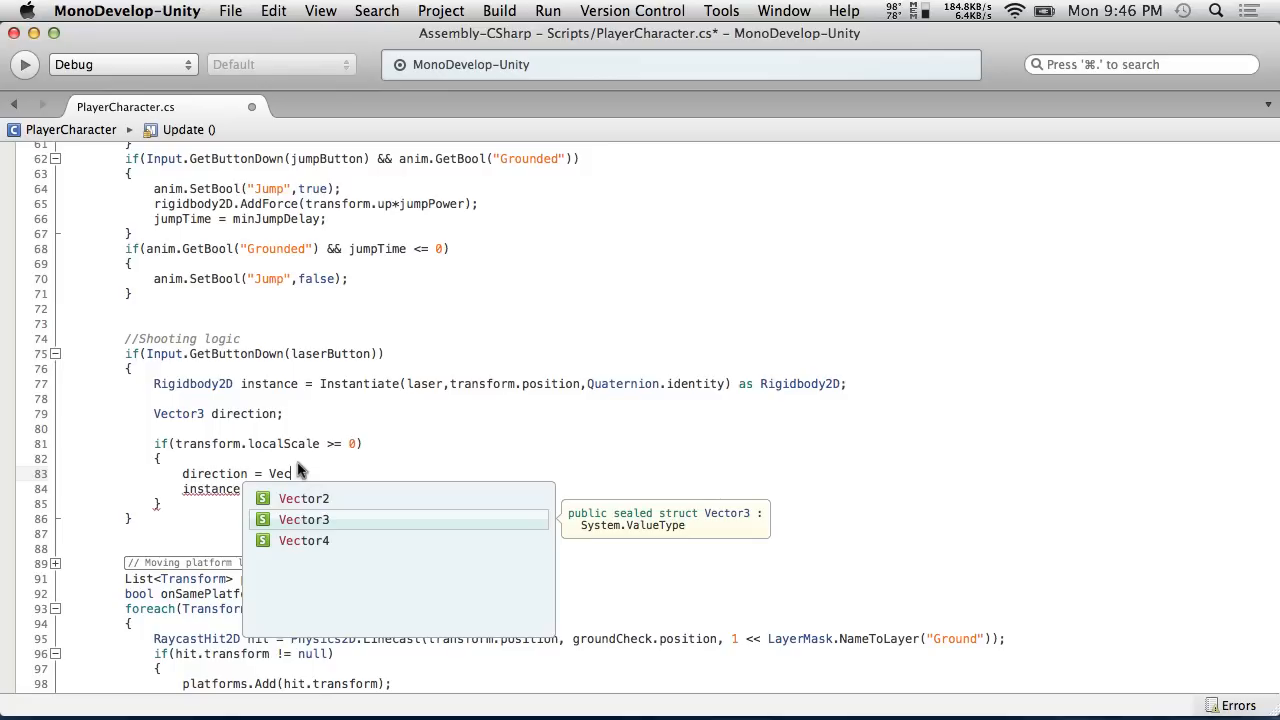
key("Up")
type("tor2.")
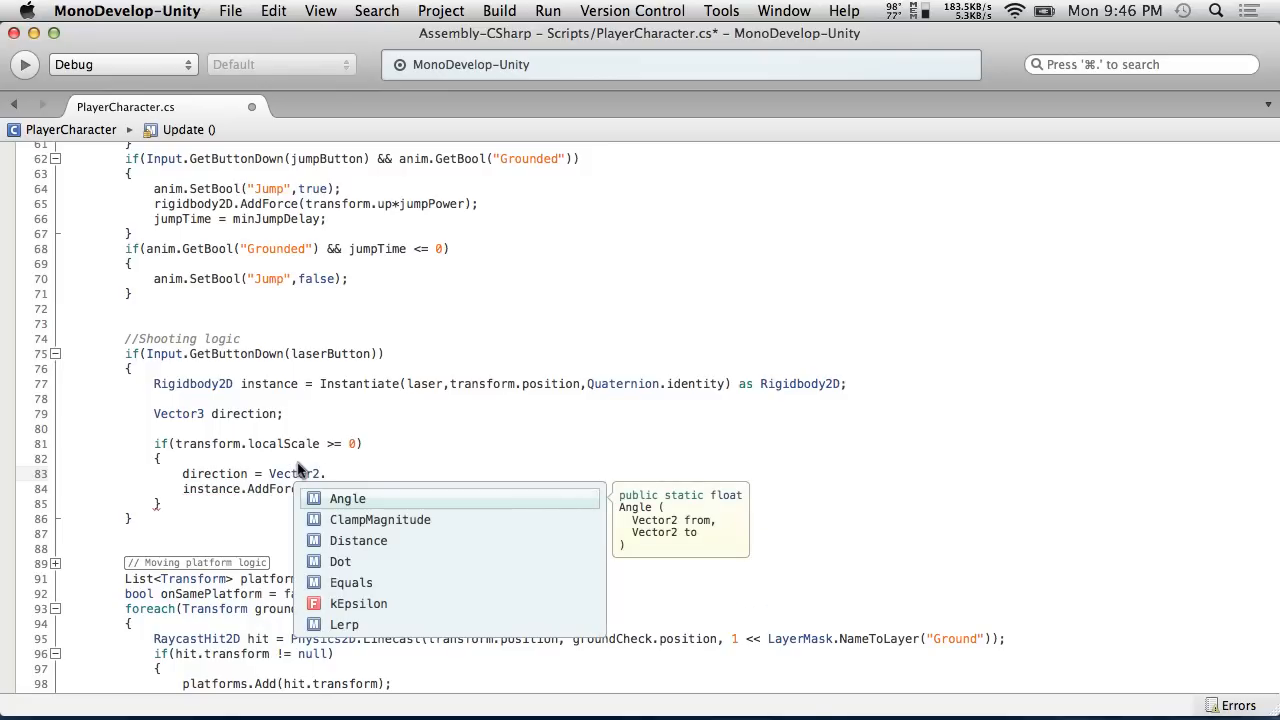
type("right;")
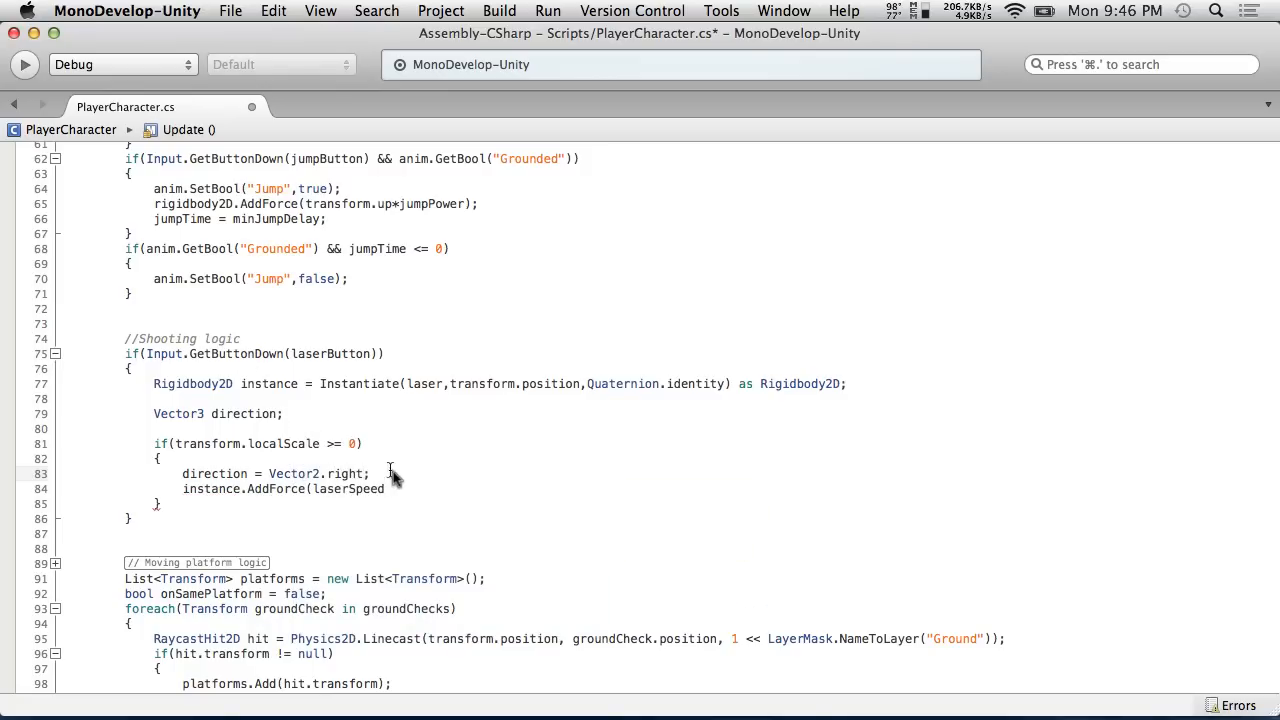
Move the unfinished instance.AddForce(laserSpeed line out of the if block to just below its closing brace, leaving no blank line behind.
left_click_drag(404, 489, 188, 497)
key("super+c")
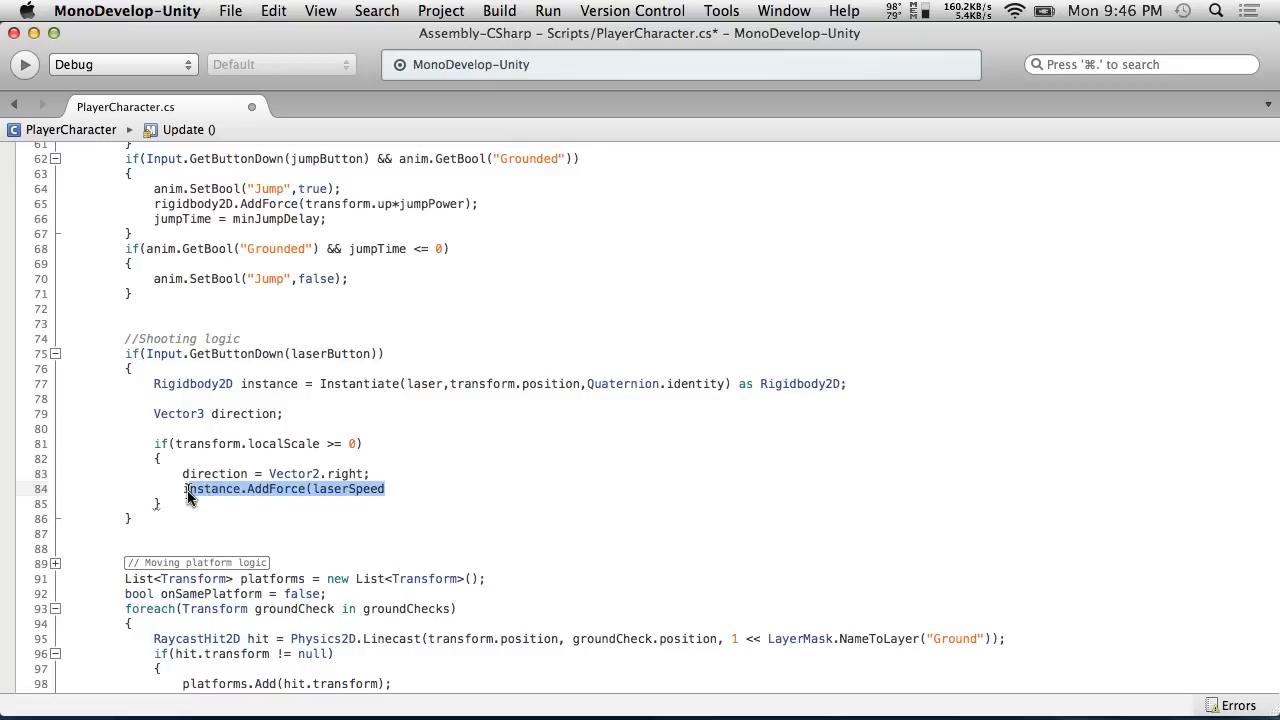
key("BackSpace")
key("BackSpace")
left_click(165, 503)
key("Return")
key("super+v")
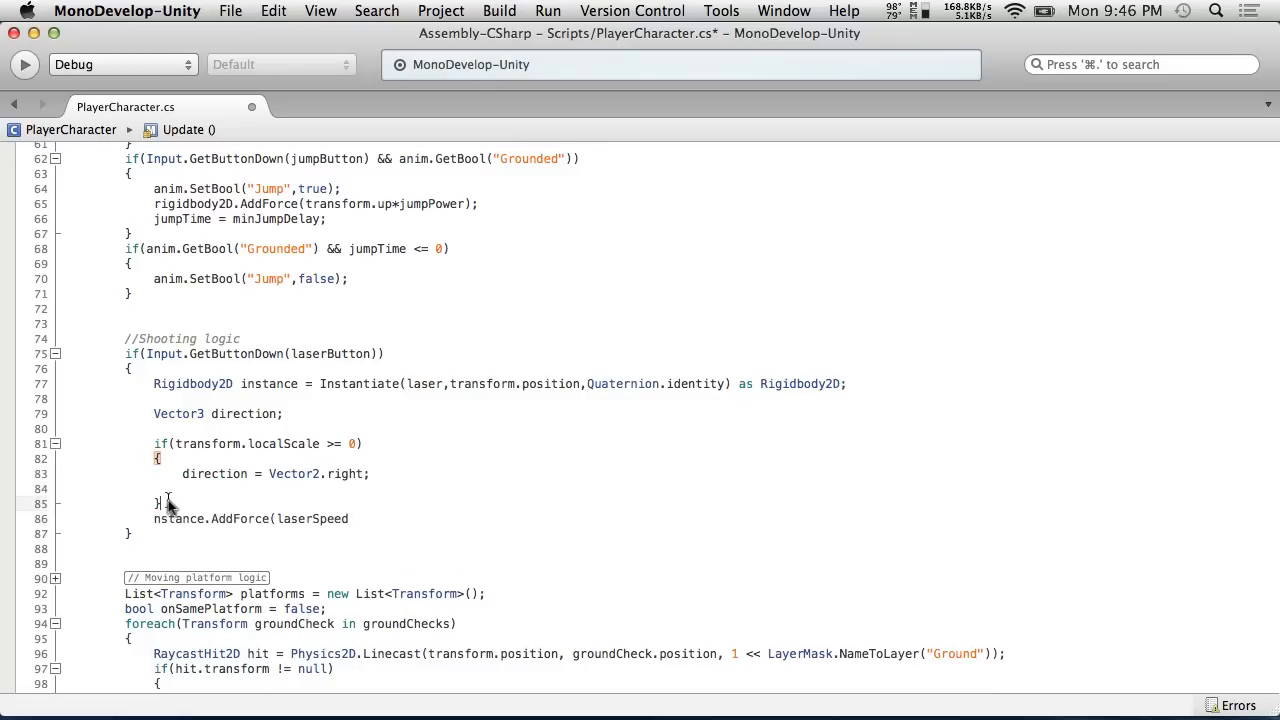
left_click(155, 519)
type("i")
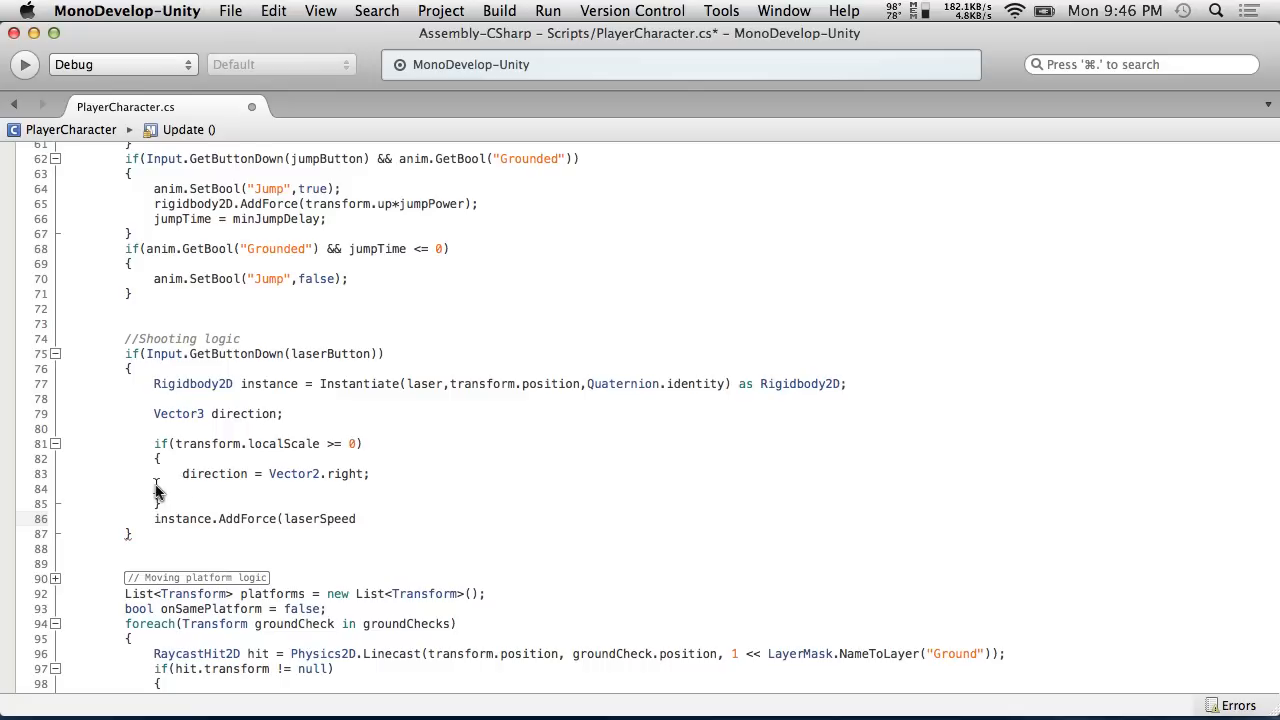
key("BackSpace")
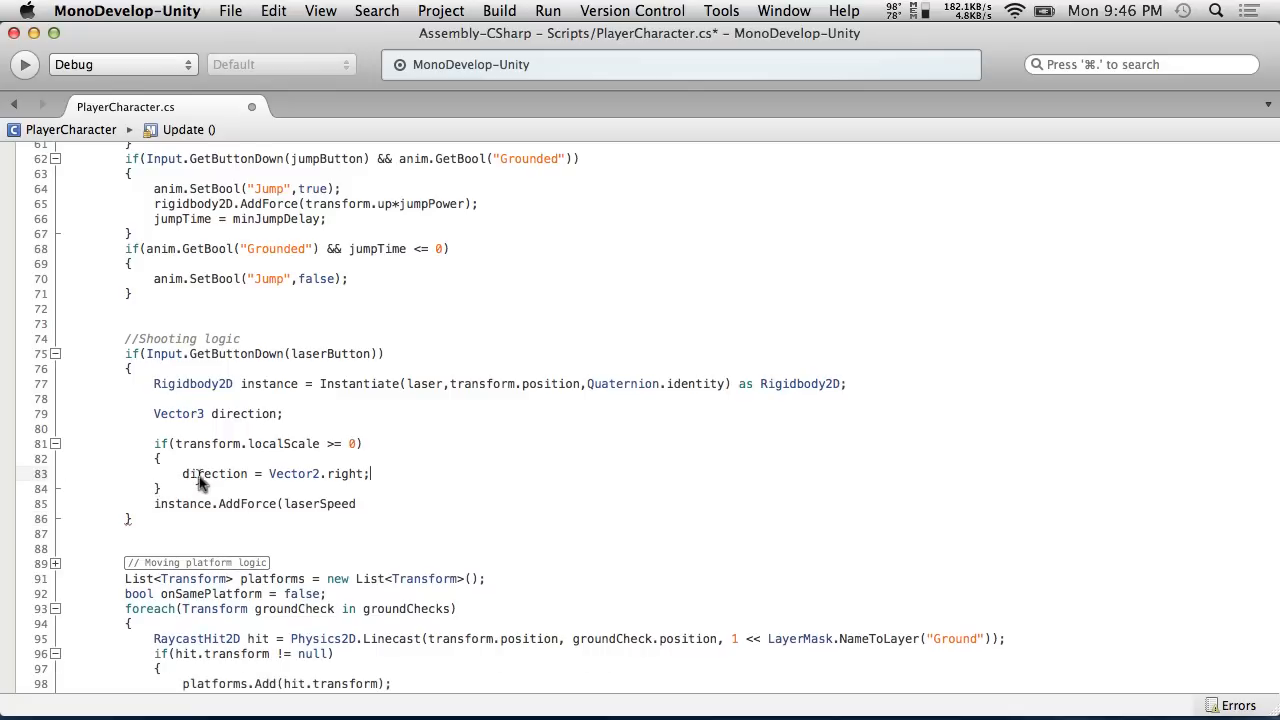
Insert an else line between the if block's closing brace and the AddForce line.
left_click(182, 485)
key("Return")
type("e")
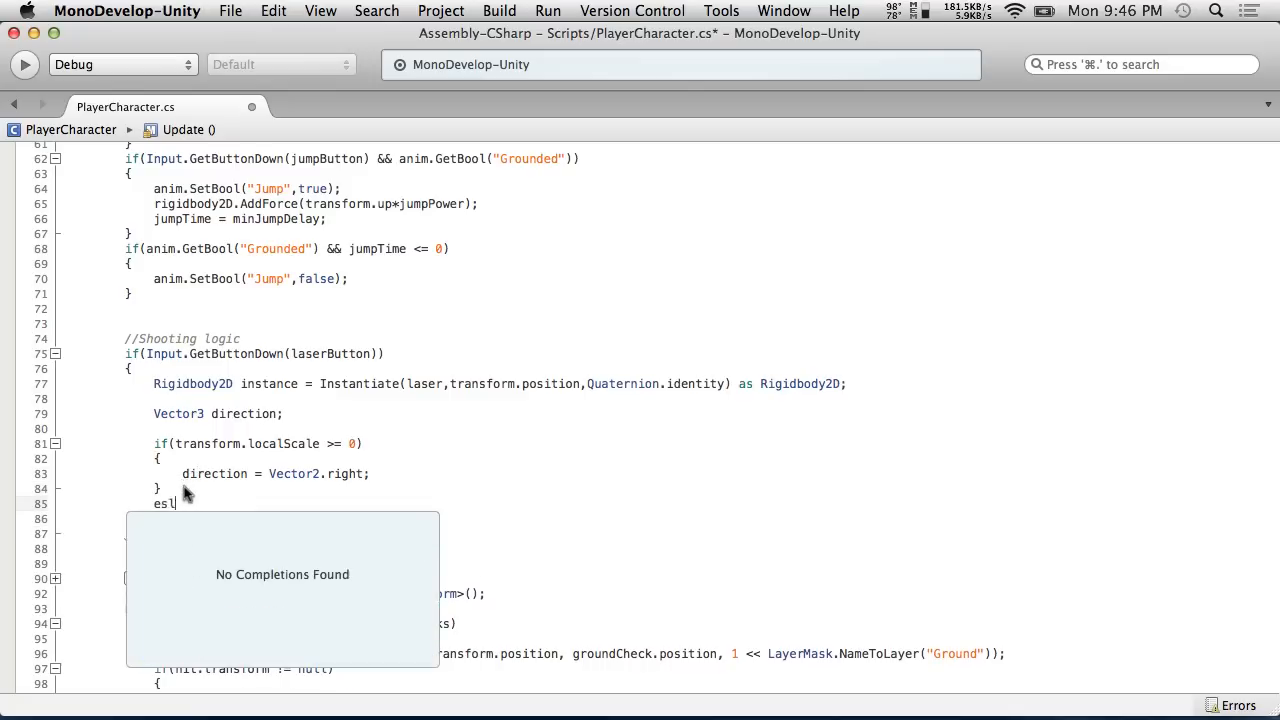
type("lse")
key("Escape")
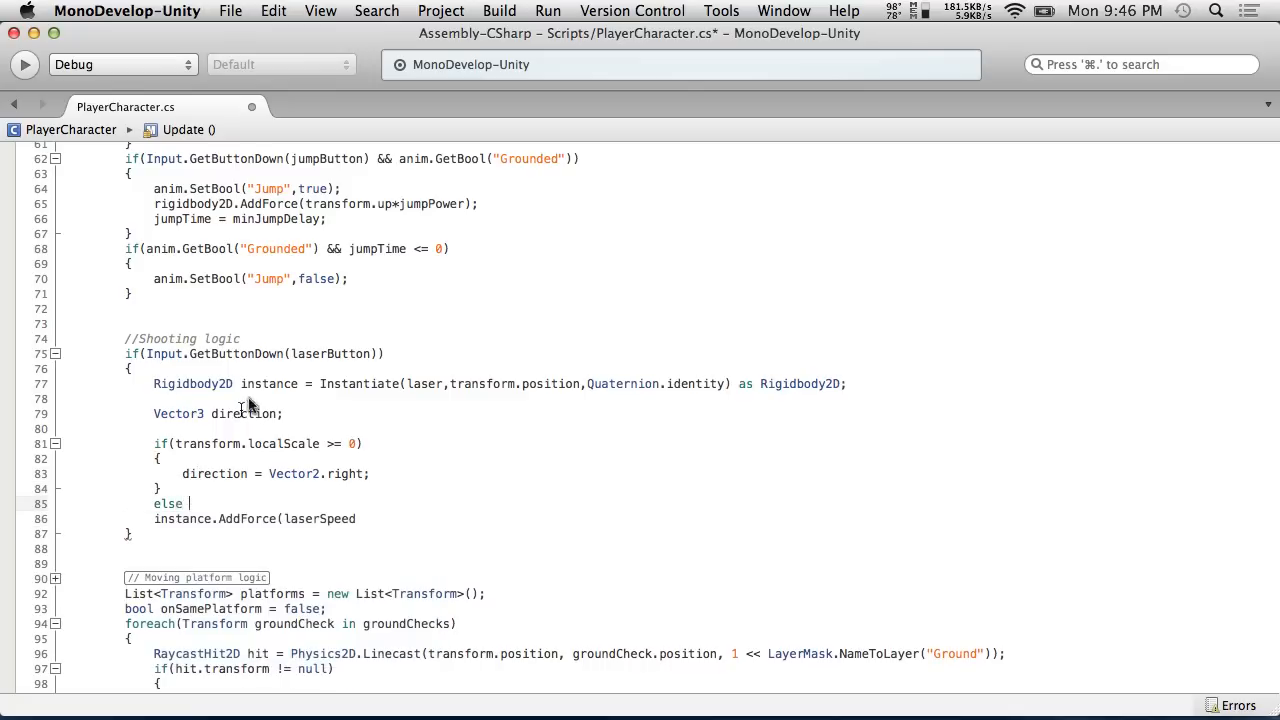
Change the if condition to compare transform.localScale.x with 0.
left_click(319, 444)
type(".")
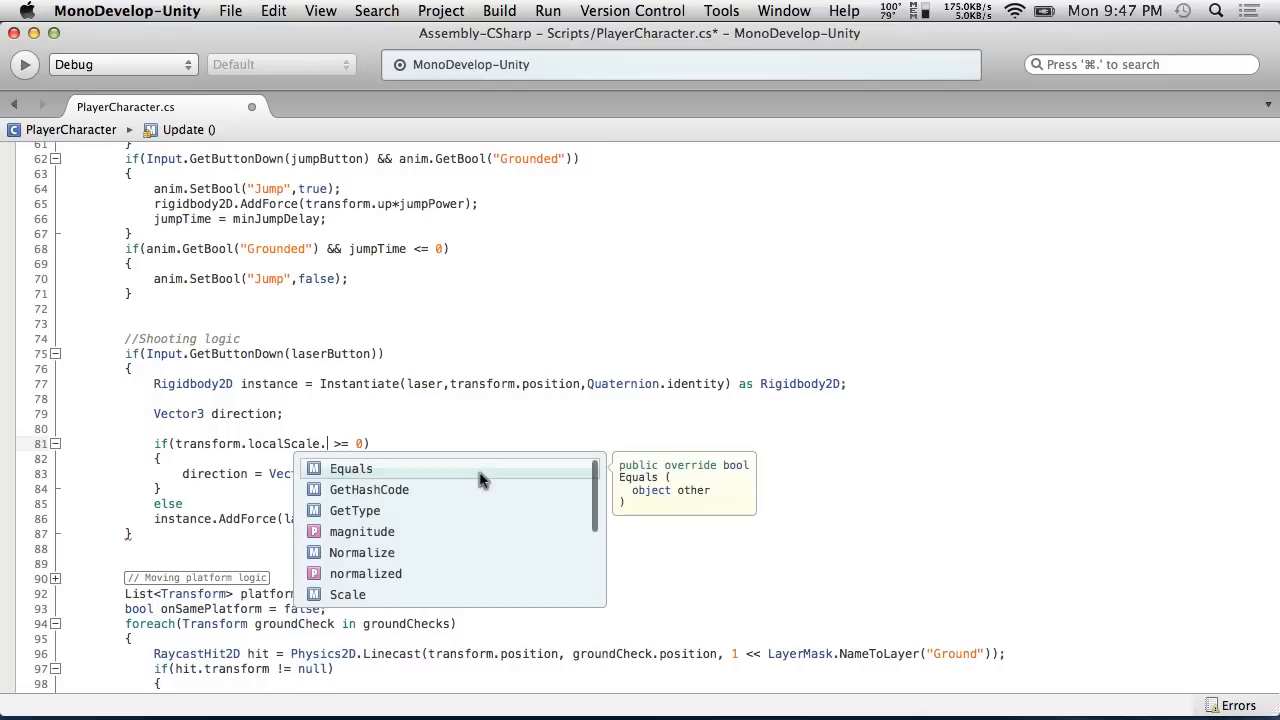
type("x")
key("Escape")
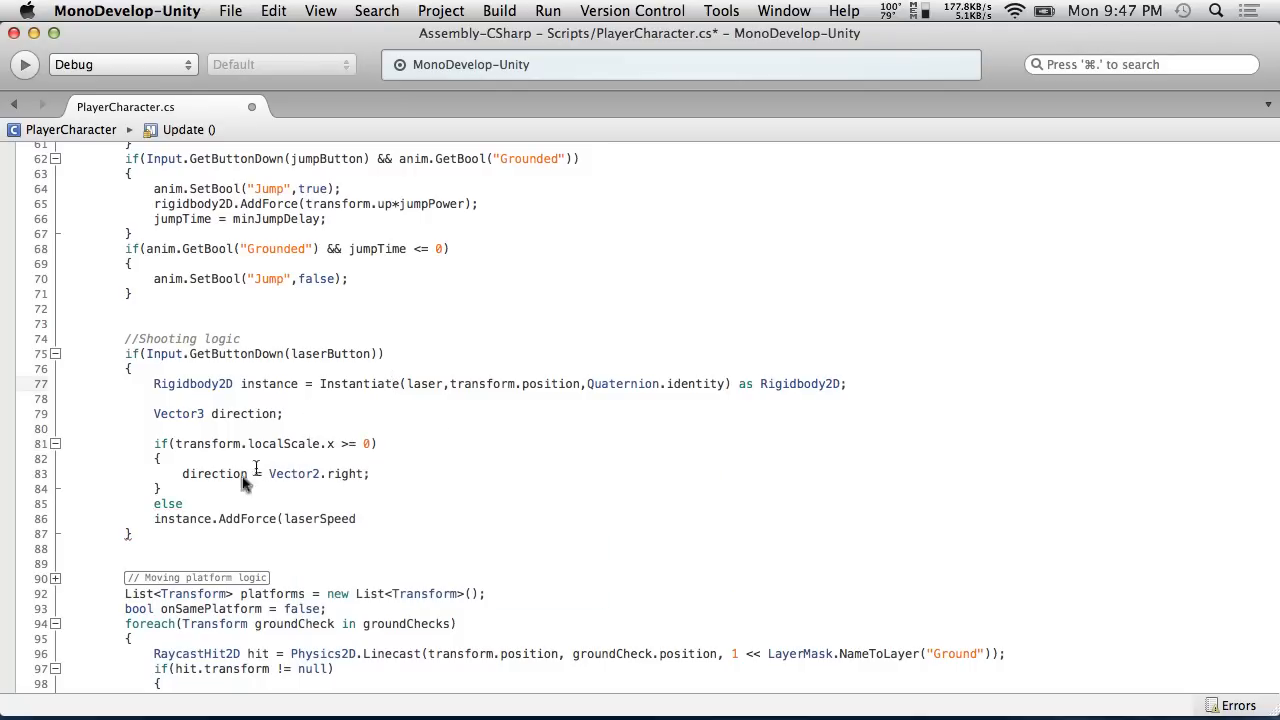
Add an empty pair of braces under the else, above the AddForce line.
left_click(206, 504)
key("Return")
key("BackSpace")
key("BackSpace")
key("BackSpace")
key("BackSpace")
key("BackSpace")
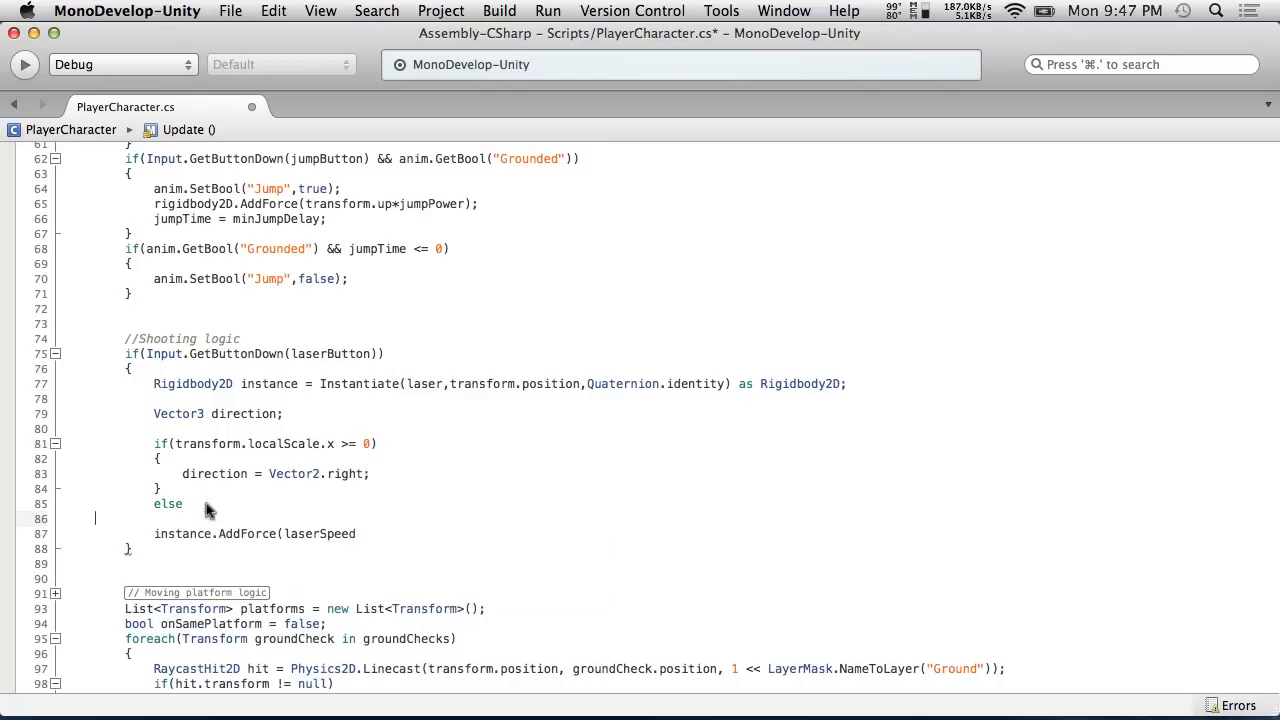
key("Return")
type("{")
key("Return")
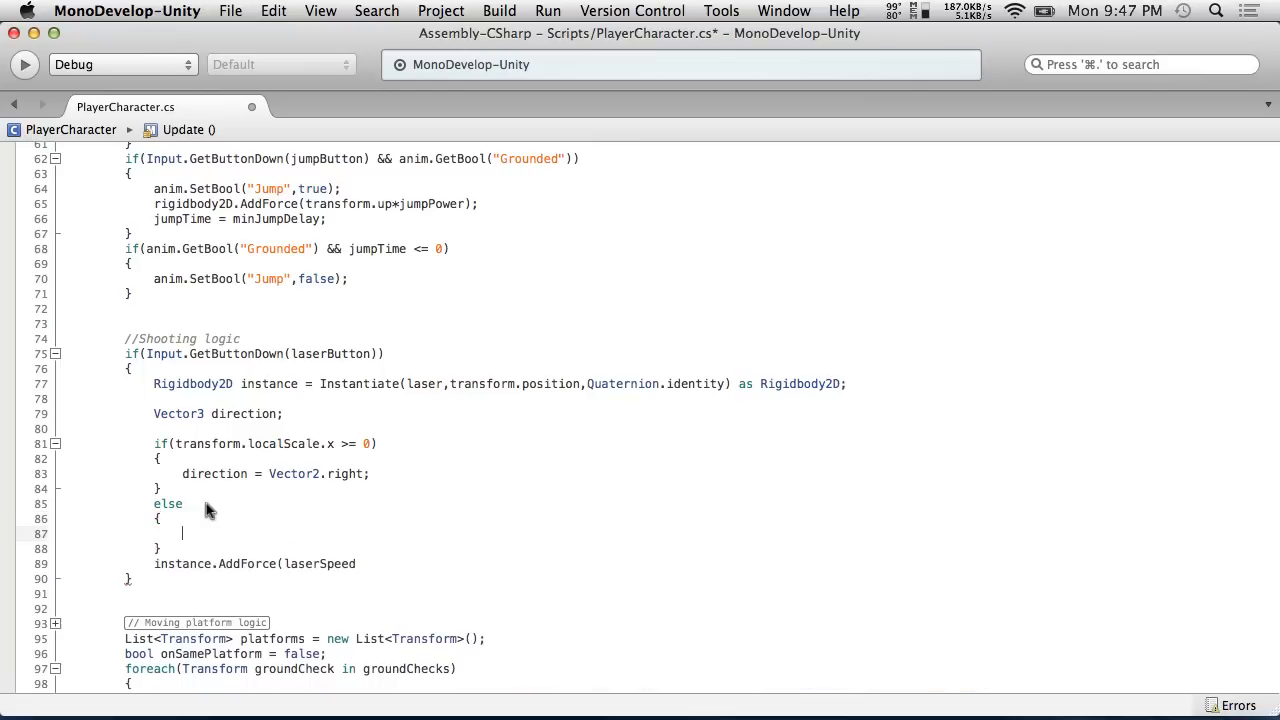
Write direction = -Vector2.right; inside the else block and save the script.
type("de")
key("BackSpace")
type("irection = Vec")
key("Return")
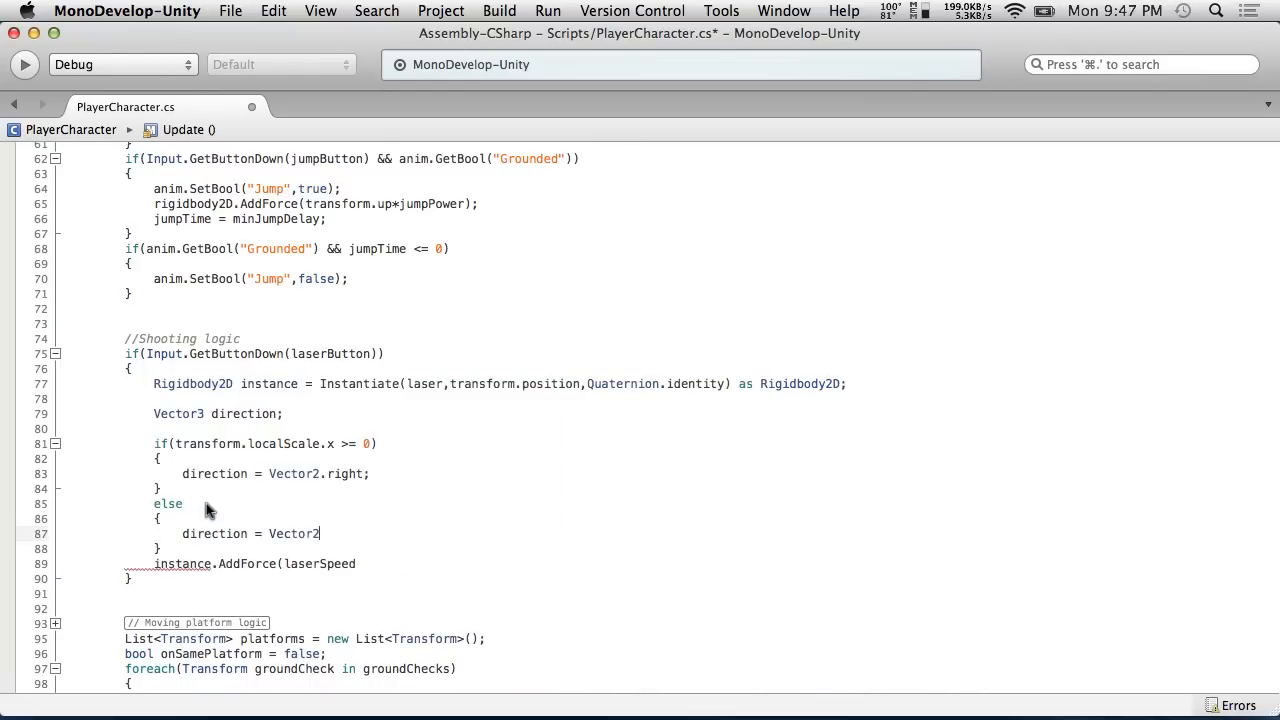
type(".lef")
key("BackSpace")
key("BackSpace")
key("BackSpace")
key("BackSpace")
type(".right;")
left_click(268, 533)
type("-")
left_click(230, 10)
left_click(245, 84)
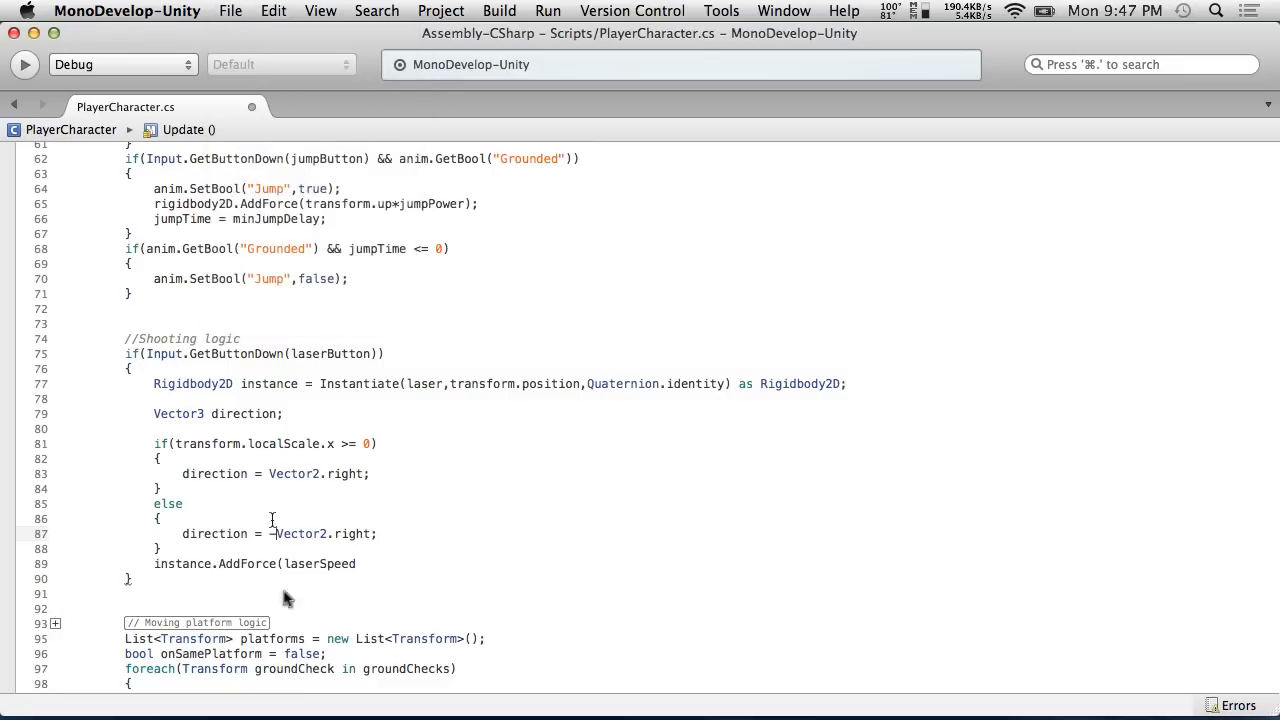
Complete the AddForce call as instance.AddForce(laserSpeed*direction); and save the script.
left_click(395, 565)
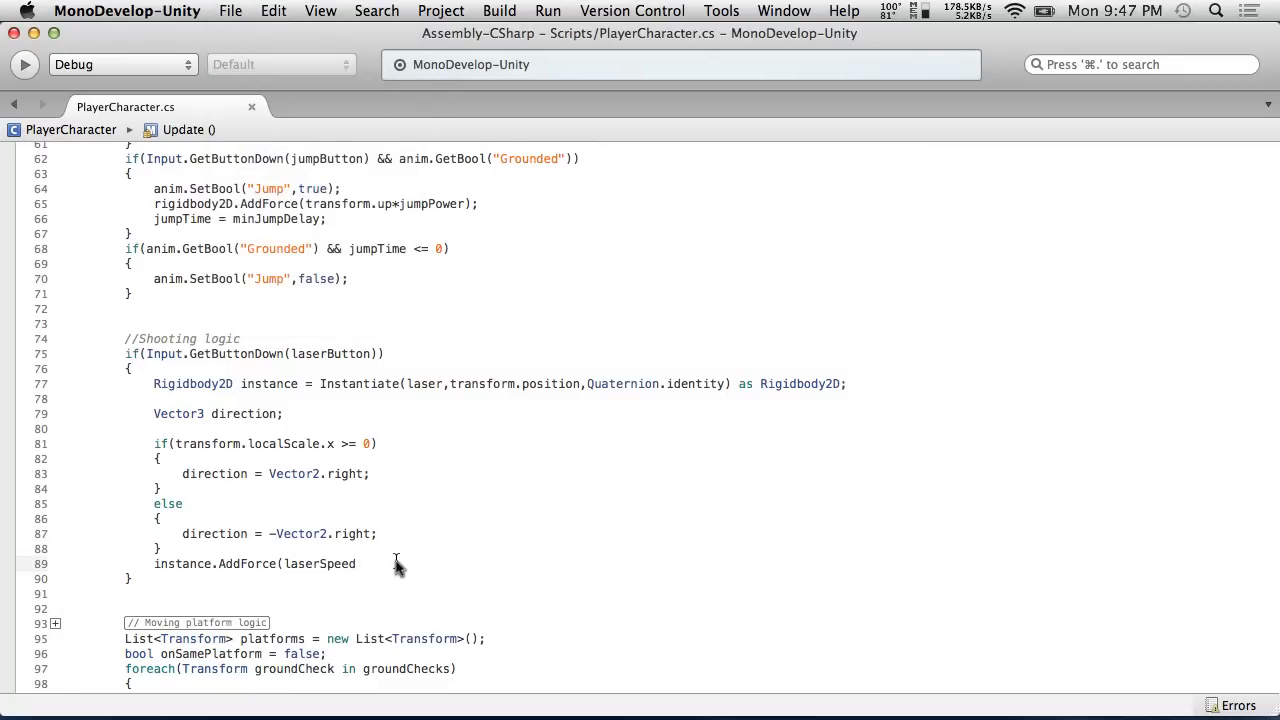
type("*direction);")
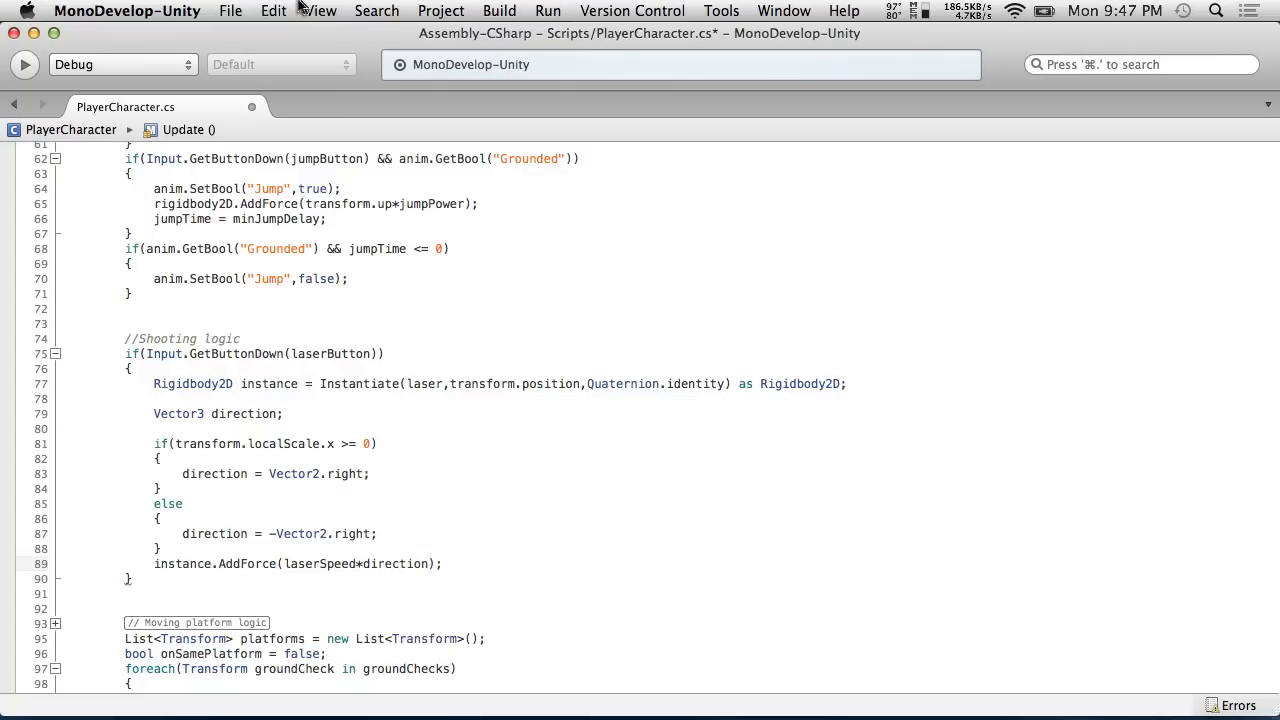
left_click(230, 10)
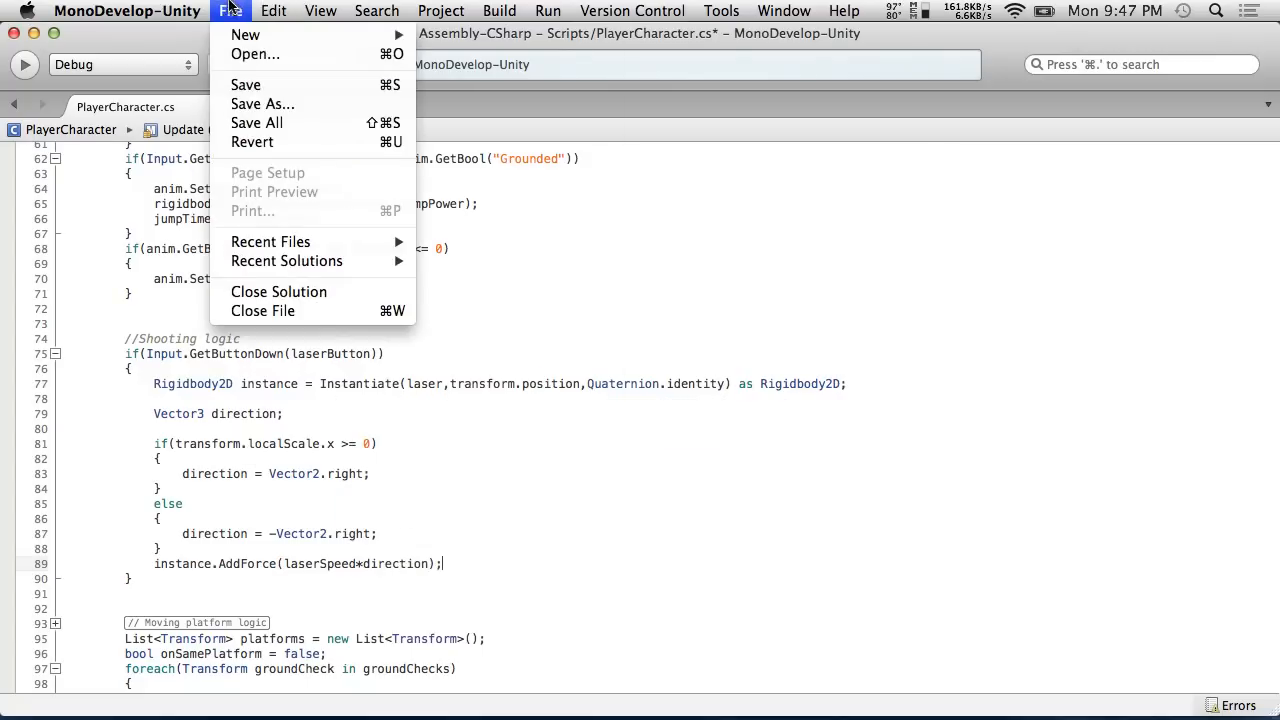
left_click(245, 85)
Switch to Unity and create a new cube in the scene.
key("super+Tab")
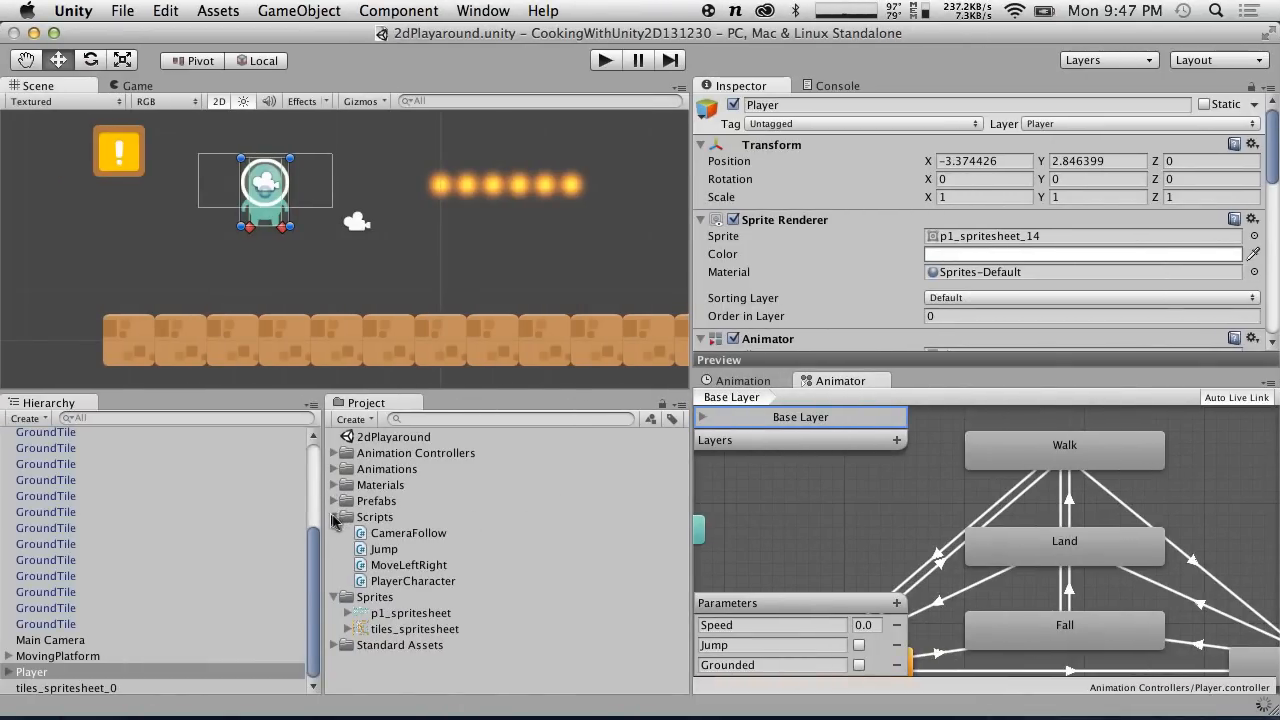
left_click(340, 517)
scroll(32, 486, "up", 5)
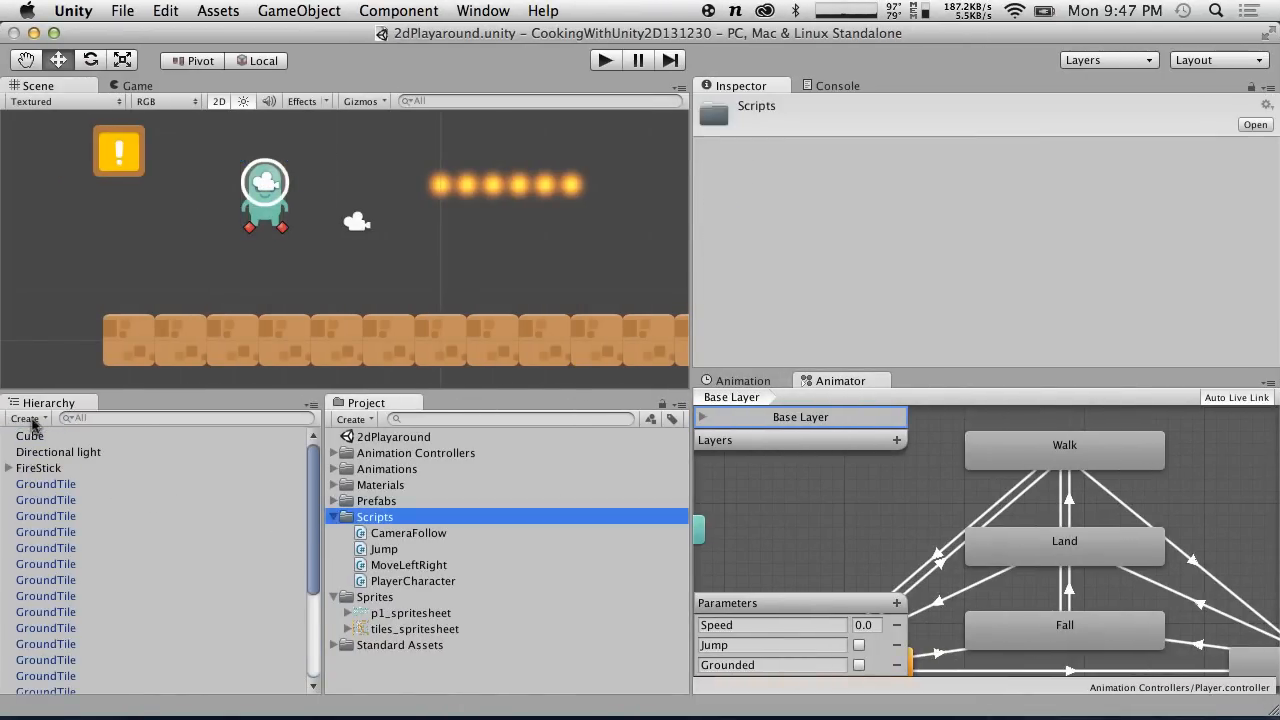
left_click(27, 418)
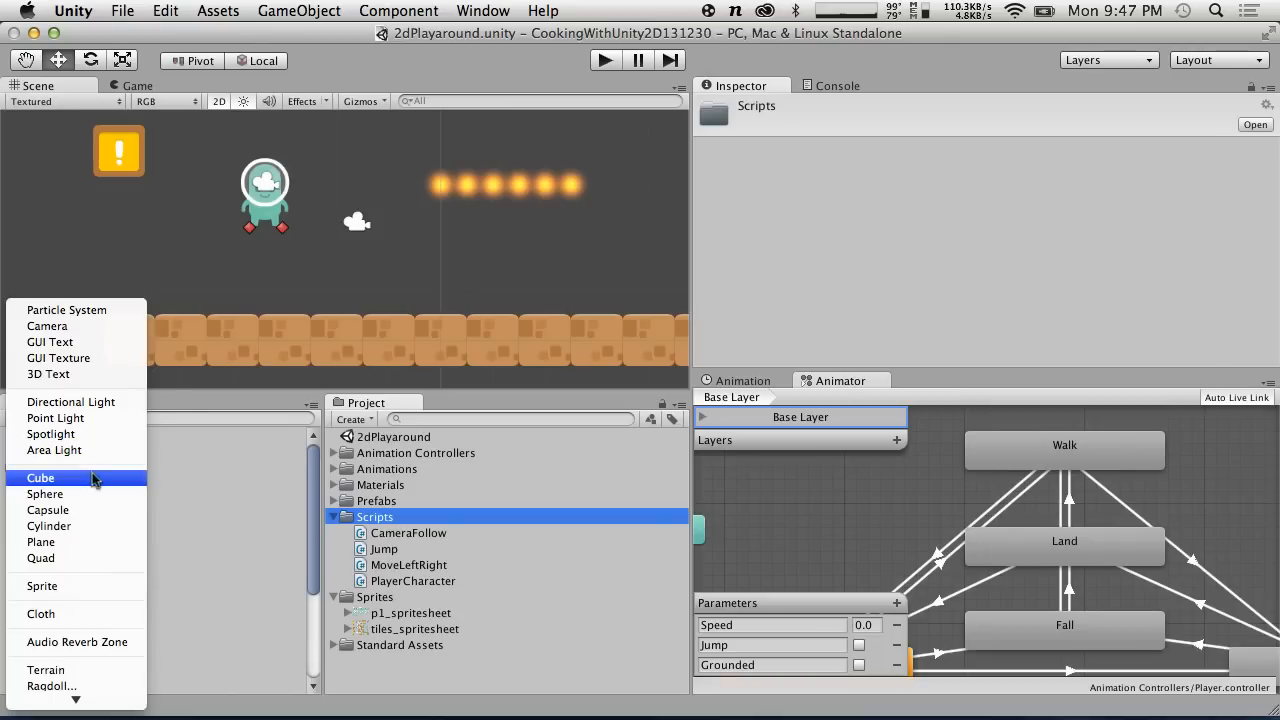
left_click(93, 478)
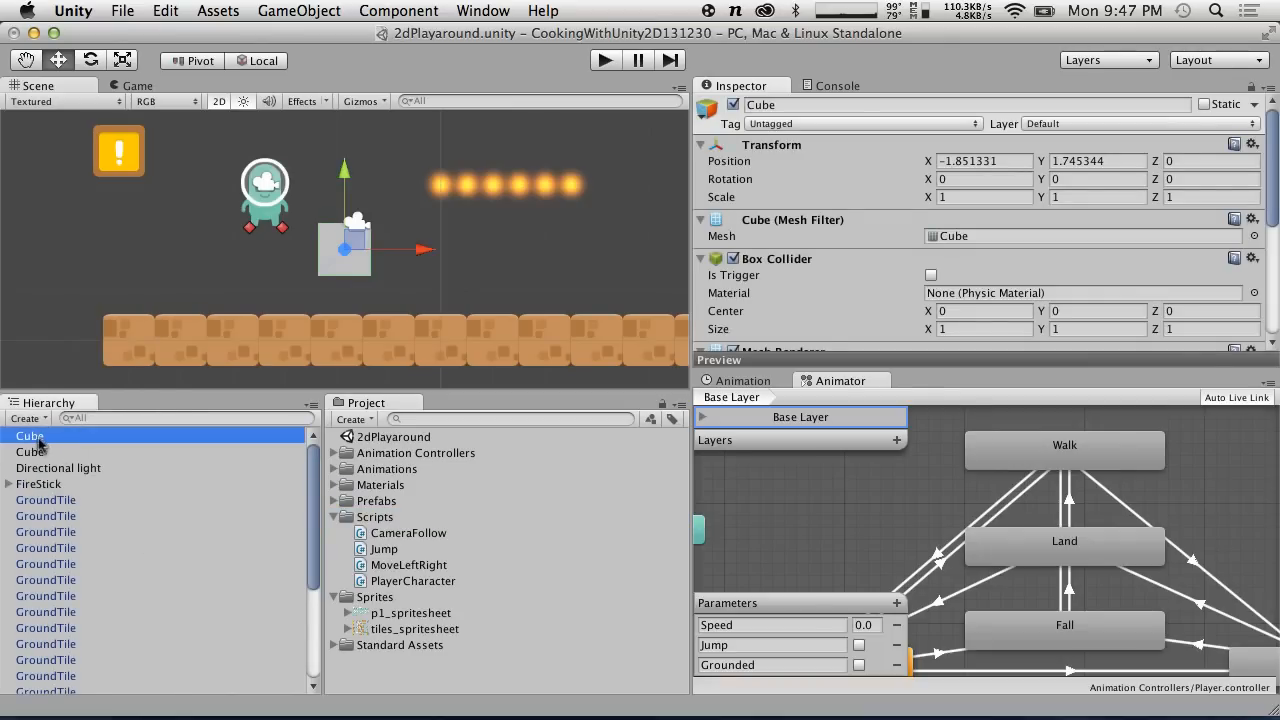
Find the older, wide cube on the Ground layer among the two cubes and rename it Platform.
left_click(36, 452)
double_click(38, 452)
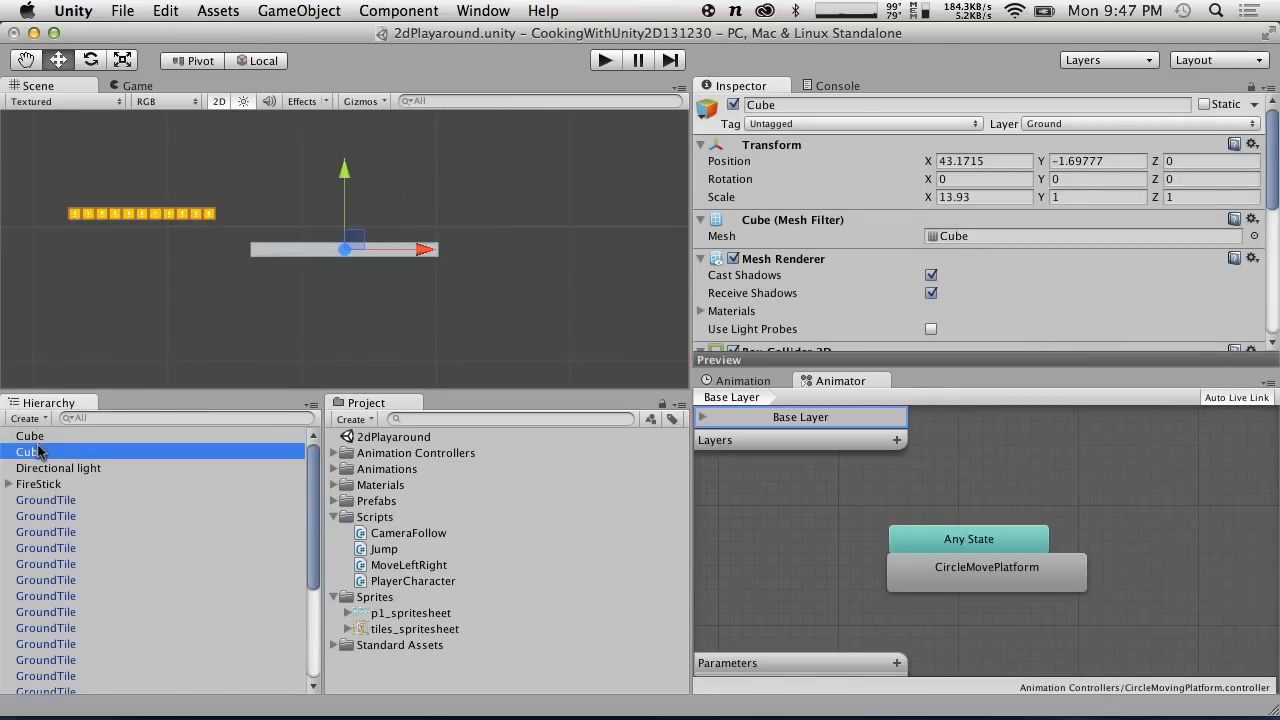
double_click(34, 437)
left_click(42, 451)
double_click(42, 452)
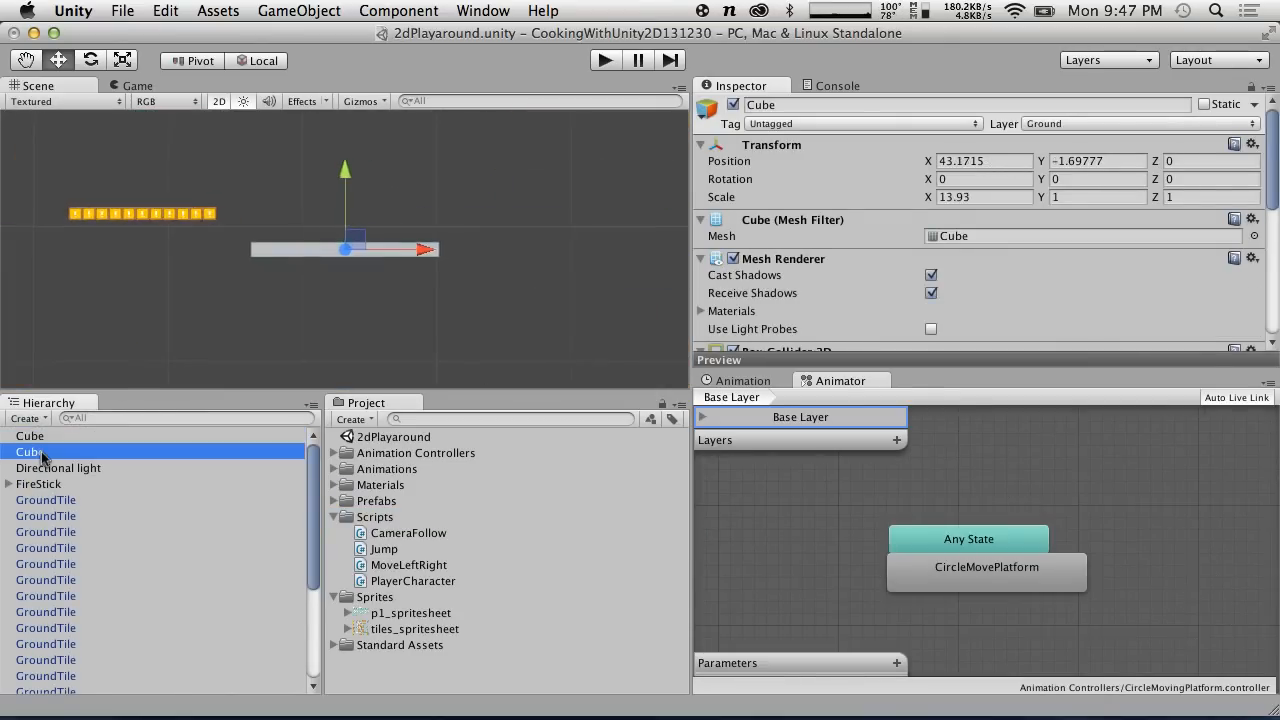
key("Return")
type("Plat")
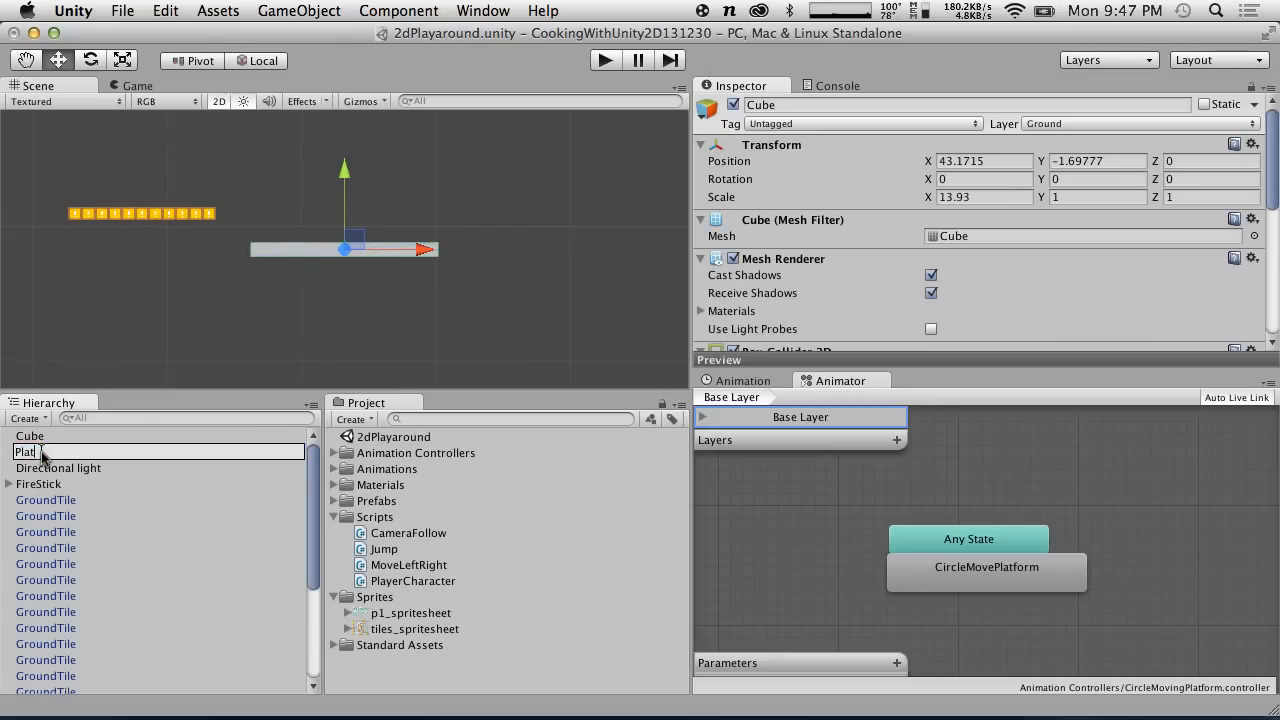
type("form")
key("Return")
Focus the view on the newly created cube and rename it Laser.
double_click(30, 436)
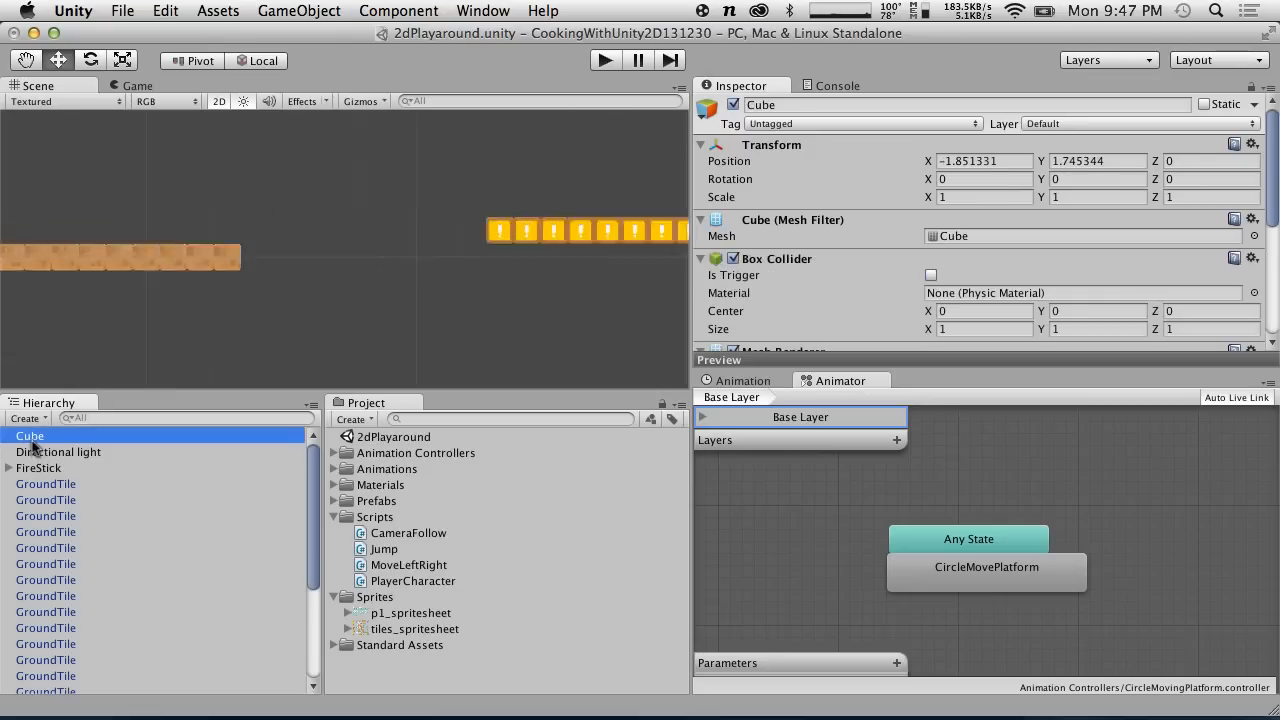
key("Return")
type("Laser")
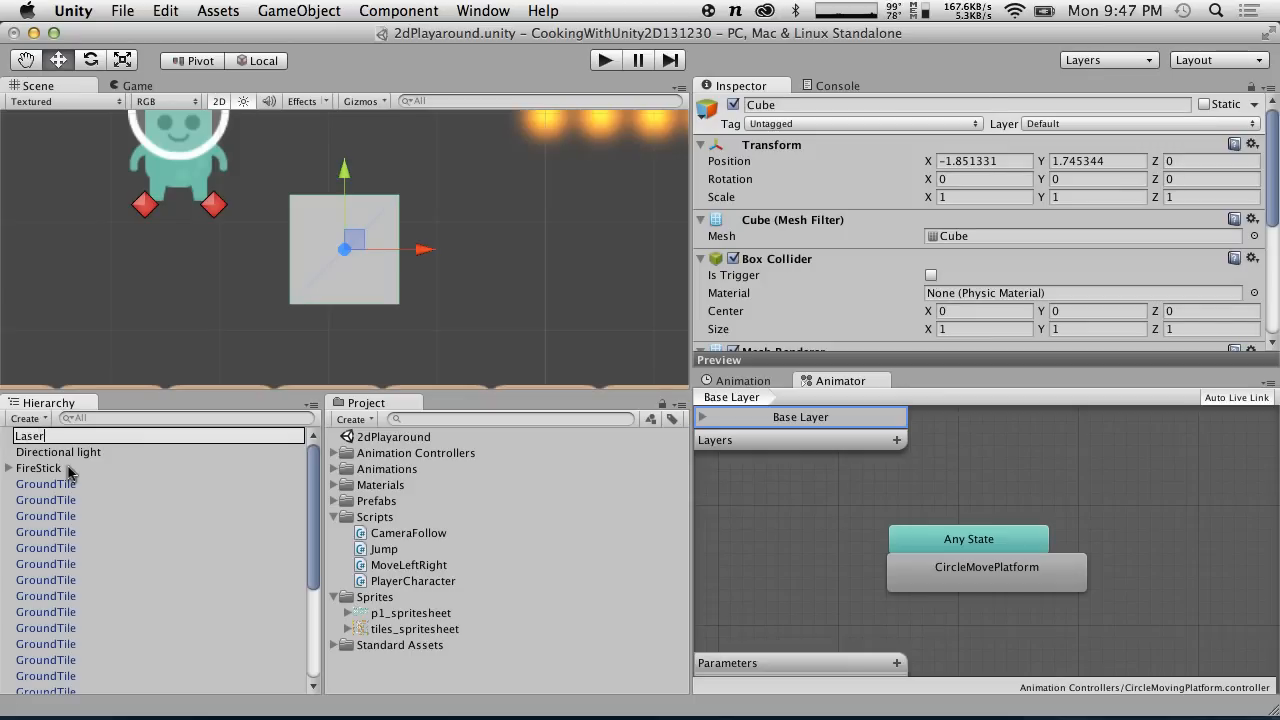
key("Return")
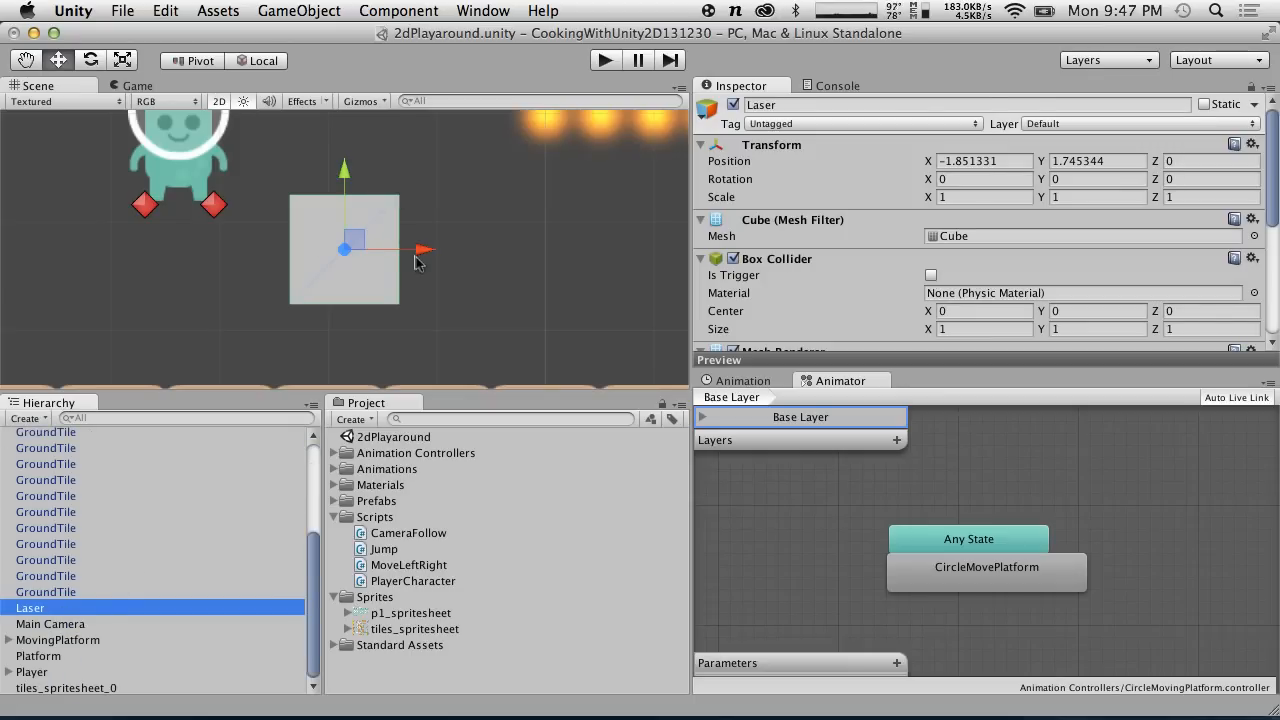
Set the Laser object's X and Y scale to 0.1.
left_click(975, 197)
type("0.1")
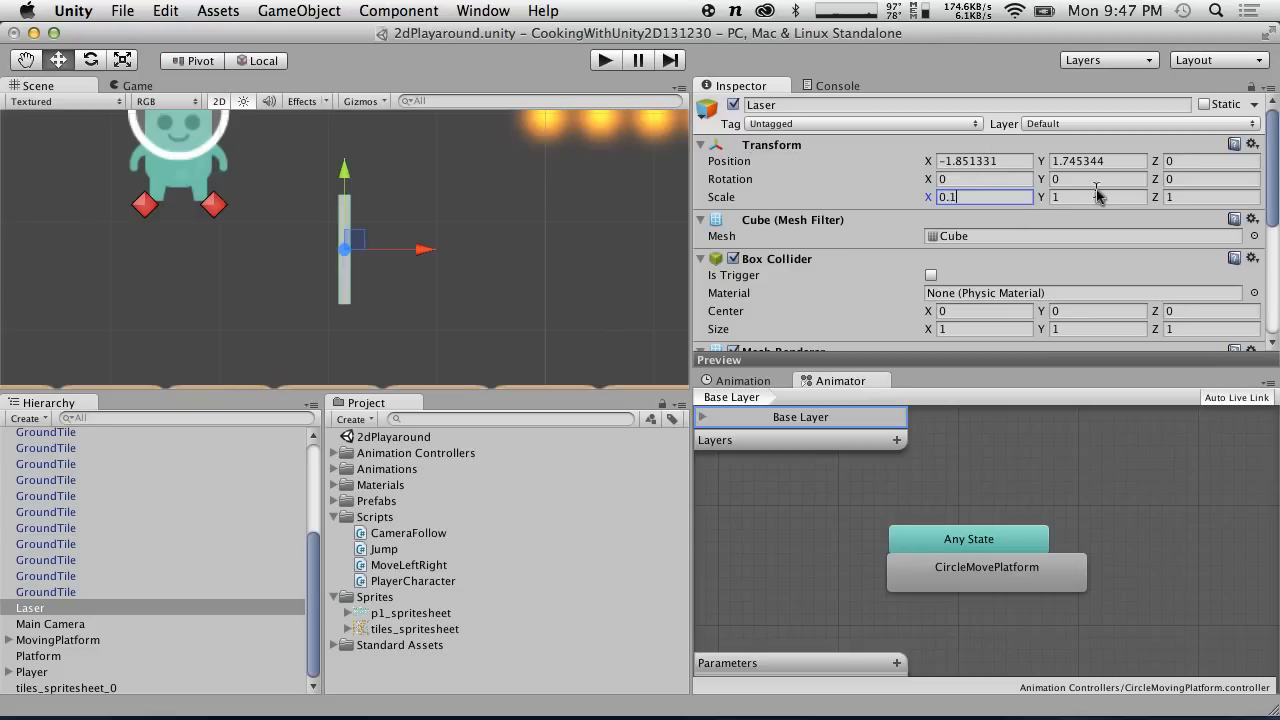
key("Tab")
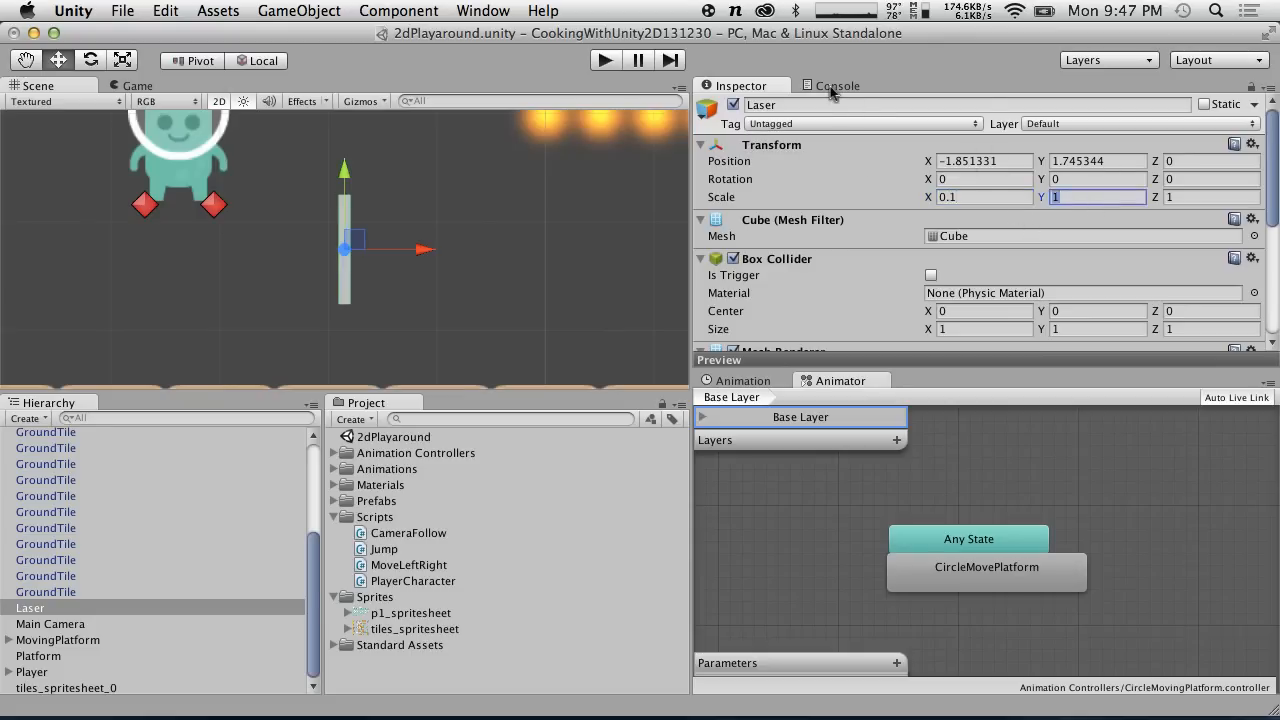
type("0.1")
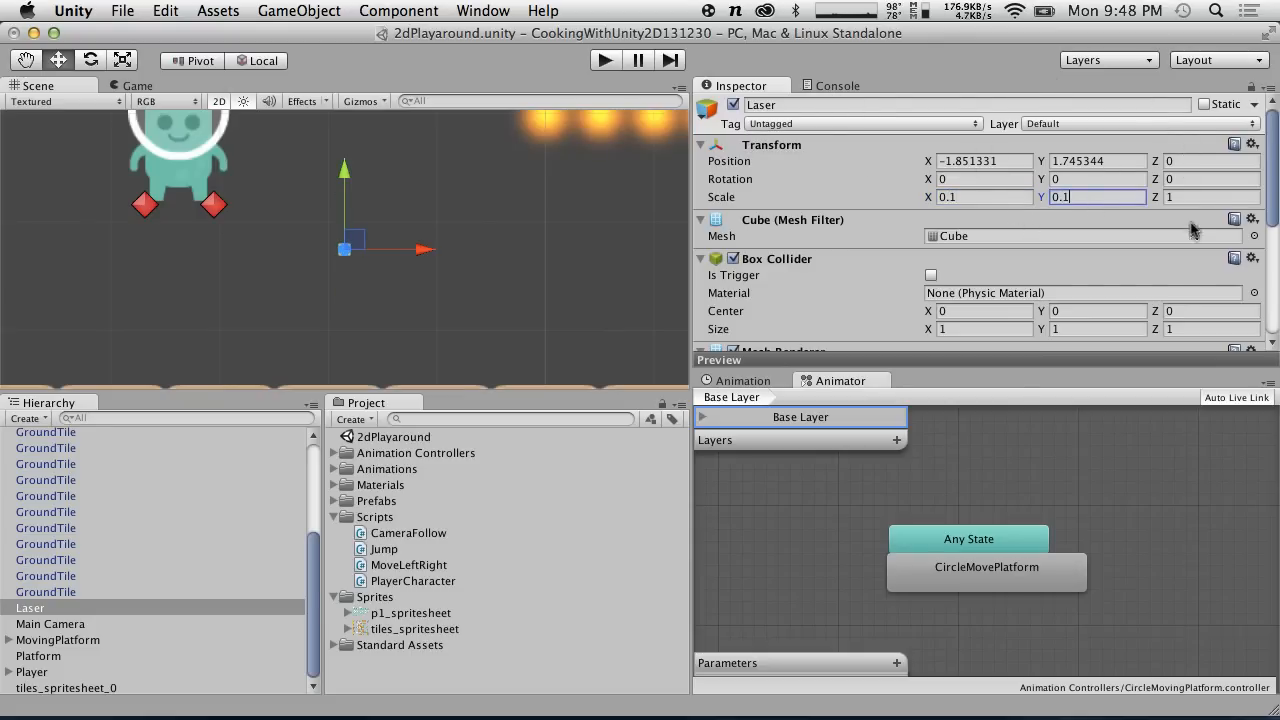
Set the Laser object's Z scale to 0.1 and remove its 3D Box Collider component.
key("Tab")
type("0.1")
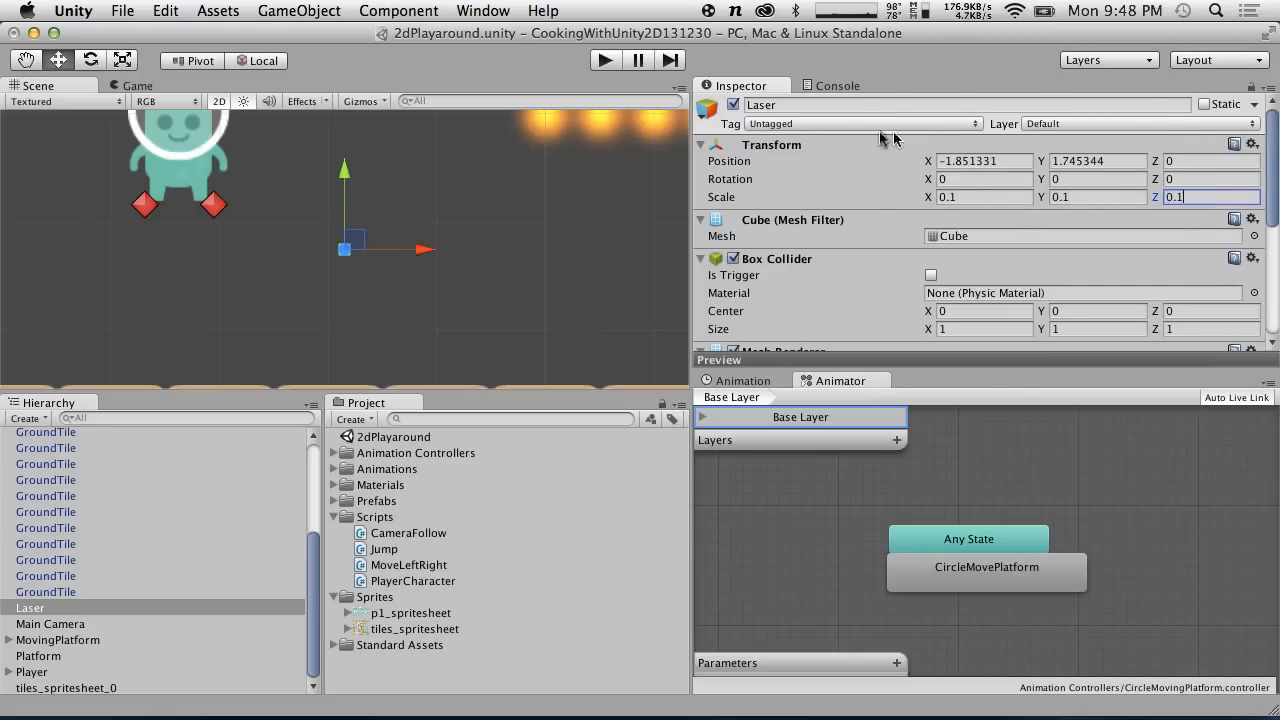
left_click(876, 293)
scroll(876, 293, "down", 5)
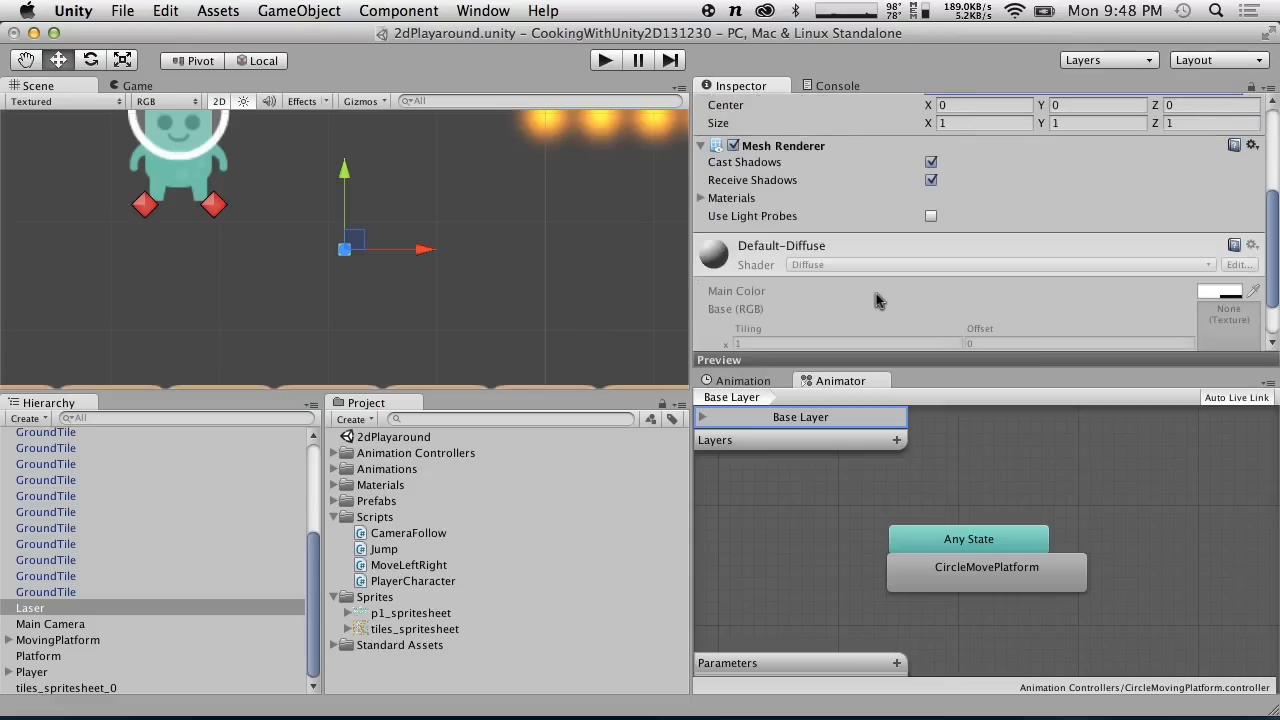
scroll(876, 293, "up", 4)
left_click(1251, 190)
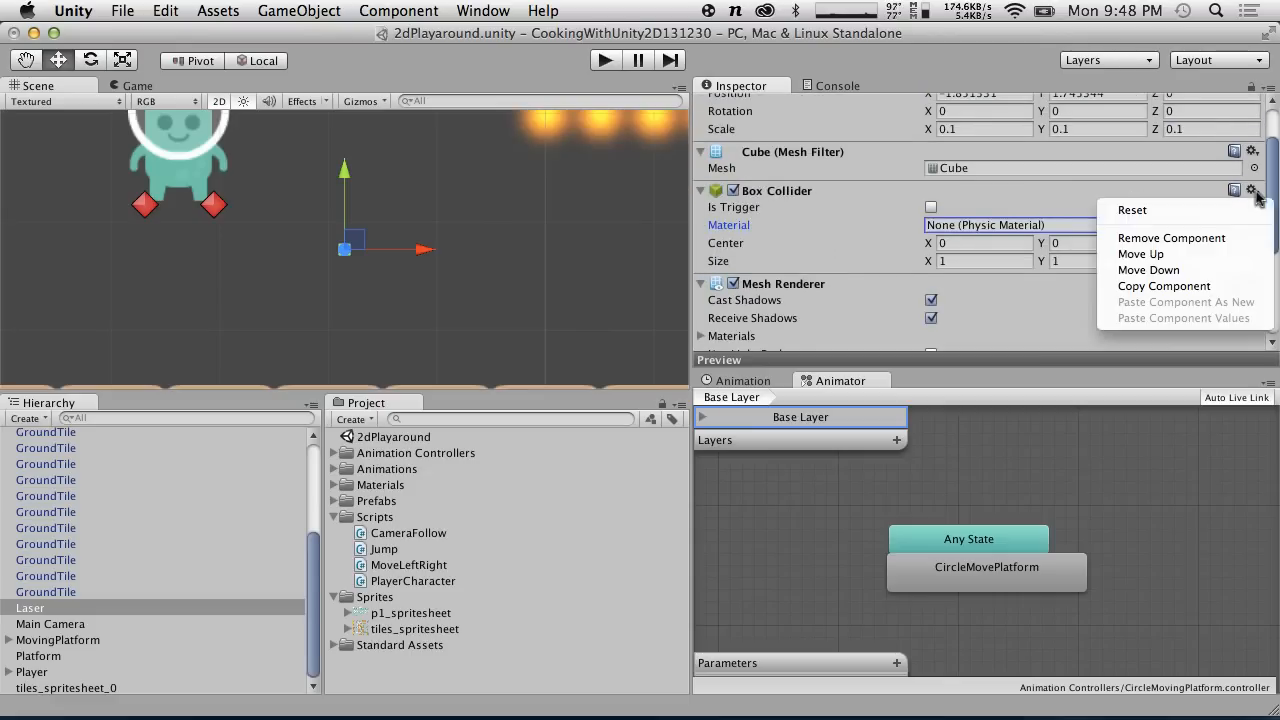
left_click(1250, 240)
Add a Box Collider 2D and a Rigidbody 2D component to the Laser object.
left_click(398, 10)
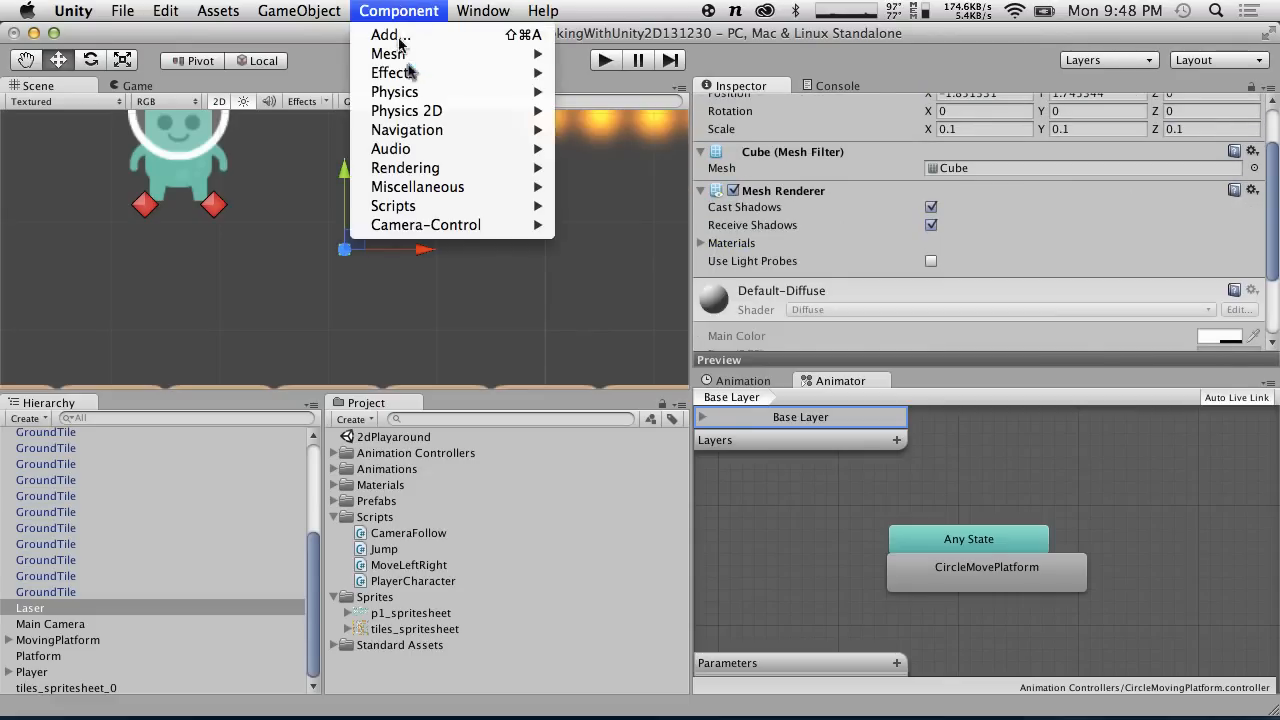
mouse_move(446, 119)
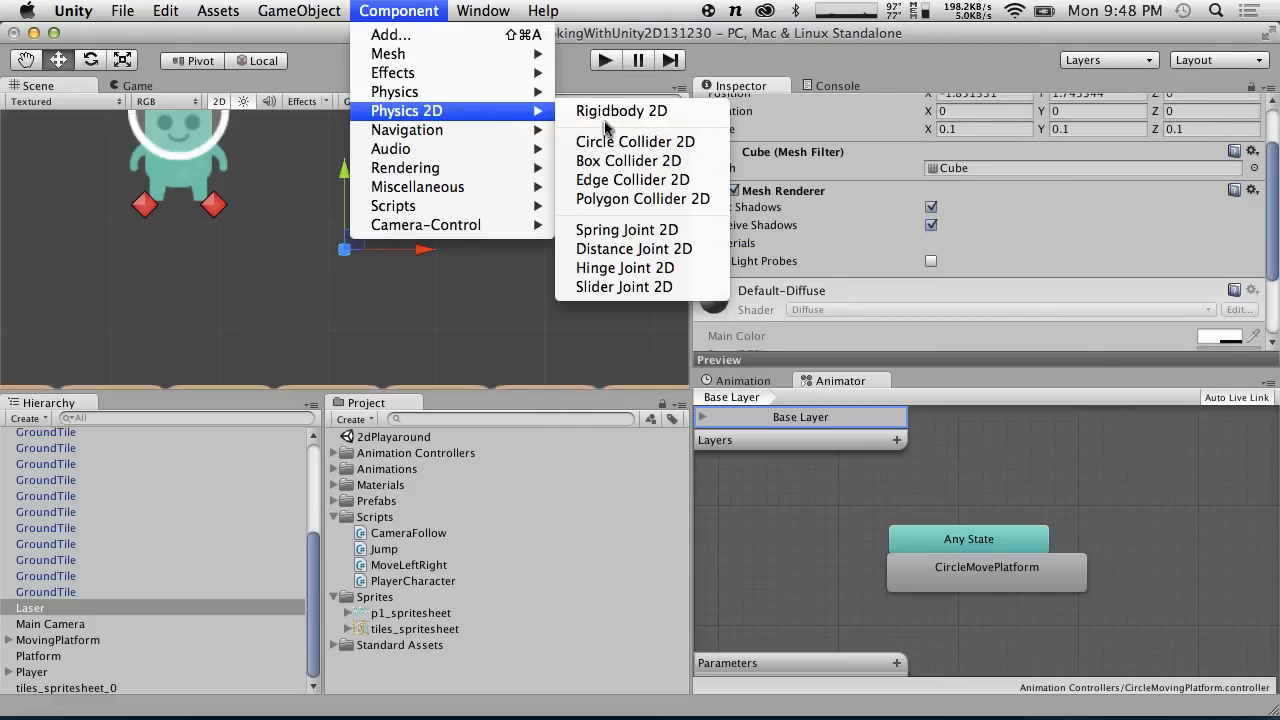
left_click(623, 160)
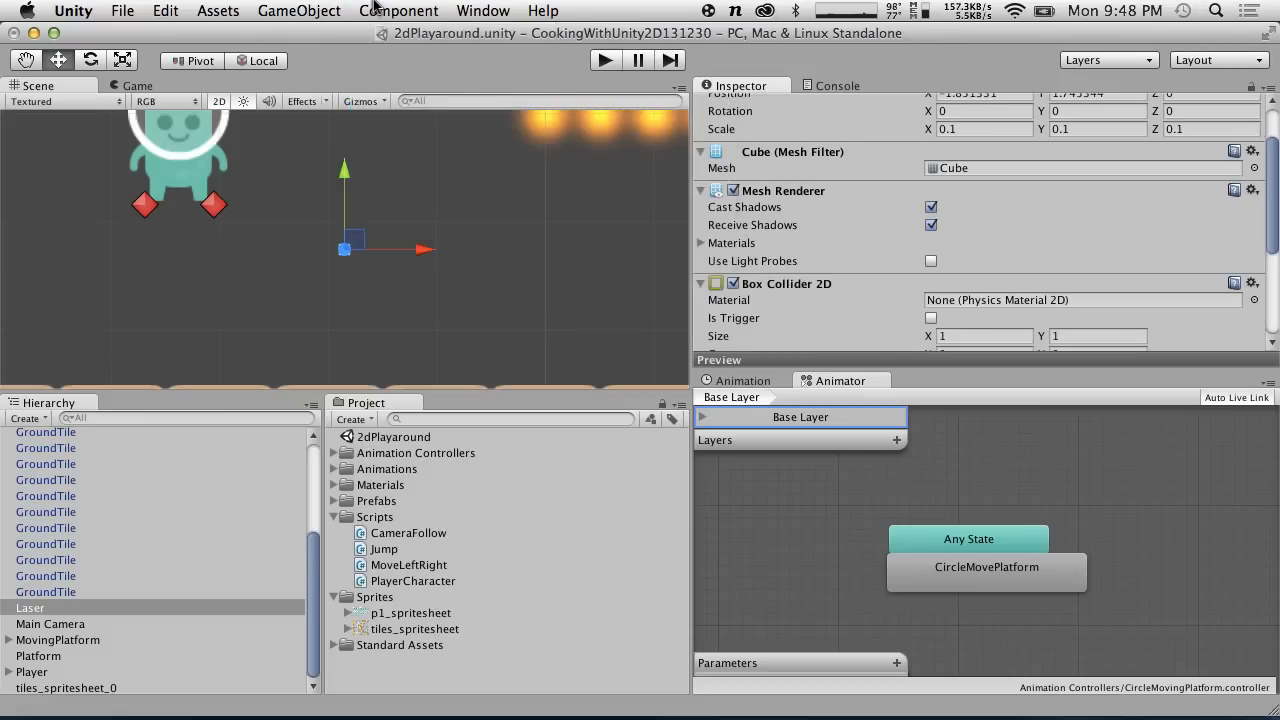
left_click(377, 11)
mouse_move(412, 120)
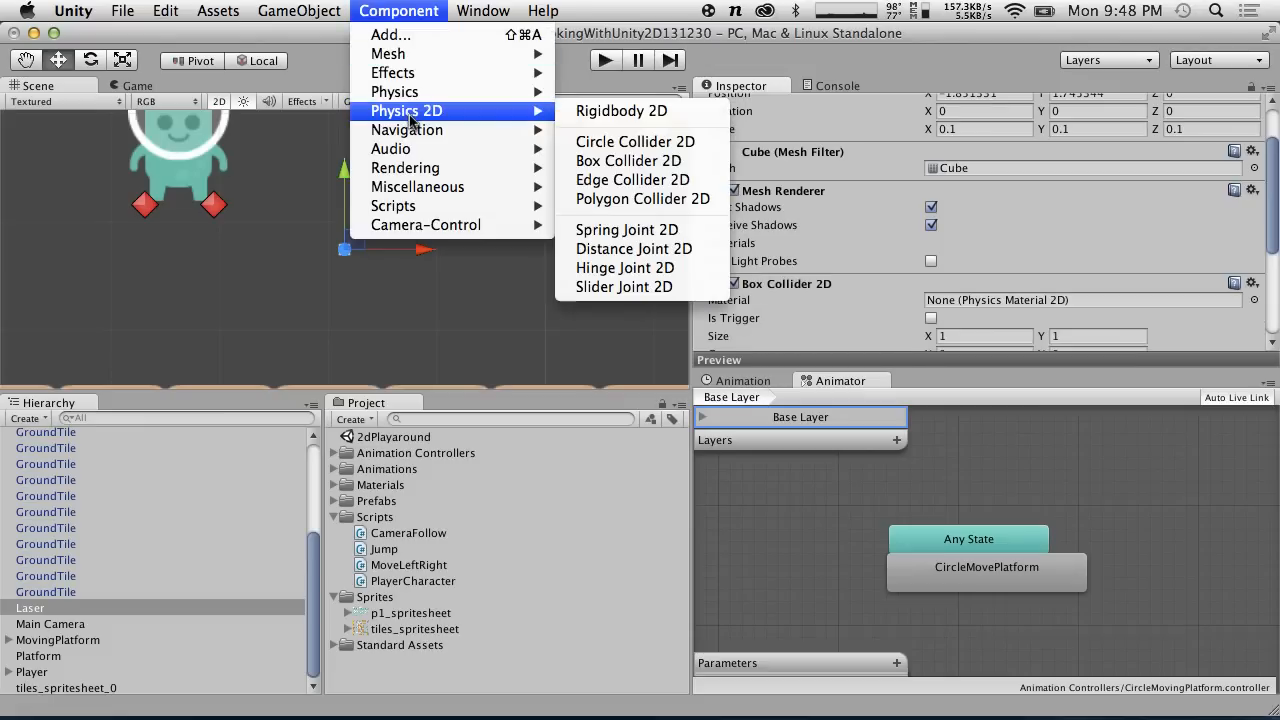
left_click(628, 113)
Set the Gravity Scale of the Laser's Rigidbody 2D to 0.
scroll(847, 285, "down", 10)
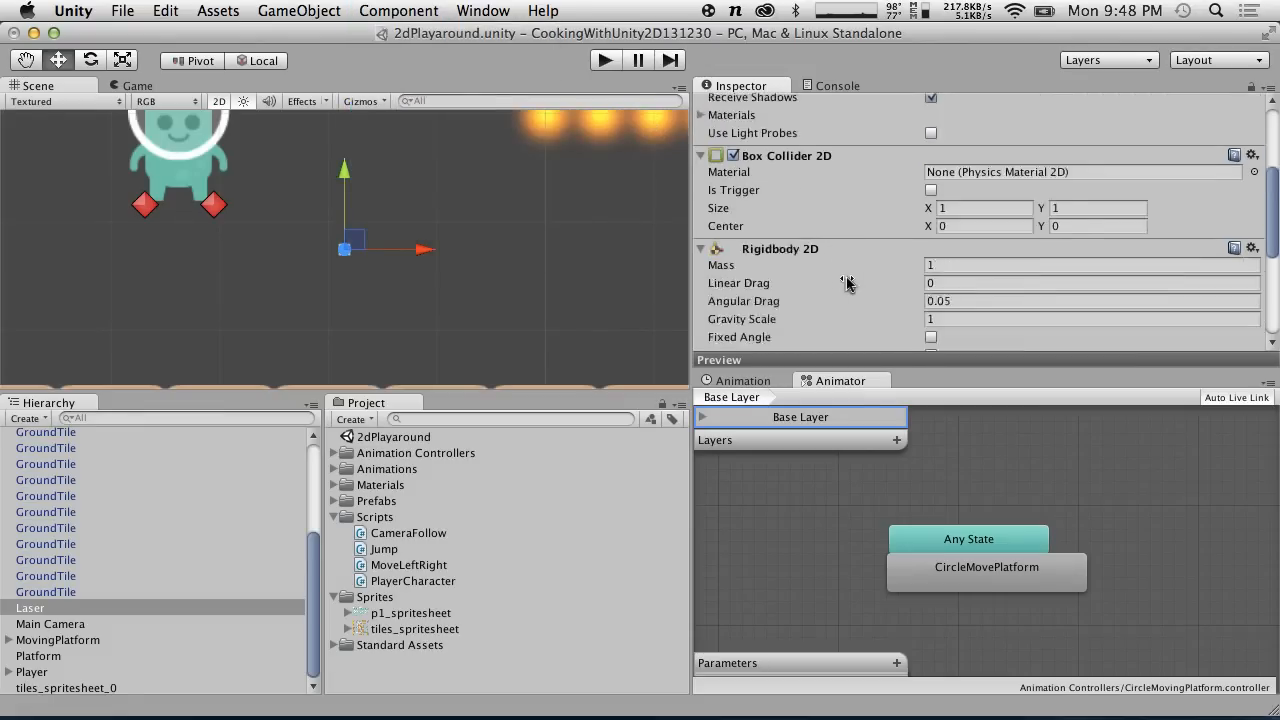
left_click(985, 161)
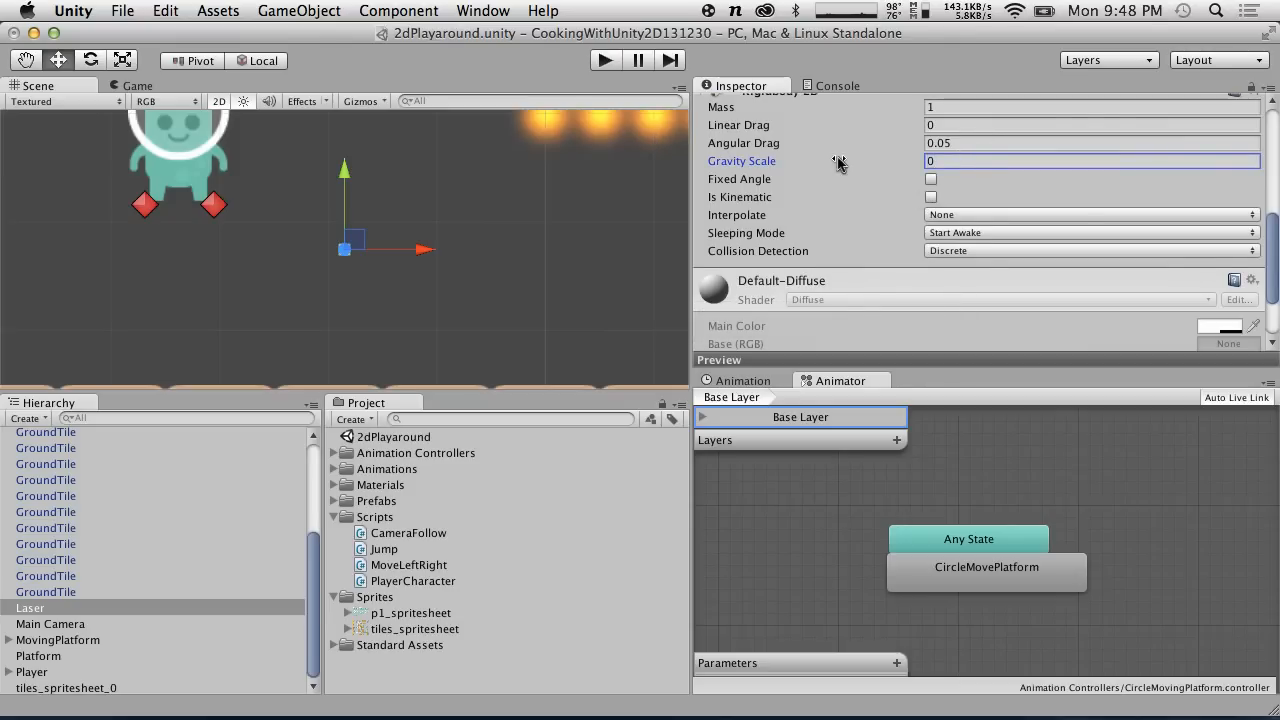
scroll(842, 163, "up", 3)
scroll(840, 163, "down", 3)
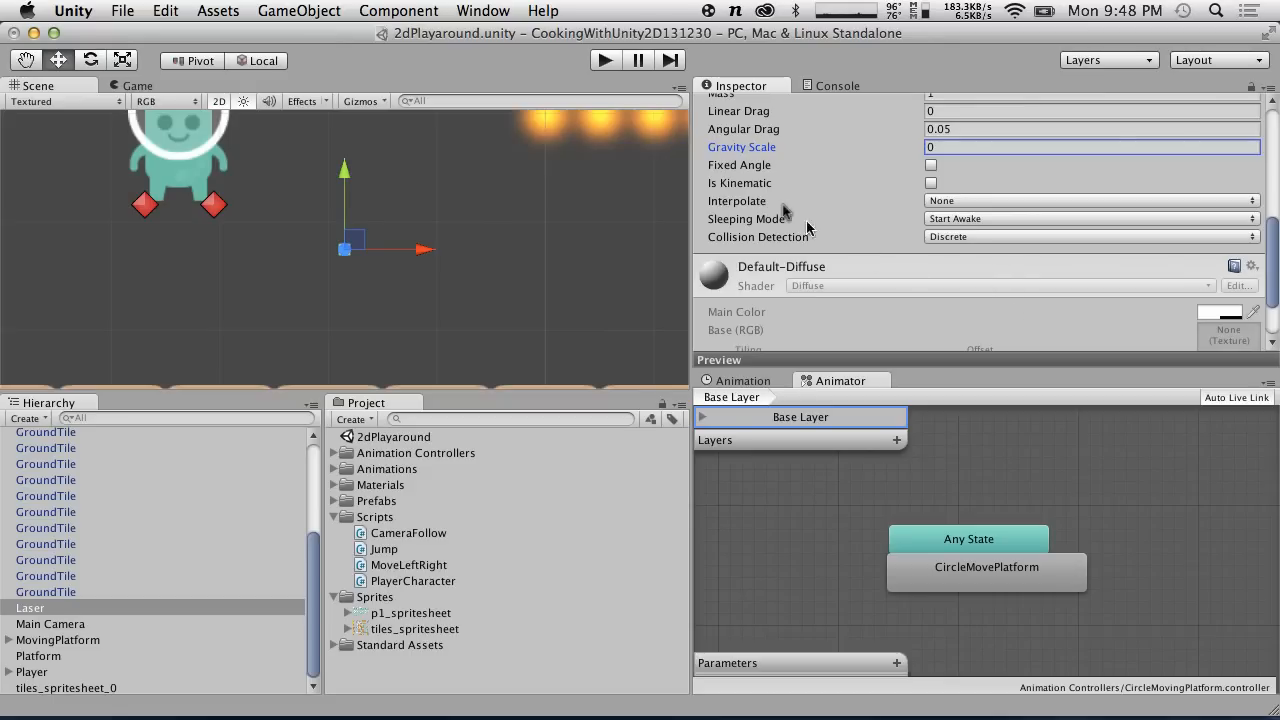
scroll(790, 215, "up", 10)
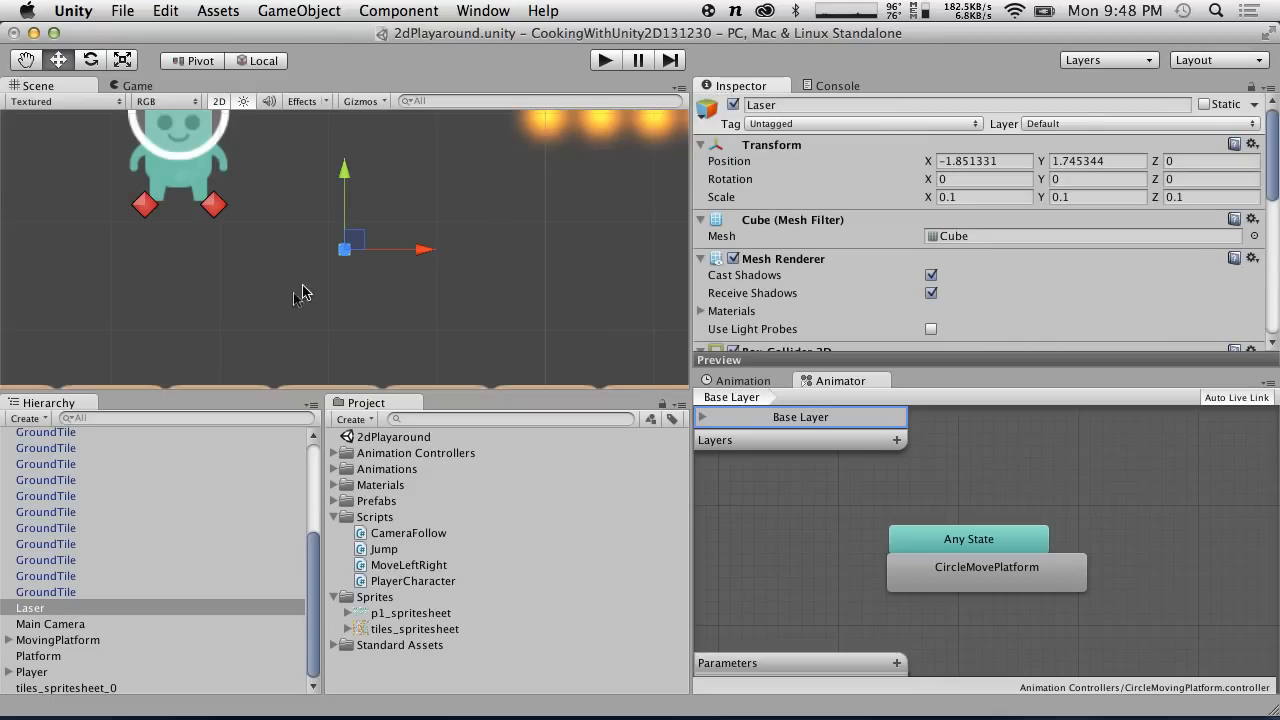
Starting from the Laser's layer setting, define User Layer 13 as PlayerBullets.
scroll(298, 221, "down", 2)
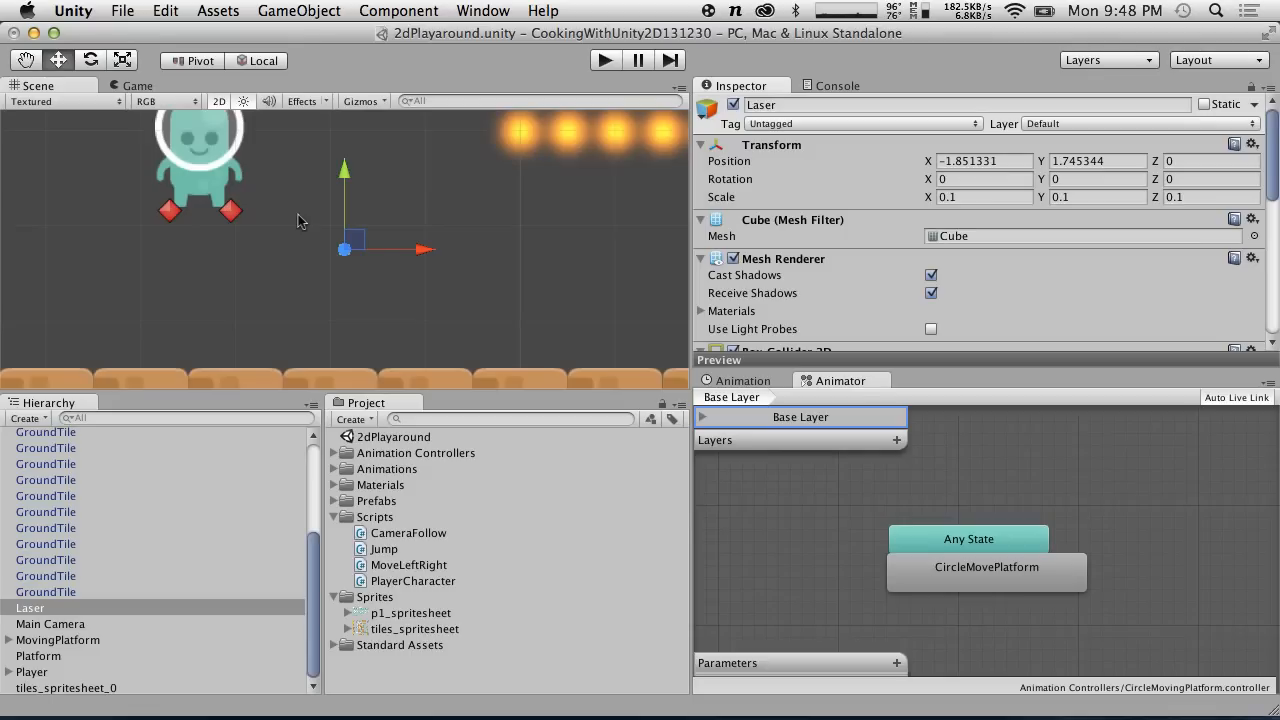
scroll(298, 221, "down", 1)
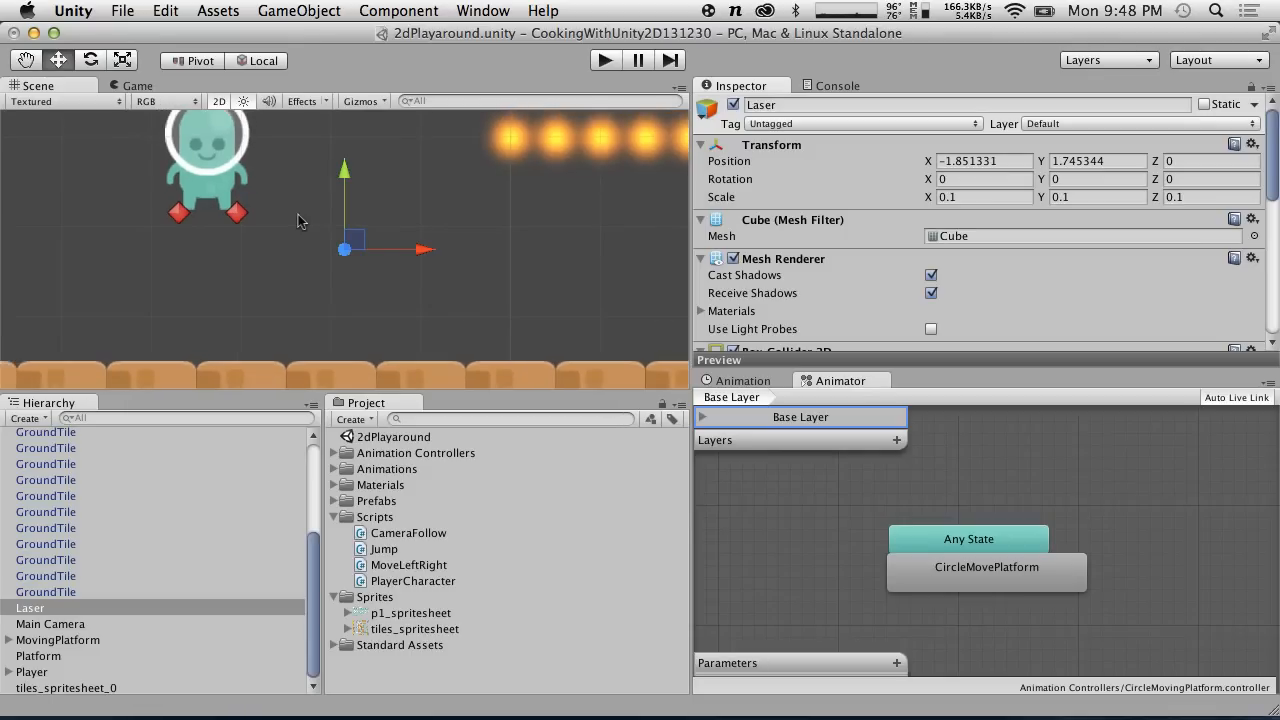
left_click(206, 143)
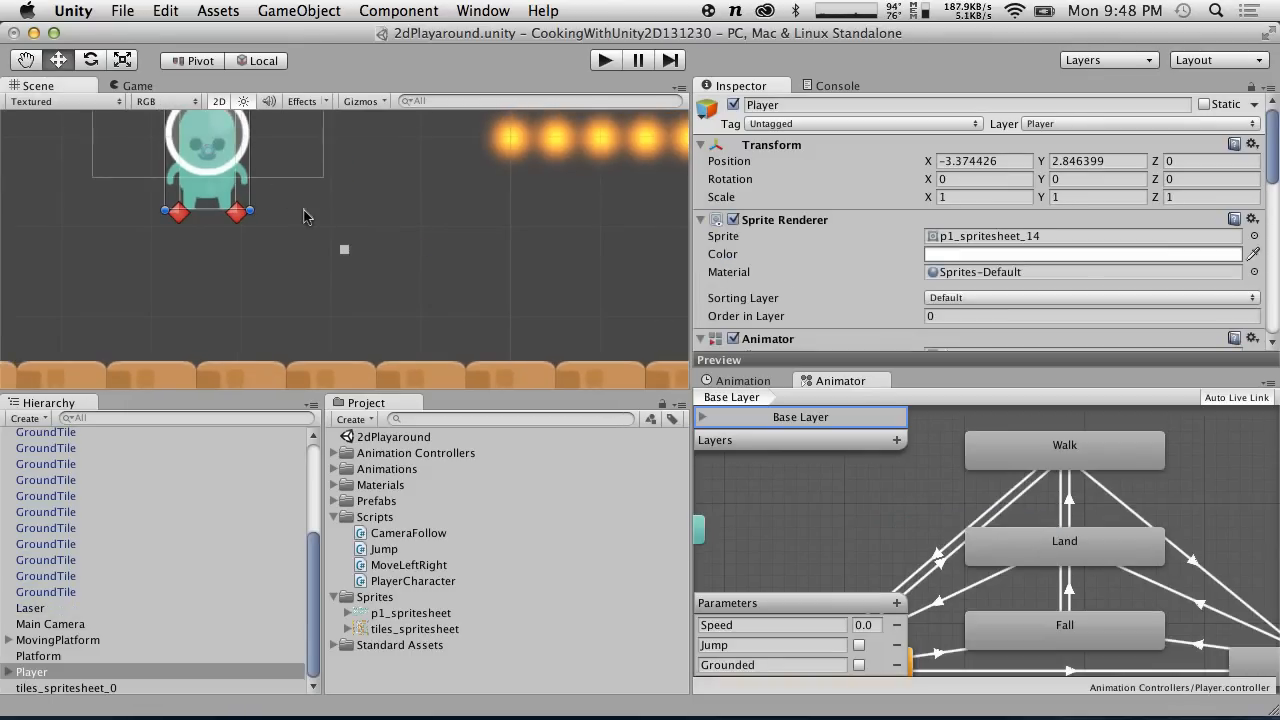
scroll(346, 248, "down", 2)
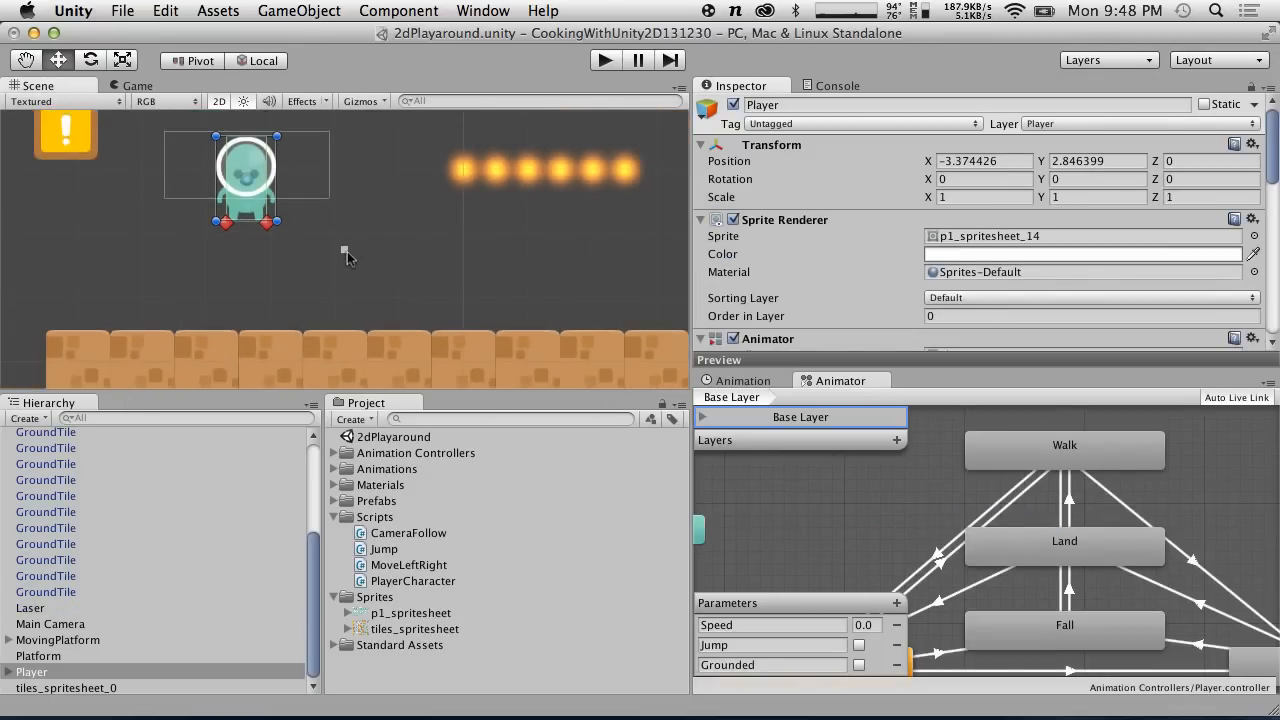
left_click(345, 251)
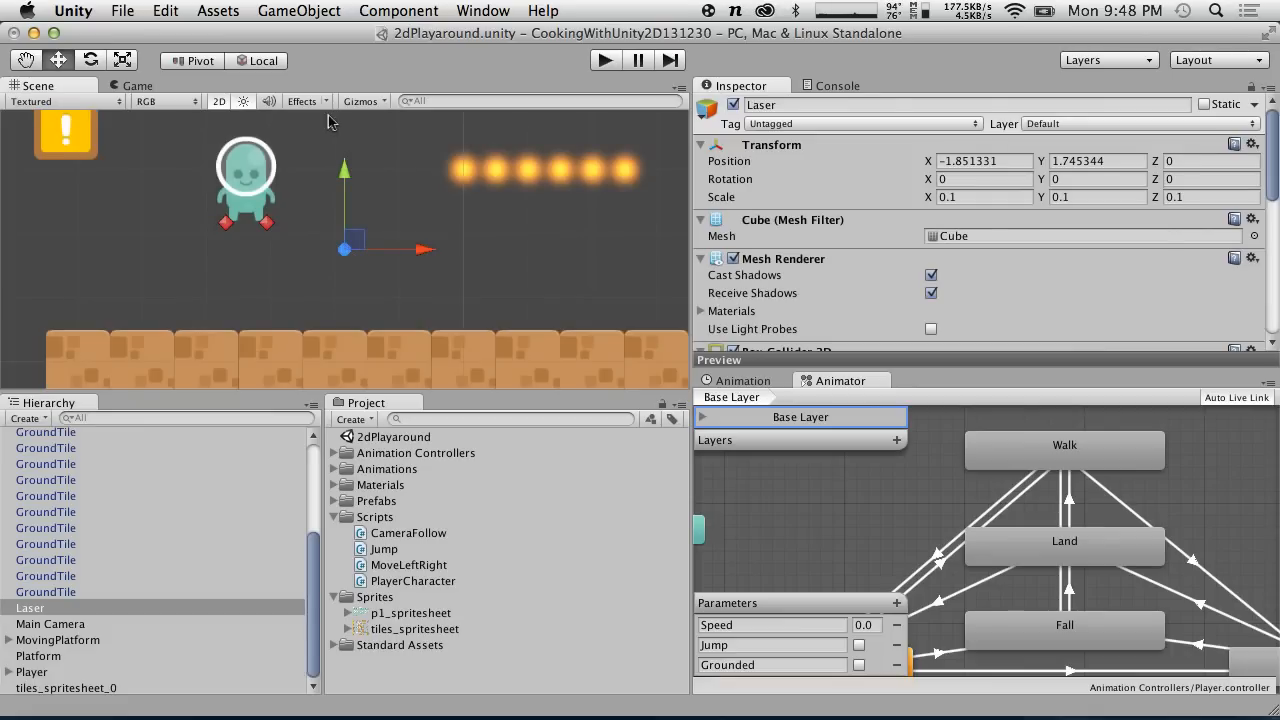
left_click(1086, 124)
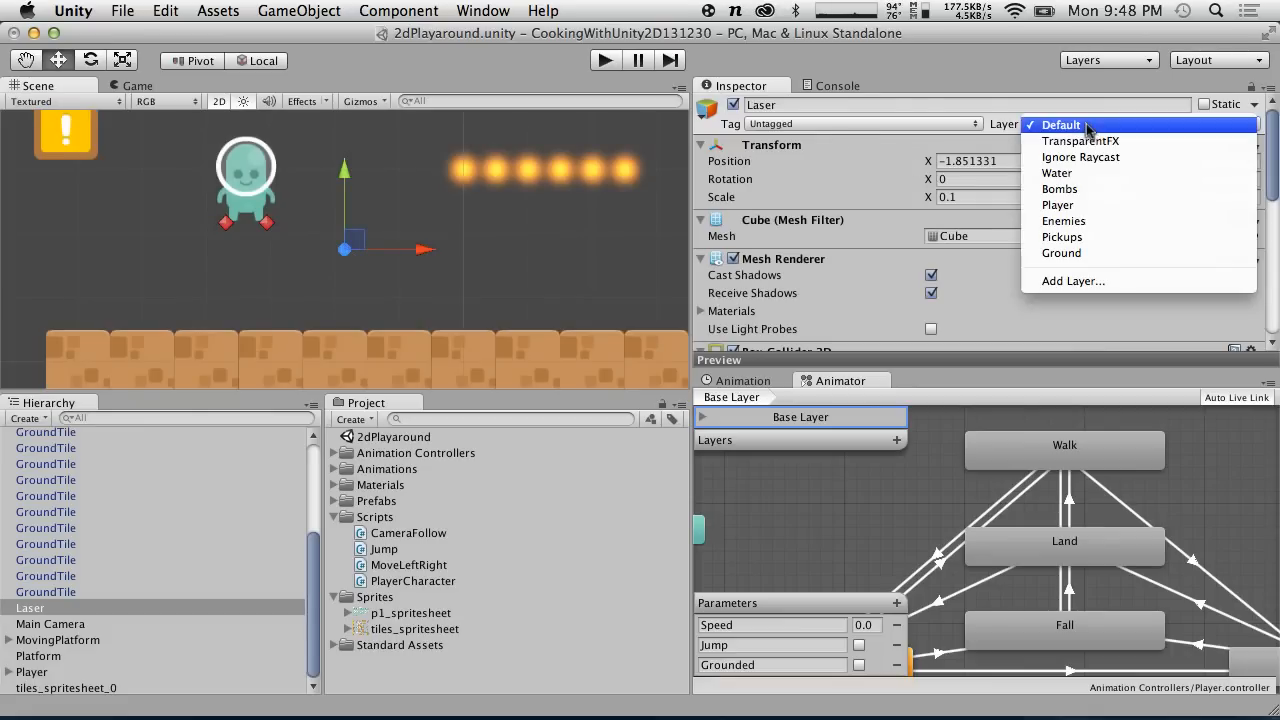
left_click(1072, 281)
scroll(870, 230, "down", 3)
left_click(996, 312)
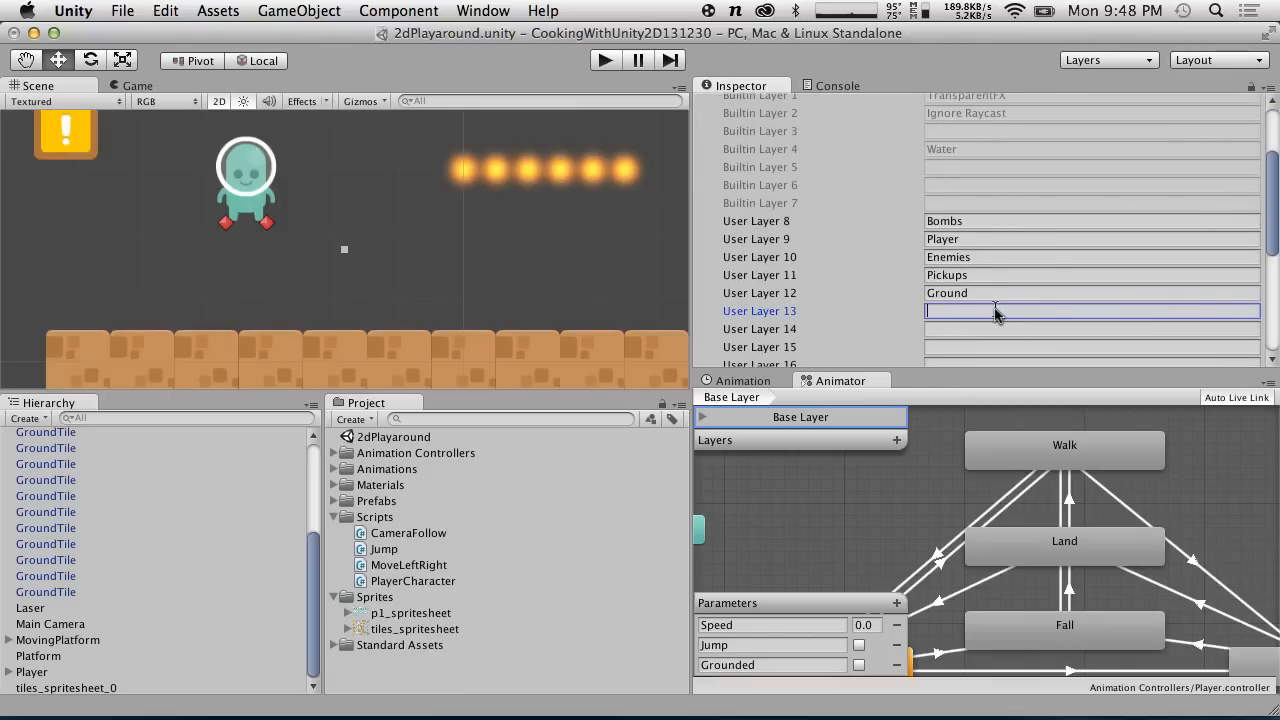
type("PlayerBullets")
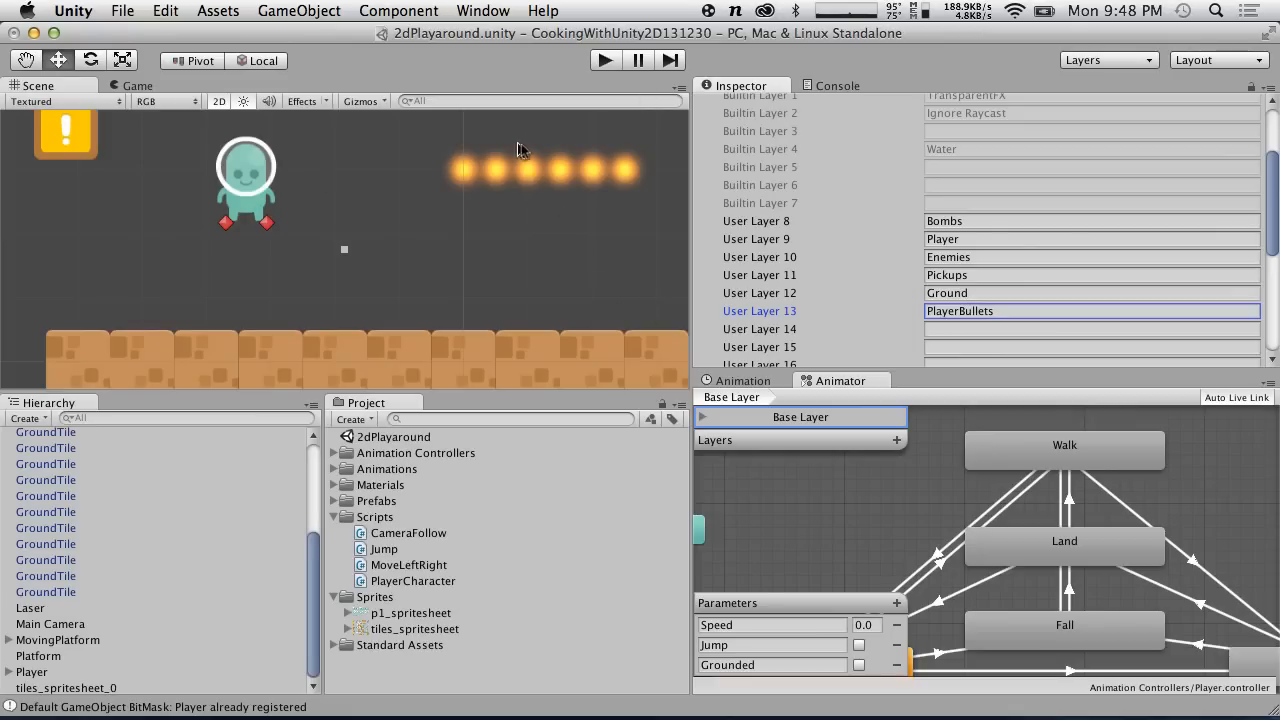
Review the shooting logic in PlayerCharacter.cs in MonoDevelop against the Player and Laser components in Unity.
left_click(248, 196)
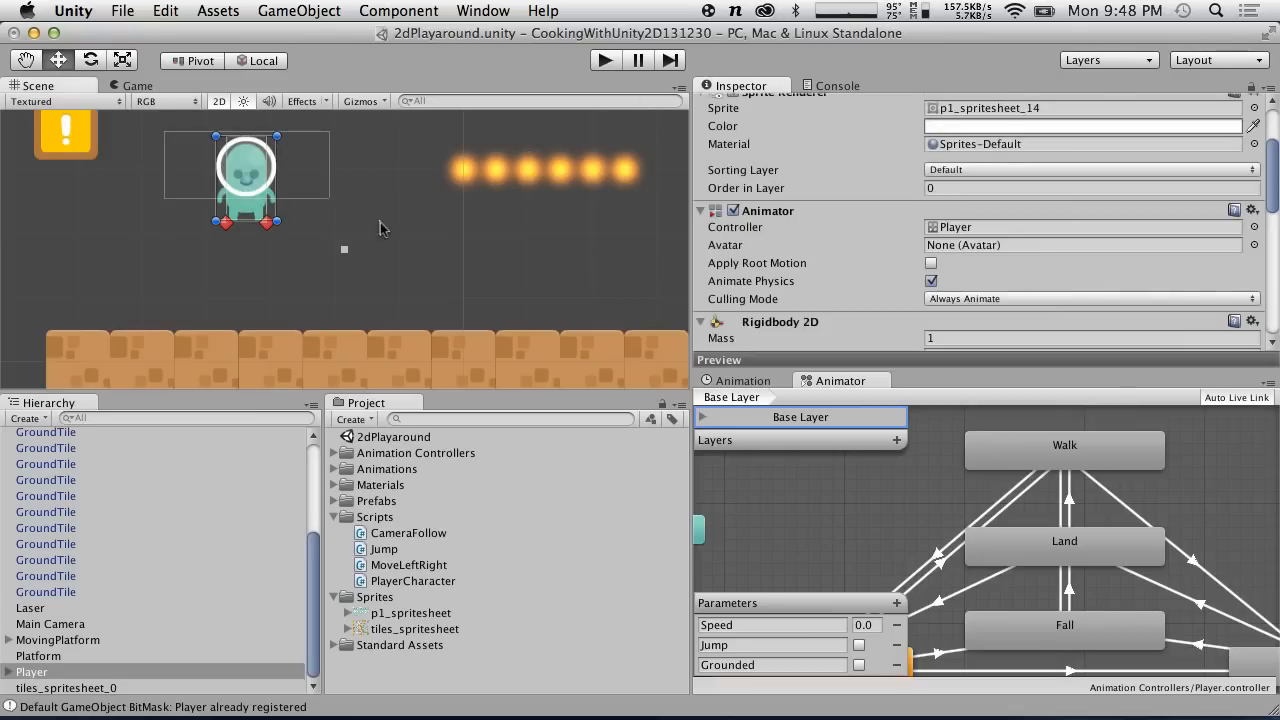
key("ctrl+Right")
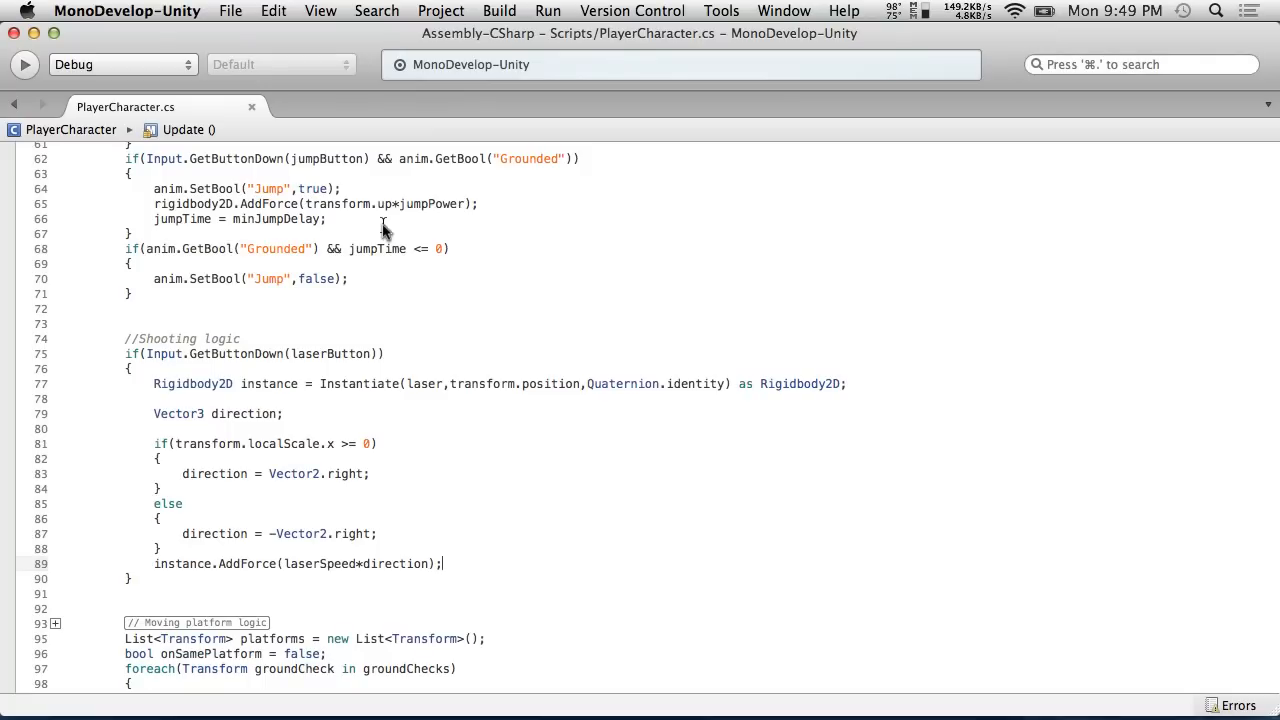
left_click(372, 452)
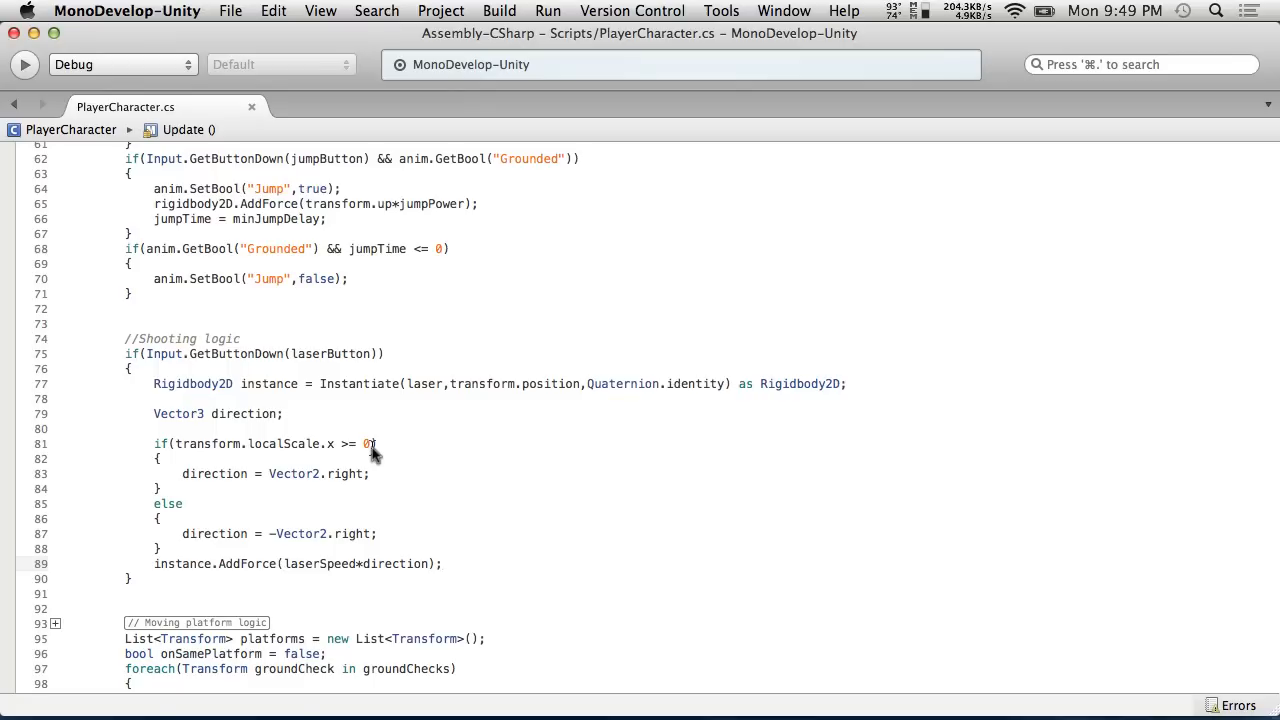
key("ctrl+Left")
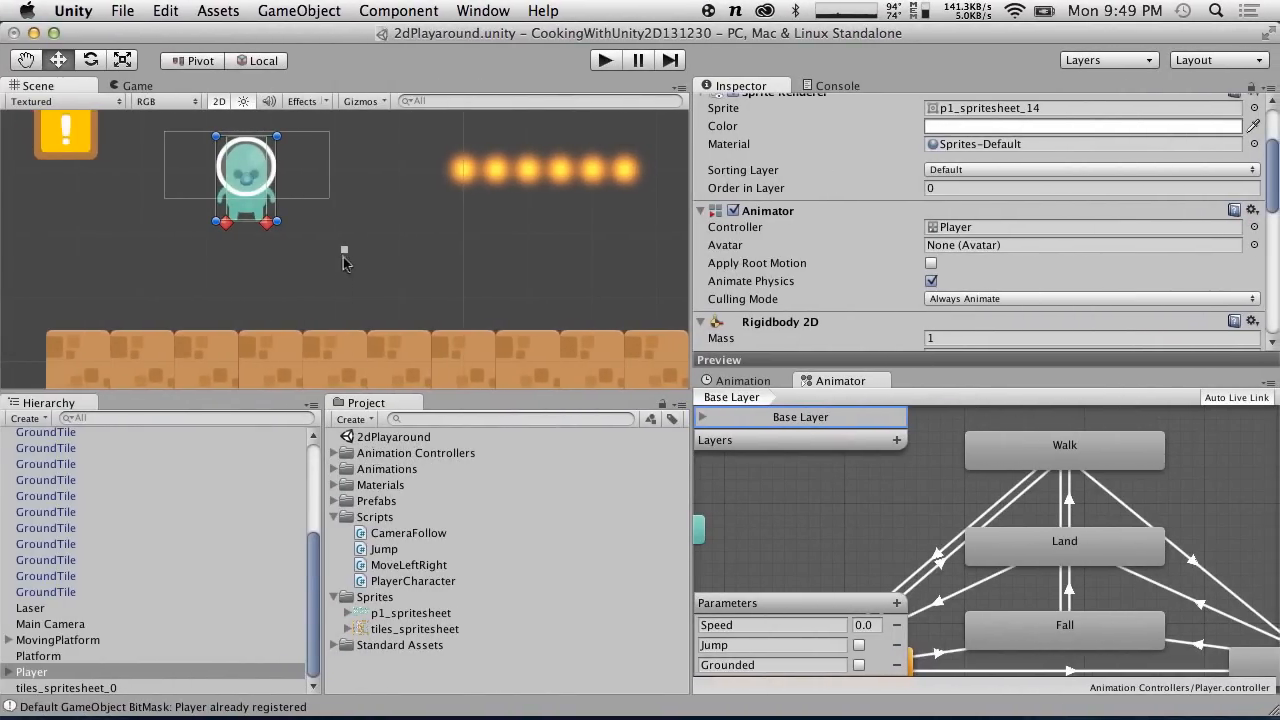
left_click(344, 250)
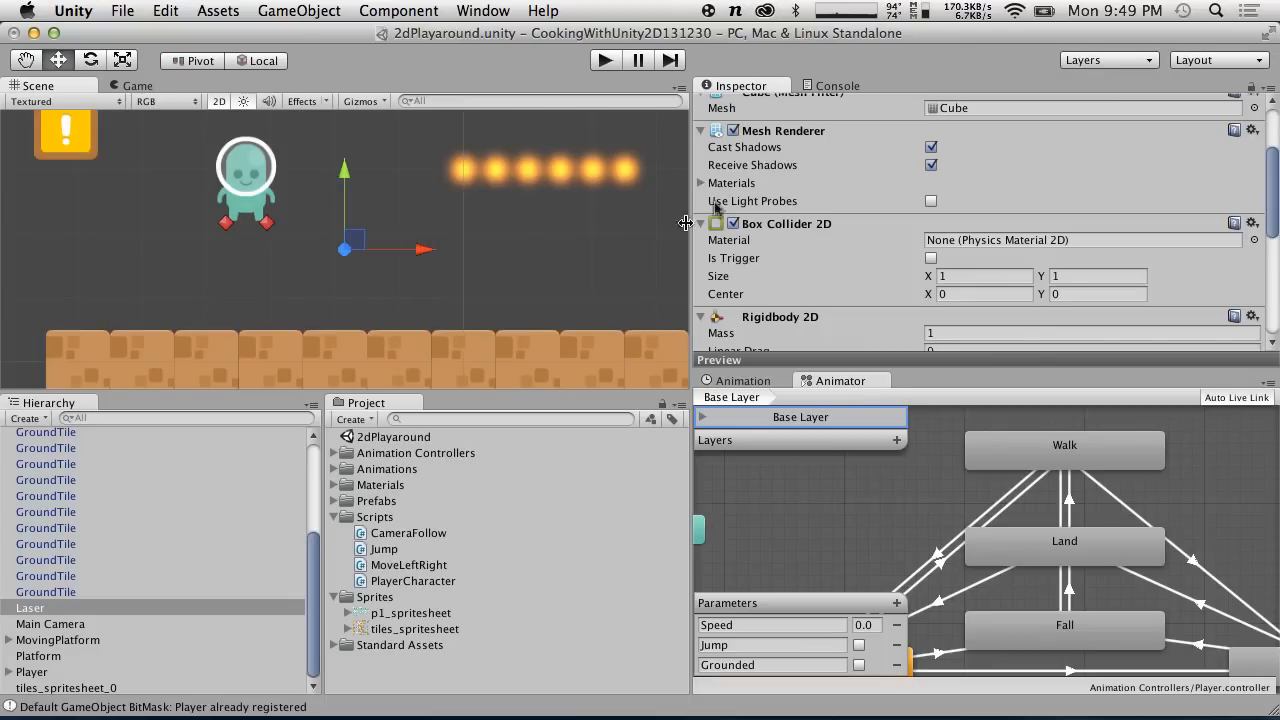
key("ctrl+Right")
key("ctrl+Left")
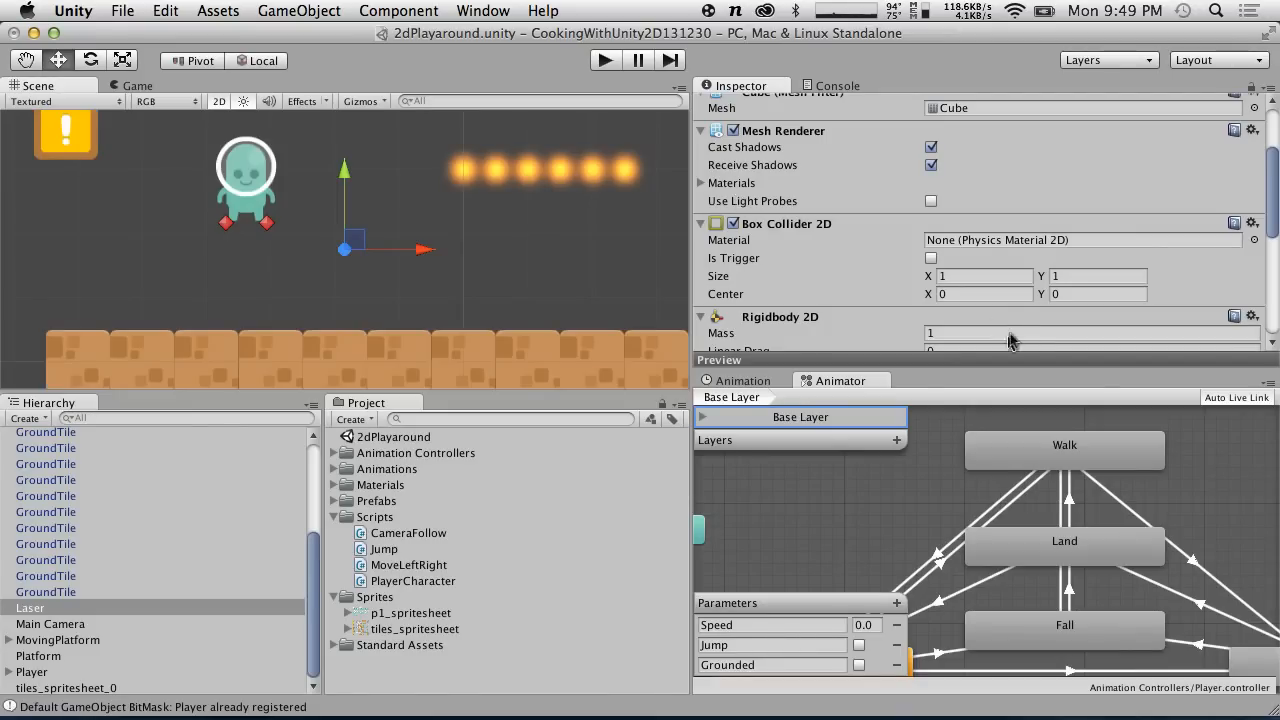
key("ctrl+Right")
key("ctrl+Left")
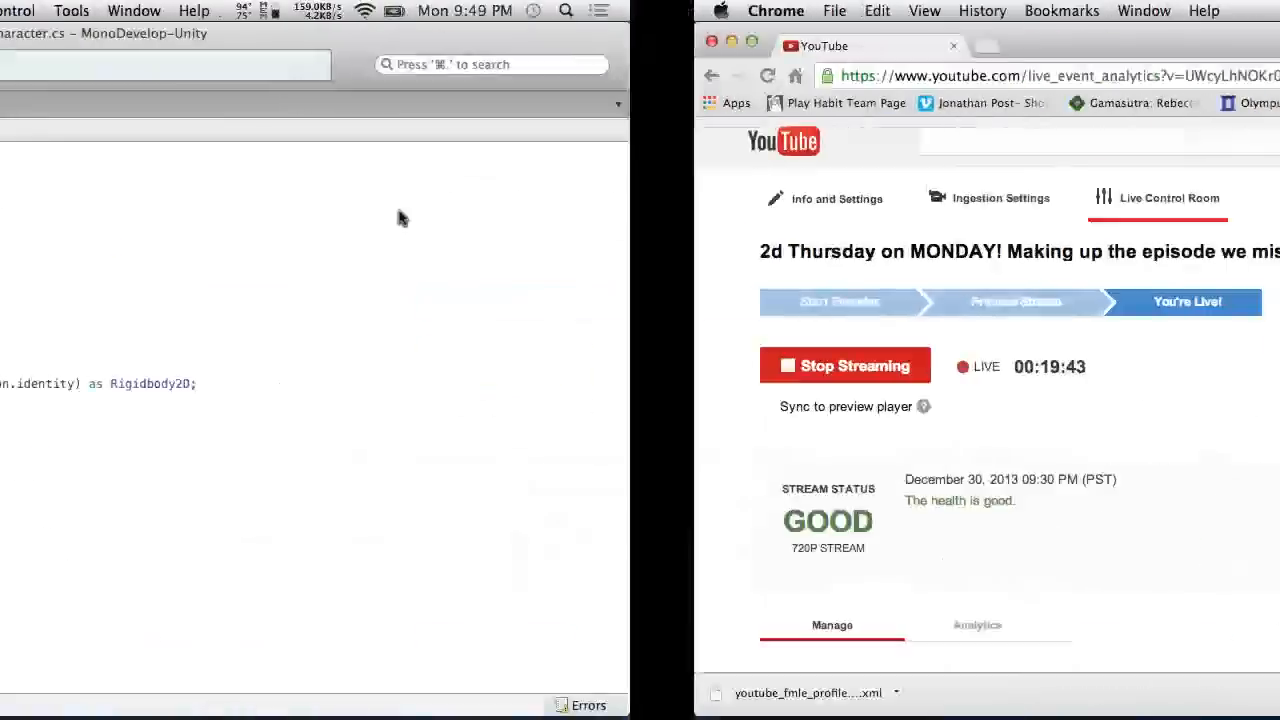
key("ctrl+Left")
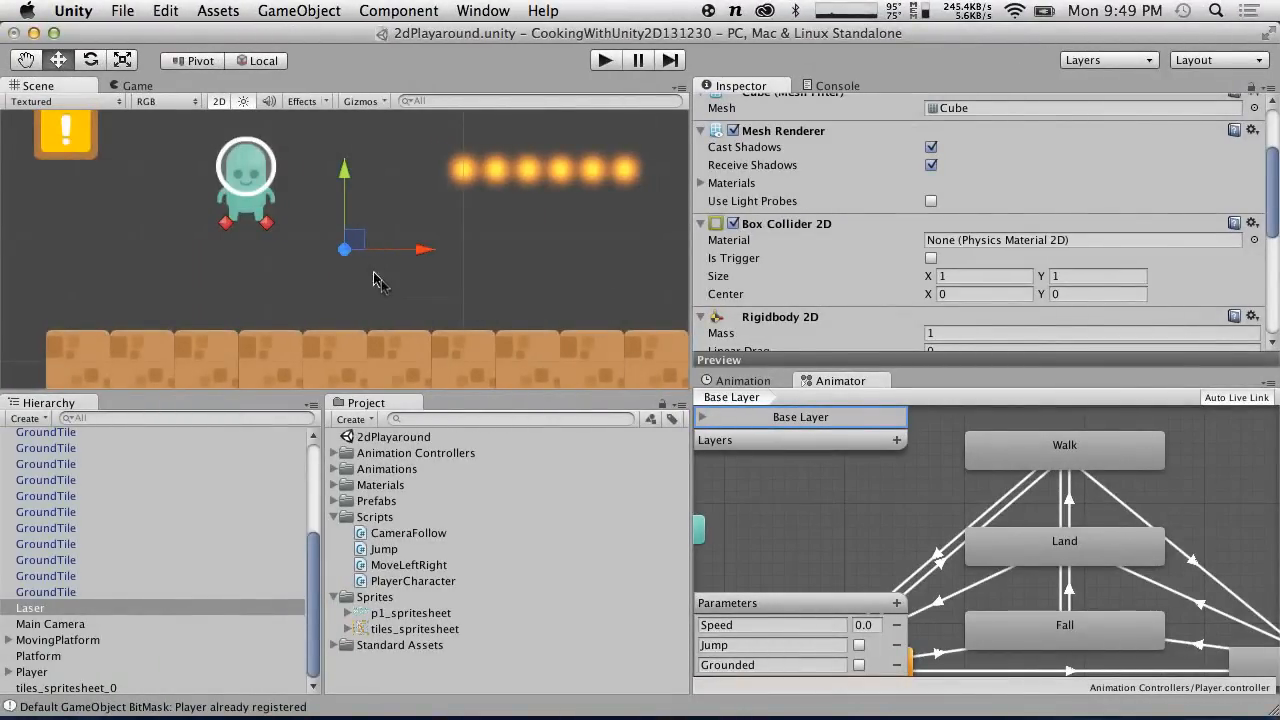
key("ctrl+Right")
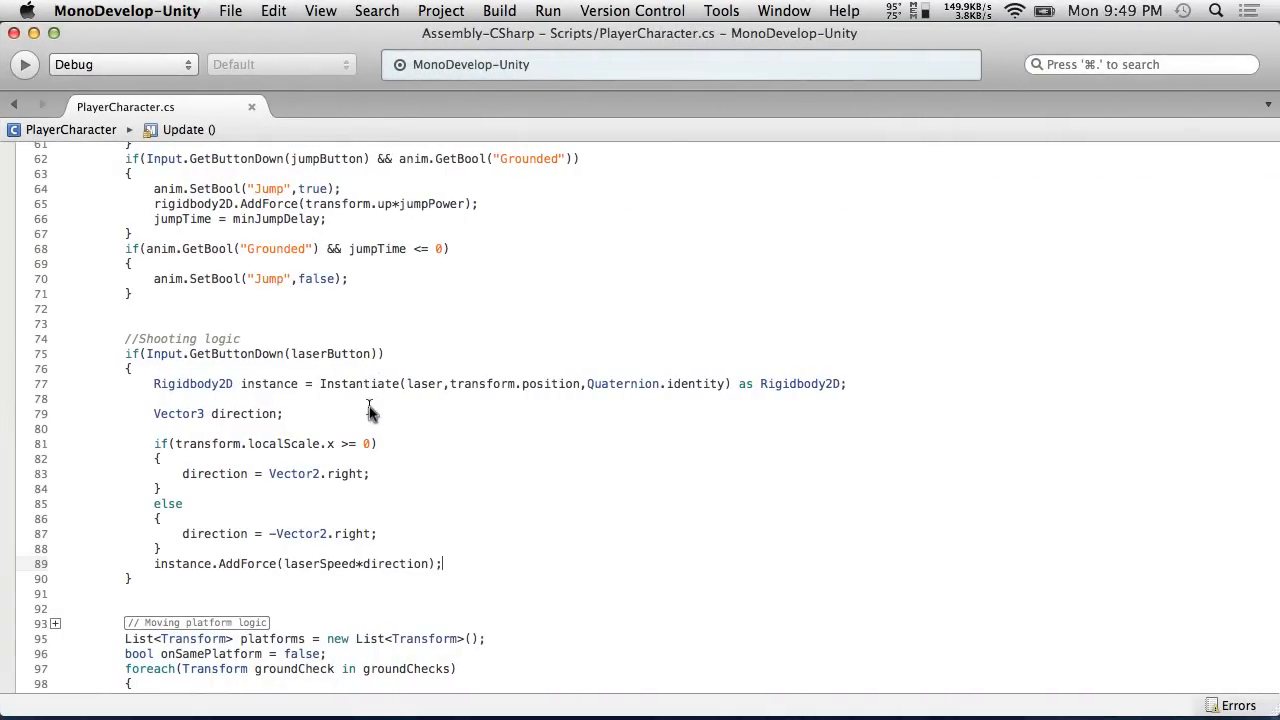
key("ctrl+Left")
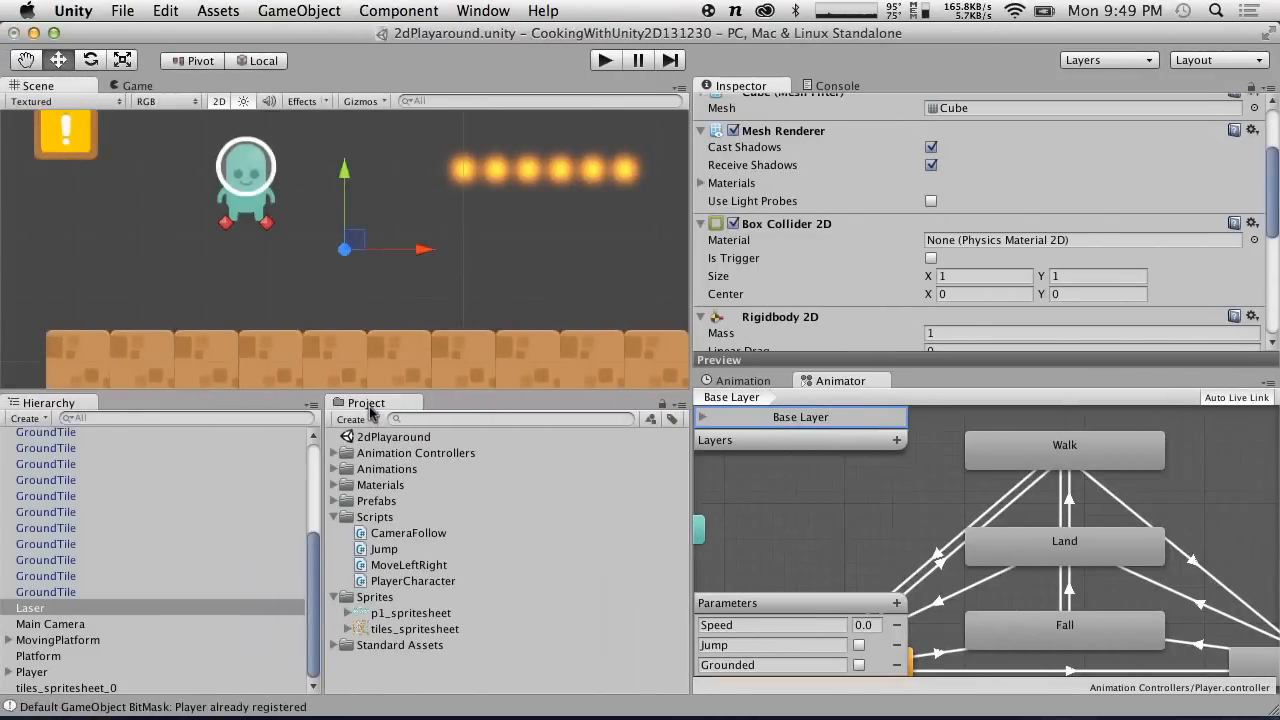
Move the Laser object straight up to a Y position of about 2.2, level with the player's feet.
left_click_drag(346, 170, 346, 141)
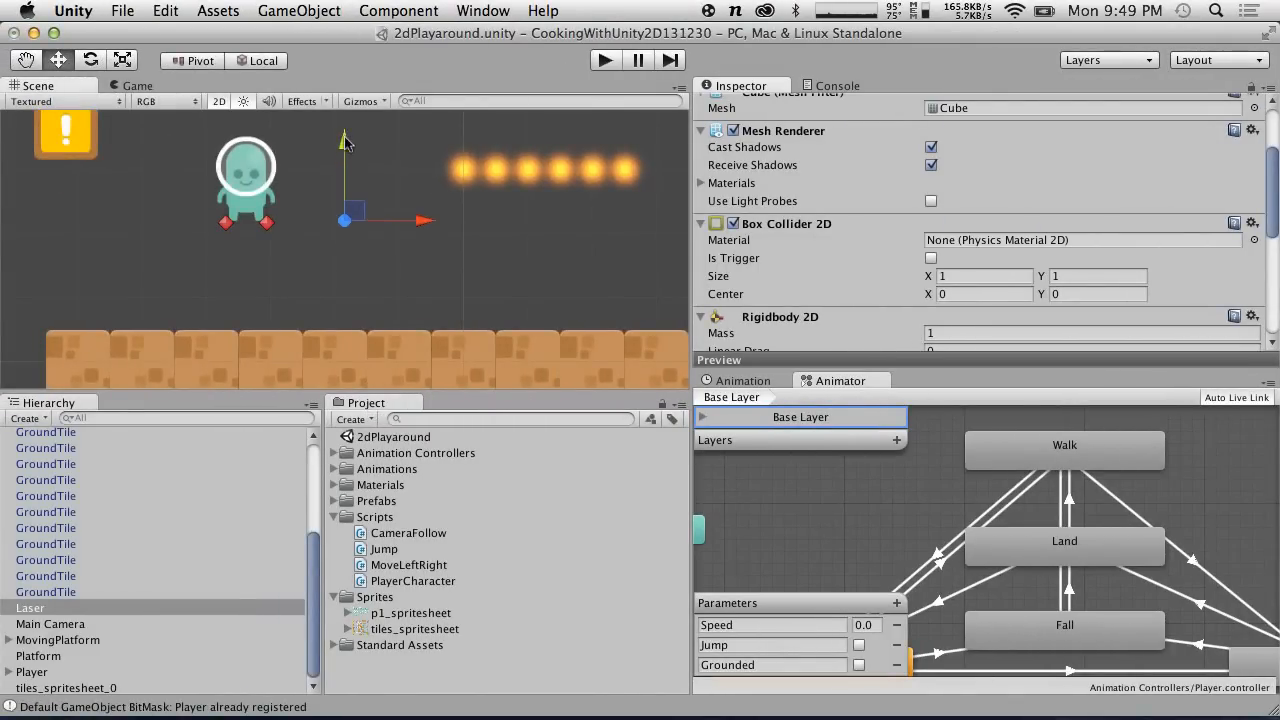
left_click(384, 245)
left_click(347, 226)
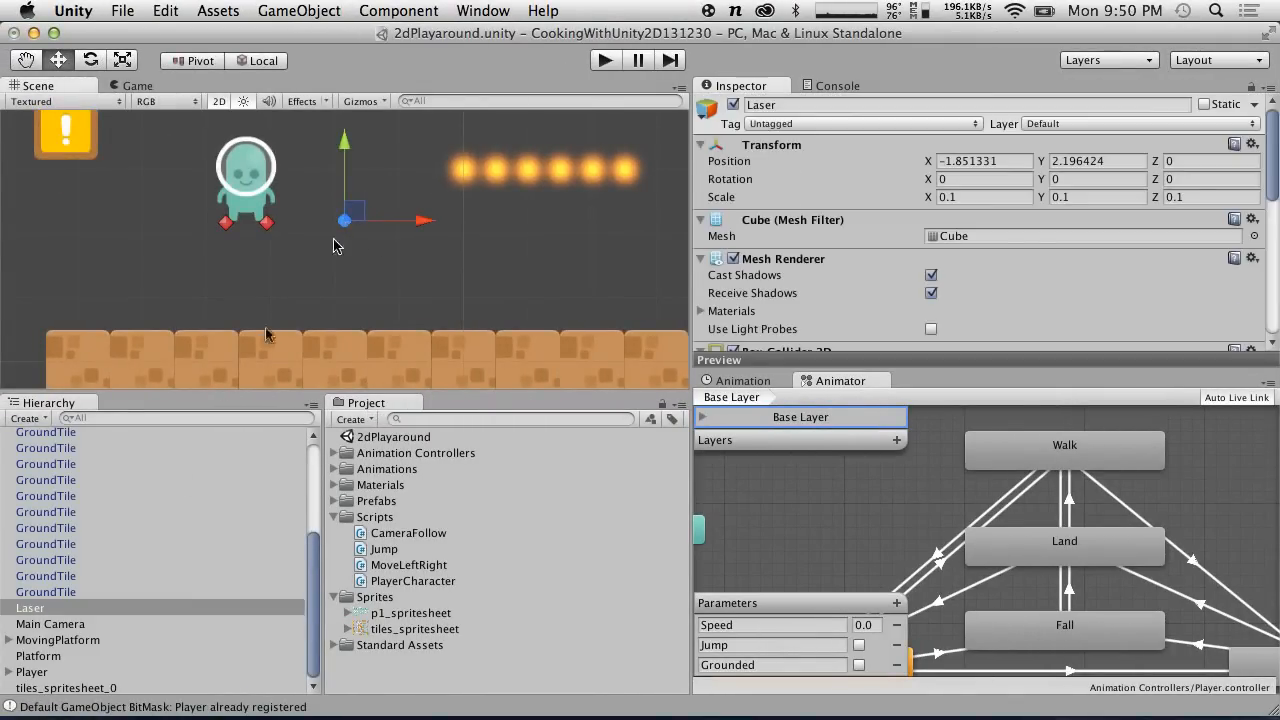
Save the Laser object as a prefab in the Prefabs folder and delete its instance from the scene.
left_click_drag(93, 611, 410, 500)
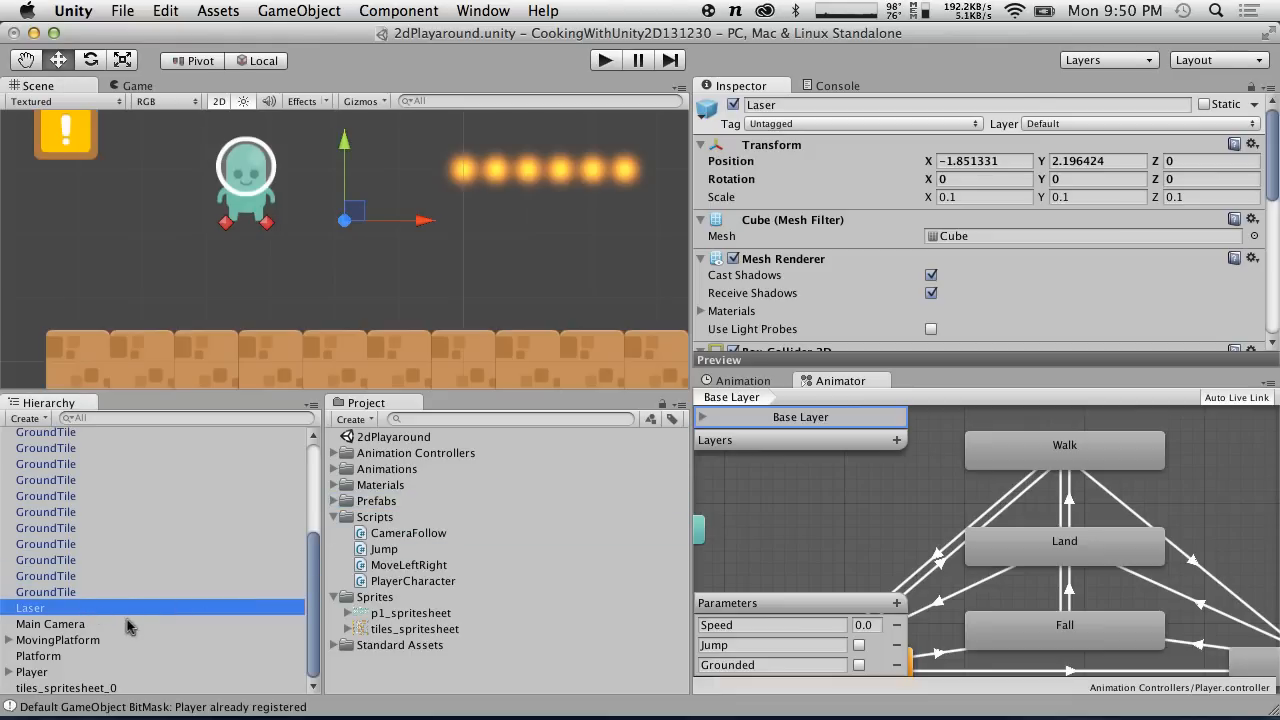
right_click(92, 610)
left_click(140, 665)
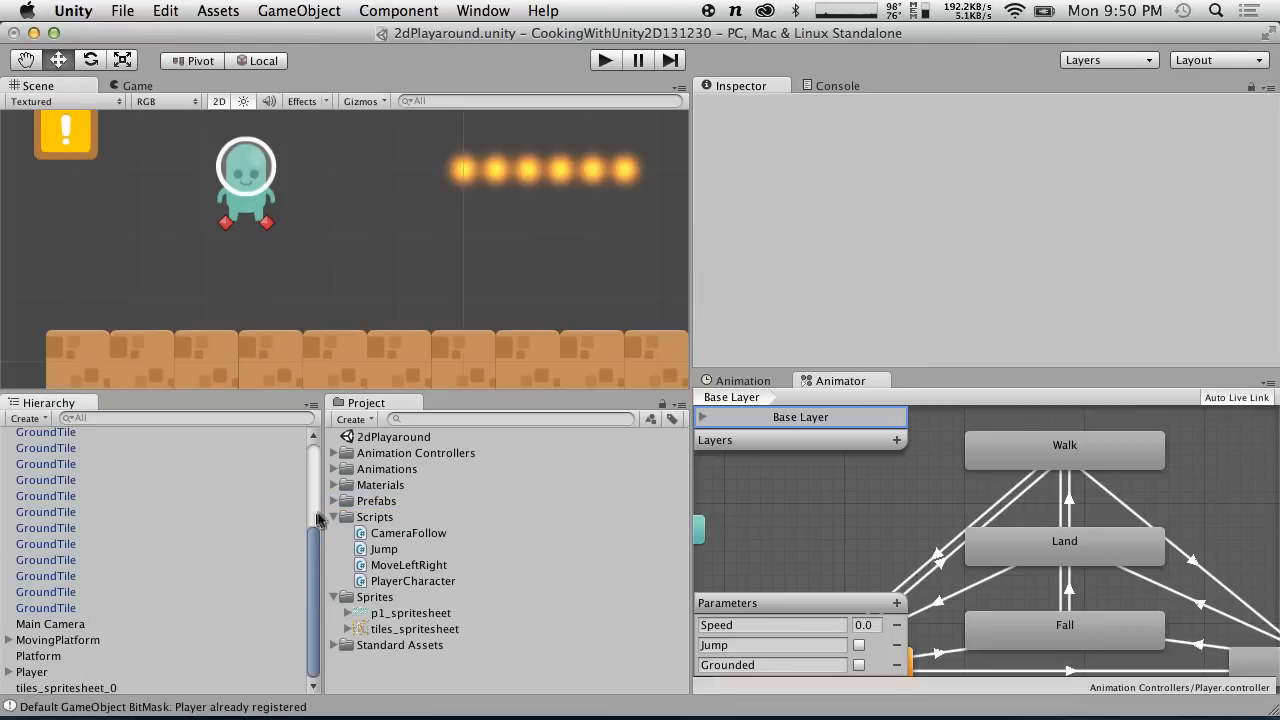
Expand the Prefabs folder in the project and select the Laser prefab.
left_click(340, 503)
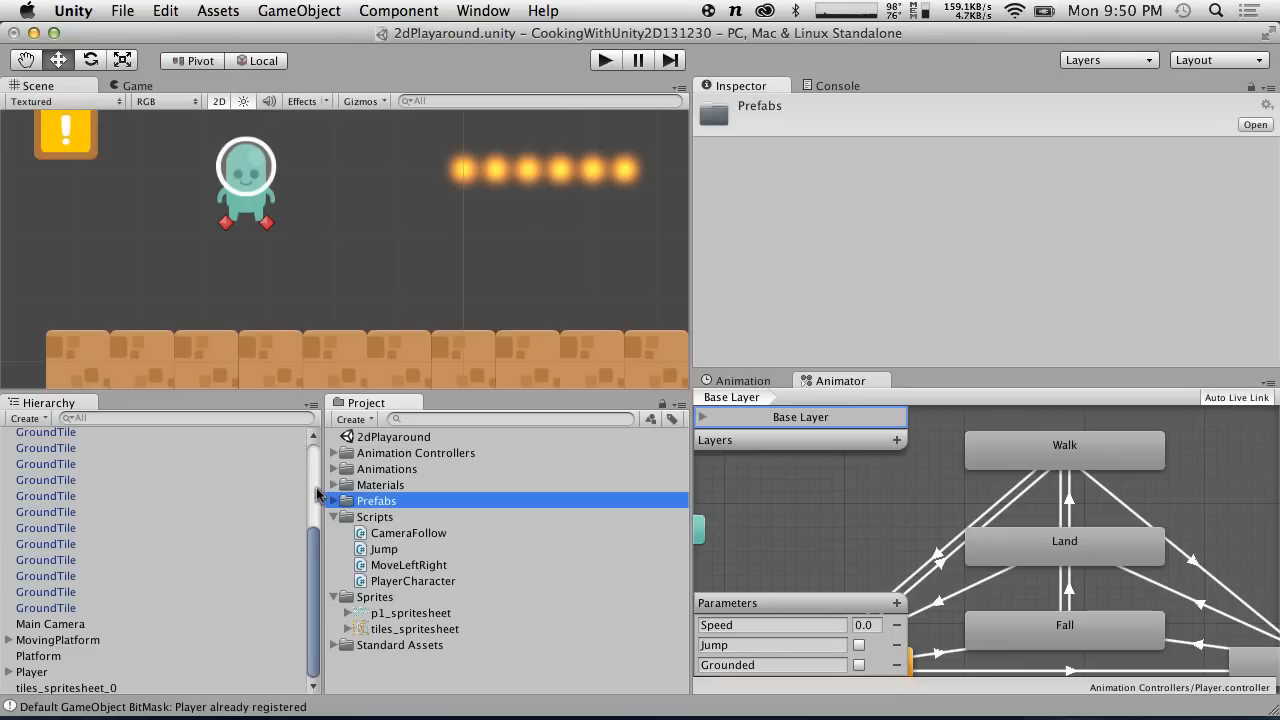
left_click(334, 500)
left_click(418, 566)
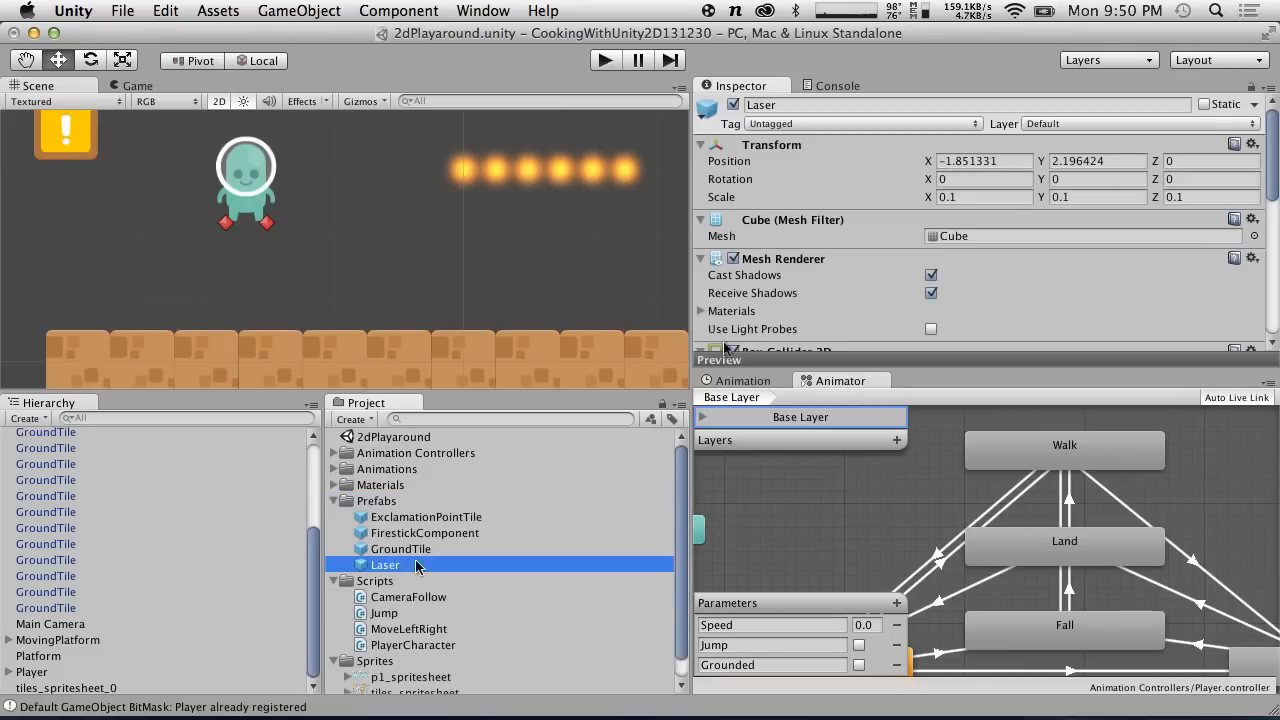
Assign the Laser prefab to the PlayerBullets layer.
left_click(1088, 124)
left_click(1108, 270)
Disable collisions between the Player and PlayerBullets layers in the Physics 2D layer collision matrix.
left_click(218, 10)
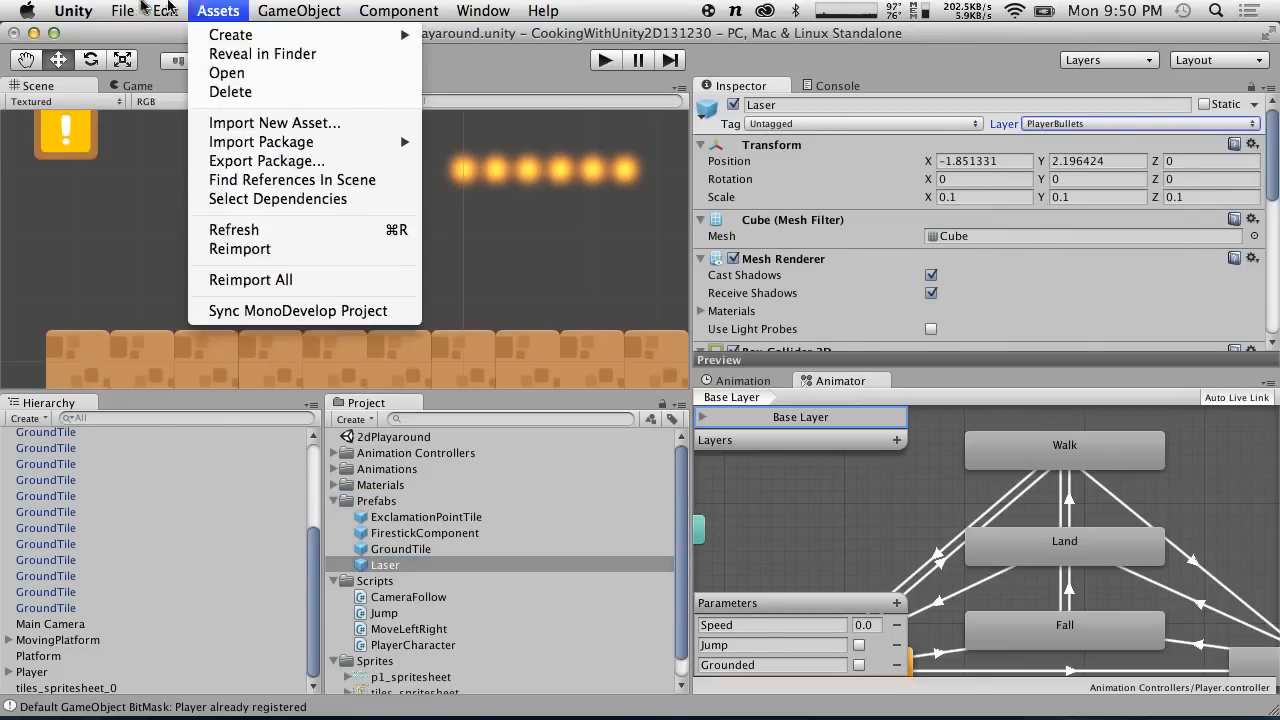
mouse_move(122, 10)
mouse_move(166, 11)
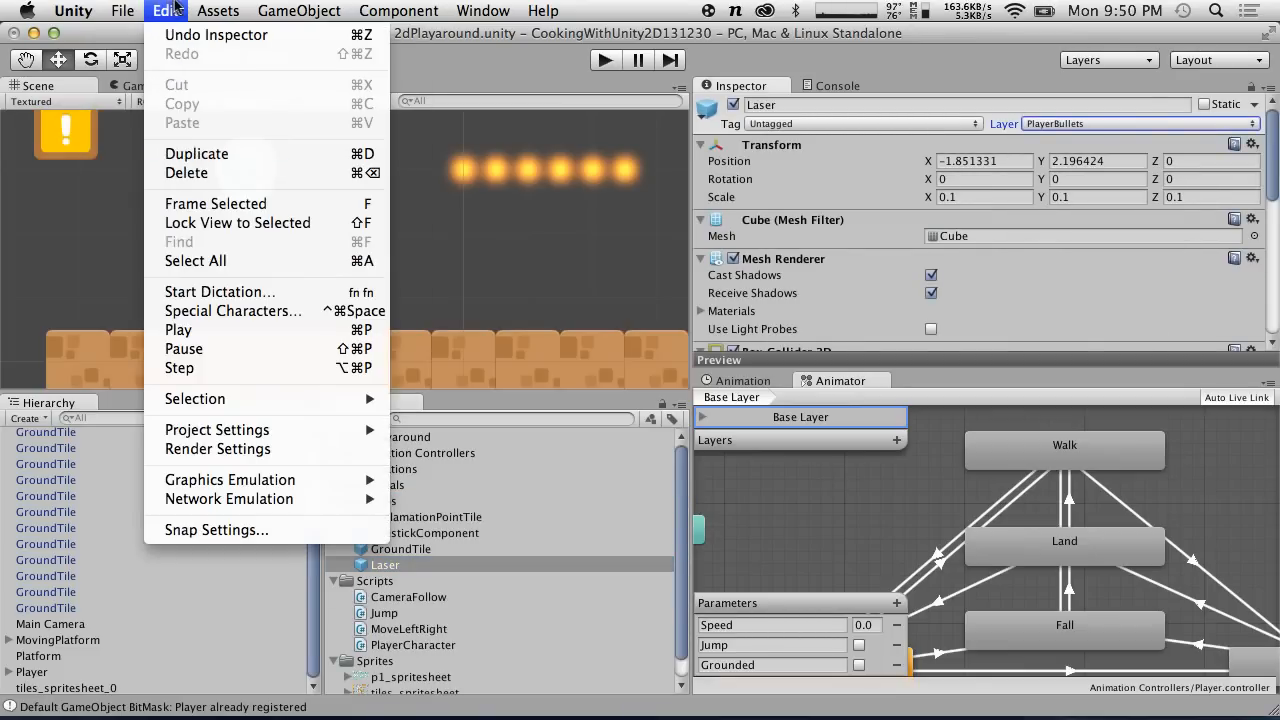
mouse_move(337, 430)
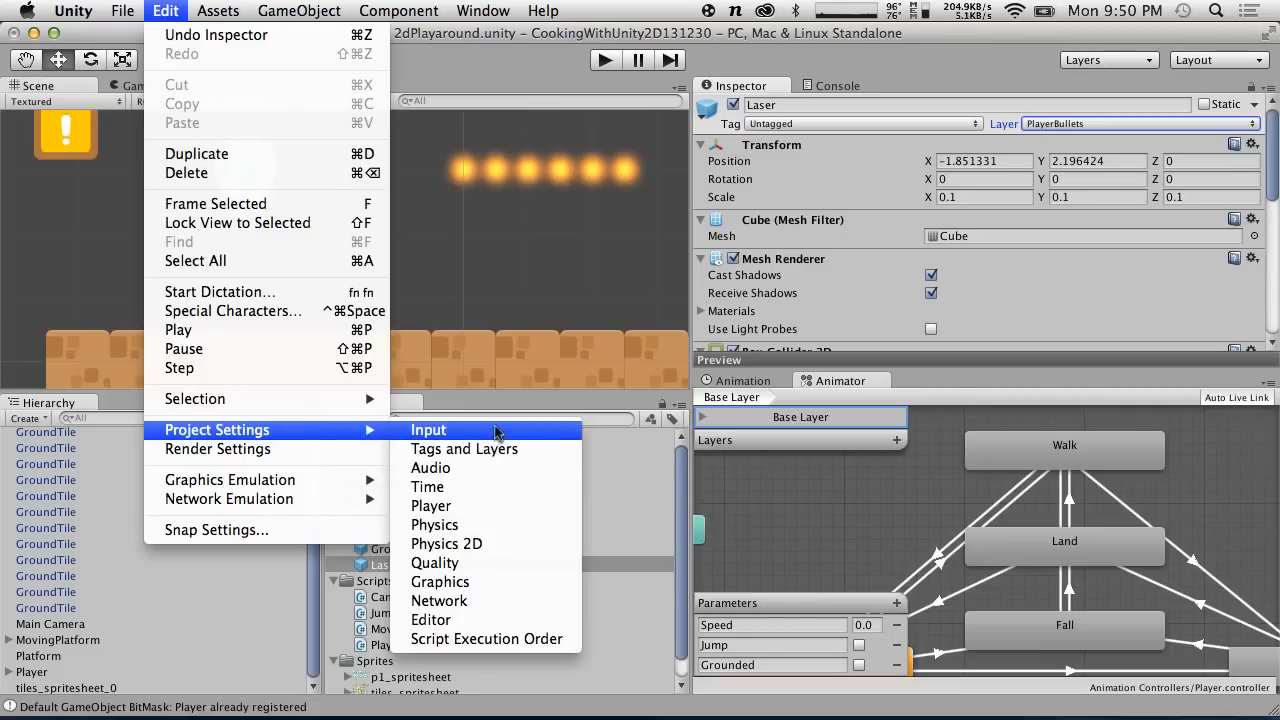
left_click(474, 552)
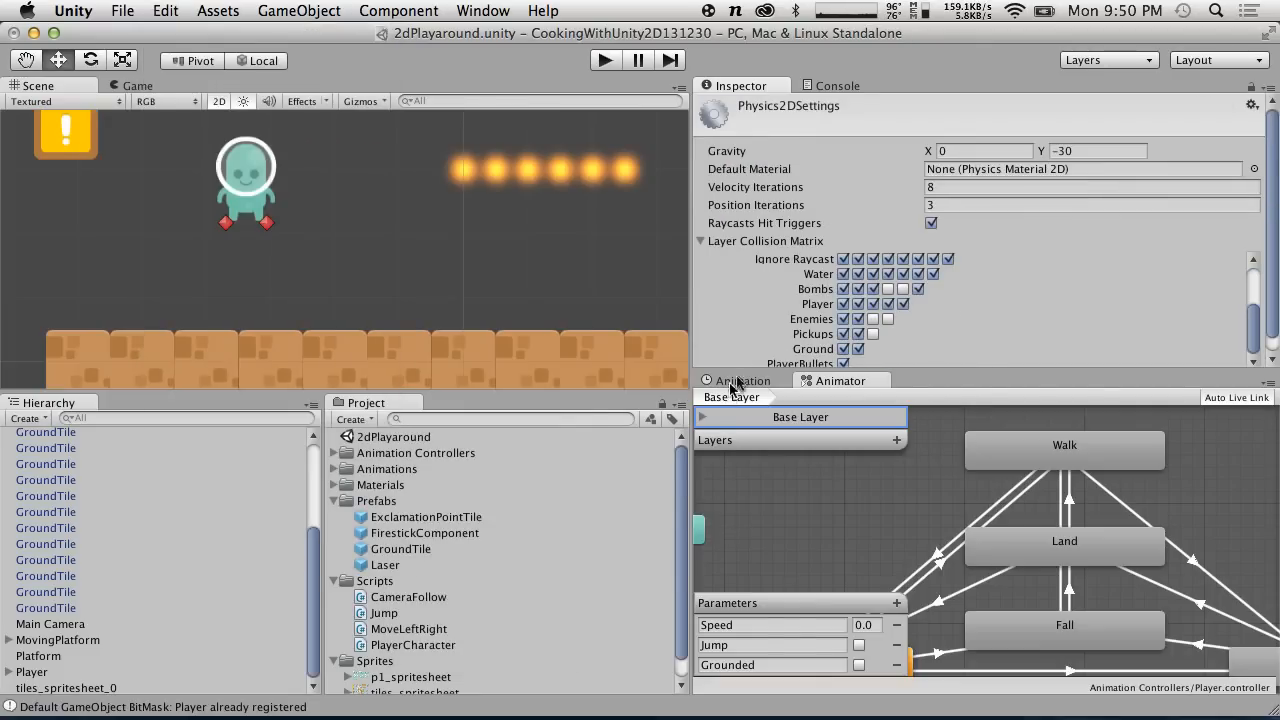
left_click_drag(783, 368, 930, 505)
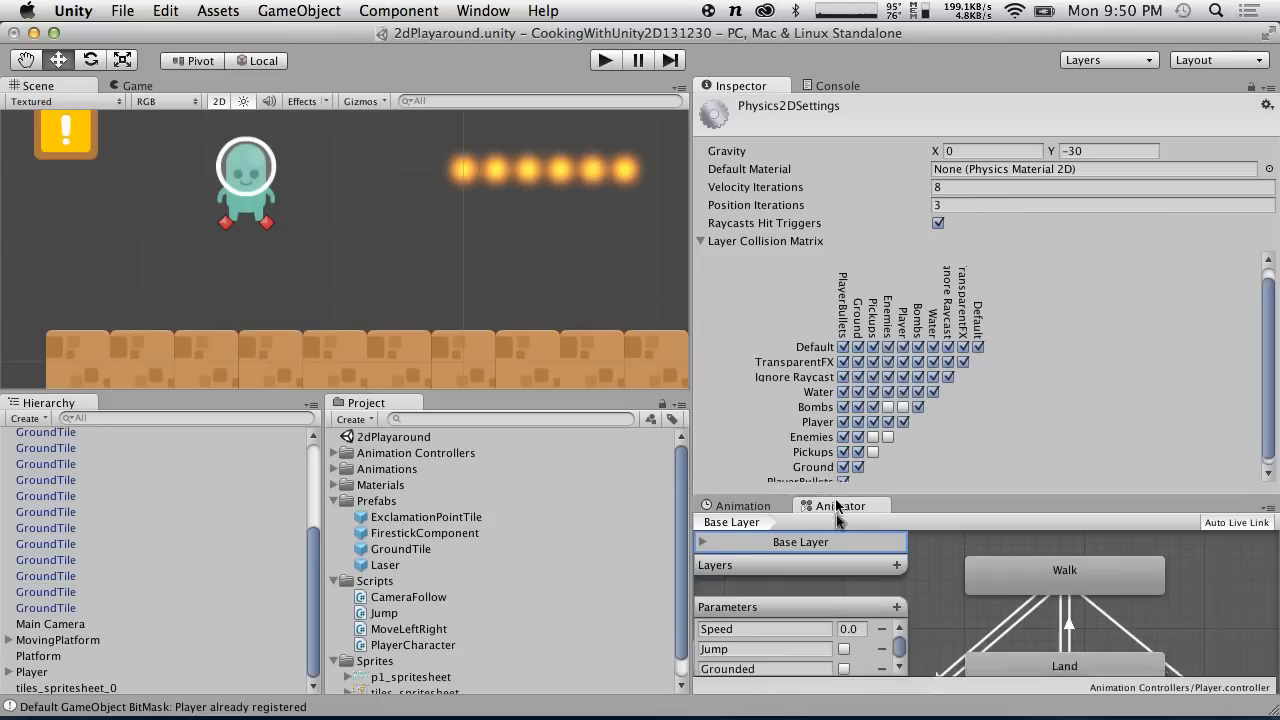
scroll(1030, 443, "down", 1)
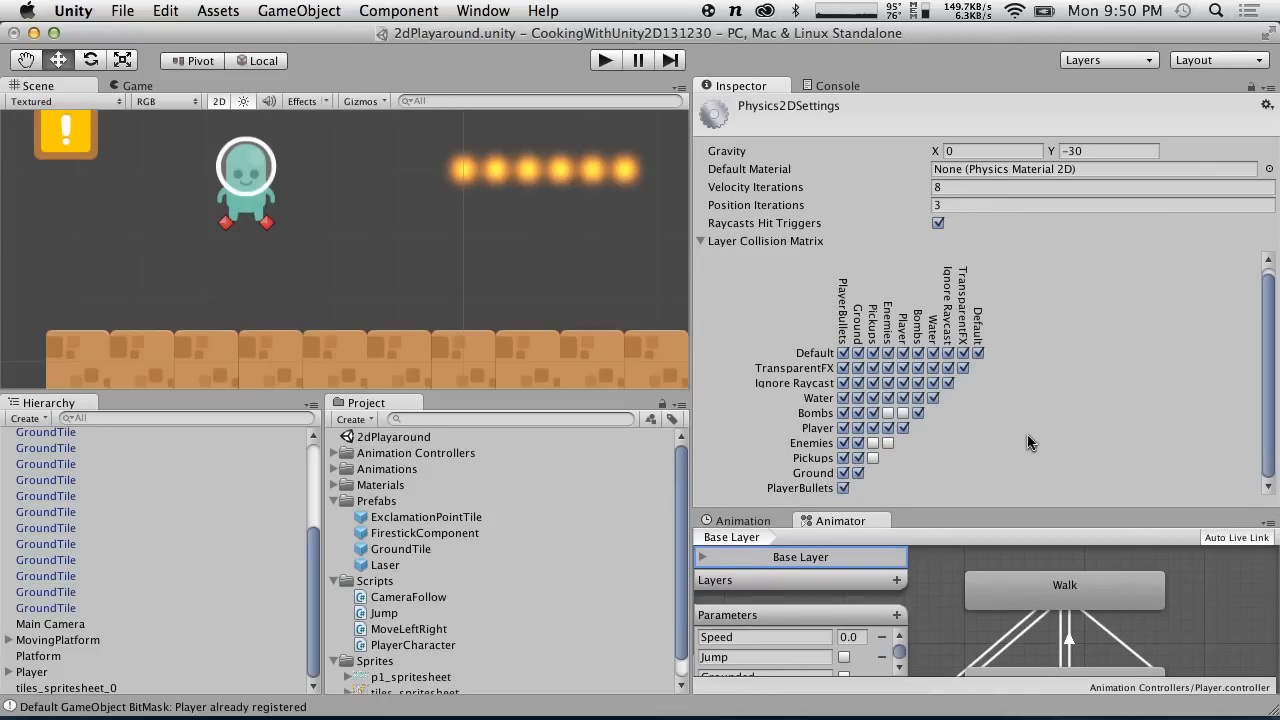
left_click(843, 428)
Assign the Laser prefab to the Laser field of the Player's Player Character script.
left_click(32, 671)
scroll(993, 380, "down", 10)
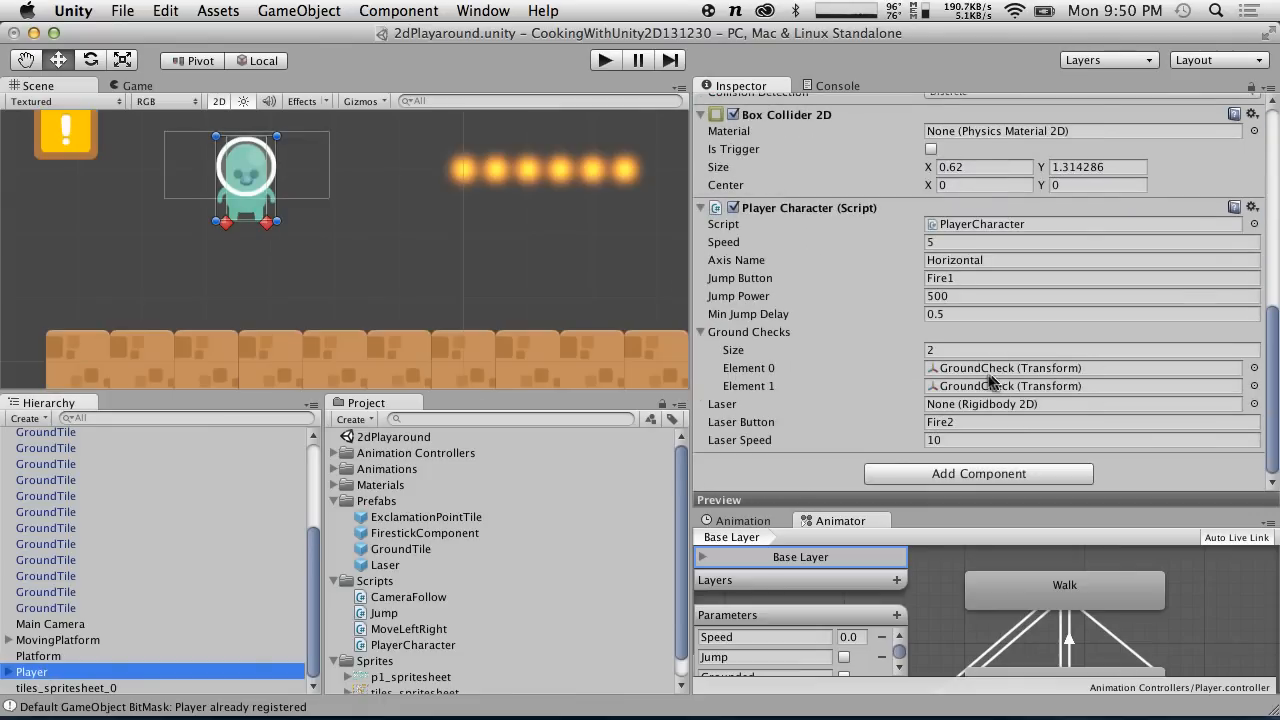
left_click_drag(385, 565, 965, 410)
Compare the joystick Fire axes in the project's Input settings and edit the button number in the joystick Fire2 axis's Positive Button.
left_click(165, 10)
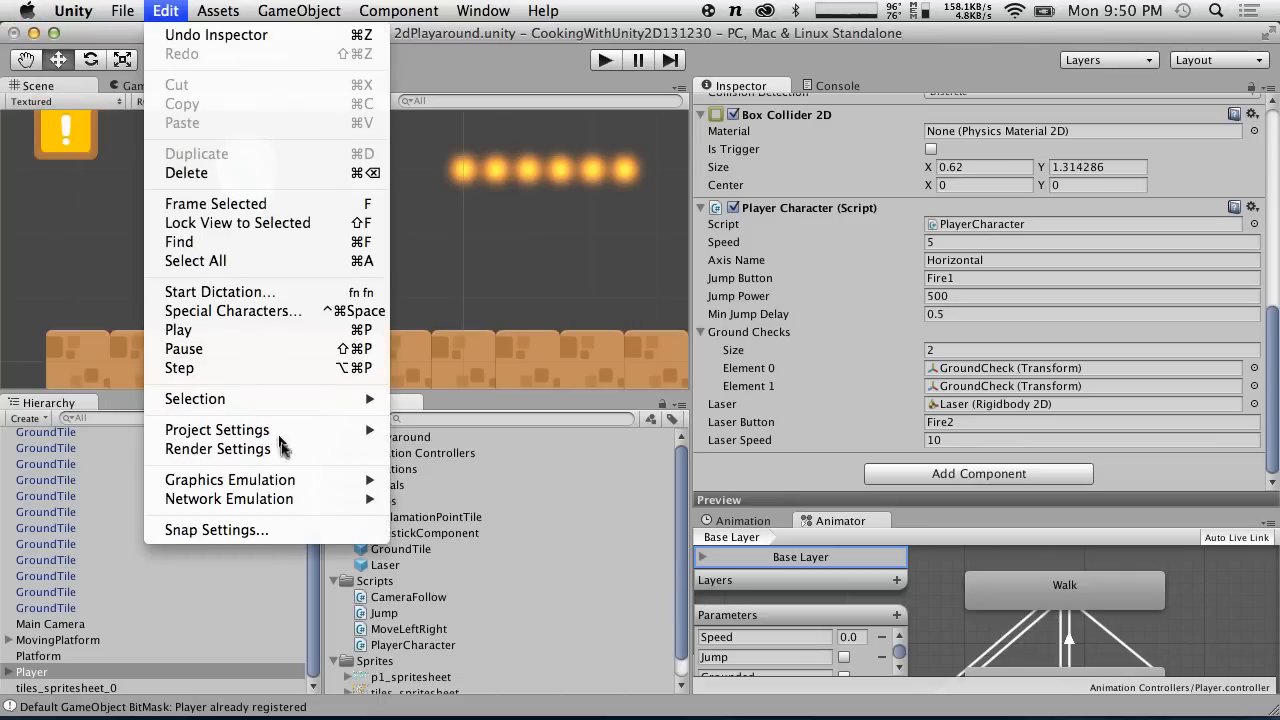
mouse_move(277, 432)
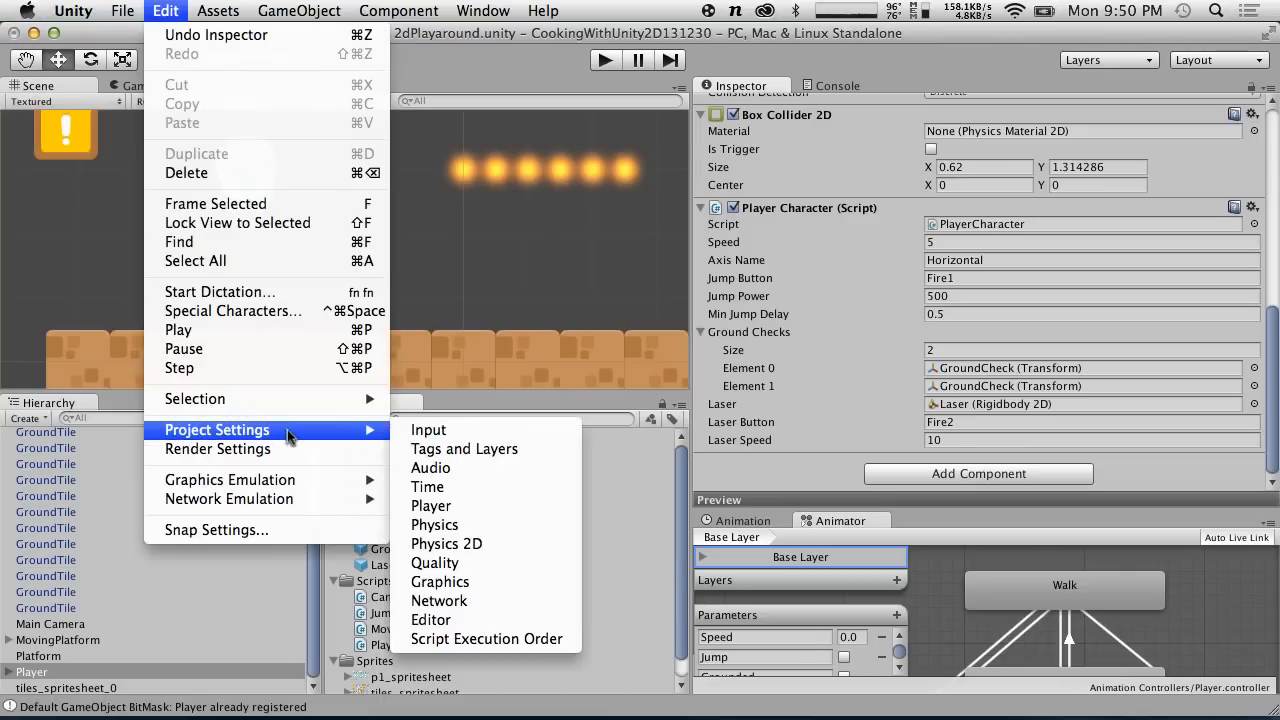
left_click(456, 437)
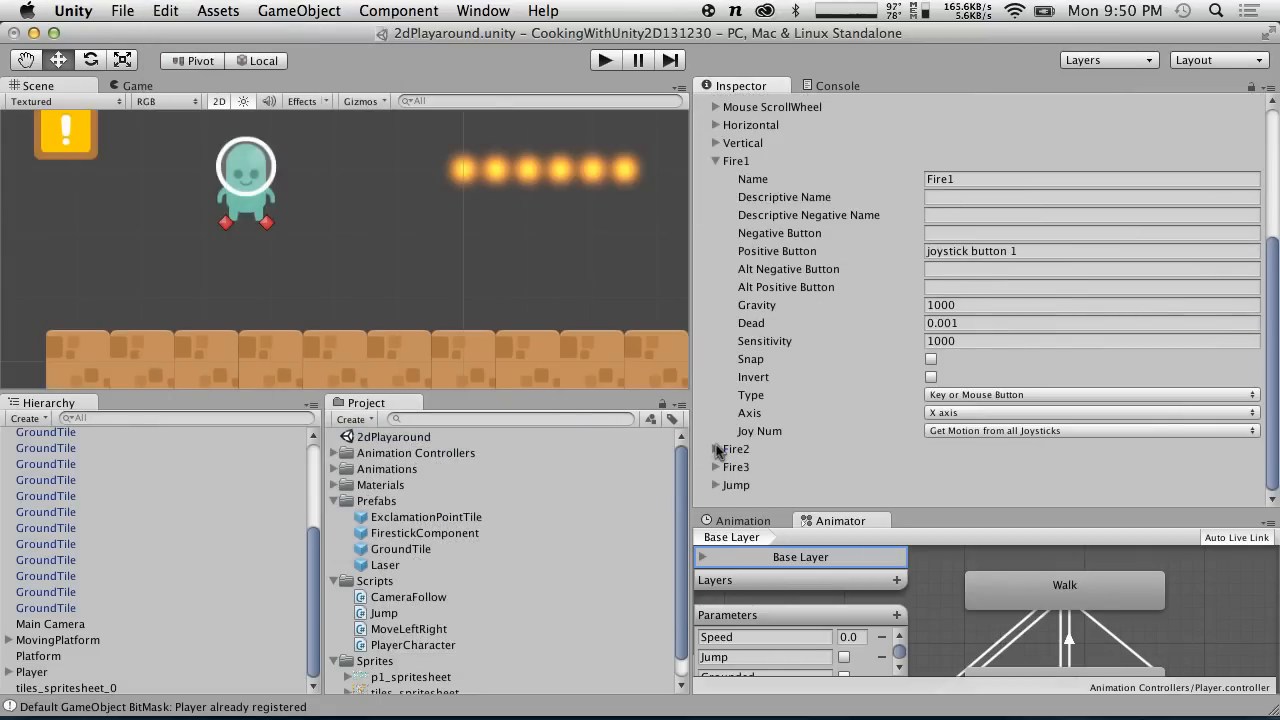
left_click(716, 450)
scroll(809, 313, "down", 3)
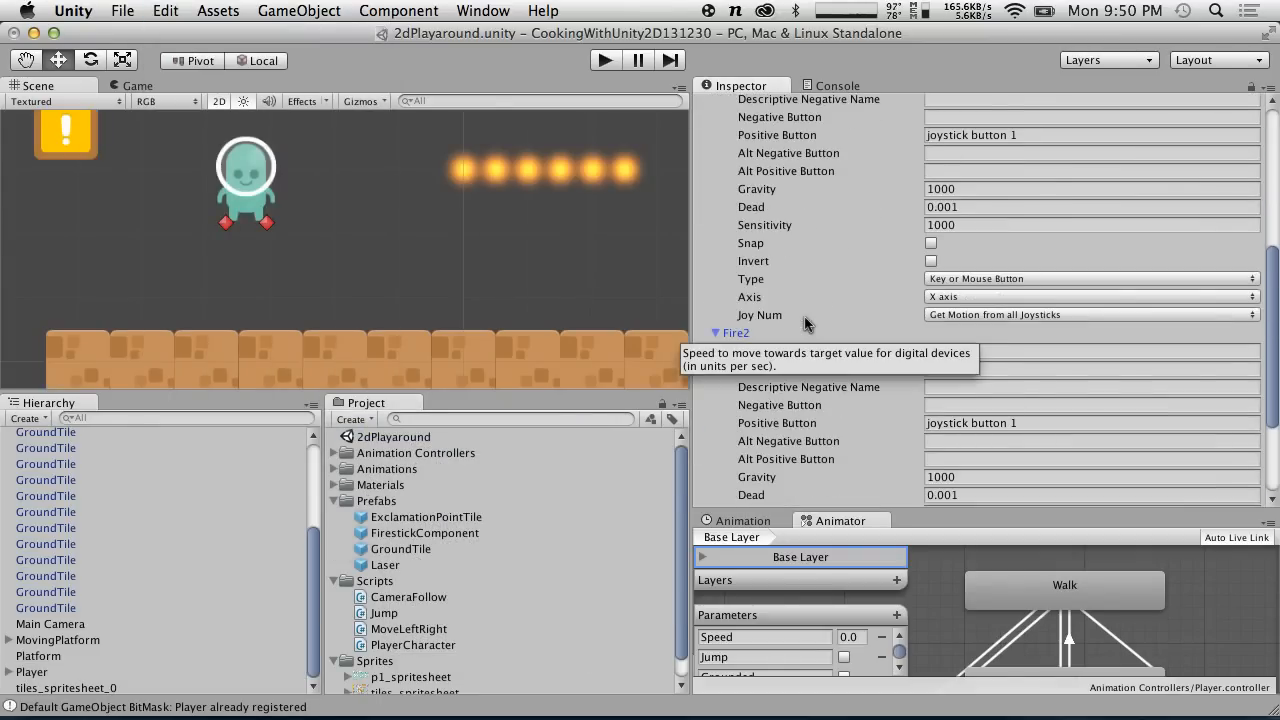
scroll(808, 320, "up", 9)
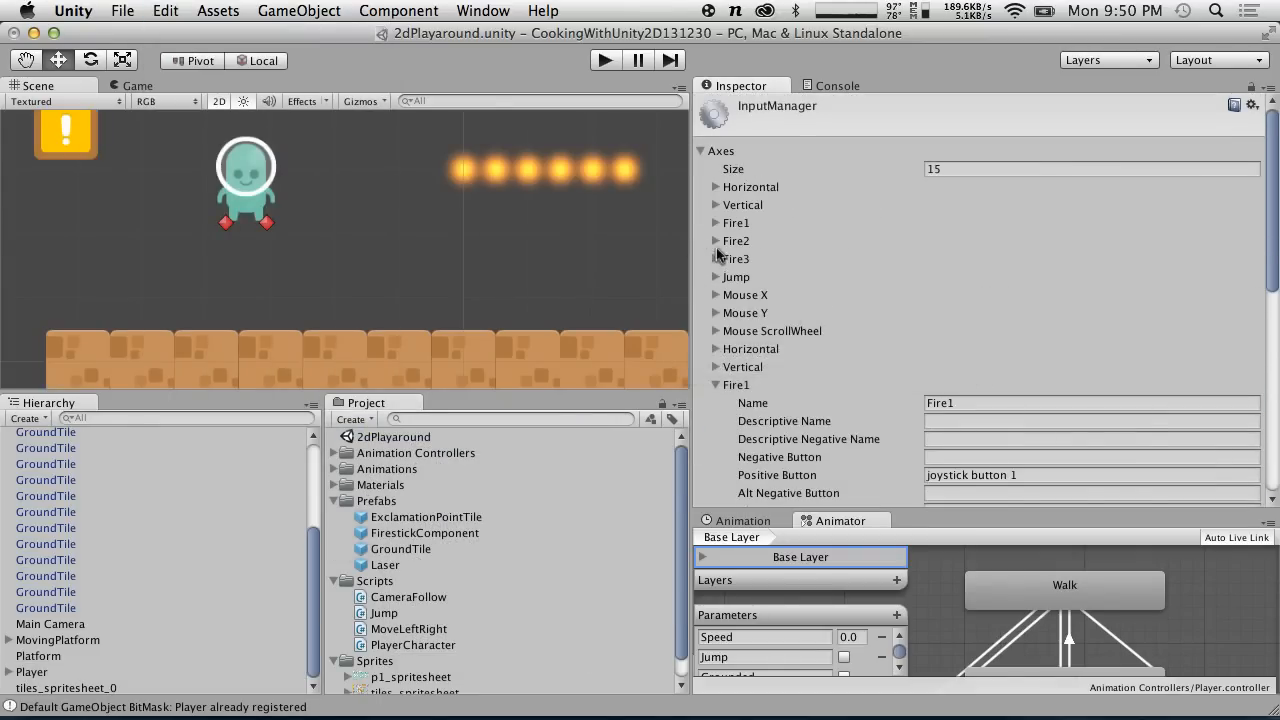
scroll(724, 278, "down", 12)
scroll(726, 277, "up", 3)
scroll(727, 281, "down", 3)
left_click(715, 465)
scroll(714, 465, "down", 5)
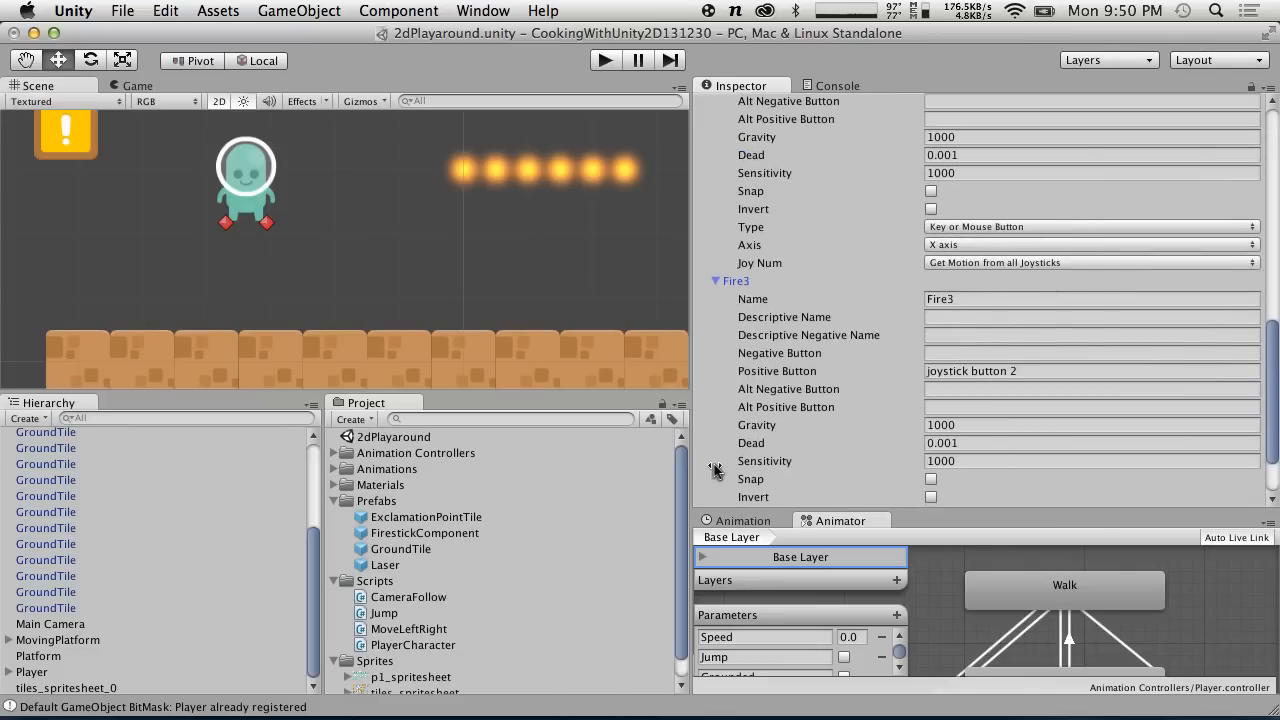
scroll(715, 468, "up", 5)
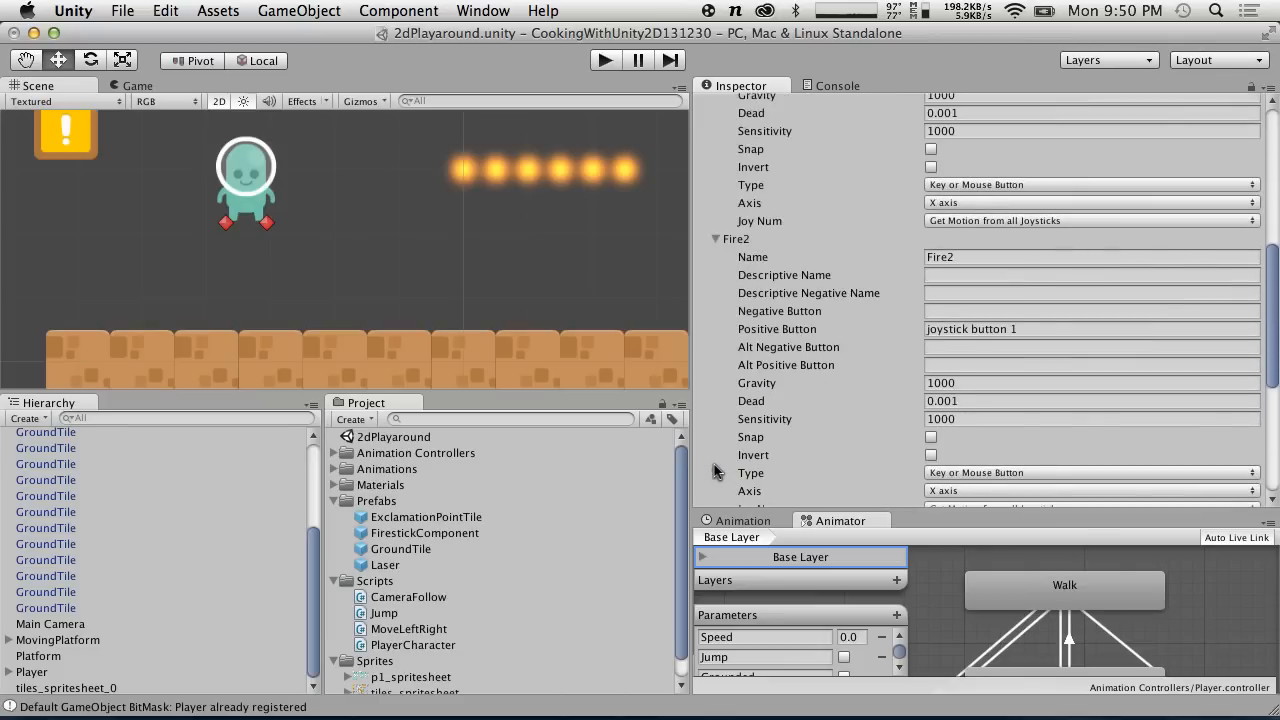
scroll(715, 468, "up", 2)
scroll(700, 475, "down", 5)
scroll(720, 470, "up", 1)
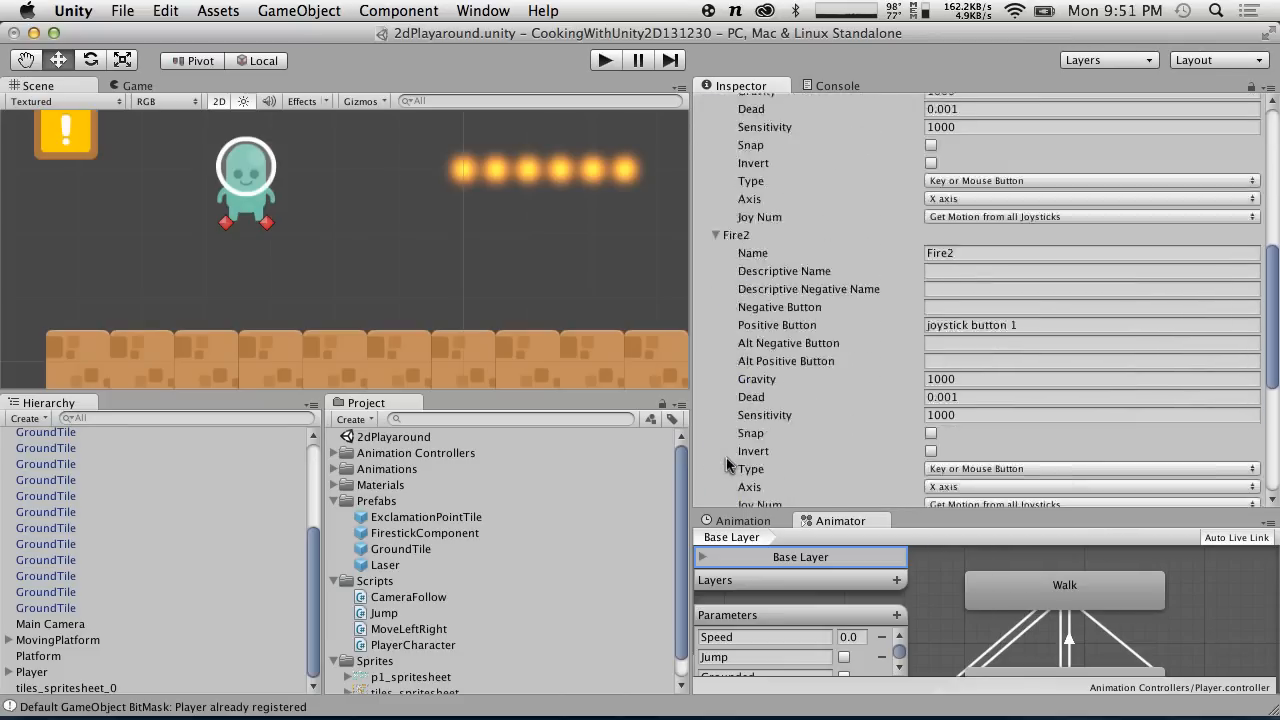
left_click(1080, 329)
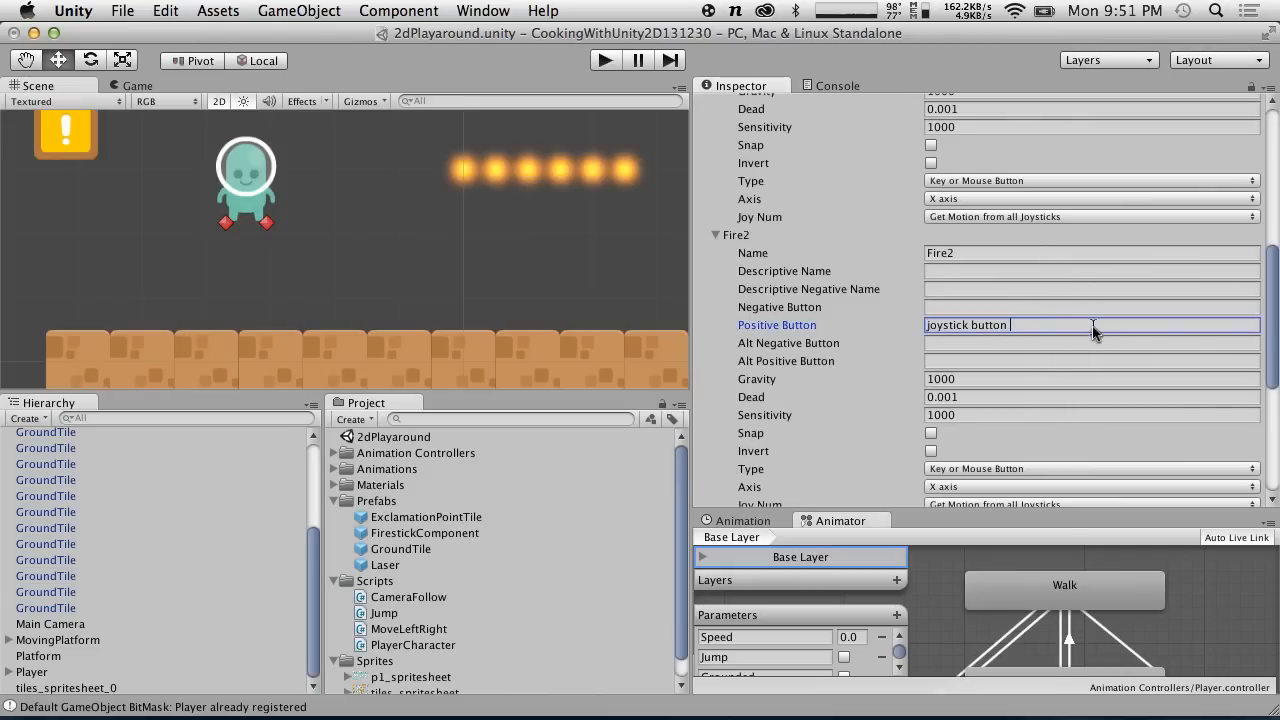
Set the Positive Button of the keyboard Fire2 axis to x, using the keyboard Fire1 axis as reference.
scroll(840, 262, "up", 10)
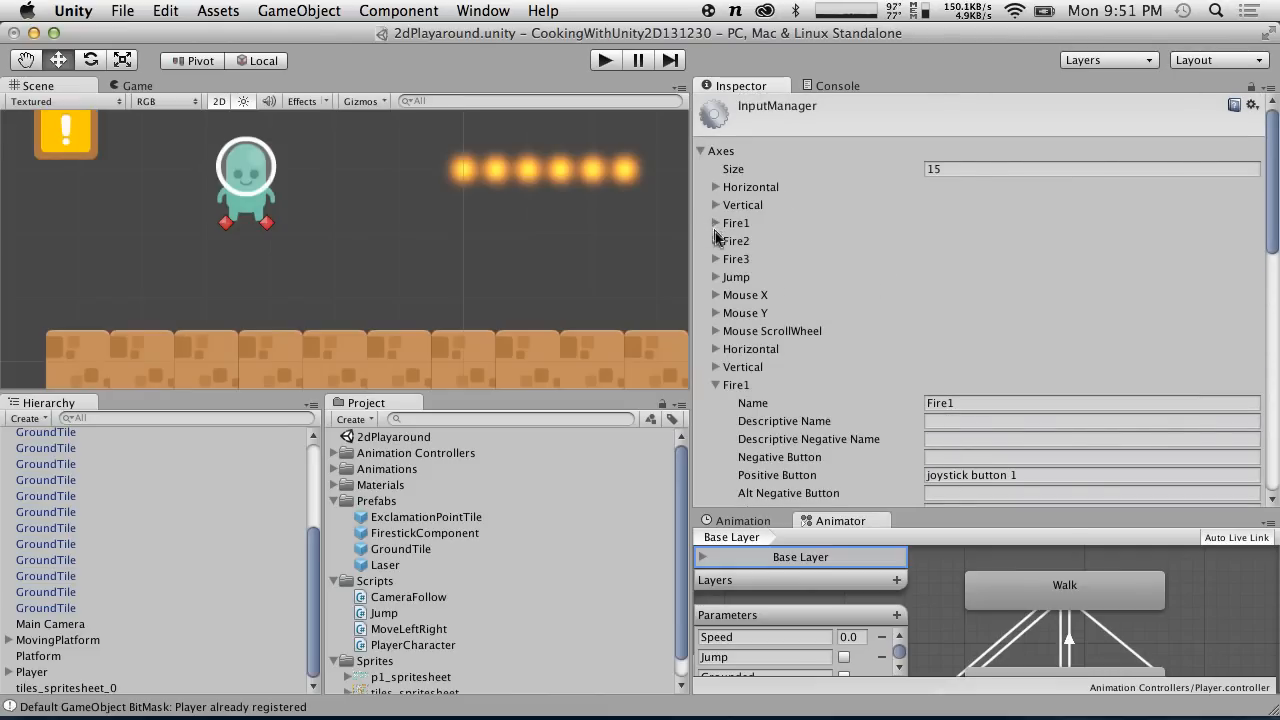
left_click(715, 241)
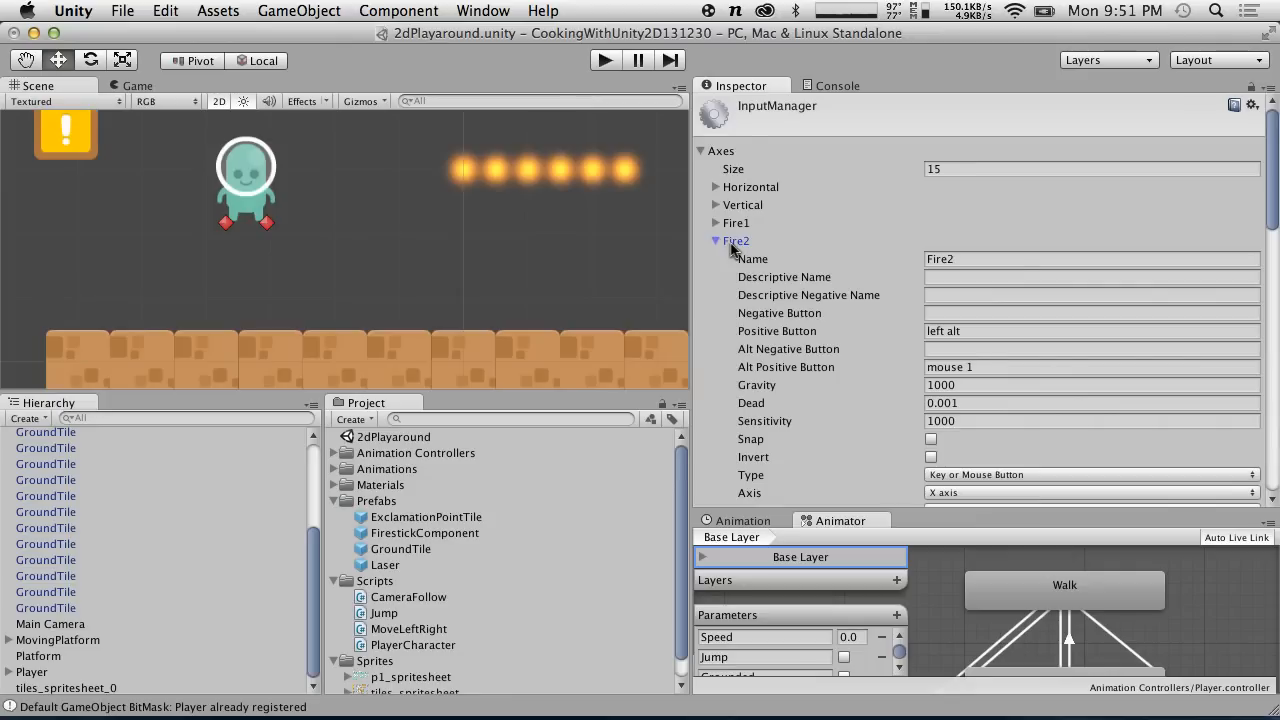
left_click(729, 224)
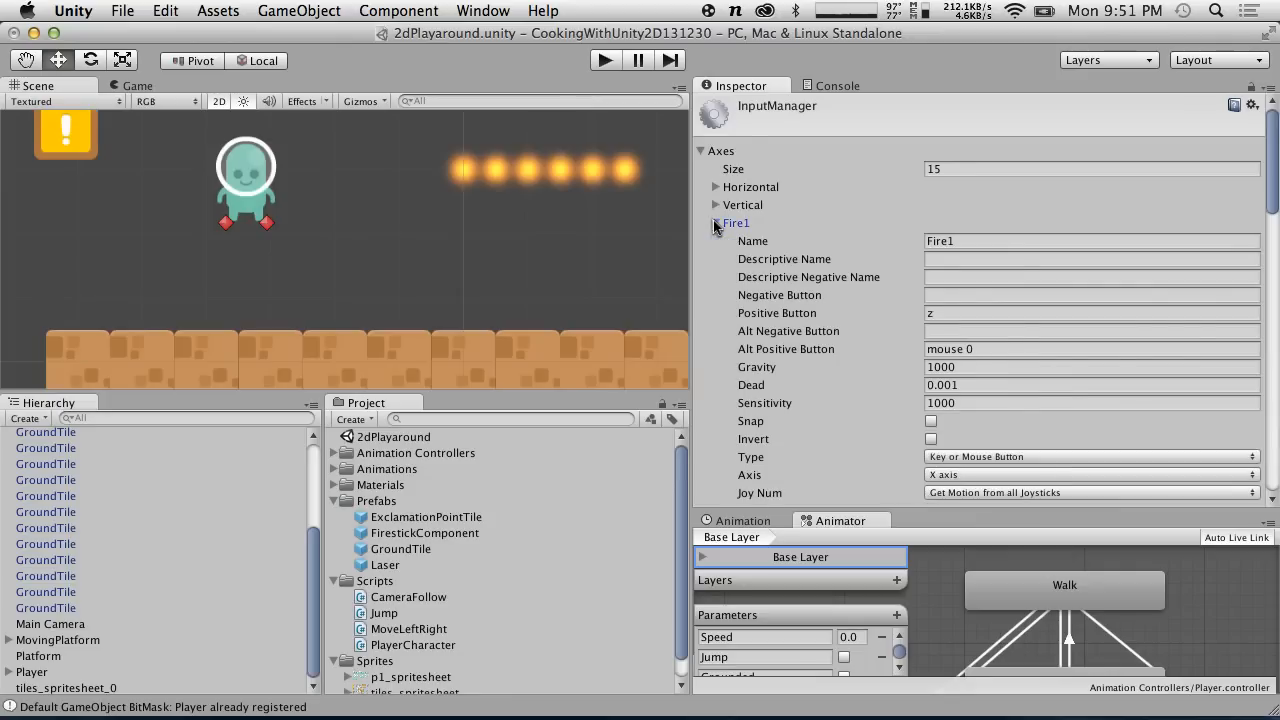
left_click(731, 226)
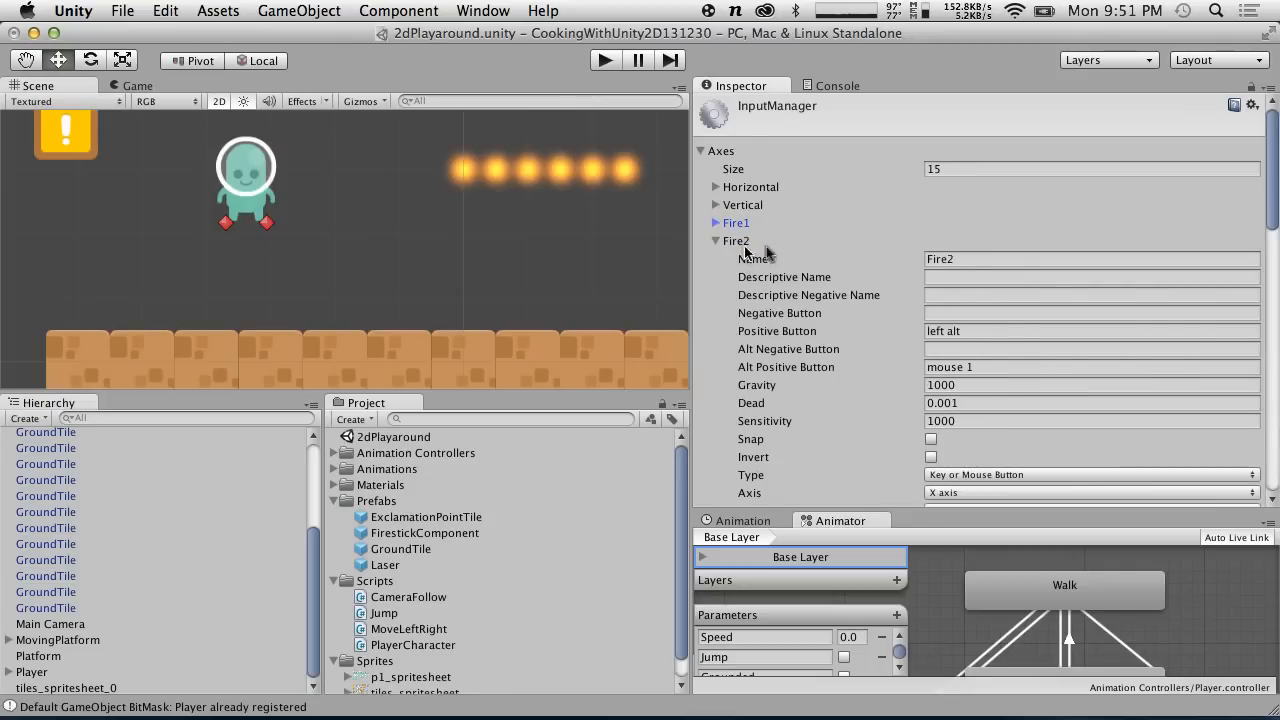
left_click(985, 331)
type("x")
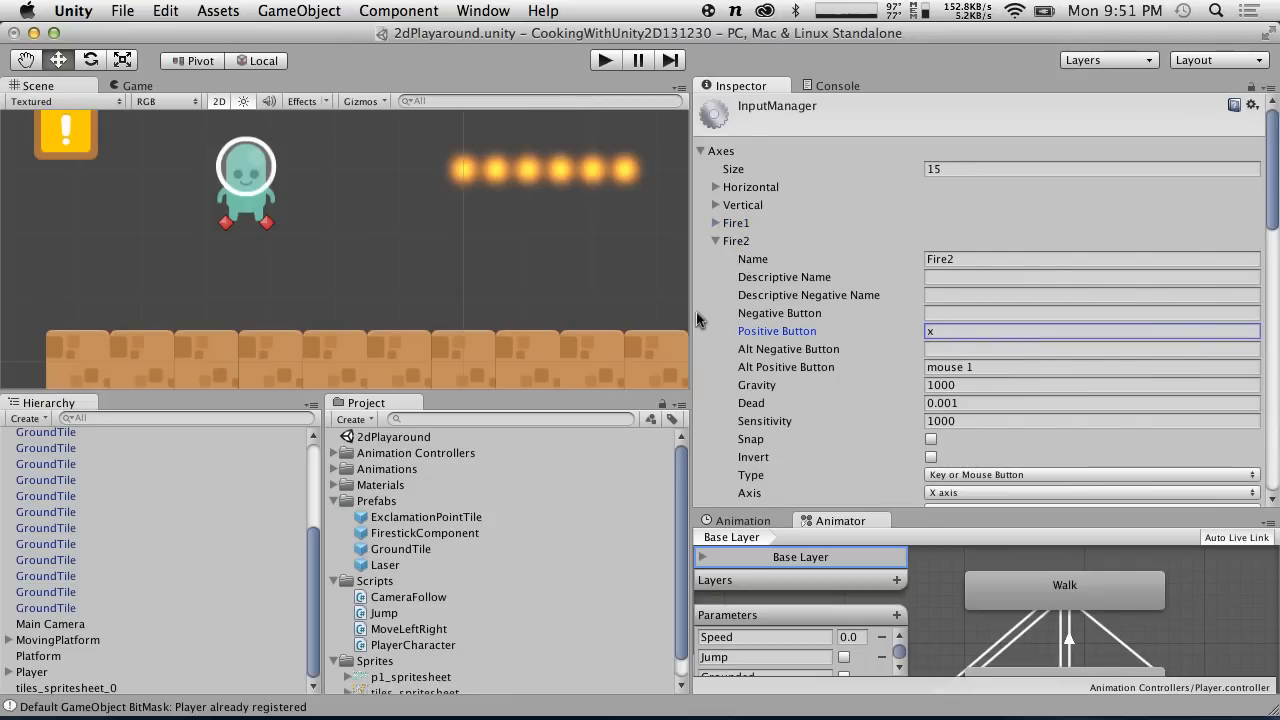
Play the scene and test firing the laser while moving the player back and forth along the ground.
left_click(605, 62)
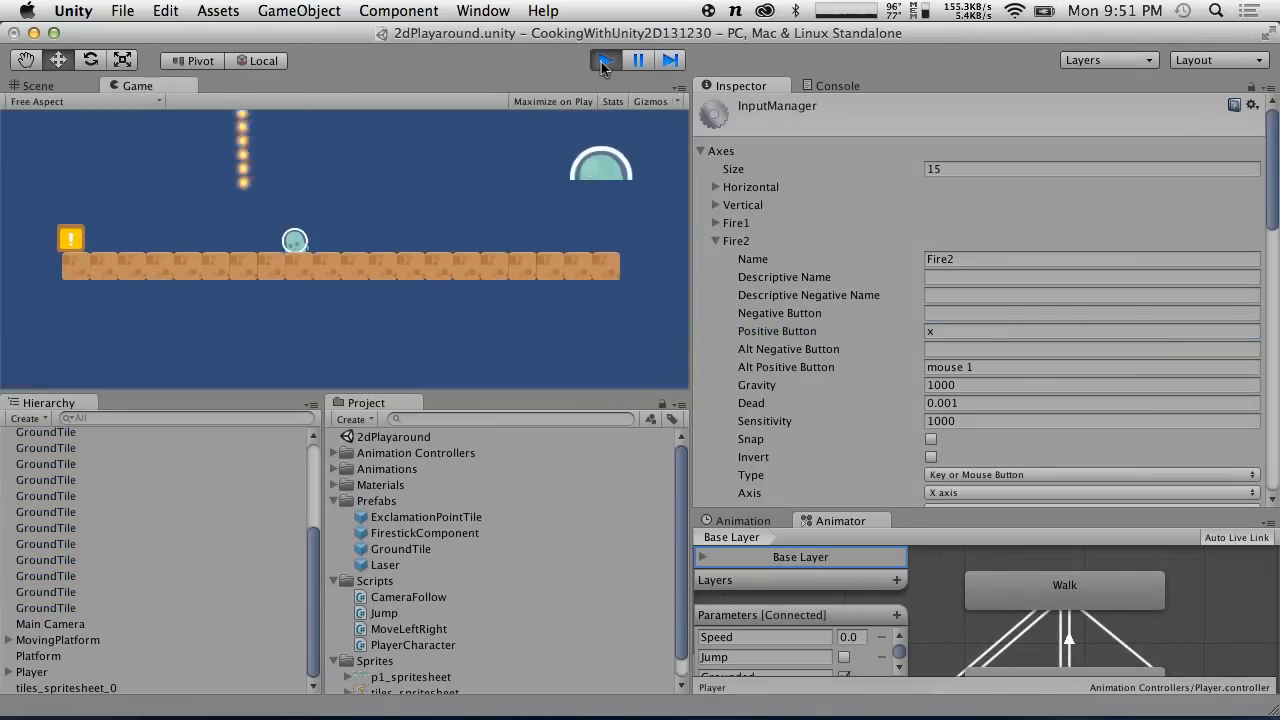
key("space")
key("x")
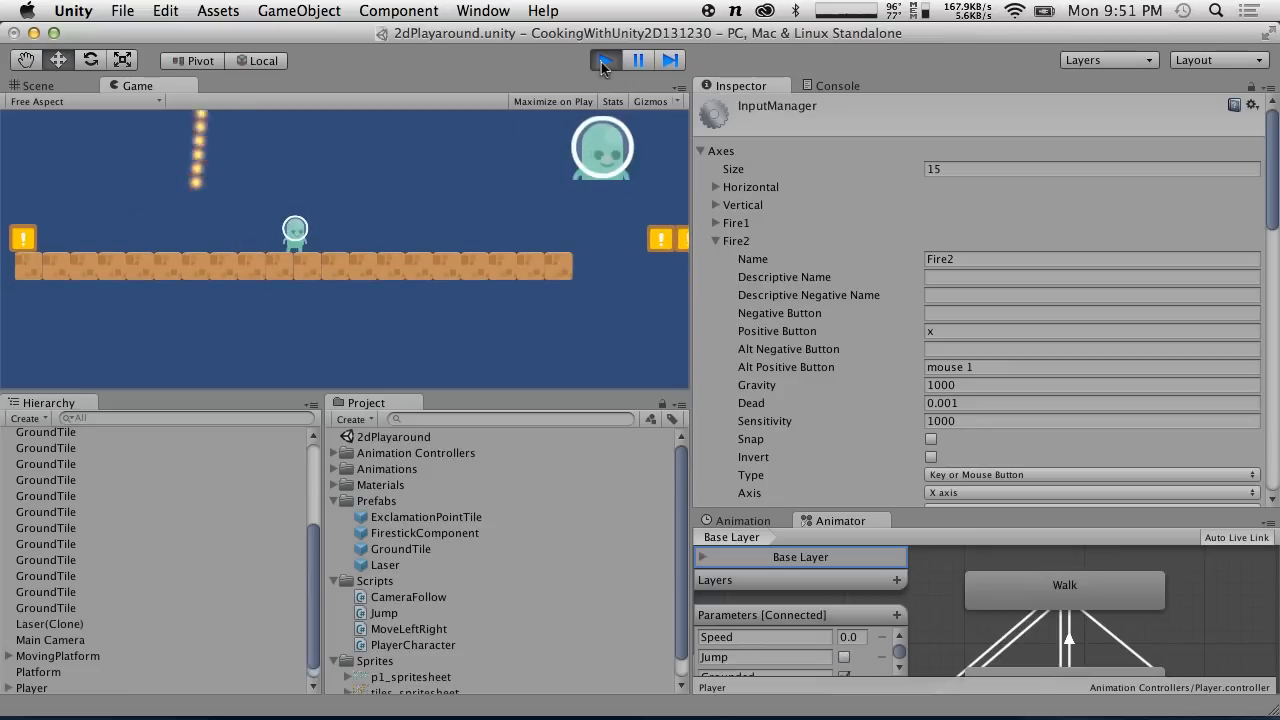
key("Right")
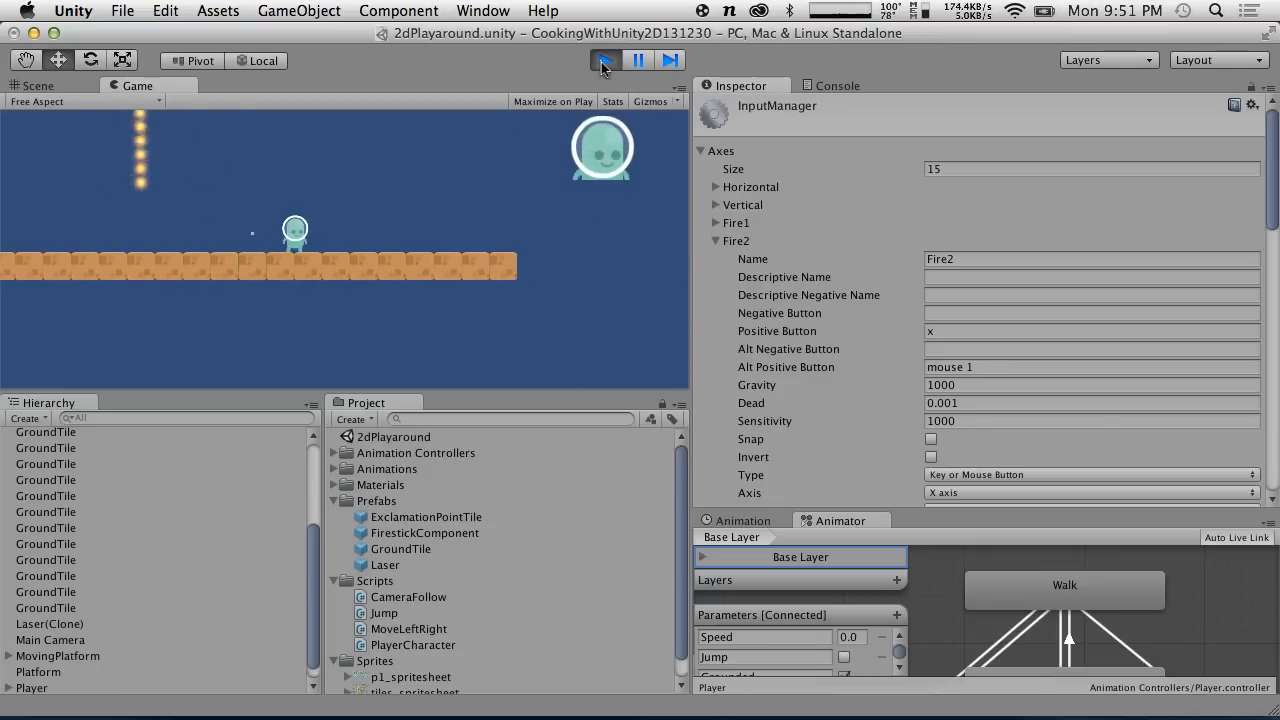
key("Left")
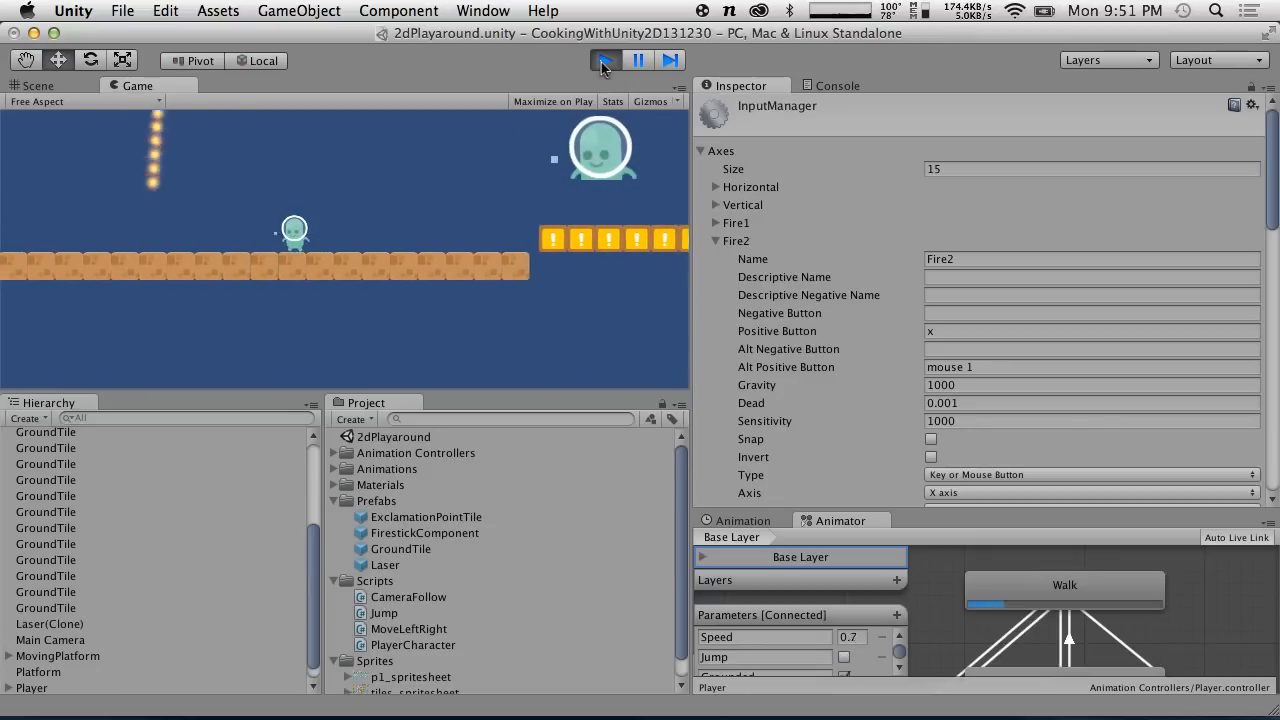
key("Right")
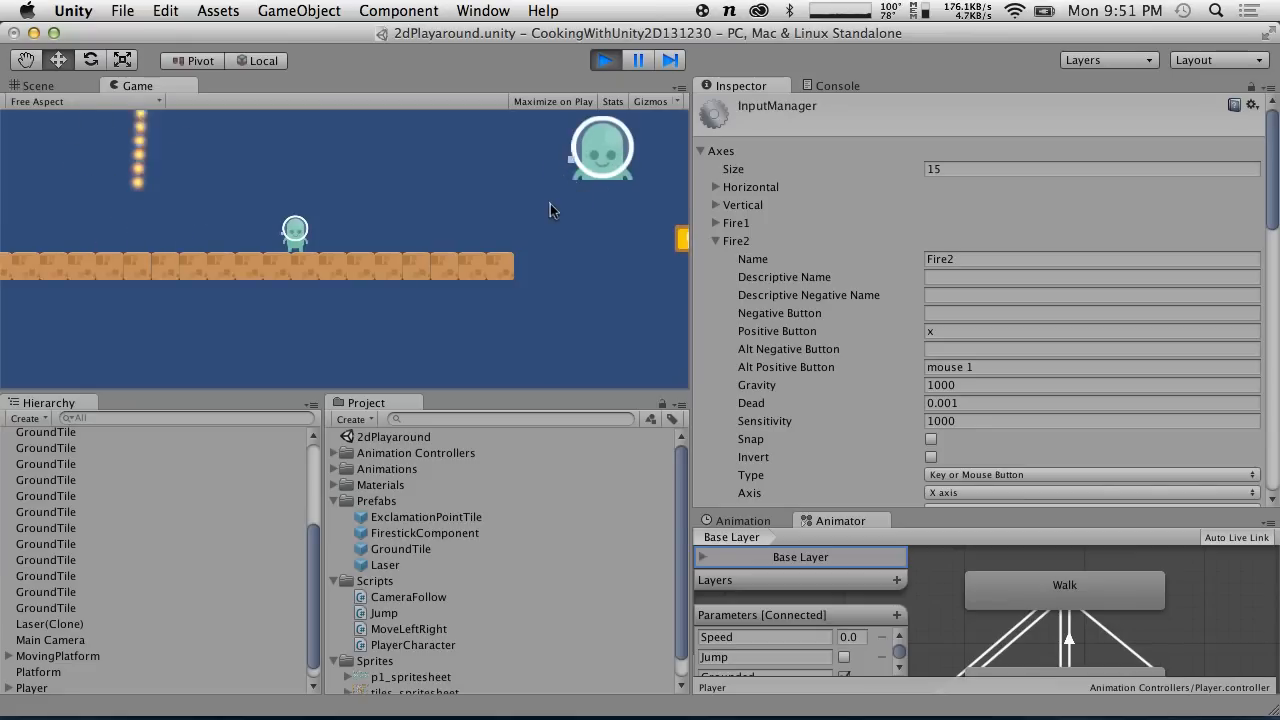
key("Right")
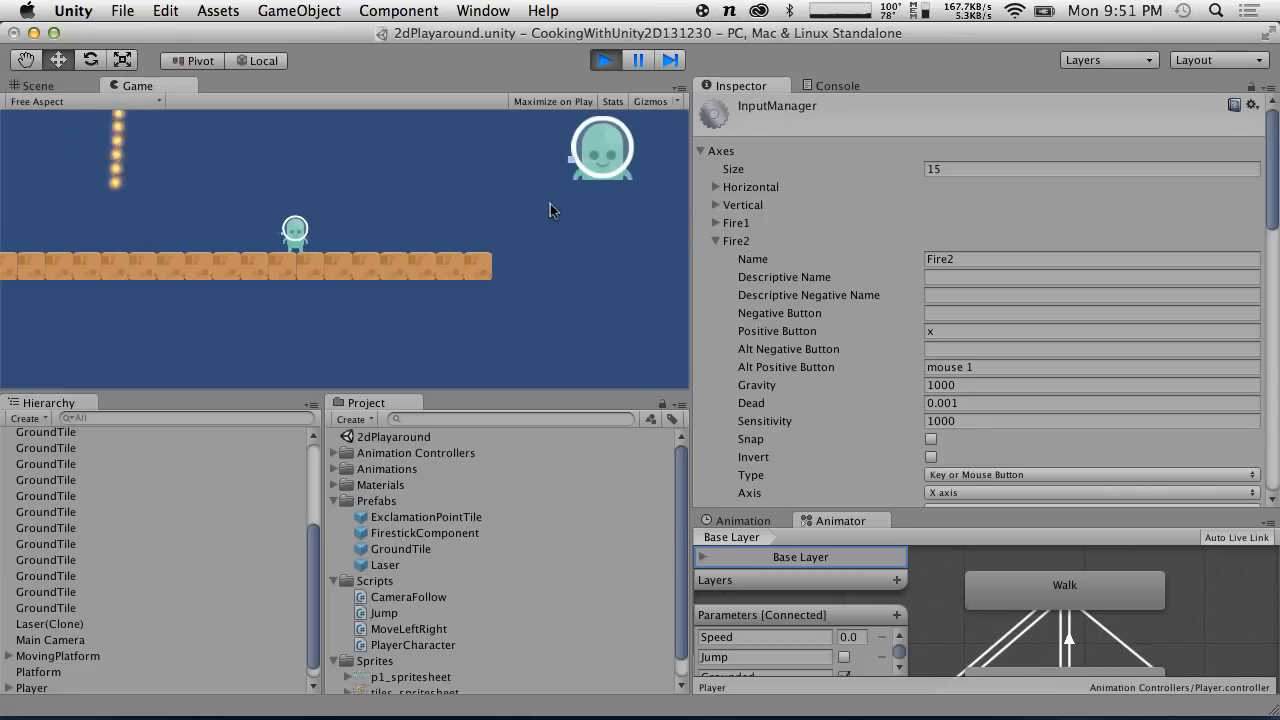
key("Left")
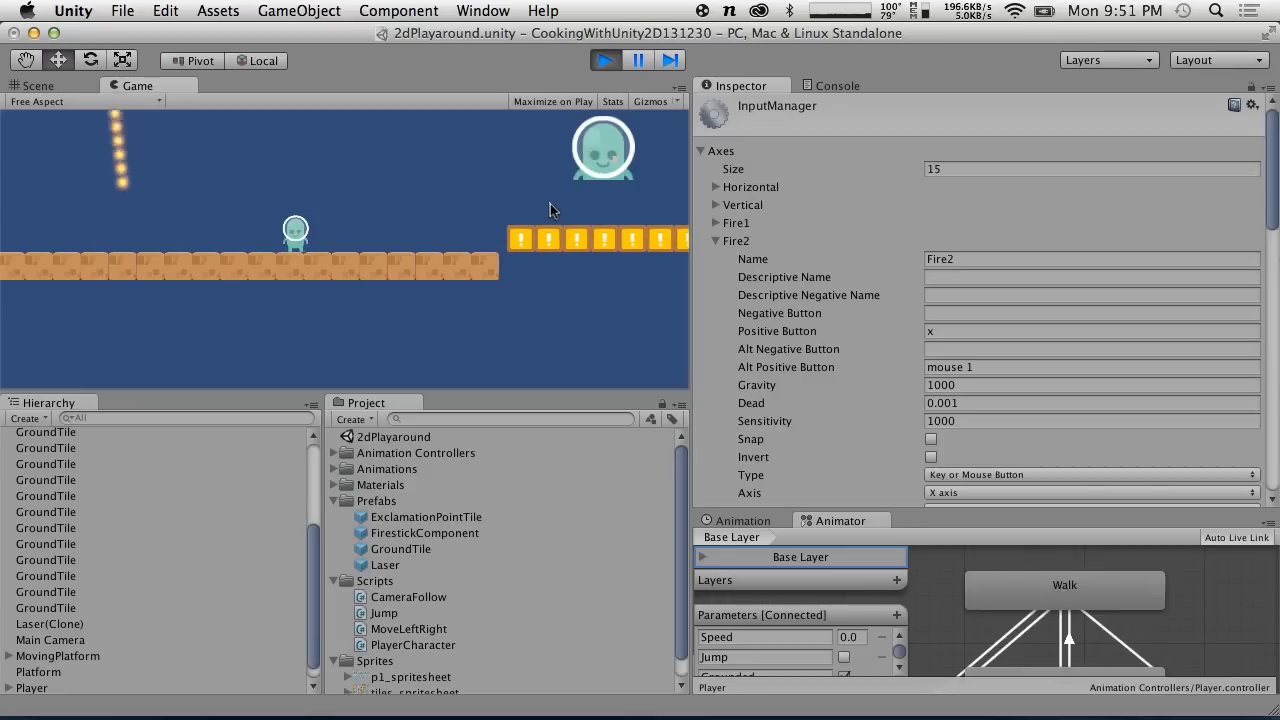
key("Right")
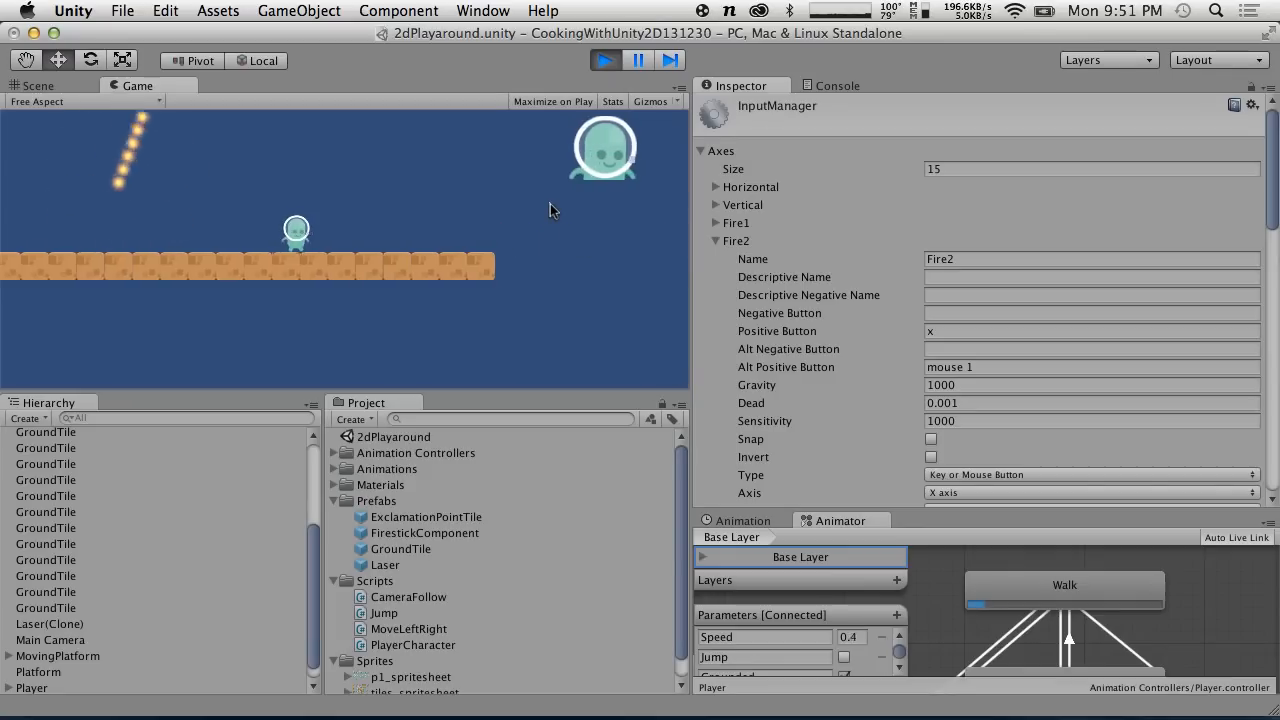
key("Right")
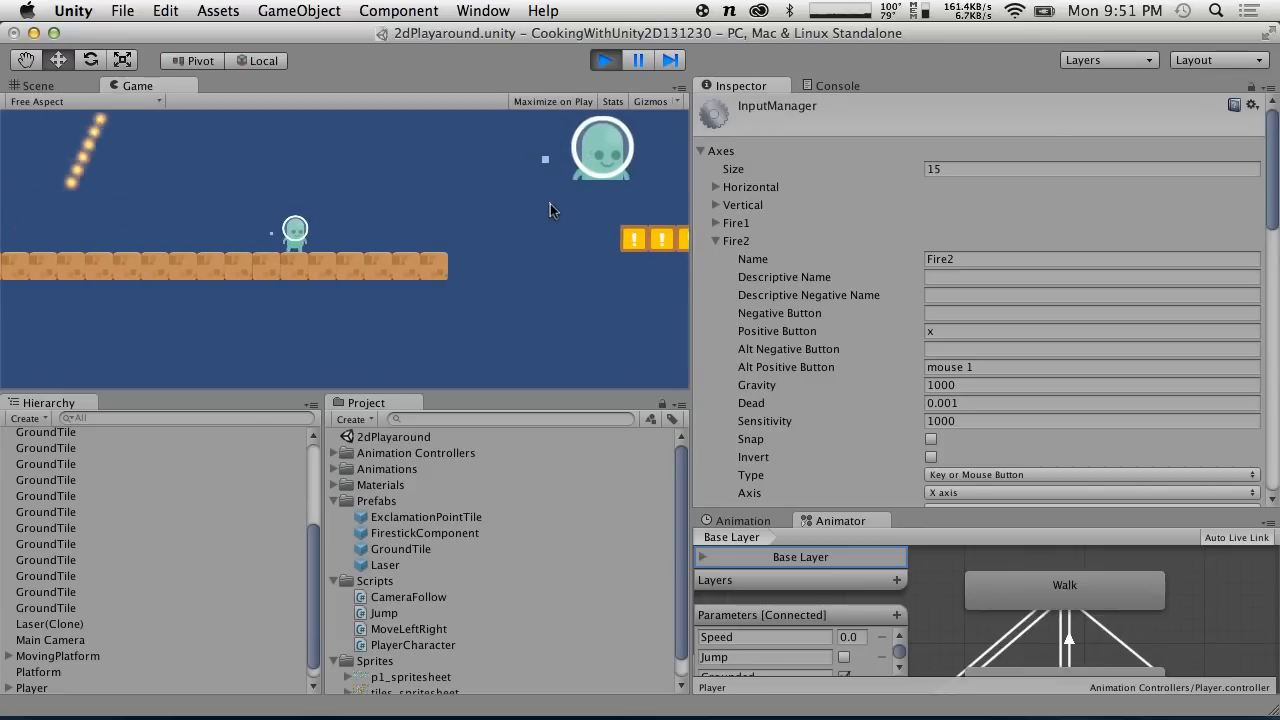
key("Right")
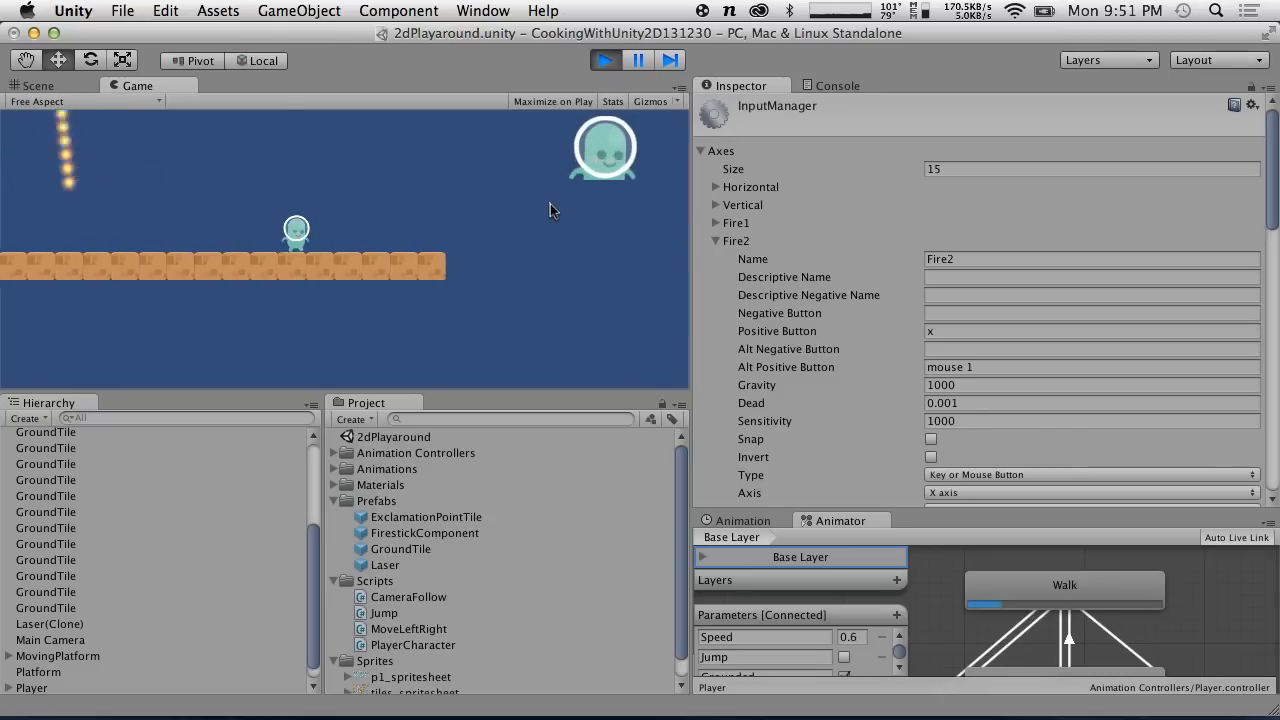
key("Right")
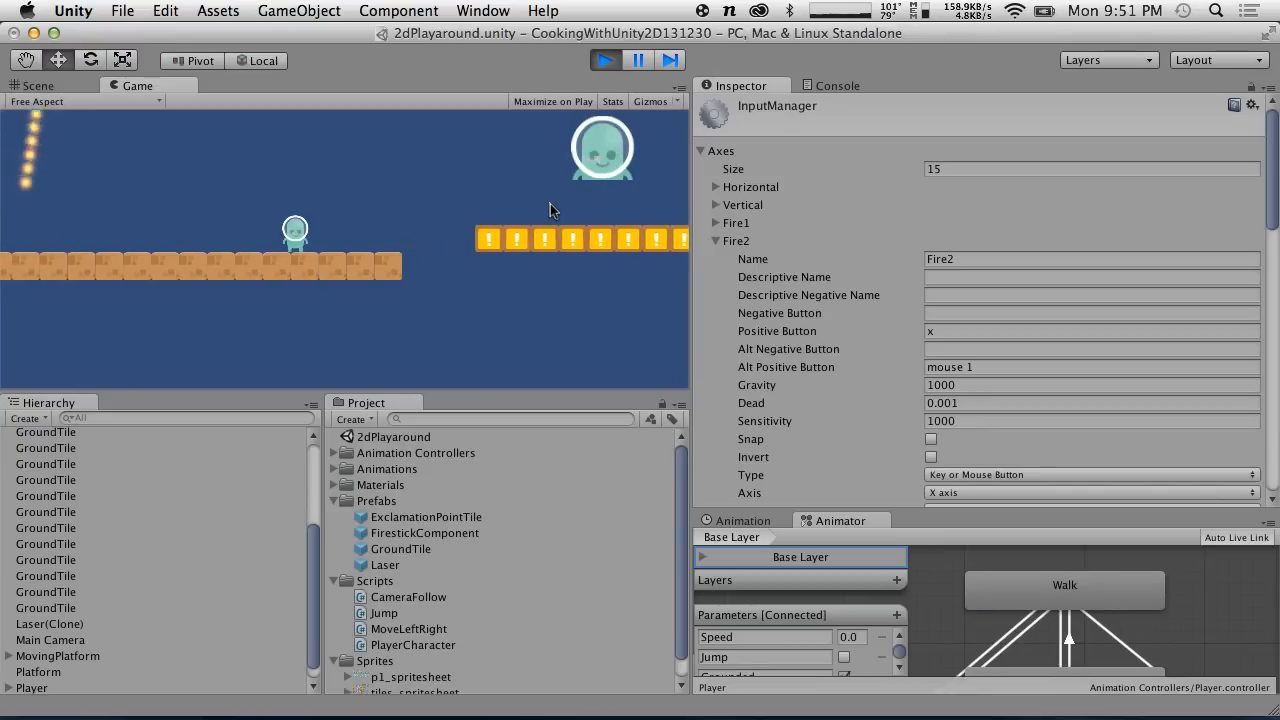
key("Left")
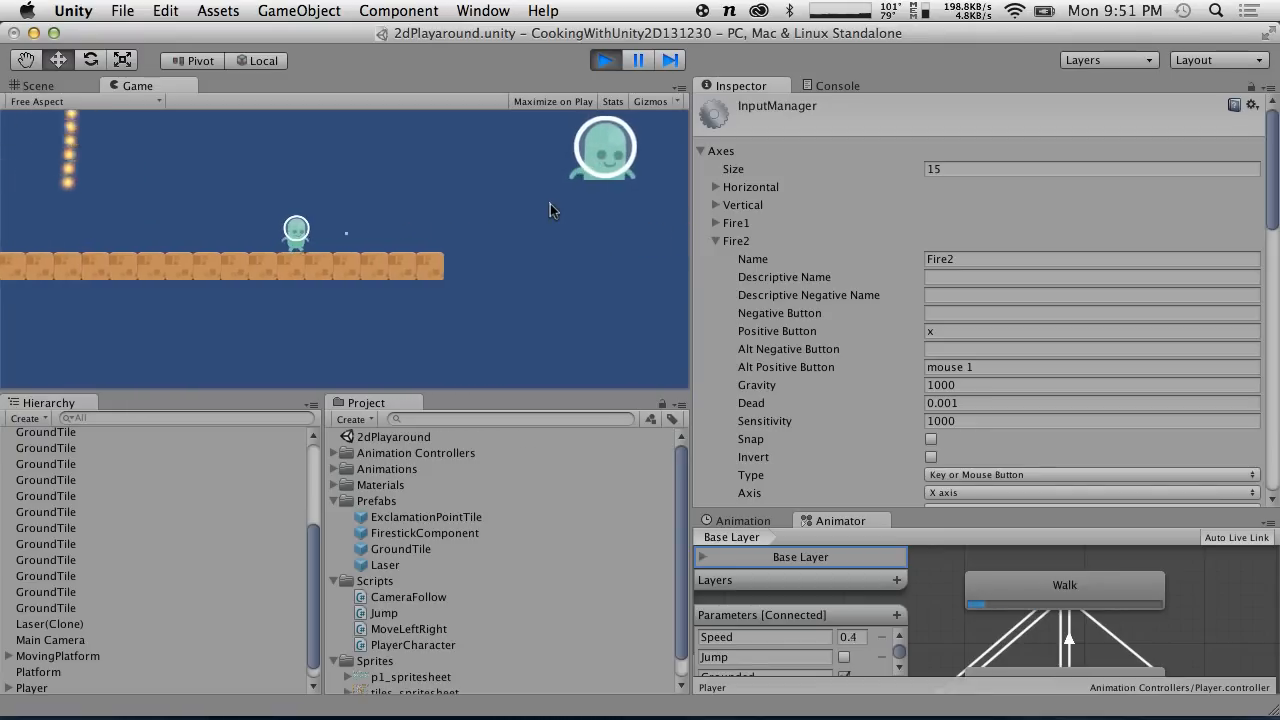
key("Right")
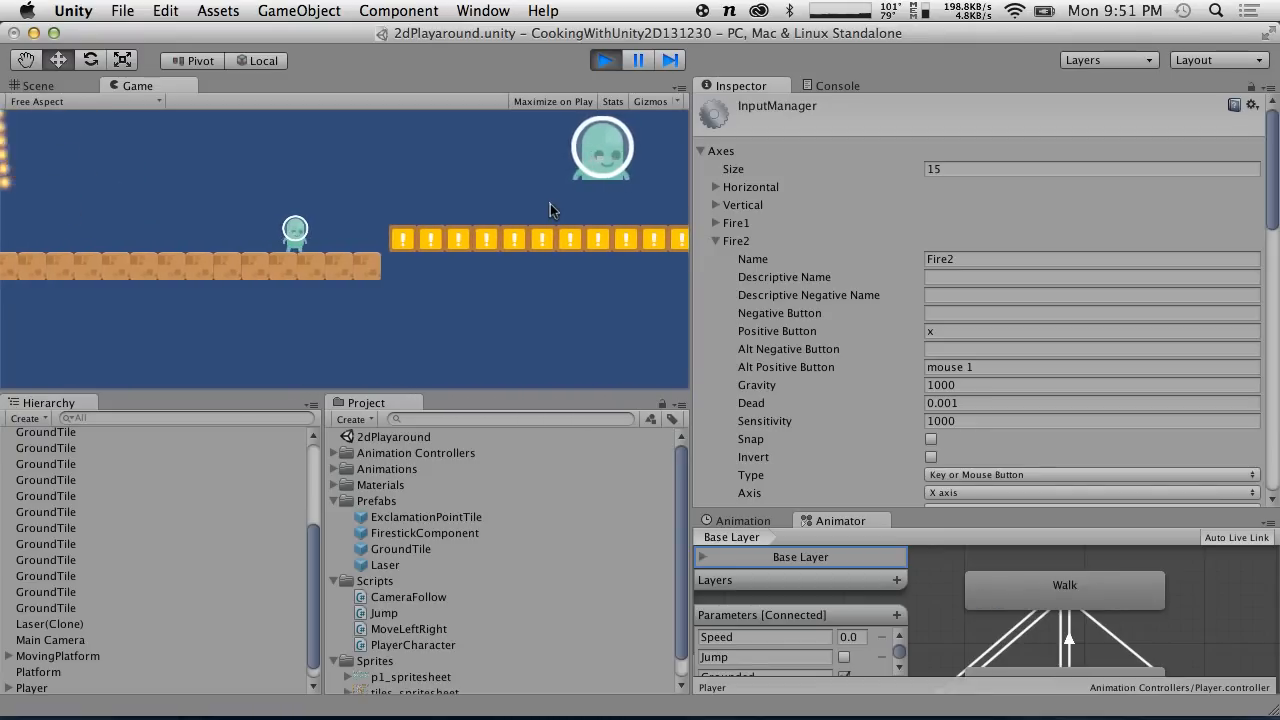
key("Right")
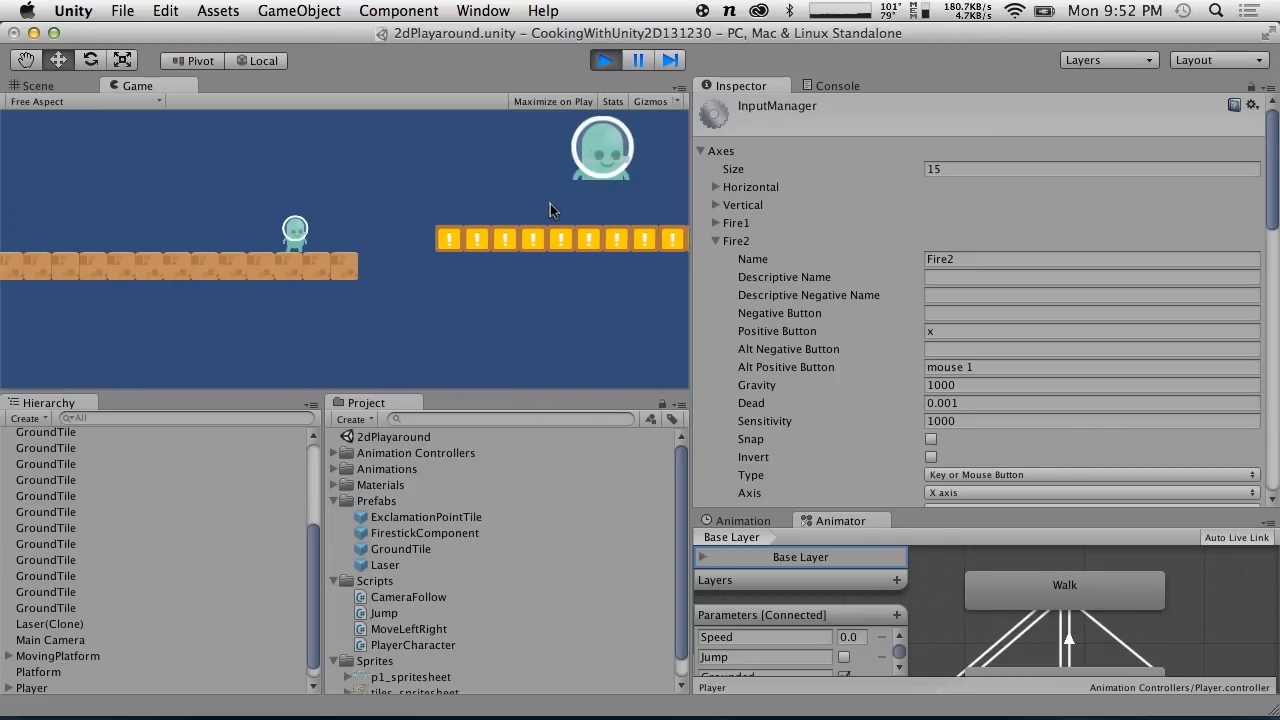
Test moving, jumping and firing the laser in both directions near the end of the ground, and stop the playback.
key("Left")
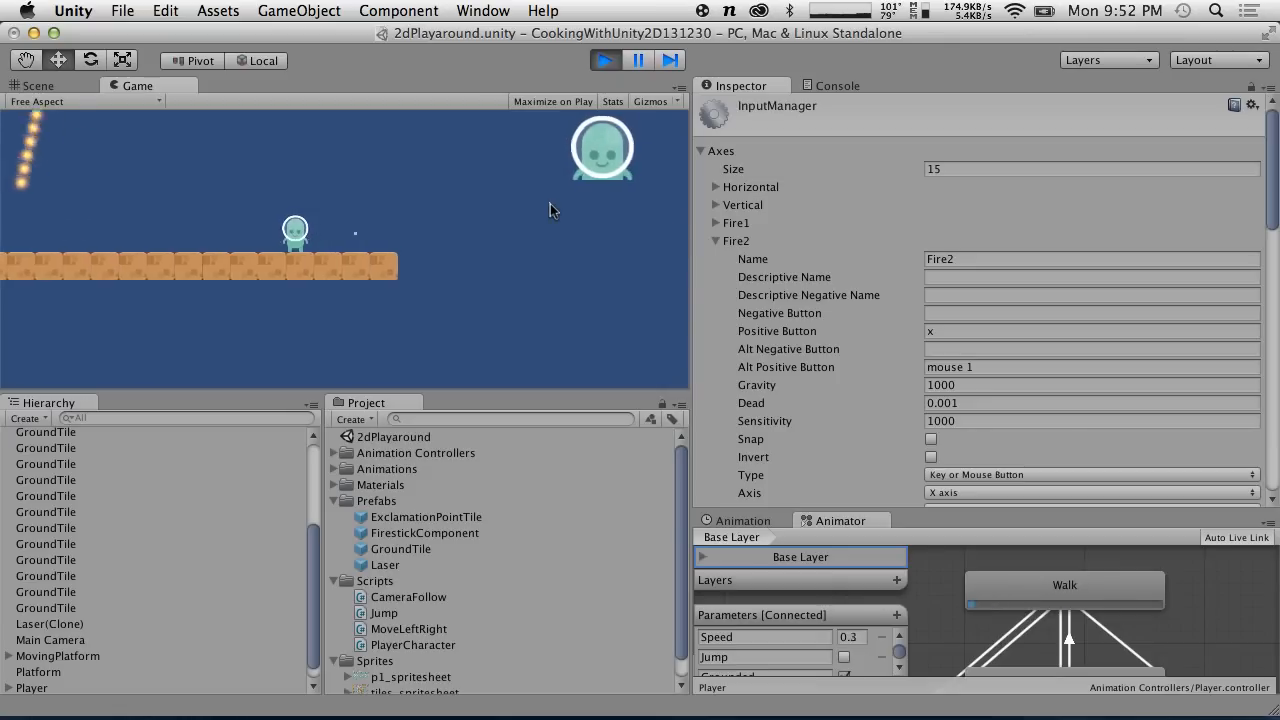
key("space")
key("x")
key("Right")
key("Right")
key("x")
key("x")
key("x")
key("x")
key("x")
key("x")
key("x")
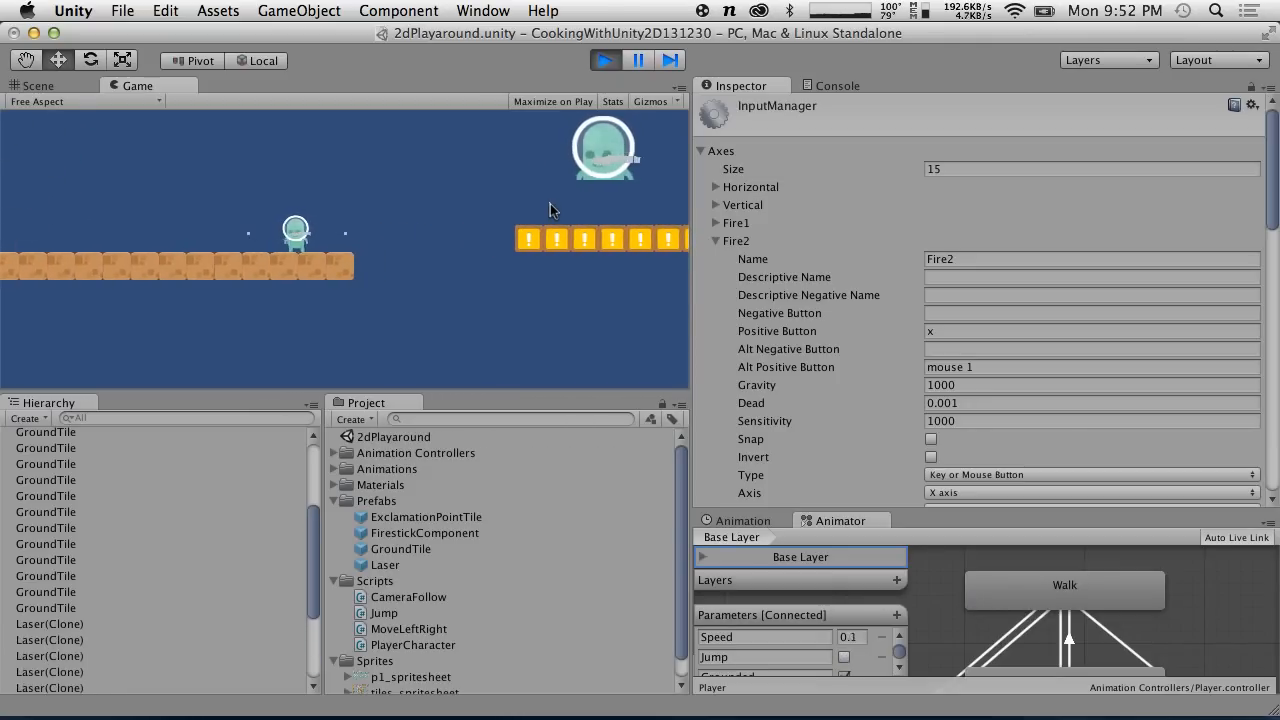
key("Left")
key("Right")
key("Right")
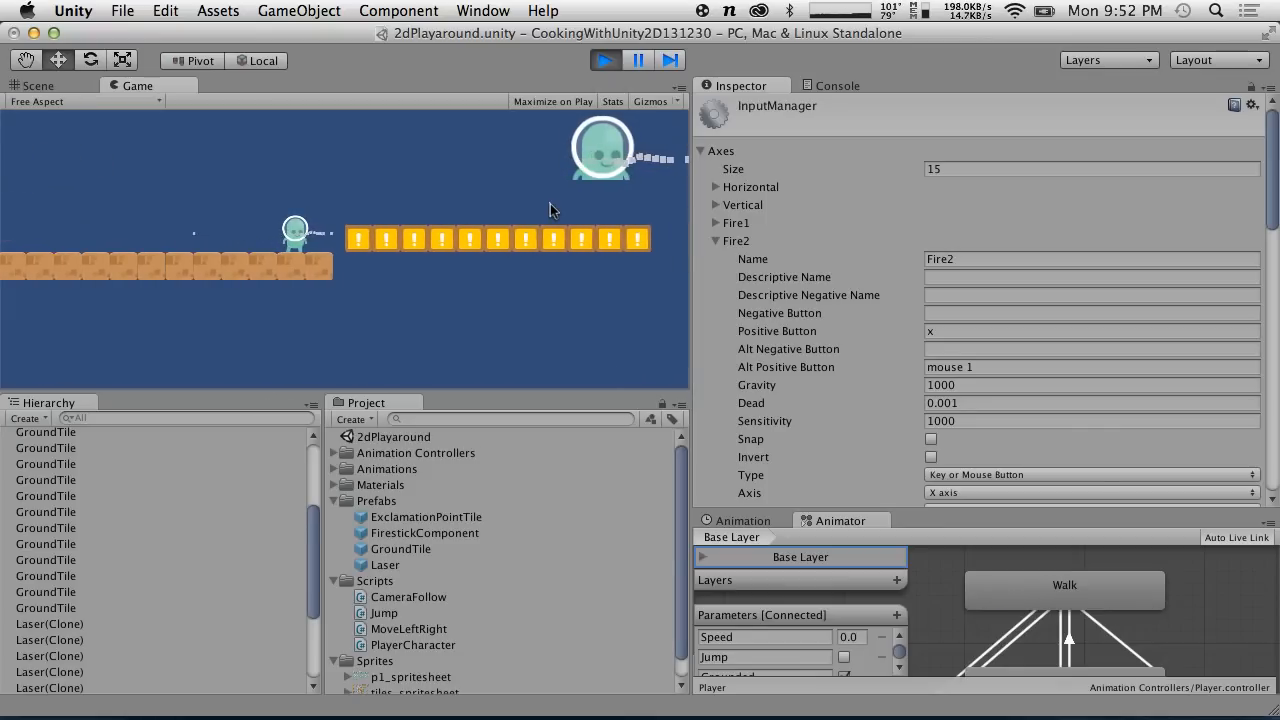
key("Right")
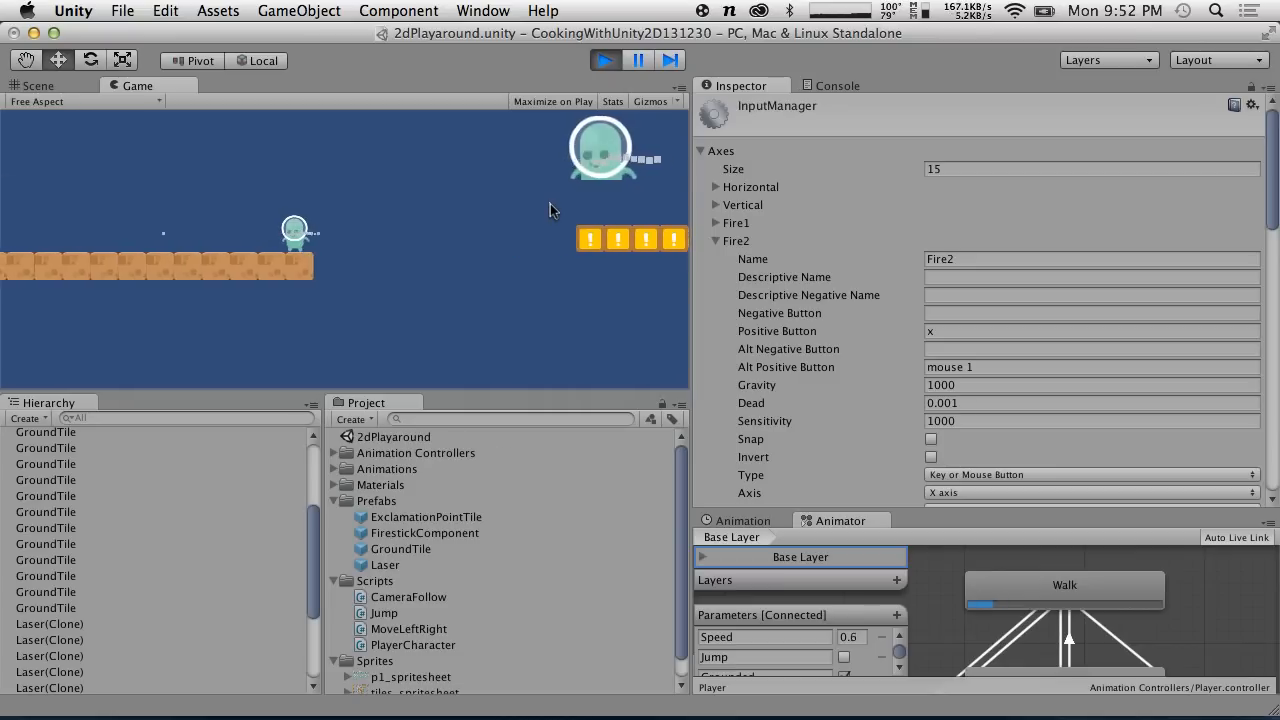
key("Right")
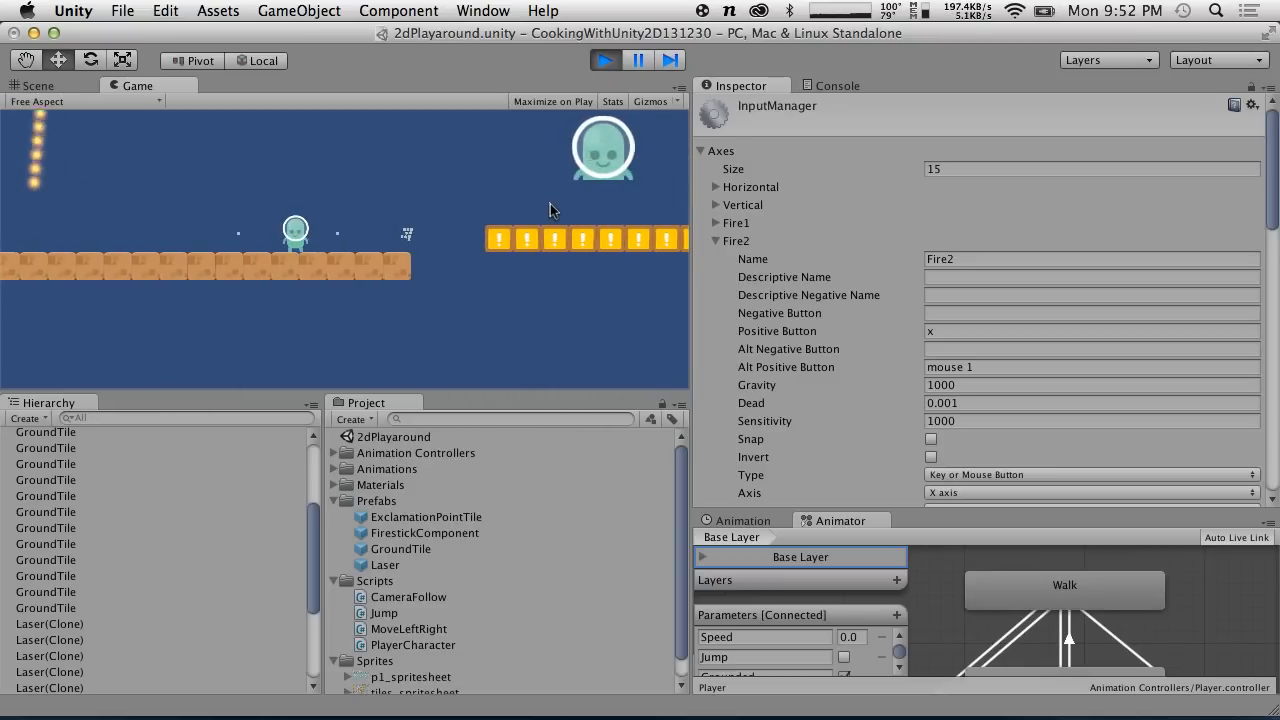
left_click(606, 61)
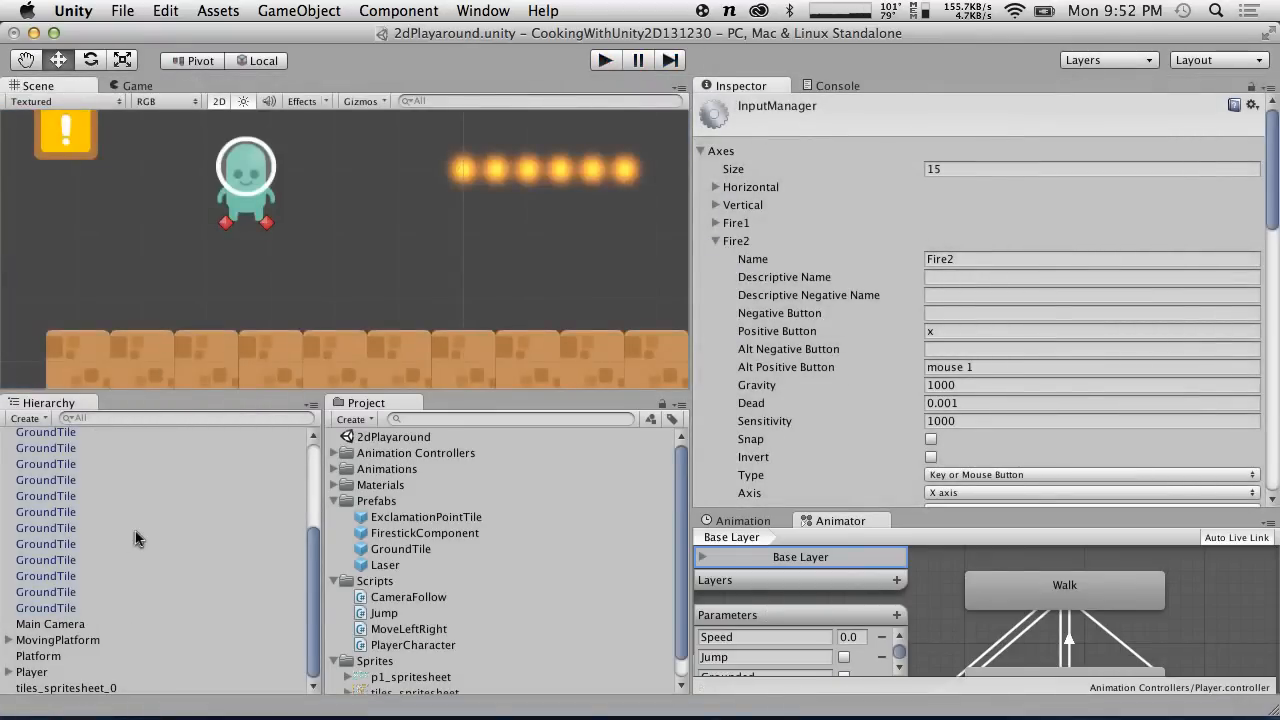
Set the Laser Speed of the Player's Player Character script to 100.
scroll(135, 531, "up", 5)
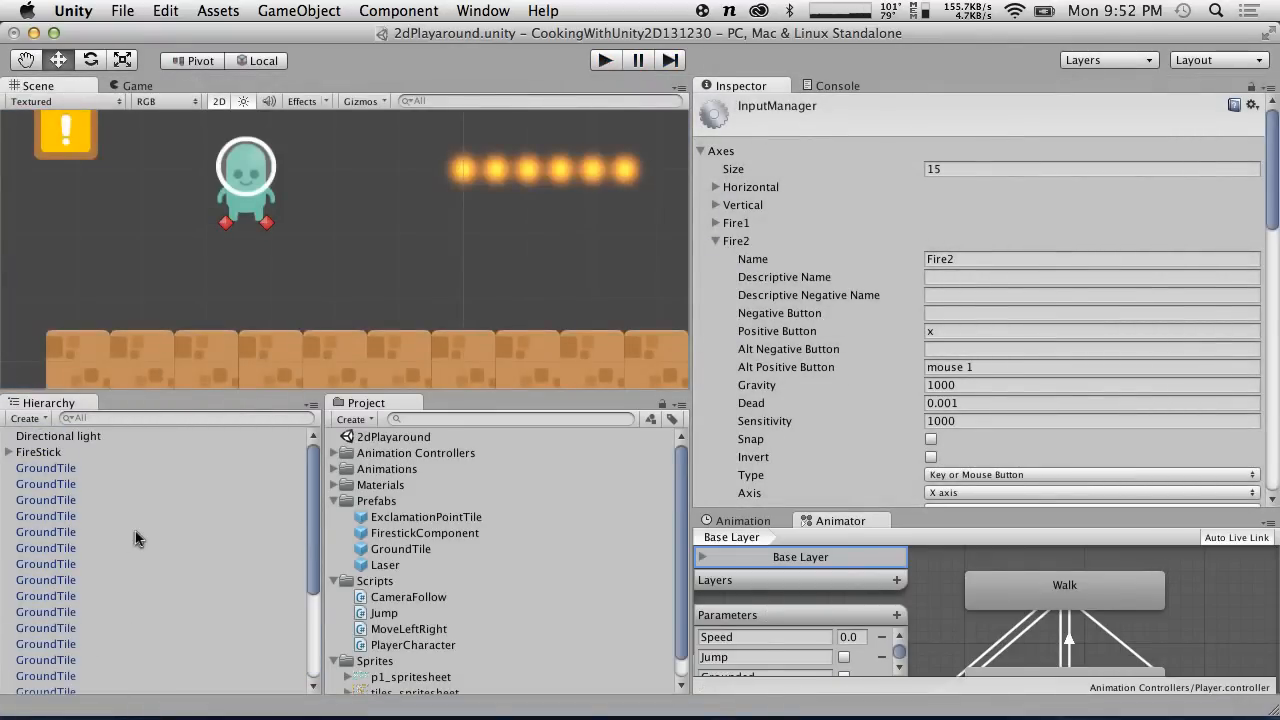
left_click(256, 160)
scroll(818, 360, "down", 10)
left_click(980, 440)
type("100")
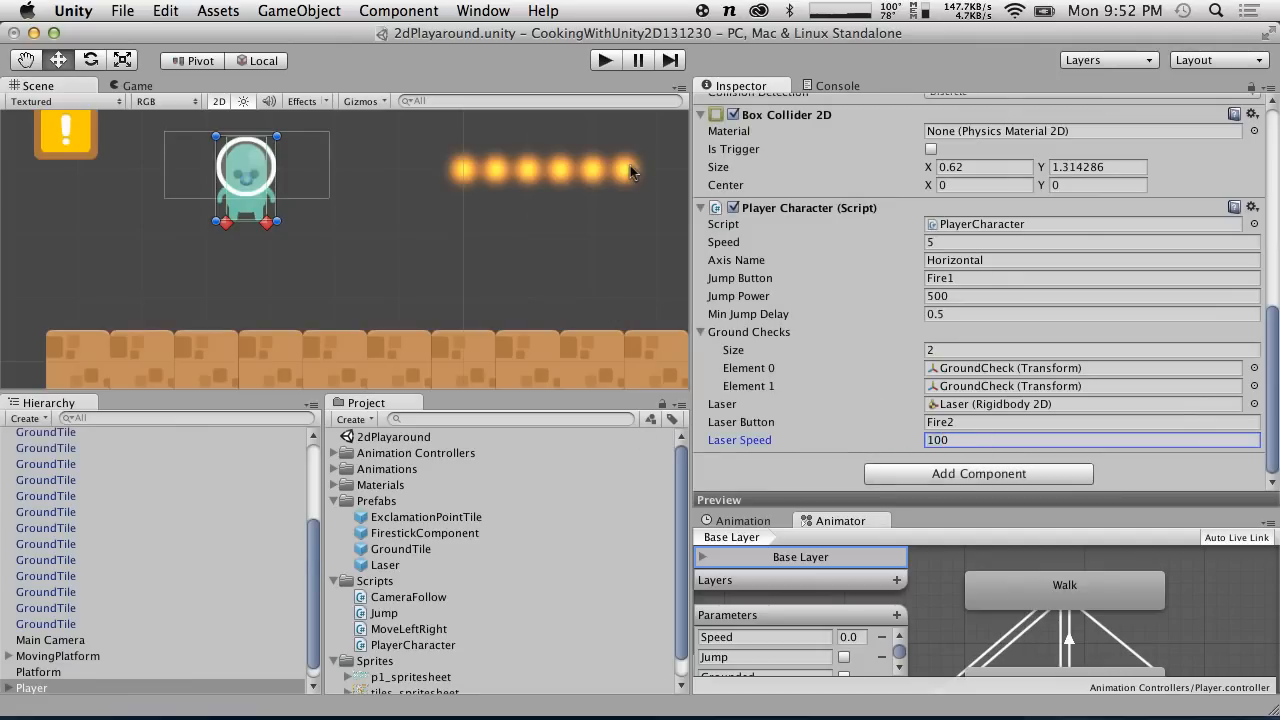
Play the scene, fire the laser repeatedly at the swinging fire stick and the exclamation point tile, and stop the playback.
left_click(604, 61)
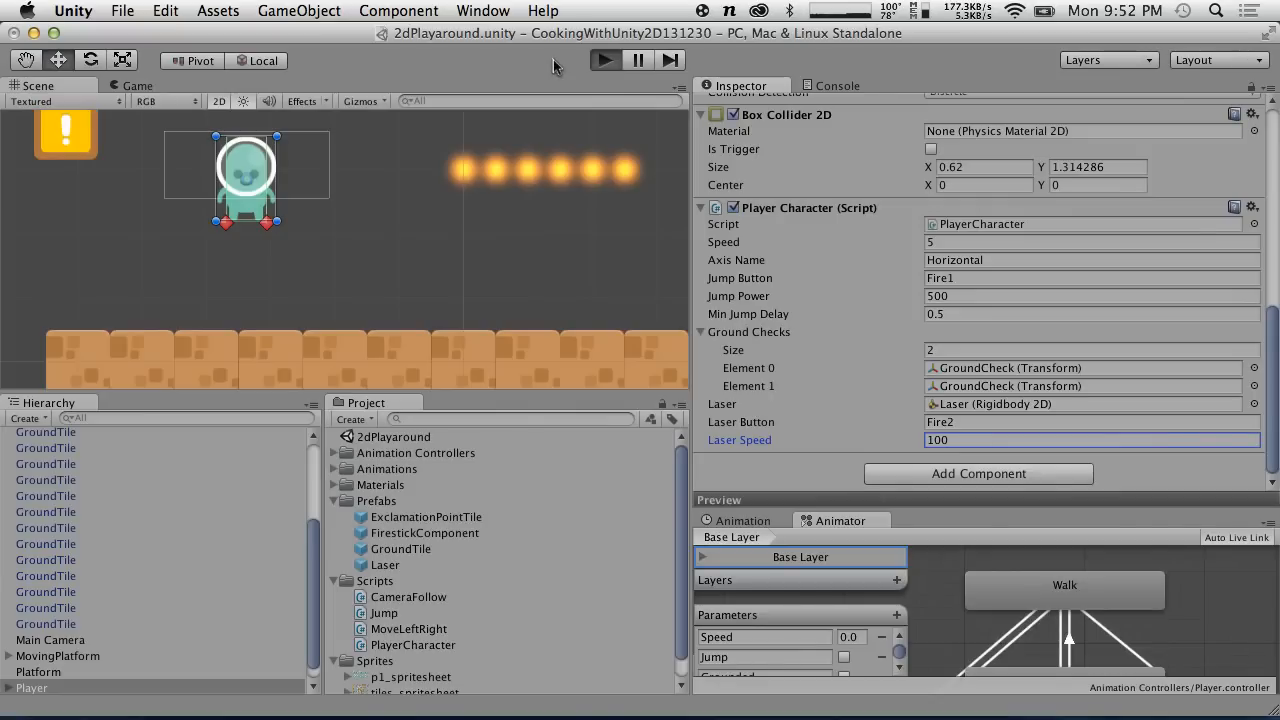
key("Right")
key("alt")
key("alt")
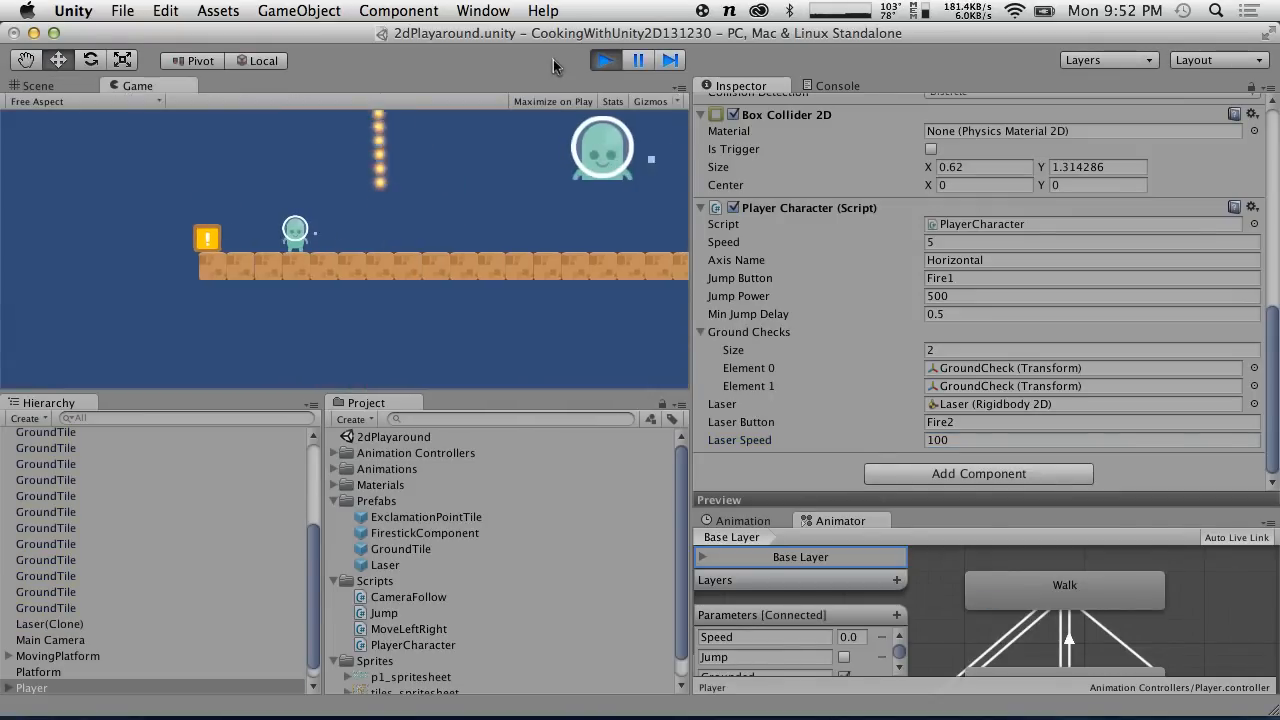
key("alt")
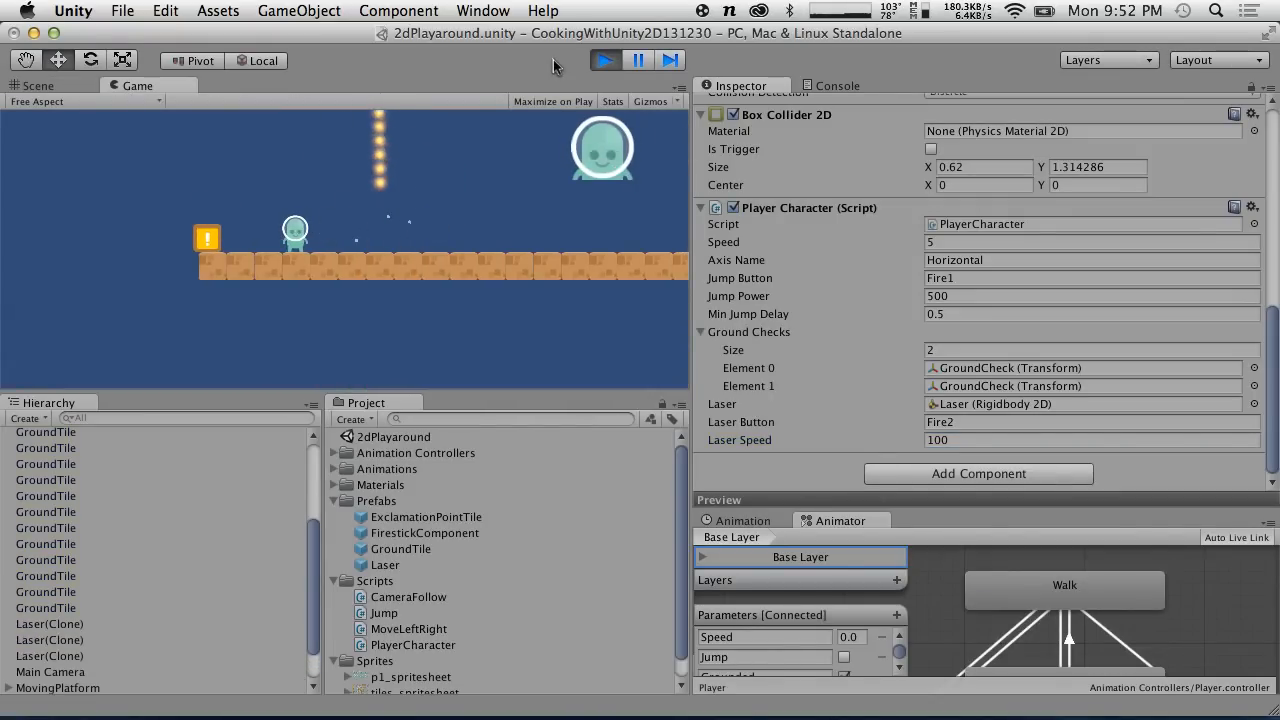
key("alt")
key("alt")
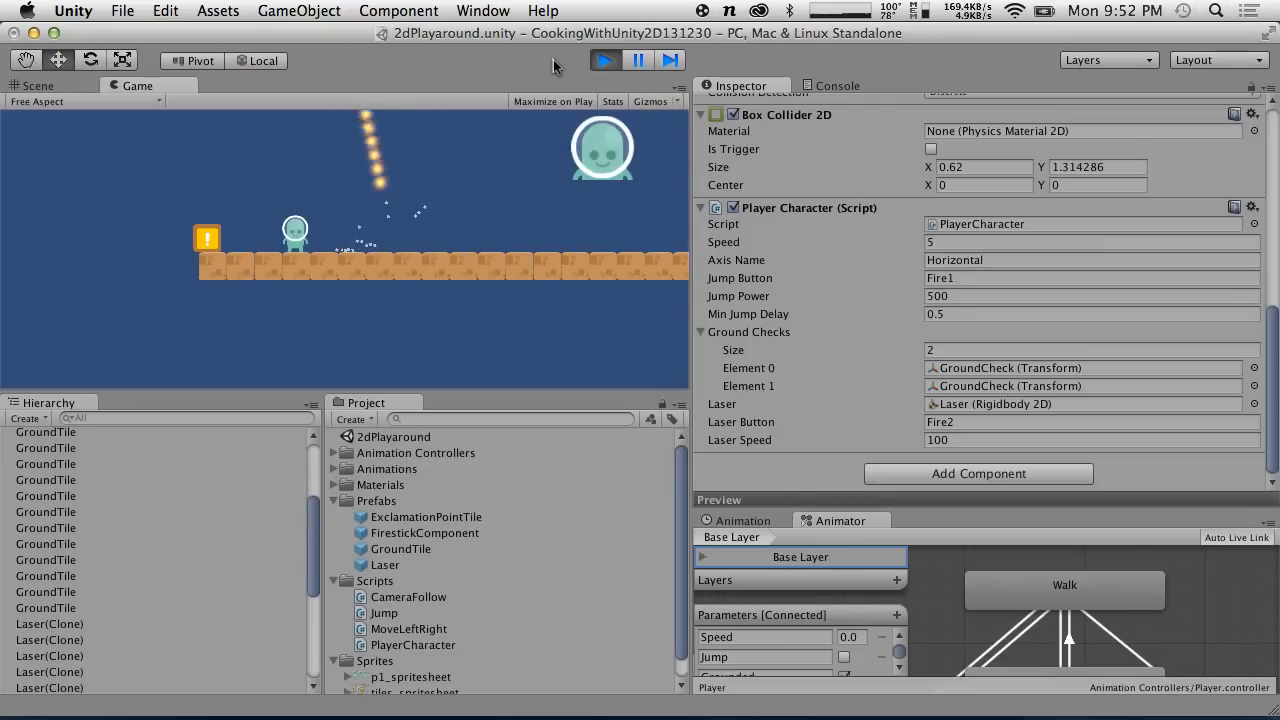
key("alt")
key("alt")
key("alt")
key("alt")
key("alt")
key("alt")
key("alt")
key("alt")
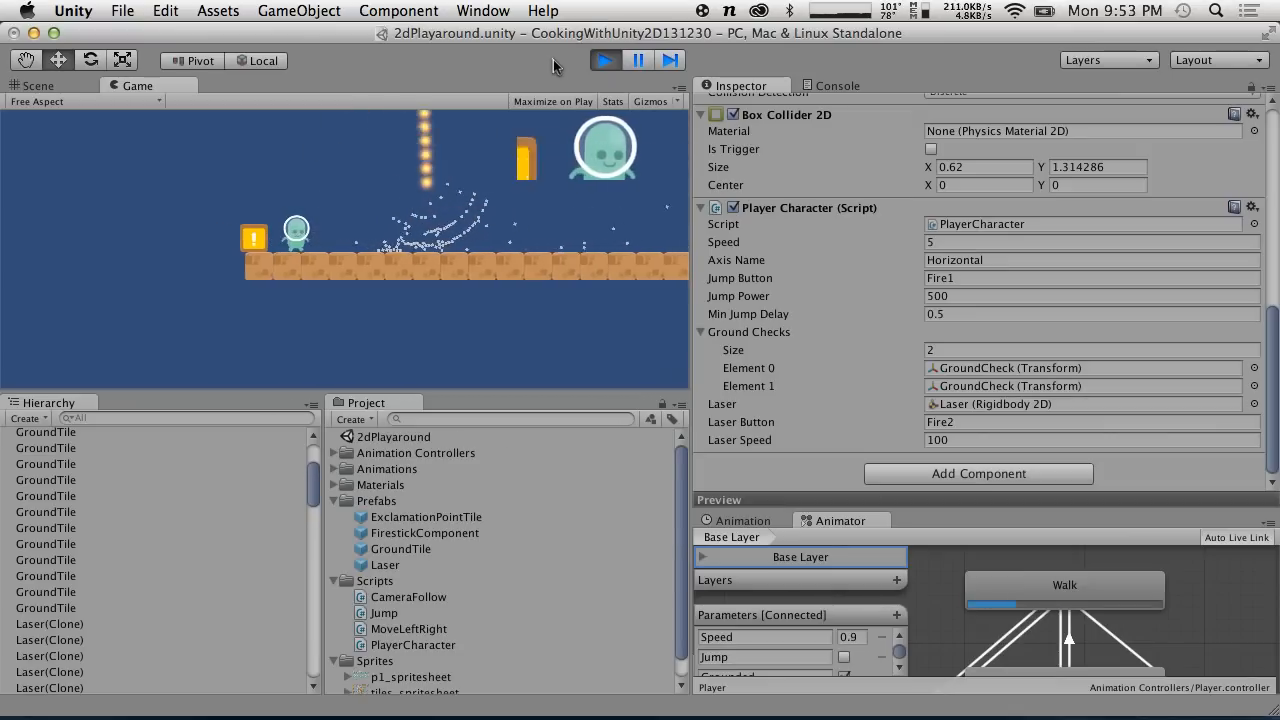
key("alt")
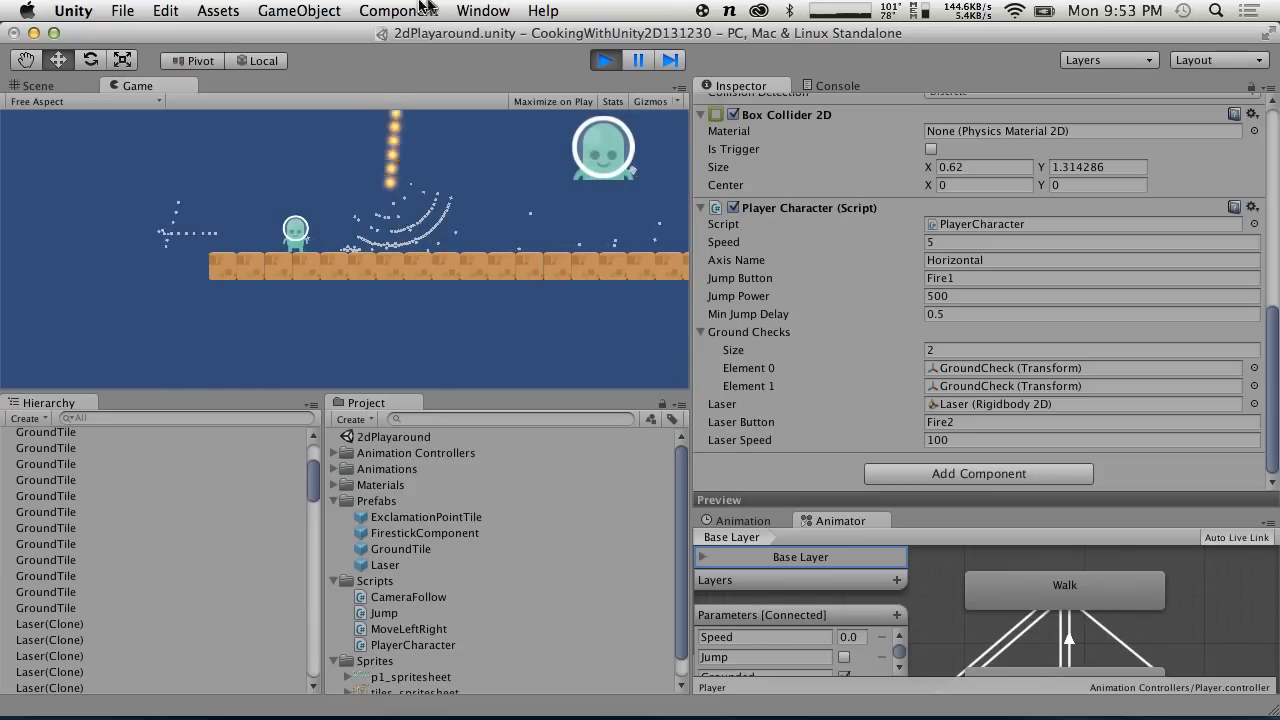
left_click(612, 64)
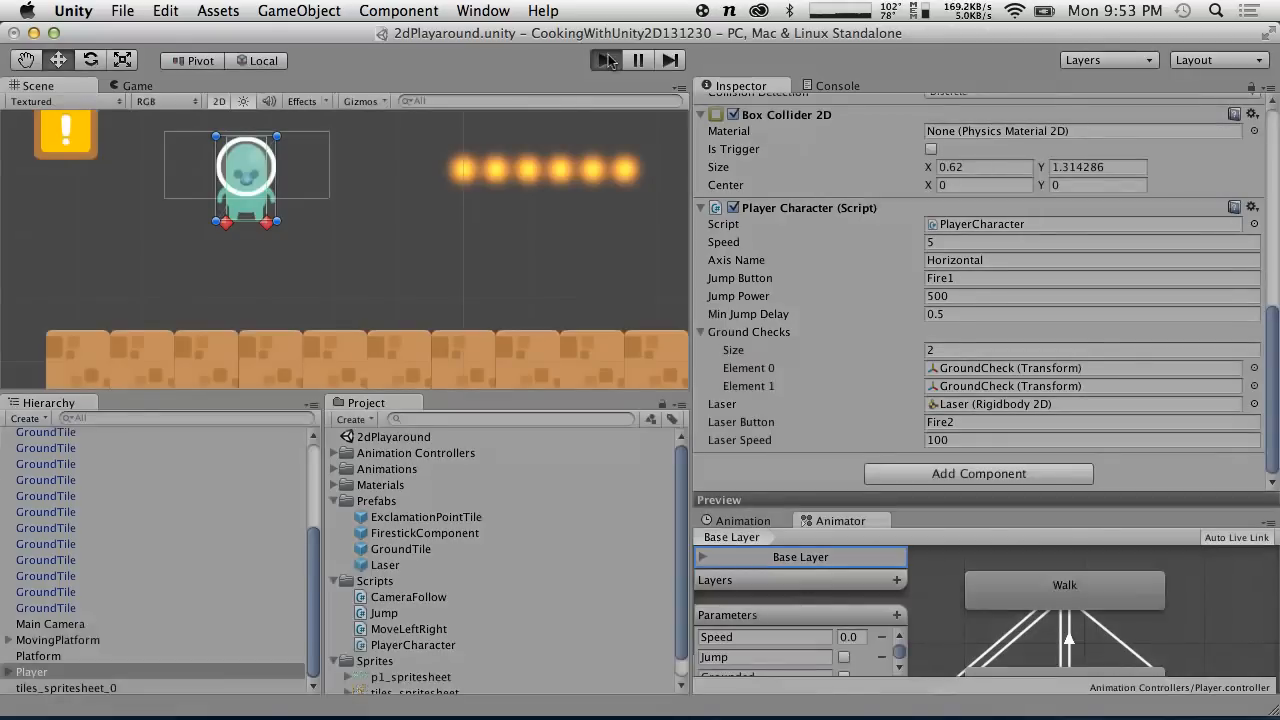
Replay the scene, moving the player both ways and firing at the exclamation point tile beside the ground, and stop the playback.
key("Right")
key("ctrl")
key("Left")
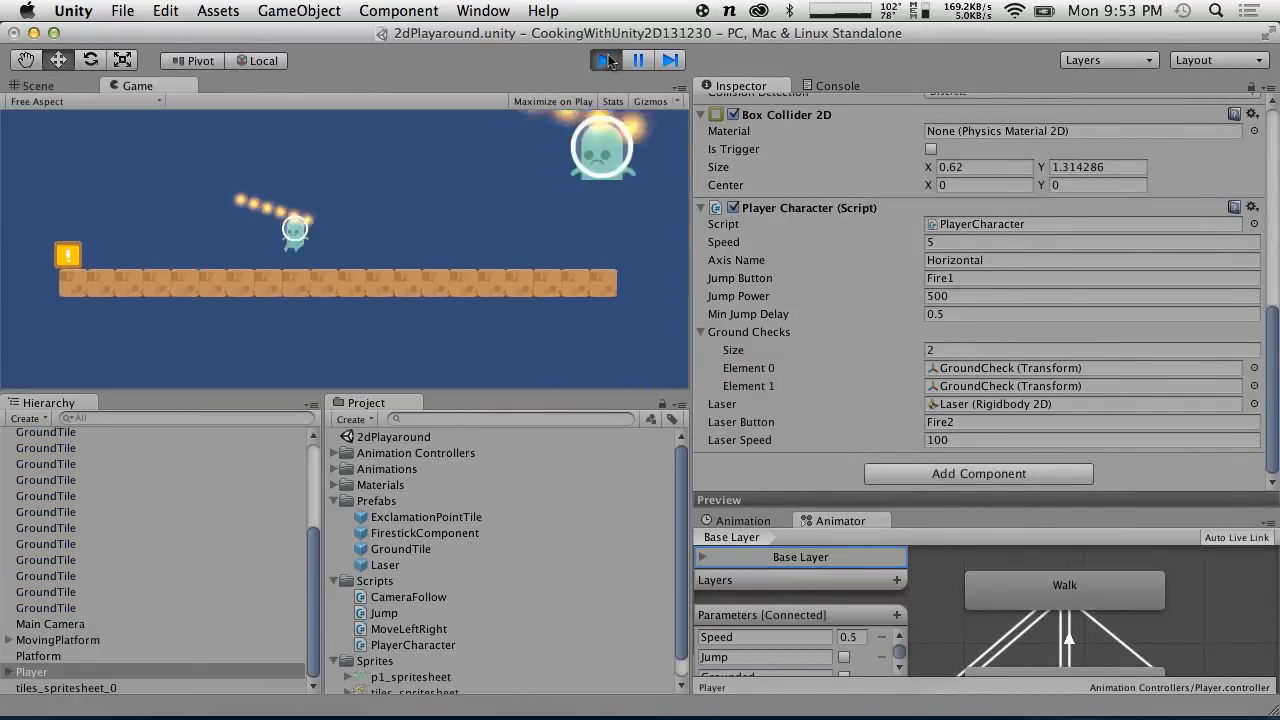
key("Right")
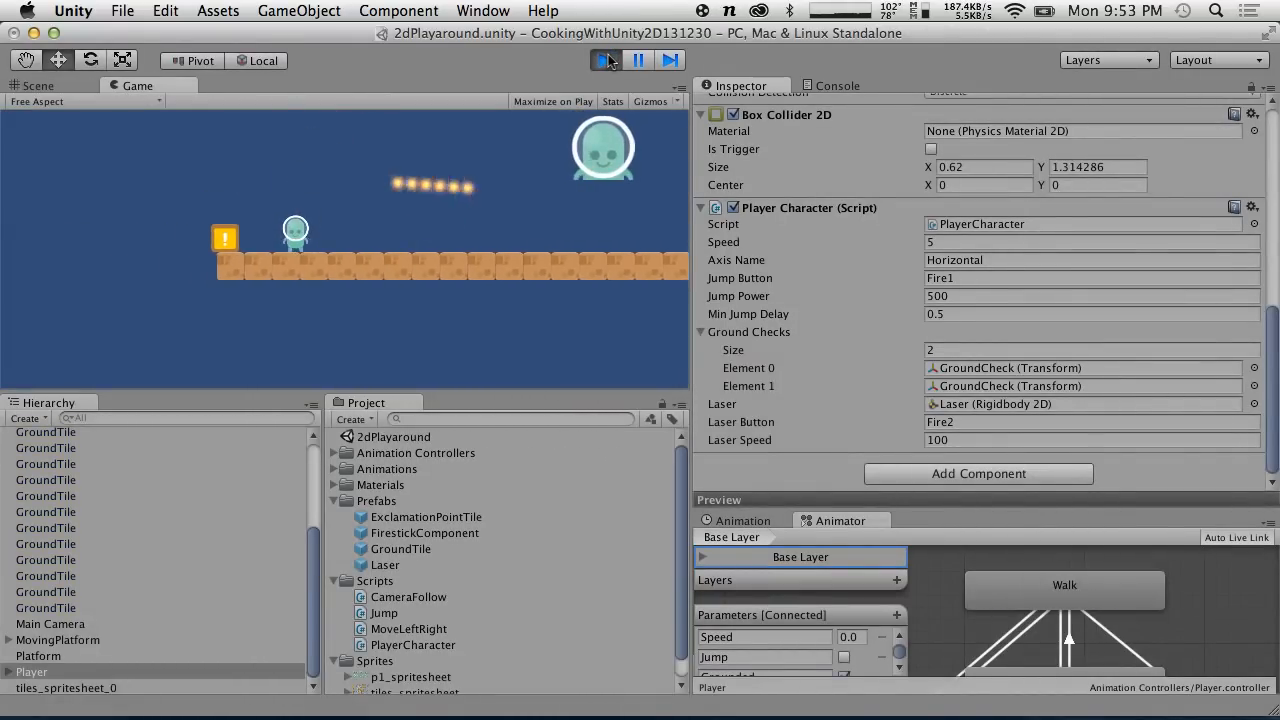
key("alt")
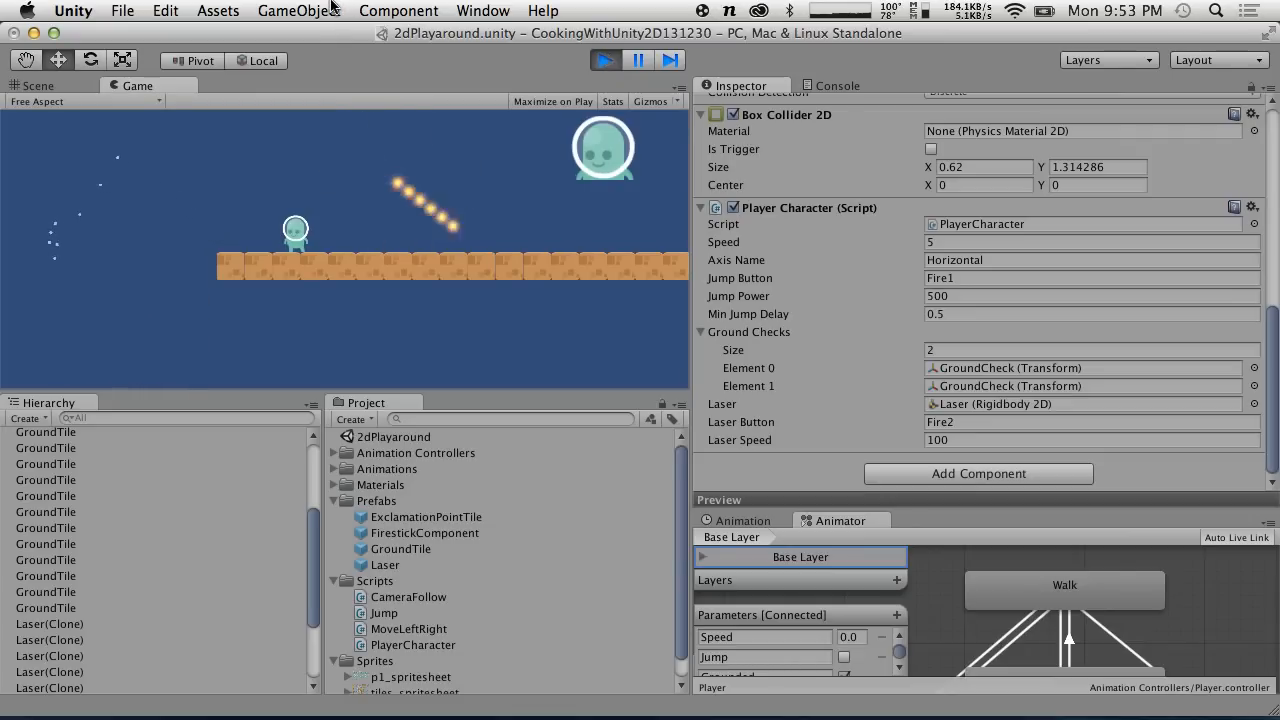
left_click(603, 61)
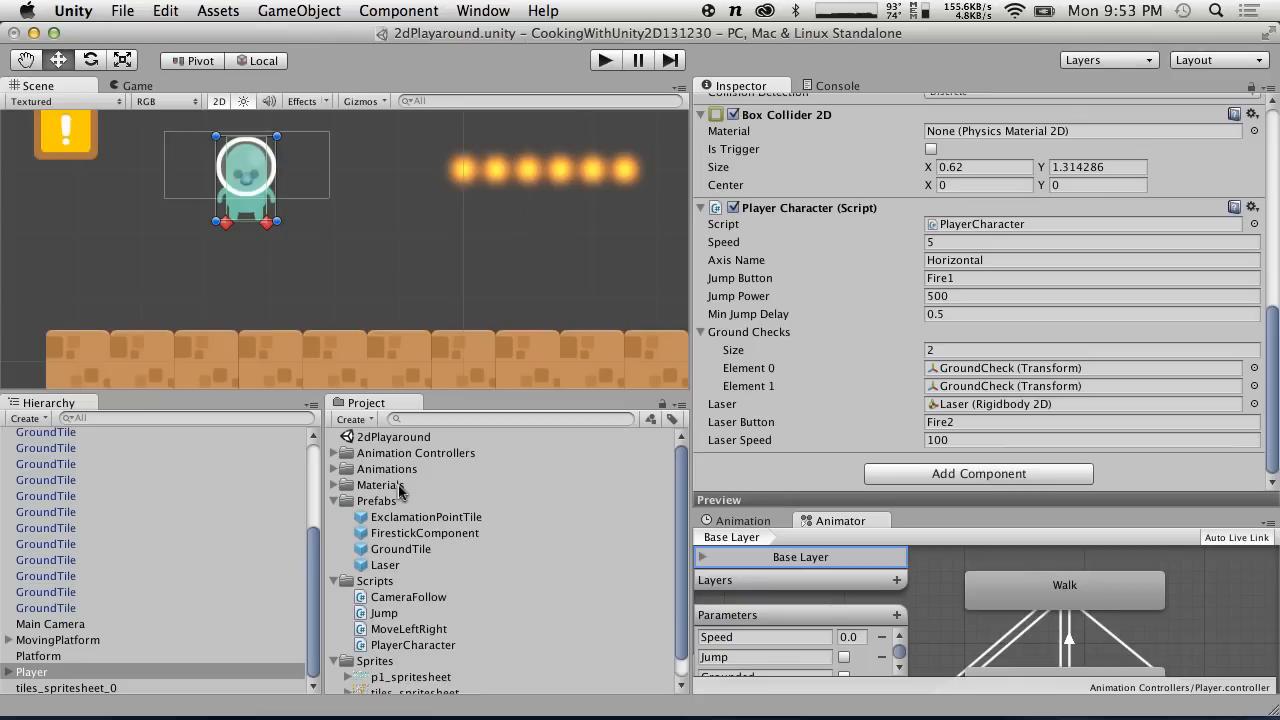
Open the PlayerCharacter script in MonoDevelop and review its laser variables, jump logic and shooting logic.
double_click(385, 646)
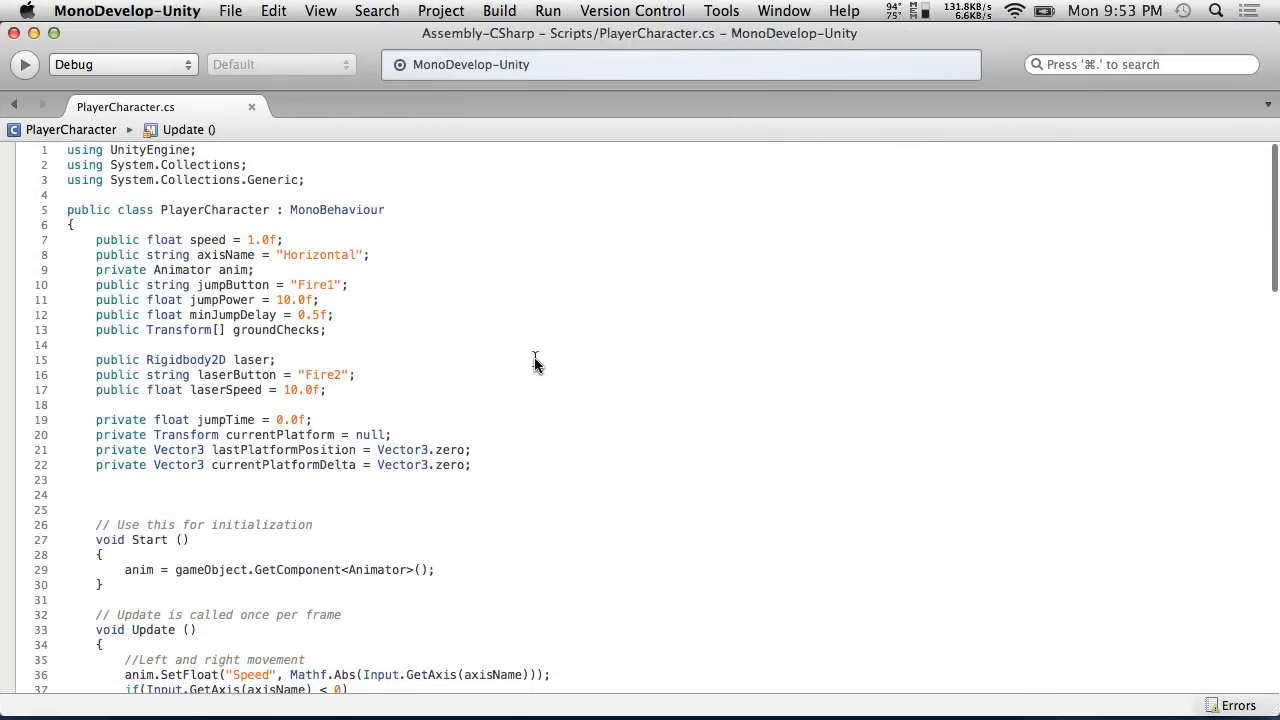
scroll(535, 362, "down", 10)
scroll(535, 362, "up", 12)
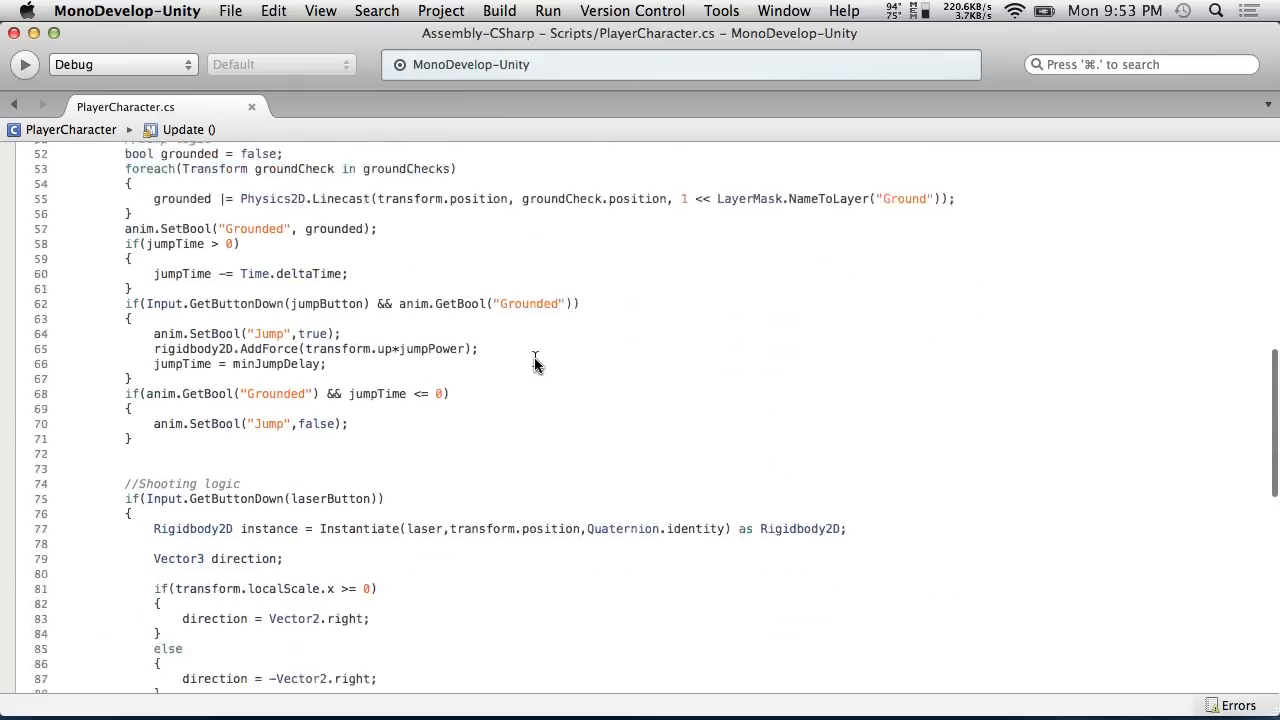
scroll(535, 362, "down", 15)
scroll(535, 362, "up", 5)
scroll(535, 362, "up", 12)
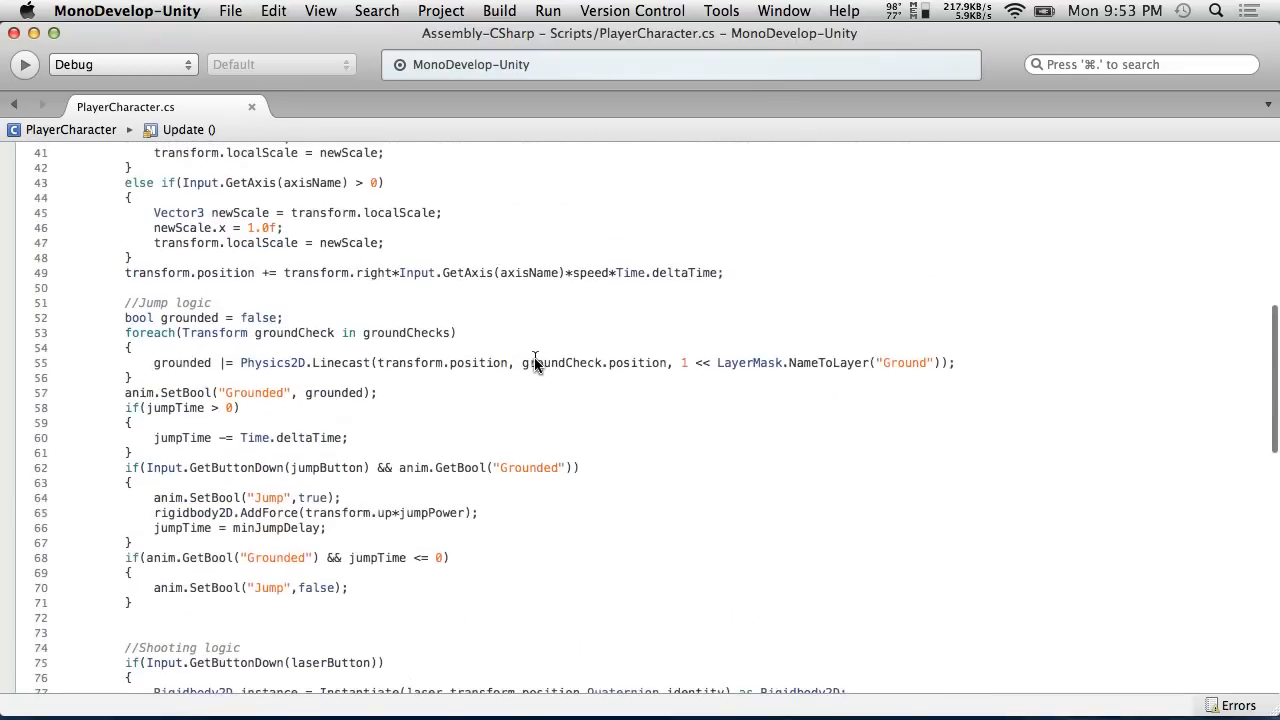
scroll(535, 362, "down", 7)
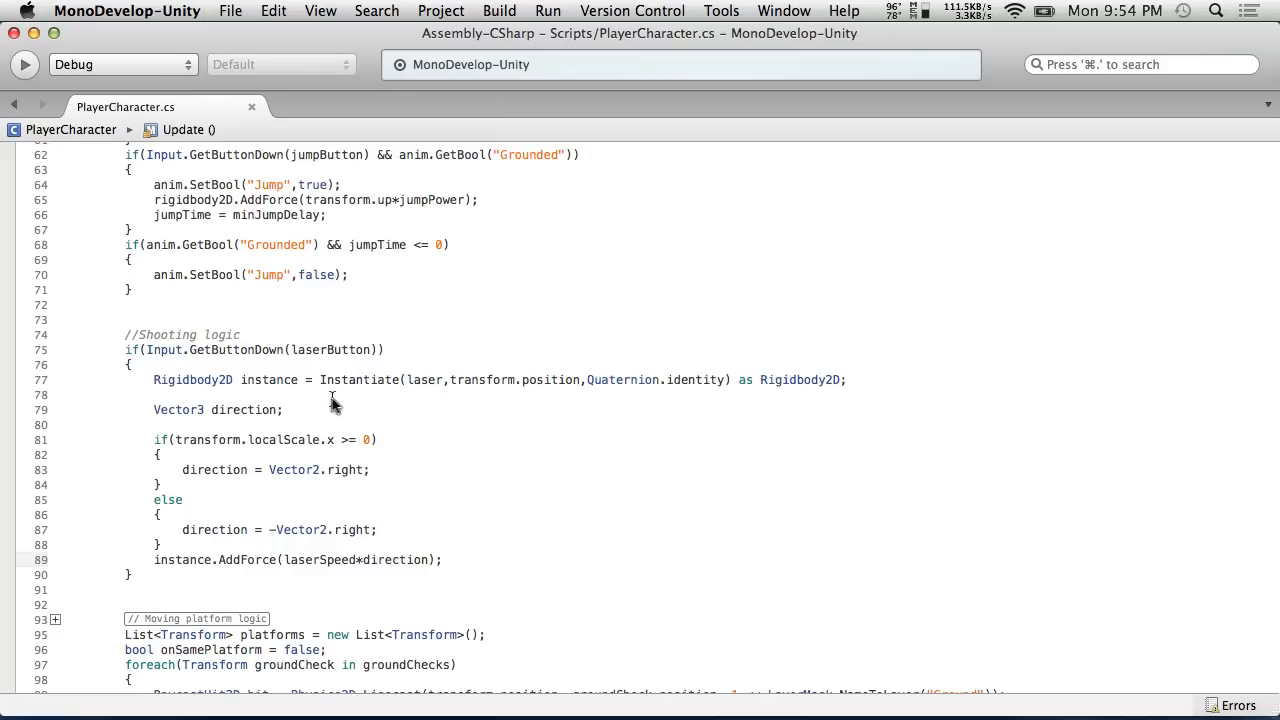
key("super+Tab")
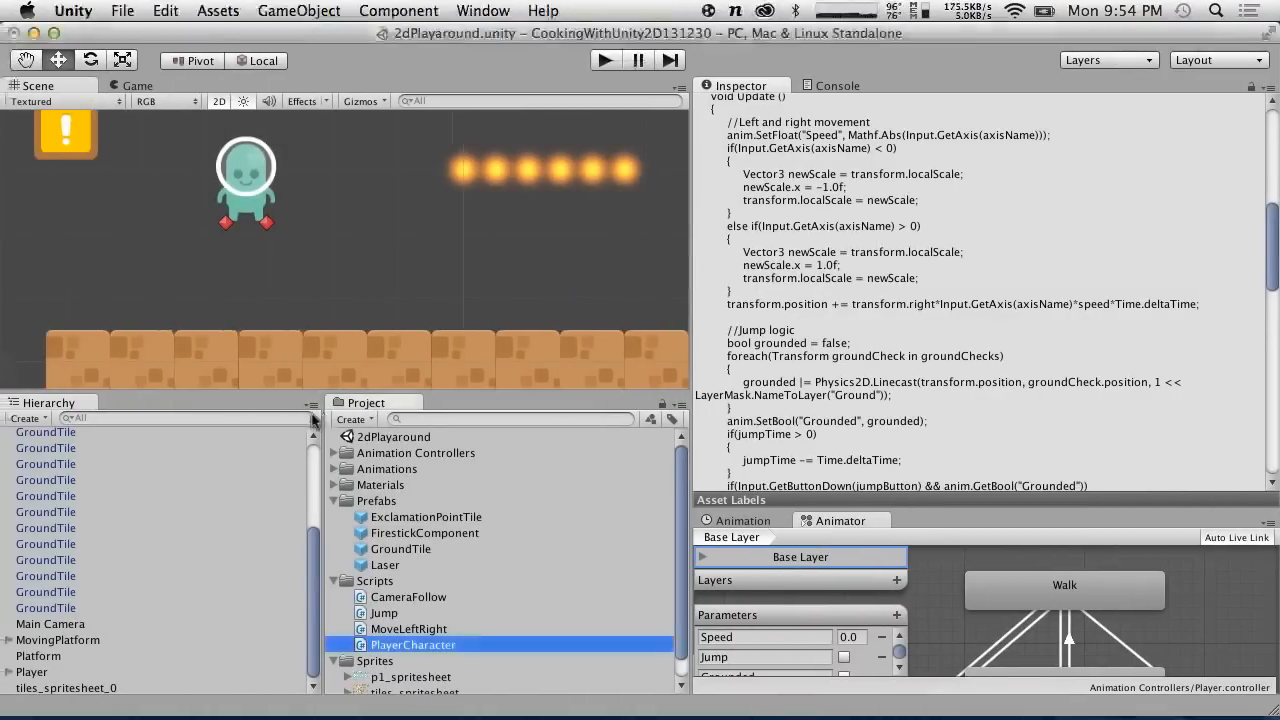
key("super+Tab")
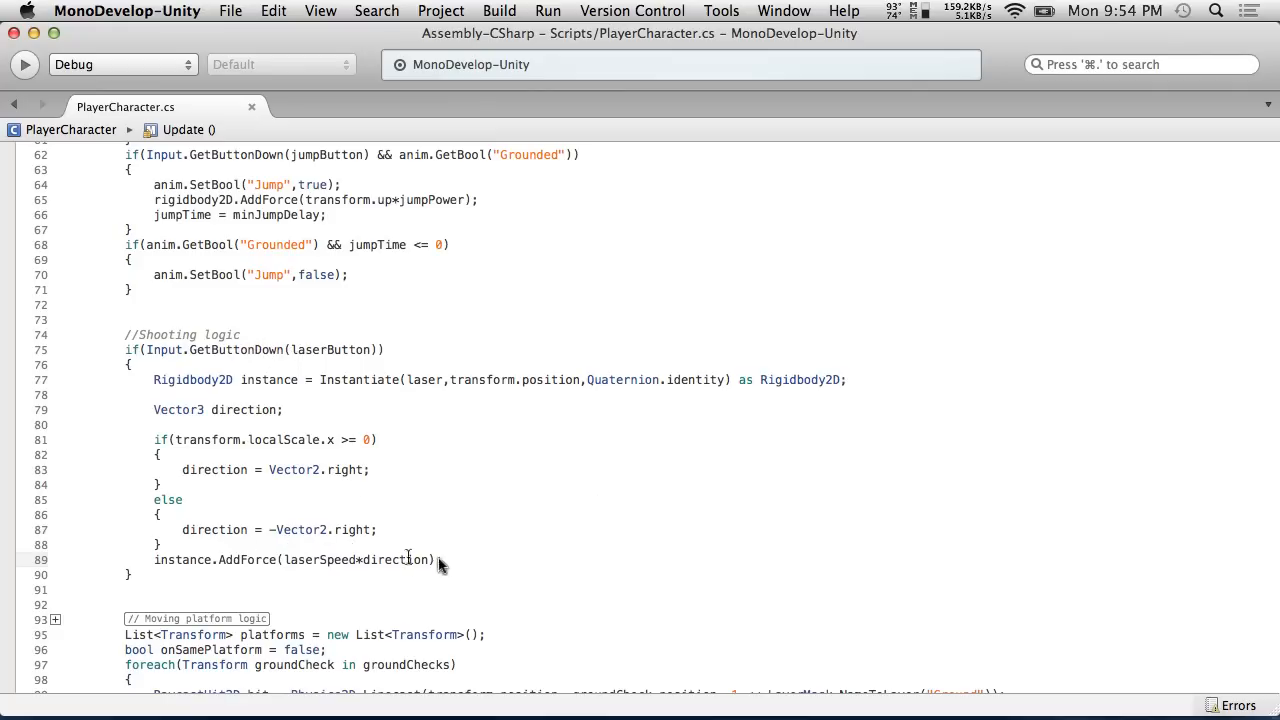
left_click(238, 399)
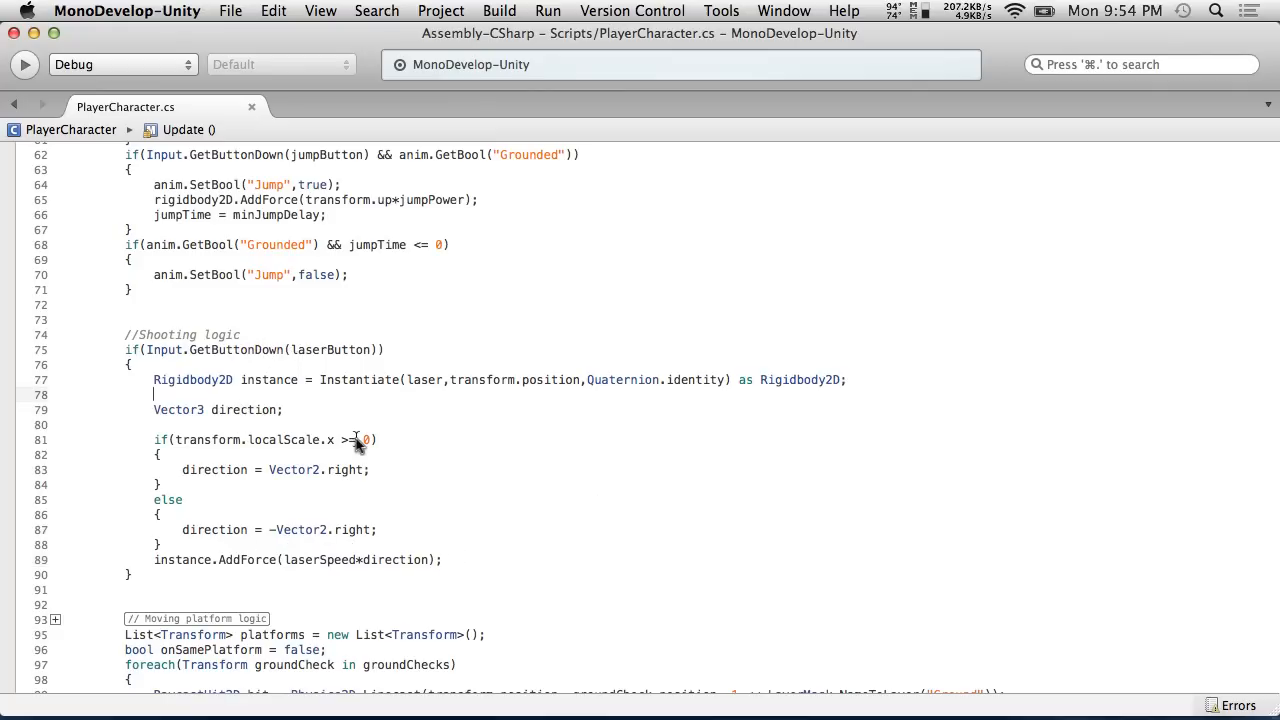
key("Return")
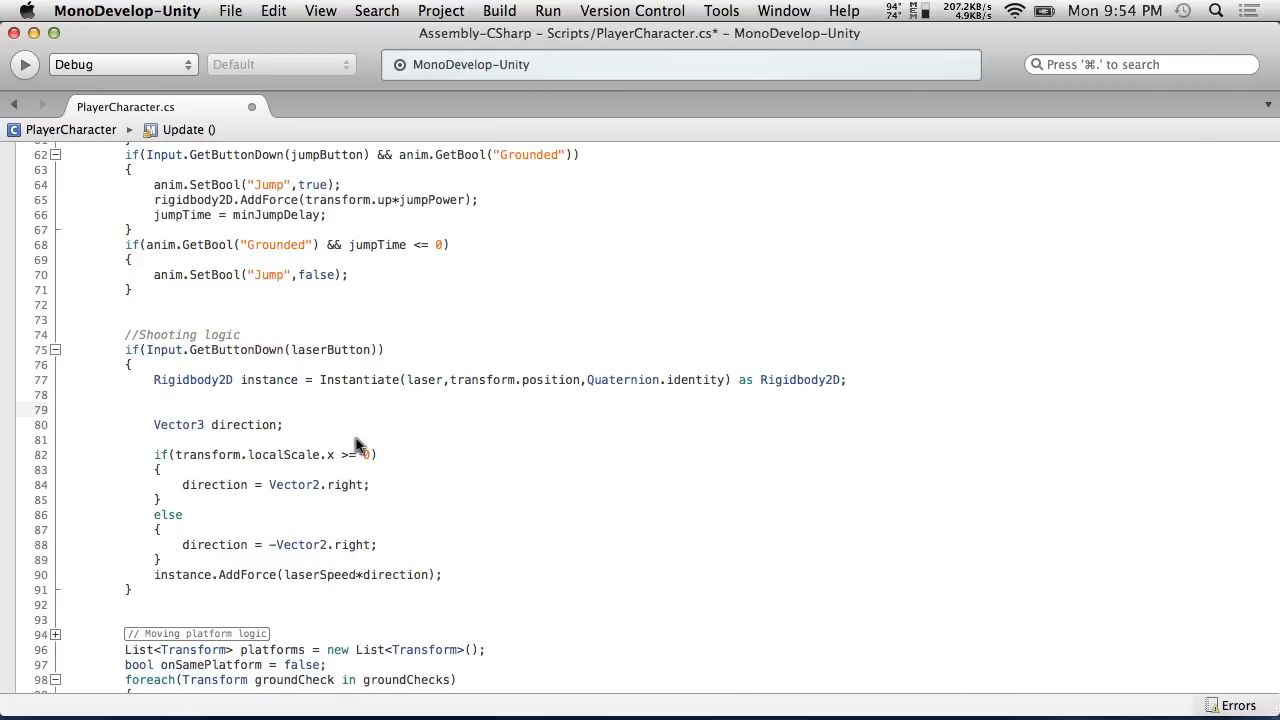
key("BackSpace")
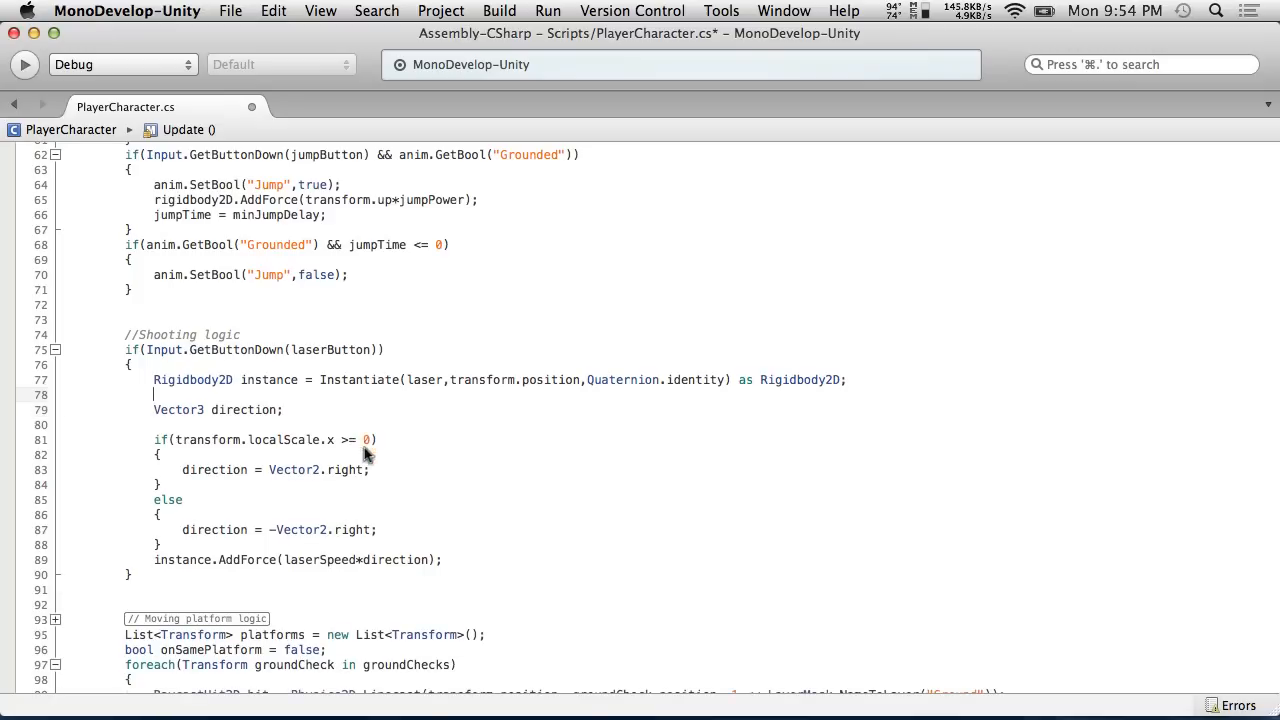
left_click(330, 455)
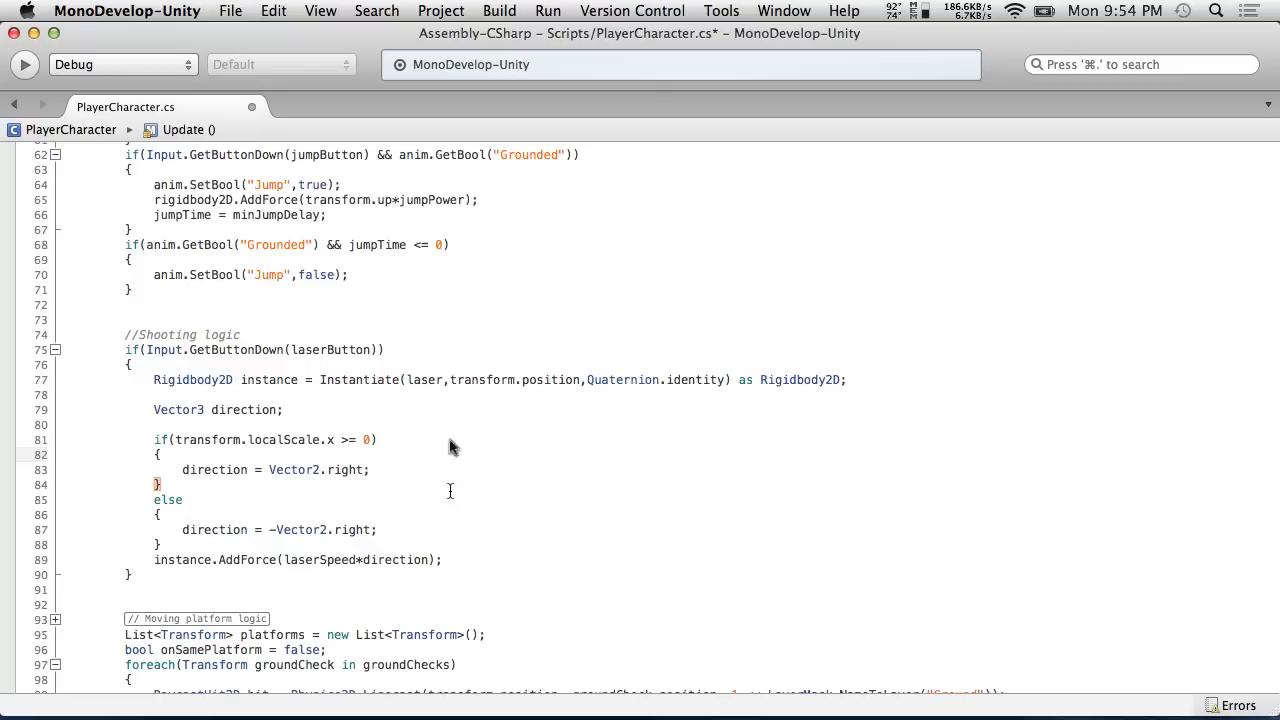
left_click(864, 380)
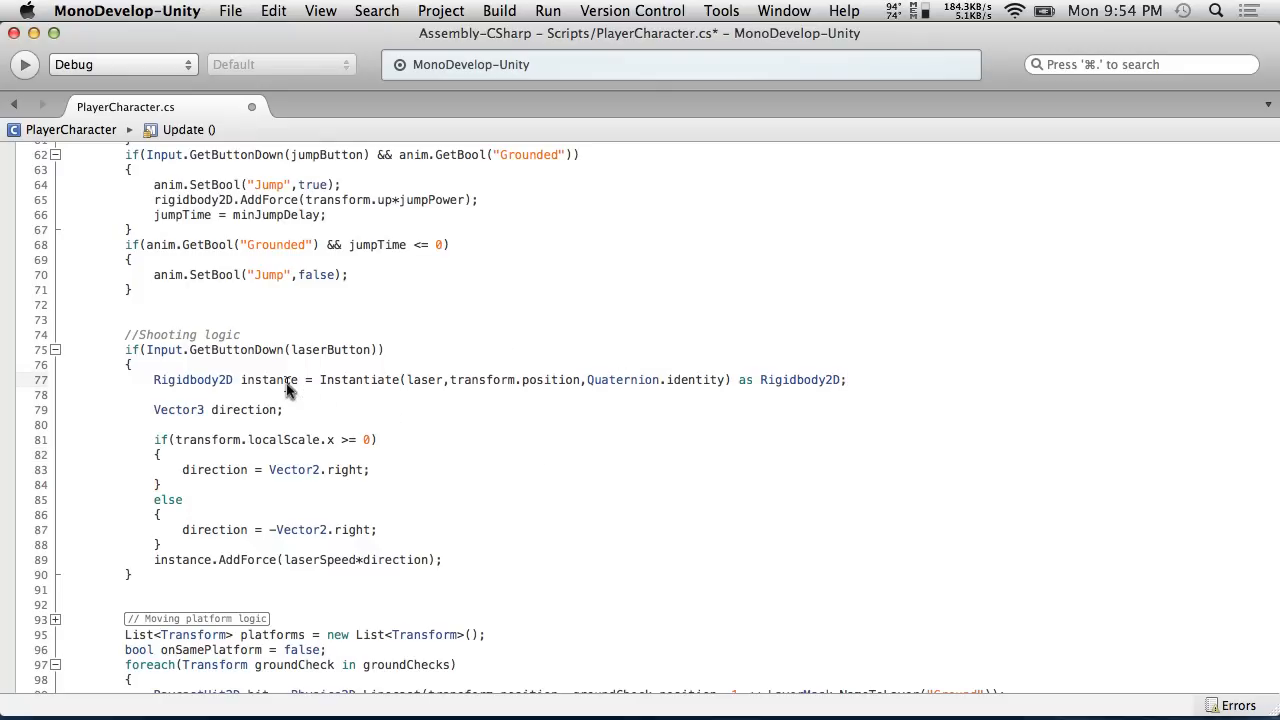
Try reducing the shooting logic to a bare Instantiate(laser,transform.position,Quaternion.identity); call, without the instance variable, Rigidbody2D cast, direction and force code.
left_click_drag(445, 560, 2, 398)
key("BackSpace")
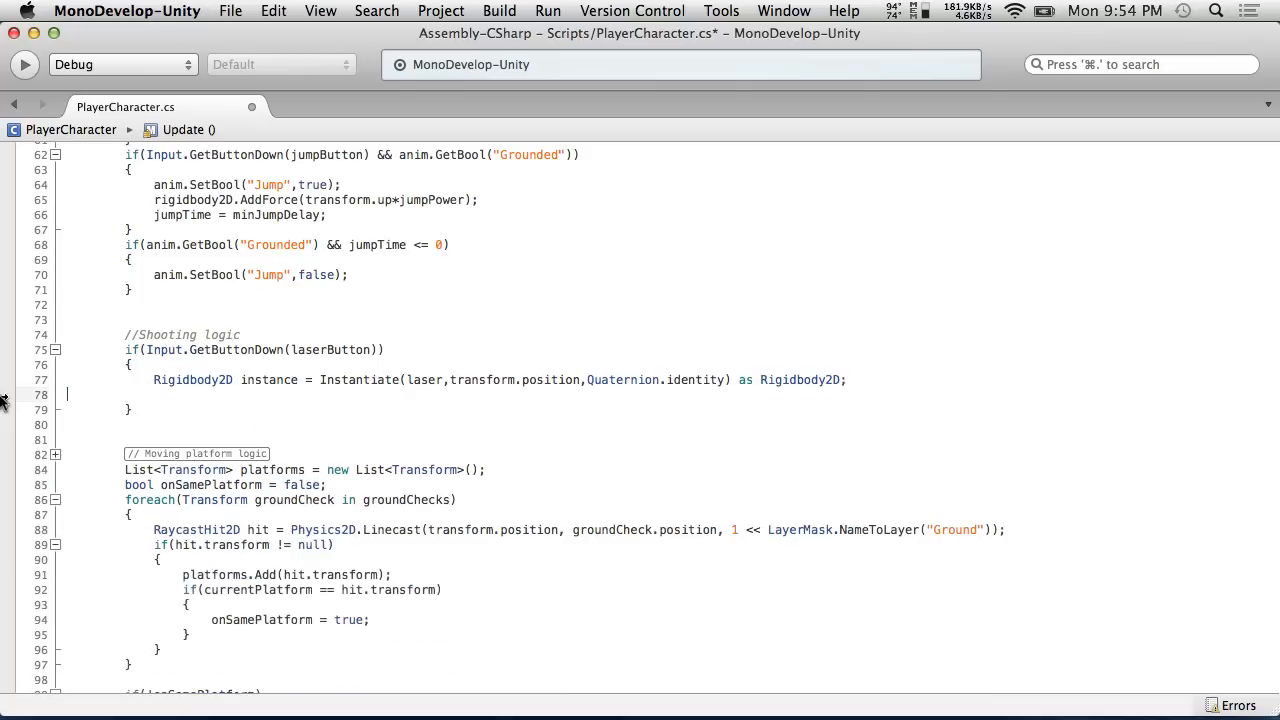
left_click_drag(322, 383, 137, 380)
key("BackSpace")
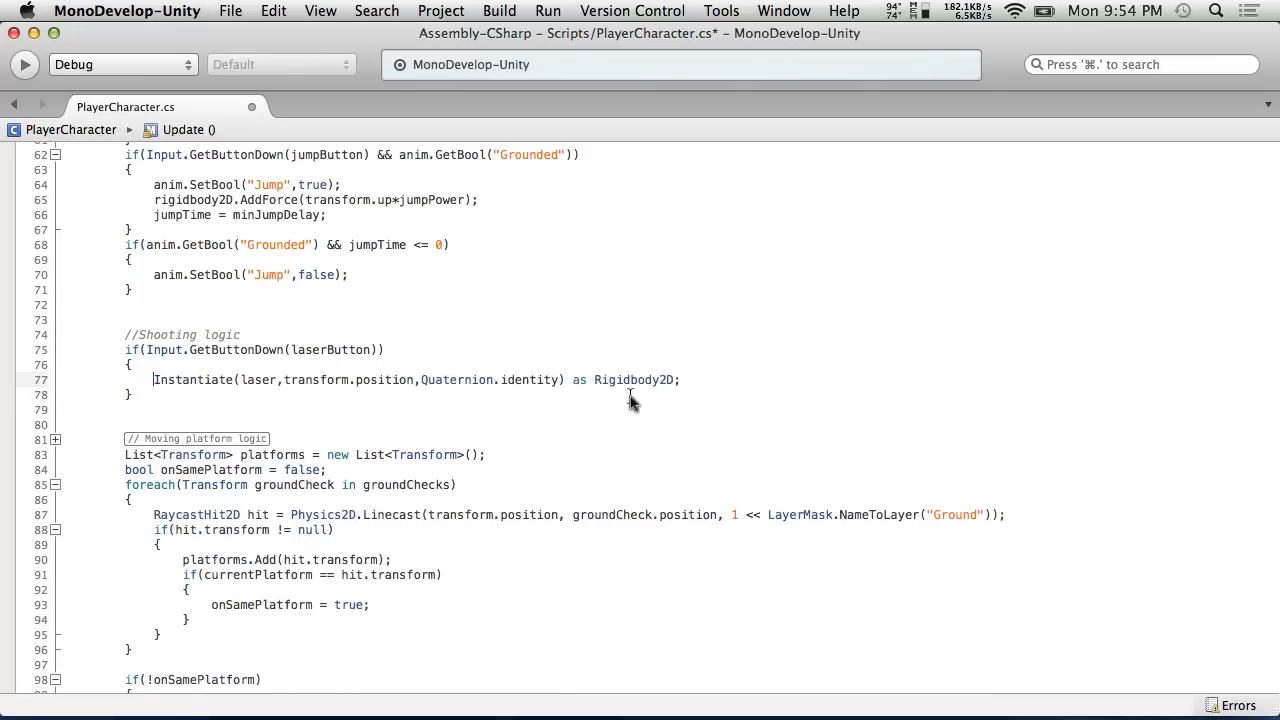
left_click_drag(675, 382, 560, 382)
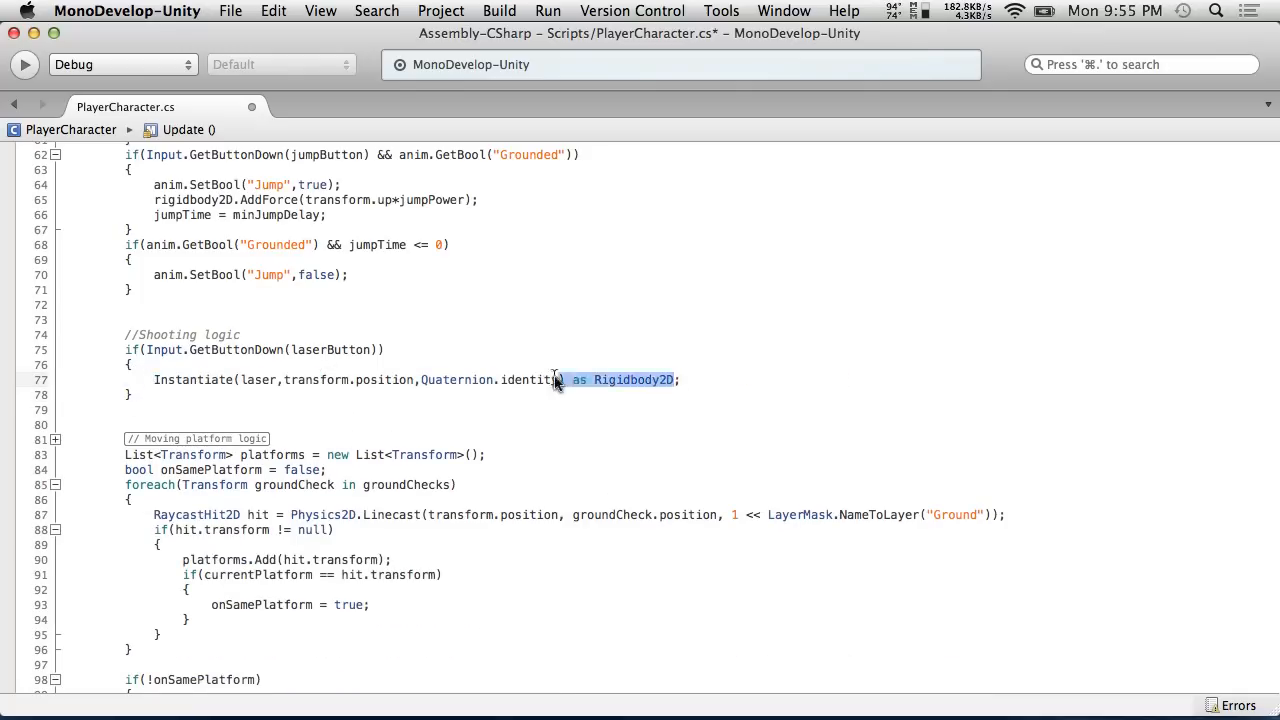
key("BackSpace")
left_click(174, 368)
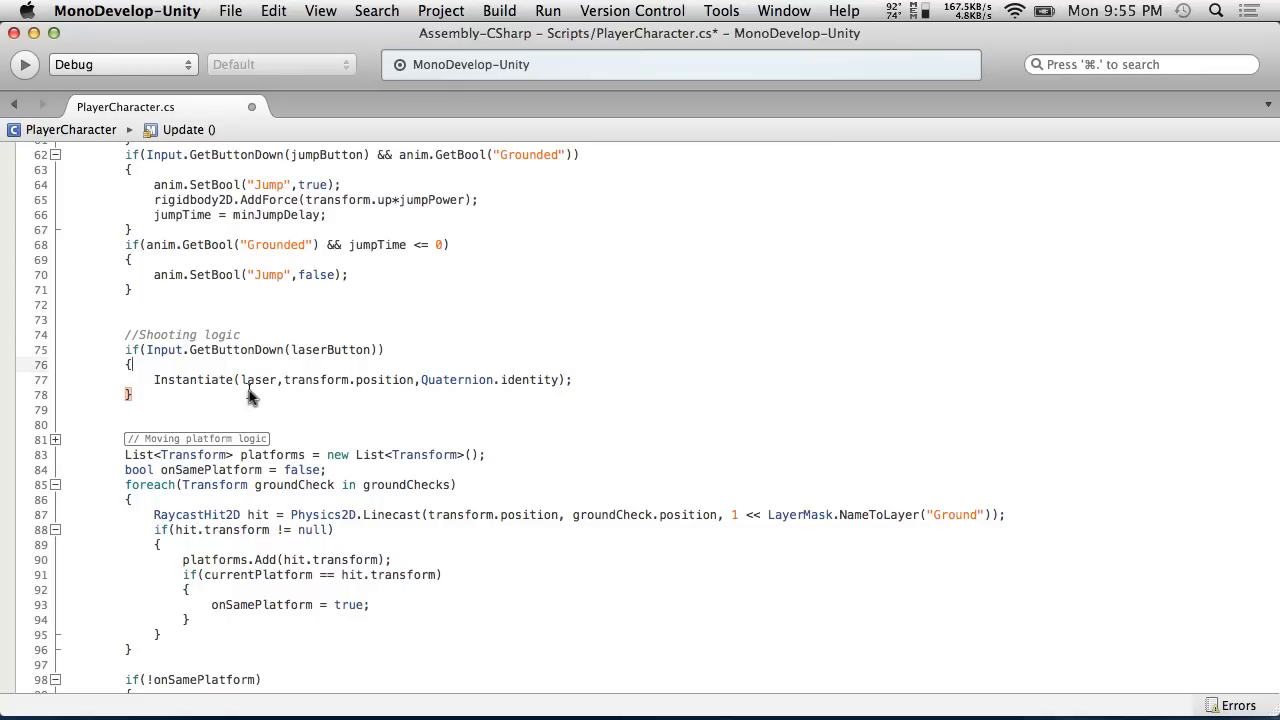
Undo the three deletions in the shooting logic, back to the full instance, direction and AddForce code.
key("super+z")
key("super+z")
key("super+z")
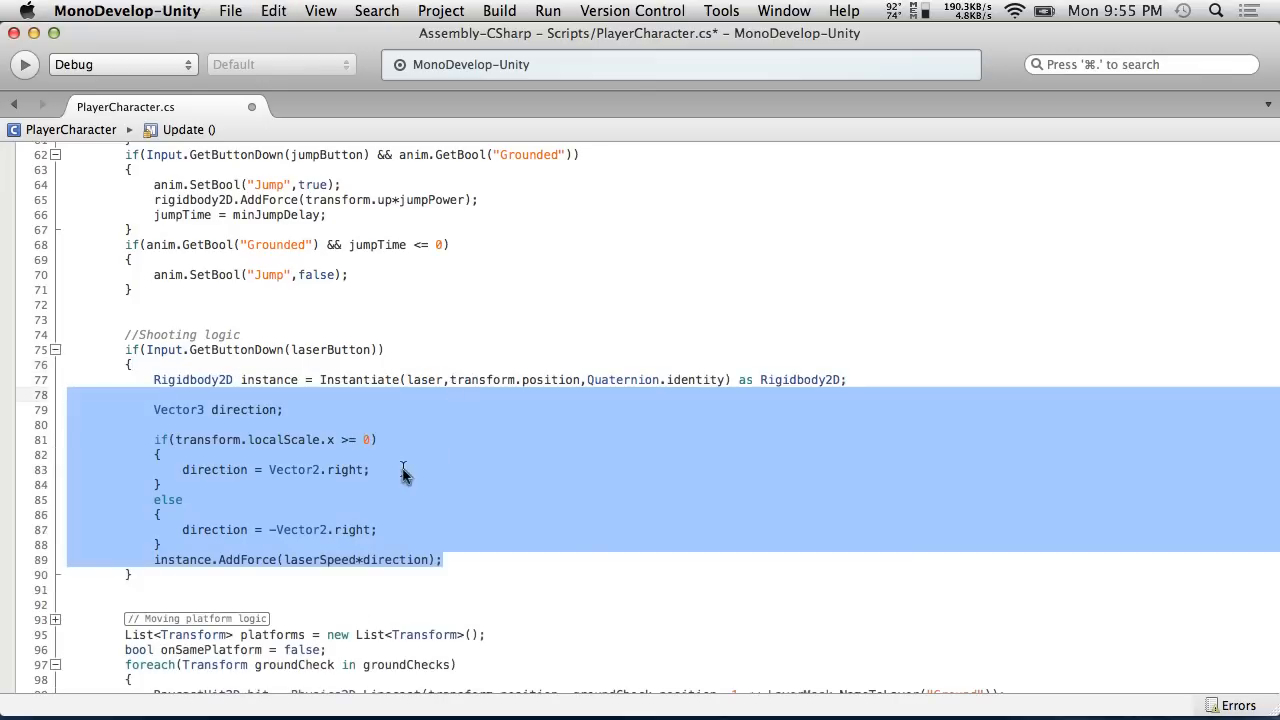
Copy the direction declaration and its if/else block to the start of the laser button block, above the Instantiate line, separated by a blank line.
left_click(335, 500)
left_click_drag(217, 548, 16, 412)
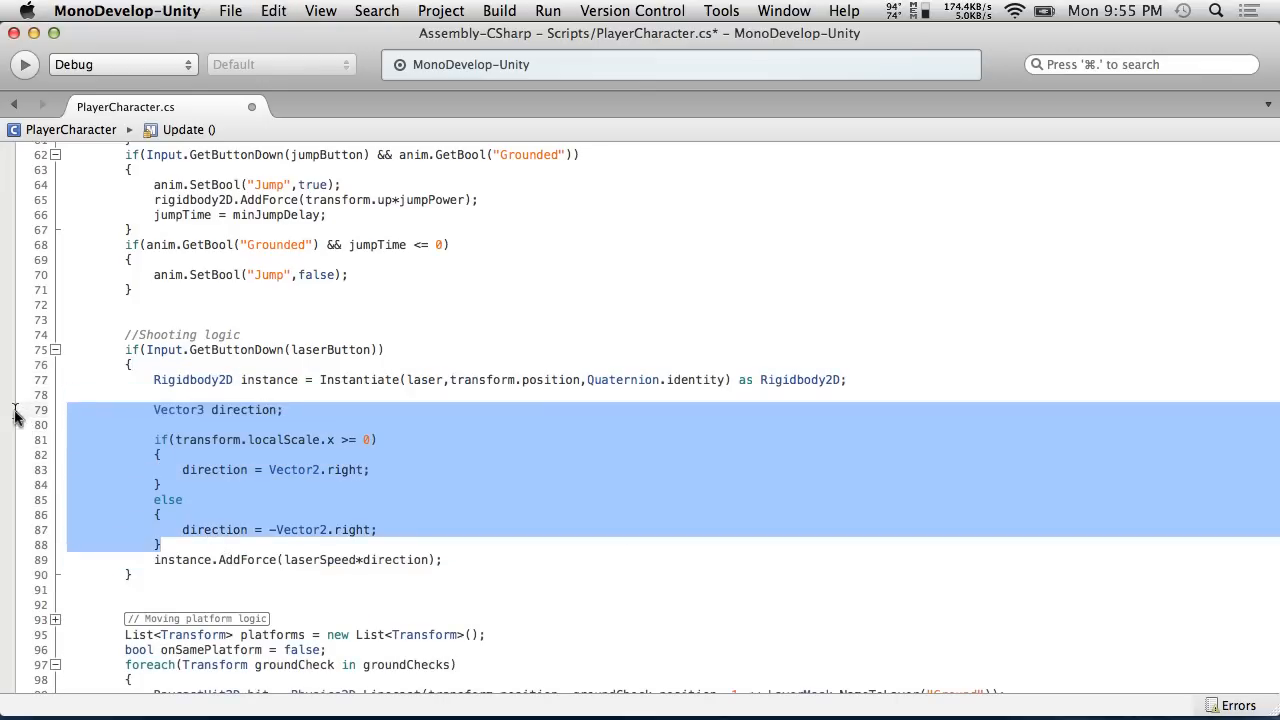
key("super+c")
left_click(143, 366)
key("Return")
key("super+v")
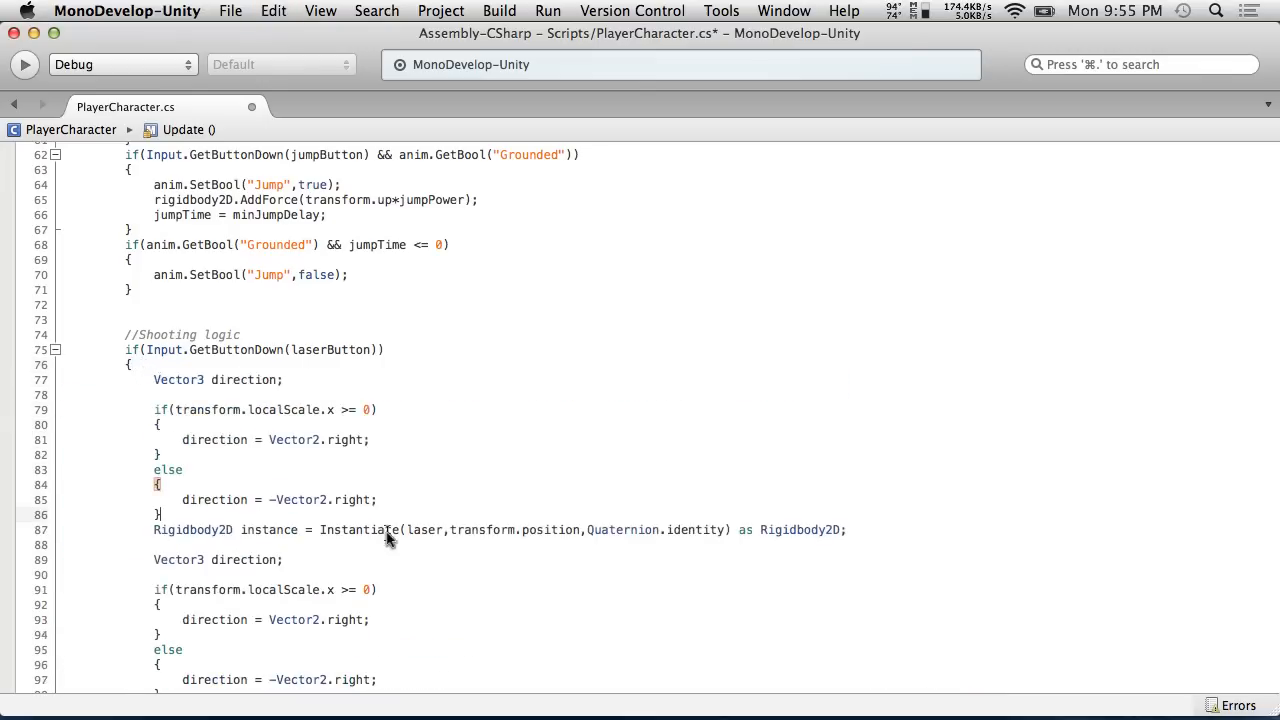
scroll(410, 545, "down", 5)
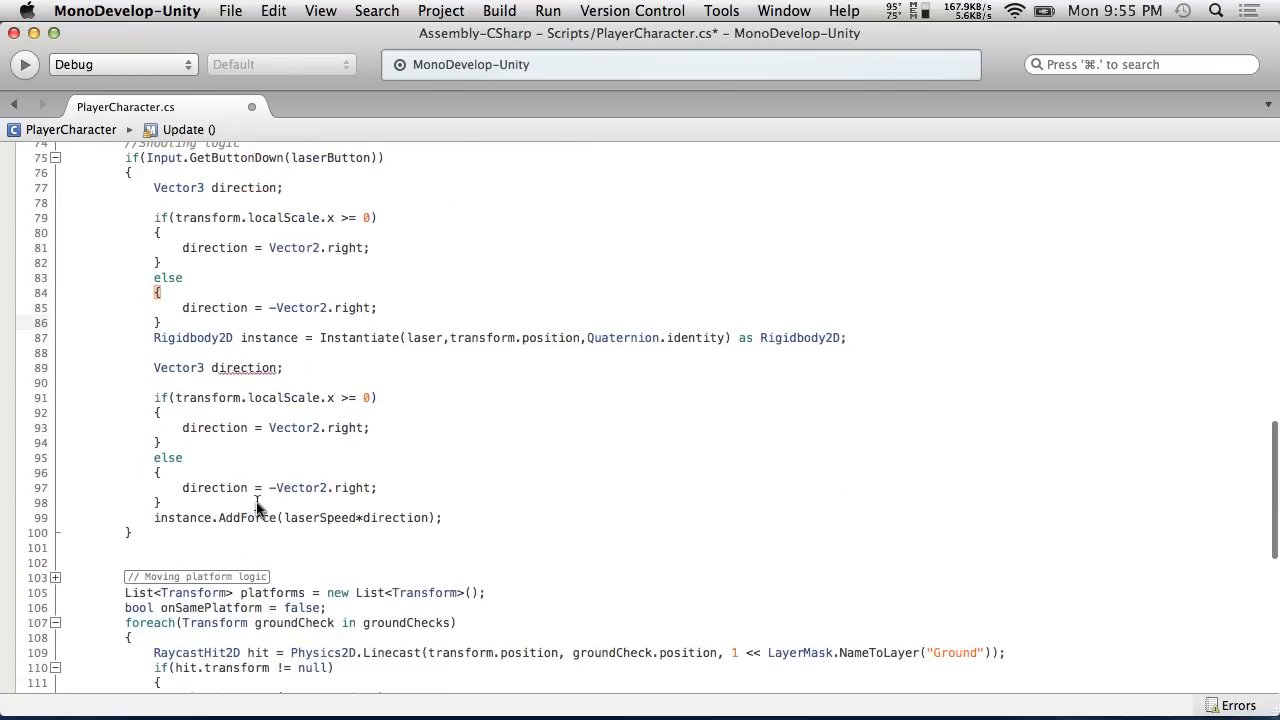
key("Return")
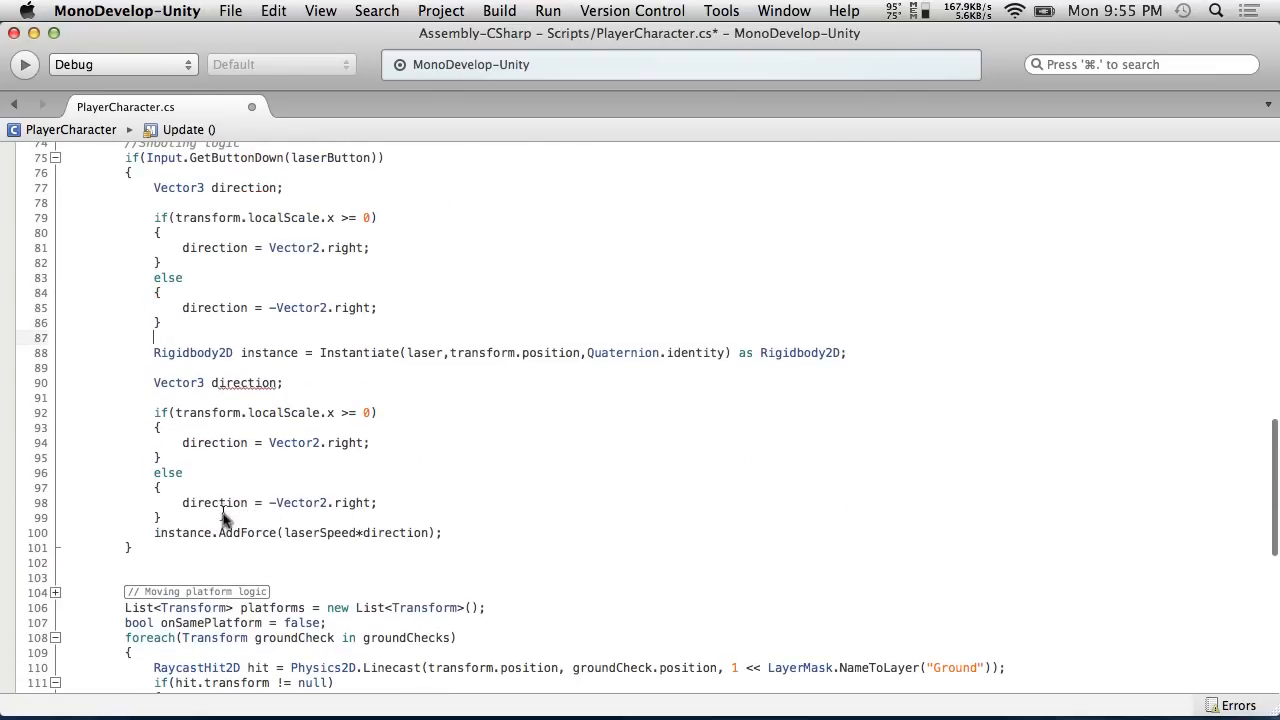
Delete the duplicate direction block and the instance.AddForce line below the Instantiate call.
left_click_drag(448, 533, 3, 388)
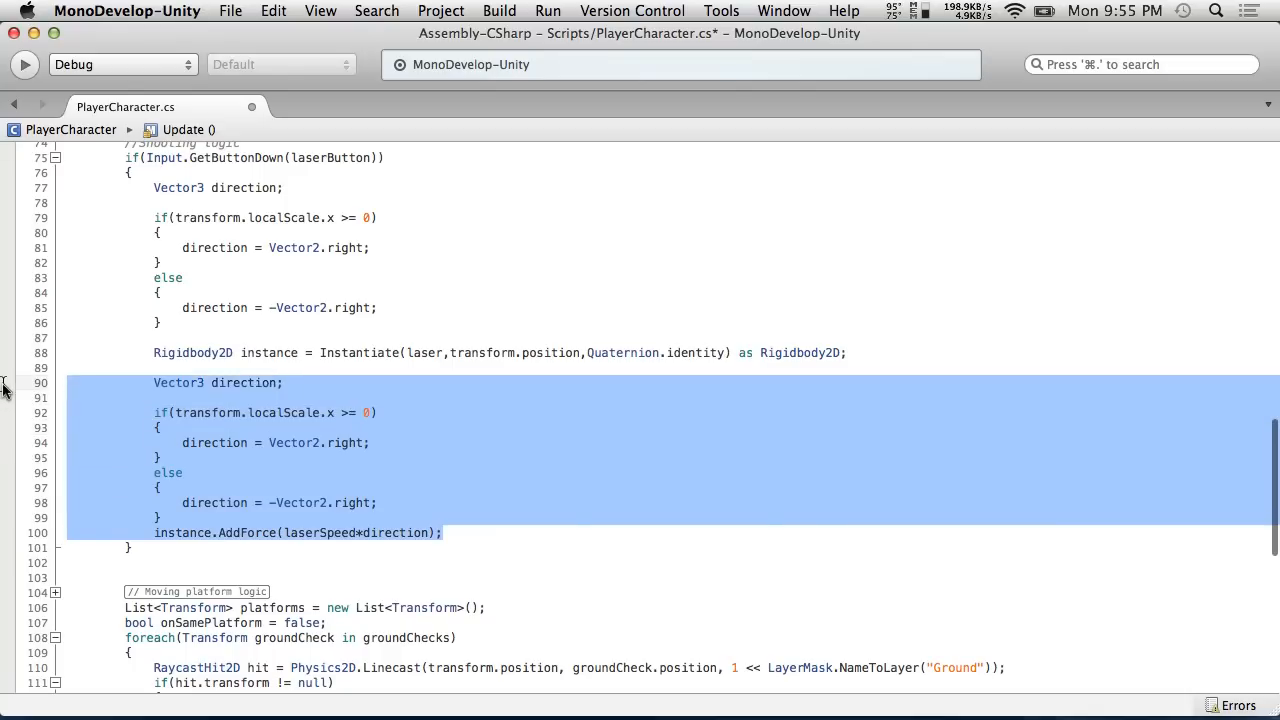
key("BackSpace")
key("BackSpace")
key("BackSpace")
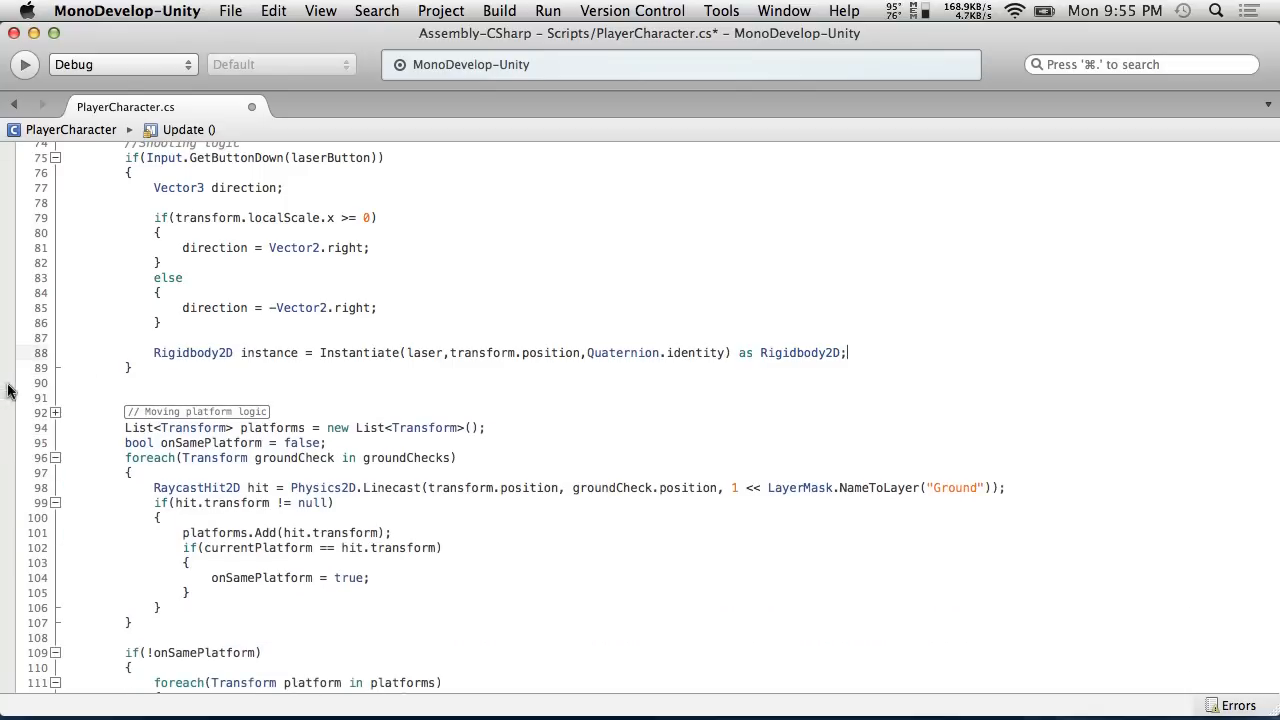
Add Quaternion directionQuaternion = Quaternion.LookRotation(direction); on its own line between the direction if/else block and the Instantiate call.
key("Up")
key("Up")
key("Return")
key("Return")
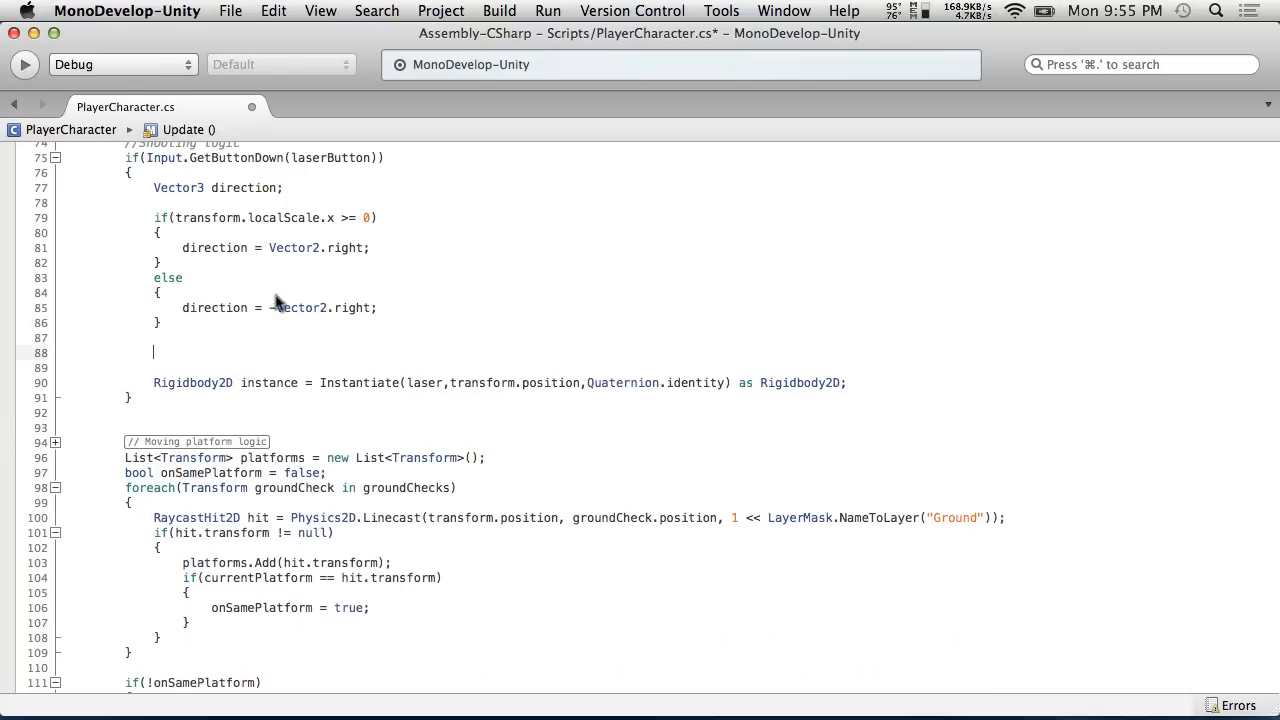
type("Quaternion")
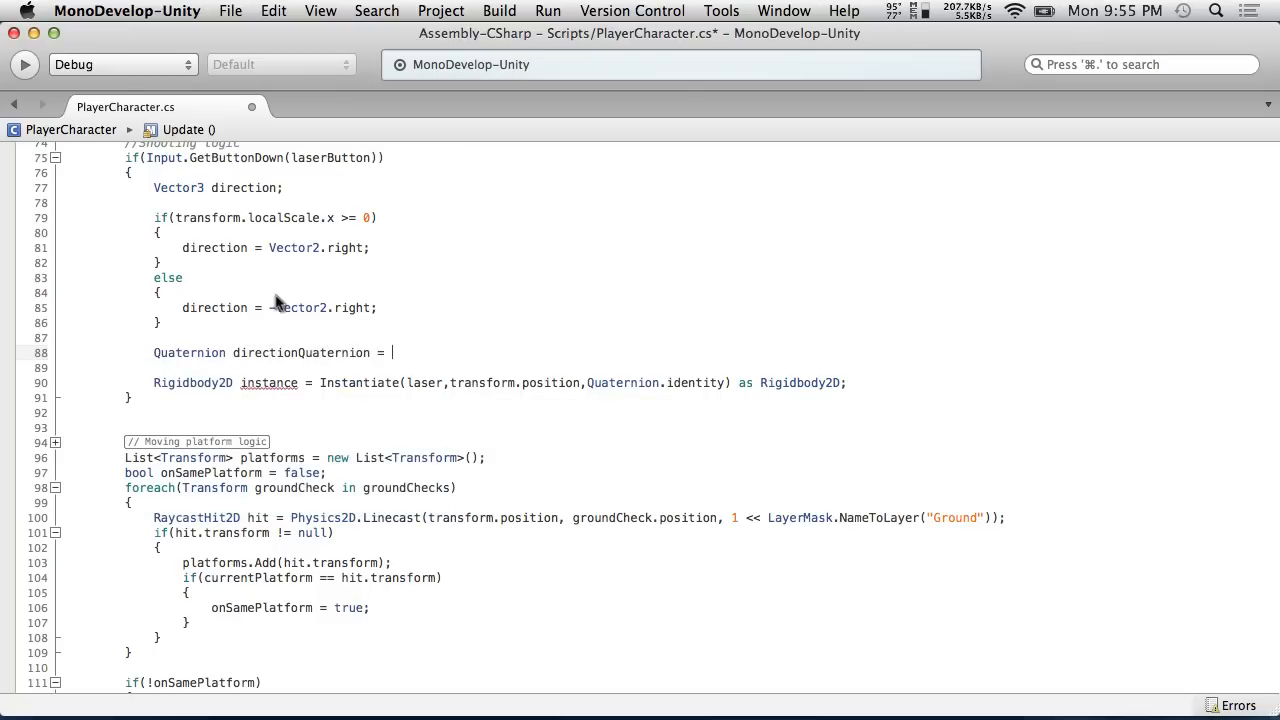
type("direction")
key("BackSpace")
type("Quat")
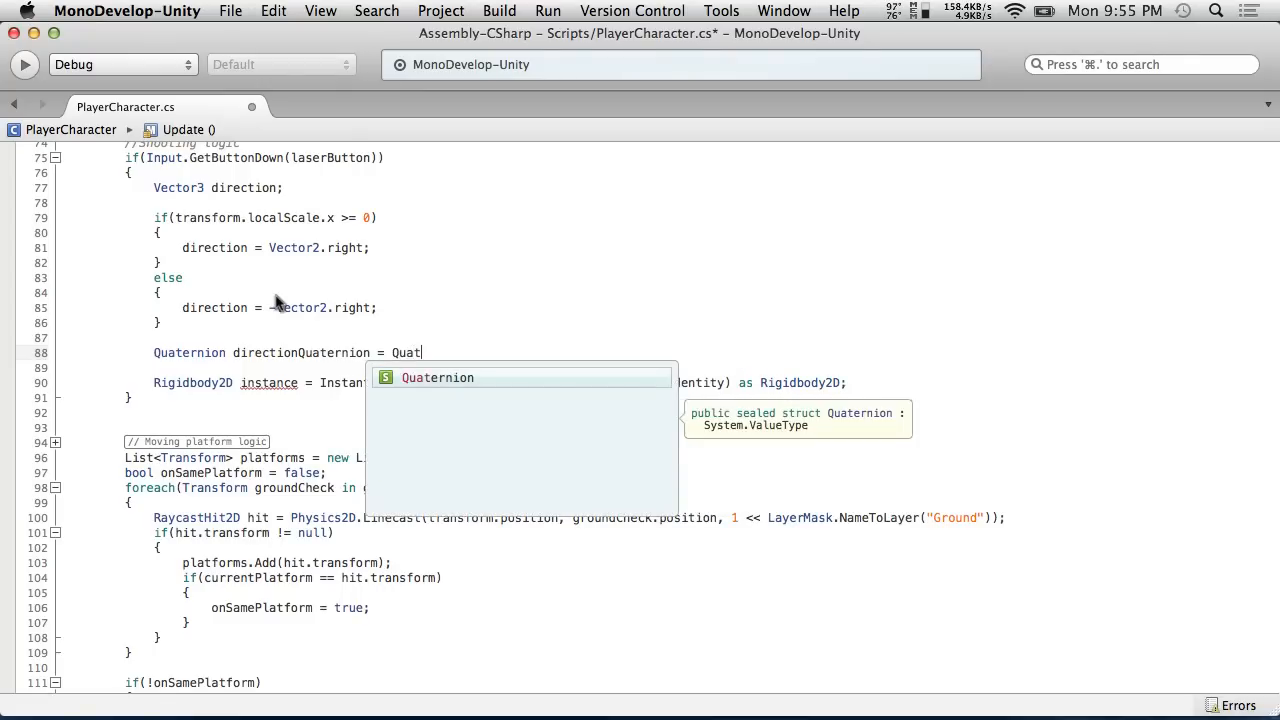
type("ernion.lo")
key("Return")
type("(")
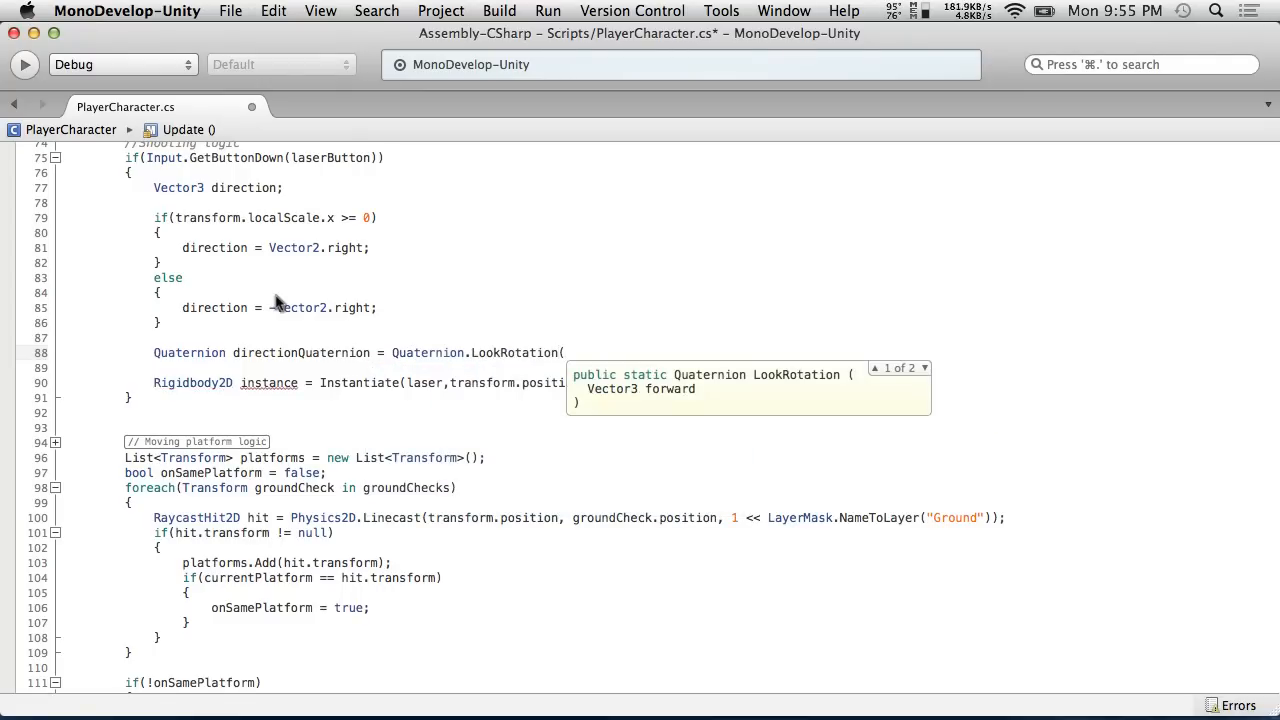
type("direc")
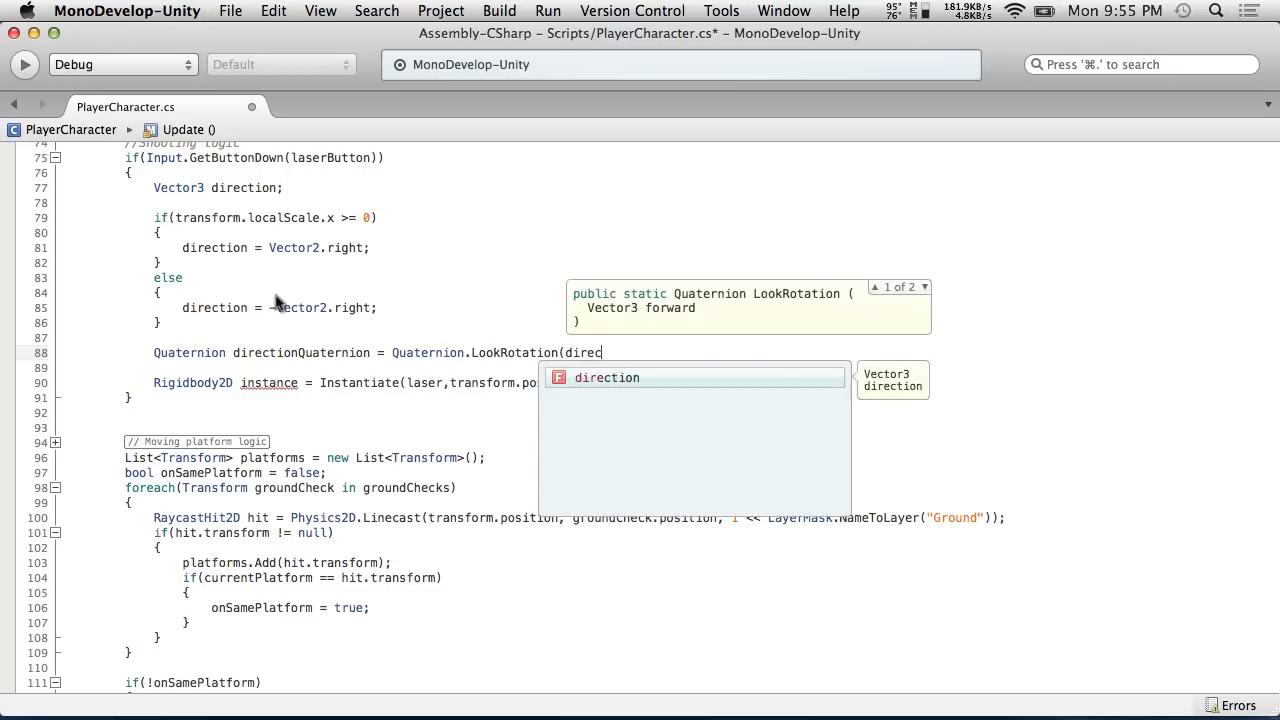
type("tion);")
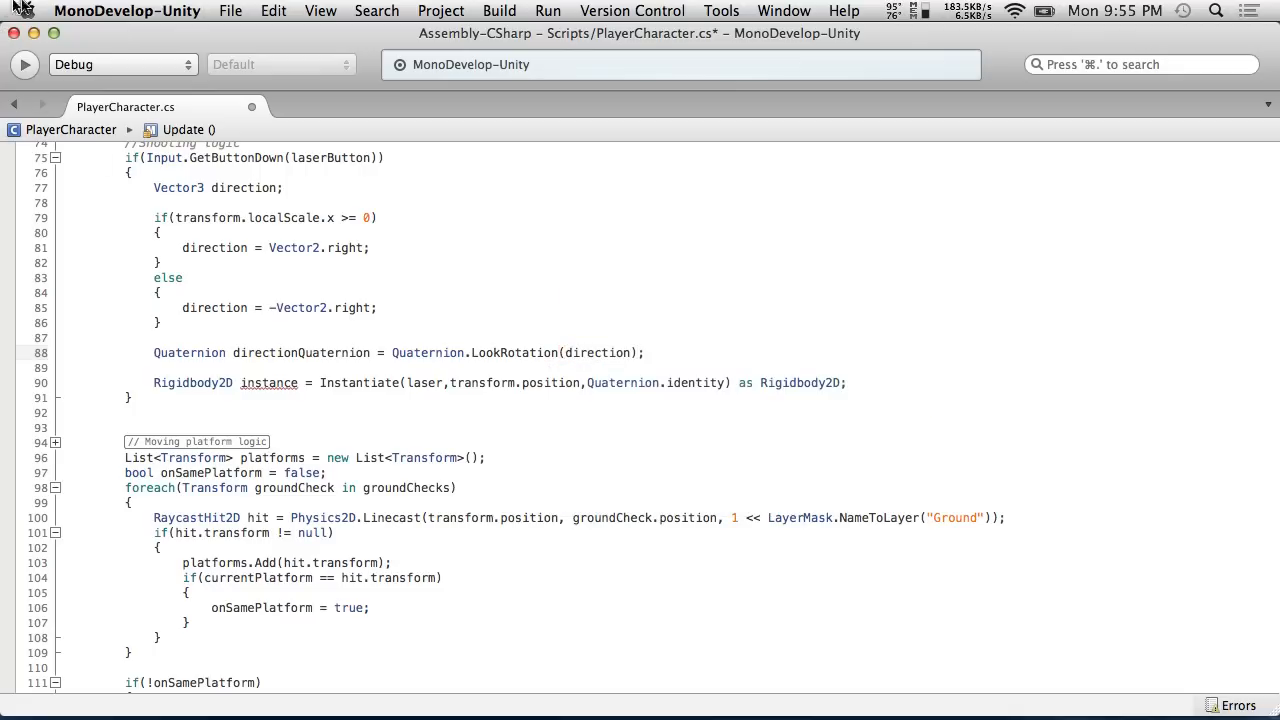
Save the script and replace Quaternion.identity with directionQuaternion in the laser's Instantiate call.
left_click(230, 10)
left_click(262, 85)
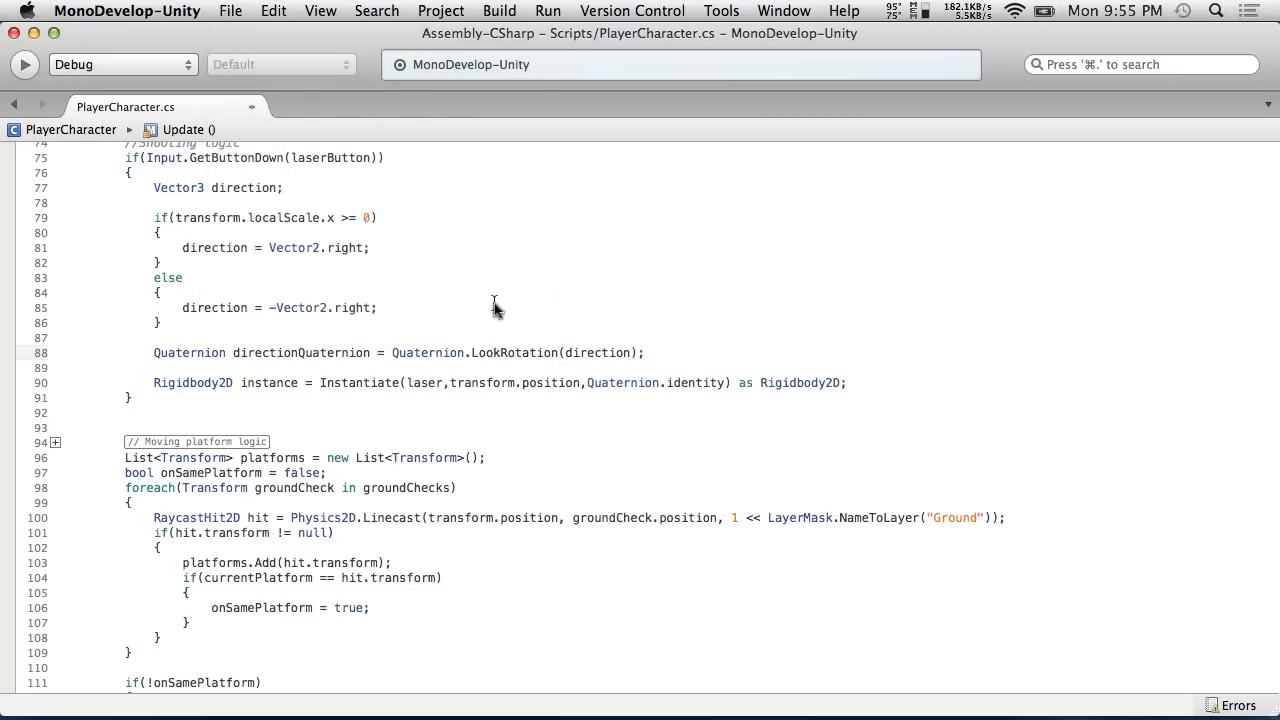
double_click(296, 356)
key("super+c")
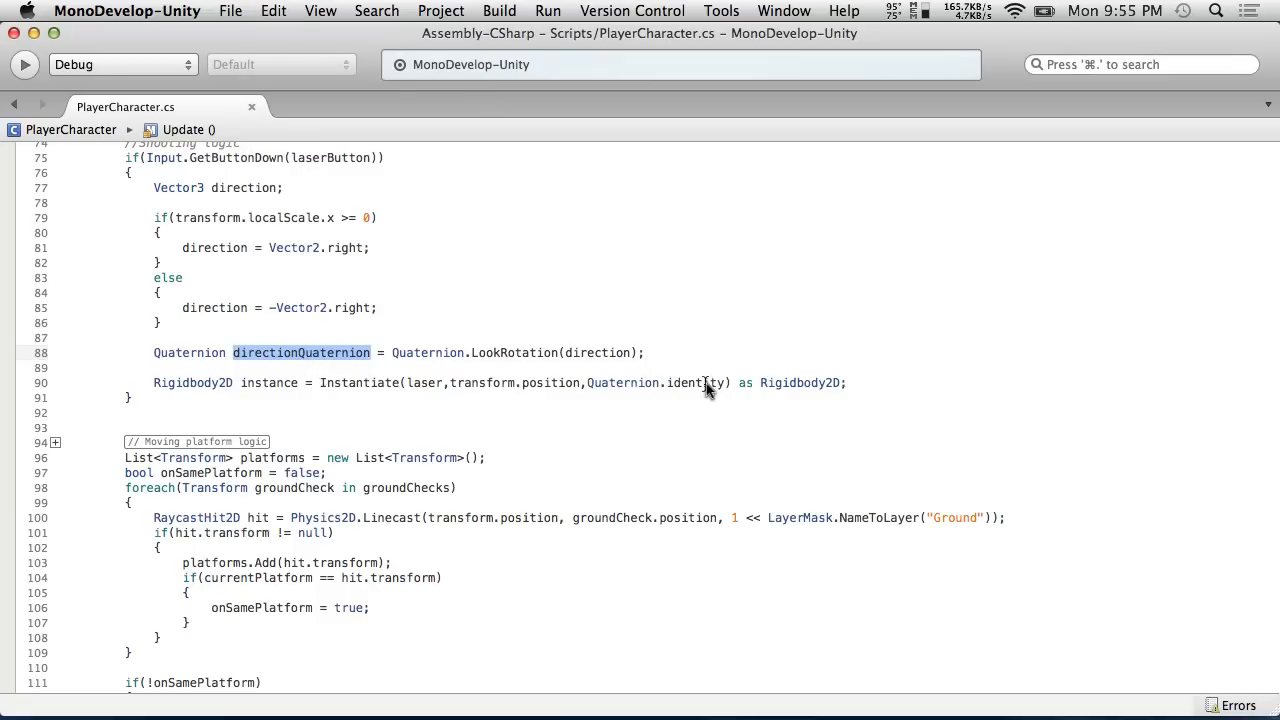
left_click_drag(723, 383, 586, 384)
key("super+v")
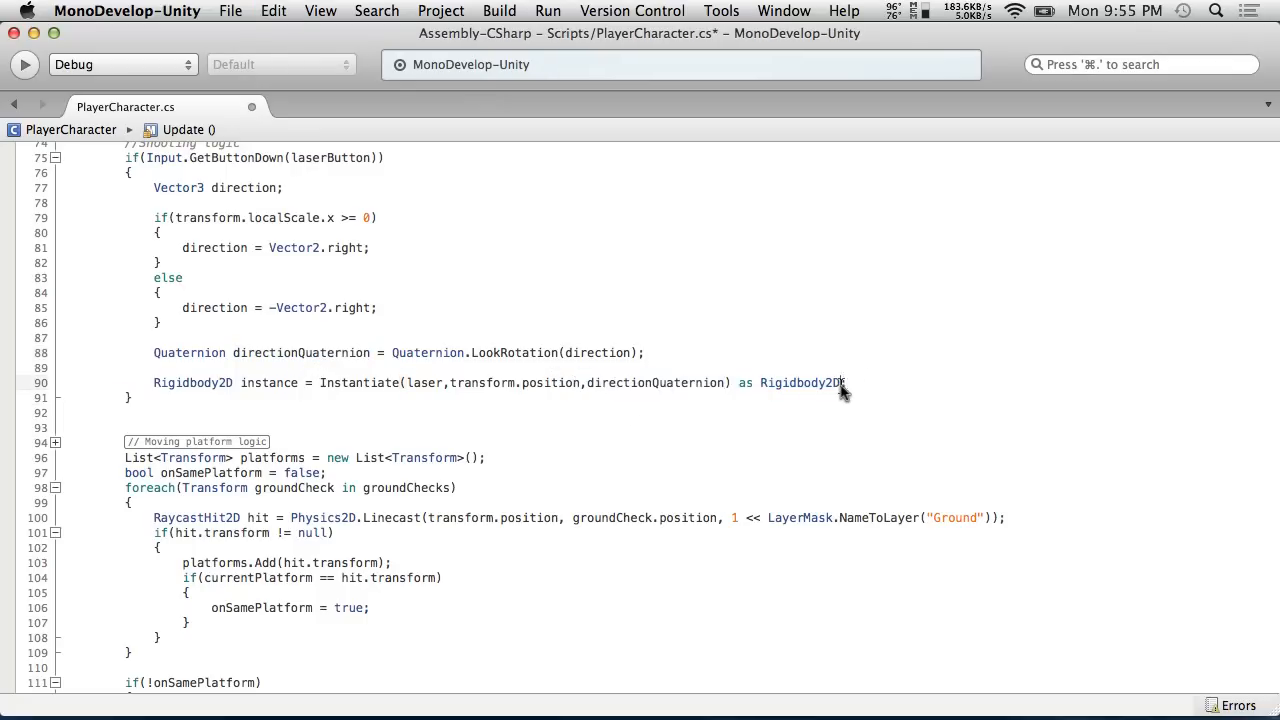
Reduce the laser line to a plain Instantiate call by removing the "as Rigidbody2D" cast and the "Rigidbody2D instance =" assignment.
left_click_drag(841, 384, 724, 384)
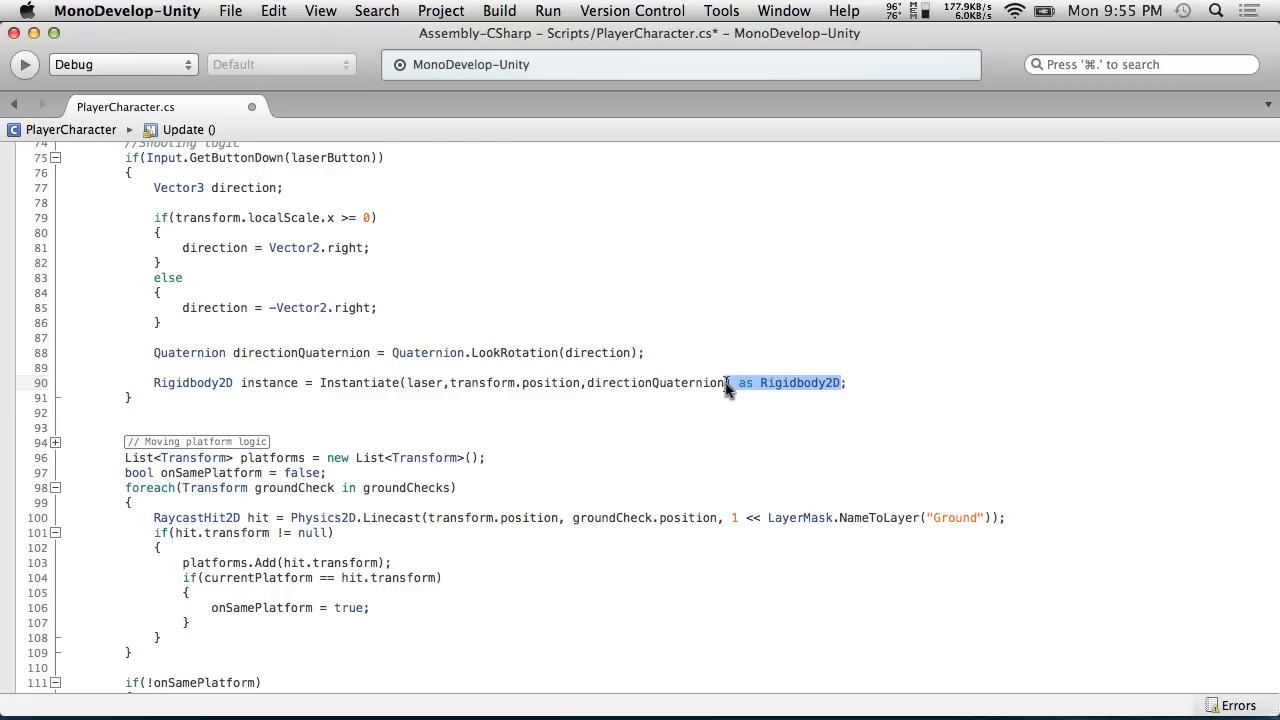
key("BackSpace")
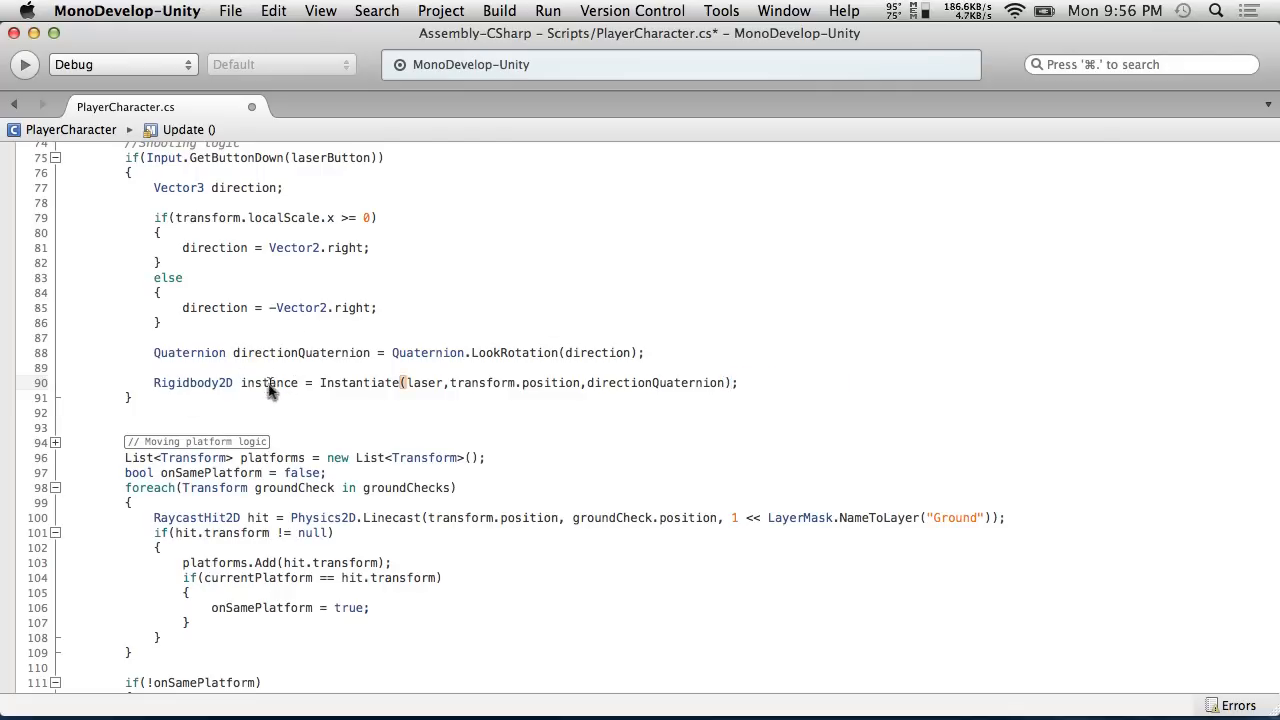
left_click_drag(320, 383, 148, 385)
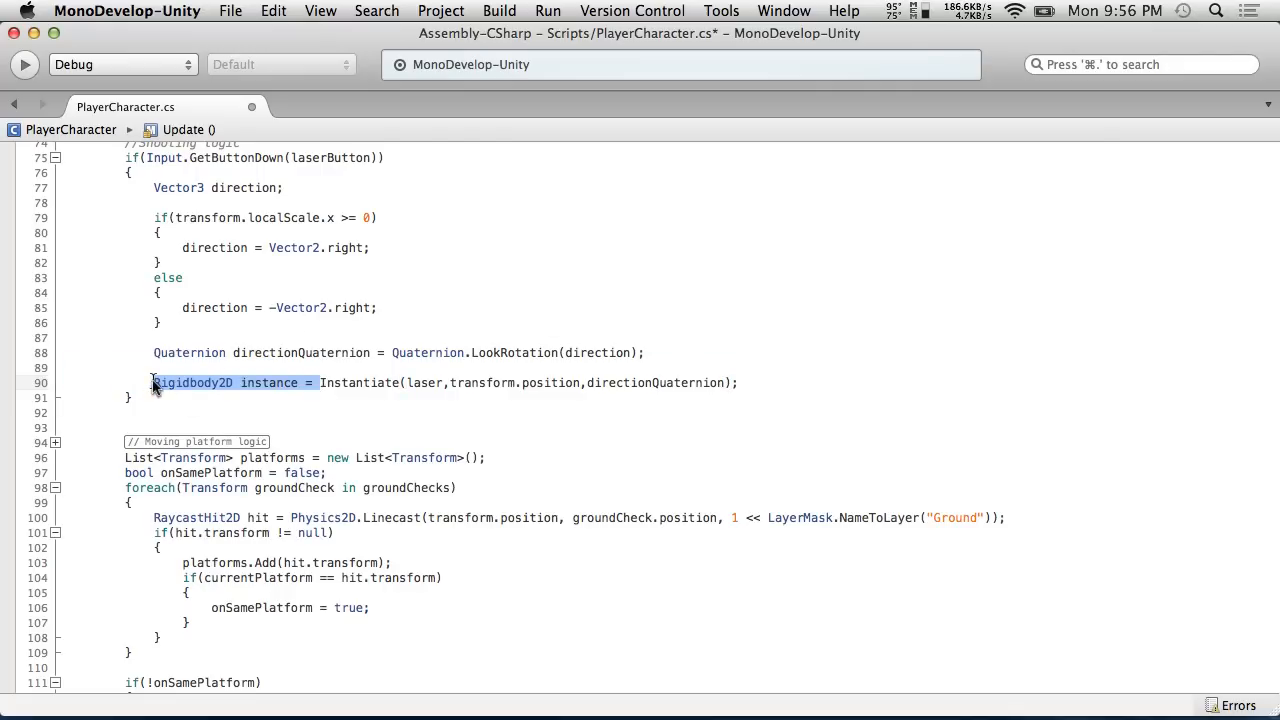
key("BackSpace")
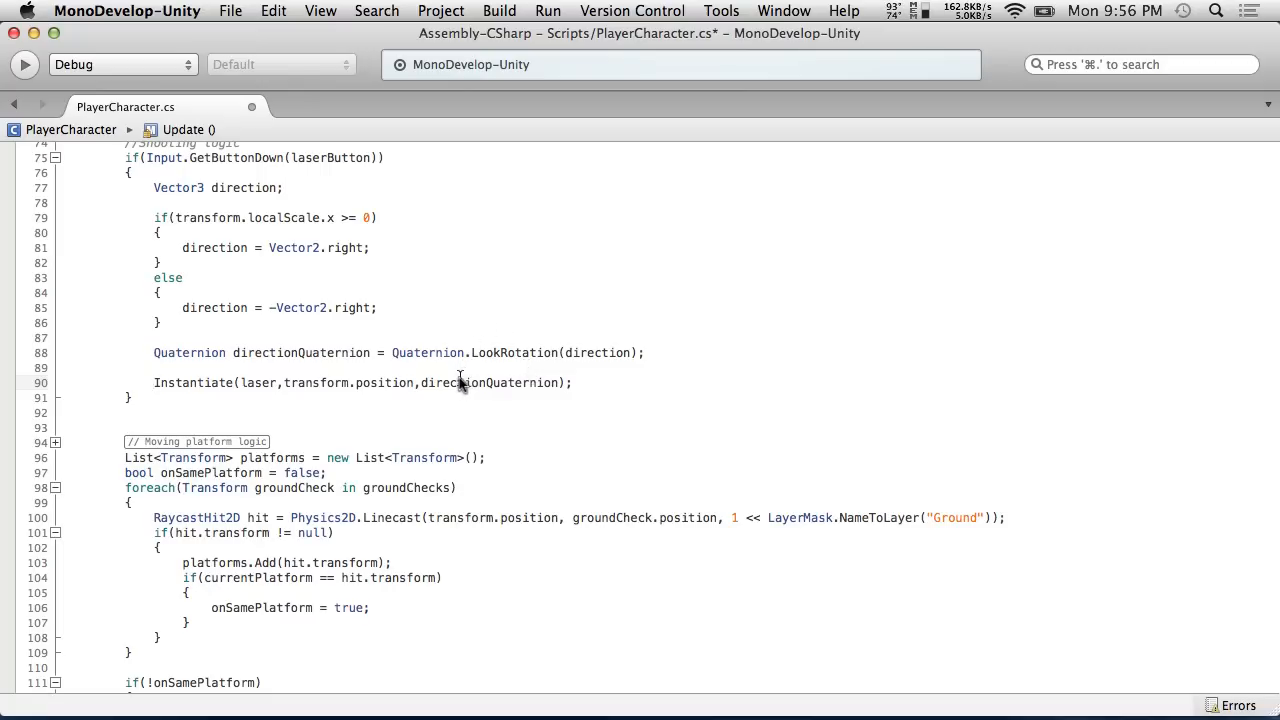
left_click_drag(422, 384, 561, 381)
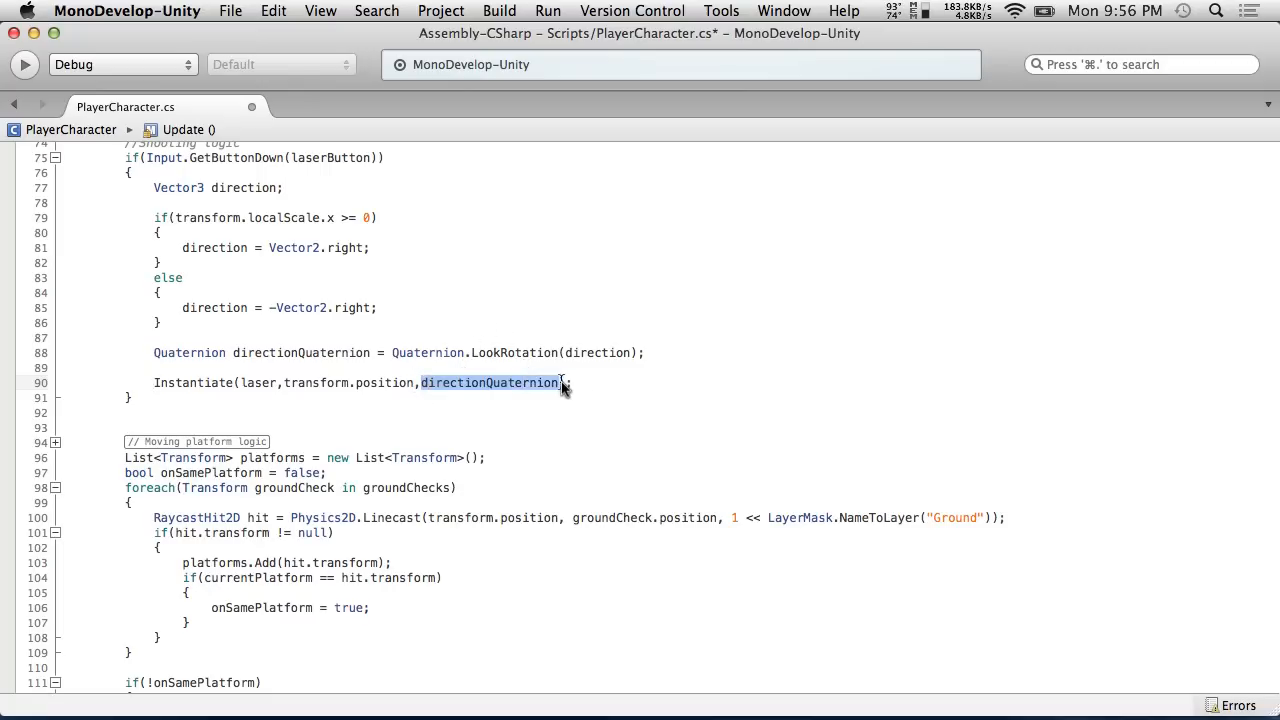
mouse_move(766, 520)
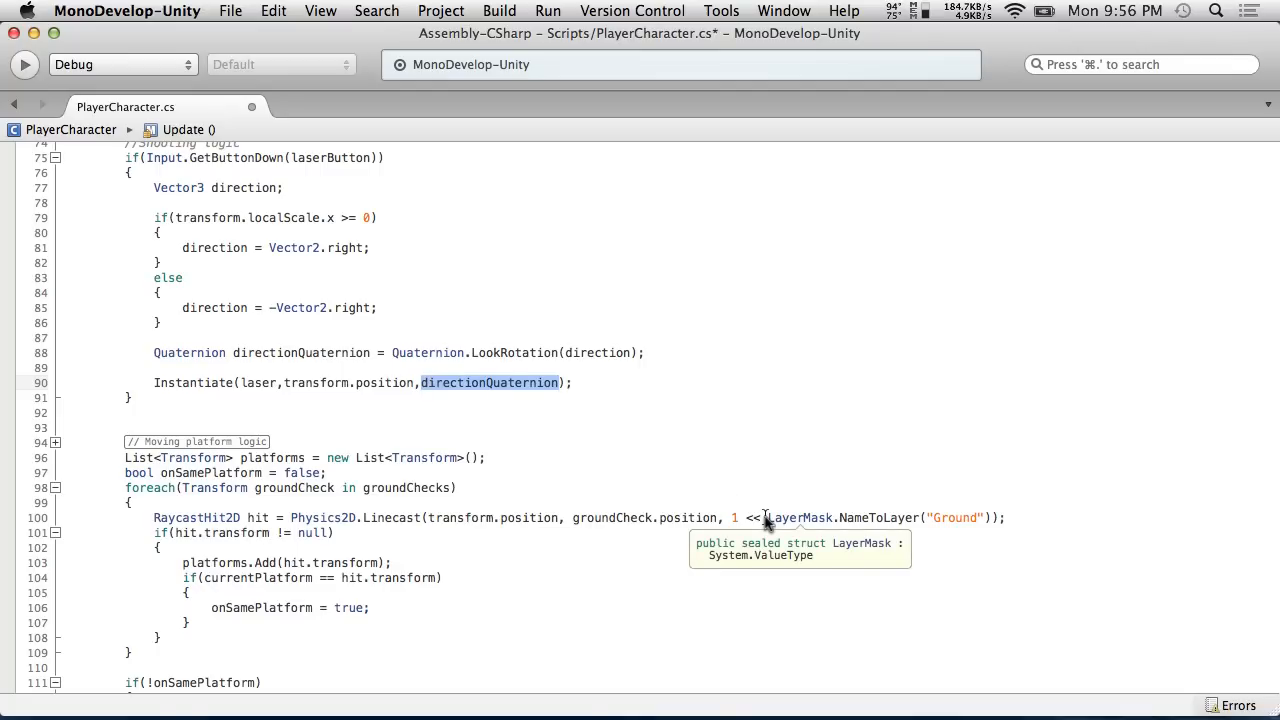
Switch to Unity and add a root-level instance of the Laser prefab to the scene.
key("ctrl+Left")
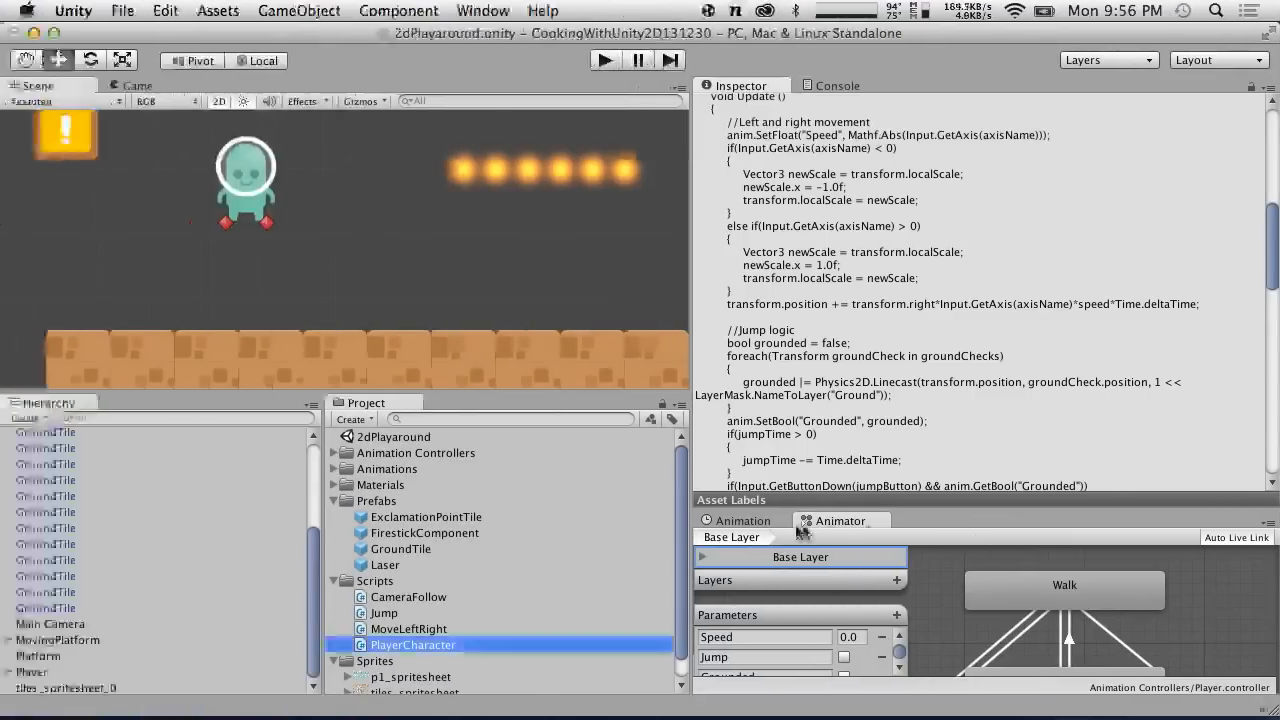
left_click_drag(384, 566, 75, 631)
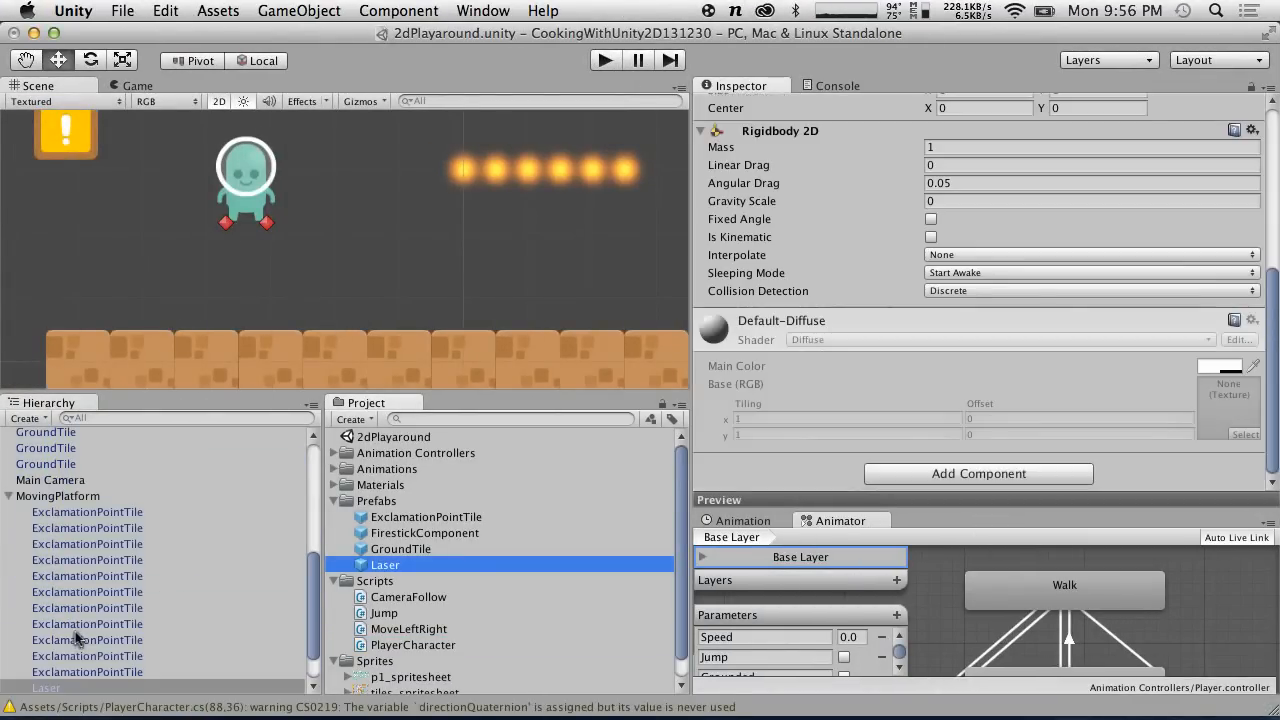
key("super+z")
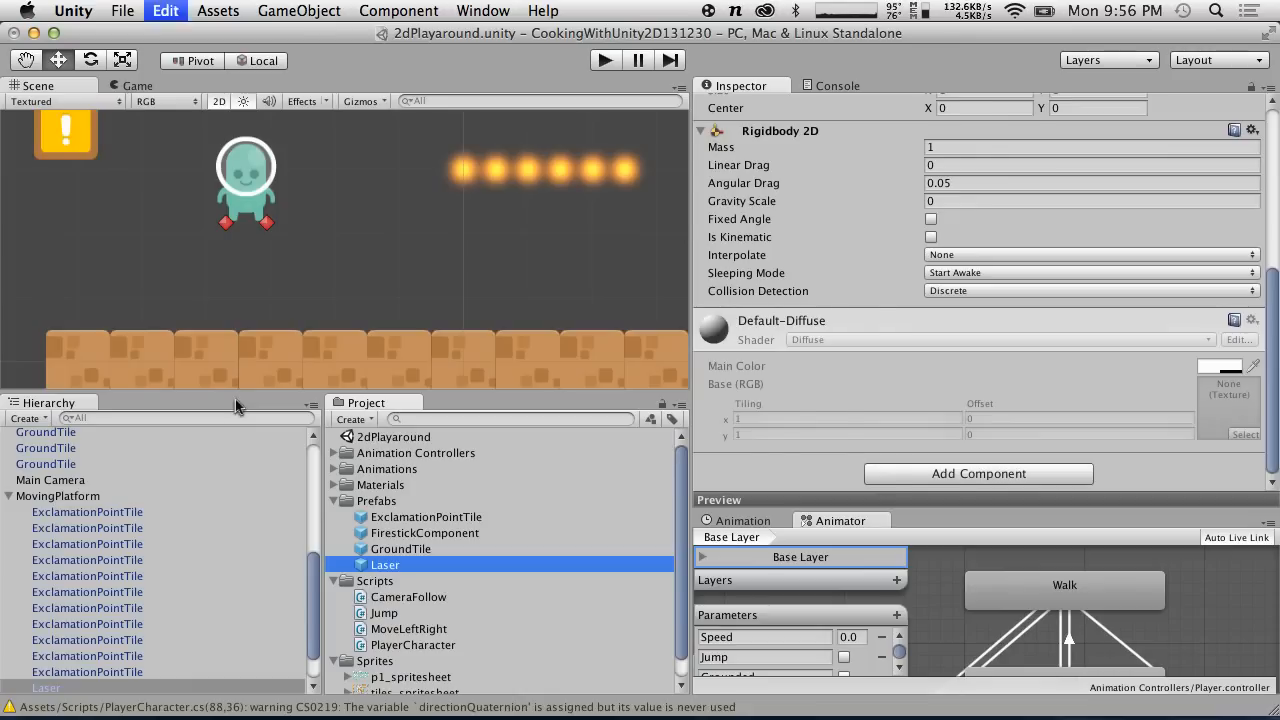
left_click_drag(360, 566, 98, 492)
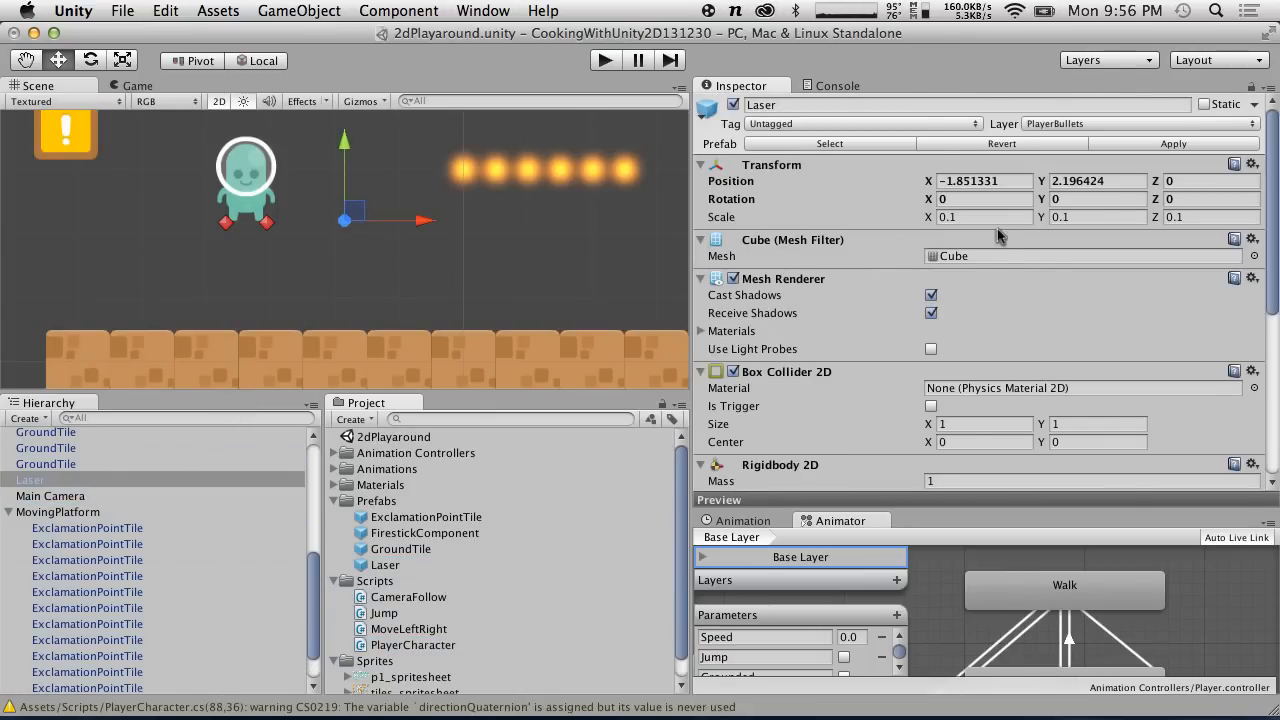
Stretch the Laser instance by setting its X scale to 1.5.
left_click(942, 217)
type("2.23")
key("BackSpace")
key("BackSpace")
key("BackSpace")
key("BackSpace")
type("1.53")
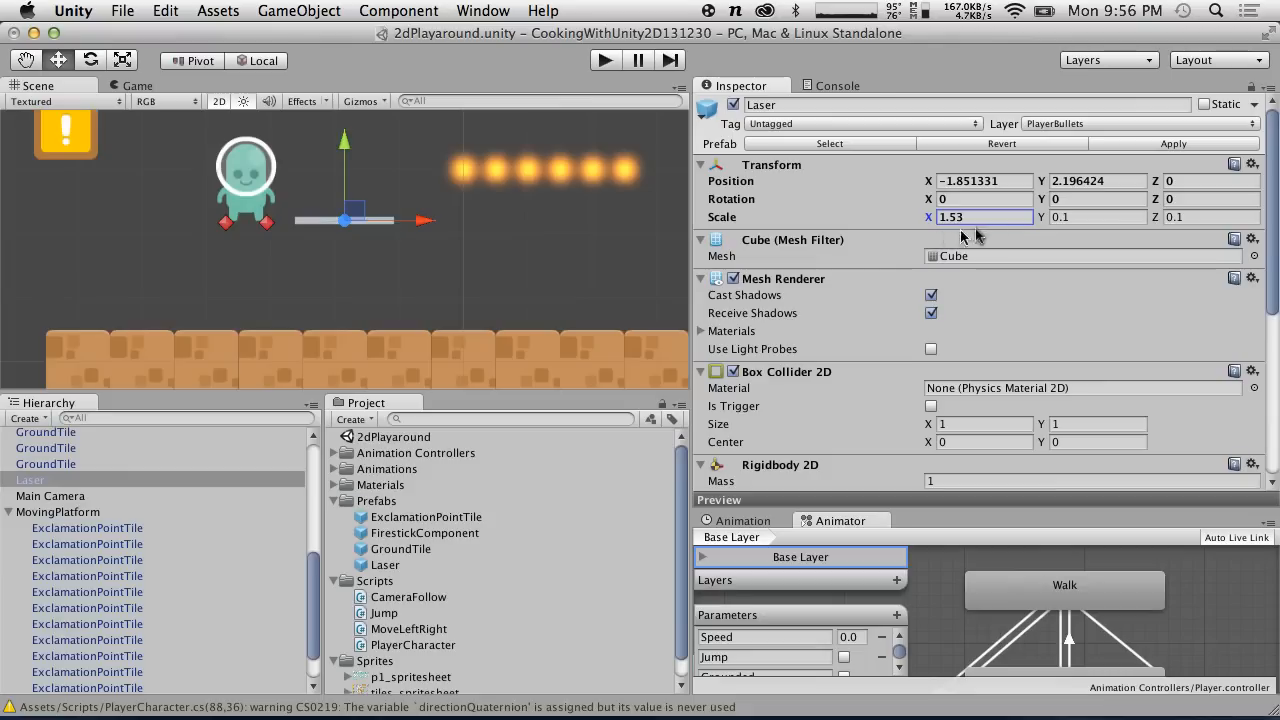
left_click_drag(997, 217, 886, 217)
type("1.50")
key("Return")
Delete the Laser instance from the scene.
left_click(27, 419)
left_click(27, 419)
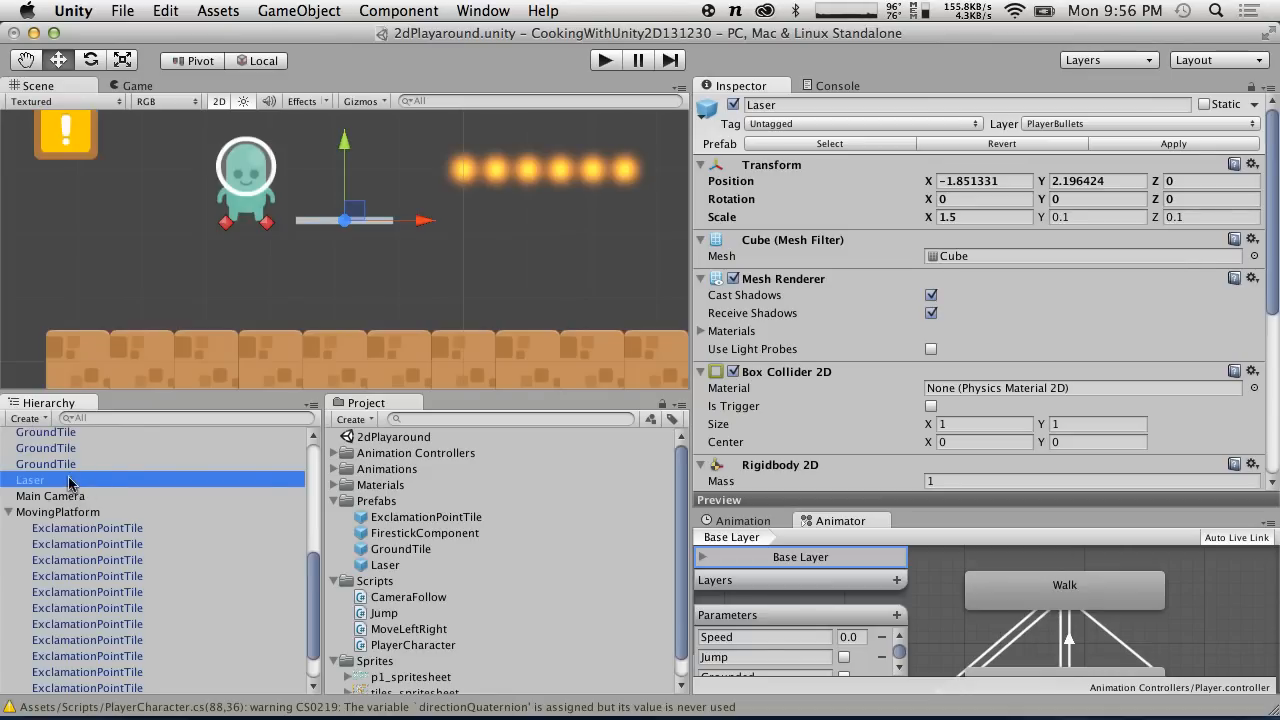
right_click(117, 483)
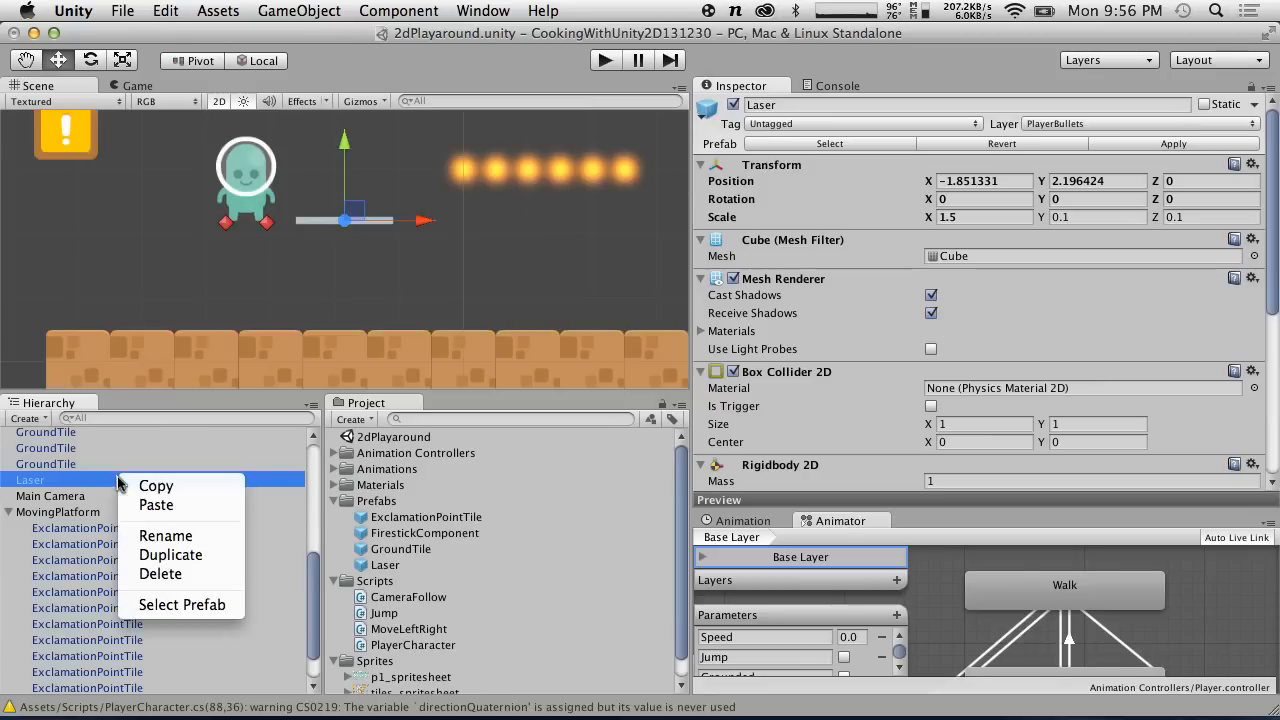
left_click(228, 572)
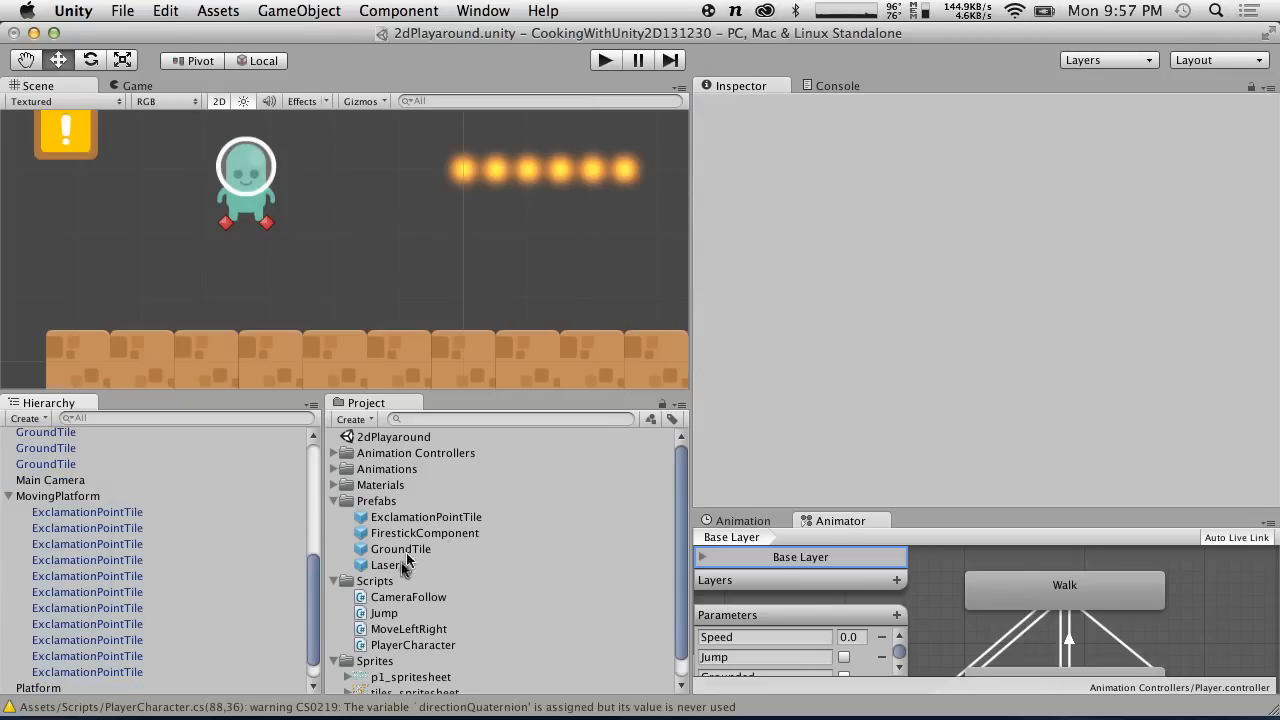
Set the Laser prefab's Rigidbody 2D gravity scale to 1 and play-test firing lasers.
left_click(404, 565)
scroll(1020, 405, "down", 5)
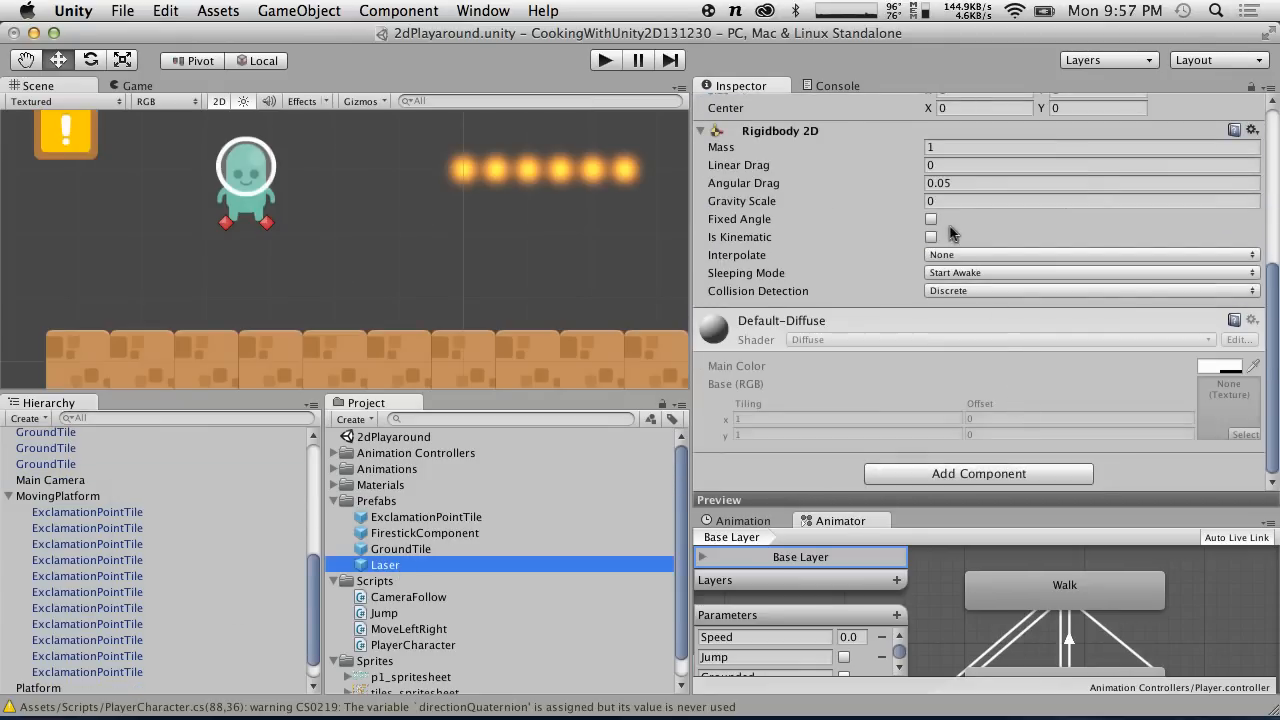
left_click(932, 201)
type("1")
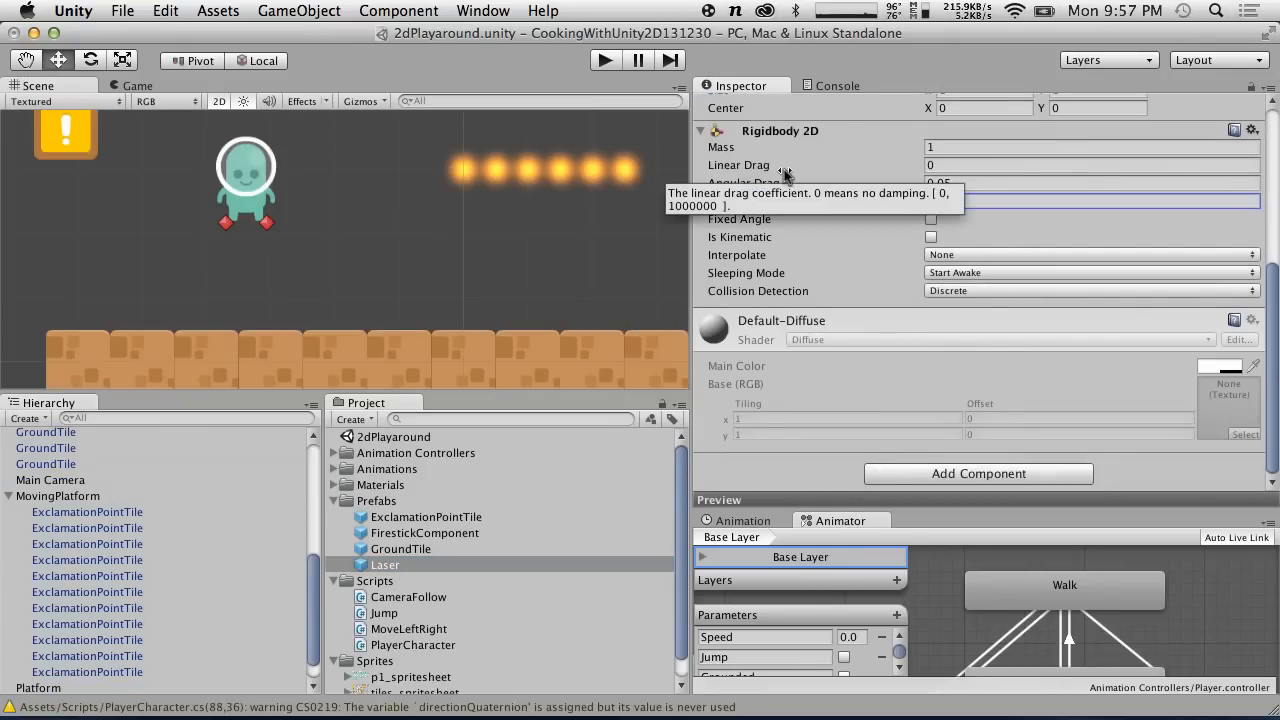
left_click(605, 60)
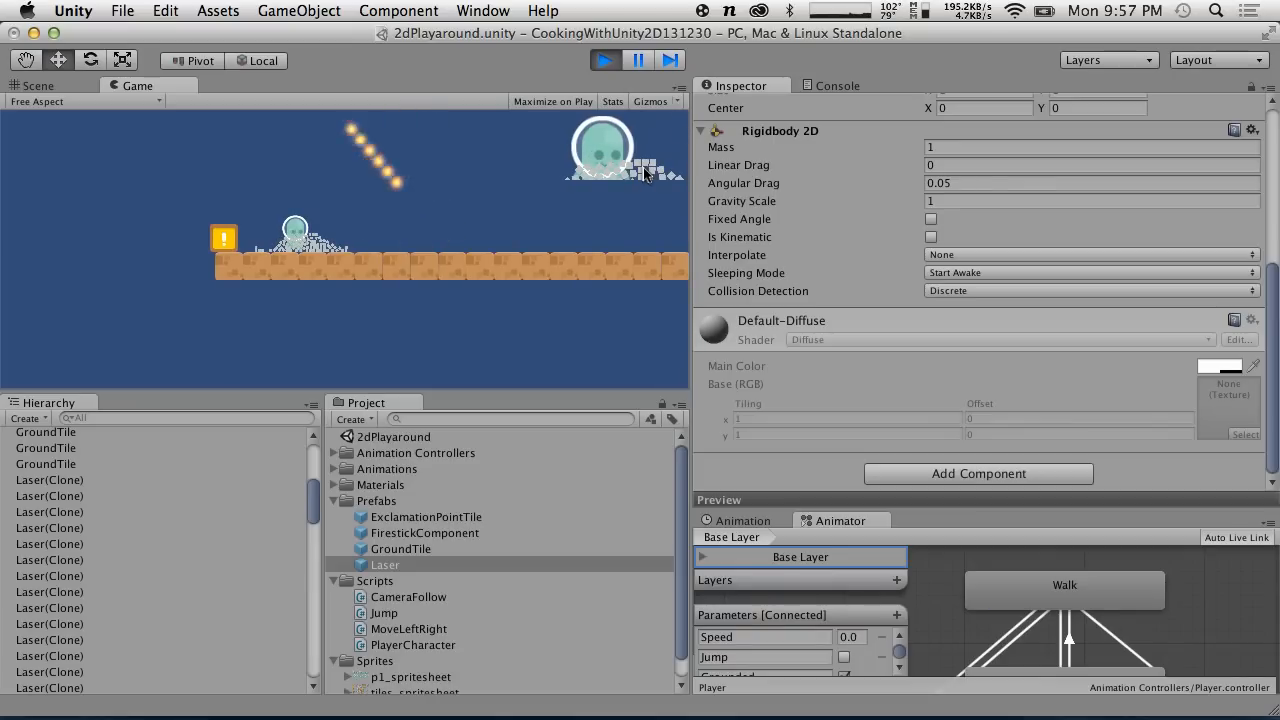
left_click(606, 60)
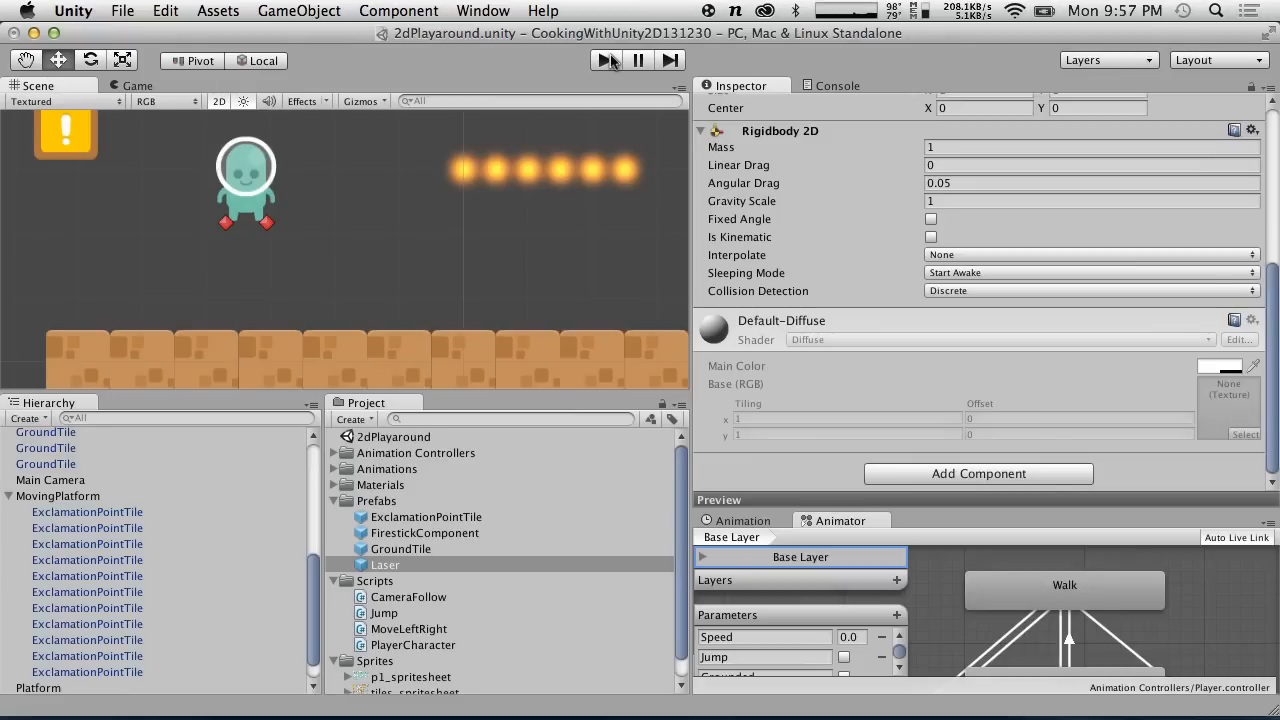
Set the Laser prefab's gravity scale to 0.01 and play-test walking and firing lasers.
left_click(960, 201)
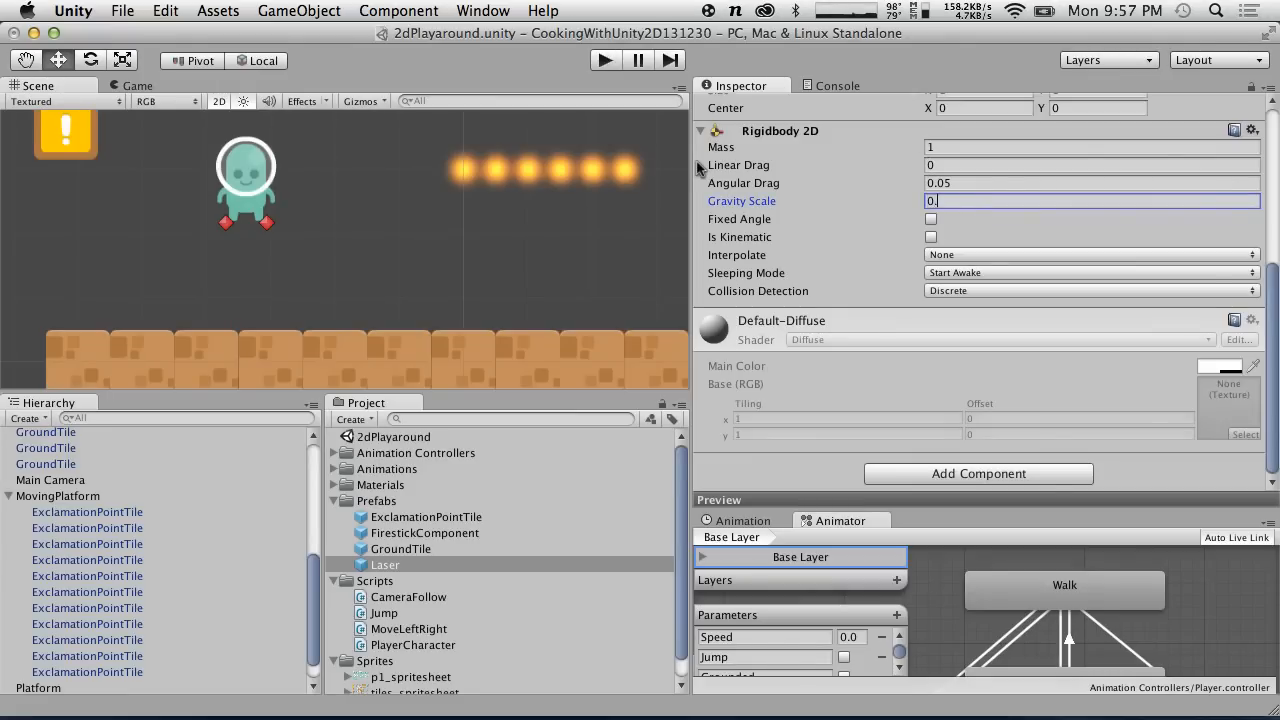
left_click(600, 62)
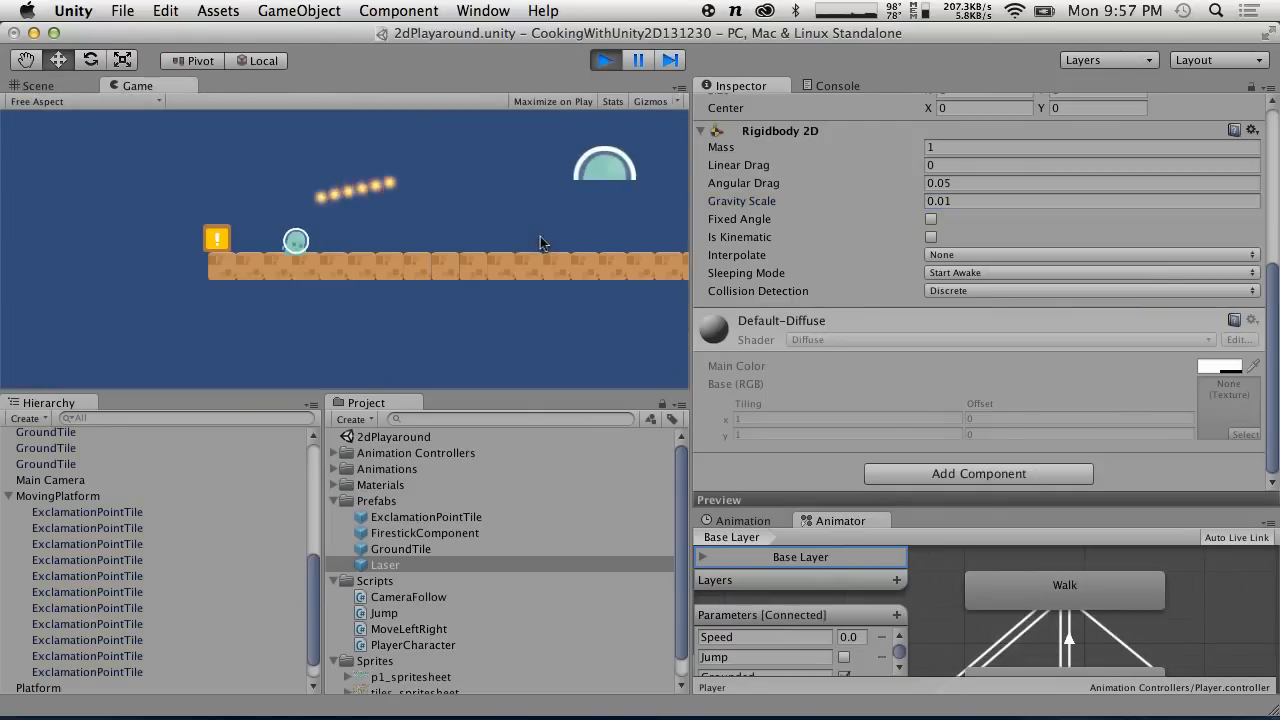
key("Left")
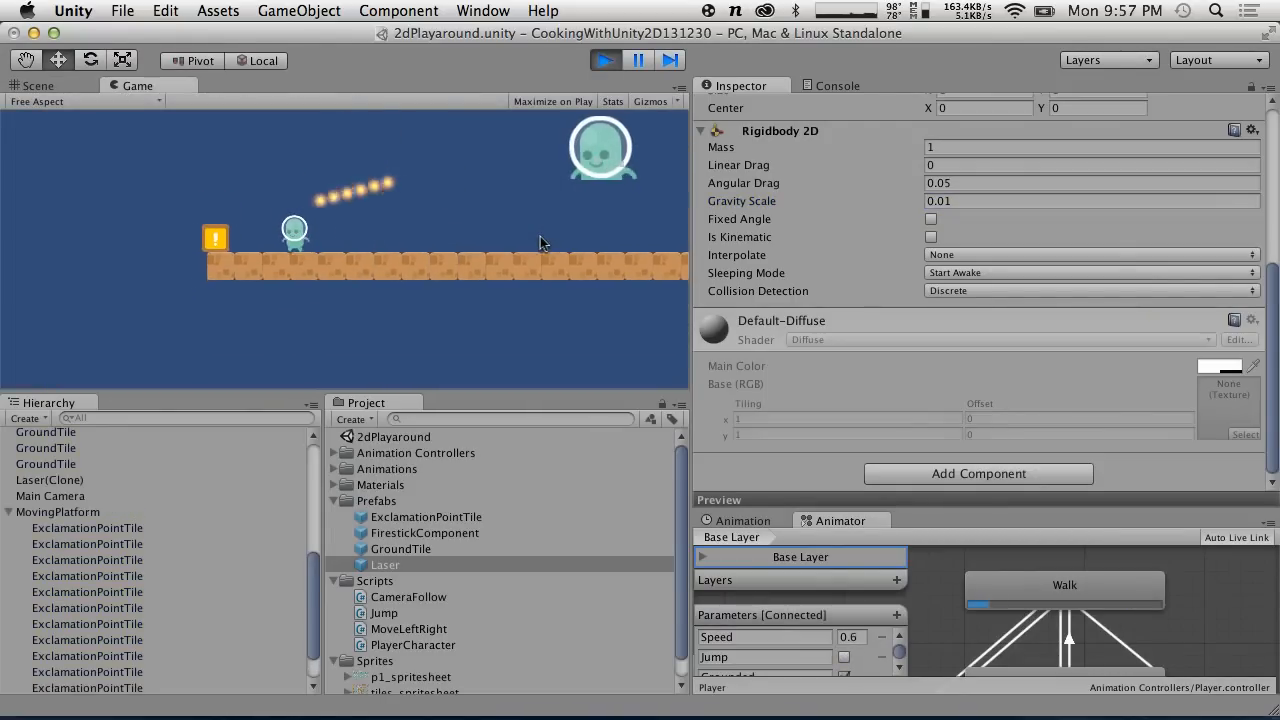
key("ctrl")
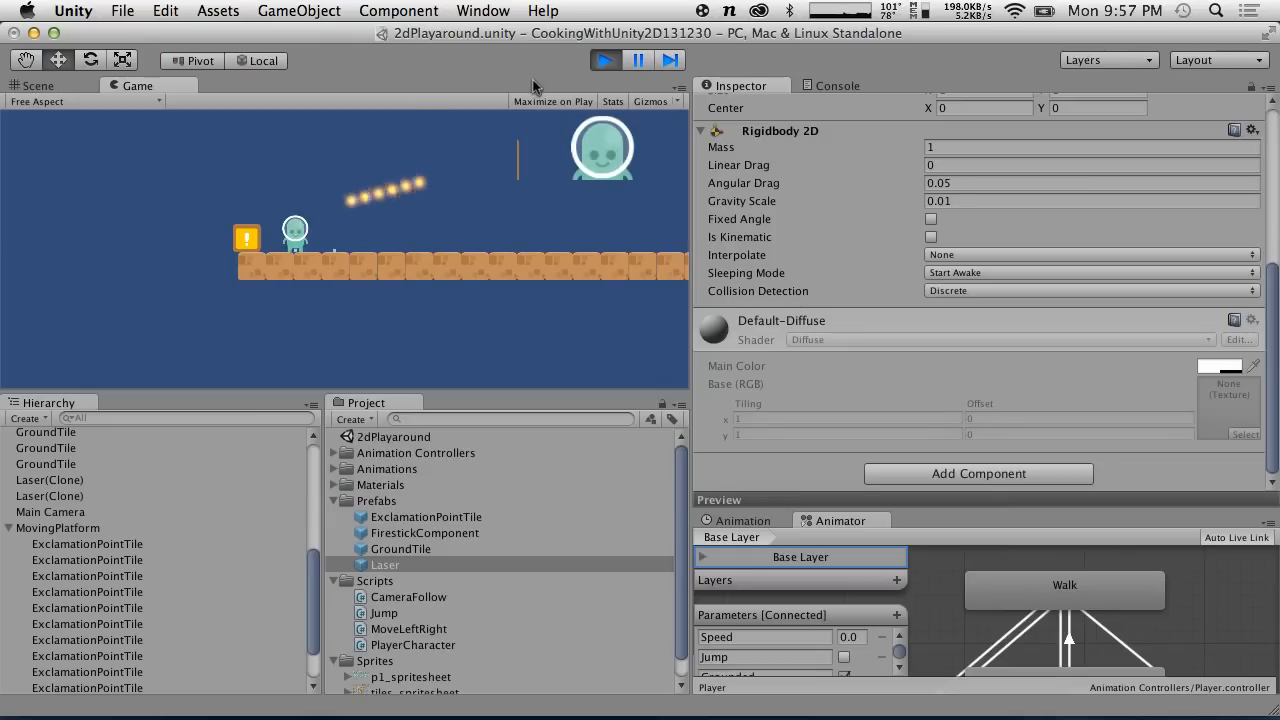
left_click(603, 62)
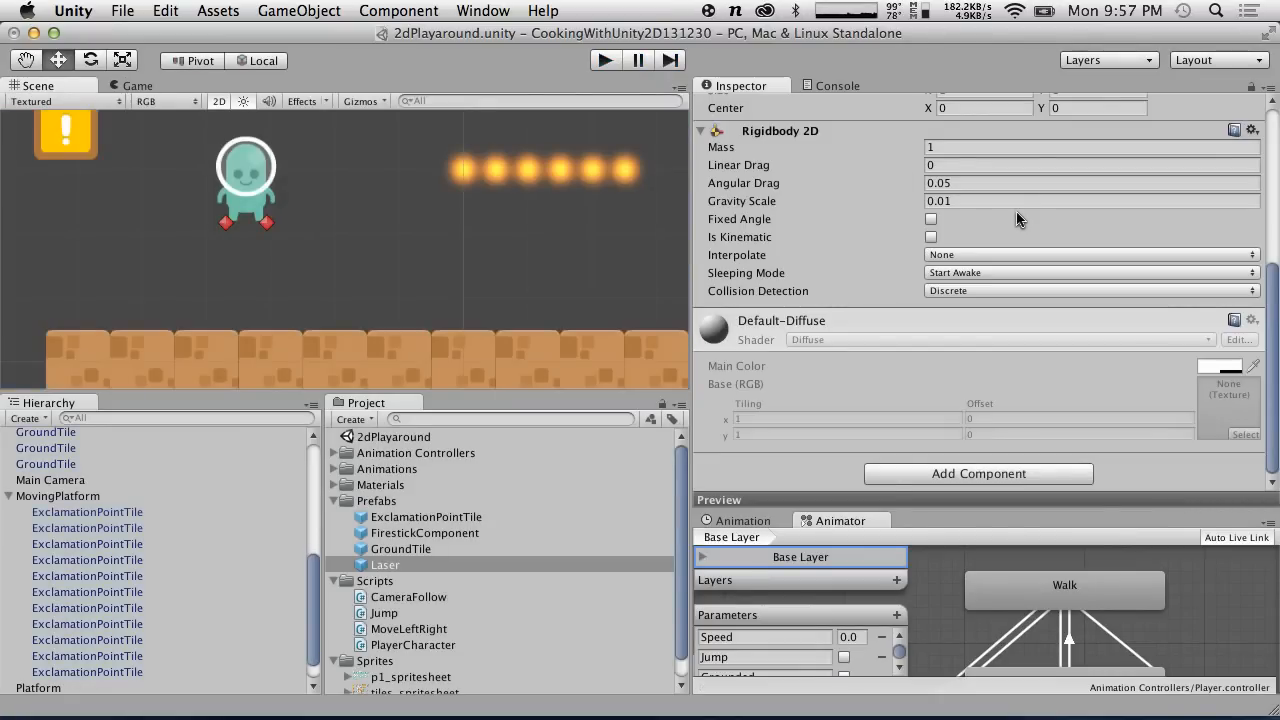
Set the Laser prefab's gravity scale to 0 and open the Physics 2D project settings.
left_click(985, 201)
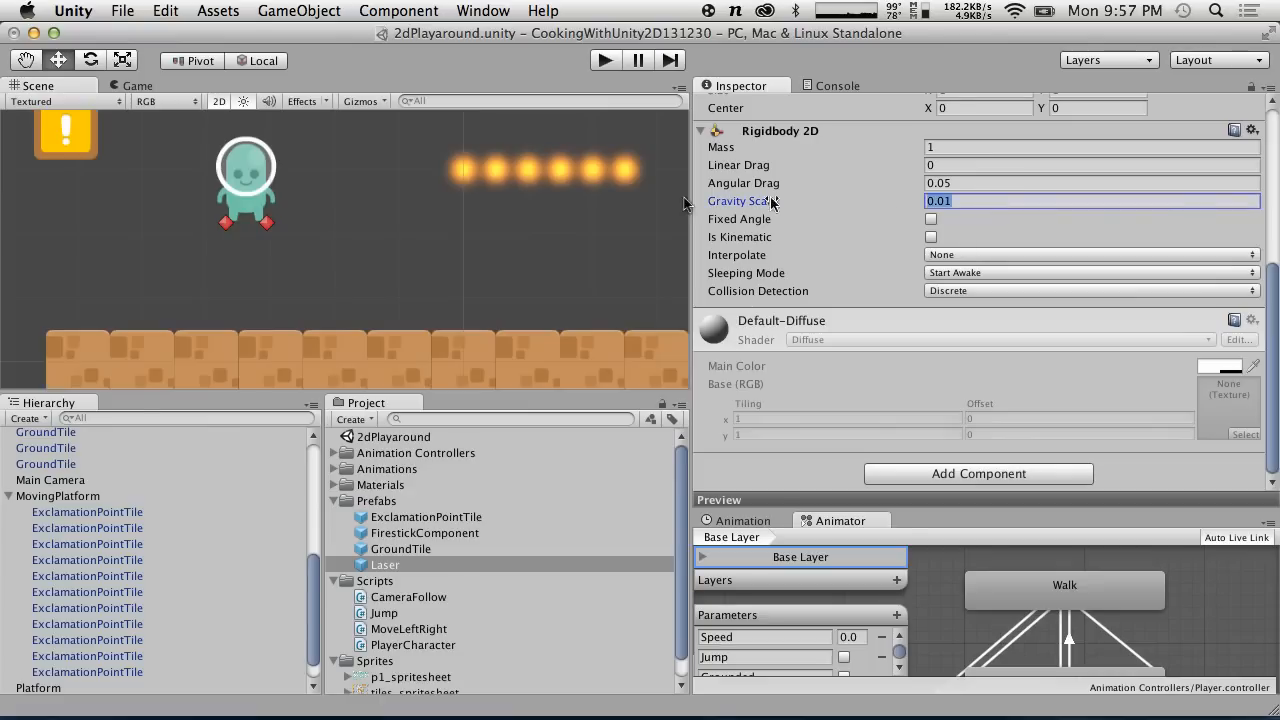
type("0")
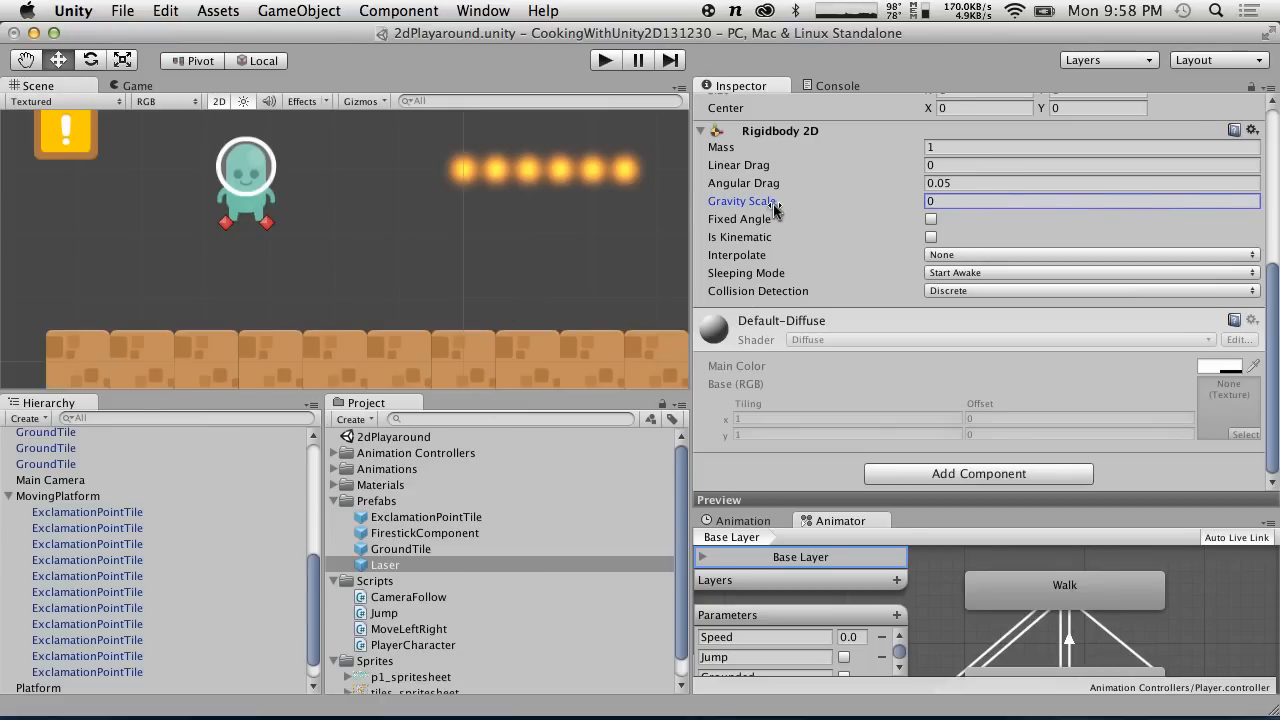
left_click(122, 10)
mouse_move(165, 10)
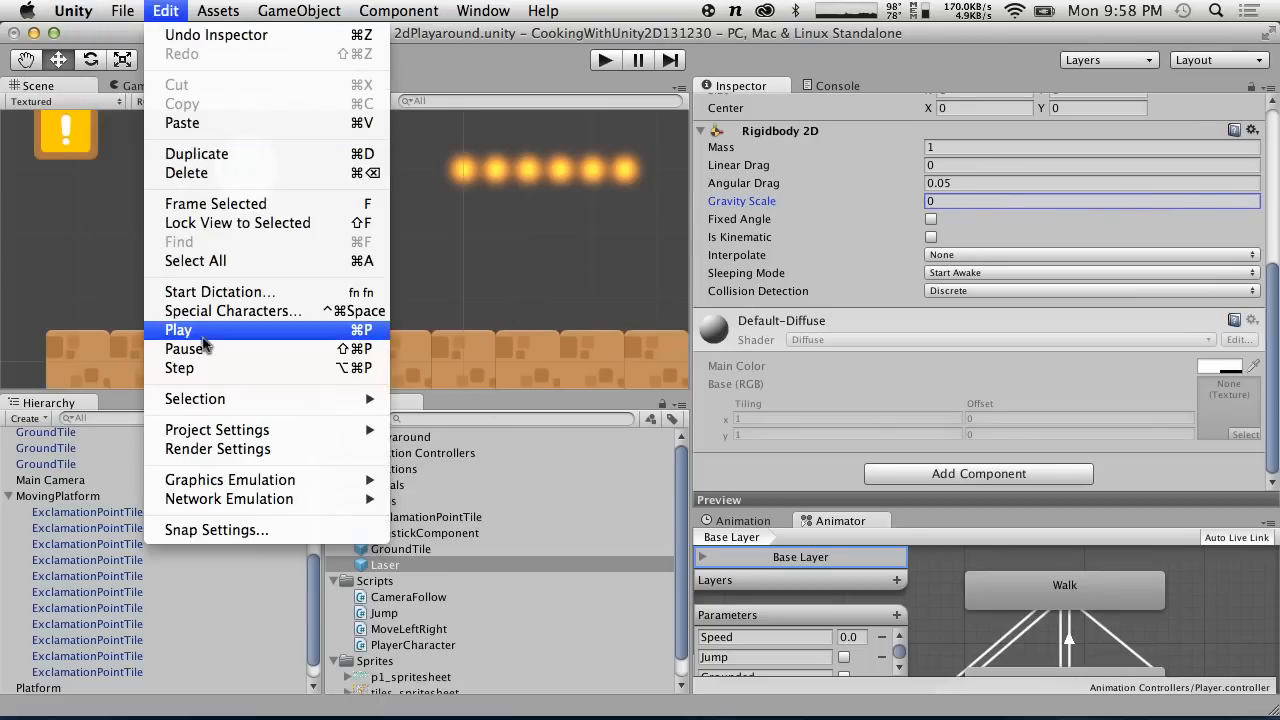
mouse_move(240, 430)
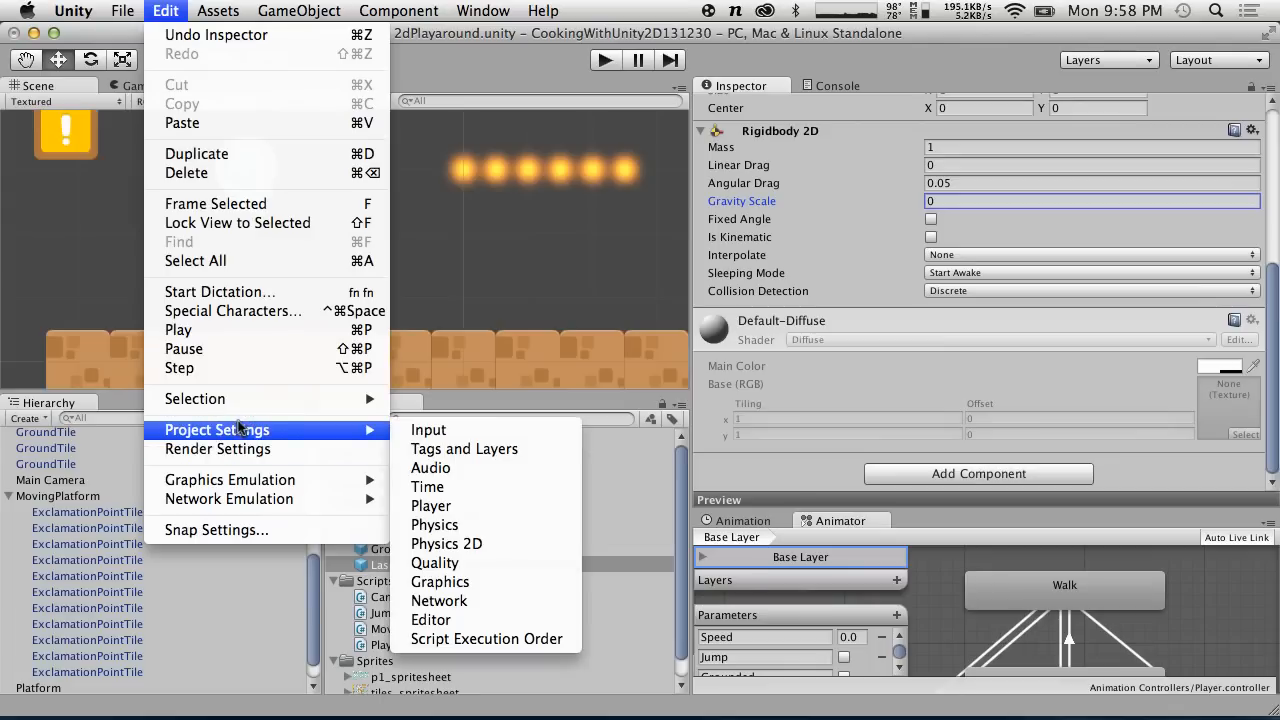
left_click(494, 543)
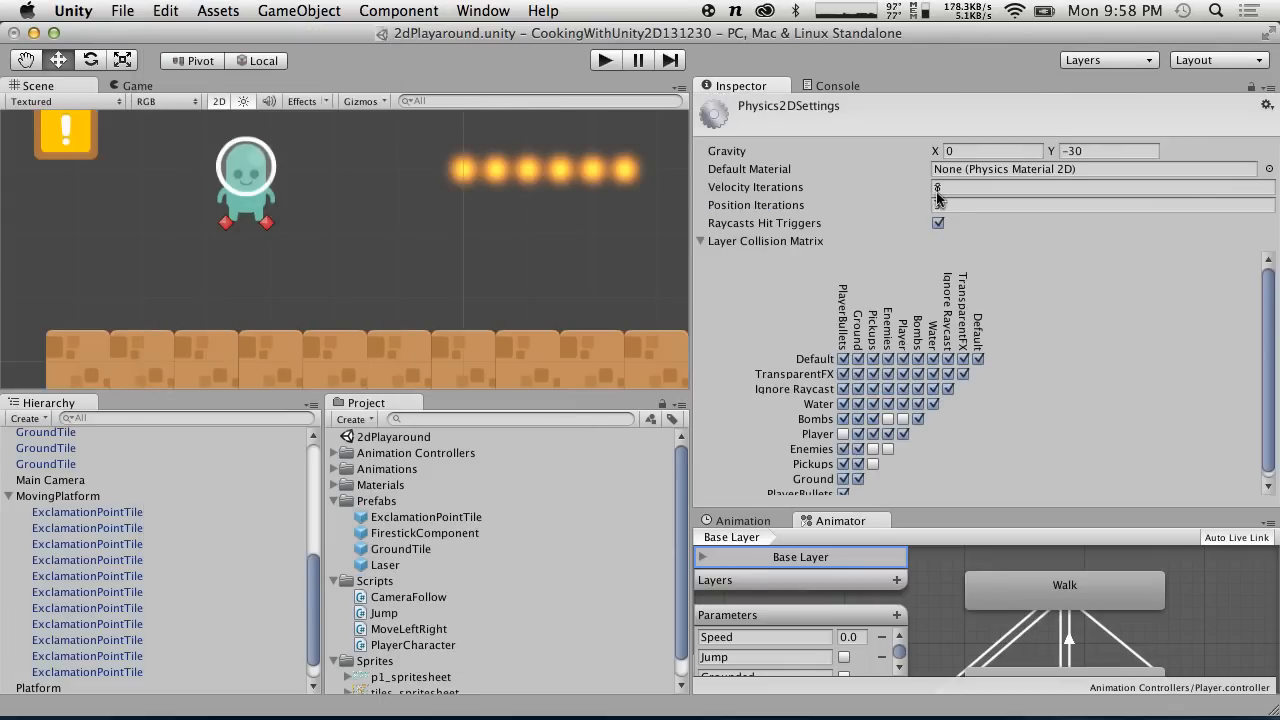
left_click(271, 8)
left_click(271, 8)
left_click(232, 10)
mouse_move(165, 8)
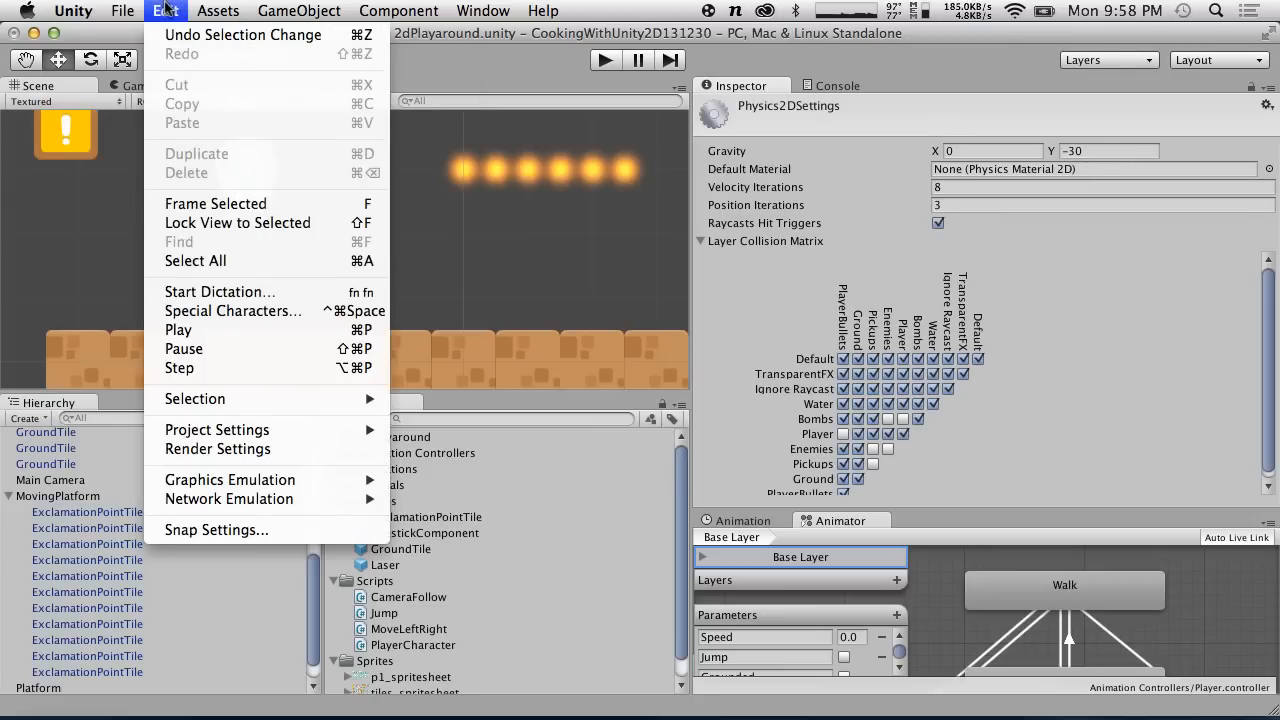
mouse_move(216, 432)
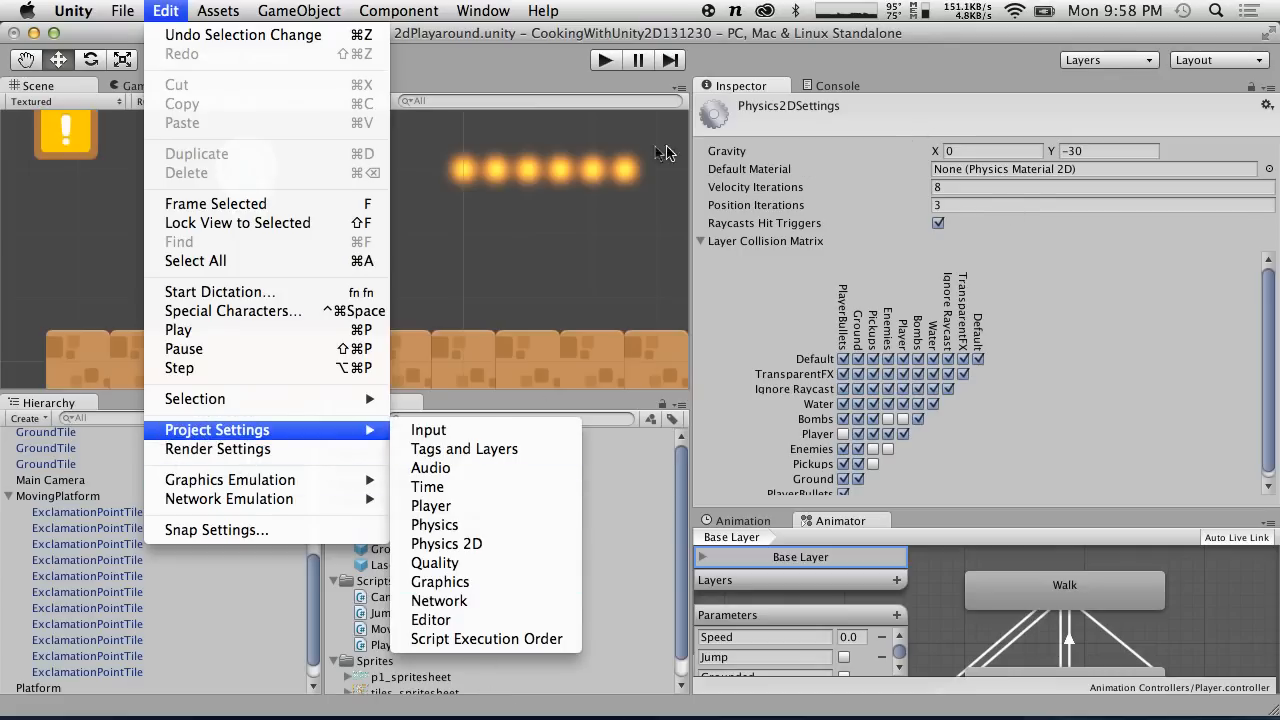
left_click(580, 125)
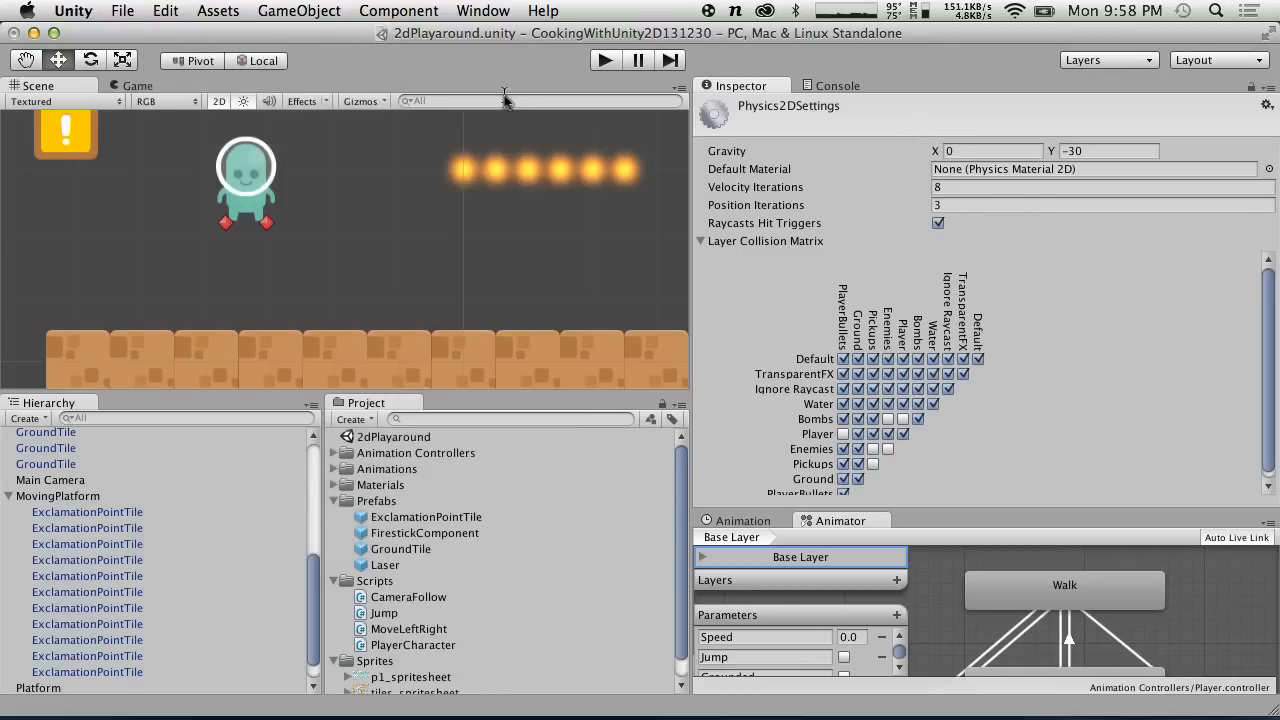
Play-test the scene, firing lasers while facing both directions.
left_click(605, 60)
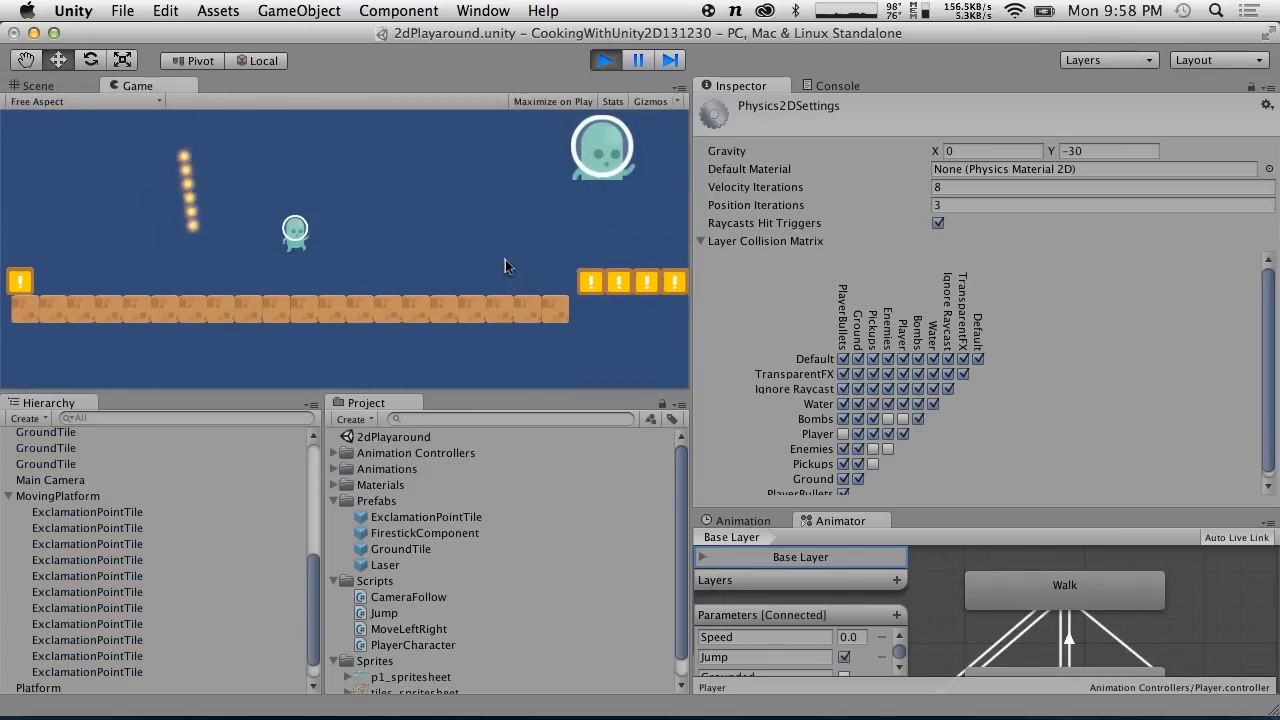
key("space")
key("space")
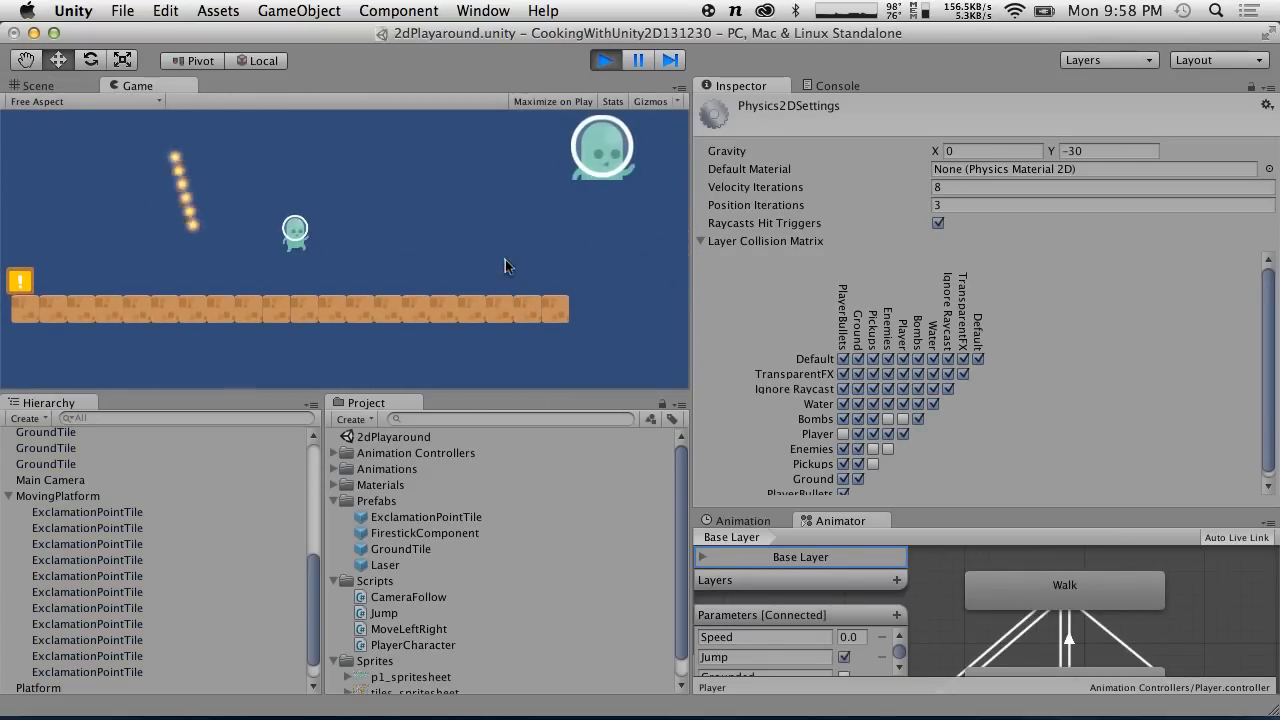
key("Right")
key("space")
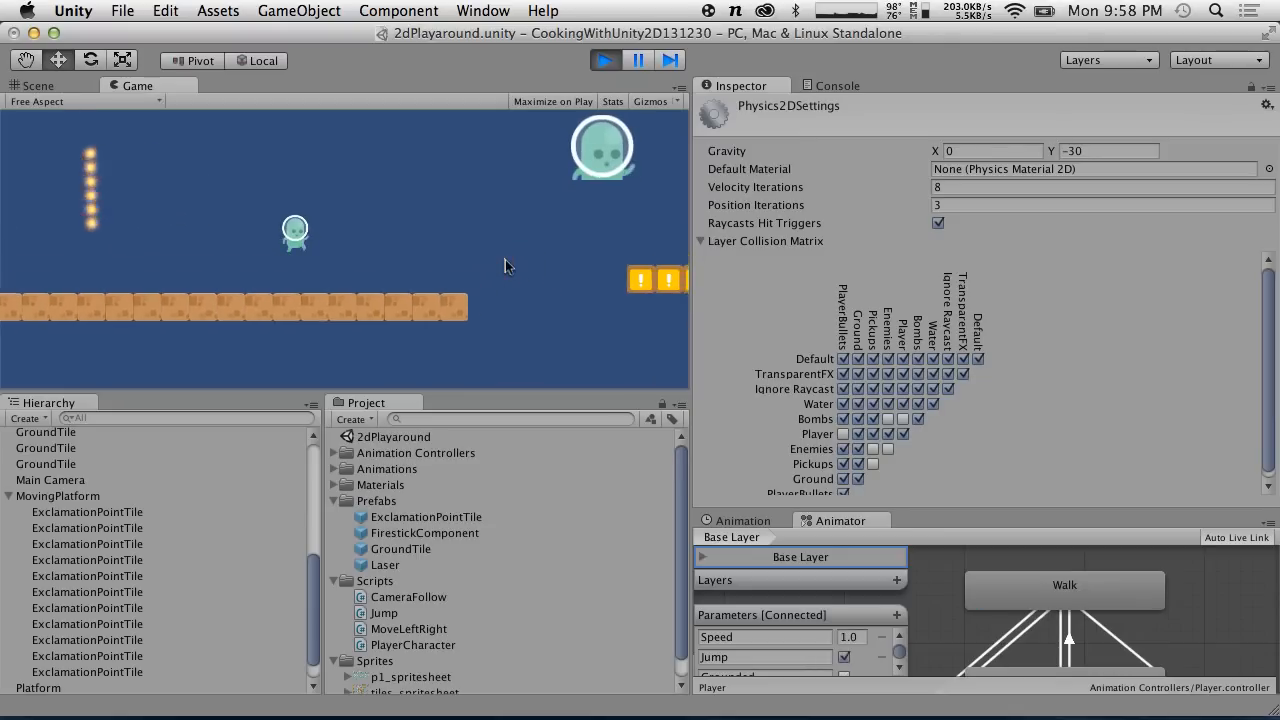
key("Left")
key("space")
key("Right")
key("space")
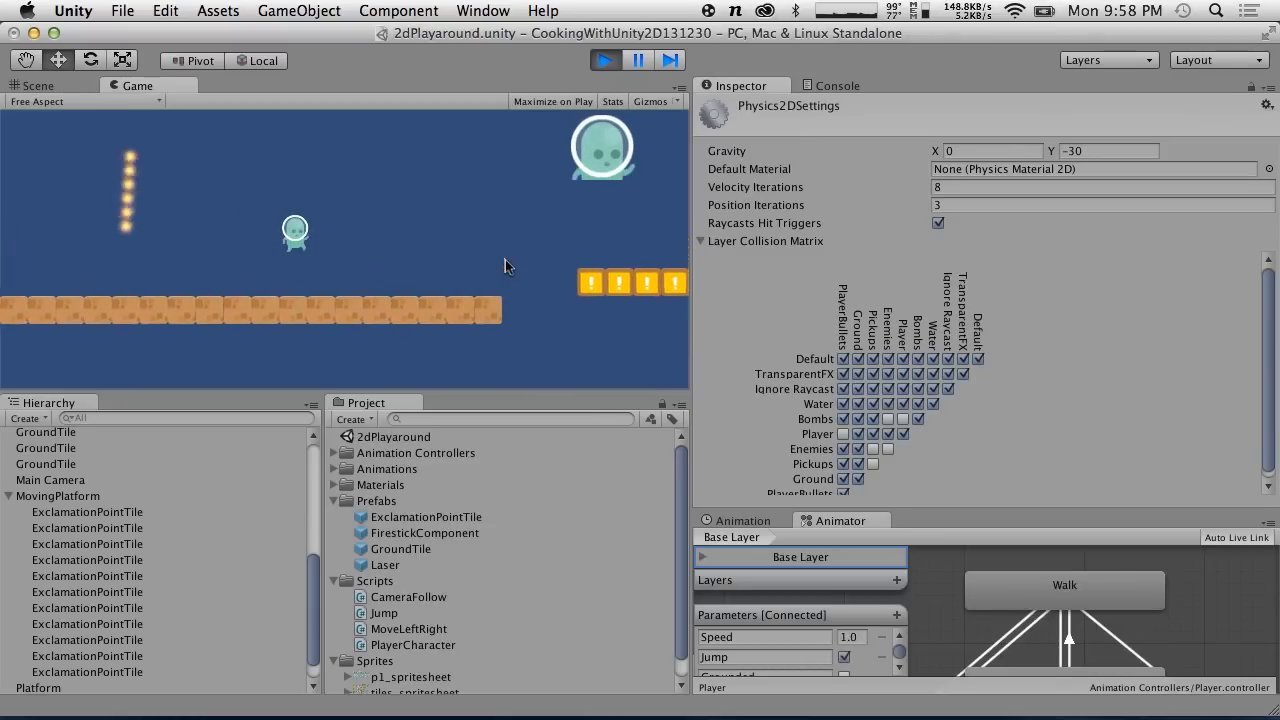
left_click(607, 61)
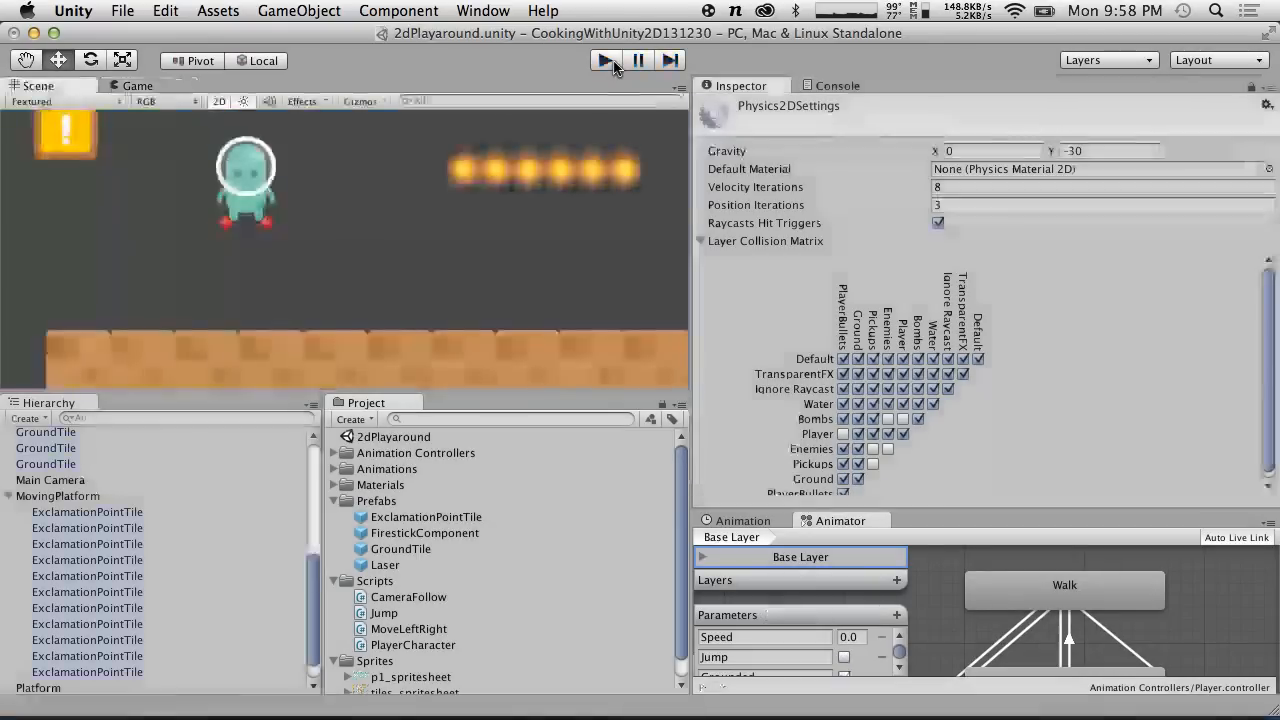
Place an unparented instance of the Laser prefab in the scene and set its X scale to 1.5.
left_click_drag(392, 564, 85, 469)
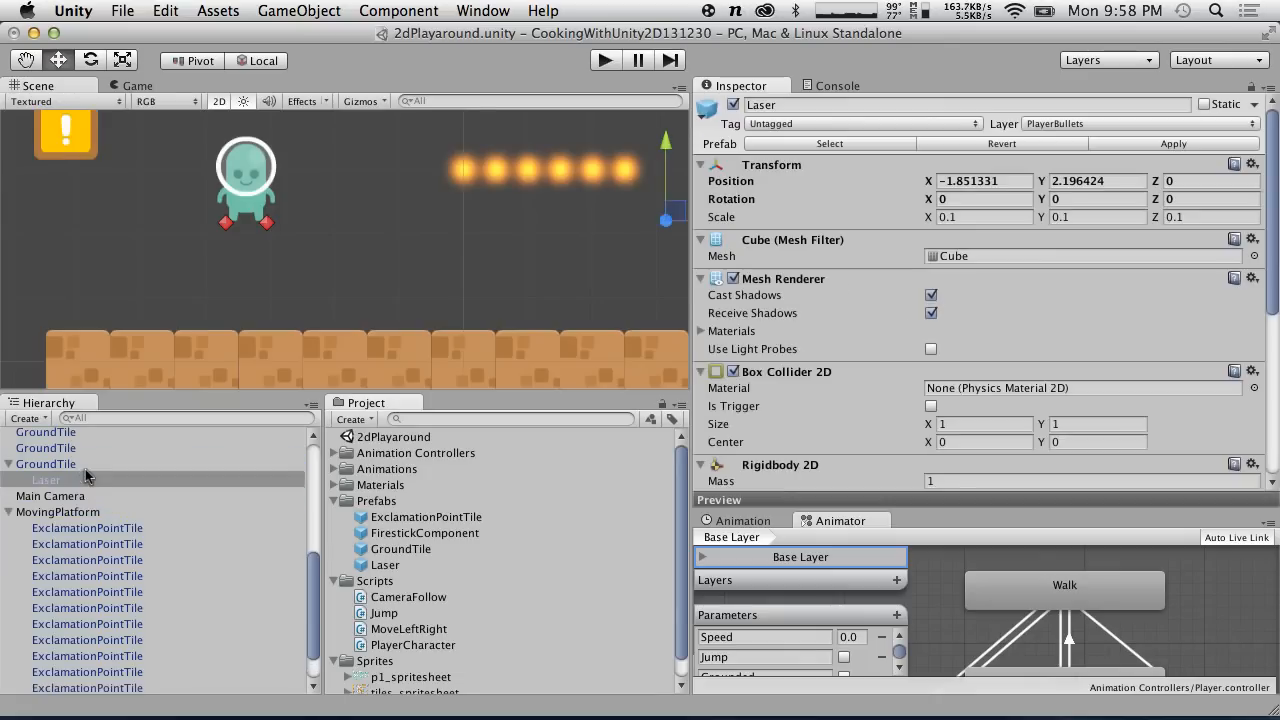
key("super+z")
left_click_drag(405, 566, 84, 471)
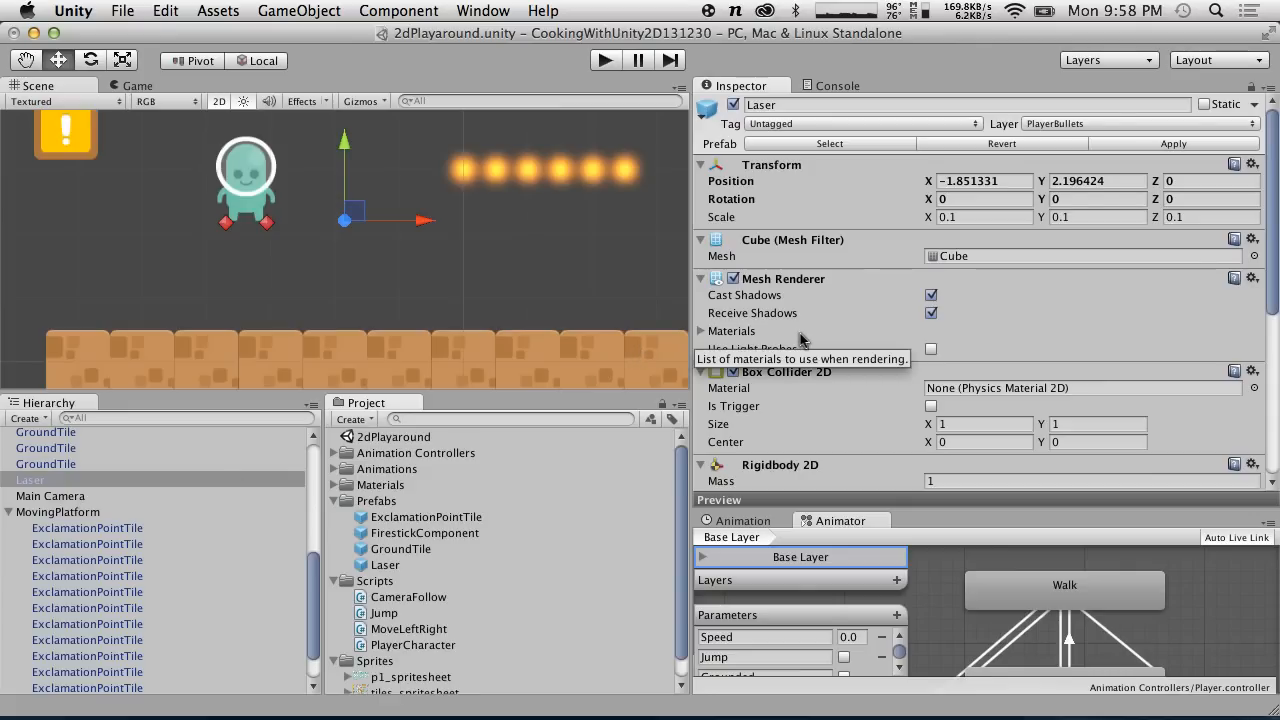
left_click(975, 199)
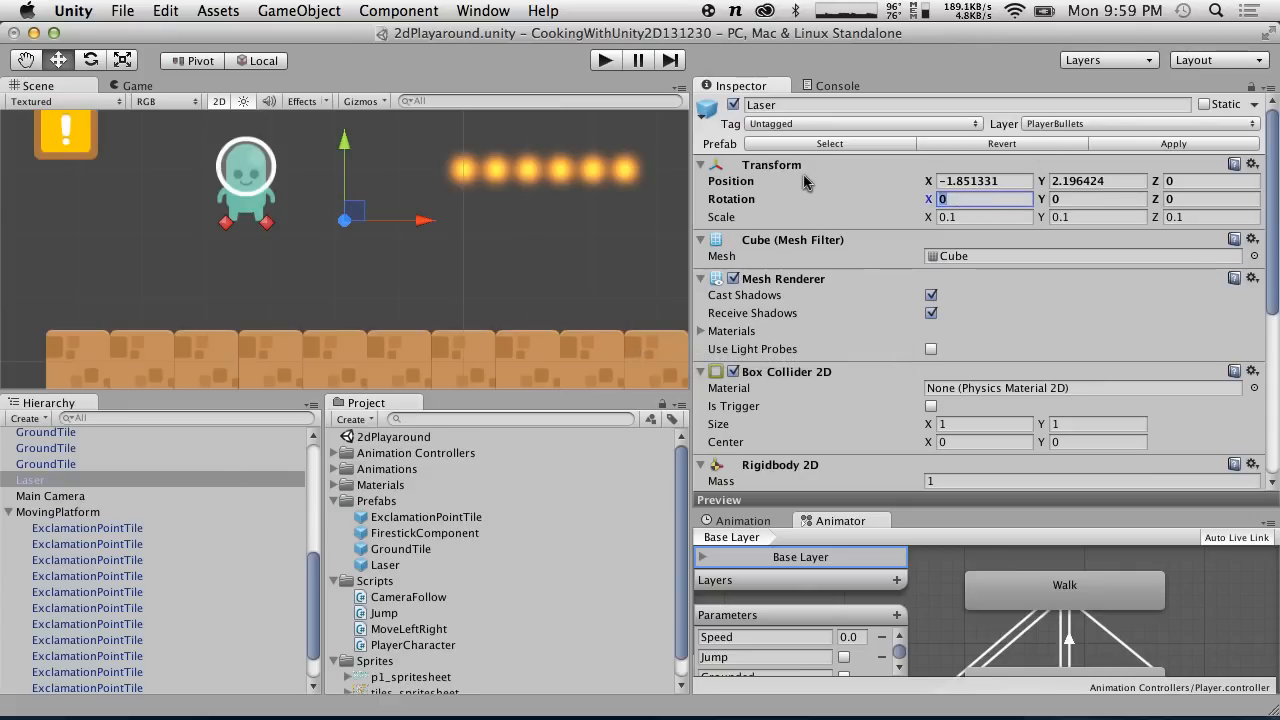
left_click(964, 217)
type("1.5")
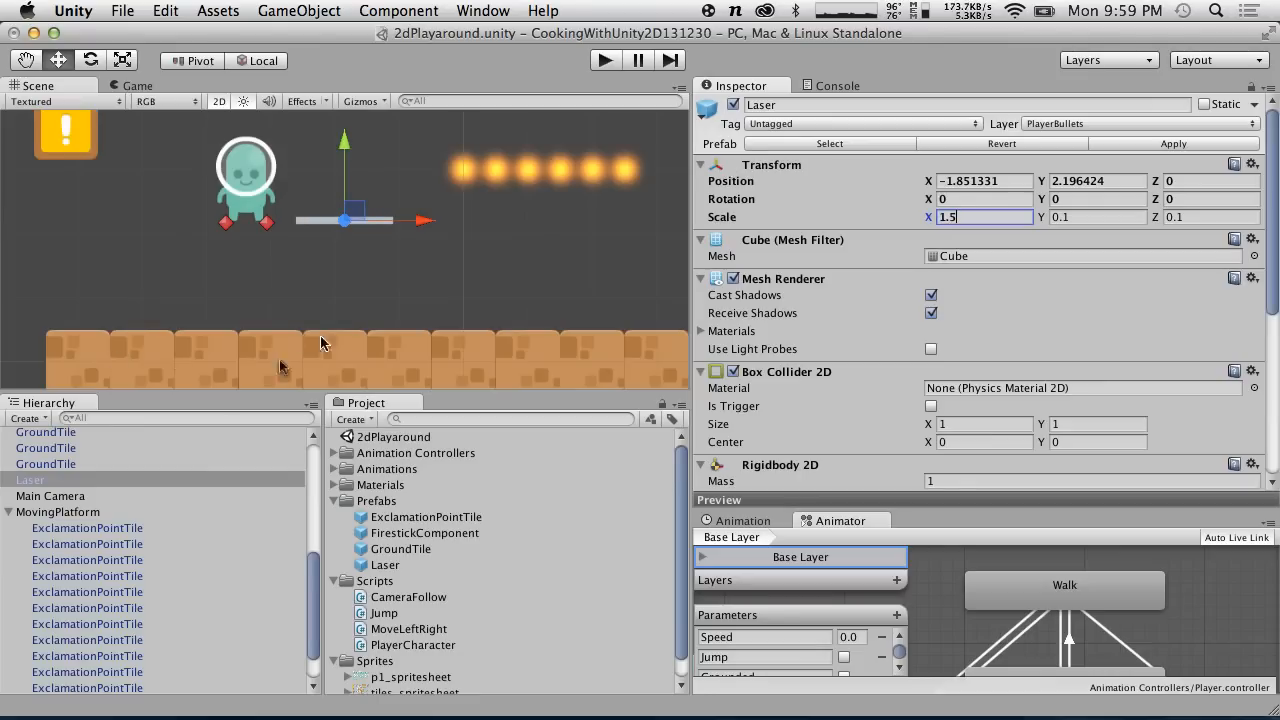
Create an empty game object and copy the Laser instance's transform values onto it.
left_click(290, 10)
left_click(294, 34)
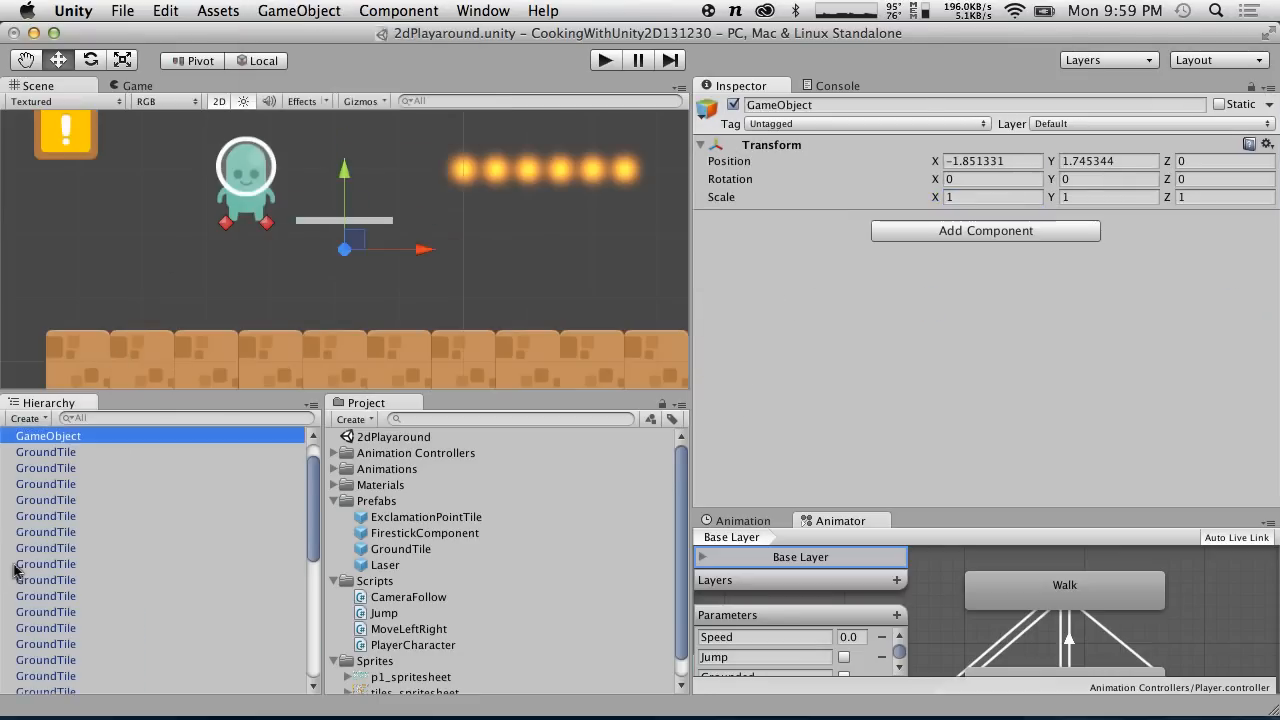
scroll(57, 530, "up", 2)
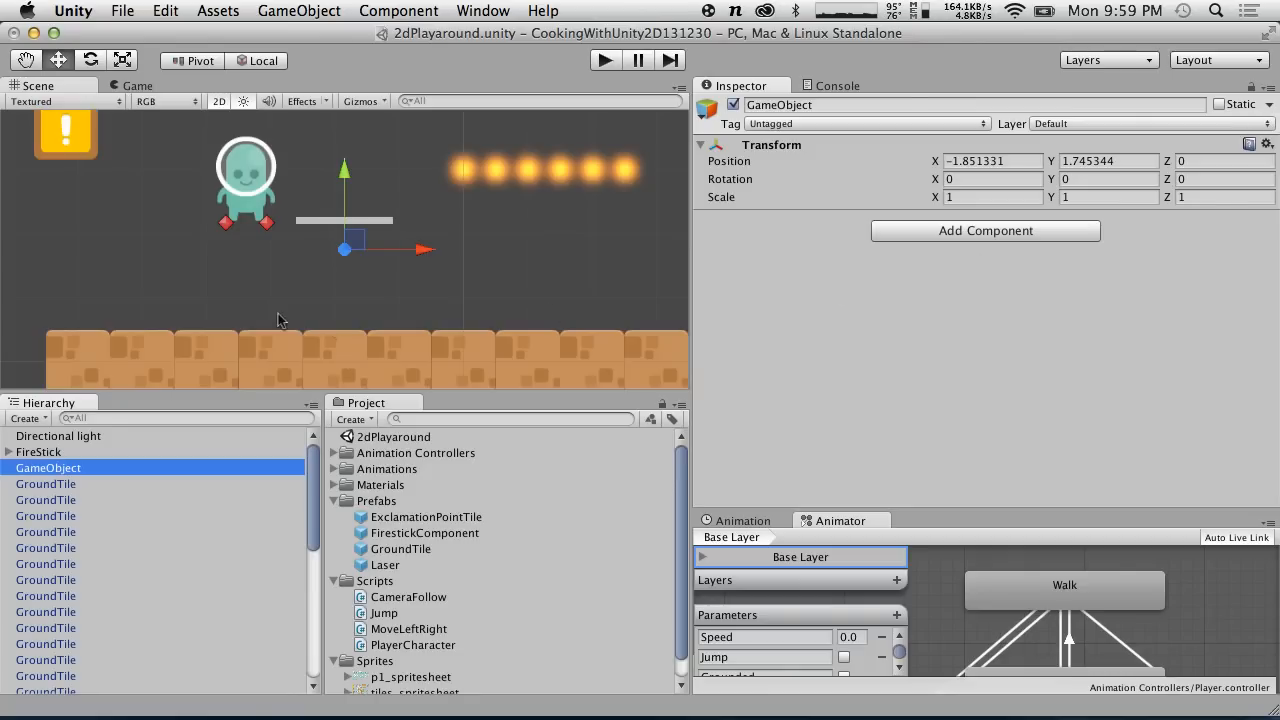
left_click(326, 222)
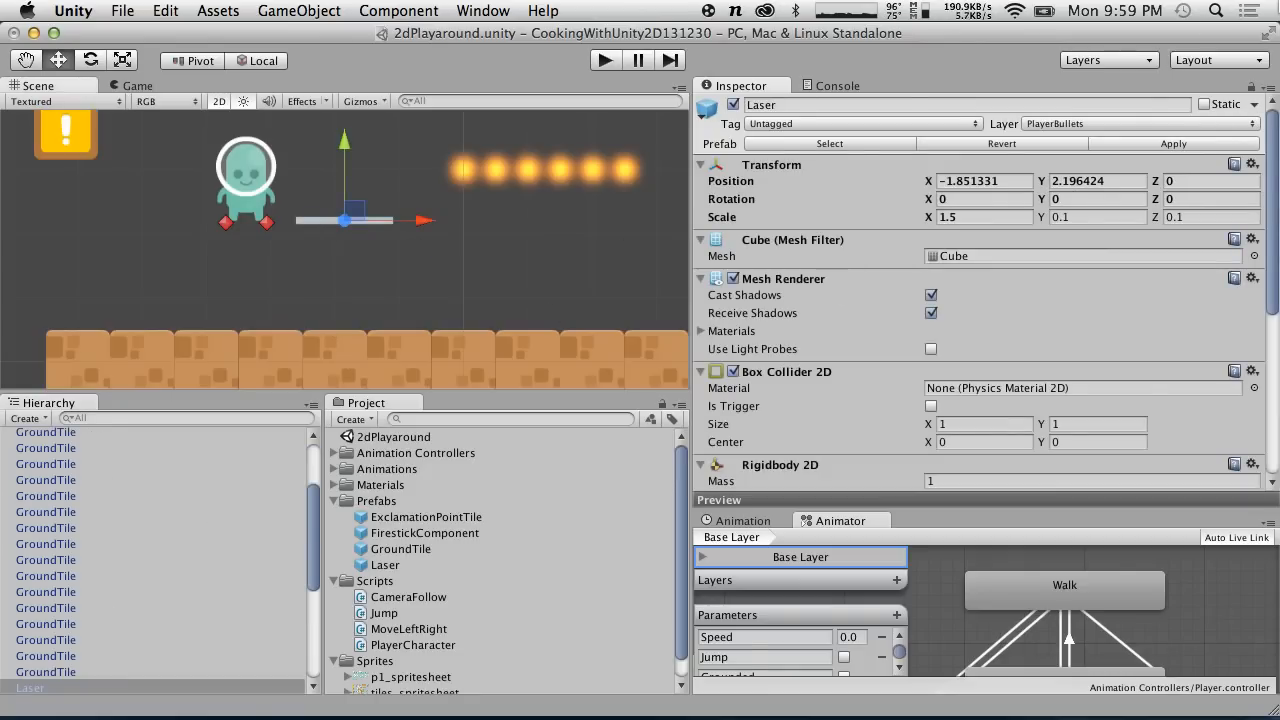
left_click(1253, 160)
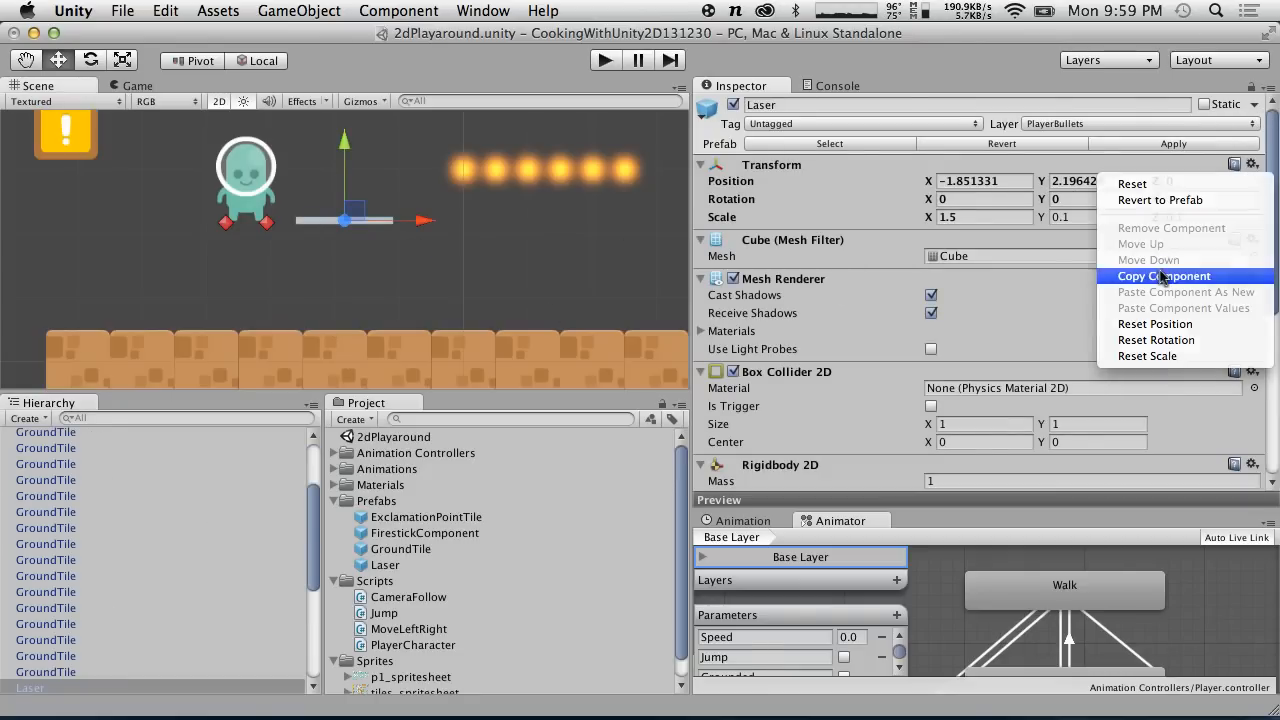
left_click(1110, 277)
scroll(255, 549, "up", 1)
scroll(255, 549, "up", 3)
left_click(82, 469)
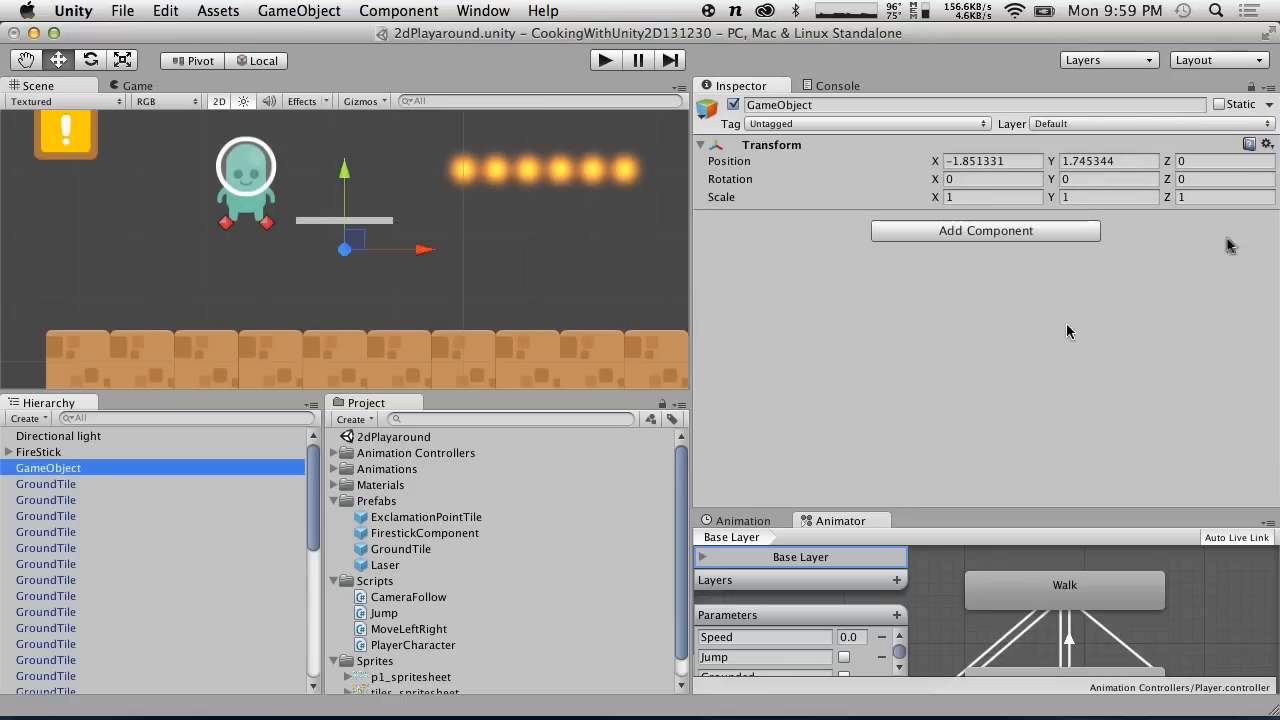
left_click(1267, 145)
left_click(1203, 275)
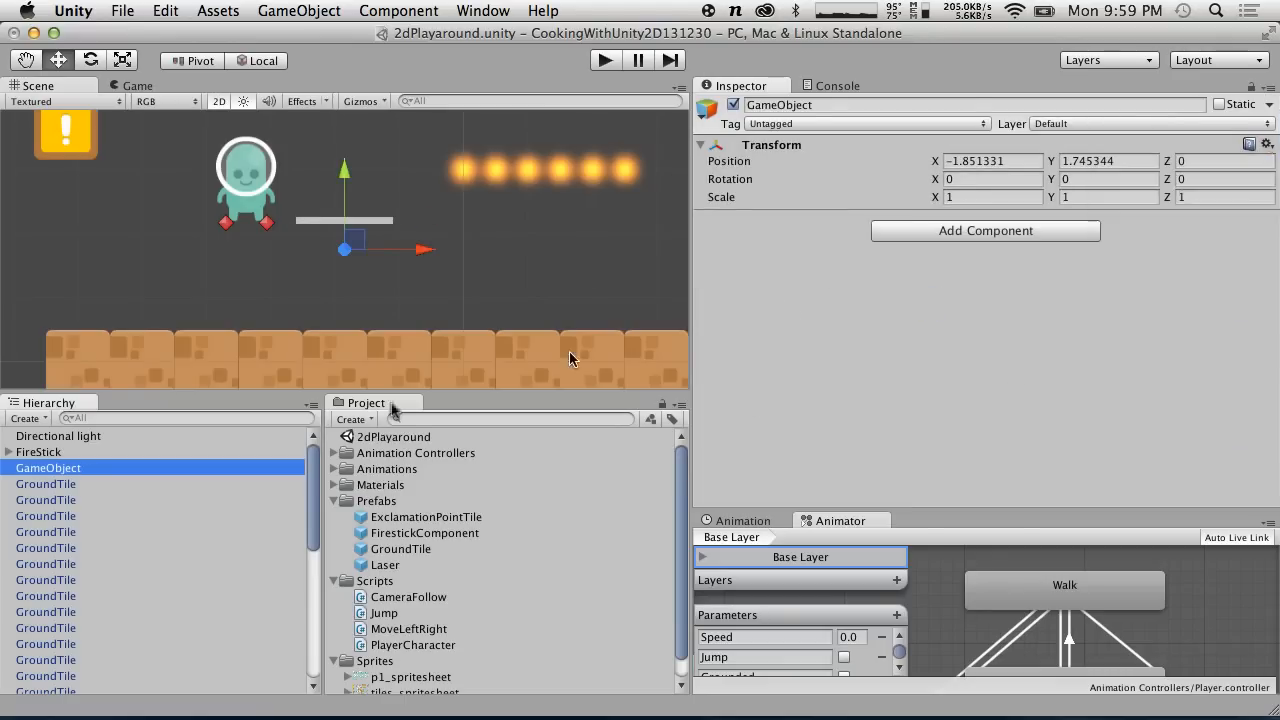
Rename the new empty game object to Laser.
left_click(77, 472)
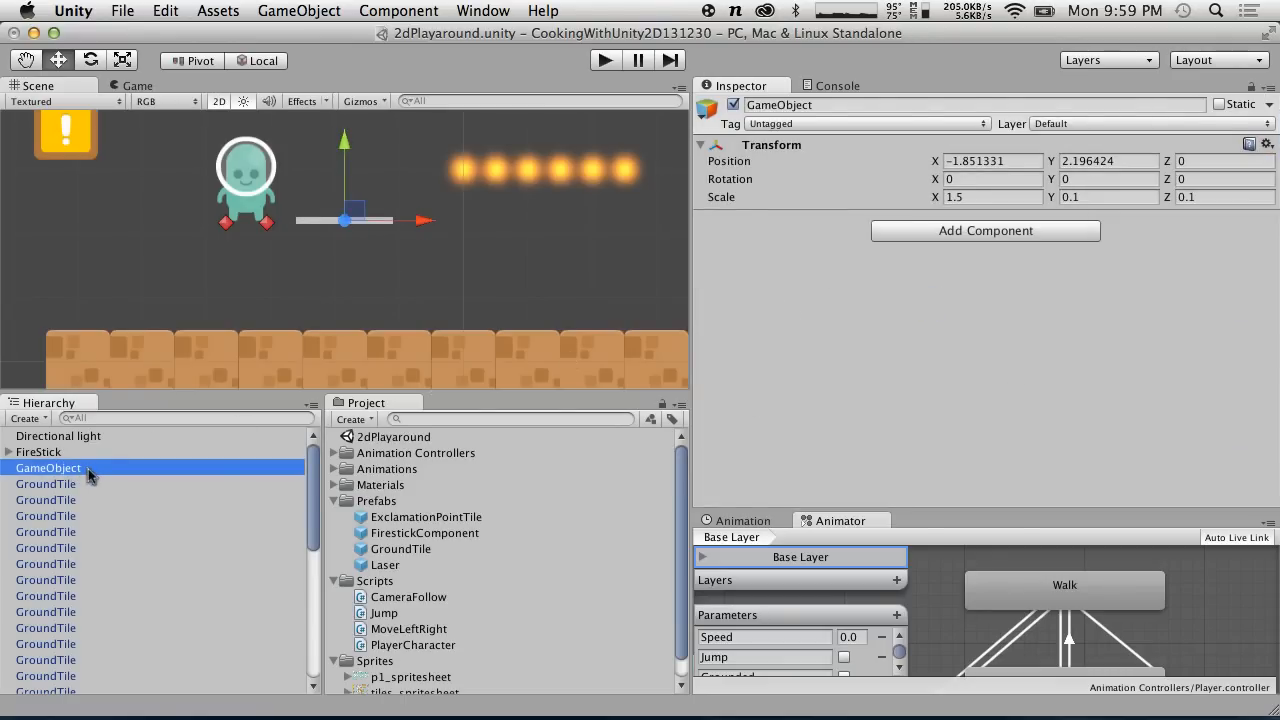
key("Return")
type("Las")
key("Return")
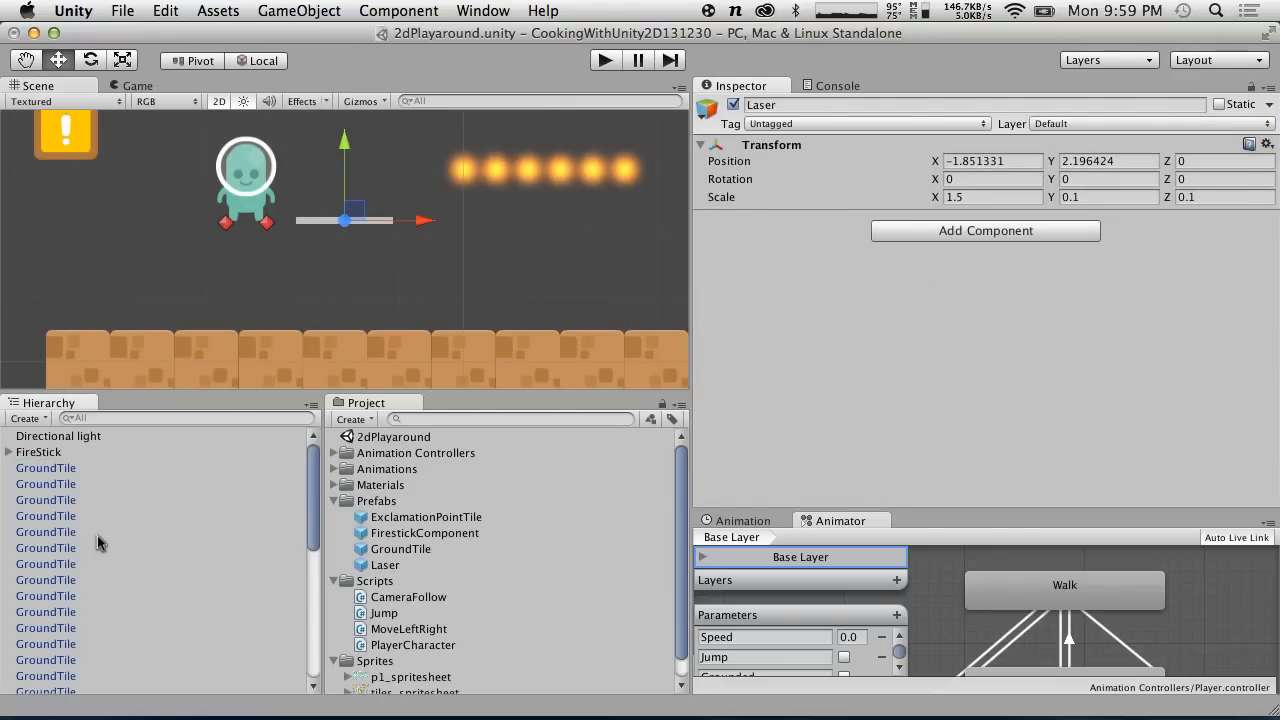
Rename the cube Laser instance to LaserGeometry and make it a child of the empty Laser object.
left_click(30, 490)
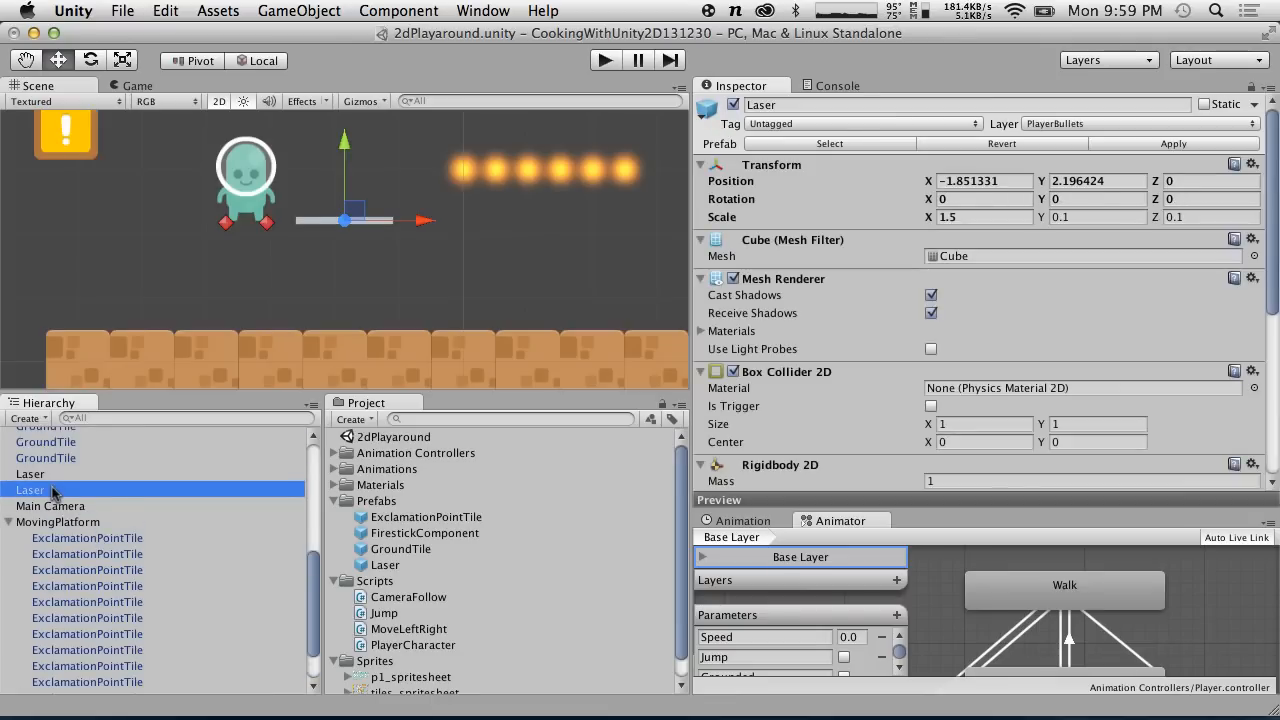
key("Return")
key("Right")
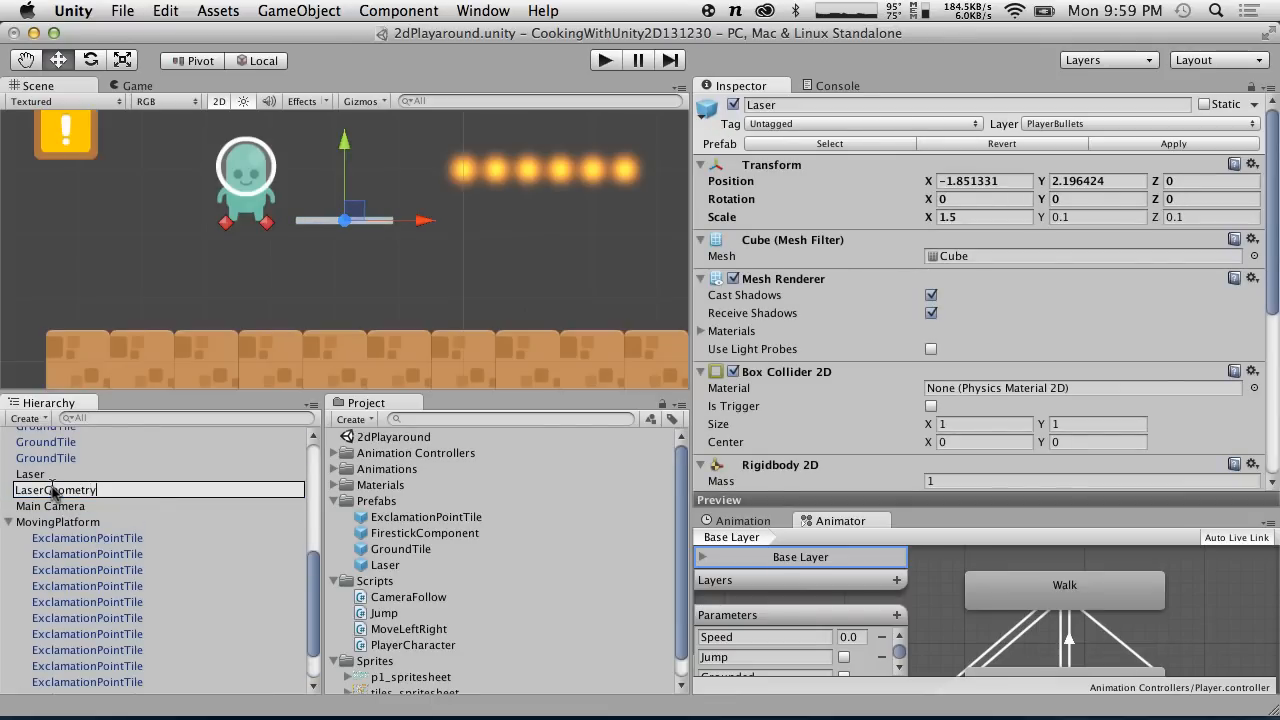
key("Return")
left_click_drag(50, 490, 38, 480)
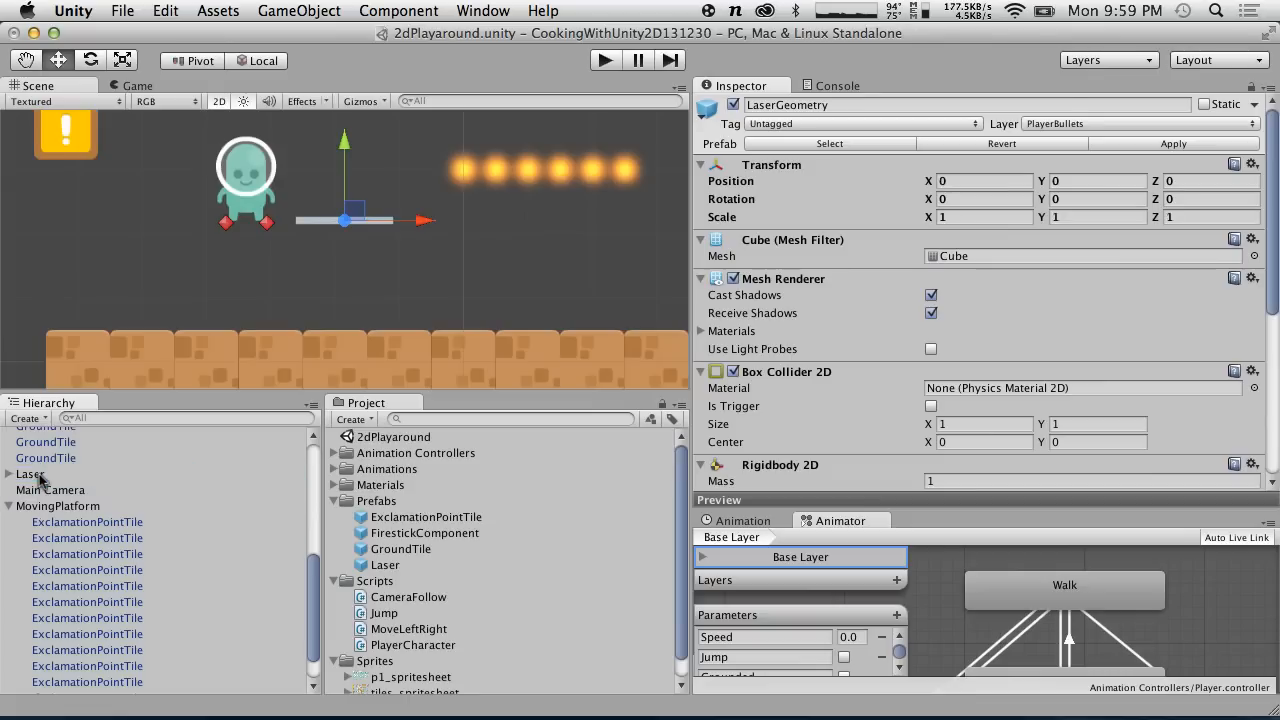
left_click(8, 474)
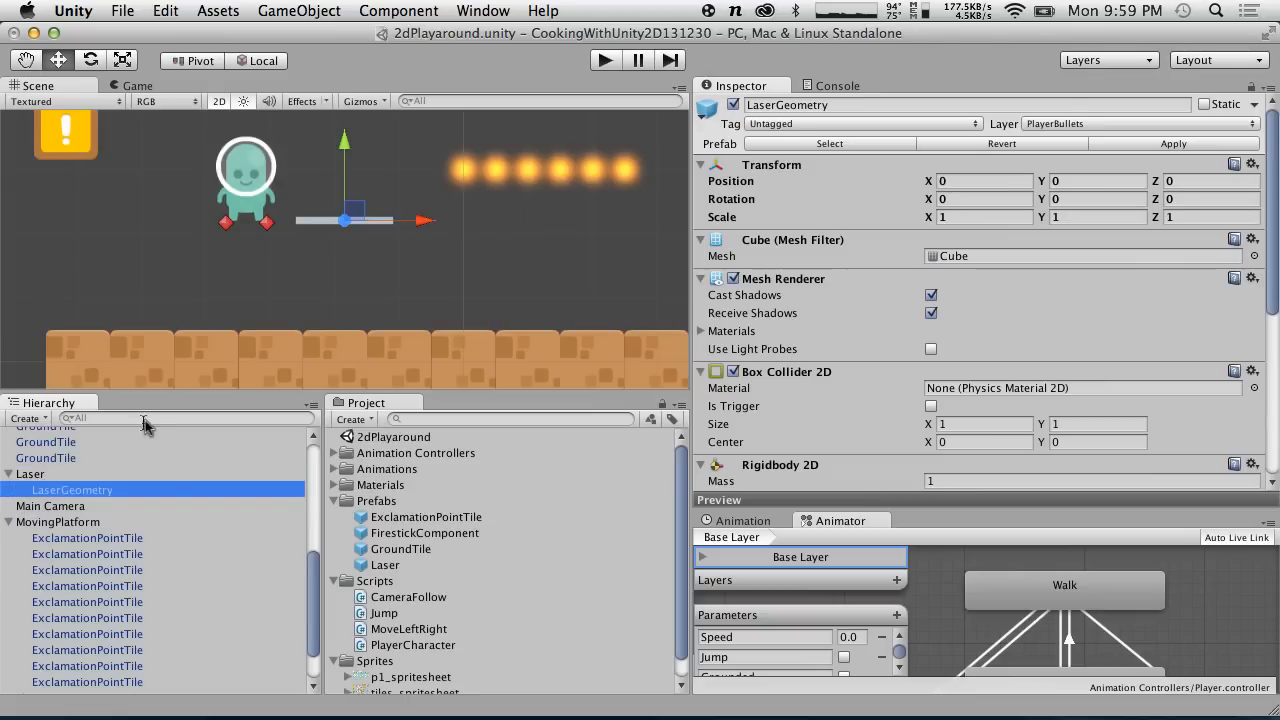
Switch the scene from 2D to 3D view and examine LaserGeometry from an angle.
left_click(80, 490)
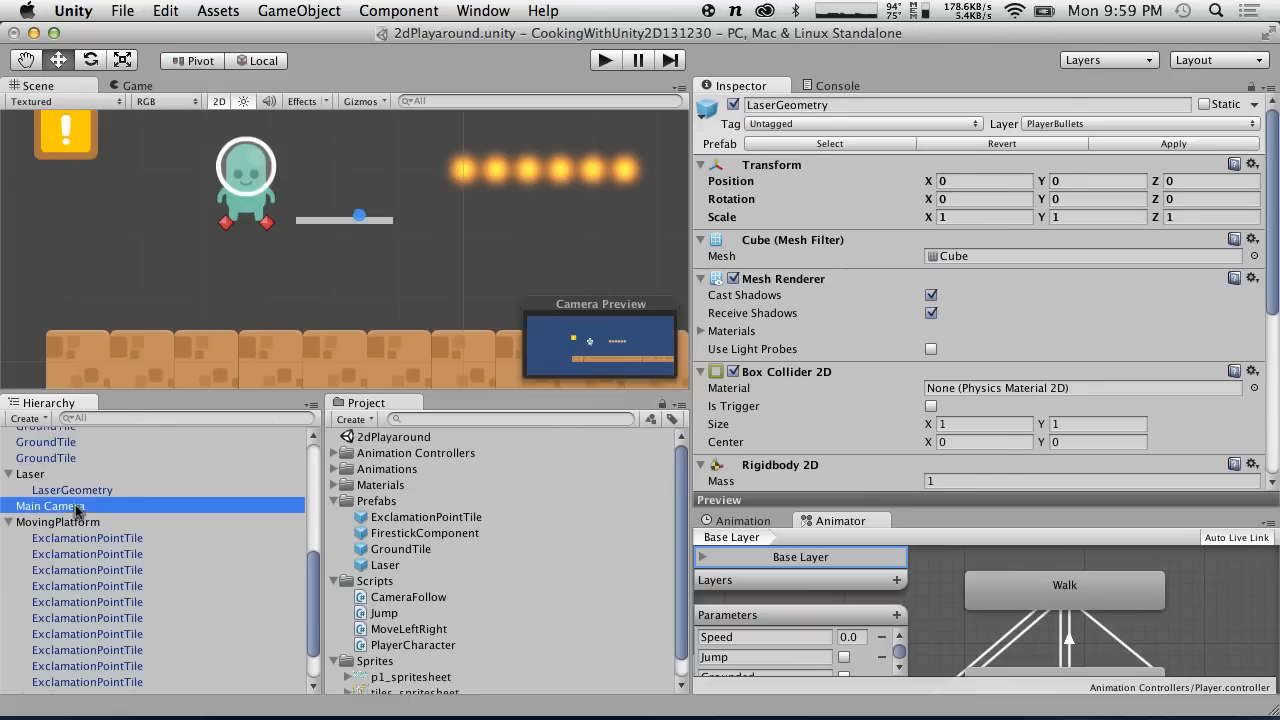
middle_click_drag(452, 214, 422, 173)
left_click(213, 104)
left_click_drag(331, 183, 597, 178, "alt")
left_click_drag(318, 260, 287, 332, "alt")
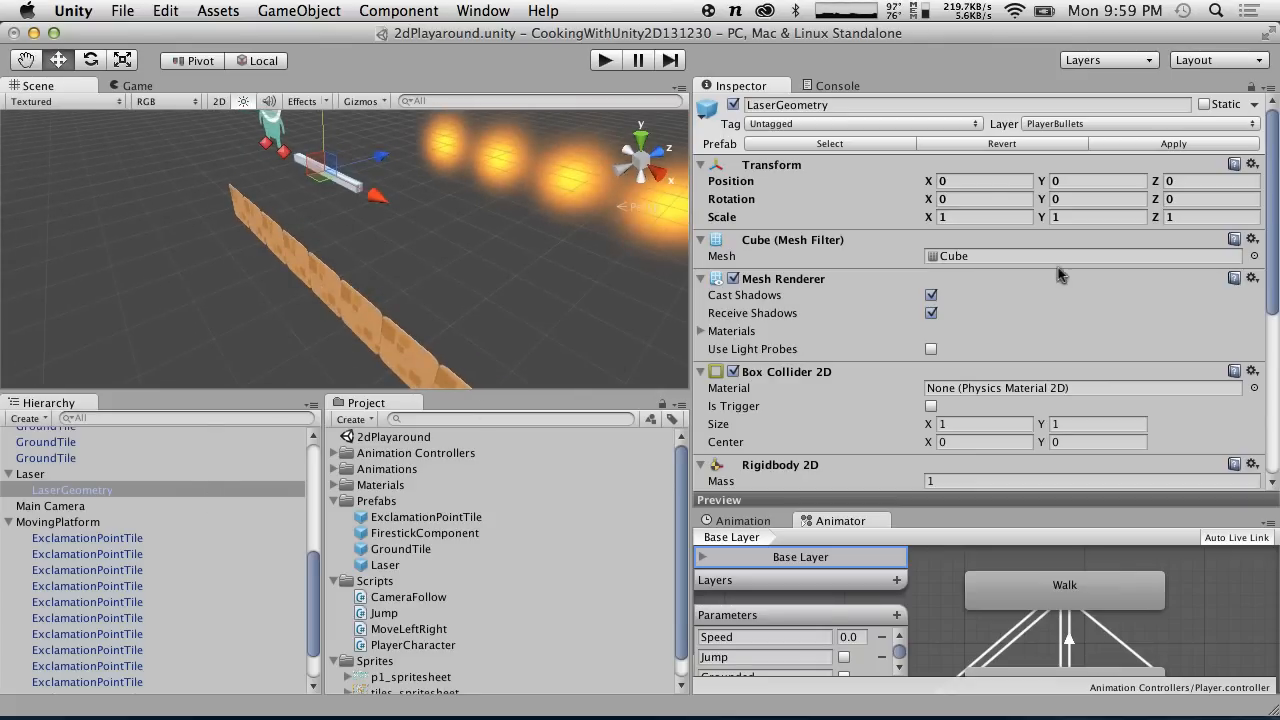
Try rotating LaserGeometry about its X and Y axes, undoing each rotation.
left_click_drag(929, 200, 738, 219)
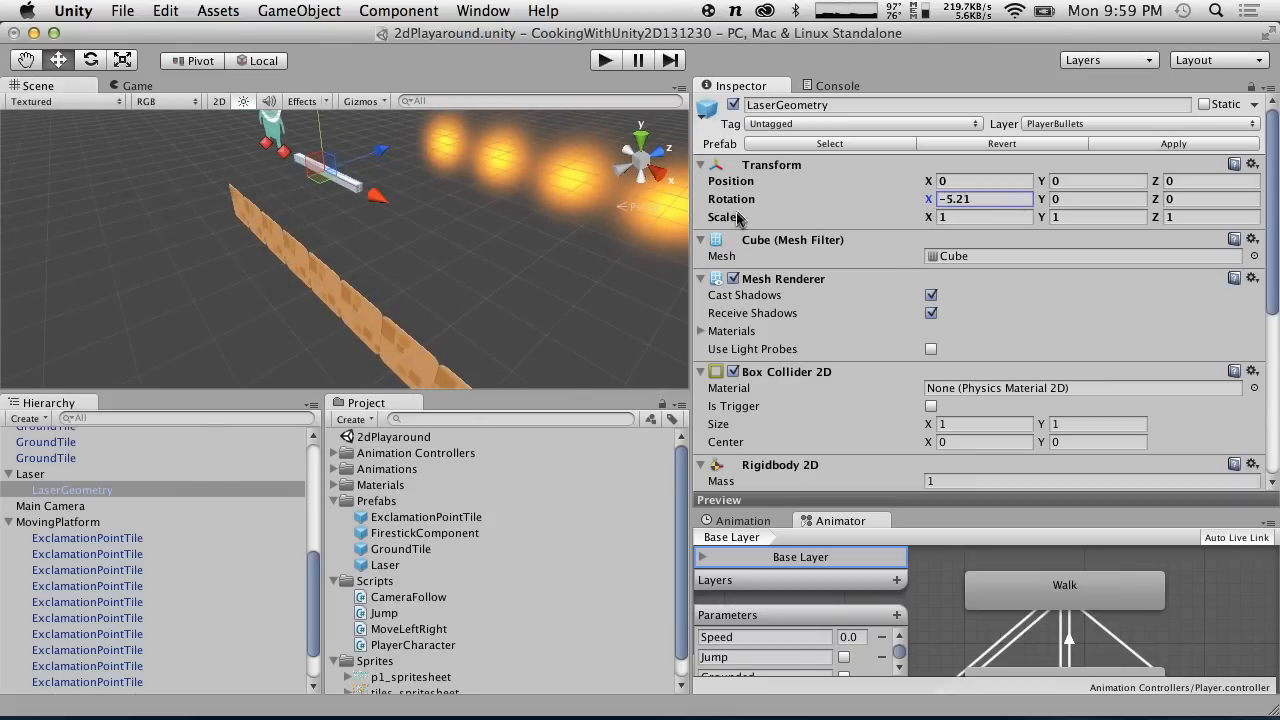
key("super+z")
left_click_drag(1042, 204, 28, 216)
key("super+z")
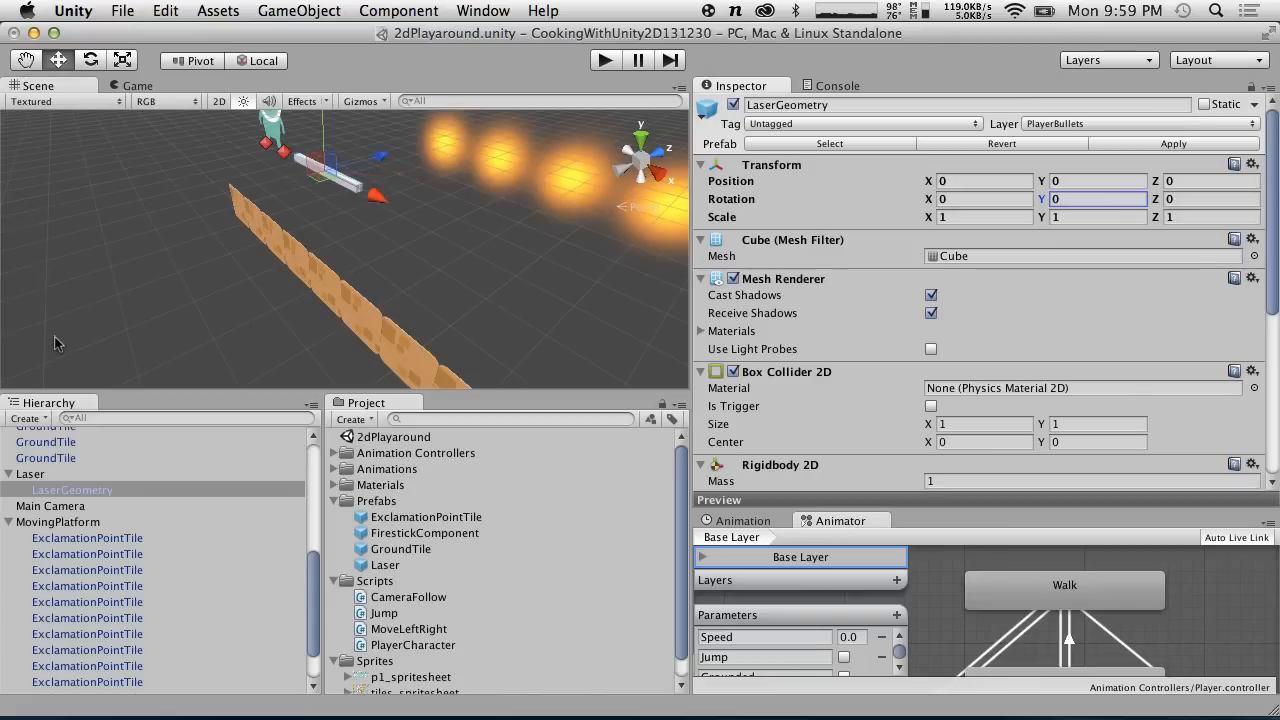
Set the scale of LaserGeometry to 1.5 in X, 0.1 in Y and 0.1 in Z.
left_click(50, 475)
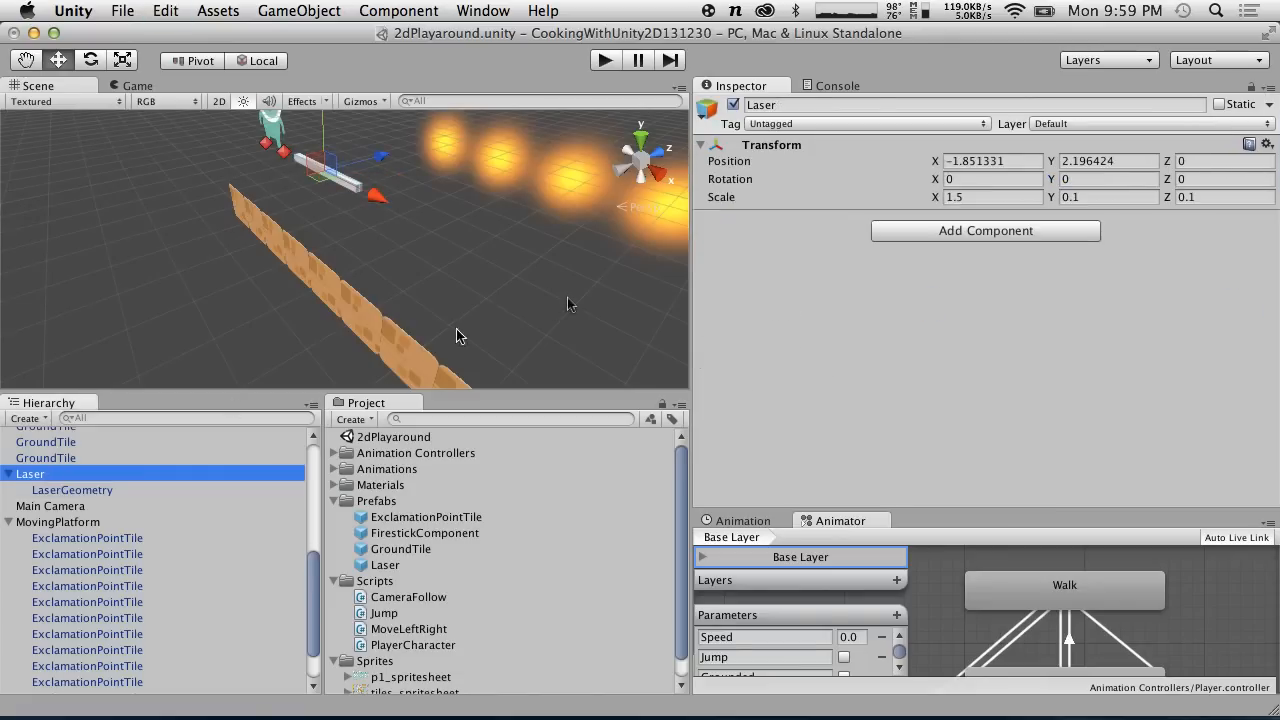
left_click(45, 490)
left_click(970, 217)
type("5")
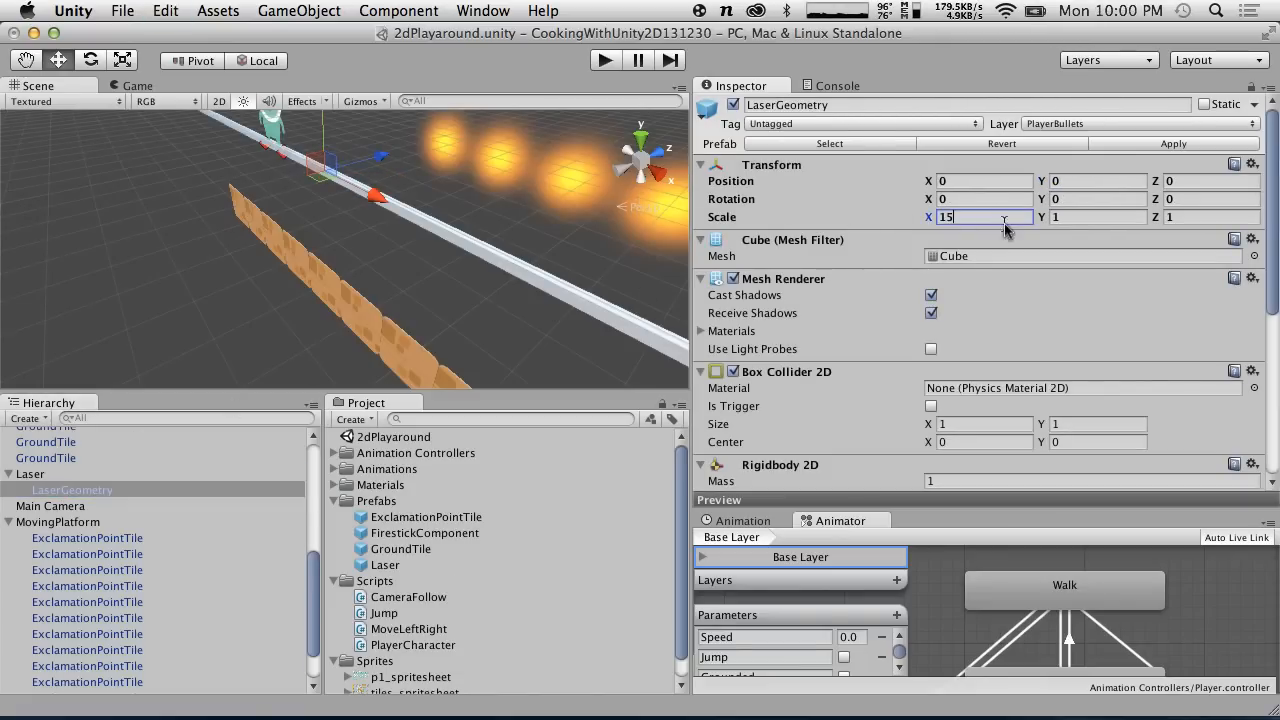
key("BackSpace")
type(".5")
left_click(1114, 219)
type(".1")
left_click(1240, 216)
type(".1")
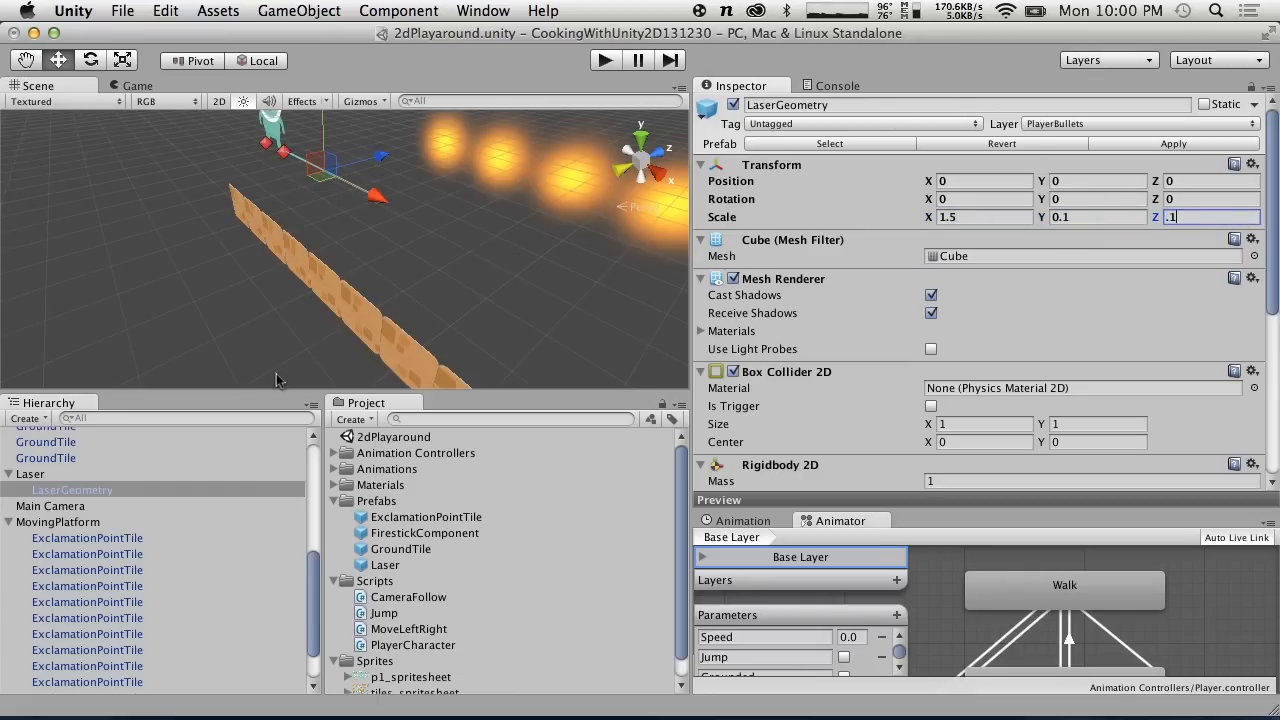
Set the parent Laser object's scale to 1 on all three axes.
left_click(30, 474)
left_click(980, 197)
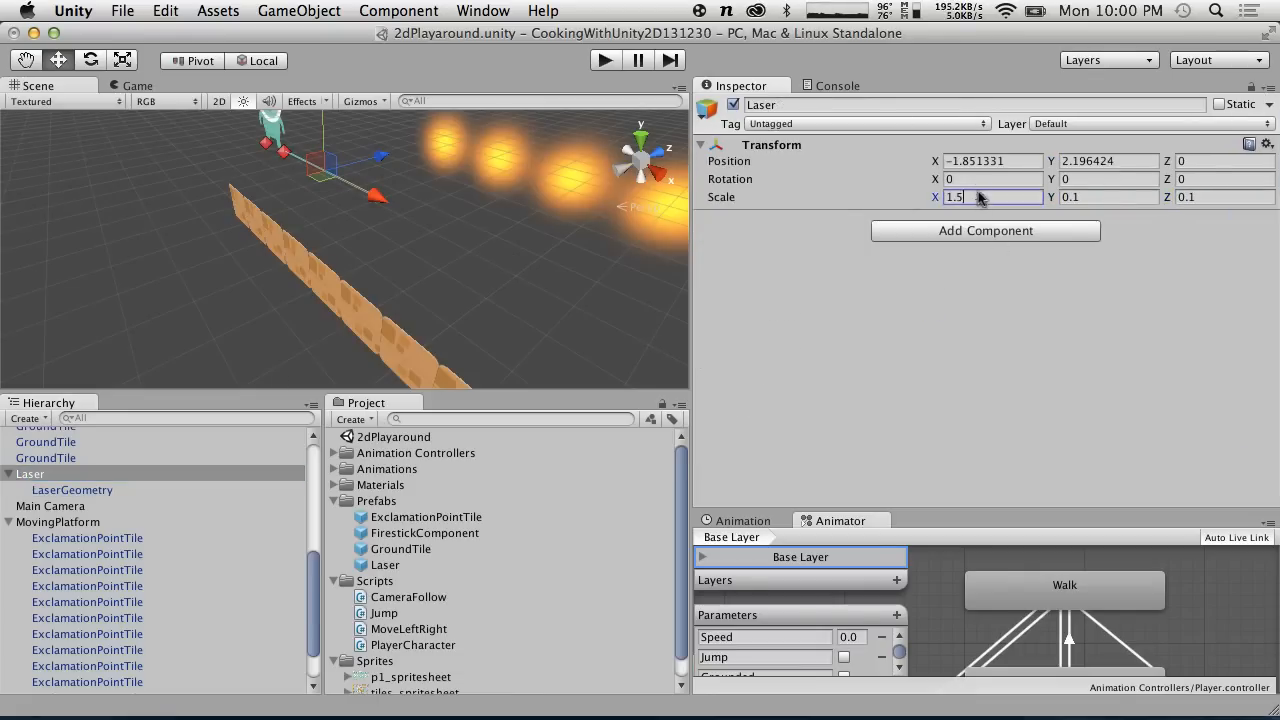
left_click(1100, 200)
type("1")
left_click(1228, 200)
type("1")
Set the Y rotation of LaserGeometry to -90 degrees.
left_click(58, 490)
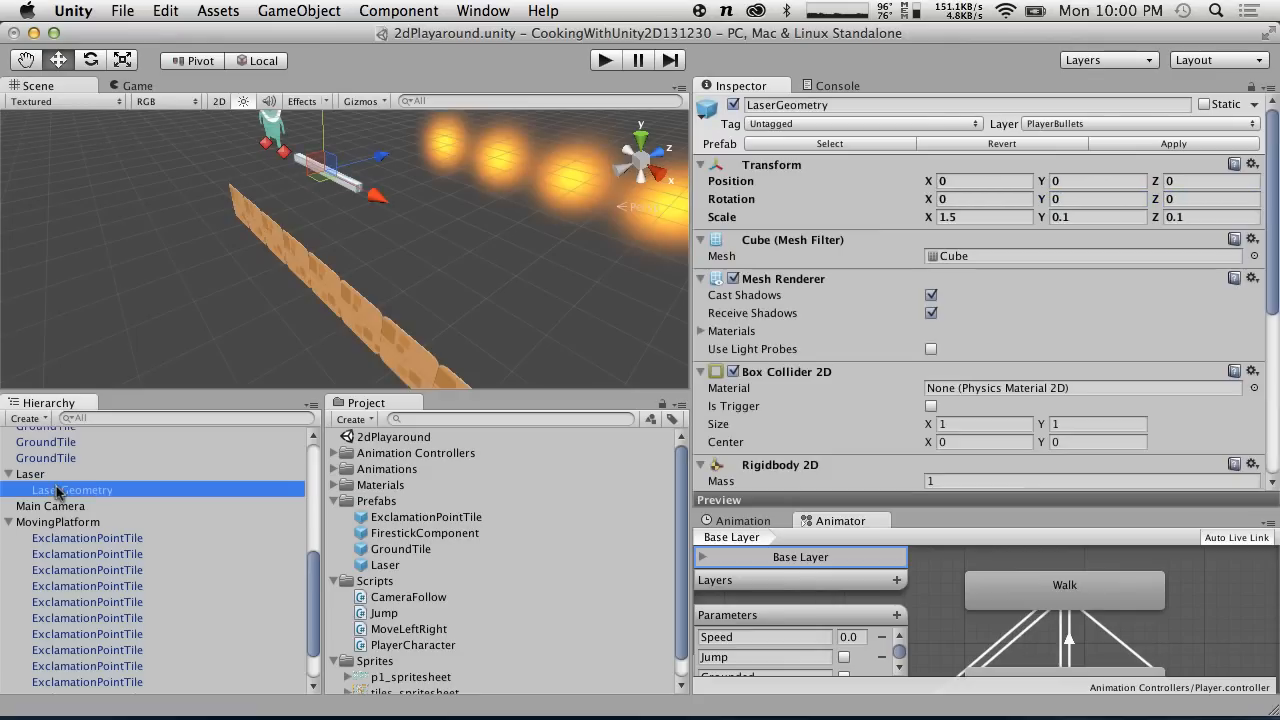
left_click(50, 474)
left_click(58, 490)
left_click_drag(1041, 199, 1112, 84)
left_click(1112, 197)
type("-90")
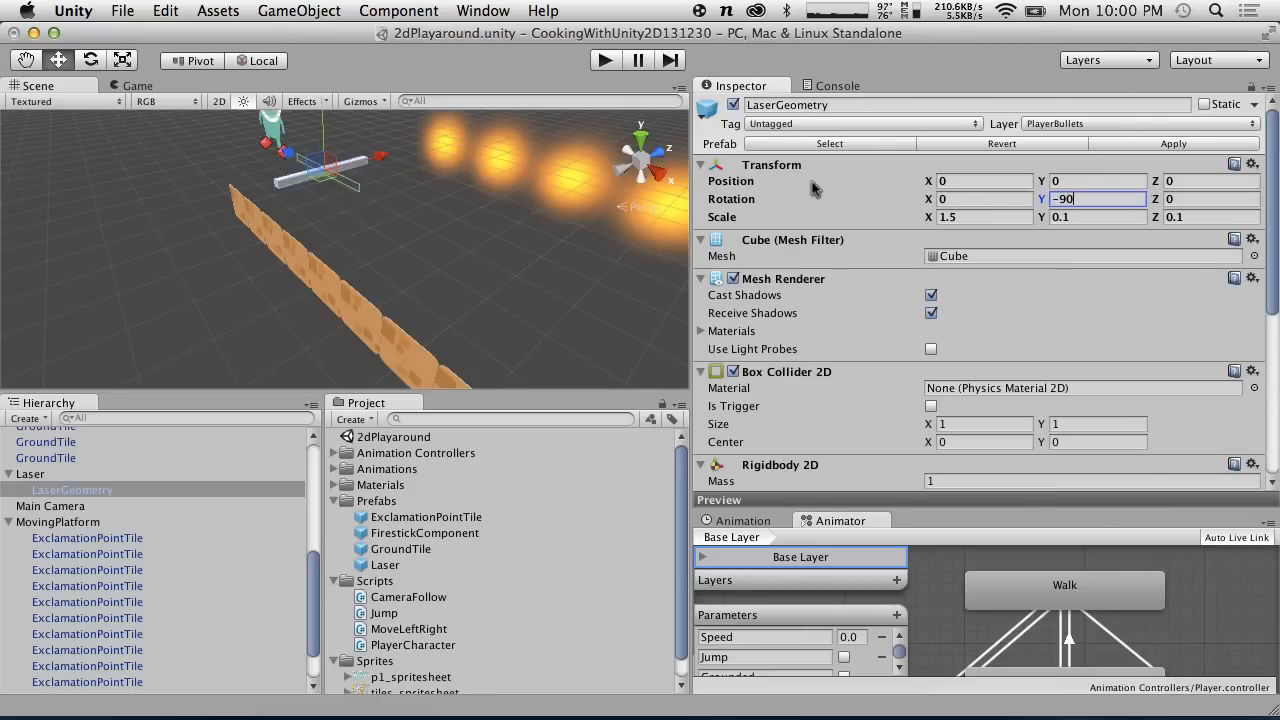
Compare the axes of Laser and LaserGeometry, then try rotating and moving LaserGeometry along X and undo both.
left_click(34, 475)
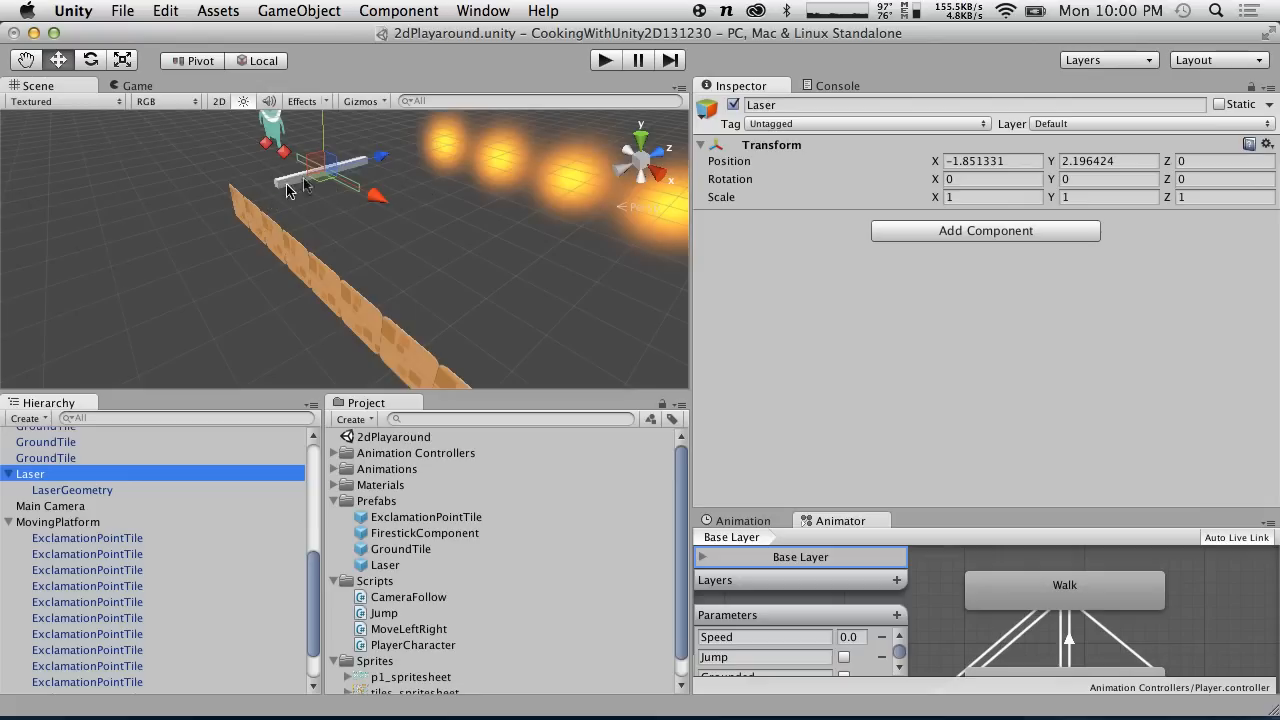
left_click(76, 489)
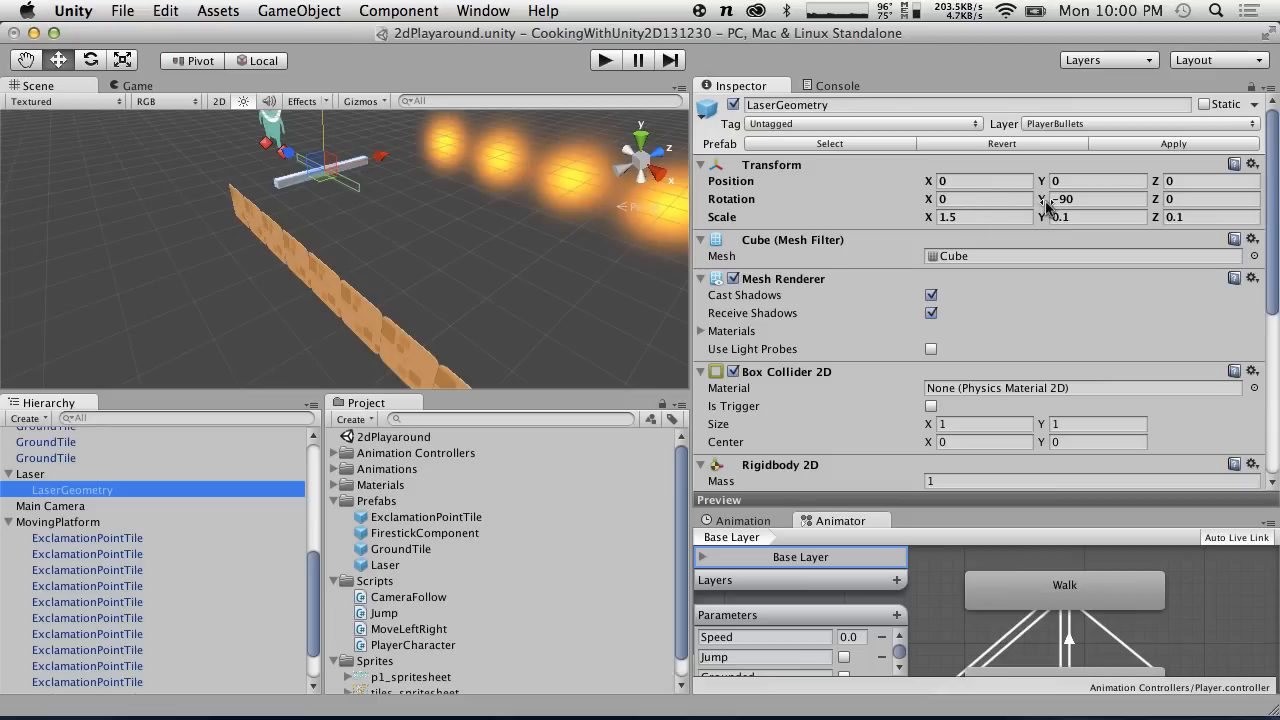
left_click_drag(929, 199, 1087, 204)
key("super+z")
left_click_drag(928, 181, 1063, 180)
key("super+z")
key("super+z")
Set the Z position of LaserGeometry to 0.75 and select the parent Laser object.
left_click_drag(1157, 182, 1208, 189)
type("0.75")
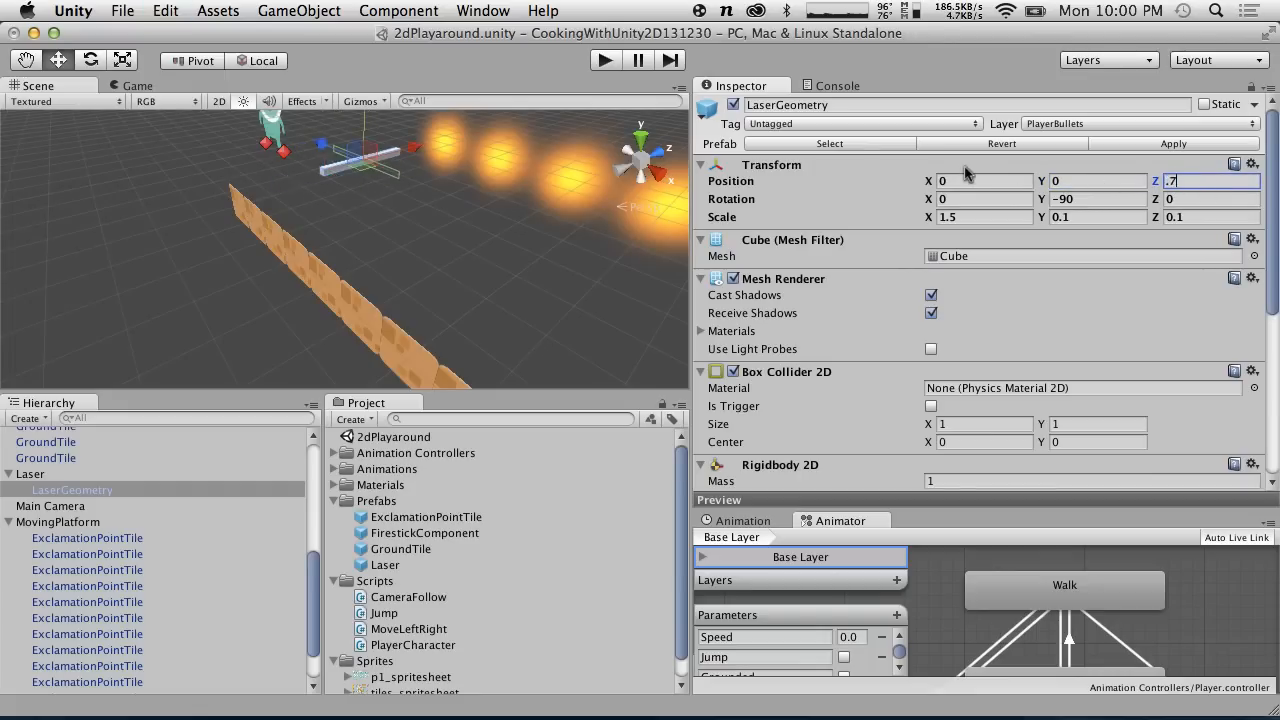
left_click(40, 475)
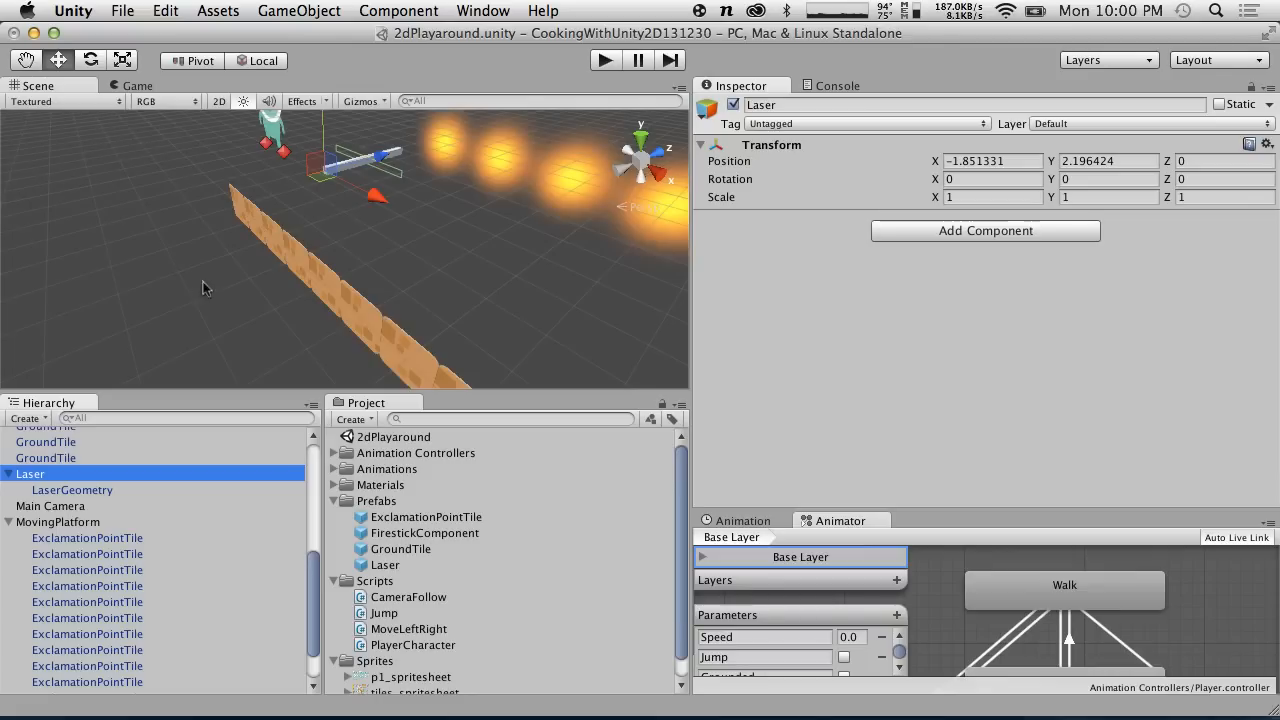
Delete the old Laser prefab from the Prefabs folder and create a new one from the scene's Laser object.
left_click(384, 566)
right_click(384, 566)
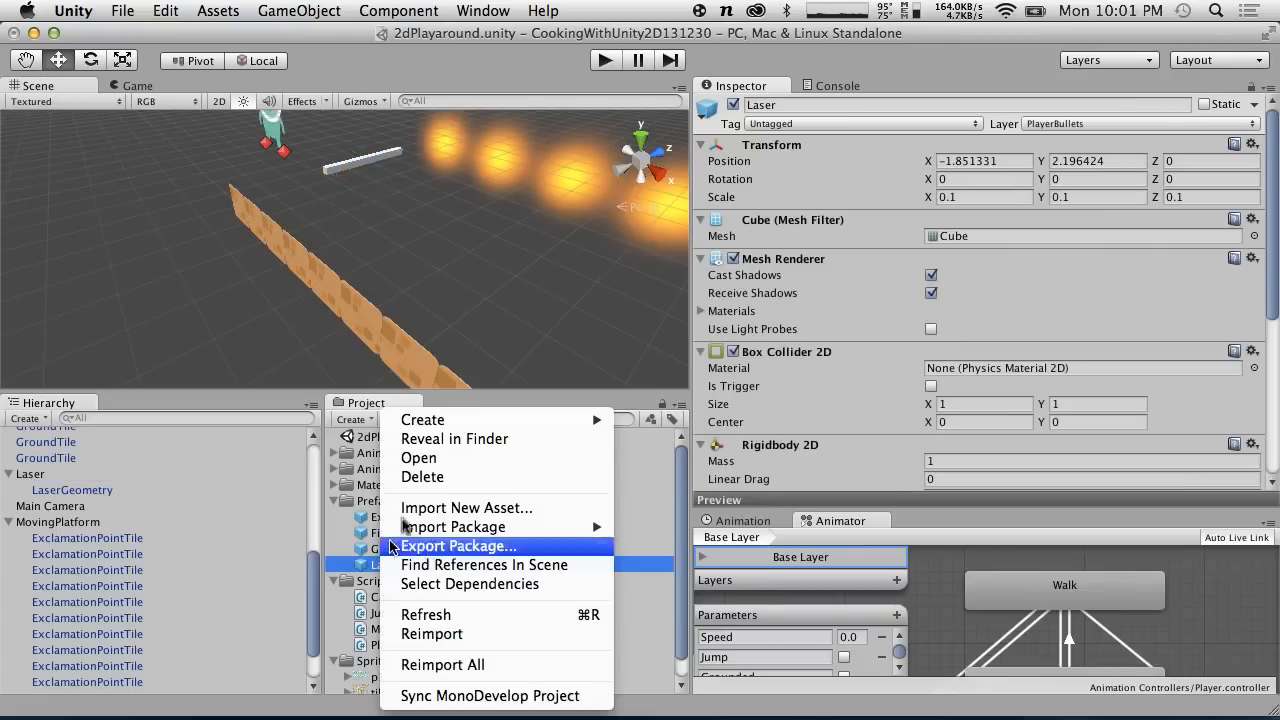
left_click(422, 477)
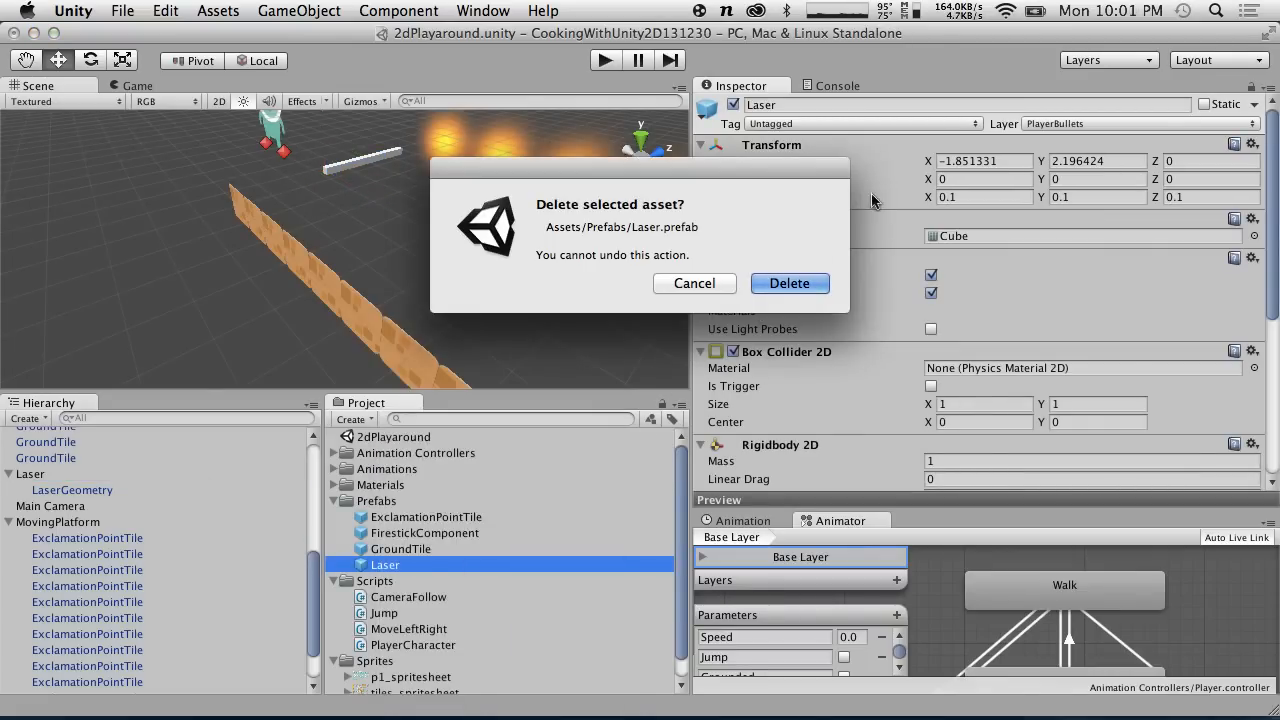
left_click(790, 283)
left_click_drag(30, 474, 405, 542)
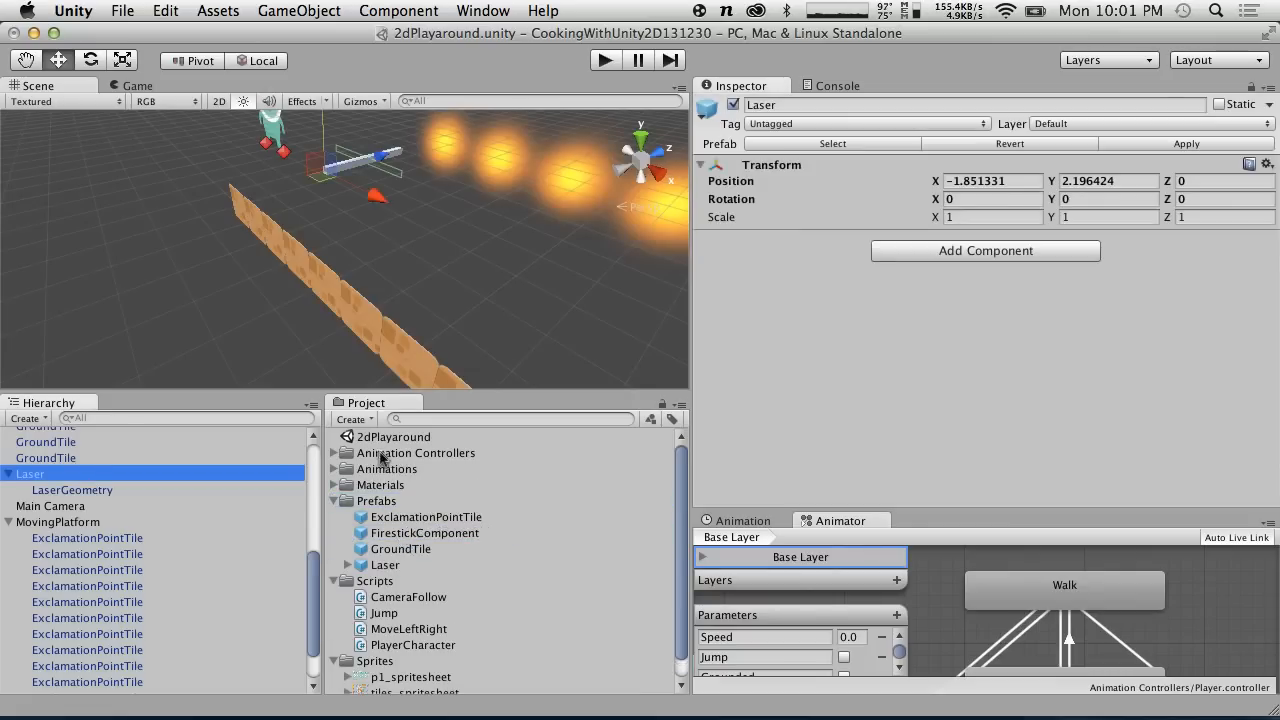
Examine the components of the new Laser prefab and its LaserGeometry child, in both the prefab and the scene.
left_click(347, 565)
left_click(385, 566)
left_click(395, 582)
scroll(842, 300, "down", 5)
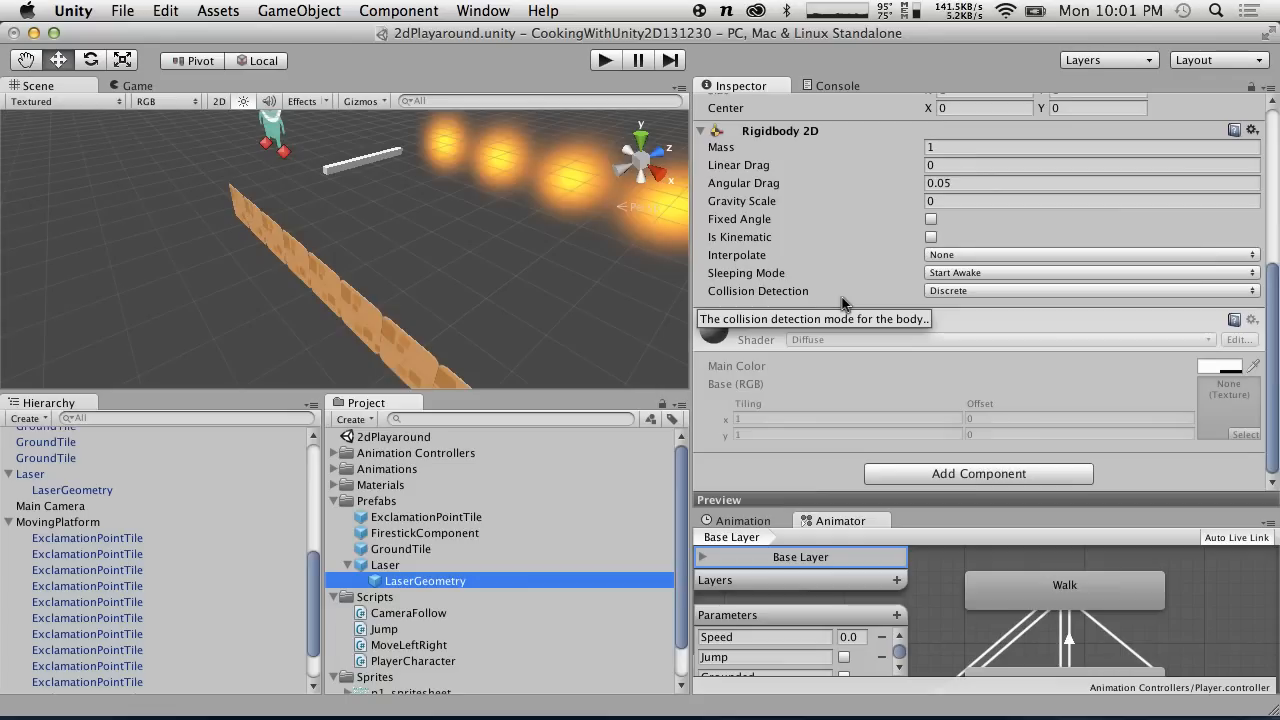
left_click(383, 566)
left_click(413, 580)
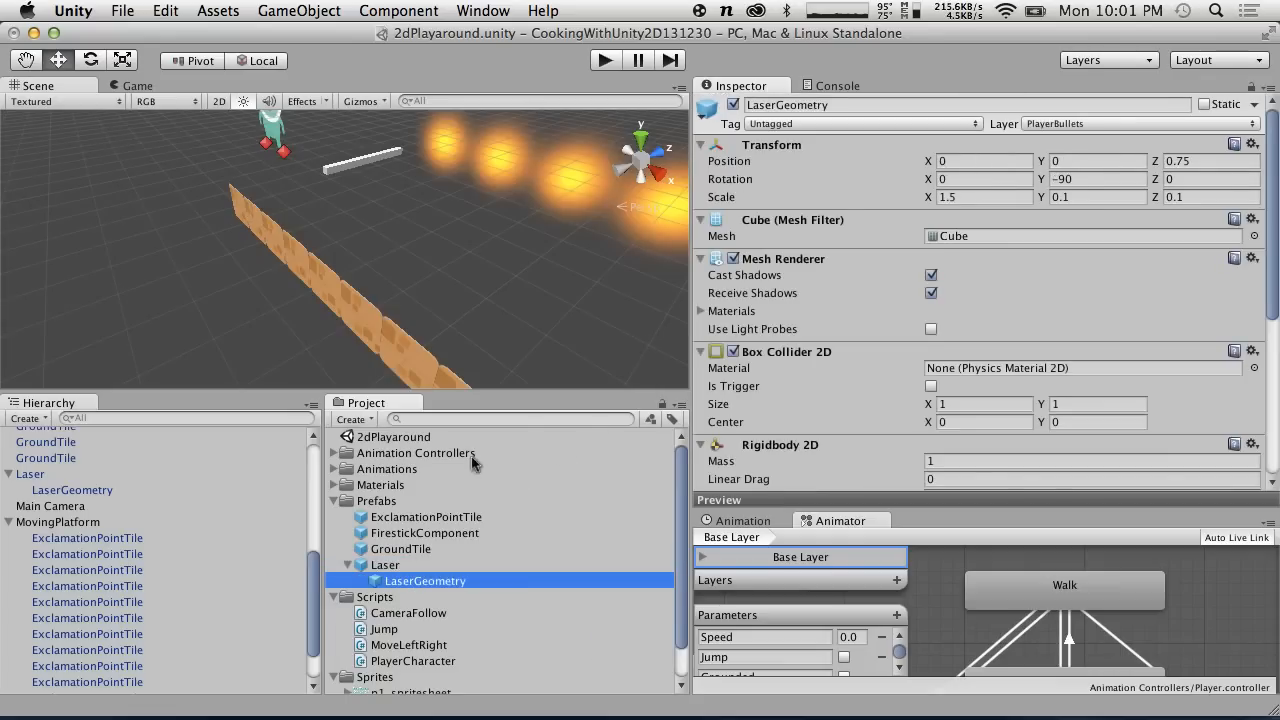
scroll(1100, 336, "down", 5)
mouse_move(385, 565)
left_mouse_down()
mouse_move(103, 500)
mouse_move(397, 590)
mouse_move(385, 583)
left_mouse_up()
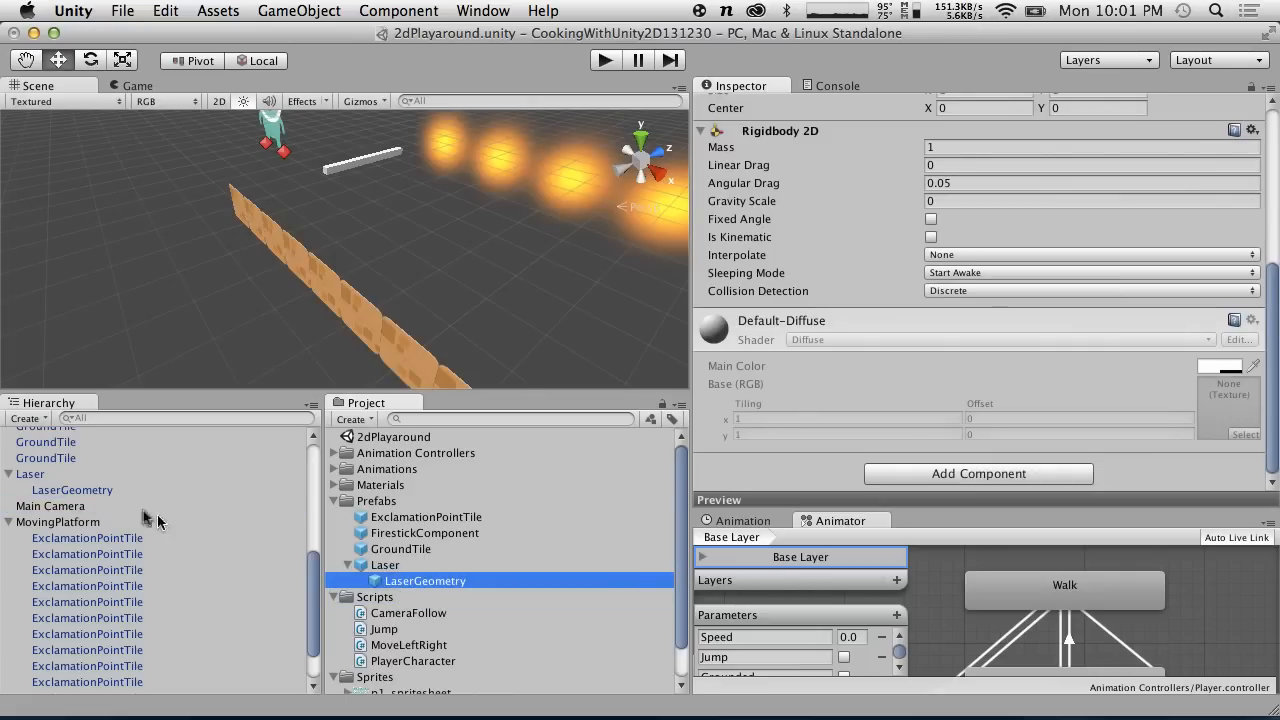
left_click(111, 490)
left_click(1270, 263)
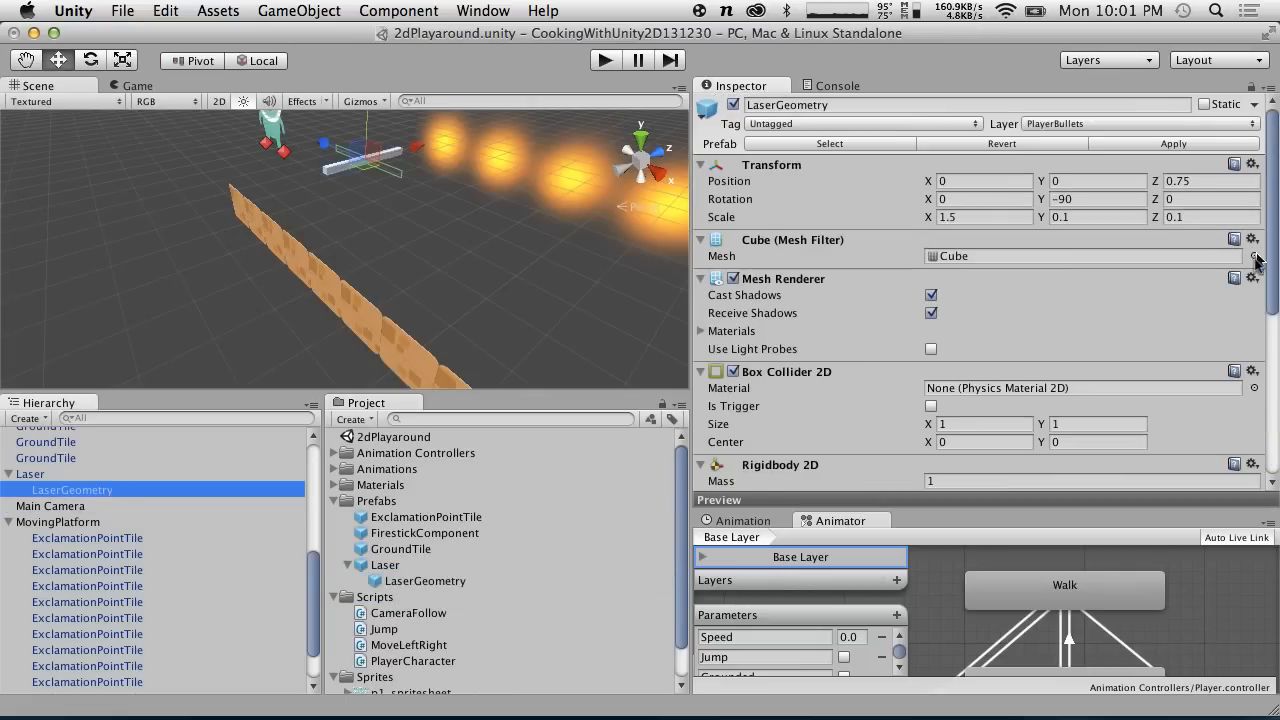
left_click(1251, 371)
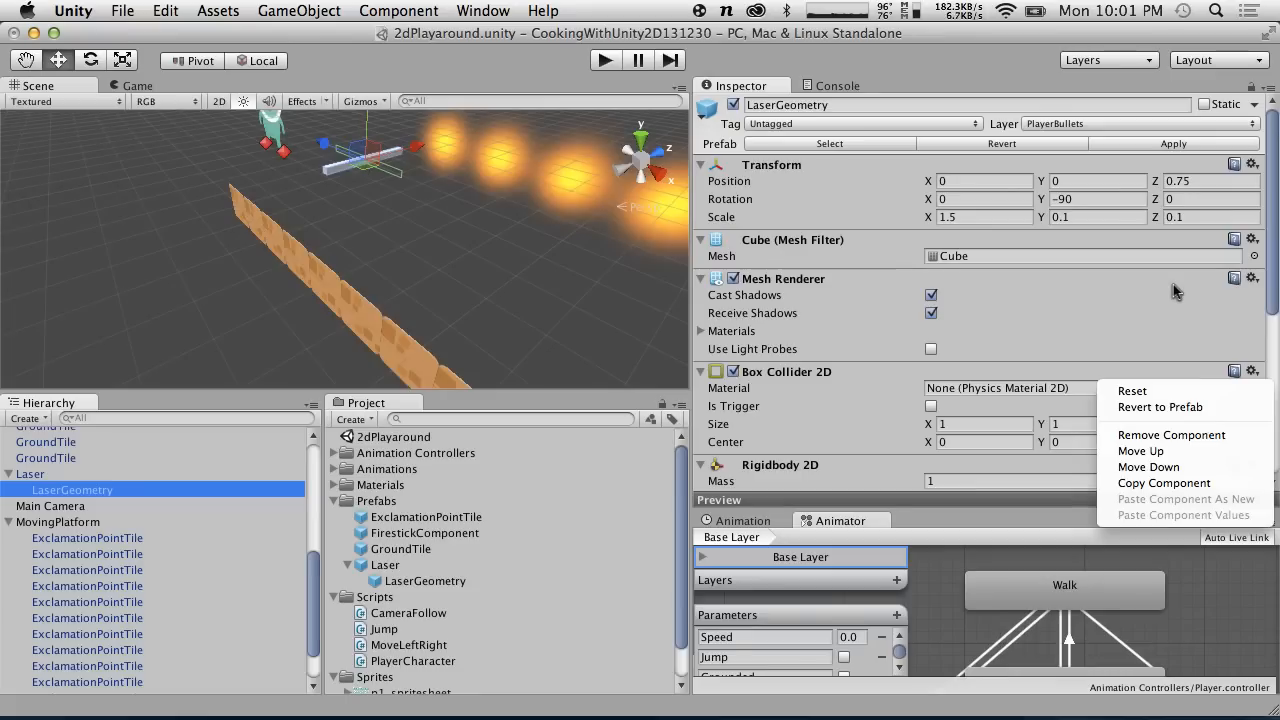
left_click(1095, 318)
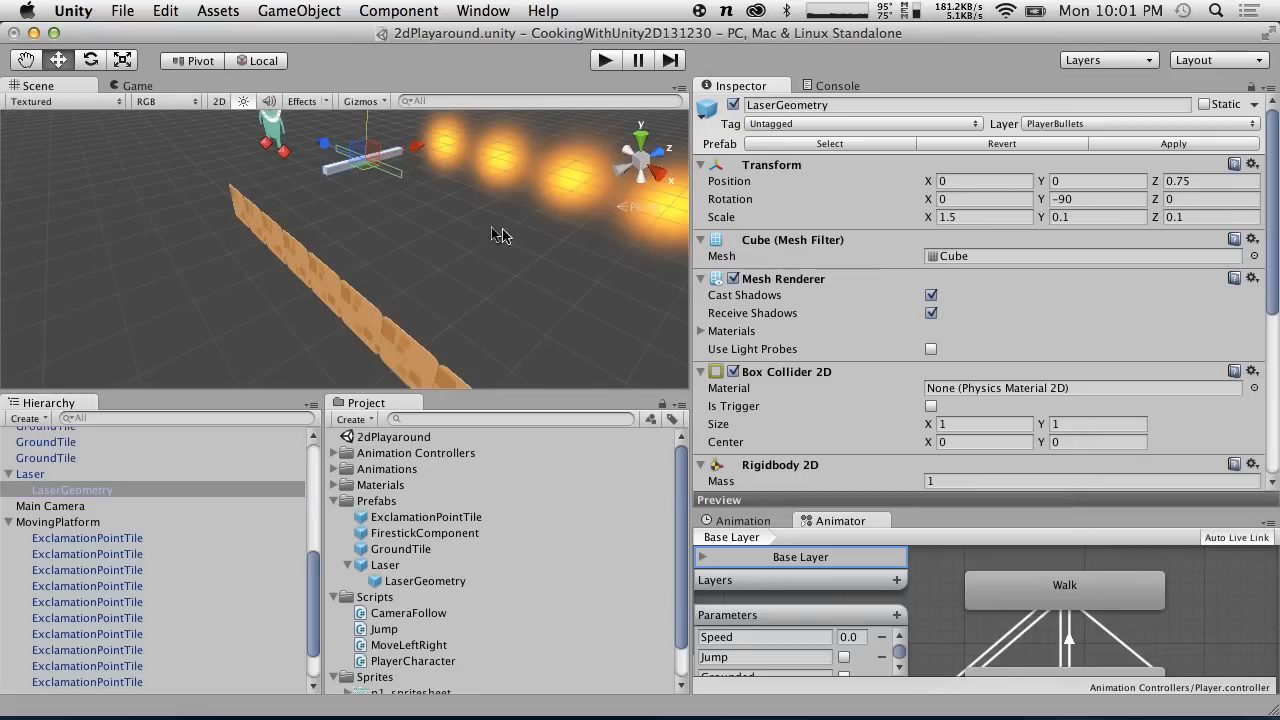
Try rotating LaserGeometry about the Y axis, and undo the rotation.
left_click_drag(318, 206, 441, 230, "alt")
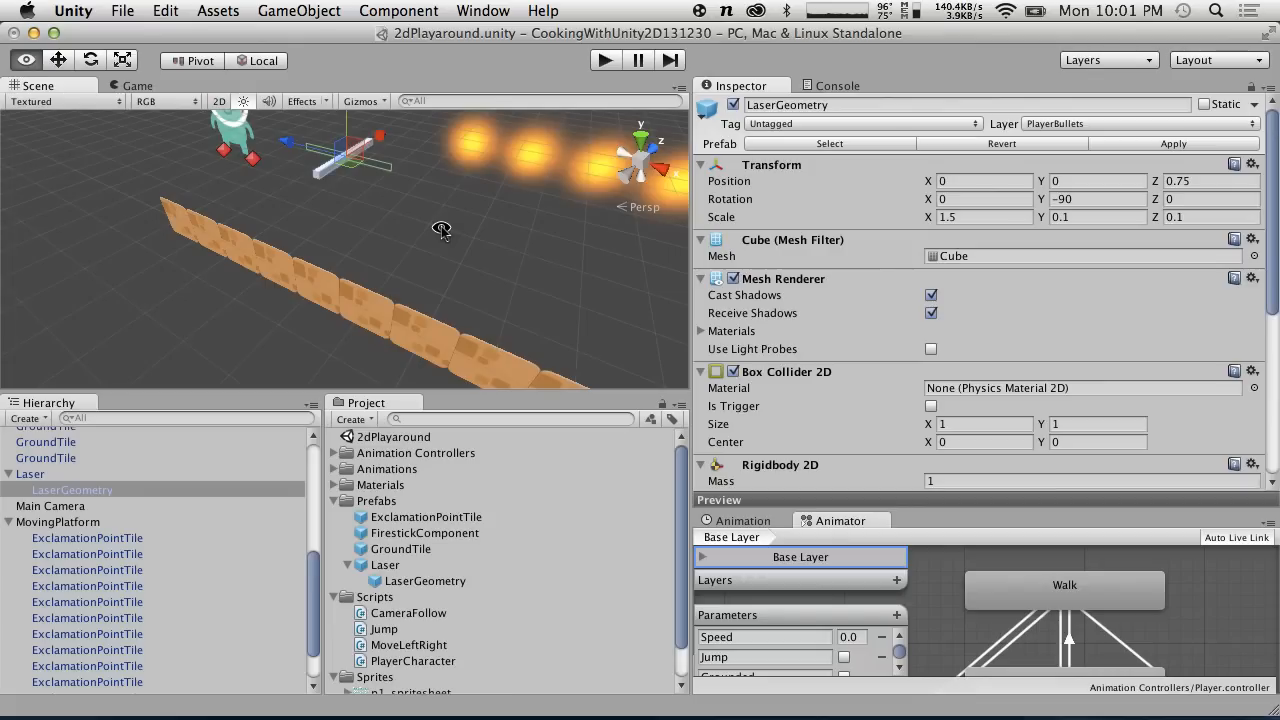
left_click_drag(1041, 200, 795, 206)
left_click_drag(1090, 208, 1275, 126)
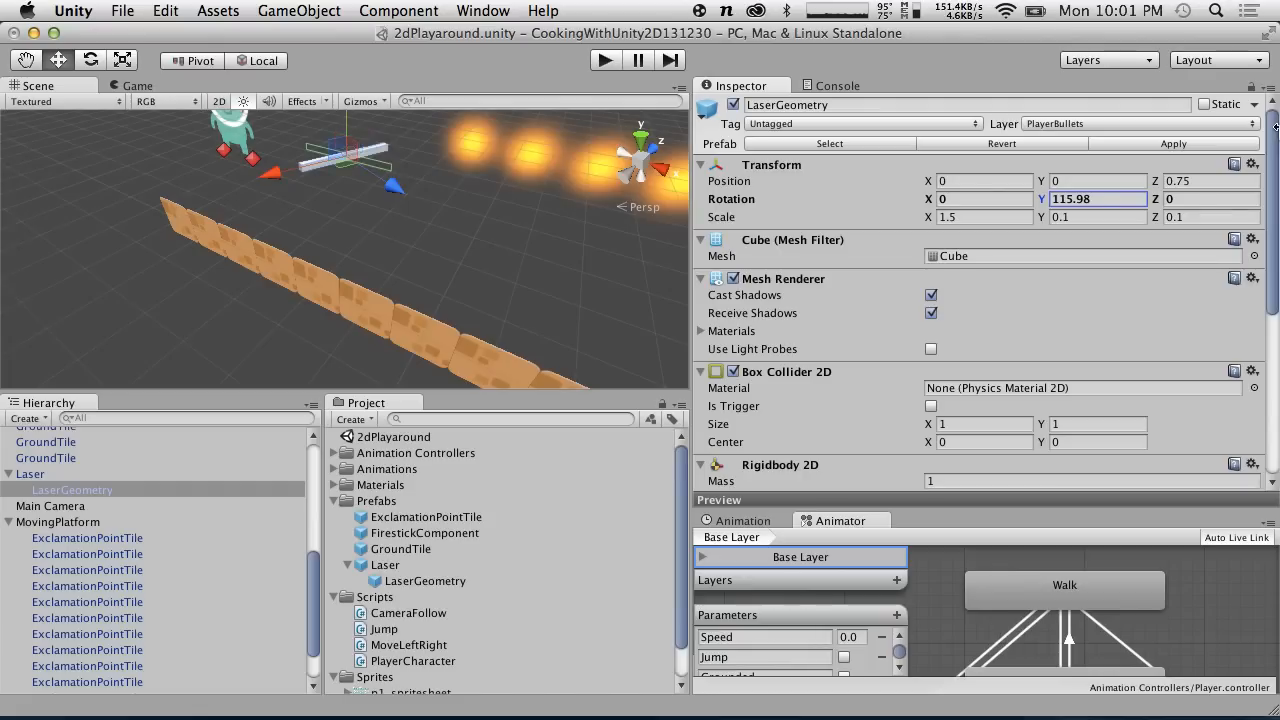
key("super+z")
key("super+z")
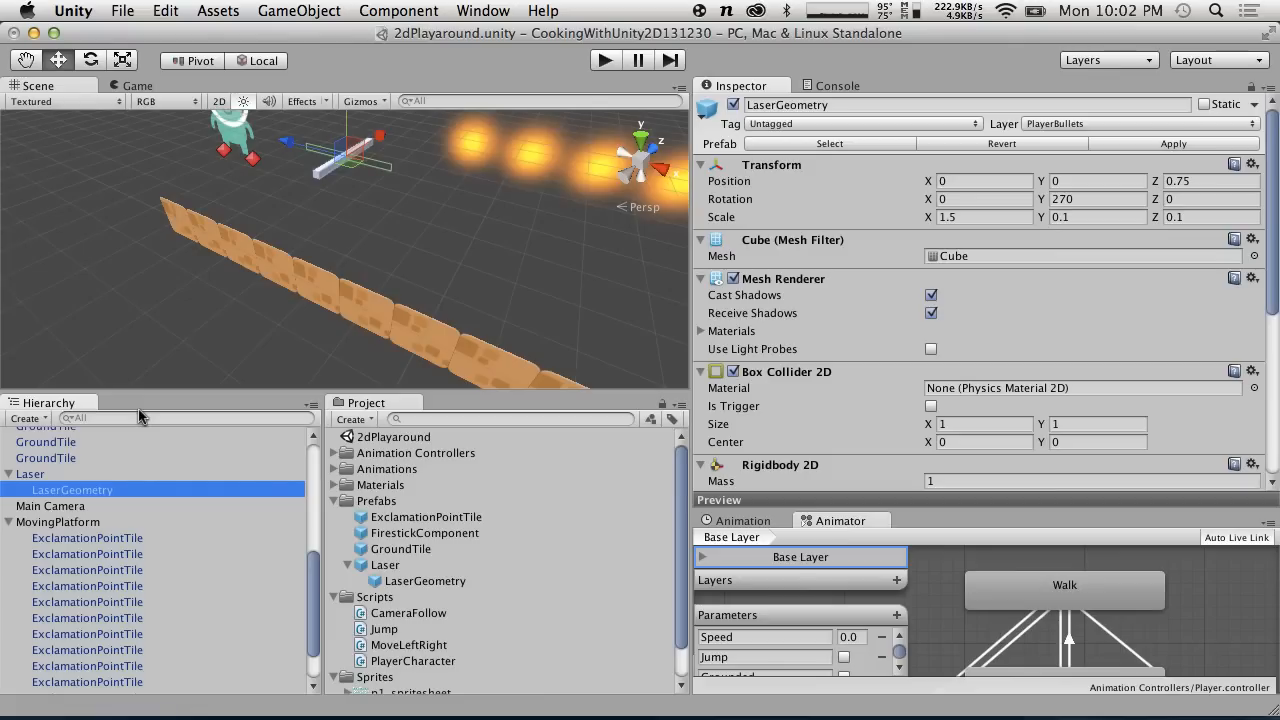
Remove the Rigidbody 2D component from the scene's LaserGeometry object.
scroll(910, 335, "down", 10)
scroll(925, 332, "up", 4)
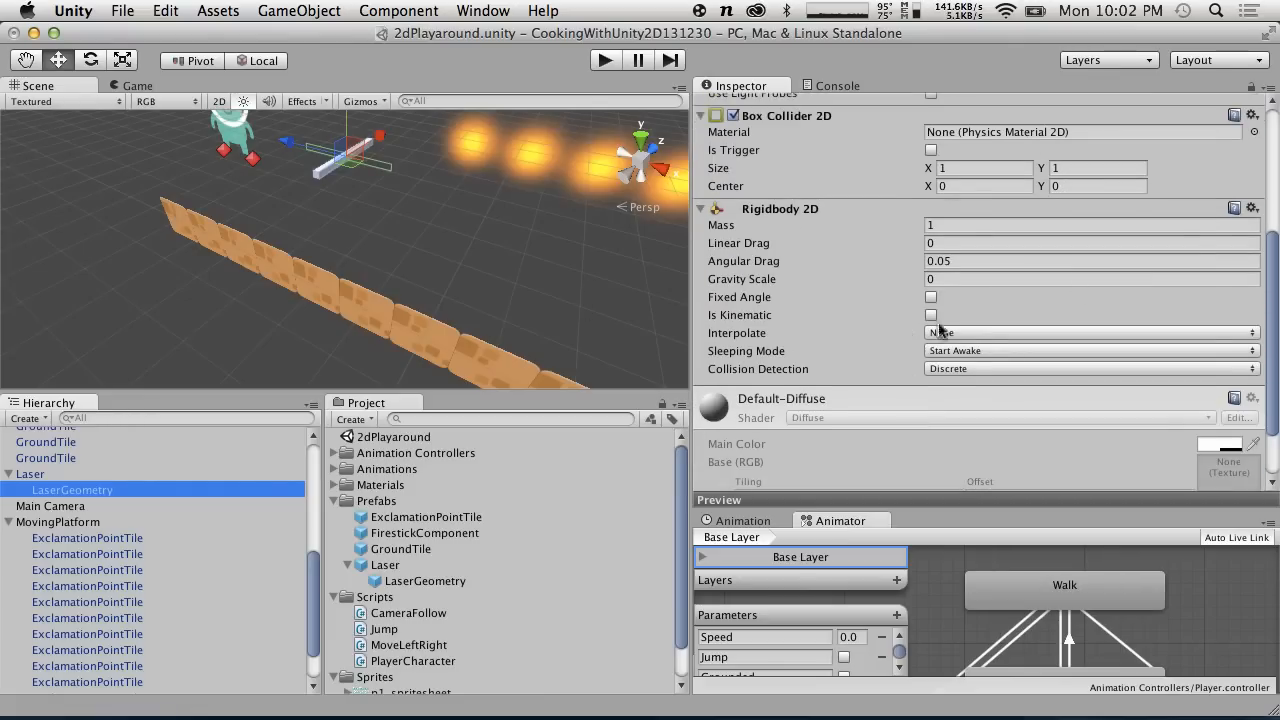
left_click(1251, 208)
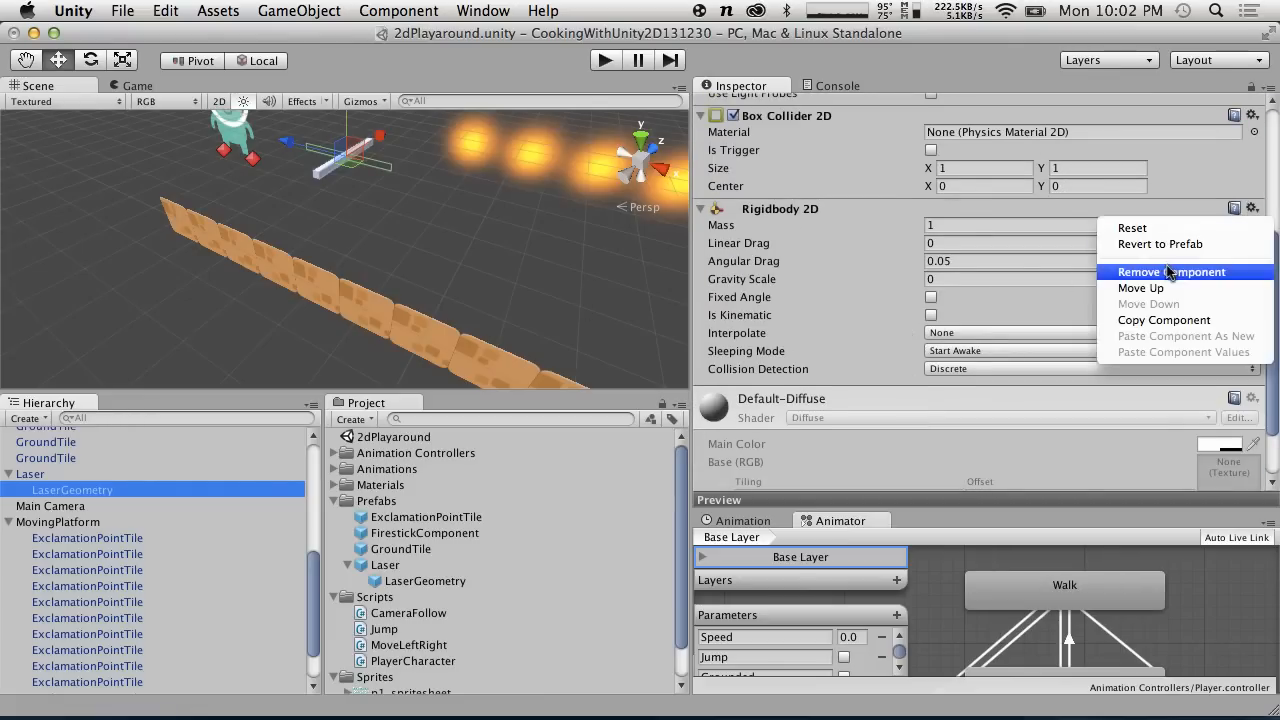
left_click(1170, 271)
scroll(1107, 188, "up", 4)
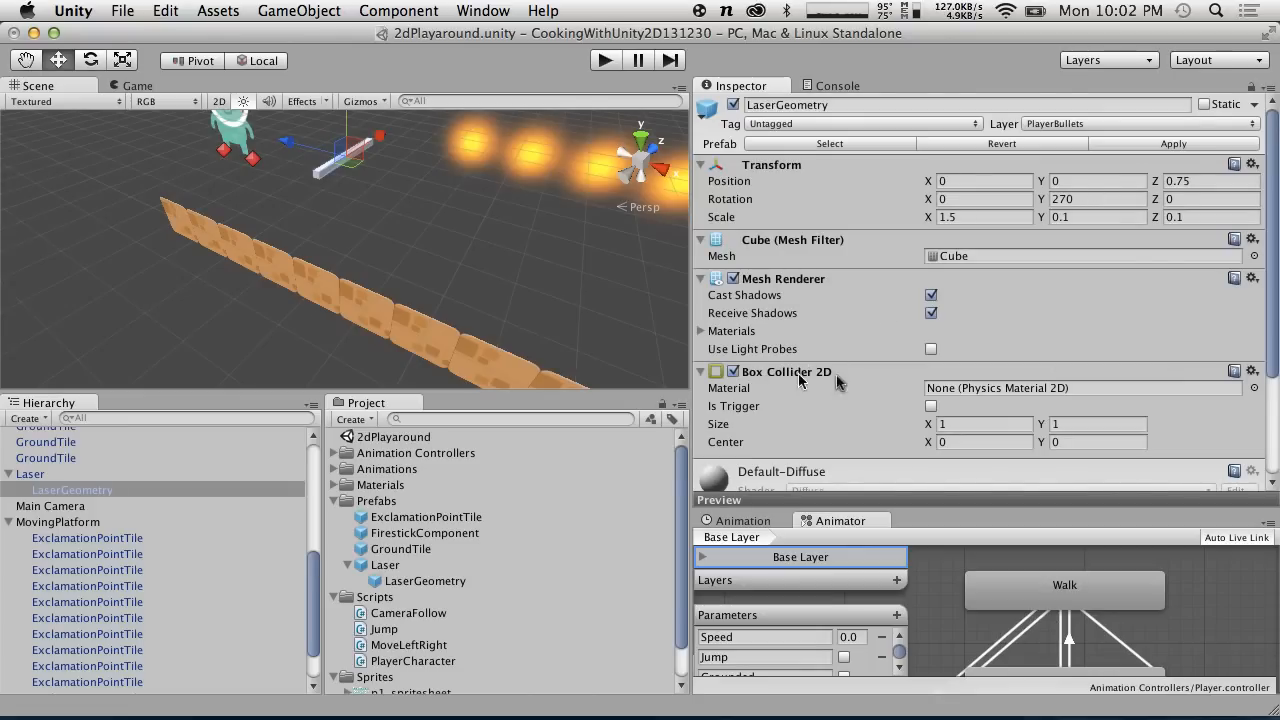
Review the remaining components on LaserGeometry and compare them with those on the parent Laser.
left_click(325, 184)
left_click(340, 162)
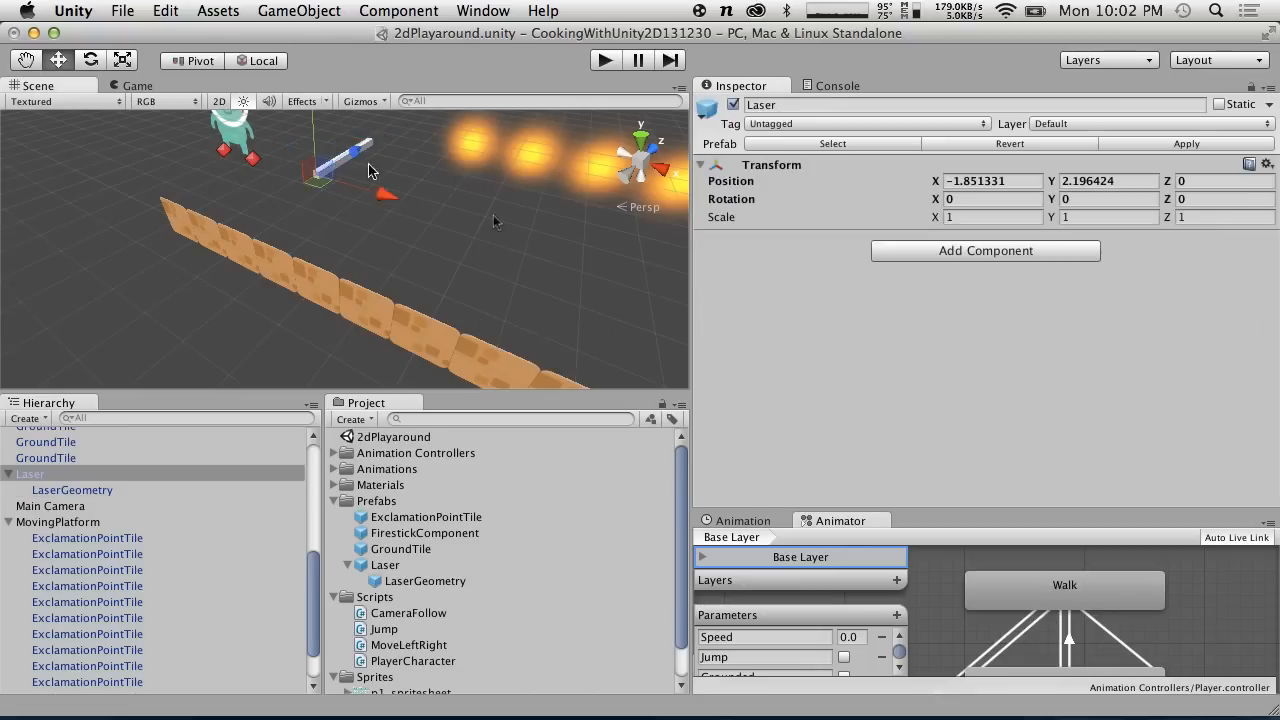
left_click(61, 490)
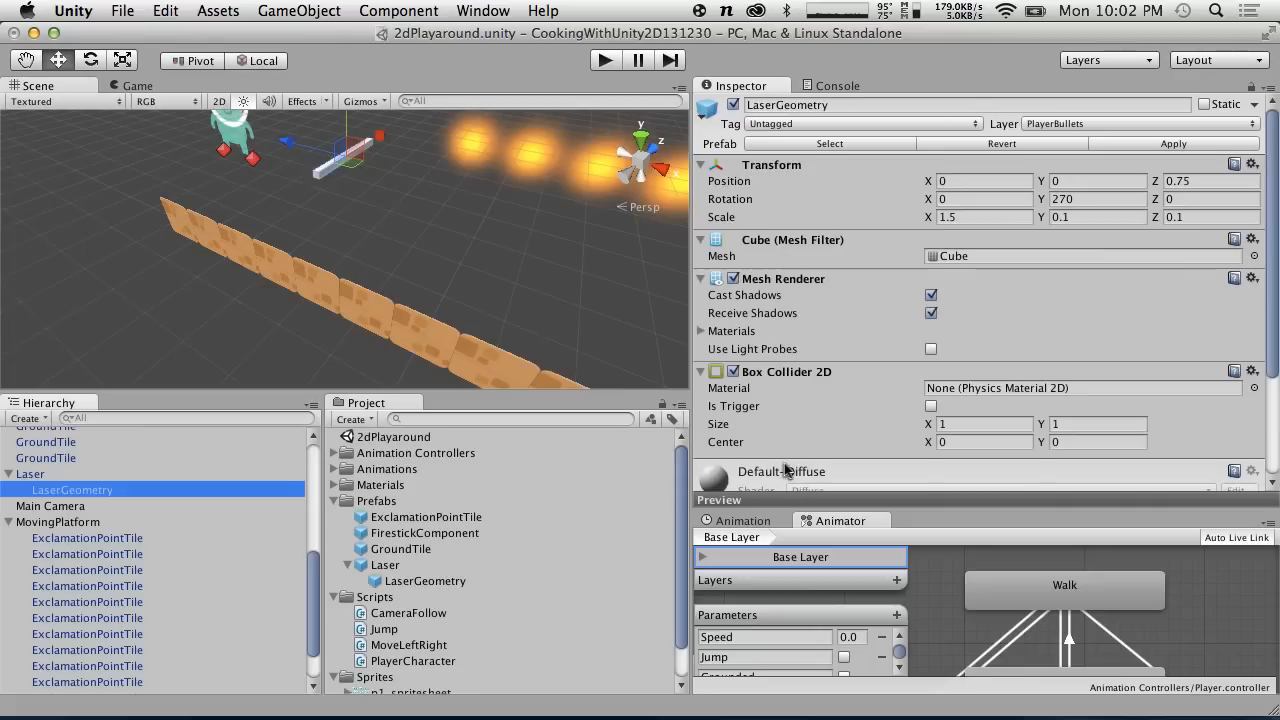
scroll(918, 392, "down", 5)
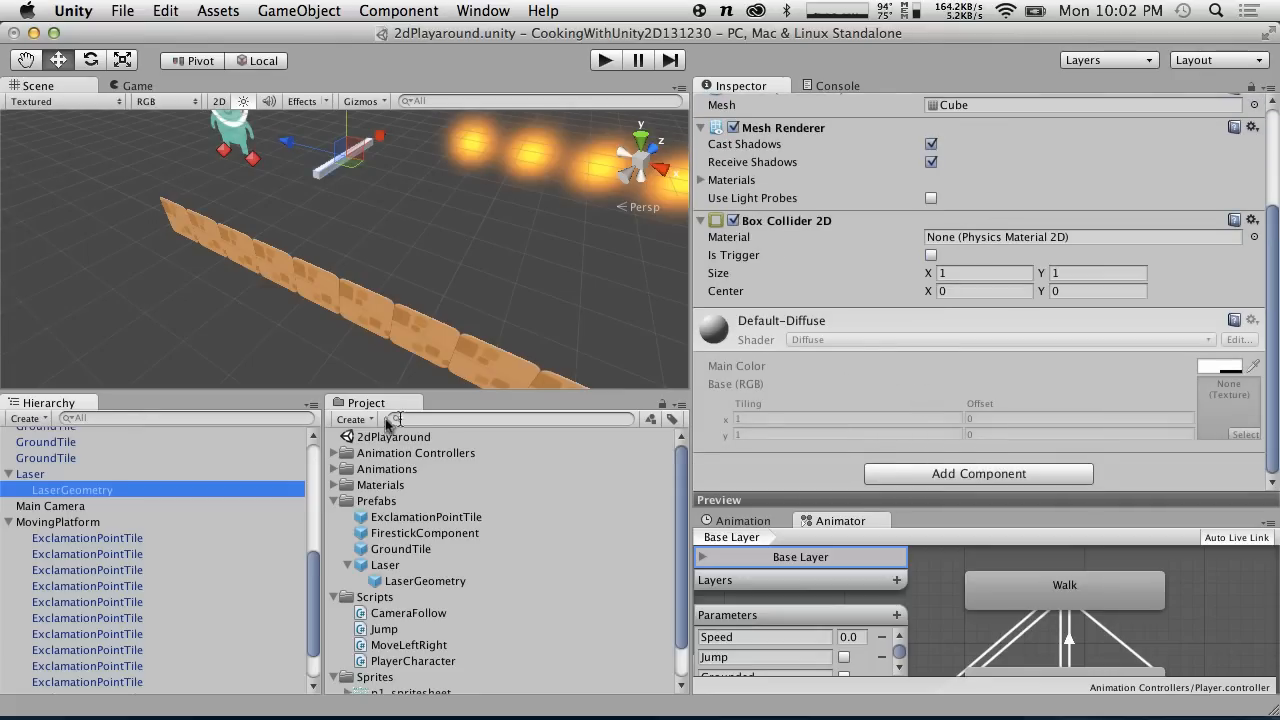
left_click(39, 476)
left_click(52, 490)
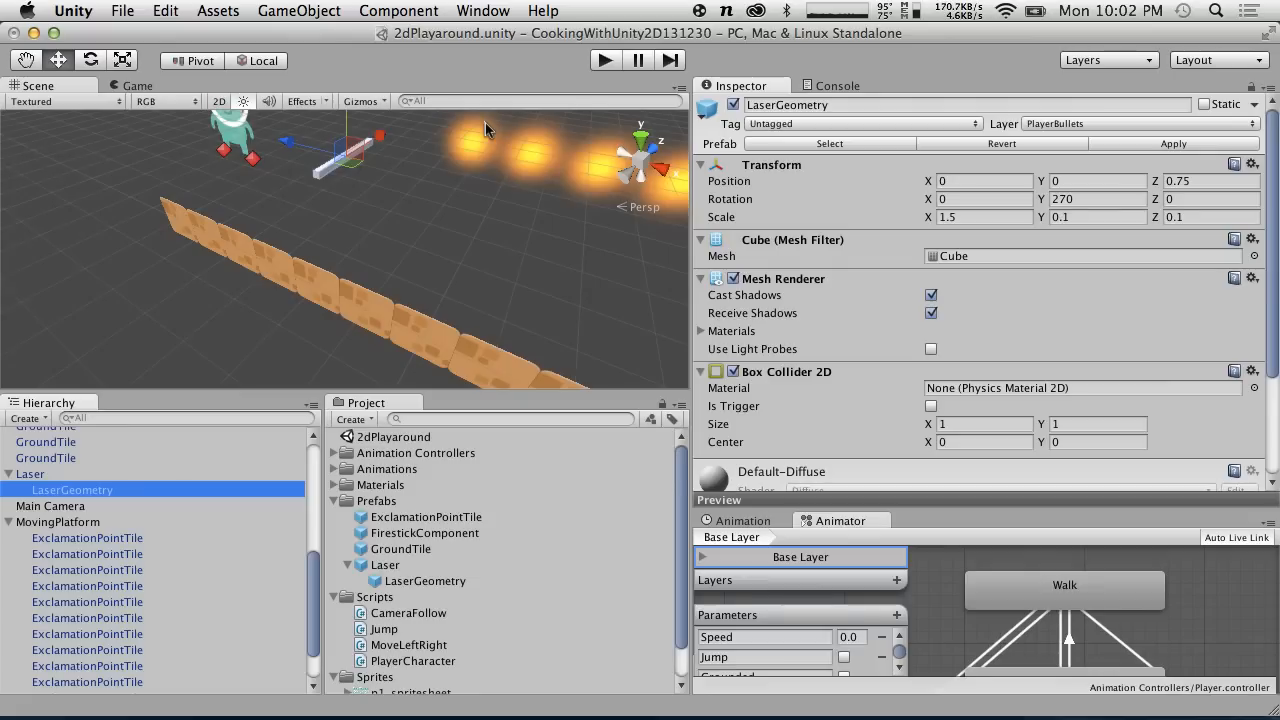
left_click(44, 475)
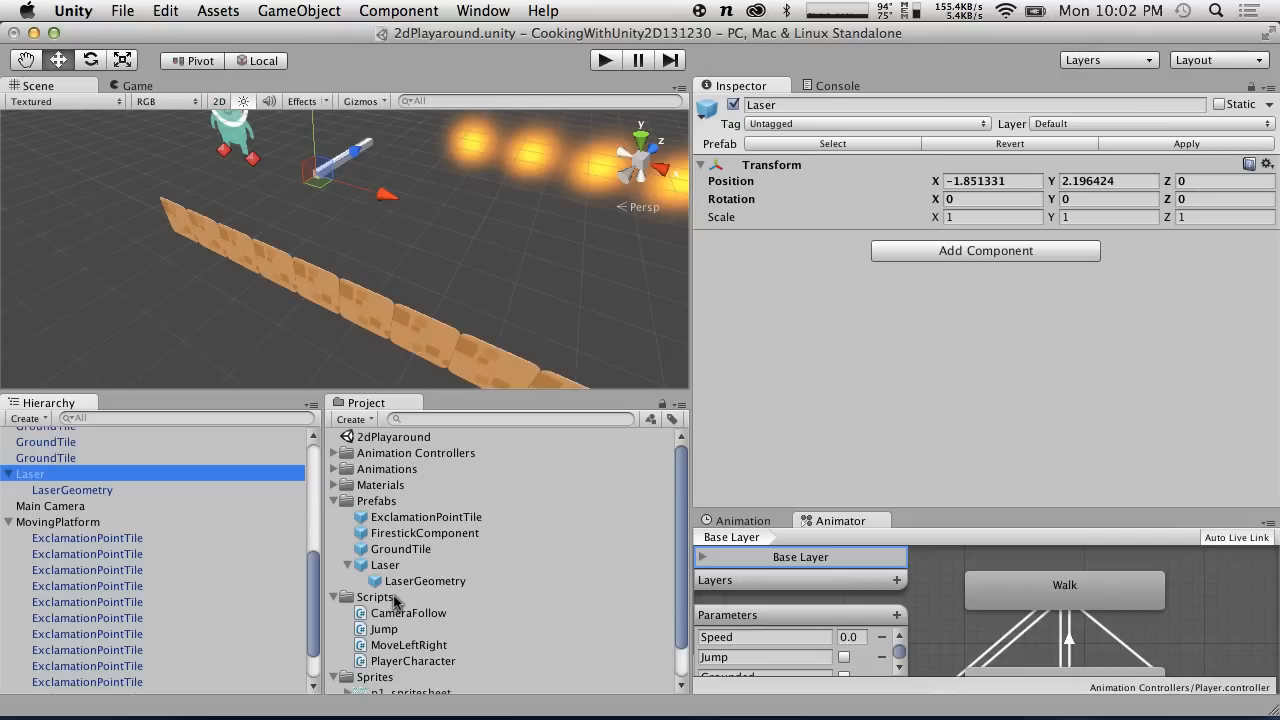
Create a new C# script named MoveForward in the Scripts folder.
scroll(367, 606, "down", 2)
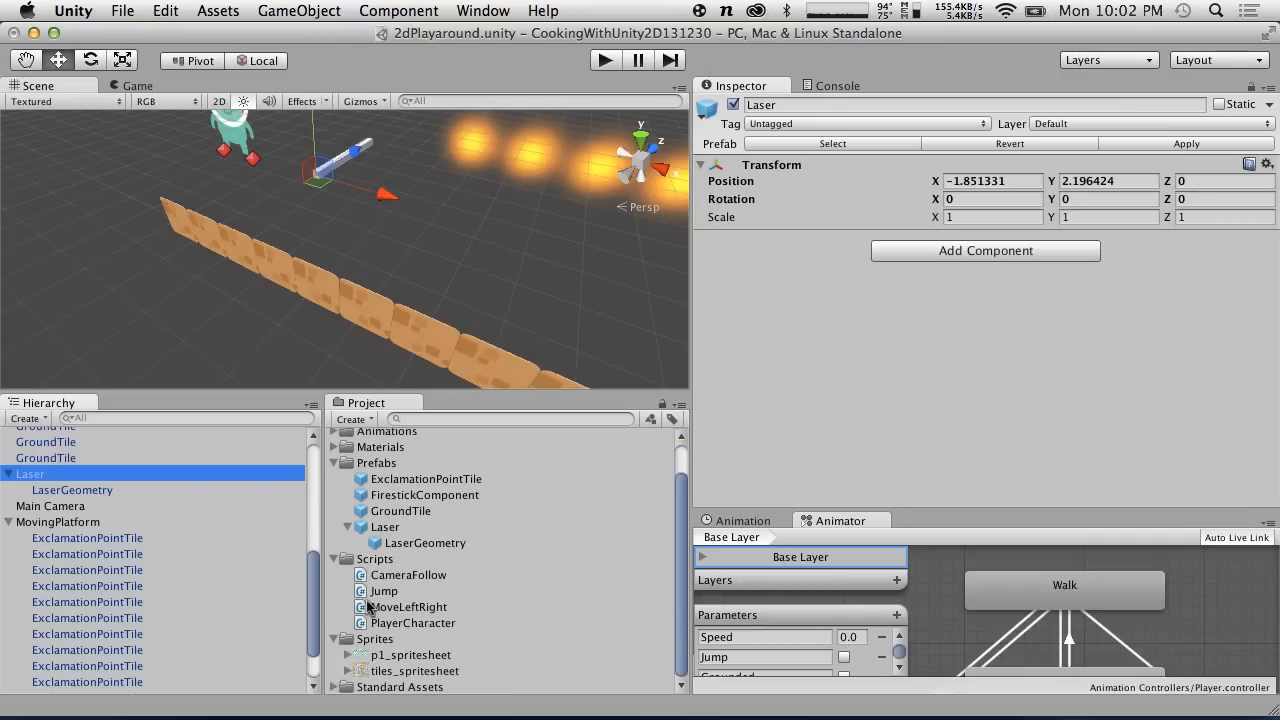
left_click(372, 560)
left_click(355, 420)
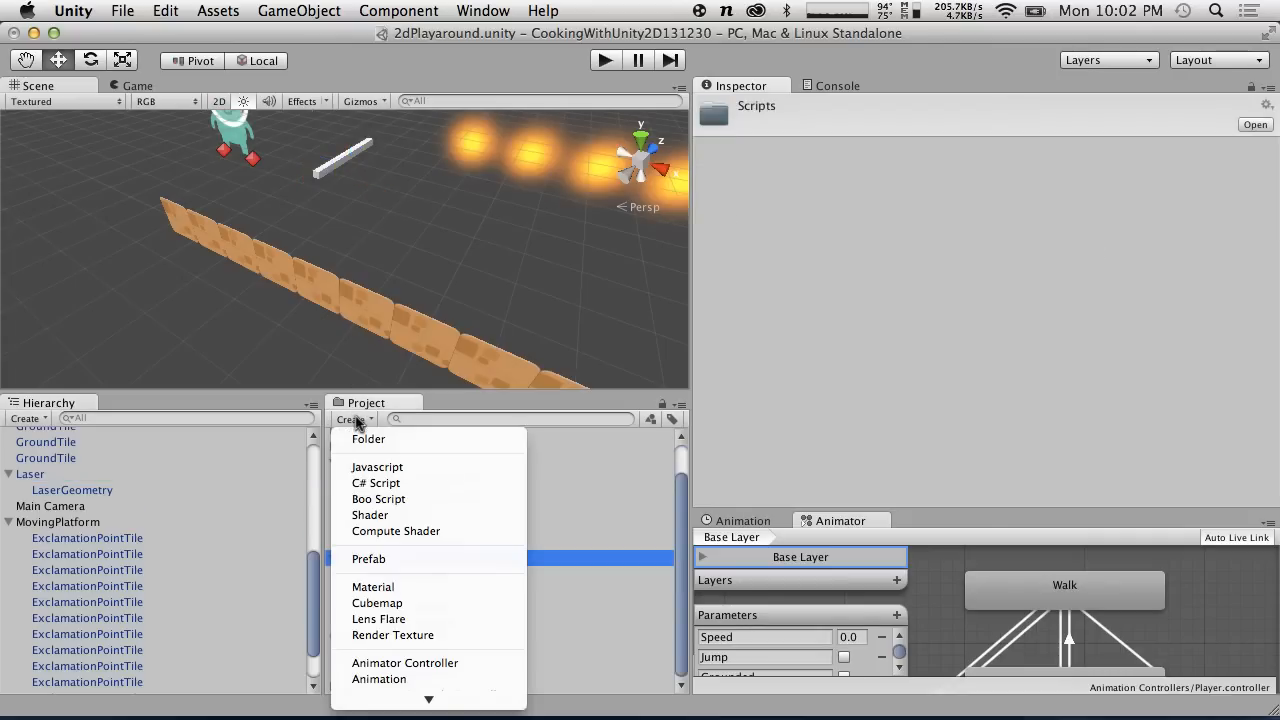
left_click(375, 486)
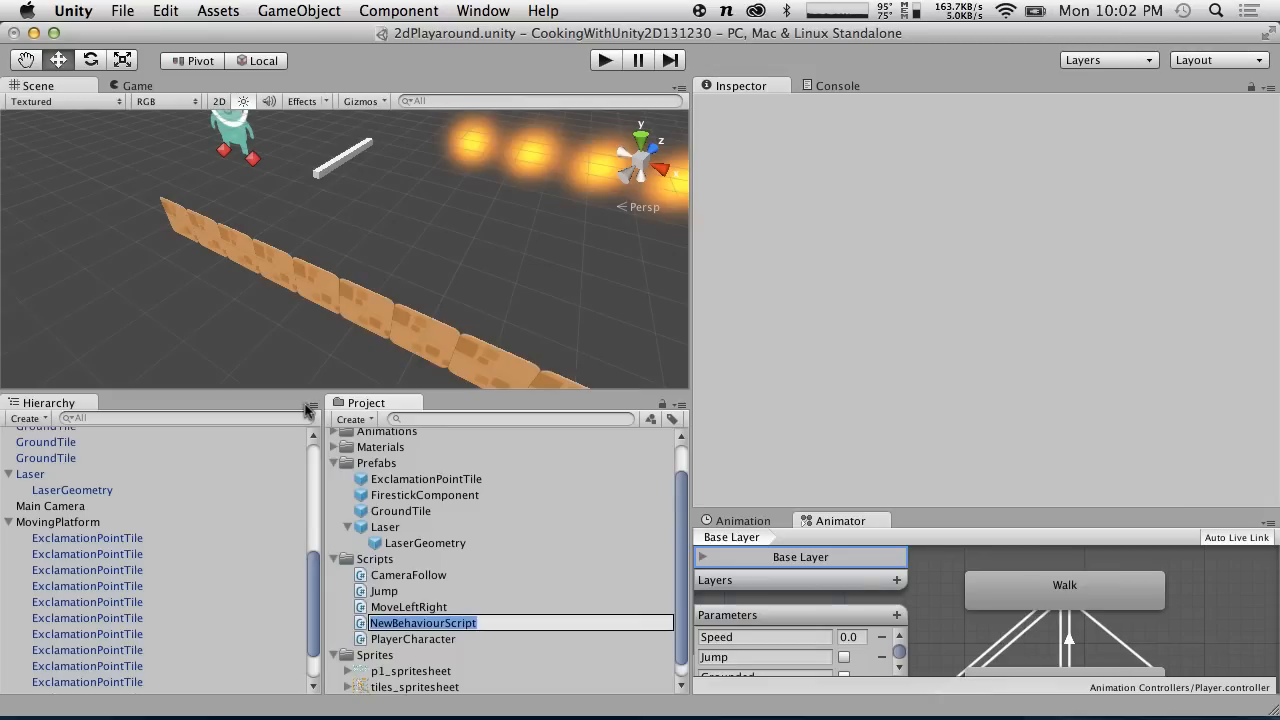
type("MoveF")
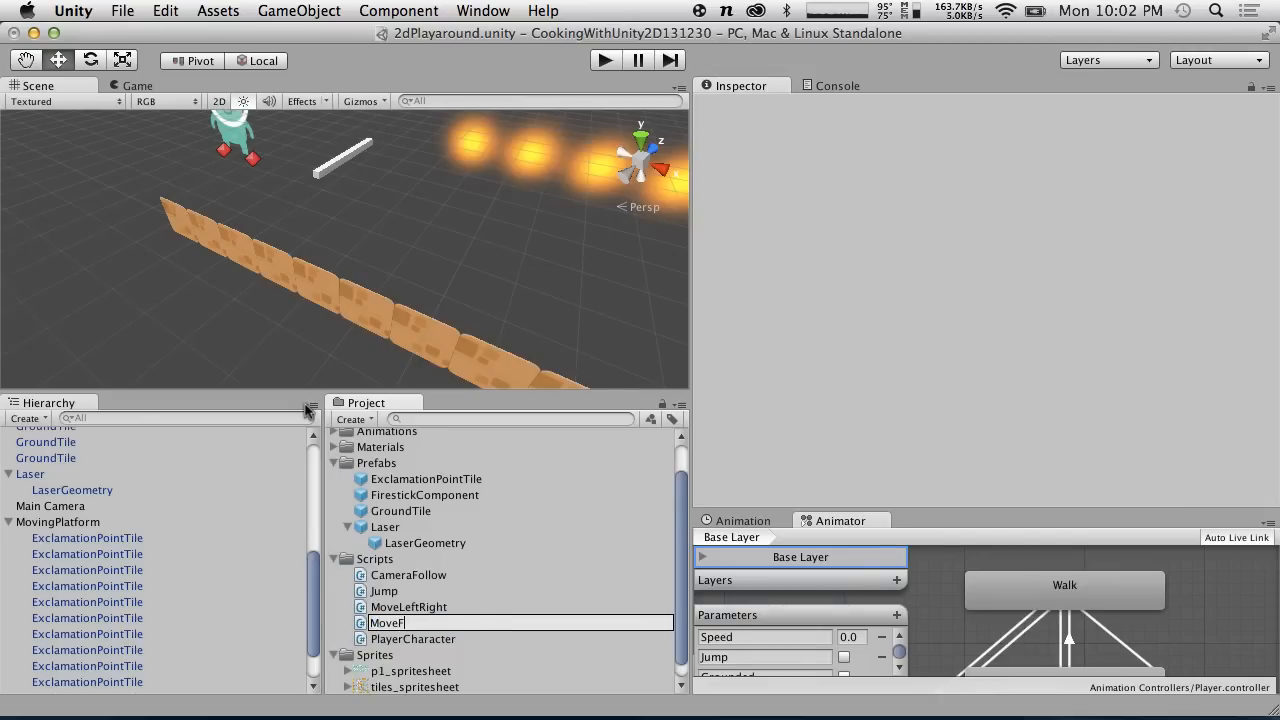
type("orward")
key("Return")
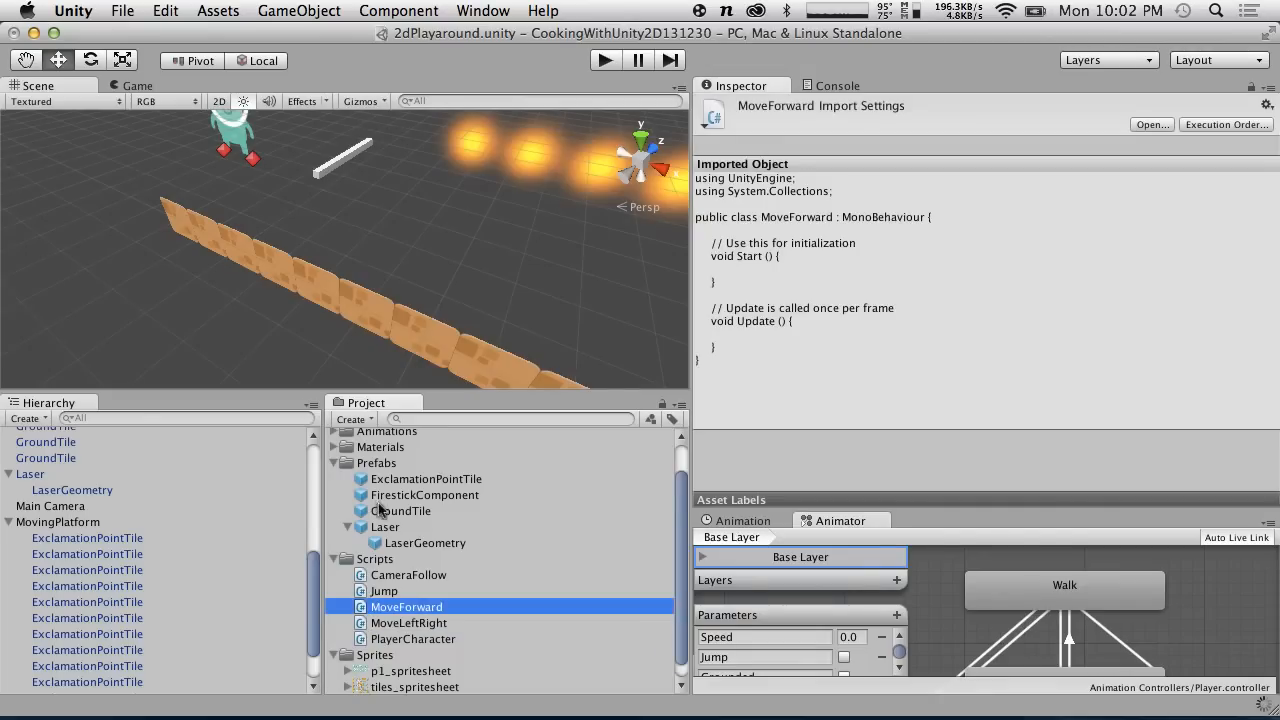
Open the MoveForward script in MonoDevelop, saving the pending changes to PlayerCharacter.cs.
double_click(383, 607)
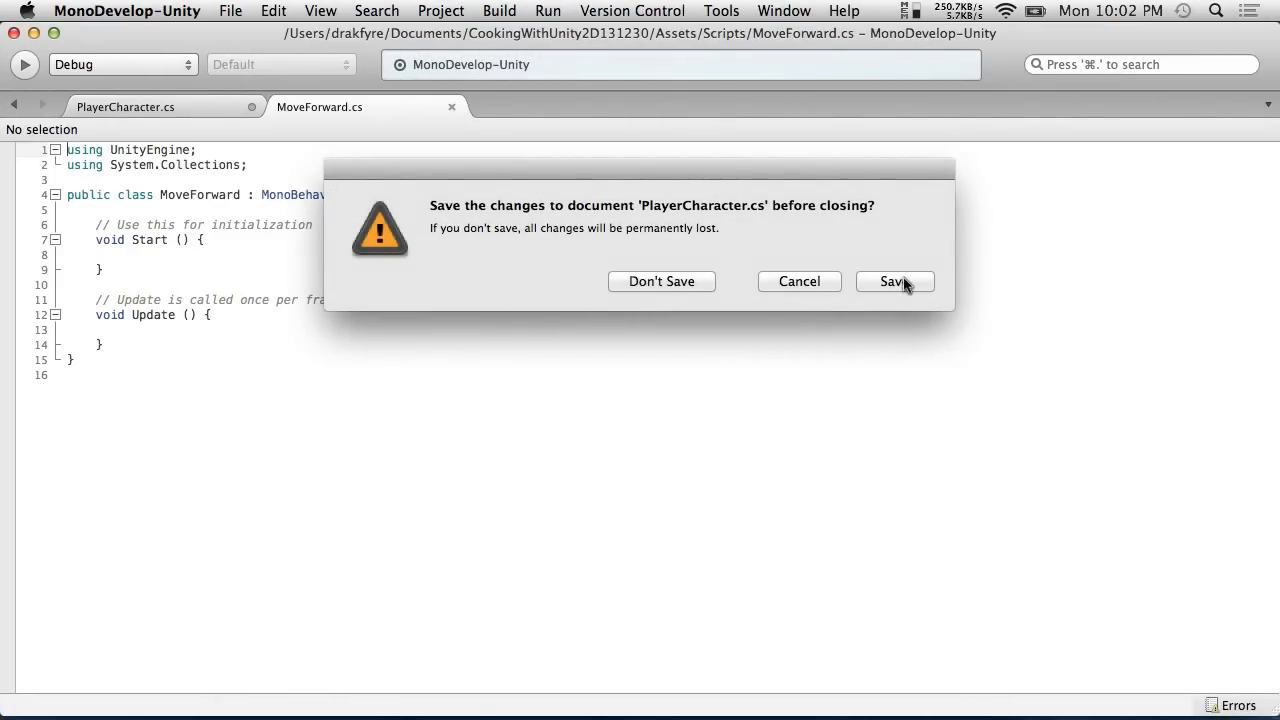
left_click(903, 279)
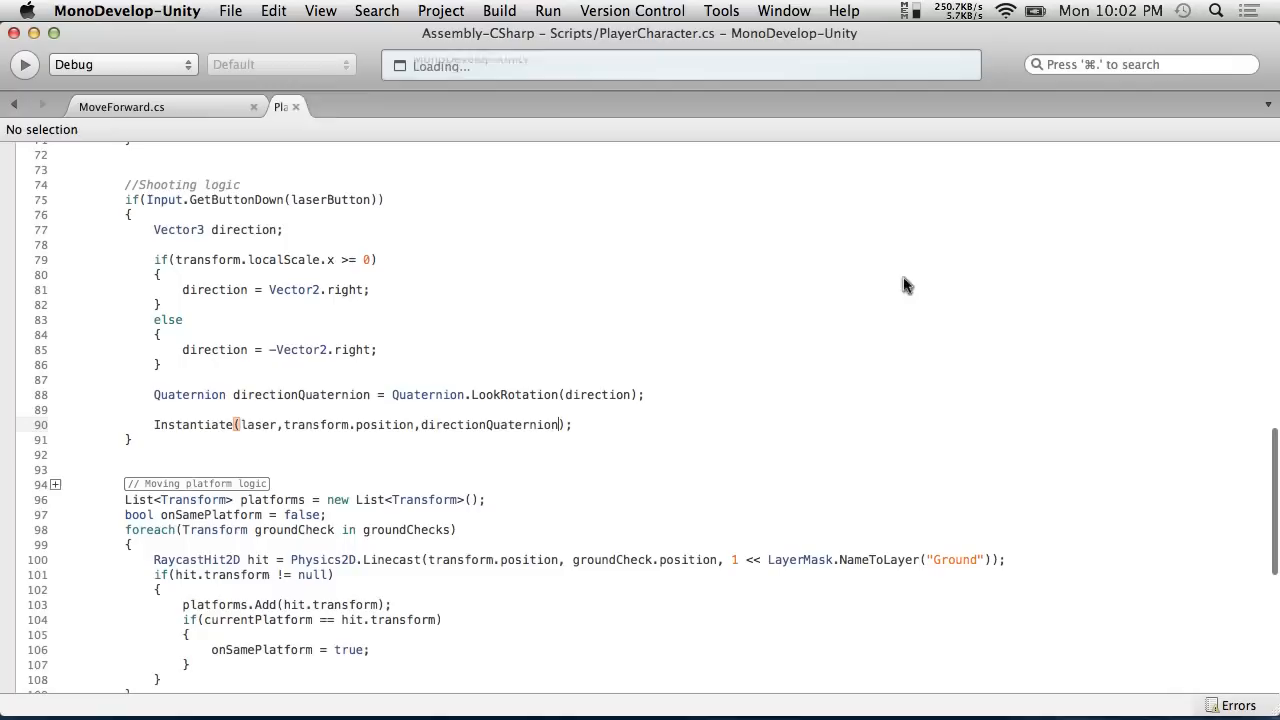
left_click(183, 108)
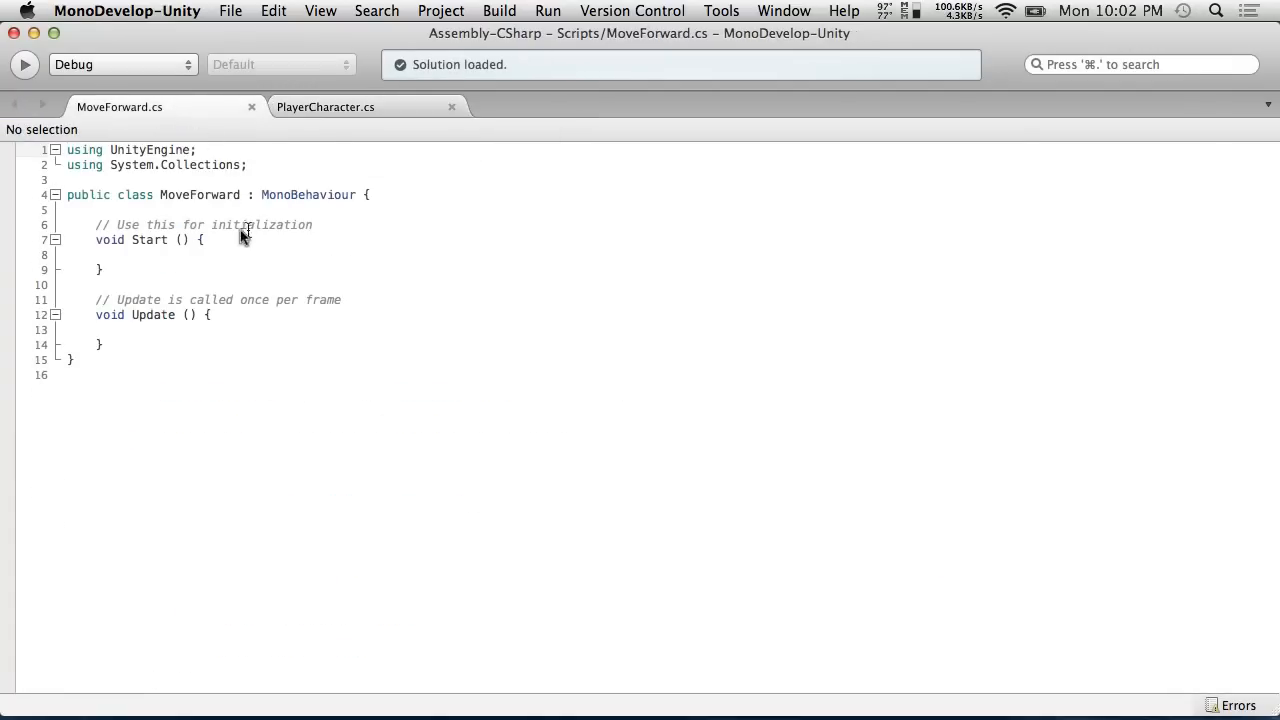
Put the MoveForward class's opening brace on its own line and declare a public float field named speed.
left_click(362, 196)
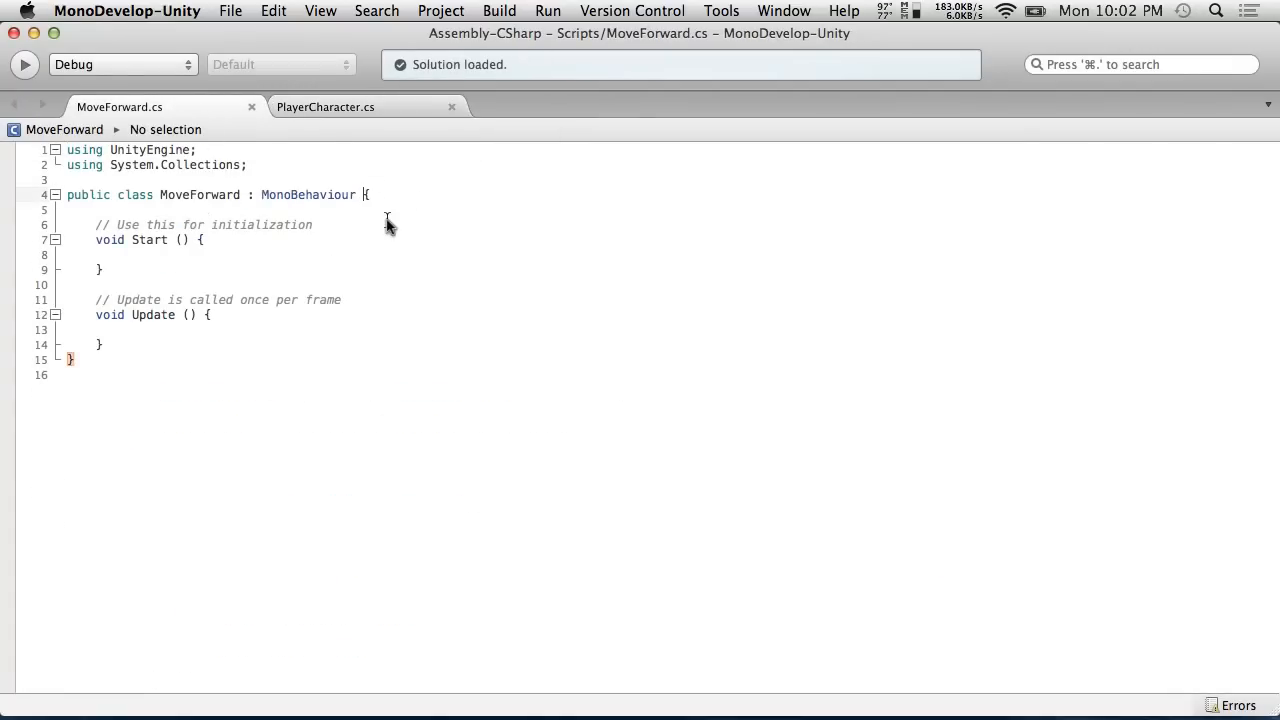
key("Return")
left_click(203, 212)
key("Return")
type("pub")
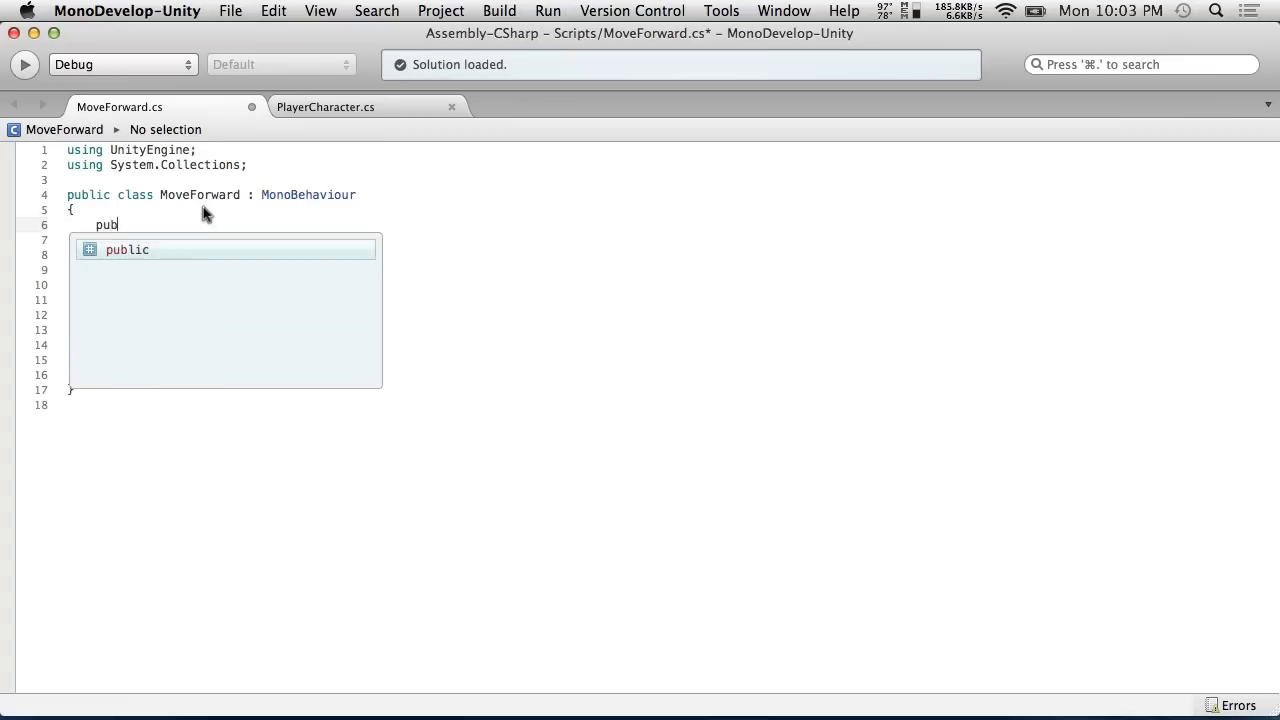
type("lic float speed;")
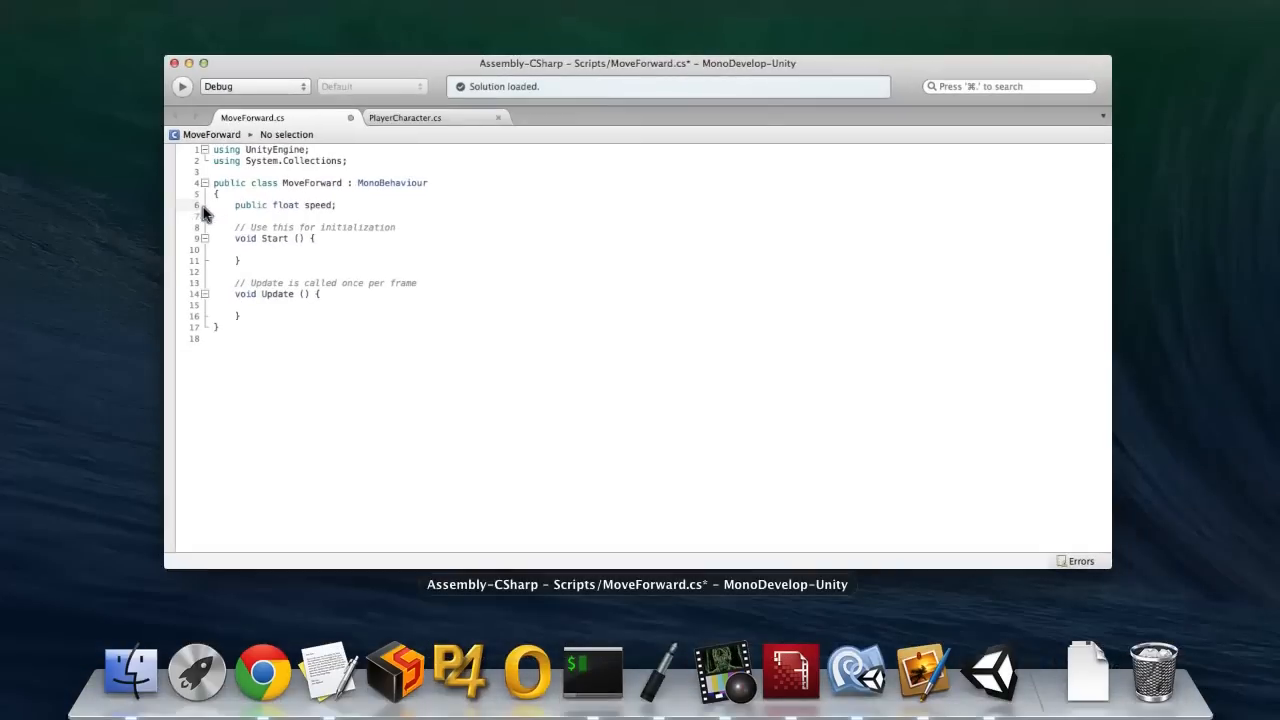
Give the speed field a default value of 10.0f and save MoveForward.cs.
left_click(203, 212)
left_click(236, 236)
left_click(226, 221)
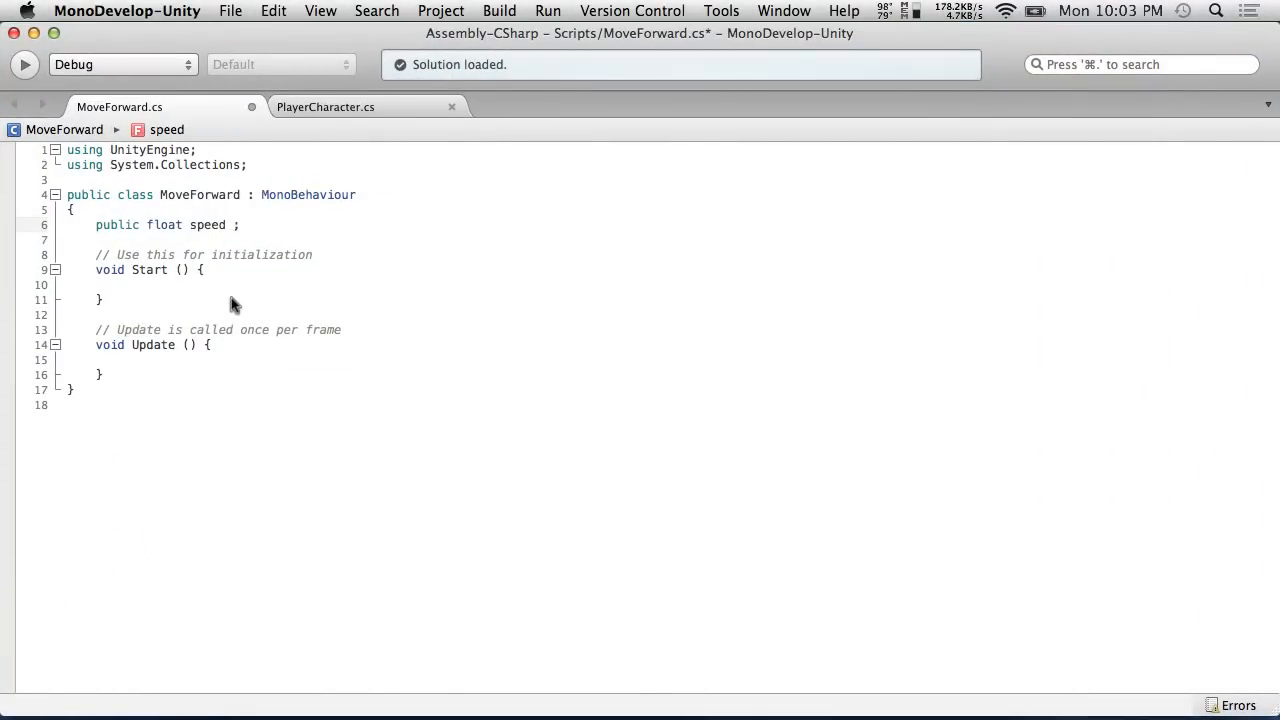
type("10.0f")
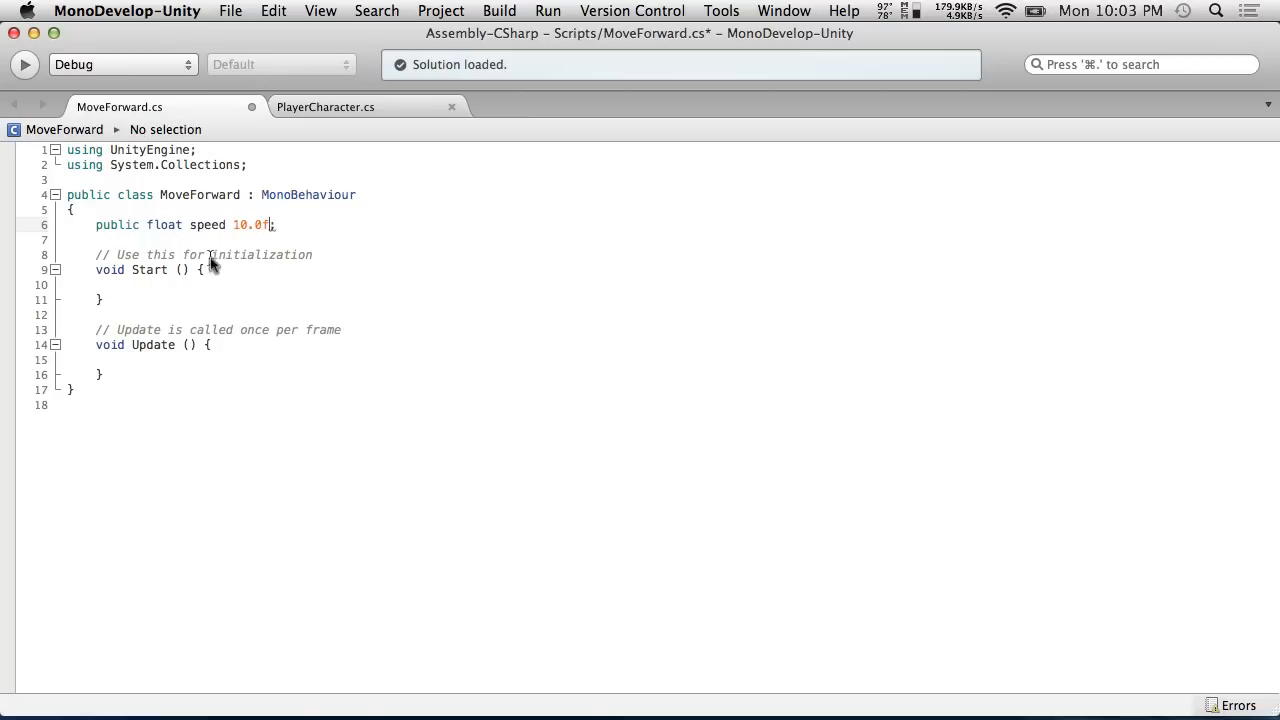
left_click(233, 225)
type("=")
left_click(230, 10)
left_click(263, 88)
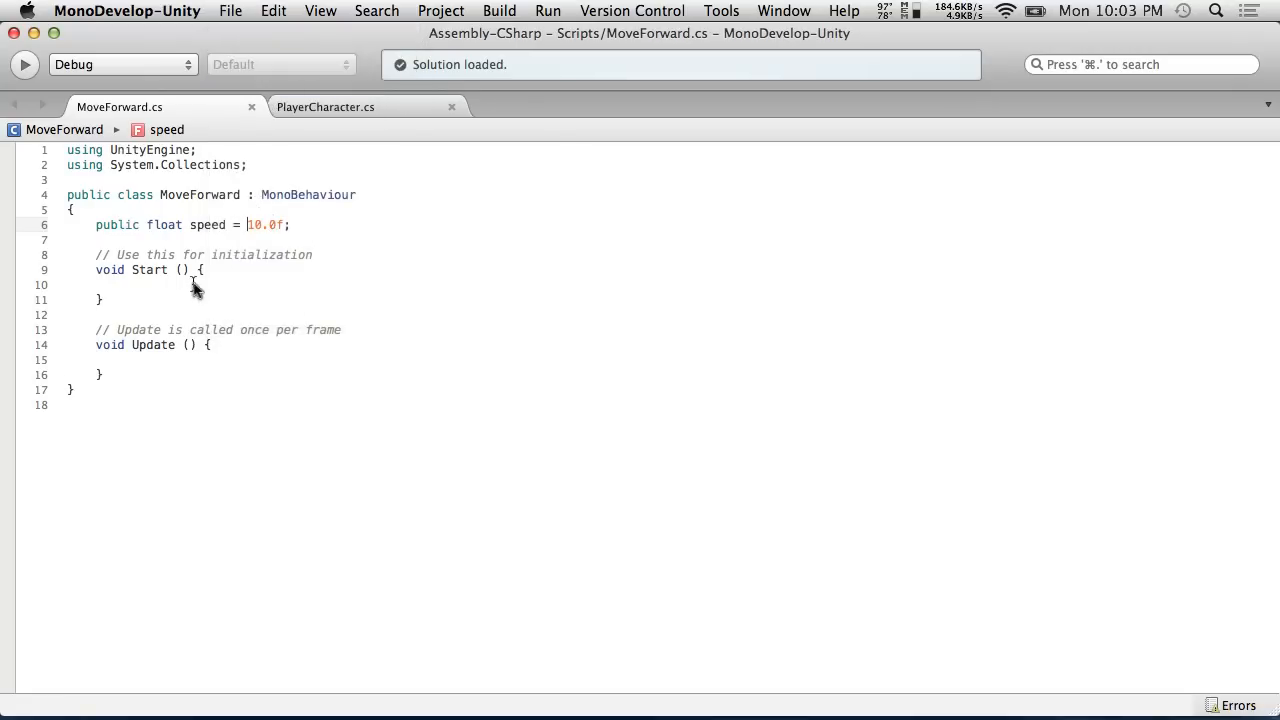
Put the Update method's opening brace on its own line and delete the Start method with its comment from MoveForward.cs.
left_click(205, 350)
key("Return")
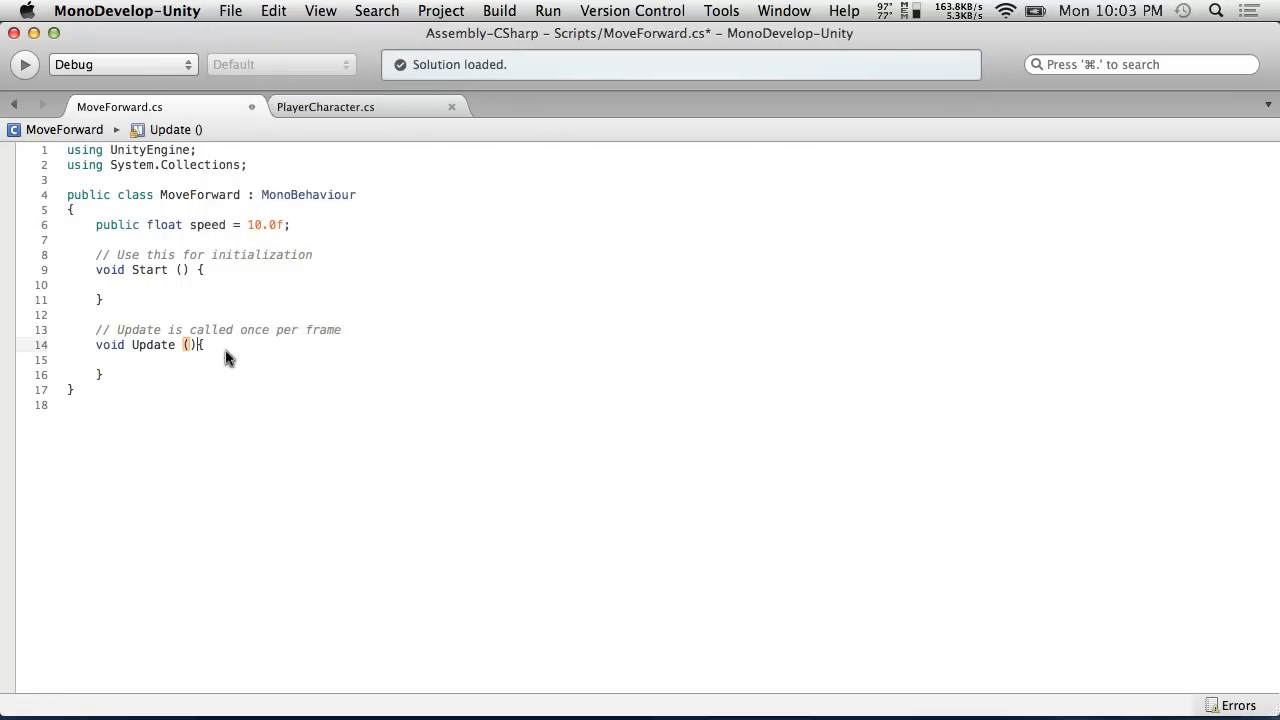
left_click_drag(183, 303, 10, 250)
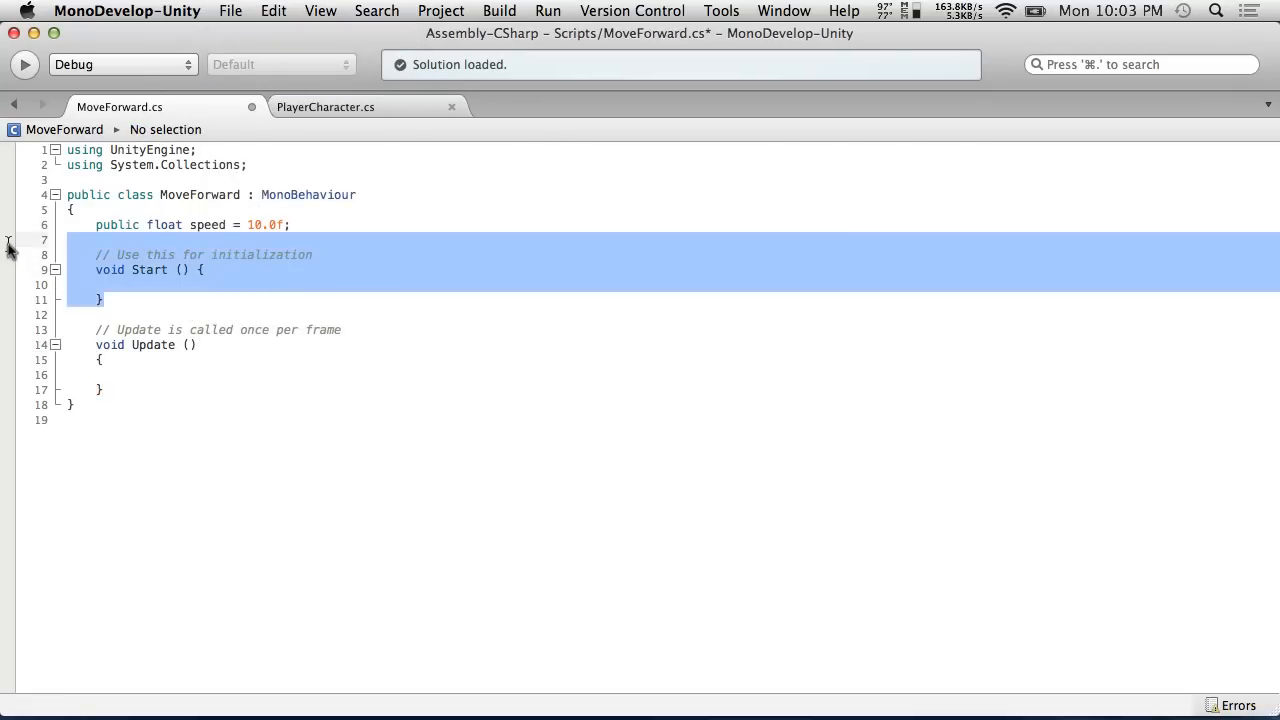
key("BackSpace")
key("BackSpace")
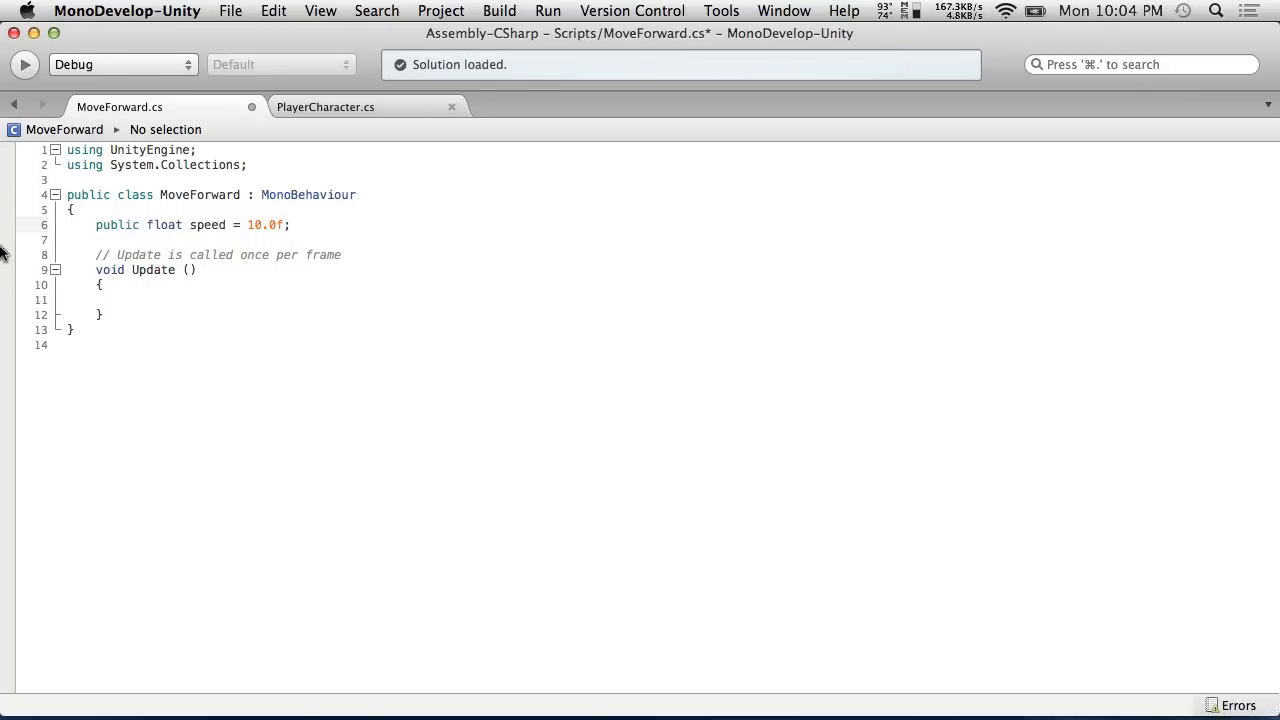
Remove the space before the parentheses in the Update declaration and place the cursor inside the method body.
left_click(160, 299)
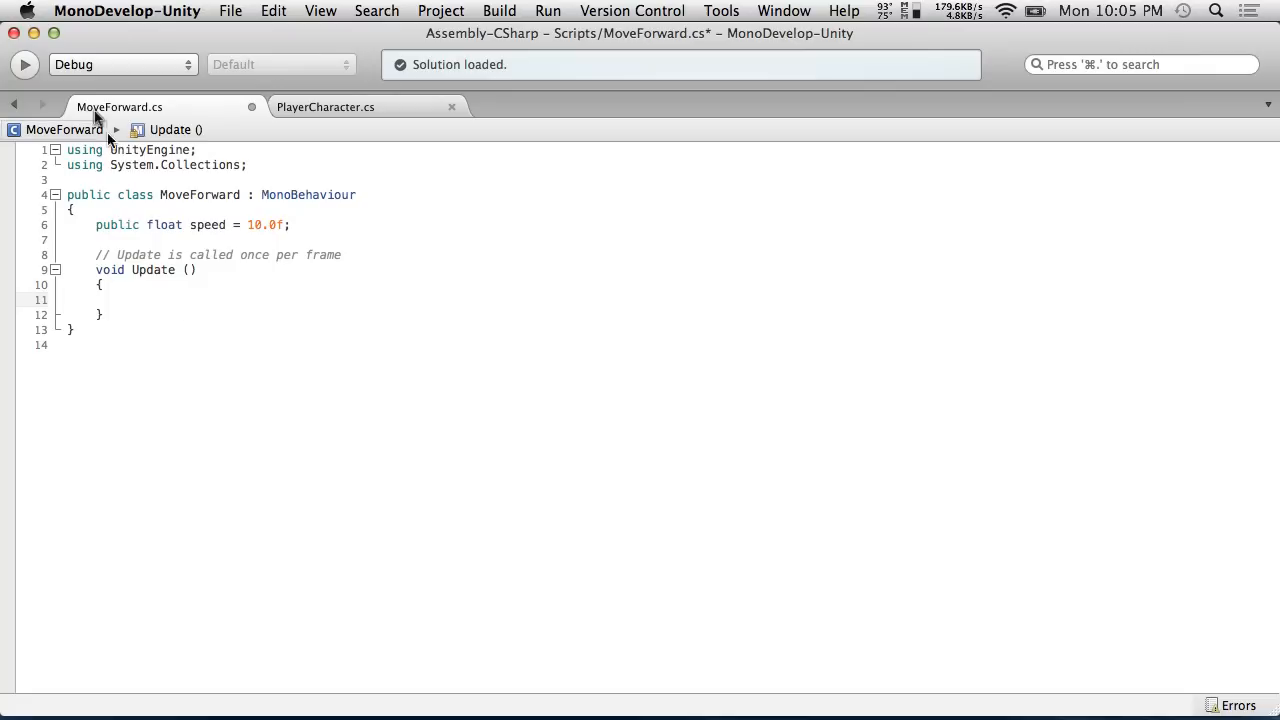
left_click(181, 270)
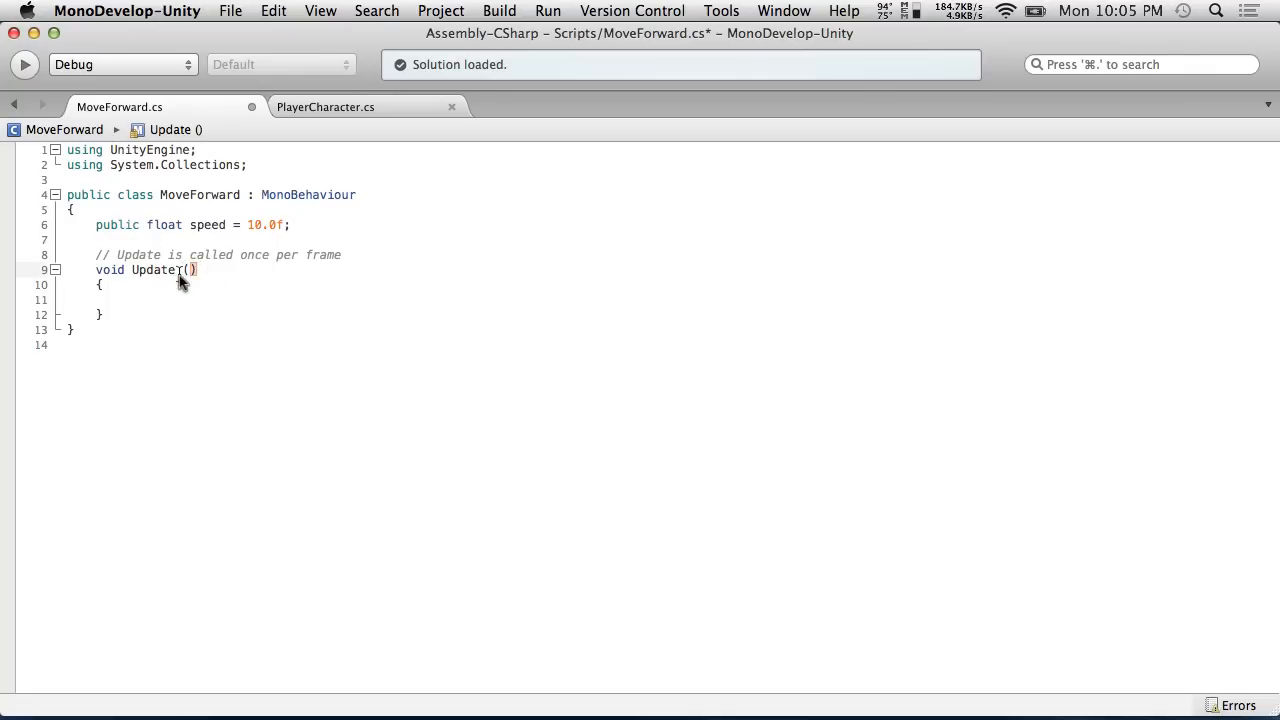
left_click(163, 300)
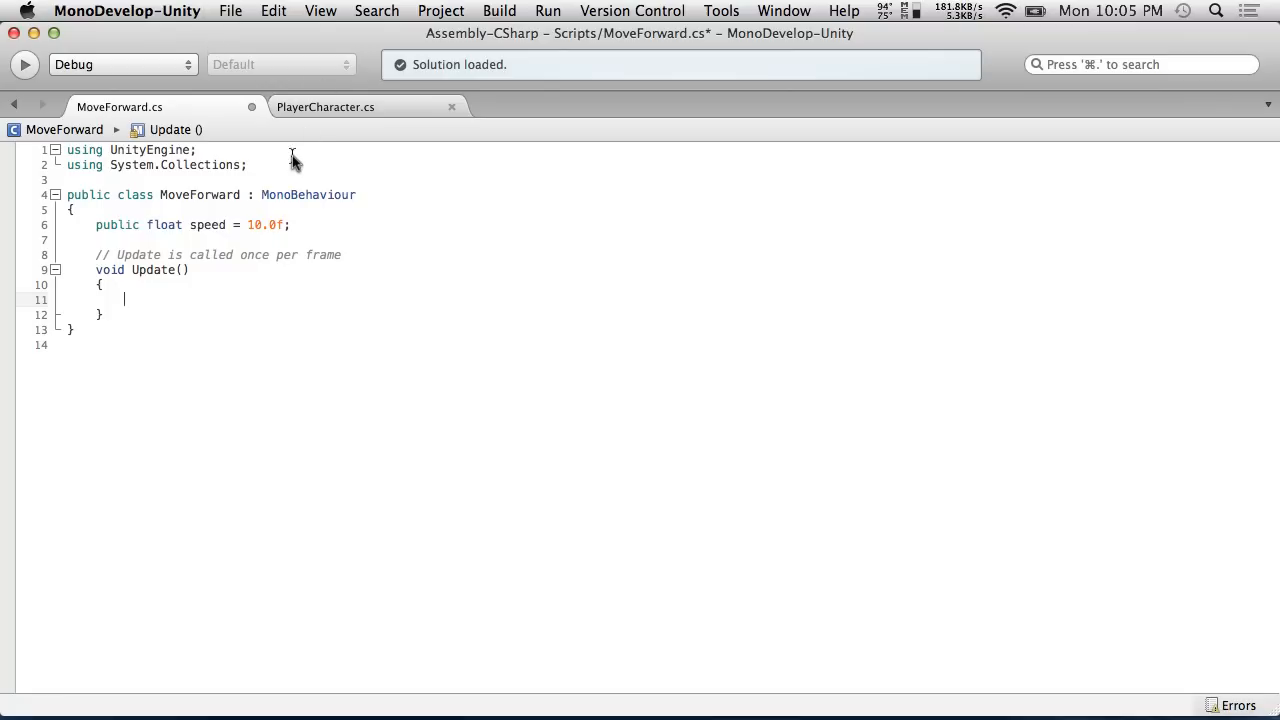
Write transform.position += Vector3.forward inside the Update method.
type("tra")
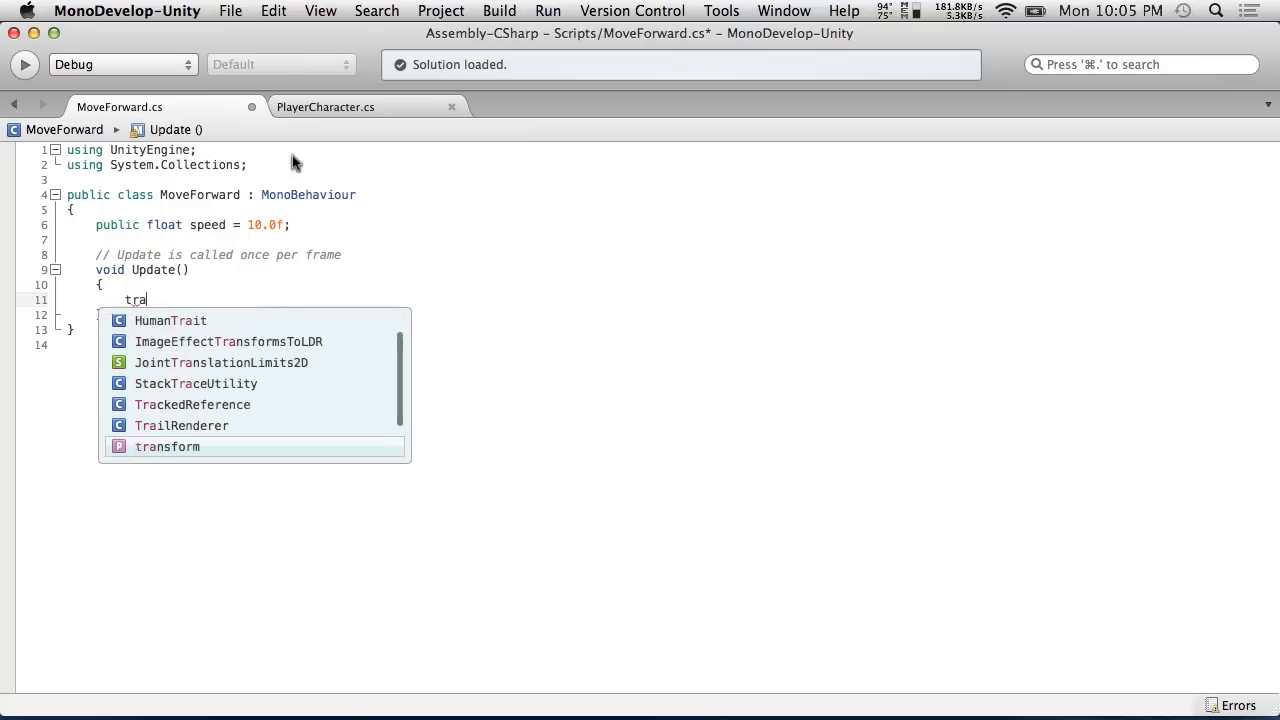
type("nsform.position")
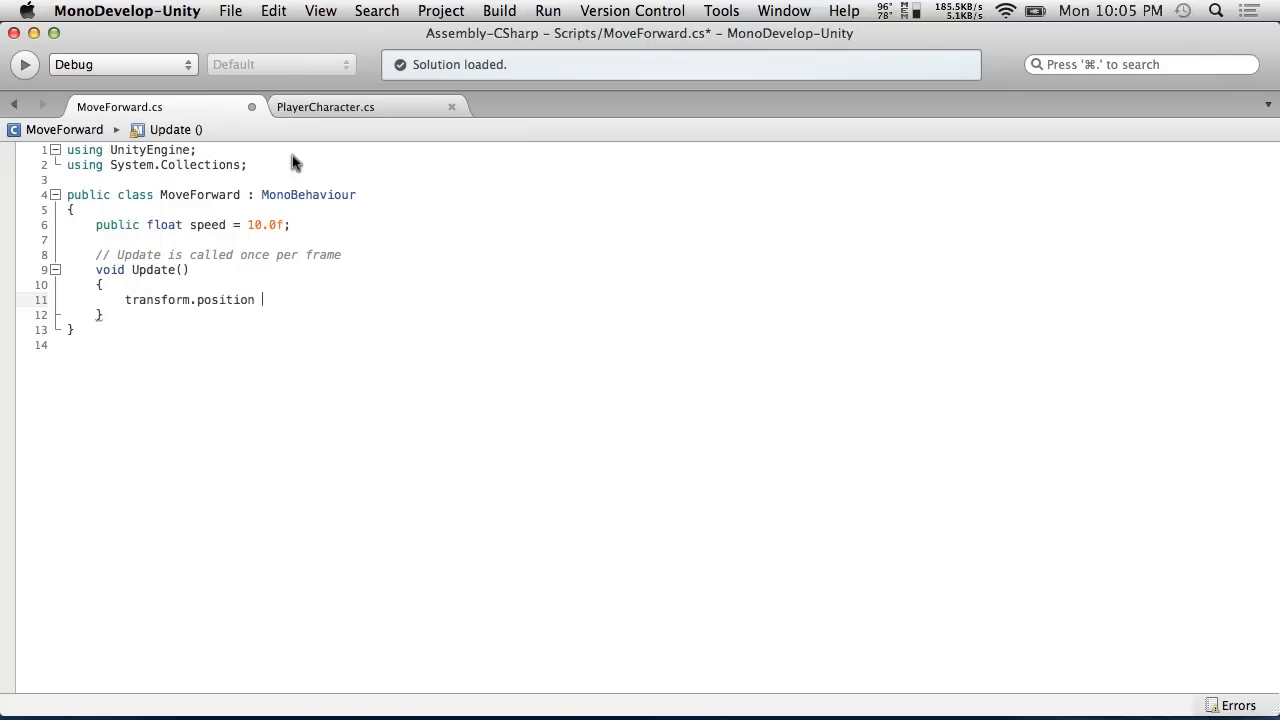
type("] += Vector3.forward")
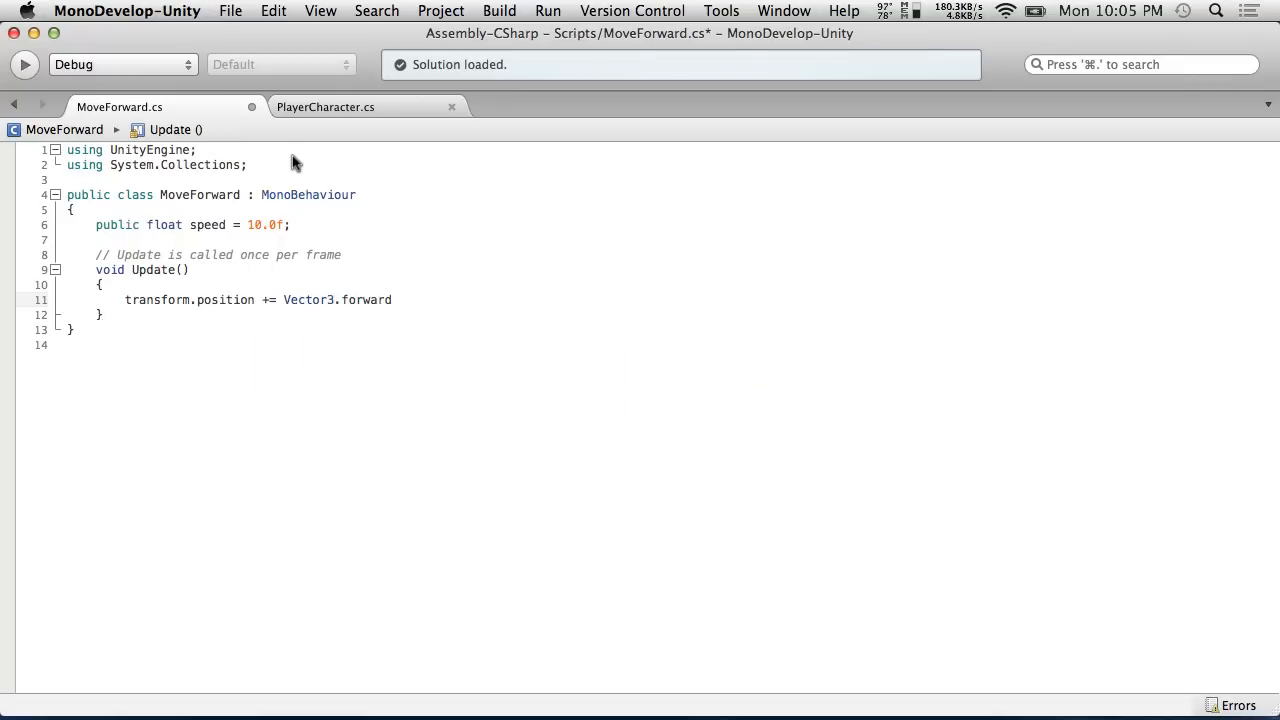
Replace Vector3 with transform so the position increment uses transform.forward.
left_click_drag(337, 300, 285, 300)
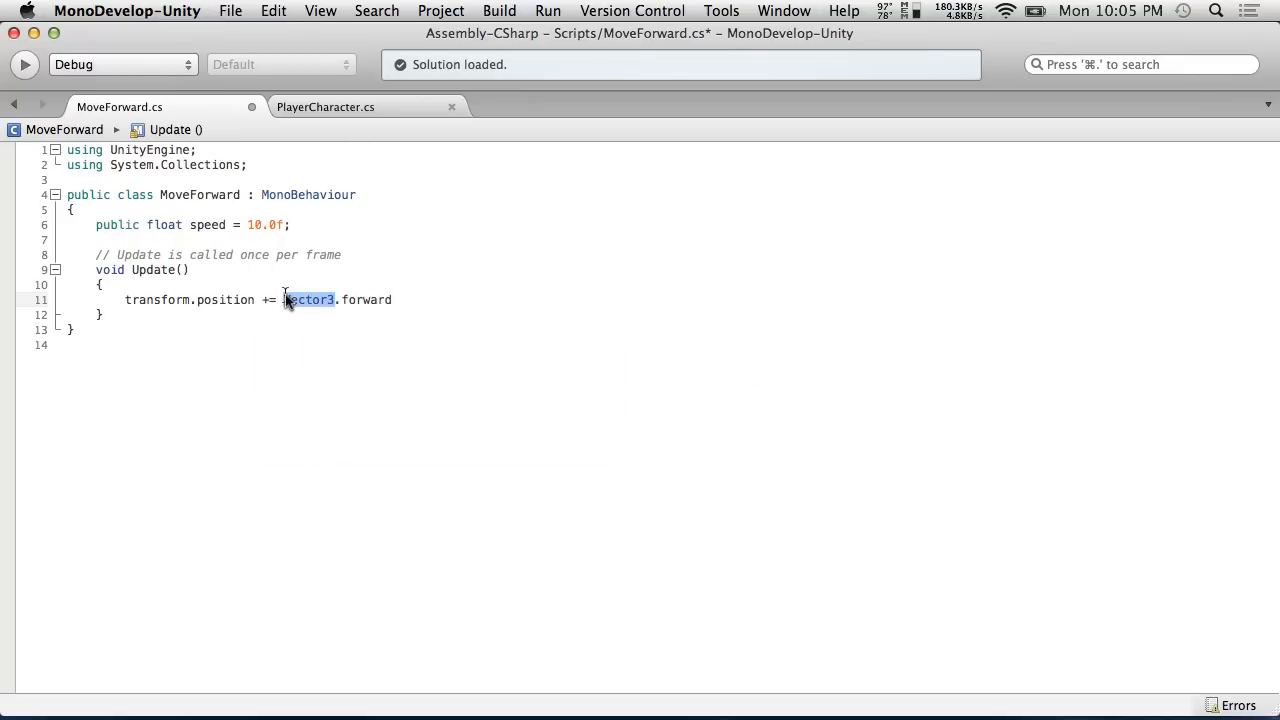
type("transform")
key("Return")
left_click(452, 300)
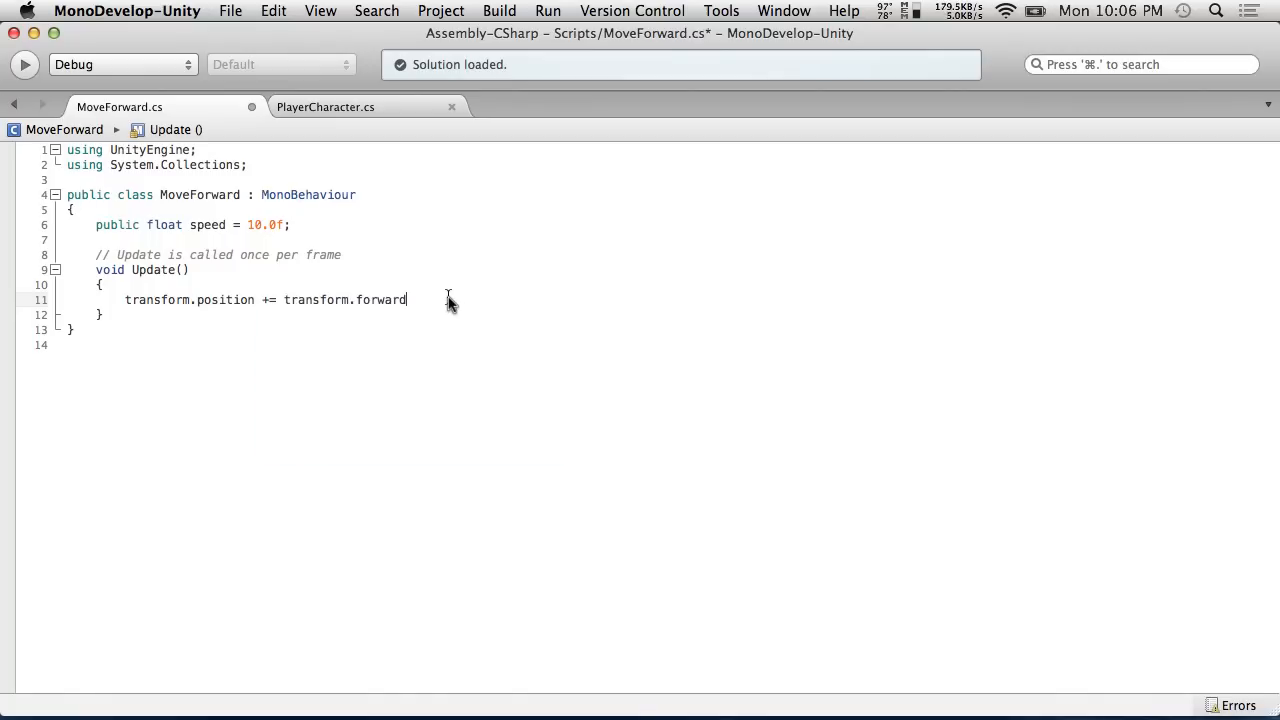
Complete the movement statement with *speed*Time.deltaTime; and save MoveForward.cs.
type("*speed")
key("Return")
type("*Time.deltaTime")
key("Return")
type(";")
left_click(230, 10)
left_click(268, 83)
left_click(272, 10)
left_click(252, 81)
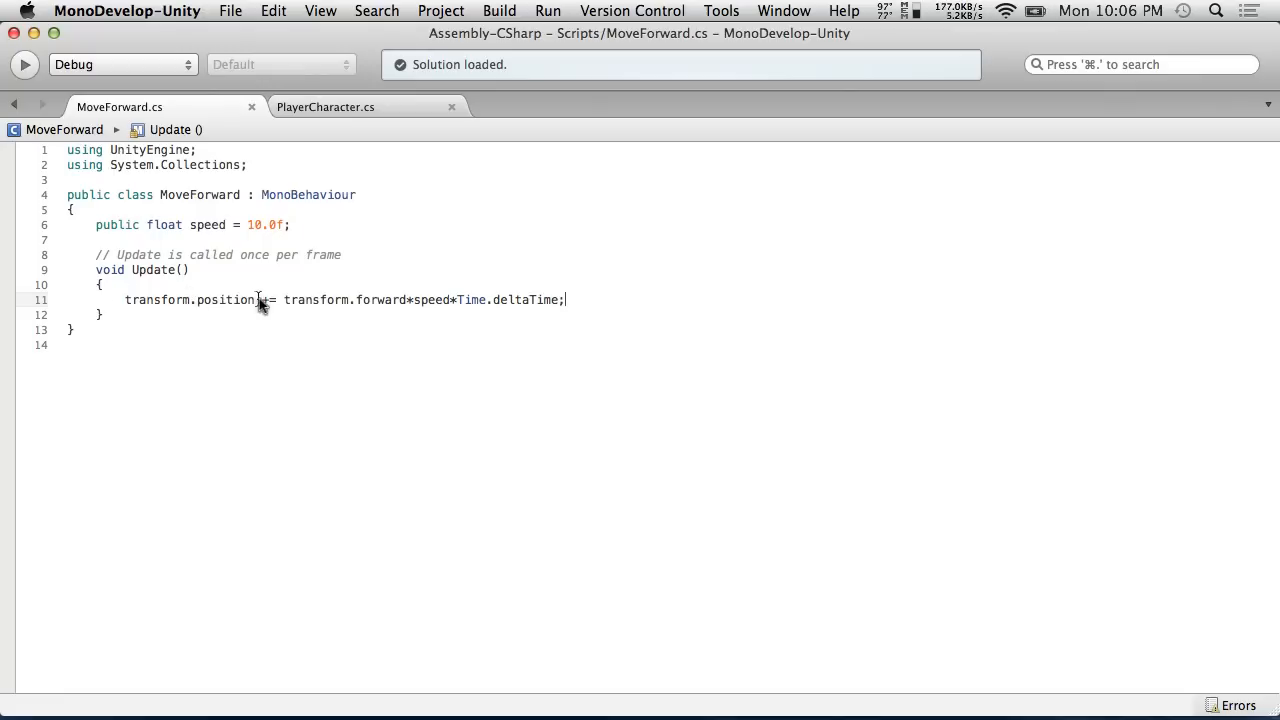
Remove the *Time.deltaTime factor from the movement statement in Update.
left_click_drag(284, 299, 560, 305)
left_click(417, 302)
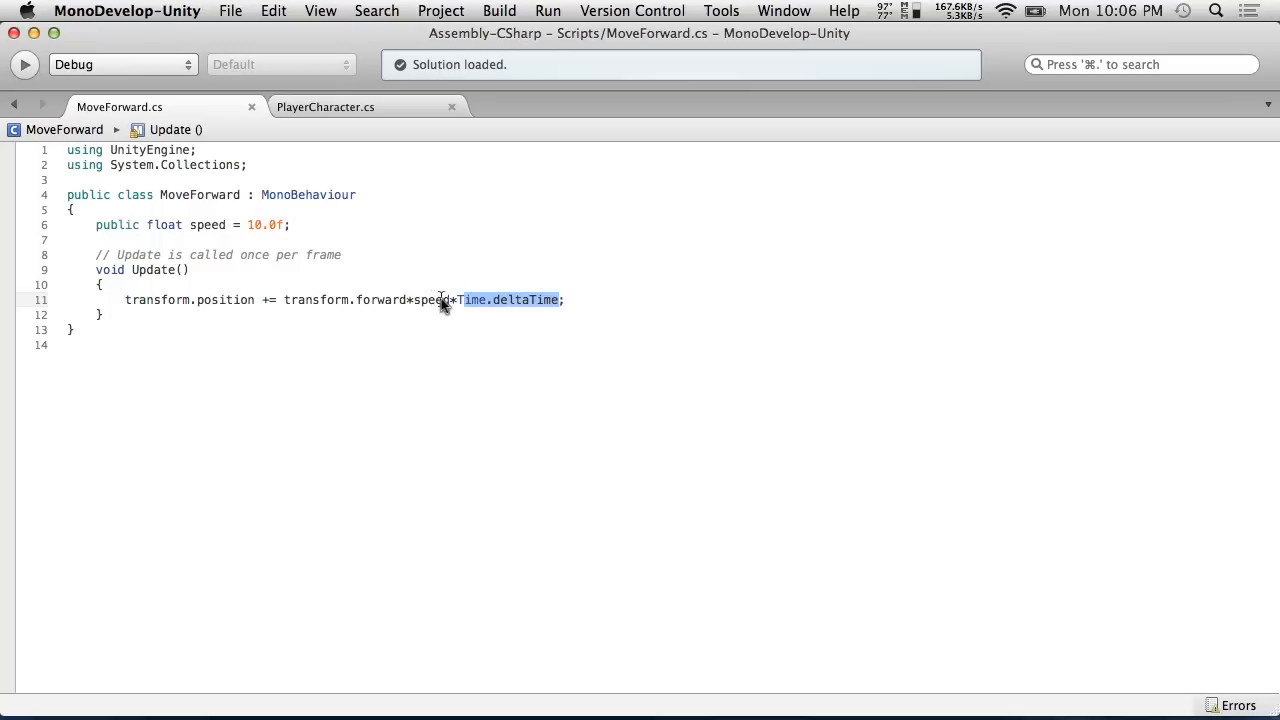
left_click_drag(448, 300, 558, 301)
key("BackSpace")
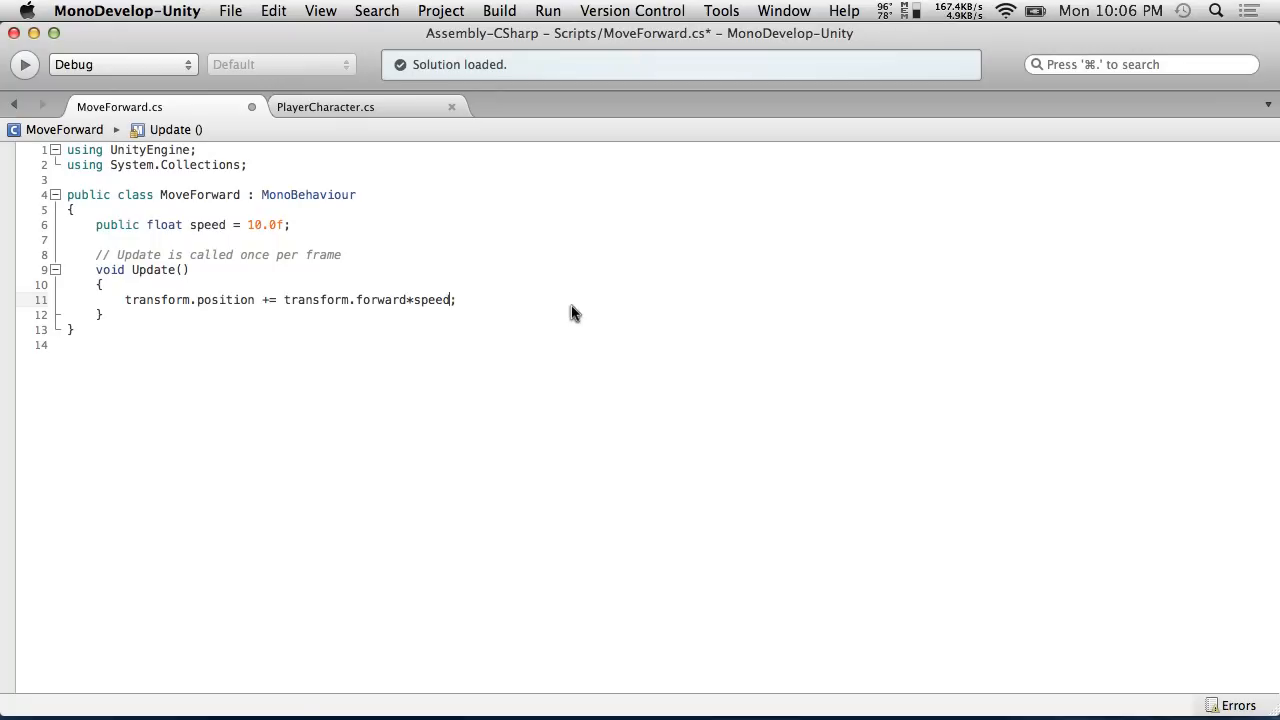
Re-enter *Time.deltaTime after speed in the movement statement and save MoveForward.cs.
type("*")
type("Time.")
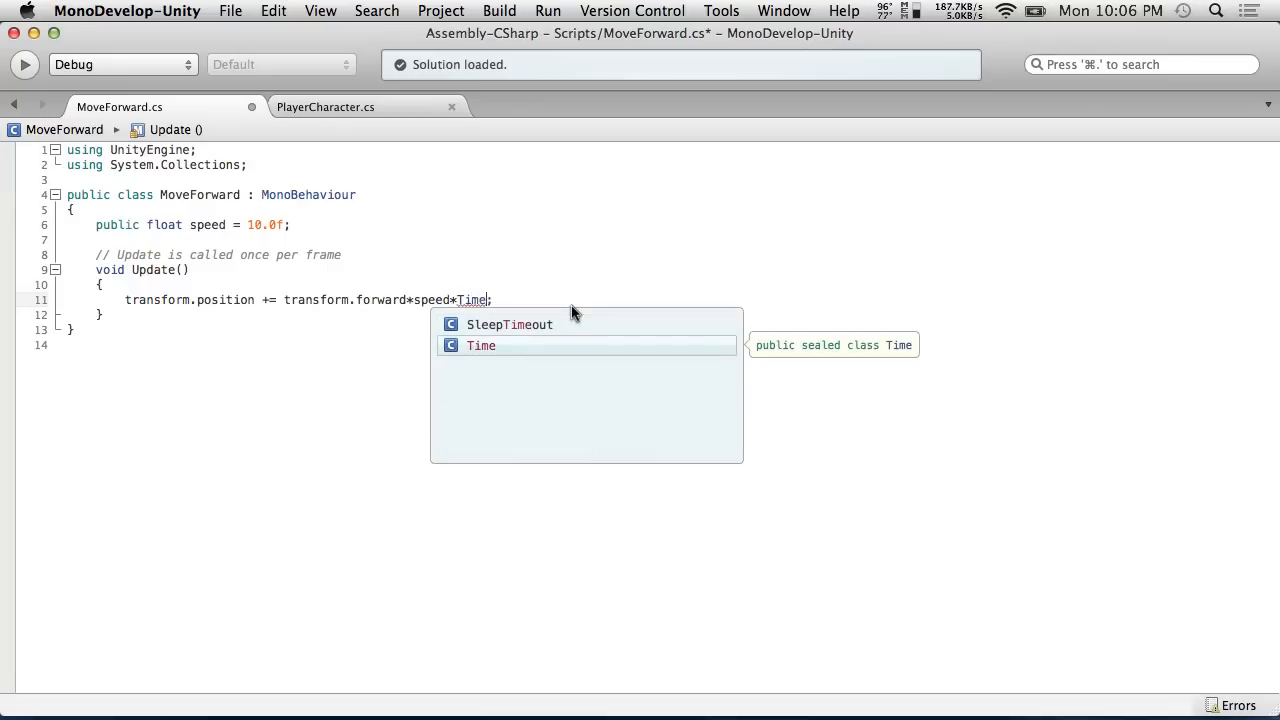
type("deltaTime")
key("Return")
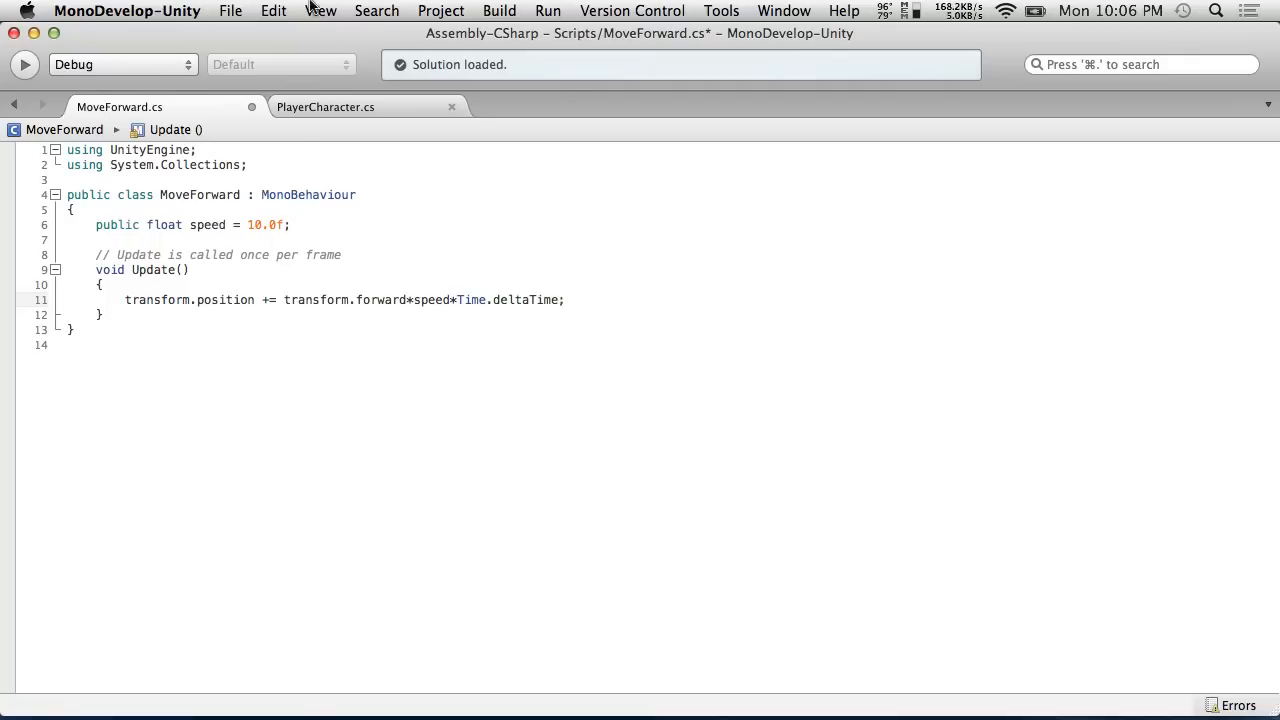
left_click(273, 10)
mouse_move(230, 10)
left_click(250, 85)
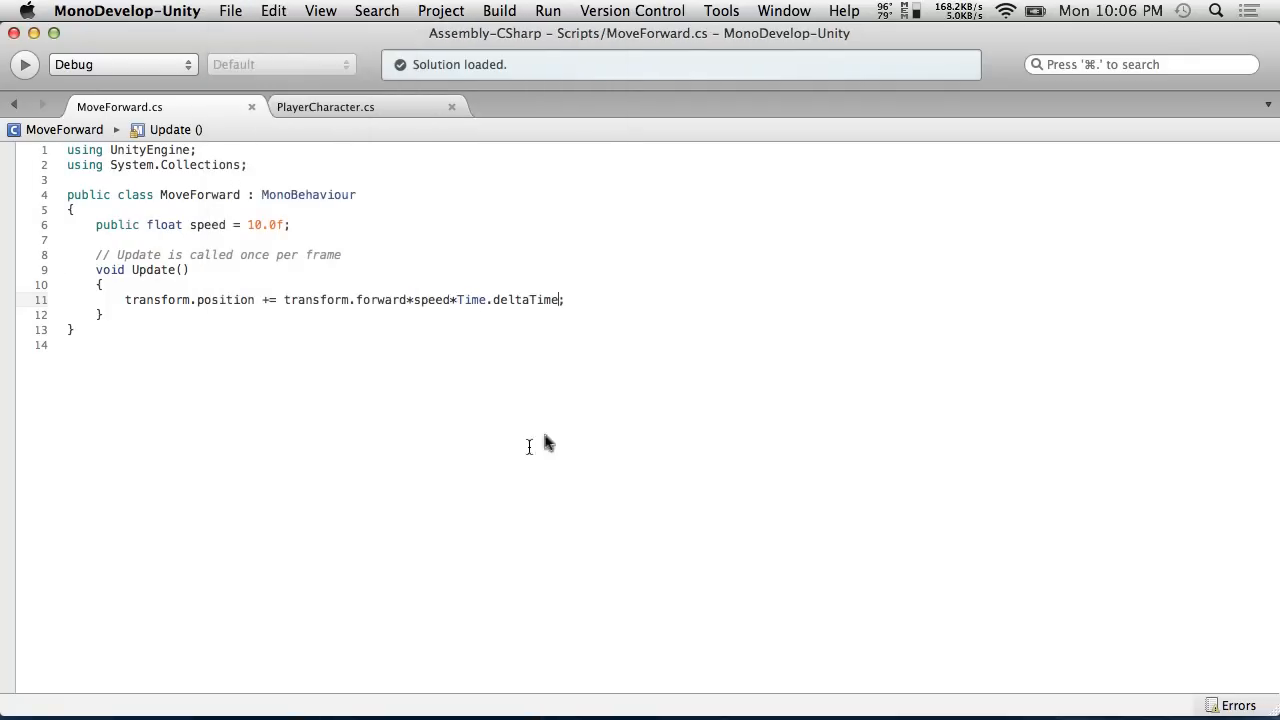
Switch to Unity and attach the MoveForward script to the Laser prefab.
key("super+Tab")
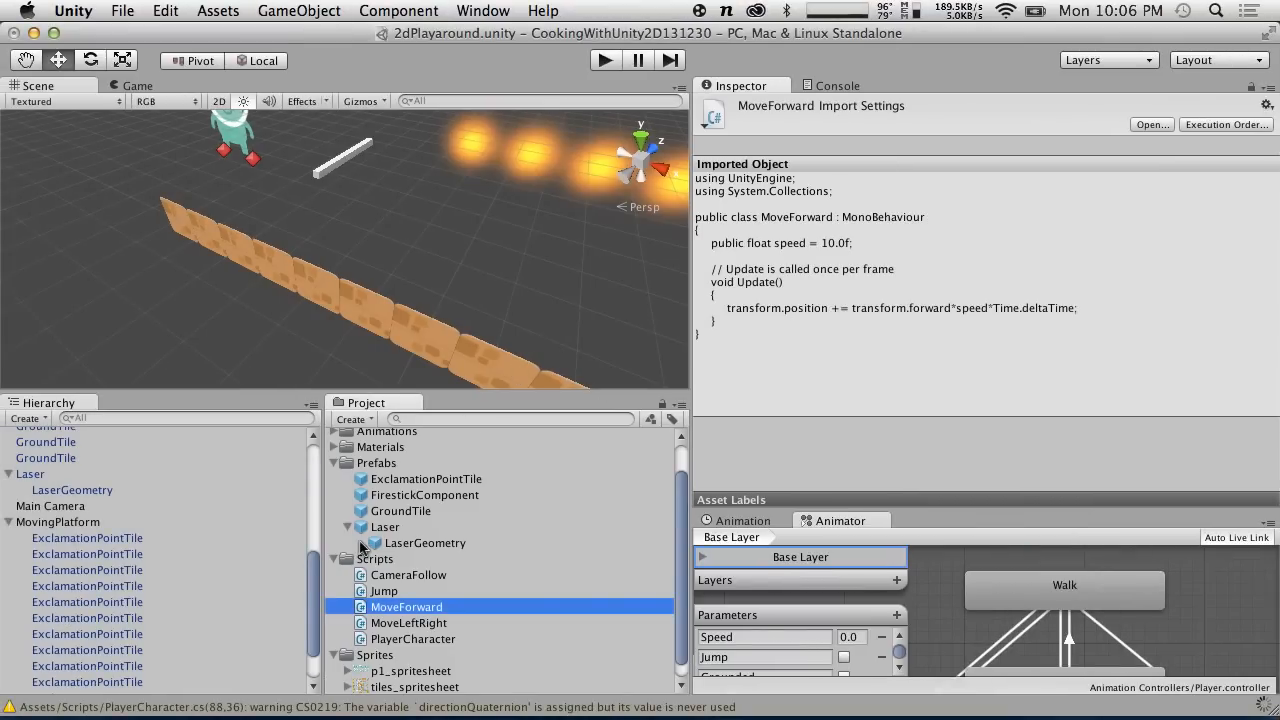
left_click_drag(396, 607, 386, 527)
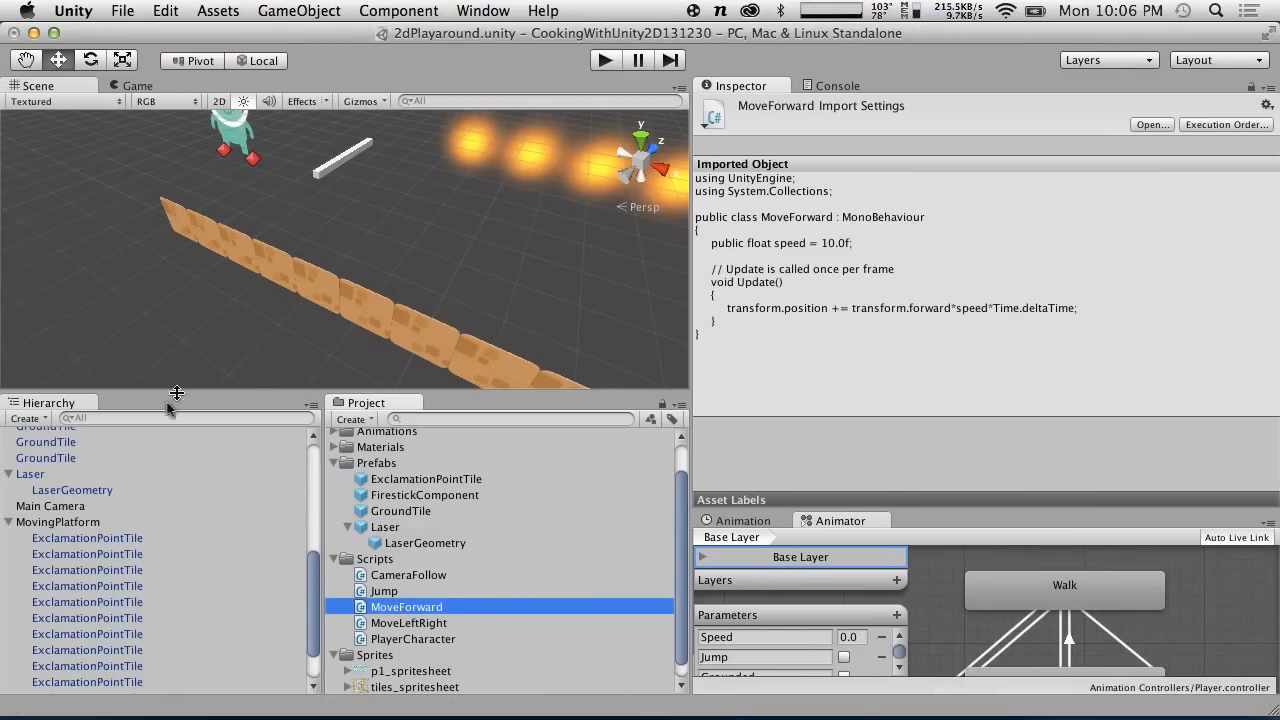
Apply the scene's Laser instance to its prefab, and delete that instance from the scene.
left_click(62, 492)
right_click(25, 476)
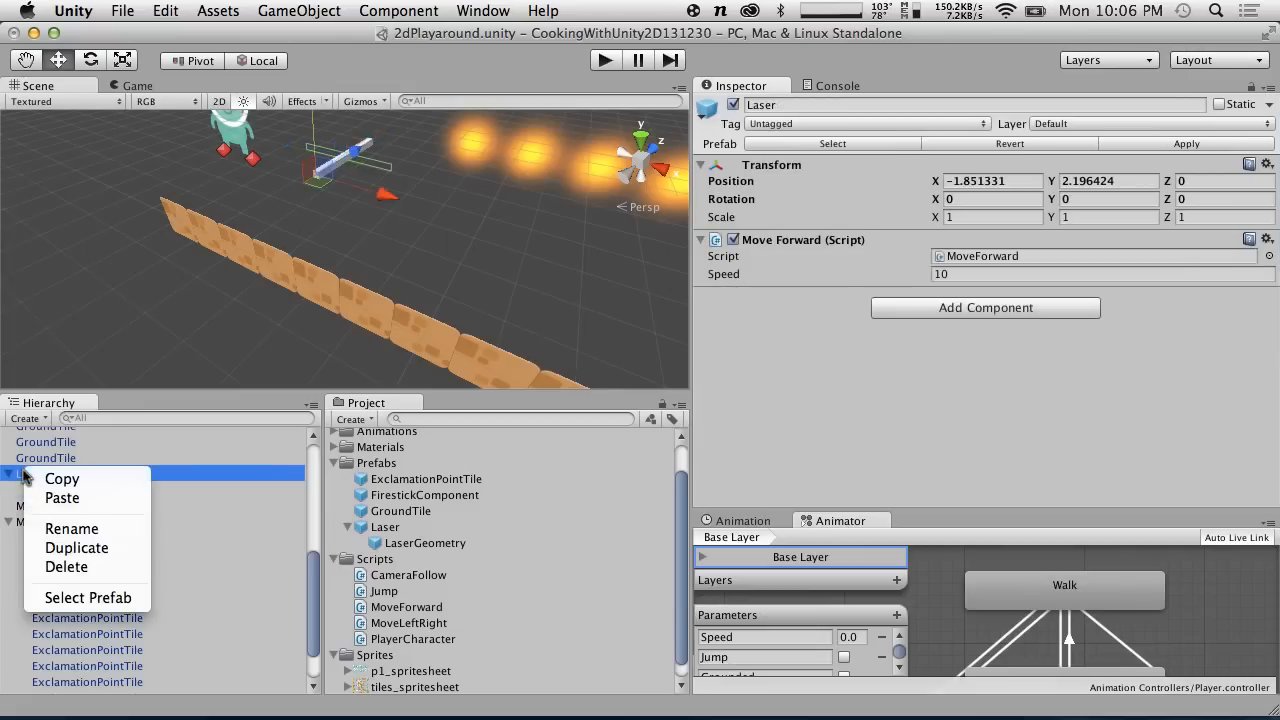
left_click(1105, 397)
left_click(1152, 141)
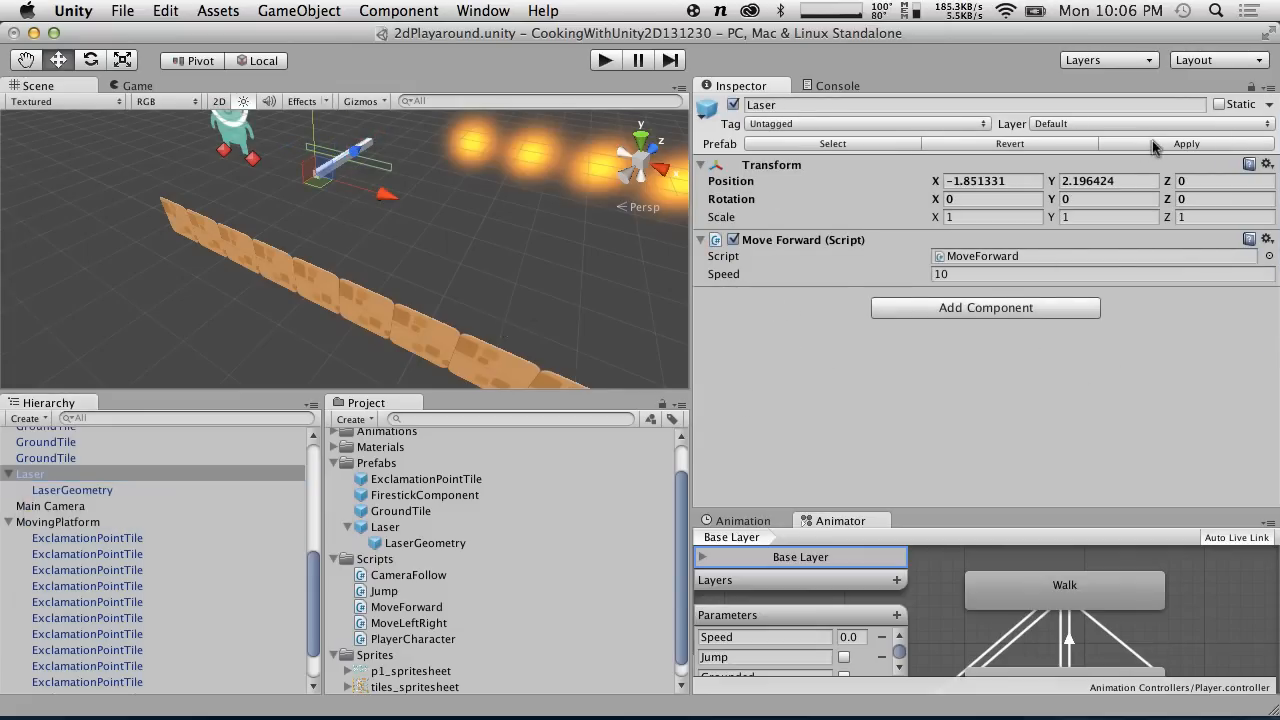
right_click(28, 474)
left_click(90, 568)
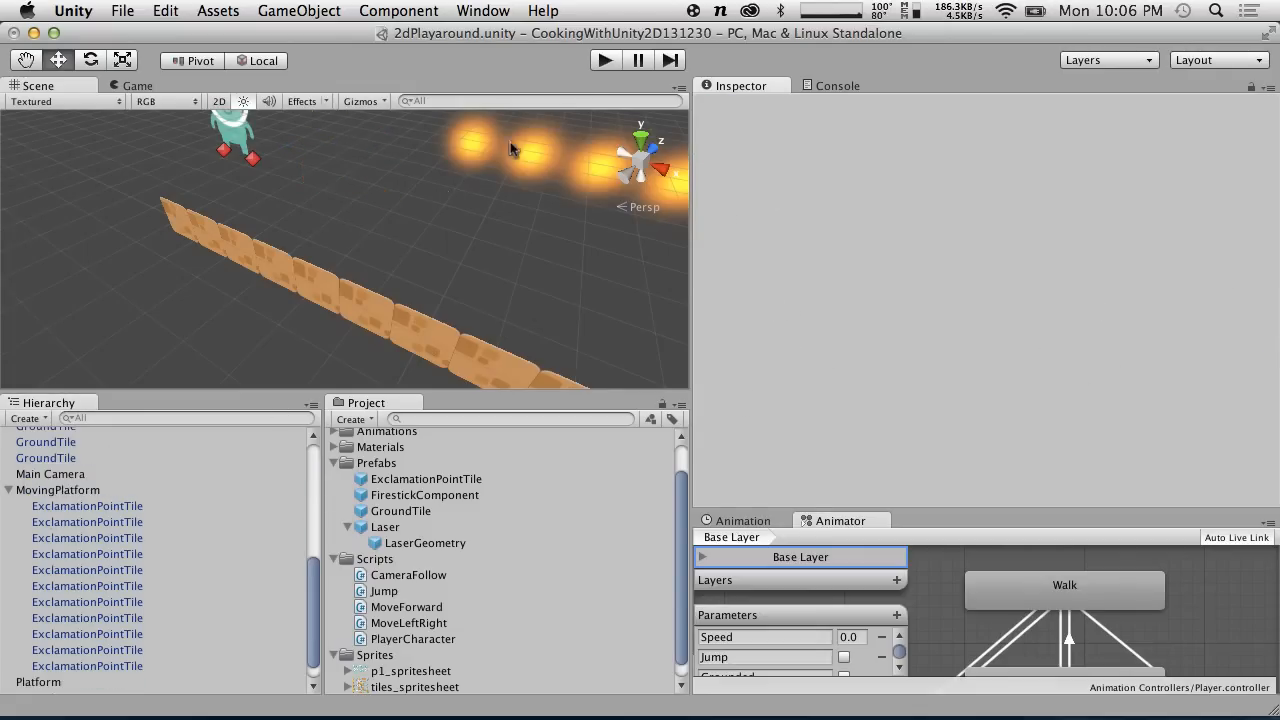
Play-test the scene briefly and stop the game.
left_click(604, 61)
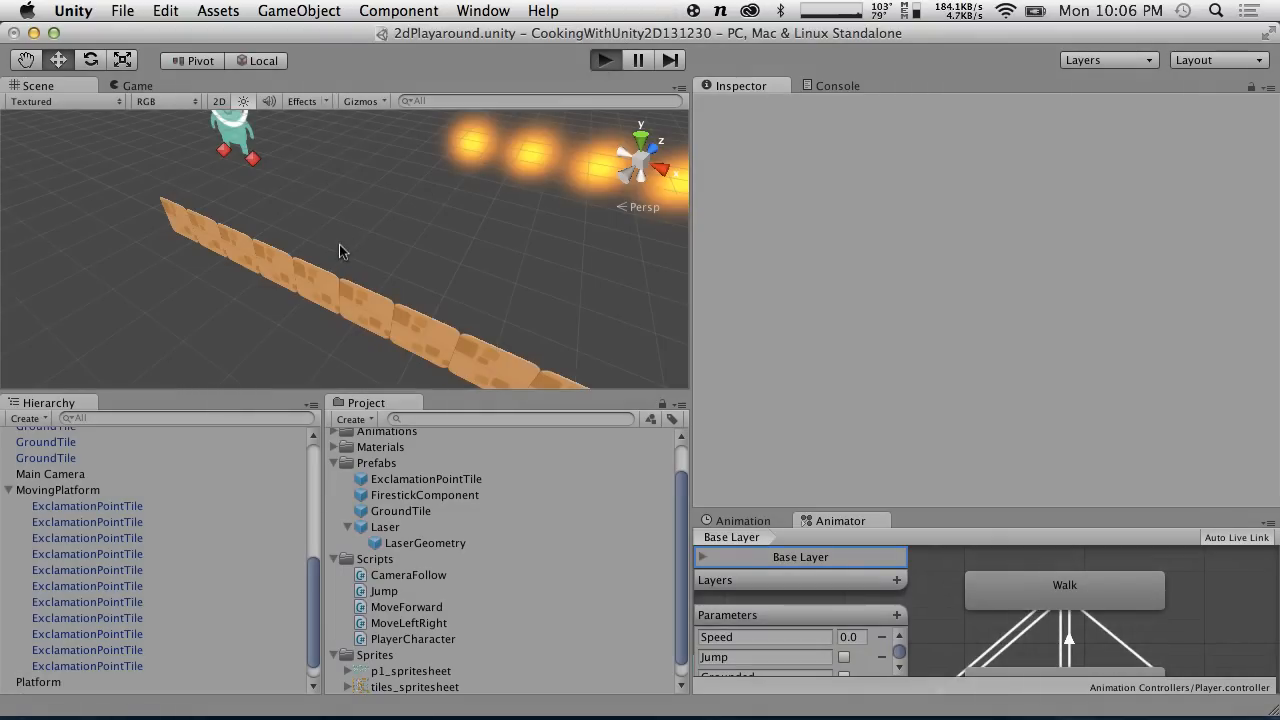
left_click(604, 61)
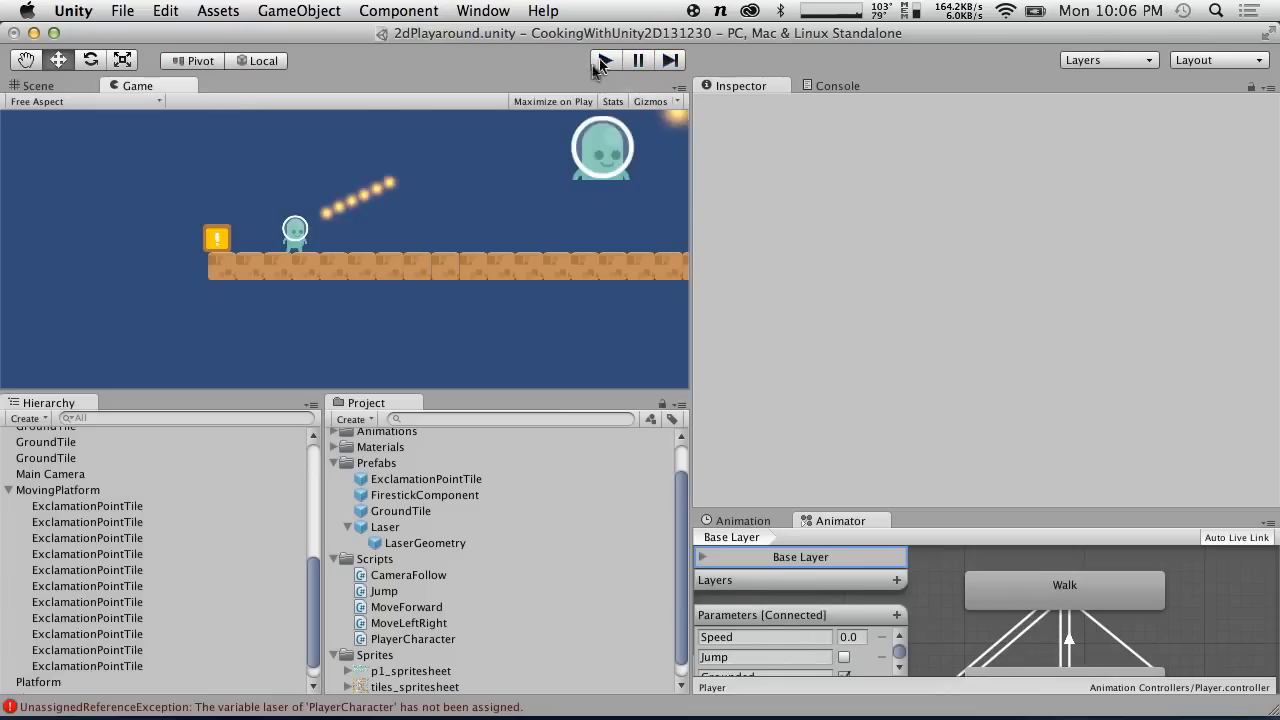
Try to assign the Laser prefab to the Laser field of the Player's Player Character script.
scroll(72, 586, "down", 1)
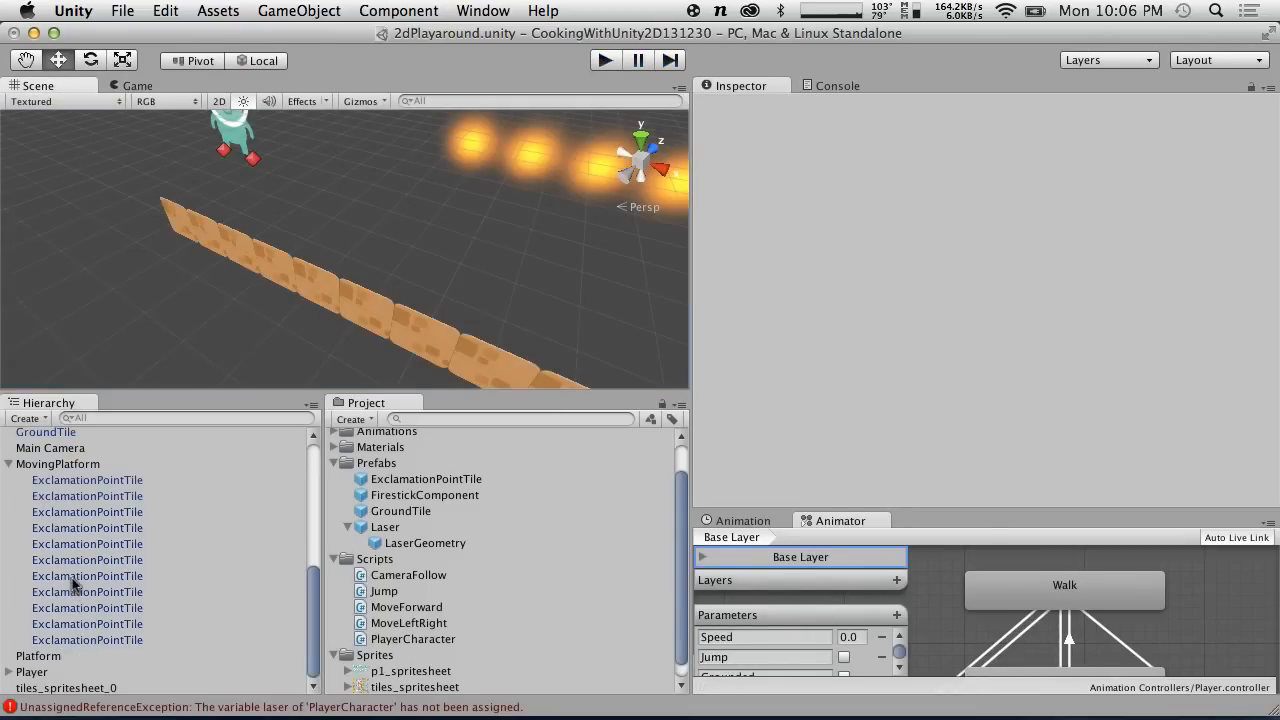
left_click(34, 671)
scroll(866, 336, "down", 5)
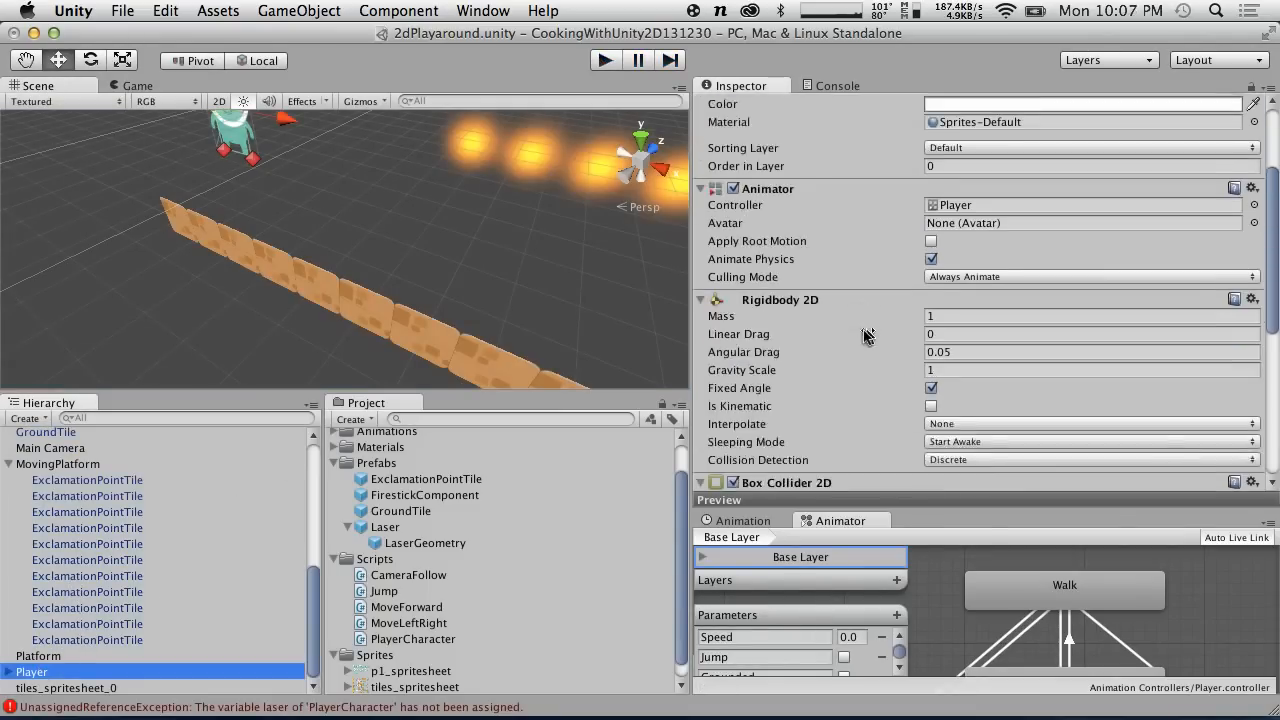
scroll(865, 333, "down", 6)
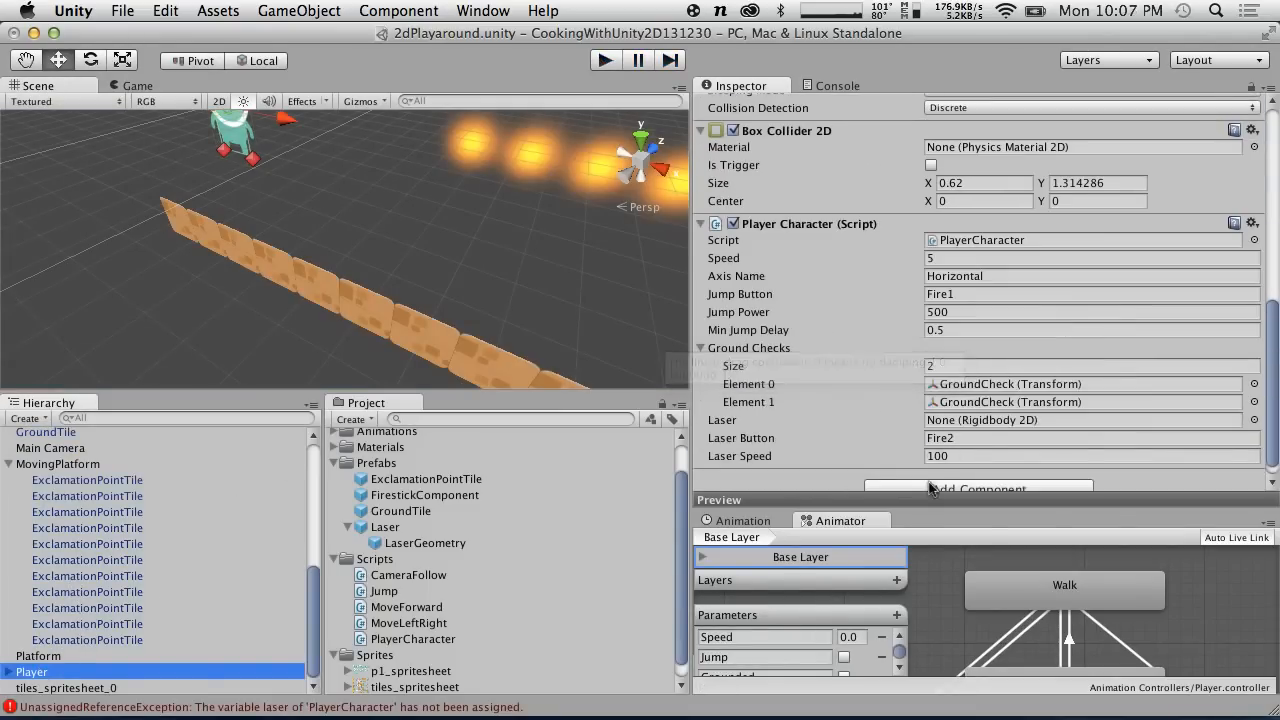
left_click_drag(385, 527, 872, 433)
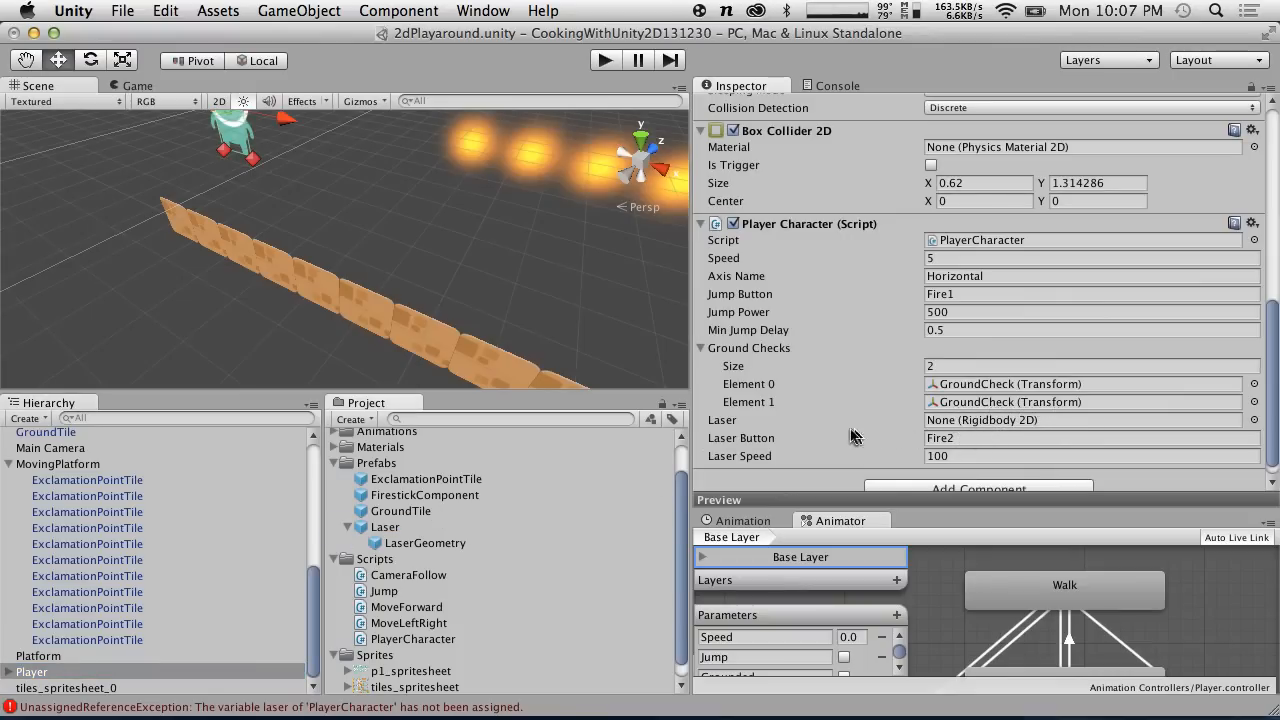
Switch to MonoDevelop and change the laser field's type in PlayerCharacter.cs to GameObject.
key("ctrl+Right")
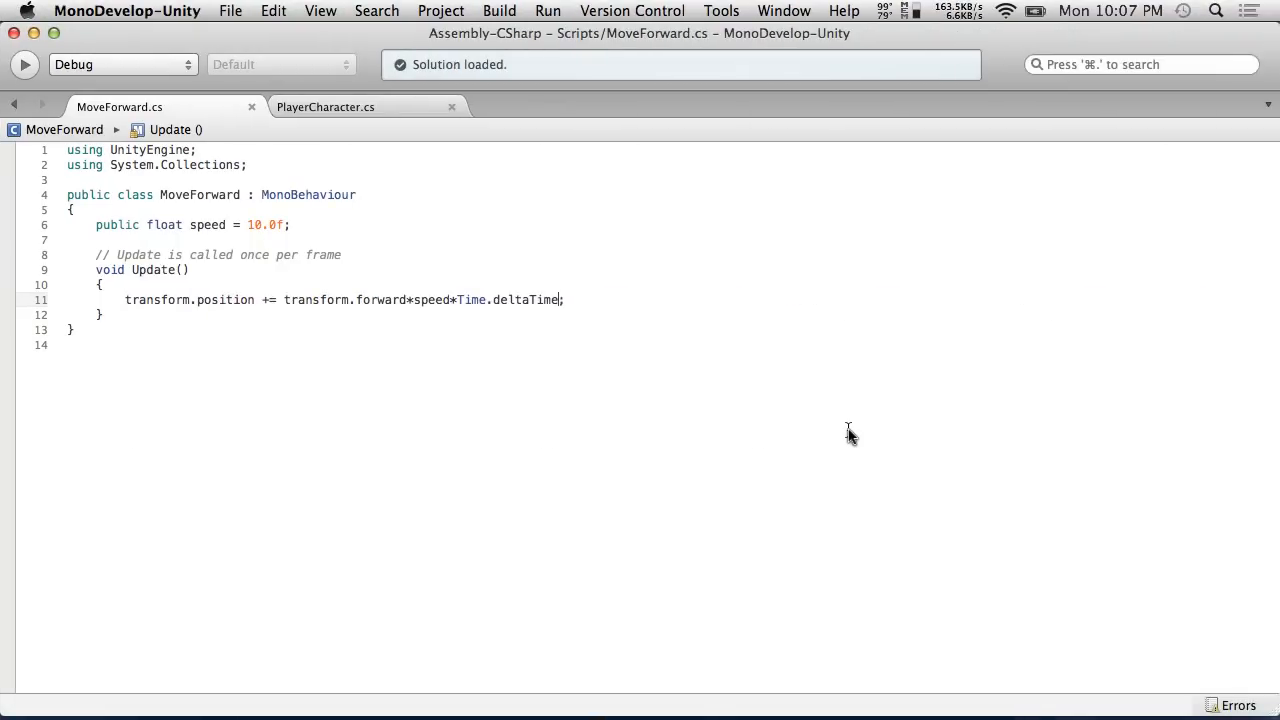
left_click(300, 107)
scroll(200, 350, "up", 20)
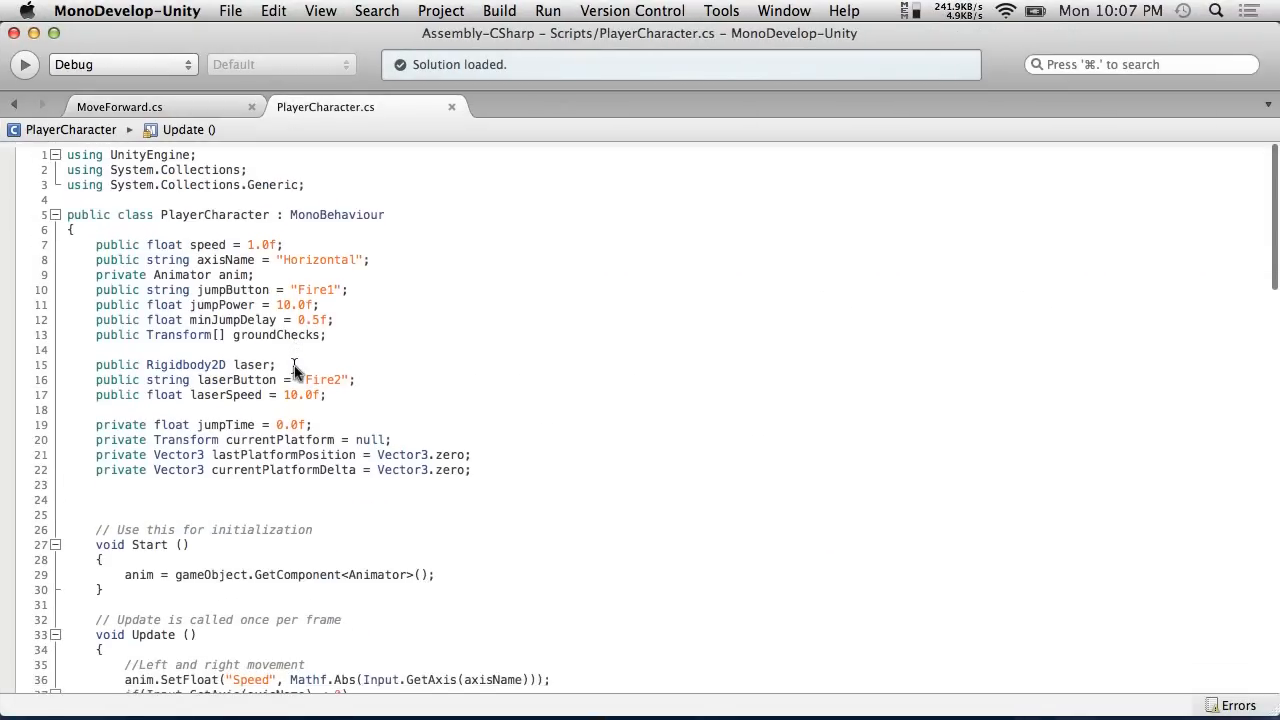
double_click(181, 360)
type("GameO")
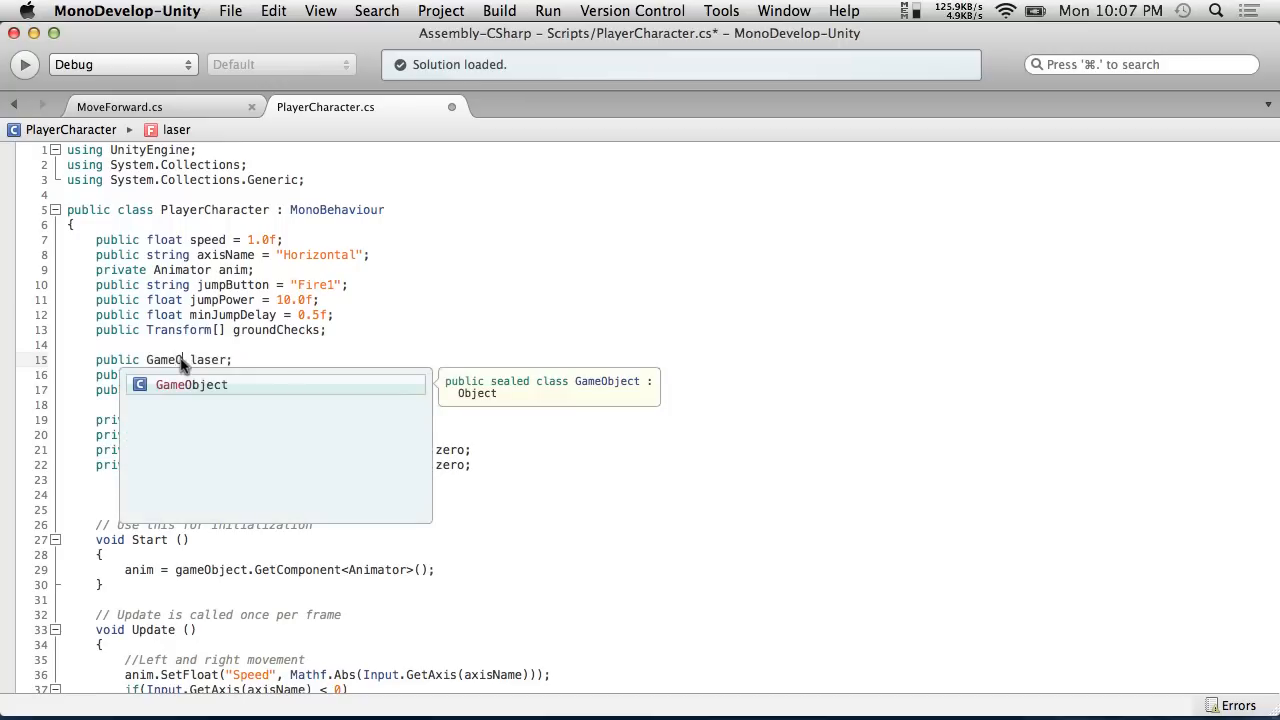
key("Return")
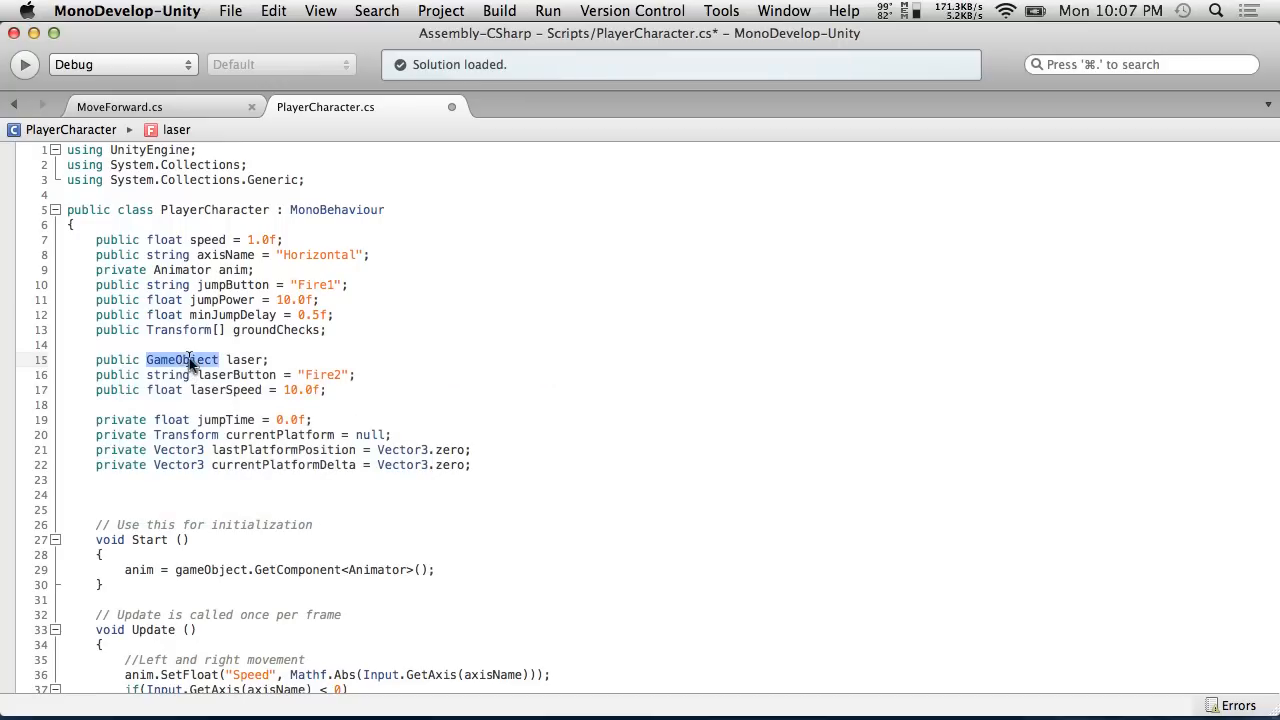
Check the laser argument of the Instantiate call in the shooting logic and save PlayerCharacter.cs.
scroll(455, 462, "down", 15)
scroll(455, 462, "down", 3)
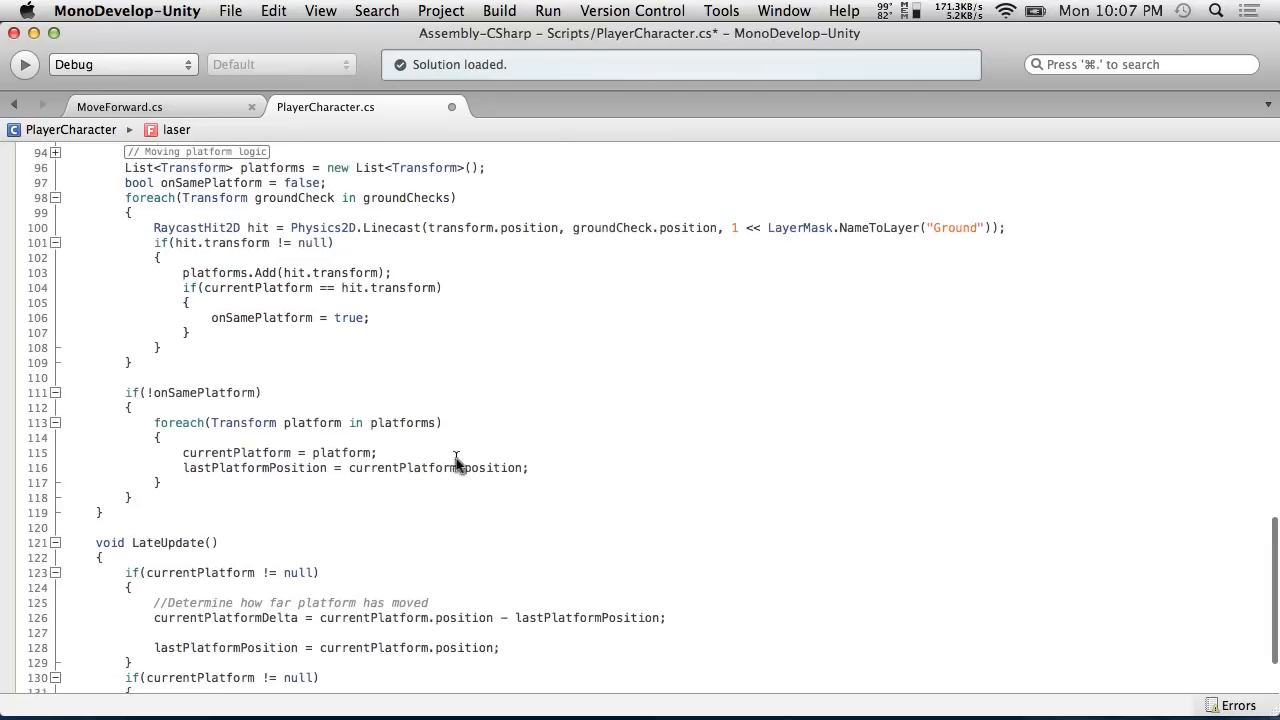
scroll(455, 462, "up", 4)
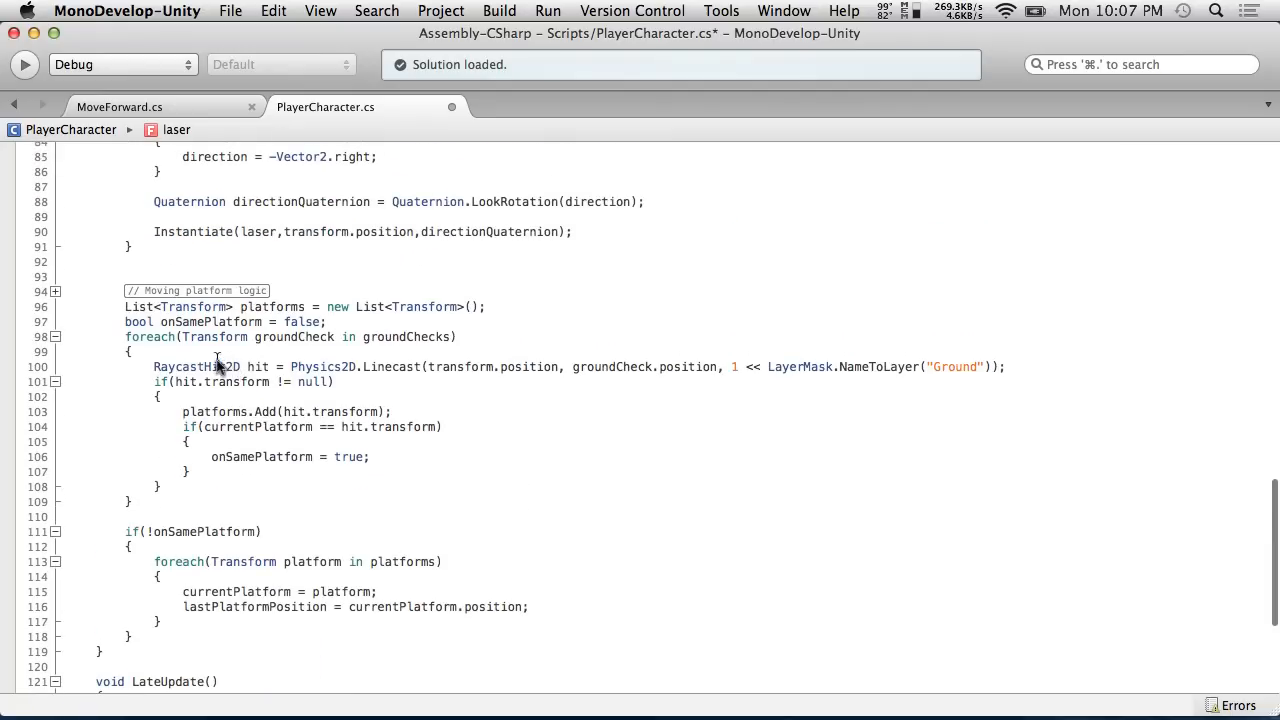
scroll(229, 424, "up", 1)
scroll(228, 424, "up", 5)
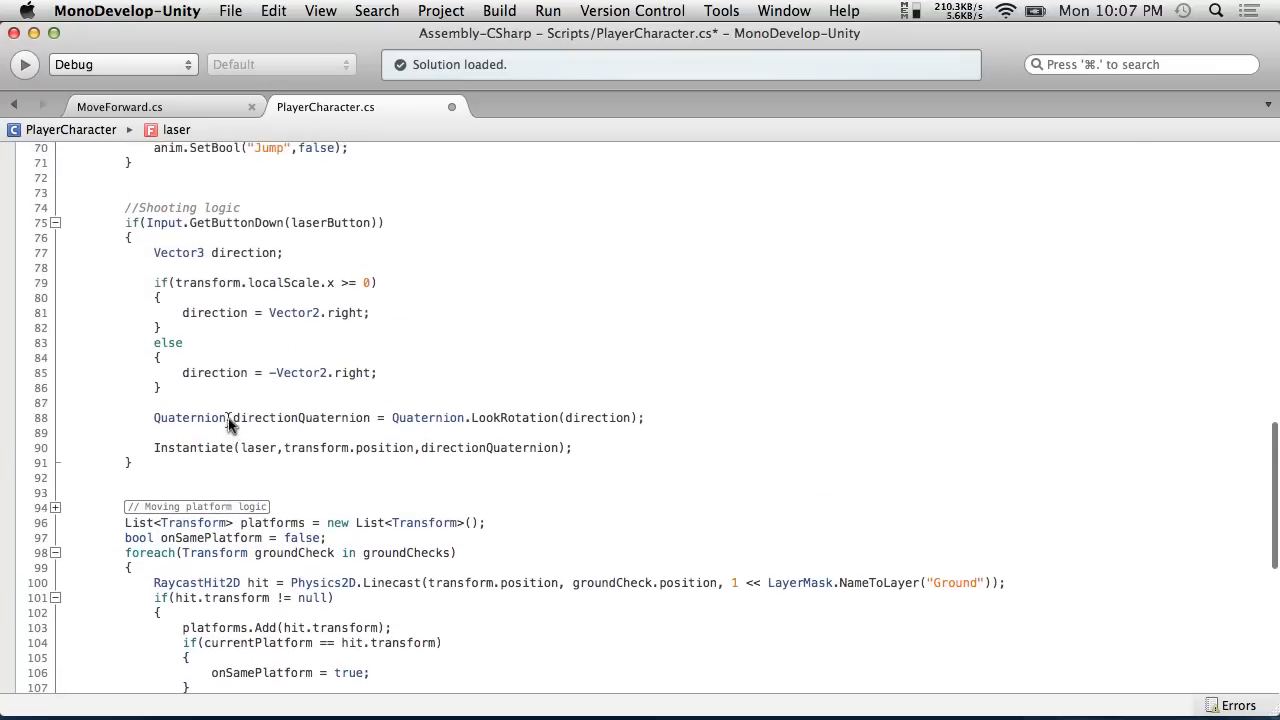
double_click(268, 448)
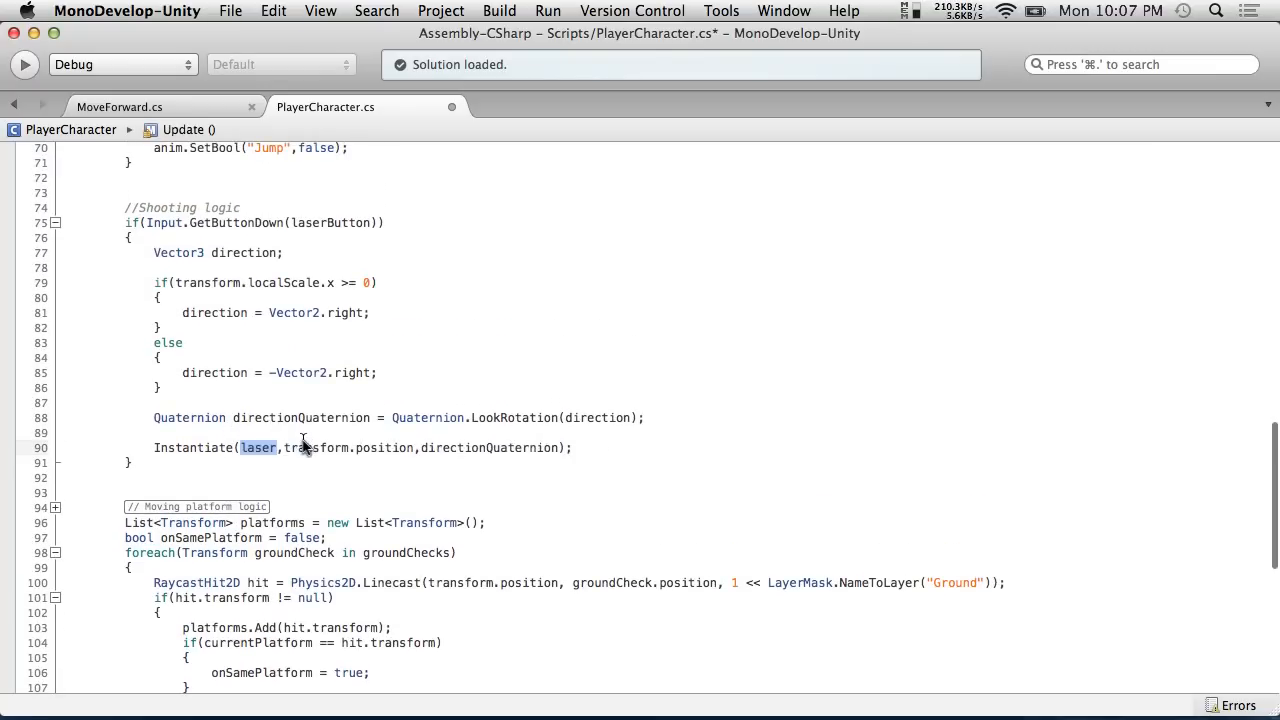
left_click(320, 10)
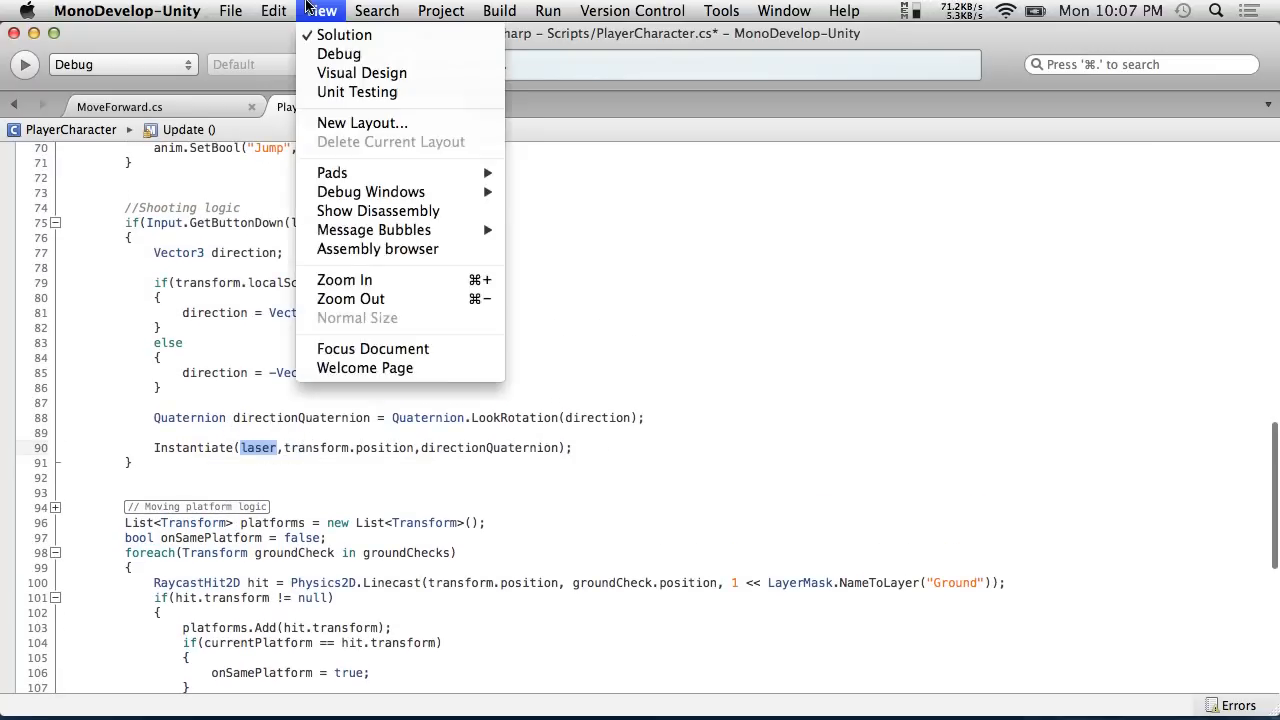
mouse_move(230, 12)
left_click(248, 85)
Switch to Unity and assign the Laser prefab to the Laser field of the Player's Player Character script.
key("super+Tab")
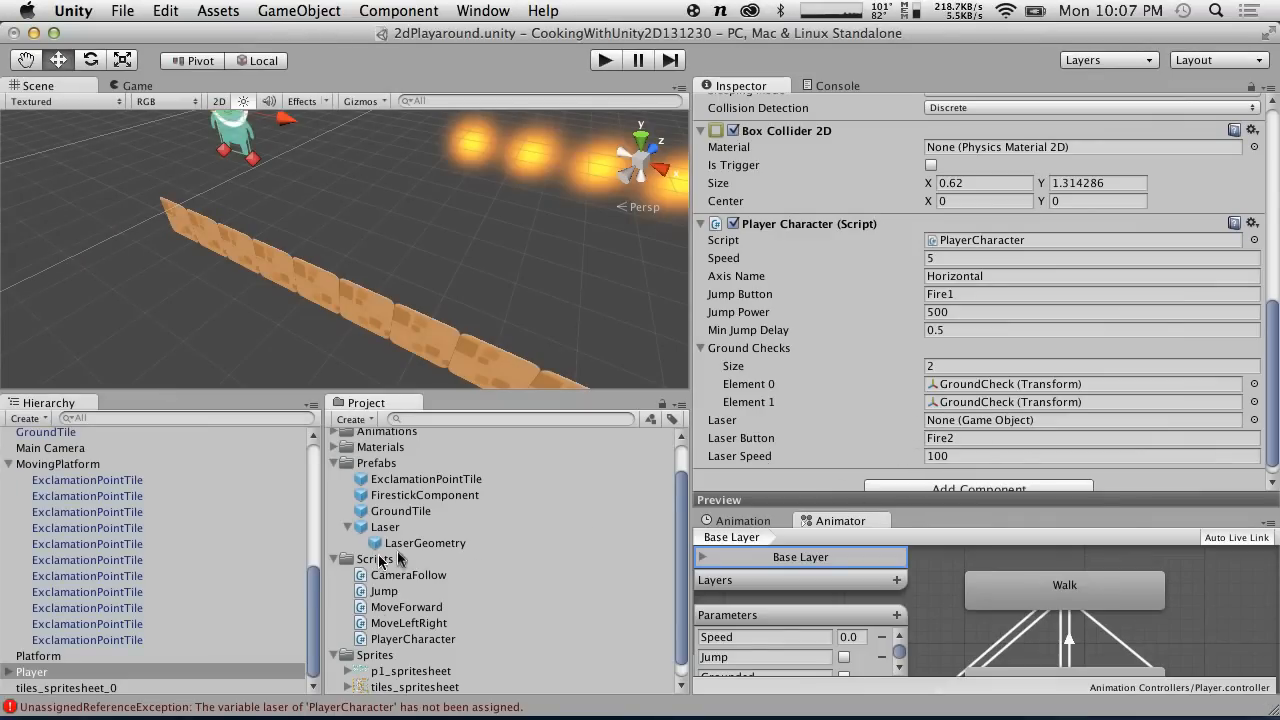
left_click_drag(385, 531, 995, 420)
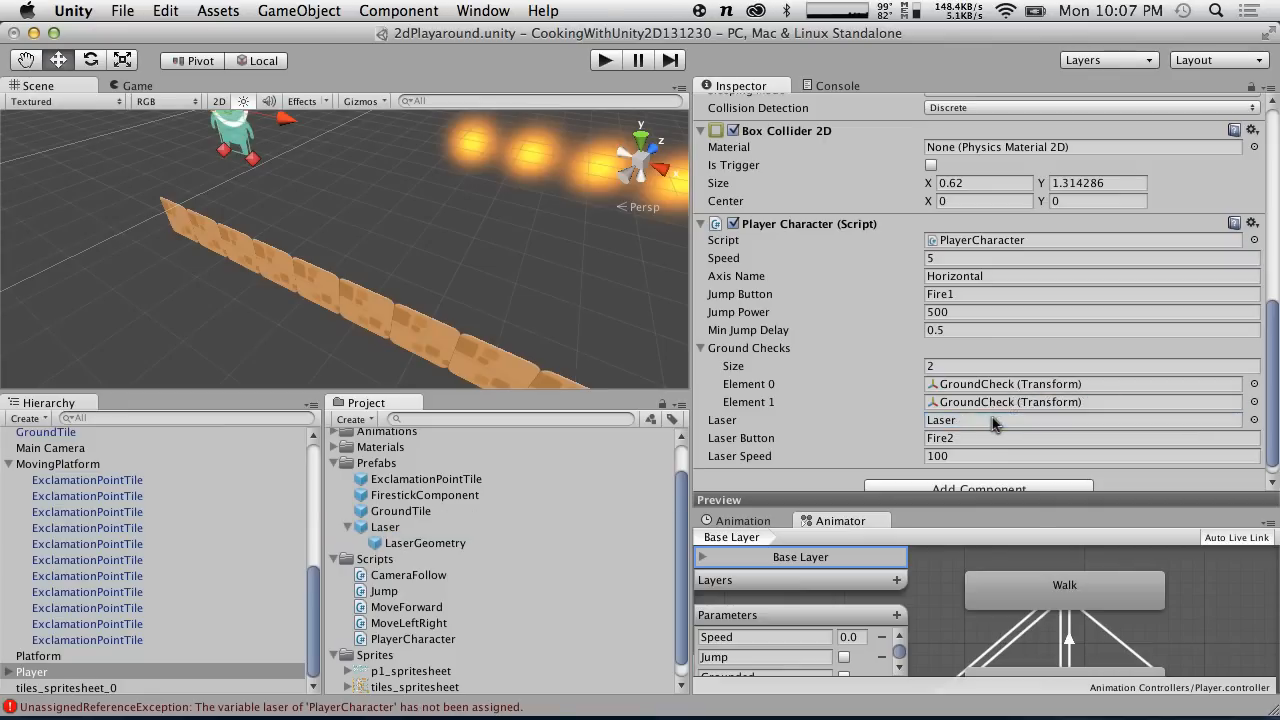
Play-test the scene, firing lasers repeatedly while facing each direction and running along the platform, and stop the game.
left_click(604, 61)
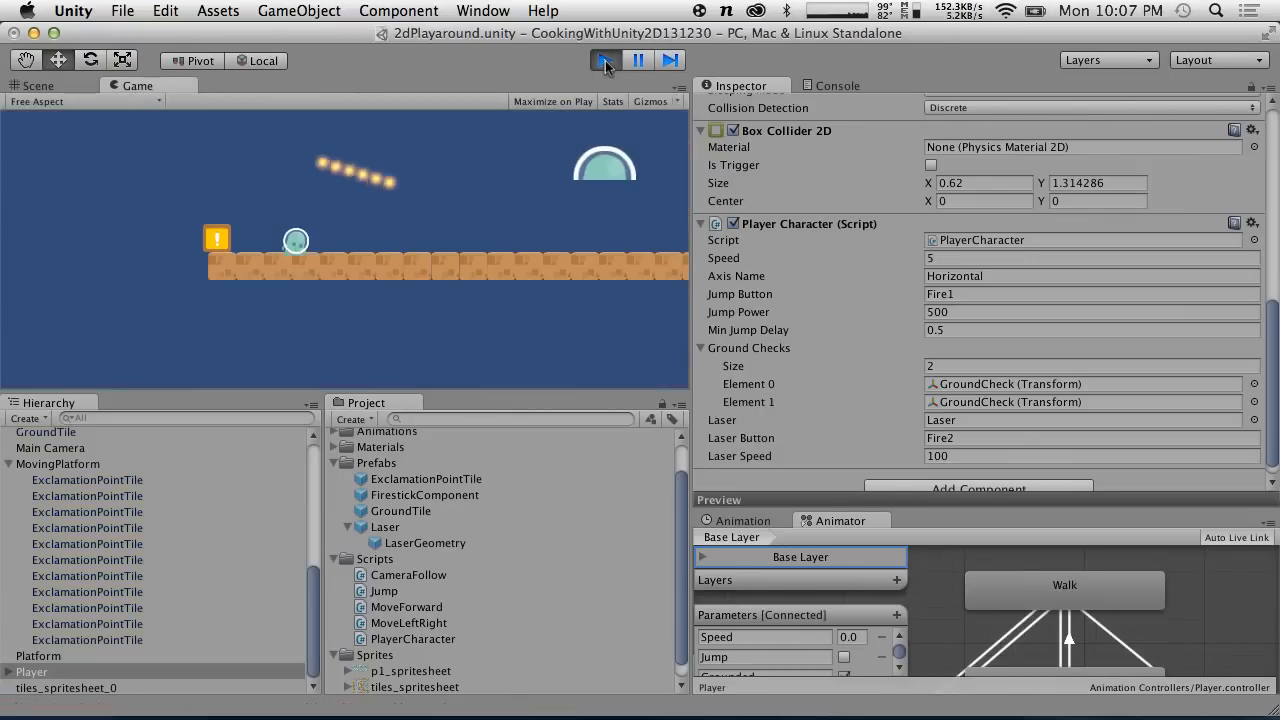
key("alt")
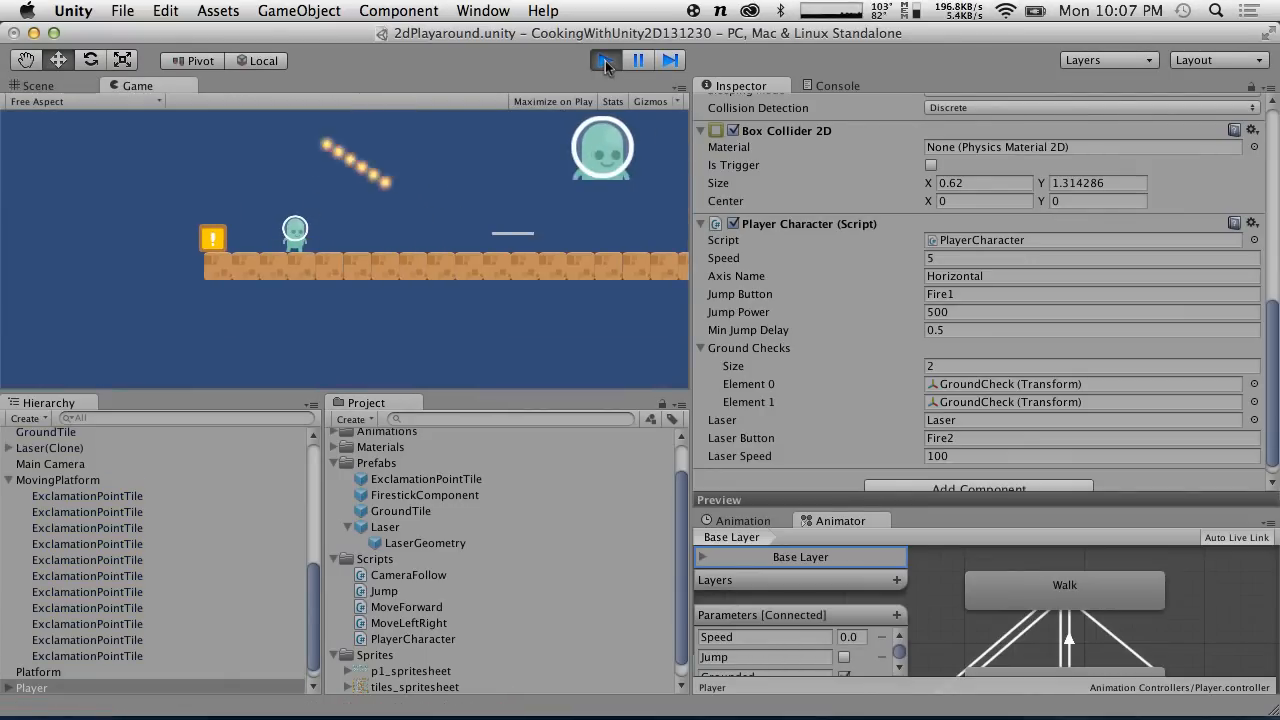
key("alt")
key("alt")
key("alt")
key("alt")
key("alt")
key("alt")
key("alt")
key("alt")
key("alt")
key("alt")
key("alt")
key("alt")
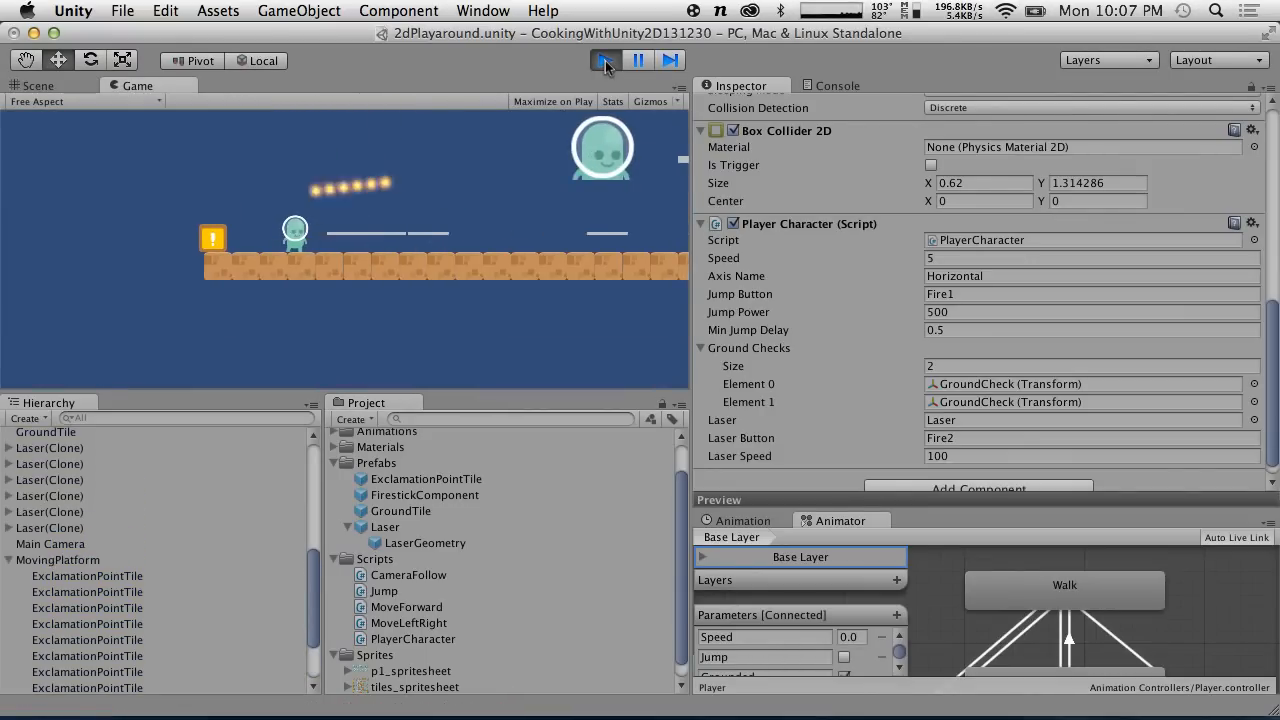
key("alt")
key("alt")
key("alt")
key("Right")
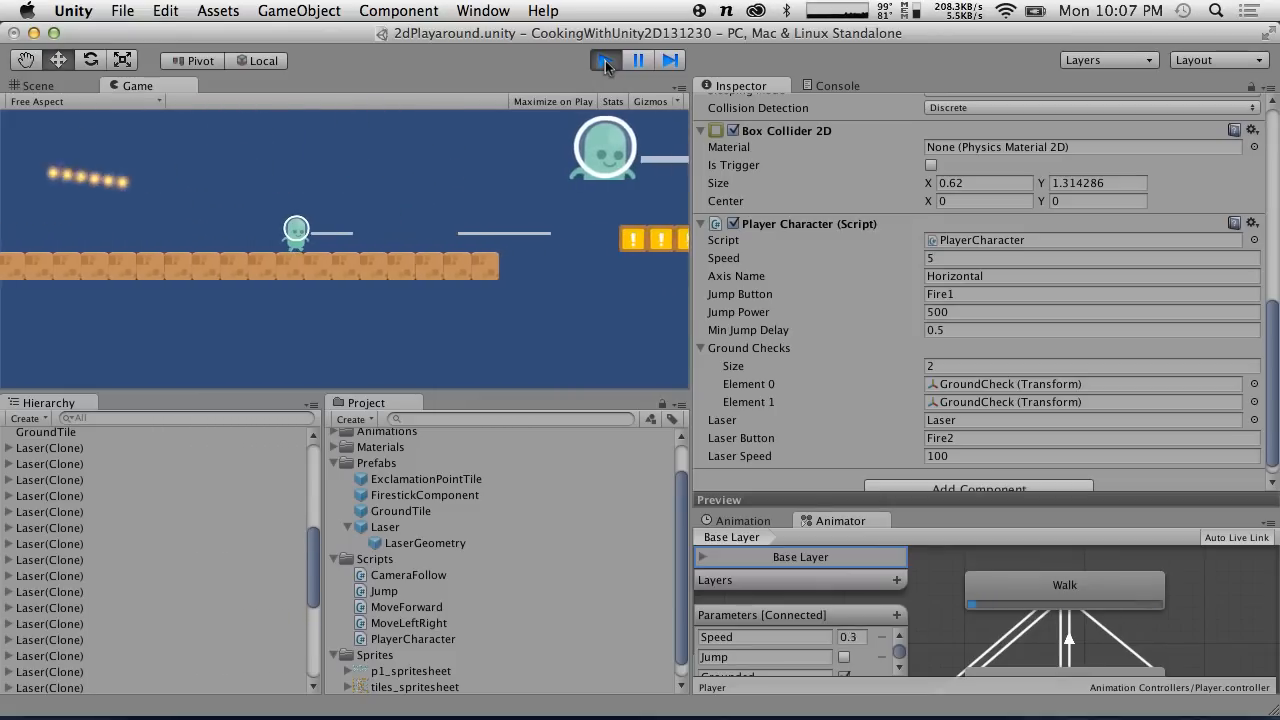
key("alt")
key("alt")
key("alt")
key("alt")
key("alt")
key("alt")
key("alt")
key("alt")
key("alt")
key("alt")
key("alt")
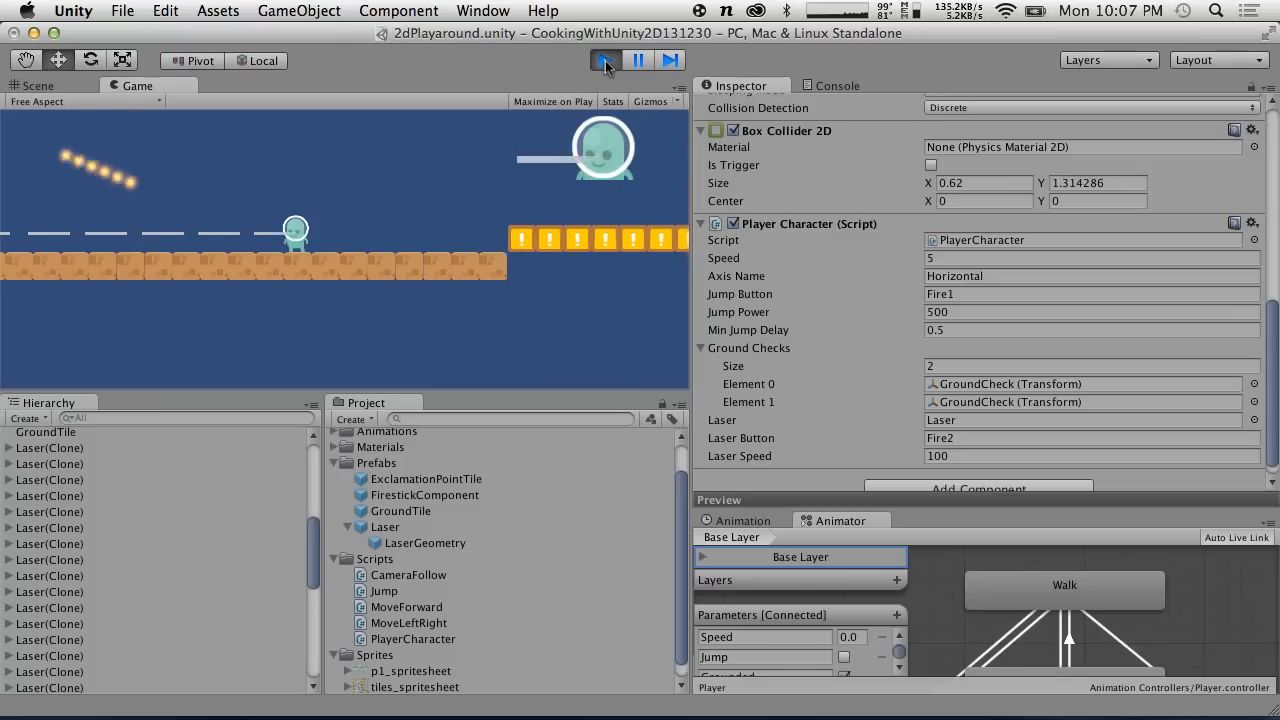
left_click(606, 61)
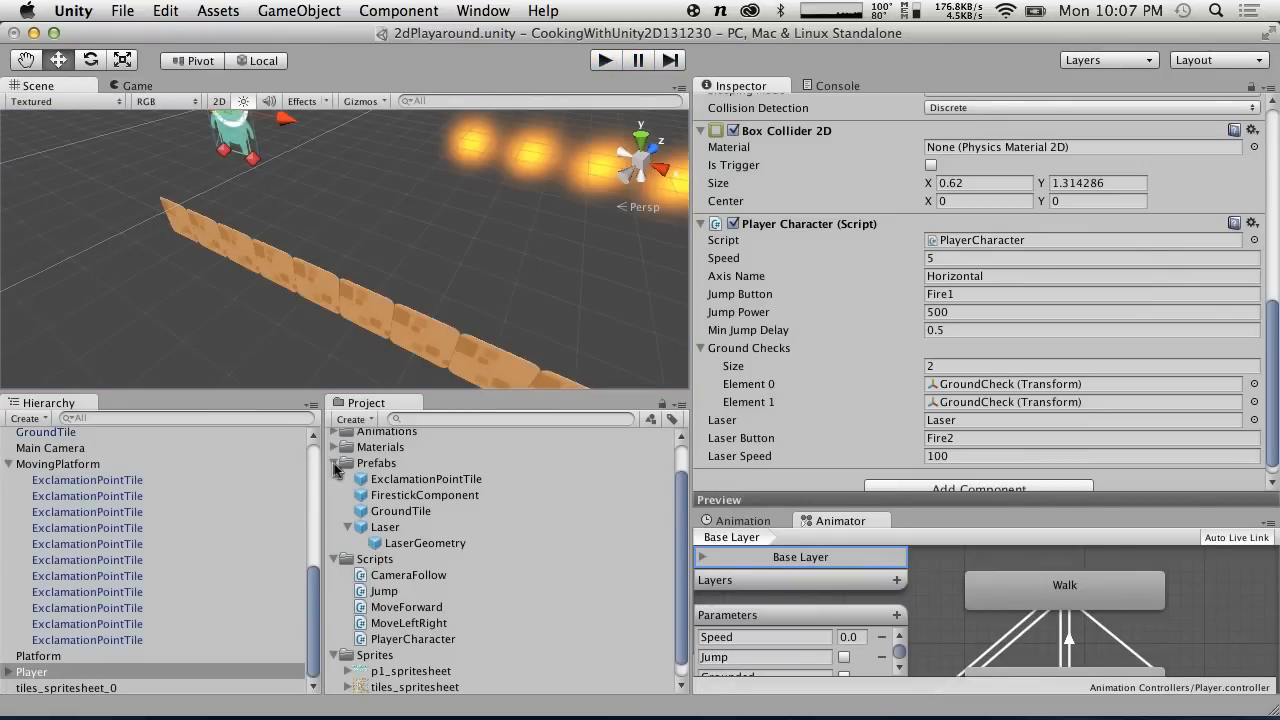
Create a C# script named RAINBOWFLASHING in the Scripts folder and open it in MonoDevelop.
left_click(334, 463)
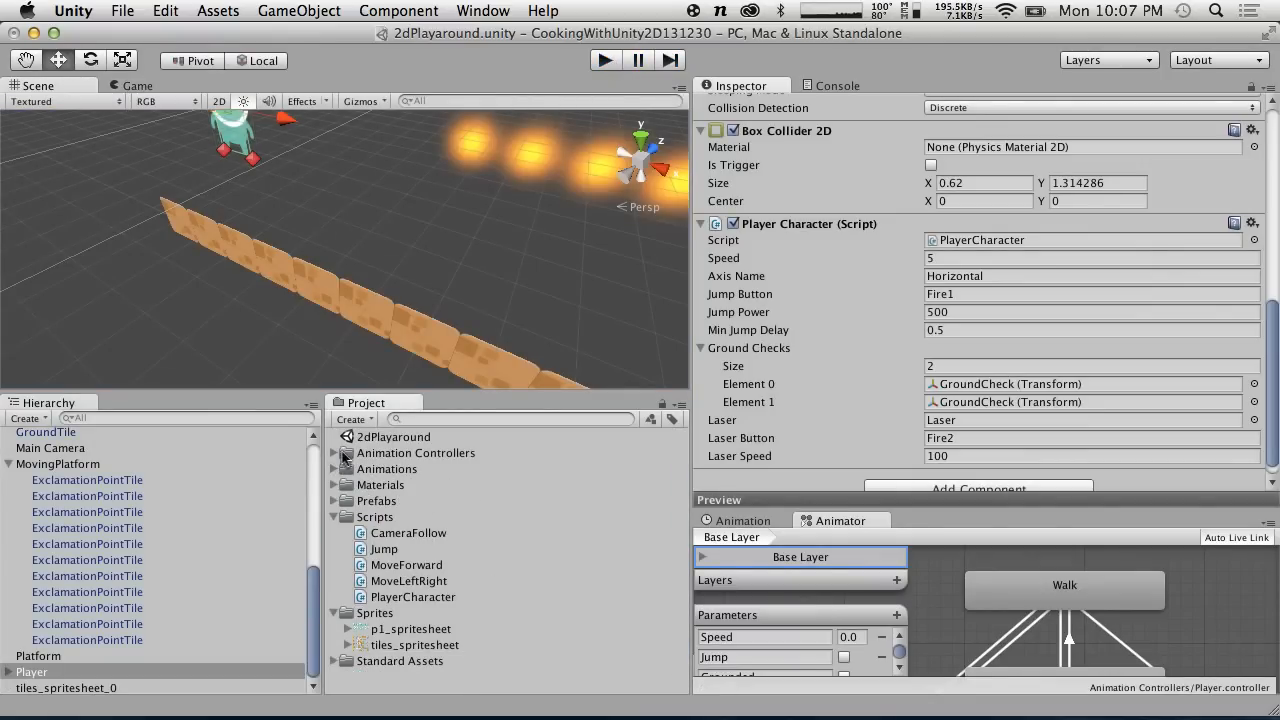
left_click(362, 517)
left_click(372, 421)
left_click(376, 483)
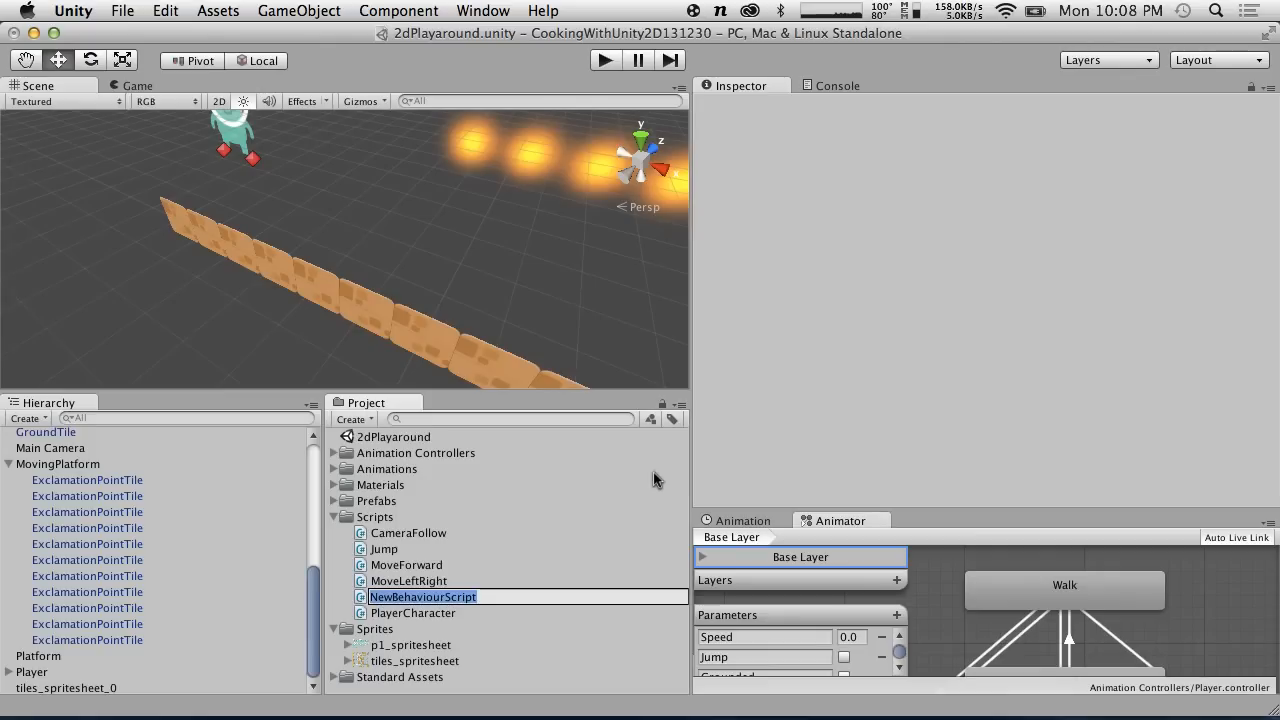
type("RAINBOWFLASHING")
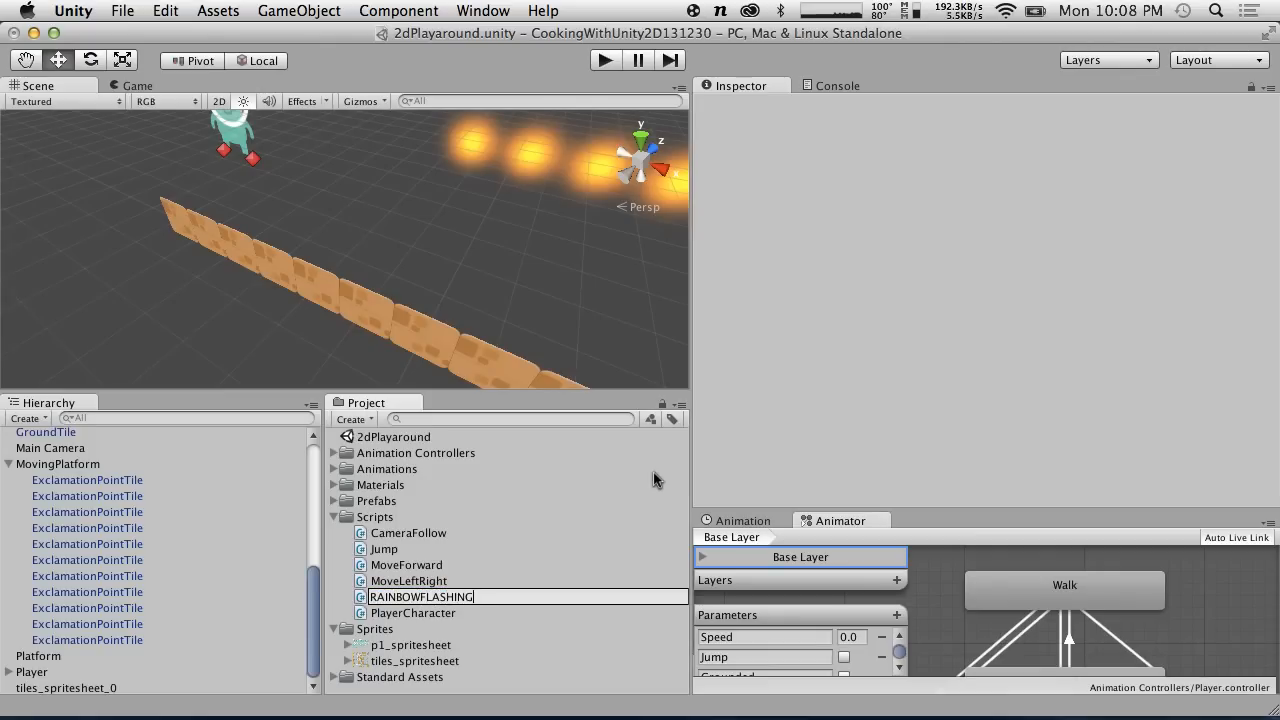
key("Return")
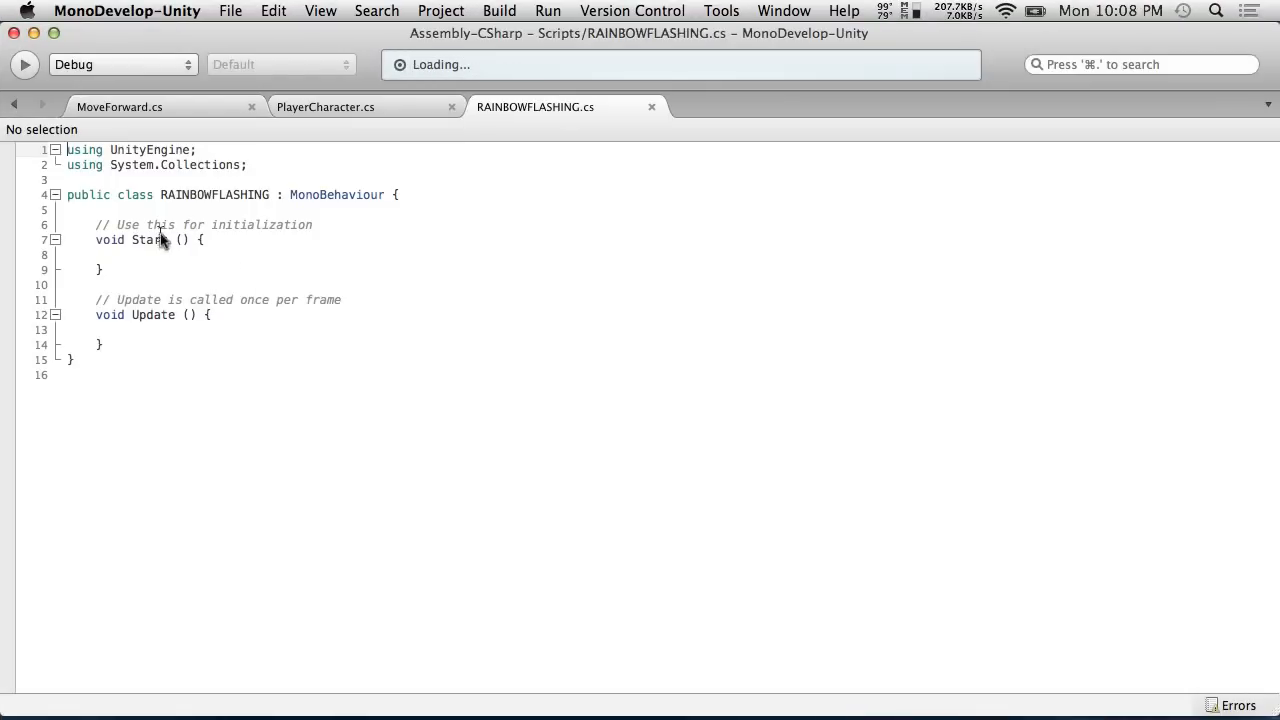
Put the opening brace of the Update method in RAINBOWFLASHING.cs on its own line.
left_click(224, 252)
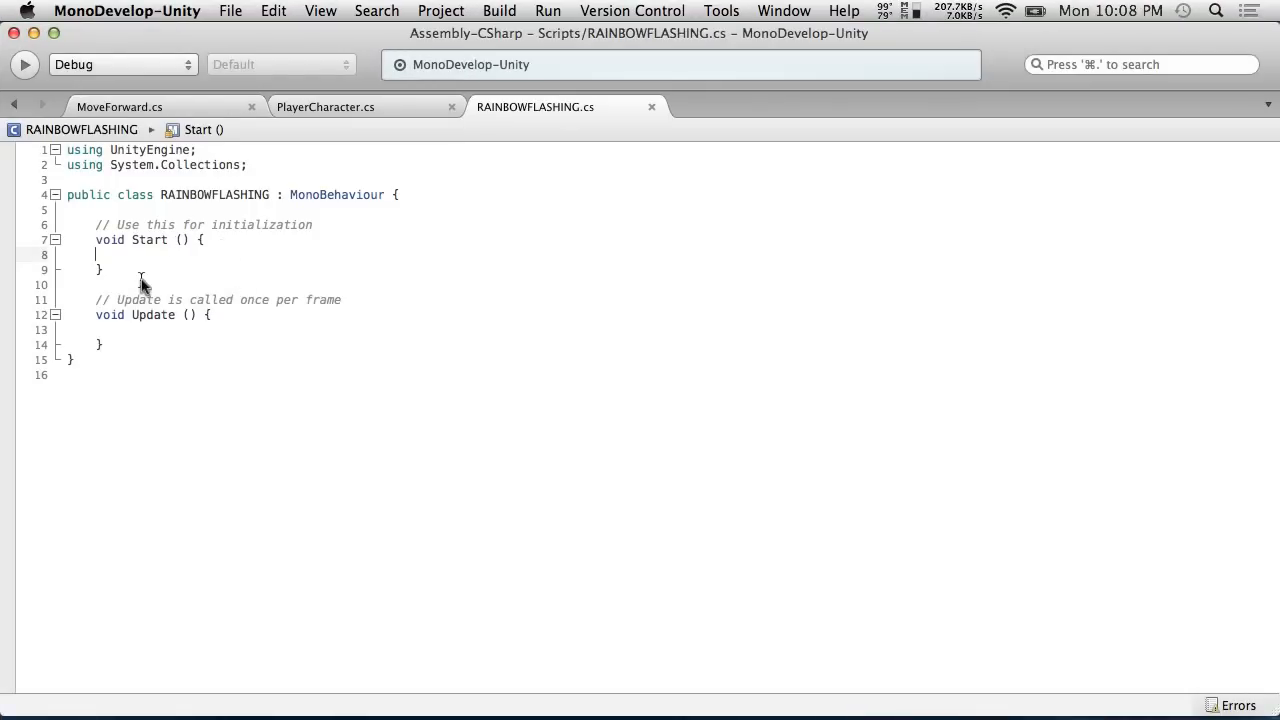
left_click(205, 317)
key("BackSpace")
key("Return")
key("Down")
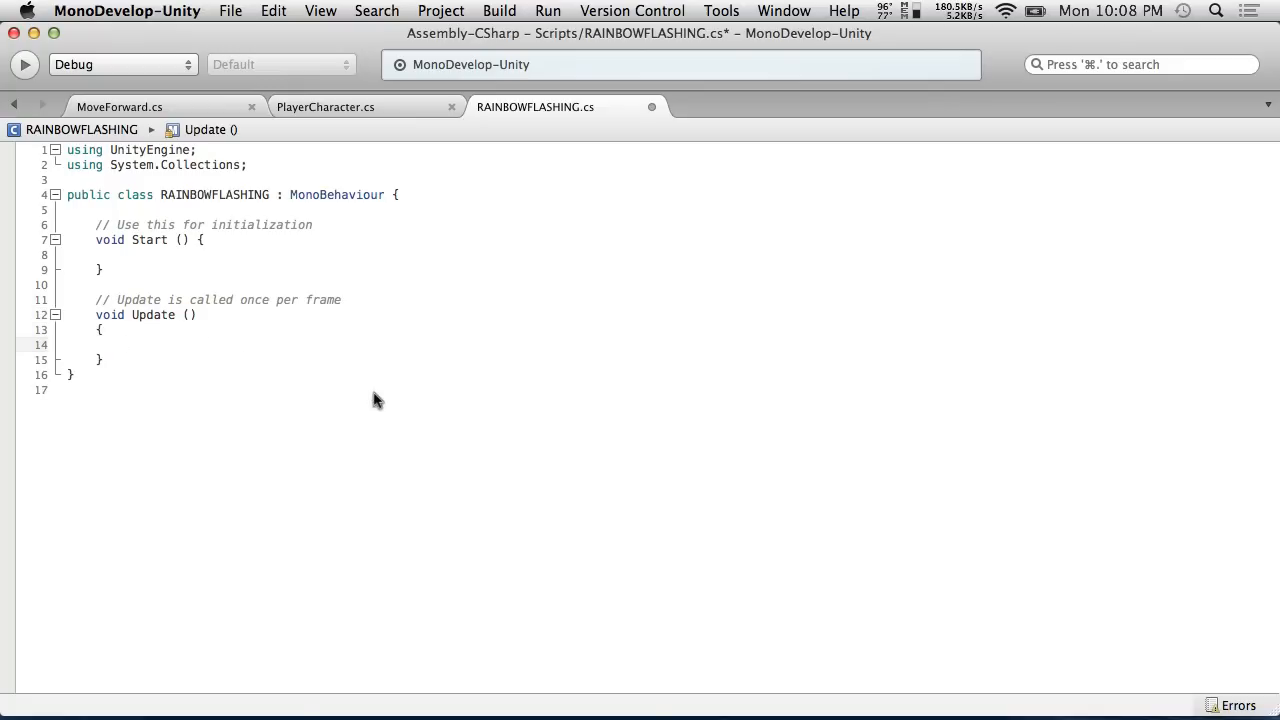
type("Color newColor =")
left_click_drag(250, 345, 115, 344)
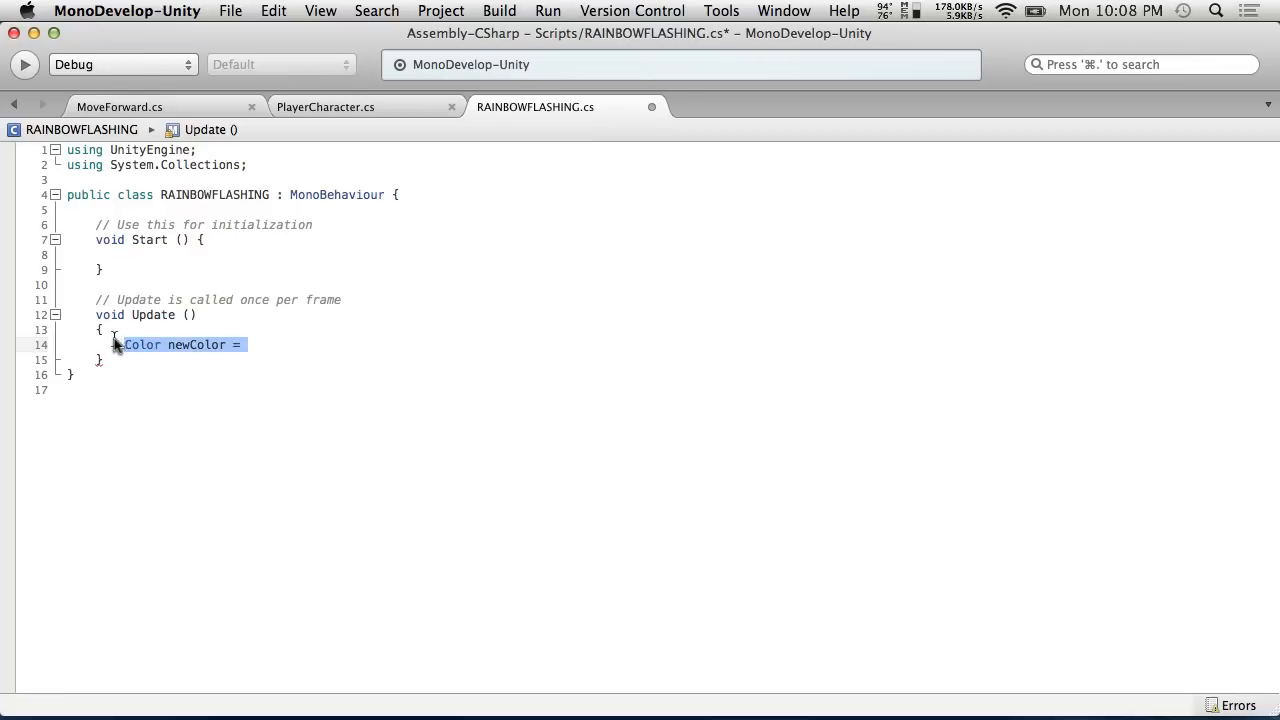
key("BackSpace")
key("BackSpace")
key("BackSpace")
key("BackSpace")
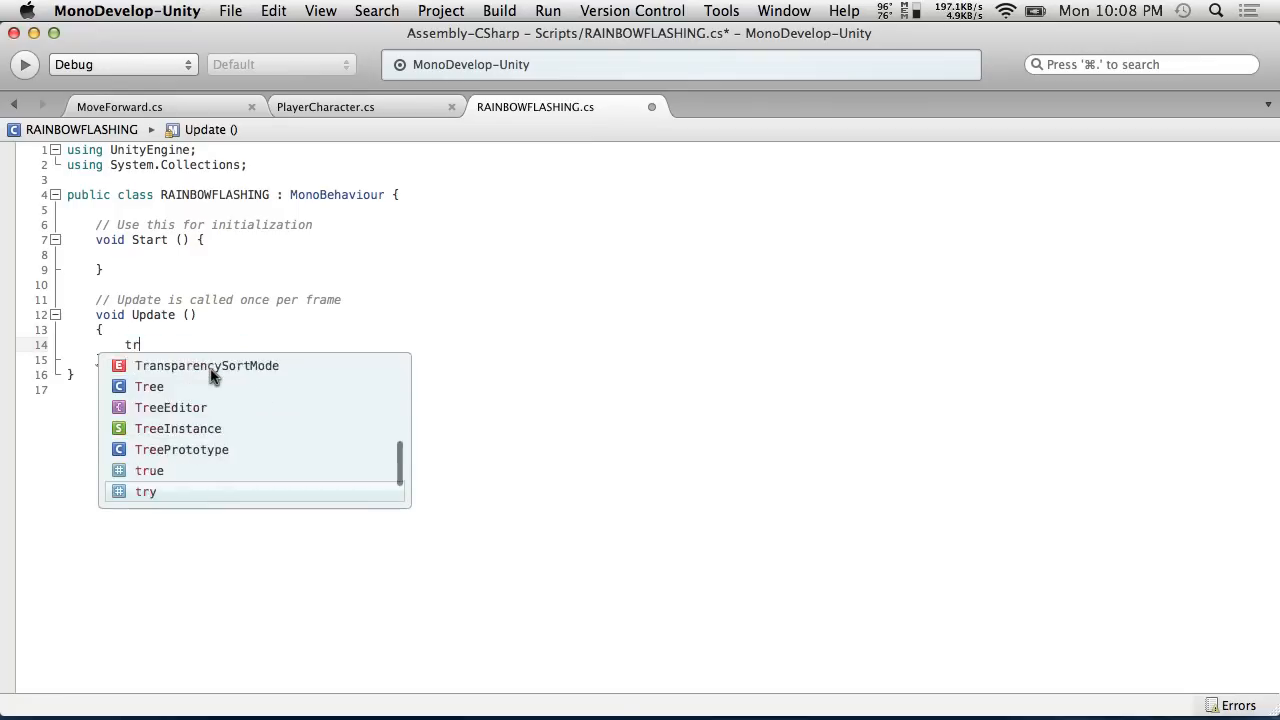
Begin an assignment to renderer.material.color inside the Update method.
type("rend")
key("Return")
type(".co")
key("BackSpace")
key("BackSpace")
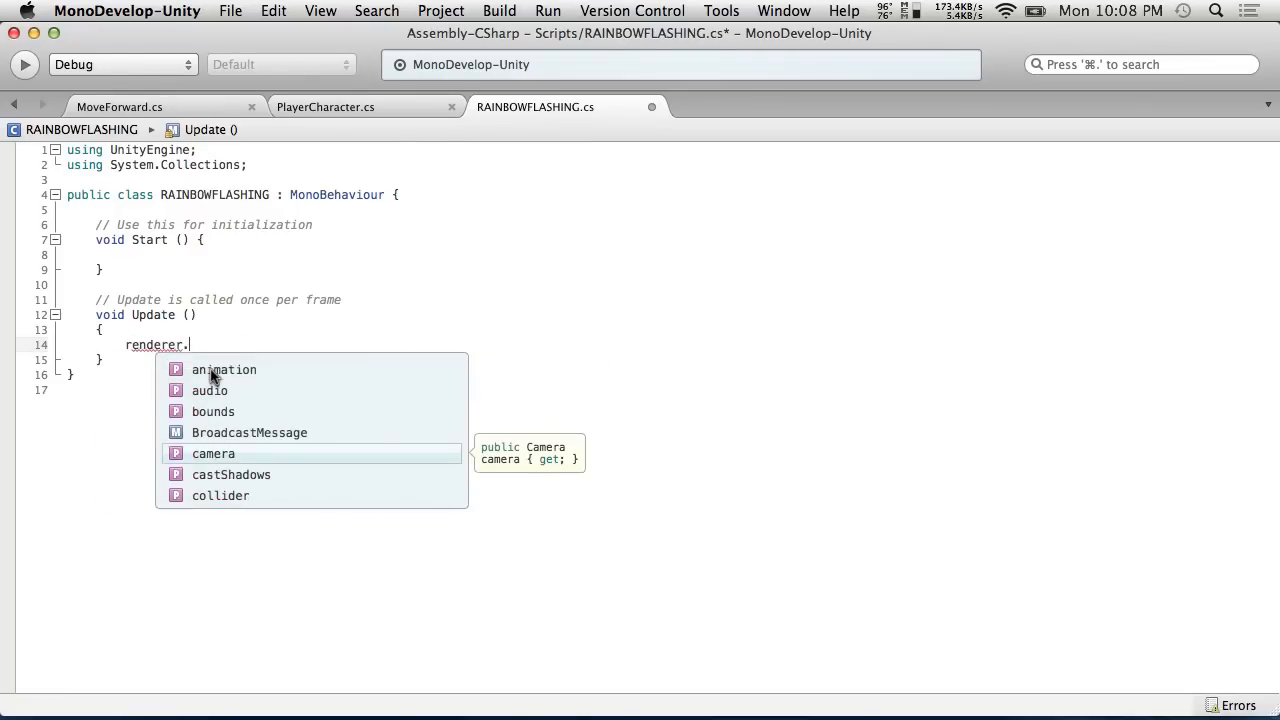
type("t")
key("BackSpace")
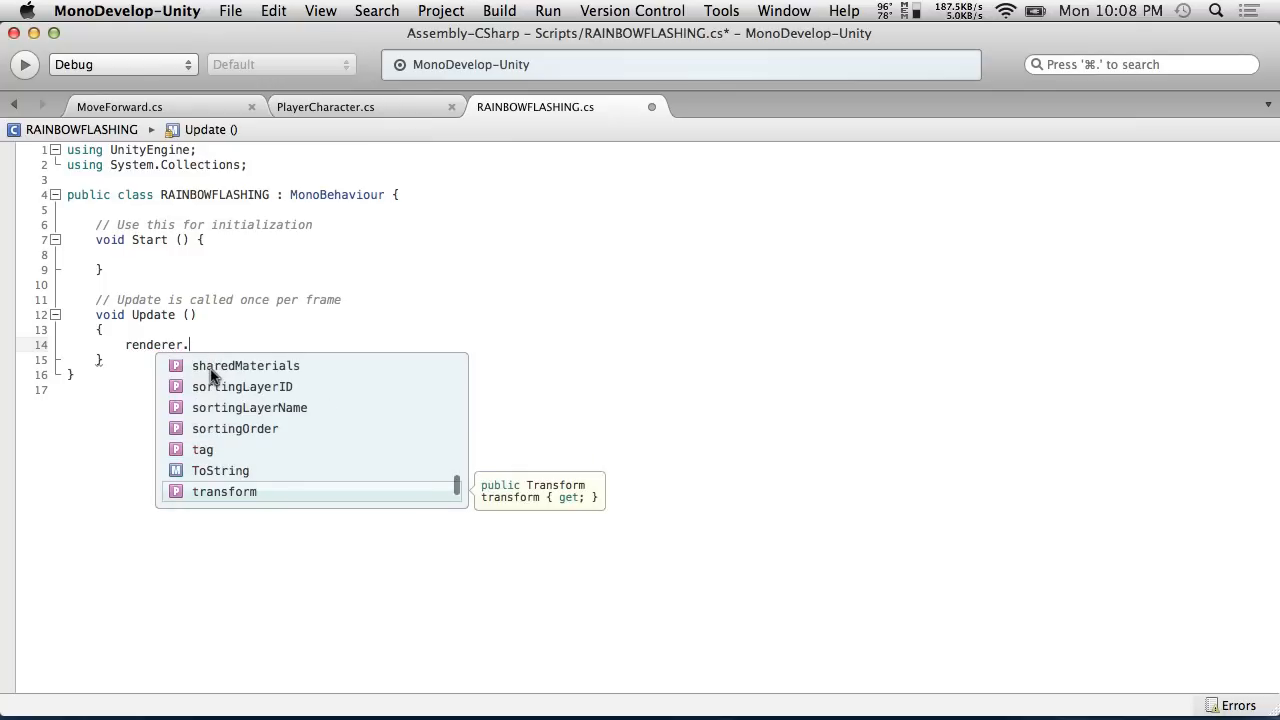
type("material.col")
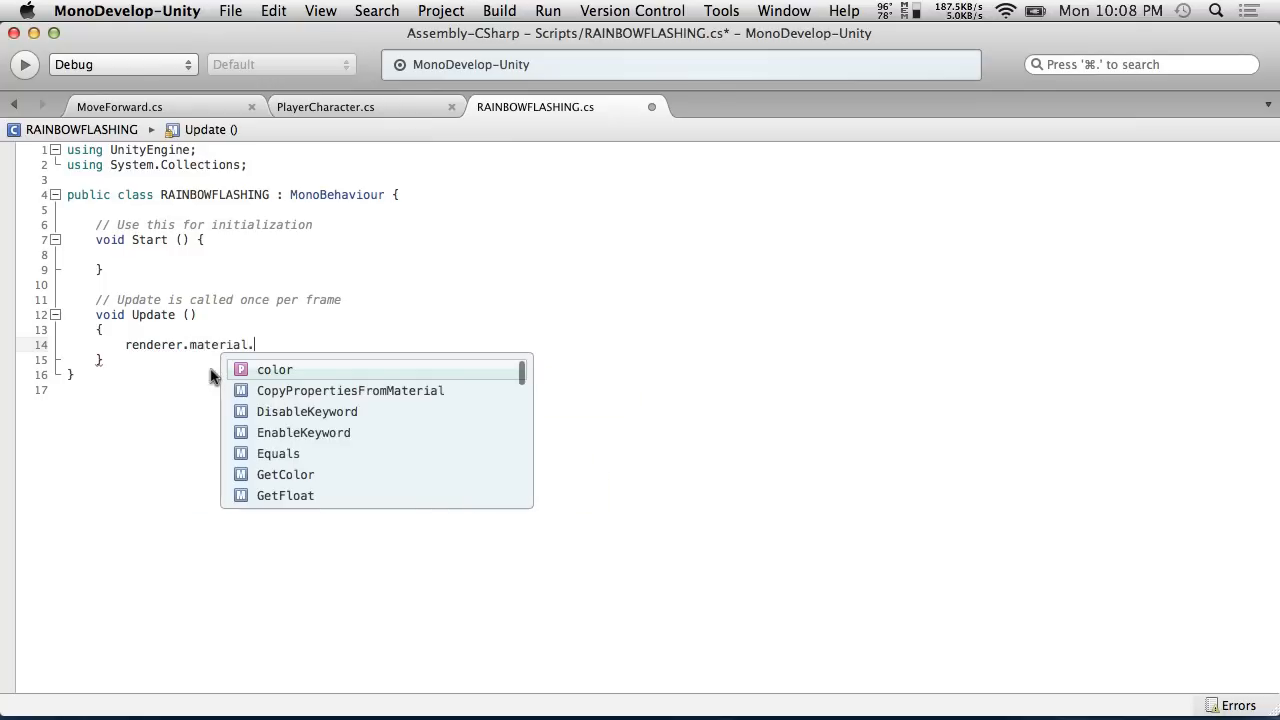
key("Return")
type("= Co")
key("BackSpace")
key("BackSpace")
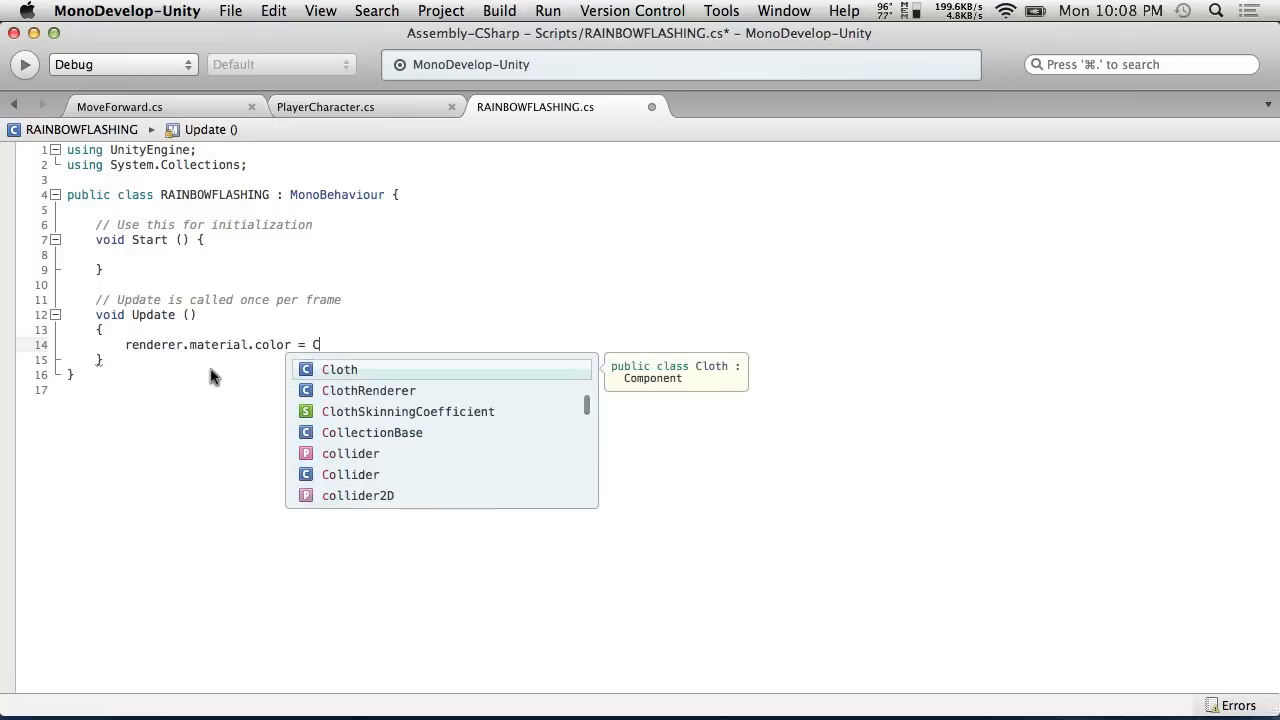
Assign a new Color with Random.Range(0,2) as its first component to the material color.
type("new Color*(")
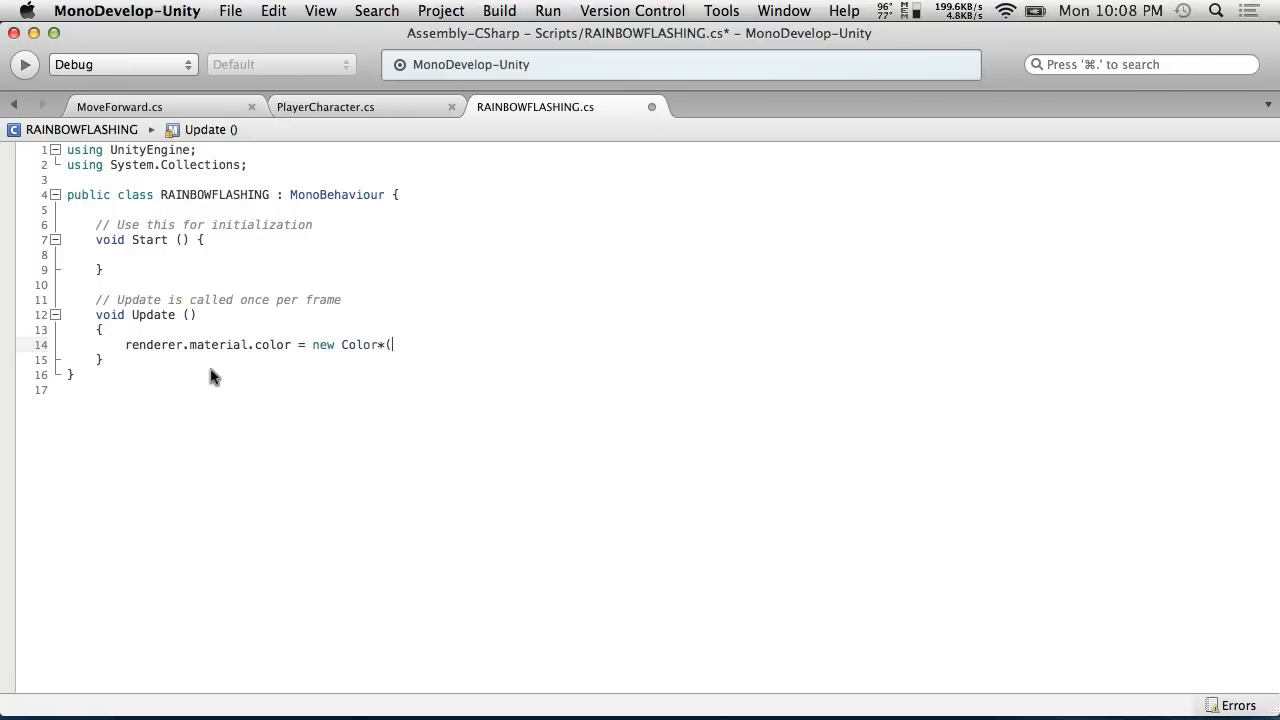
key("BackSpace")
key("BackSpace")
type("(Ran")
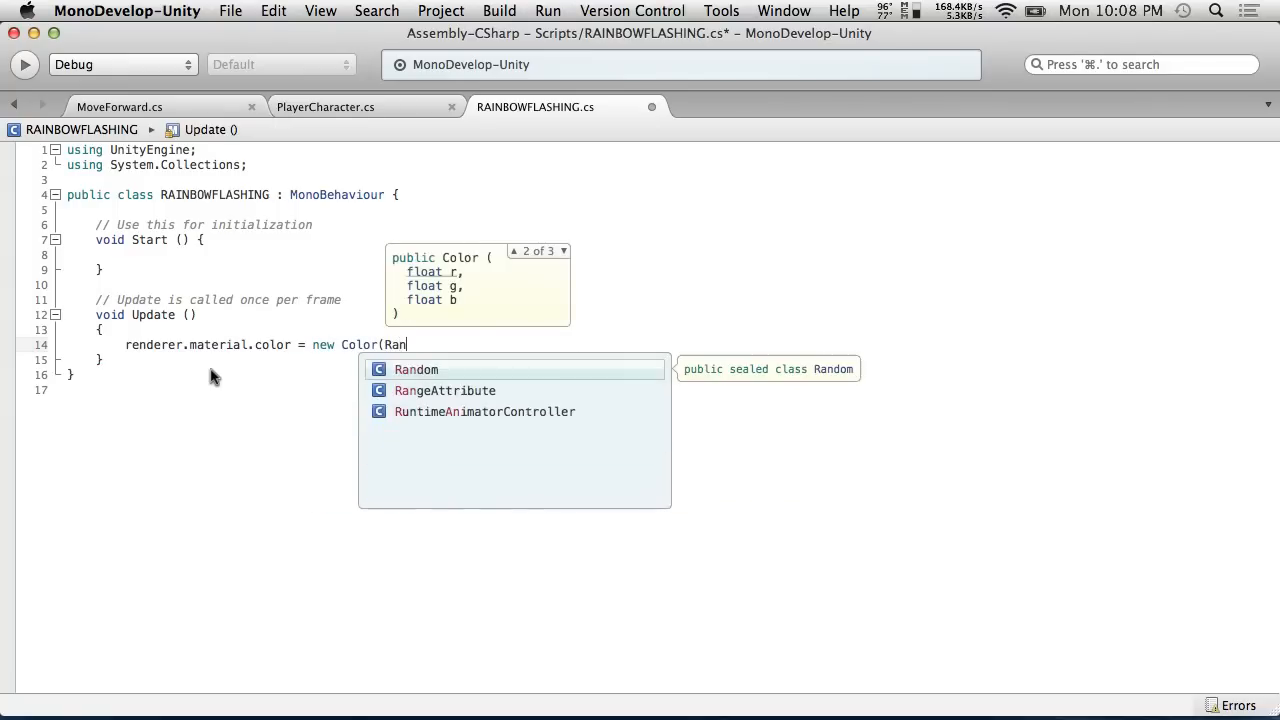
type("dom.ra")
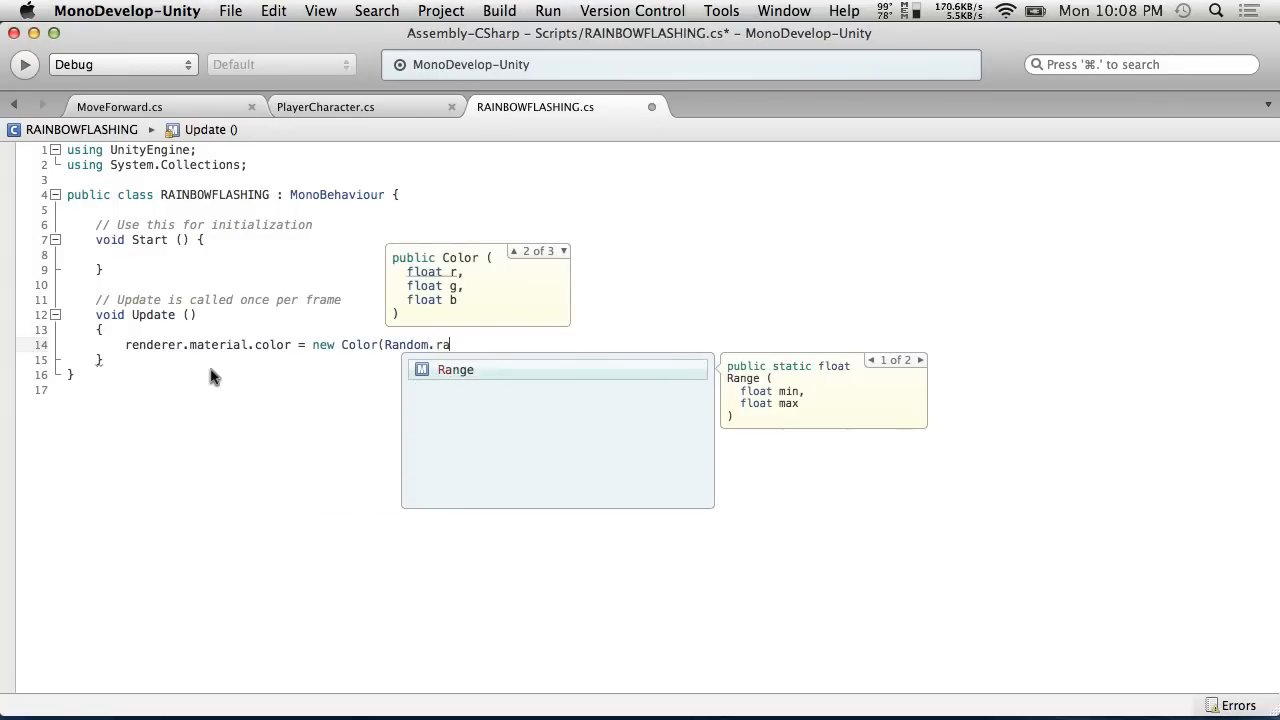
key("Return")
type("(")
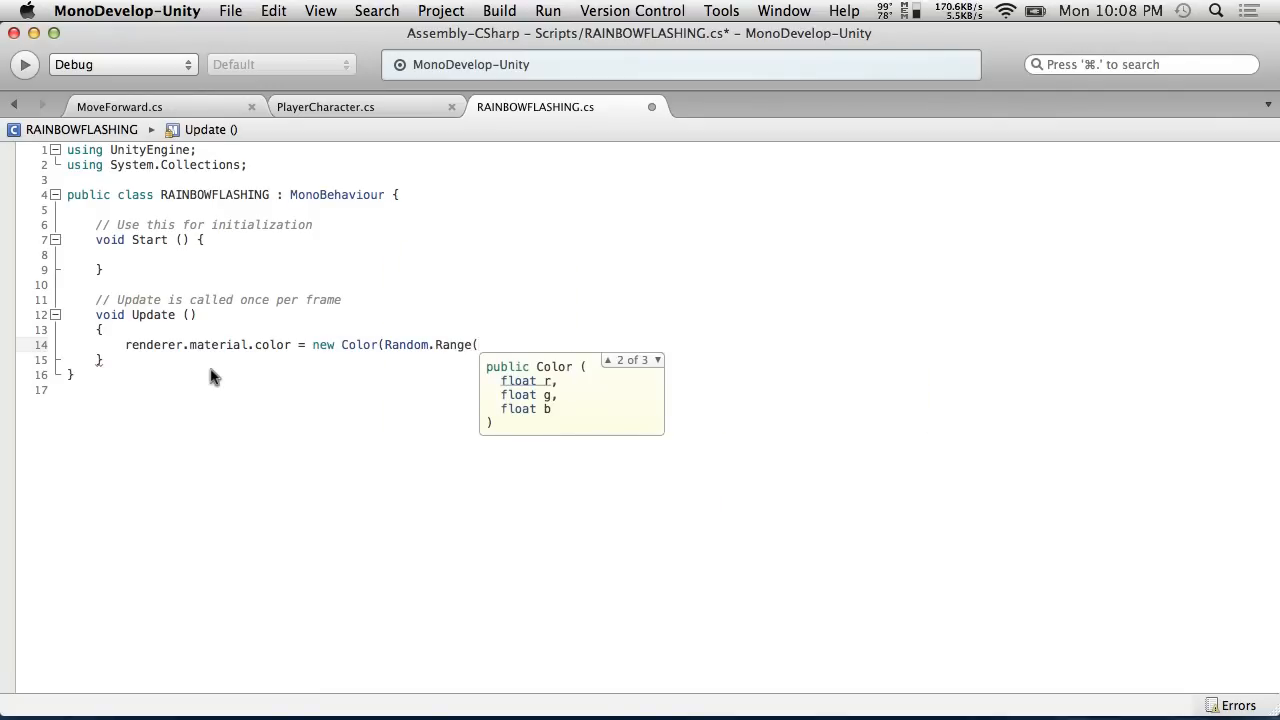
type("0,")
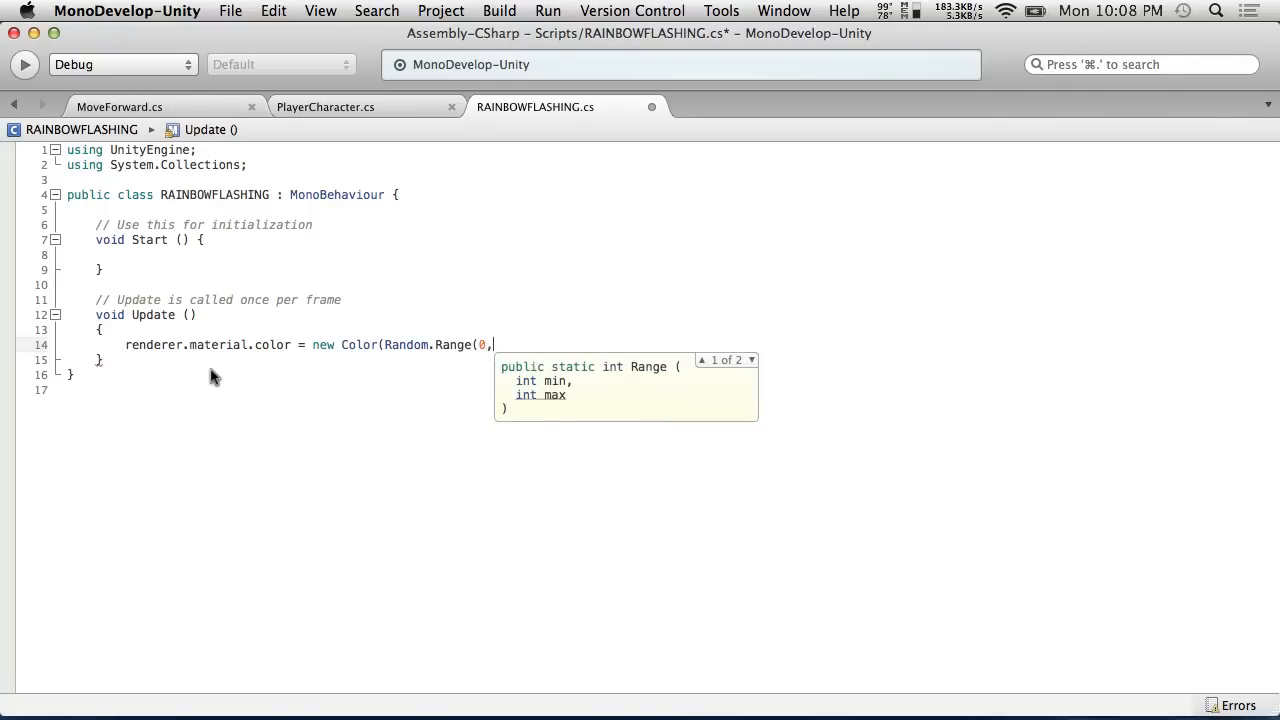
type("2)")
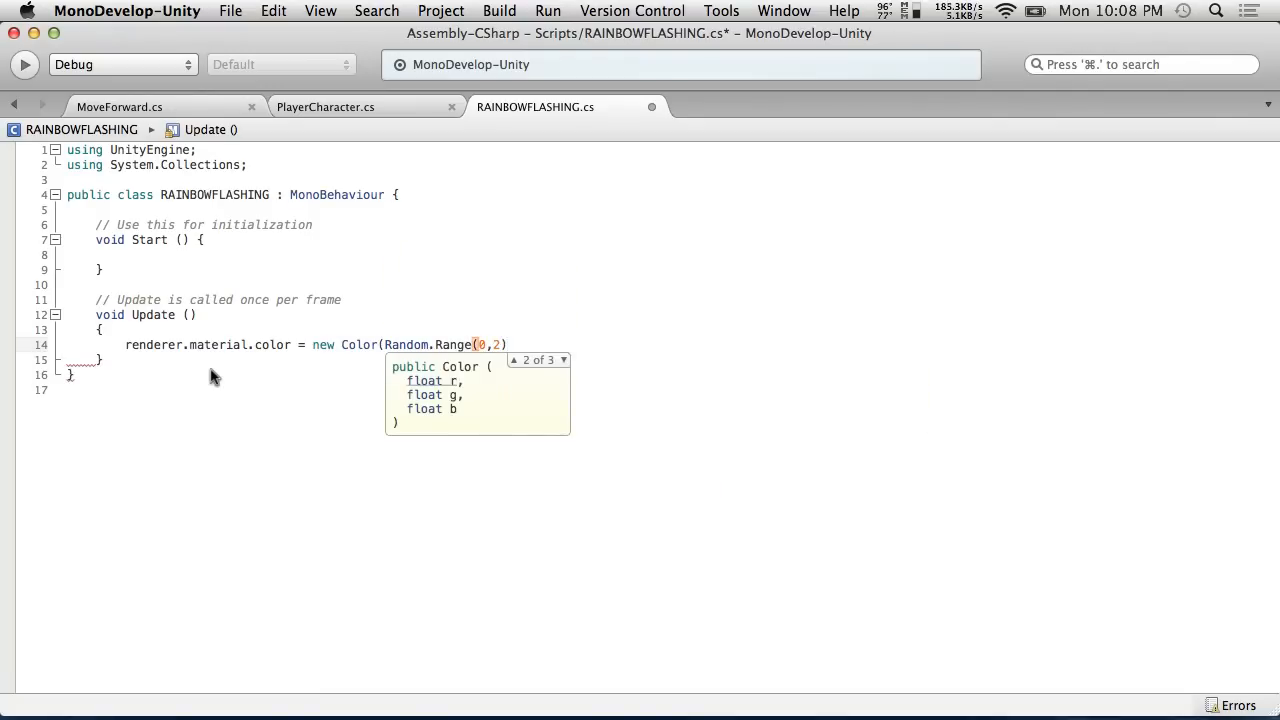
type(",")
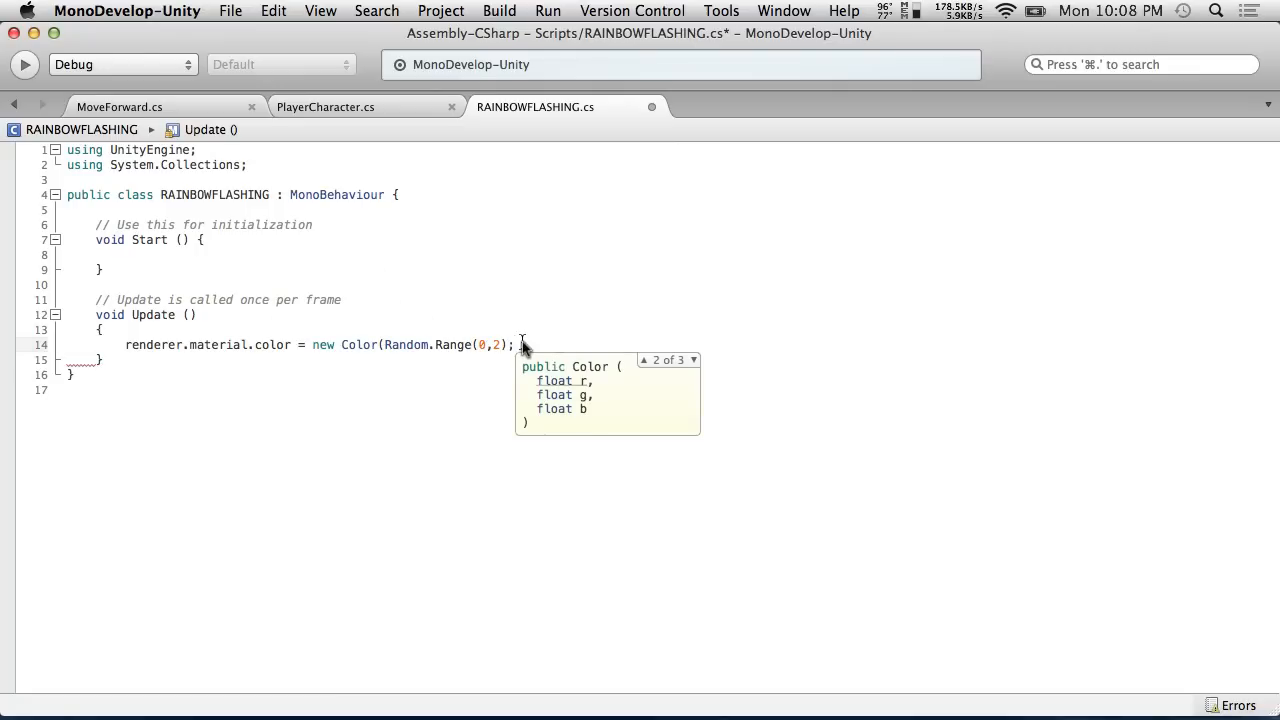
Duplicate Random.Range(0,2) for the second and third components of the new Color and close the statement.
type(",")
left_click_drag(508, 345, 385, 345)
key("super+c")
left_click(540, 346)
key("super+v")
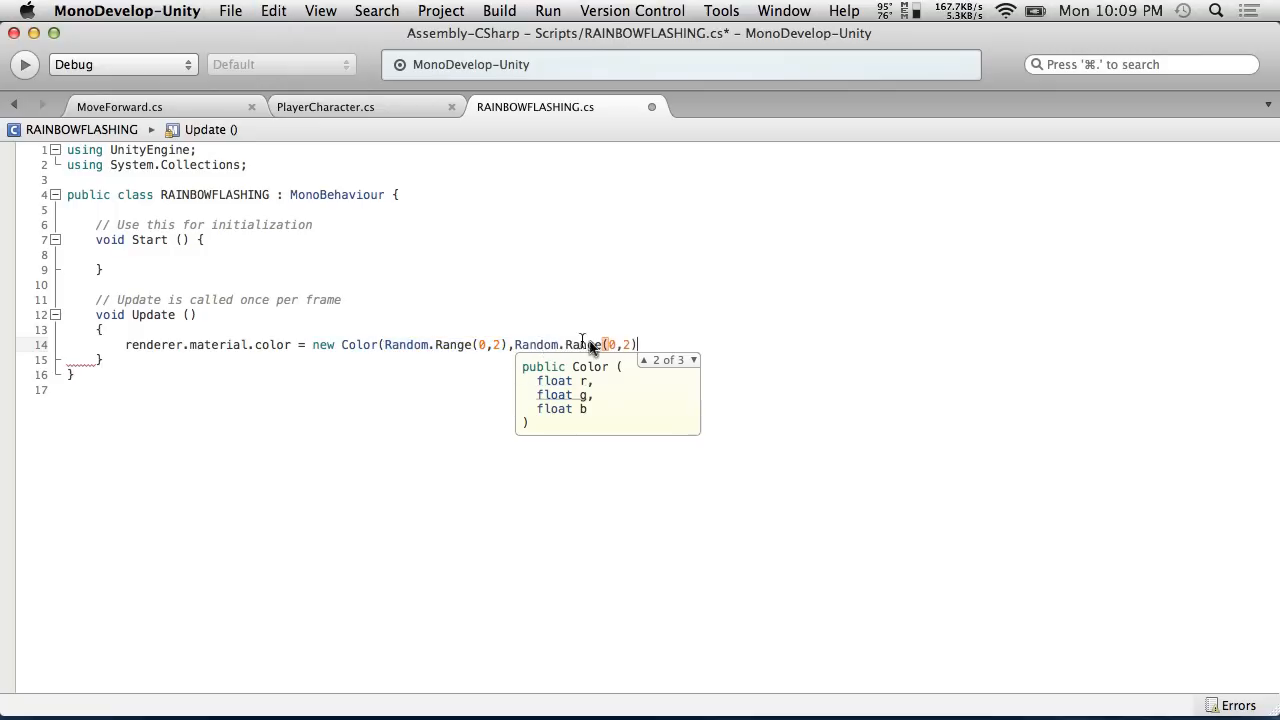
type(",")
key("super+v")
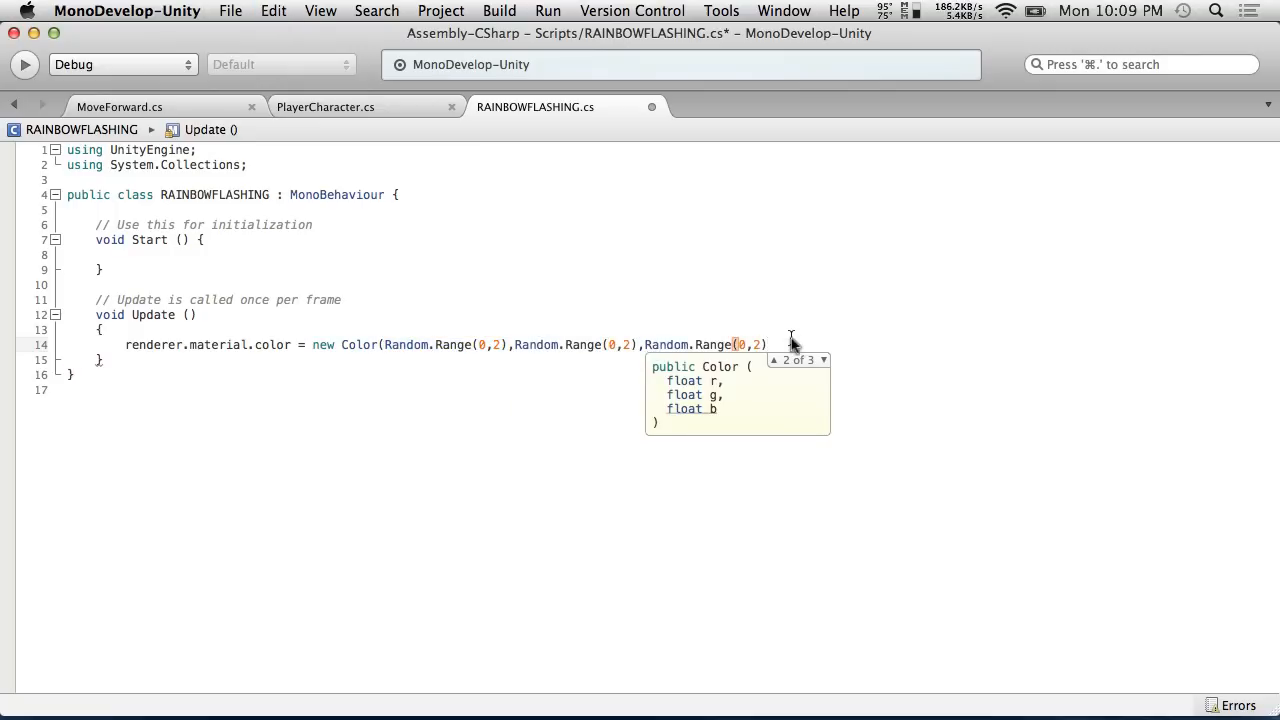
type(");")
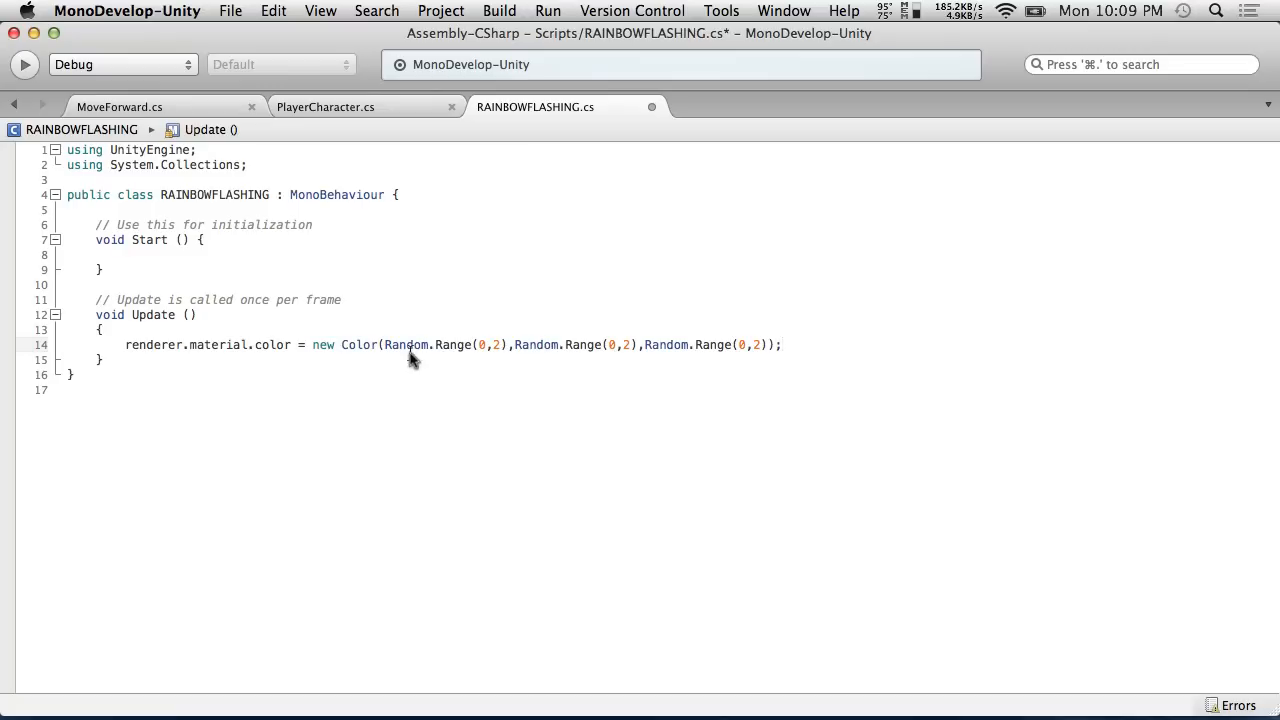
Save RAINBOWFLASHING.cs and check the Unity console for compile errors.
left_click(230, 11)
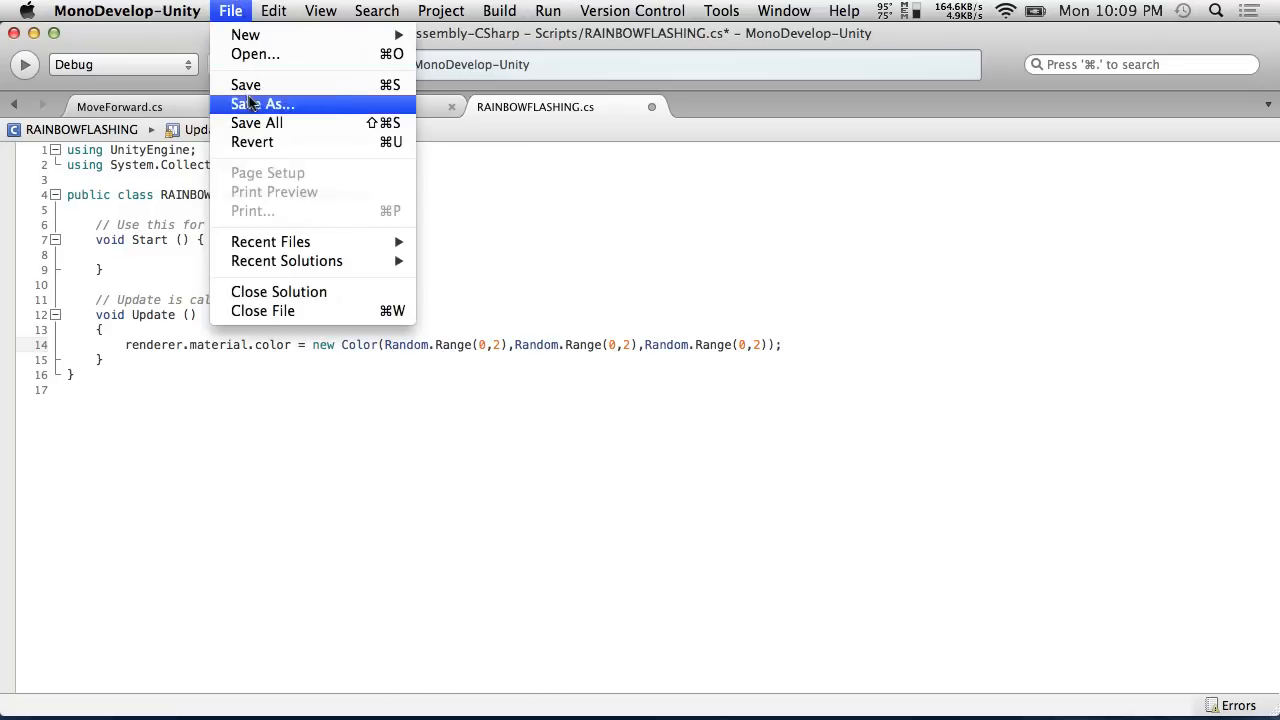
left_click(251, 88)
key("ctrl+Left")
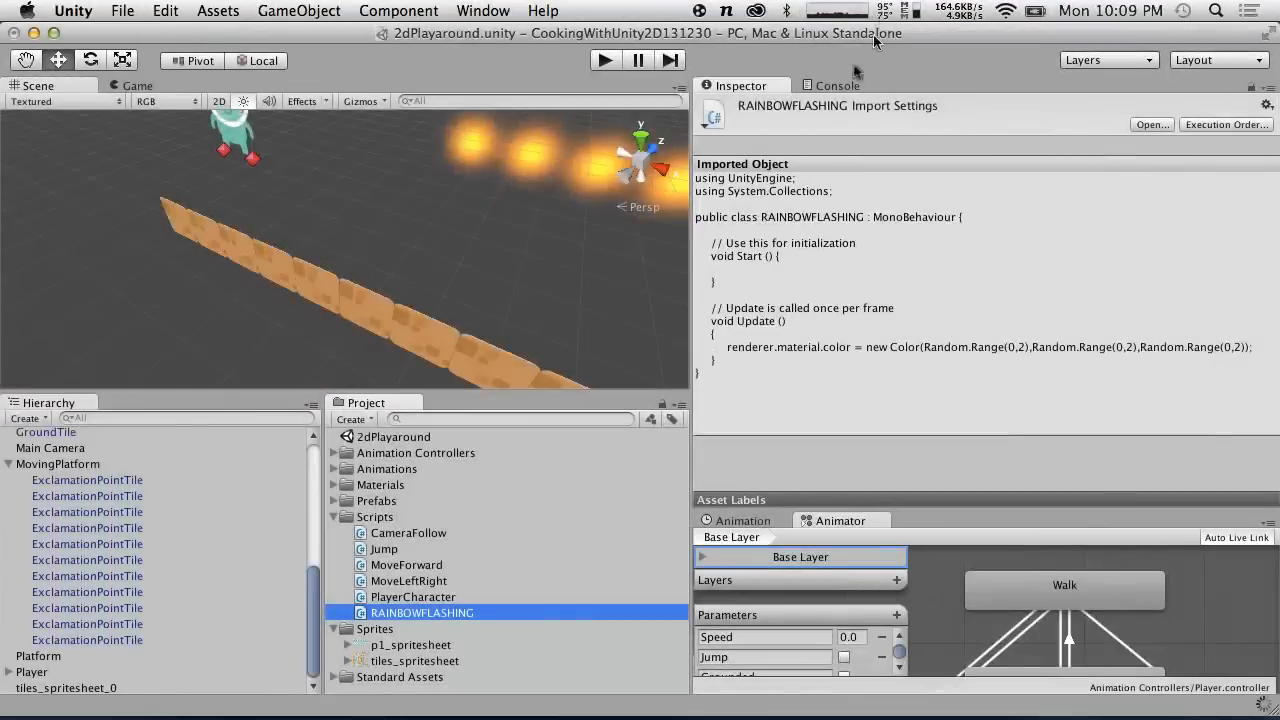
left_click(830, 88)
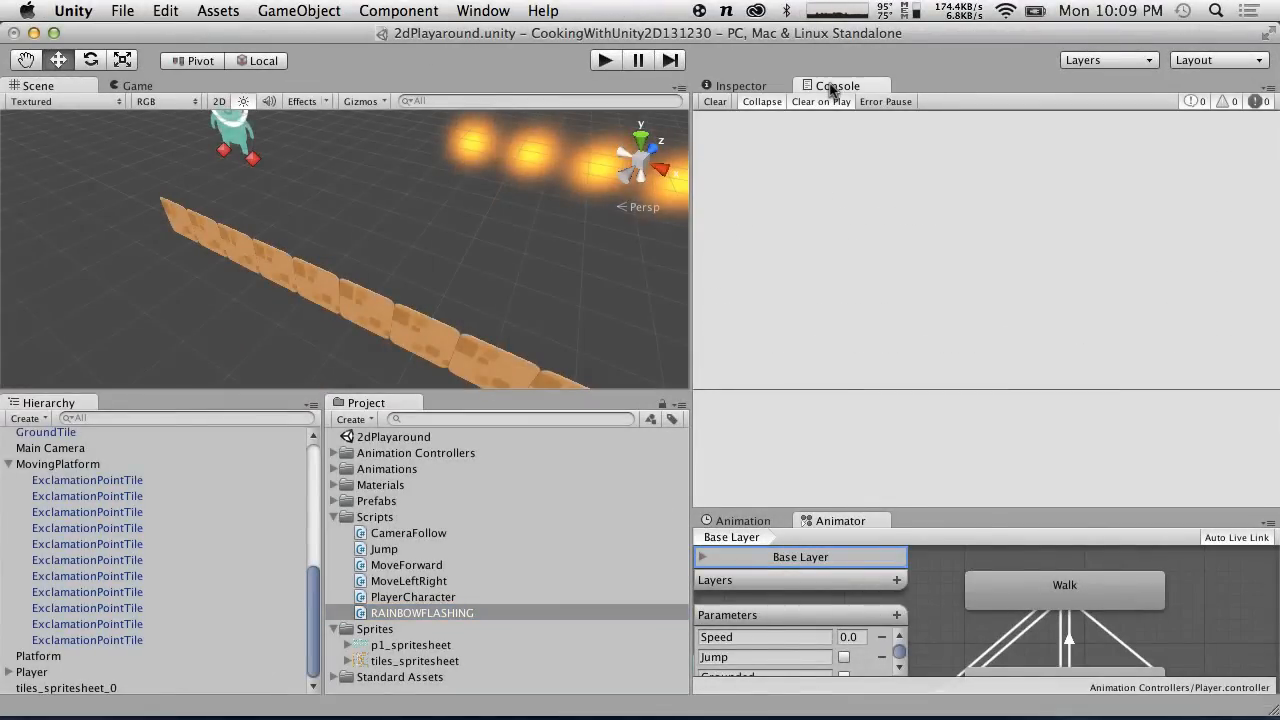
Back in MonoDevelop, add the example line Random.Range(0,alksjdflkasjdkl.Length) above the color assignment in Update.
key("ctrl+Right")
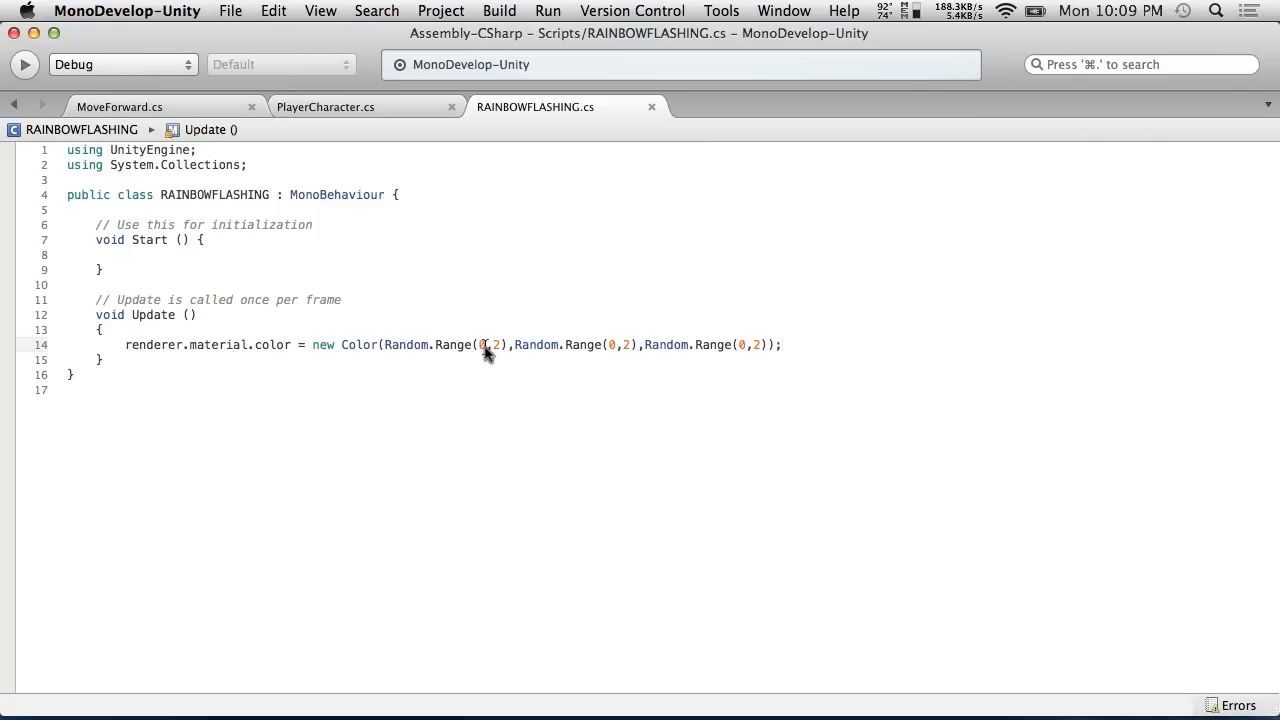
left_click(145, 332)
key("Return")
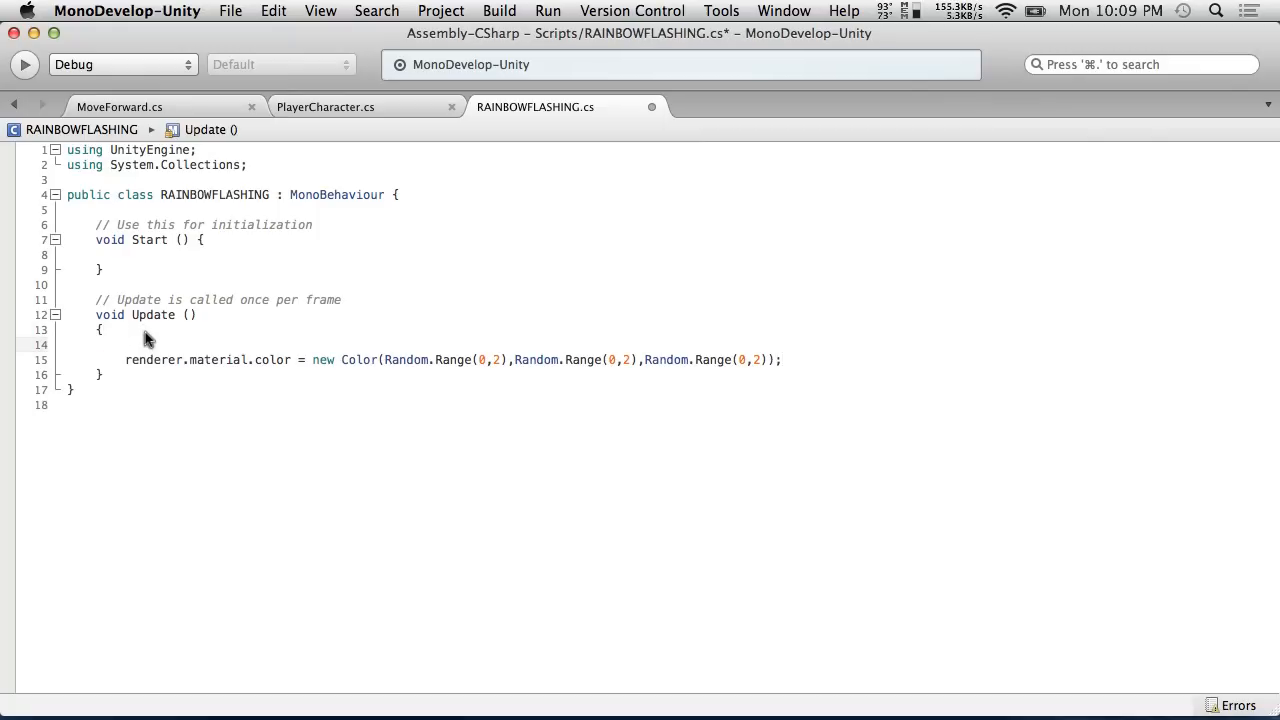
type("Ran")
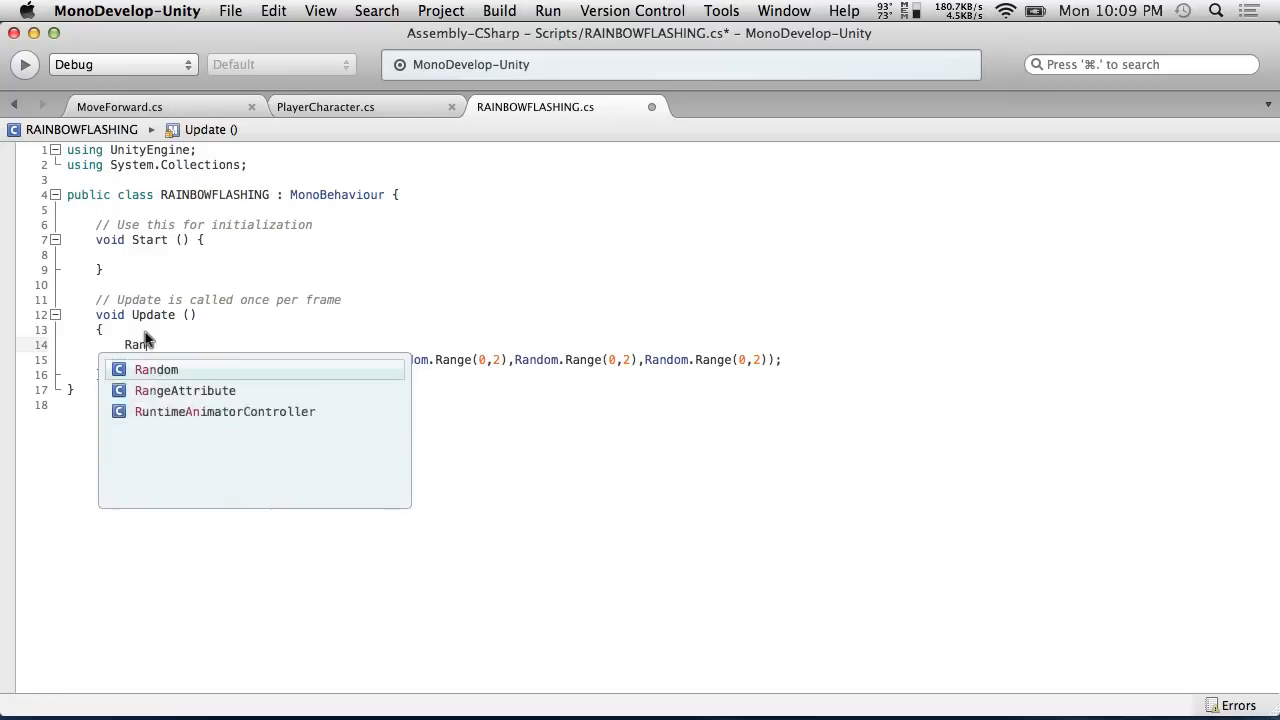
type("dom.Ra")
key("Return")
type("(0,")
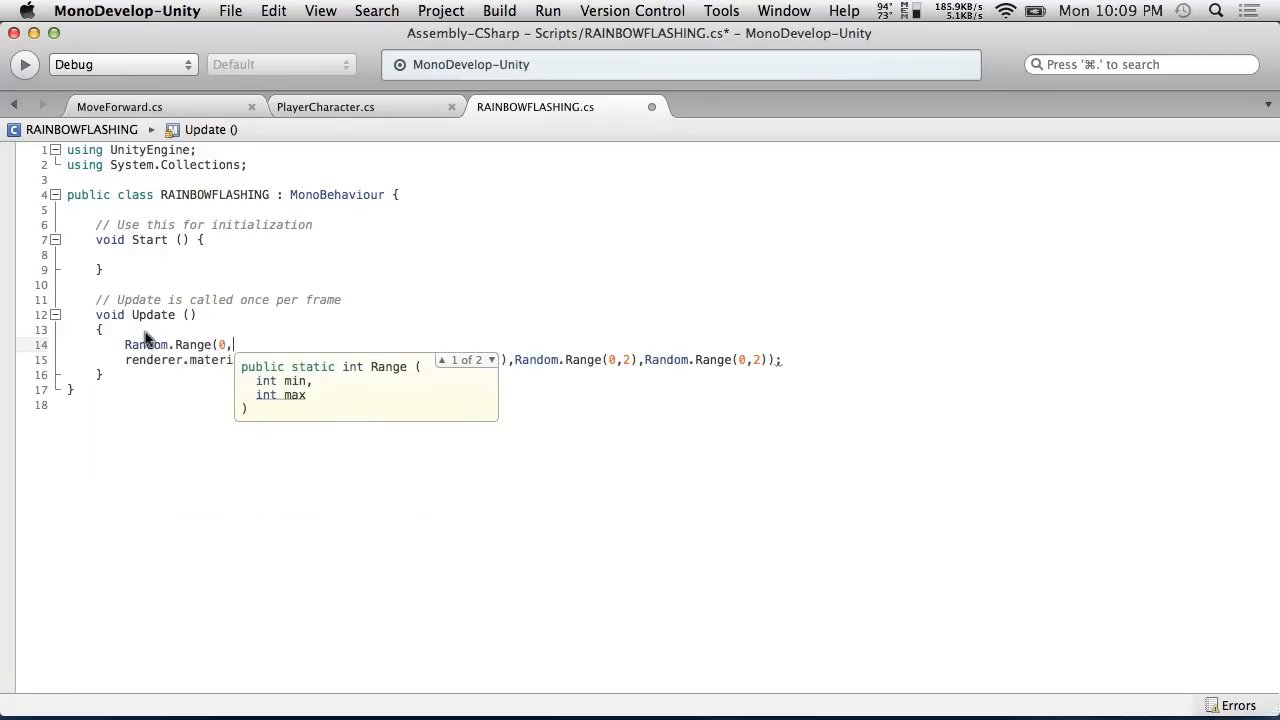
type("alksjdflkasjdkl.")
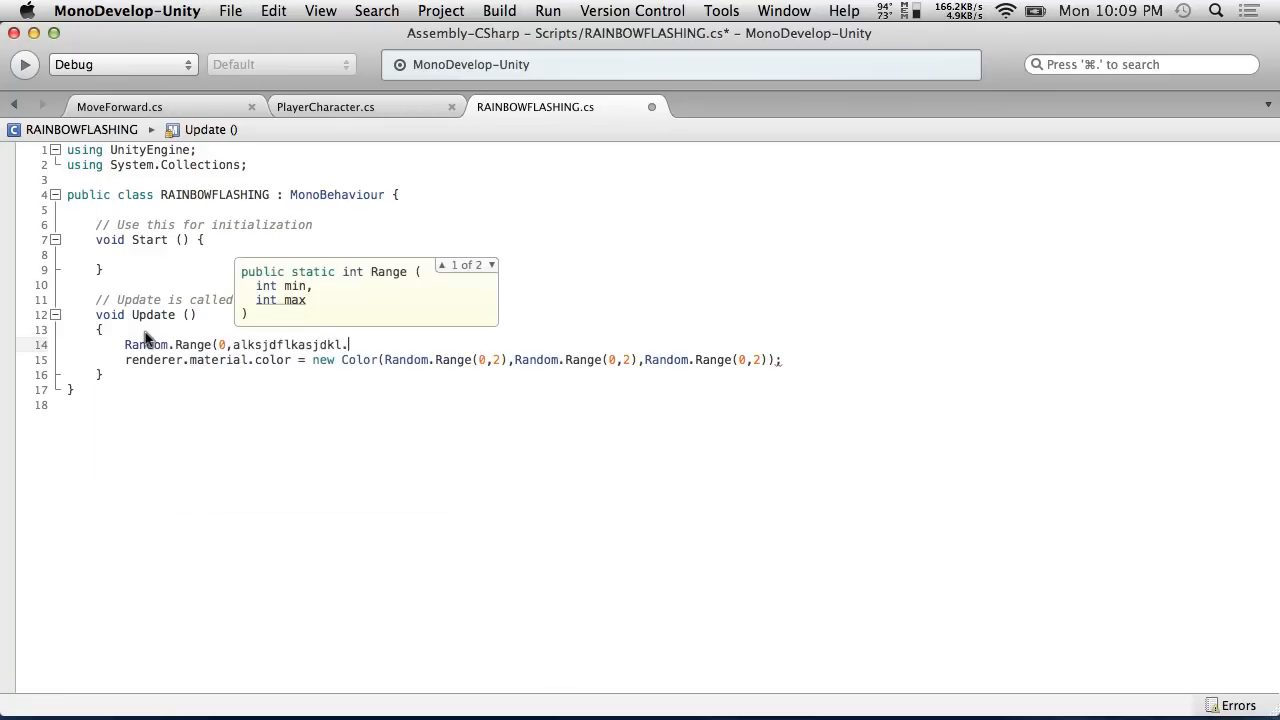
type("Length")
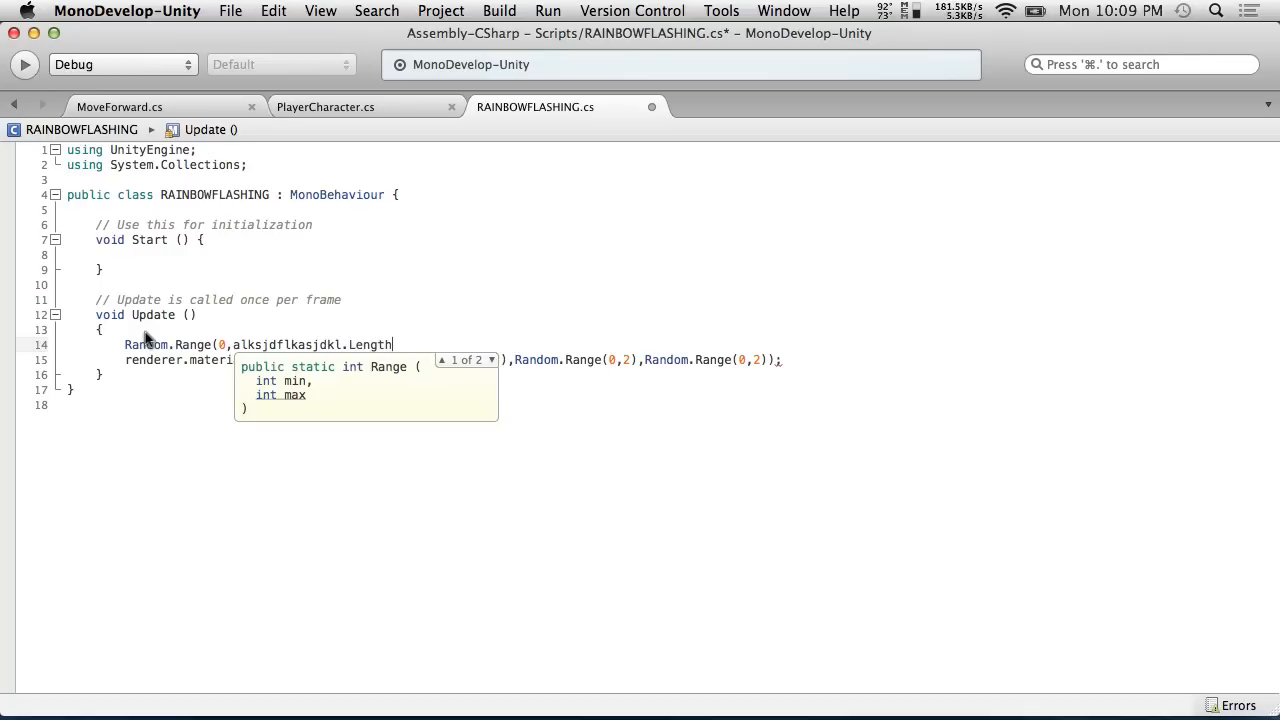
type(")")
Delete the example Random.Range line from the Update method and save the script.
left_click_drag(433, 352, 2, 352)
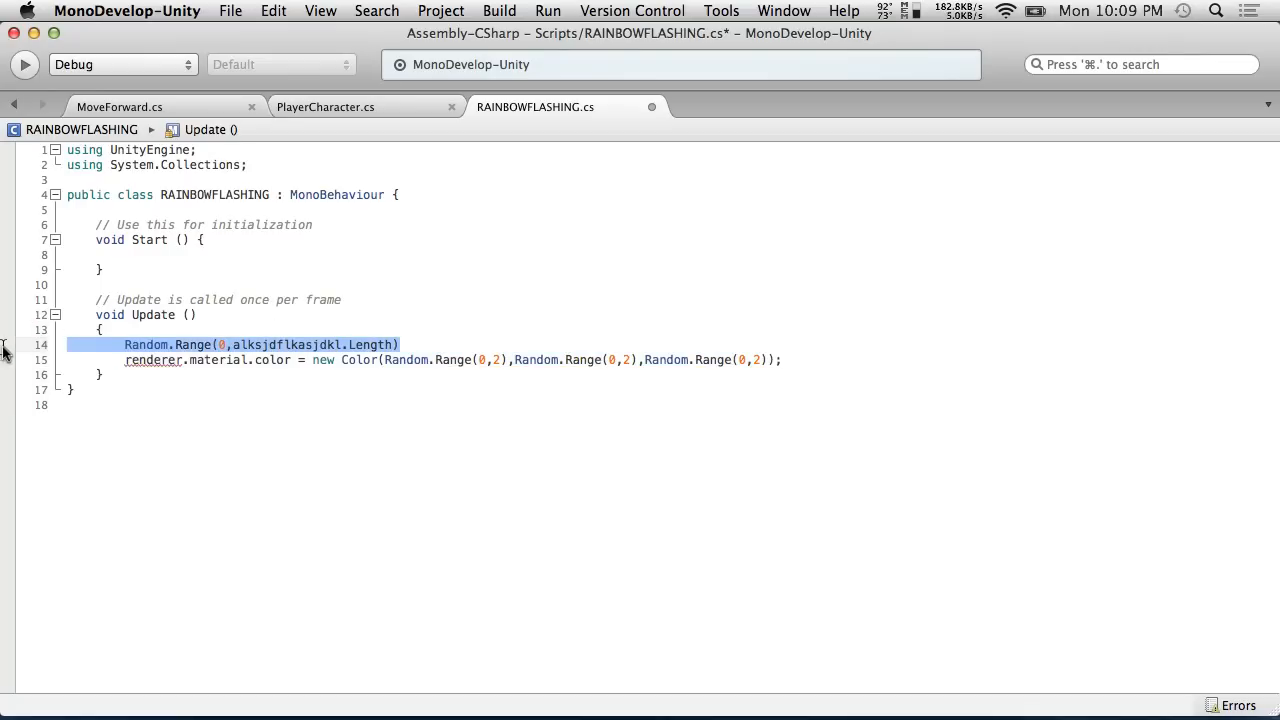
key("BackSpace")
key("BackSpace")
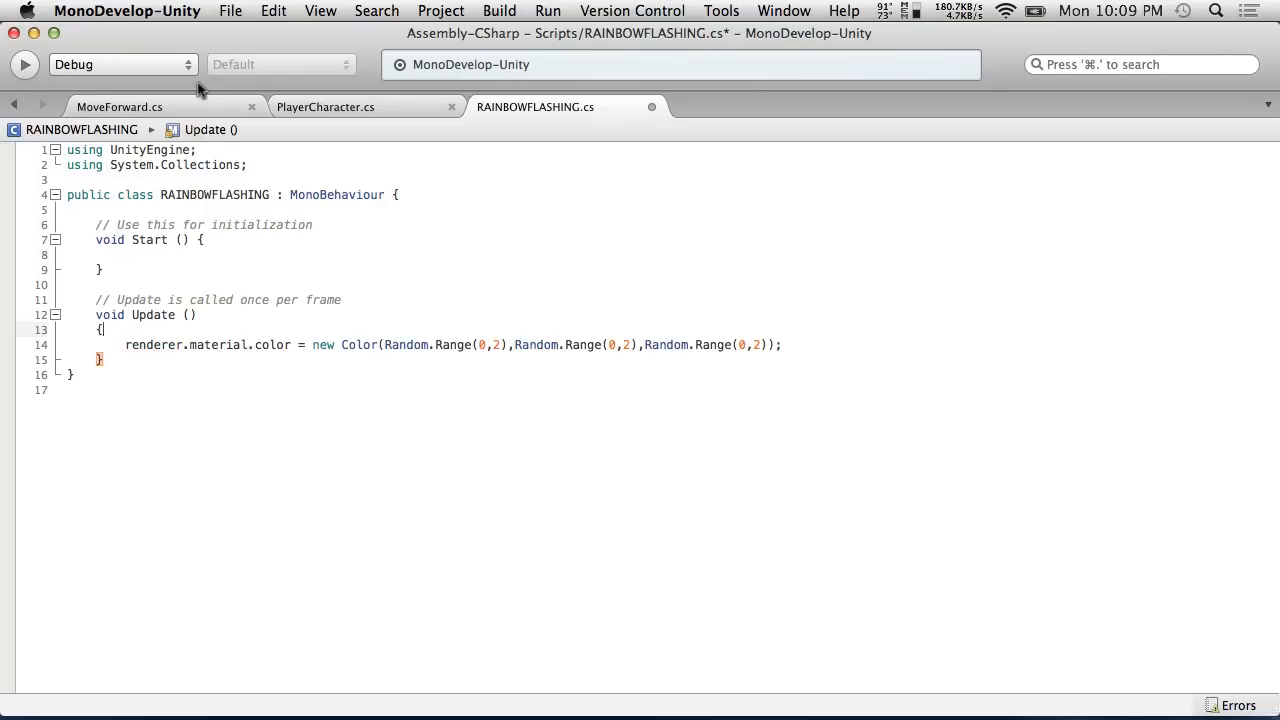
left_click(273, 10)
mouse_move(230, 10)
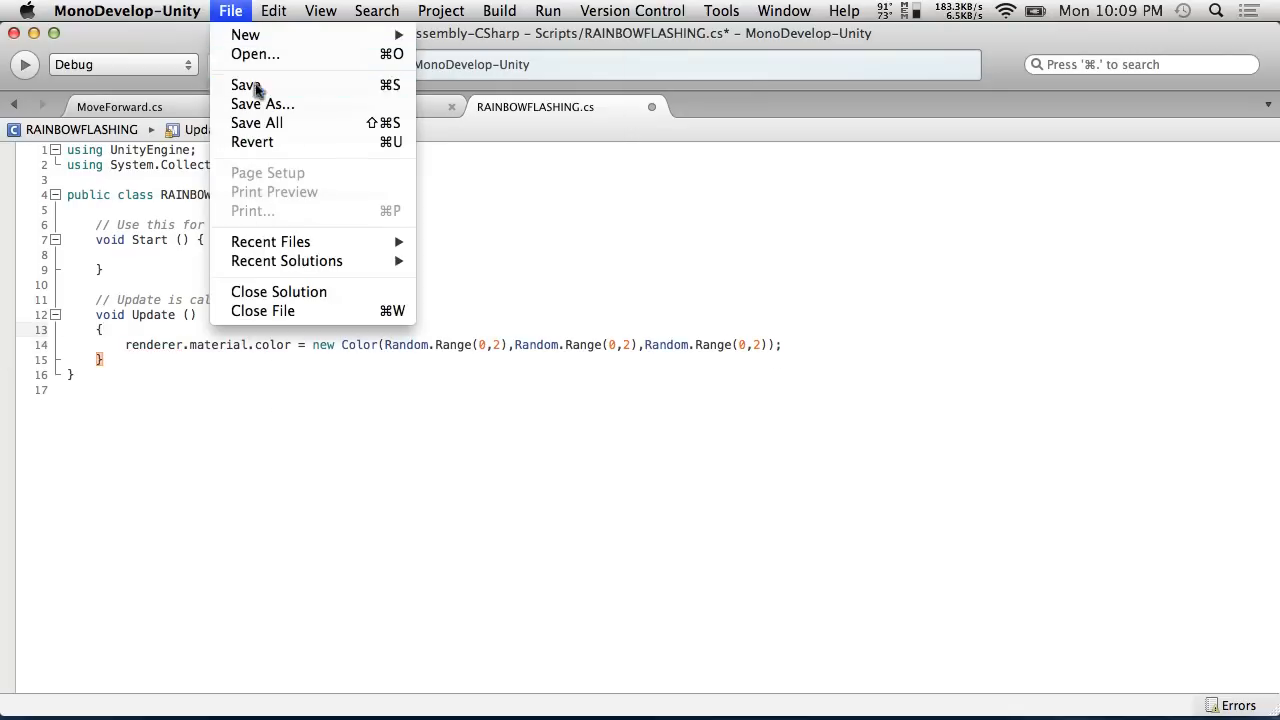
left_click(251, 83)
left_click(497, 346)
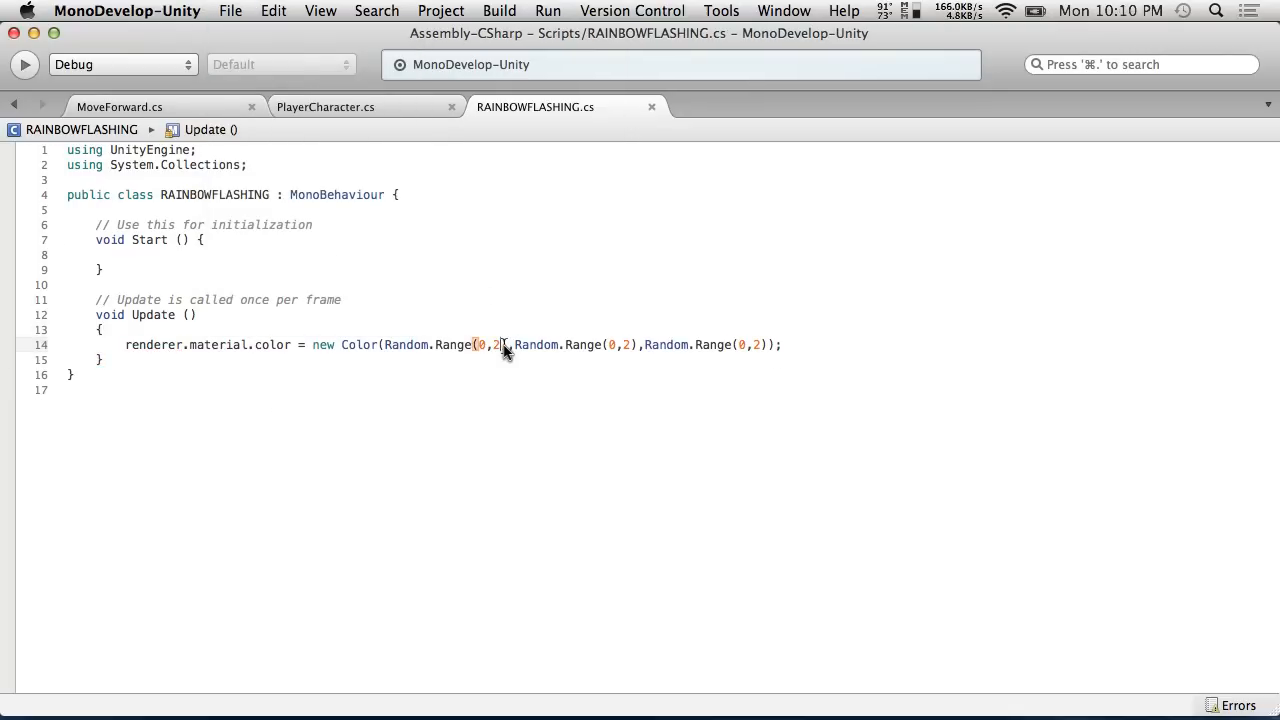
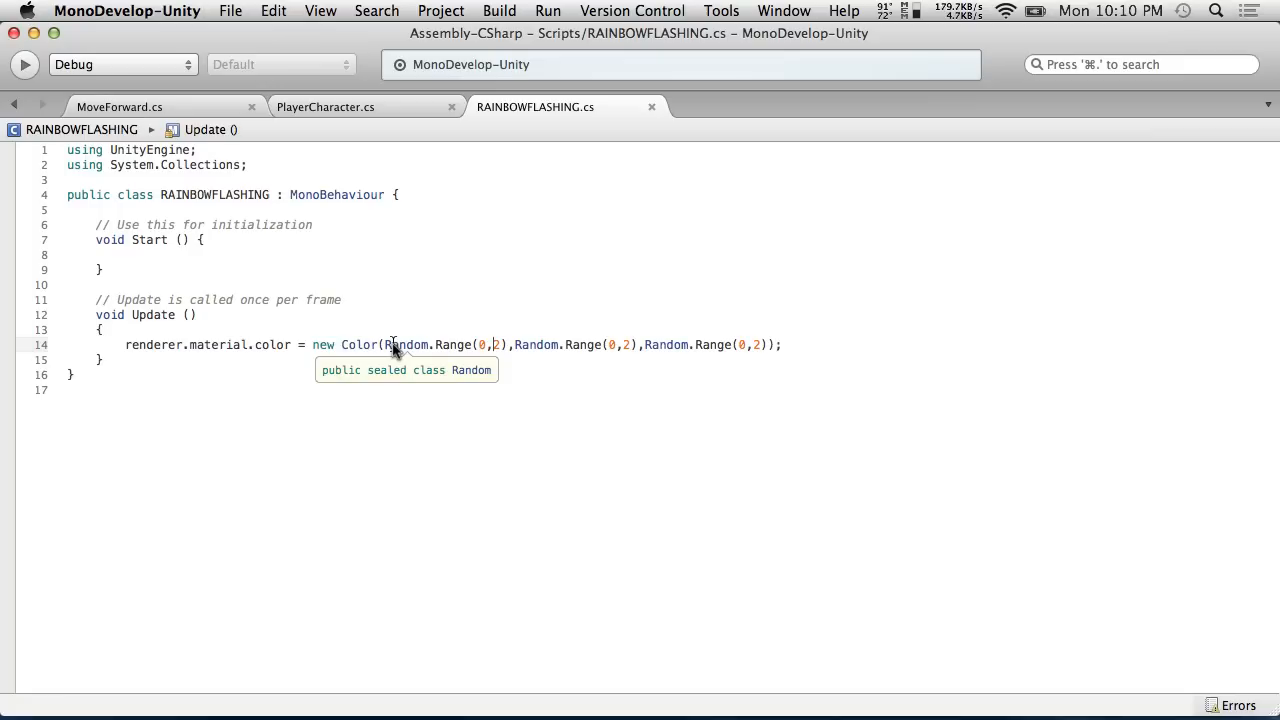
Save the script, switch to Unity and attach RAINBOWFLASHING to LaserGeometry inside the Laser prefab.
left_click(227, 10)
left_click(241, 79)
key("ctrl+Left")
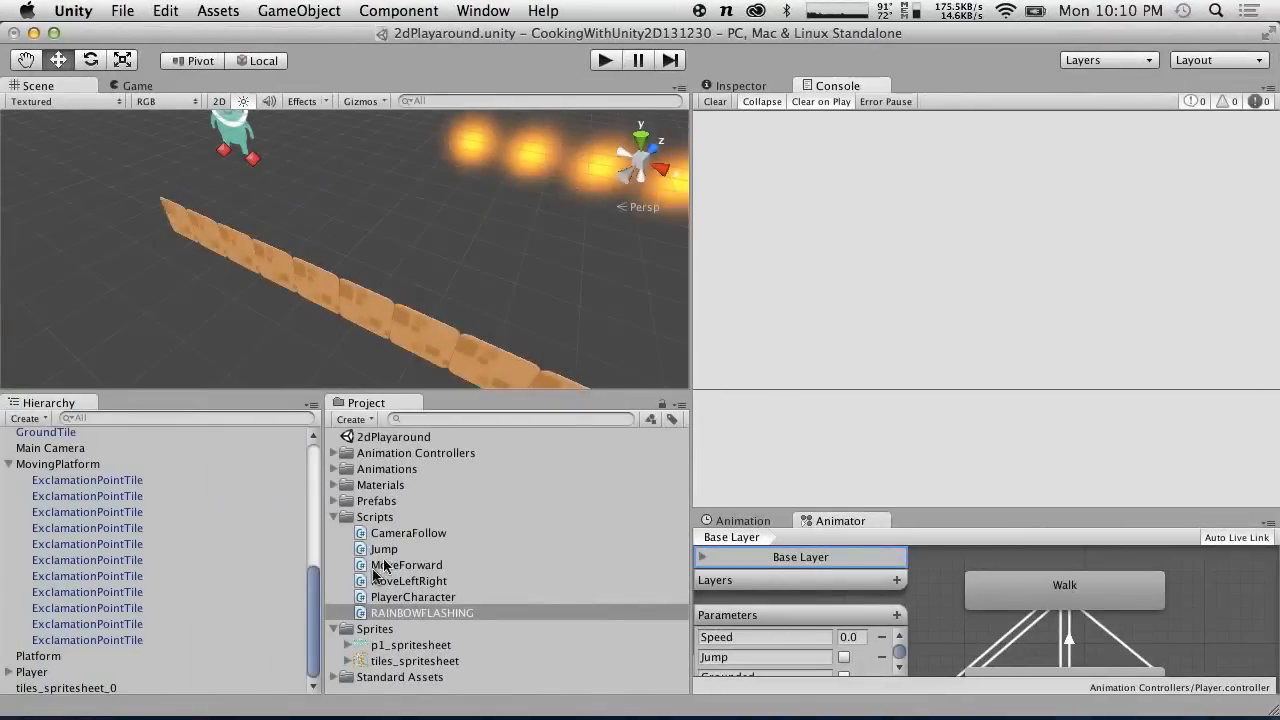
left_click(350, 501)
left_click(334, 501)
scroll(365, 524, "down", 3)
left_click_drag(416, 623, 455, 514)
Play the game to test the laser colors while moving the character forward, and stop it.
left_click(612, 60)
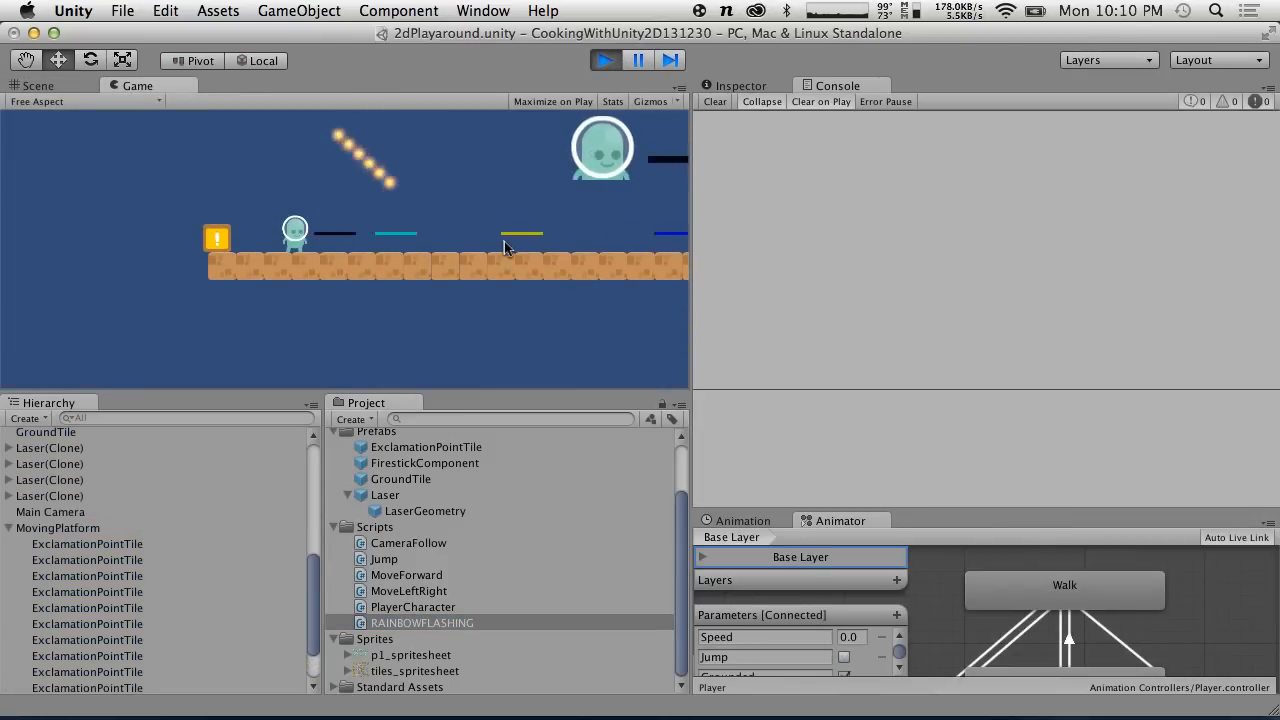
key("Right")
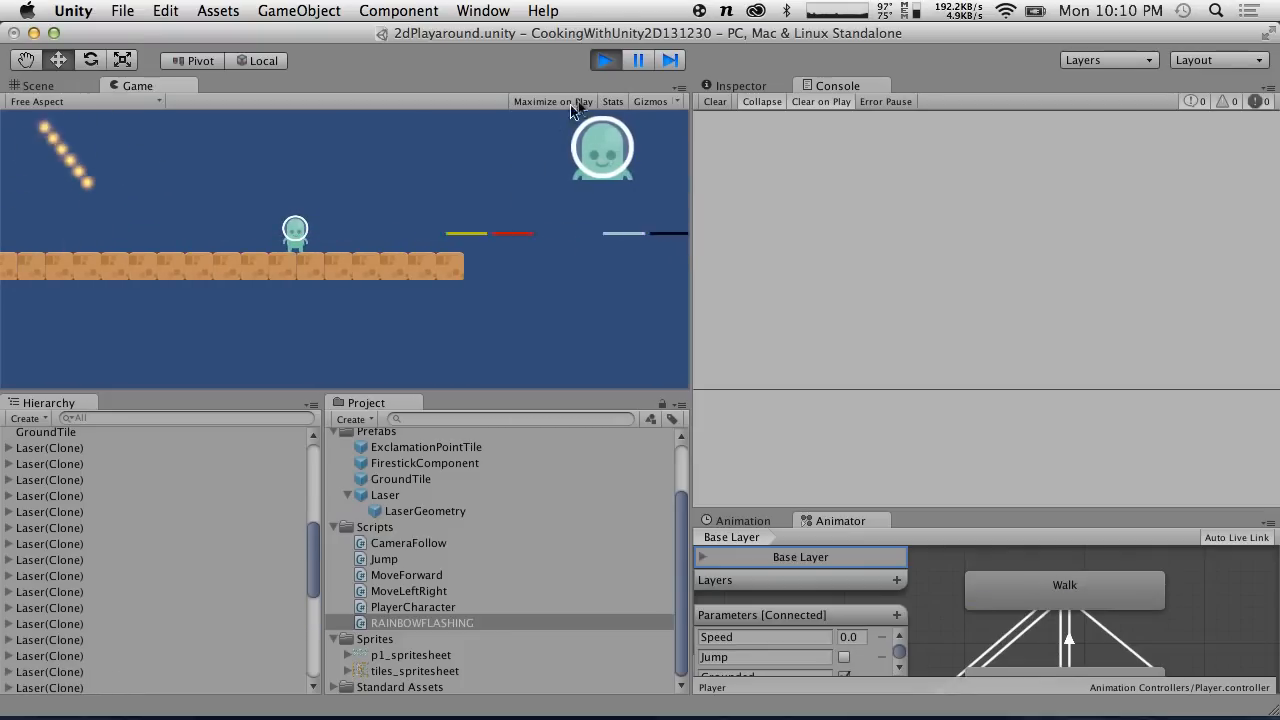
left_click(604, 64)
Inspect the LaserGeometry prefab's components and its assigned material.
left_click(420, 511)
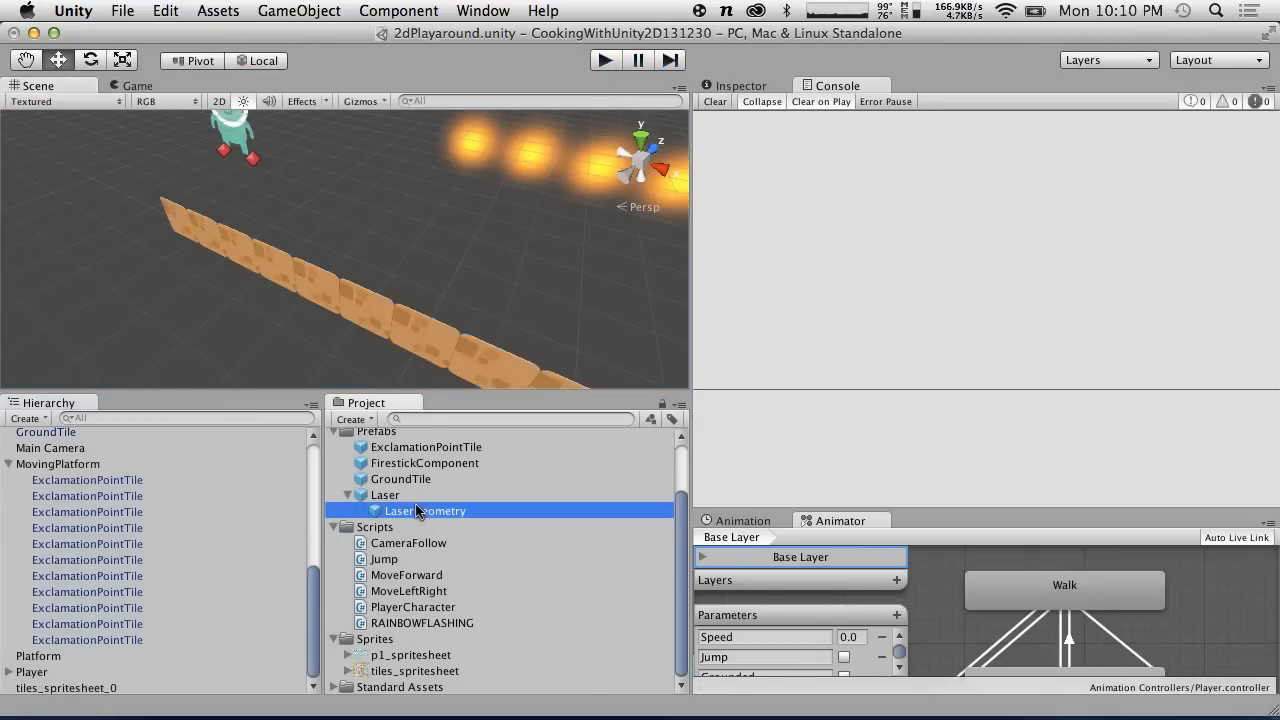
left_click(745, 86)
scroll(885, 280, "down", 5)
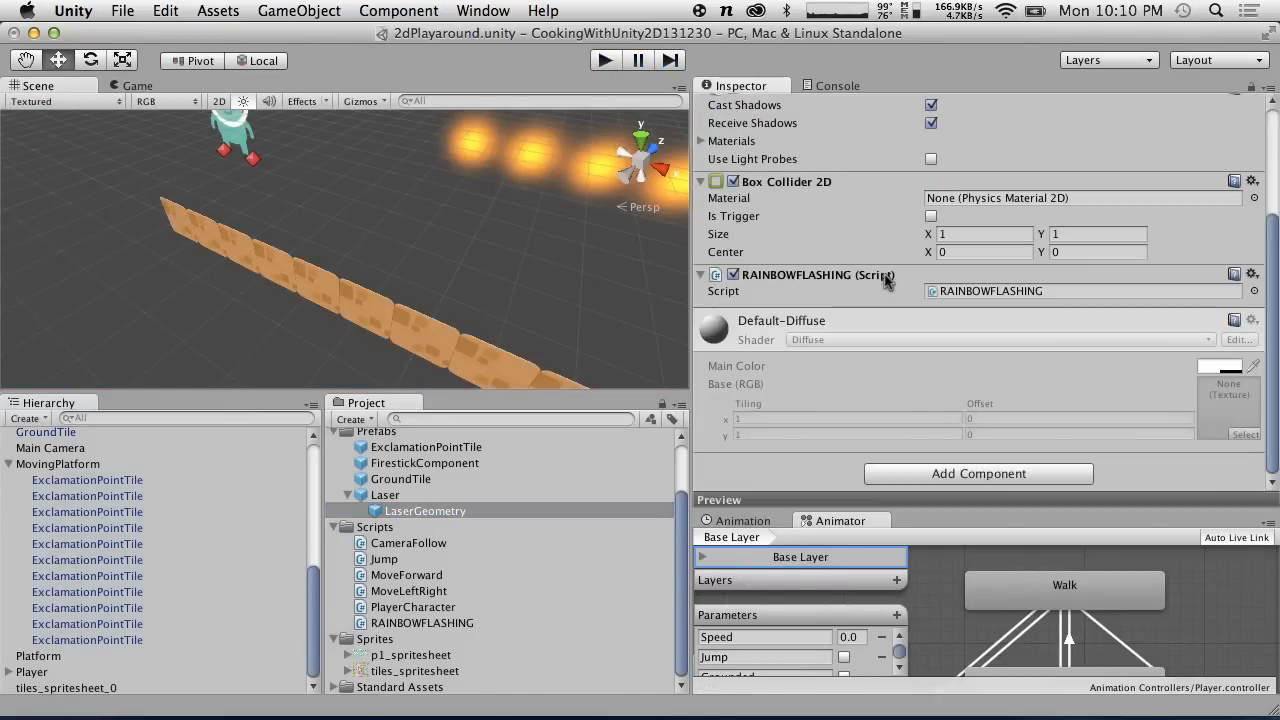
Create a new material named FullBright in the Materials folder.
scroll(414, 518, "up", 3)
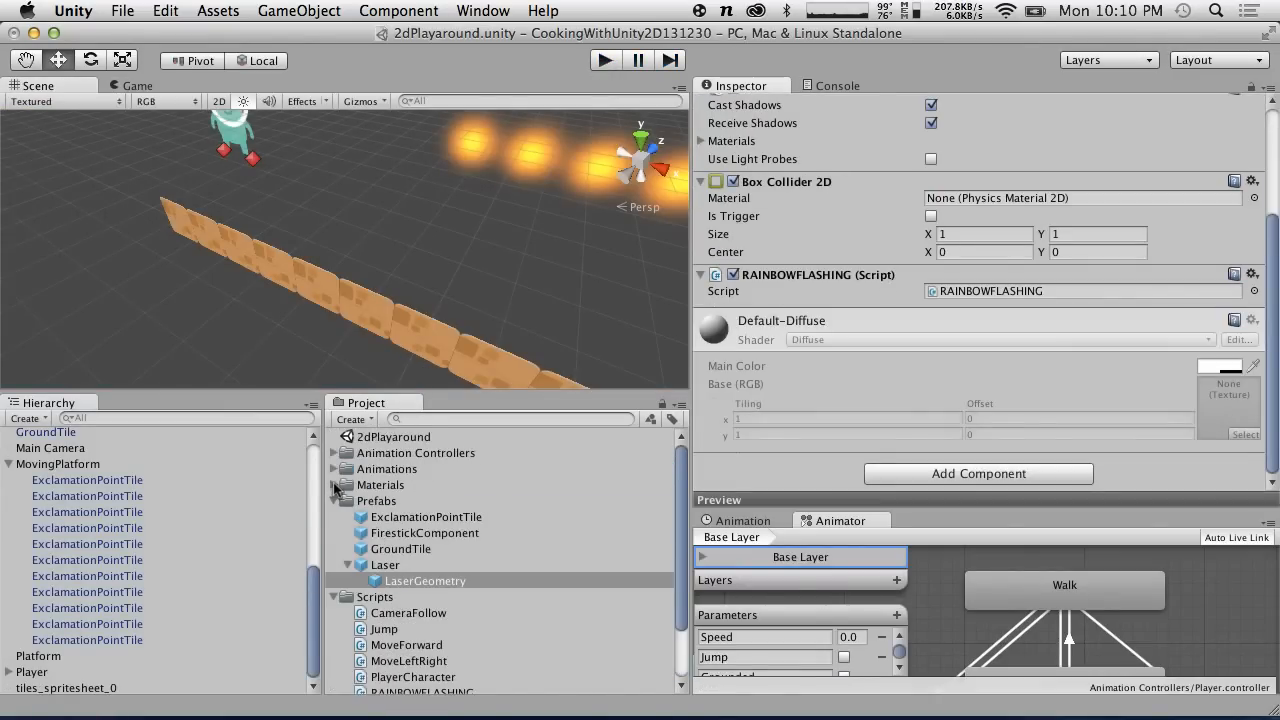
left_click(336, 486)
left_click(374, 484)
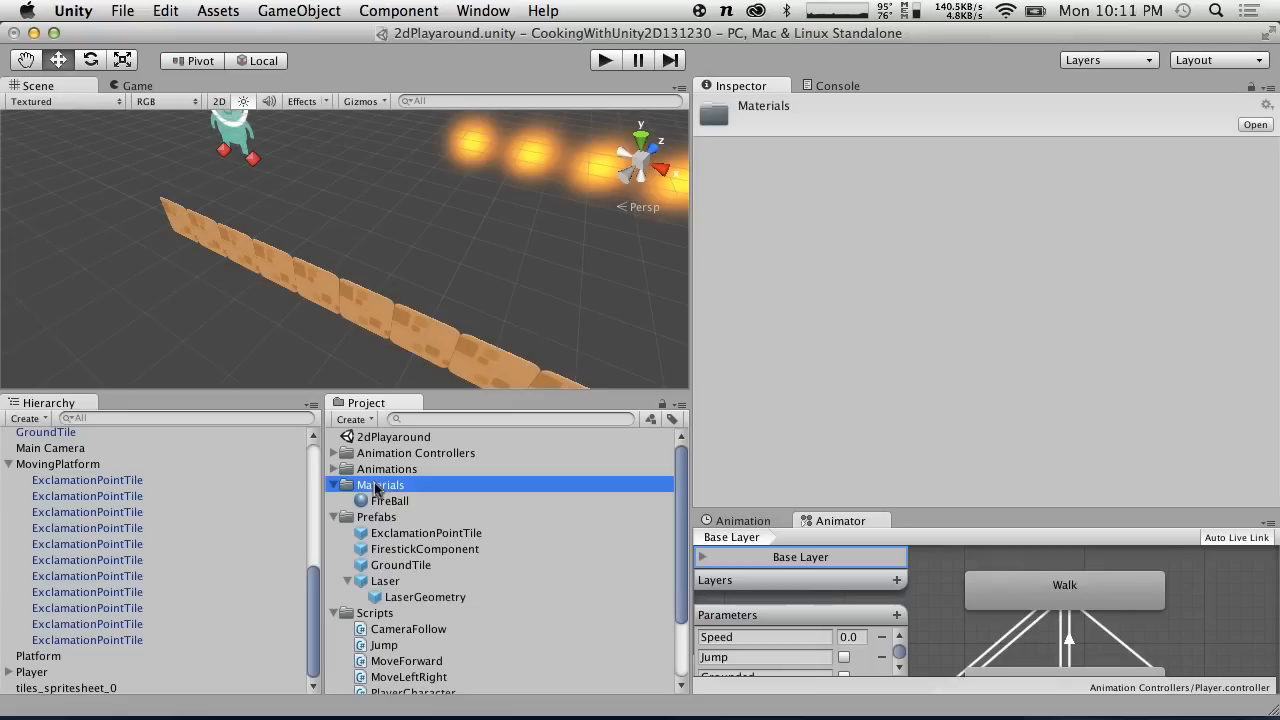
right_click(374, 482)
mouse_move(415, 427)
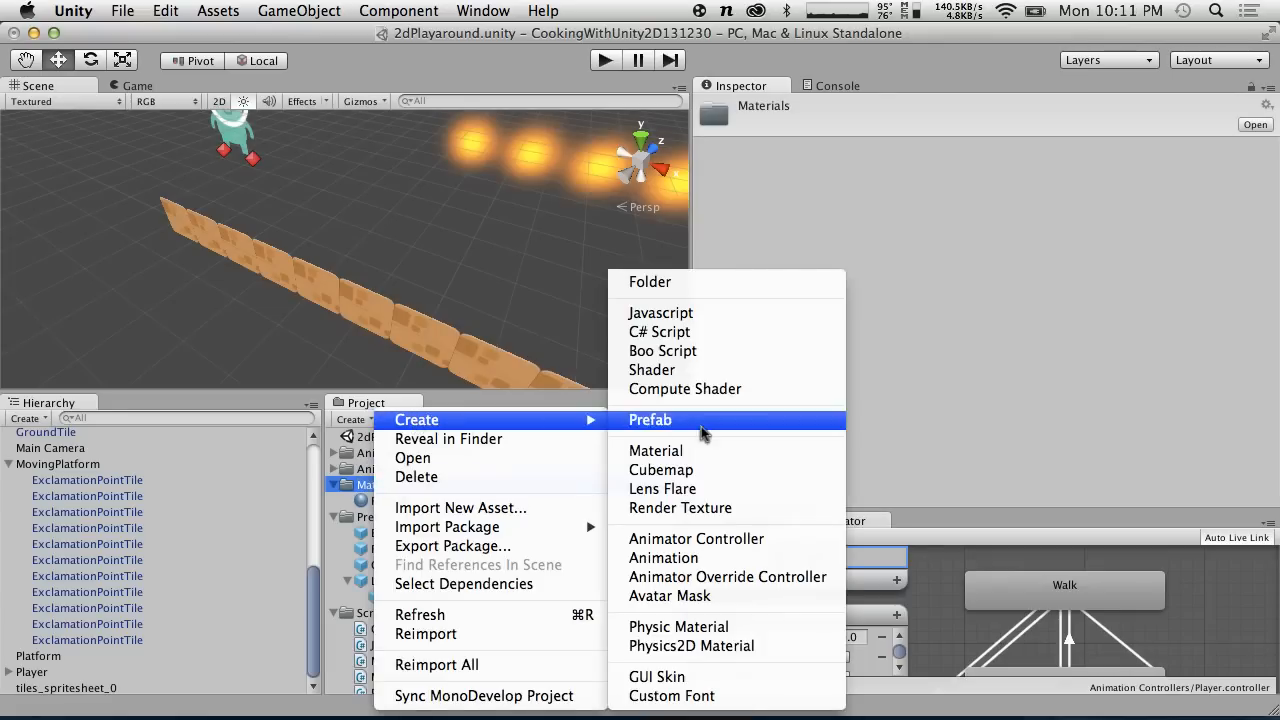
left_click(655, 451)
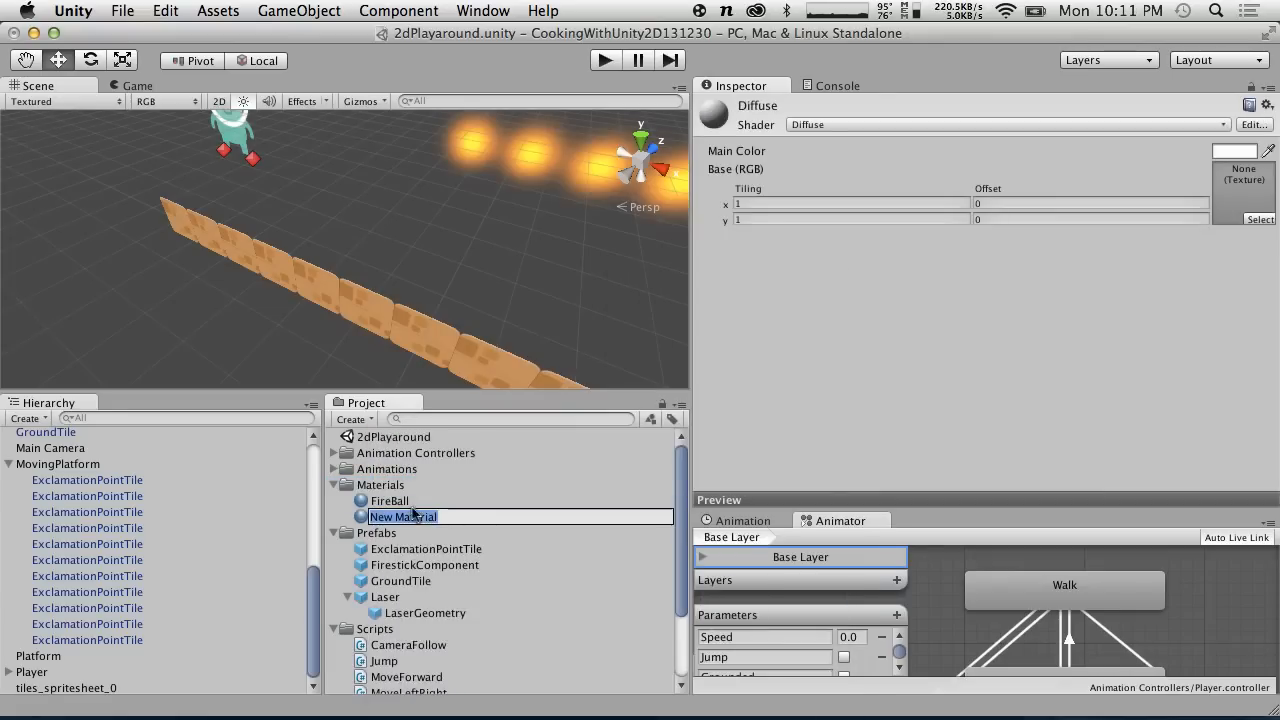
type("Fu")
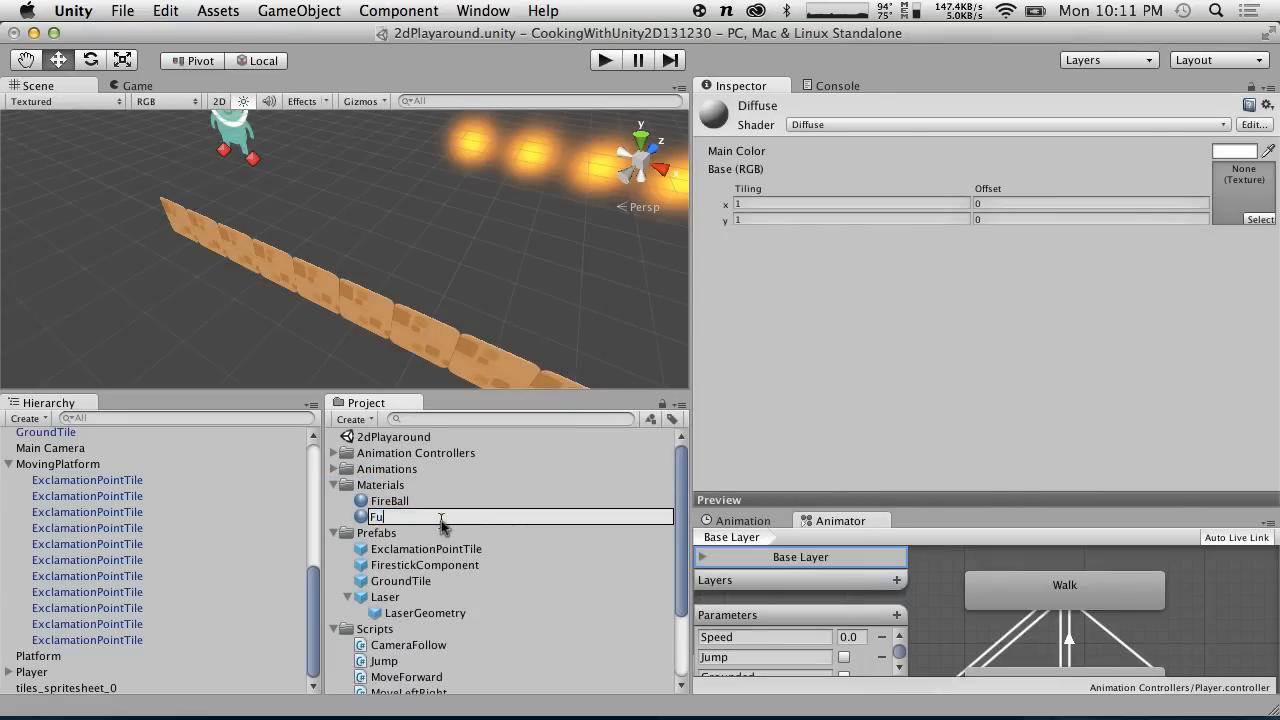
type("llBright")
key("Return")
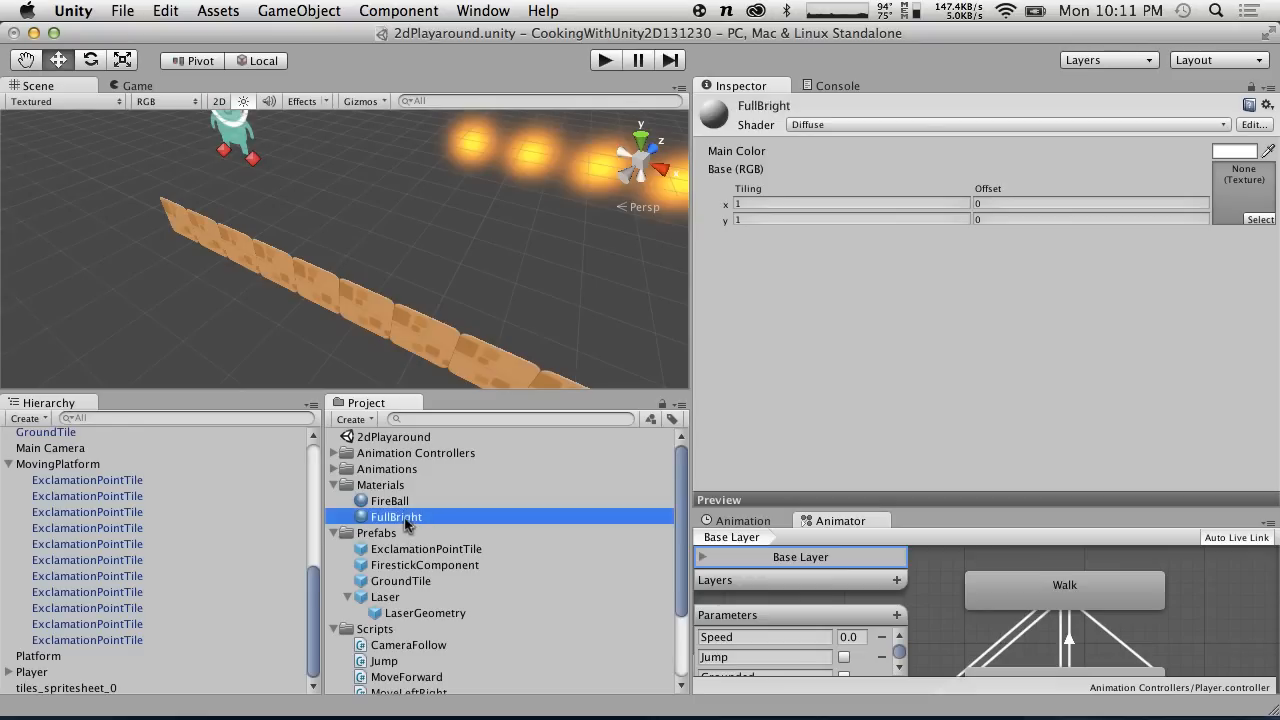
Set the FullBright material's shader to Self-Illumin/Diffuse and assign the material to LaserGeometry.
left_click(820, 124)
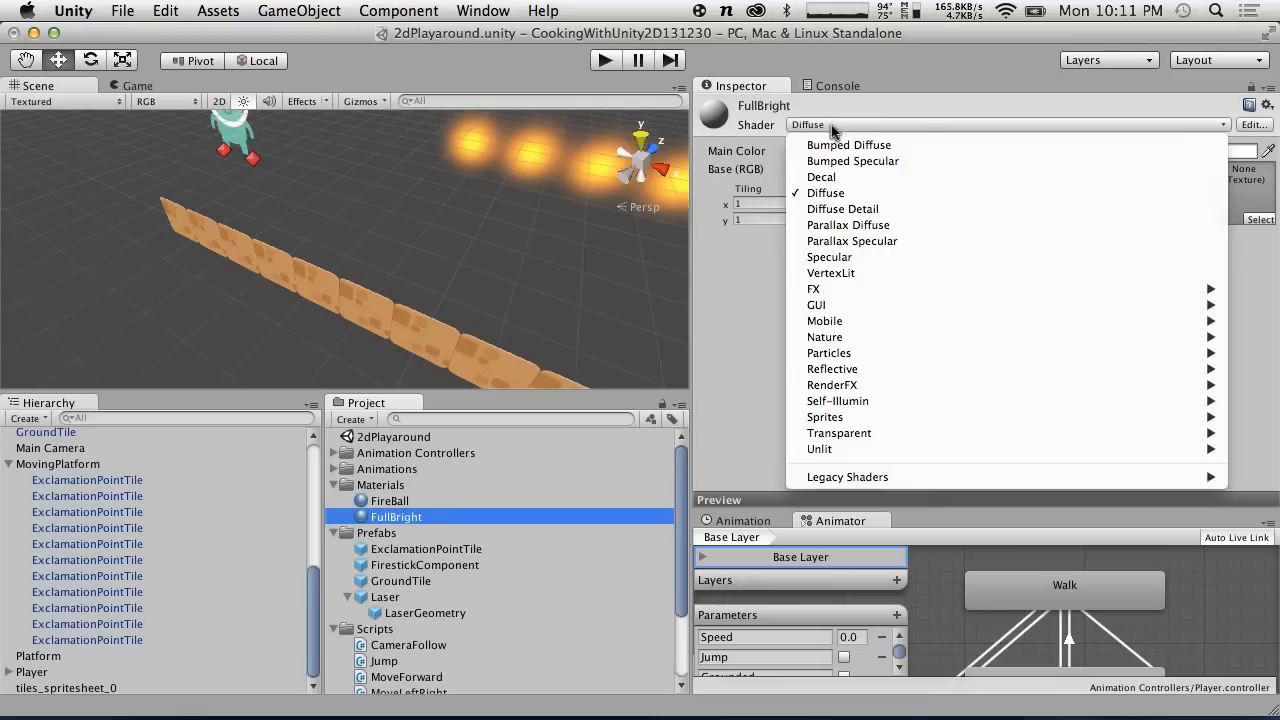
mouse_move(855, 370)
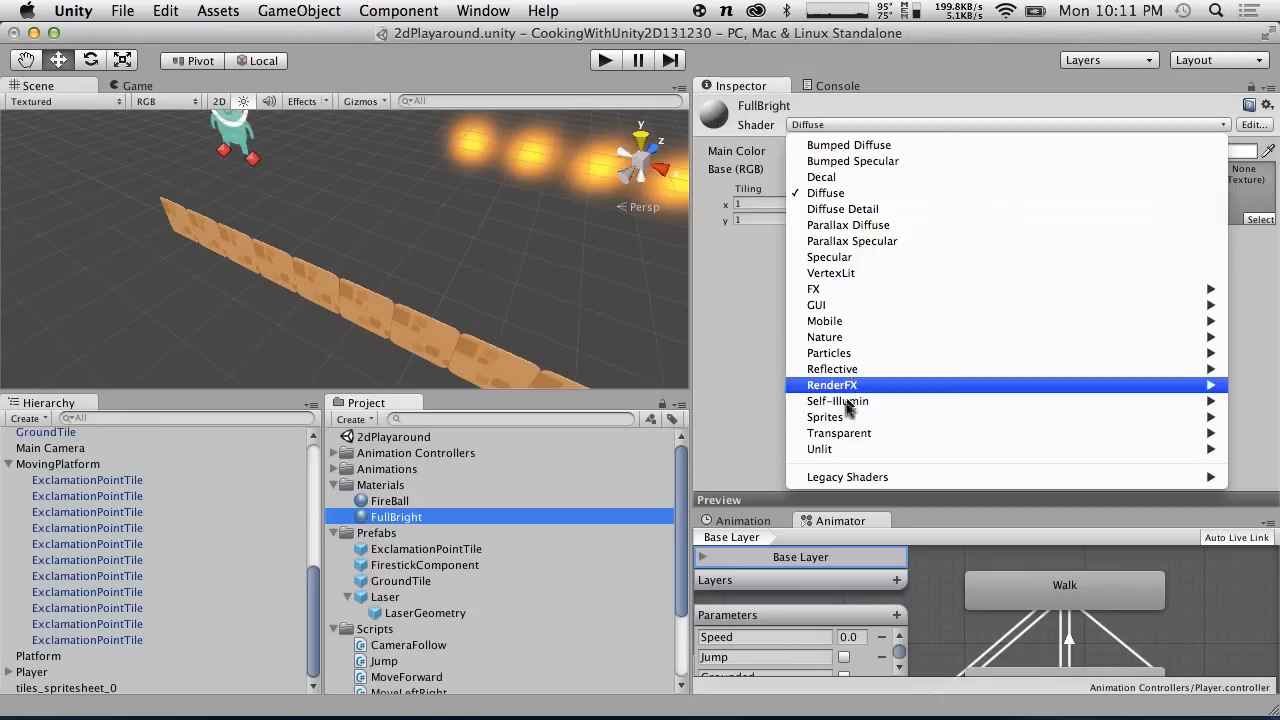
mouse_move(845, 418)
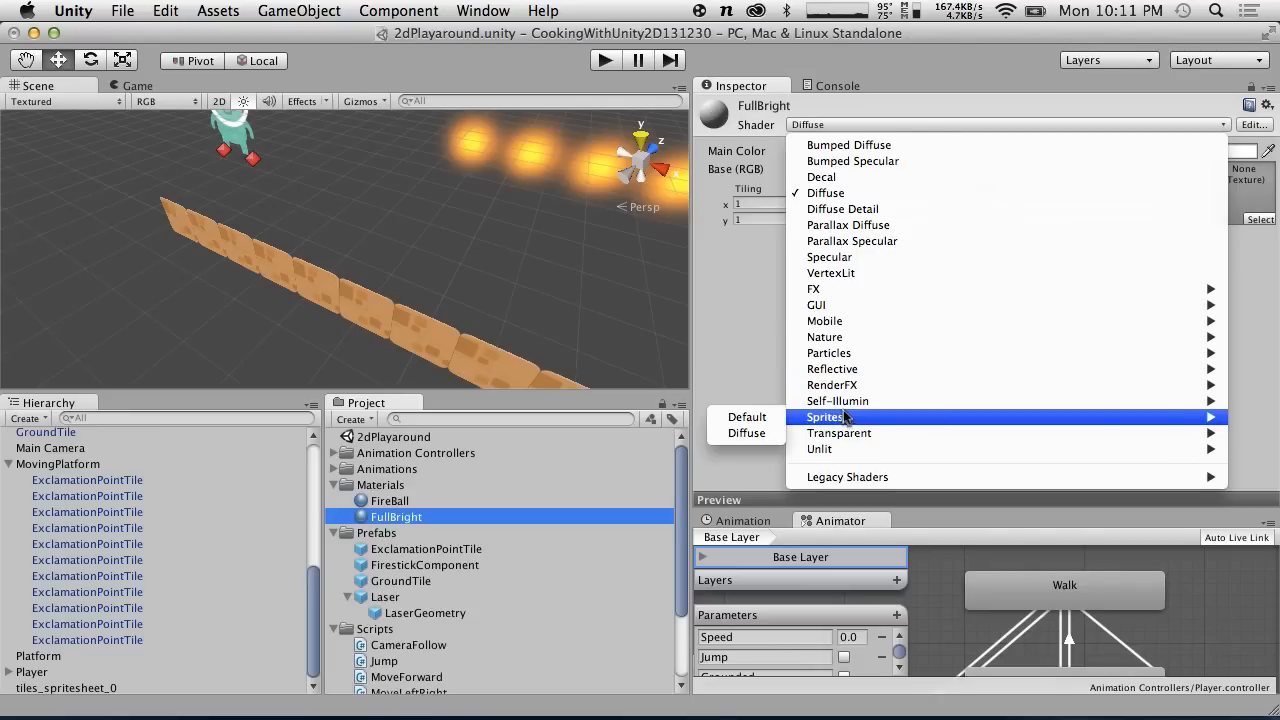
mouse_move(838, 450)
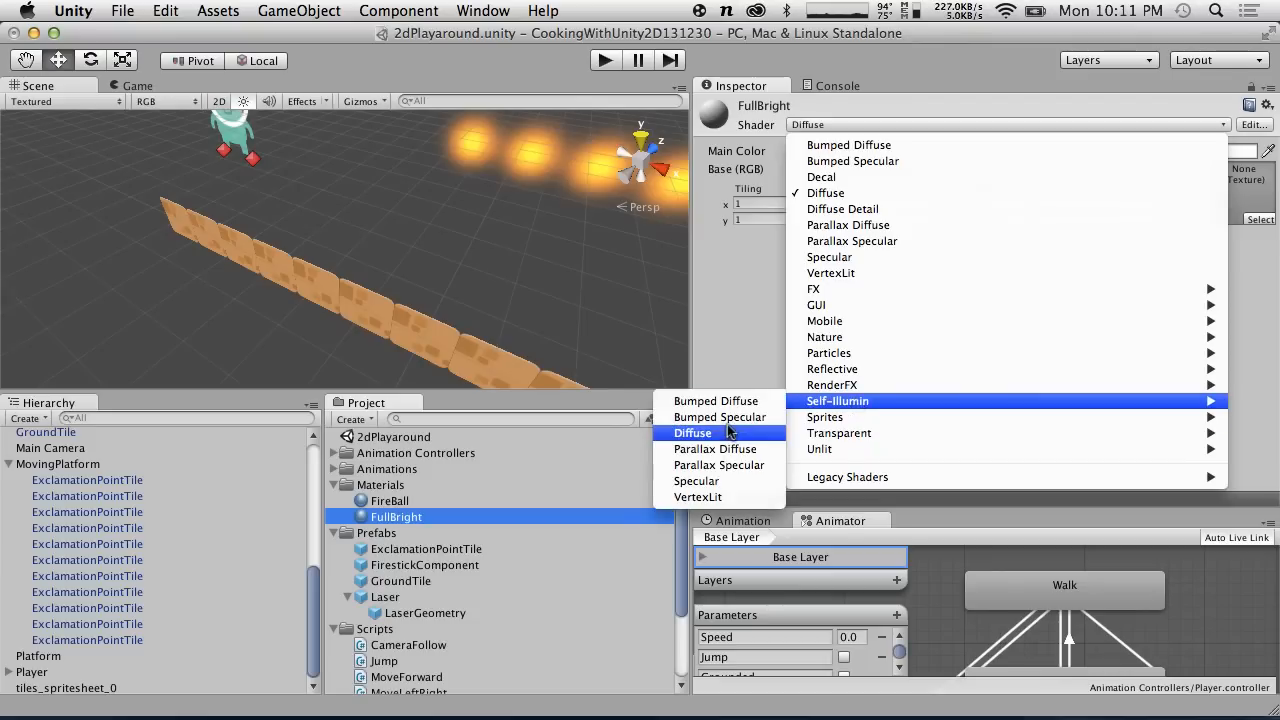
left_click(688, 433)
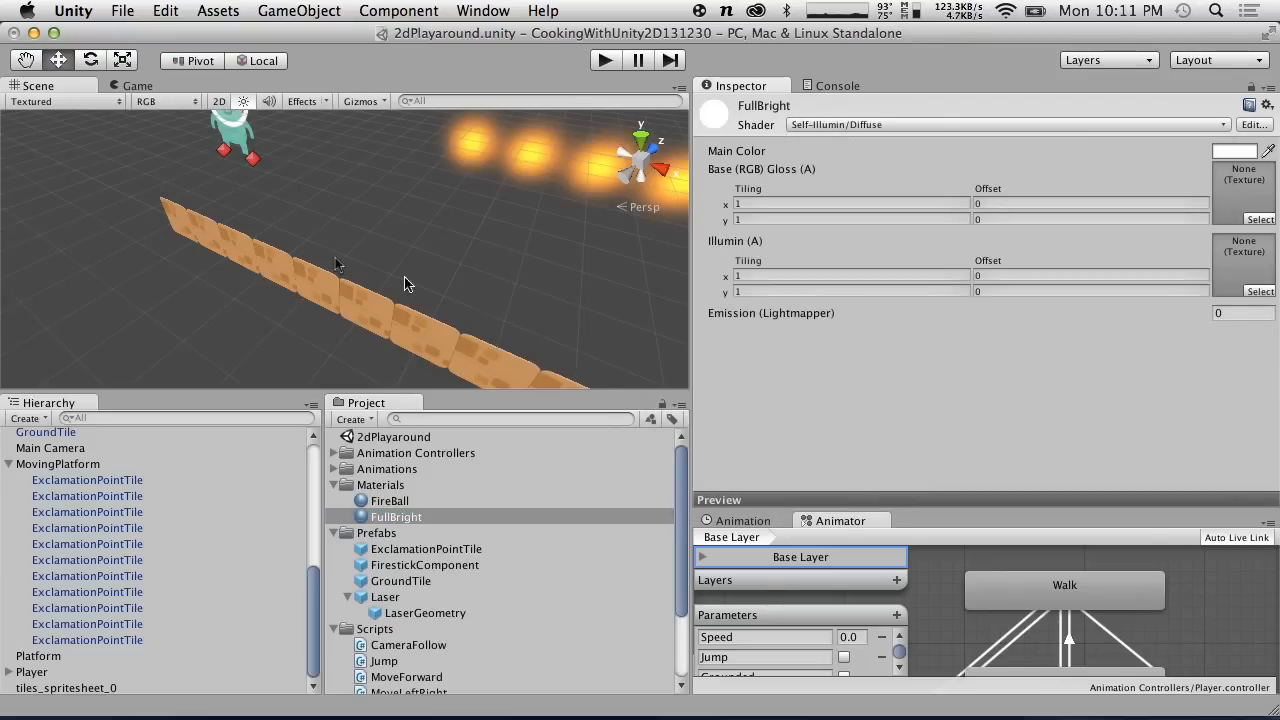
left_click_drag(384, 517, 403, 613)
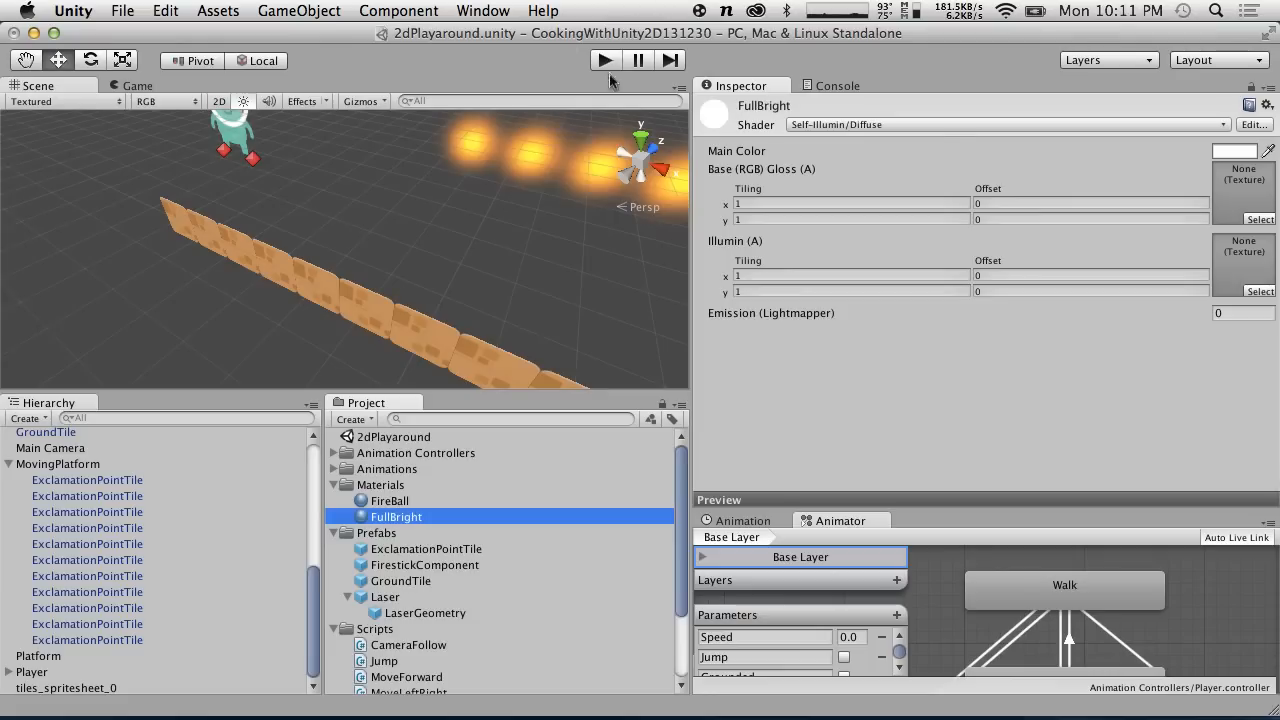
Play the game to test the FullBright lasers while walking, jumping and firing in both directions, and stop it.
left_click(605, 61)
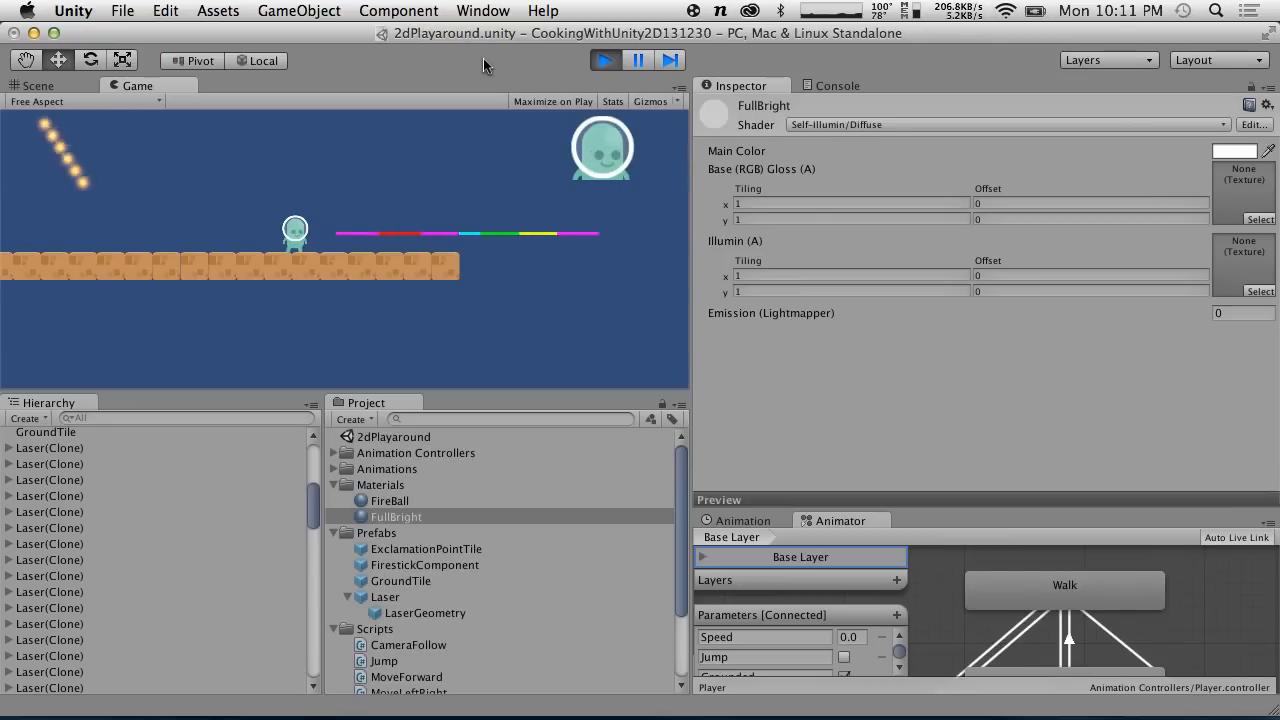
key("Left")
key("ctrl")
key("Right")
key("space")
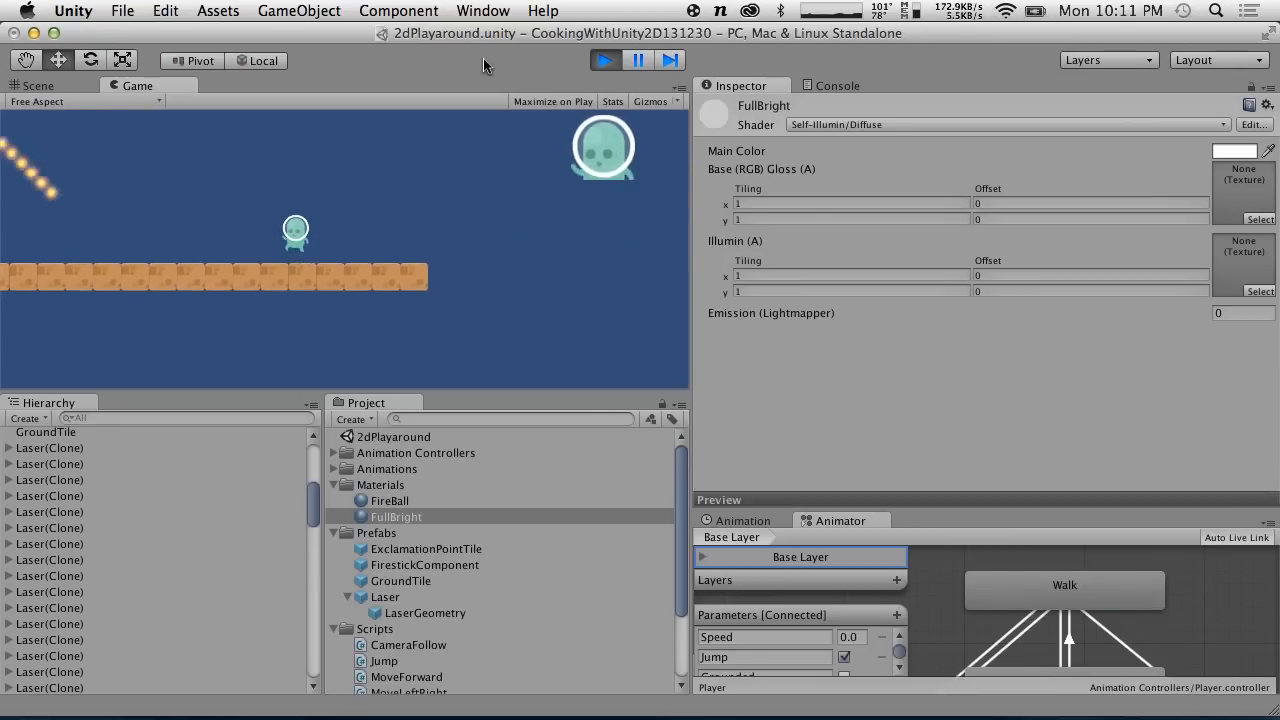
key("ctrl")
key("ctrl")
key("ctrl")
key("ctrl")
key("ctrl")
key("ctrl")
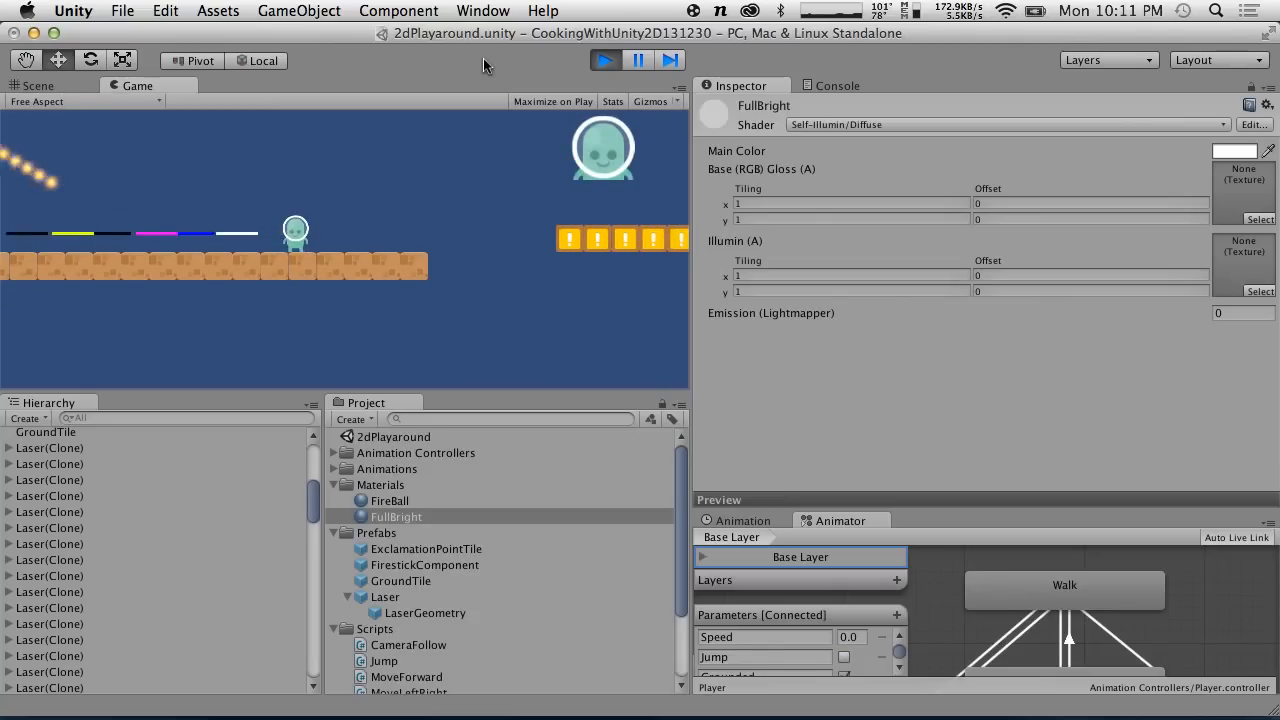
key("Left")
key("ctrl")
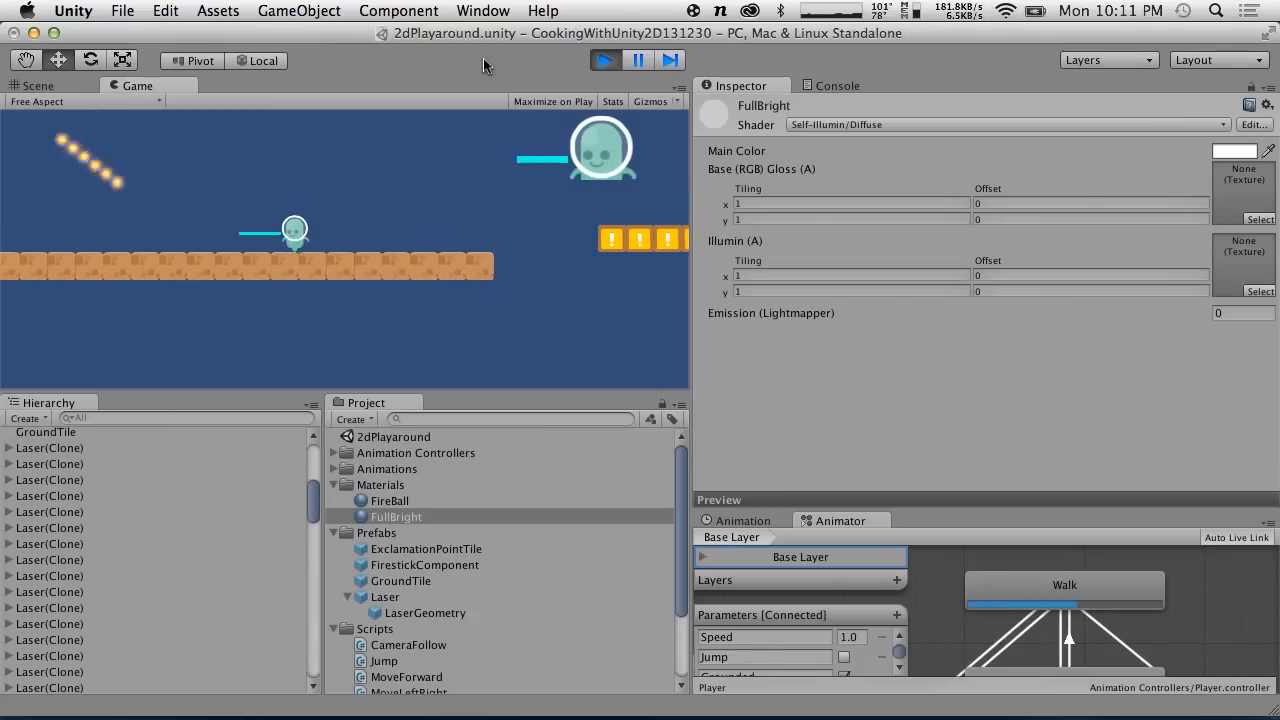
key("Right")
key("alt")
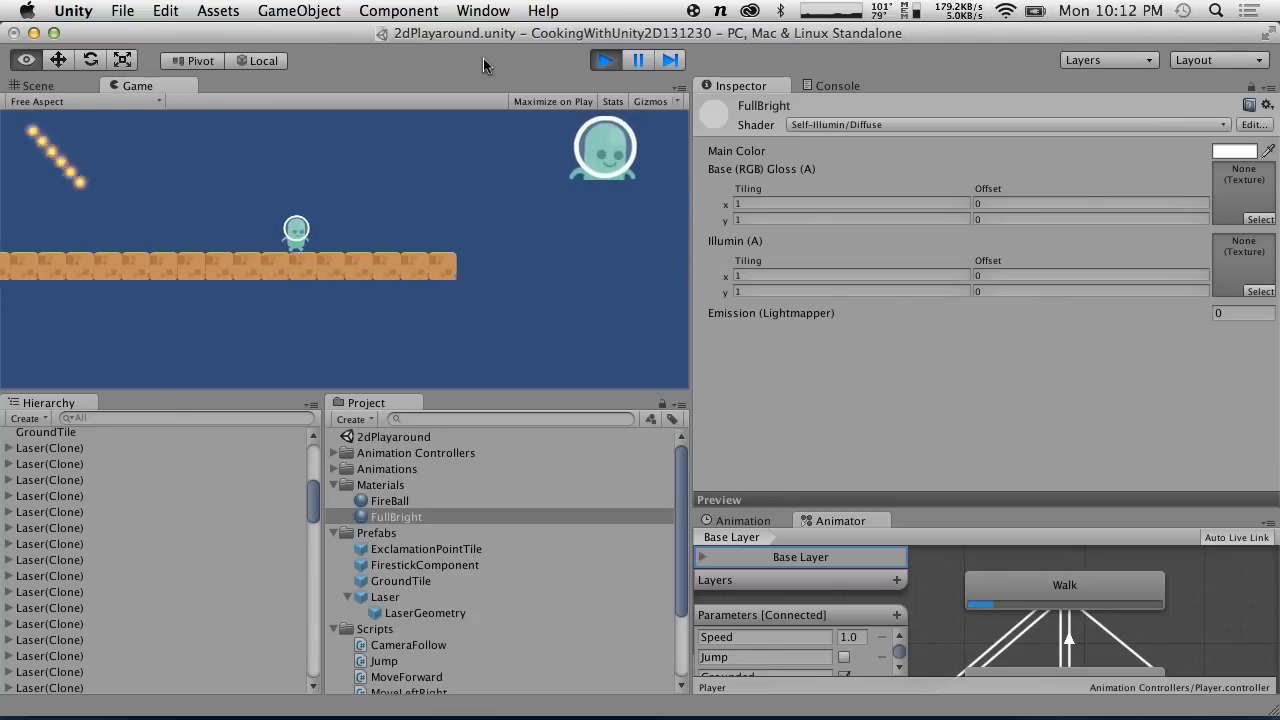
key("ctrl")
key("ctrl")
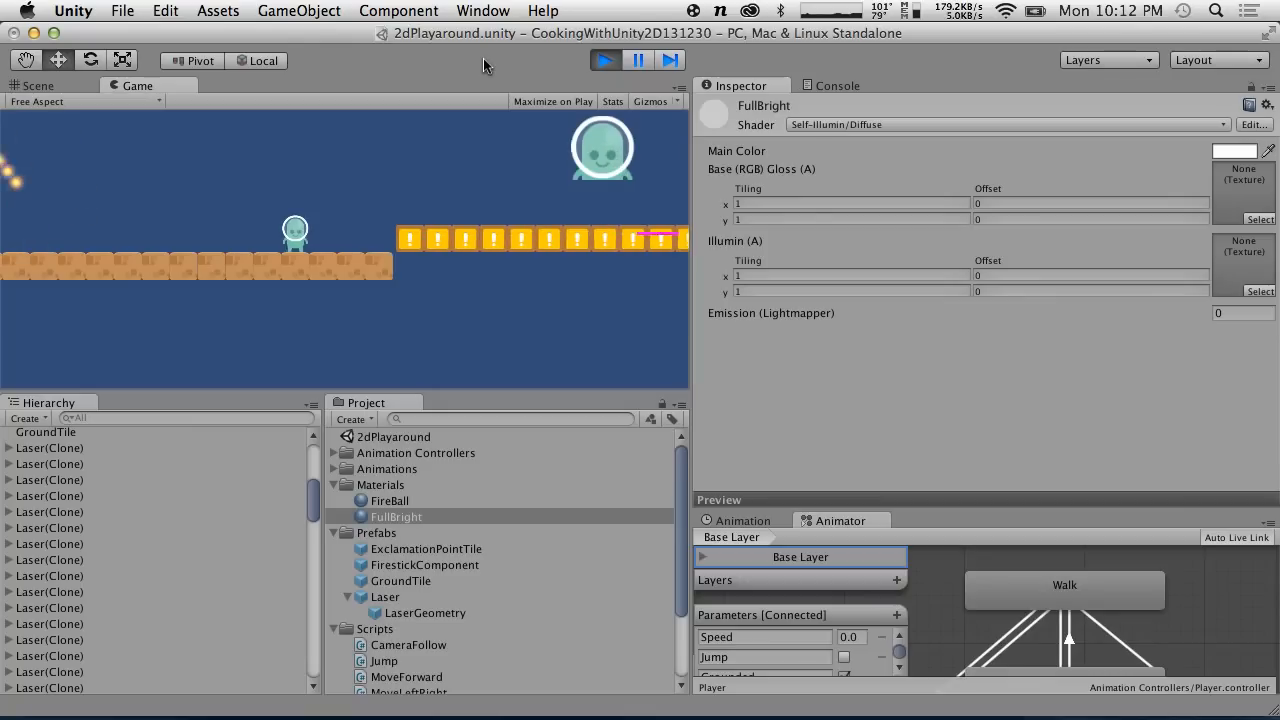
key("space")
key("ctrl")
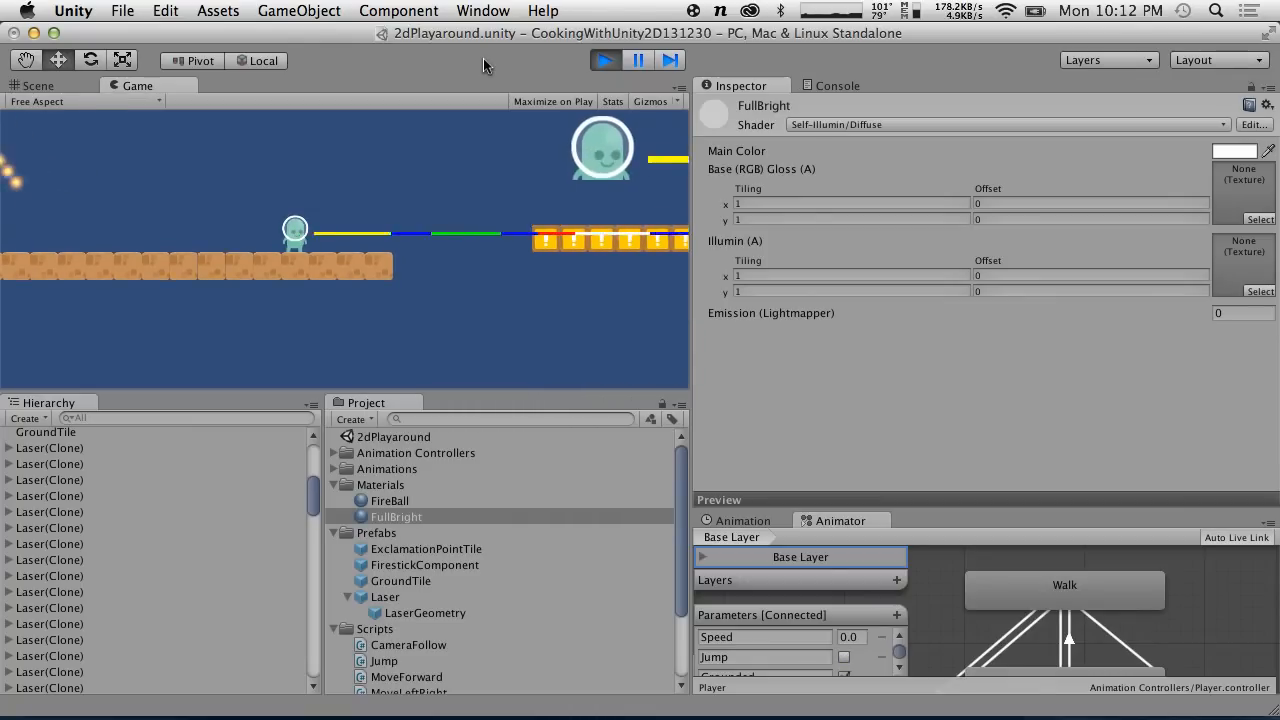
left_click(605, 60)
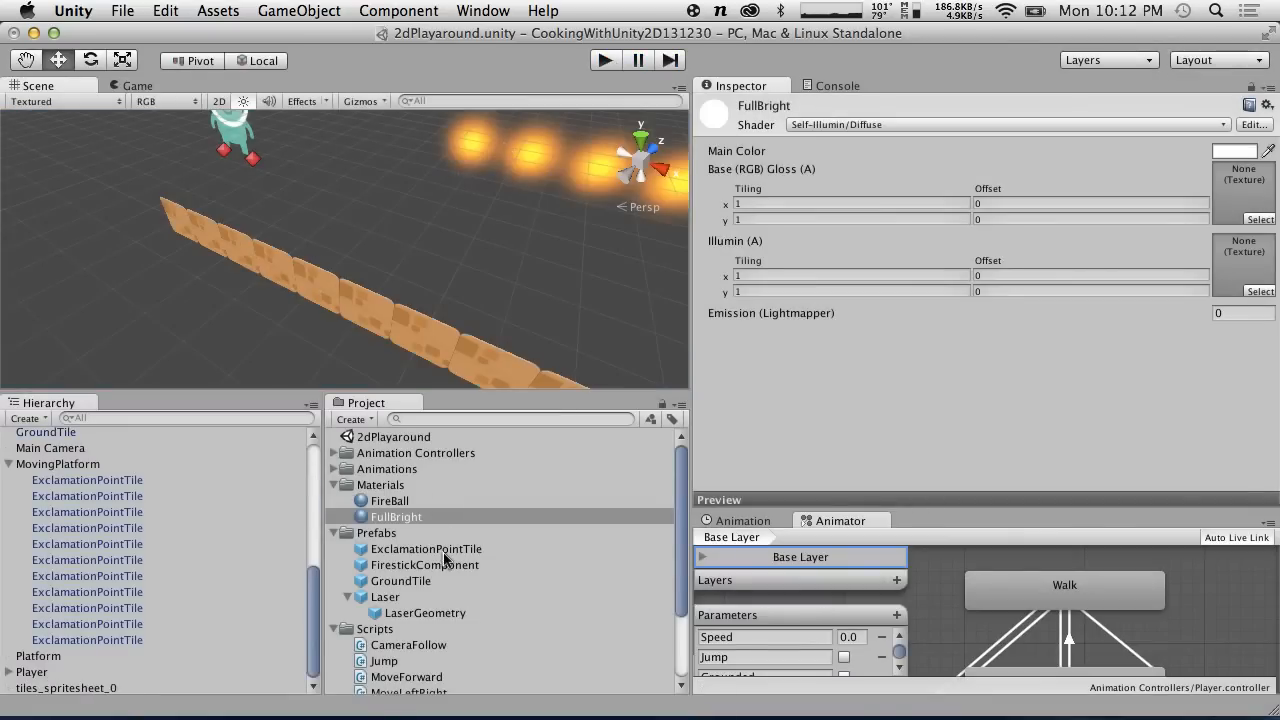
Switch to Finder and open the Enemies folder inside platformerGraphicsDeluxe_Updated in the desktop's Public Domain Sprites folder.
scroll(443, 552, "down", 3)
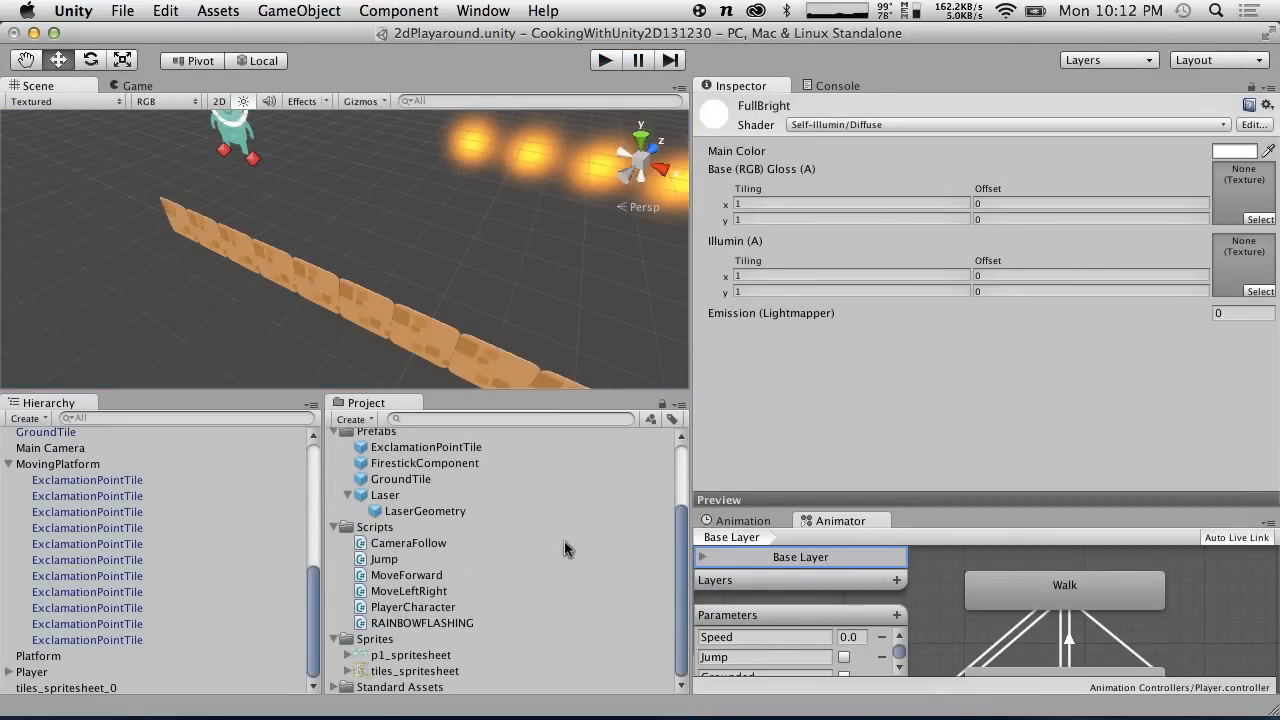
key("F11")
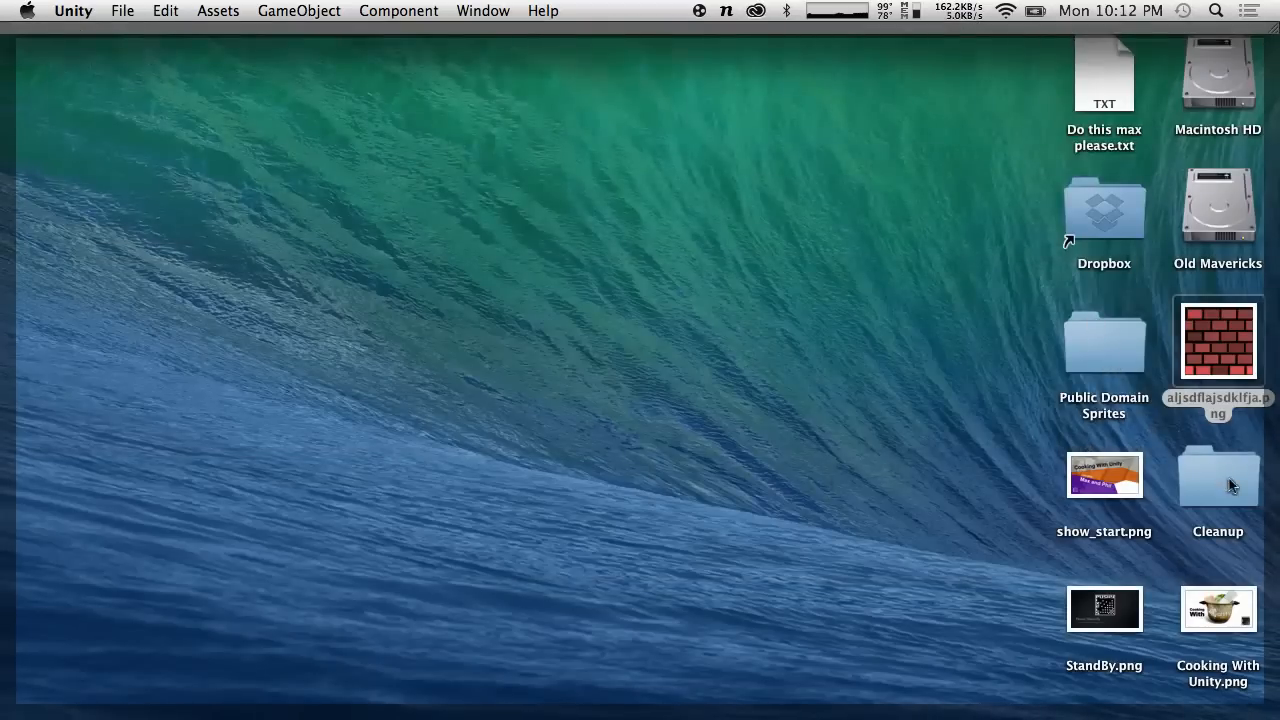
double_click(1093, 343)
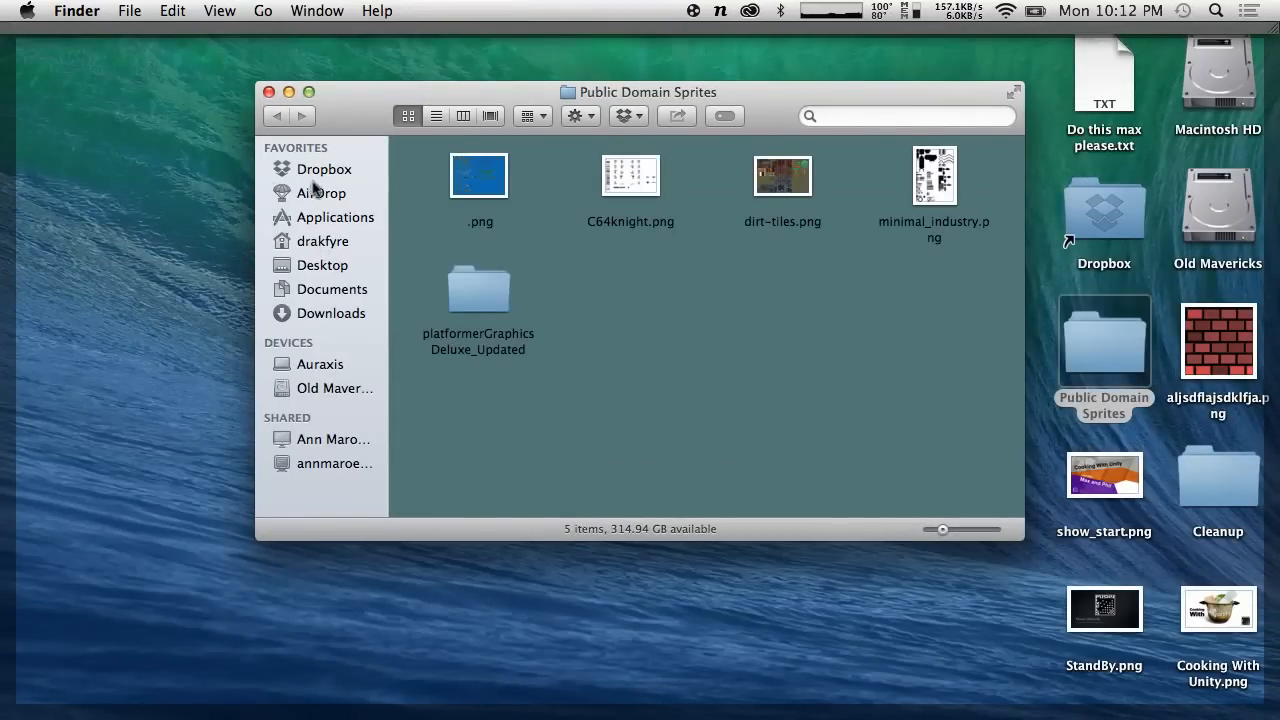
double_click(479, 290)
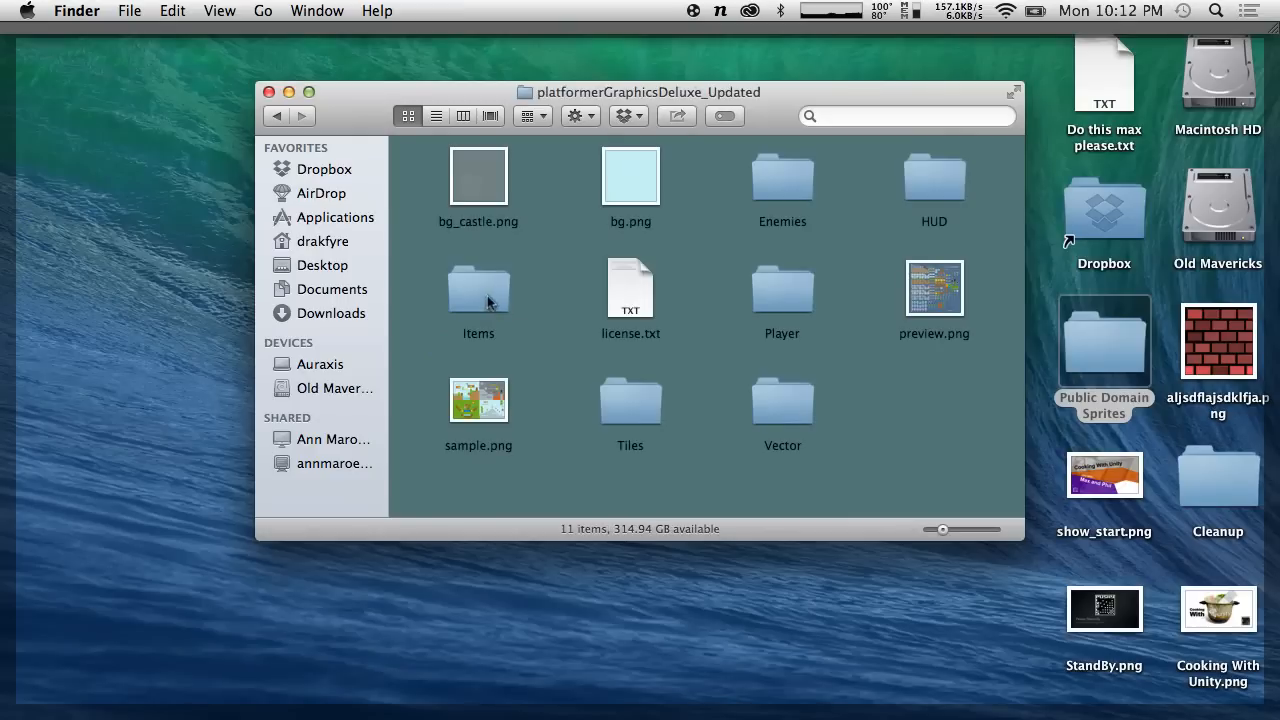
left_click(947, 288)
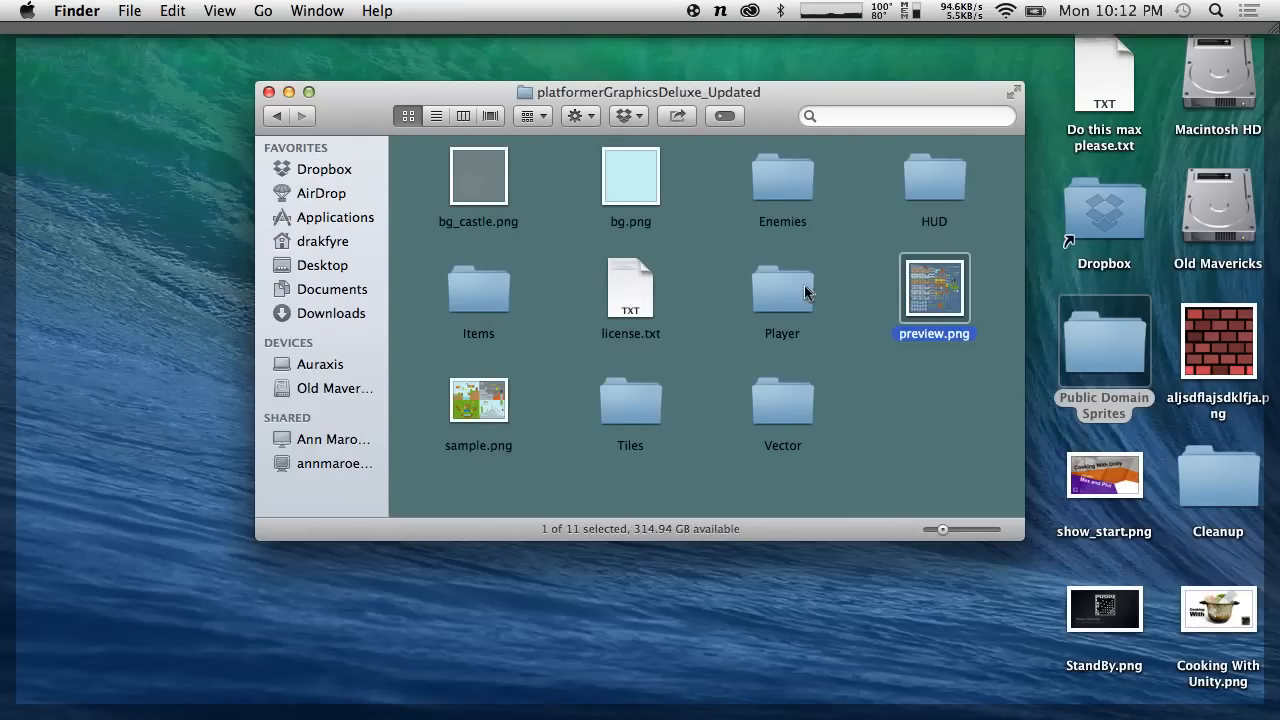
double_click(775, 185)
Look through the enemy sprites and preview pokerSad.png and pokerMad.png alternately to compare their faces.
scroll(538, 268, "up", 2)
scroll(538, 265, "up", 5)
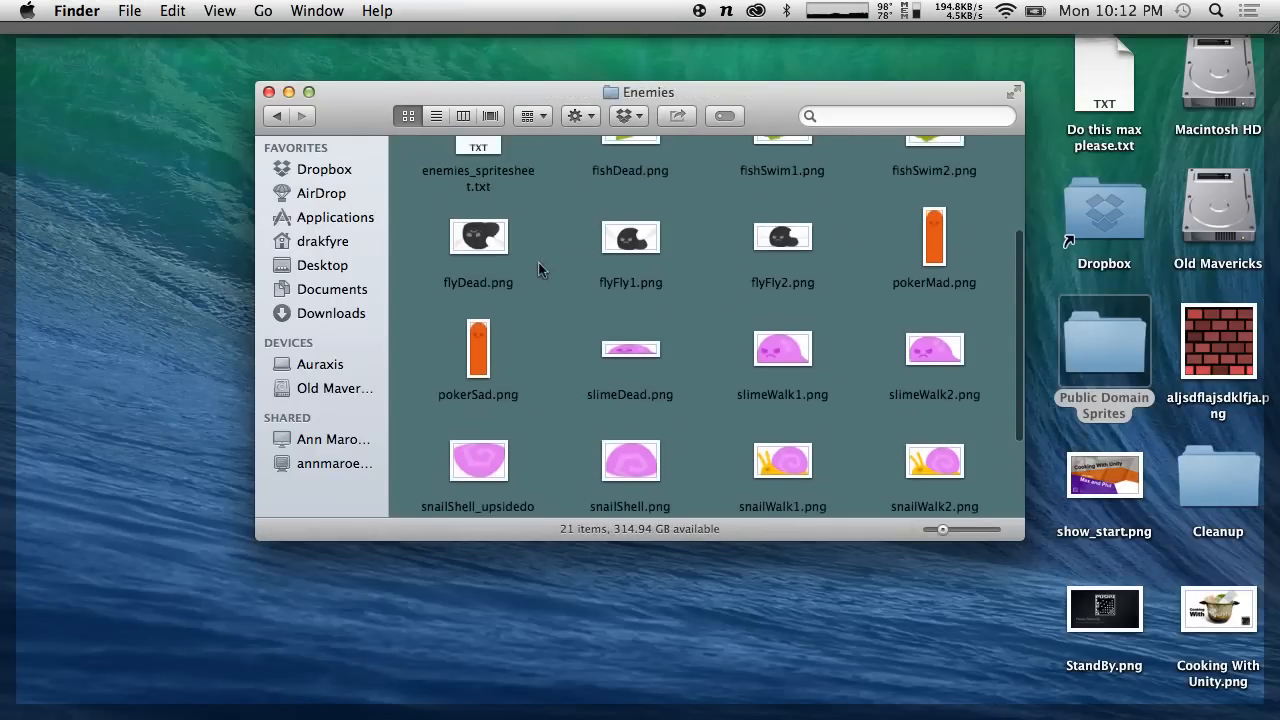
scroll(538, 268, "down", 5)
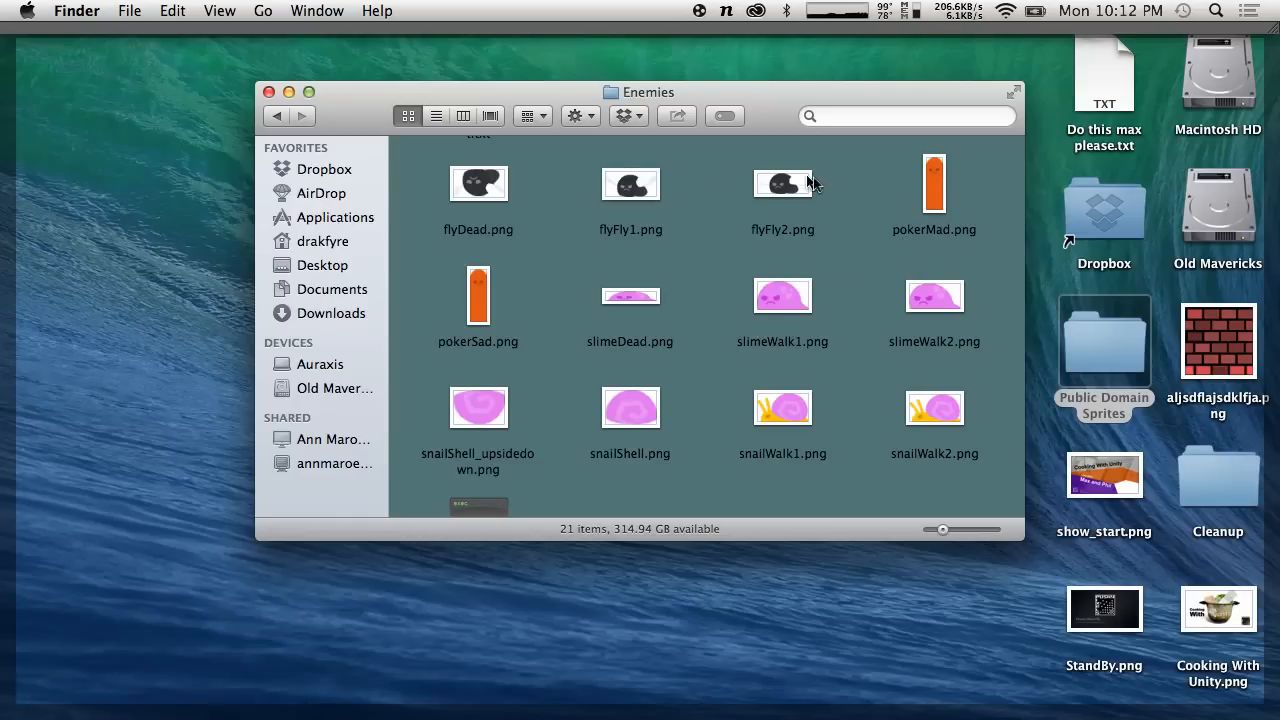
scroll(662, 210, "up", 3)
scroll(660, 215, "up", 3)
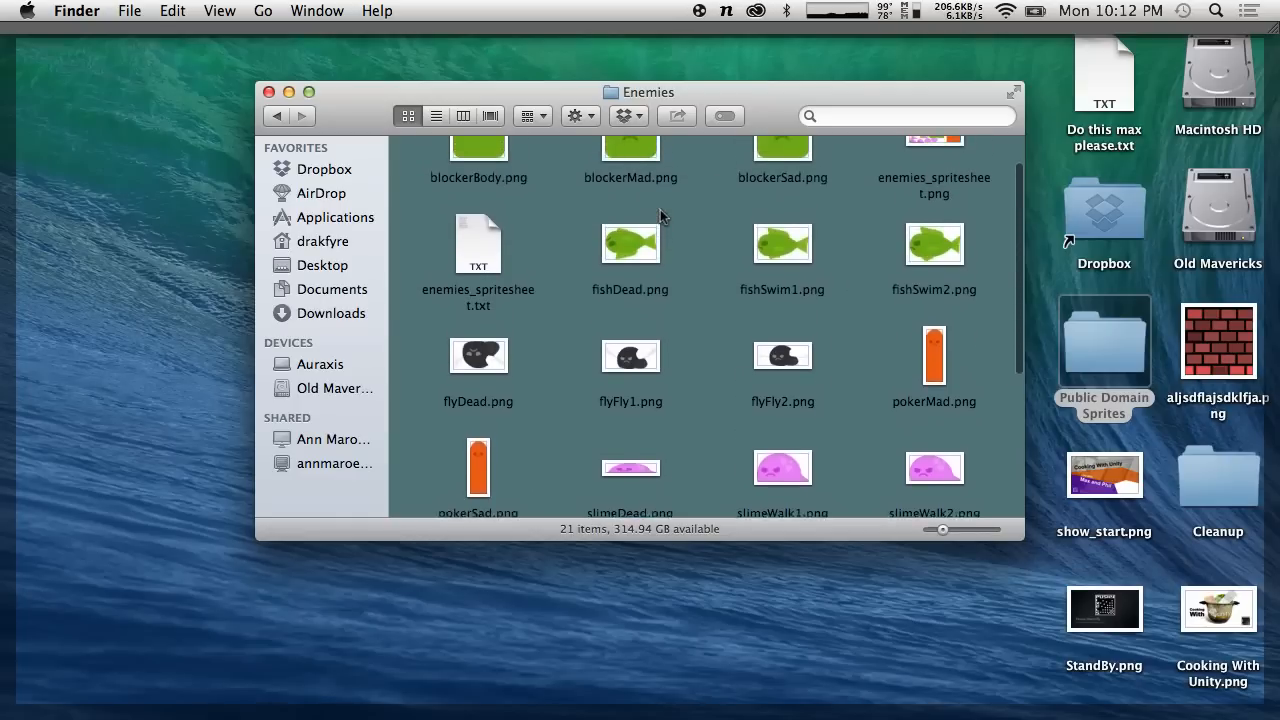
scroll(660, 215, "down", 5)
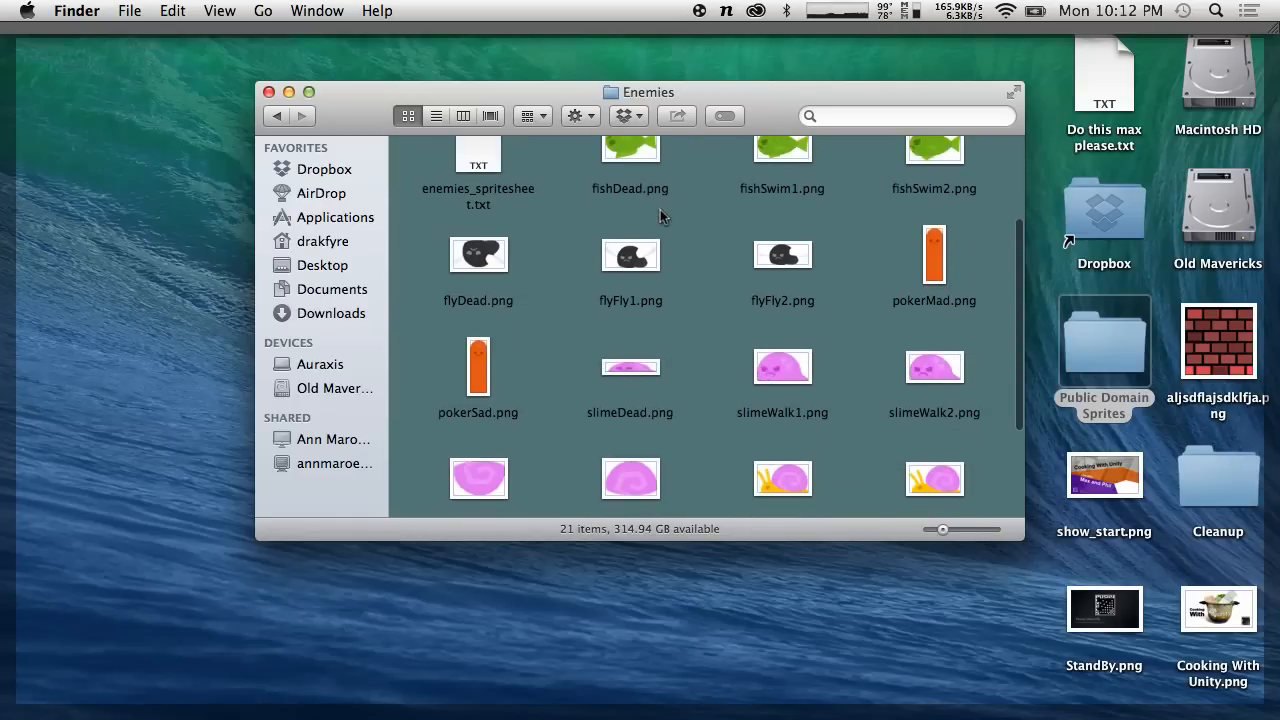
left_click(473, 395)
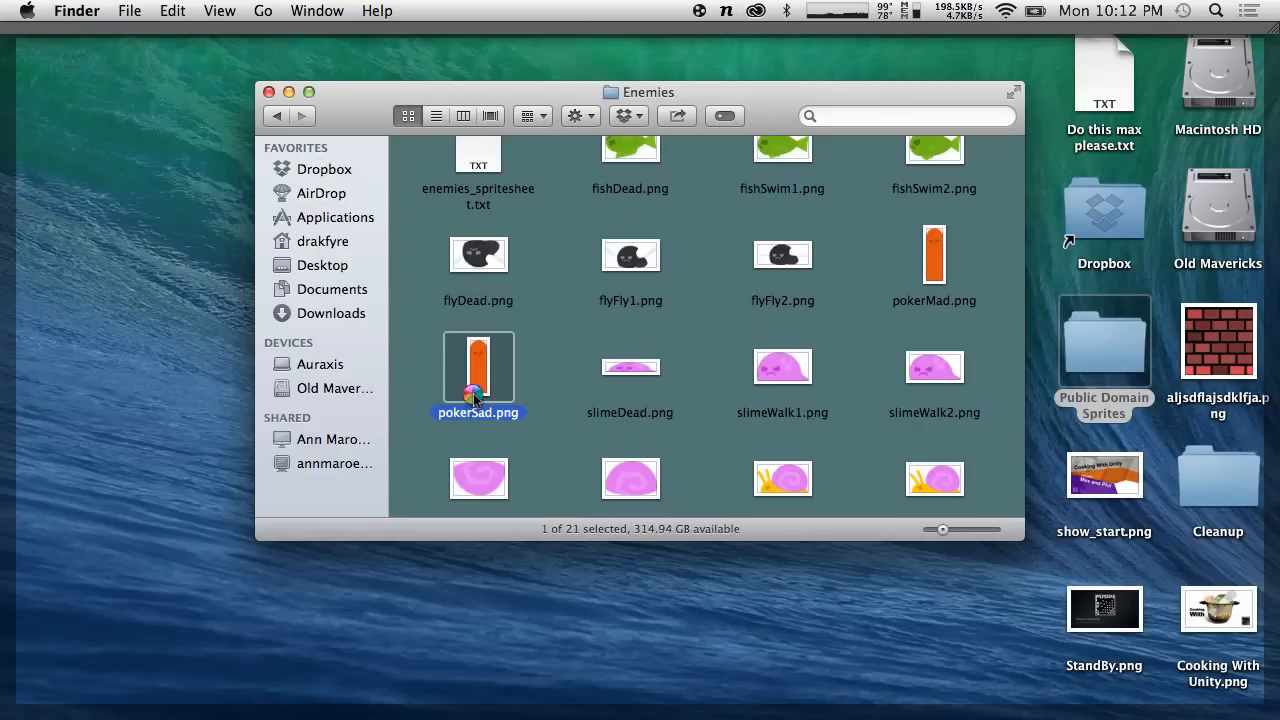
key("space")
key("space")
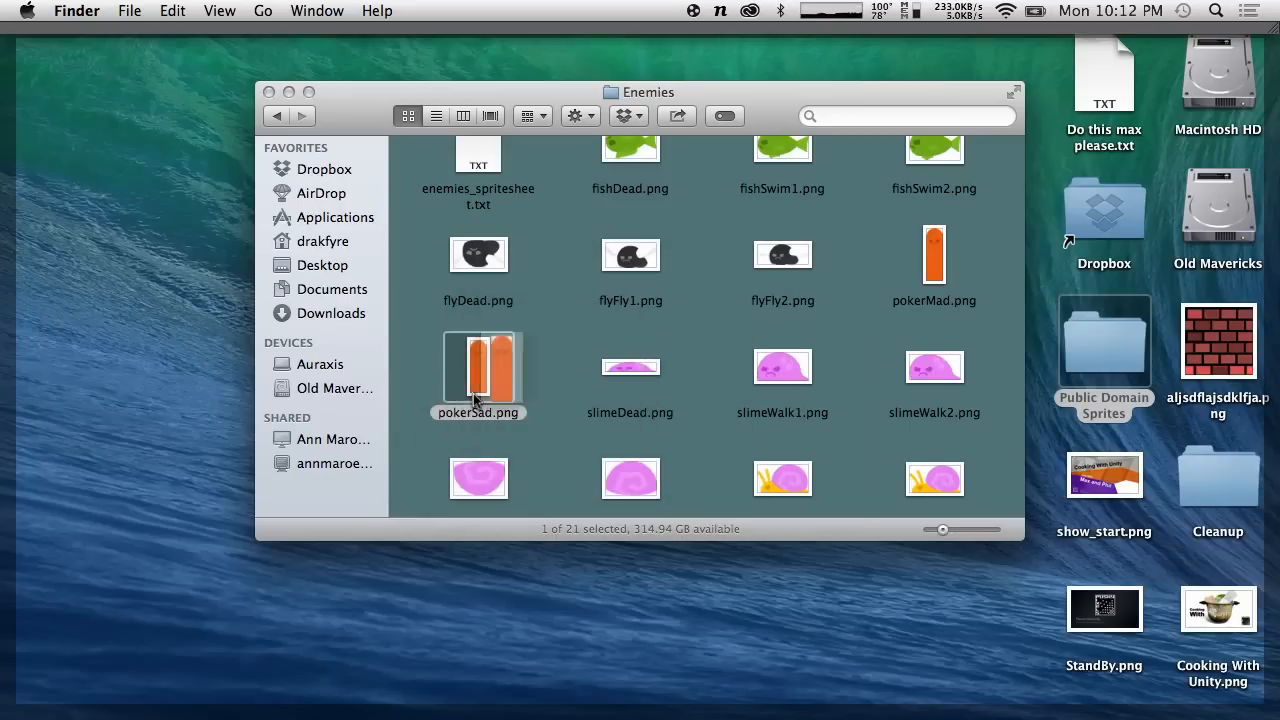
left_click(941, 249)
key("space")
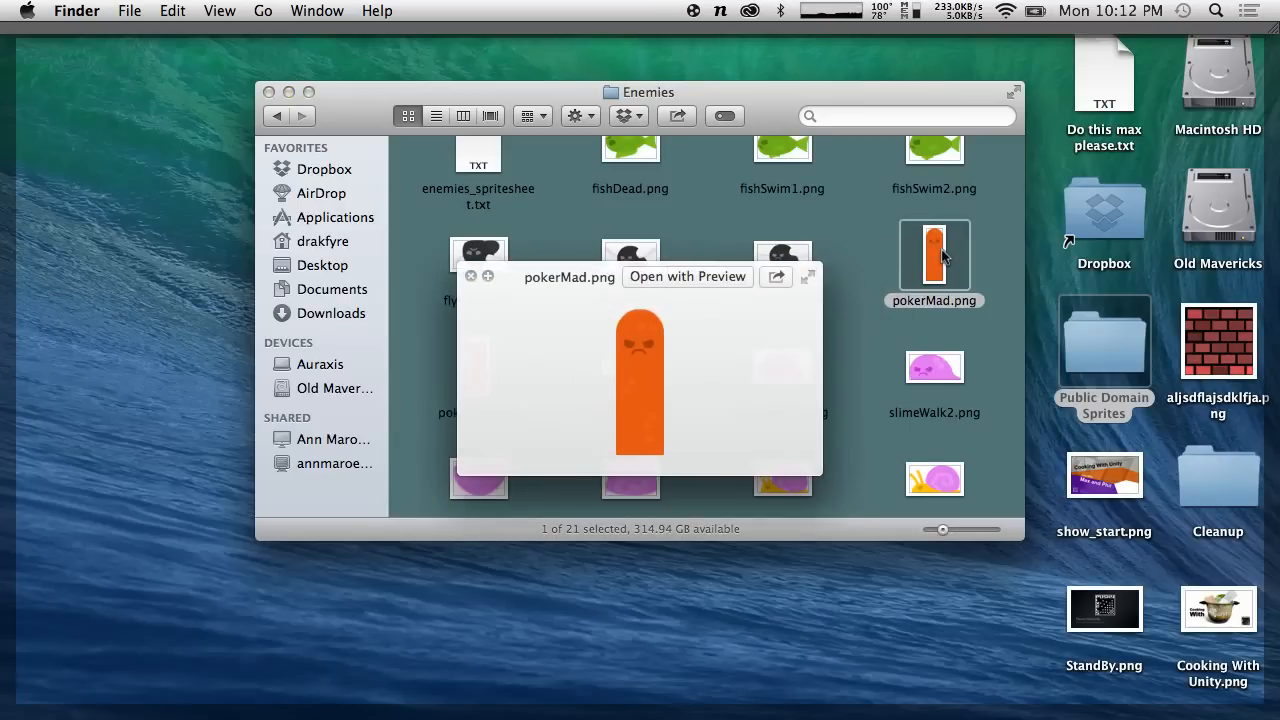
key("space")
left_click(480, 366)
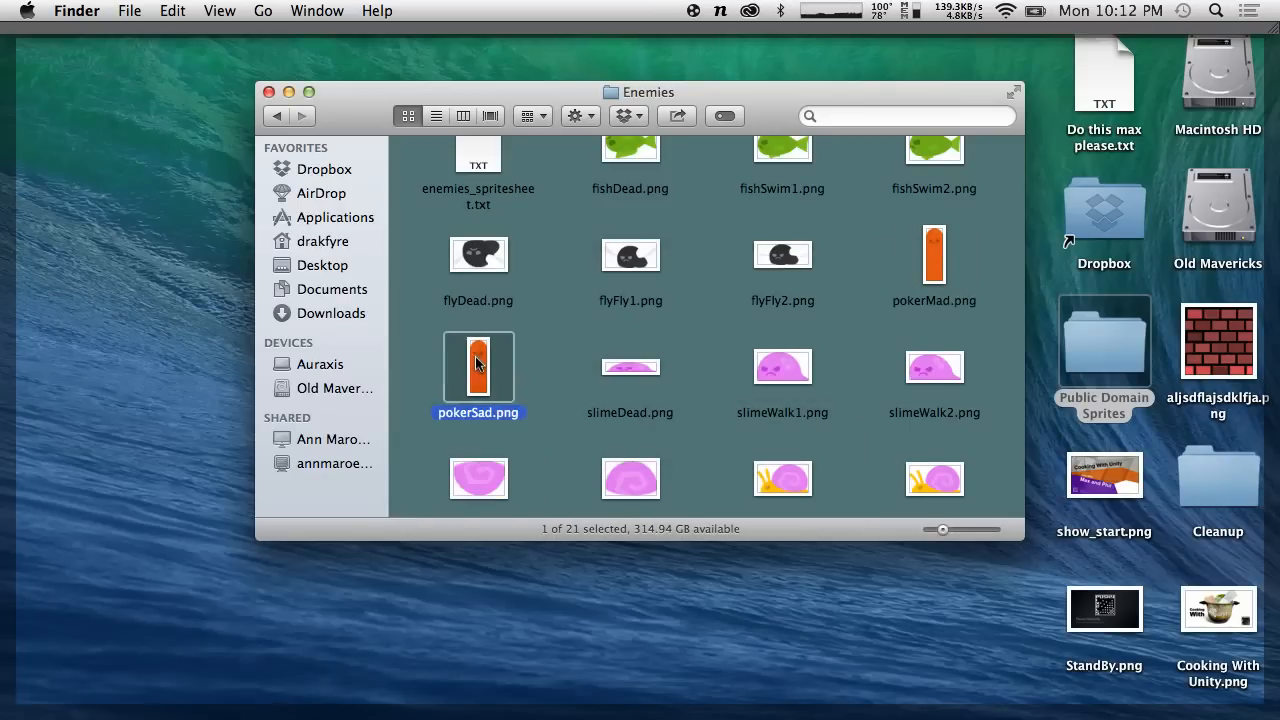
key("space")
key("space")
left_click(926, 277)
key("space")
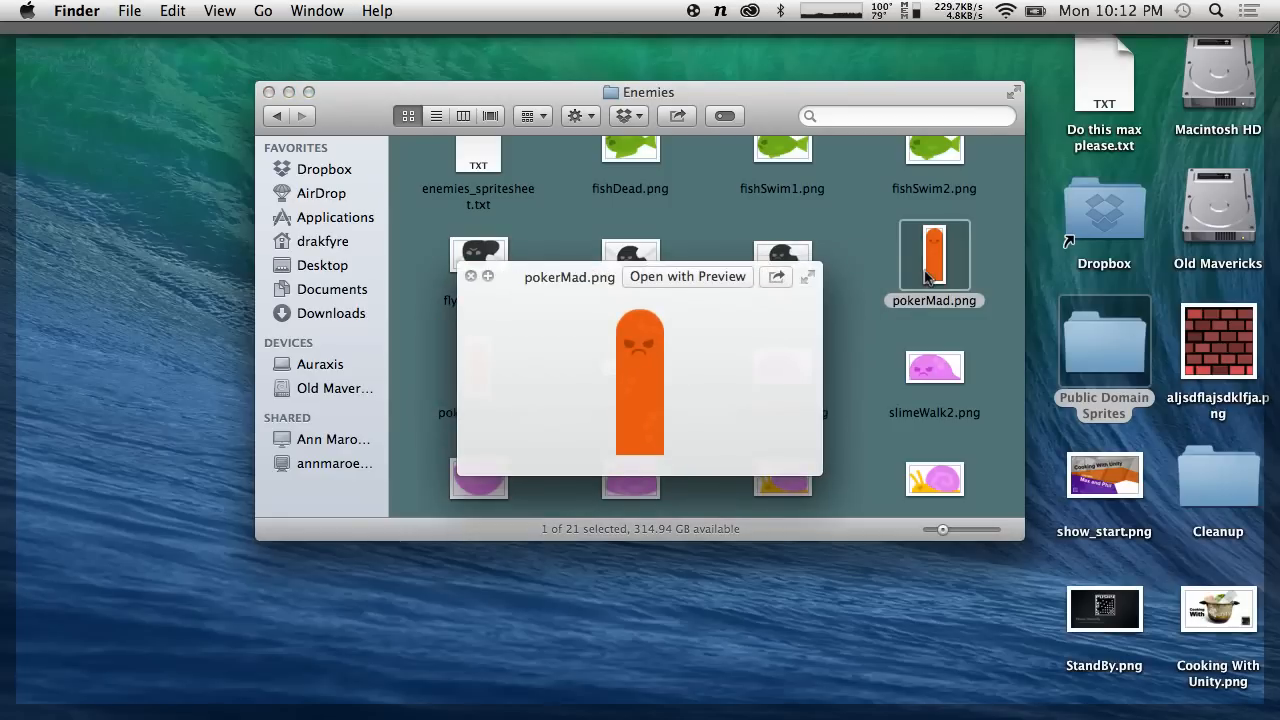
key("space")
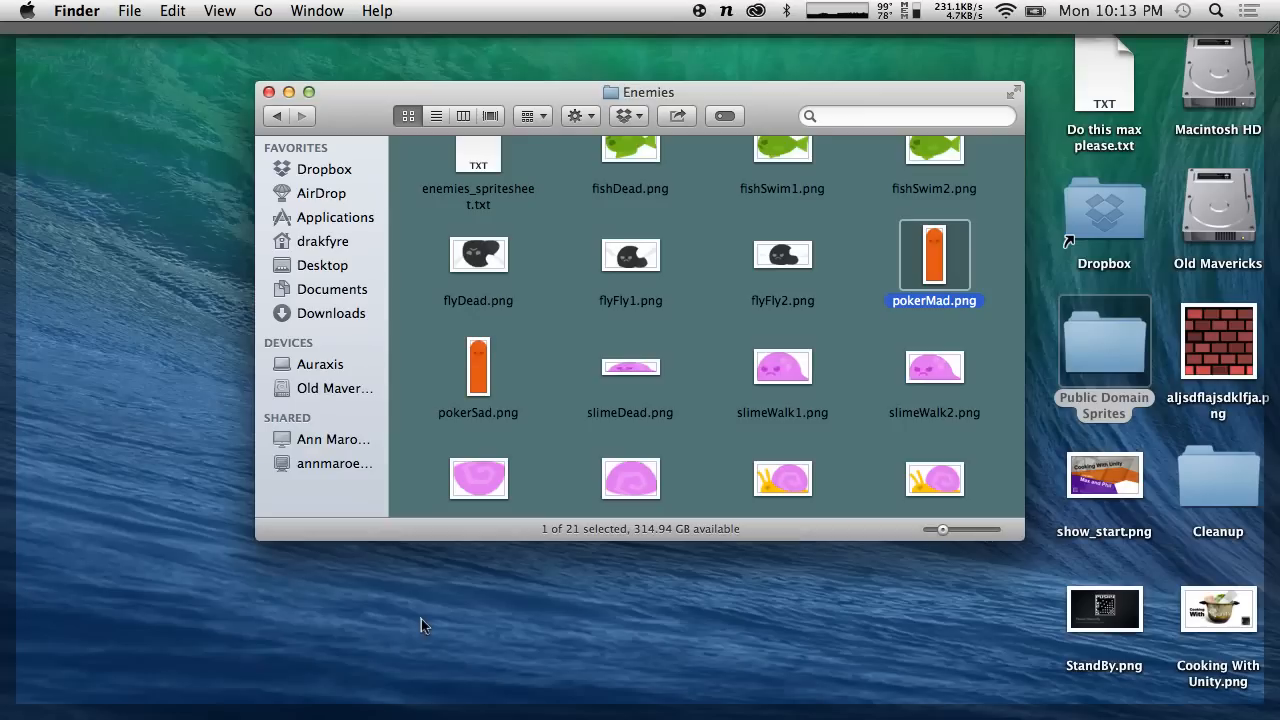
Compare the fishSwim1.png and fishSwim2.png frames, and select flyFly1.png and flyFly2.png together.
scroll(593, 368, "down", 3)
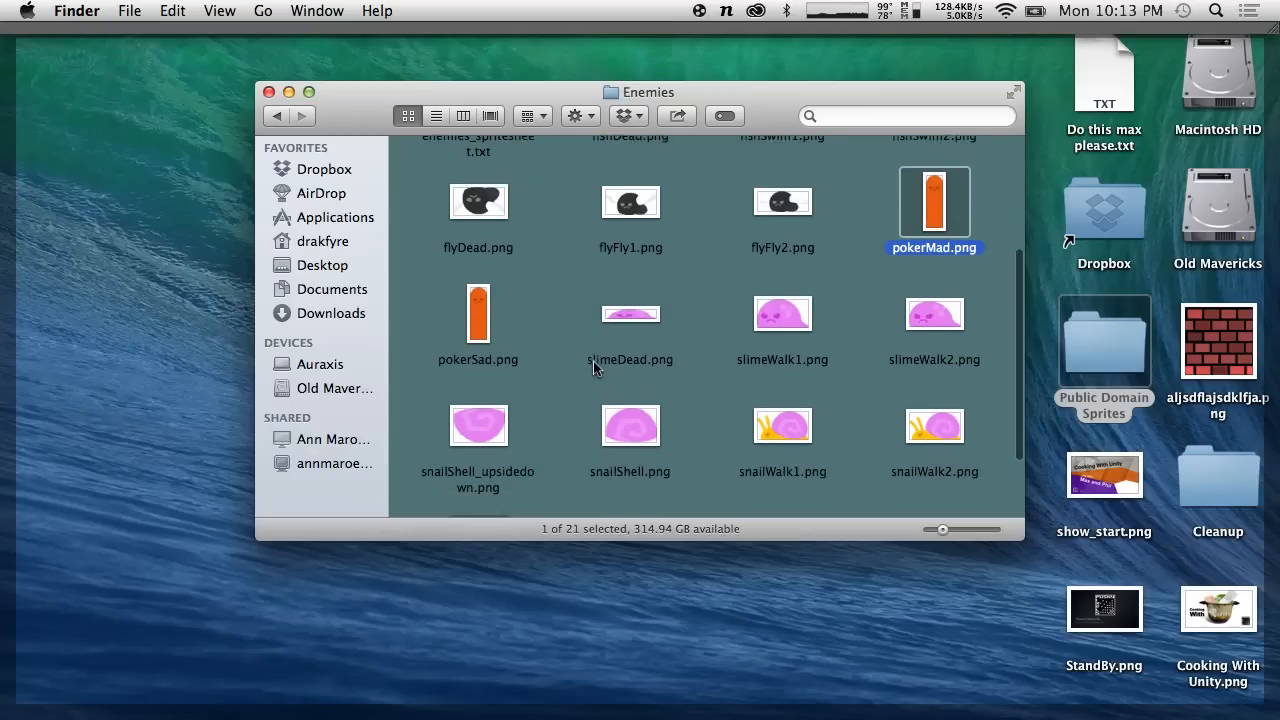
scroll(593, 368, "up", 4)
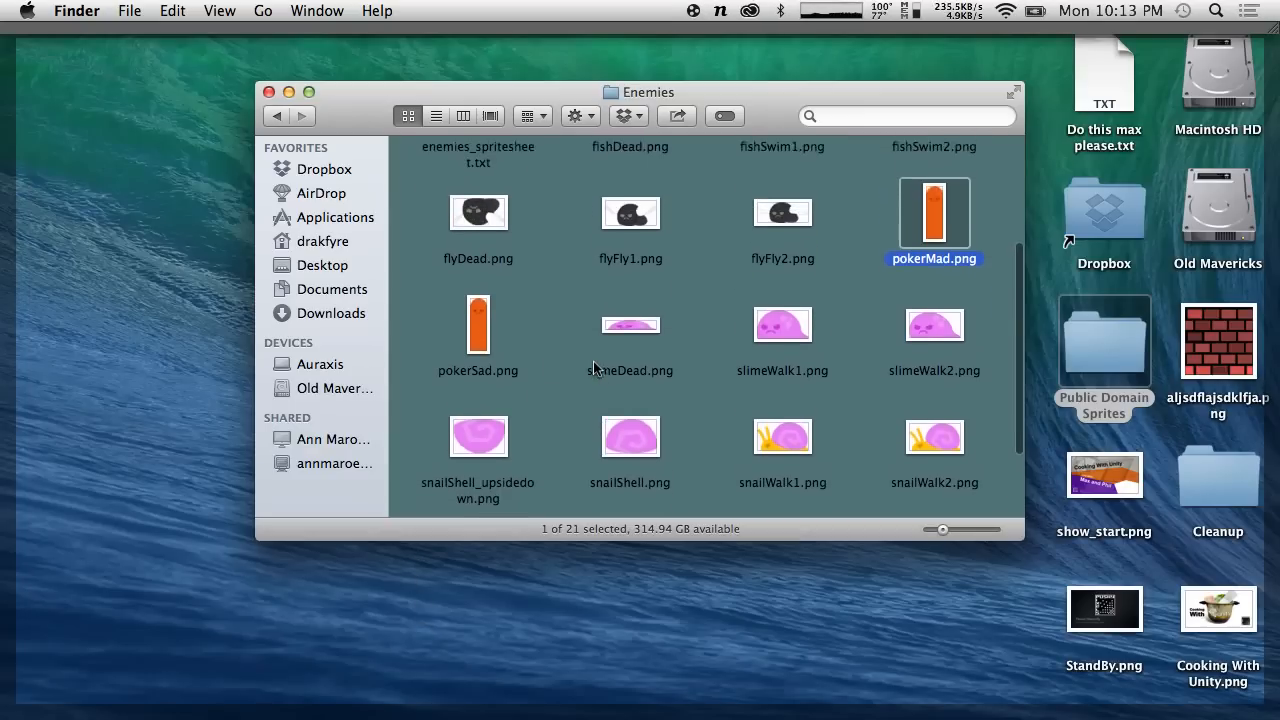
scroll(593, 368, "up", 3)
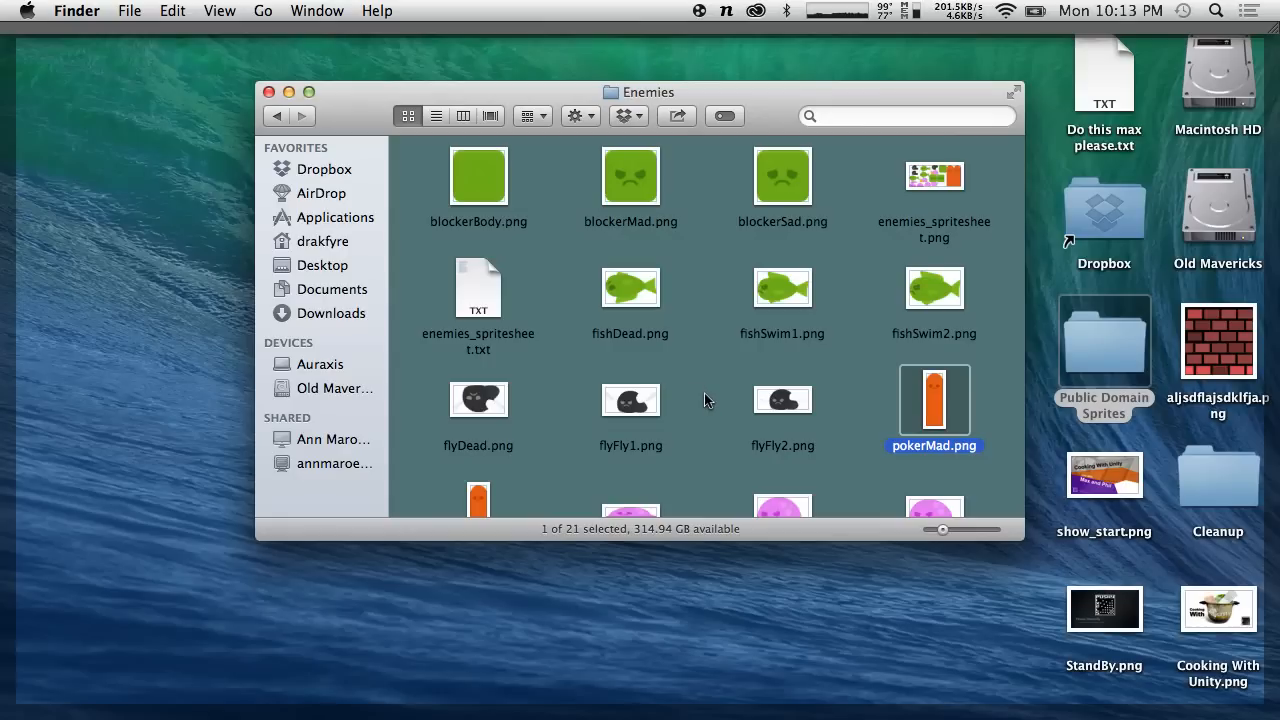
left_click(790, 288)
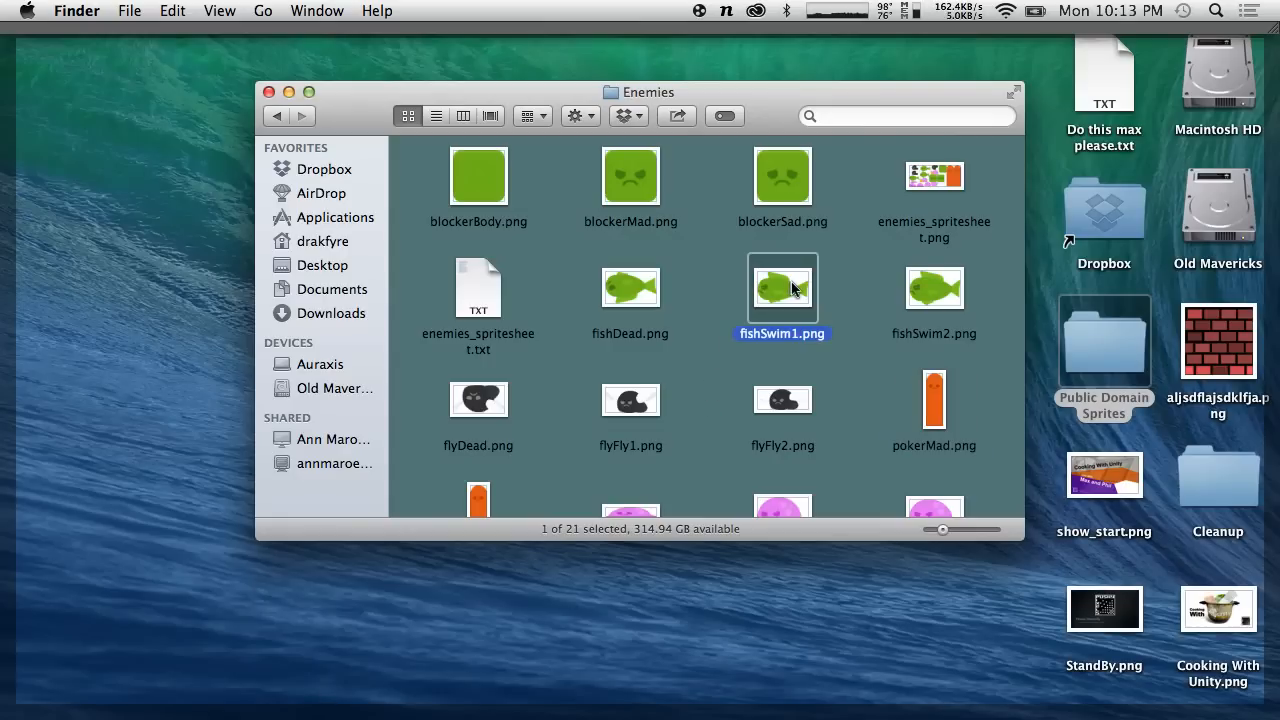
key("Right")
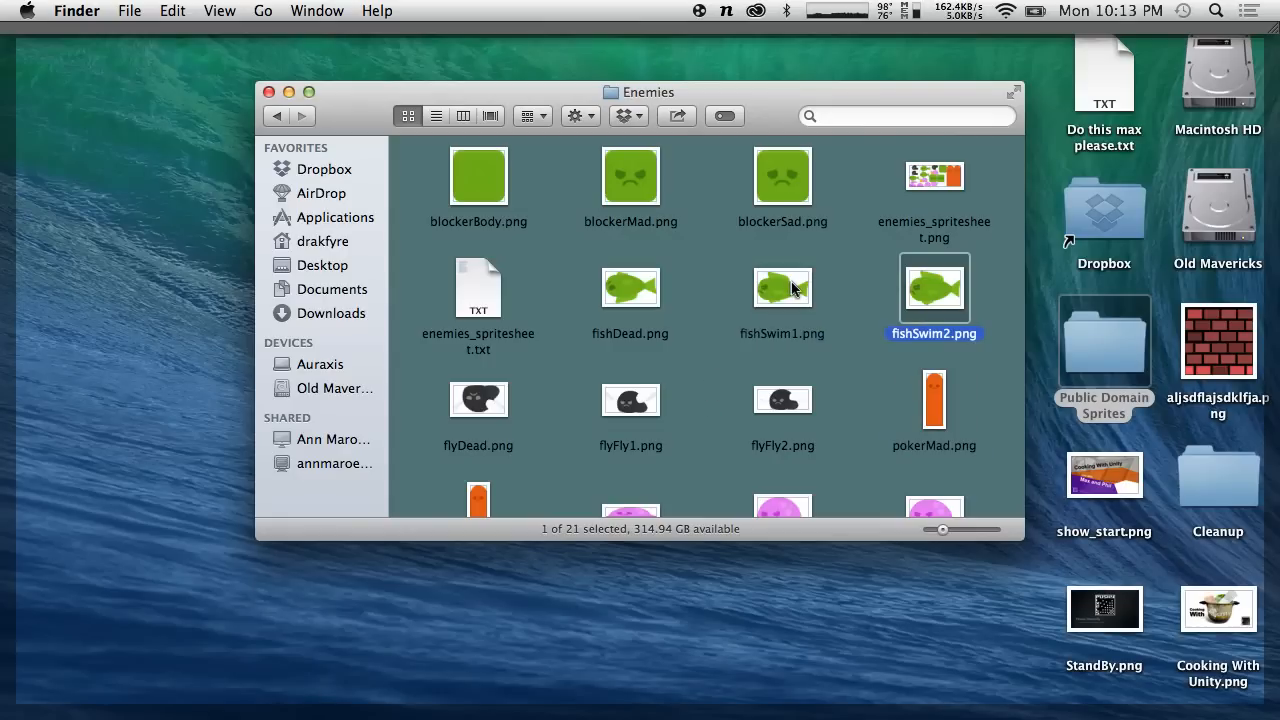
key("Left")
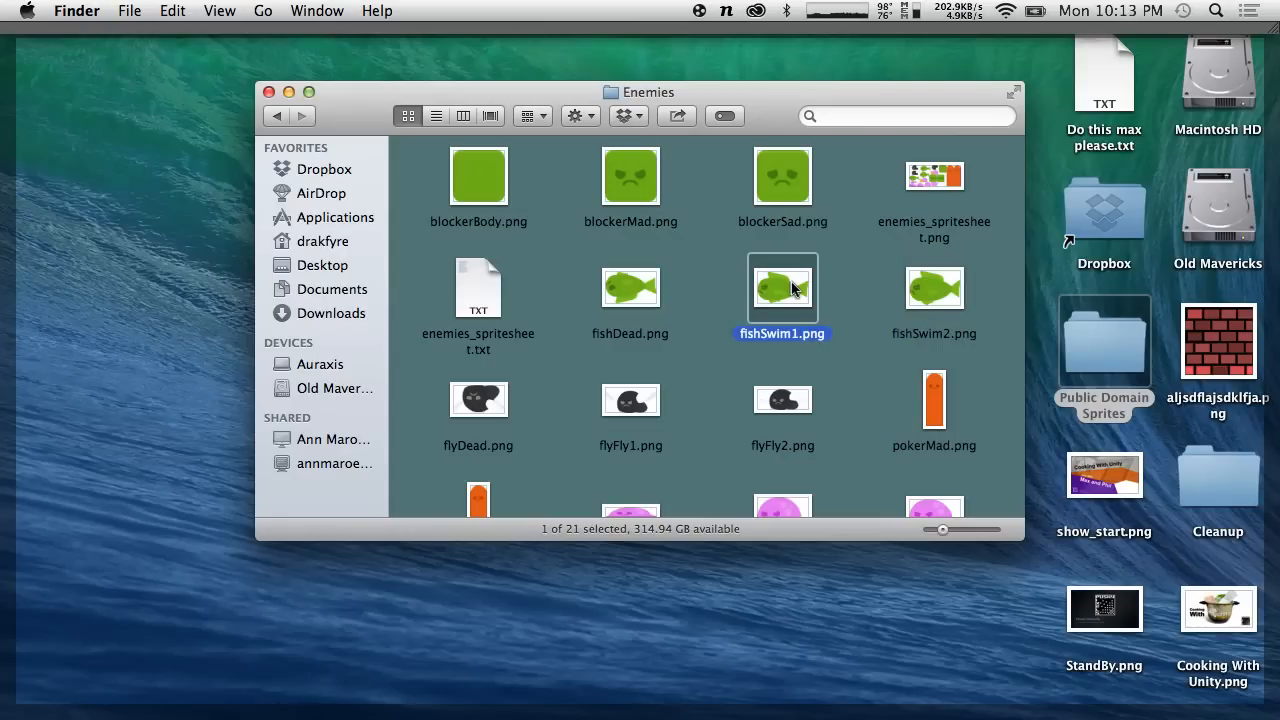
left_click(712, 352)
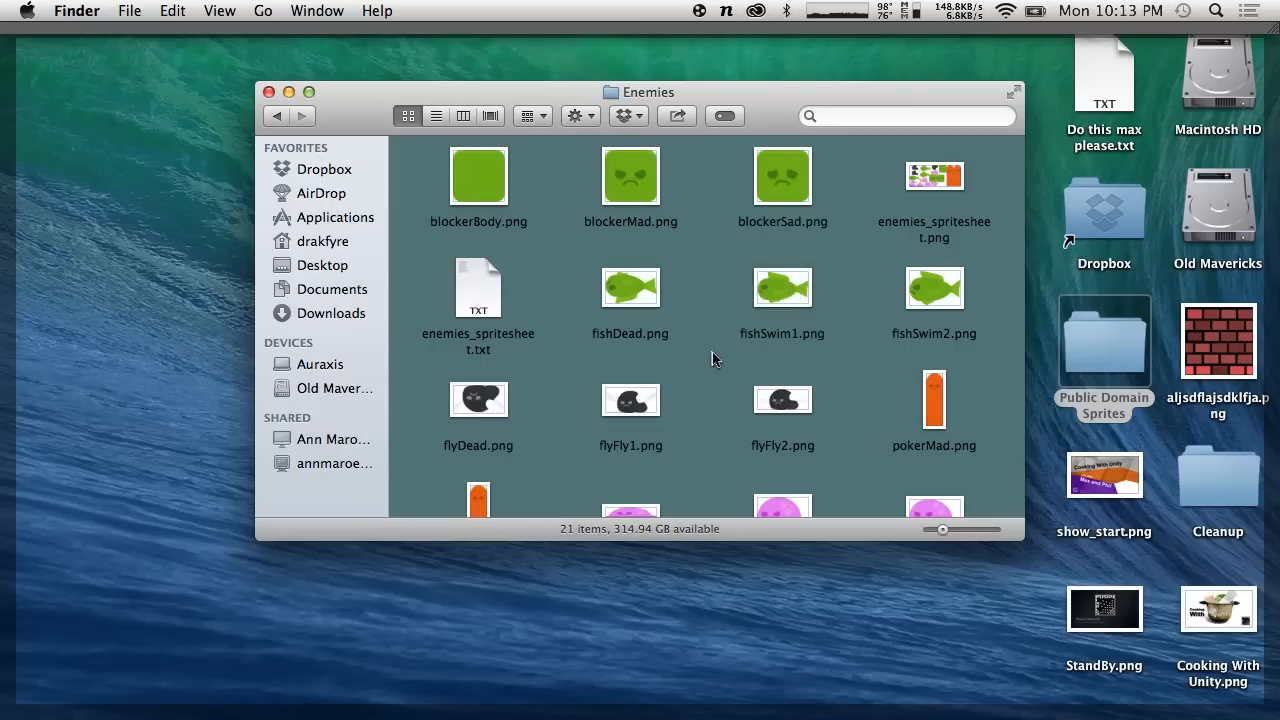
scroll(712, 352, "down", 2)
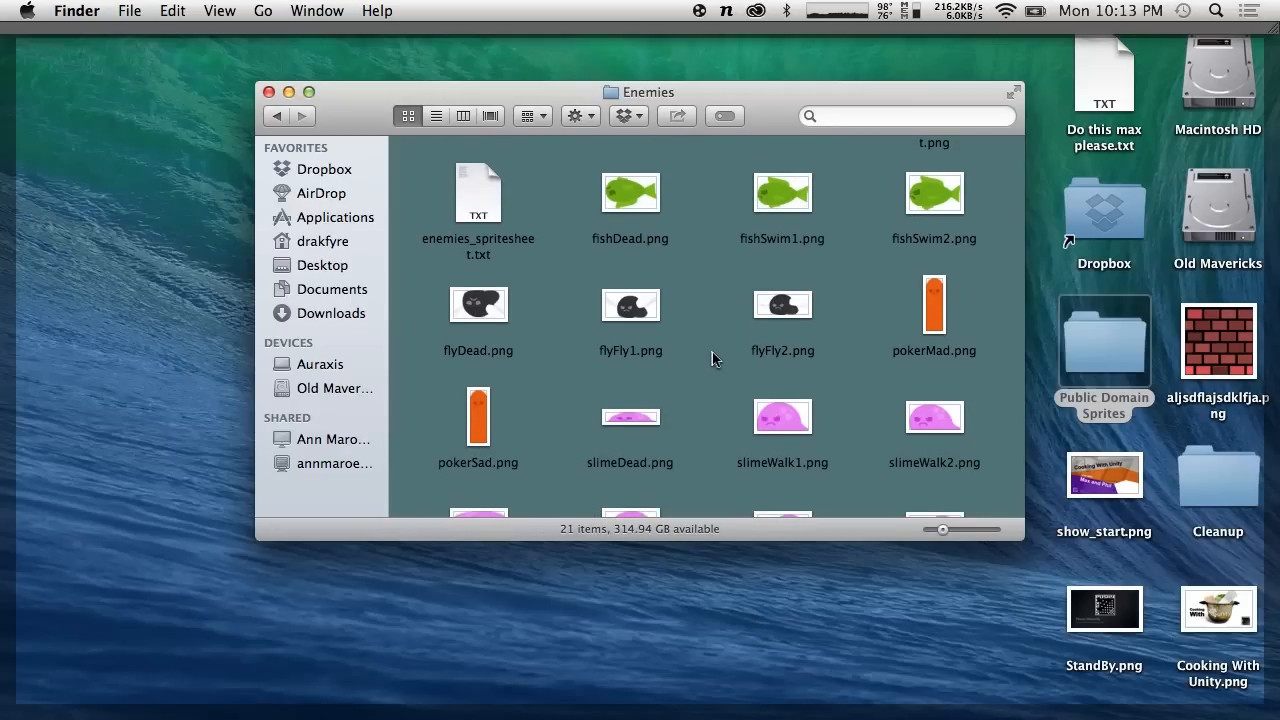
left_click_drag(590, 278, 857, 338)
Preview the snail's walk animation by alternating between snailWalk1.png and snailWalk2.png.
scroll(665, 363, "down", 4)
scroll(665, 363, "up", 2)
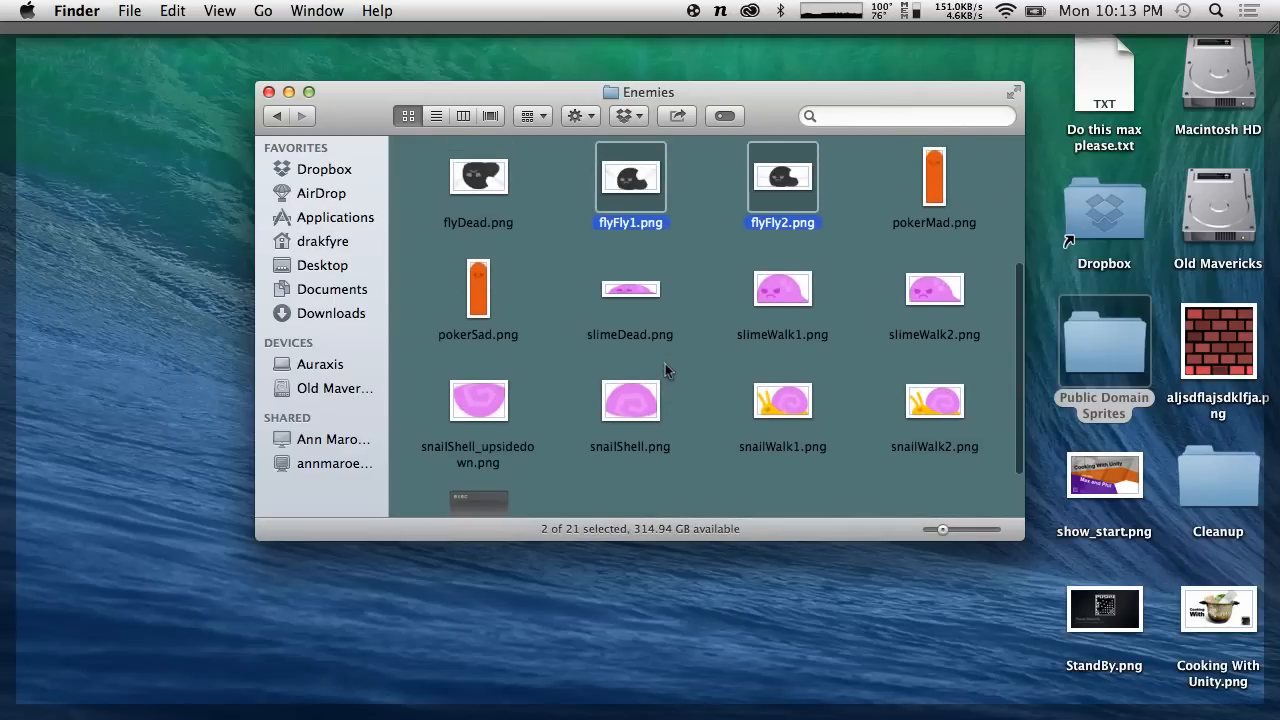
left_click(805, 428)
left_click(940, 420)
key("space")
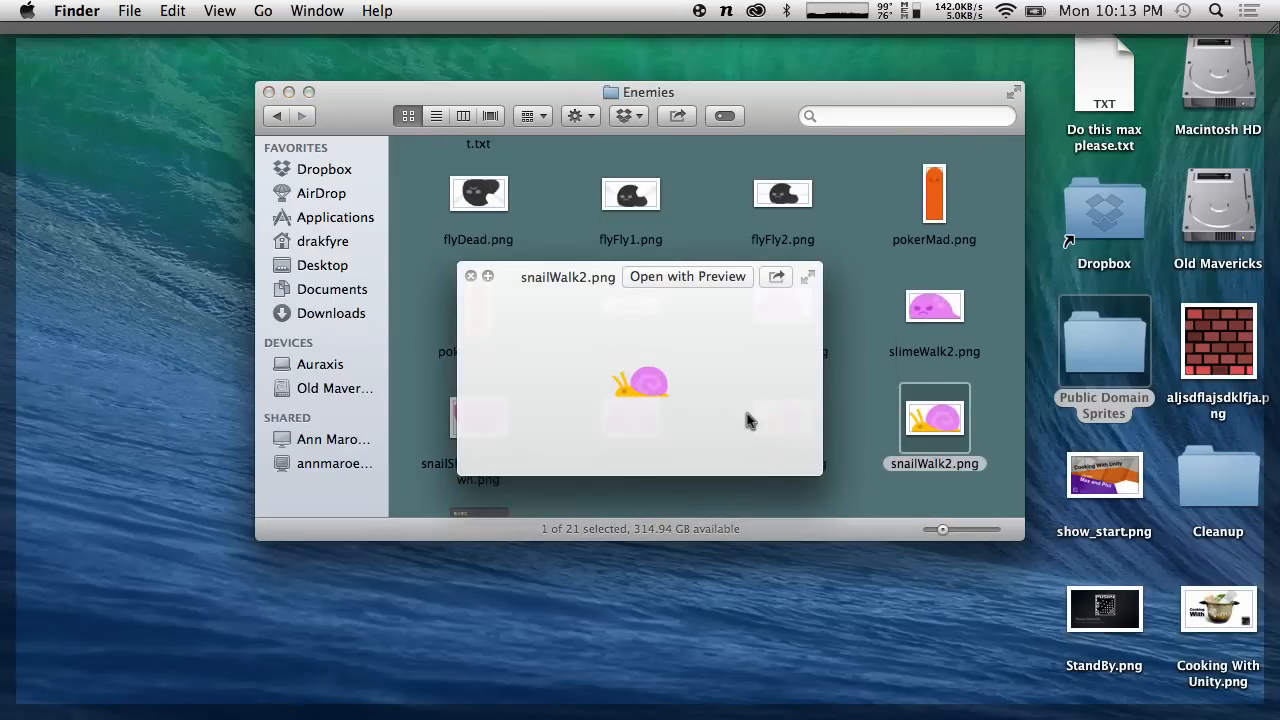
key("Left")
key("Right")
key("Left")
key("Right")
key("Left")
key("Right")
key("space")
Preview the fly's flight animation by alternating between flyFly1.png and flyFly2.png.
left_click(640, 192)
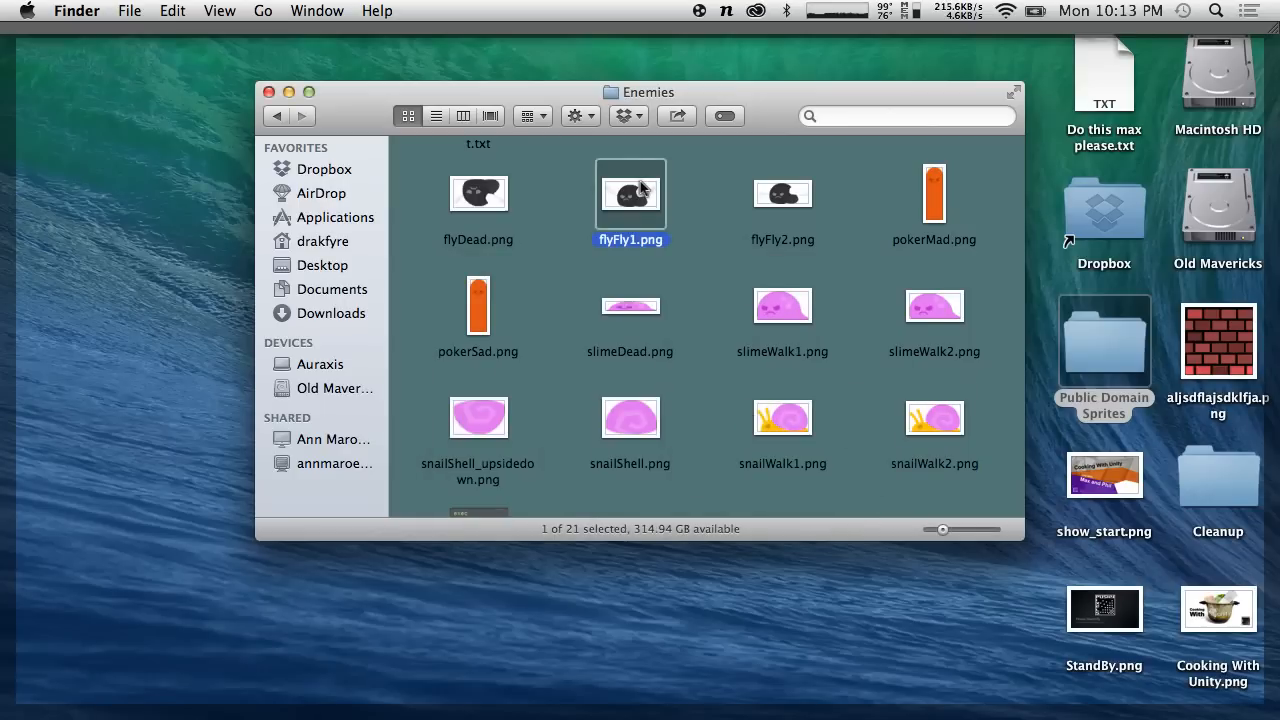
key("space")
key("Right")
key("Left")
key("Right")
key("Left")
key("Right")
key("space")
Preview the slime's walk animation by alternating between slimeWalk1.png and slimeWalk2.png.
left_click(770, 298)
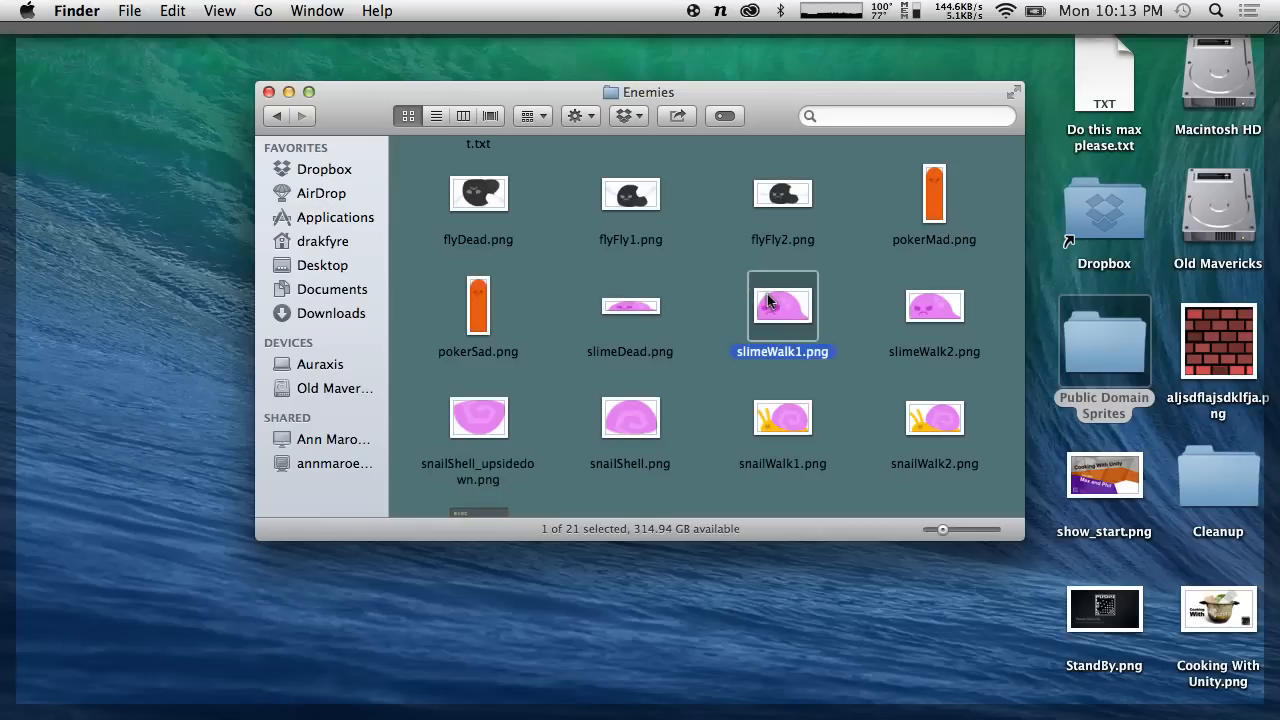
key("space")
key("Right")
key("Left")
key("Right")
key("Left")
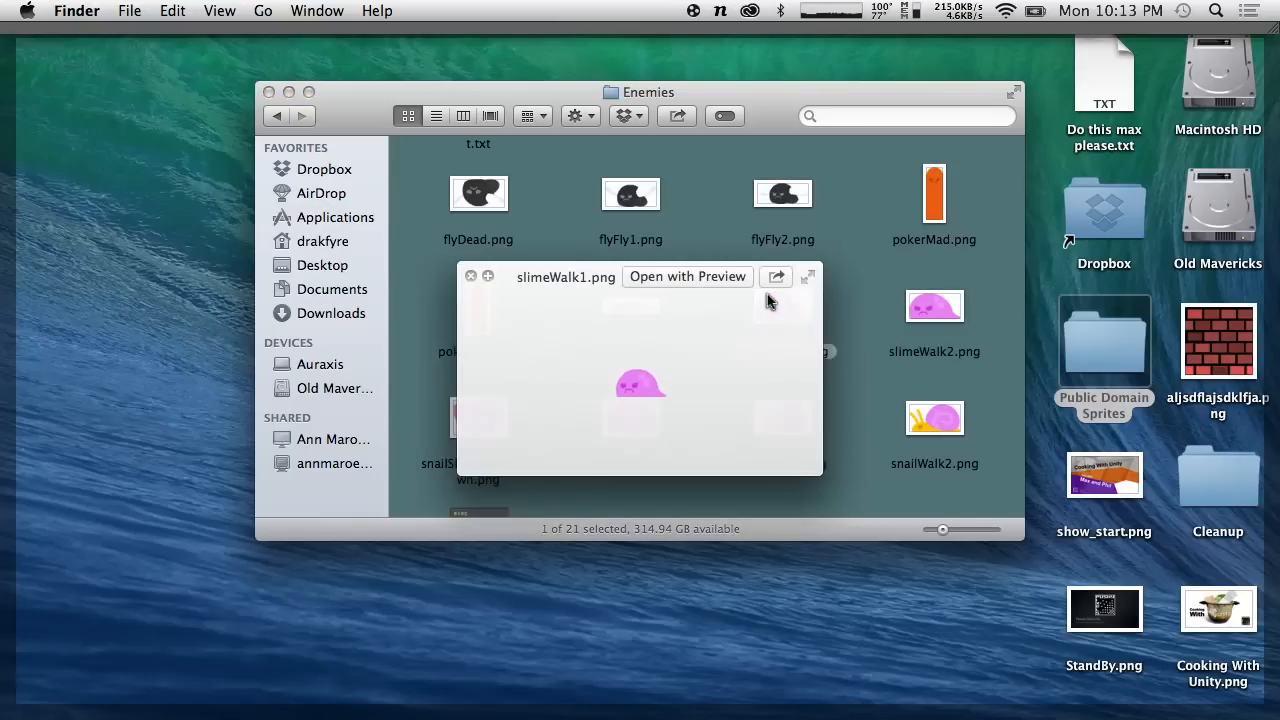
key("Right")
key("Left")
key("Right")
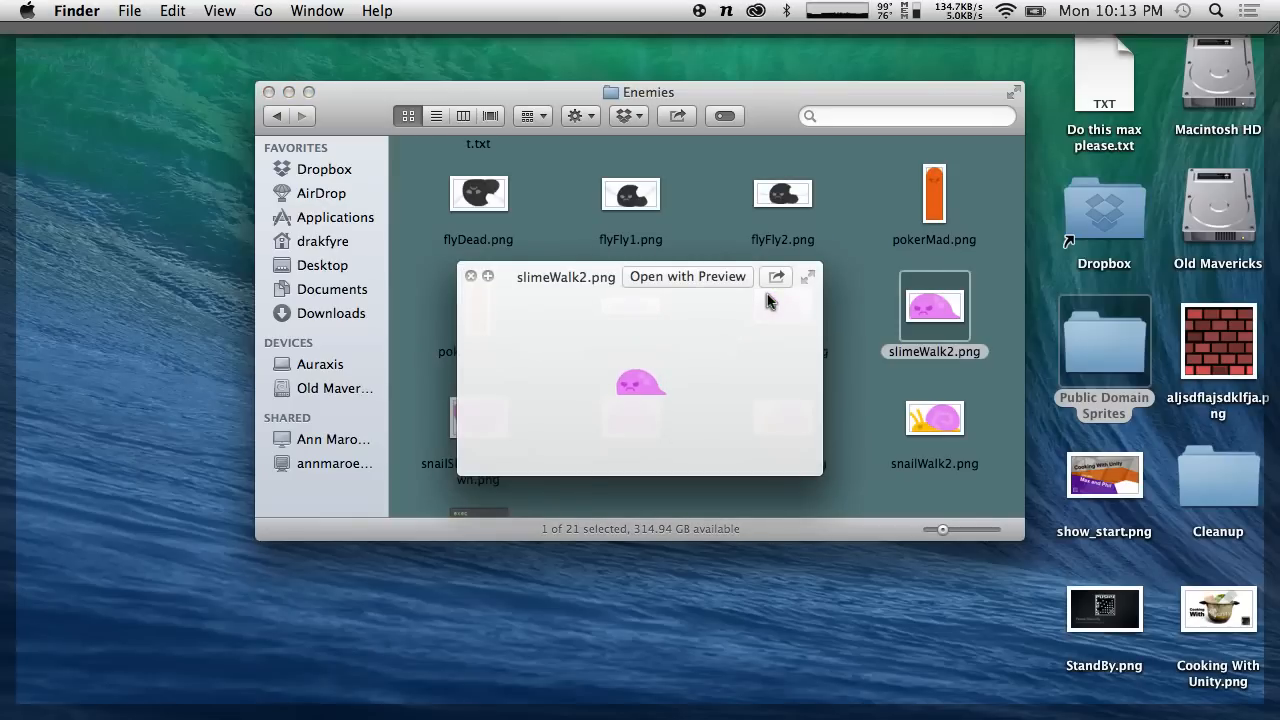
Preview the snail sprites from snailShell_upsidedown.png to snailWalk1.png, and look over the remaining enemy sprites.
key("space")
key("Left")
key("Left")
key("Down")
key("Left")
key("space")
key("Right")
key("Right")
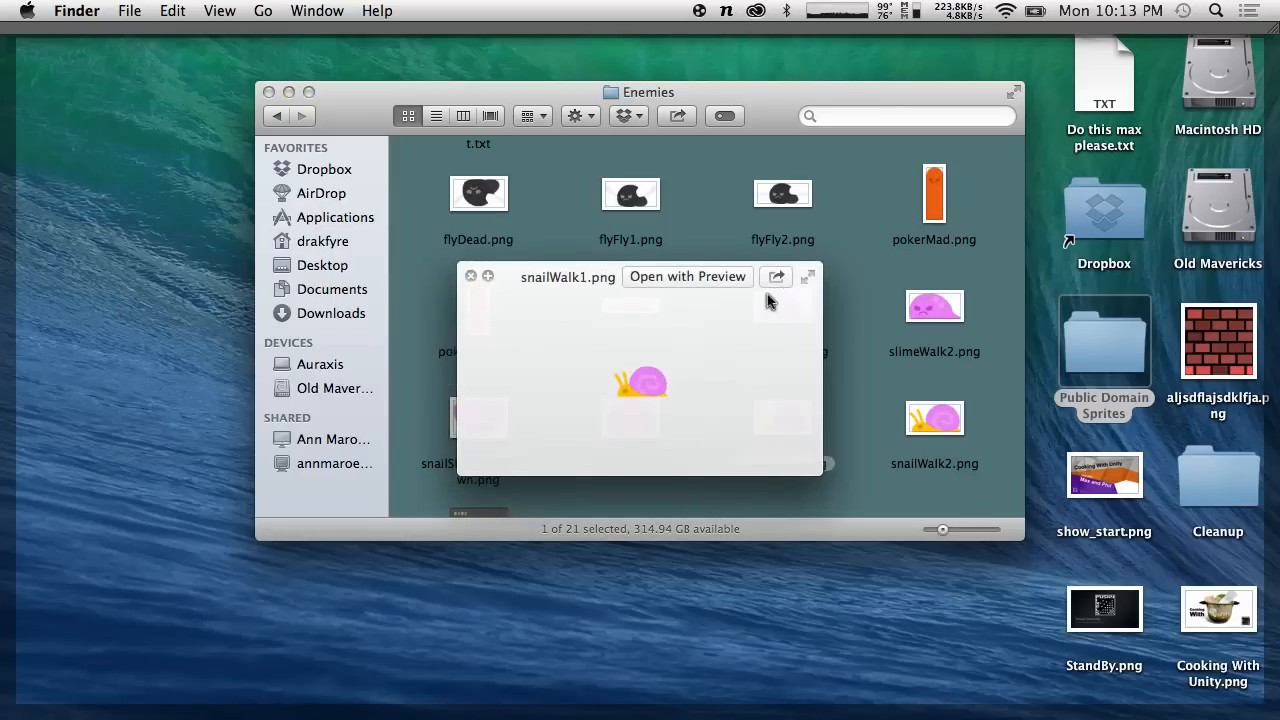
key("space")
scroll(761, 400, "down", 2)
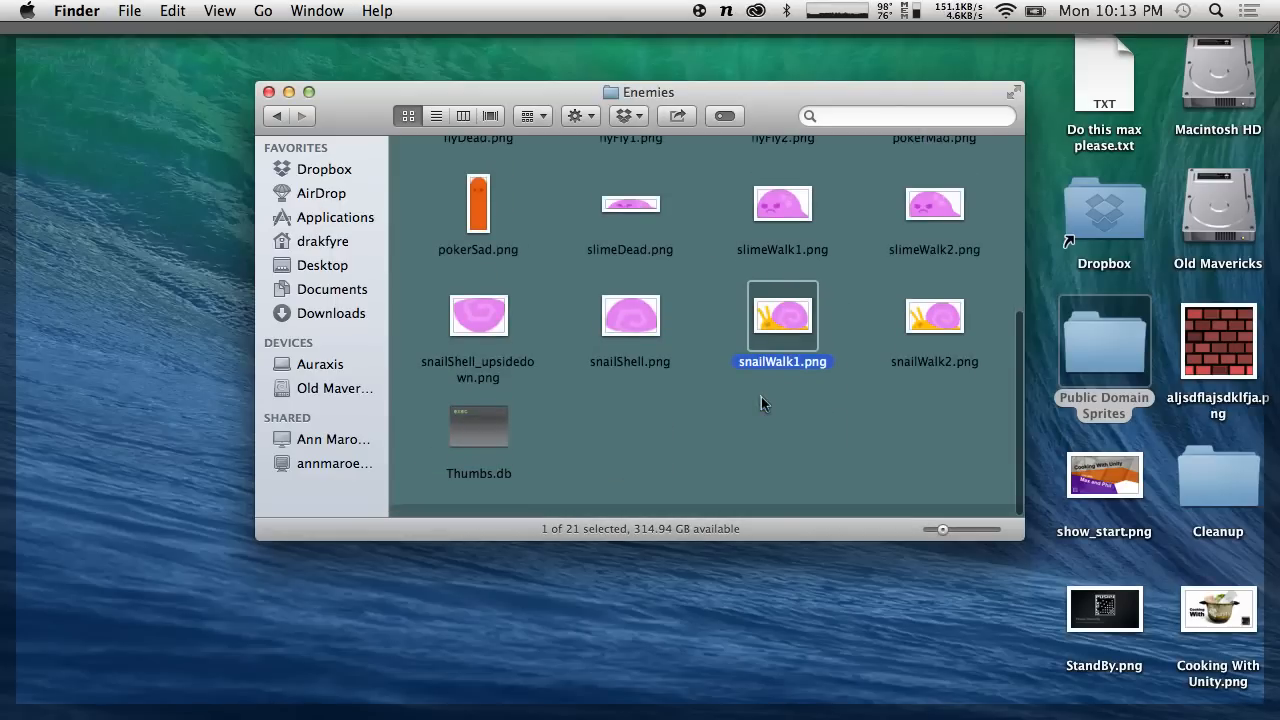
scroll(761, 400, "up", 5)
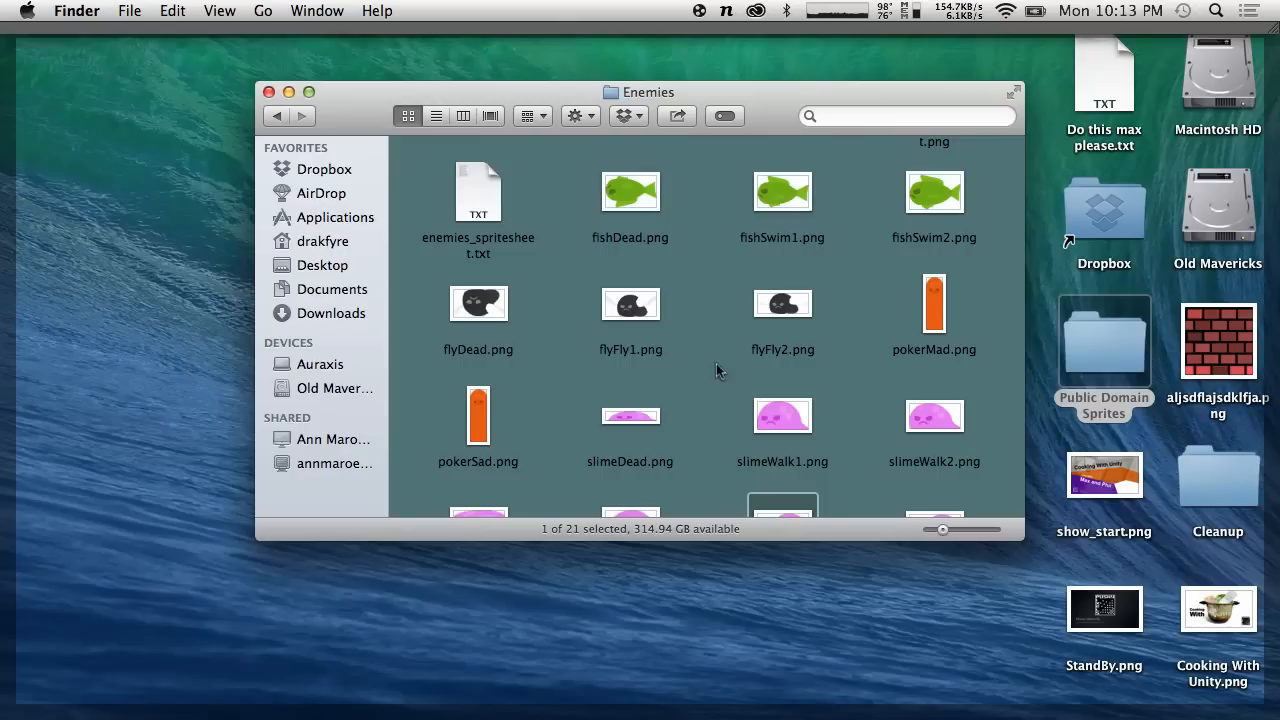
Return to the platformerGraphicsDeluxe_Updated folder and look through the sprites in its Items folder, including cactus.png.
left_click(277, 116)
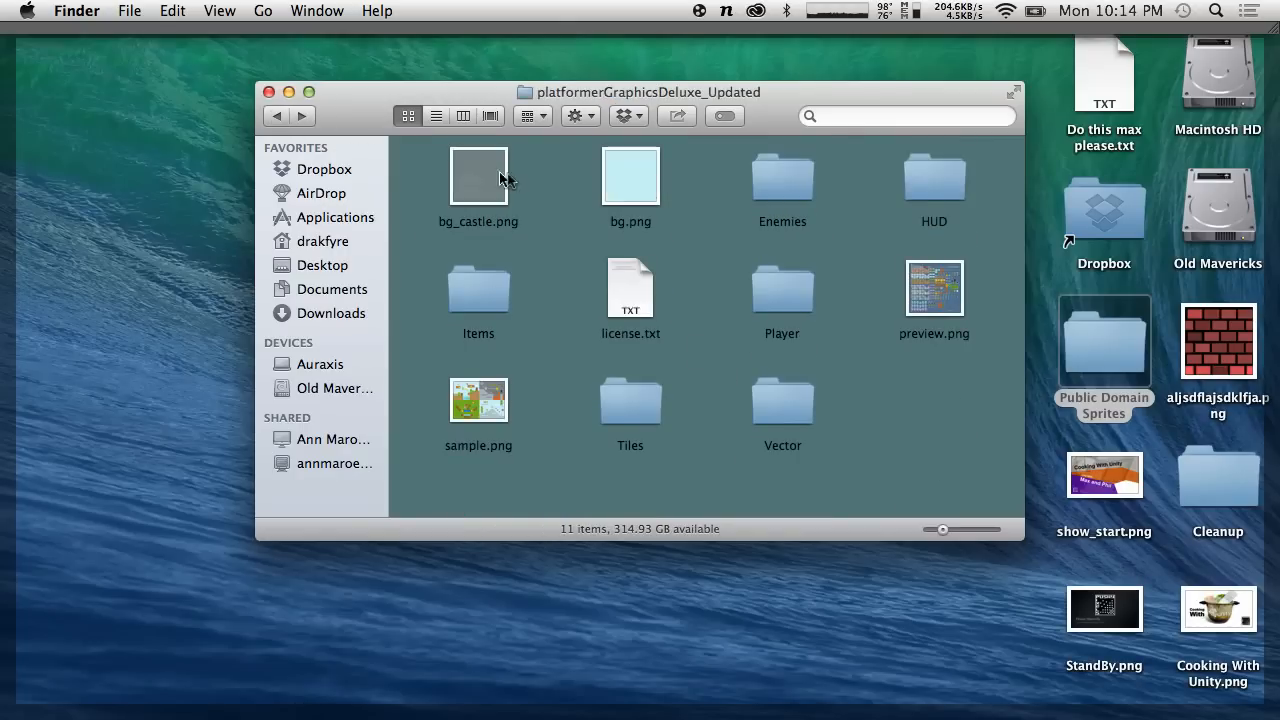
double_click(478, 290)
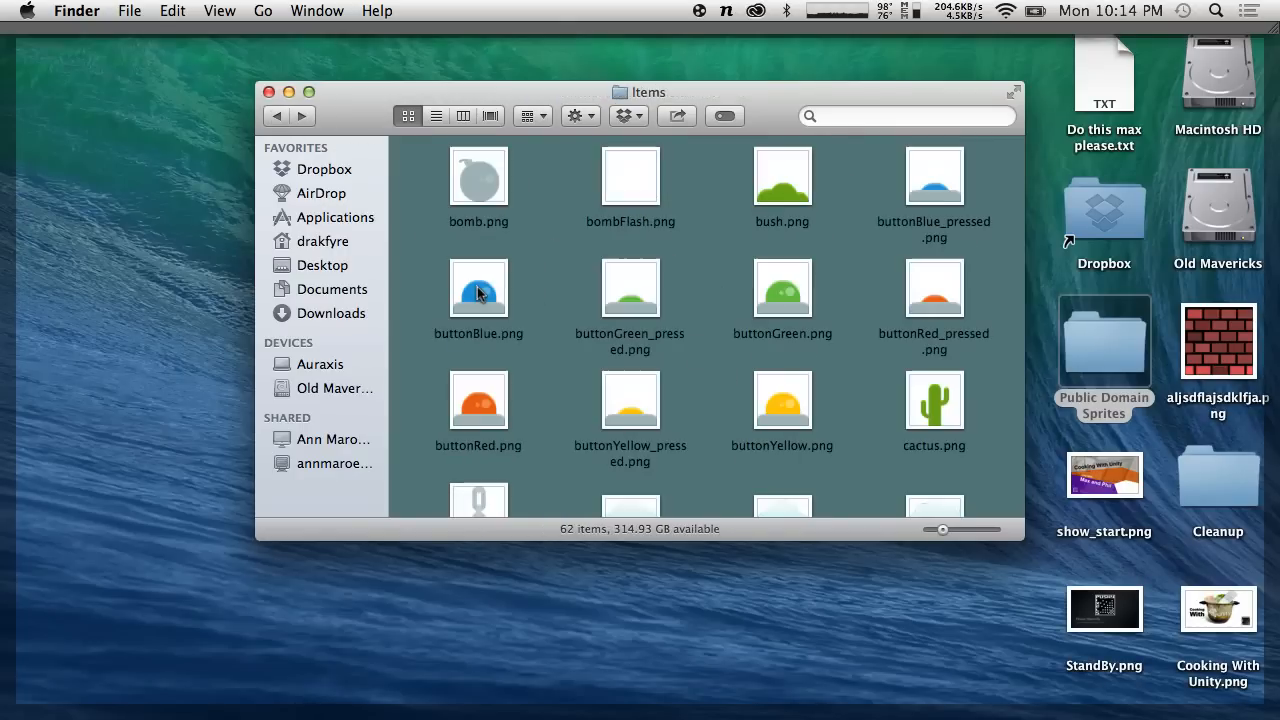
scroll(595, 335, "down", 15)
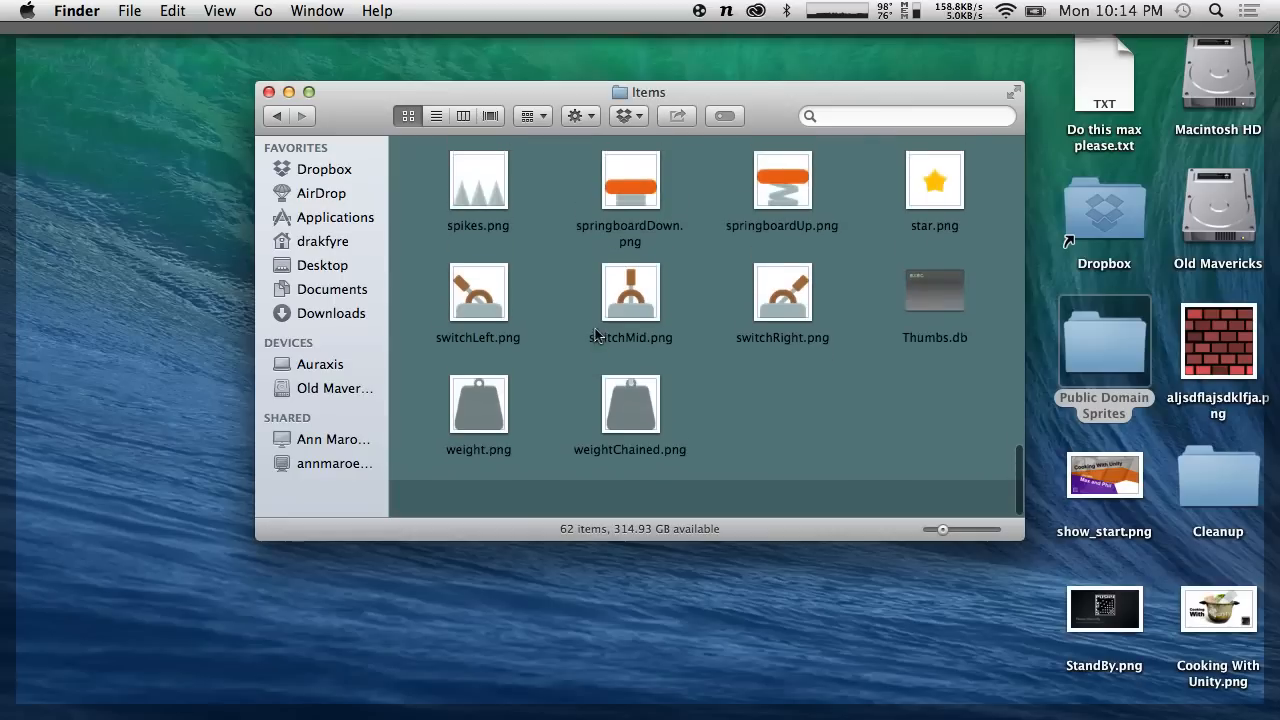
scroll(595, 335, "up", 15)
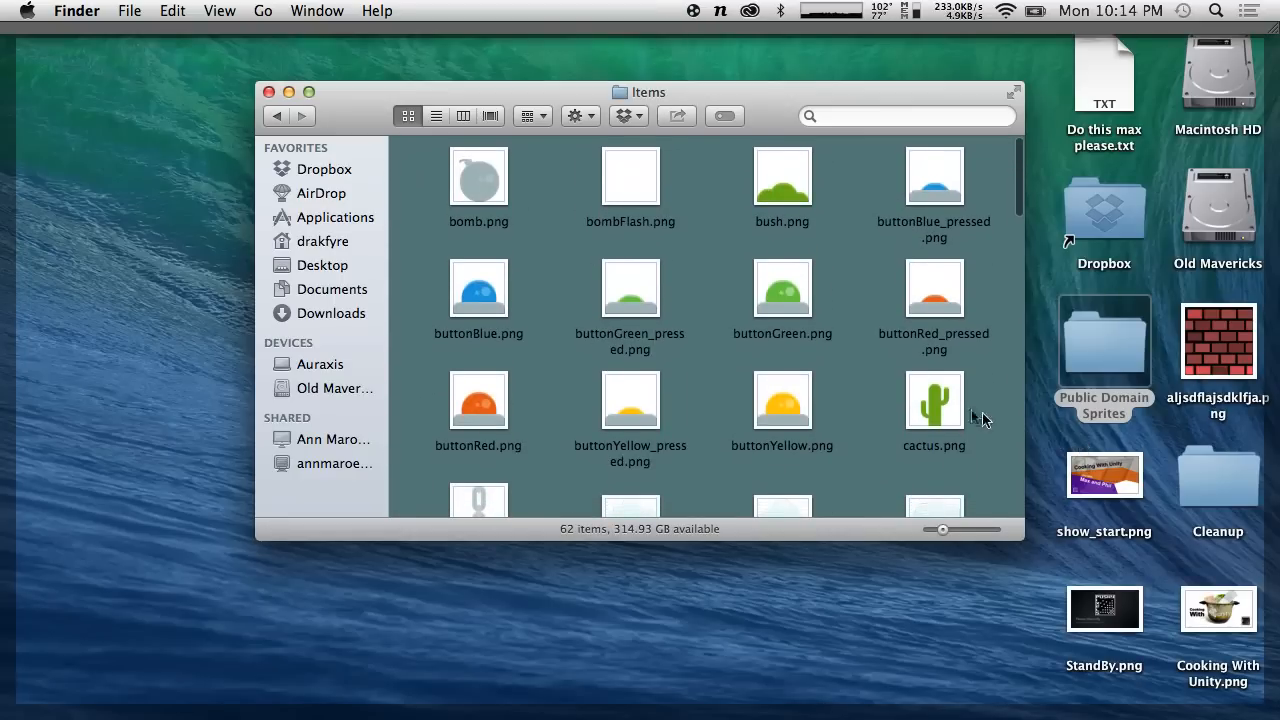
left_click(945, 404)
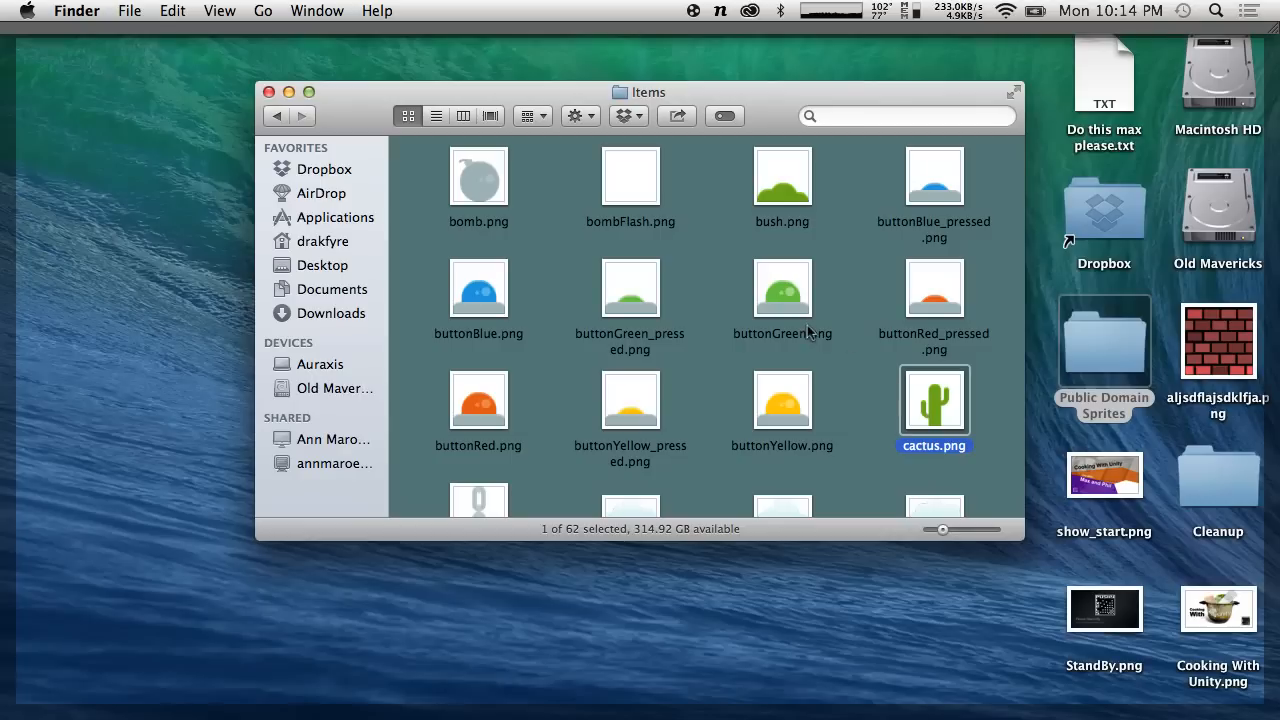
left_click(437, 197)
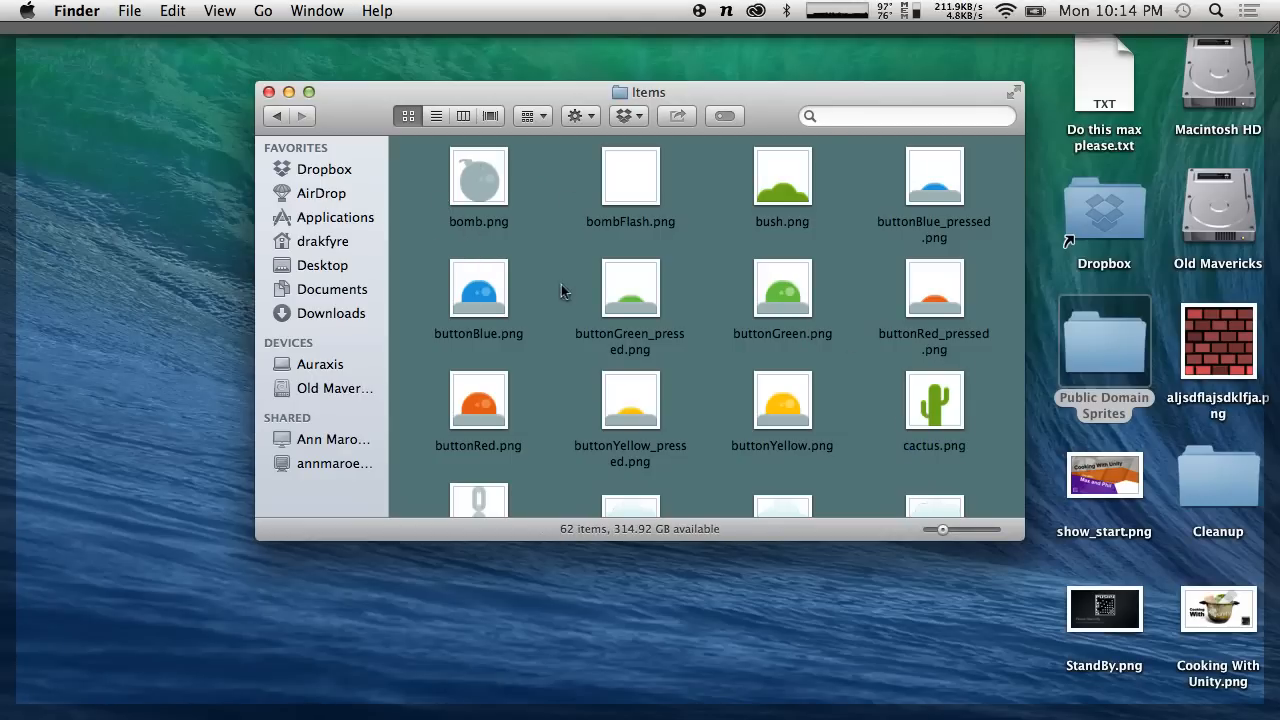
Switch to Chrome, open opengameart.org in a new tab, and search its art for enemy.
key("ctrl+Right")
key("ctrl+Right")
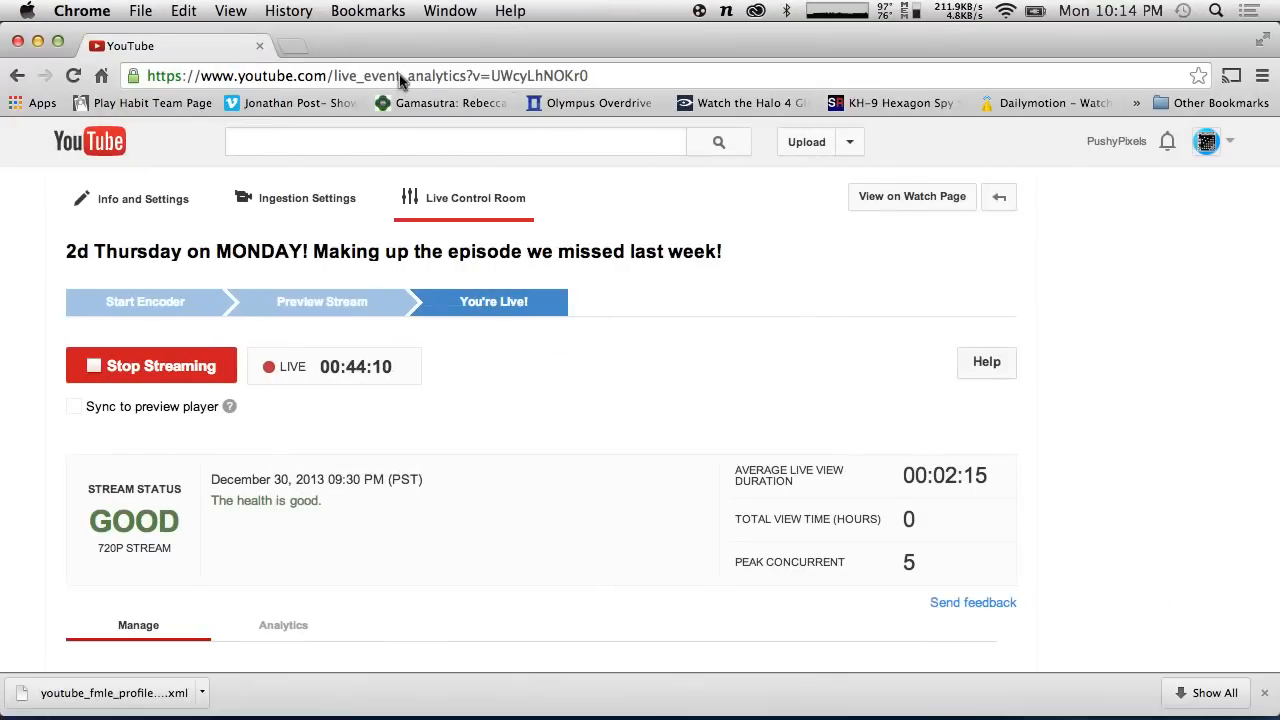
key("super+t")
type("open")
key("Return")
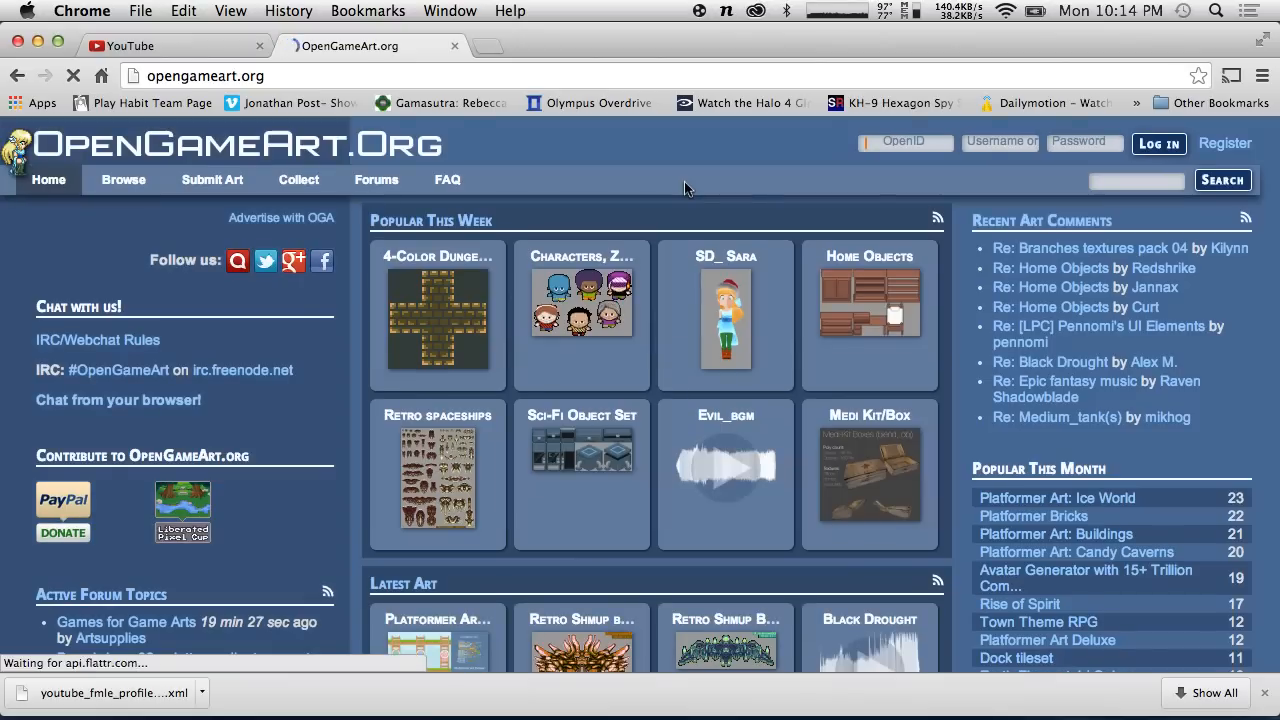
left_click(1163, 186)
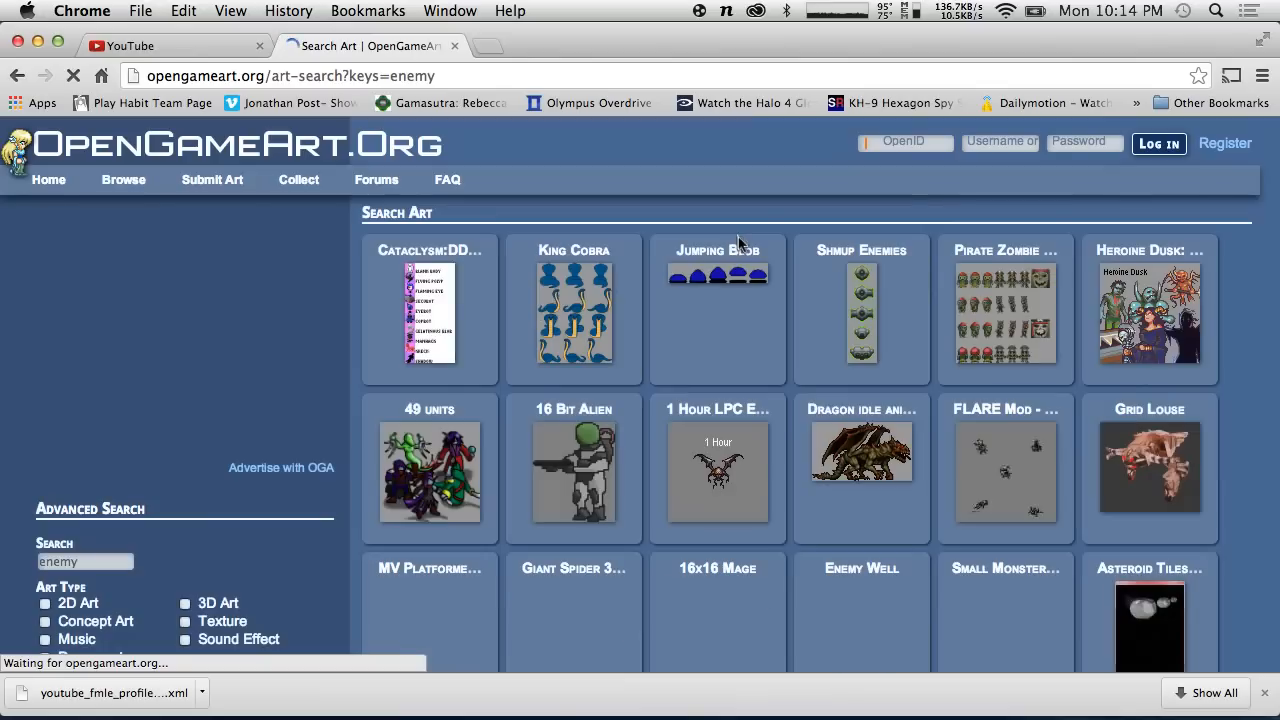
Open the Dragon idle animation entry from the enemy results and examine its previews, description, attribution instructions and files.
scroll(838, 314, "down", 4)
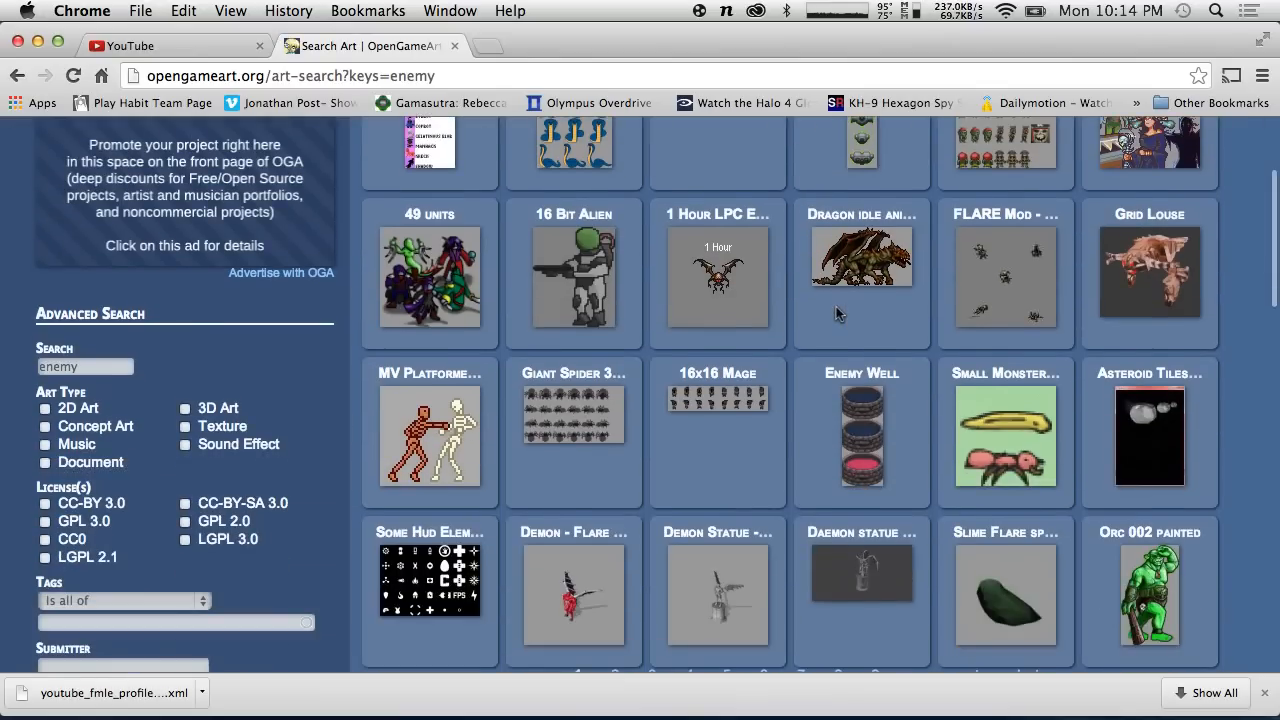
scroll(838, 314, "up", 2)
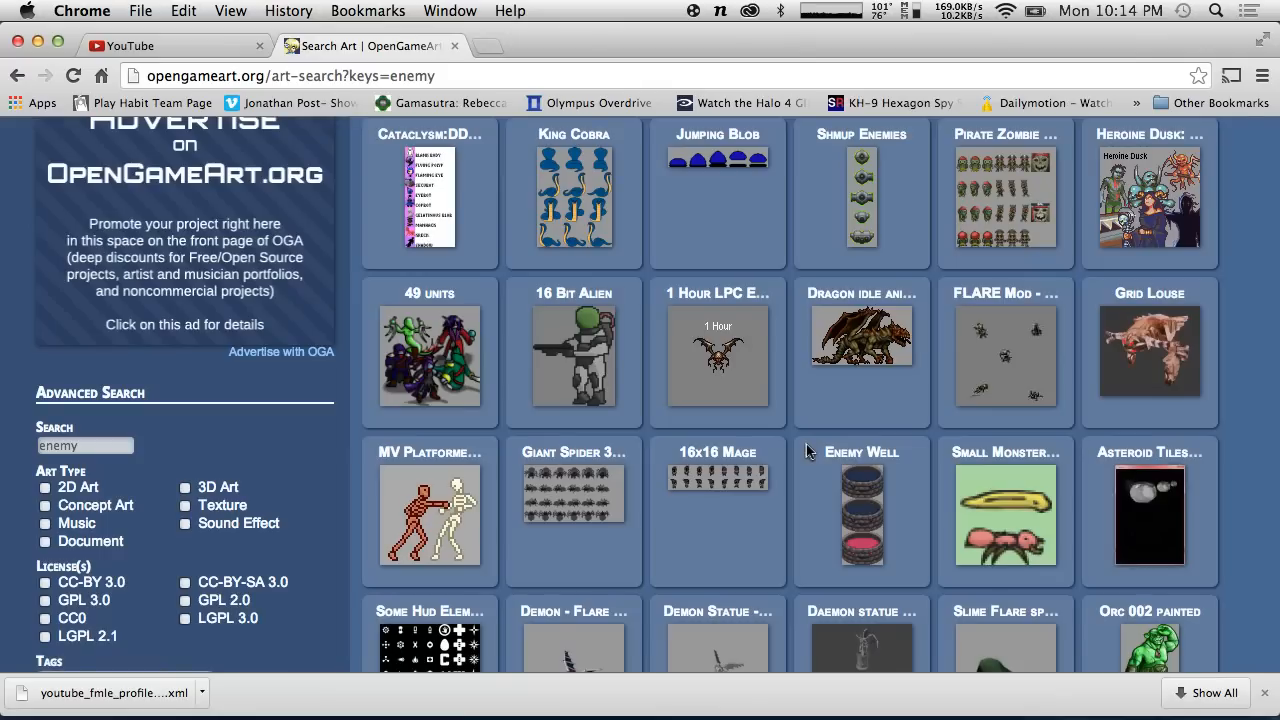
left_click(872, 344)
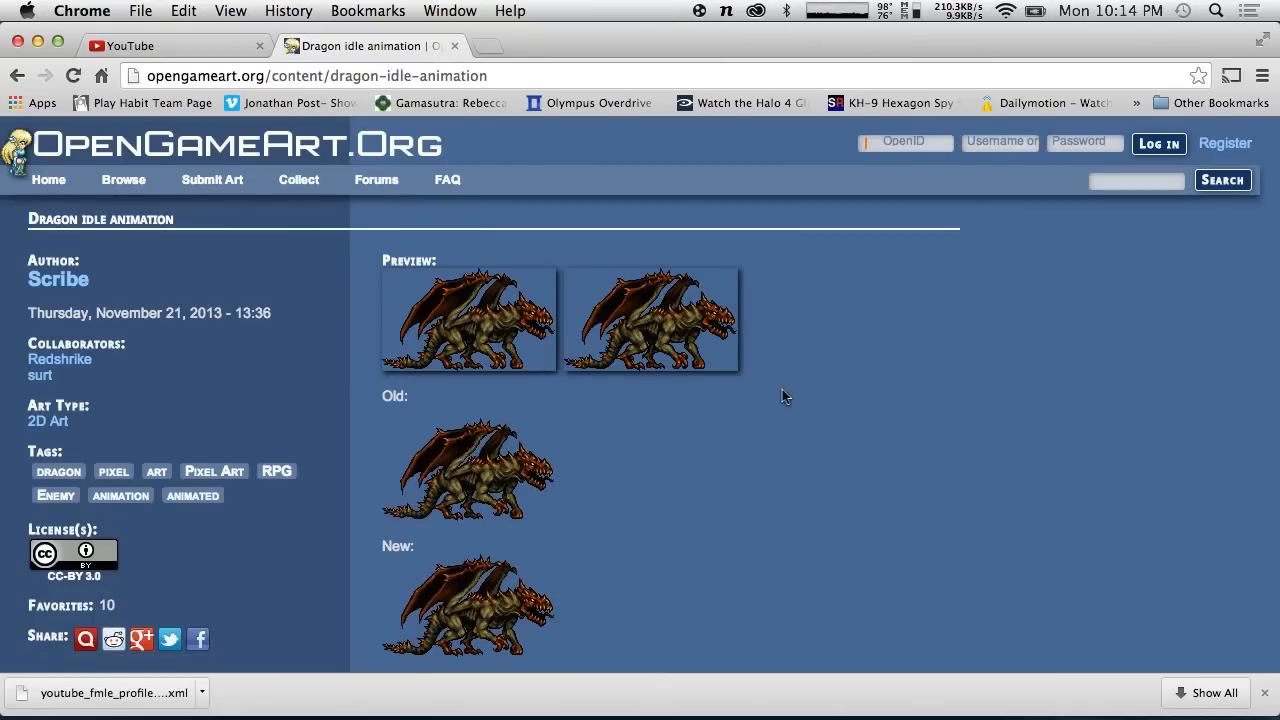
scroll(782, 396, "down", 3)
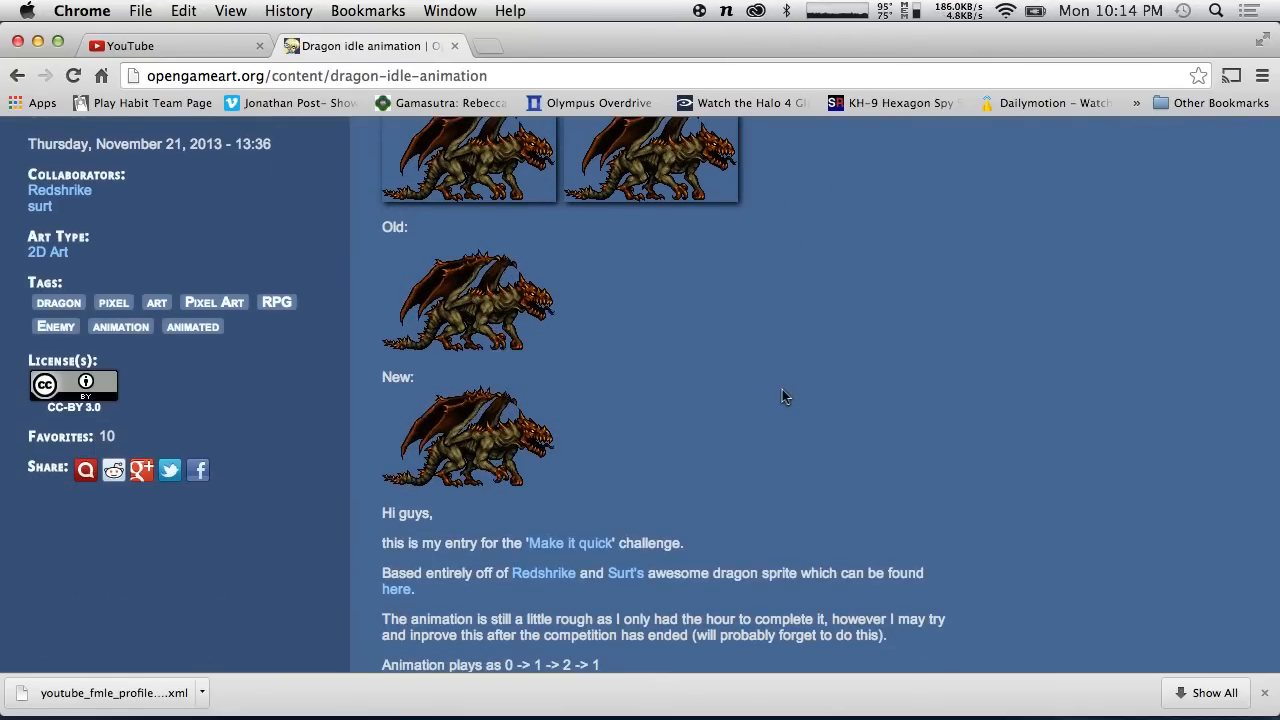
scroll(782, 396, "down", 2)
scroll(782, 396, "down", 6)
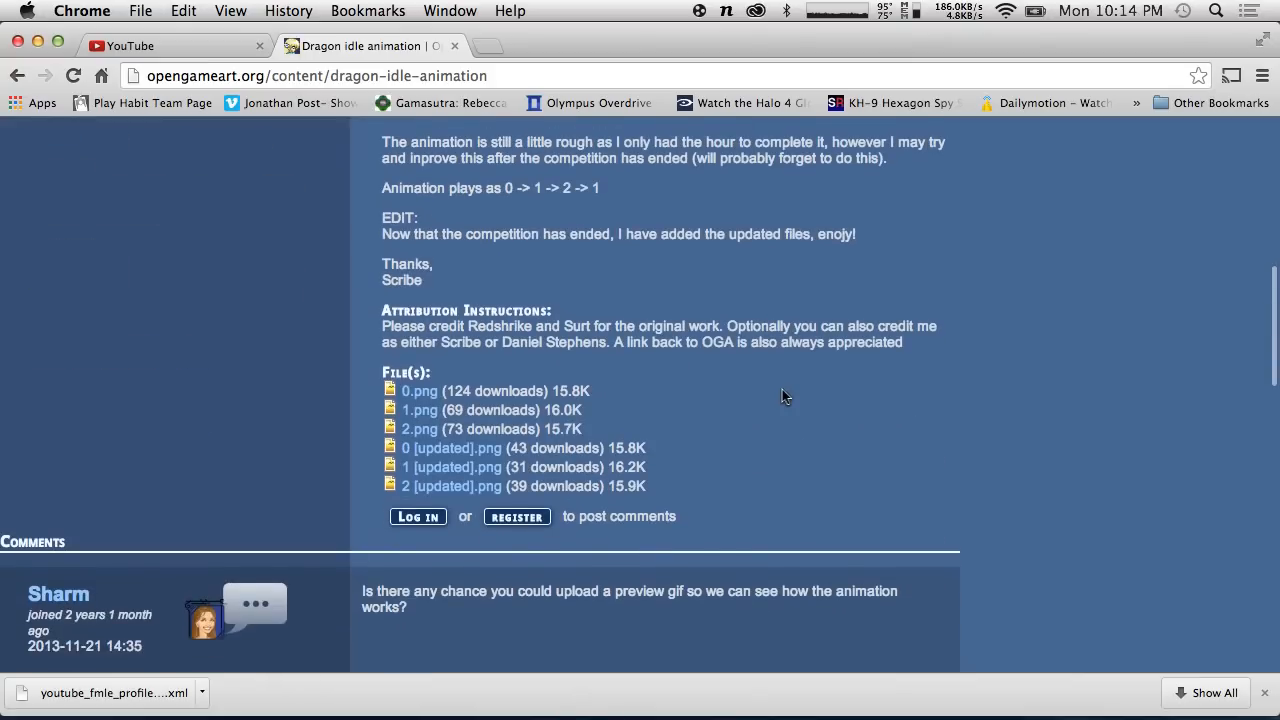
scroll(782, 396, "up", 10)
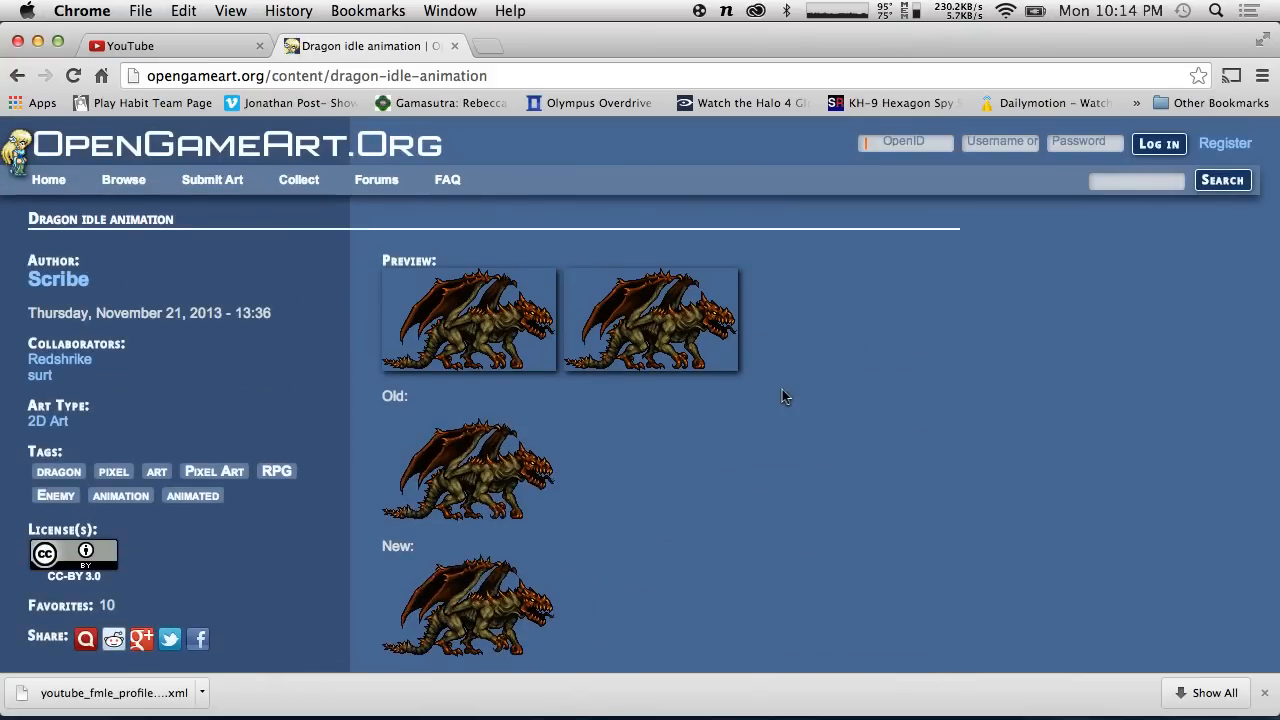
scroll(782, 396, "down", 2)
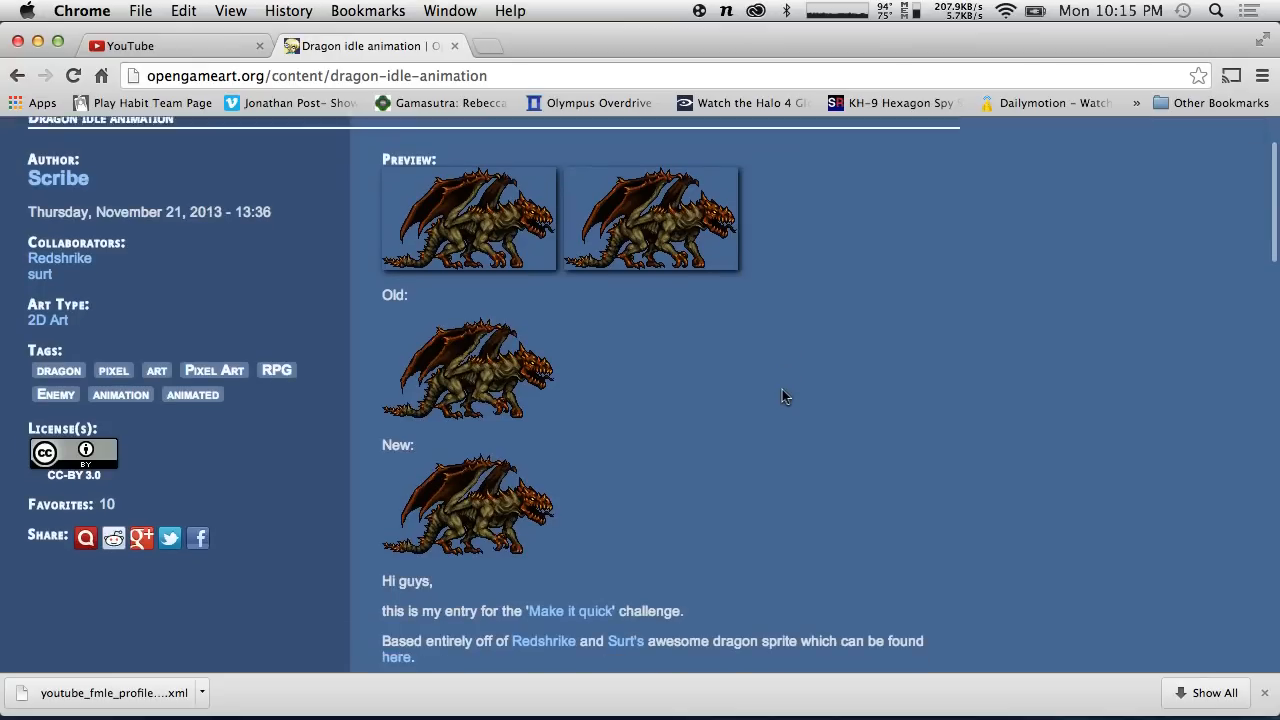
scroll(782, 396, "down", 8)
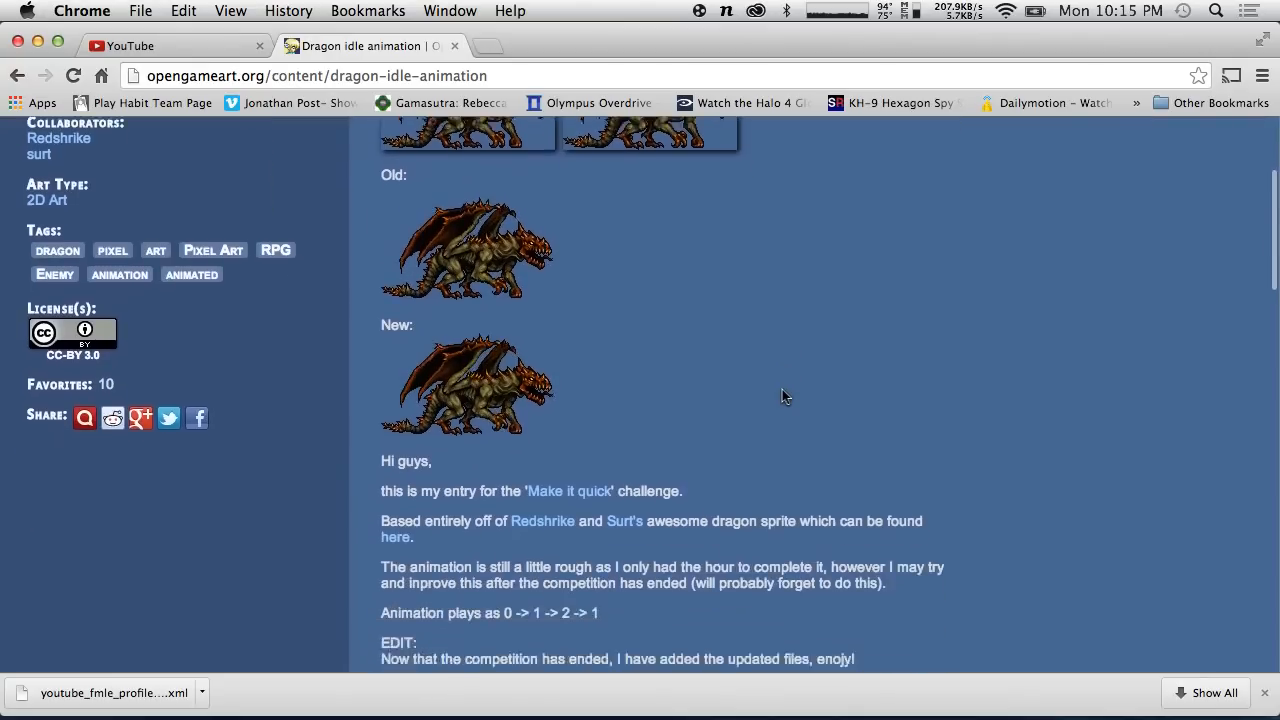
scroll(782, 396, "up", 1)
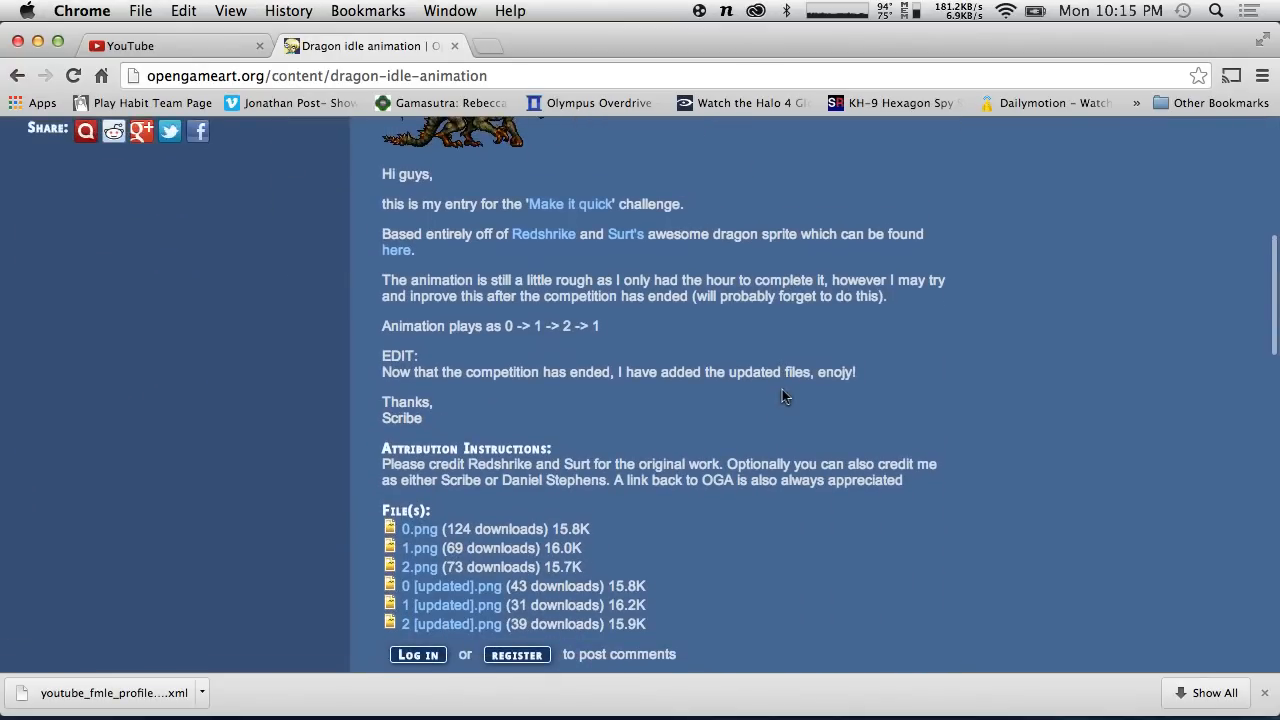
Check the 16 Bit Alien entry from the enemy results and return to the results.
left_click(24, 70)
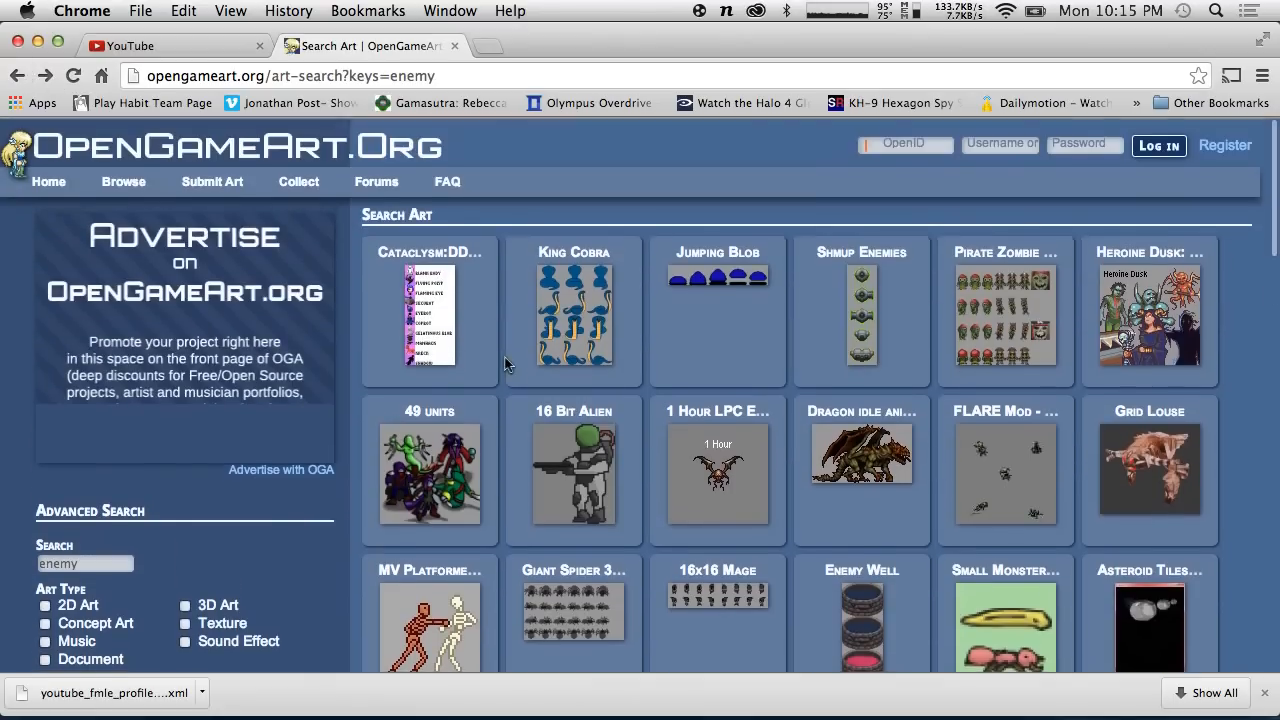
left_click(566, 466)
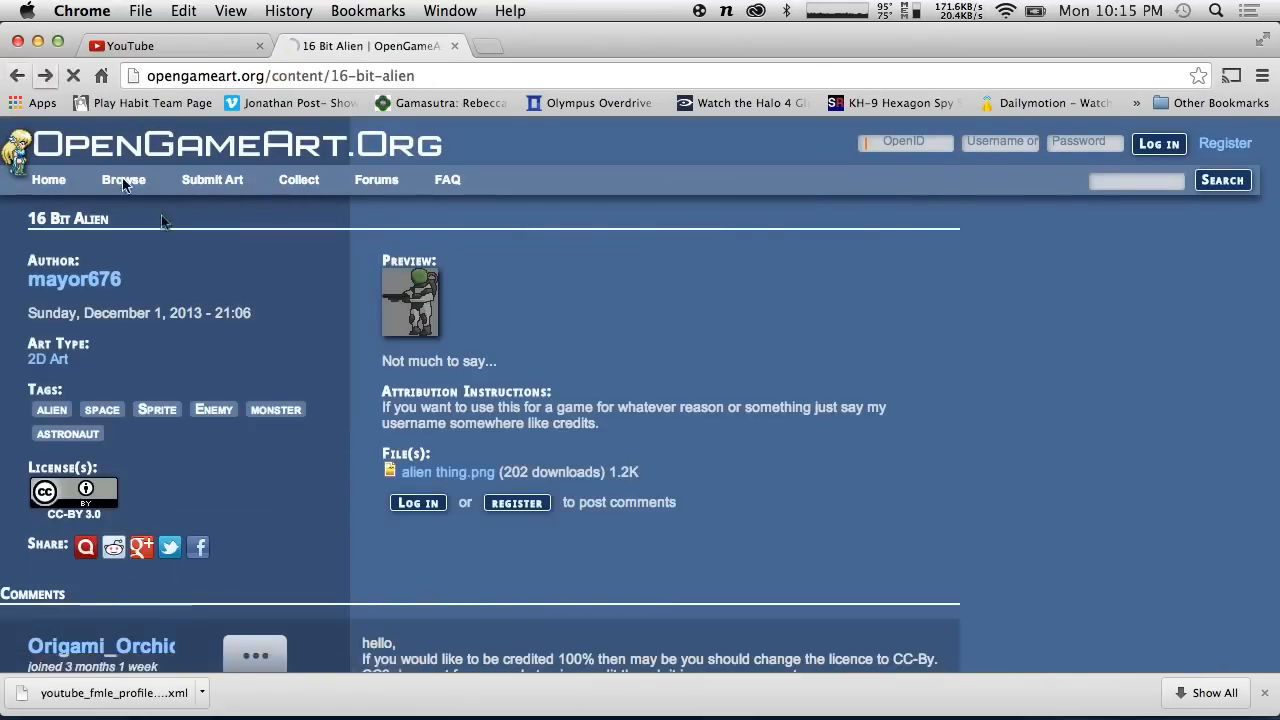
left_click(12, 75)
Filter the enemy art search to the CC0 license.
scroll(270, 354, "down", 5)
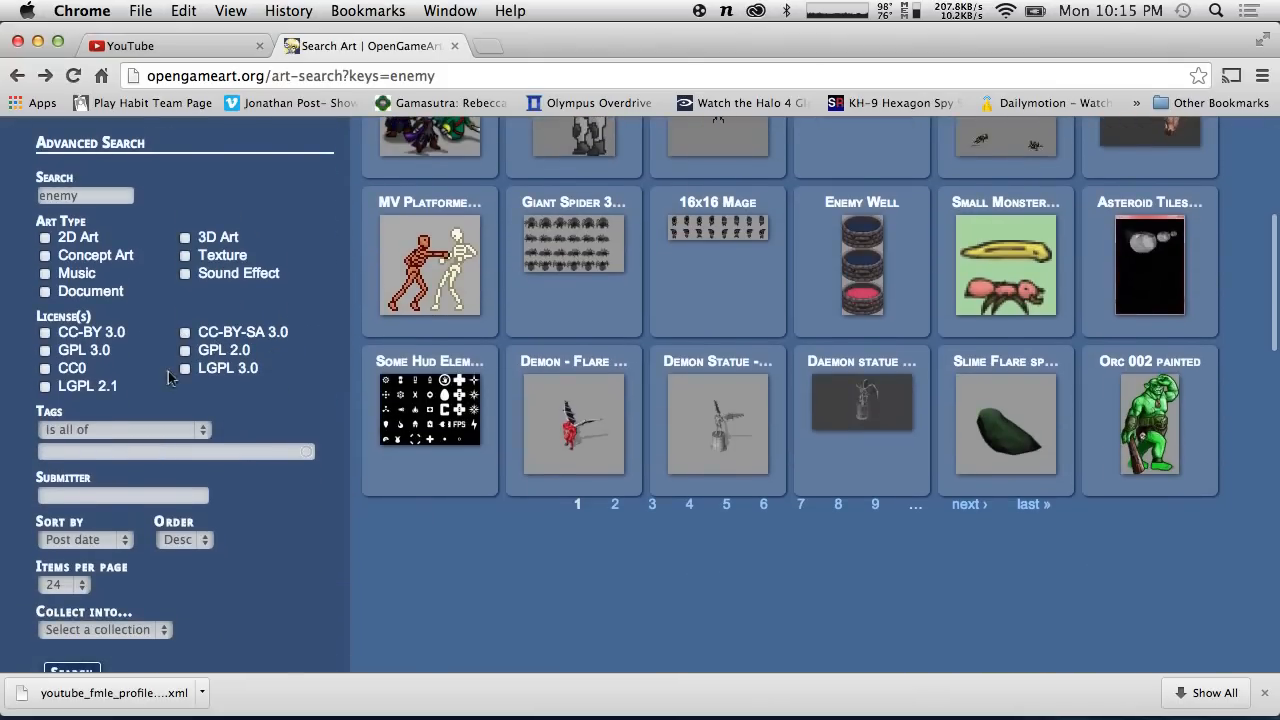
left_click(45, 369)
scroll(60, 450, "down", 5)
left_click(71, 531)
scroll(520, 440, "up", 4)
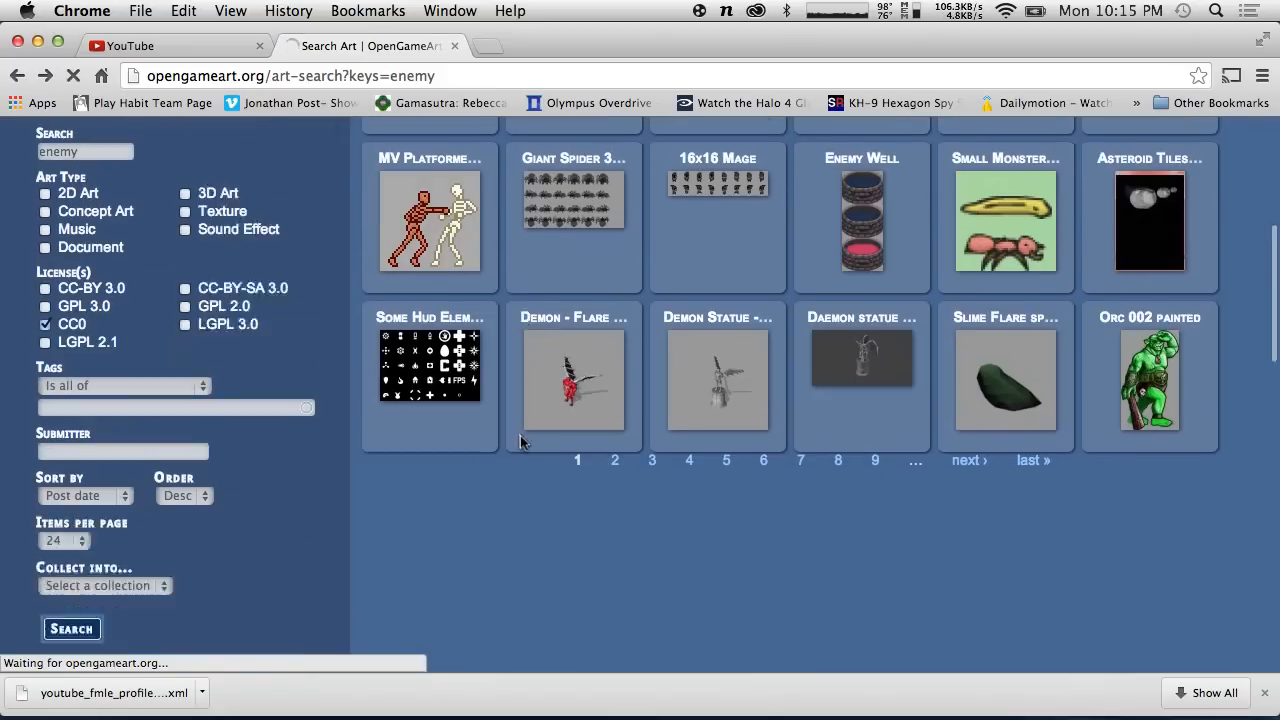
scroll(520, 440, "up", 3)
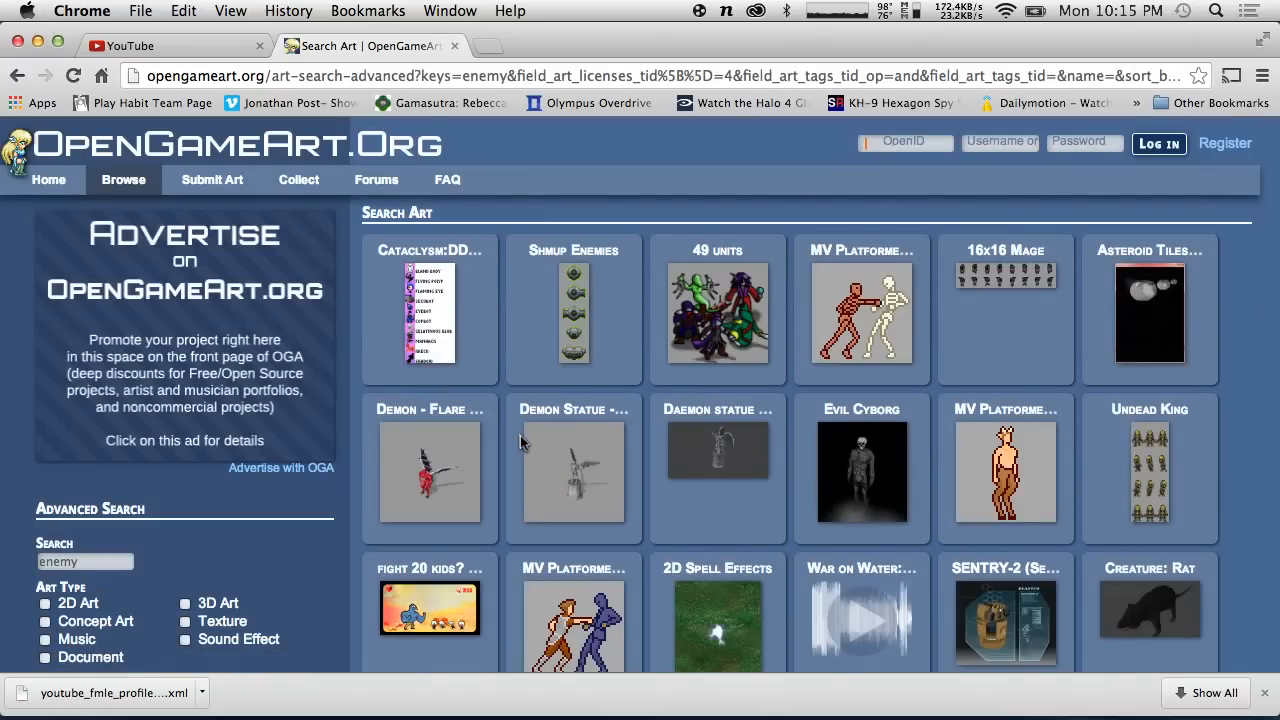
Check the Zombie and Skeleton 32x48 entry in the CC0 results and return to the results.
scroll(520, 440, "down", 5)
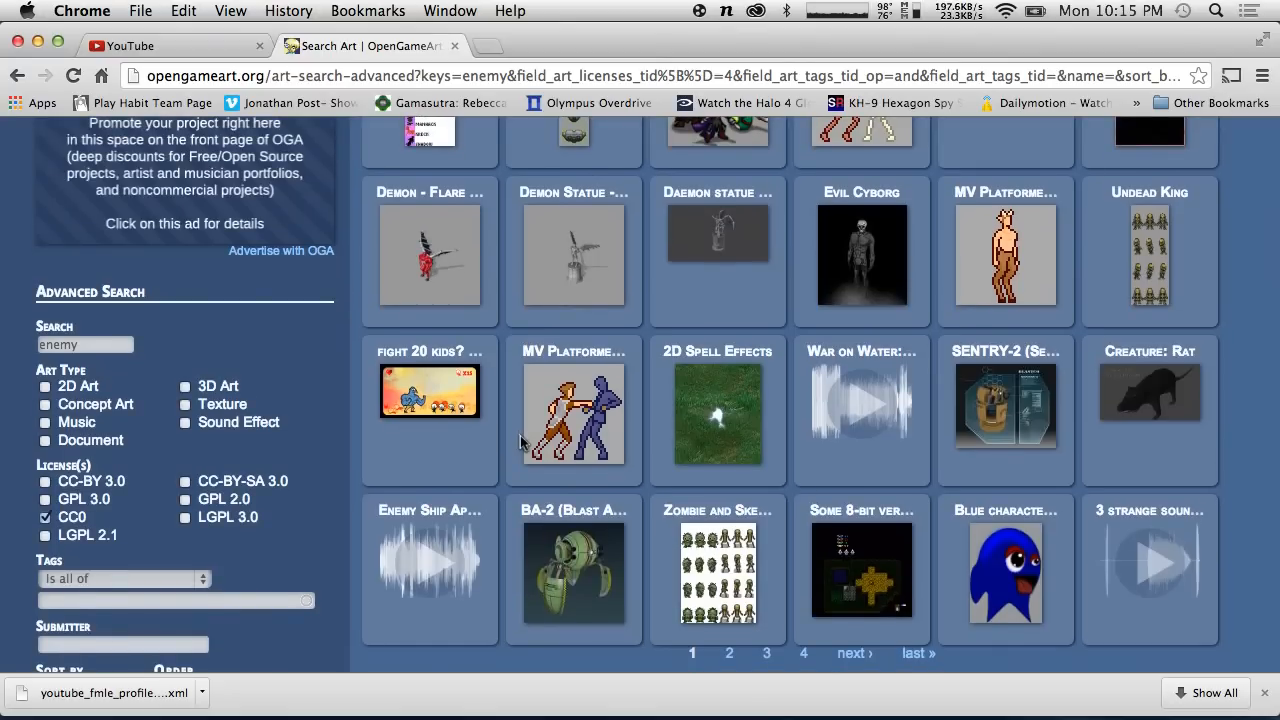
left_click(755, 618)
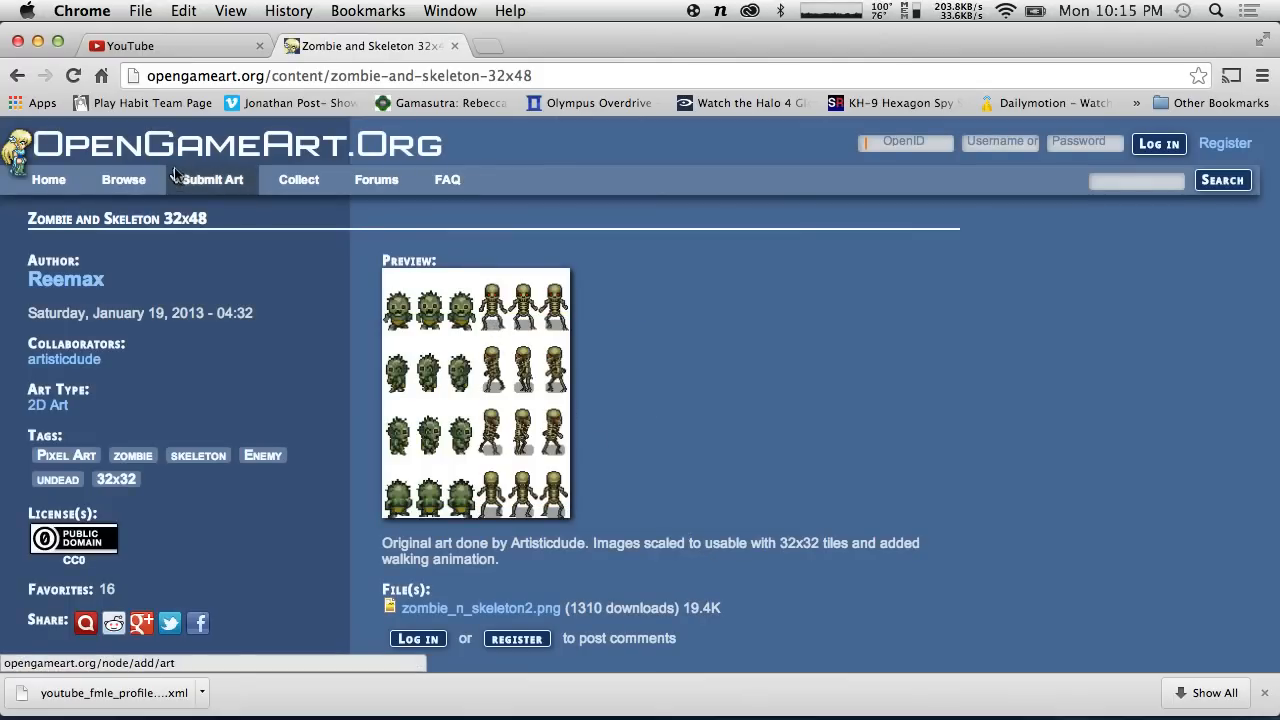
left_click(17, 75)
Open page 2 of the CC0 enemy results and look through the artwork listed there.
scroll(728, 537, "down", 3)
left_click(733, 477)
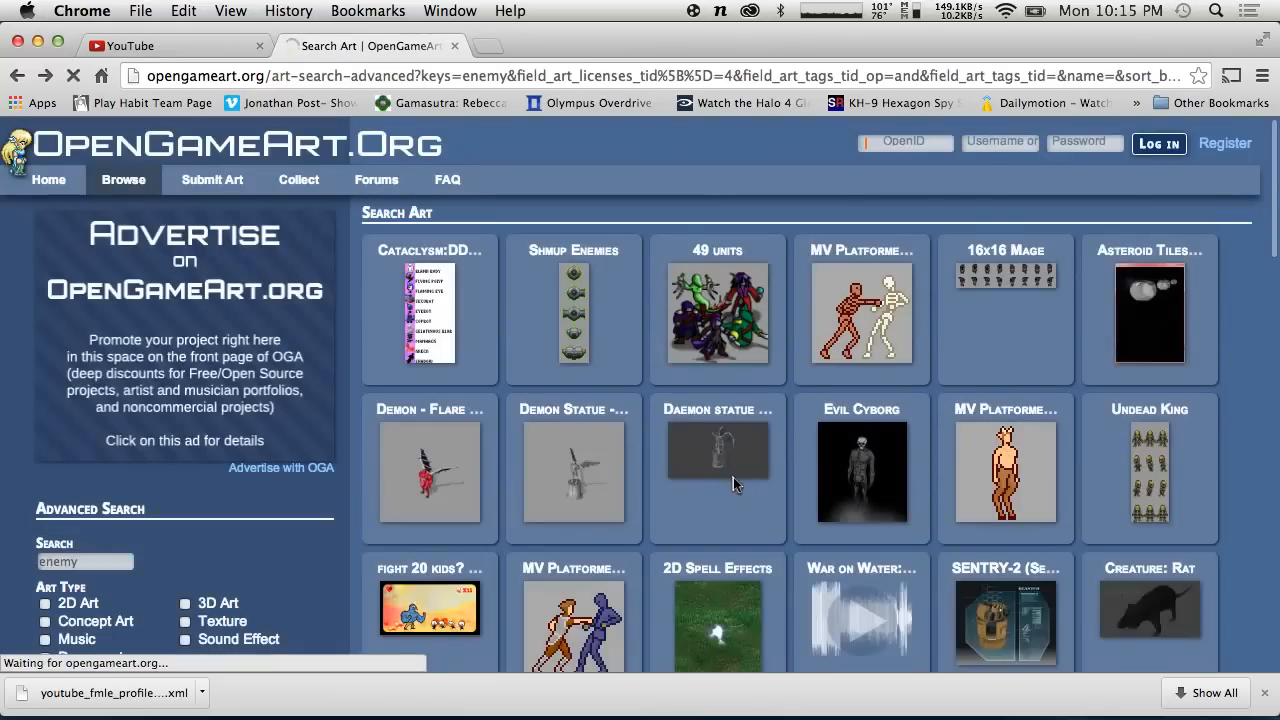
scroll(733, 477, "down", 2)
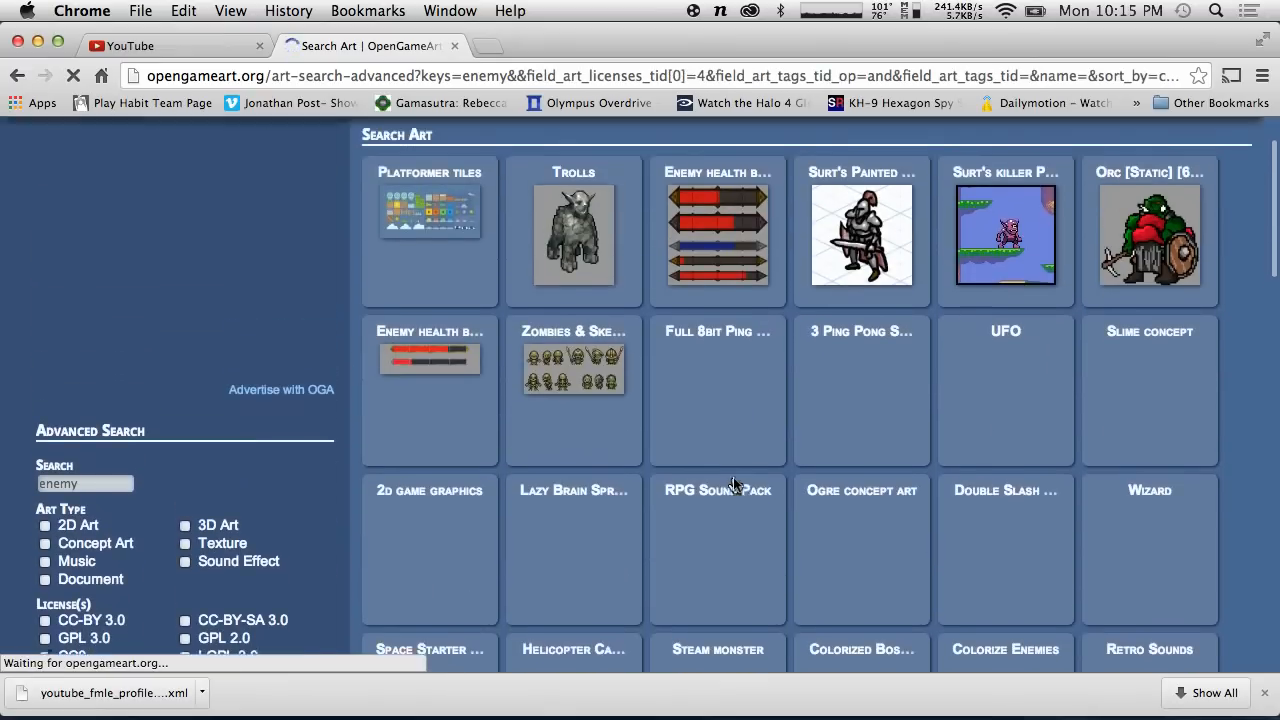
scroll(733, 477, "down", 5)
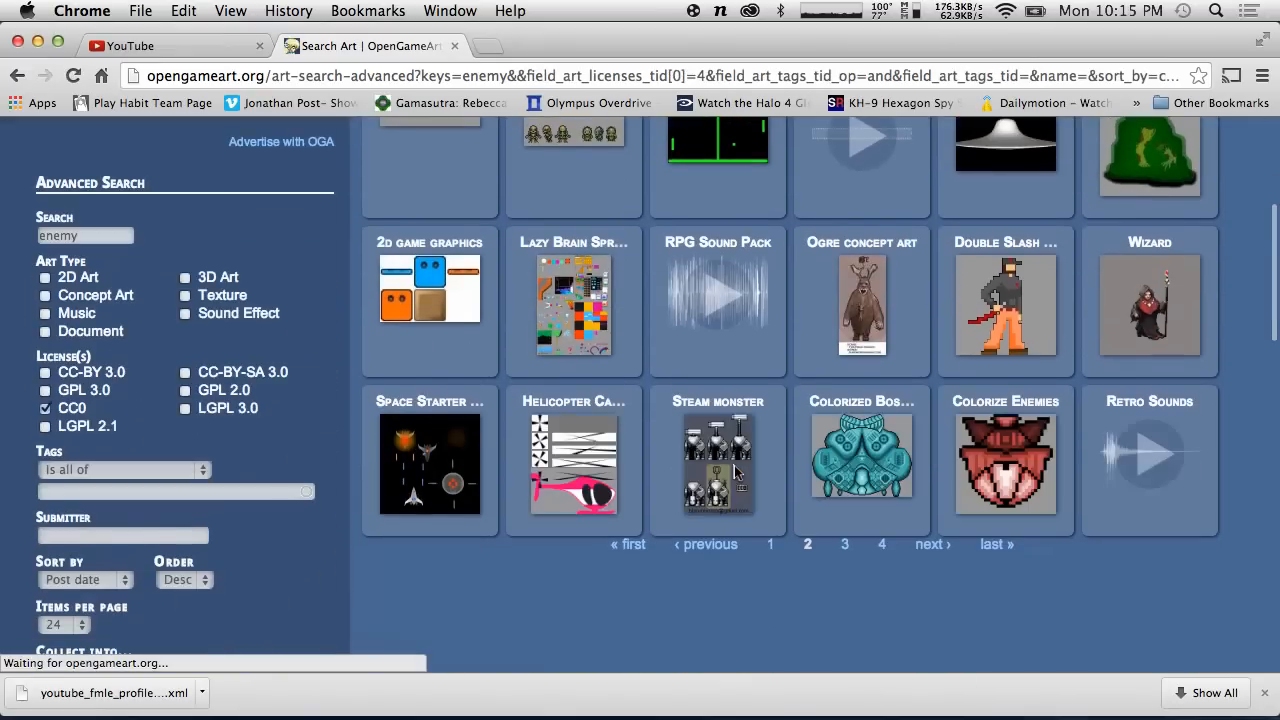
scroll(781, 582, "up", 3)
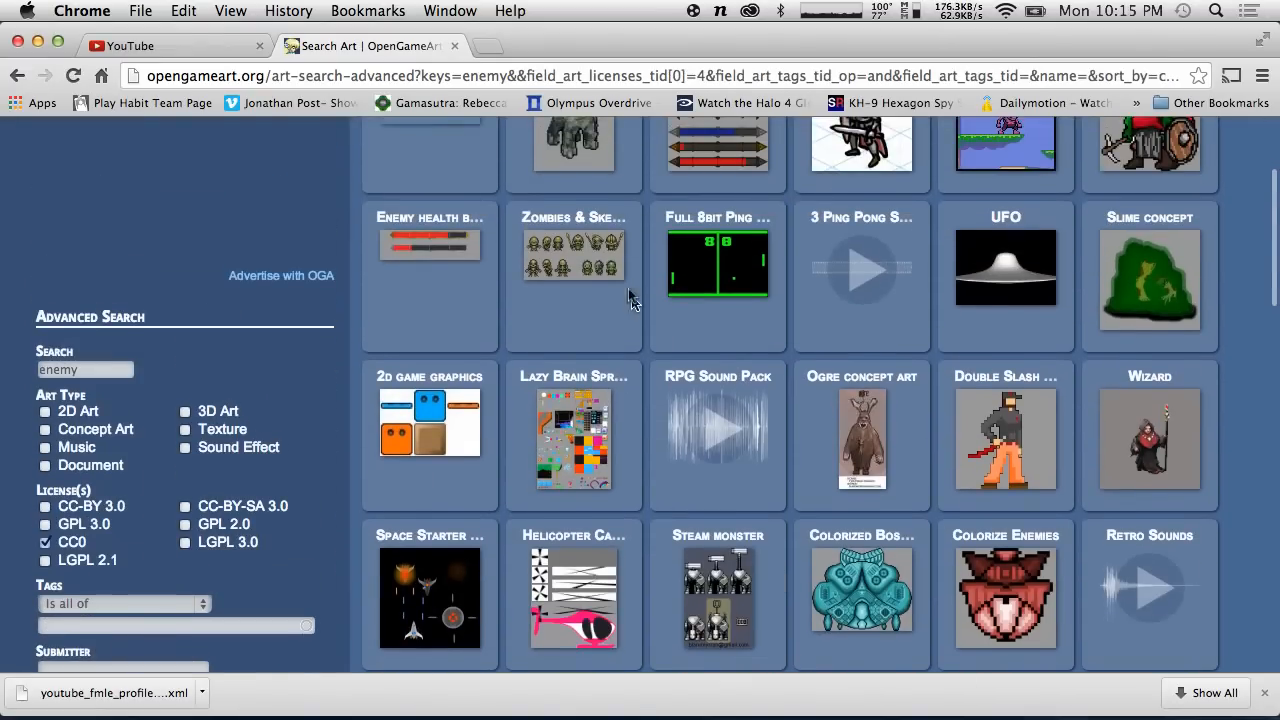
Check the Orc [Static] [64x64] entry in the CC0 enemy results and return to the results.
scroll(595, 265, "up", 4)
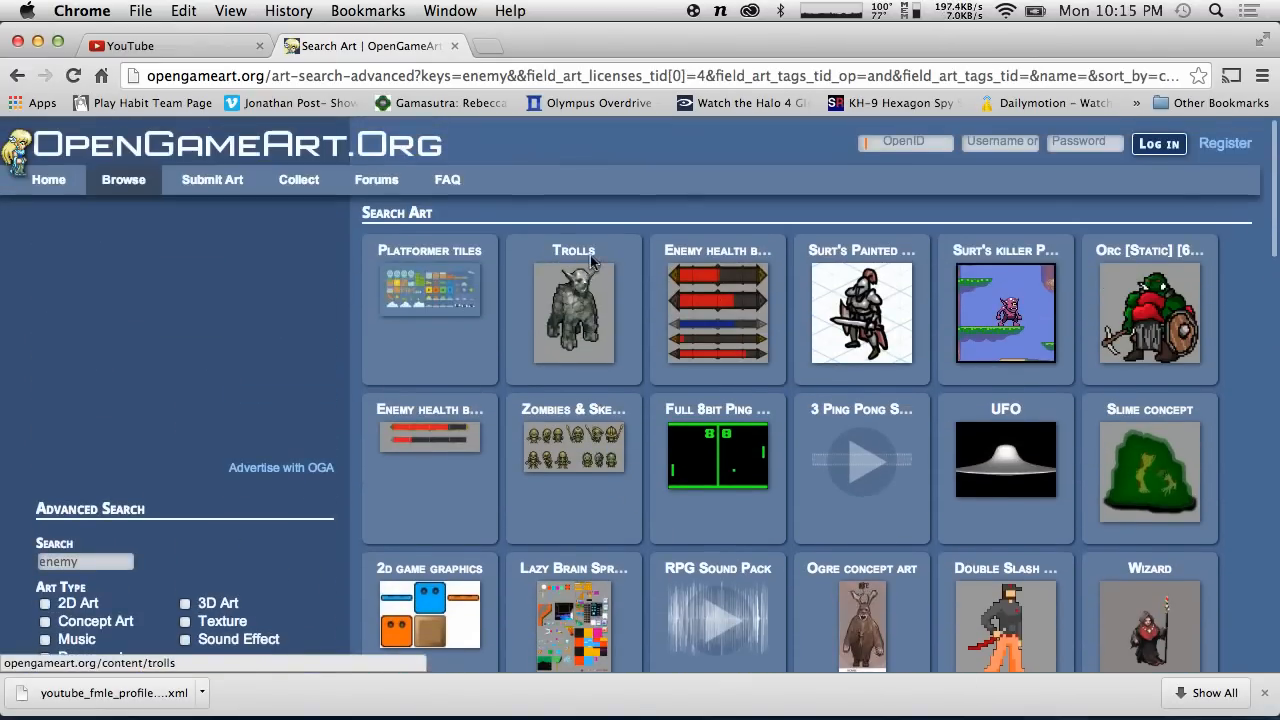
left_click(1160, 312)
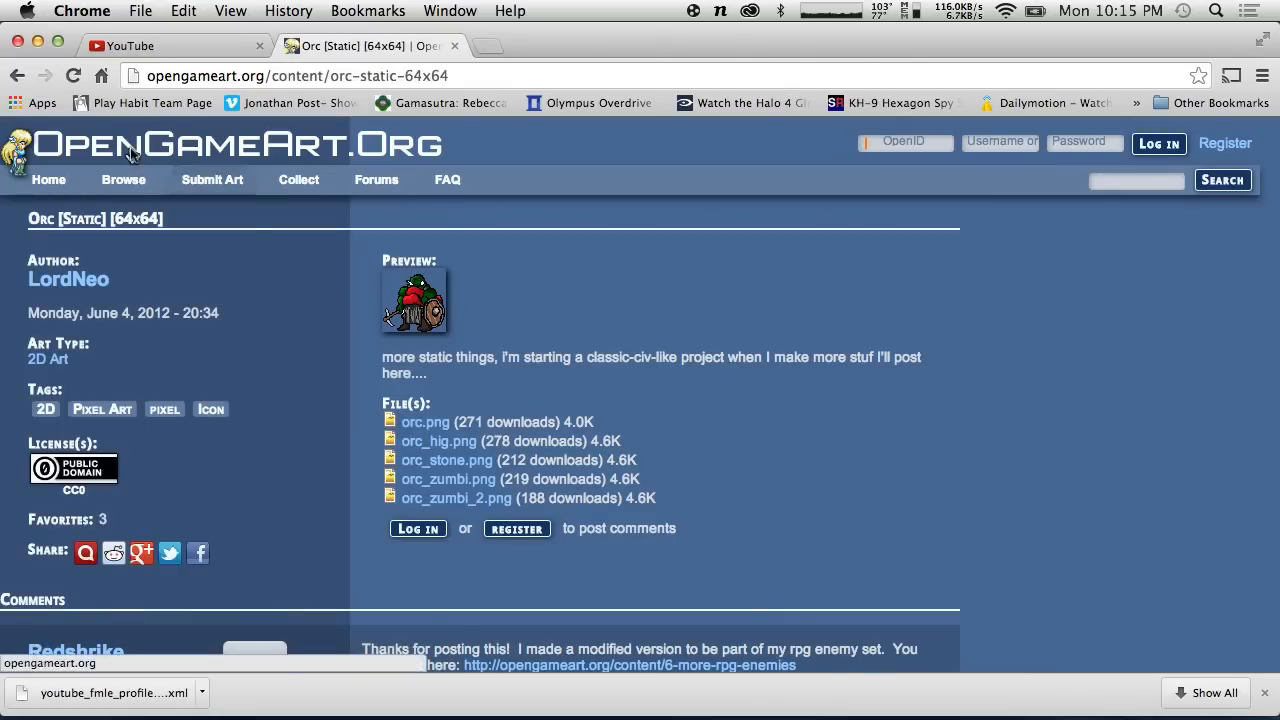
left_click(17, 75)
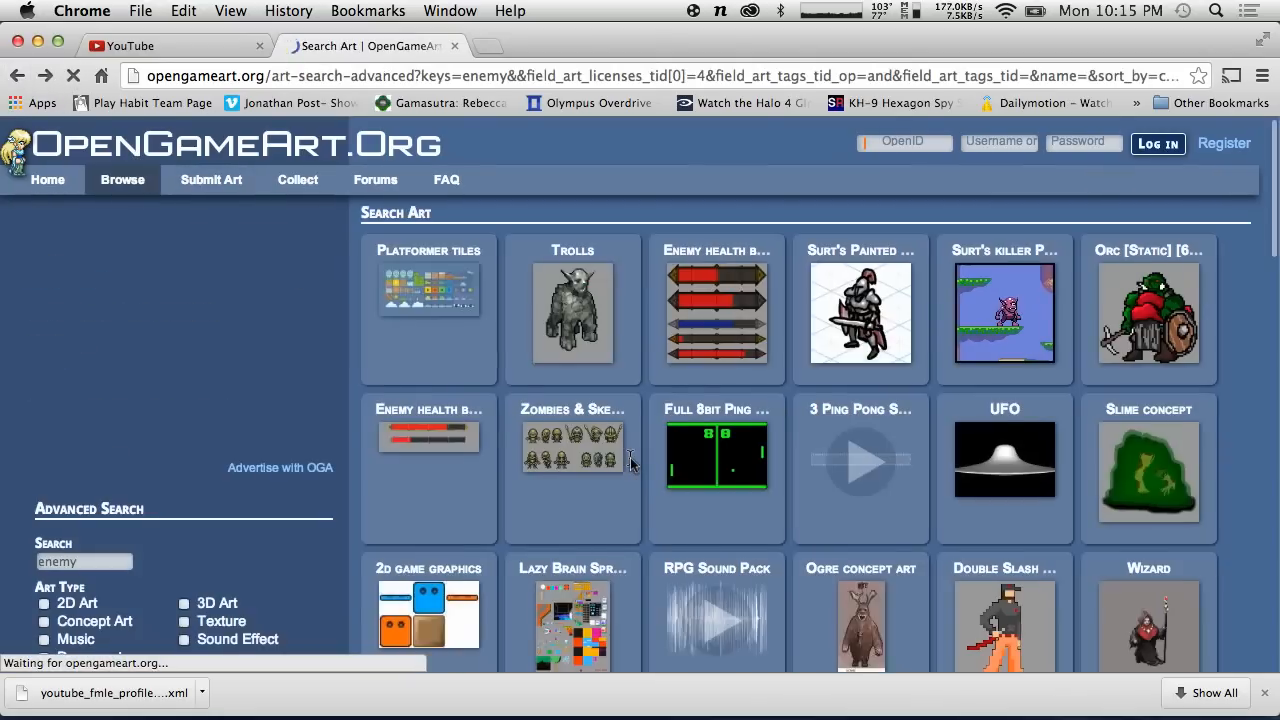
Open the next page of the CC0 enemy results after page 2.
scroll(630, 460, "down", 10)
scroll(800, 425, "up", 5)
left_click(845, 435)
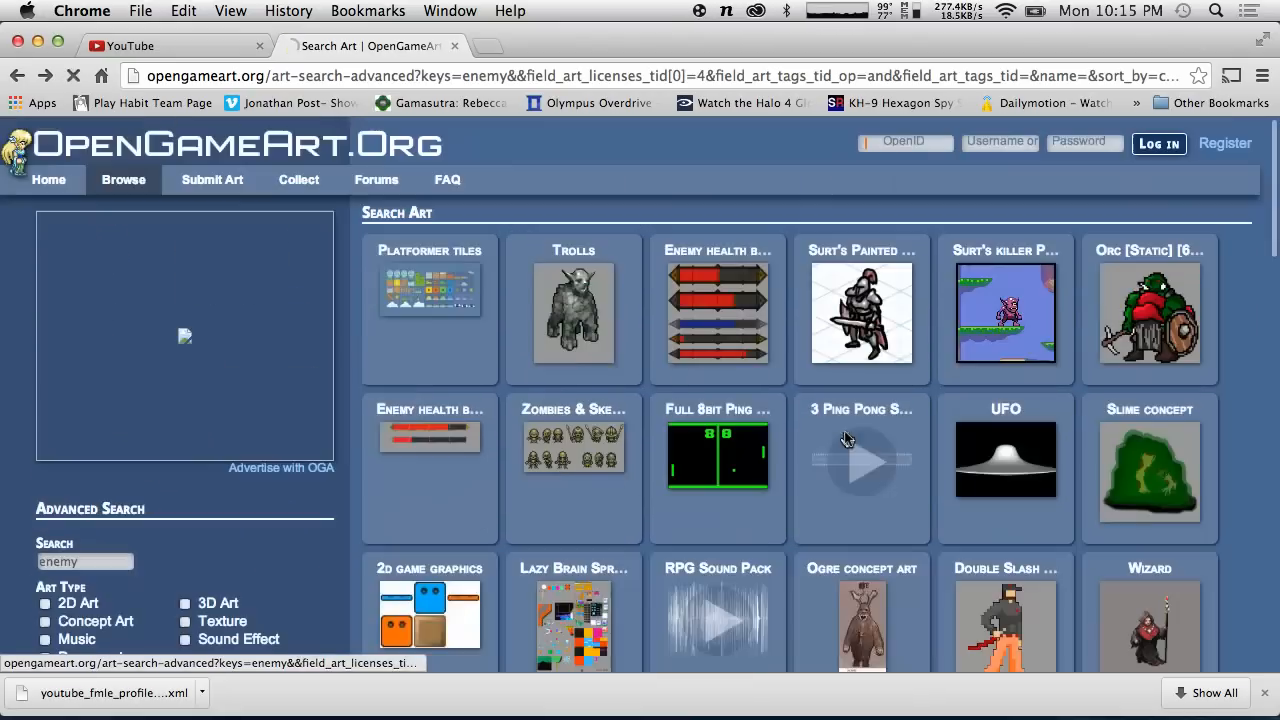
scroll(845, 437, "down", 3)
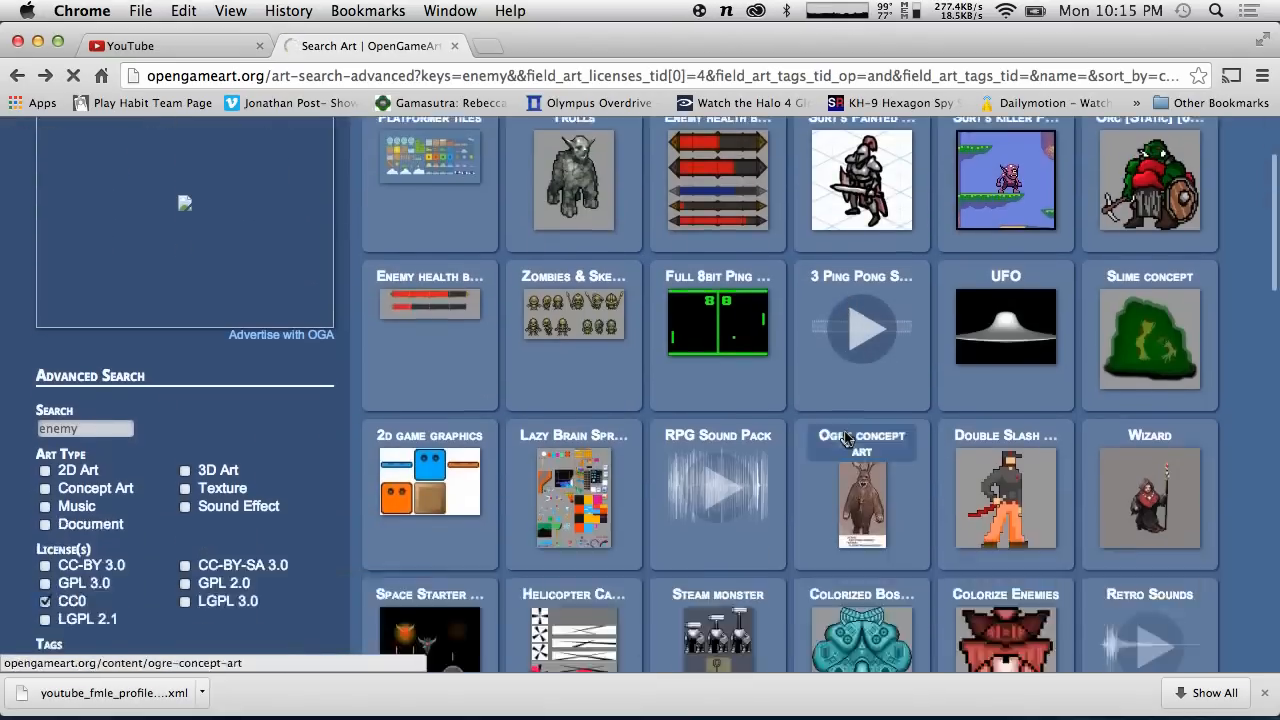
scroll(828, 582, "down", 3)
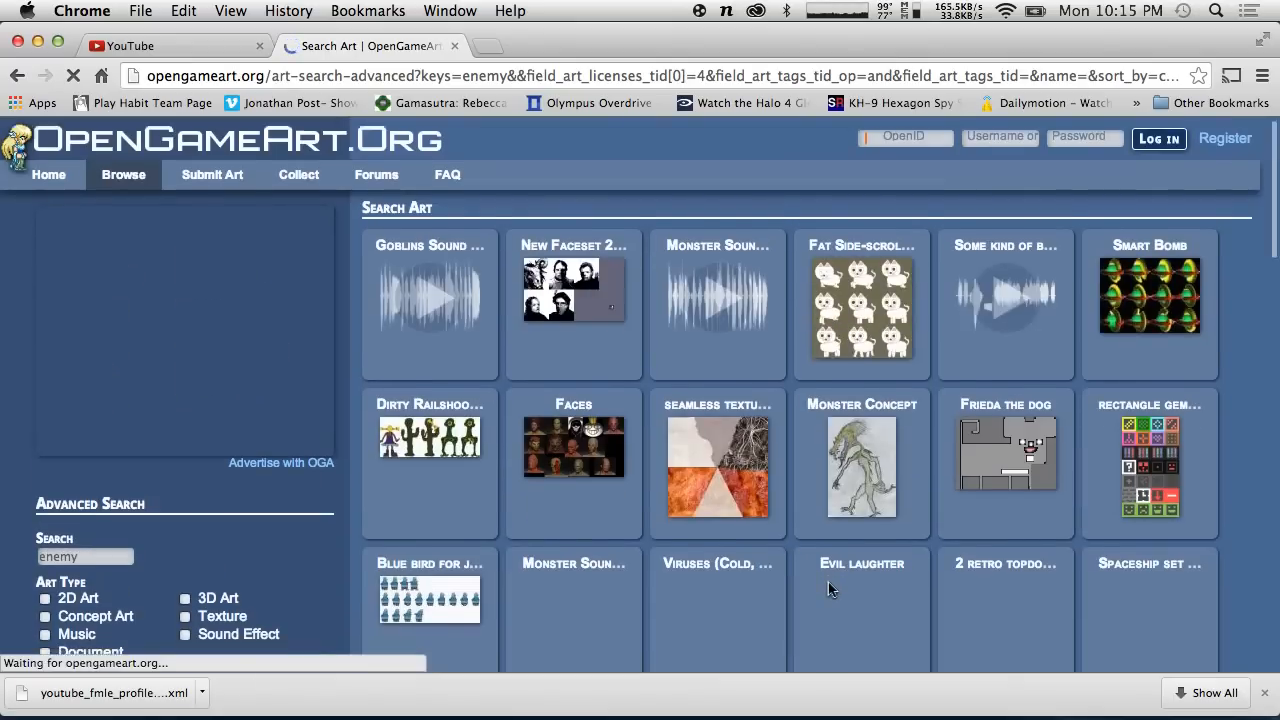
Open the Fat Side-scroller Cat entry and look at its preview and downloadable files.
scroll(828, 582, "up", 2)
scroll(828, 582, "up", 1)
left_click(898, 318)
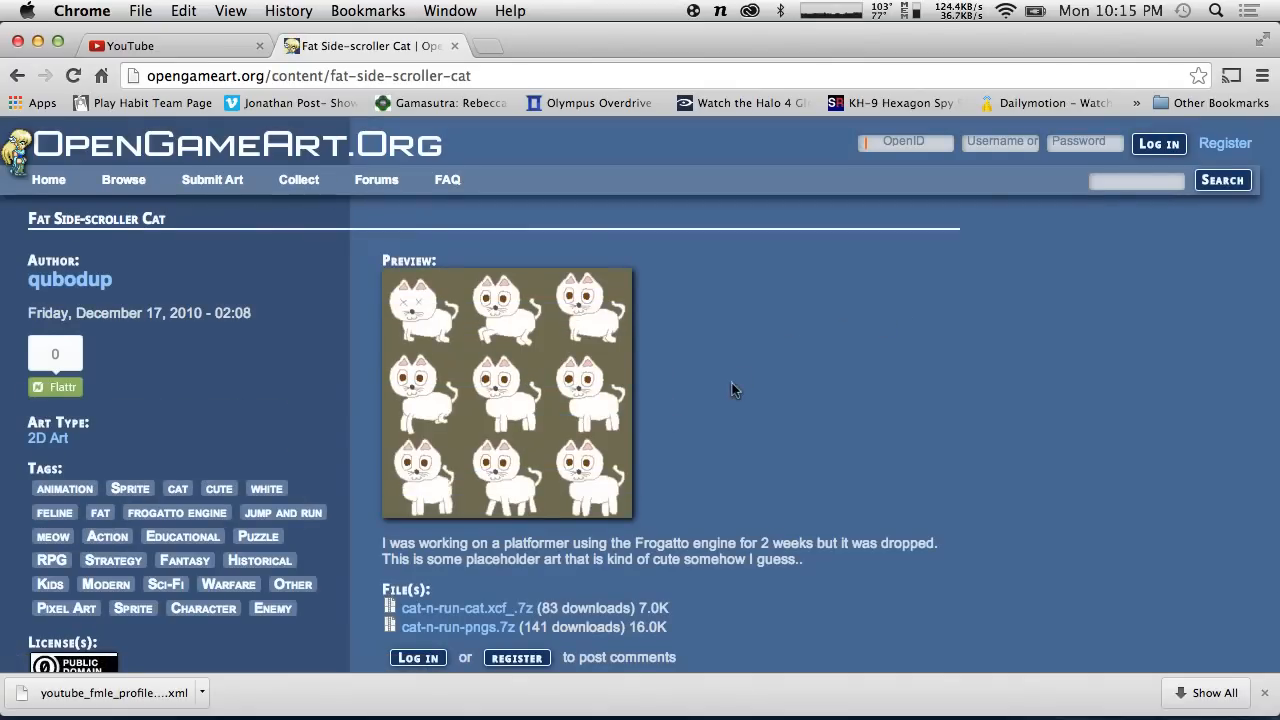
scroll(731, 390, "down", 2)
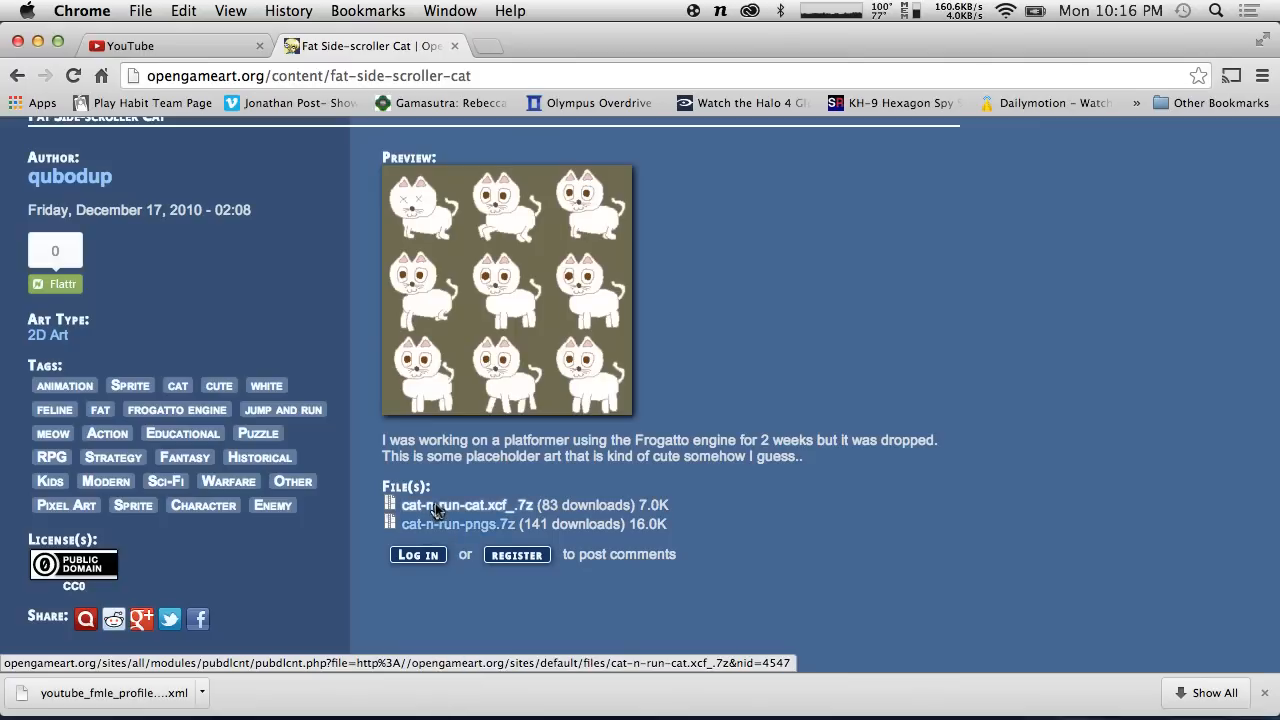
Download cat-n-run-cat.xcf_.7z and expand it to the Desktop.
left_click(435, 510)
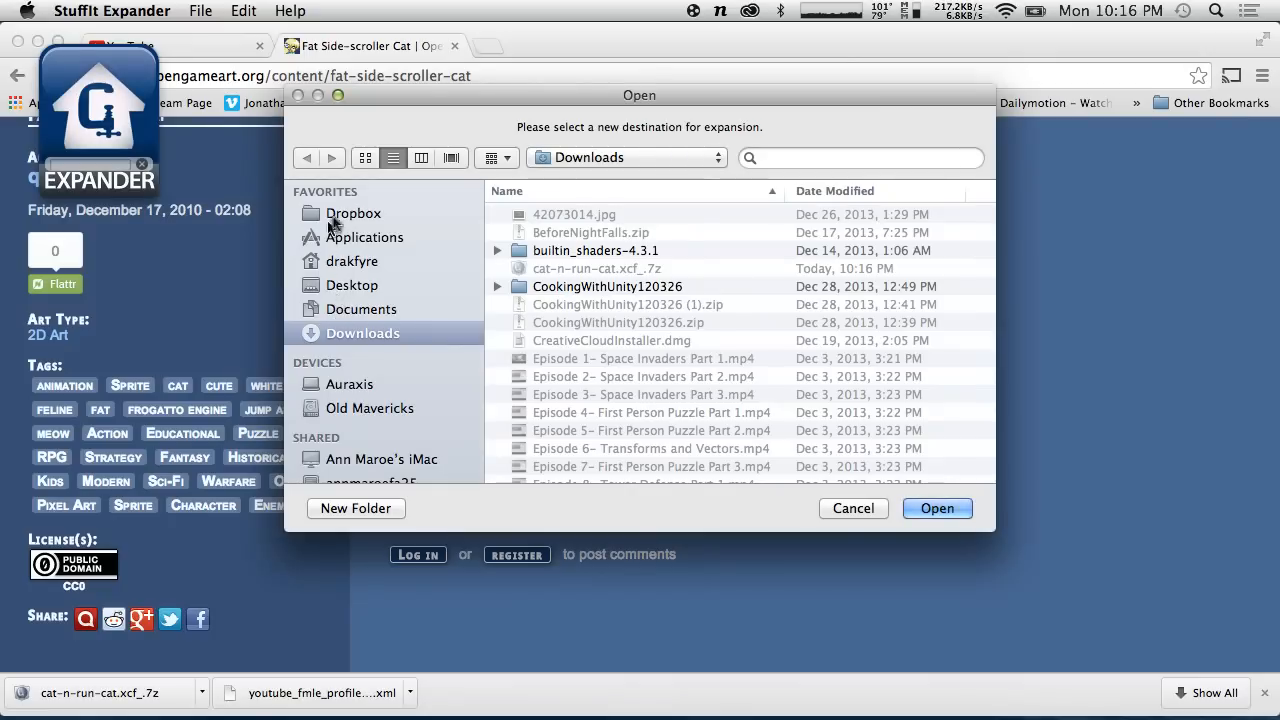
left_click(349, 286)
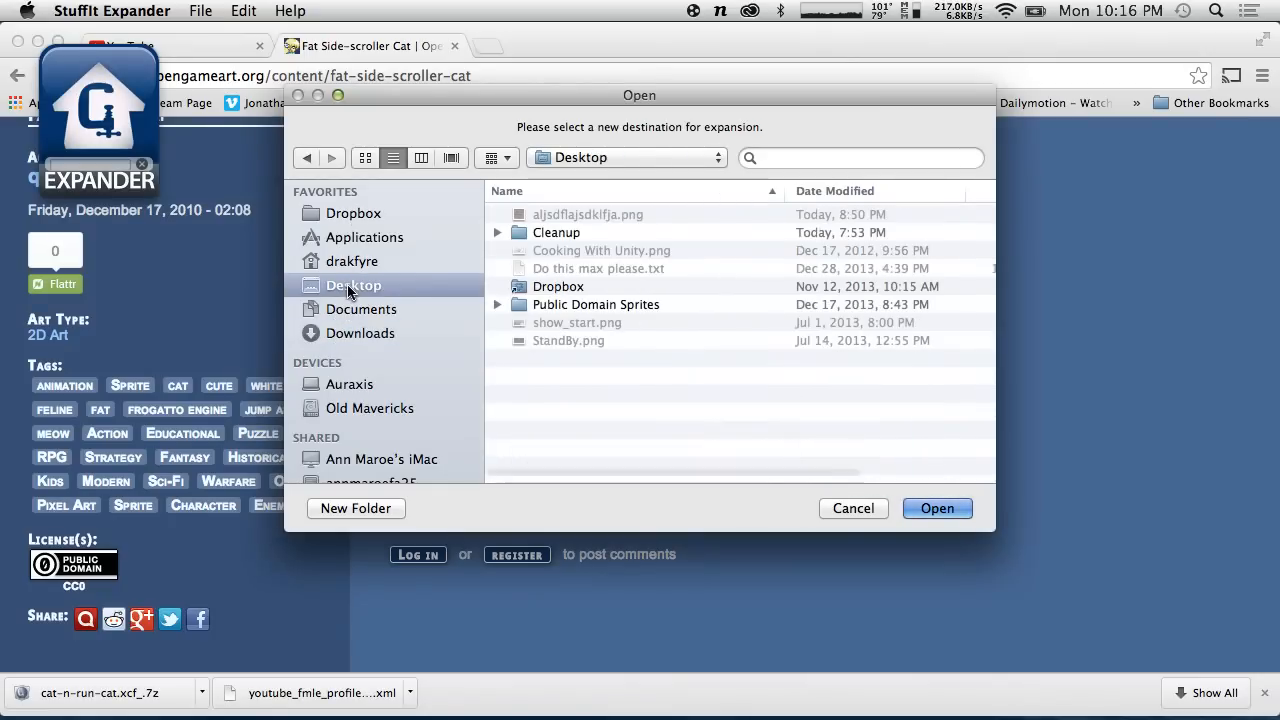
left_click(938, 508)
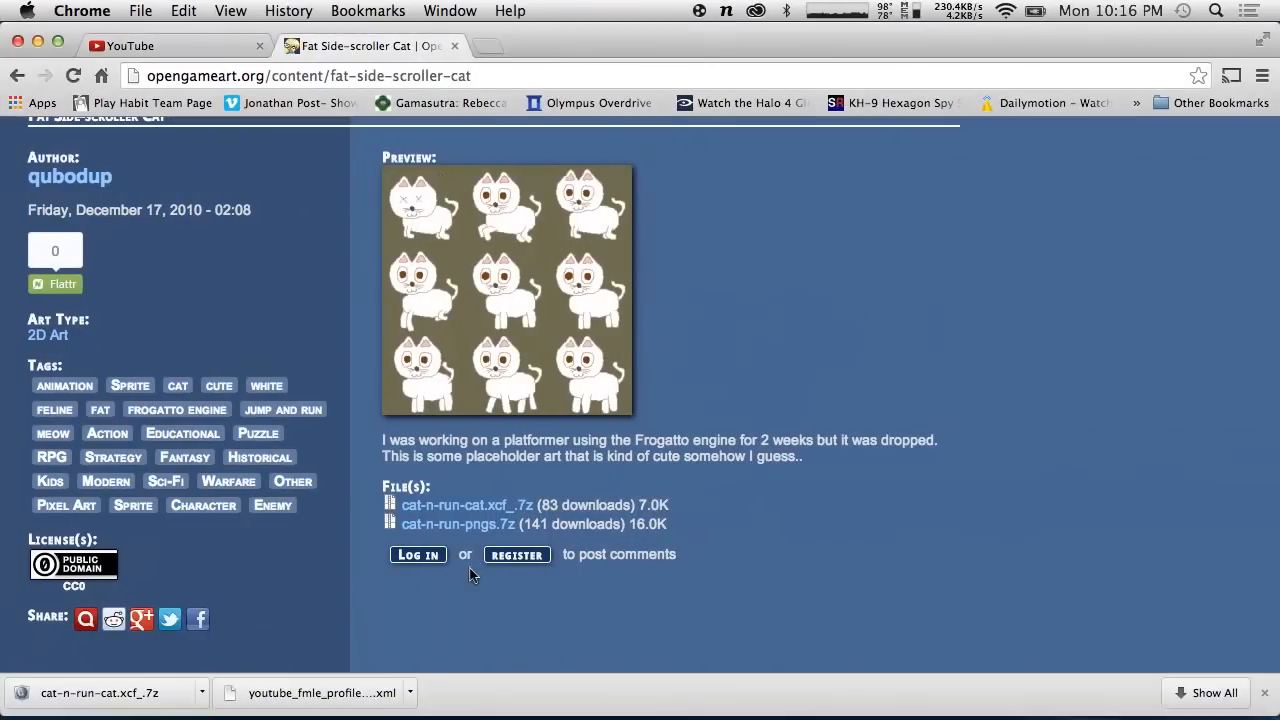
Download cat-n-run-pngs.7z and expand the archive to the Desktop.
left_click(456, 526)
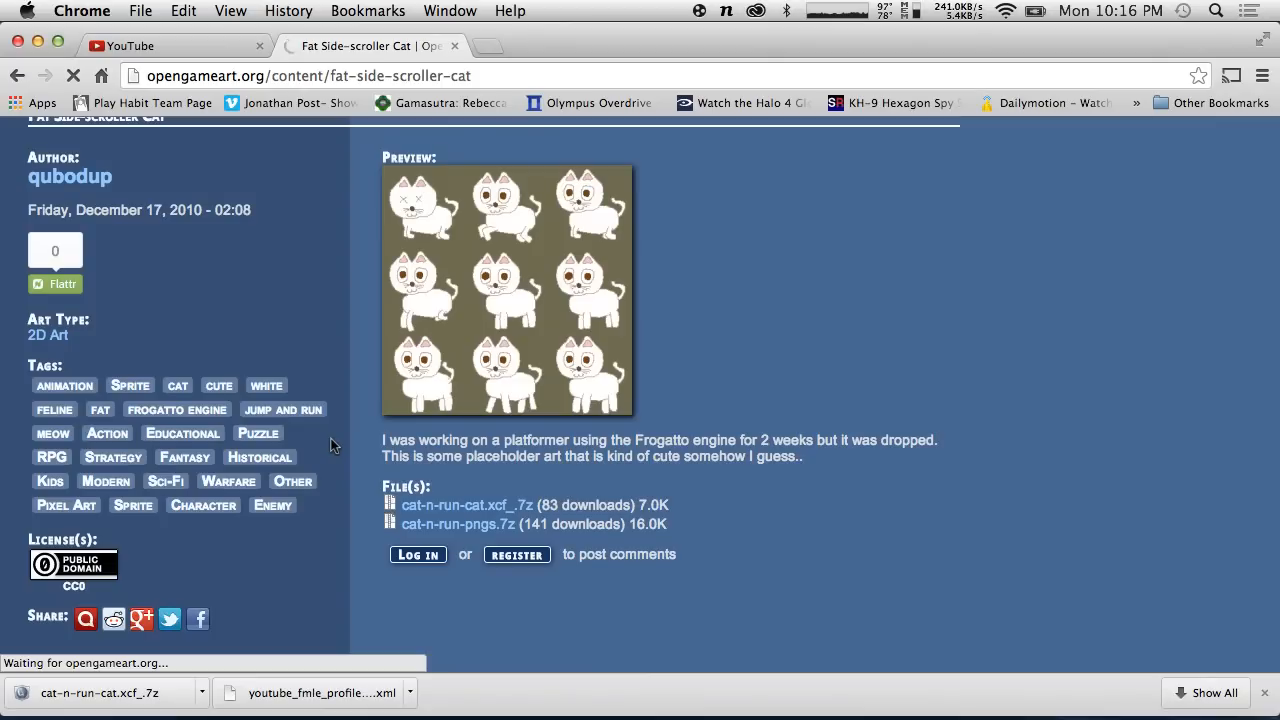
left_click(128, 693)
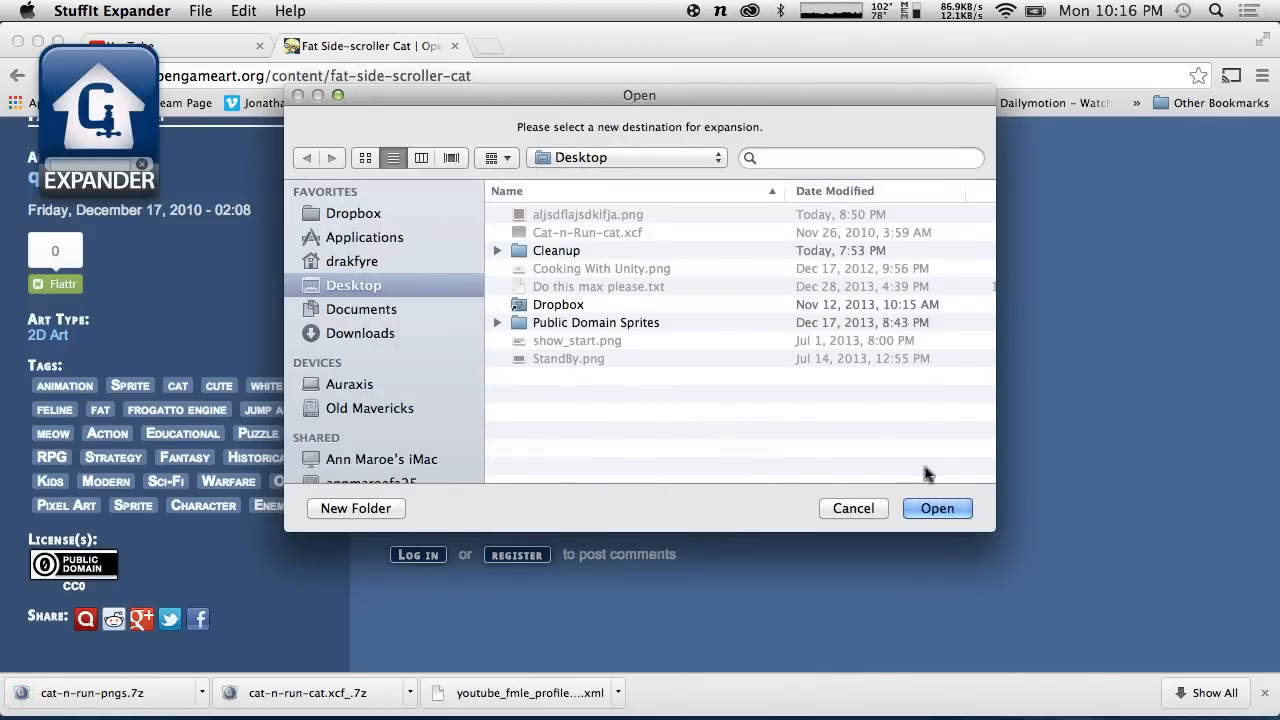
left_click(914, 508)
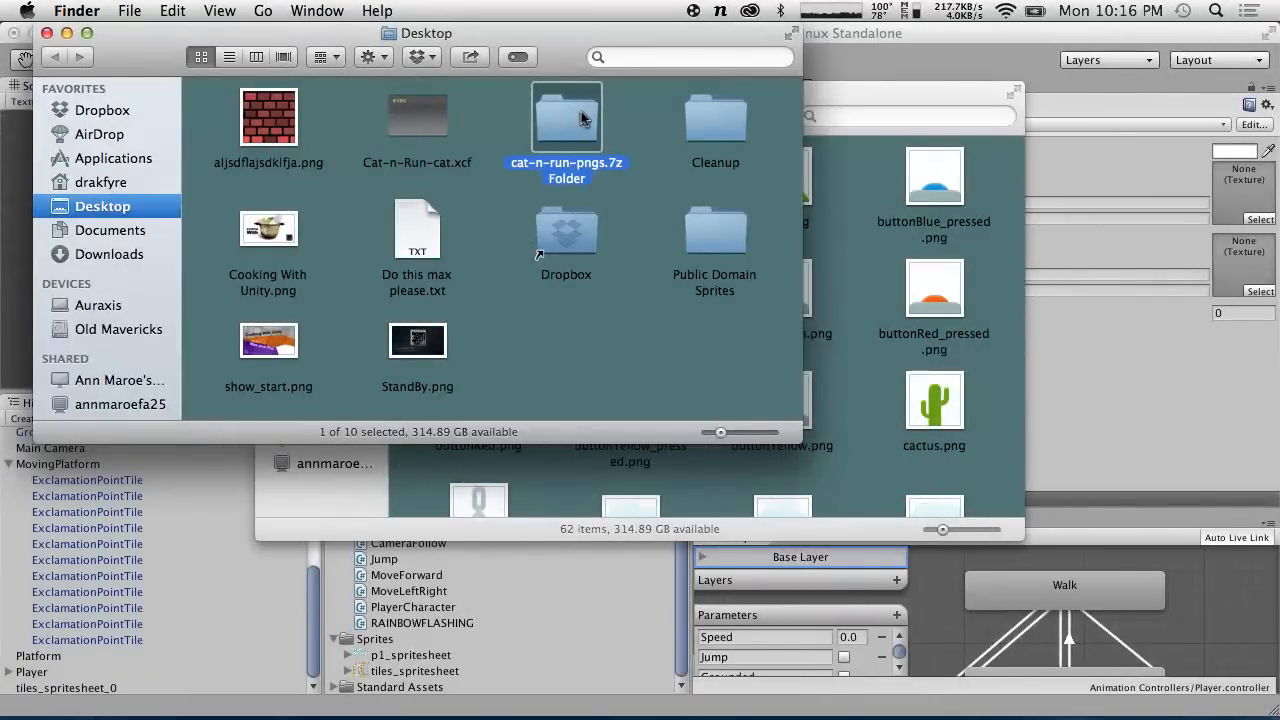
Open the extracted cat-n-run-pngs.7z folder and preview the cat-bump.png sprite.
double_click(582, 118)
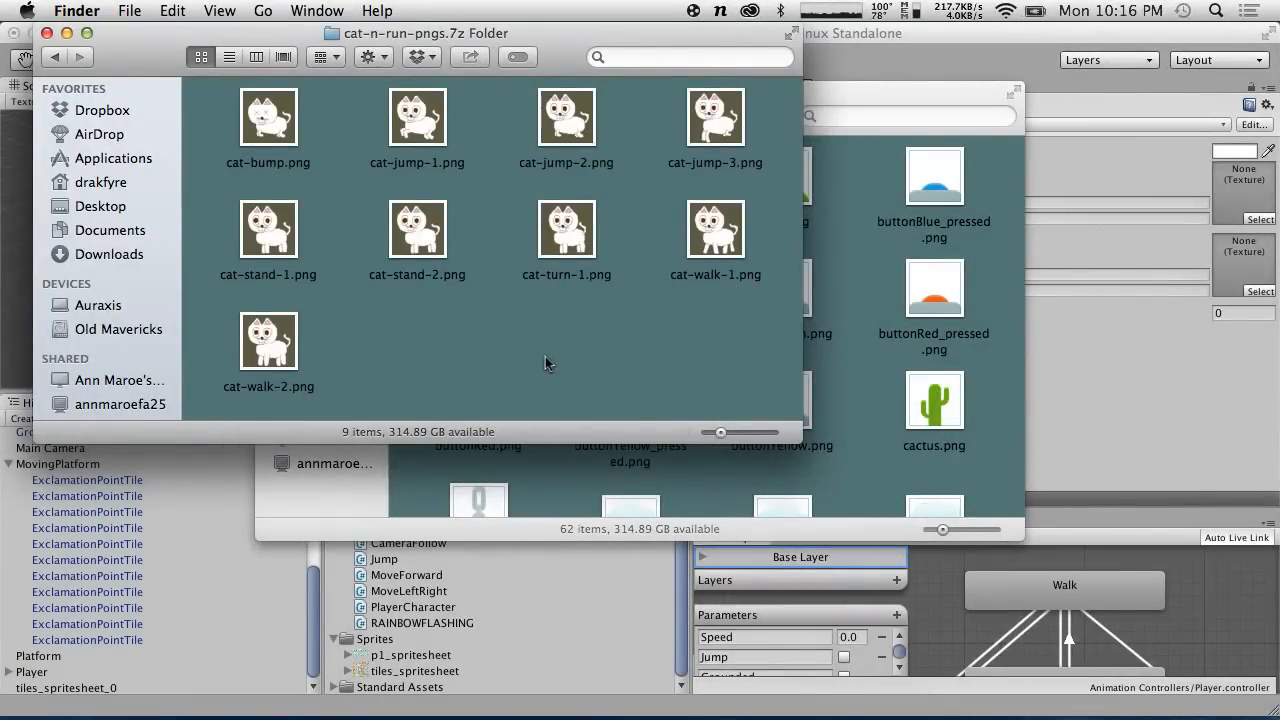
left_click(262, 122)
key("space")
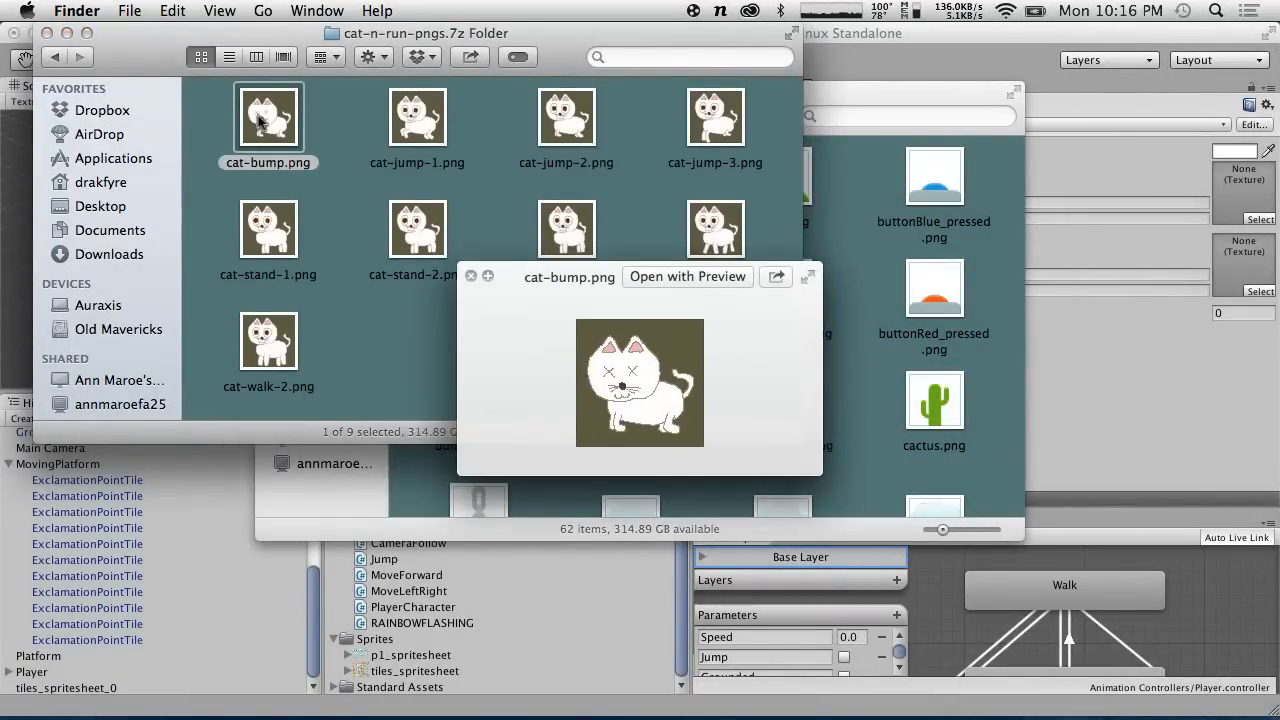
key("space")
left_click_drag(737, 392, 200, 106)
right_click(329, 159)
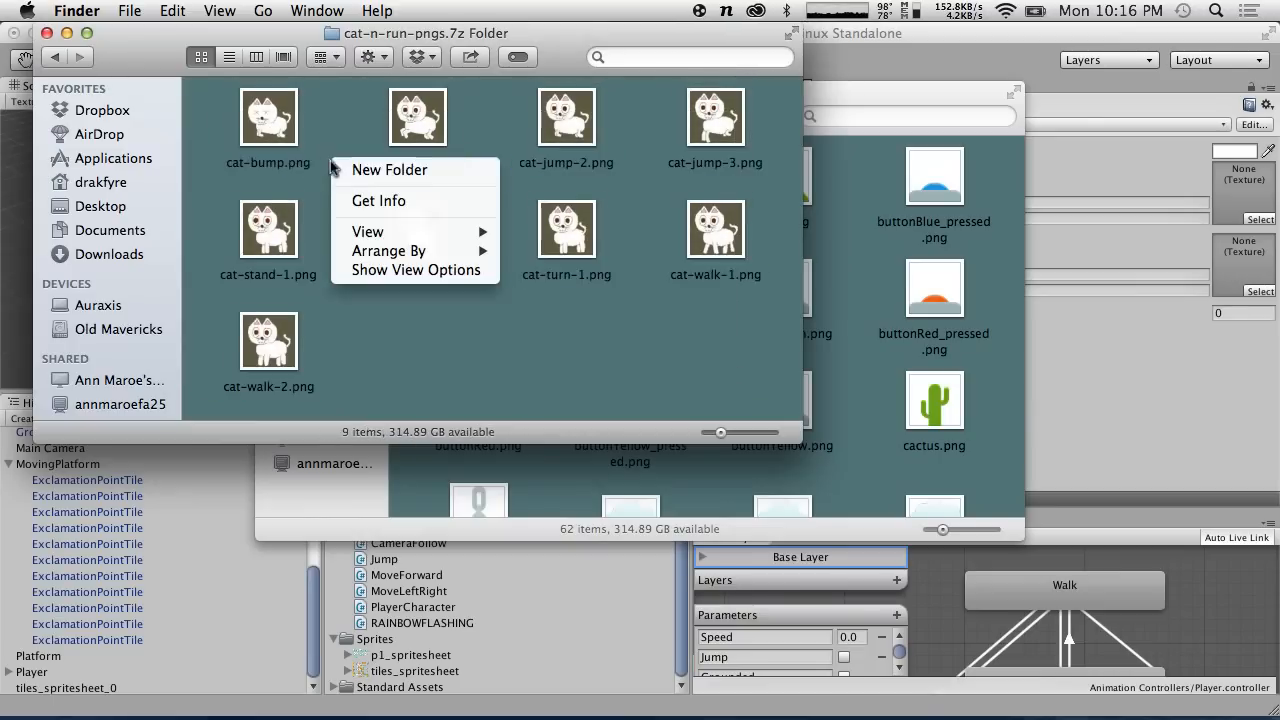
Switch to Chrome and return to the first page of the CC0 enemy results on OpenGameArt.
key("ctrl+Right")
key("ctrl+Right")
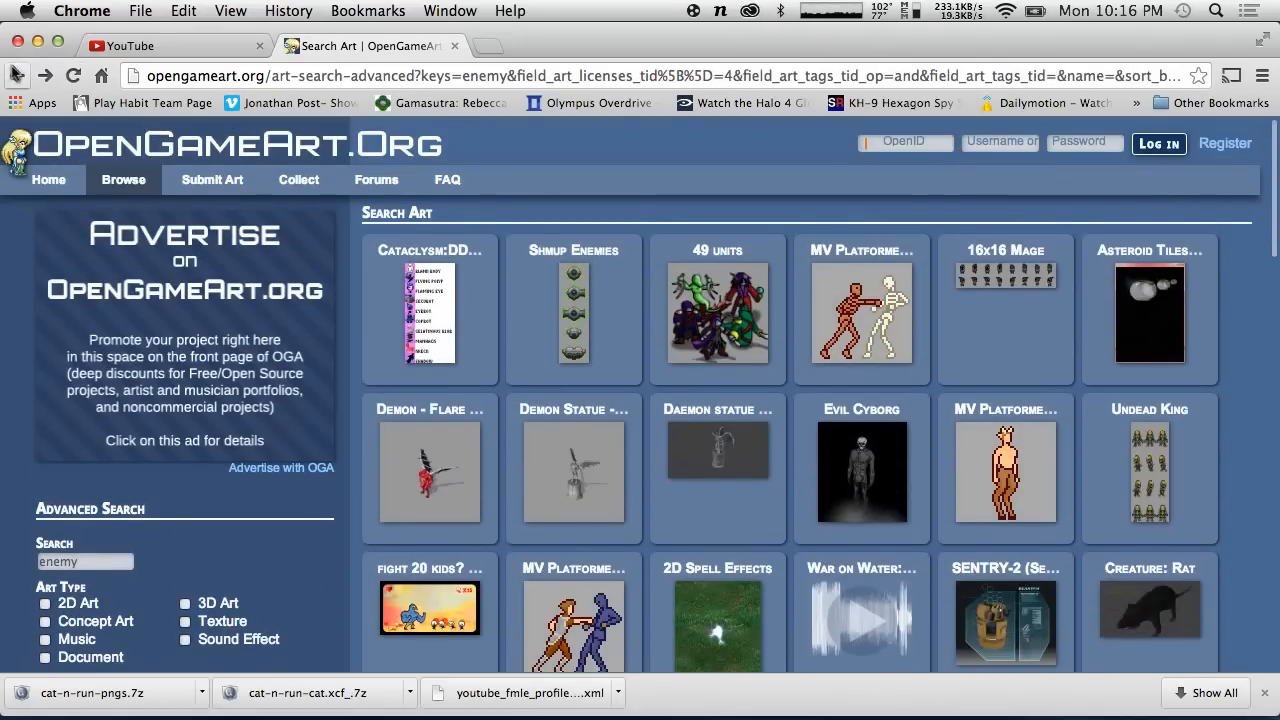
left_click(16, 76)
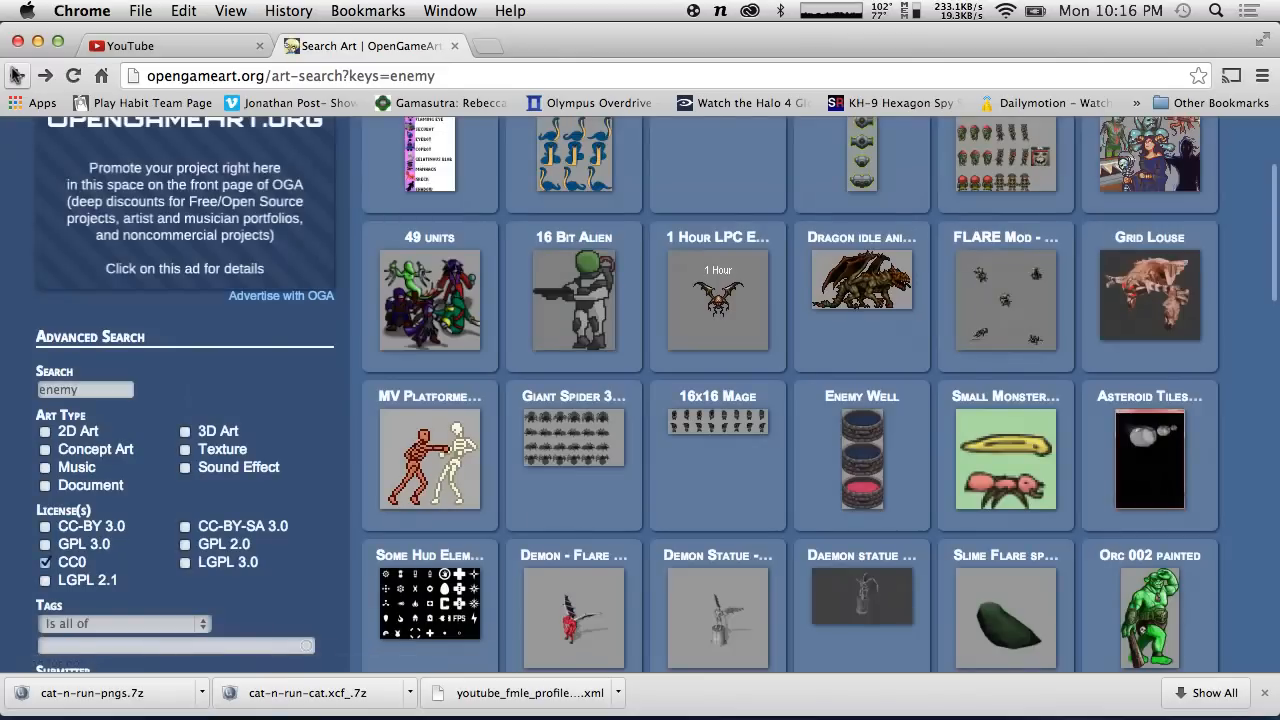
scroll(432, 345, "up", 3)
scroll(432, 345, "down", 5)
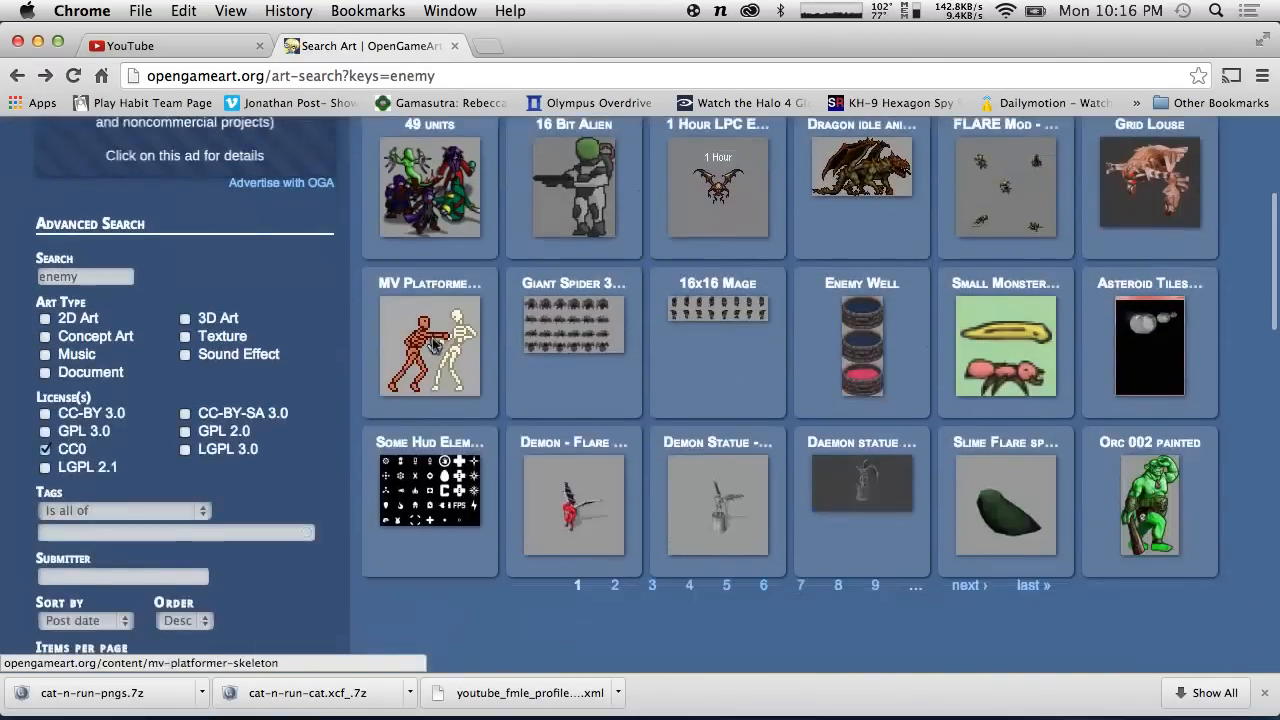
scroll(200, 250, "up", 1)
left_click(17, 75)
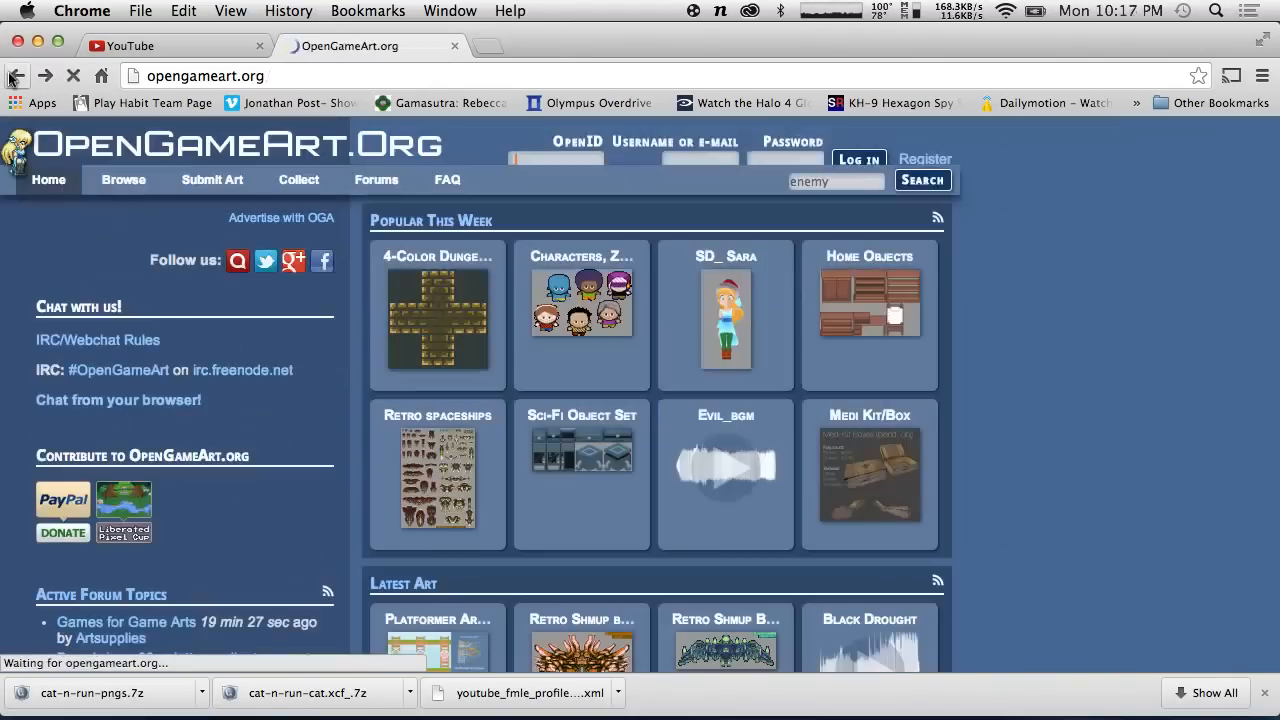
mouse_move(123, 164)
left_click(45, 75)
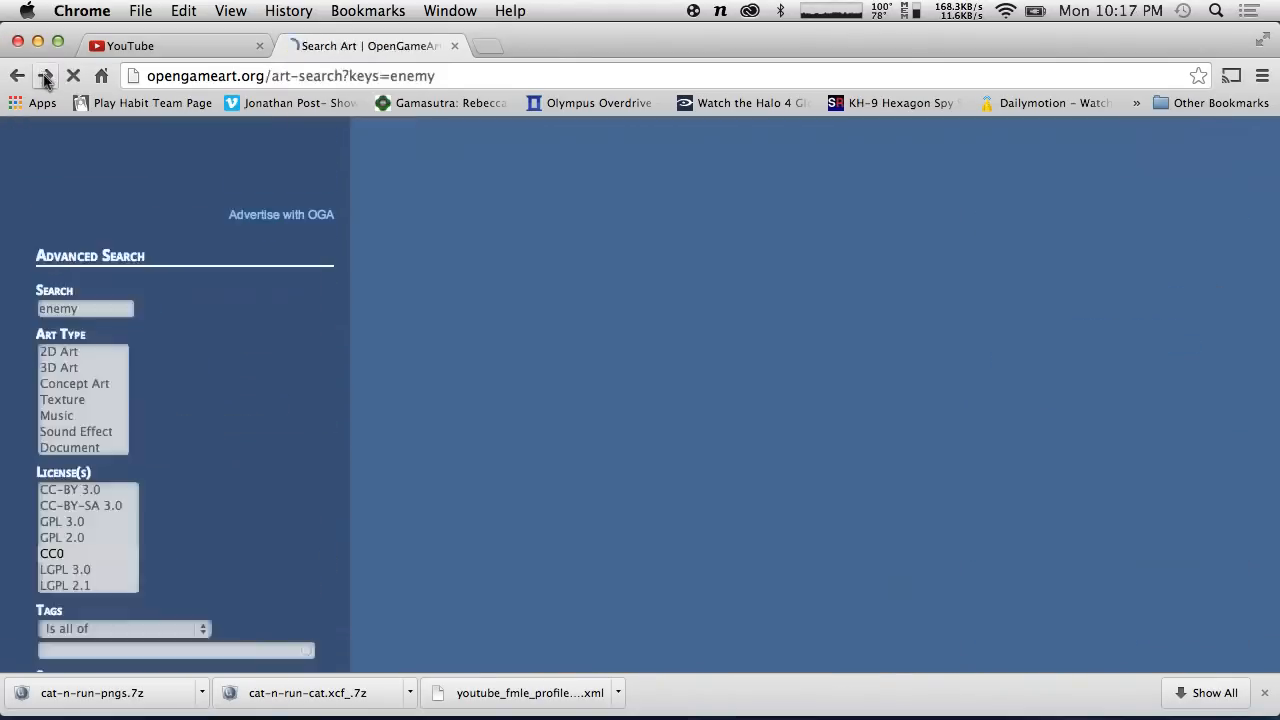
scroll(500, 280, "down", 10)
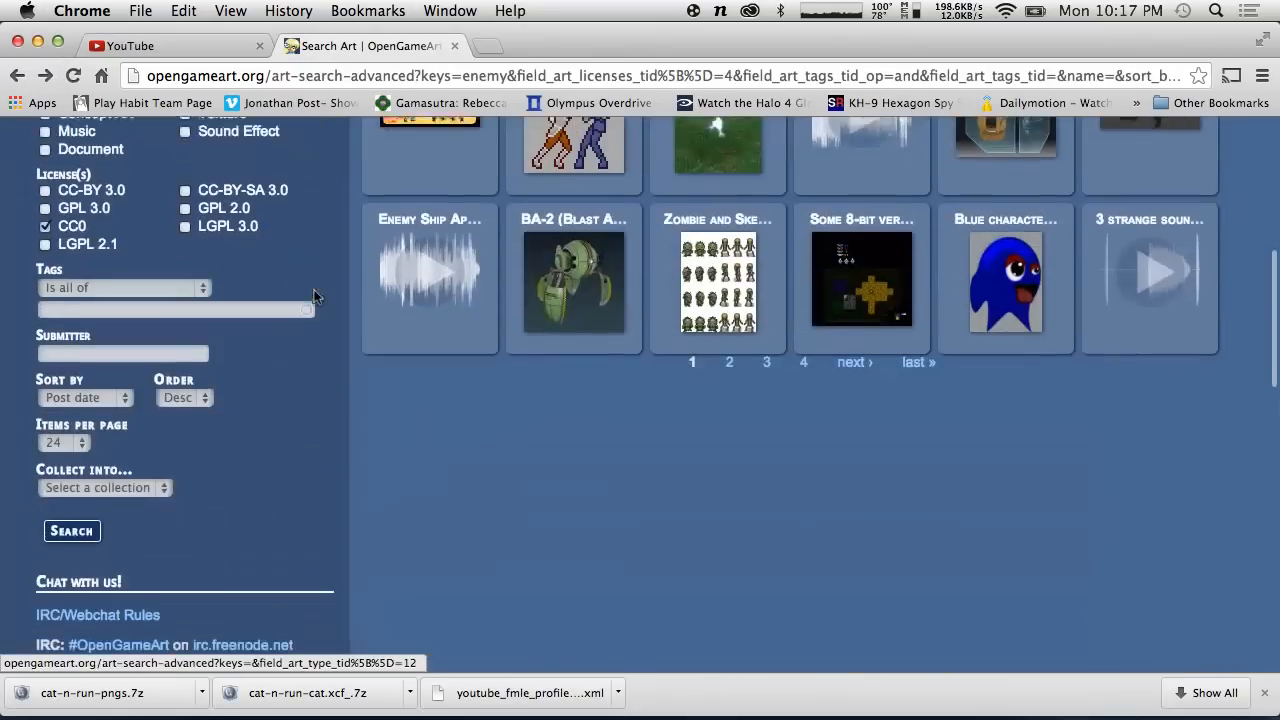
Open the Zombie and Skeleton 32x48 entry and display its zombie_n_skeleton2.png file.
left_click(745, 305)
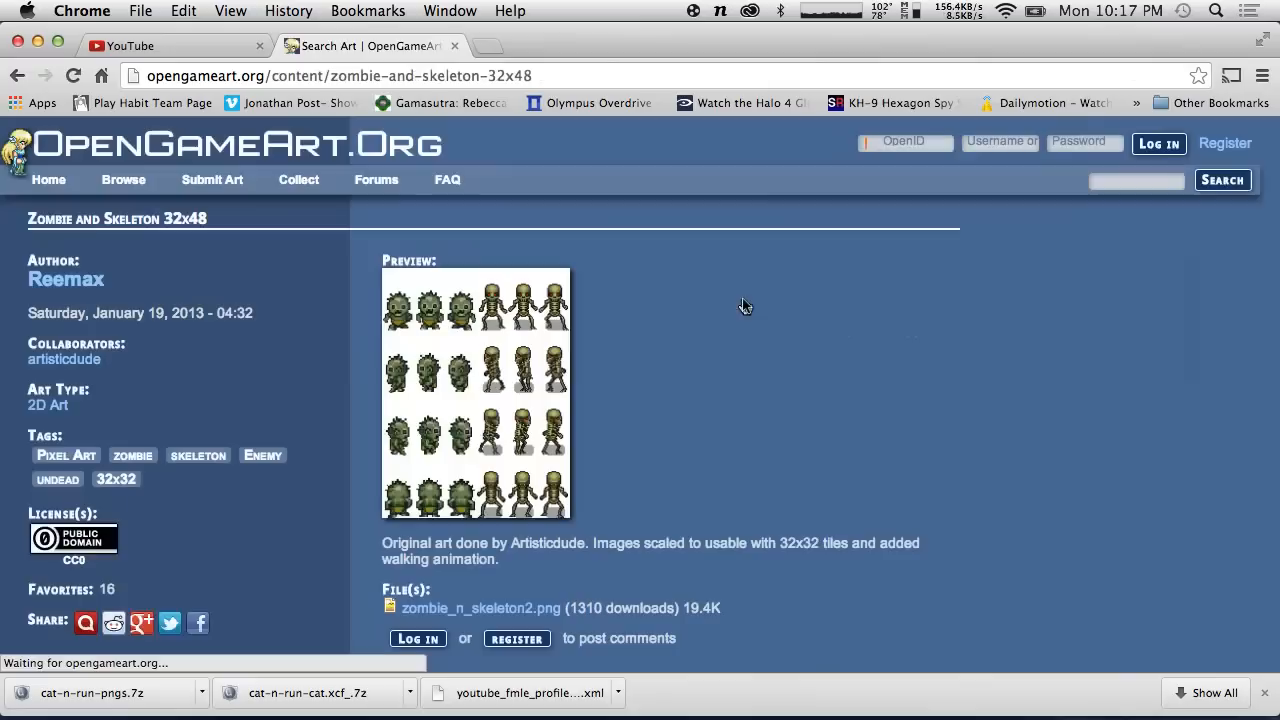
scroll(745, 306, "down", 3)
left_click(484, 475)
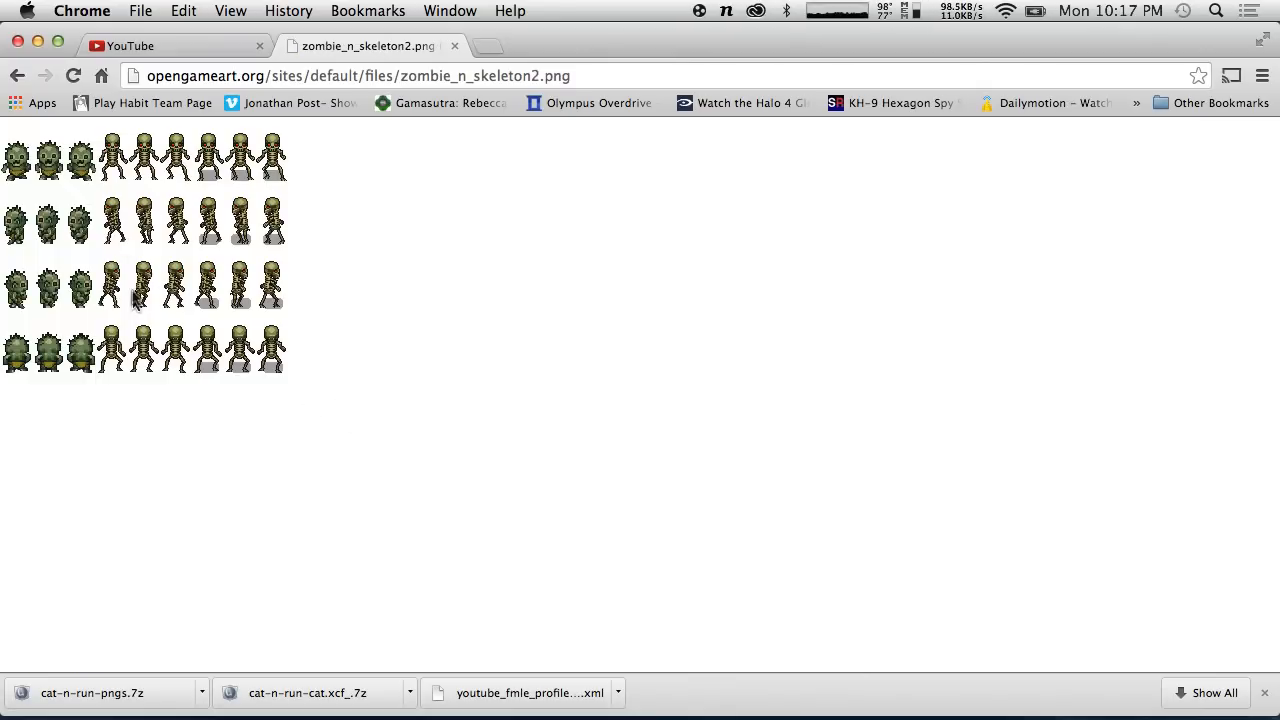
Bring the zombie_n_skeleton2.png image from the browser into the Sprites folder of the Unity project.
left_click_drag(135, 303, 885, 493)
key("F11")
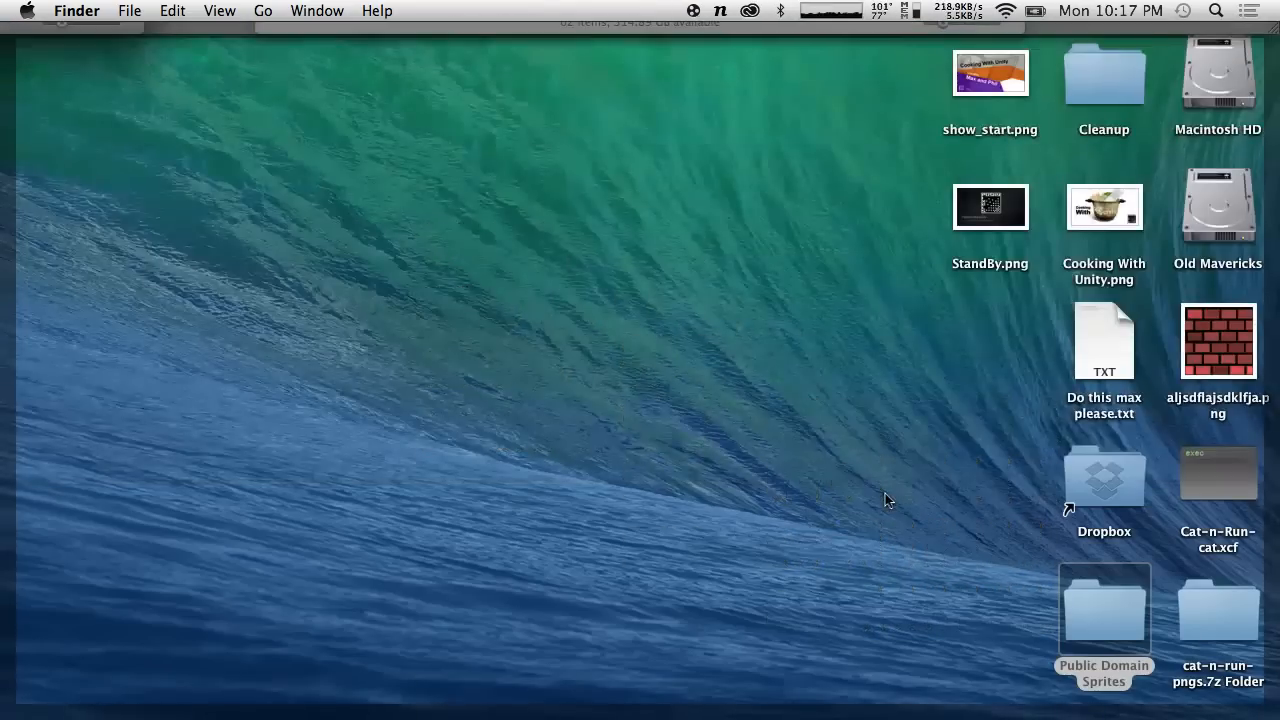
key("F11")
key("F11")
left_click_drag(990, 361, 470, 636)
key("F11")
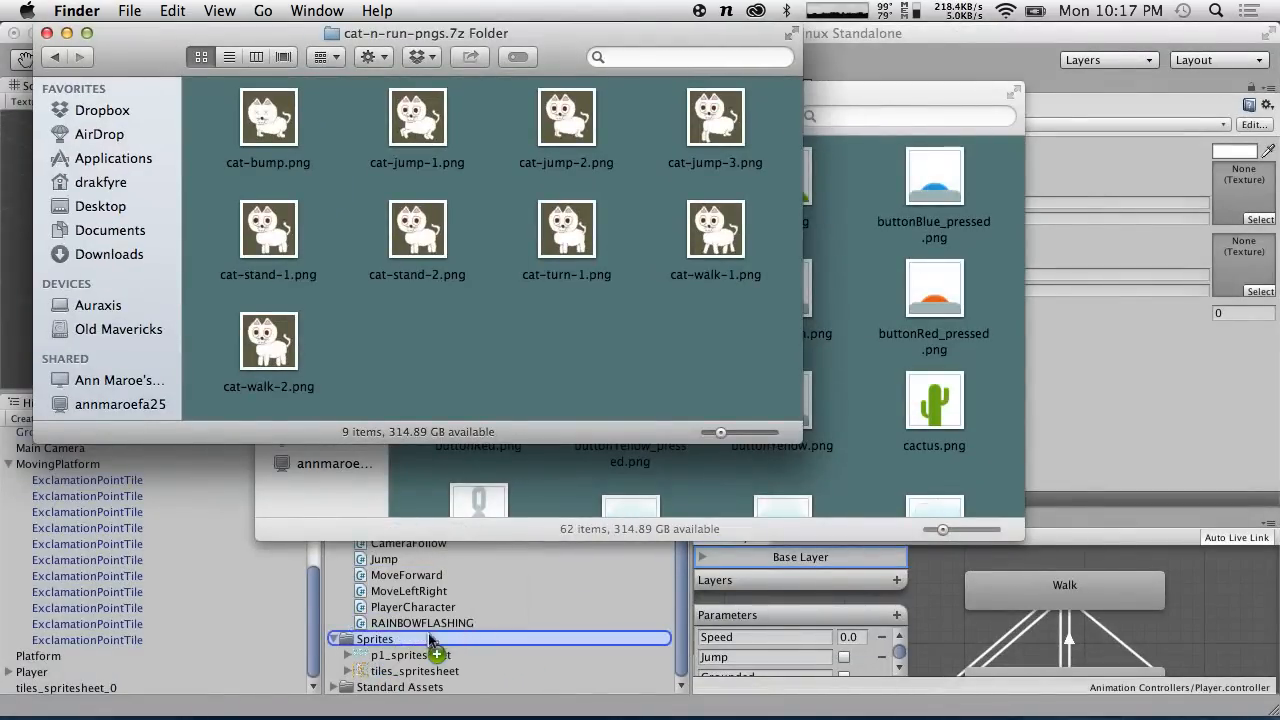
left_click(412, 642)
Set the sprite mode of zombie_n_skeleton2 to Multiple and apply the import settings.
left_click(404, 687)
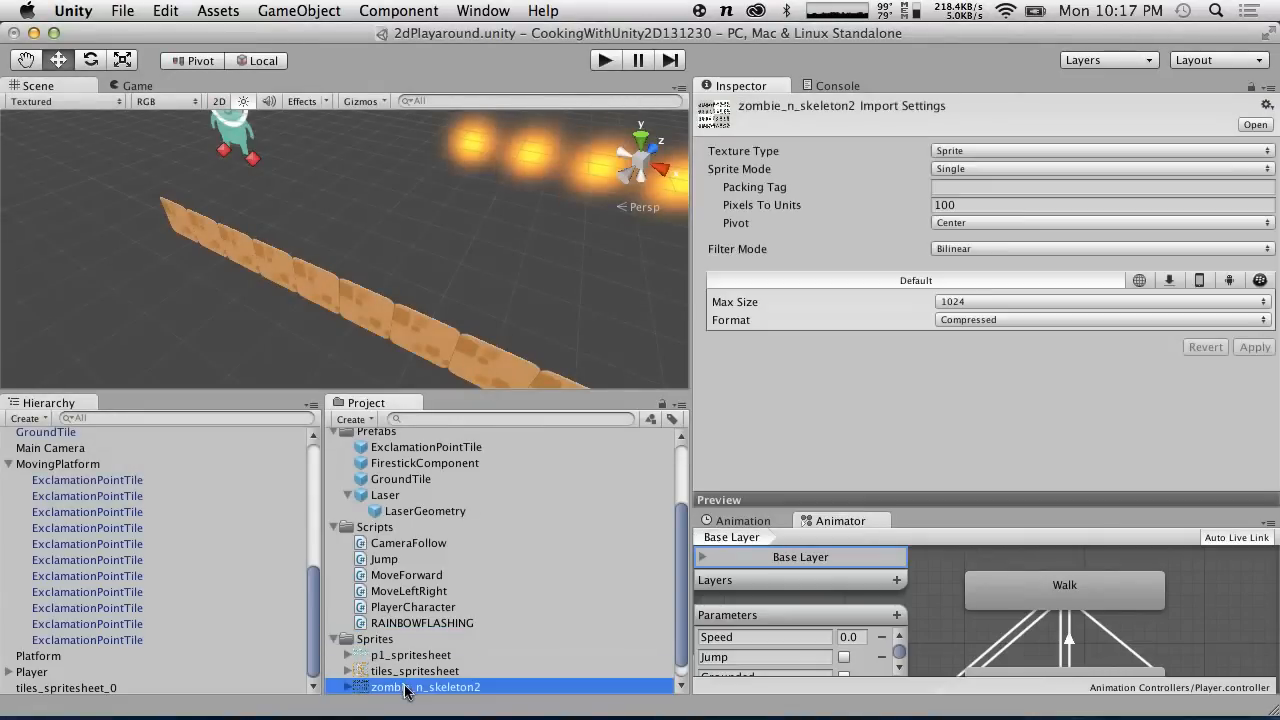
left_click(1000, 168)
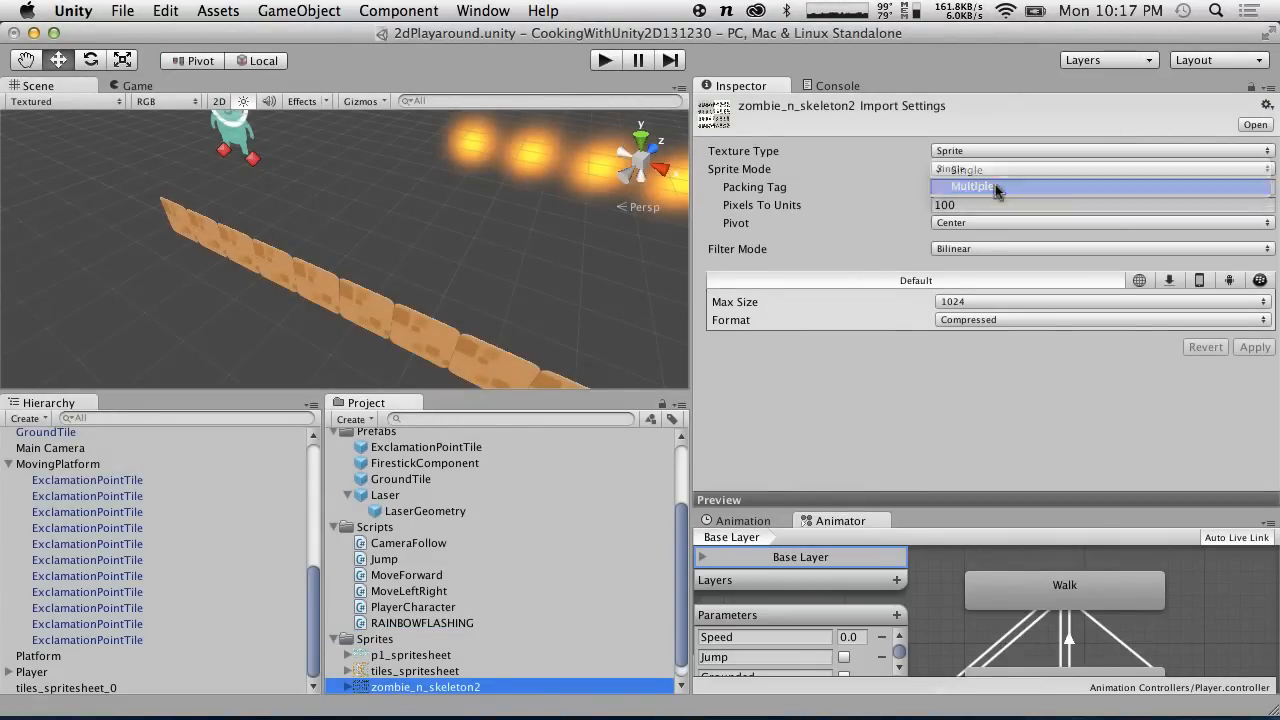
left_click(1000, 186)
left_click(348, 687)
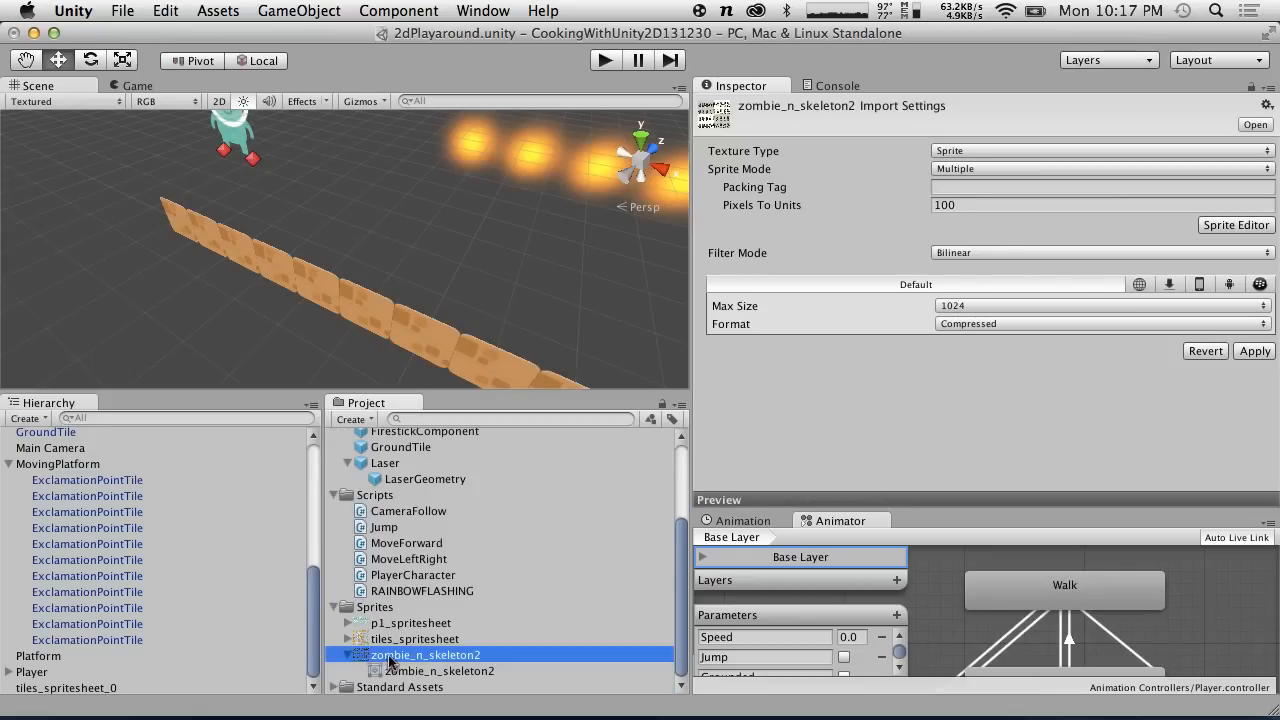
left_click(372, 625)
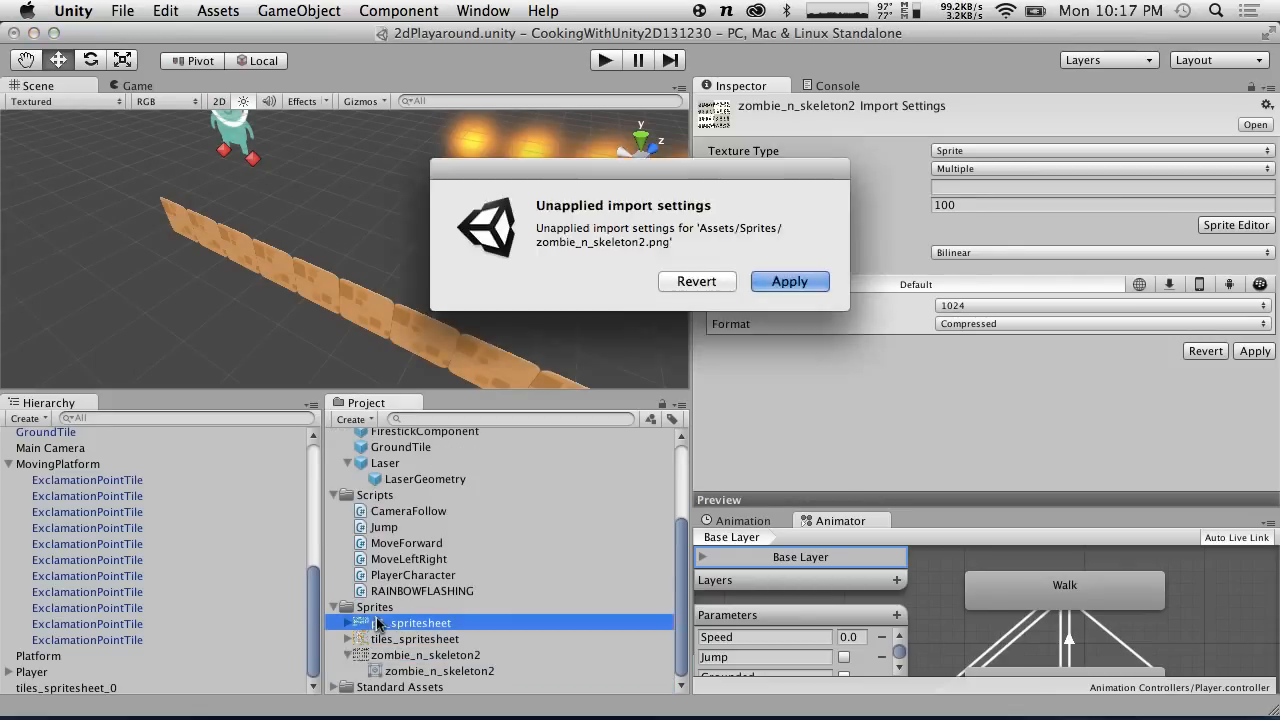
left_click(788, 281)
Check the import settings of tiles_spritesheet, and set Pixels To Units of zombie_n_skeleton2 to 70, keeping its Multiple sprite mode.
left_click(427, 658)
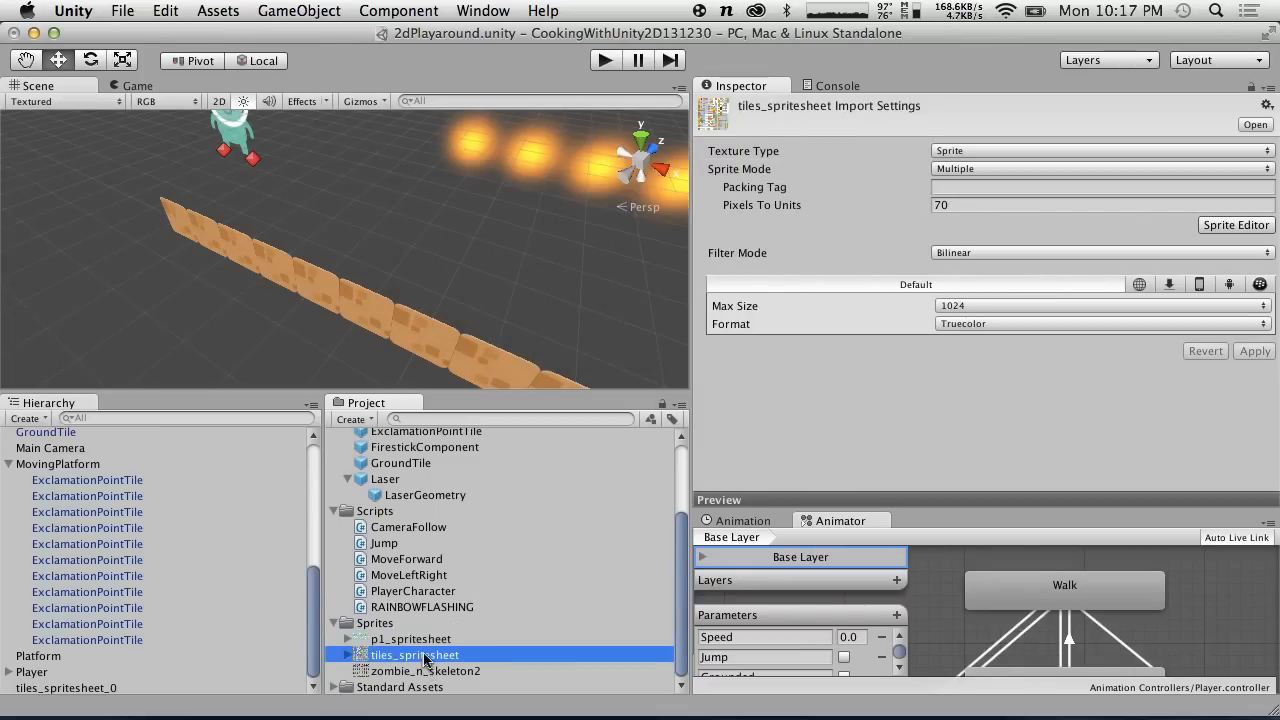
left_click(428, 671)
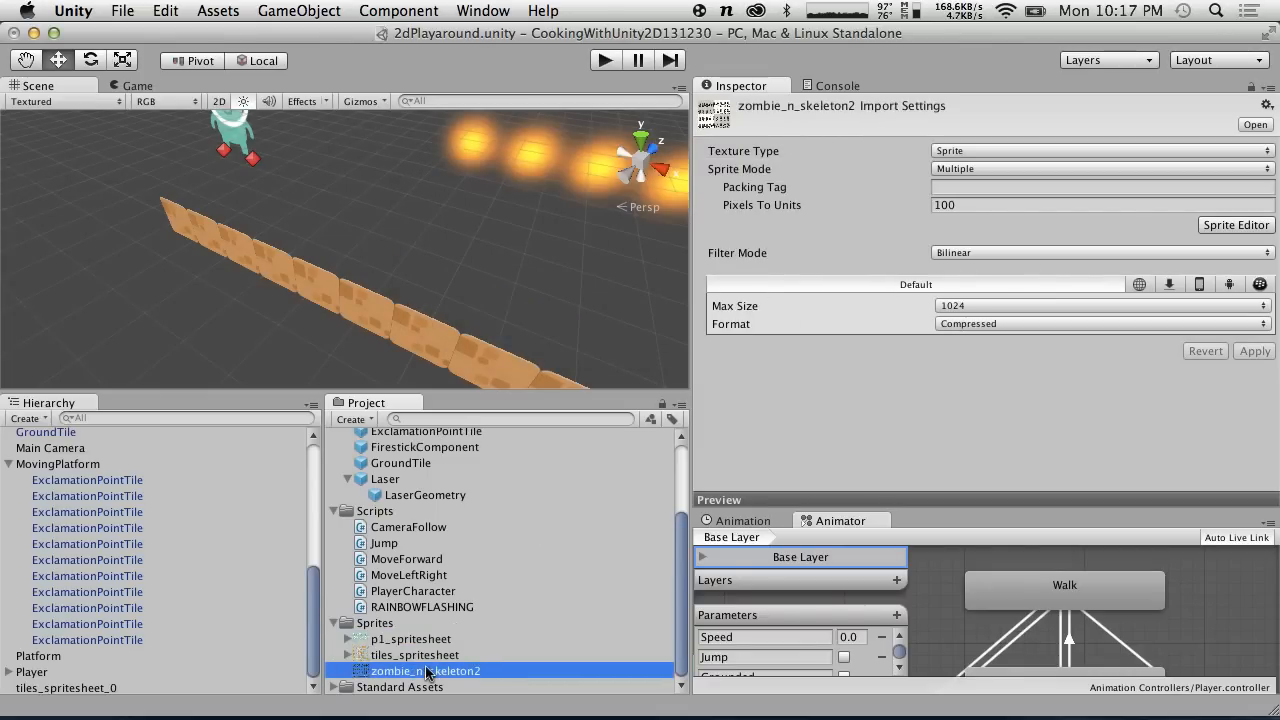
left_click(1000, 205)
type("70")
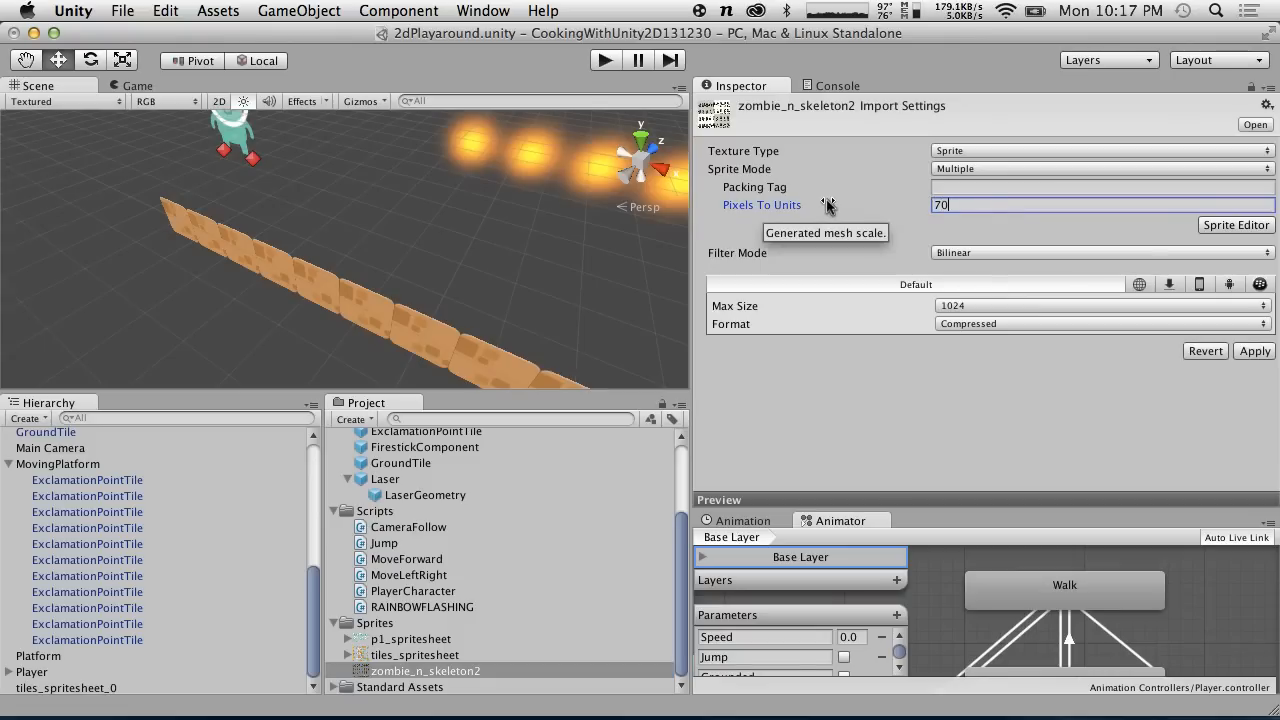
left_click(1030, 168)
left_click(1030, 171)
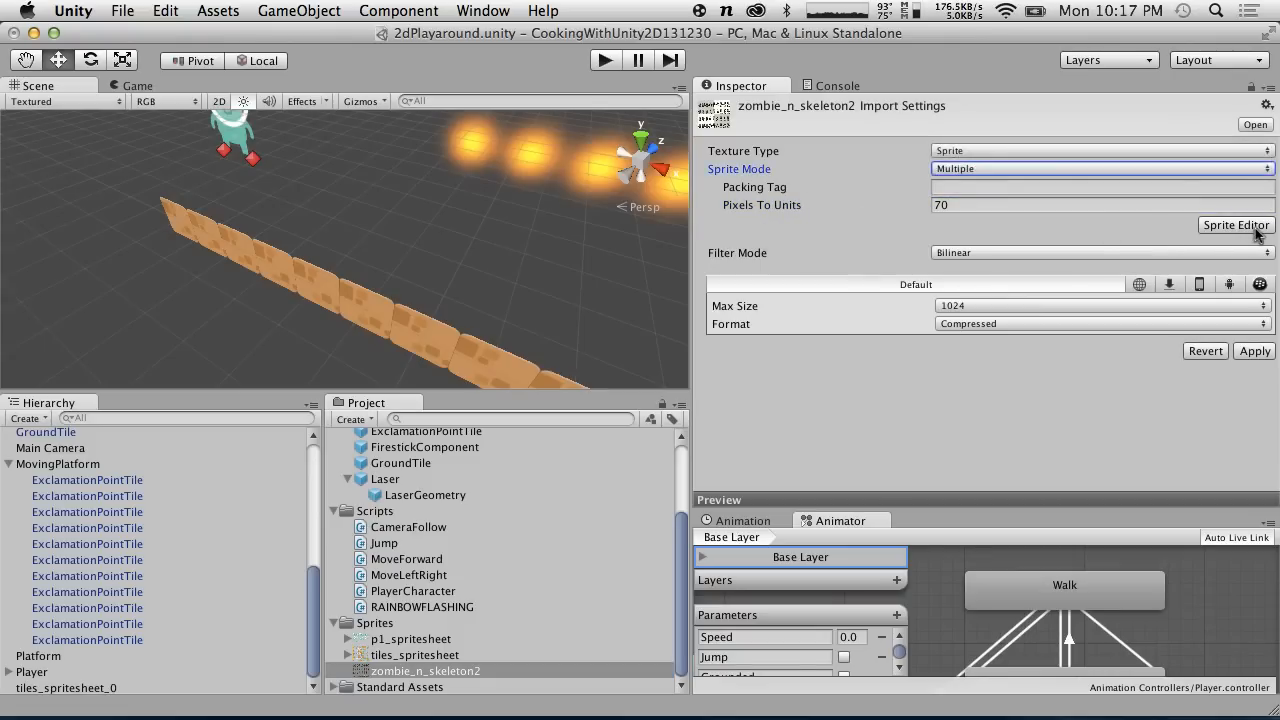
Slice the zombie_n_skeleton2 spritesheet with the Automatic type in the Sprite Editor and apply the slicing.
left_click(1236, 225)
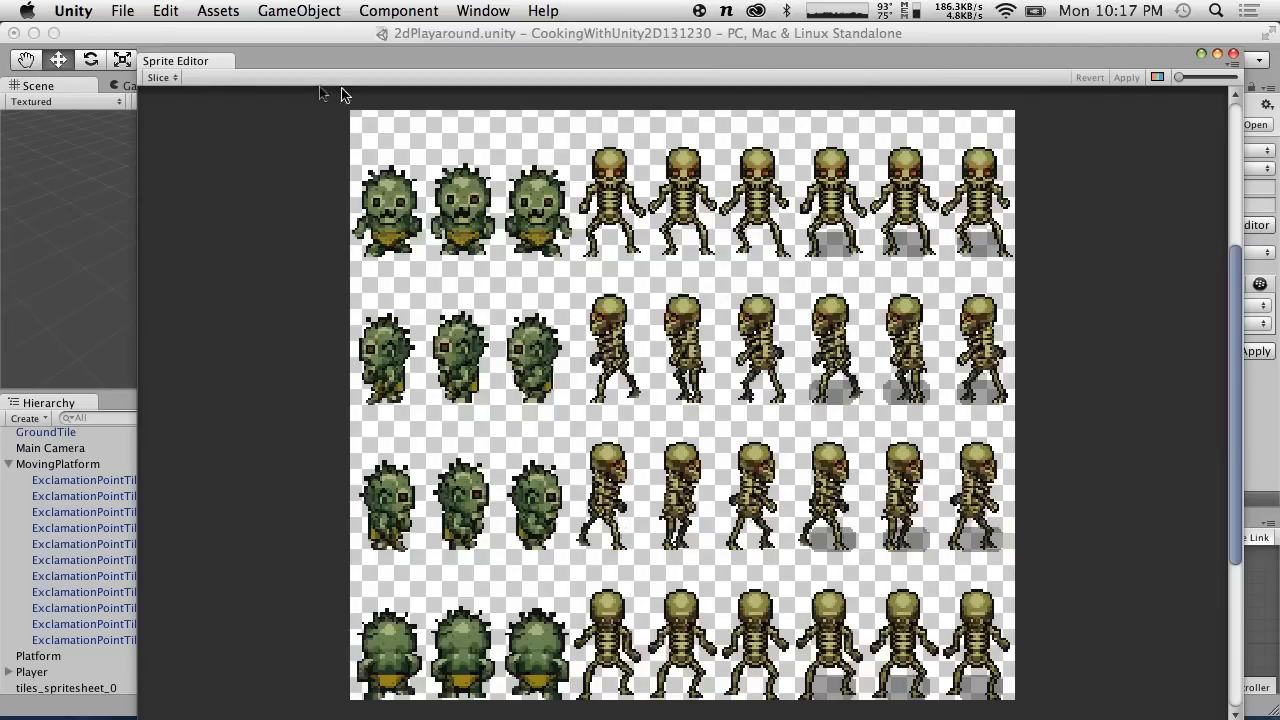
left_click(160, 78)
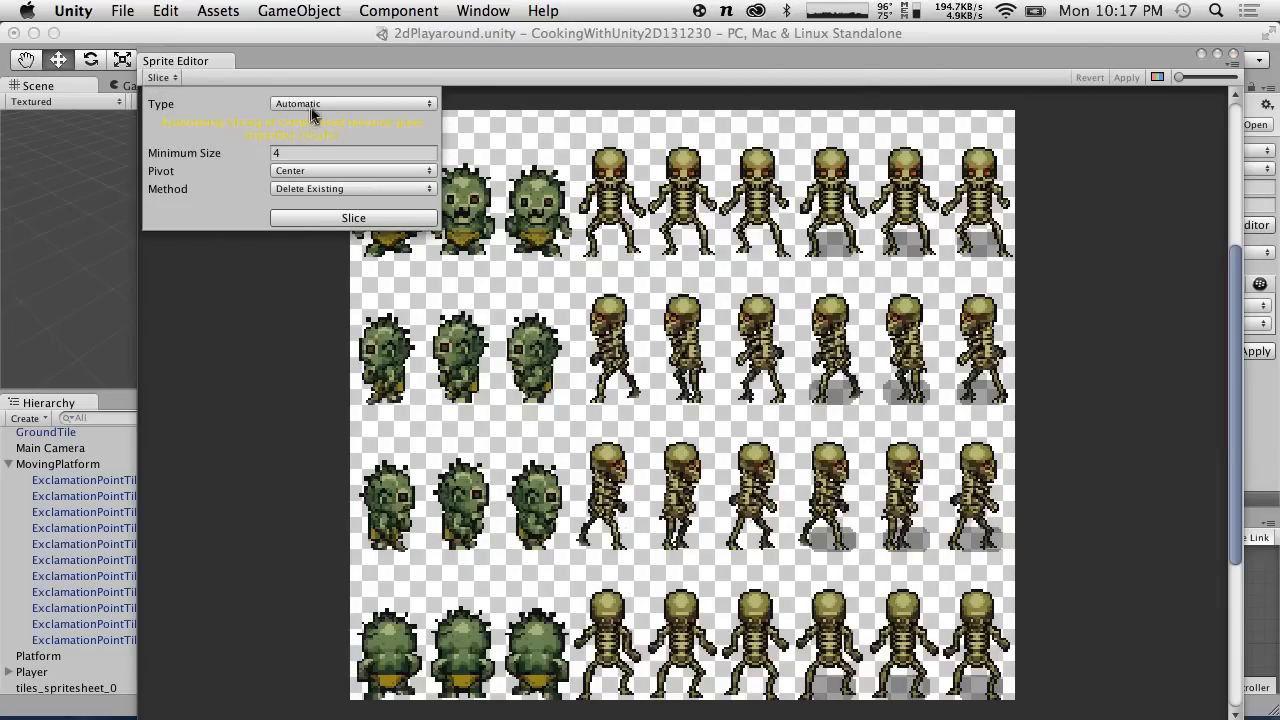
left_click(352, 218)
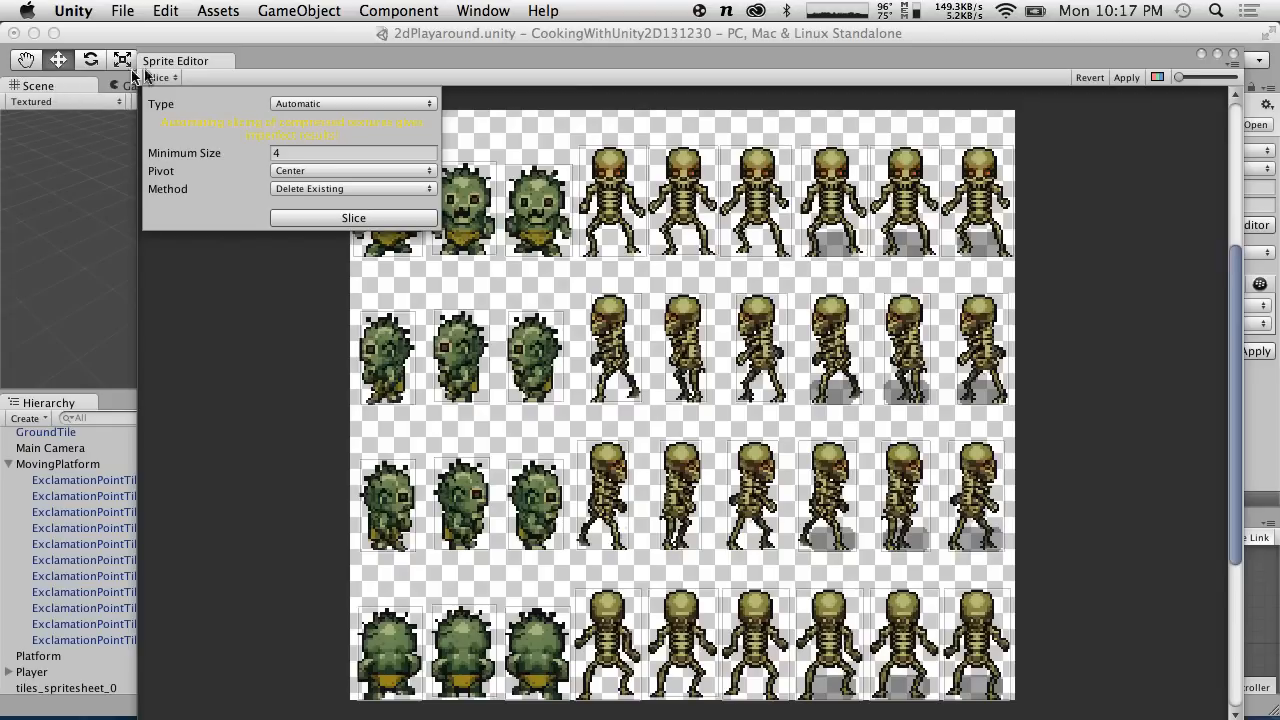
left_click(168, 356)
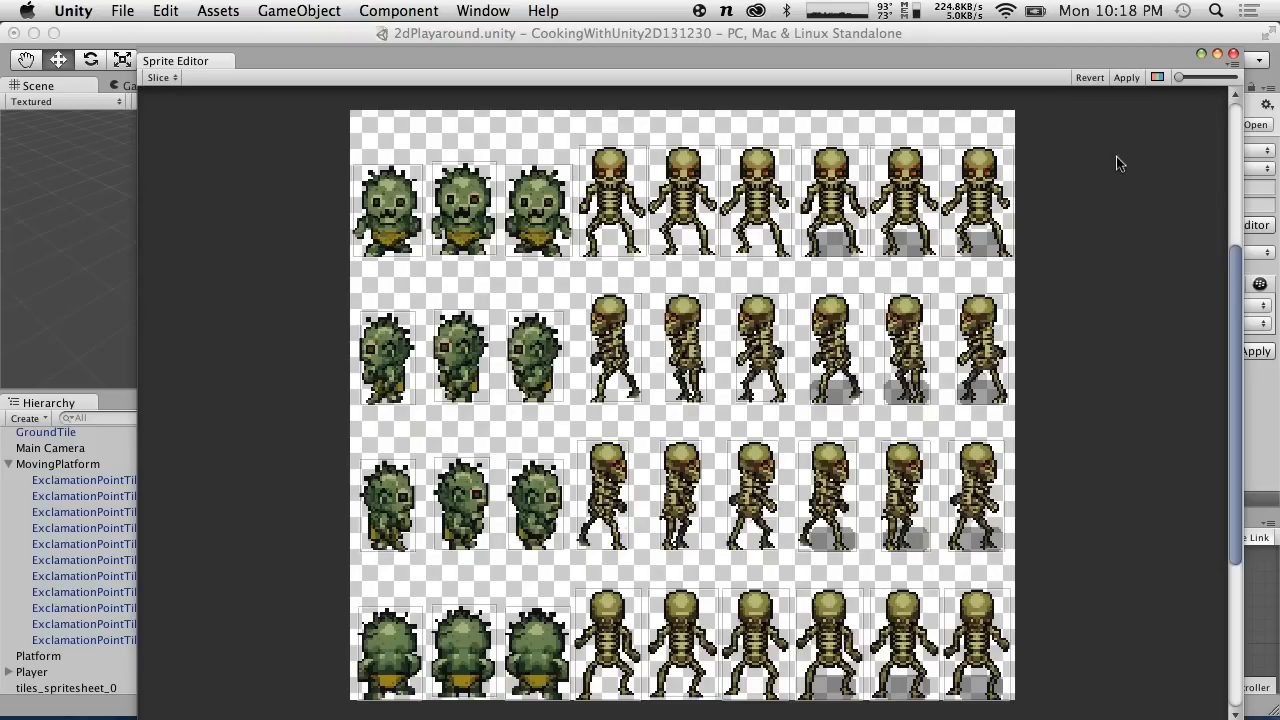
left_click(1236, 53)
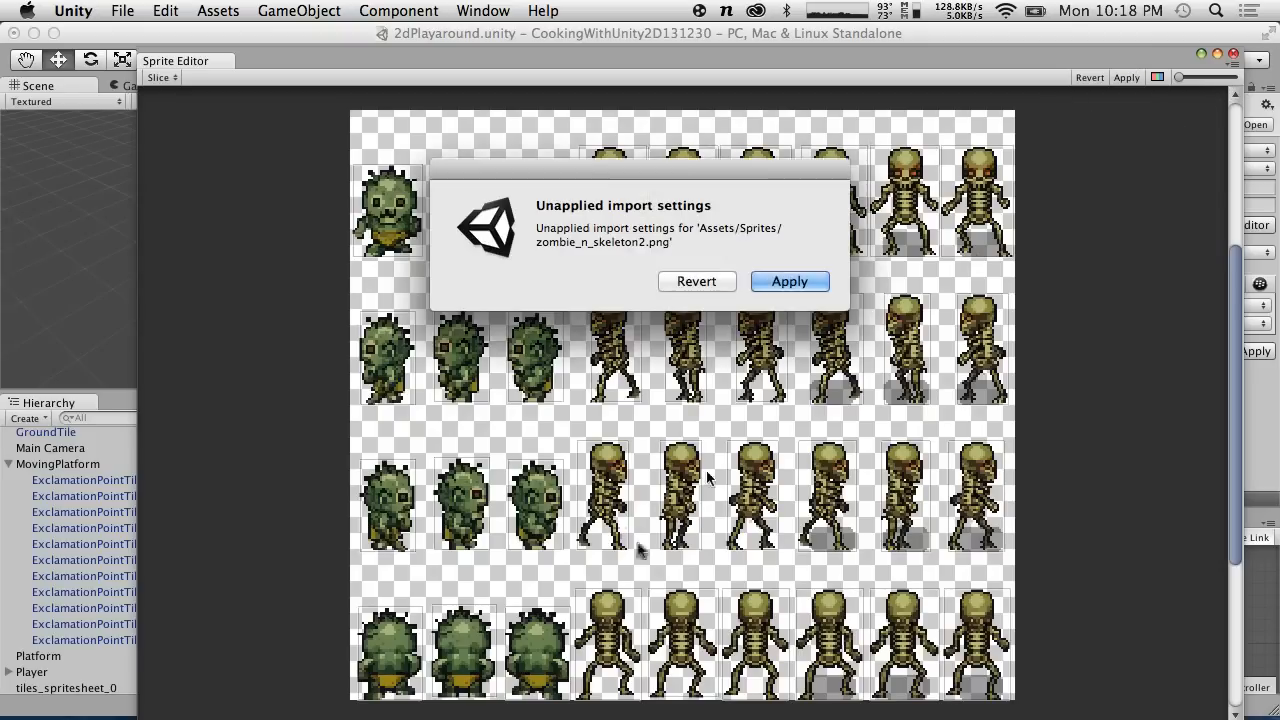
left_click(795, 281)
Examine the first three zombie slices of zombie_n_skeleton2 in an enlarged preview to compare the frames.
scroll(436, 578, "down", 6)
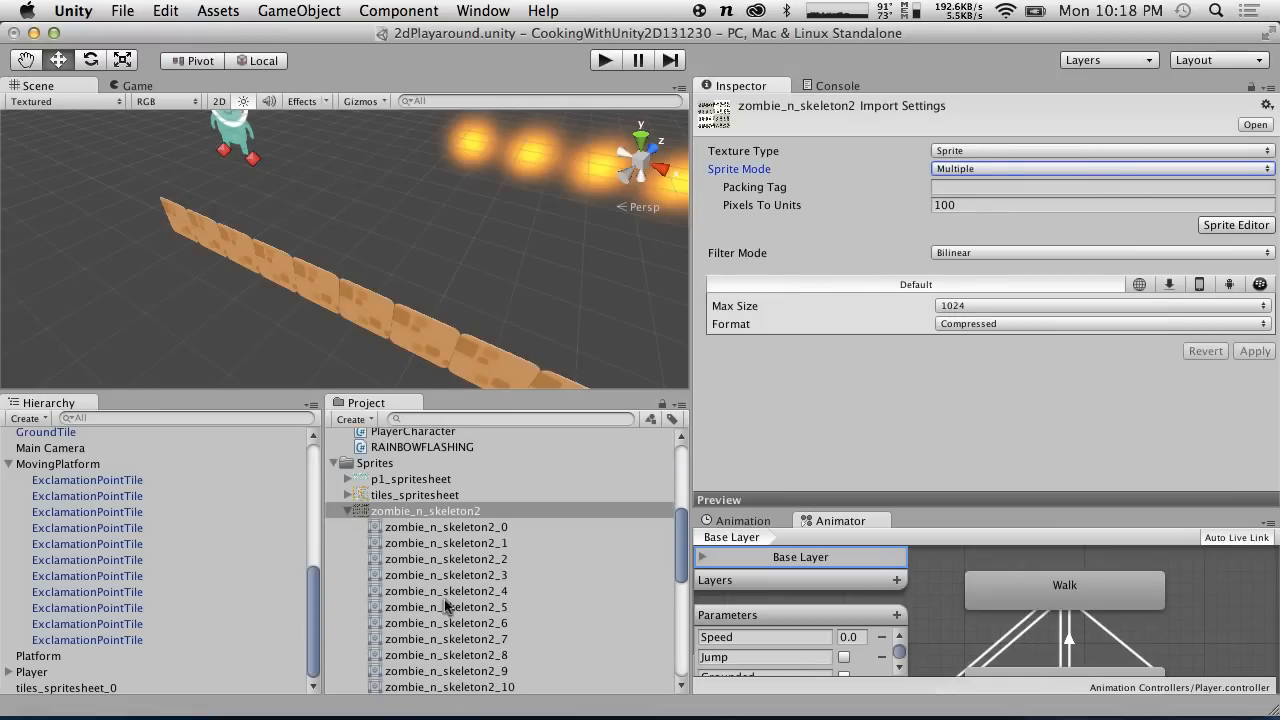
left_click(418, 497)
left_click(425, 510)
left_click(418, 497)
left_click(421, 511)
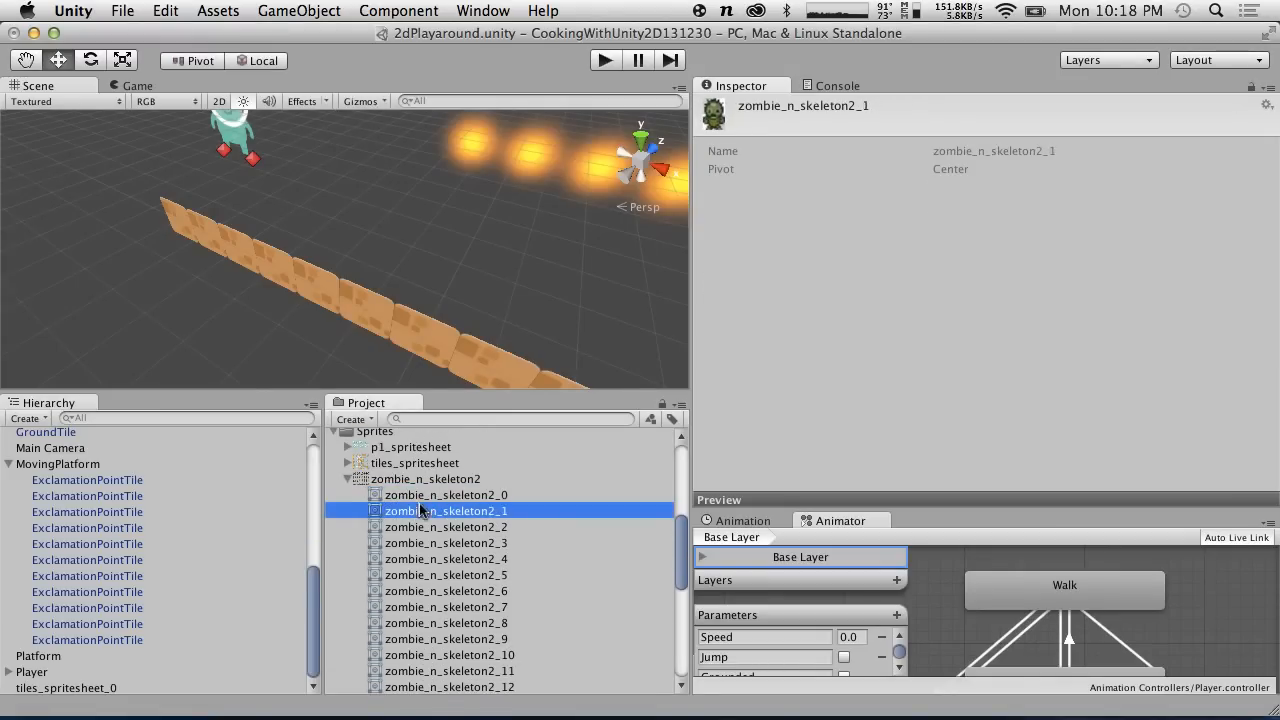
left_click(422, 523)
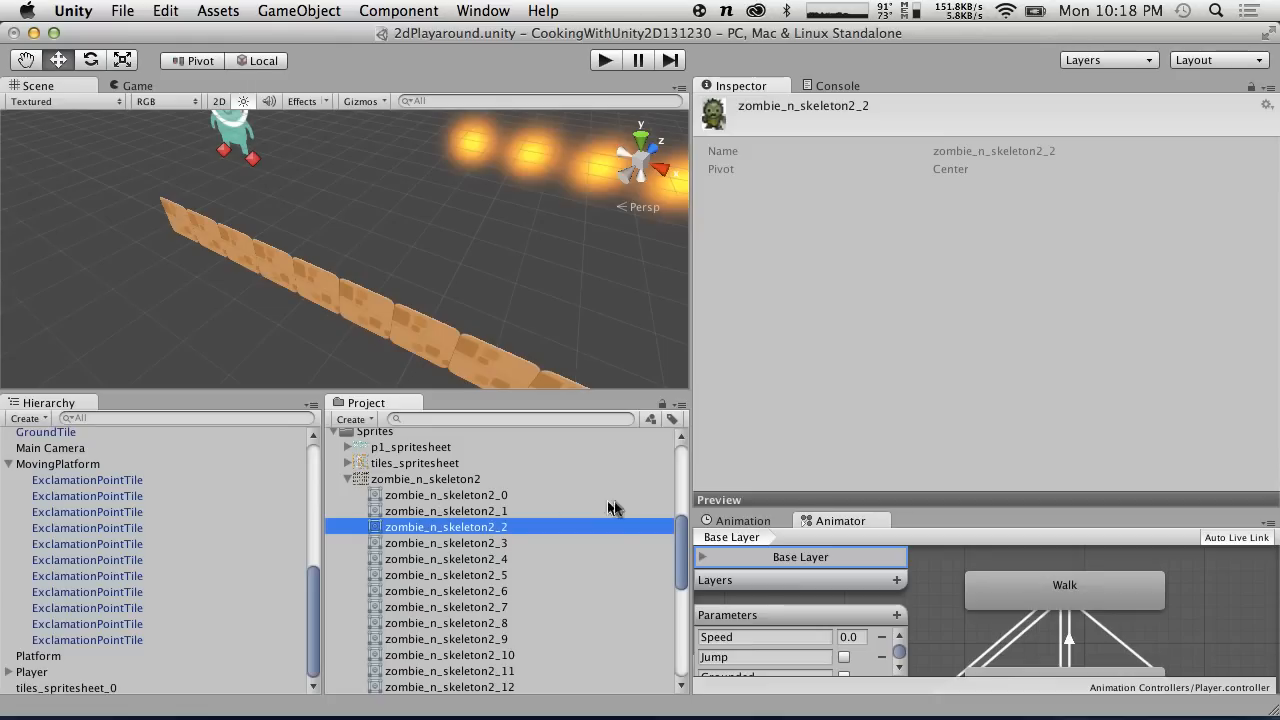
left_click(805, 497)
left_click(405, 512)
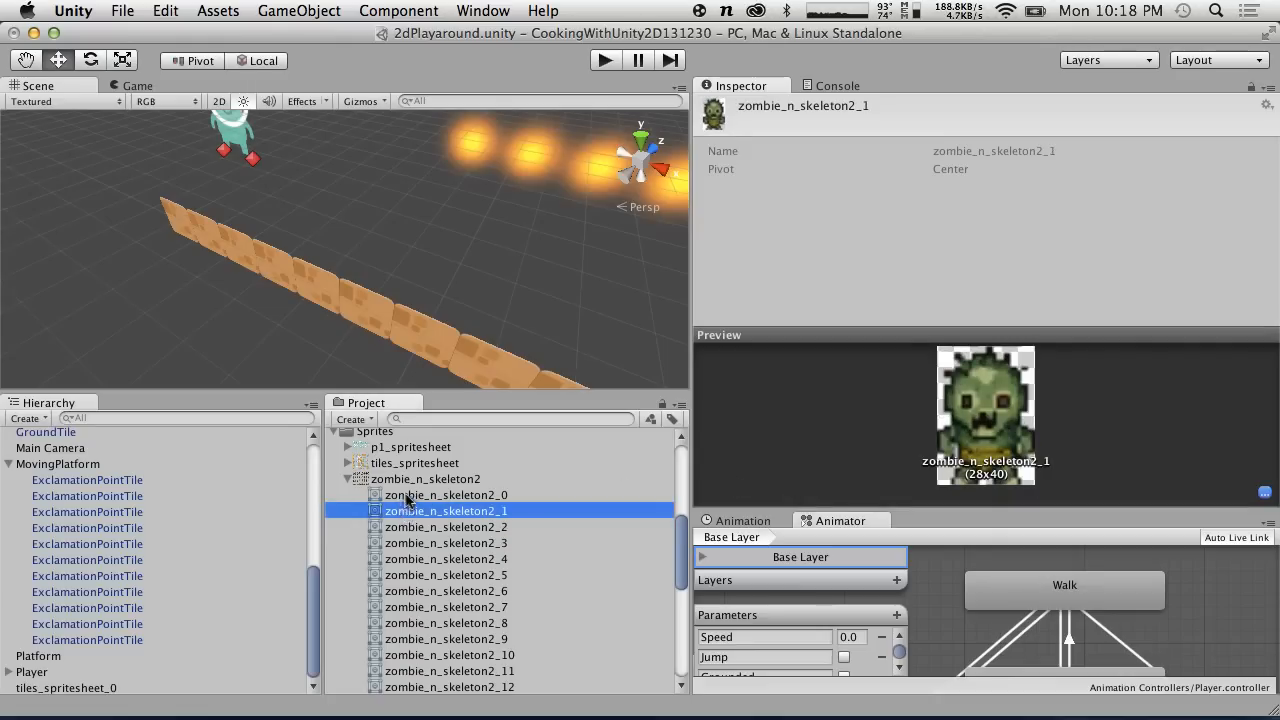
left_click(406, 496)
left_click(415, 527)
left_click(414, 496)
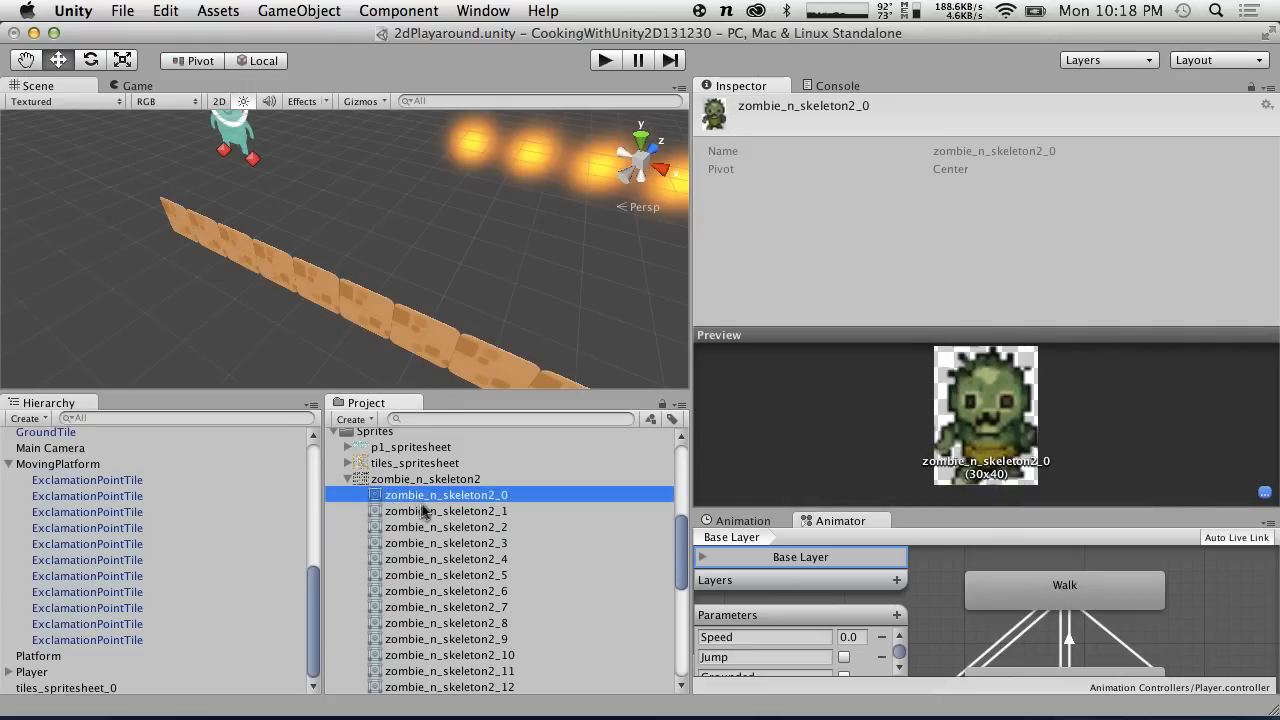
Add the zombie_n_skeleton2_0 sprite to the scene as a game object and rename it Zombie.
left_click_drag(432, 500, 67, 472)
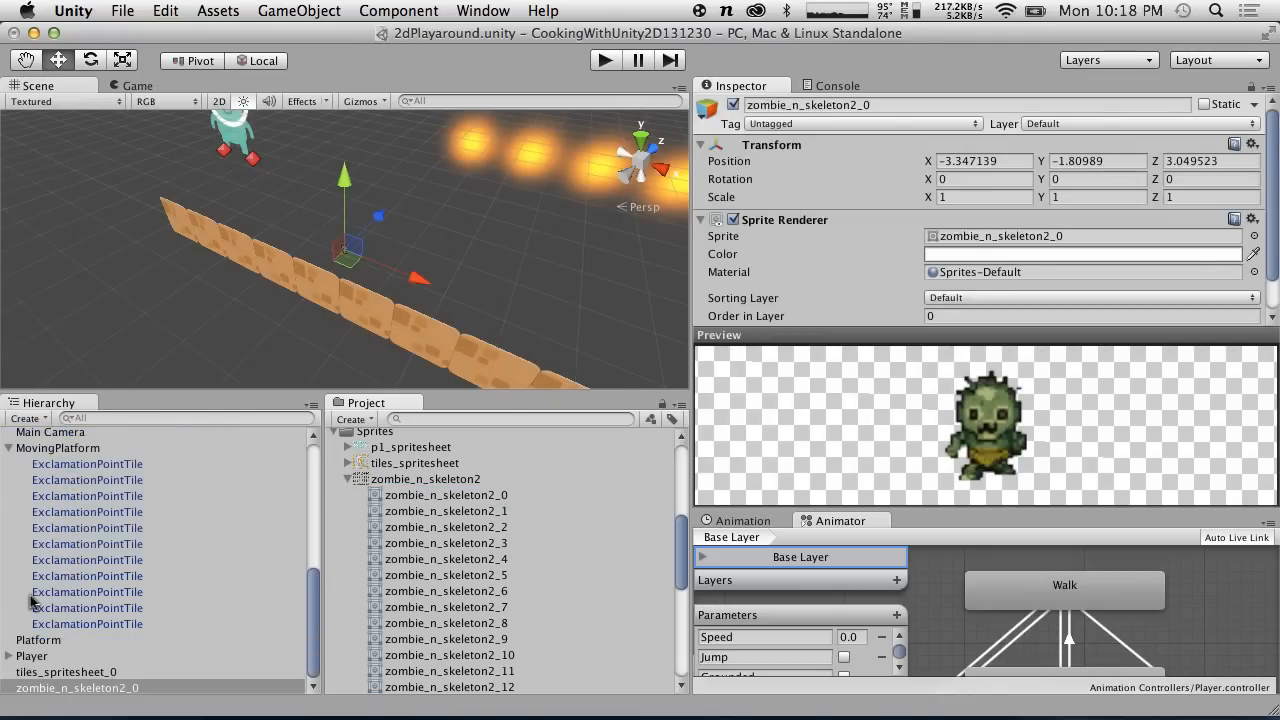
left_click(108, 688)
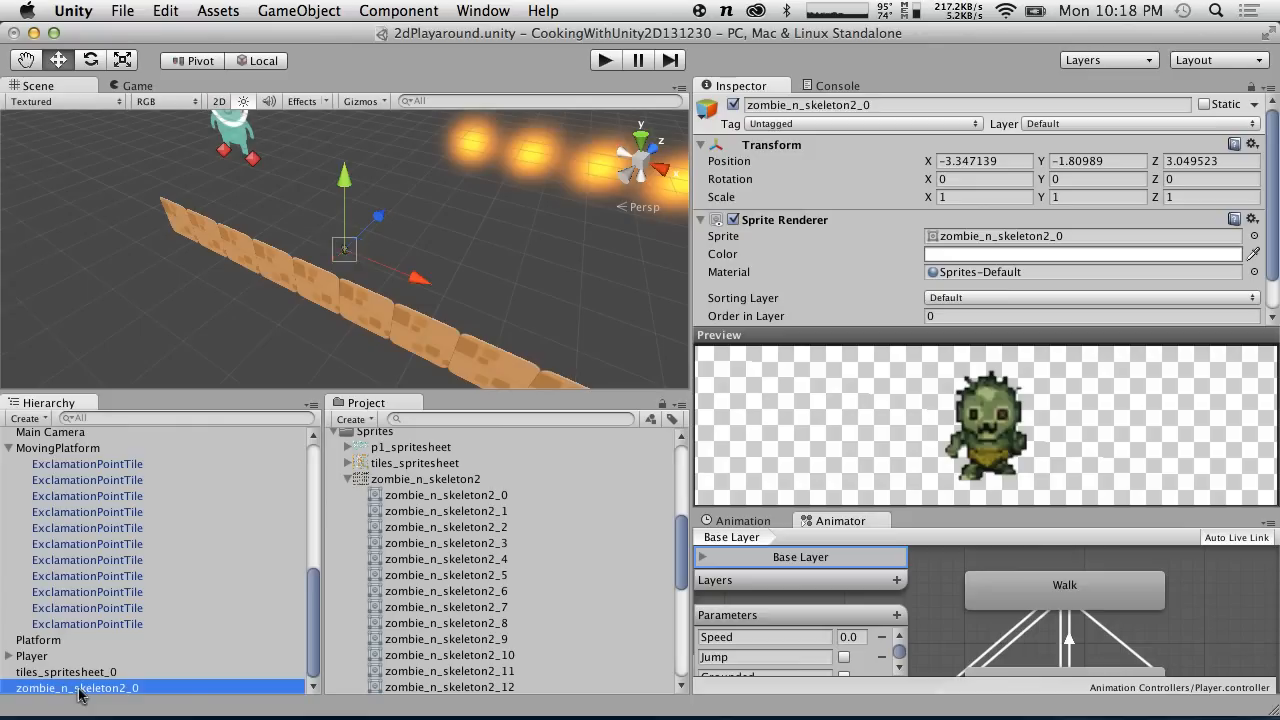
key("Return")
type("Zombie")
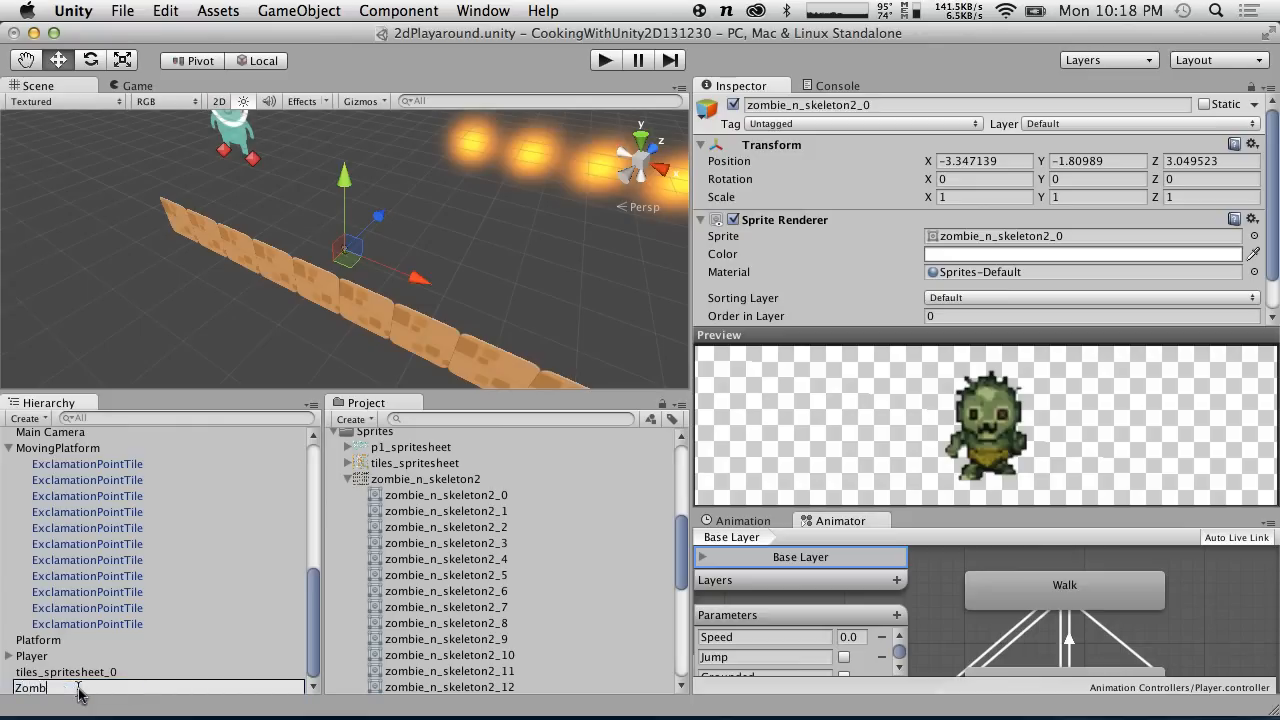
key("Return")
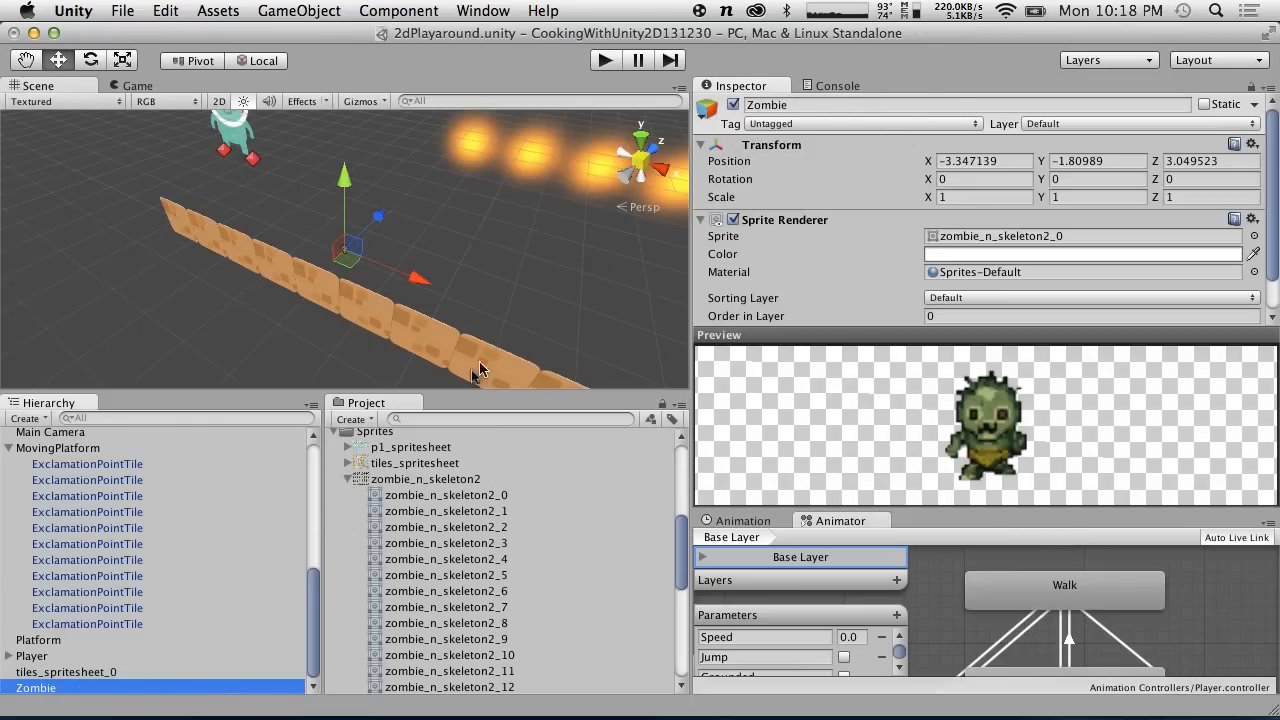
Create a new animation clip for the Zombie object named ZombieIdle and save it in the Assets folder.
scroll(792, 210, "down", 2)
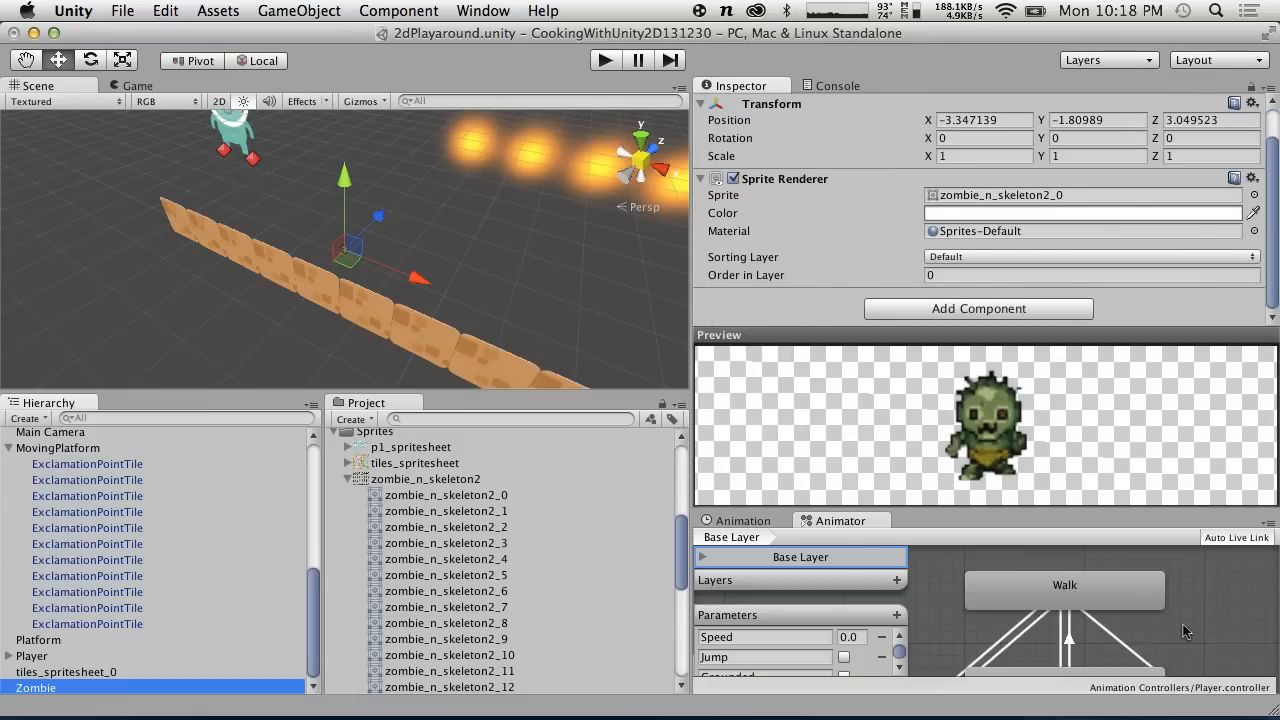
scroll(1185, 630, "down", 3)
scroll(1185, 630, "up", 1)
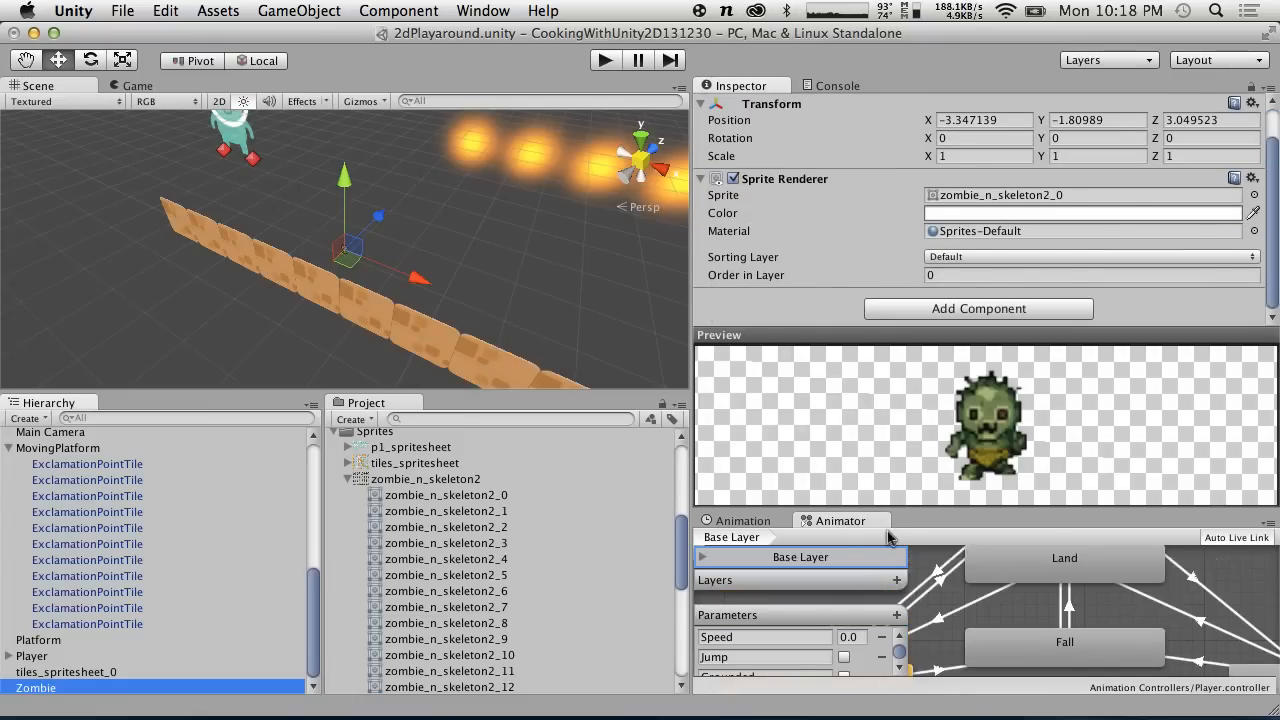
left_click(755, 515)
scroll(835, 250, "up", 2)
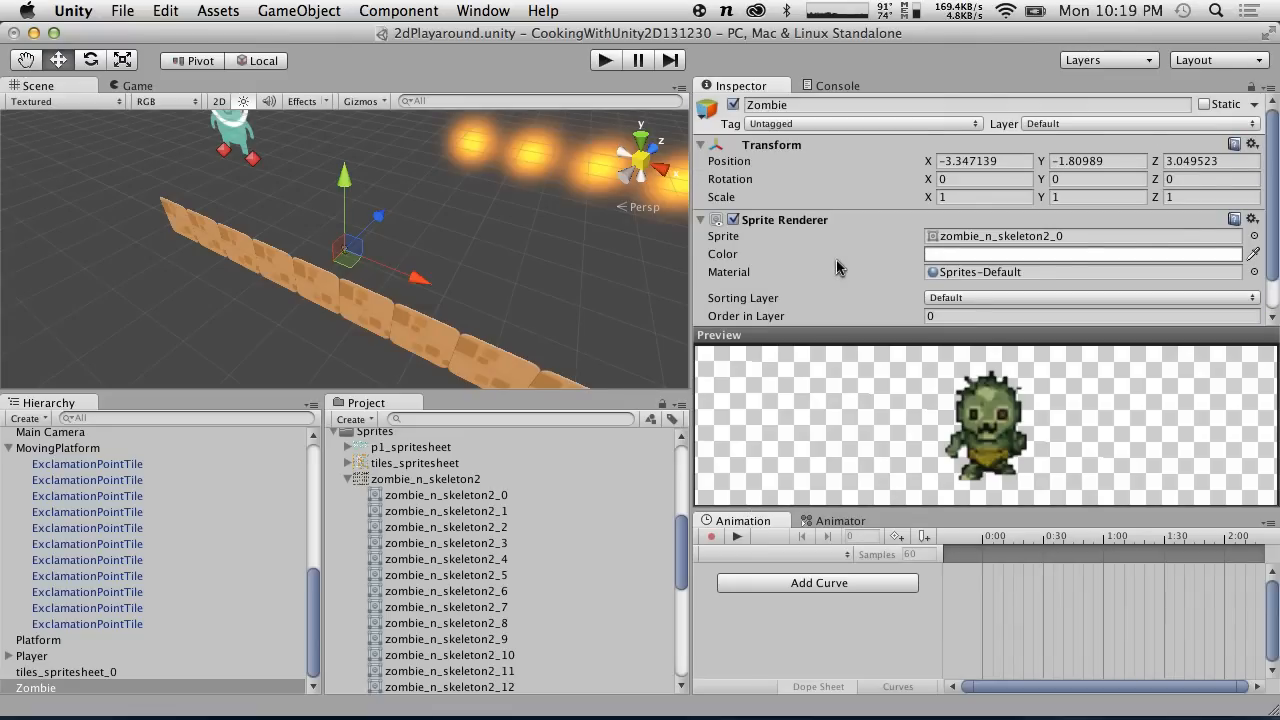
scroll(836, 270, "down", 2)
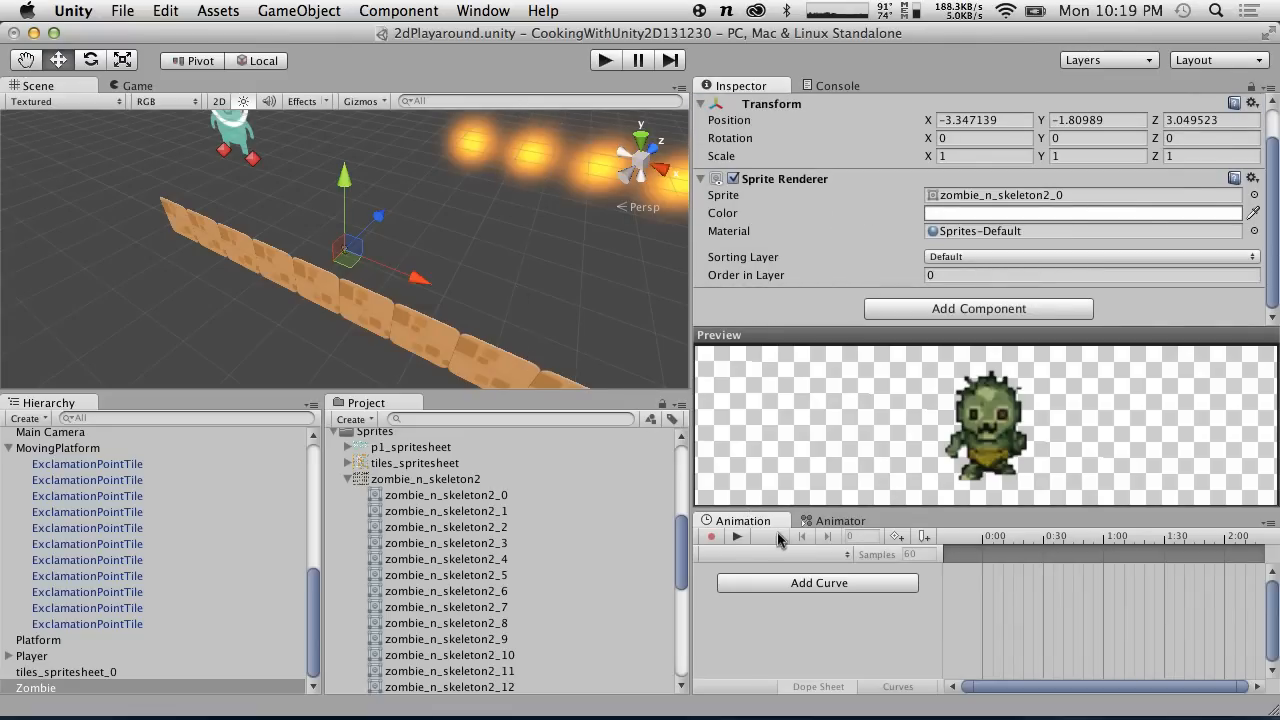
left_click(710, 538)
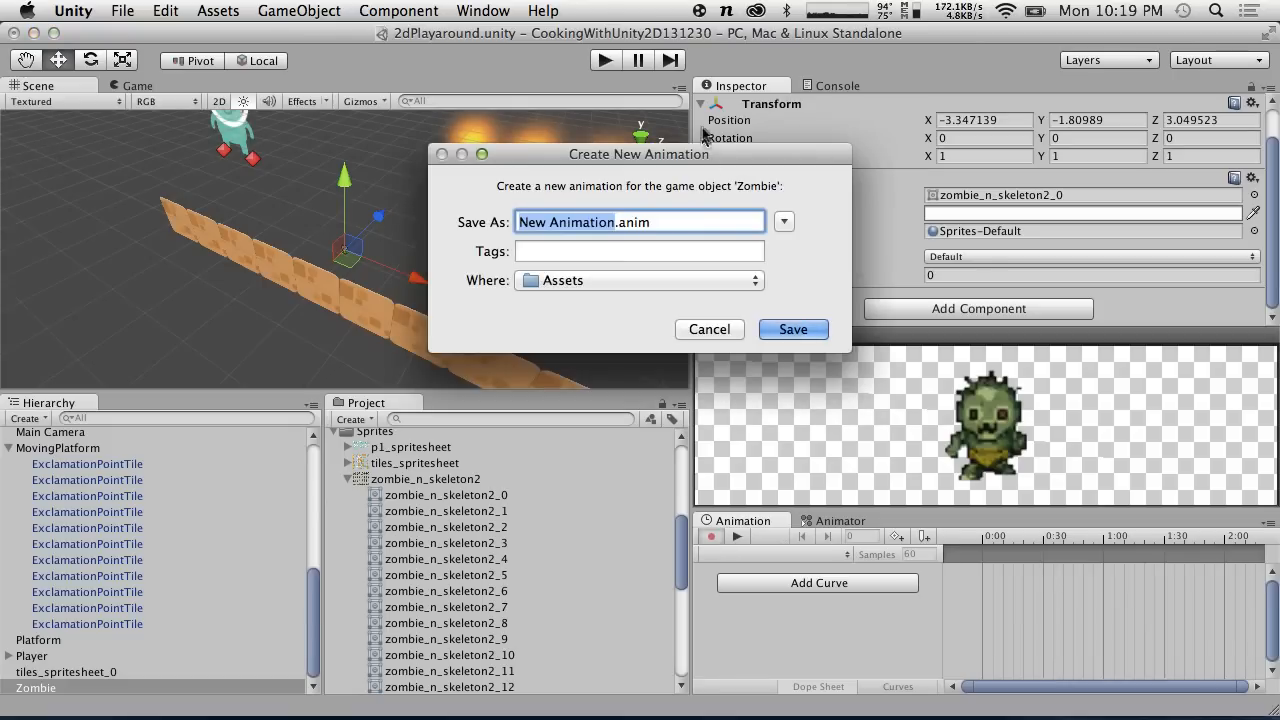
type("Som")
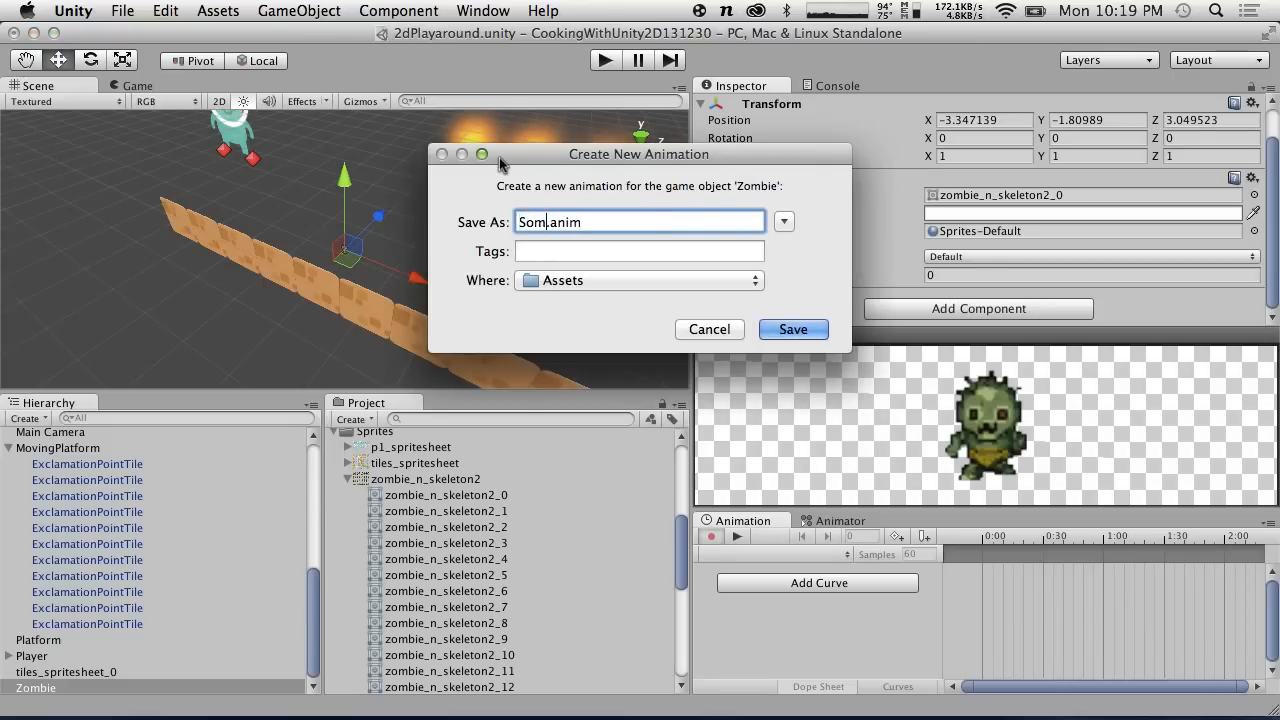
key("BackSpace")
key("BackSpace")
key("BackSpace")
type("ZombieIdle")
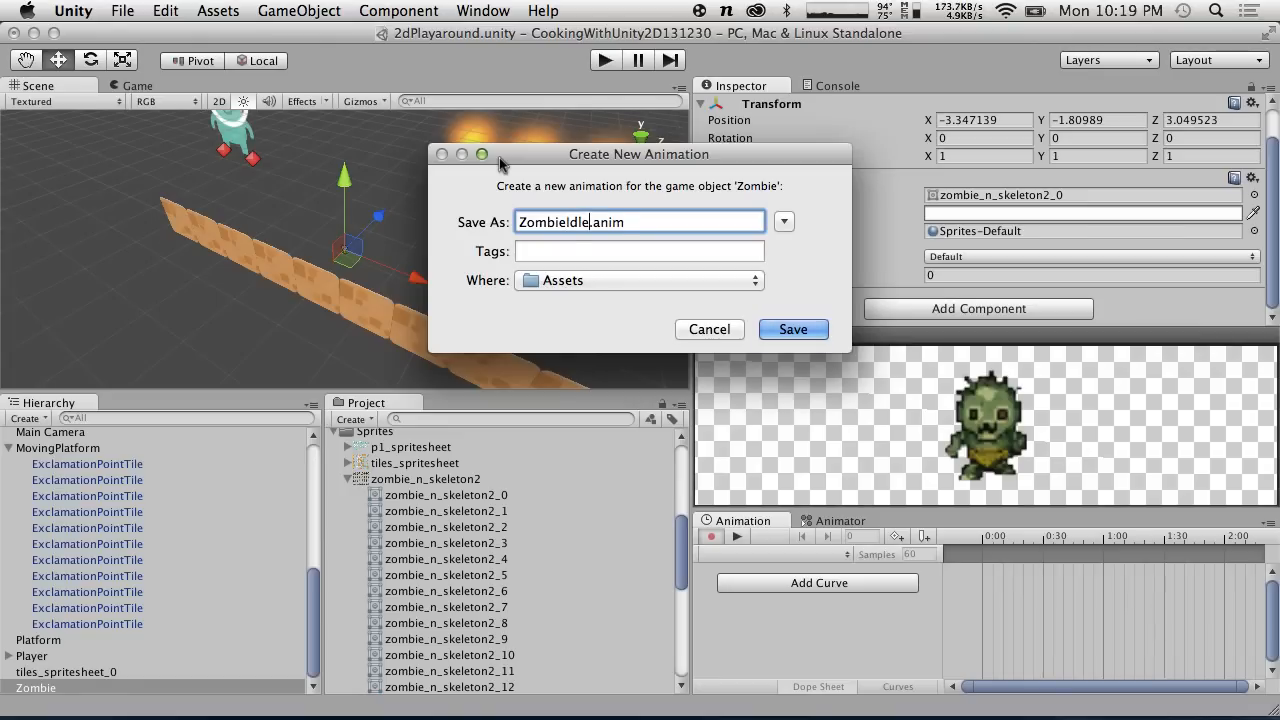
left_click(793, 329)
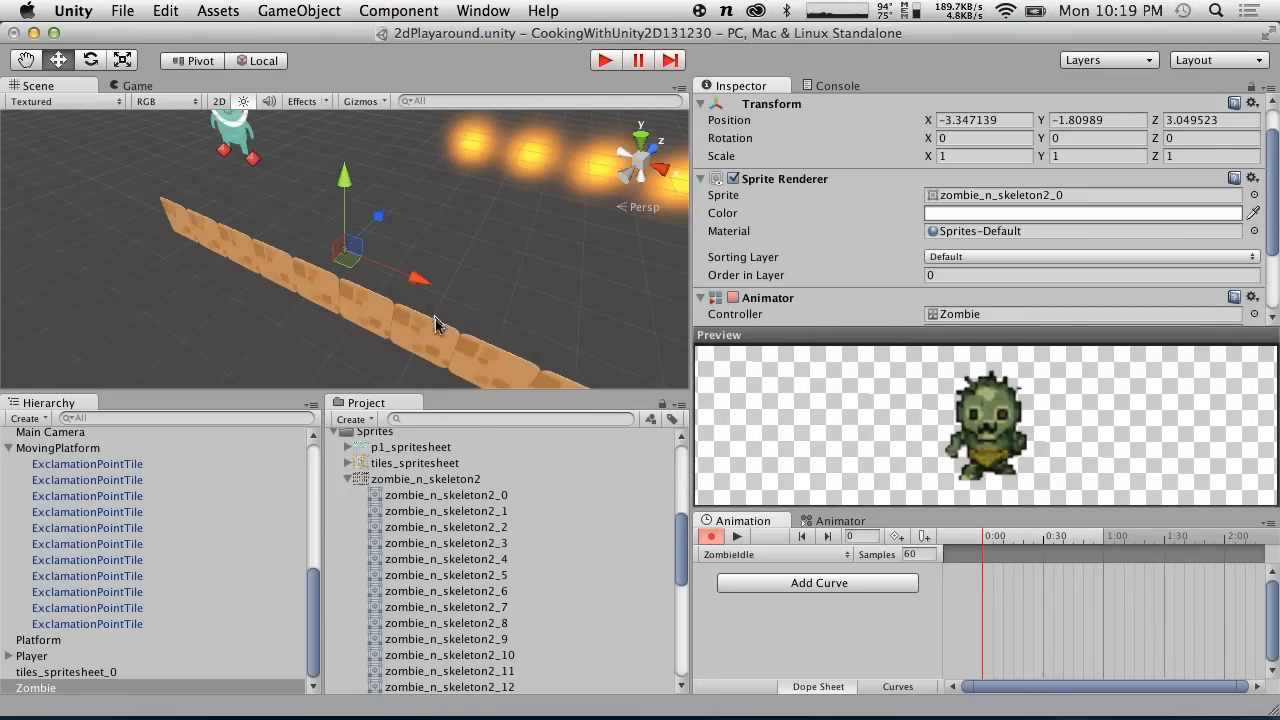
Try to set the Zombie's position to 0, 0, 0 while recording the ZombieIdle clip, and stop recording.
scroll(418, 268, "up", 8)
scroll(418, 268, "down", 9)
left_click_drag(385, 239, 757, 130, "alt")
left_click_drag(258, 334, 232, 220, "alt")
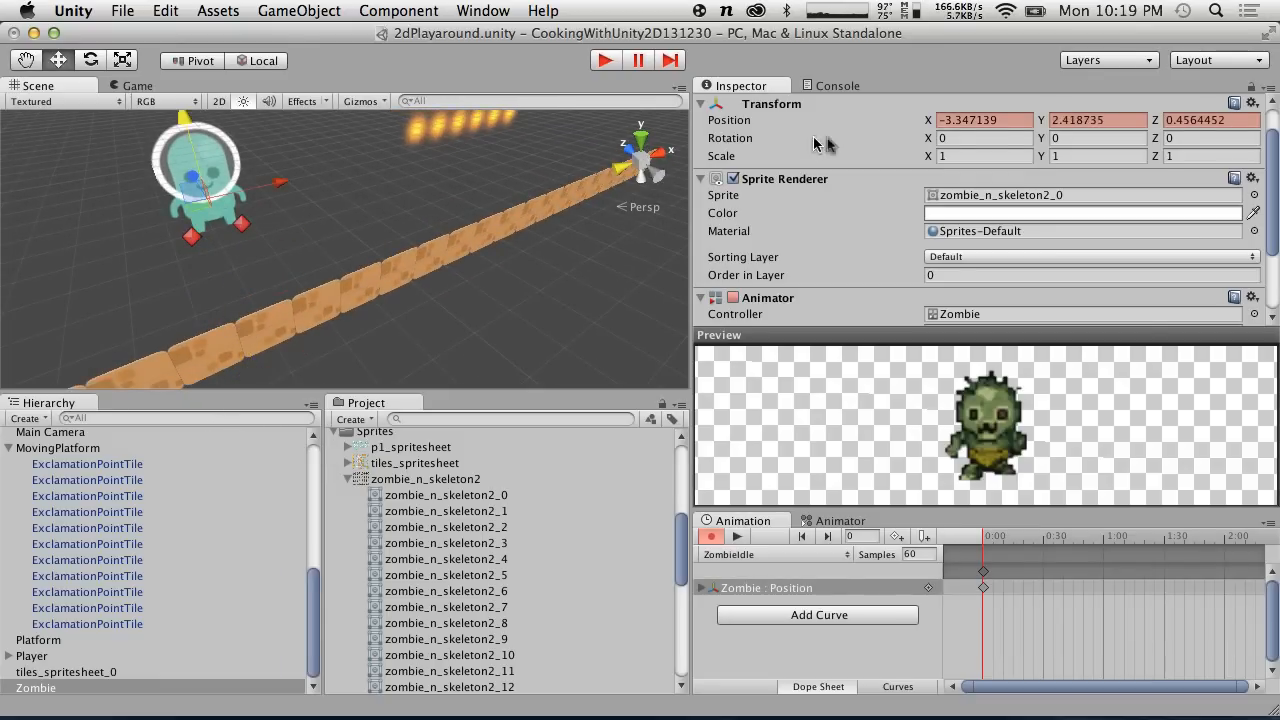
left_click(1014, 118)
type("0")
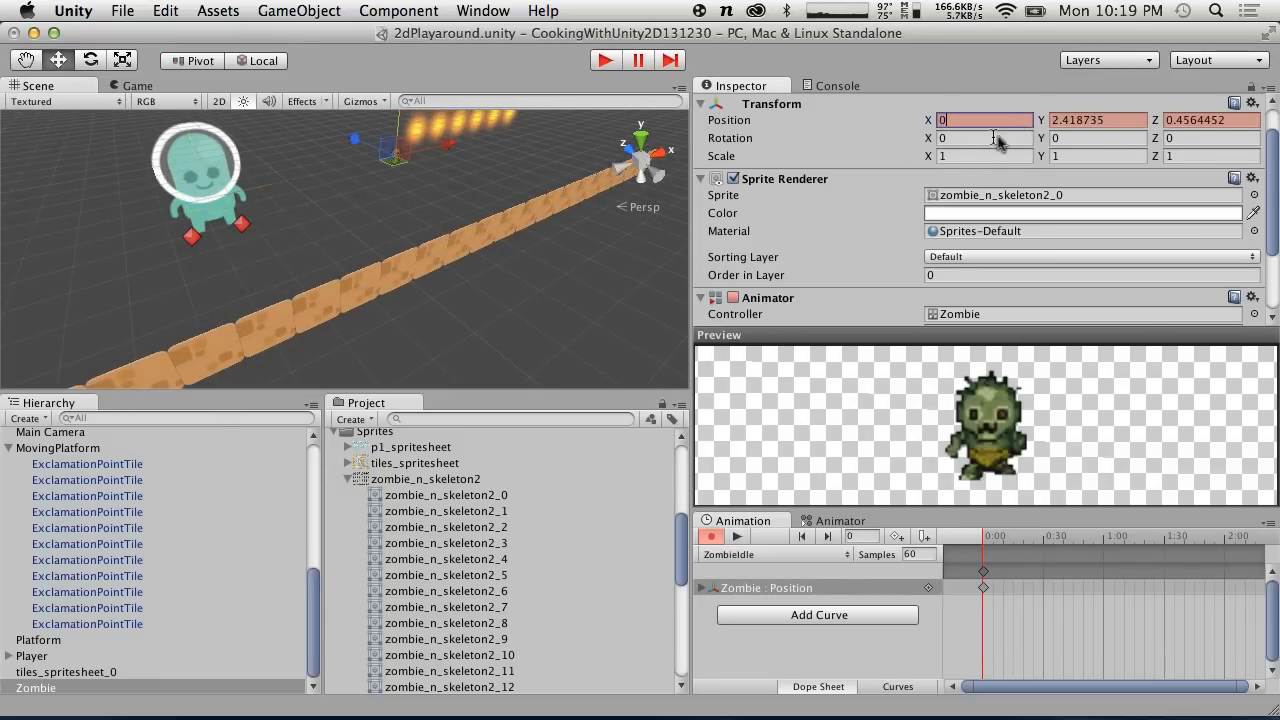
left_click(1120, 120)
type("0")
left_click(1222, 120)
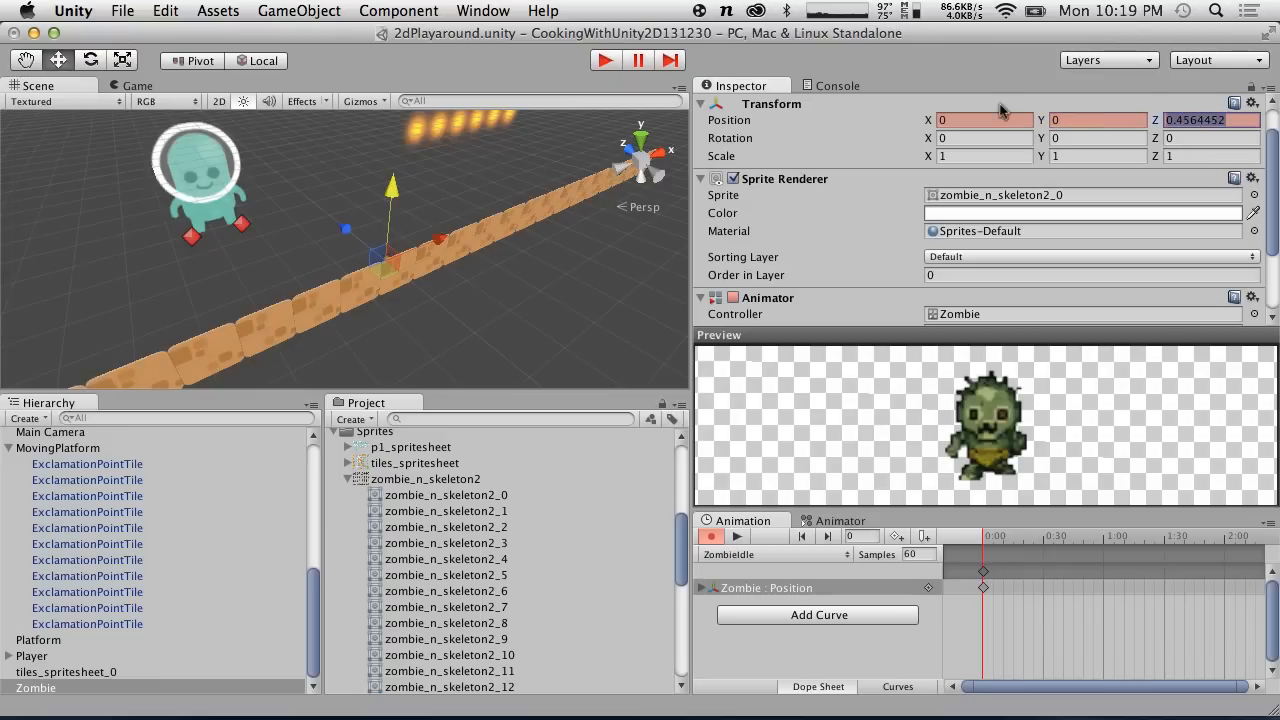
type("0")
left_click_drag(473, 309, 240, 106, "alt")
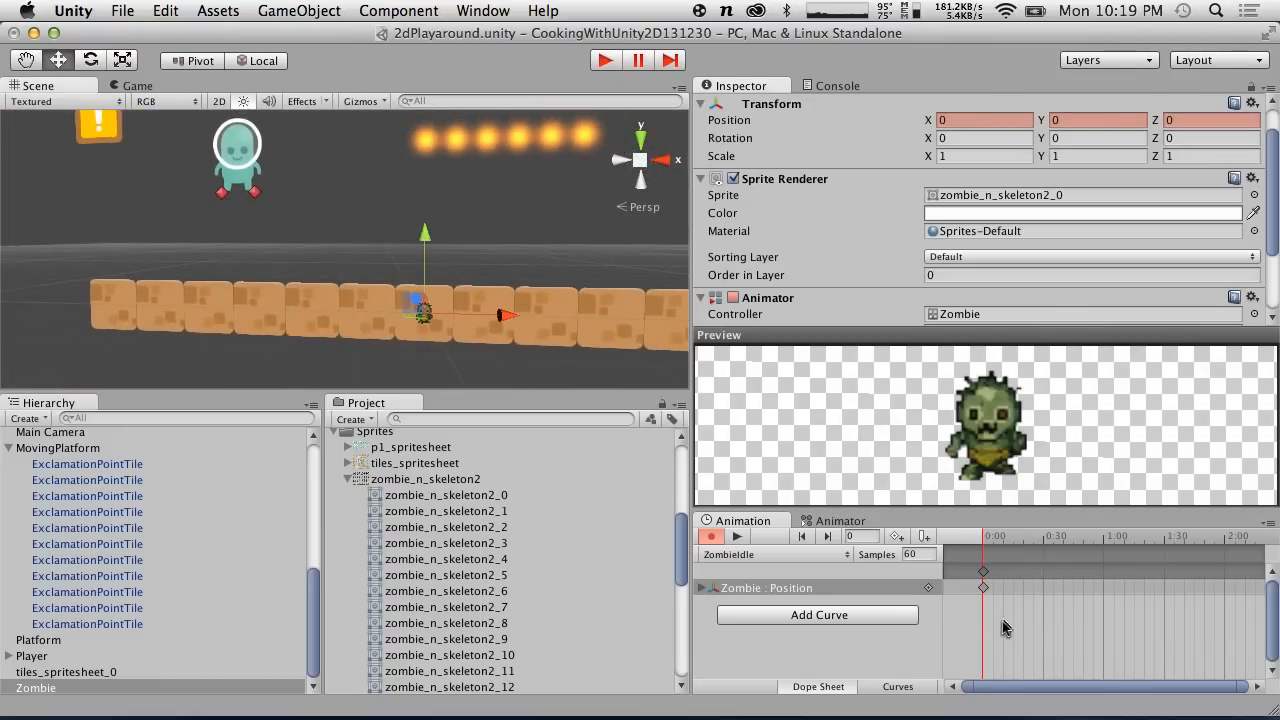
left_click(712, 538)
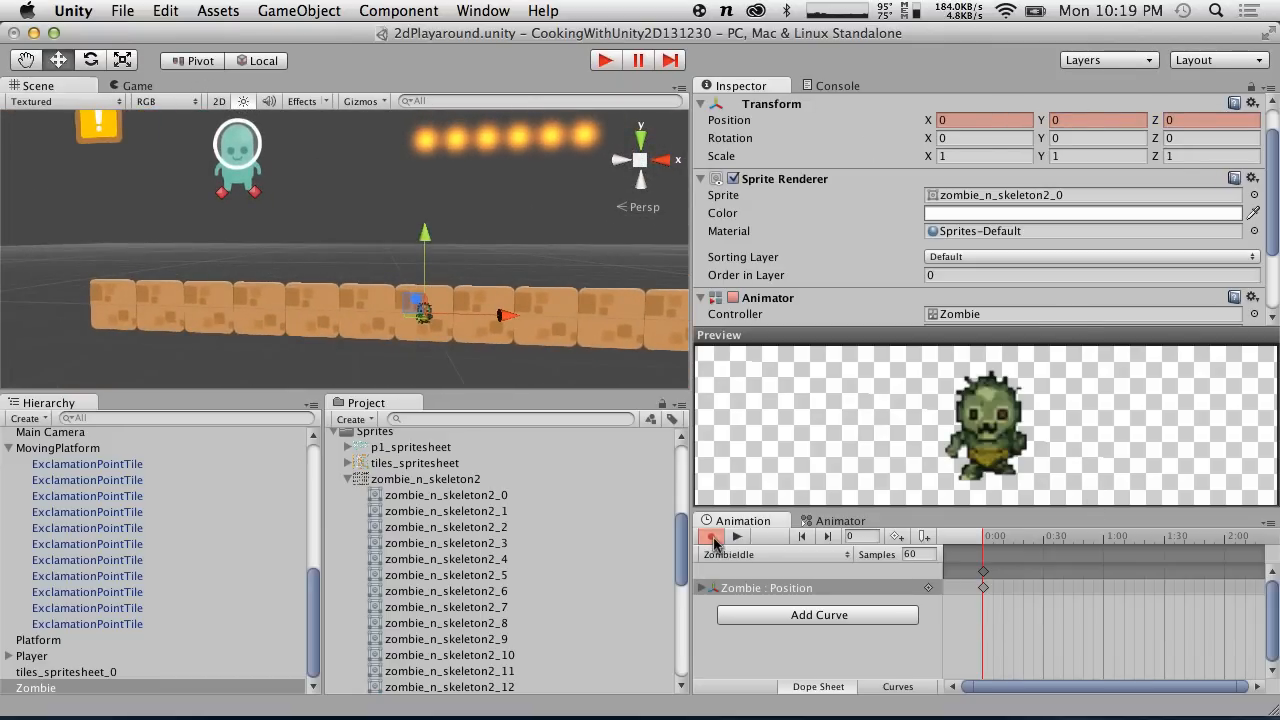
left_click(713, 539)
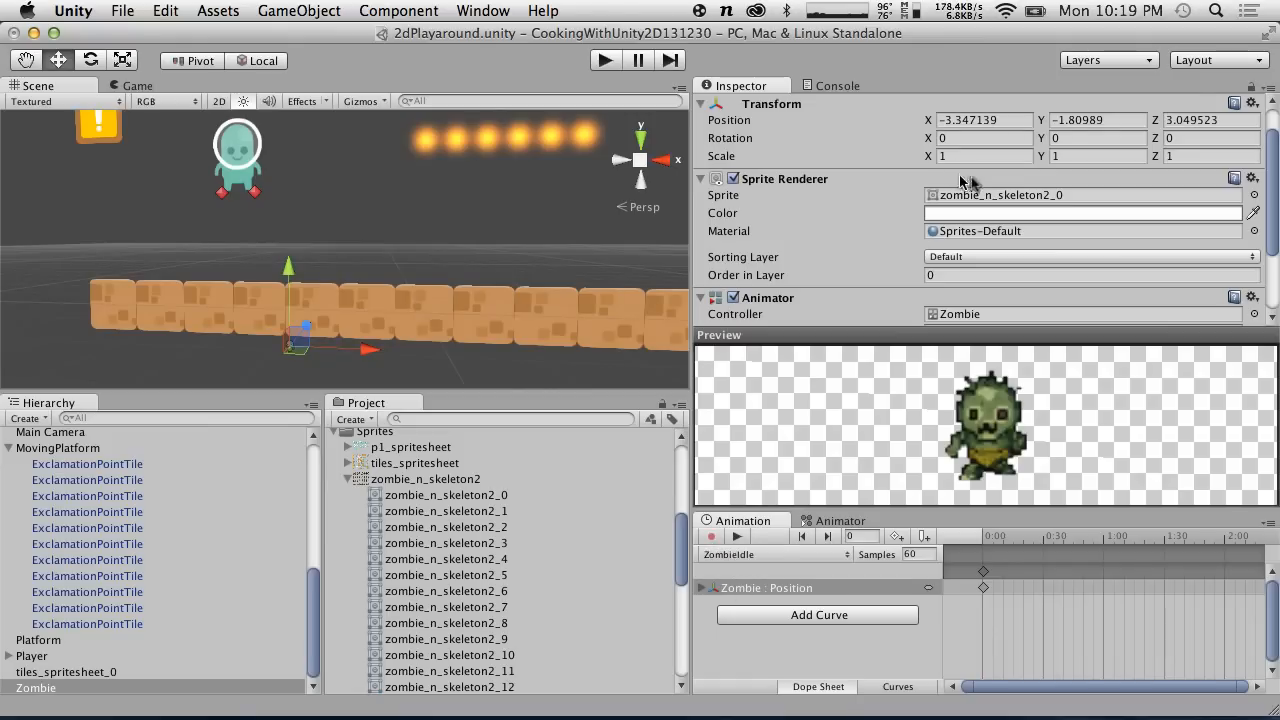
Set the Zombie's position to X 0, Y 0, Z 0 with recording off.
left_click(1020, 120)
type("0")
key("Tab")
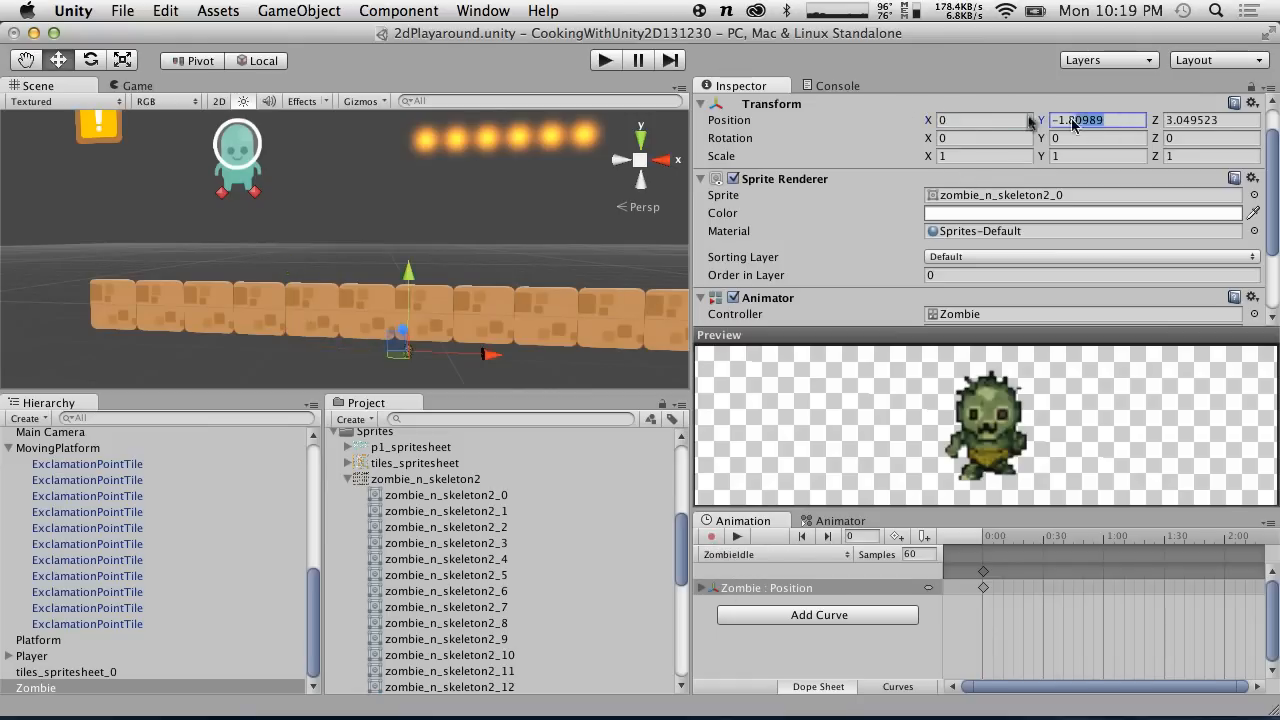
type("0")
key("Tab")
type("0")
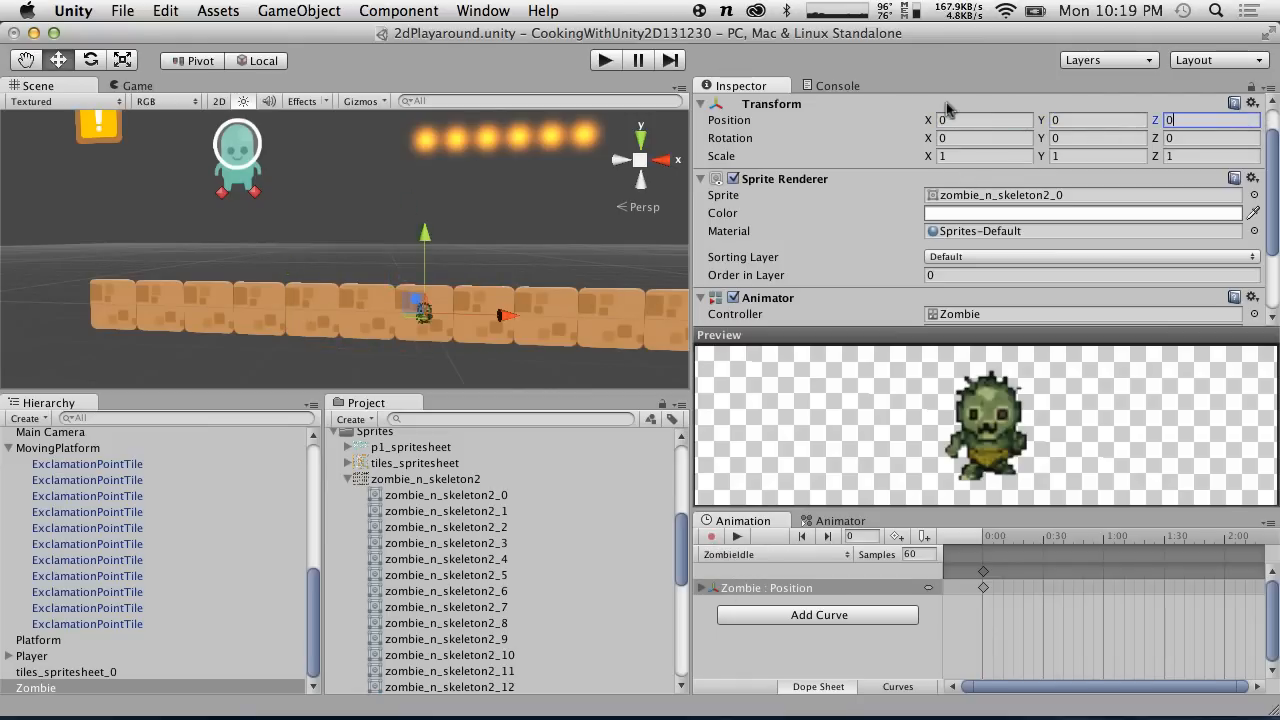
Remove the position curve from the ZombieIdle clip and raise the Zombie above the platform to Y about 1.78.
left_click(756, 590)
right_click(757, 593)
left_click(782, 598)
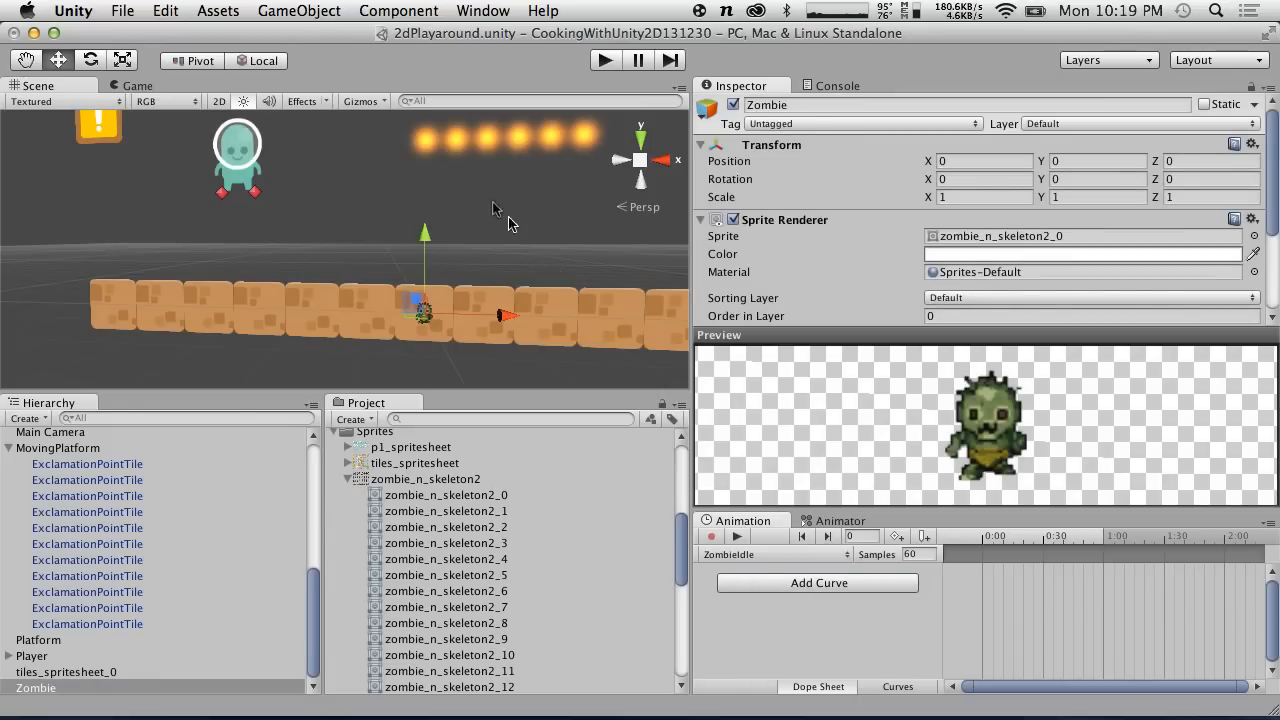
left_click_drag(424, 247, 424, 150)
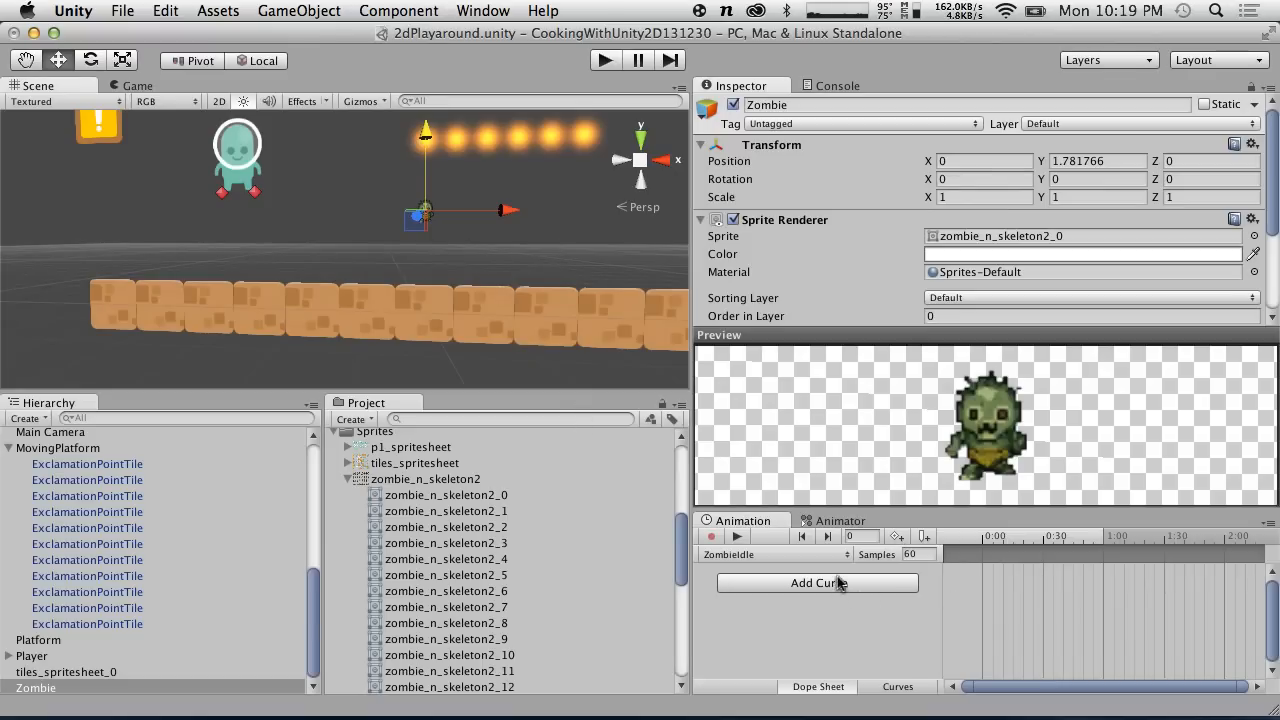
left_click(765, 582)
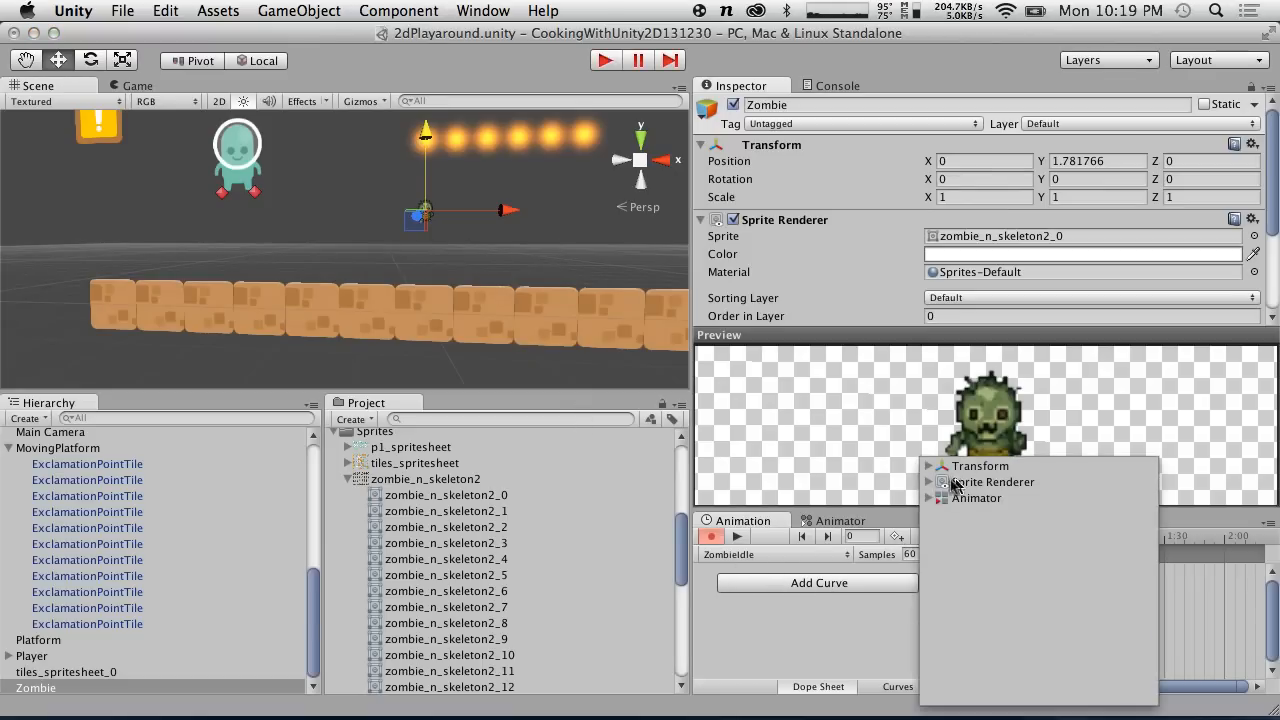
left_click(837, 633)
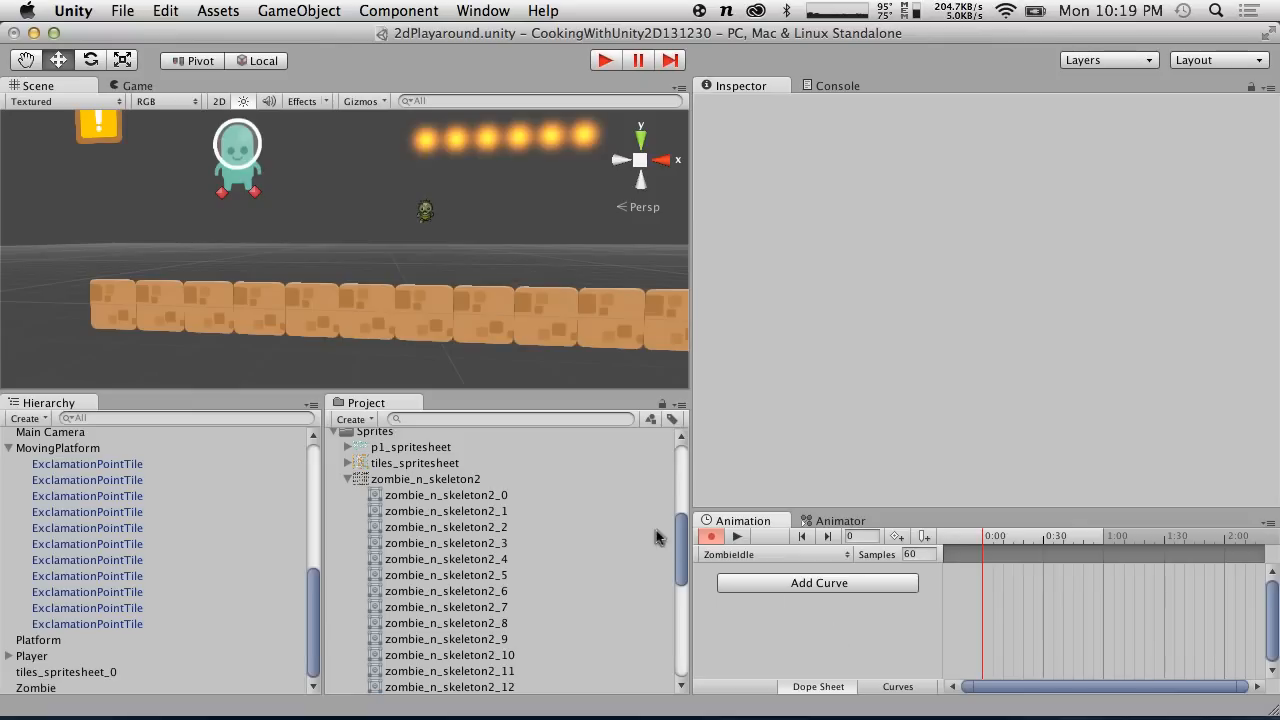
left_click(425, 211)
Preview the first zombie sprites and add zombie_n_skeleton2_0 through zombie_n_skeleton2_2 as keyframes at the start of the ZombieIdle clip.
scroll(487, 624, "down", 8)
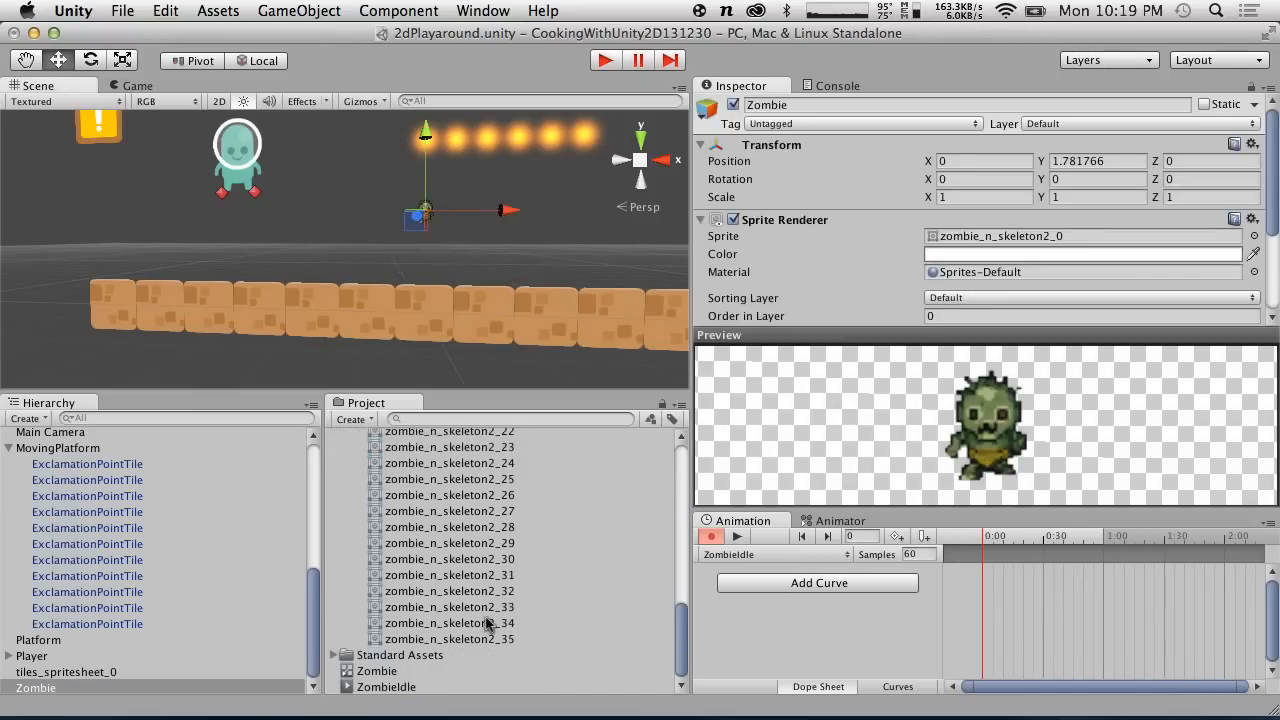
scroll(418, 638, "up", 8)
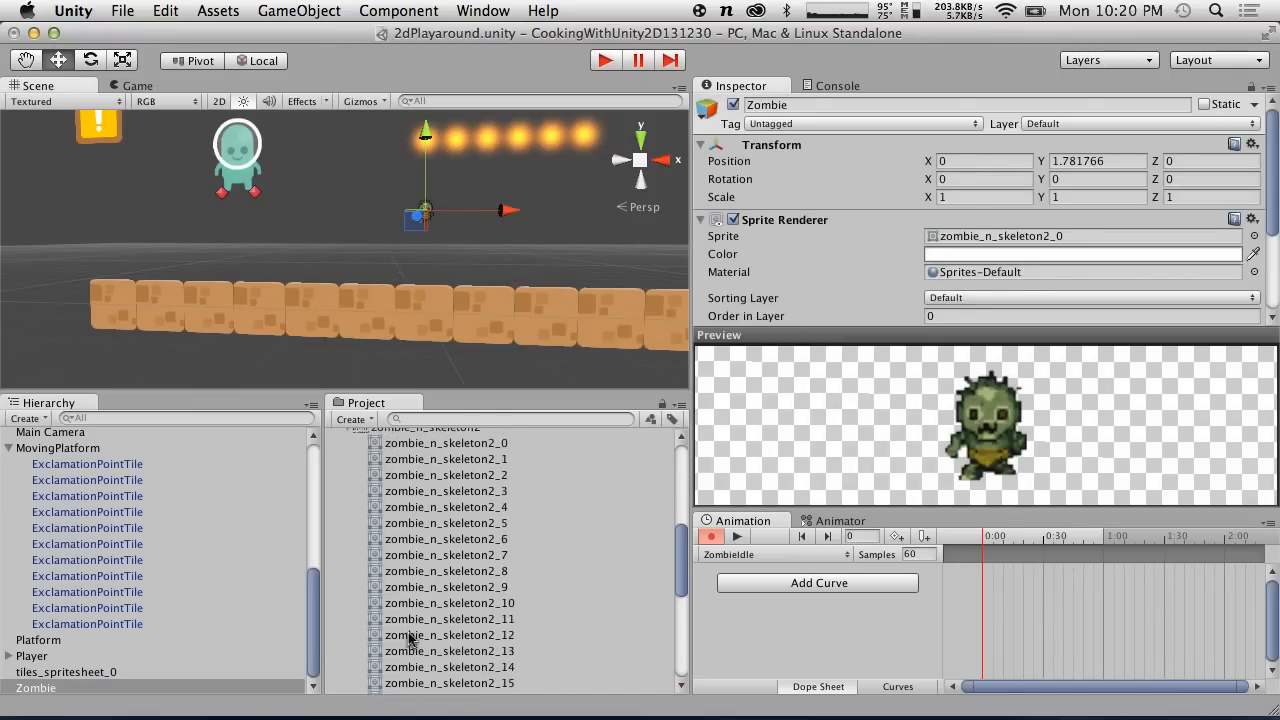
left_click(497, 478)
key("Down")
key("Down")
key("Down")
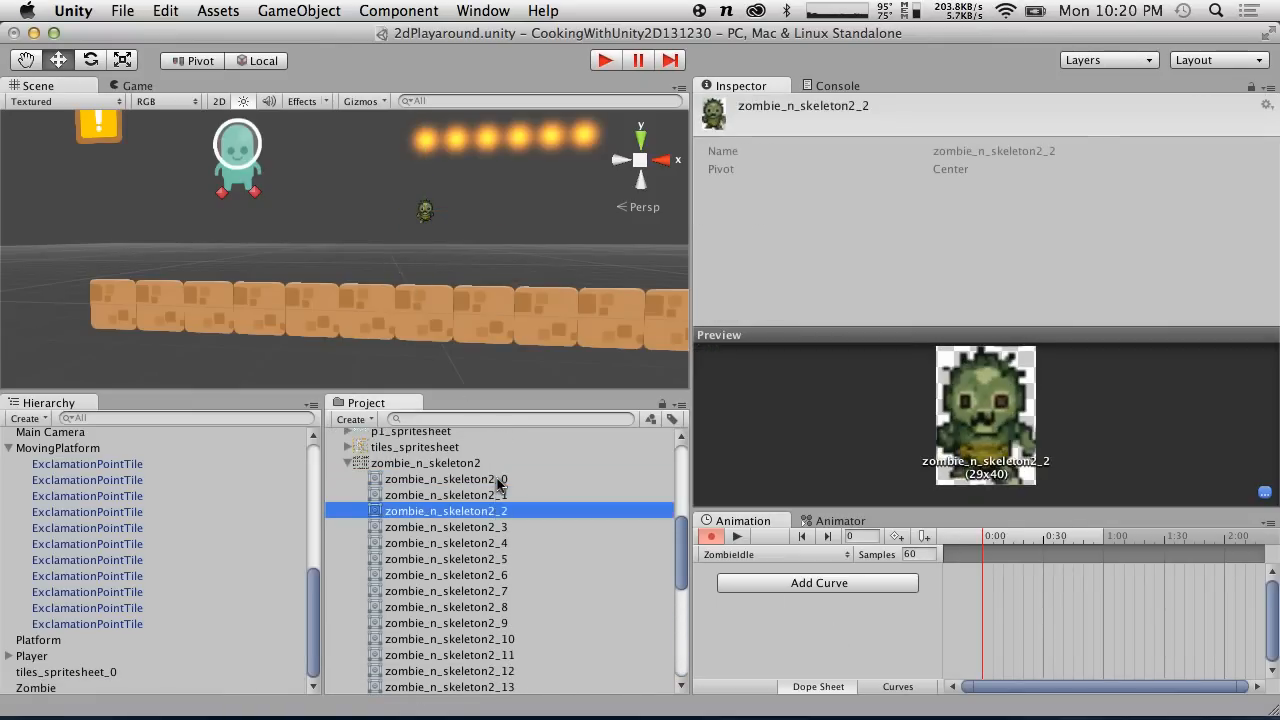
key("Up")
key("Up")
key("Up")
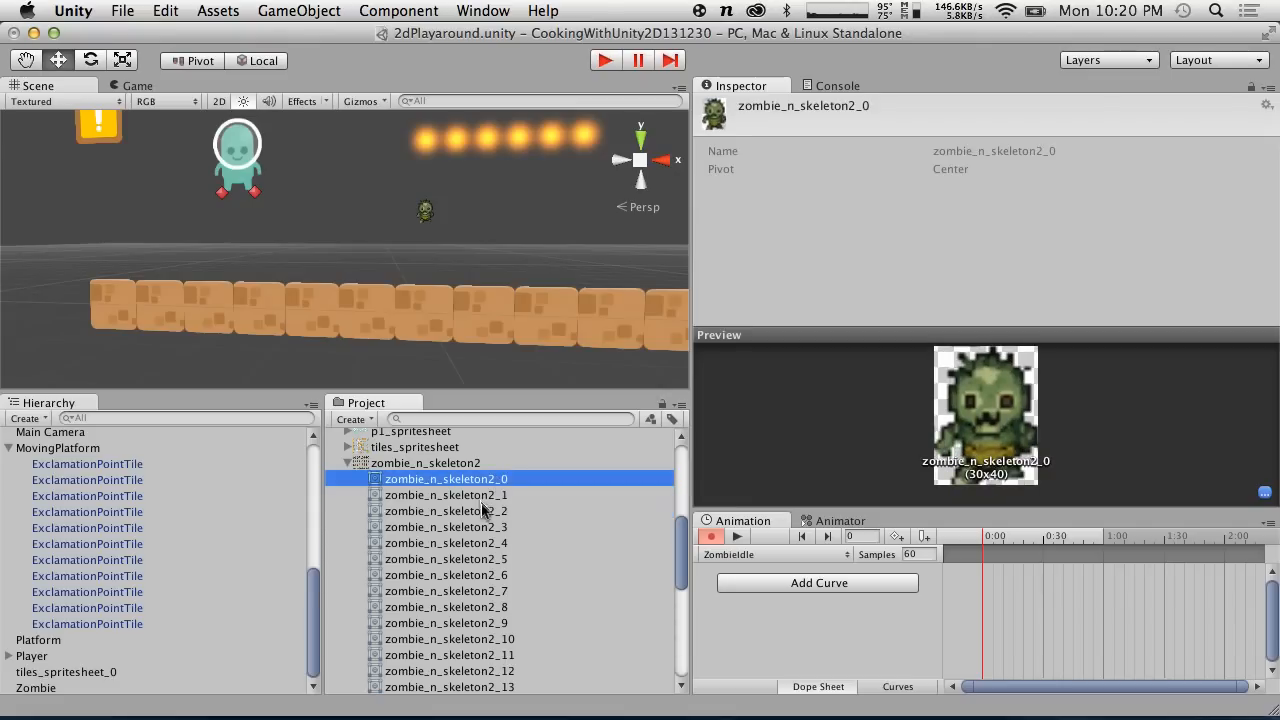
left_click(486, 511, "shift")
left_click_drag(474, 483, 971, 569)
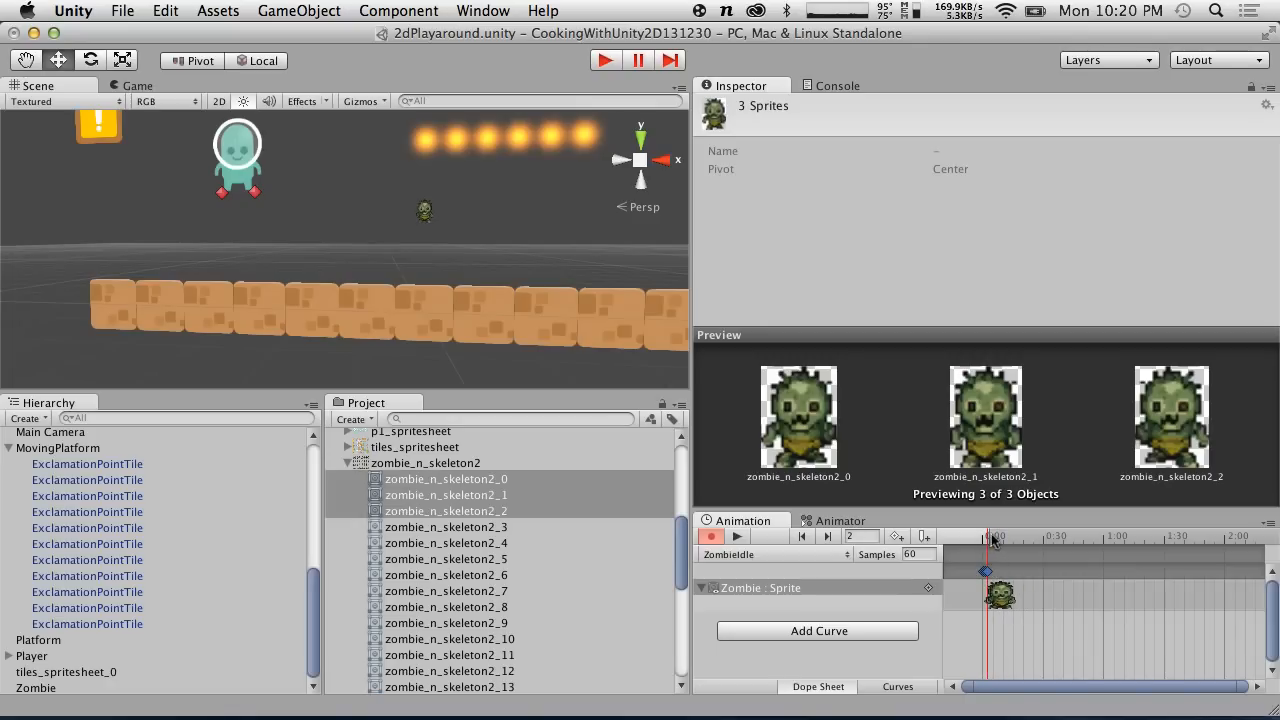
Try to move the stacked sprite keyframes apart on the ZombieIdle timeline.
left_click_drag(1001, 540, 1105, 527)
mouse_move(986, 573)
left_mouse_down()
mouse_move(1020, 573)
mouse_move(983, 572)
left_mouse_up()
left_click(1022, 640)
left_click_drag(983, 572, 936, 595)
left_click(1051, 614)
left_click(1004, 602)
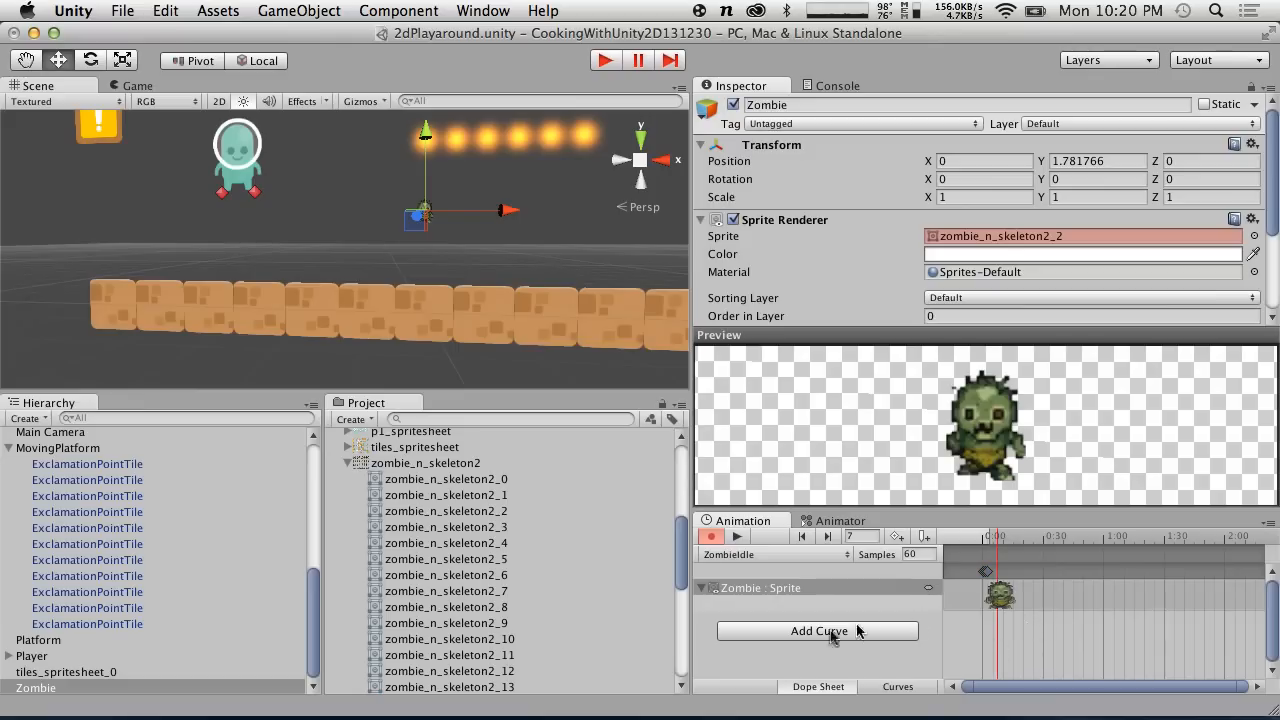
Enlarge the Animation panel and check the MovingPlatform's keyframes, returning to the Zombie's dope sheet.
left_click(877, 690)
left_click(837, 689)
left_click_drag(806, 514, 807, 394)
left_click(986, 458)
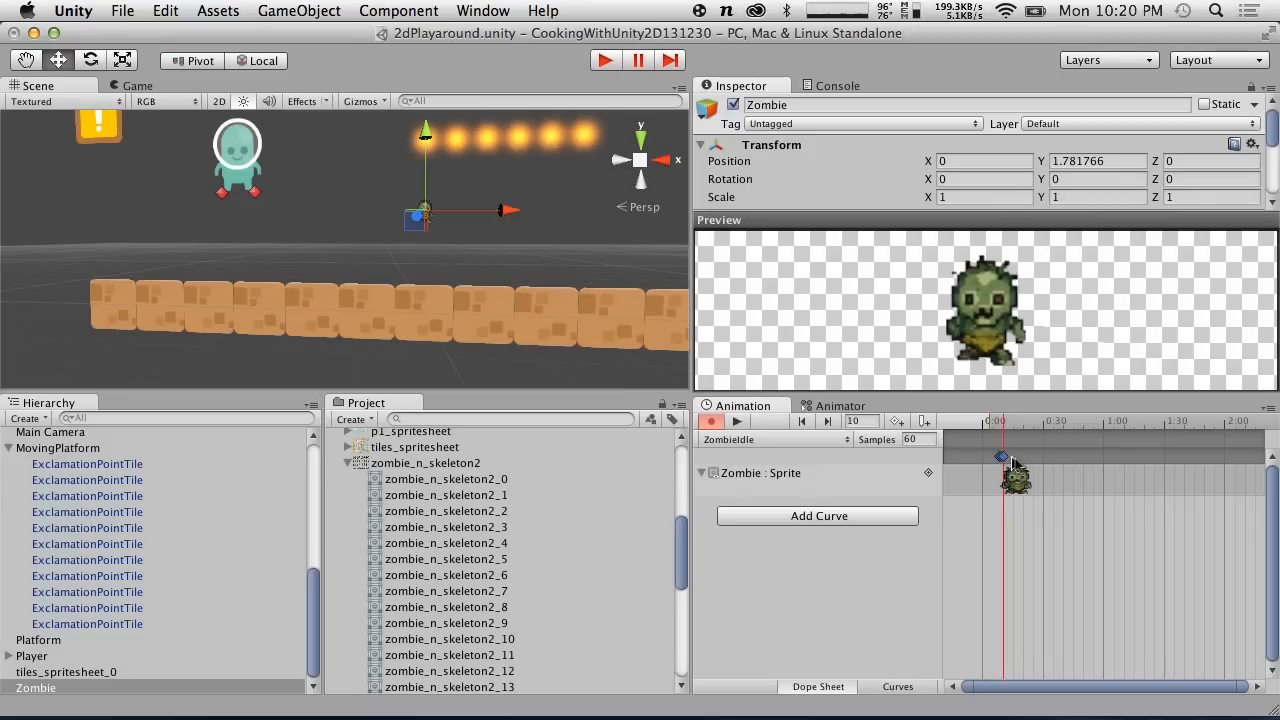
left_click(64, 540)
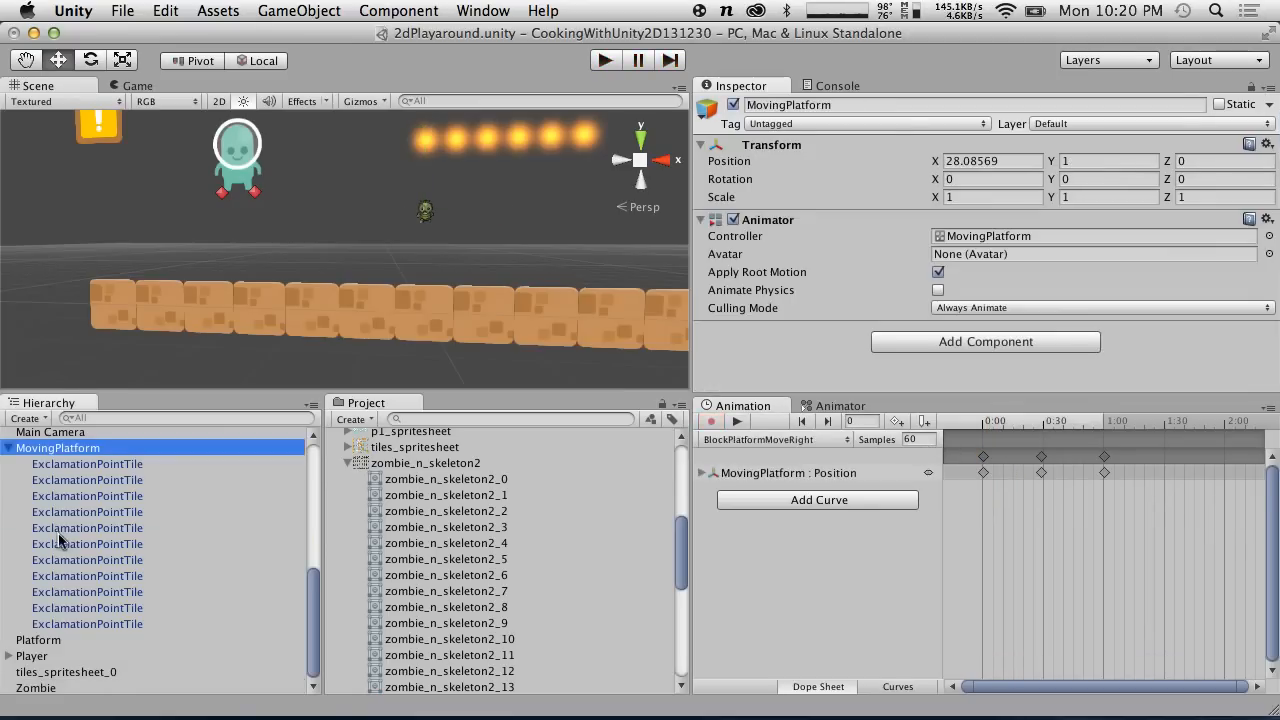
left_click(52, 687)
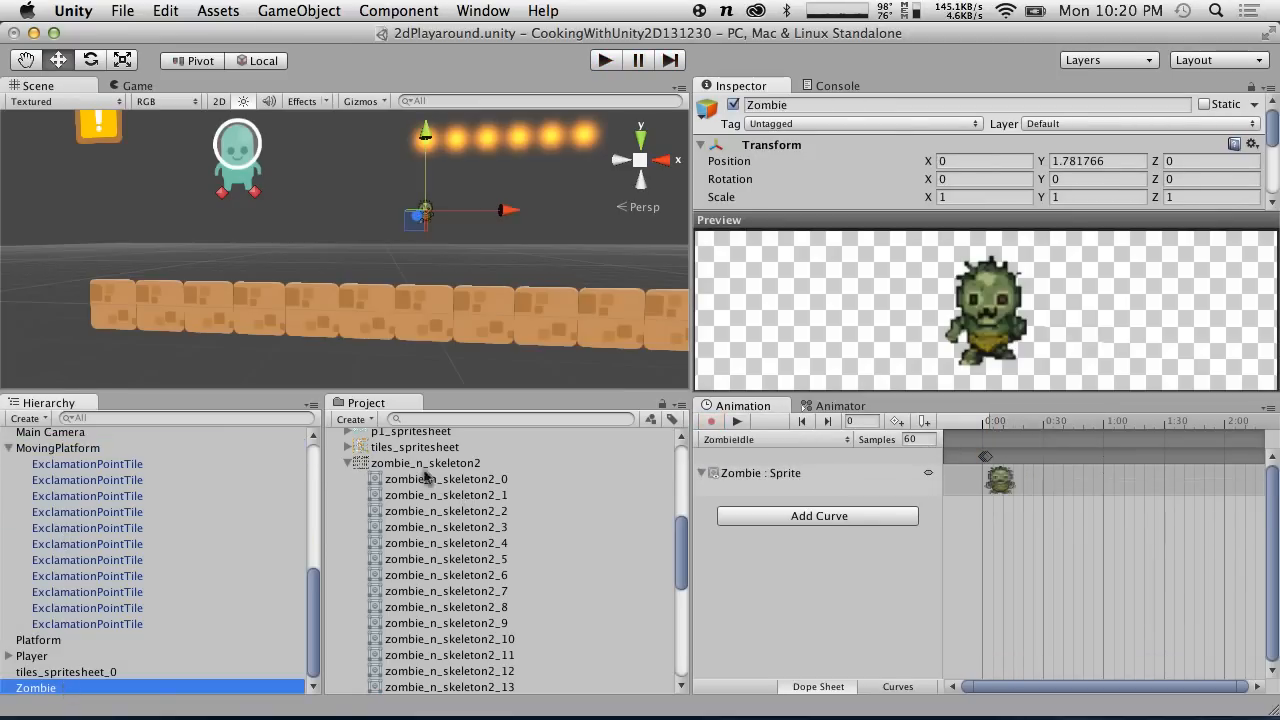
Separate the stacked sprite keyframes of the ZombieIdle clip and place the last one at frame 60.
left_click_drag(989, 457, 1039, 457)
left_click(1030, 462)
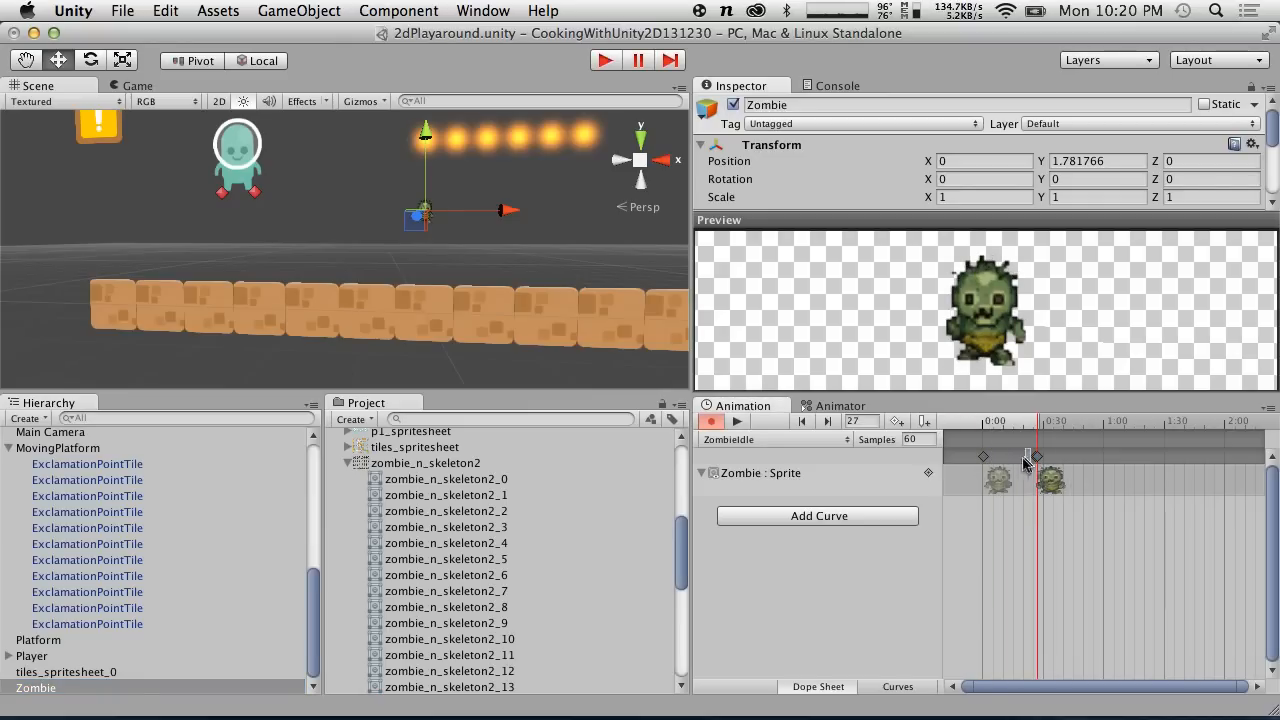
left_click_drag(1036, 457, 1019, 457)
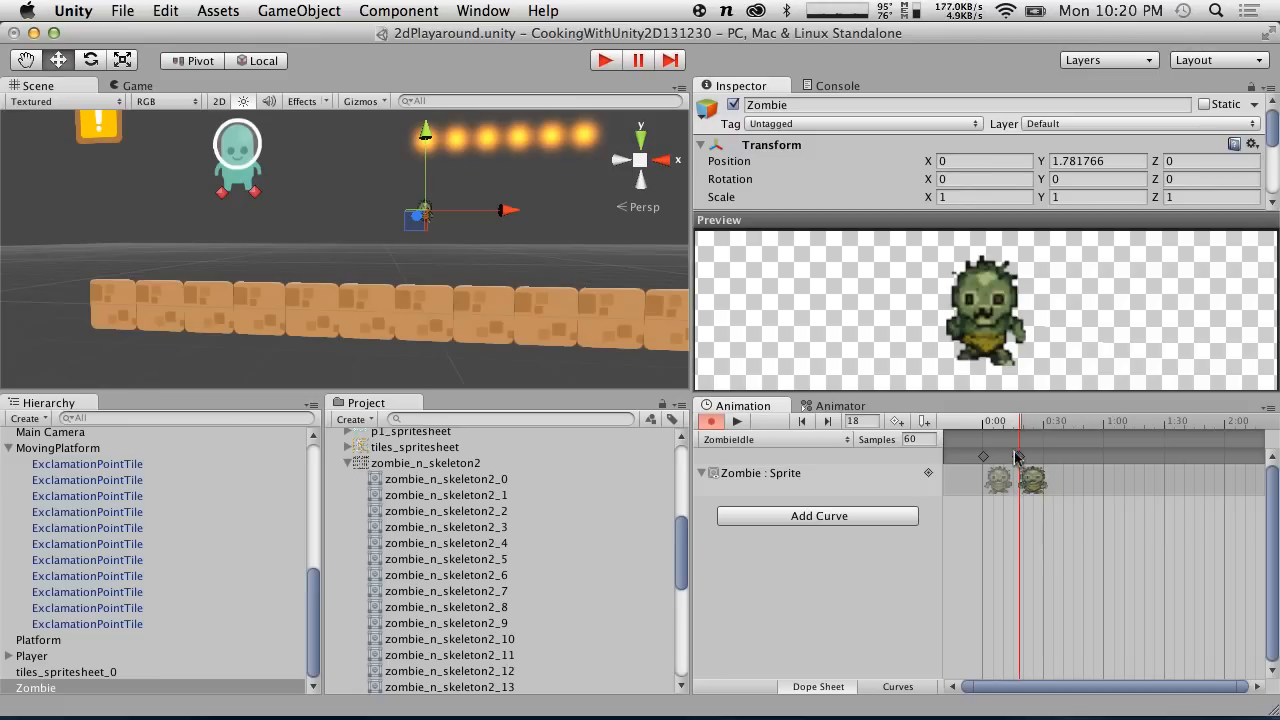
left_click_drag(1017, 458, 1107, 460)
left_click(1019, 459)
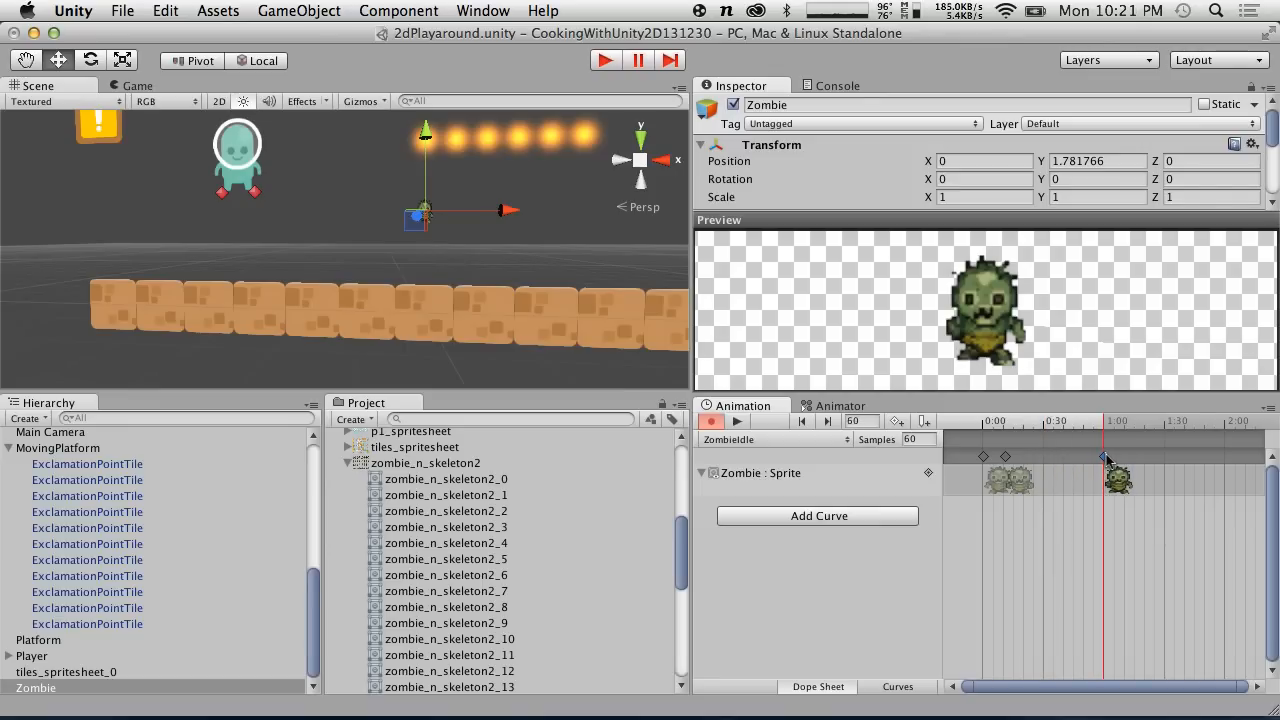
Tighten the ZombieIdle timing by moving the middle sprite keyframe to frame 20 and the last one to frame 45.
left_click_drag(1006, 457, 1046, 459)
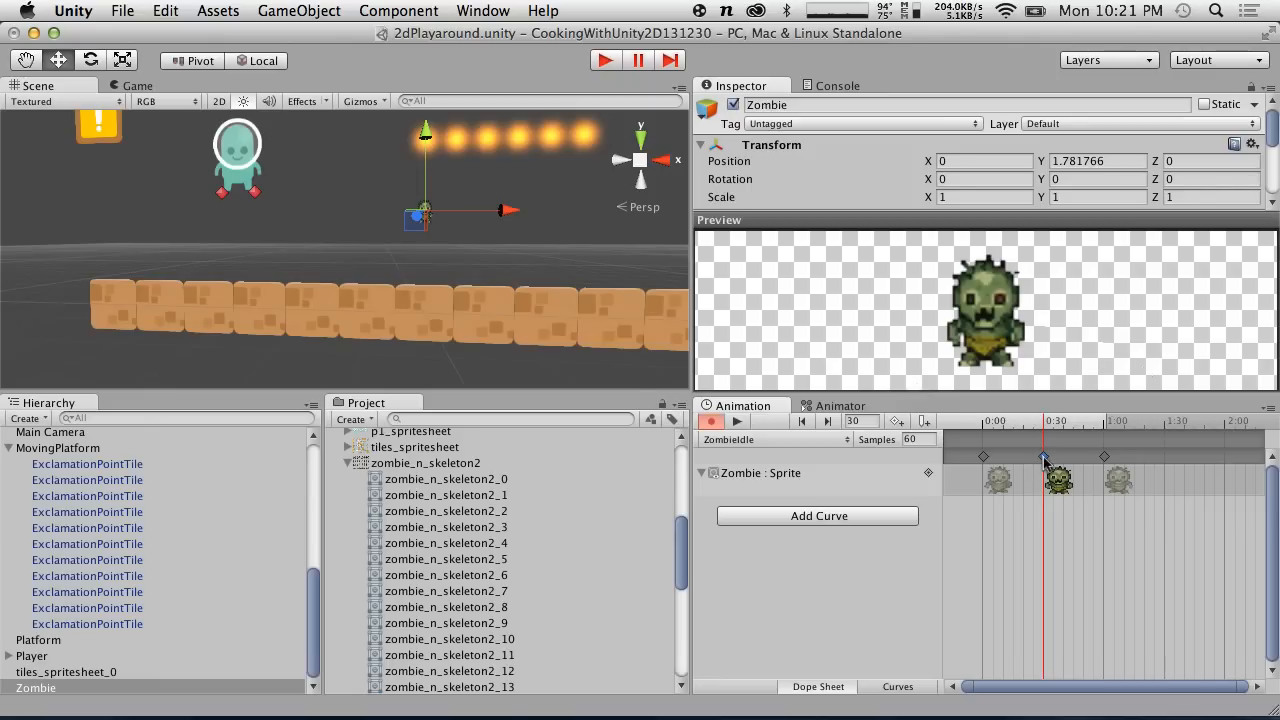
left_click_drag(1045, 460, 1023, 458)
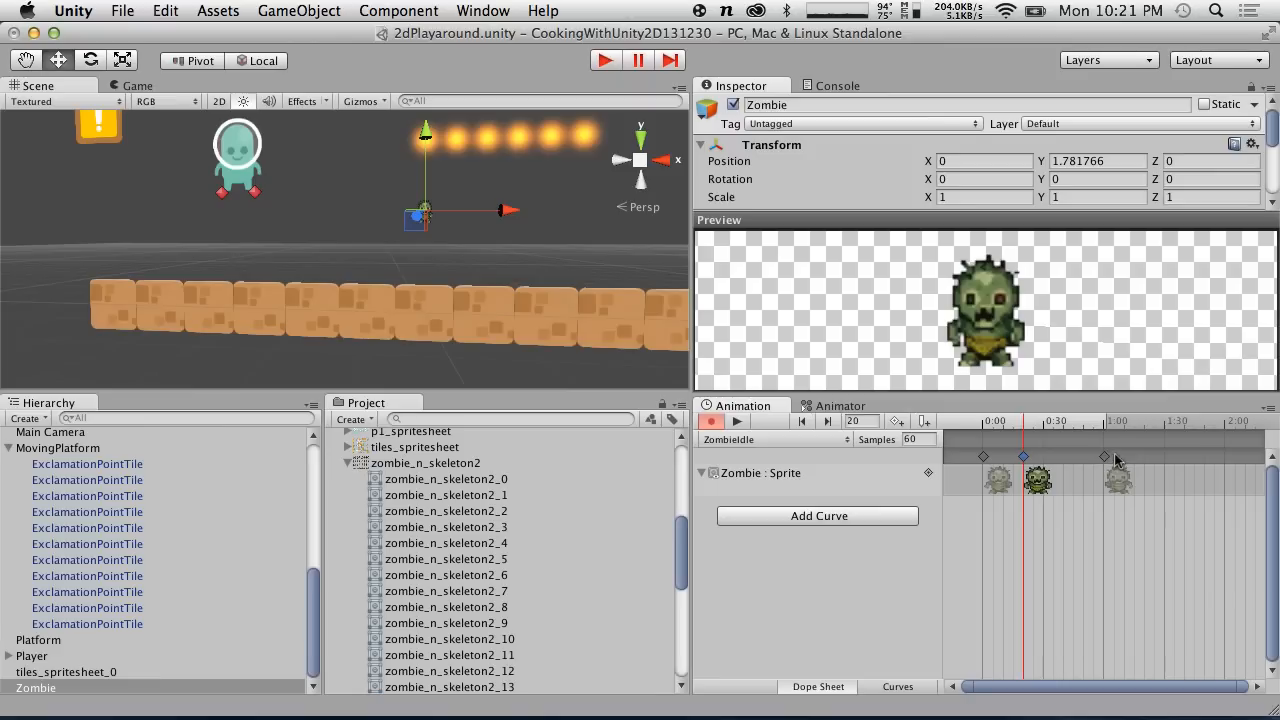
left_click_drag(1106, 460, 1075, 459)
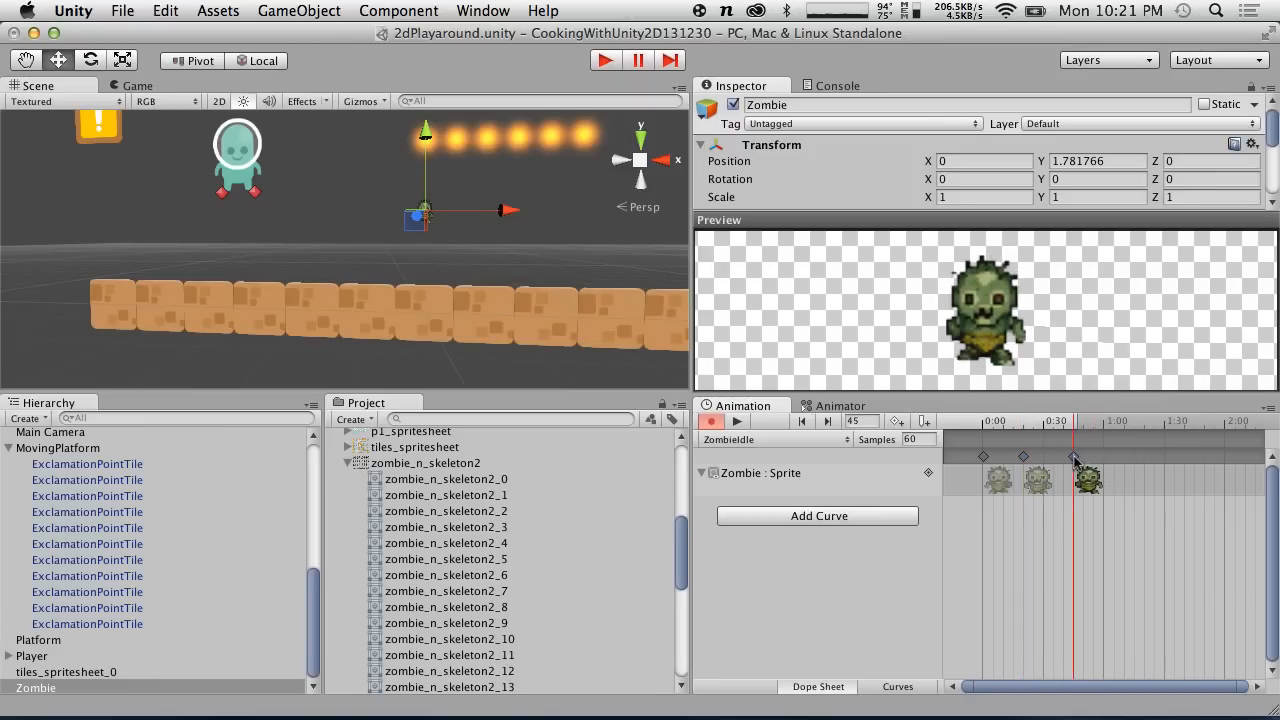
Add the zombie_n_skeleton2_0 sprite at frame 60 of ZombieIdle and space the two middle keyframes evenly at frames 20 and 40.
left_click(983, 456)
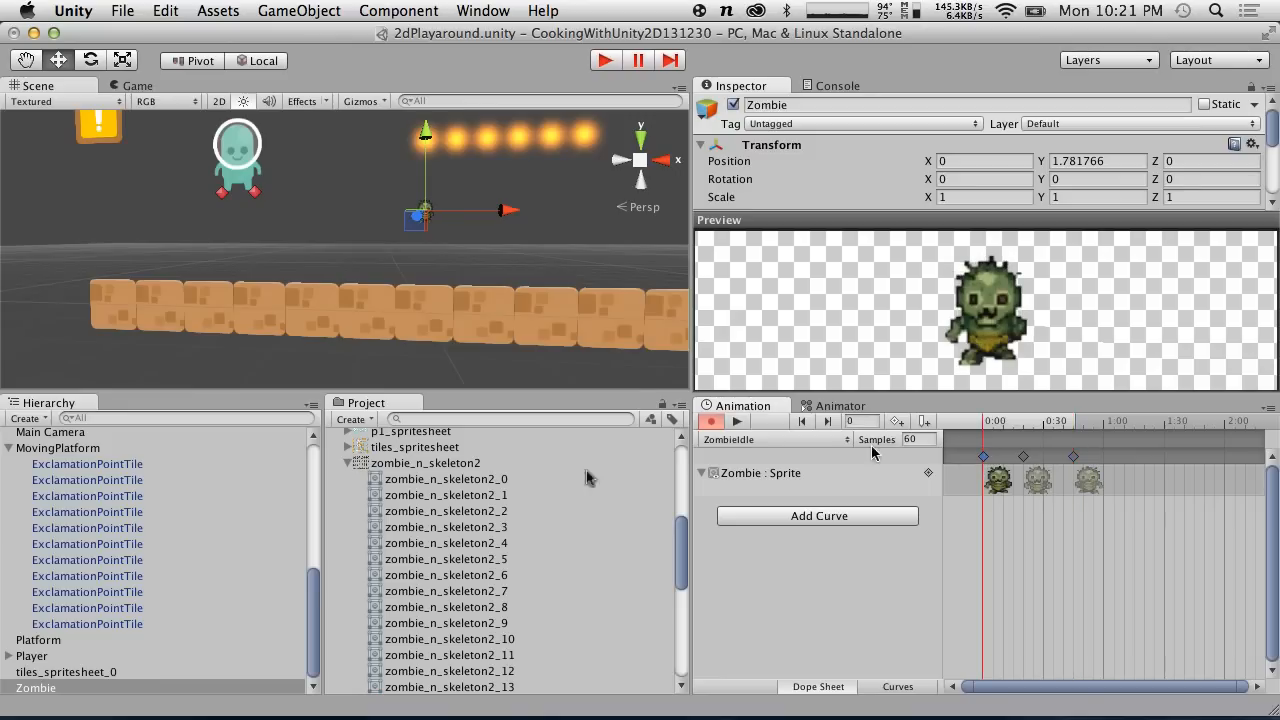
left_click_drag(448, 483, 1072, 455)
left_click(1023, 458)
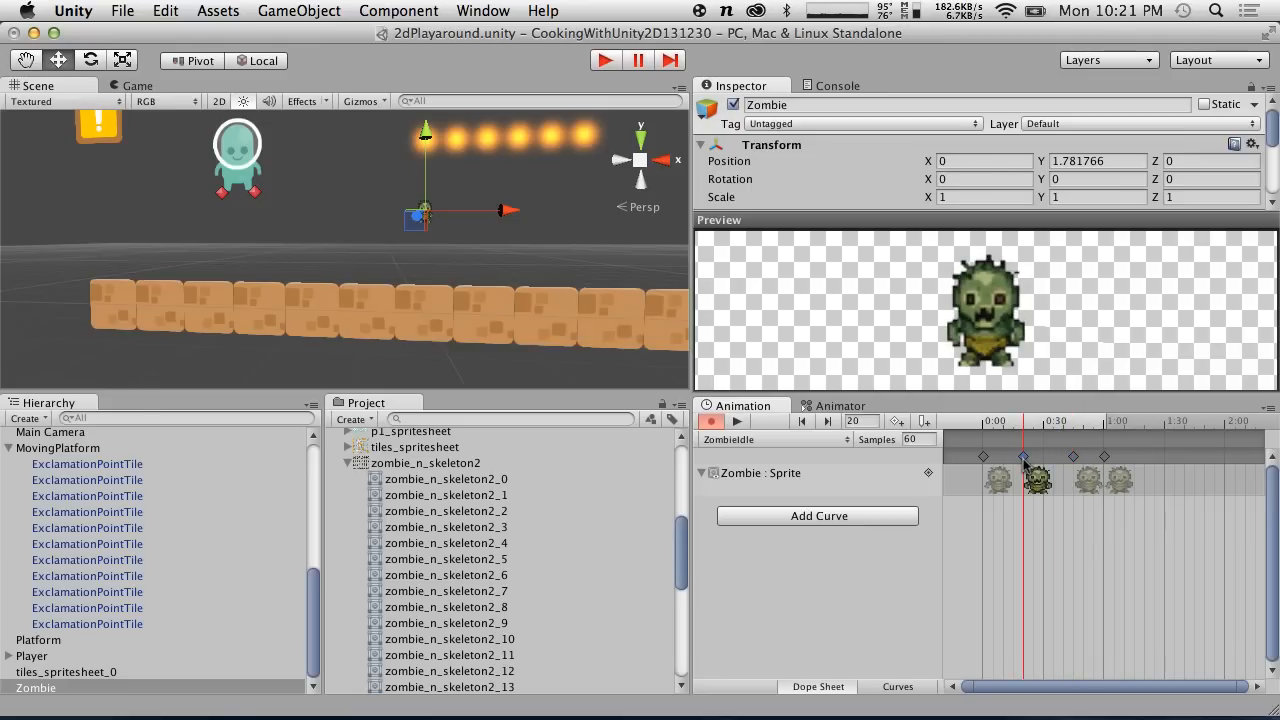
mouse_move(1020, 458)
left_mouse_down()
mouse_move(1072, 459)
mouse_move(998, 459)
mouse_move(1125, 459)
mouse_move(1022, 459)
left_mouse_up()
key("alt+space")
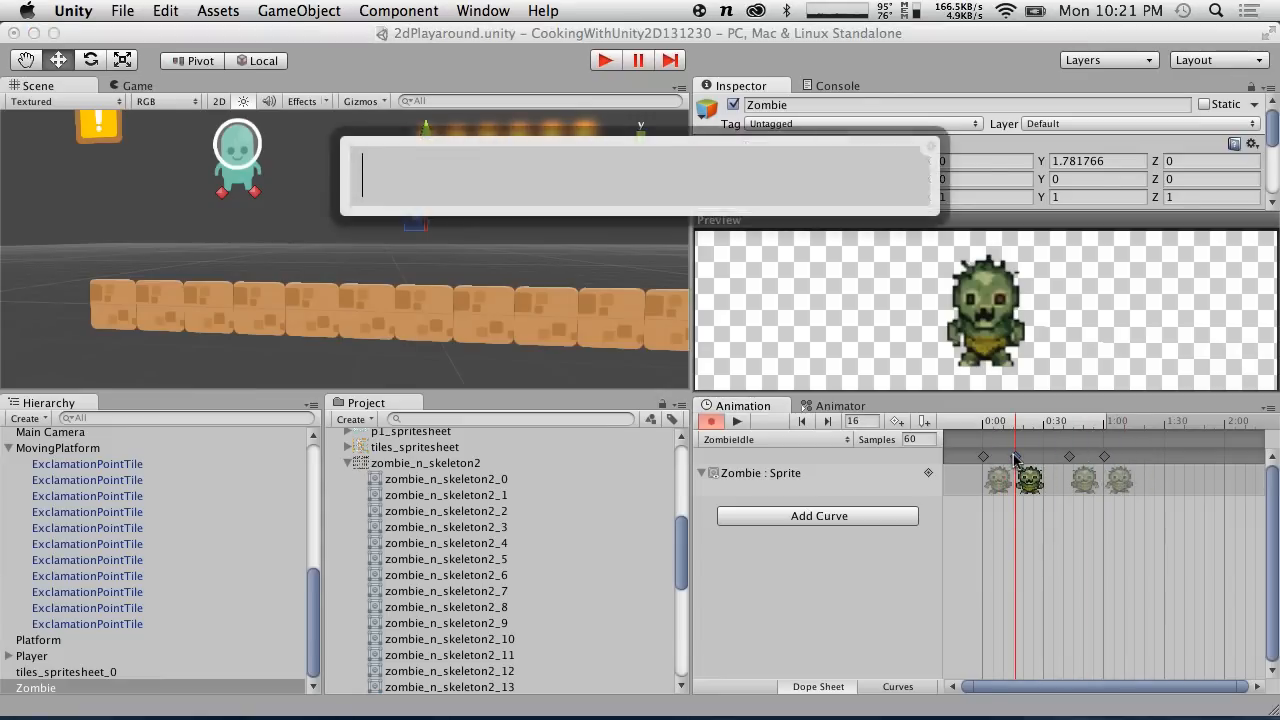
type("60/3")
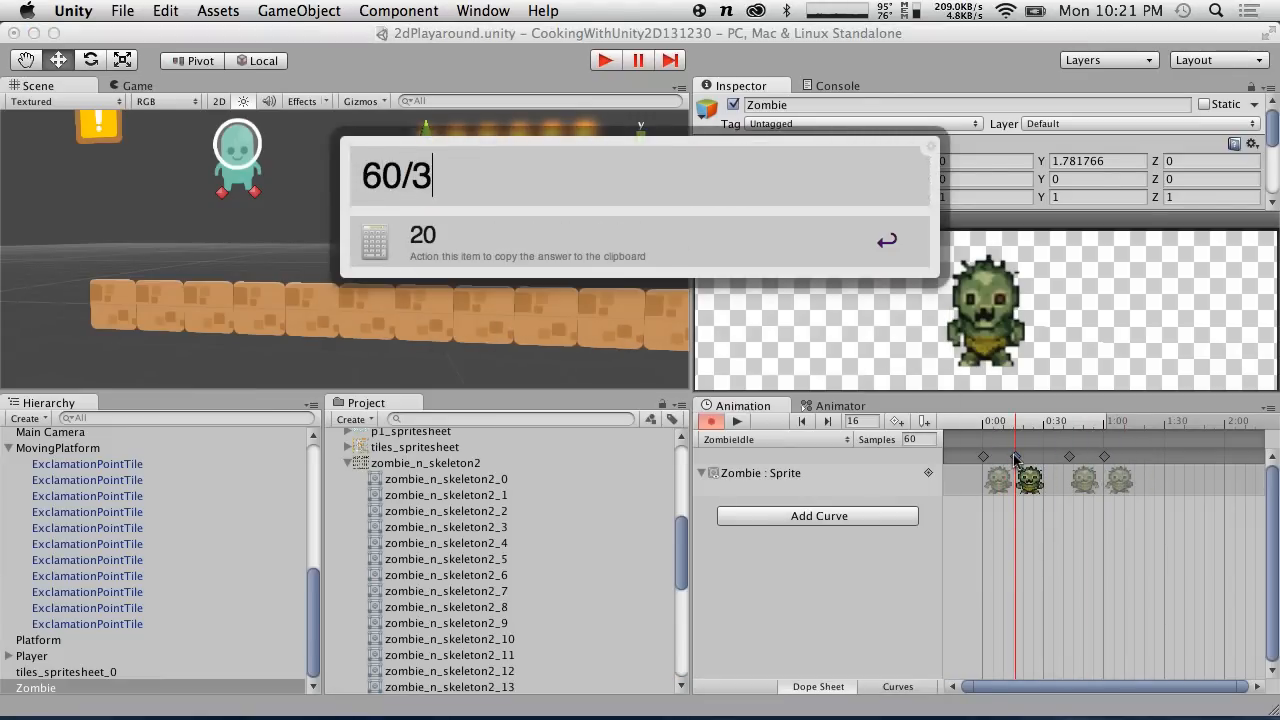
key("Return")
left_click(1018, 456)
left_click_drag(1018, 458, 1065, 460)
left_click(1114, 572)
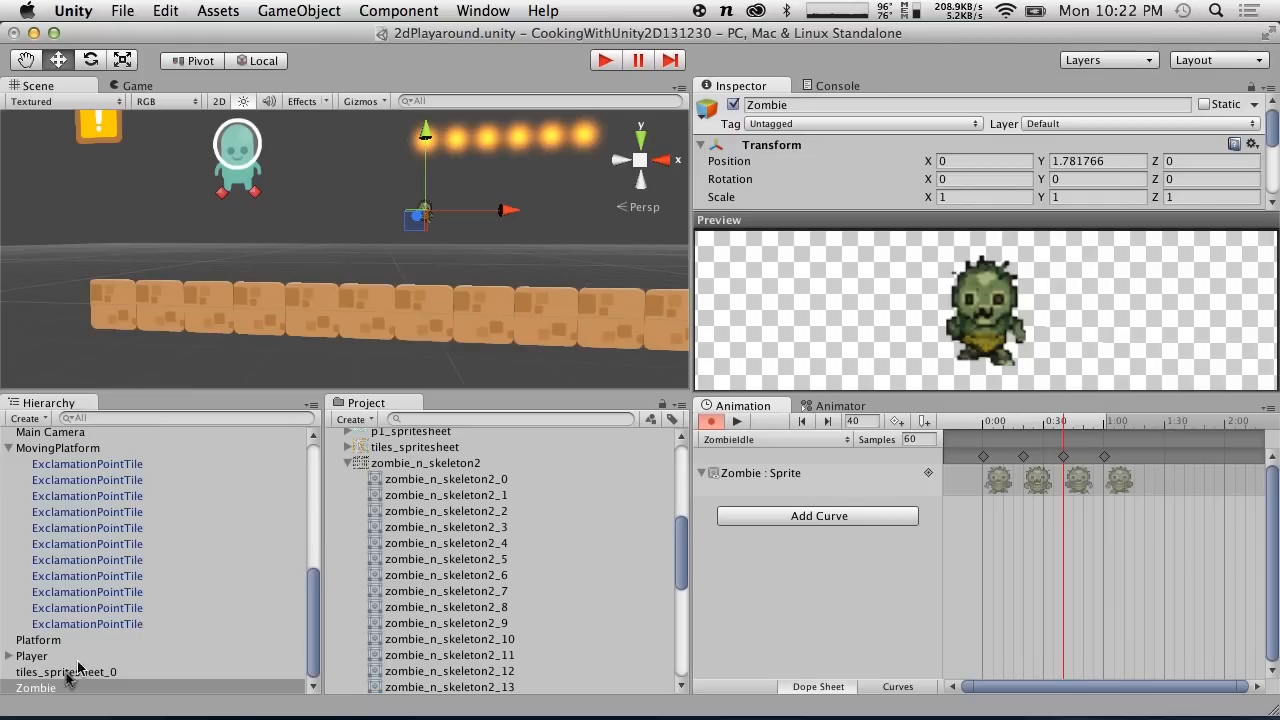
Examine the ZombieIdle state's speed and motion settings in the Zombie's animator controller.
left_click(850, 406)
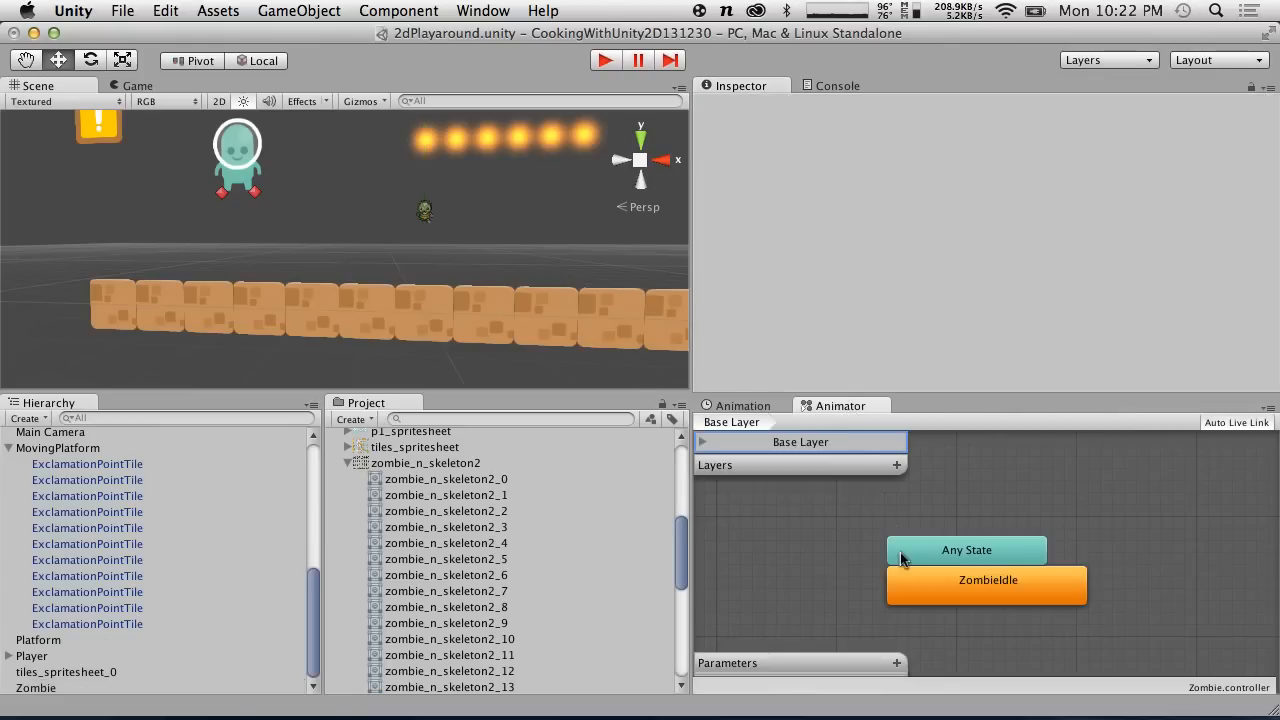
left_click(1002, 590)
left_click(968, 151)
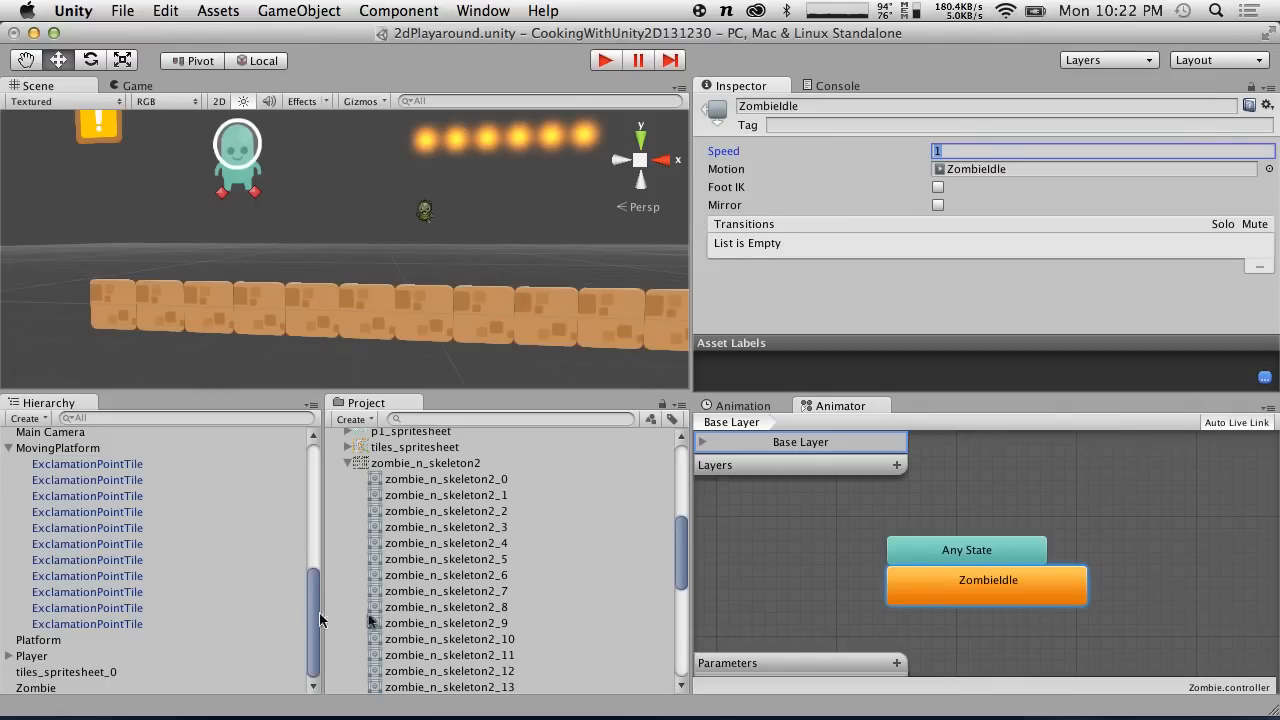
Set Pixels To Units of the zombie_n_skeleton2 sprite sheet to 70 and apply the import settings.
left_click(422, 463)
scroll(969, 172, "down", 3)
scroll(969, 172, "up", 3)
left_click(968, 194)
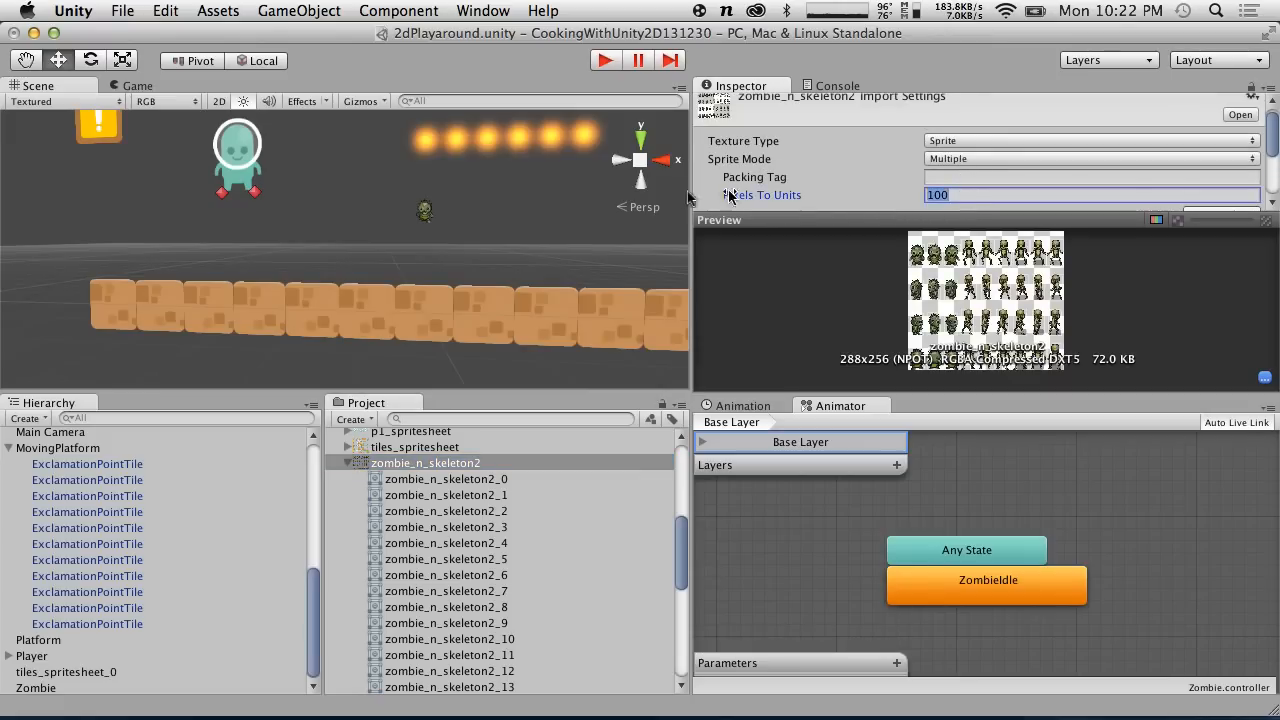
scroll(768, 190, "down", 2)
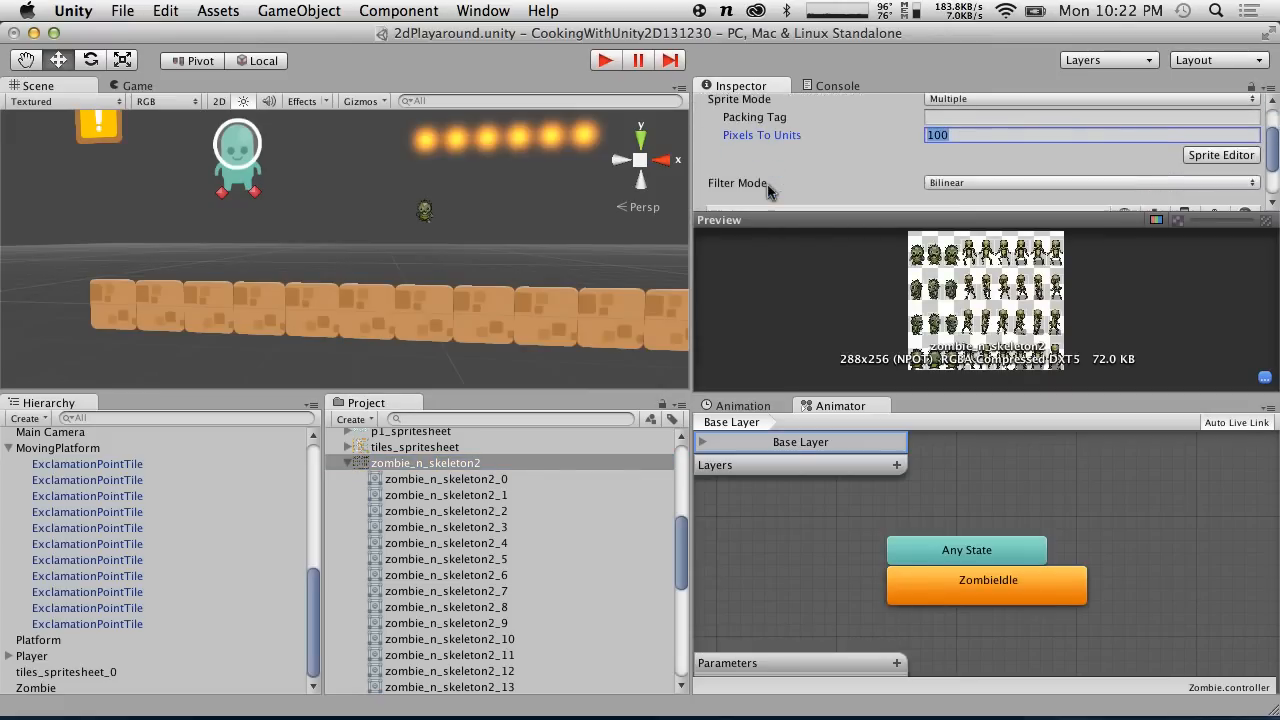
scroll(428, 478, "up", 5)
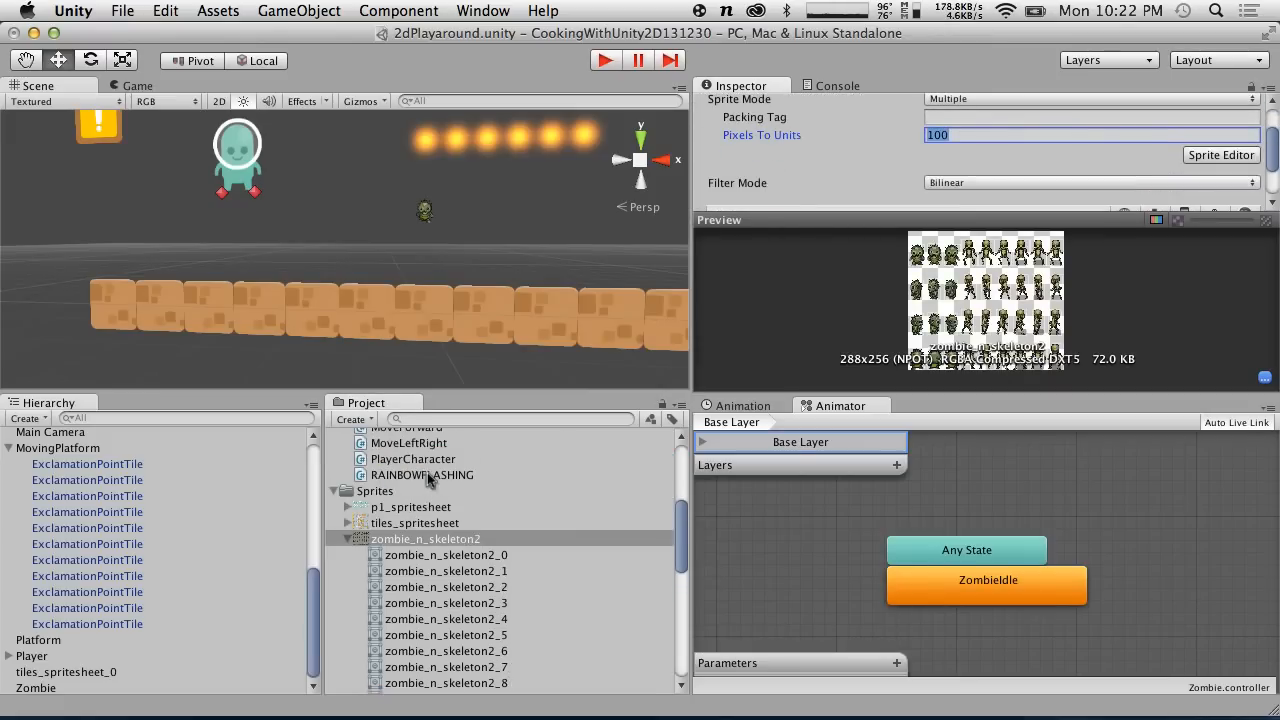
left_click(397, 507)
left_click(434, 540)
left_click(990, 135)
left_click_drag(990, 135, 678, 70)
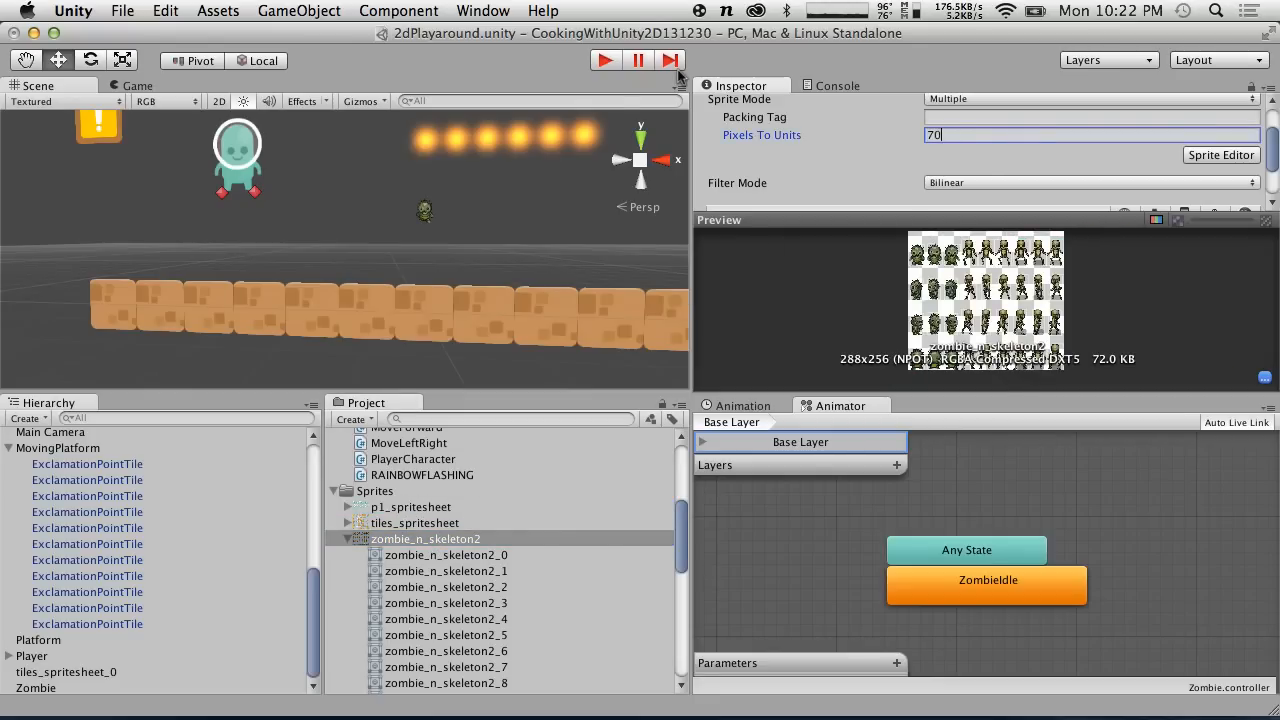
scroll(1145, 163, "down", 3)
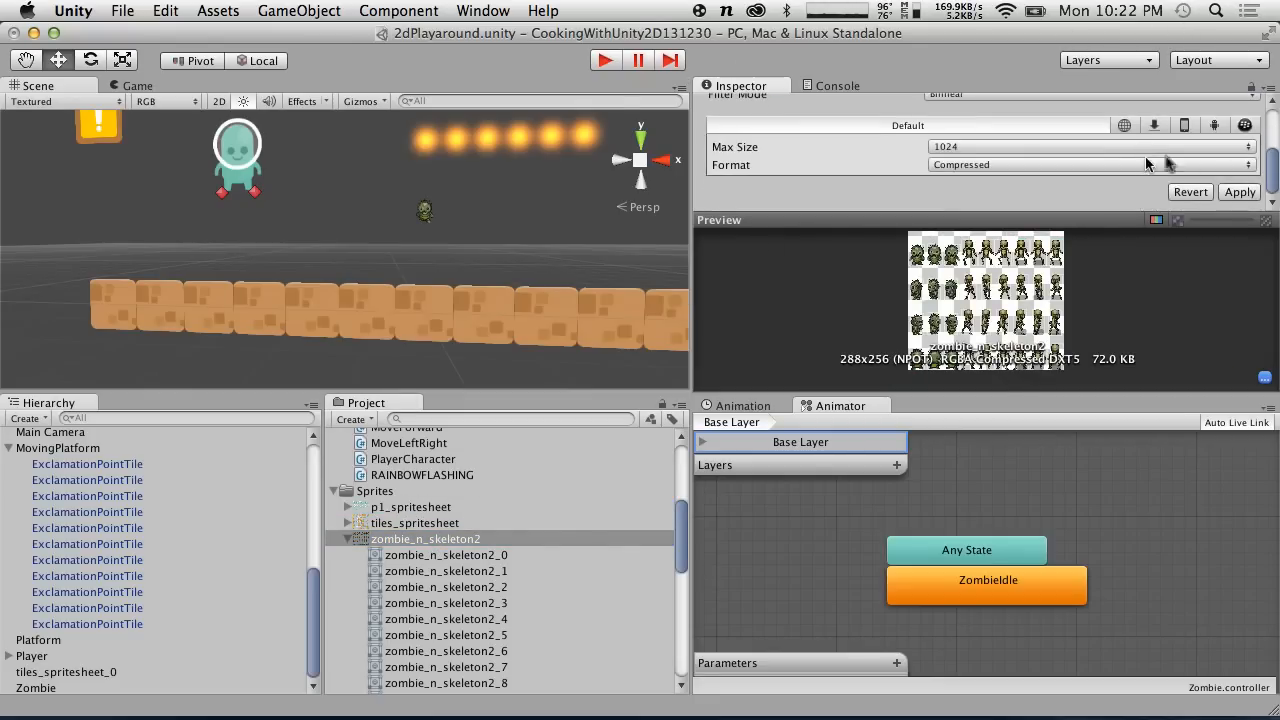
left_click(1240, 192)
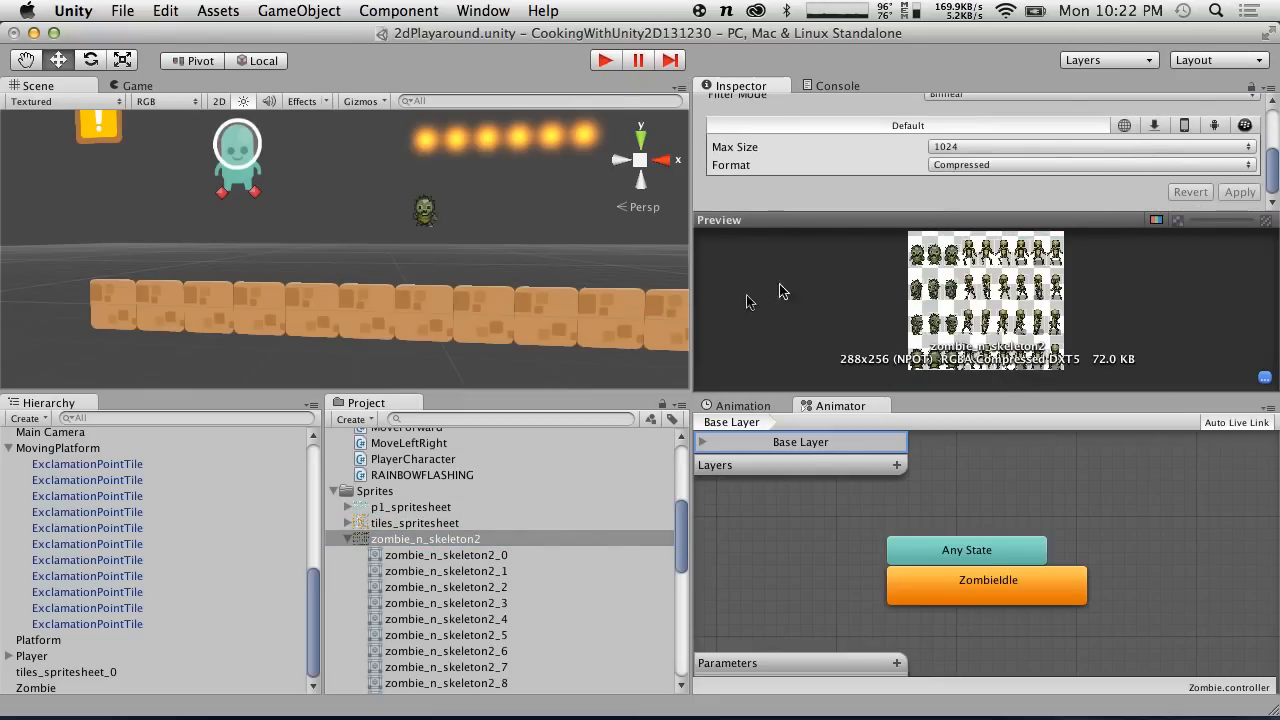
Select the Zombie in the scene and switch the Scene view to 2D.
left_click(425, 210)
left_click_drag(428, 215, 430, 230, "alt")
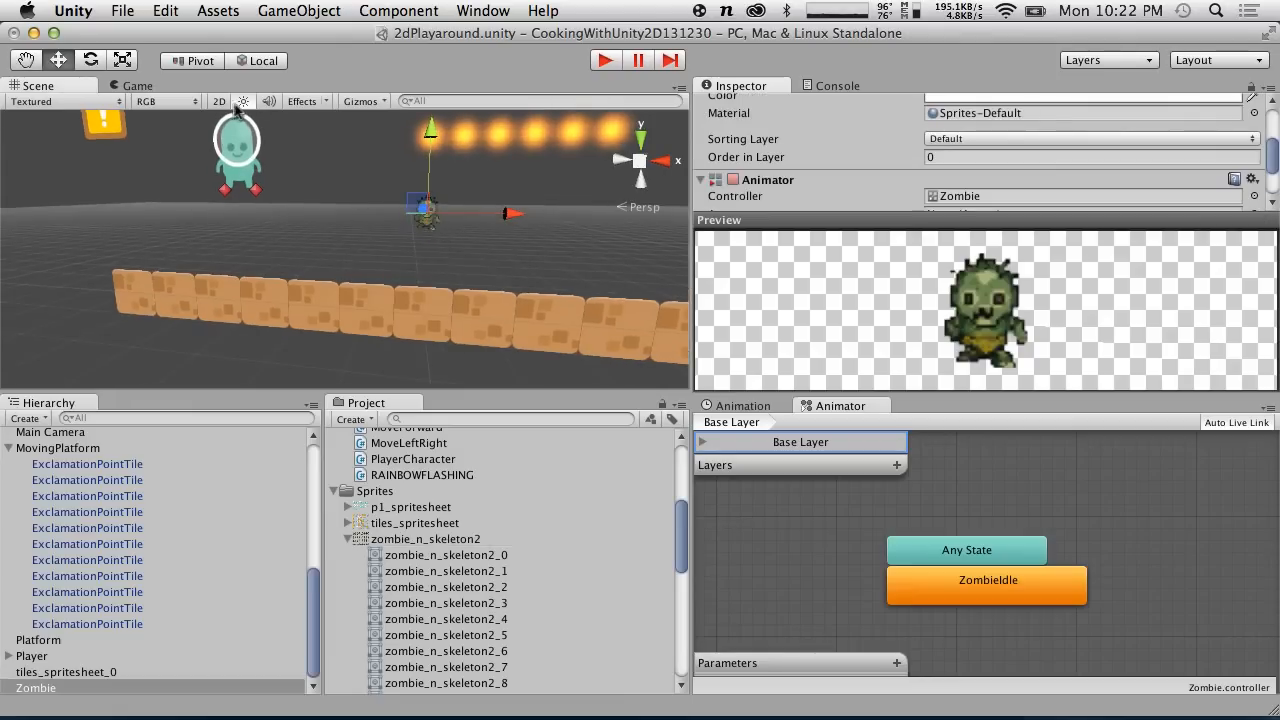
left_click(222, 104)
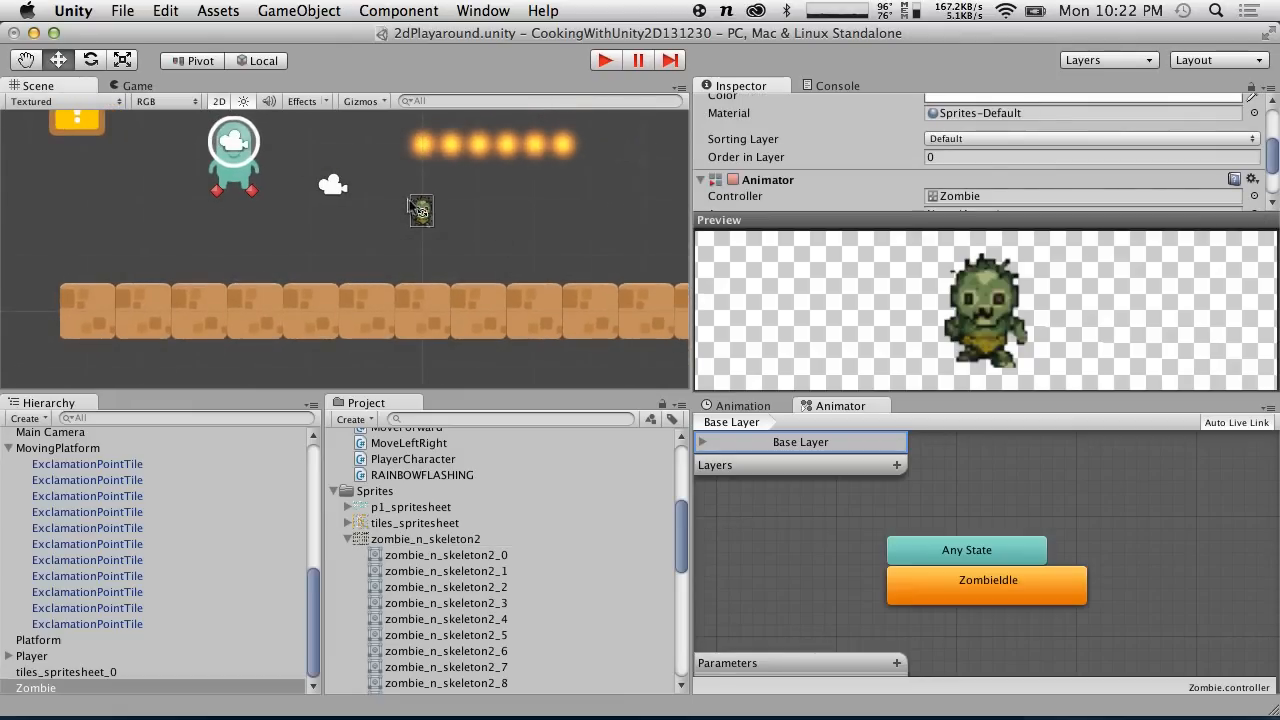
scroll(1097, 175, "up", 5)
scroll(1094, 174, "down", 4)
Change the zombie_n_skeleton2 sheet's Pixels To Units to 45 and apply it.
left_click(410, 540)
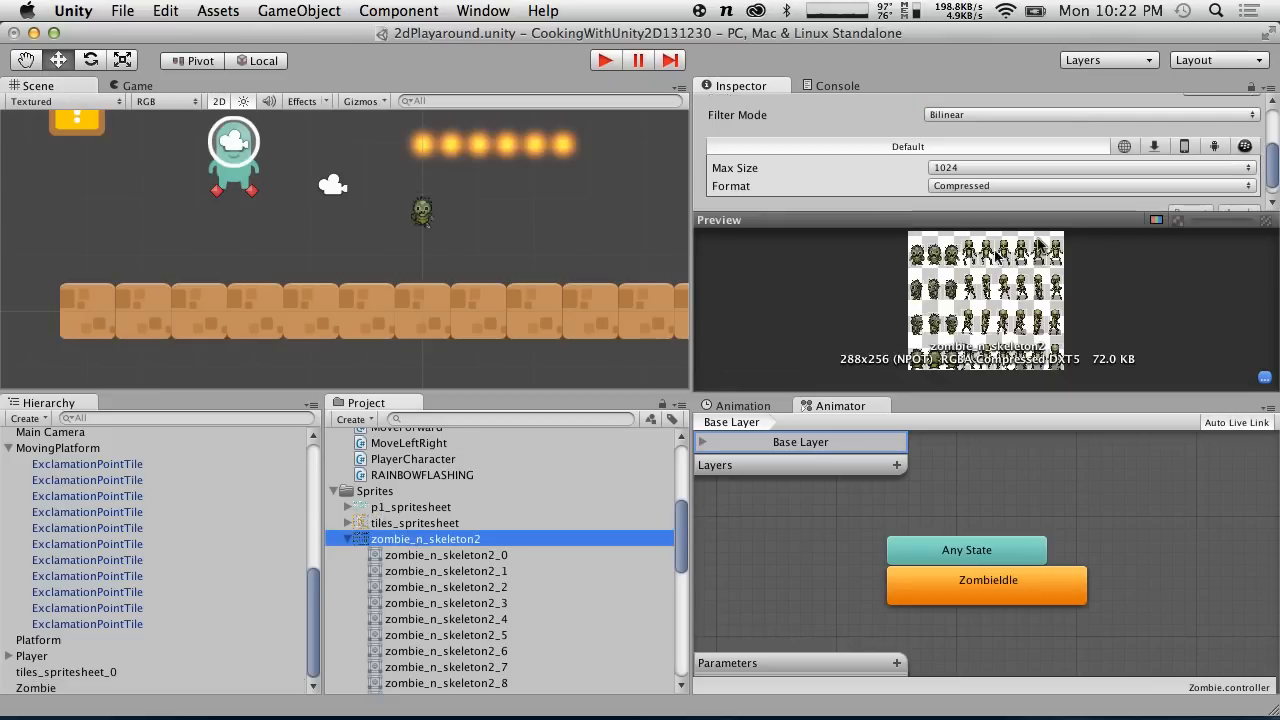
scroll(1040, 115, "up", 3)
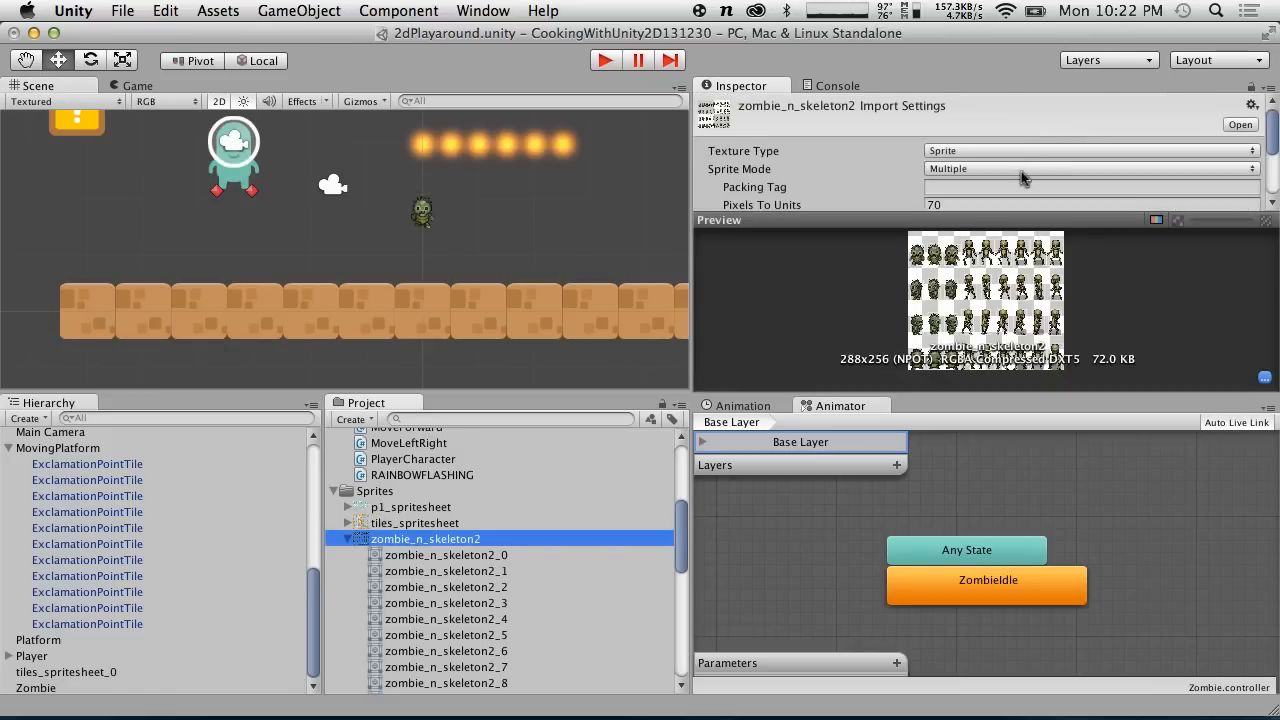
scroll(1020, 177, "down", 1)
left_click(988, 173)
type("45")
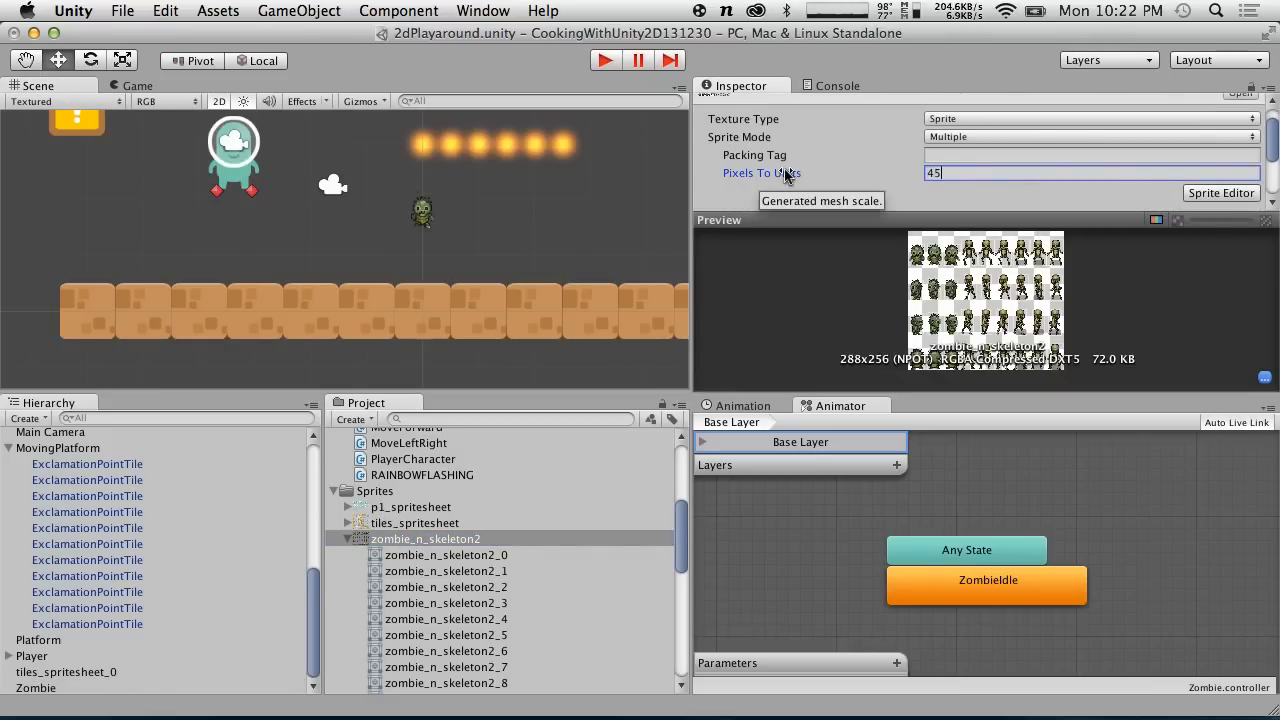
scroll(1187, 200, "down", 2)
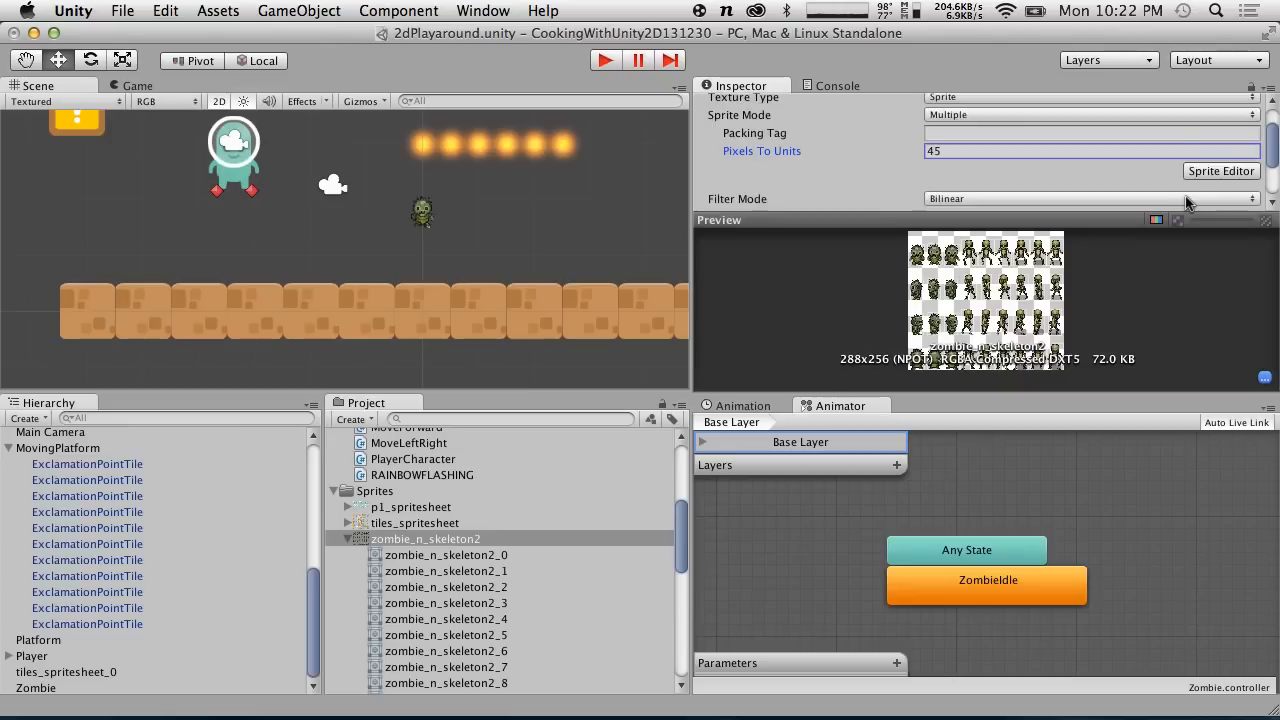
scroll(1187, 200, "down", 2)
left_click(1232, 191)
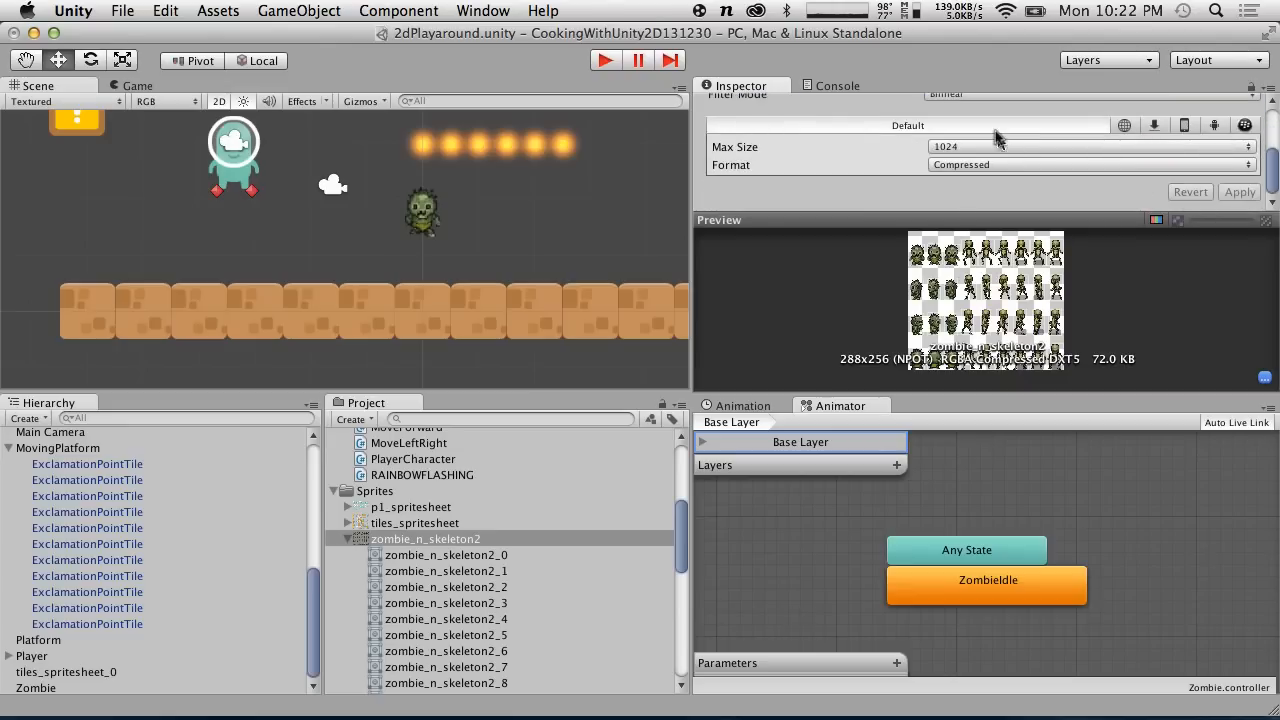
Set the zombie_n_skeleton2 texture's format to Truecolor and its filter mode to Point, applying the changes.
scroll(1000, 140, "up", 2)
scroll(995, 136, "down", 1)
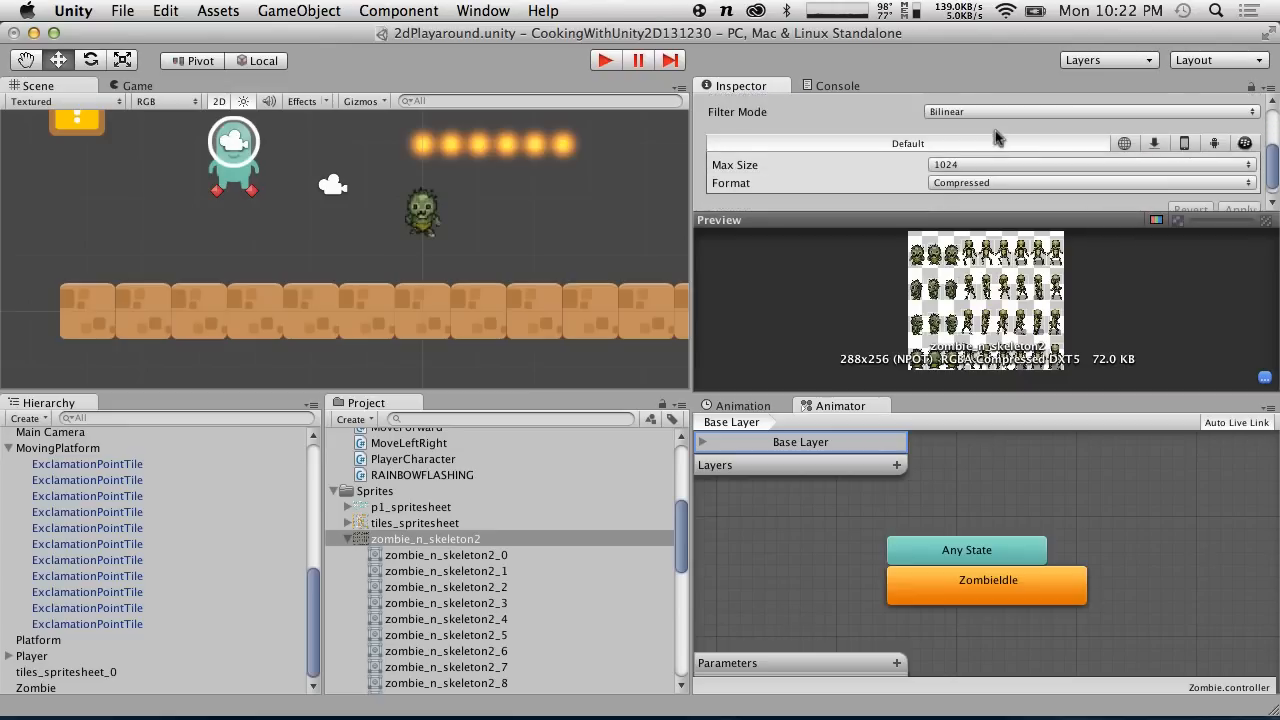
left_click(938, 185)
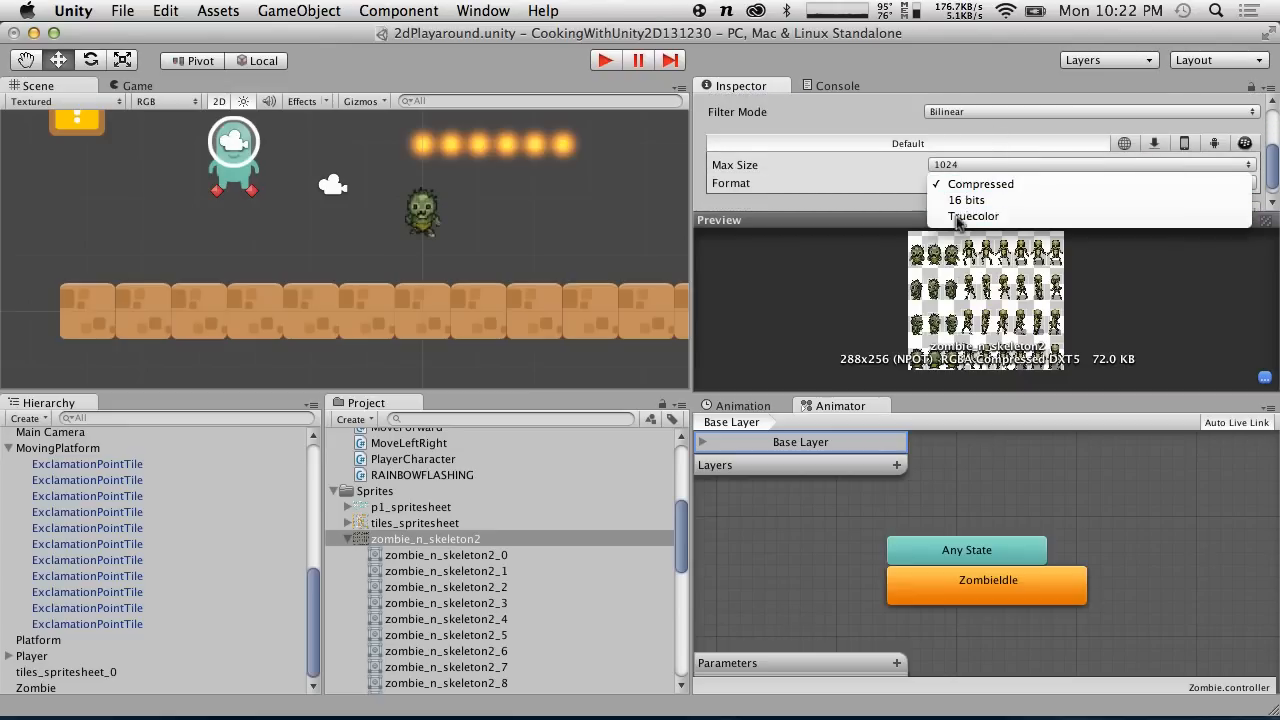
left_click(957, 214)
left_click(1240, 209)
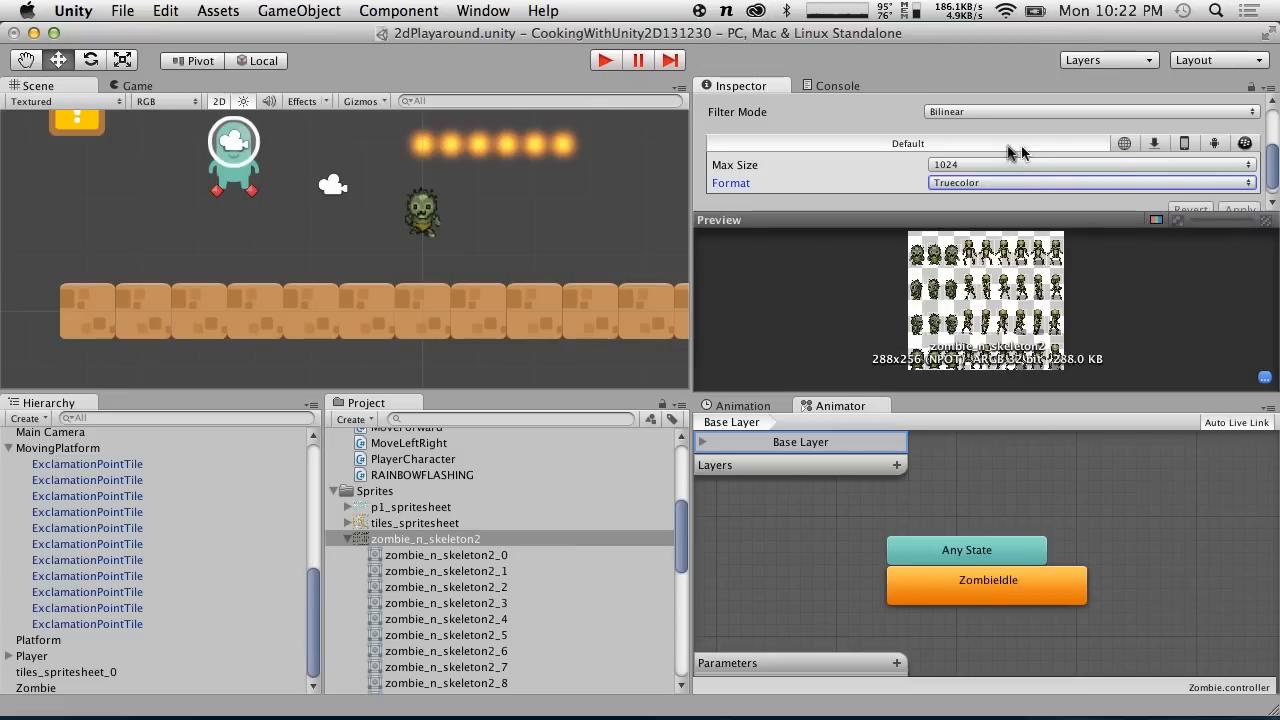
left_click(958, 112)
left_click(958, 97)
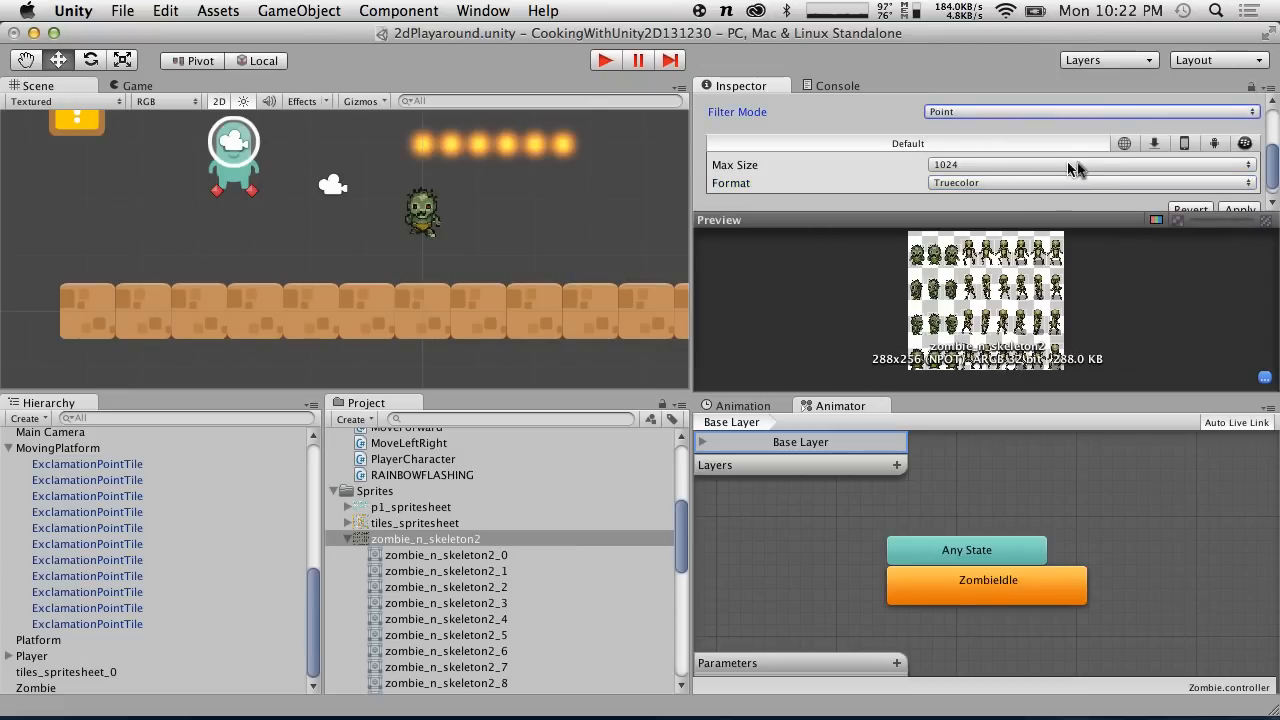
scroll(1092, 170, "down", 1)
left_click(1239, 192)
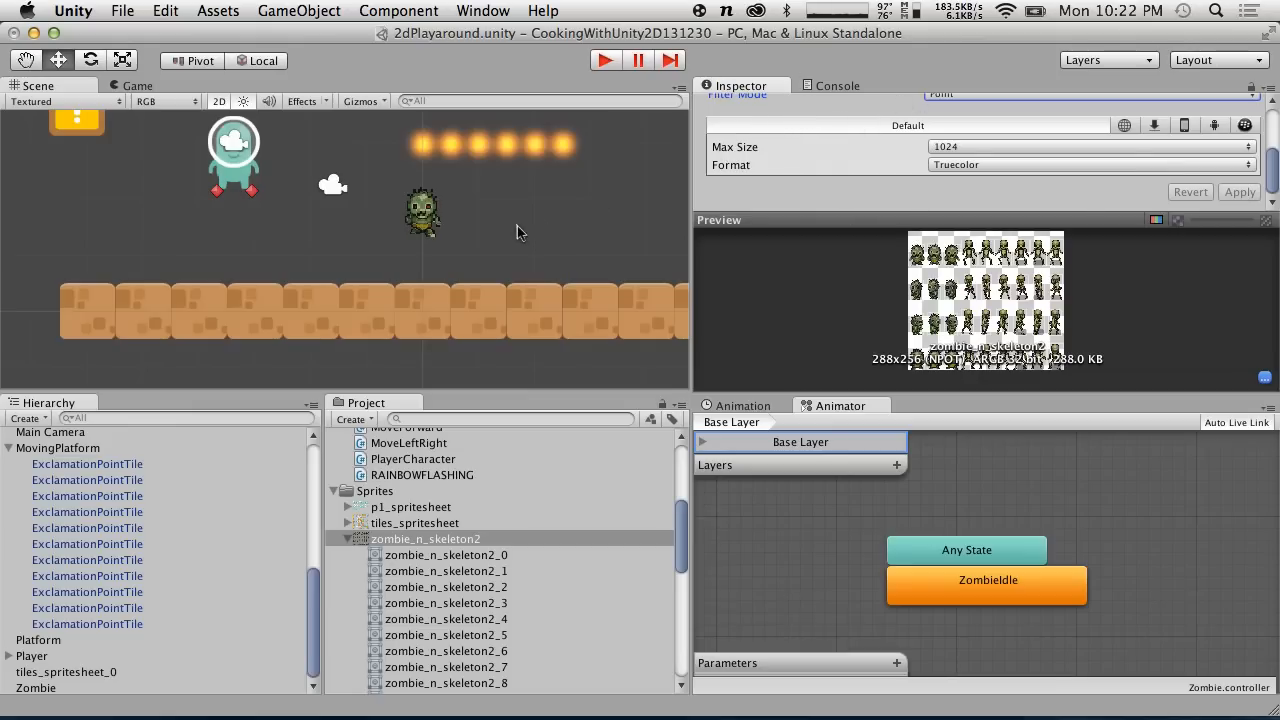
Enlarge the zombie sprites by setting the sheet's Pixels To Units to 30 and applying the import settings.
scroll(964, 148, "up", 5)
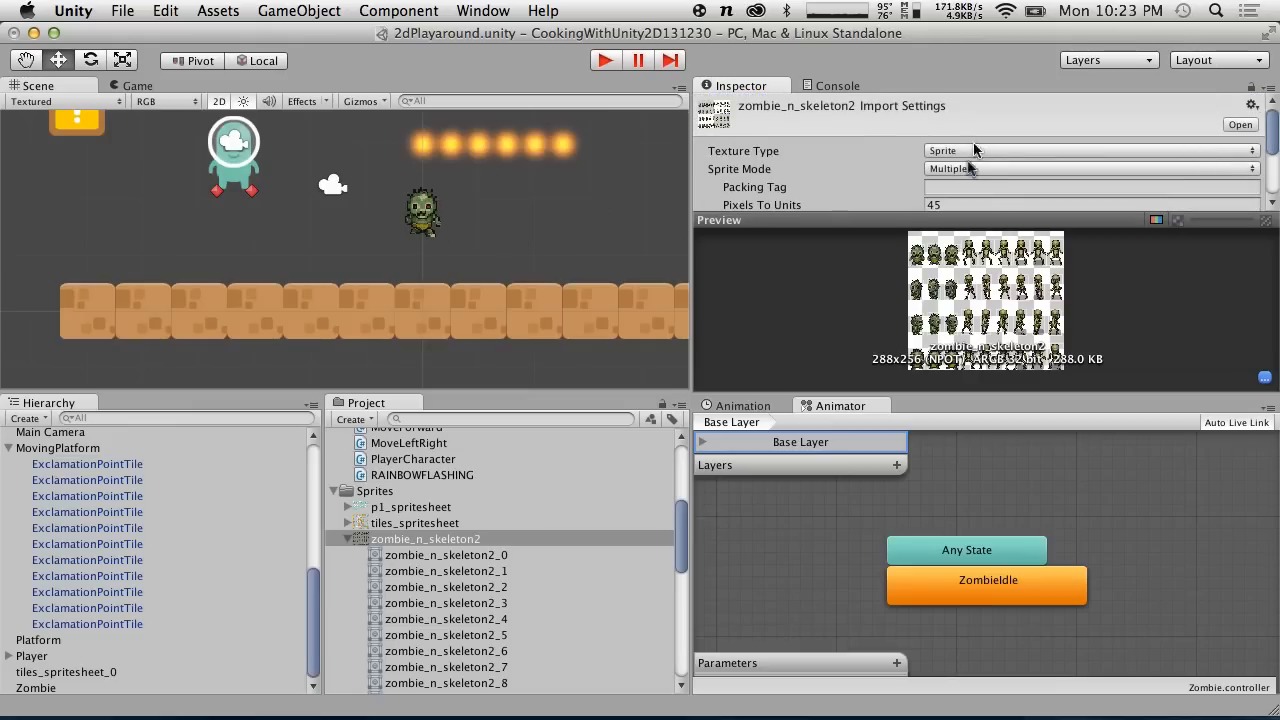
left_click(960, 205)
type("30")
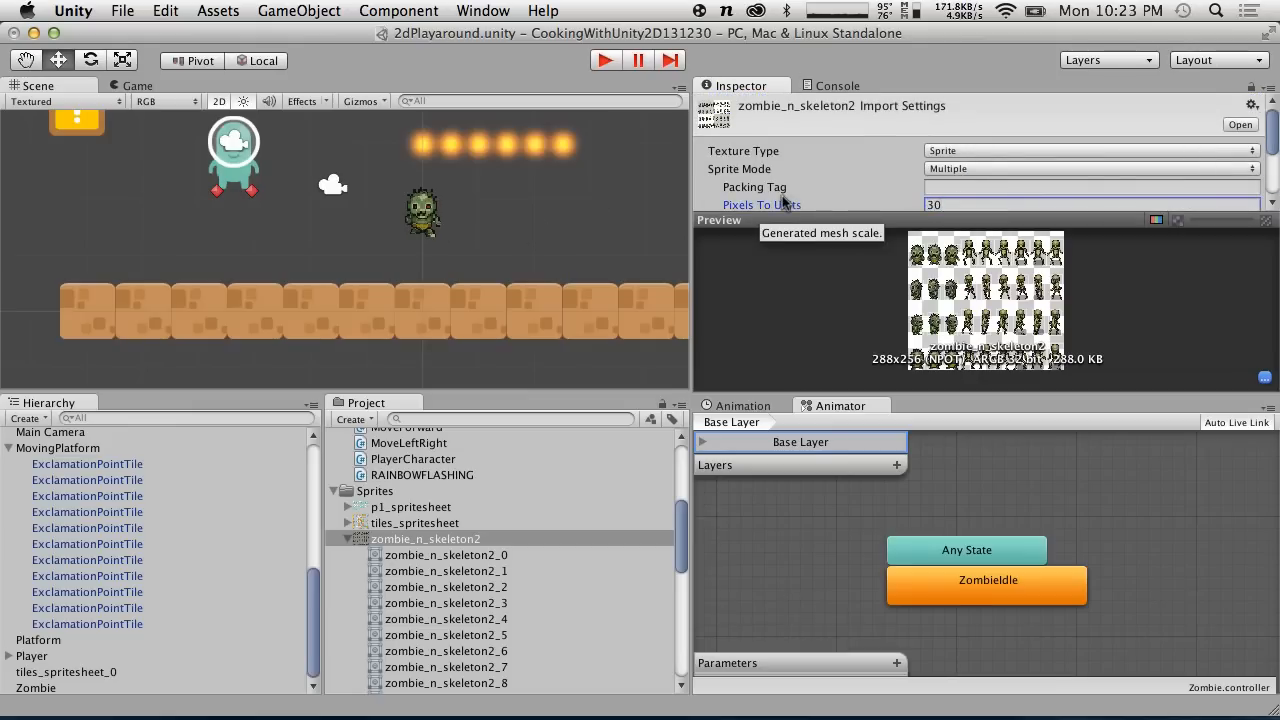
scroll(1066, 180, "down", 10)
left_click(1238, 191)
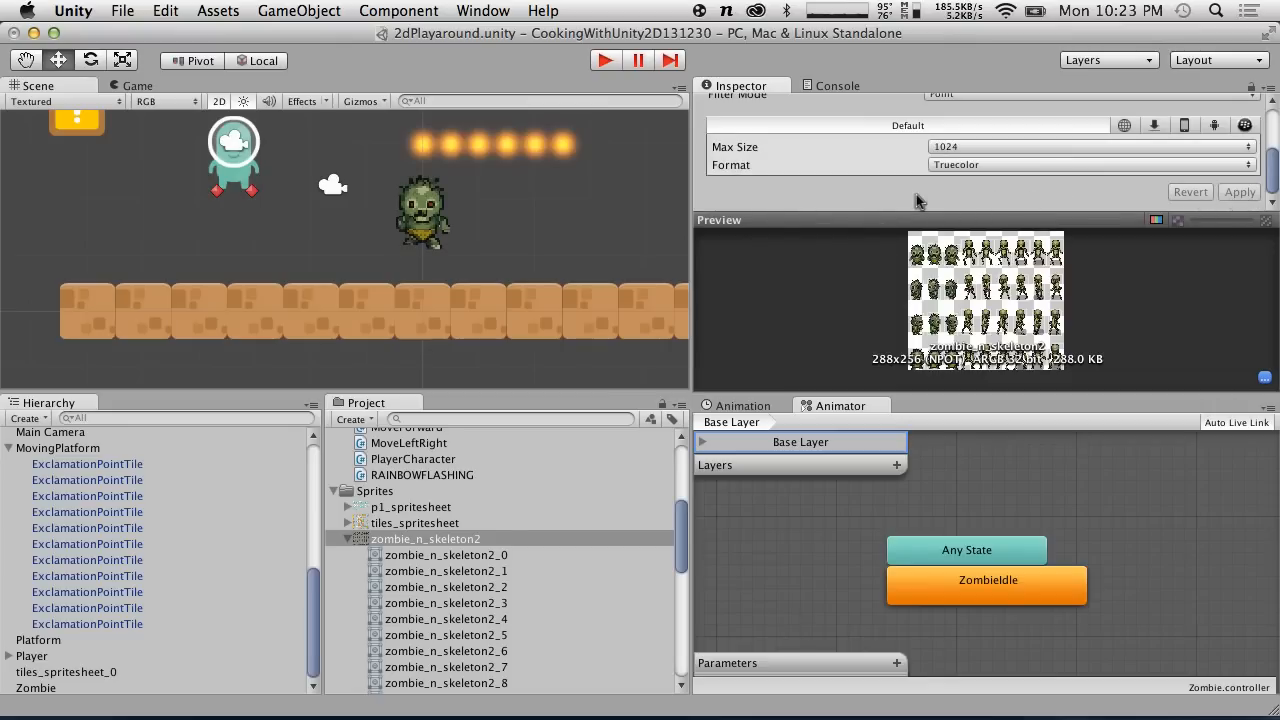
Move the Zombie down onto the platform and test its idle animation by briefly running the game.
left_click(422, 196)
left_click_drag(423, 186, 456, 237)
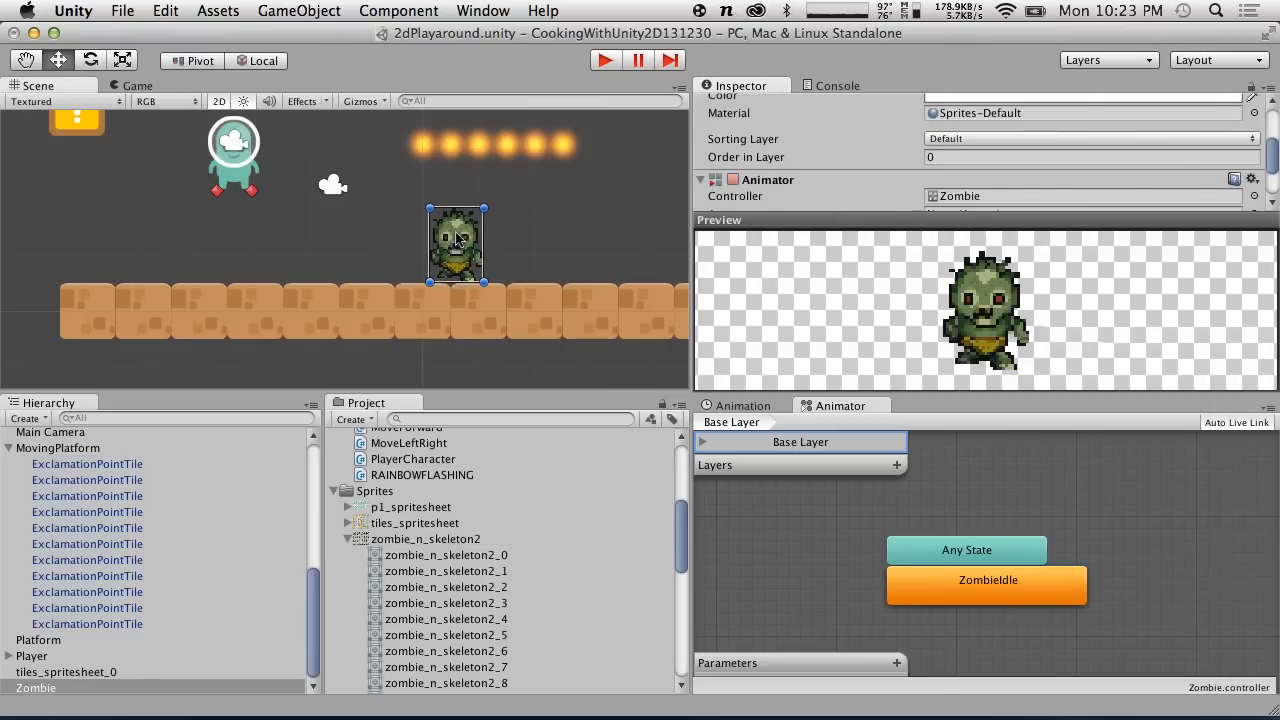
left_click(605, 60)
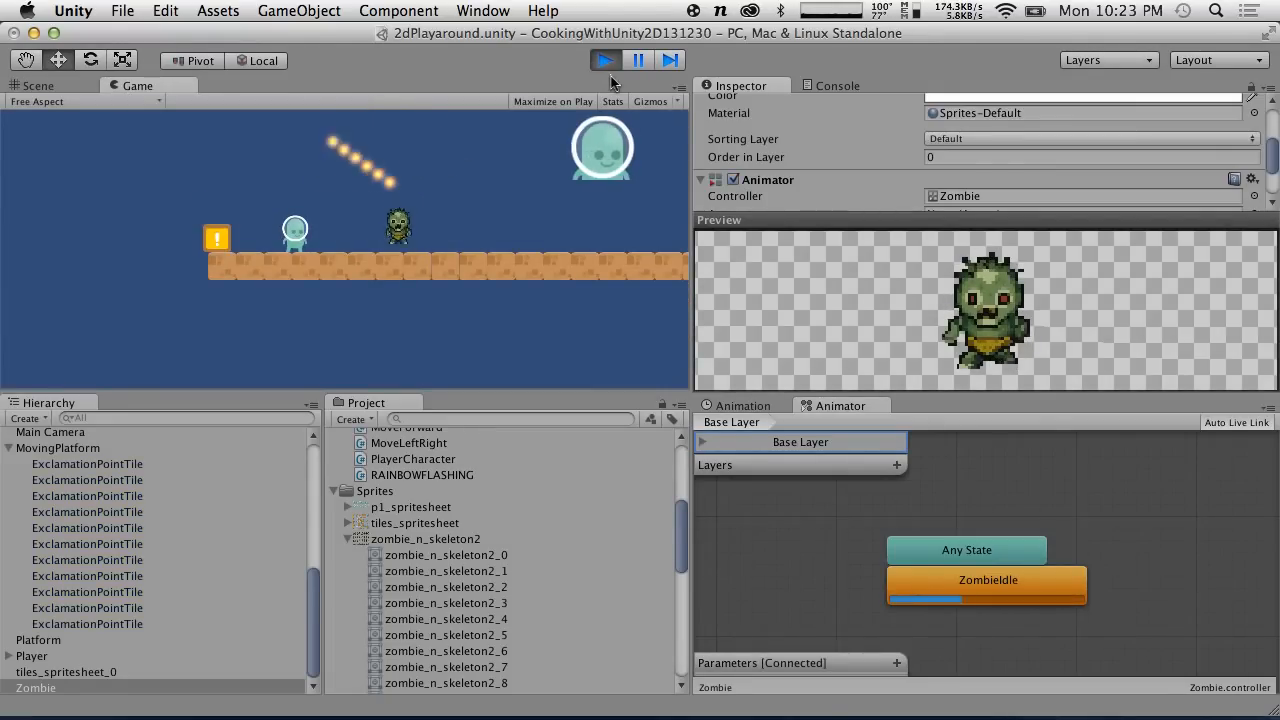
left_click(605, 60)
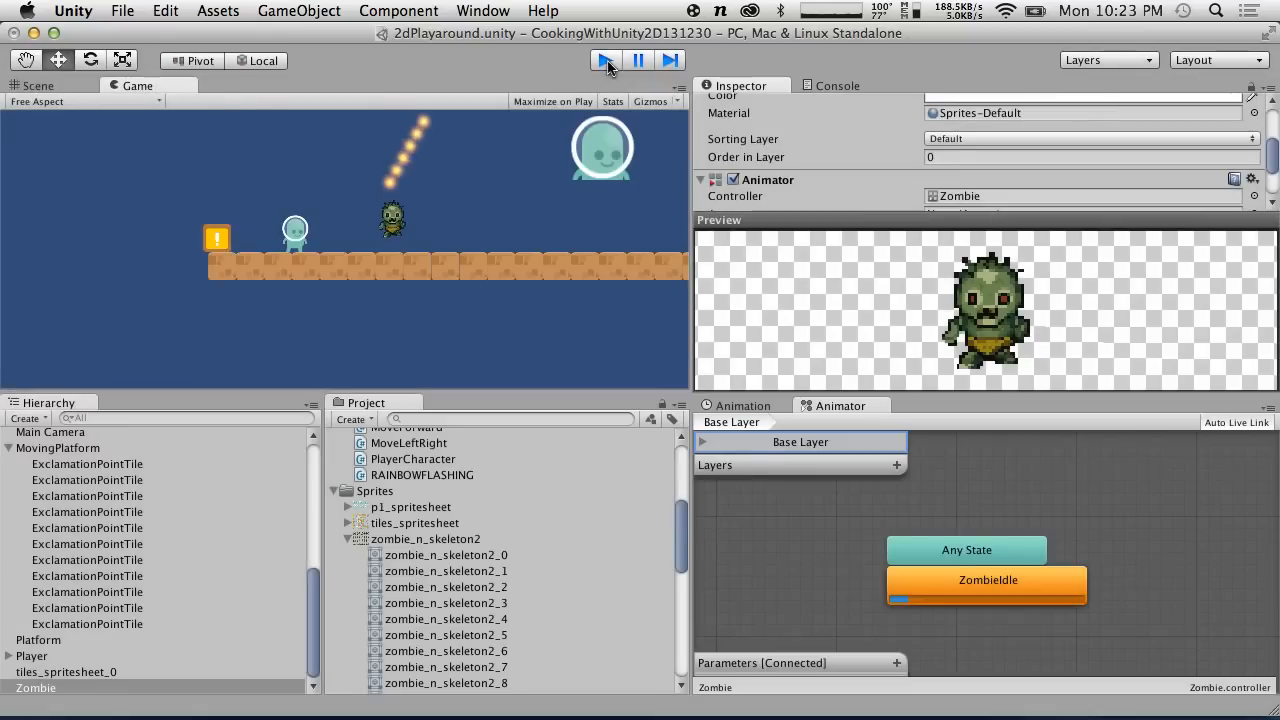
Remove the Zombie's Position property from the ZombieIdle clip and place the Zombie on the platform below the right end of the fireball row.
left_click(741, 406)
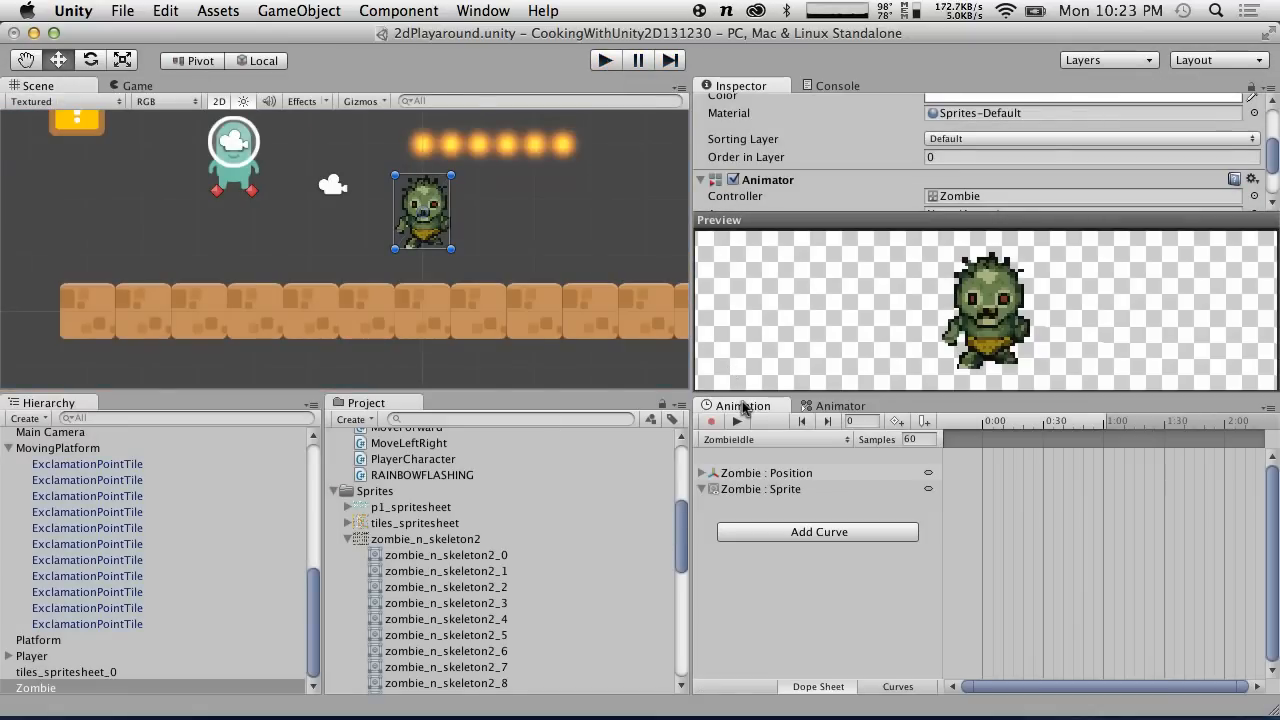
left_click(760, 472)
right_click(762, 472)
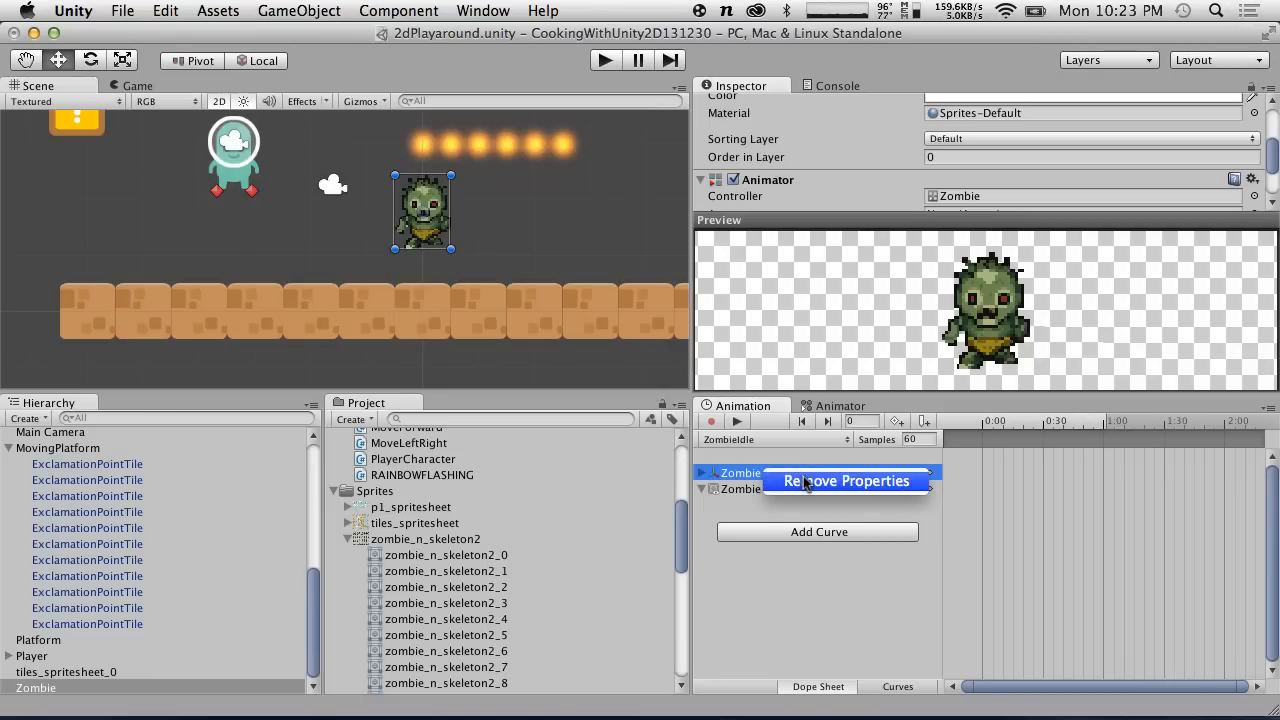
left_click(805, 481)
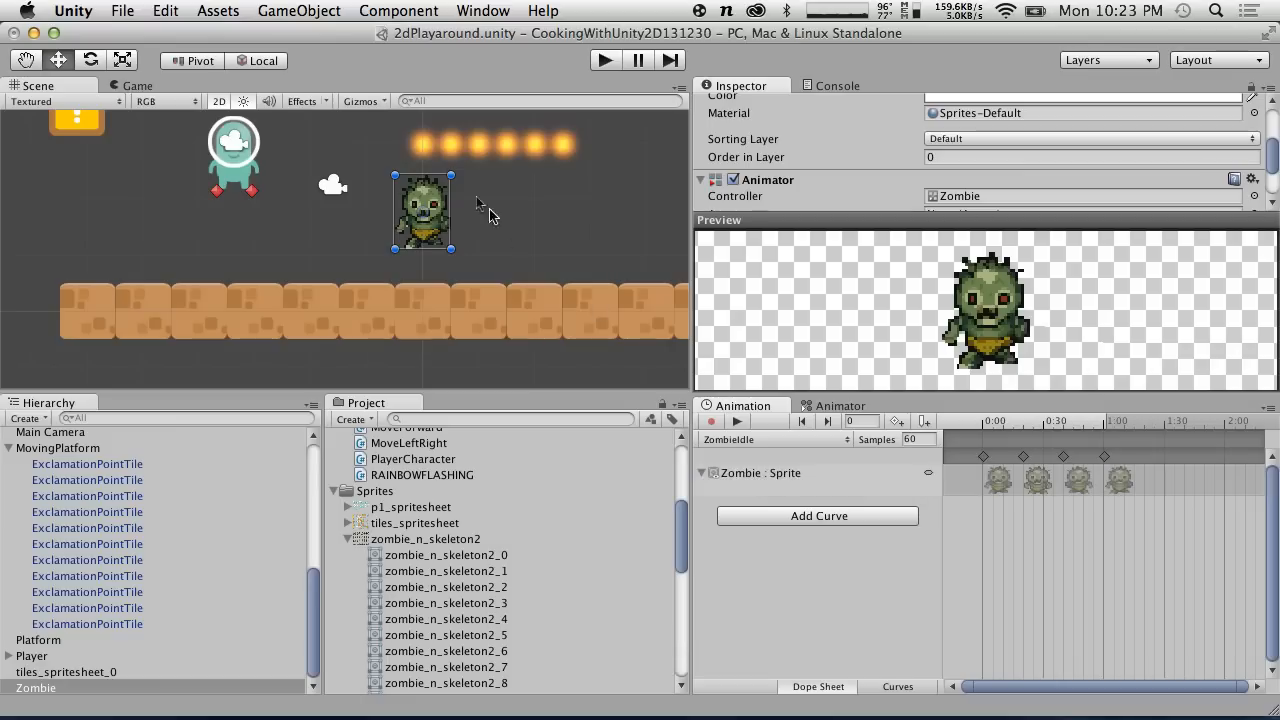
left_click_drag(420, 202, 575, 231)
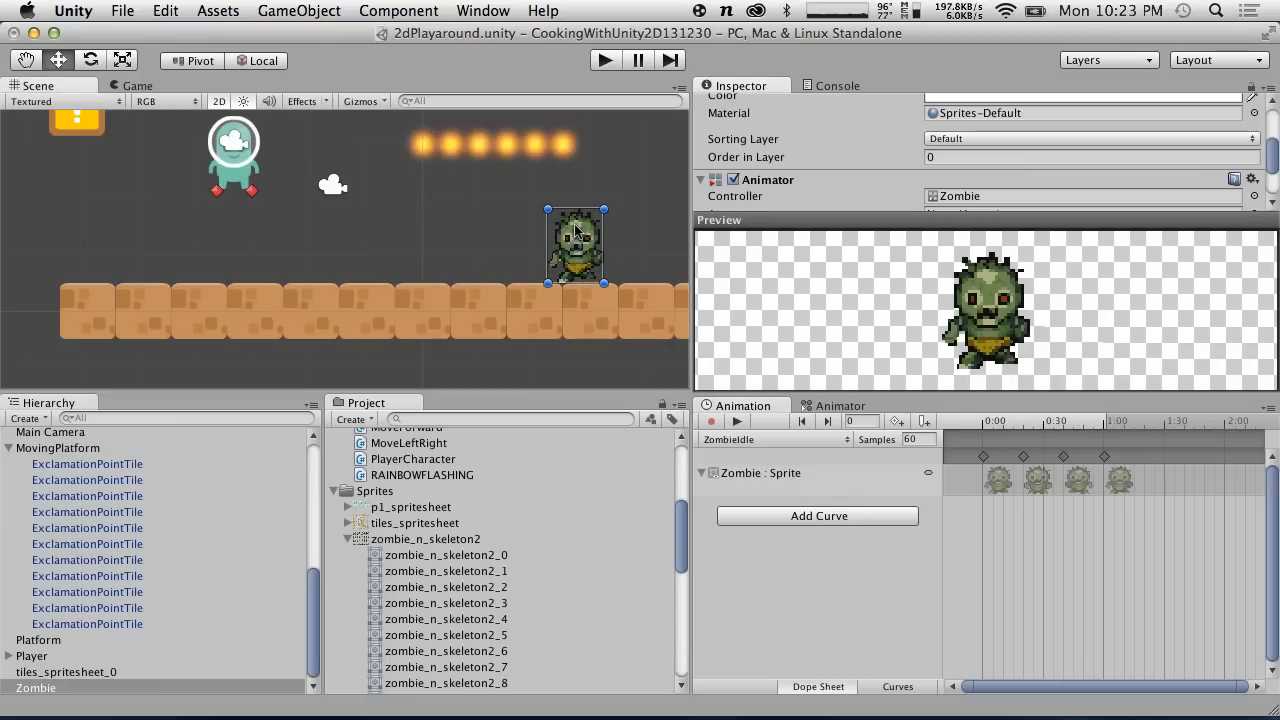
Run the game and fire a series of lasers at the Zombie to test how they interact, stopping play when done.
left_click(605, 60)
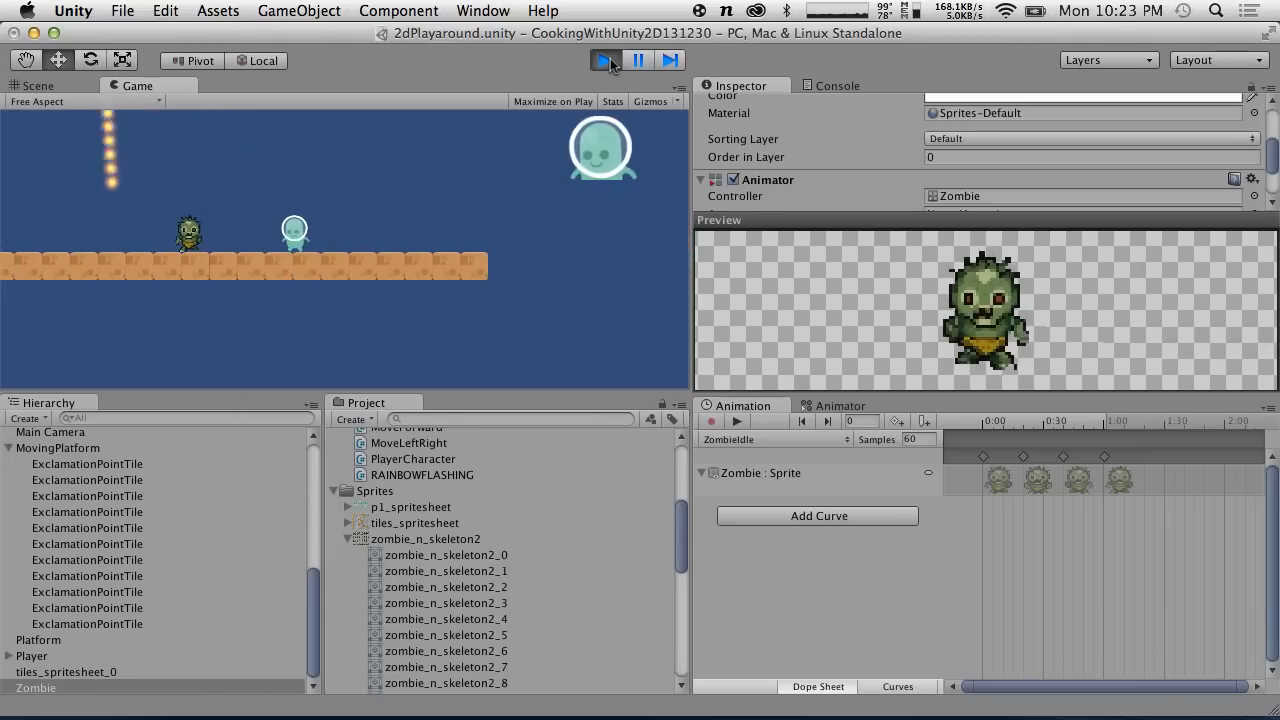
key("space")
key("ctrl")
key("ctrl")
key("ctrl")
key("ctrl")
key("ctrl")
key("ctrl")
key("ctrl")
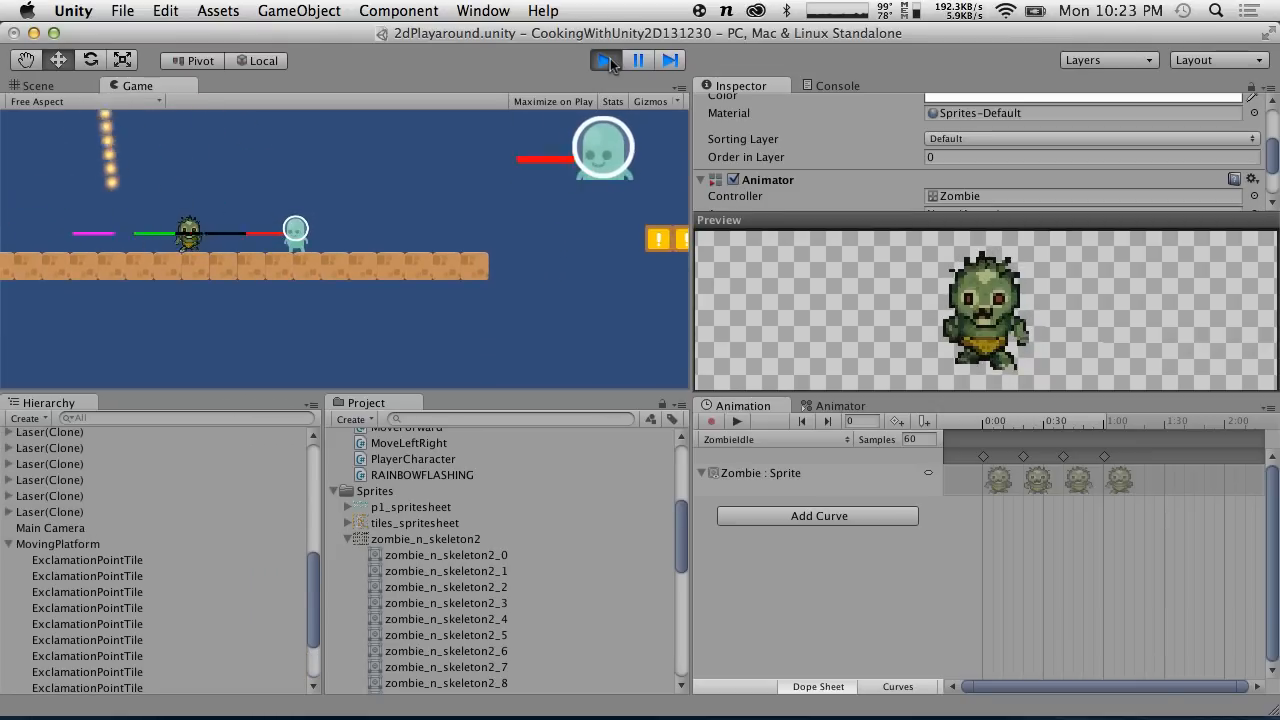
left_click(605, 61)
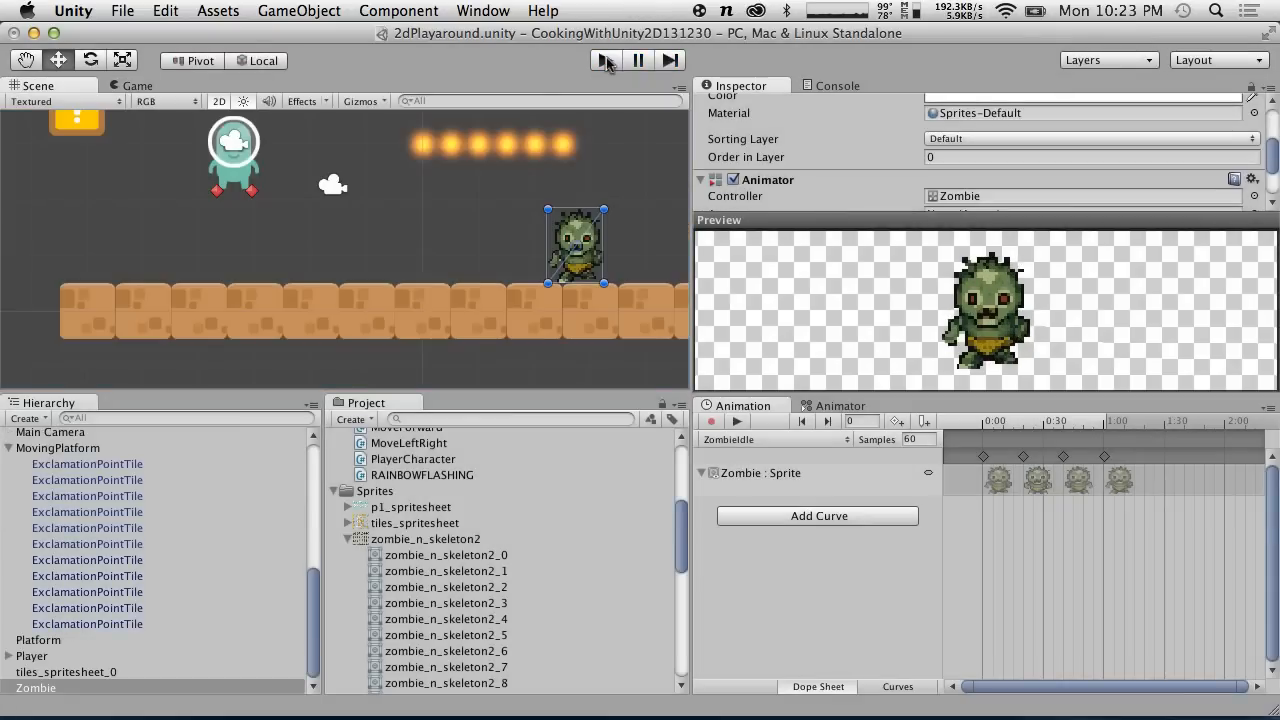
Collapse the Zombie's preview and examine the Player's Rigidbody 2D, Box Collider 2D and Player Character script settings.
scroll(770, 175, "up", 3)
scroll(770, 175, "down", 3)
left_click(733, 220)
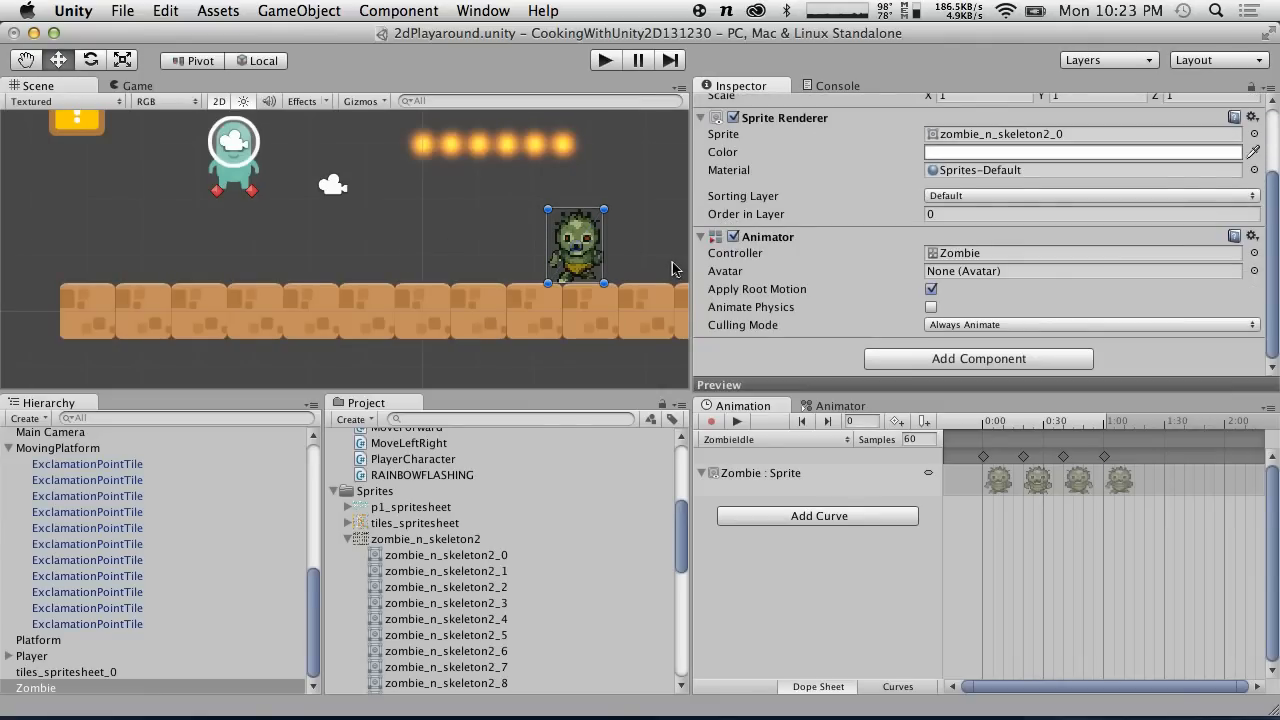
left_click(219, 168)
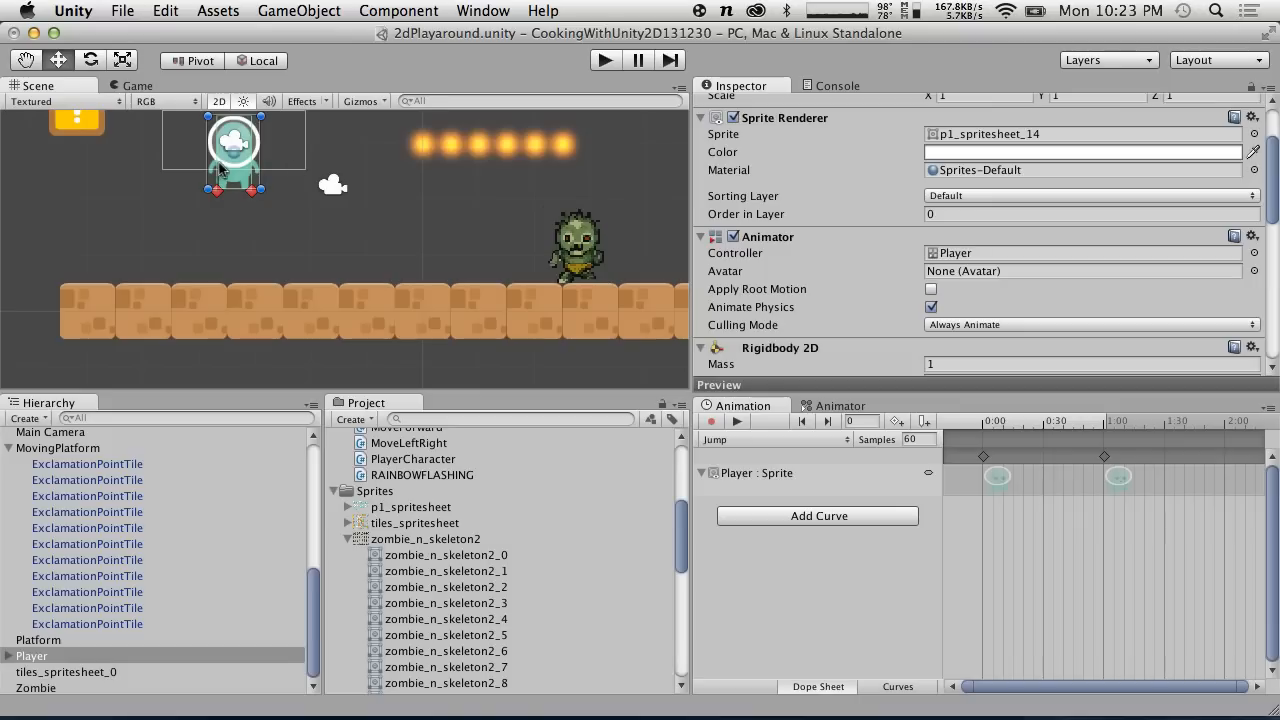
scroll(808, 260, "down", 10)
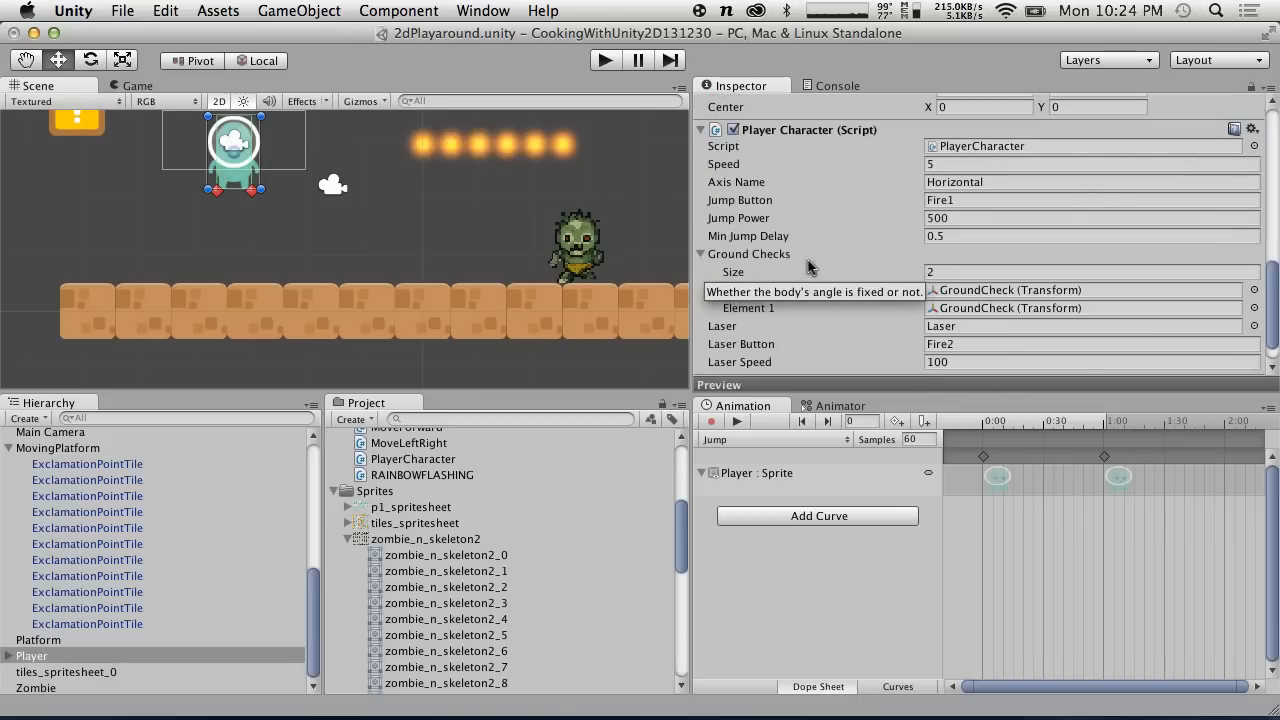
scroll(808, 260, "up", 4)
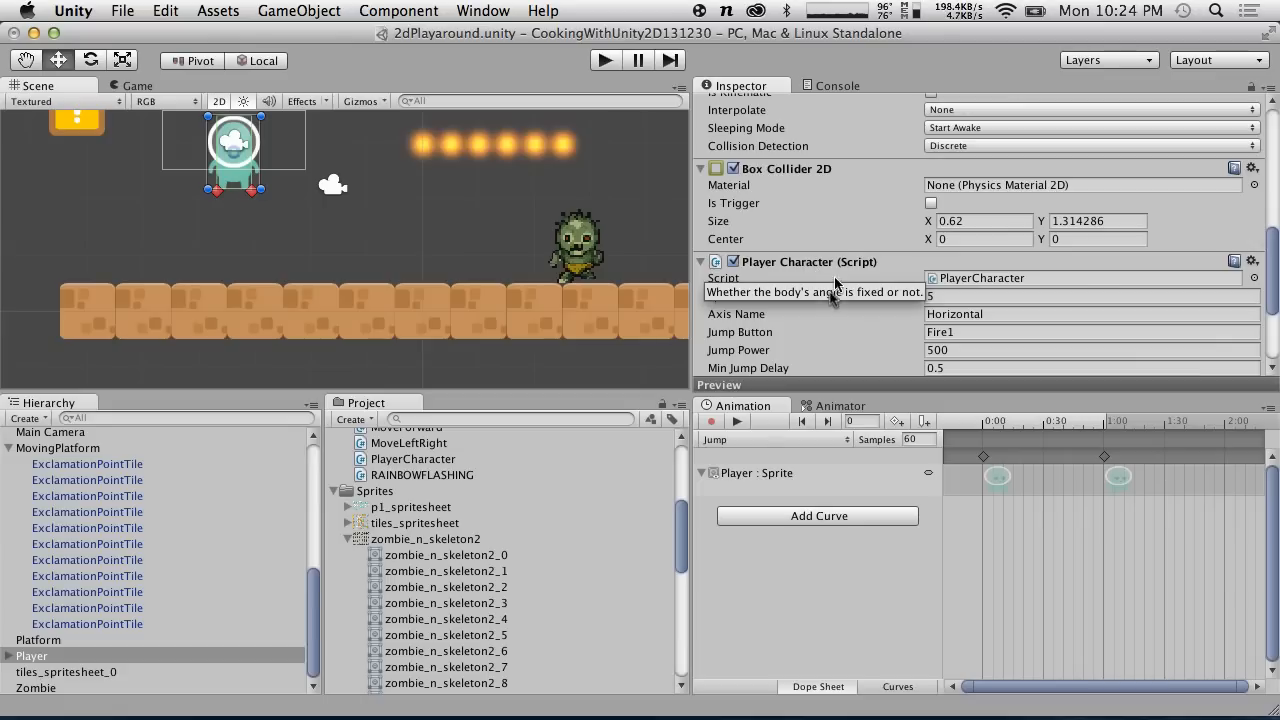
scroll(830, 213, "up", 6)
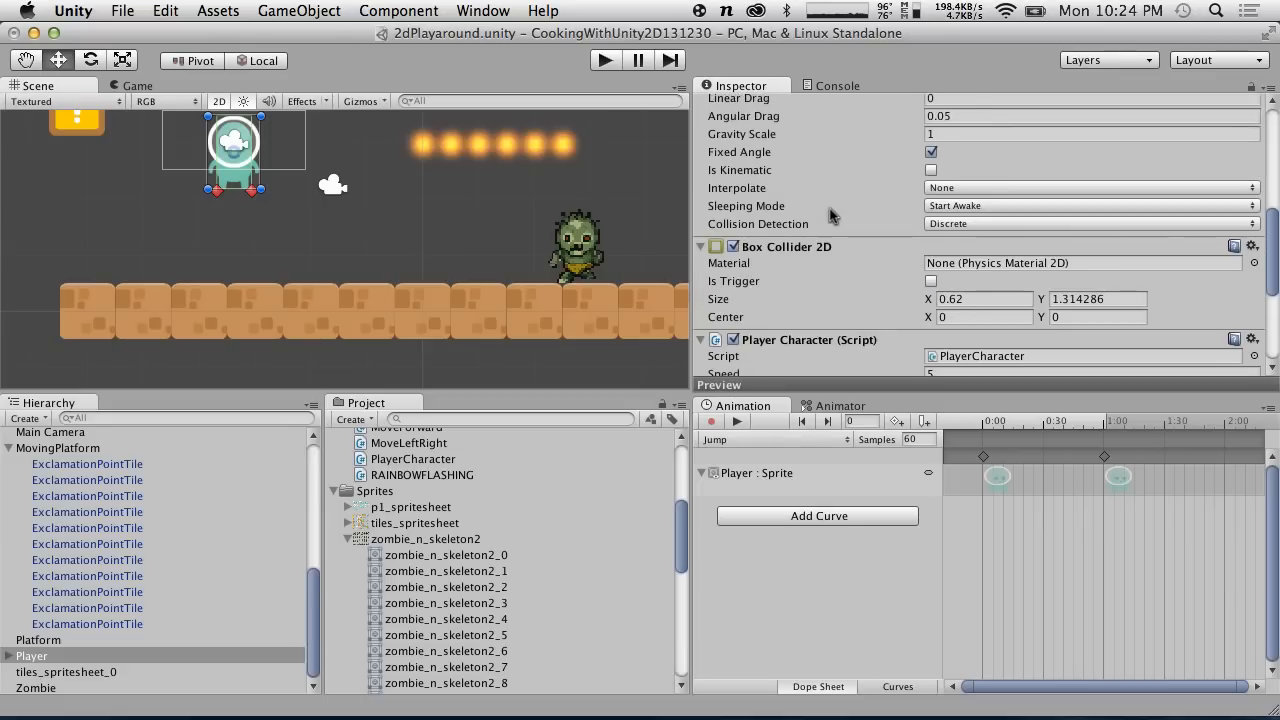
scroll(830, 213, "down", 3)
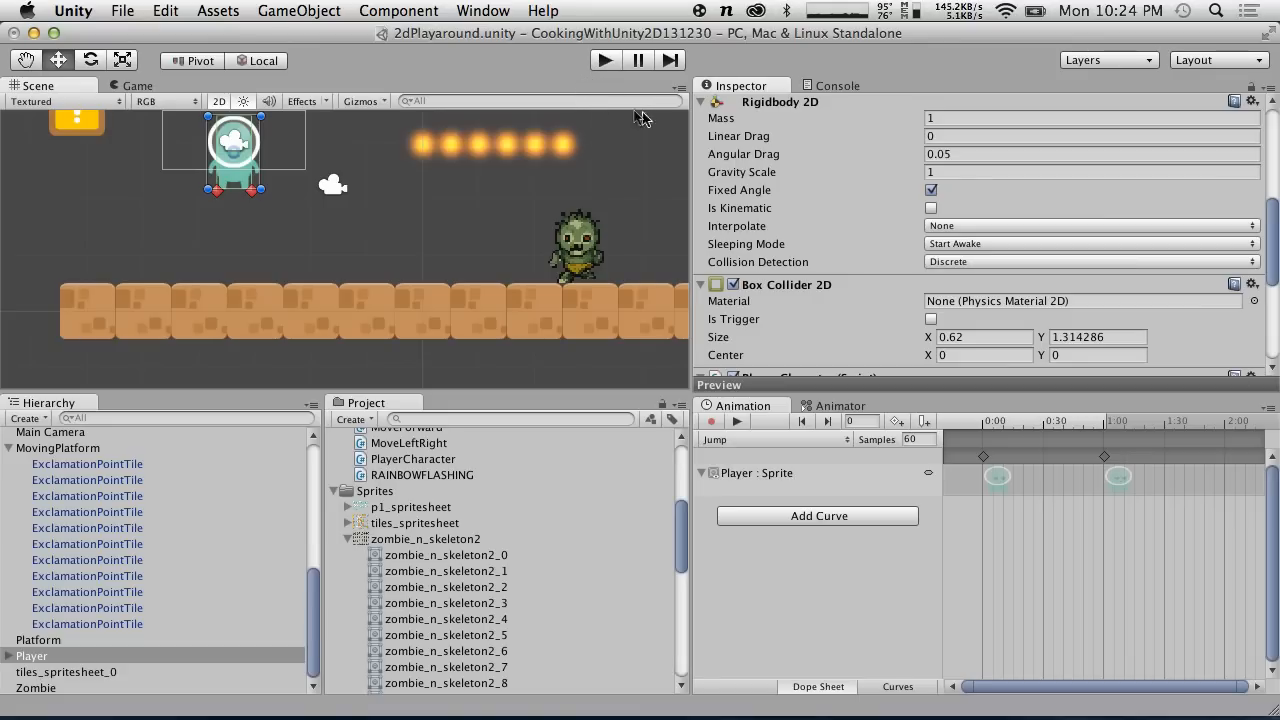
Play the game again to check lasers fired at the Zombie, stop it, and look over the project's prefabs.
left_click(609, 60)
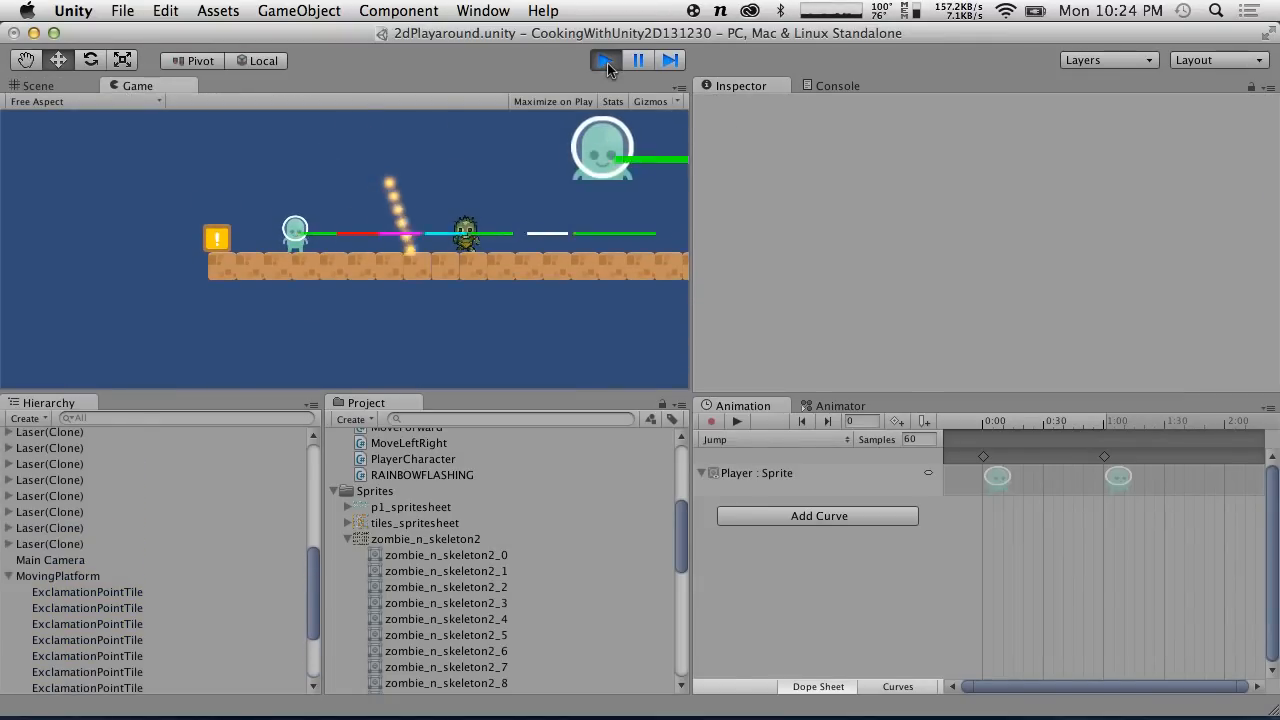
left_click(605, 62)
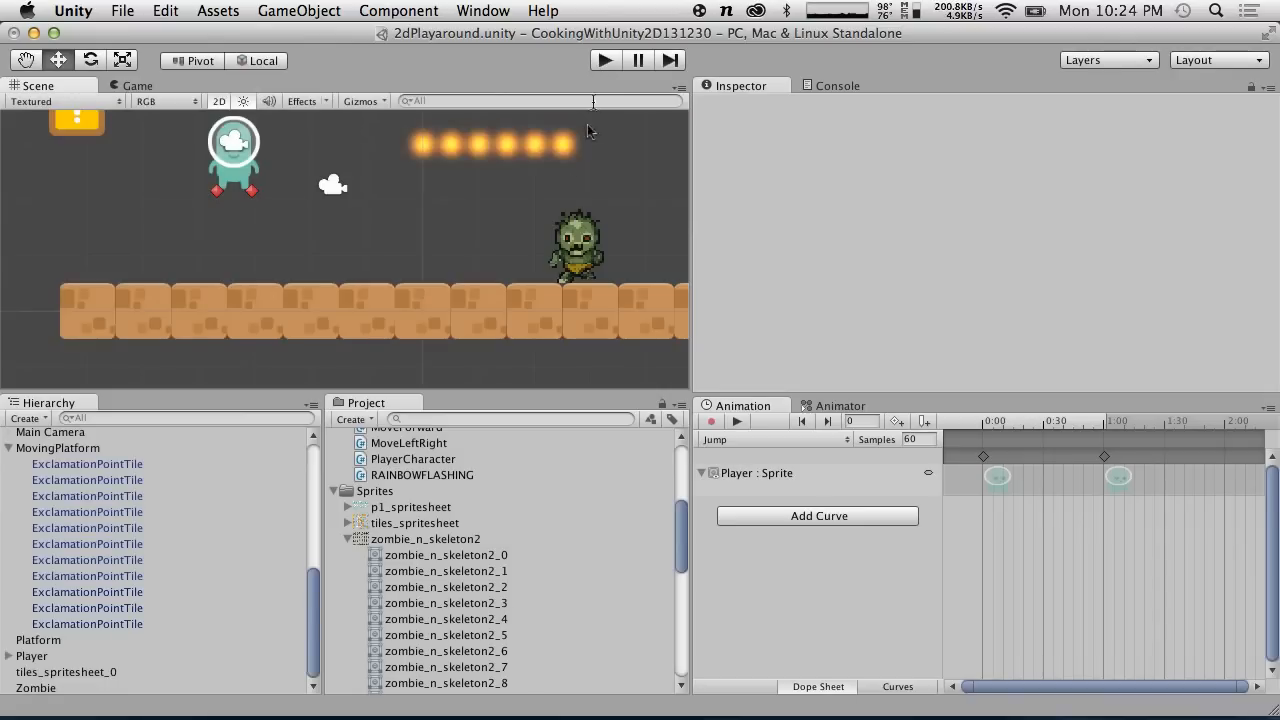
scroll(448, 508, "up", 5)
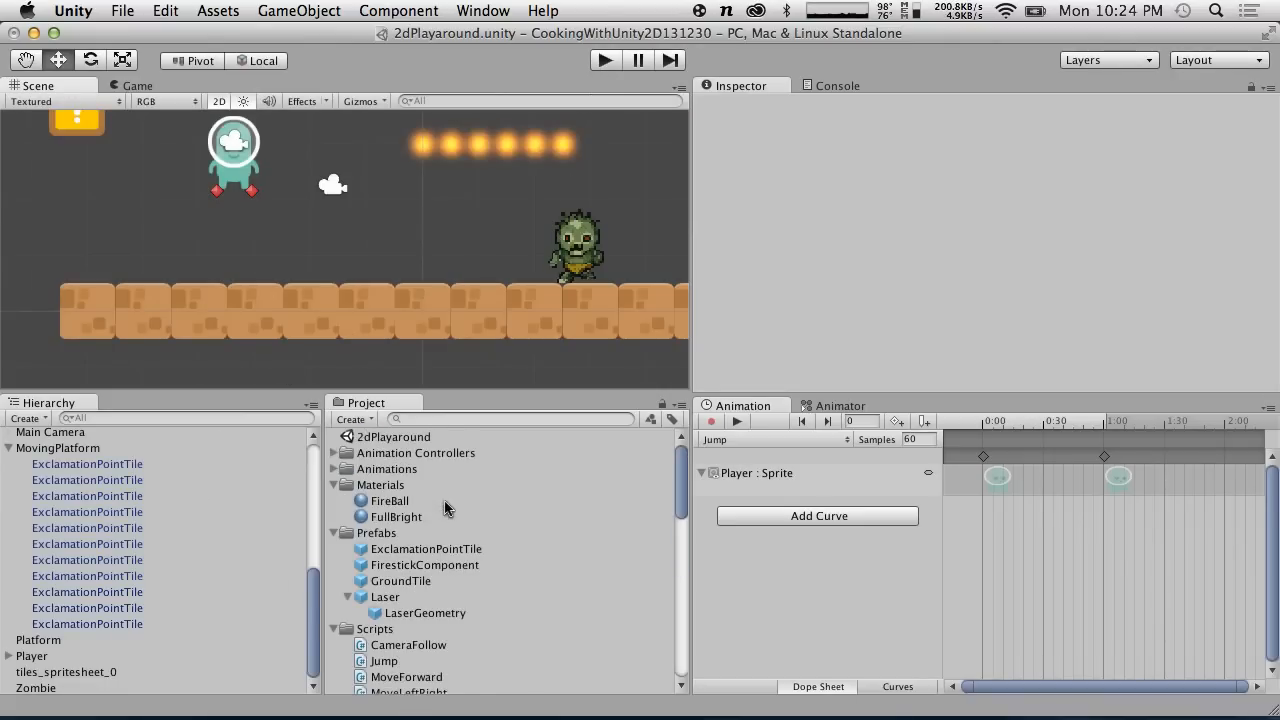
Add a Box Collider 2D component to the Zombie and enable its Is Trigger option.
left_click(592, 256)
scroll(885, 242, "down", 3)
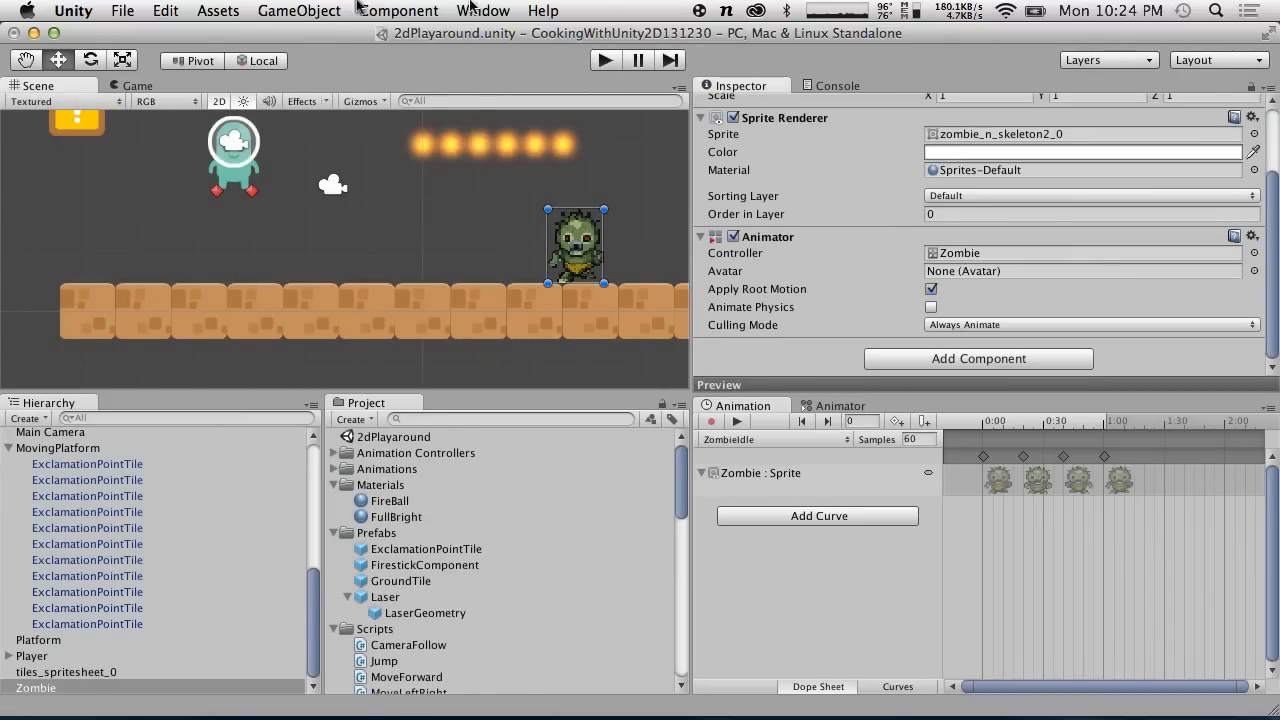
left_click(420, 10)
mouse_move(472, 112)
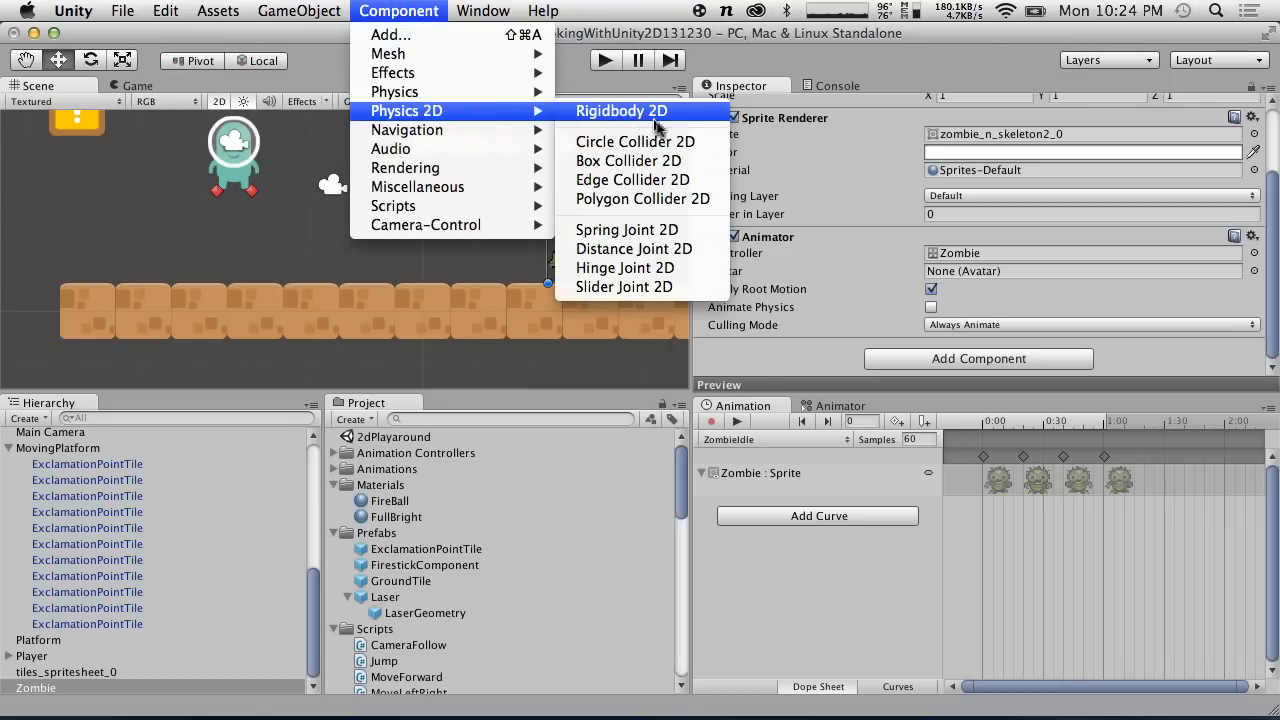
left_click(650, 161)
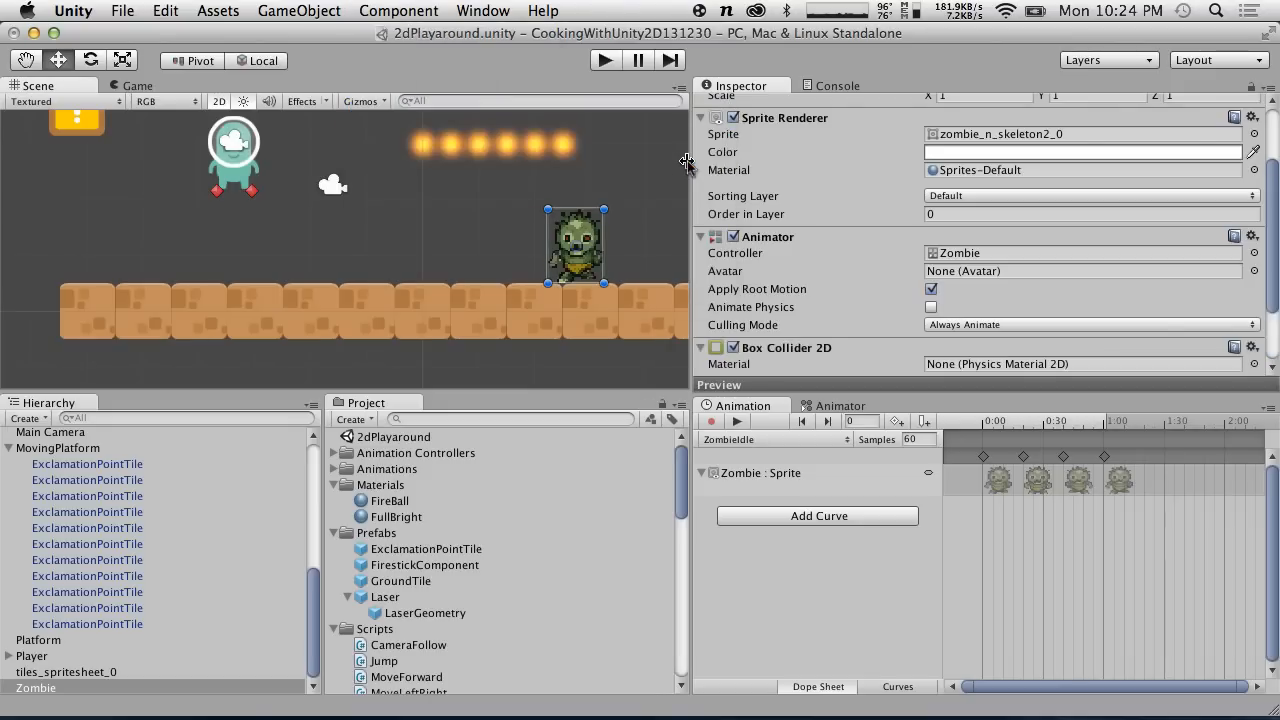
scroll(822, 260, "down", 3)
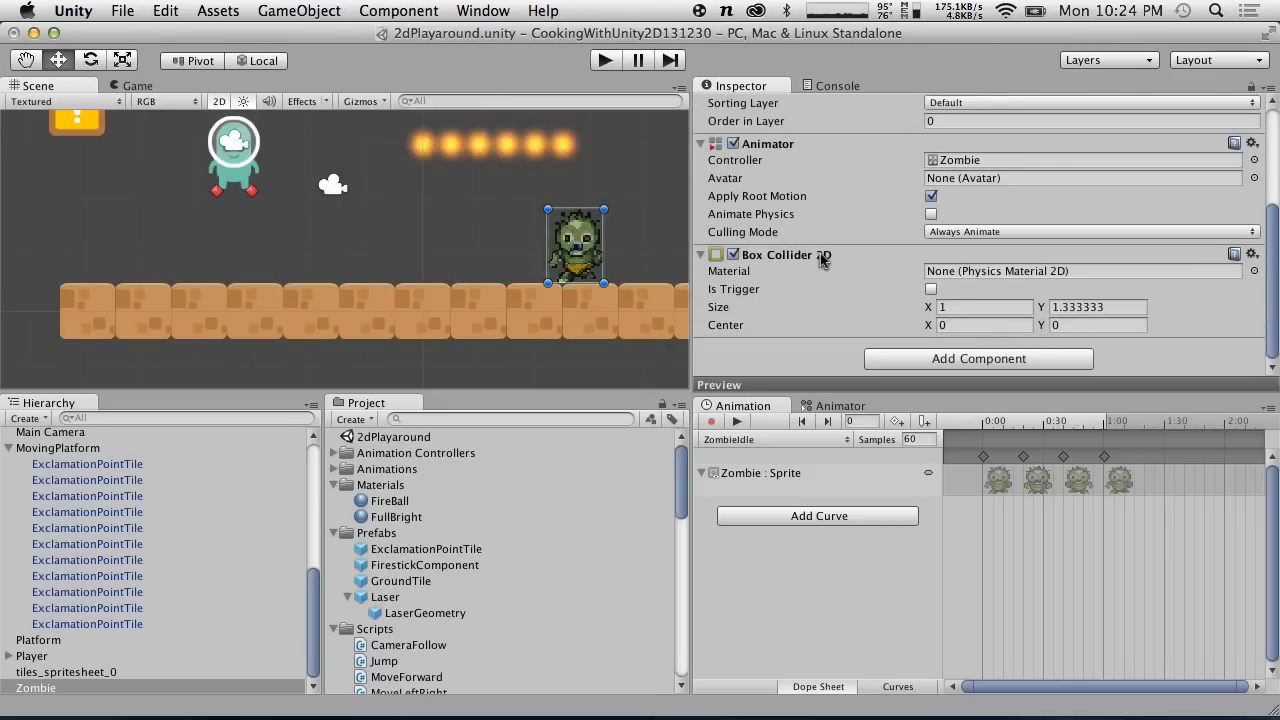
left_click(931, 290)
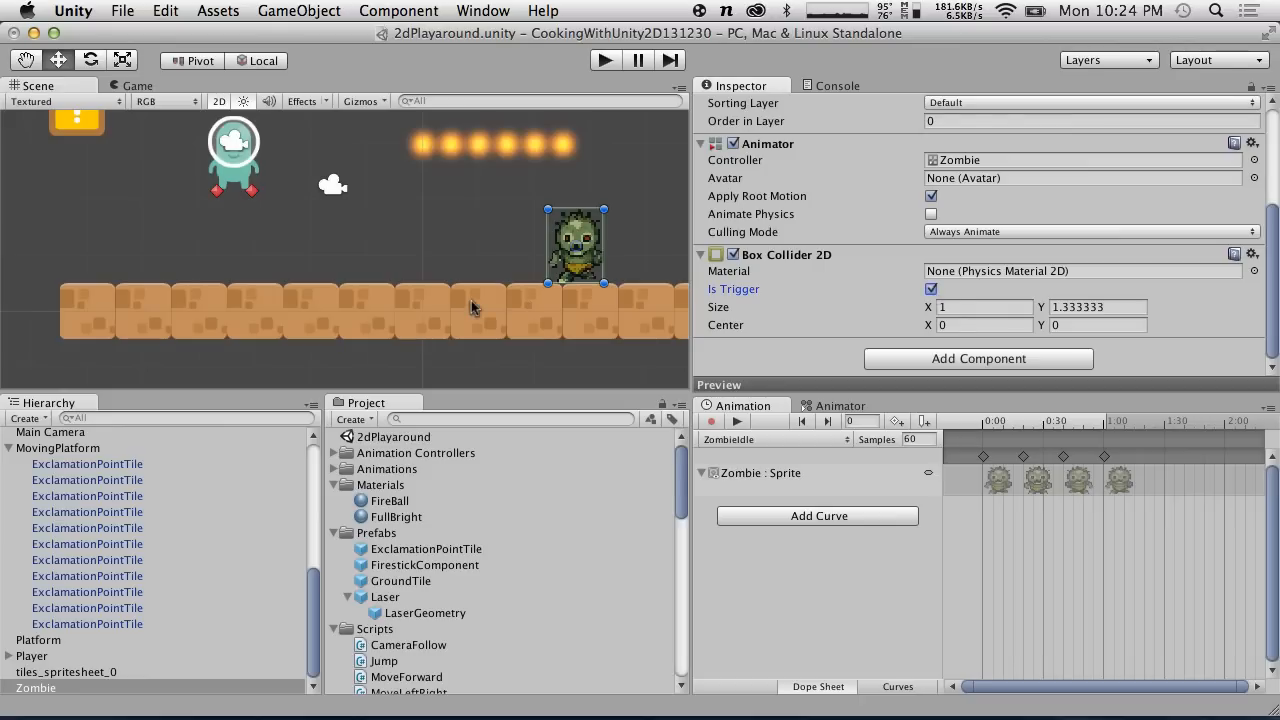
Compare the Zombie's trigger collider with the Box Collider 2D on the Laser prefab's LaserGeometry child.
scroll(412, 614, "down", 3)
scroll(412, 618, "up", 2)
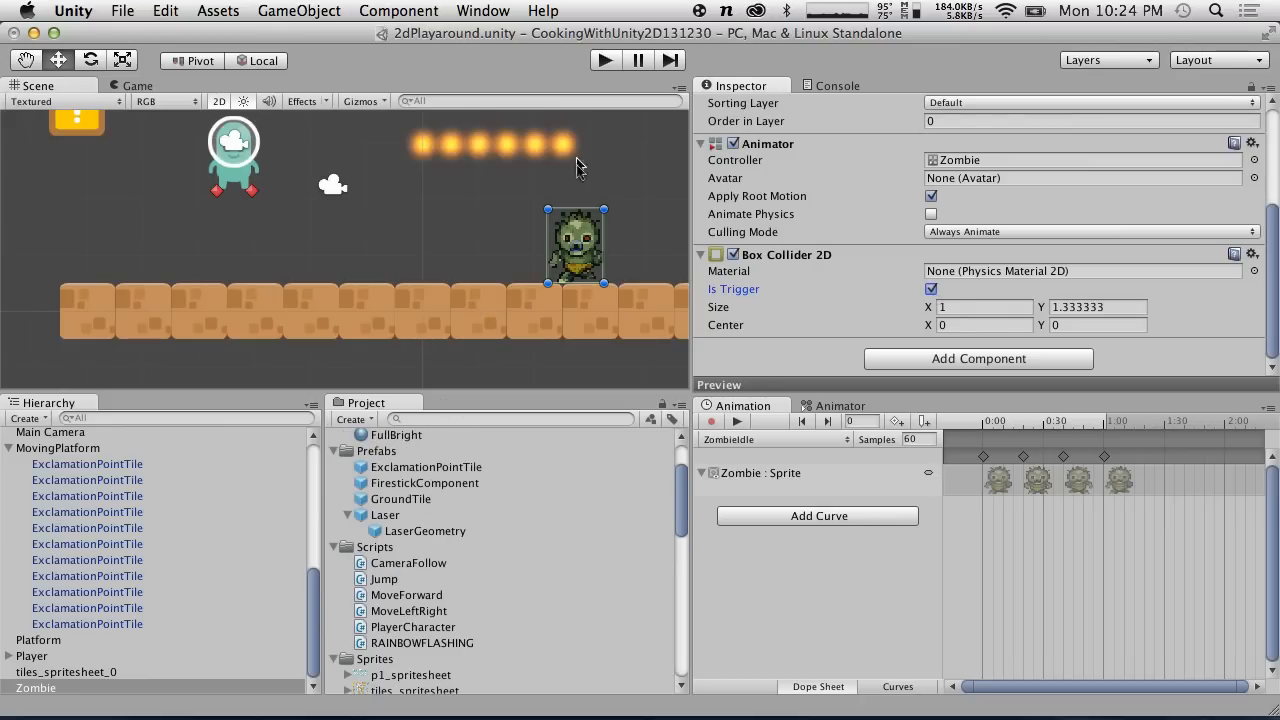
left_click(636, 229)
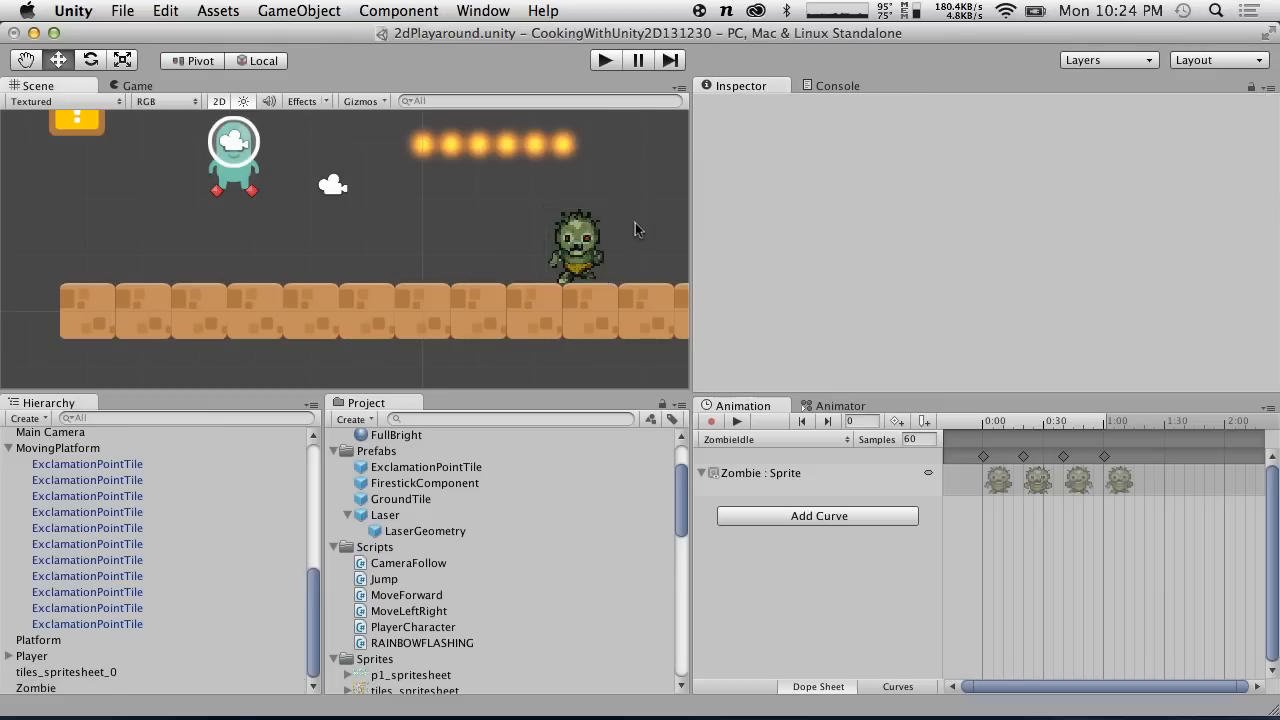
left_click(581, 228)
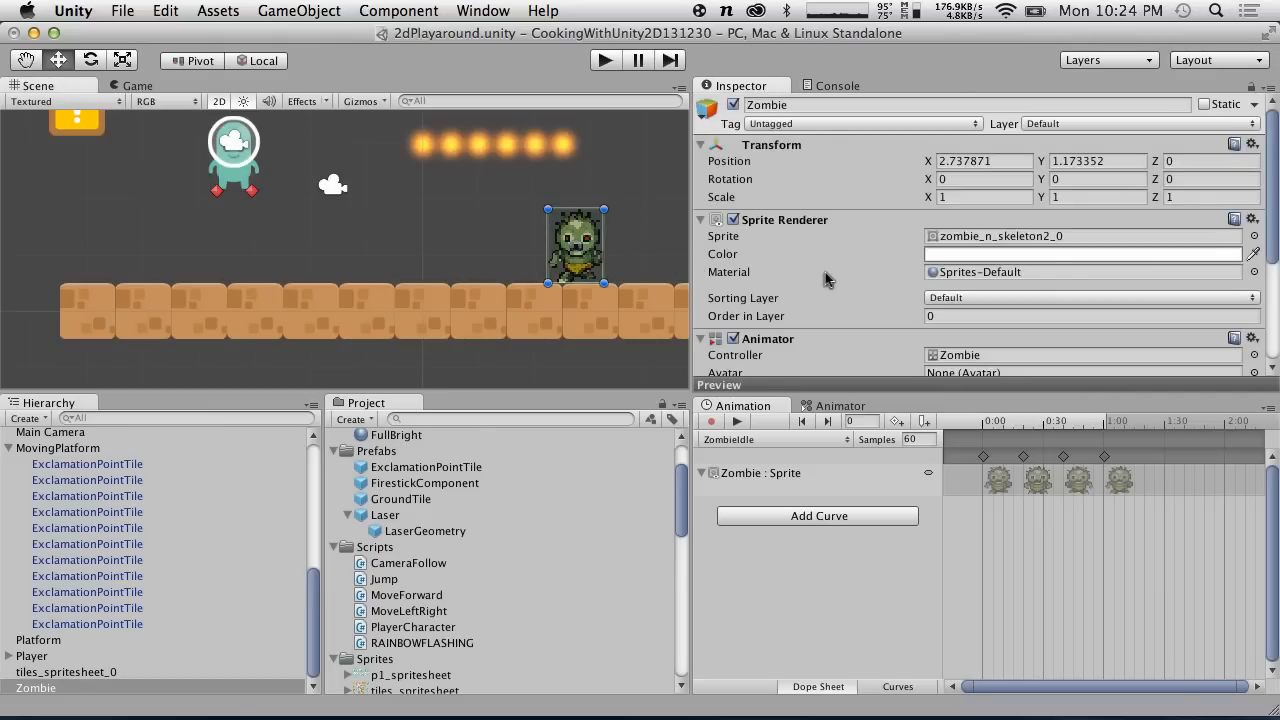
scroll(825, 272, "down", 4)
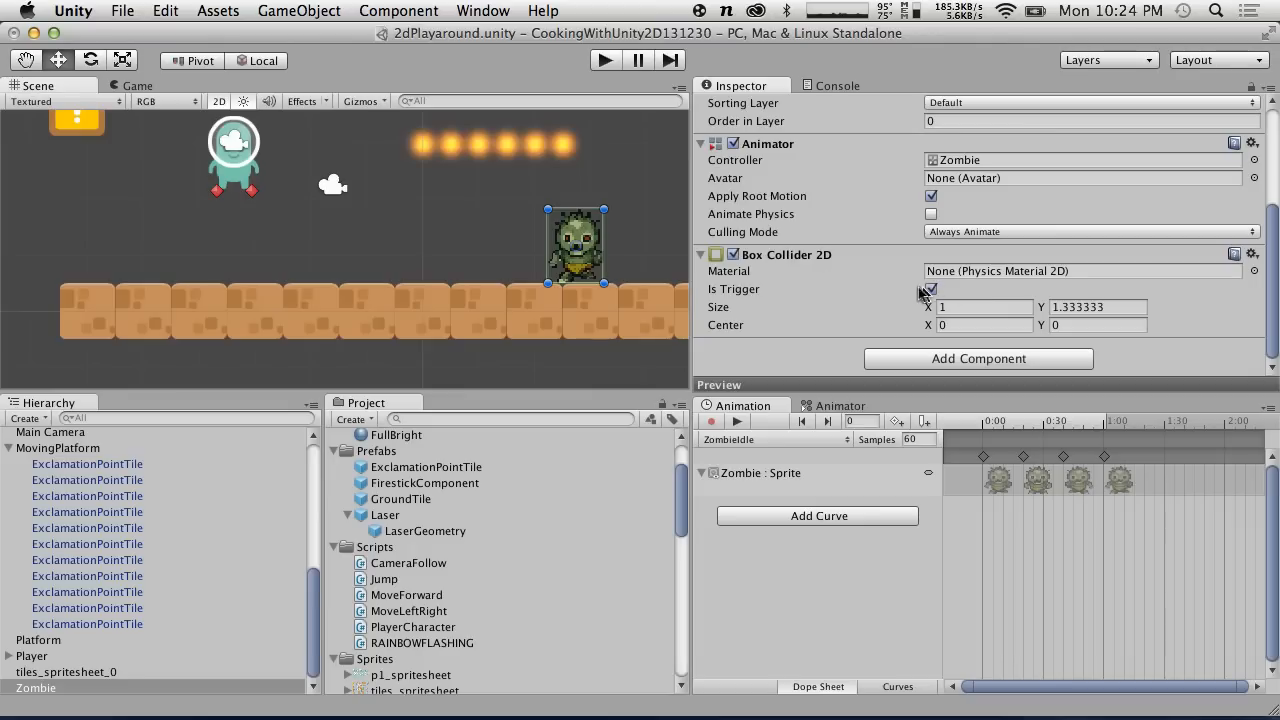
left_click(390, 516)
left_click(402, 531)
scroll(924, 294, "down", 1)
scroll(923, 287, "down", 5)
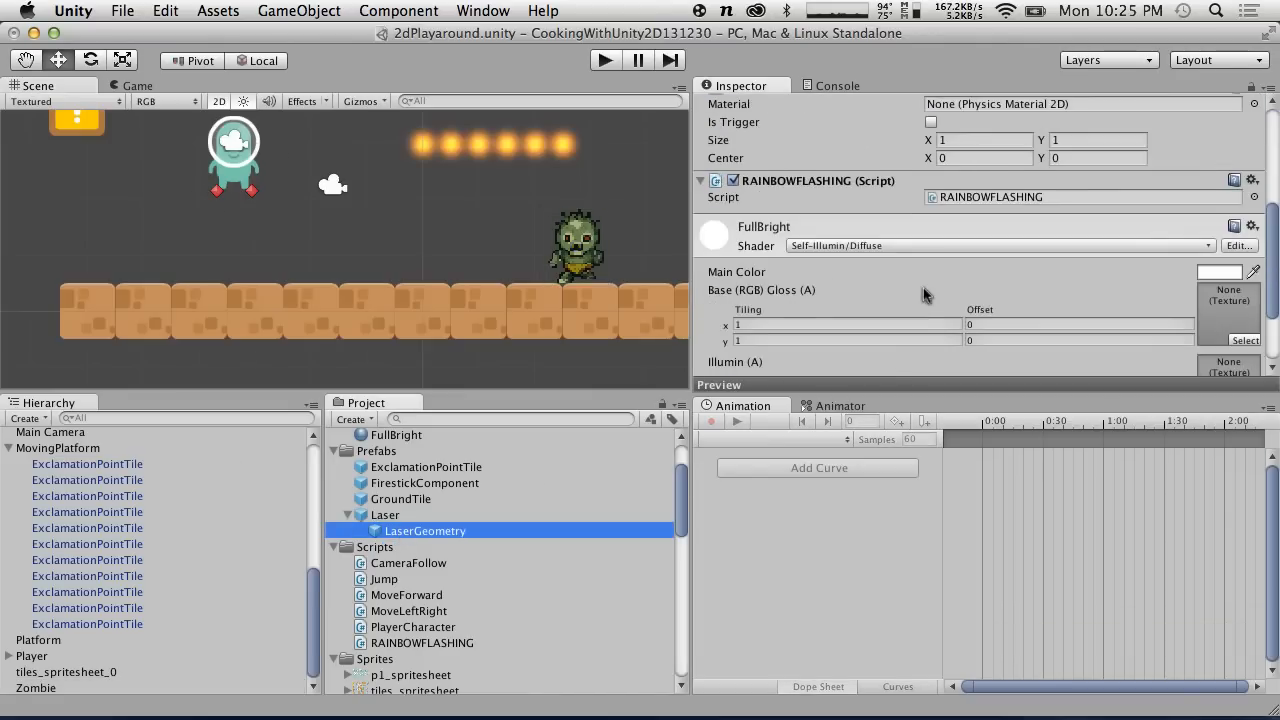
scroll(923, 287, "up", 2)
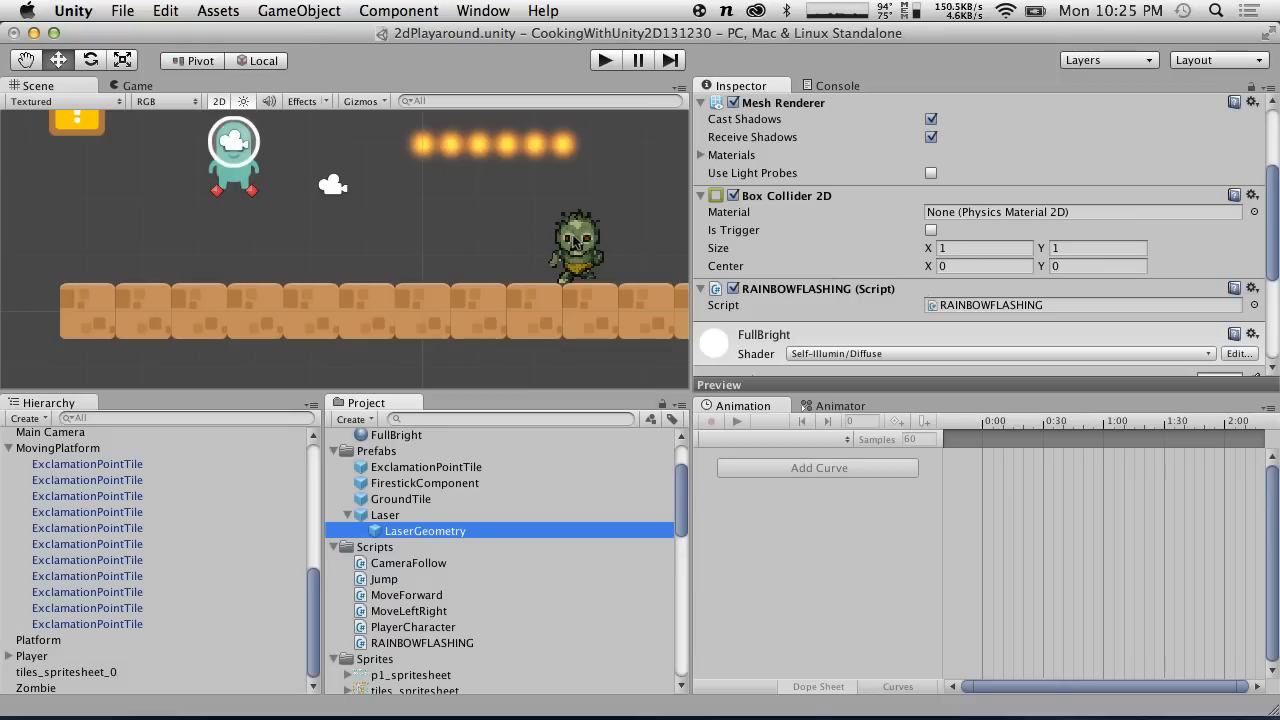
left_click(575, 243)
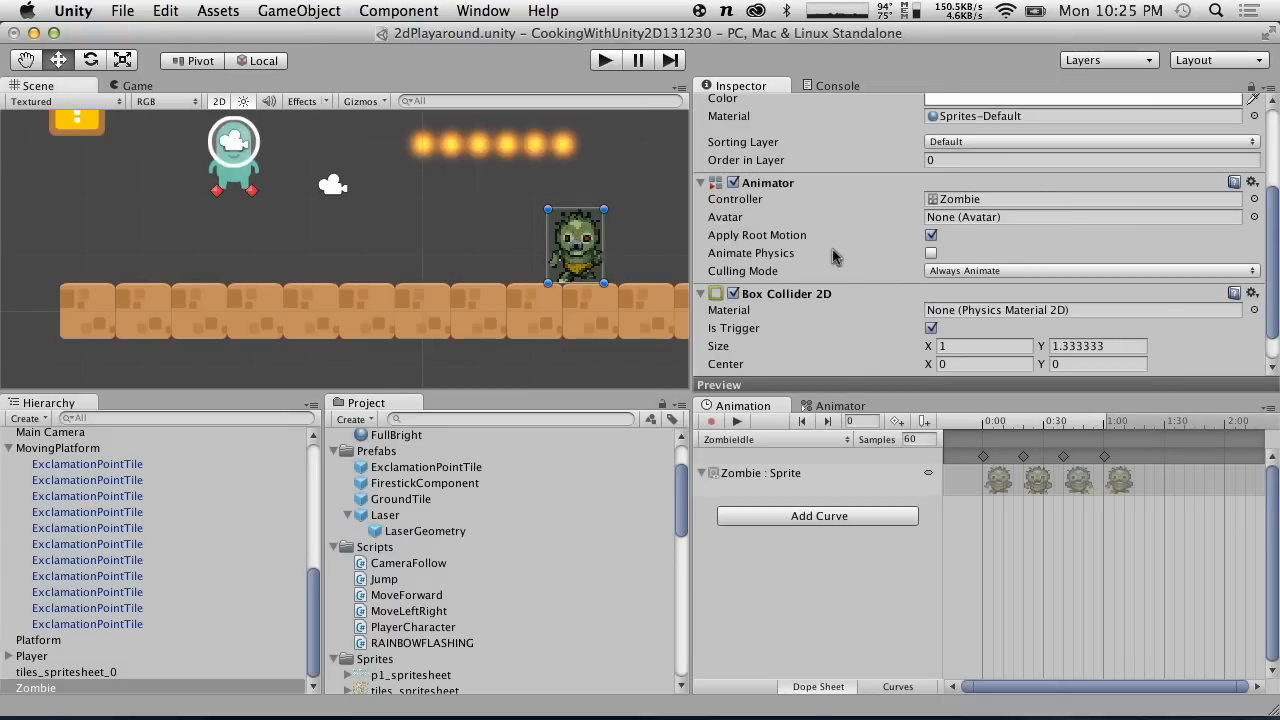
Create a C# script named Enemy in the Scripts folder and open it in MonoDevelop.
left_click(350, 419)
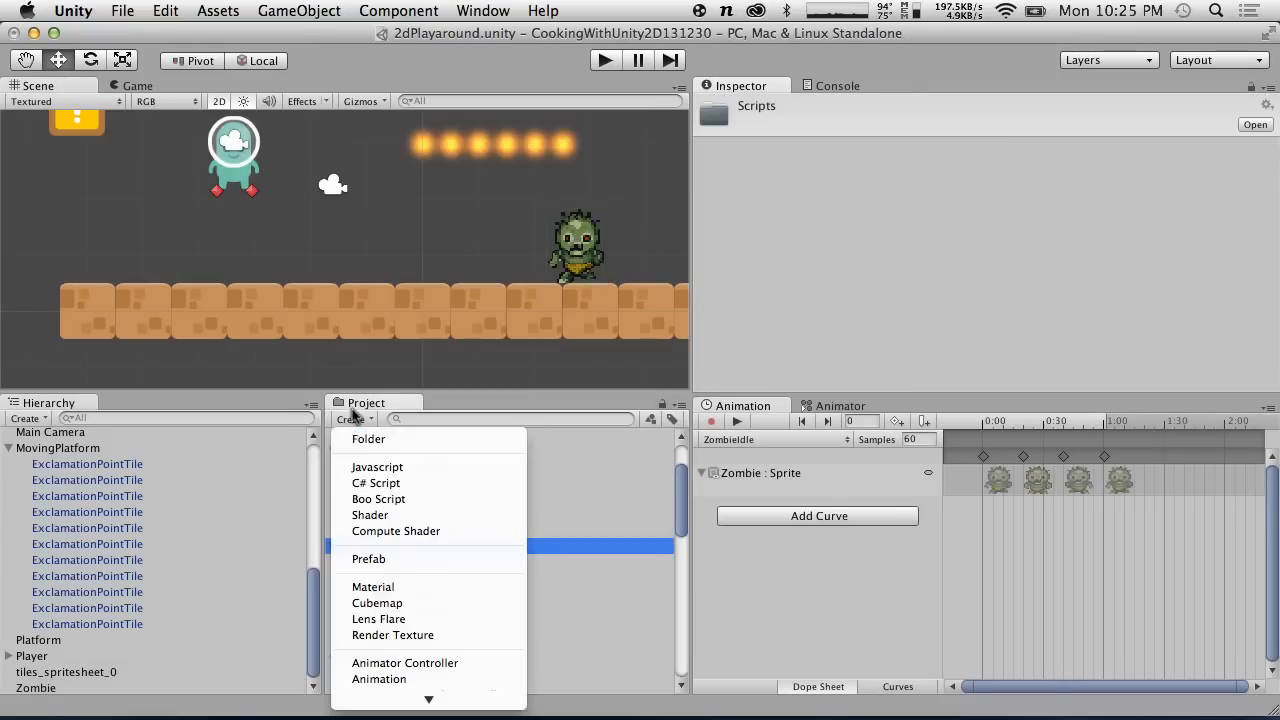
left_click(423, 488)
type("Enemy")
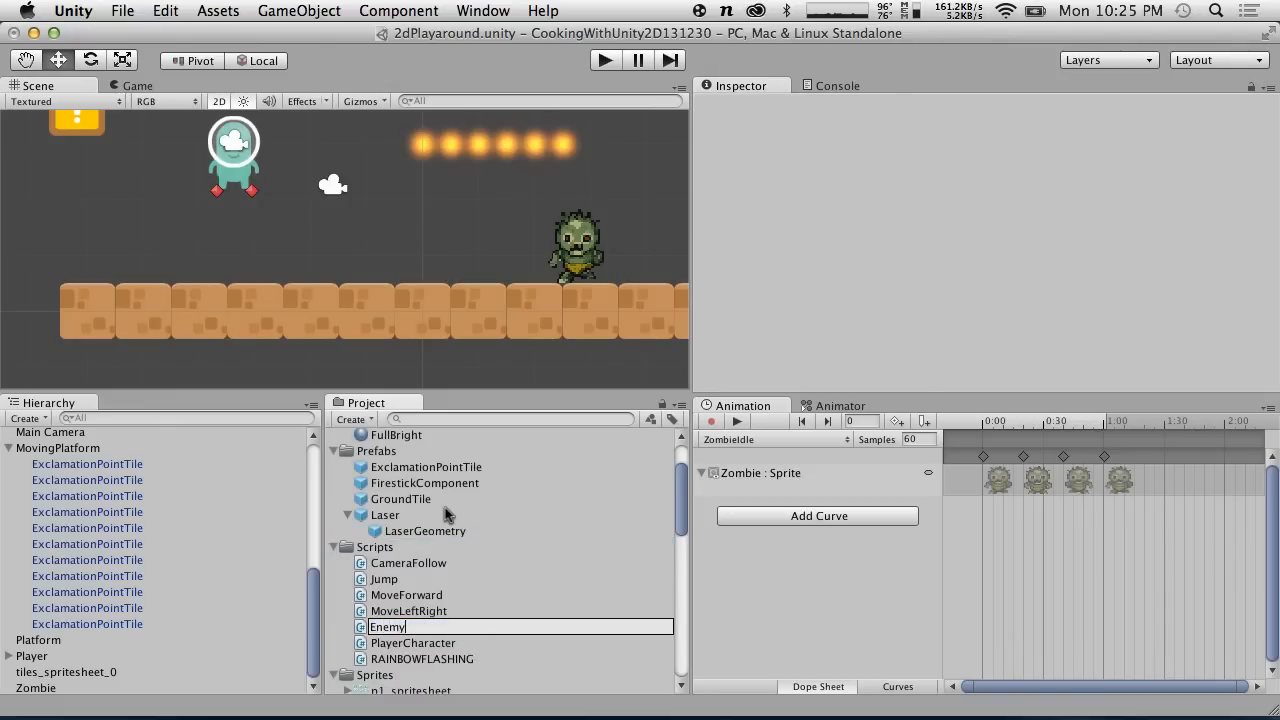
key("Return")
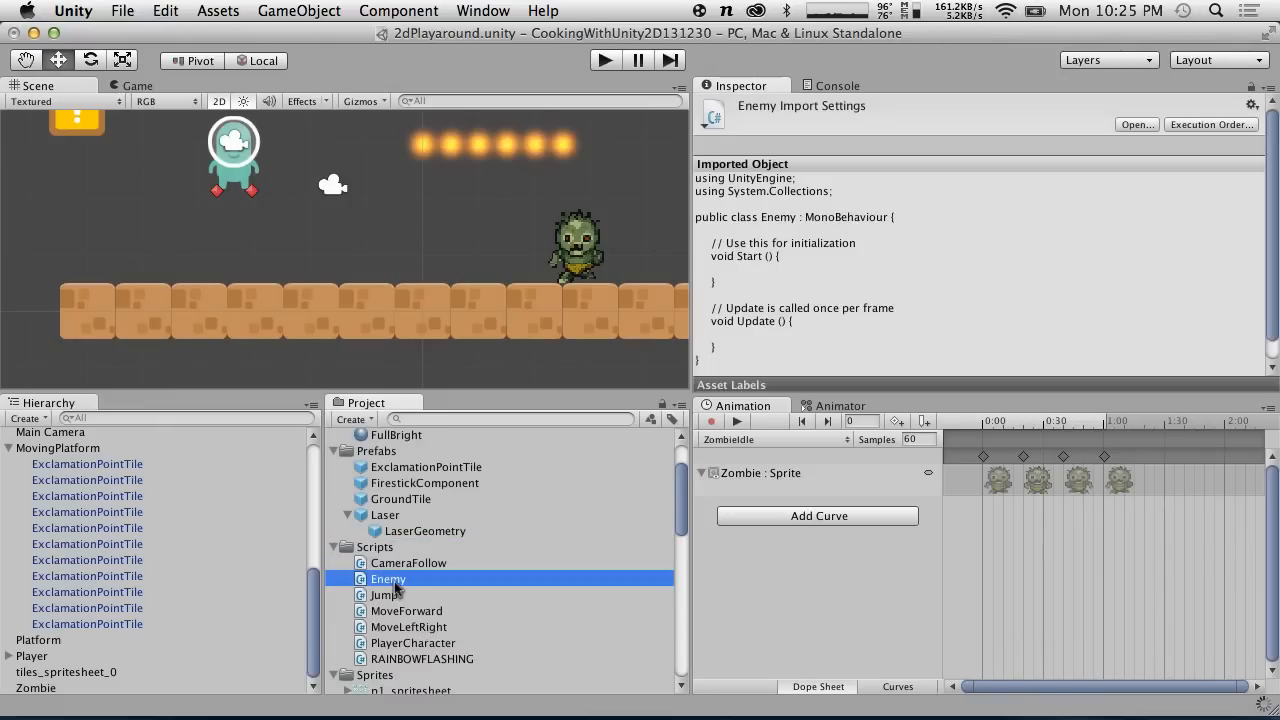
double_click(394, 584)
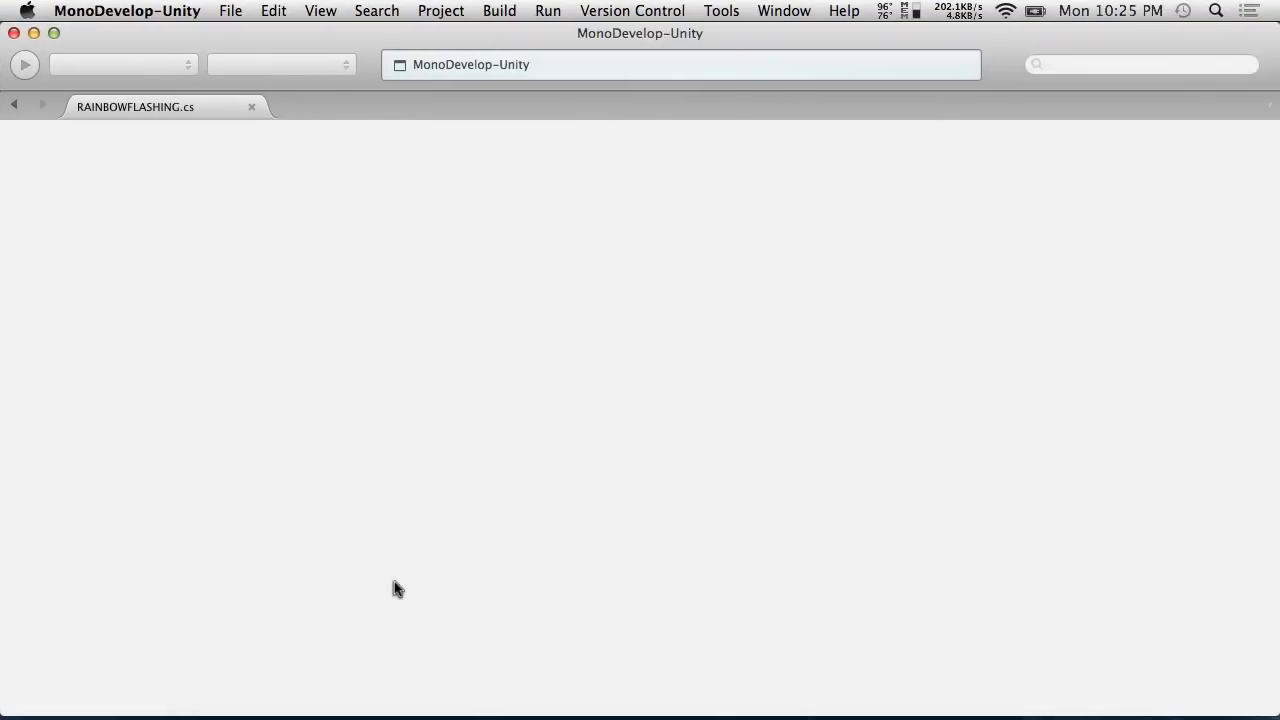
Put the Enemy class's opening brace on its own line, replace Start and Update with an empty OnTriggerEnter2D() method, and save the script.
left_click(319, 194)
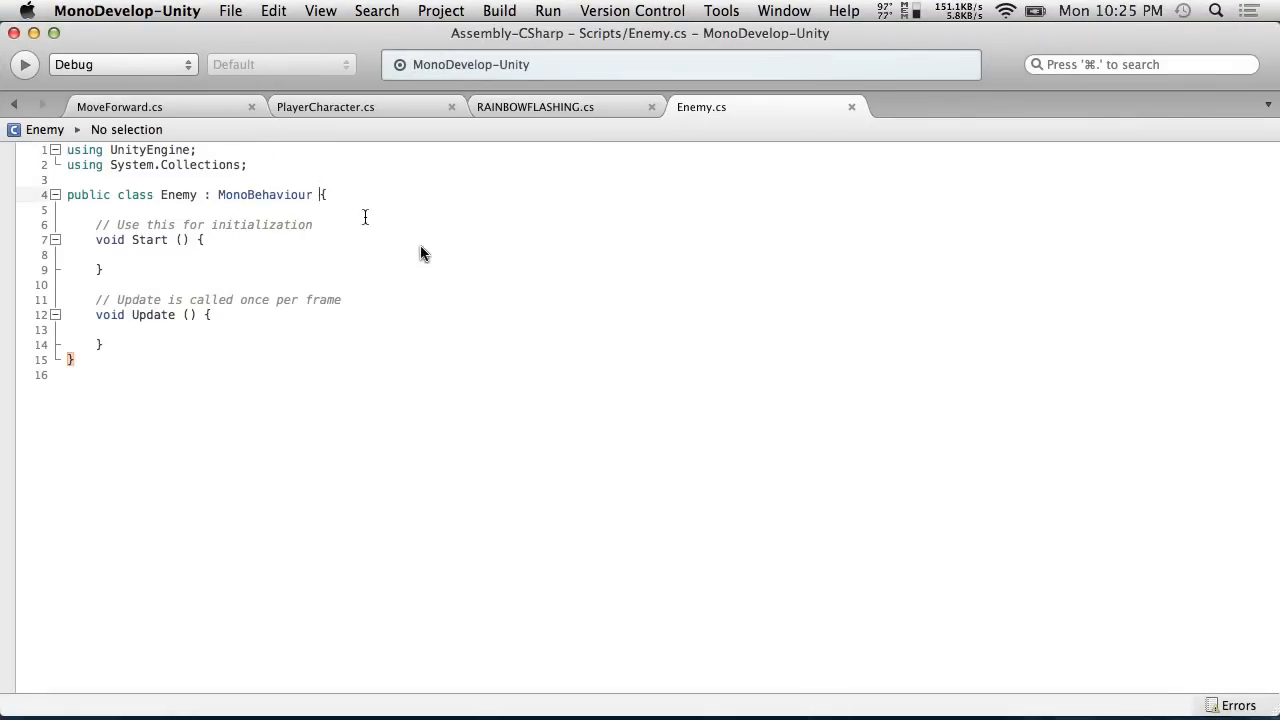
key("Return")
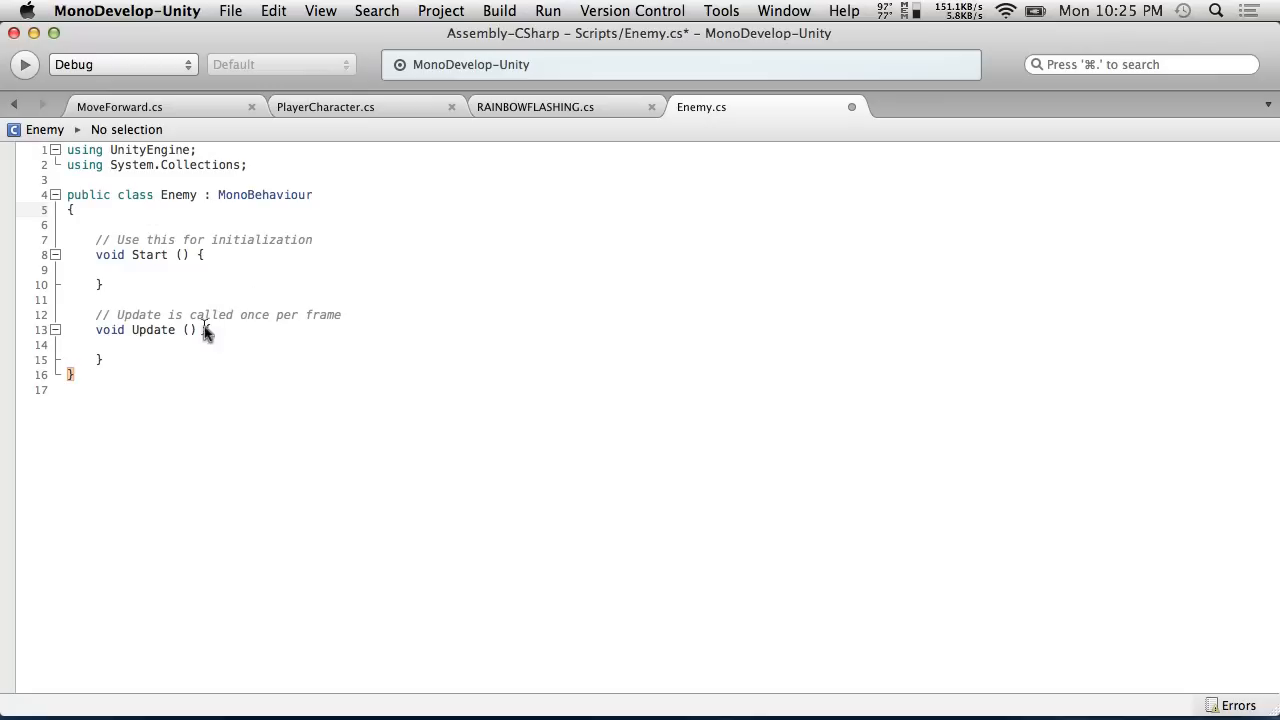
left_click_drag(206, 366, 98, 245)
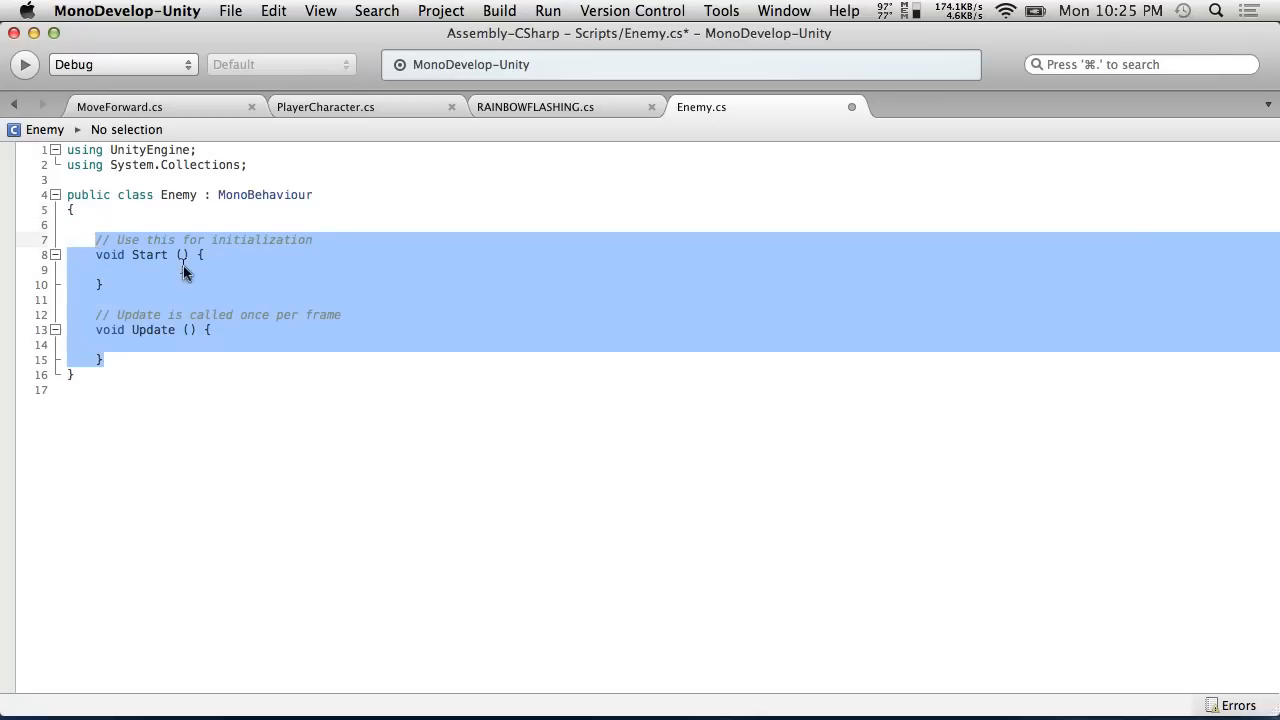
type("void OnTriggerEnter2")
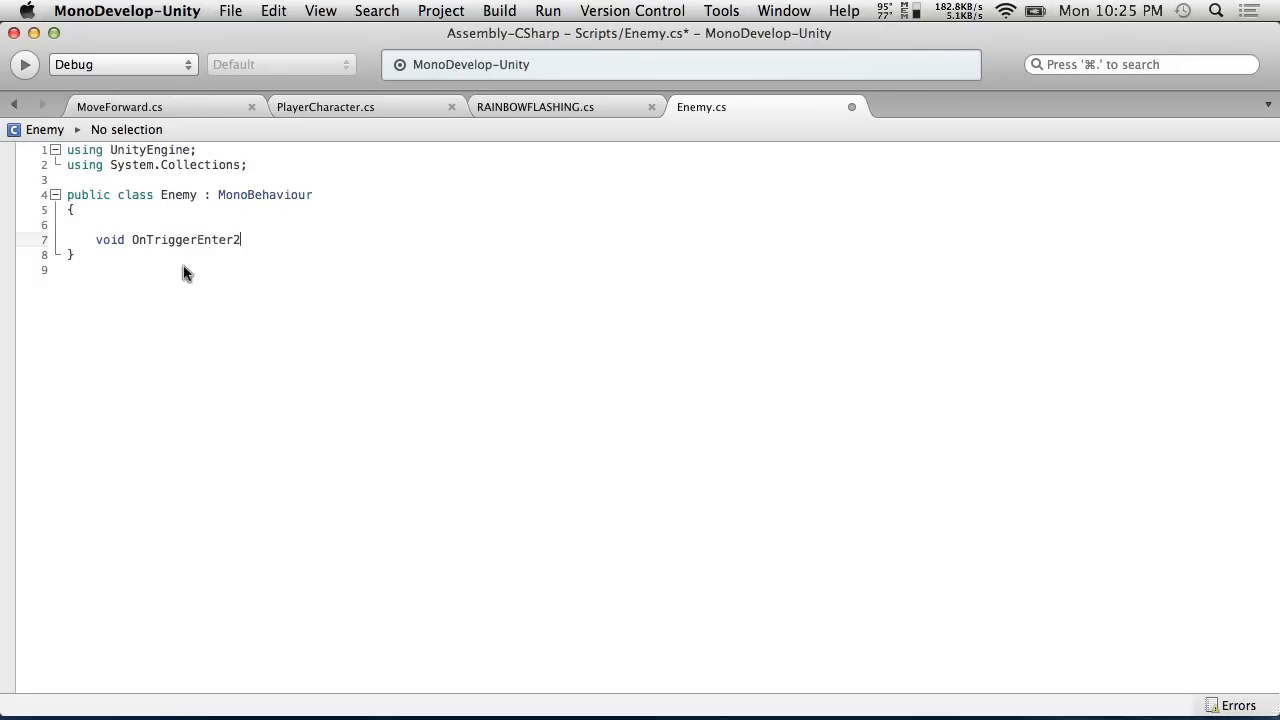
key("Return")
type("{")
key("Return")
left_click(104, 226)
key("BackSpace")
left_click(230, 10)
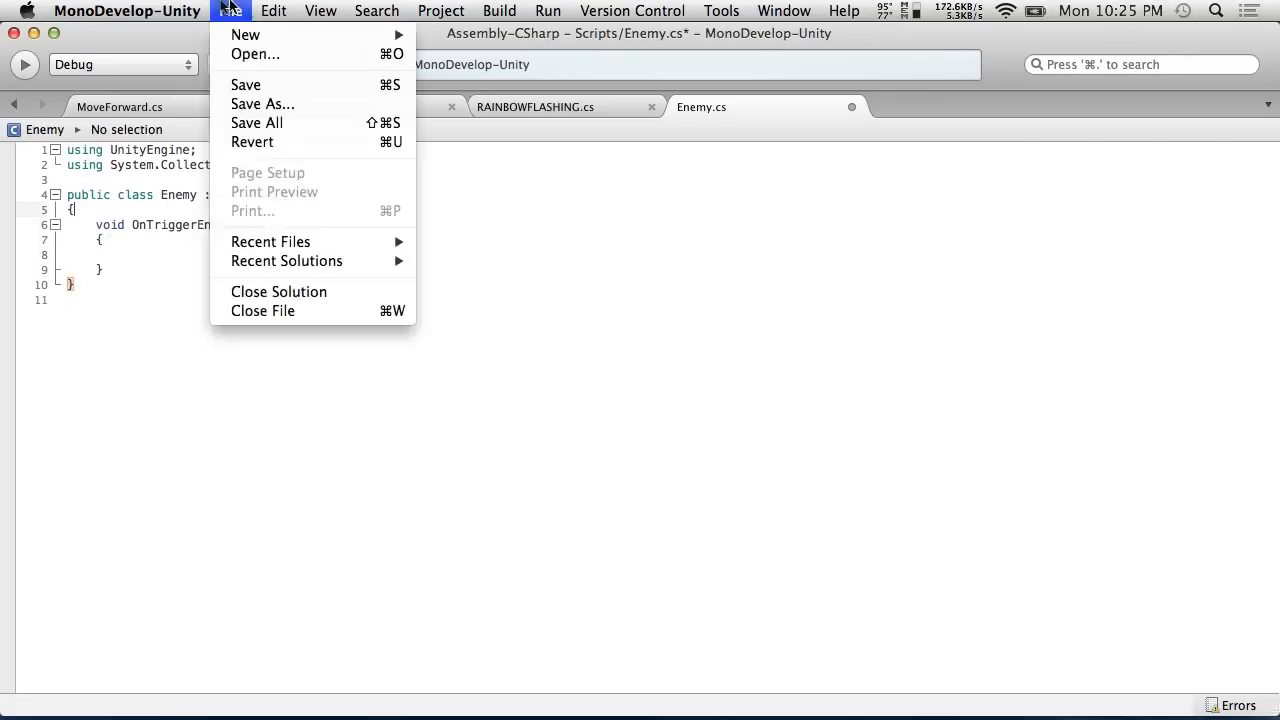
left_click(275, 85)
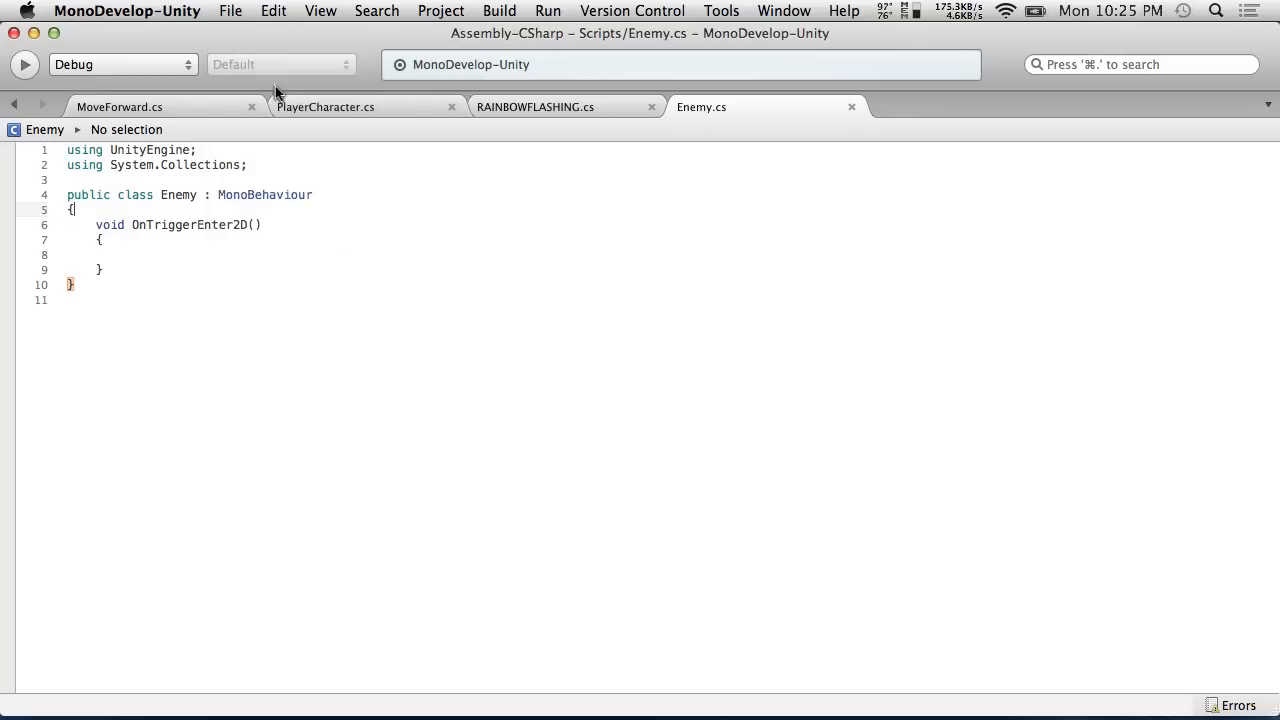
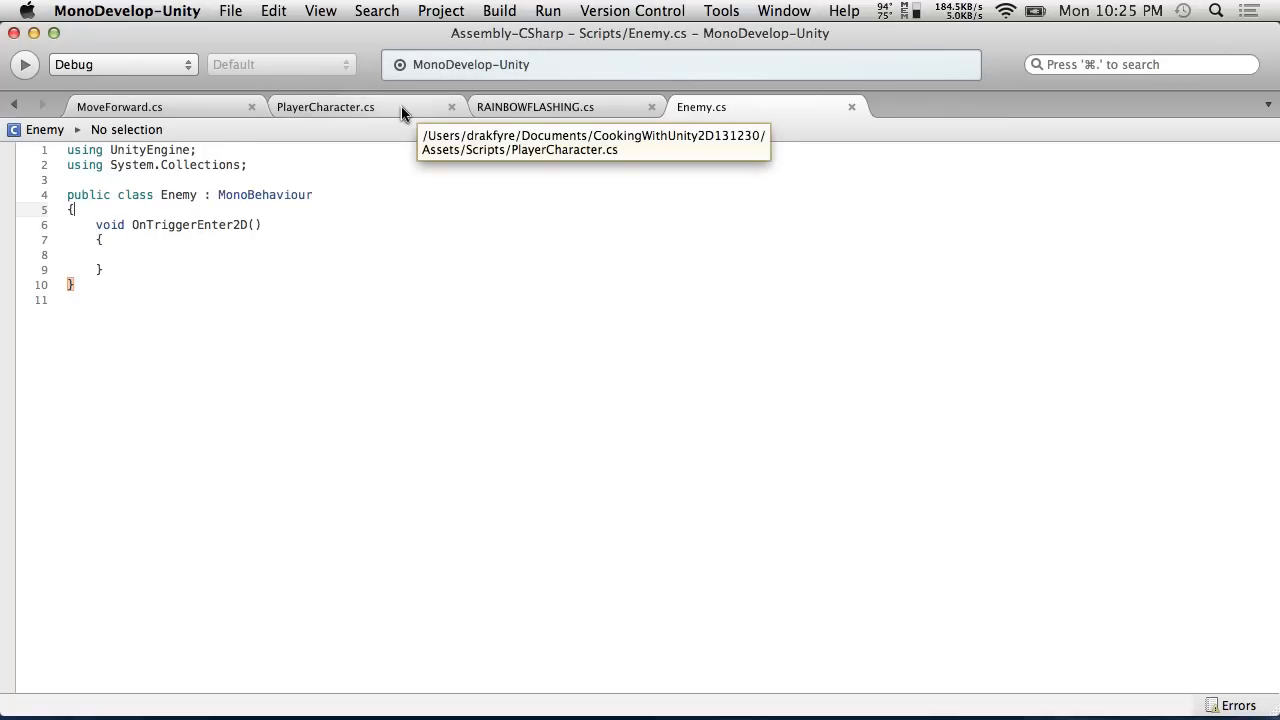
View the brick image aljsdflajsdklfja.png from the desktop in Preview and close it.
key("ctrl+Left")
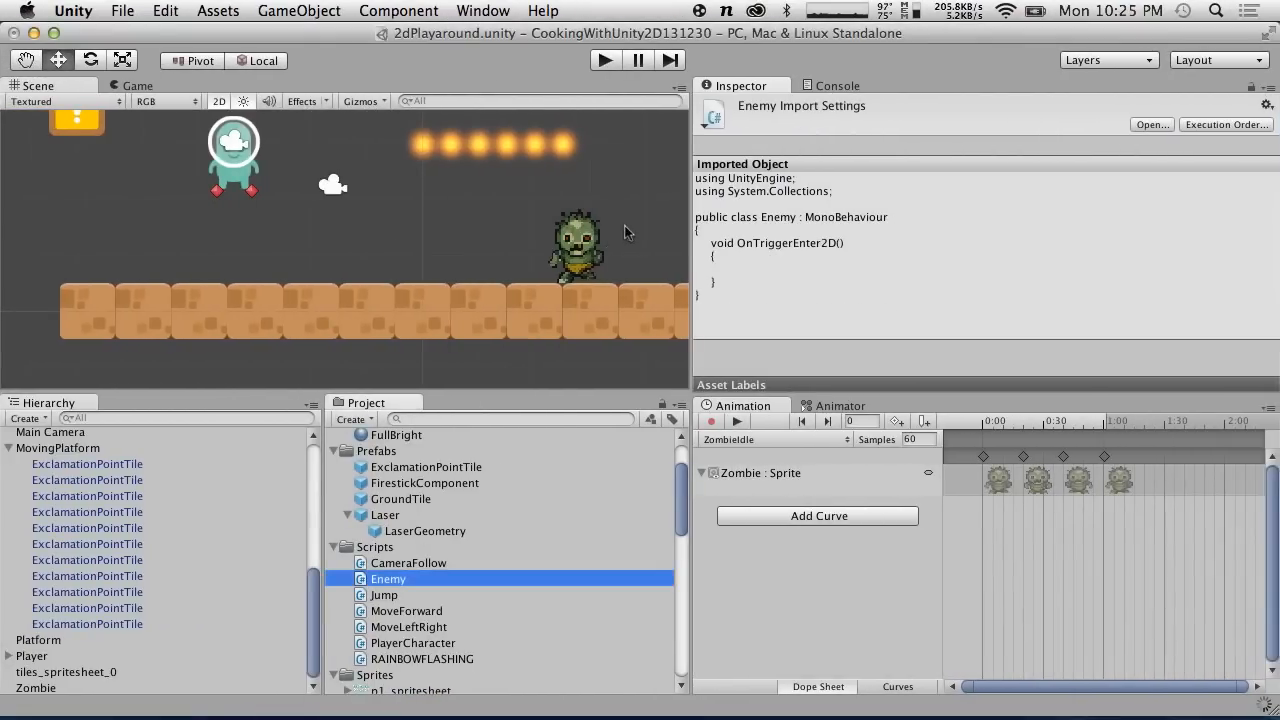
key("F11")
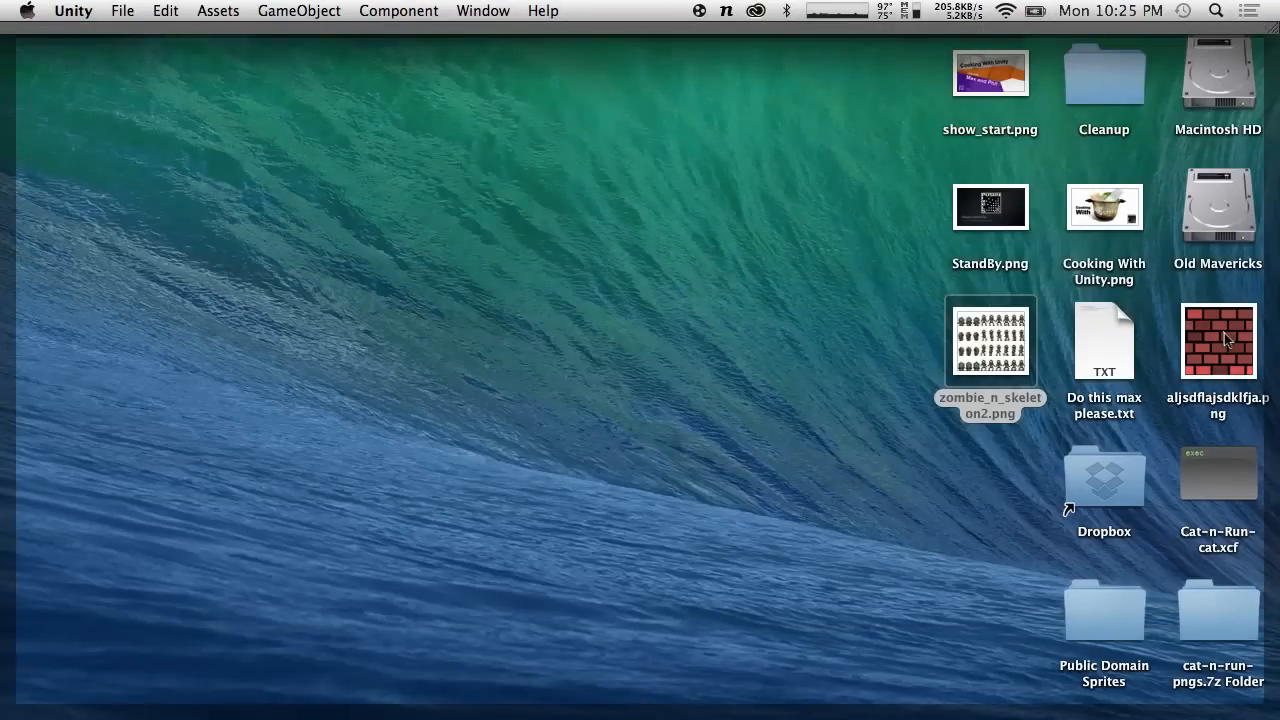
left_click(1224, 333)
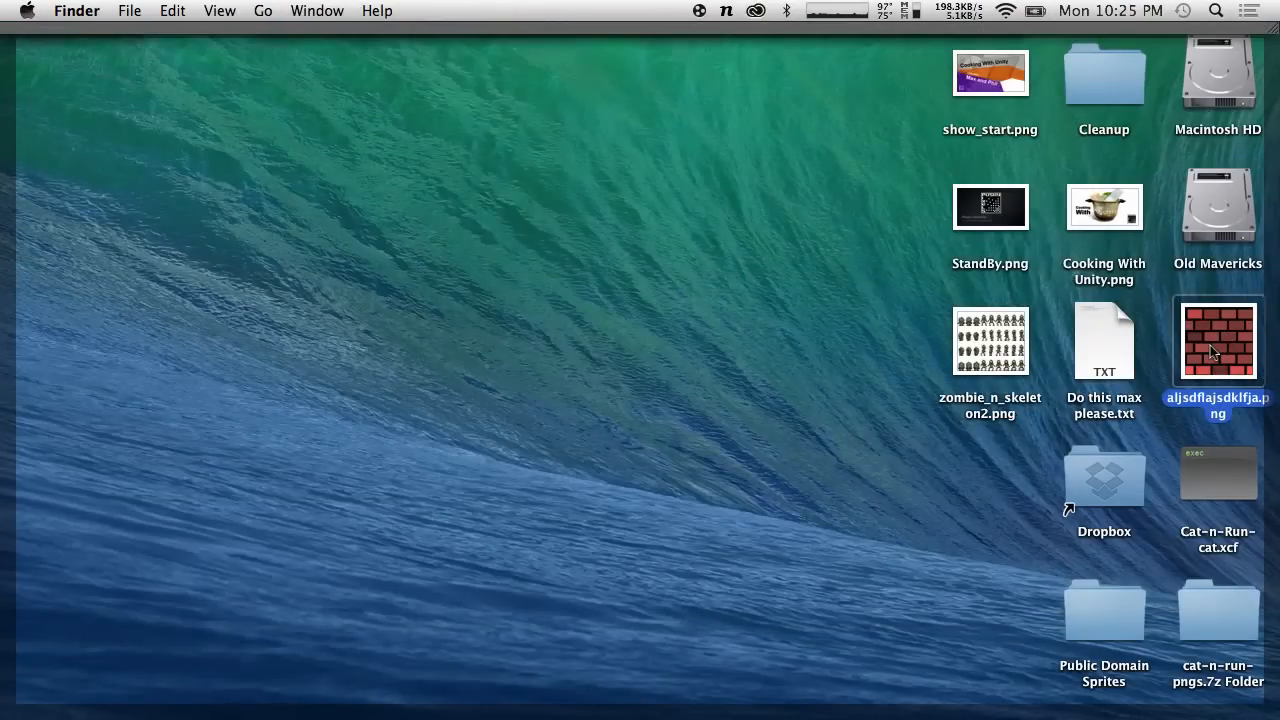
double_click(1210, 345)
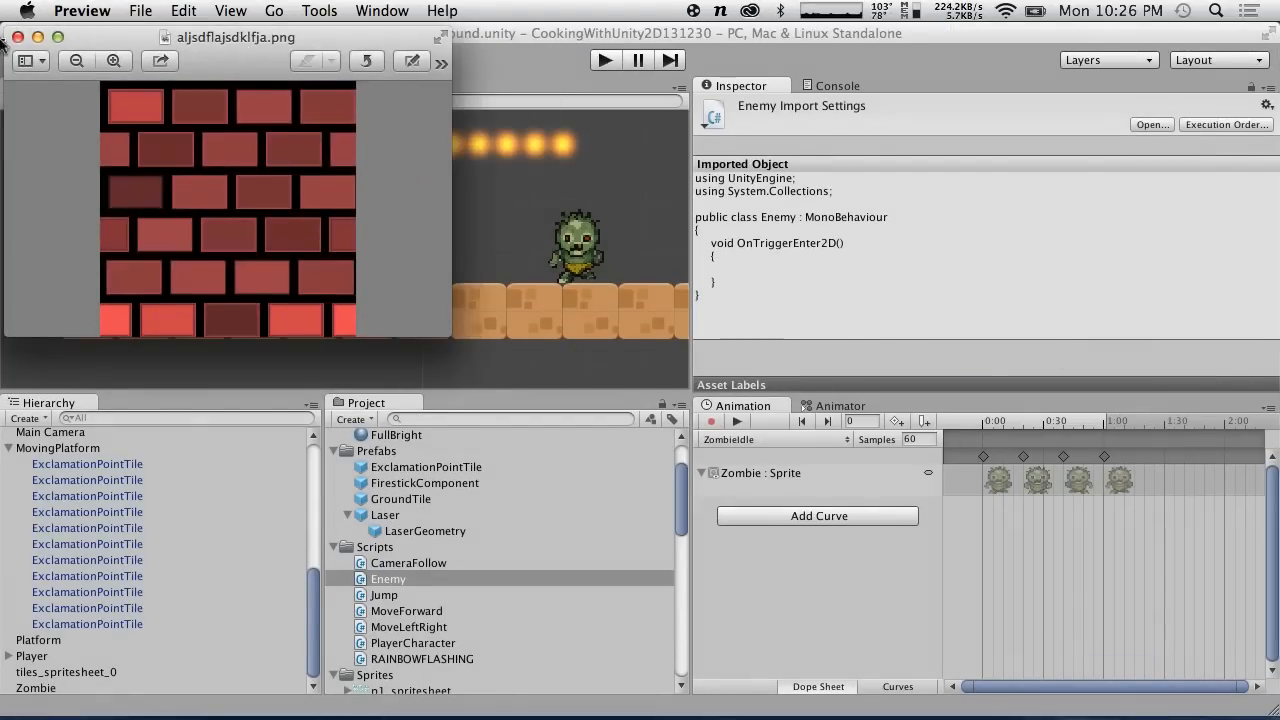
left_click(18, 38)
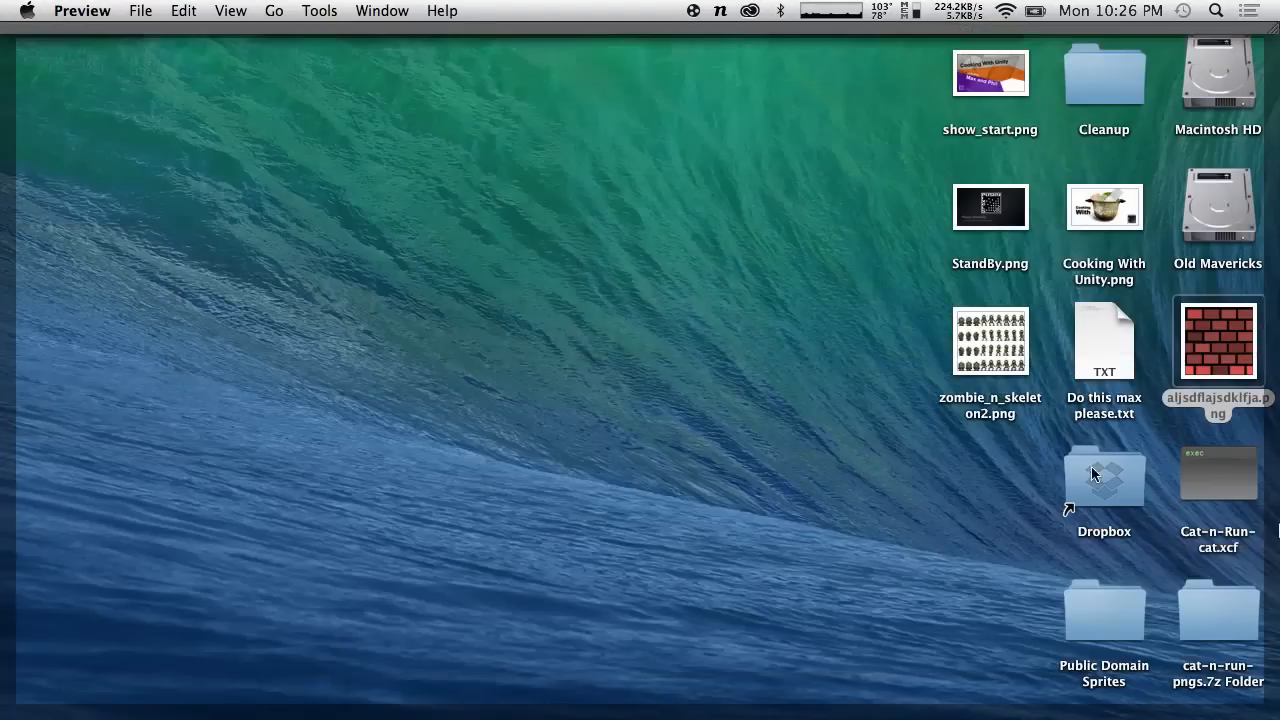
Switch to Pixelmator, cancel the new image setup and close the untitled drawing without saving it.
key("alt+space")
type("pi")
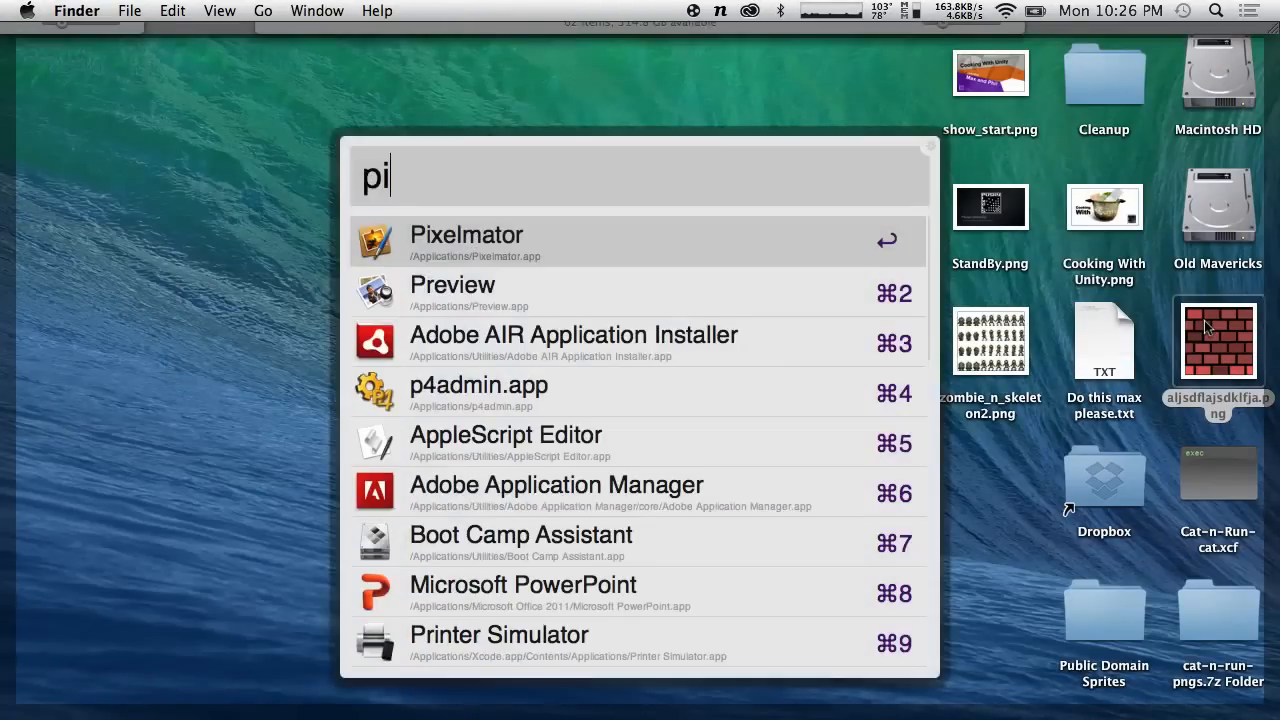
key("Return")
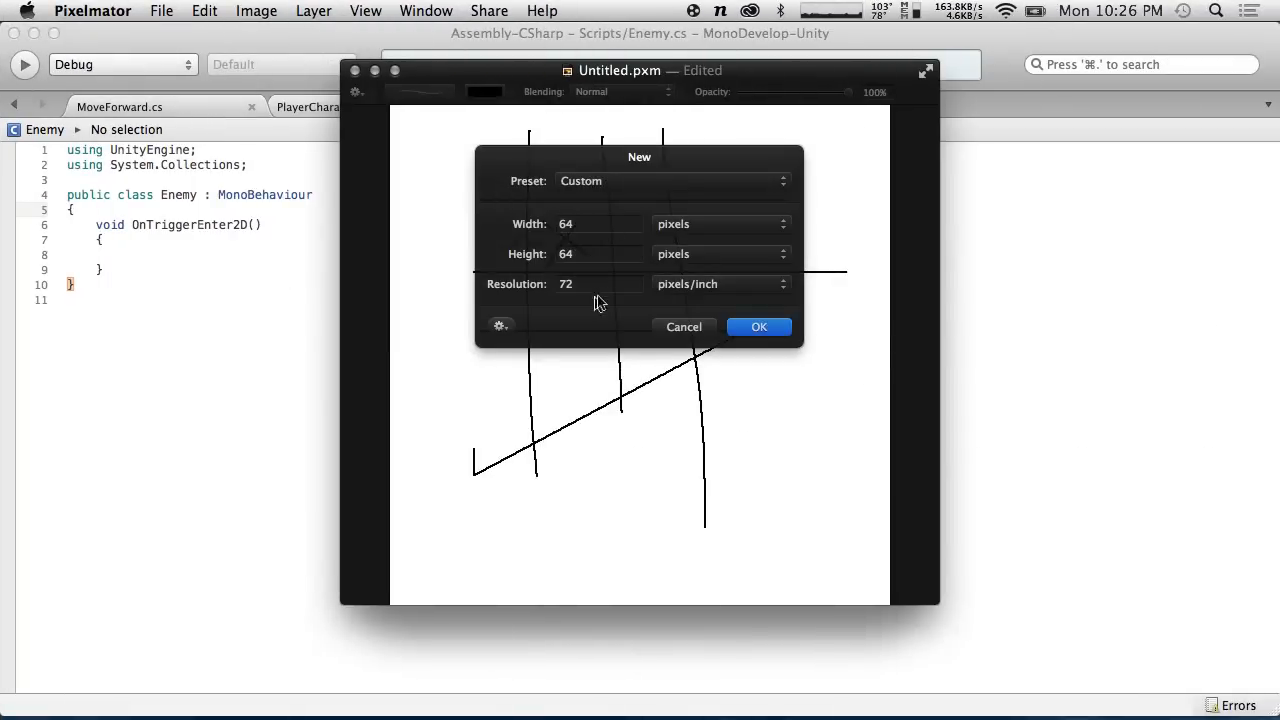
left_click(684, 327)
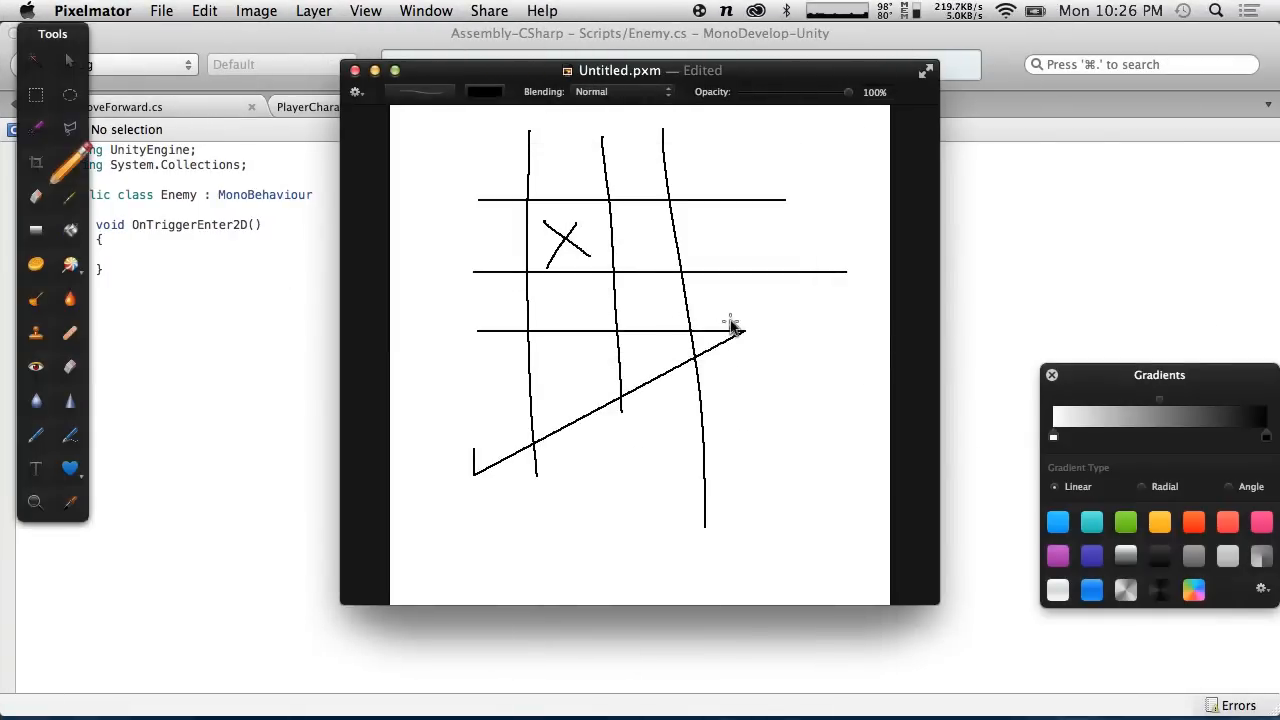
left_click(355, 70)
left_click(548, 377)
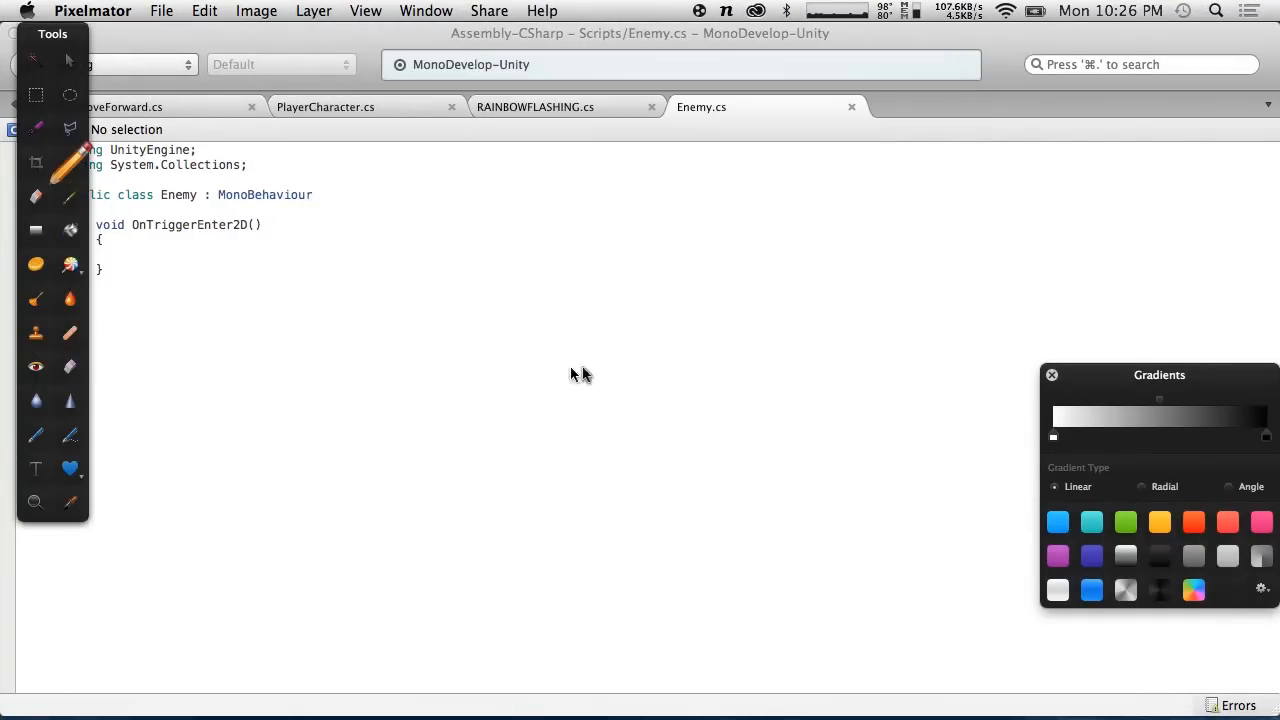
Open the desktop brick image aljsdflajsdklfja.png in Pixelmator.
key("F11")
left_click_drag(1224, 326, 921, 680)
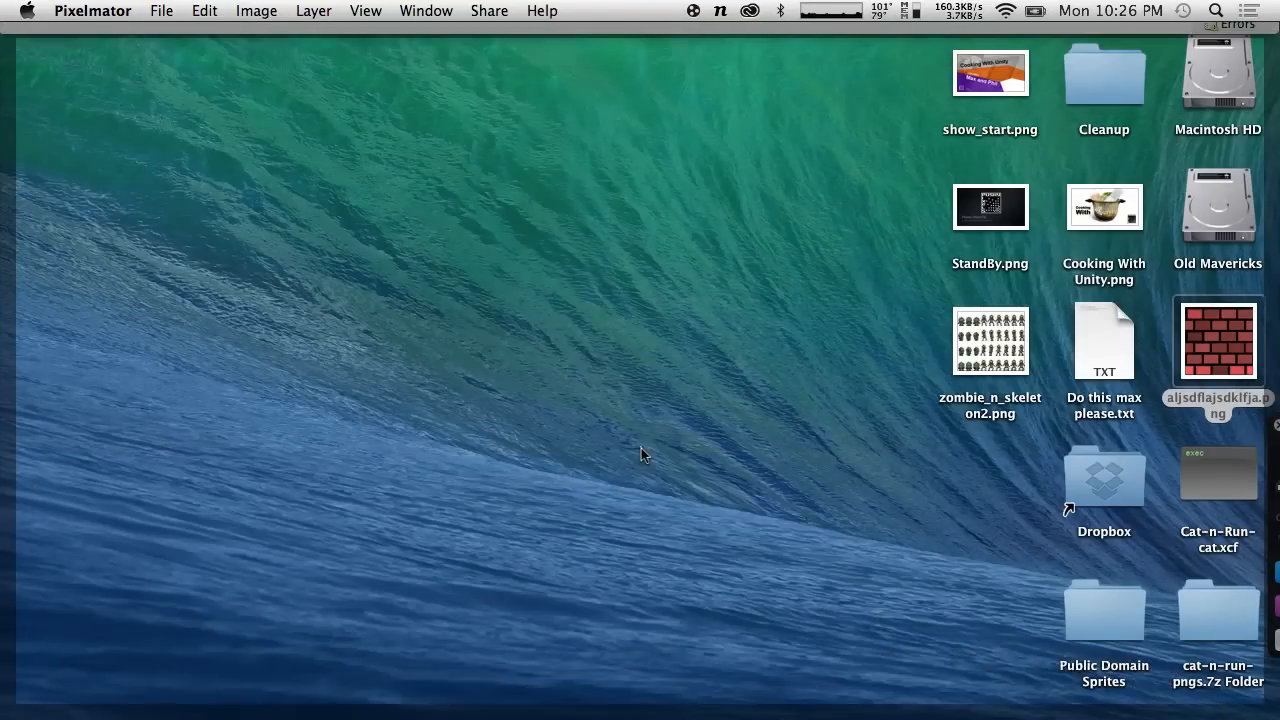
key("F11")
mouse_move(832, 716)
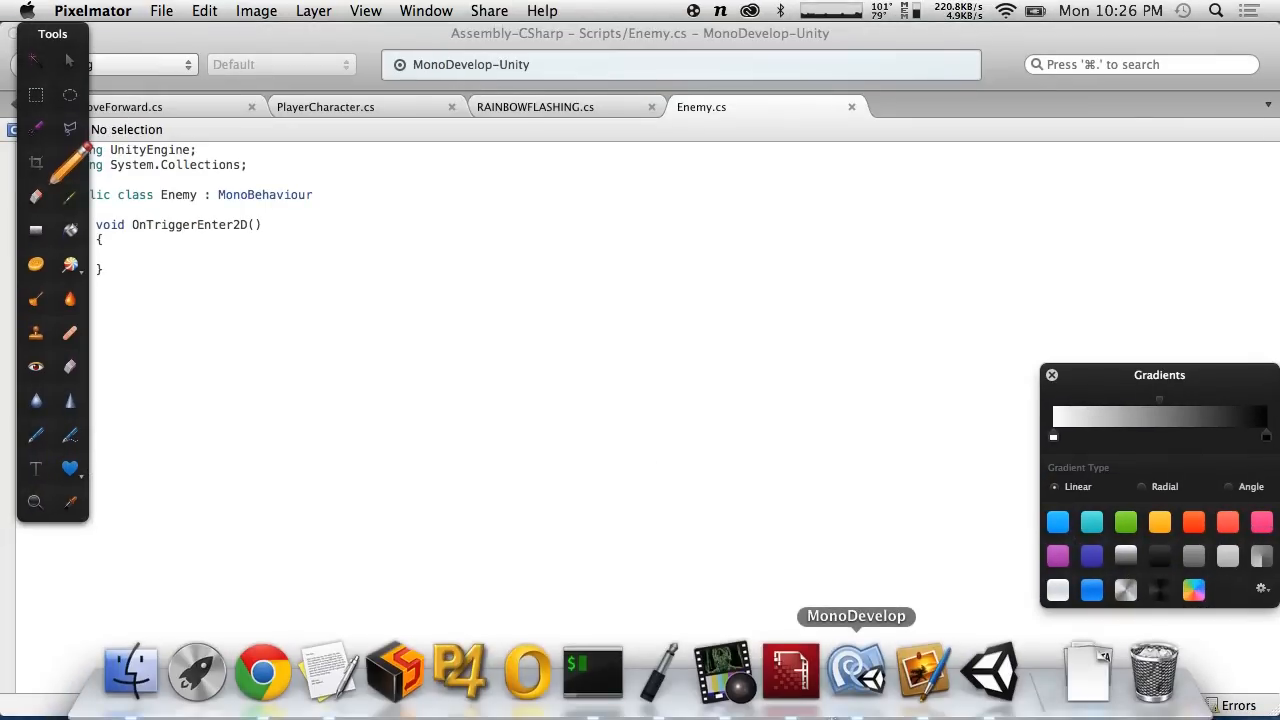
left_click(917, 688)
Resize the brick image proportionally to 16 × 16 pixels.
left_click(256, 10)
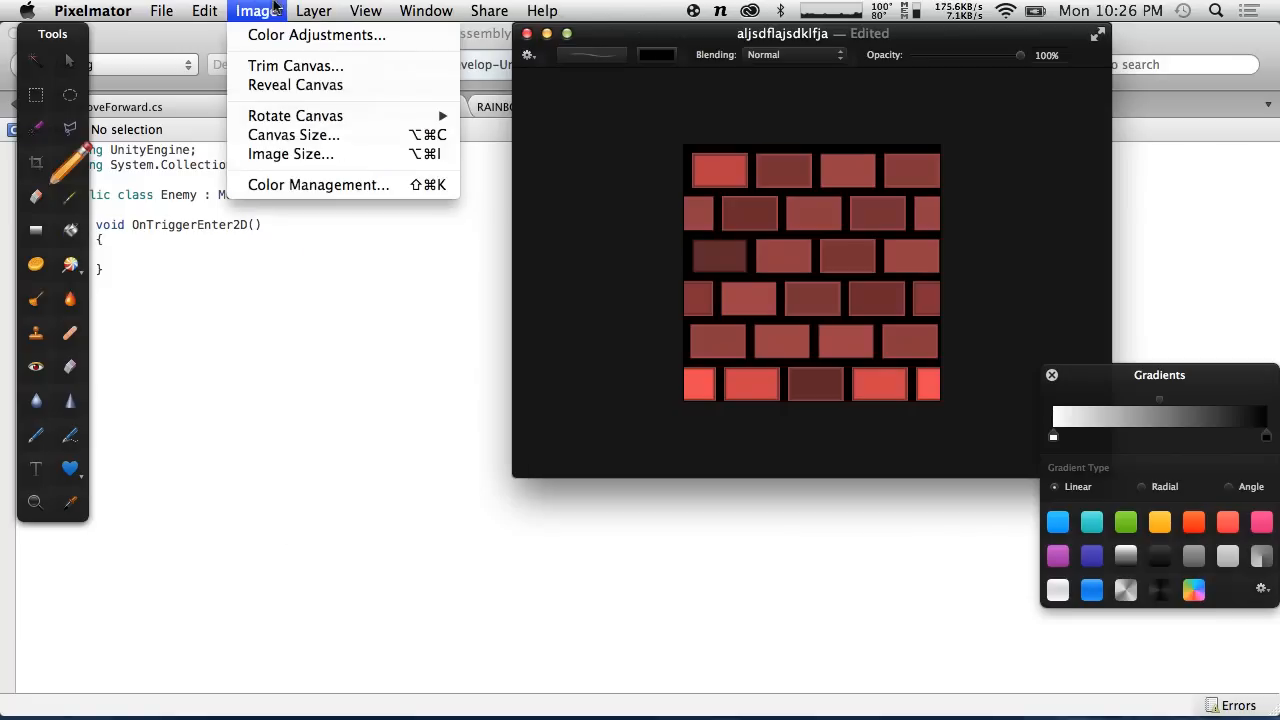
left_click(332, 157)
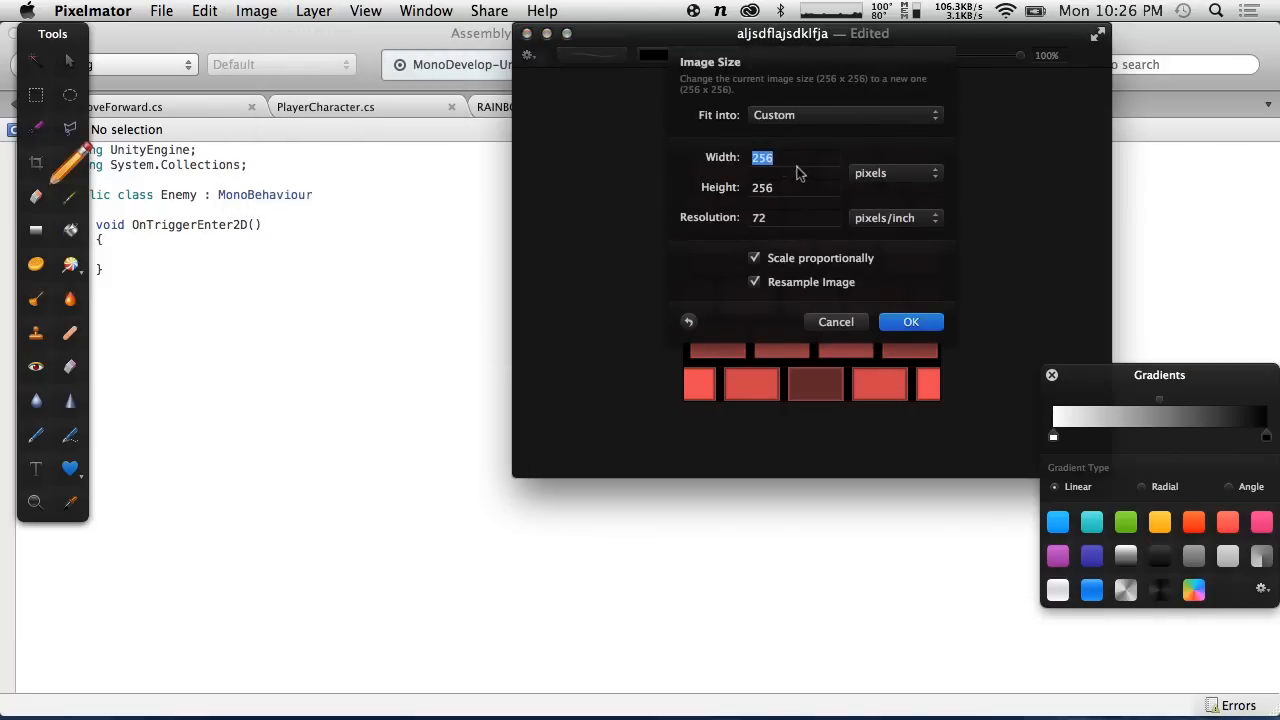
type("8")
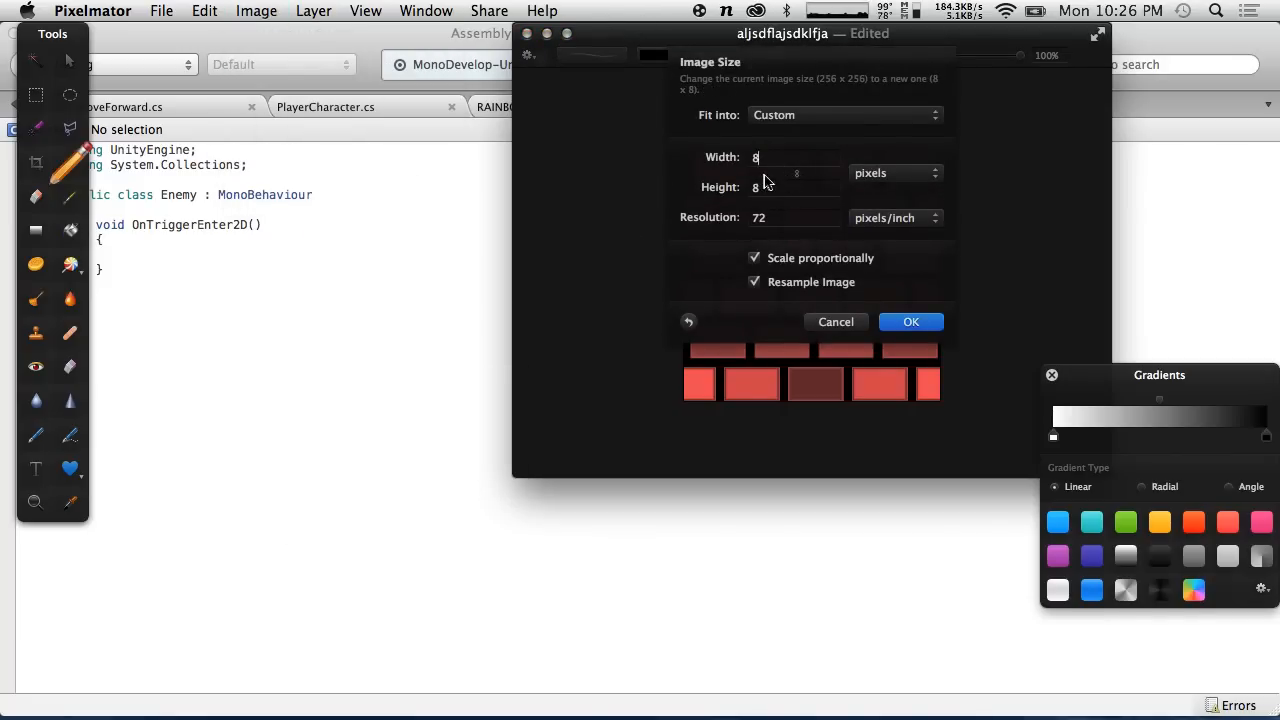
type("16")
left_click(911, 322)
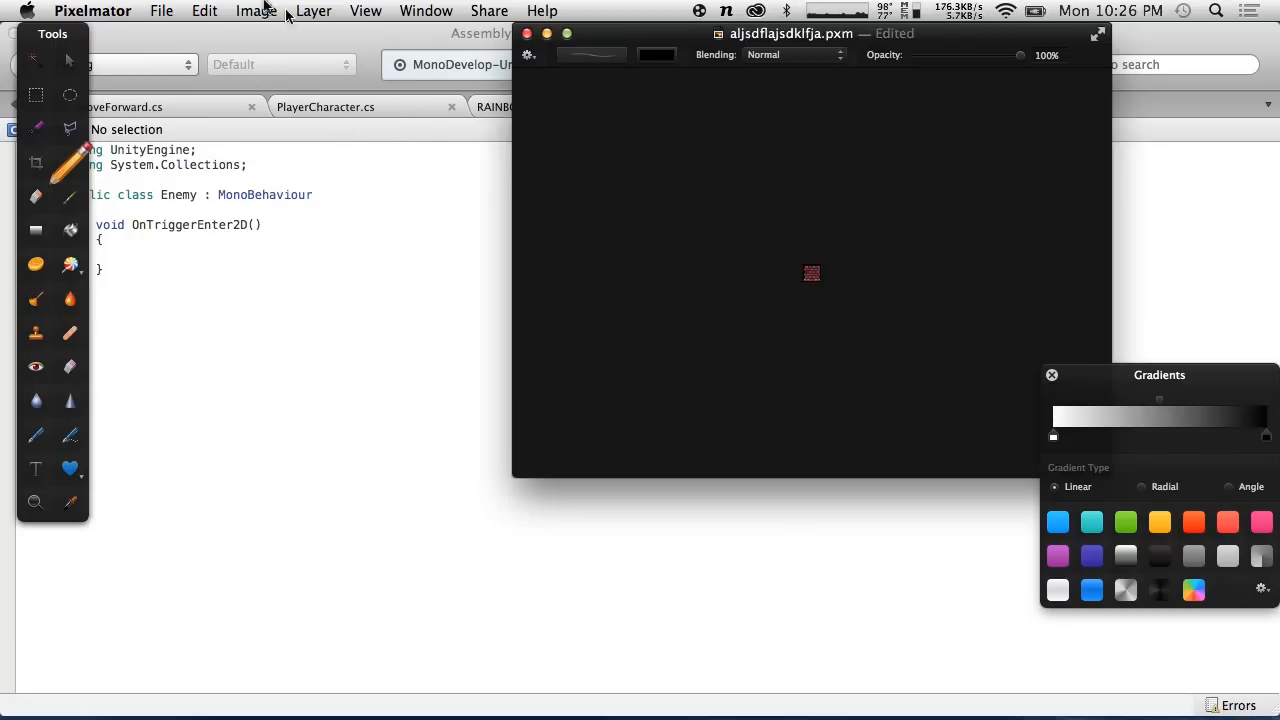
Save the resized brick image as tile.pxm.
left_click(161, 11)
left_click(185, 125)
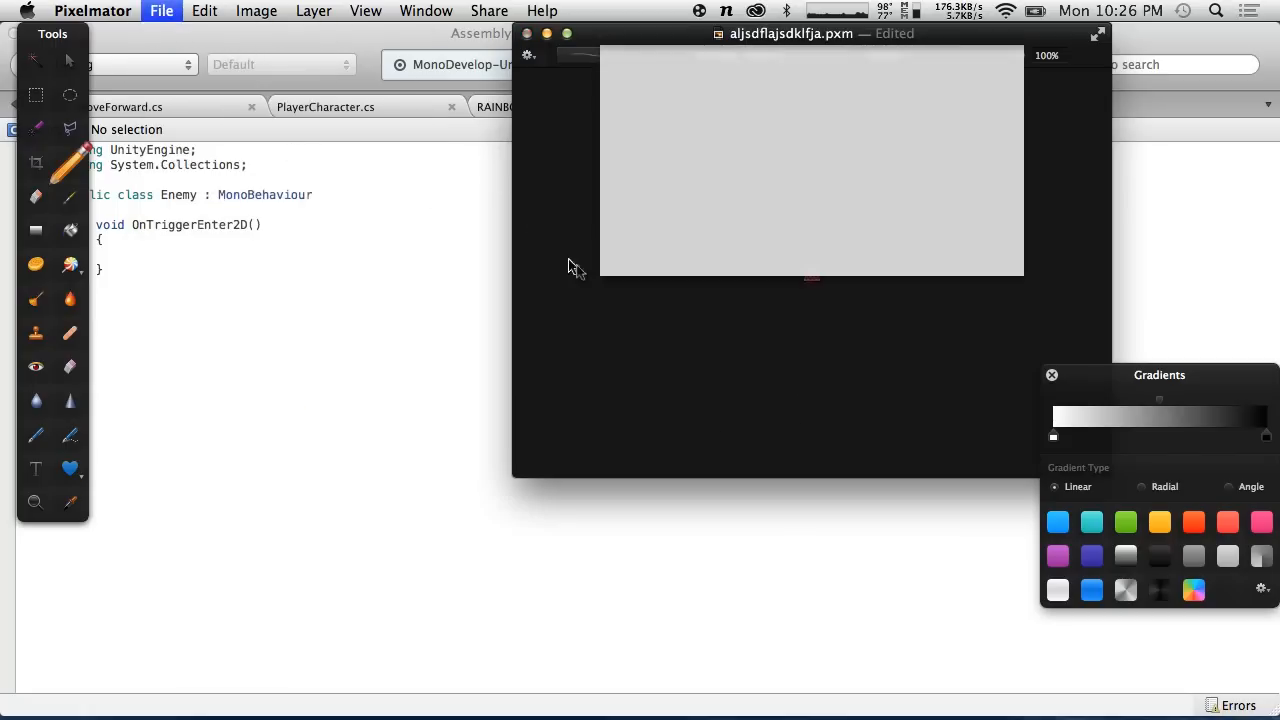
type("tile.pxm")
key("Return")
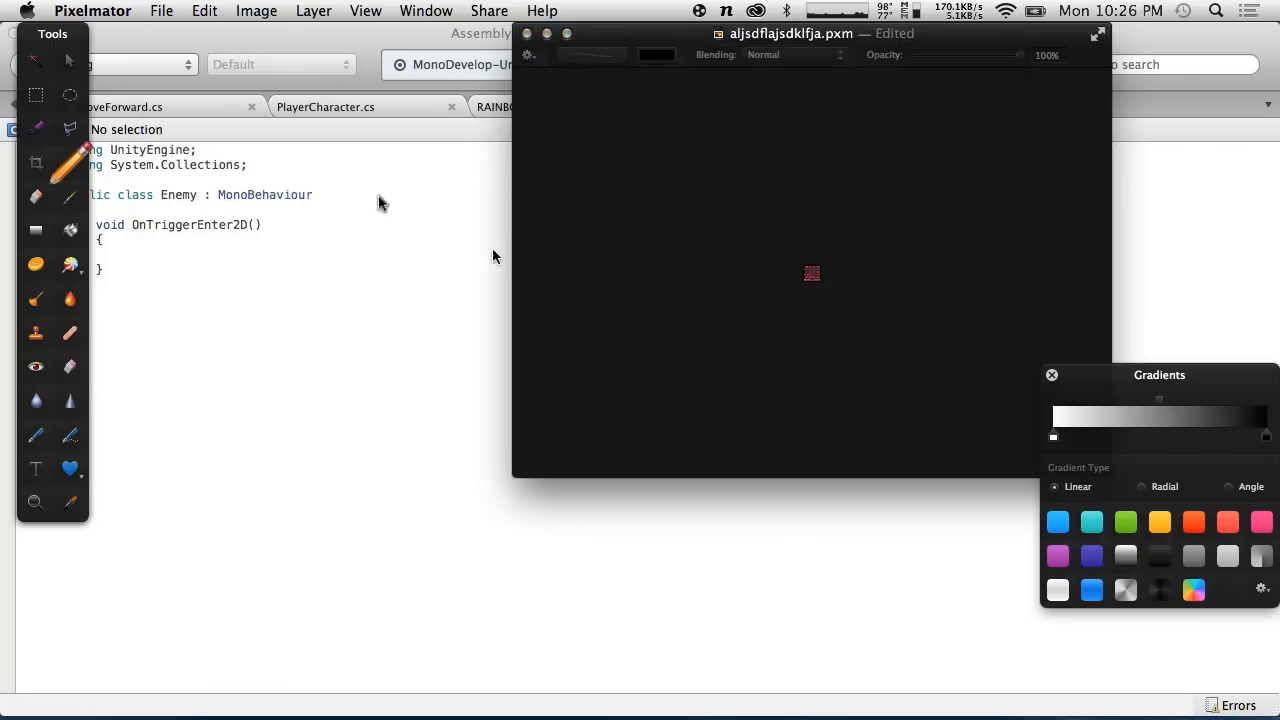
Export the brick tile as the PNG image tile.png.
left_click(180, 8)
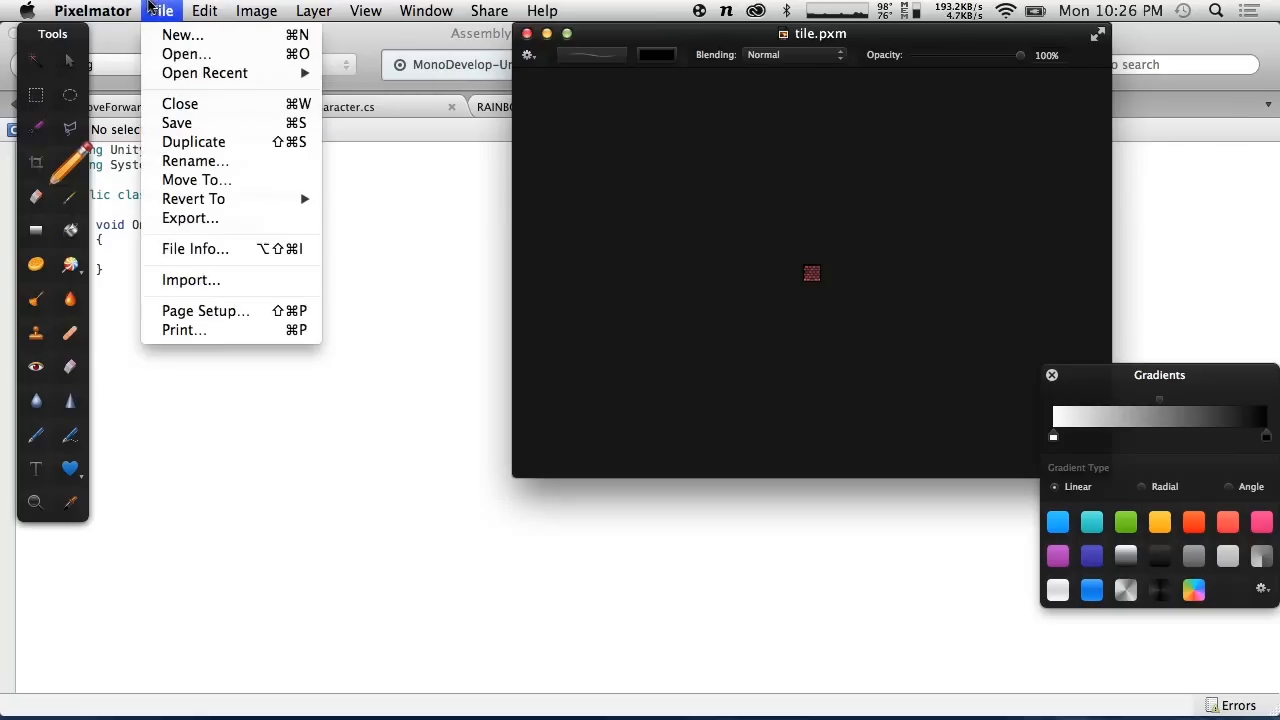
left_click(205, 218)
left_click(998, 212)
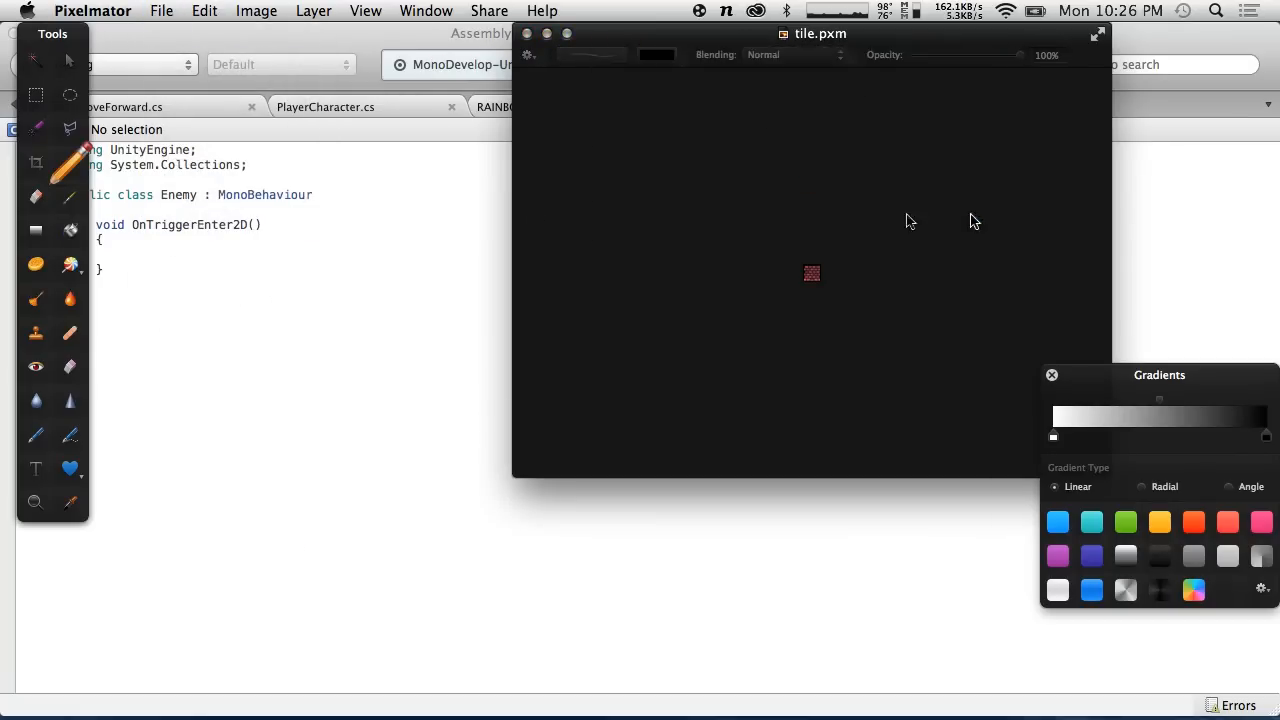
left_click(971, 192)
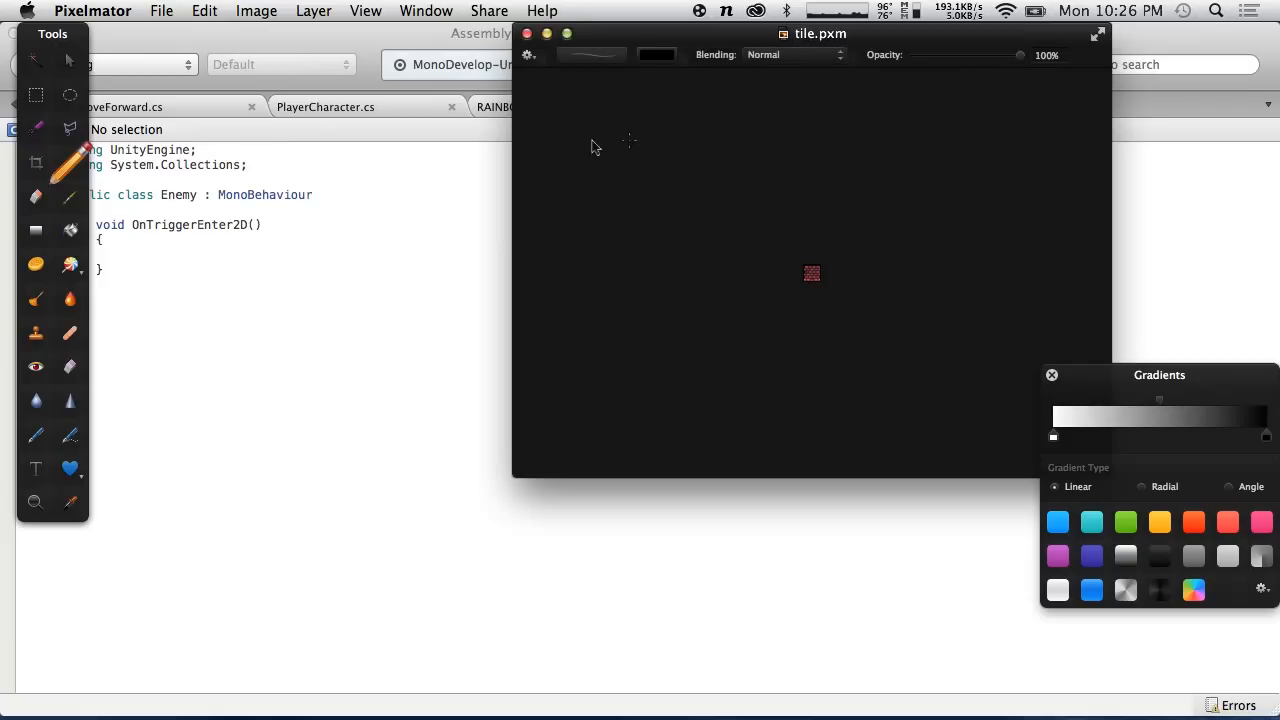
Import tile.png from the desktop into the Unity project's assets and ignore the MonoDevelop crash report.
key("F11")
left_click_drag(1005, 341, 609, 487)
key("F11")
key("ctrl+Left")
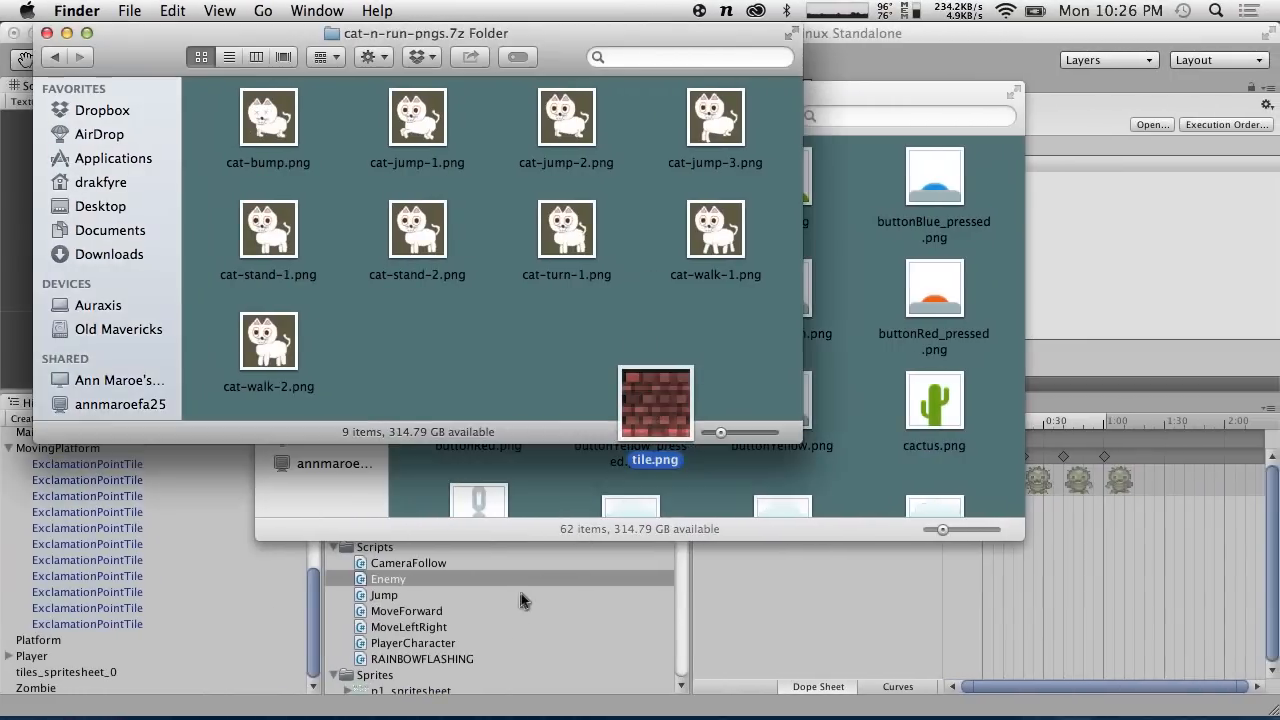
scroll(521, 593, "down", 10)
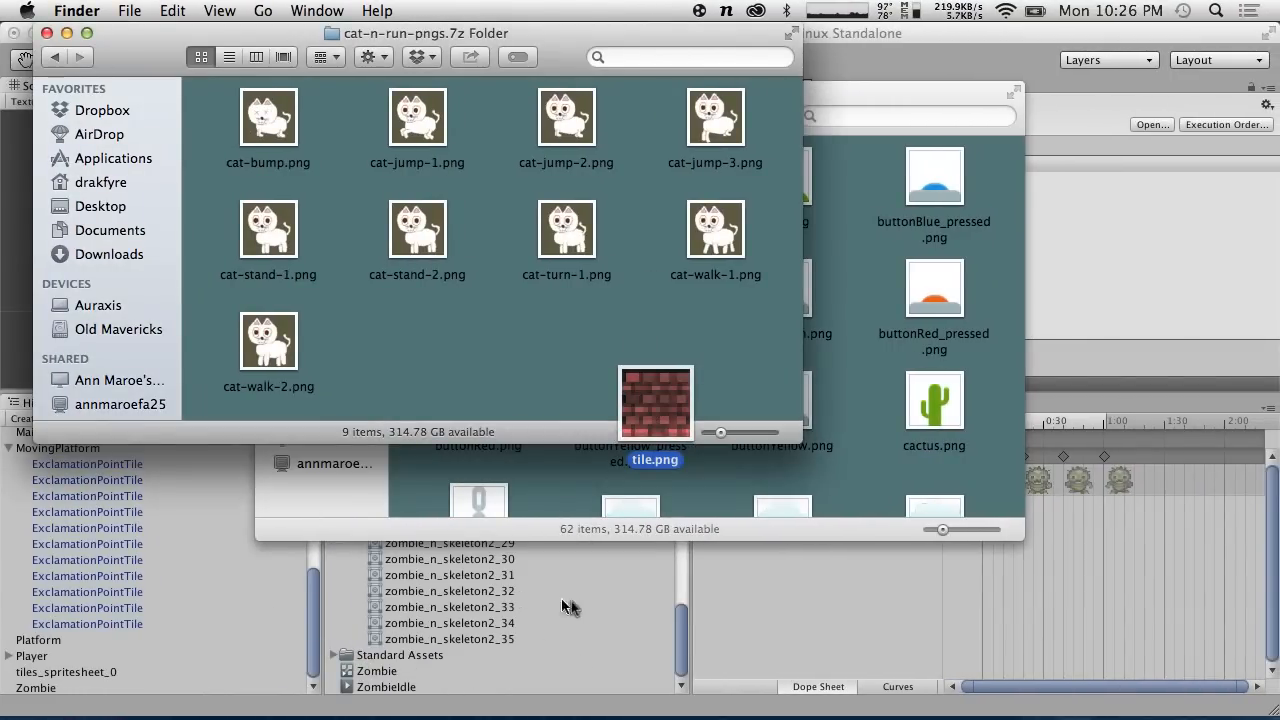
left_click_drag(626, 508, 417, 326)
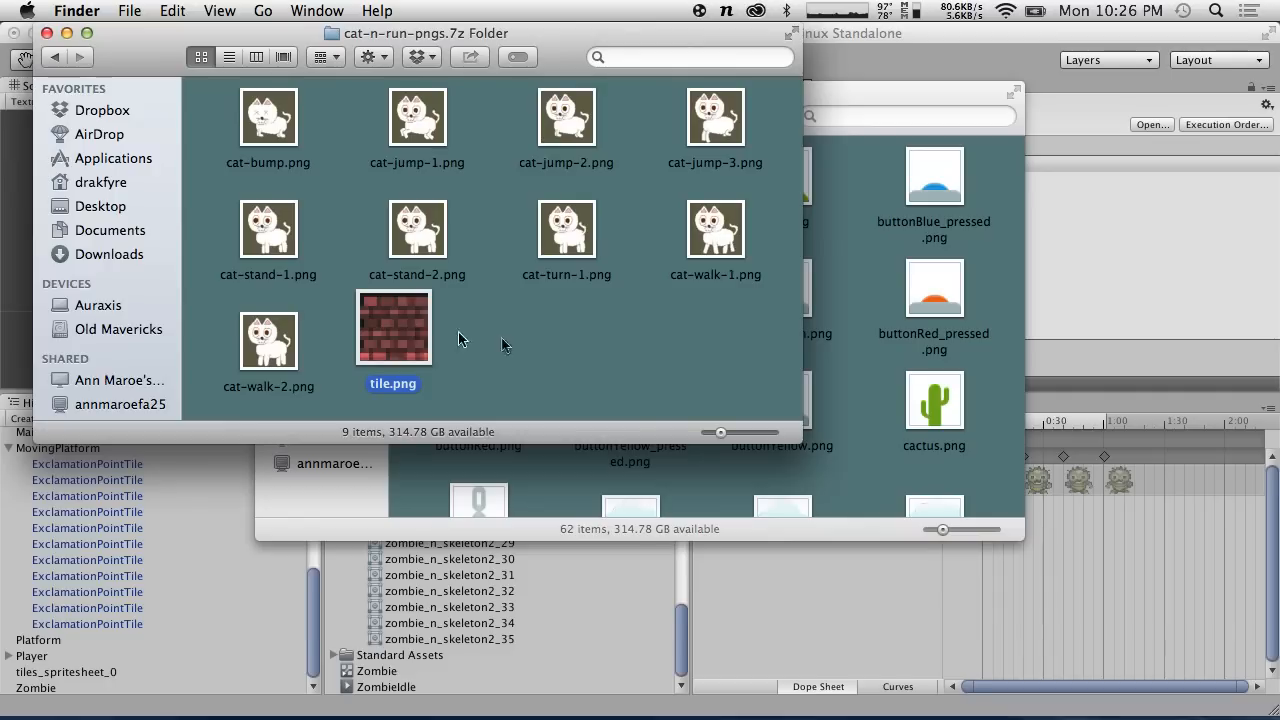
left_click_drag(404, 345, 401, 674)
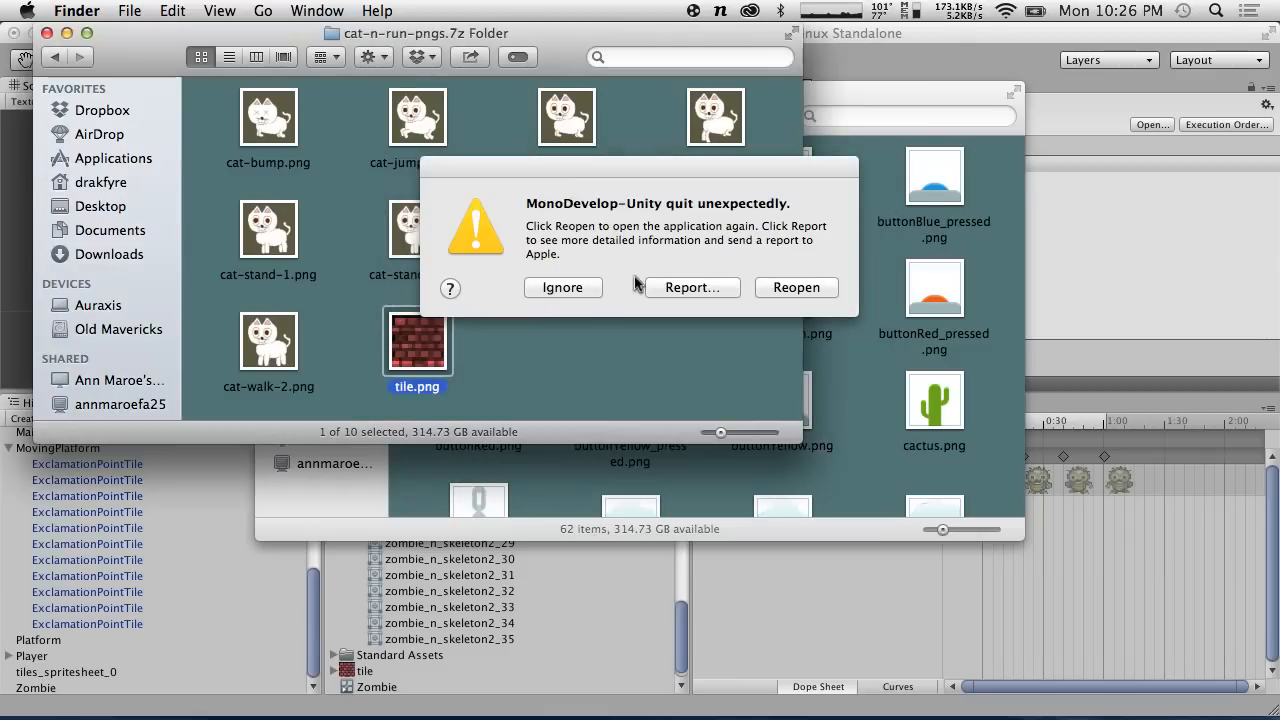
left_click(575, 288)
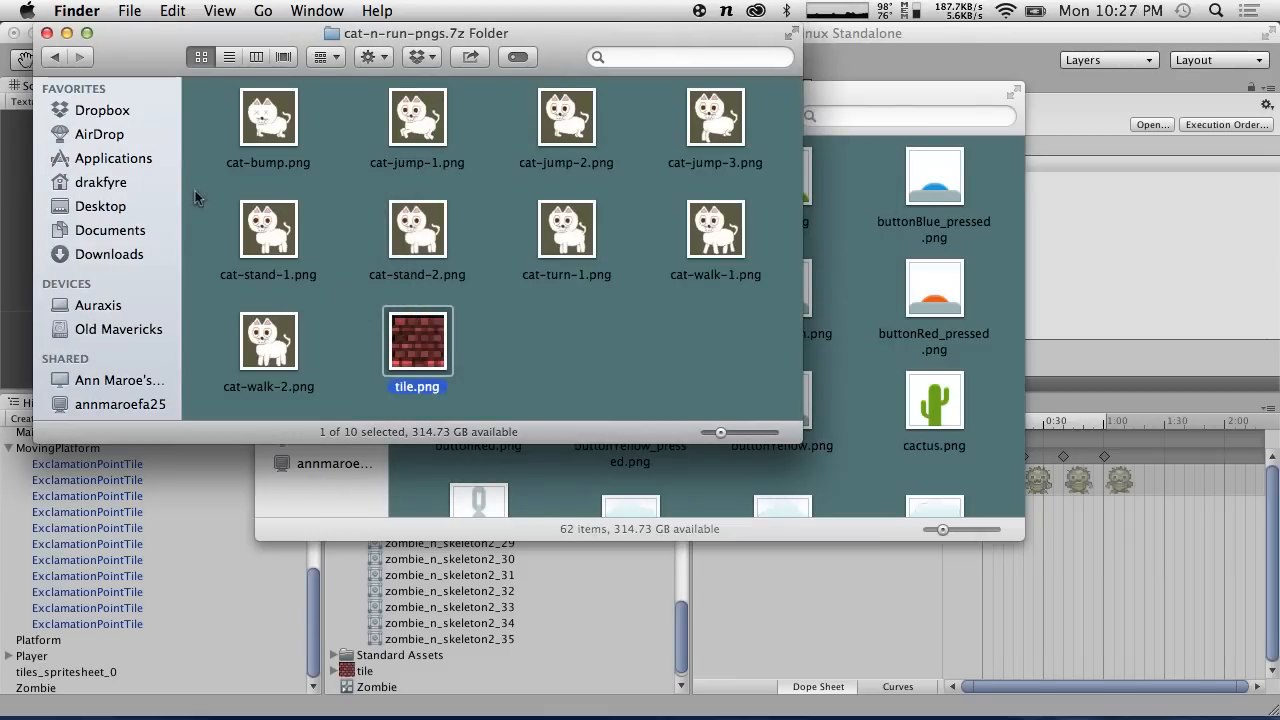
Set the tile asset's Texture Type to Texture in Unity and apply the import settings.
left_click(398, 622)
left_click(356, 665)
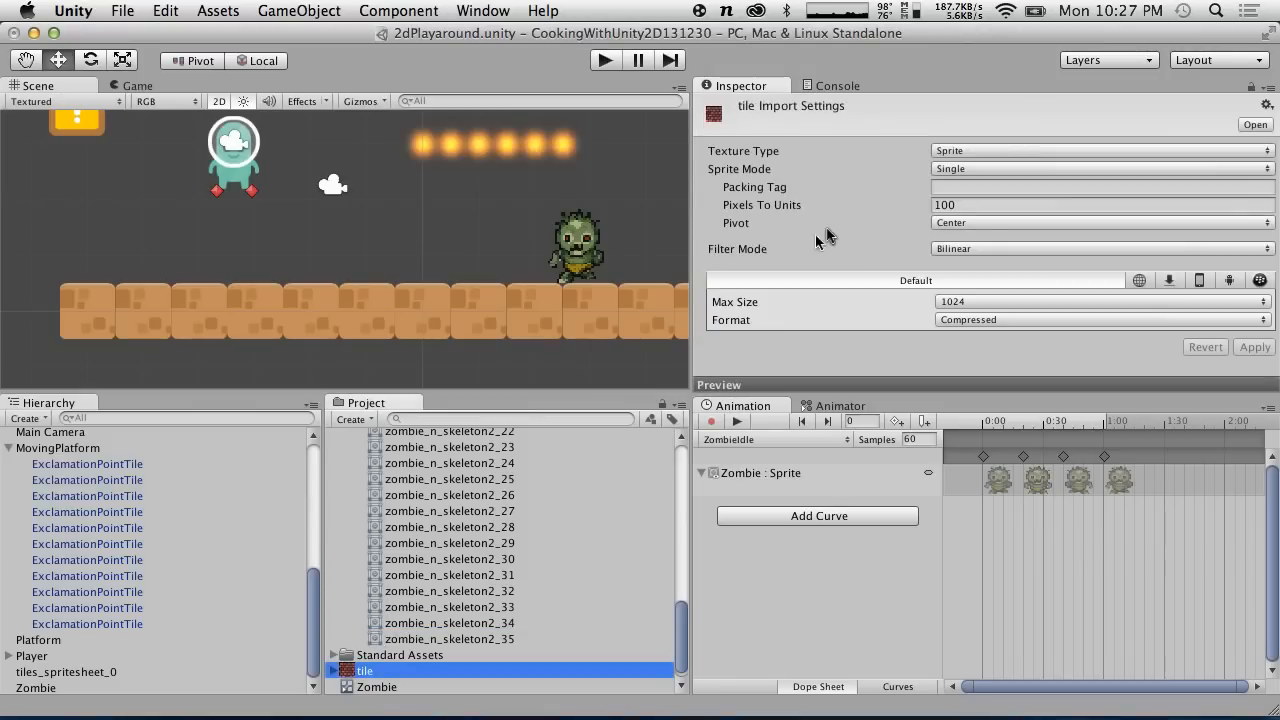
left_click(1003, 151)
left_click(992, 104)
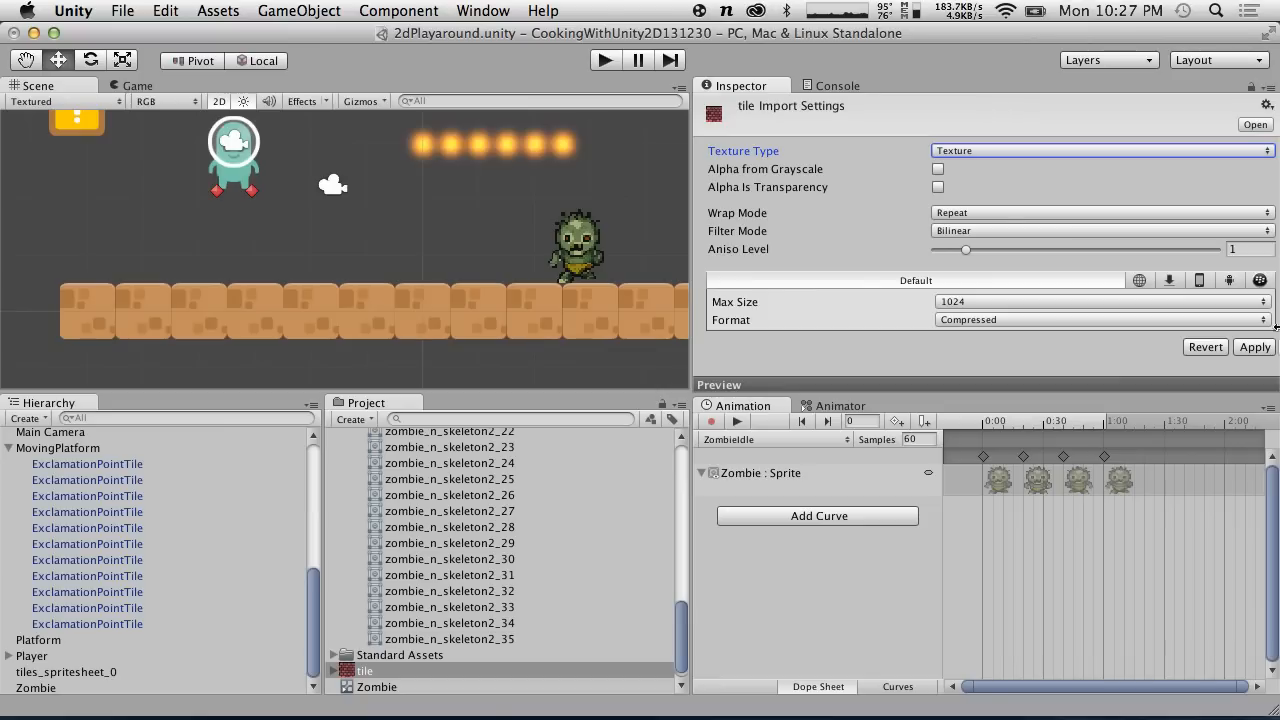
left_click(1266, 349)
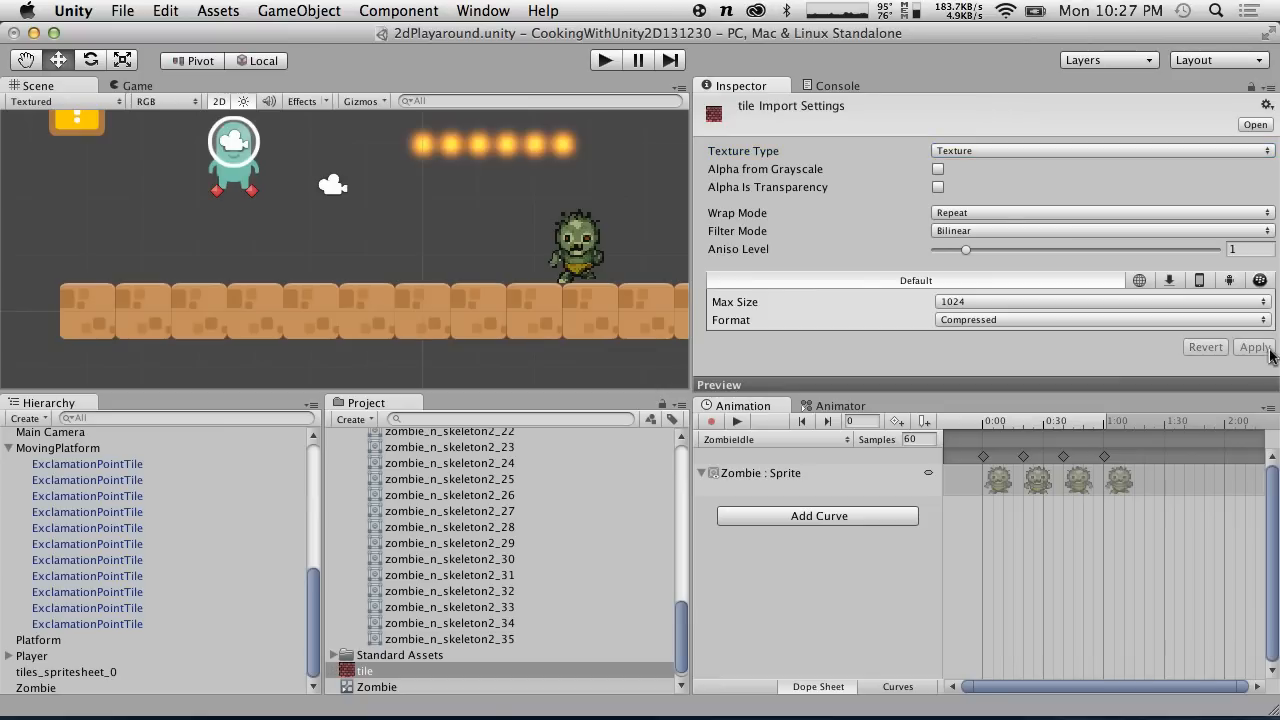
Create a Cube in the scene and put the tile texture on it.
left_click(30, 419)
left_click(61, 606)
left_click_drag(357, 672, 330, 258)
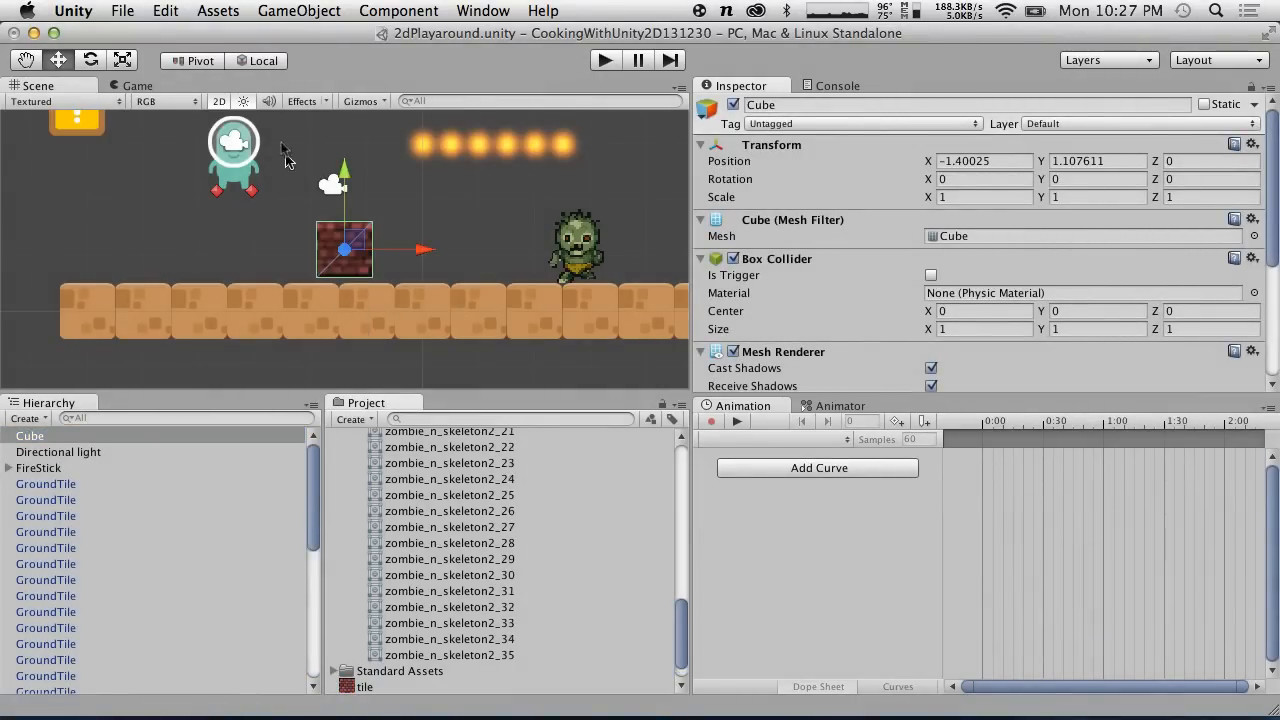
key("f")
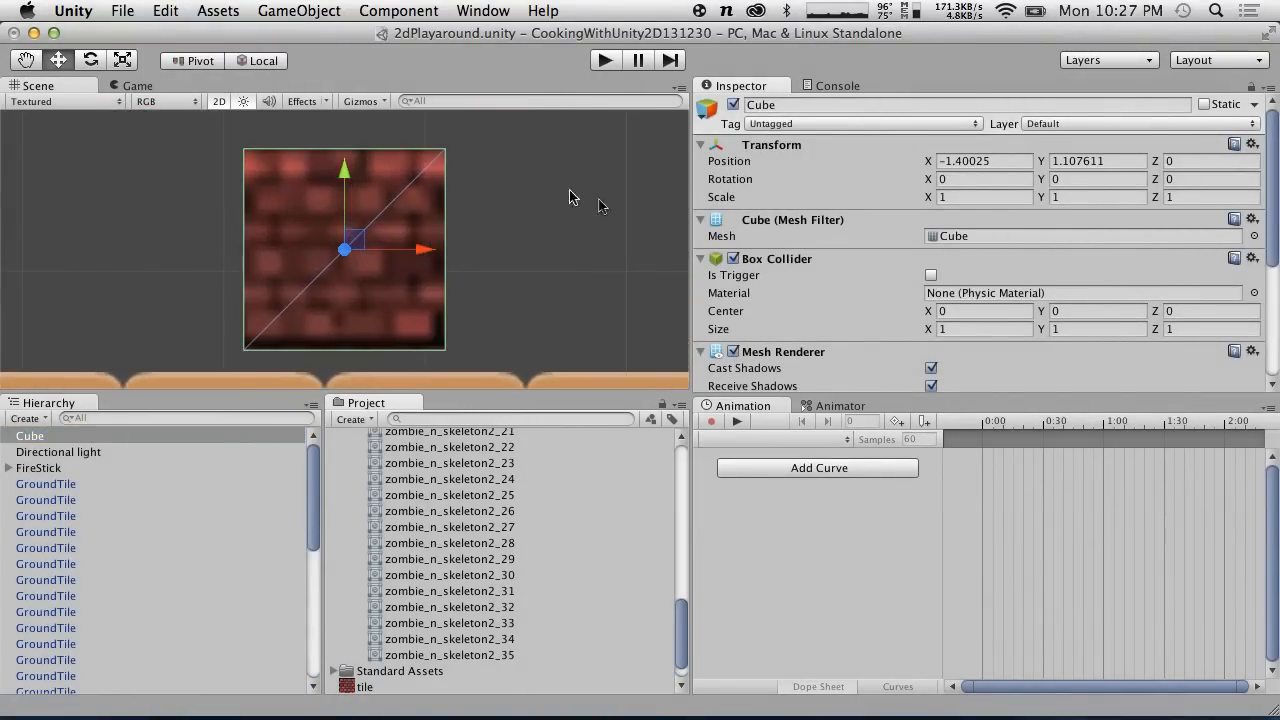
Set the tile texture's Filter Mode to Point and apply the import settings.
left_click(362, 687)
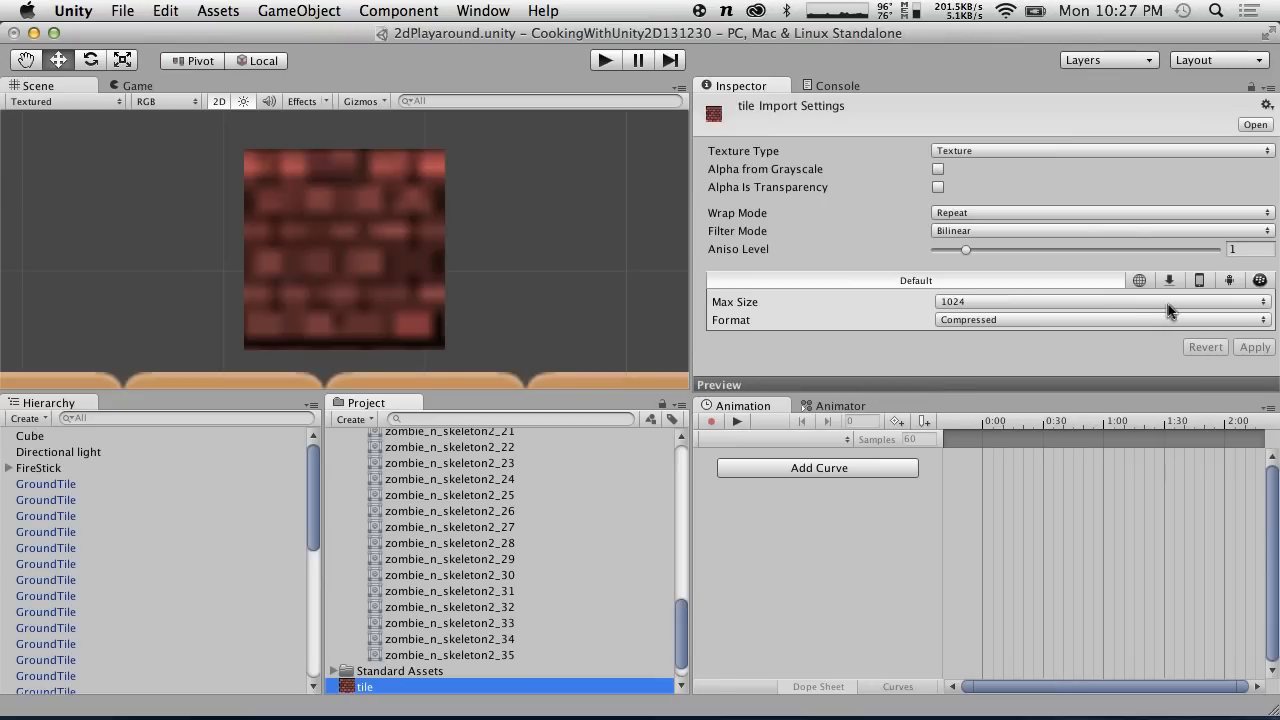
left_click(1094, 231)
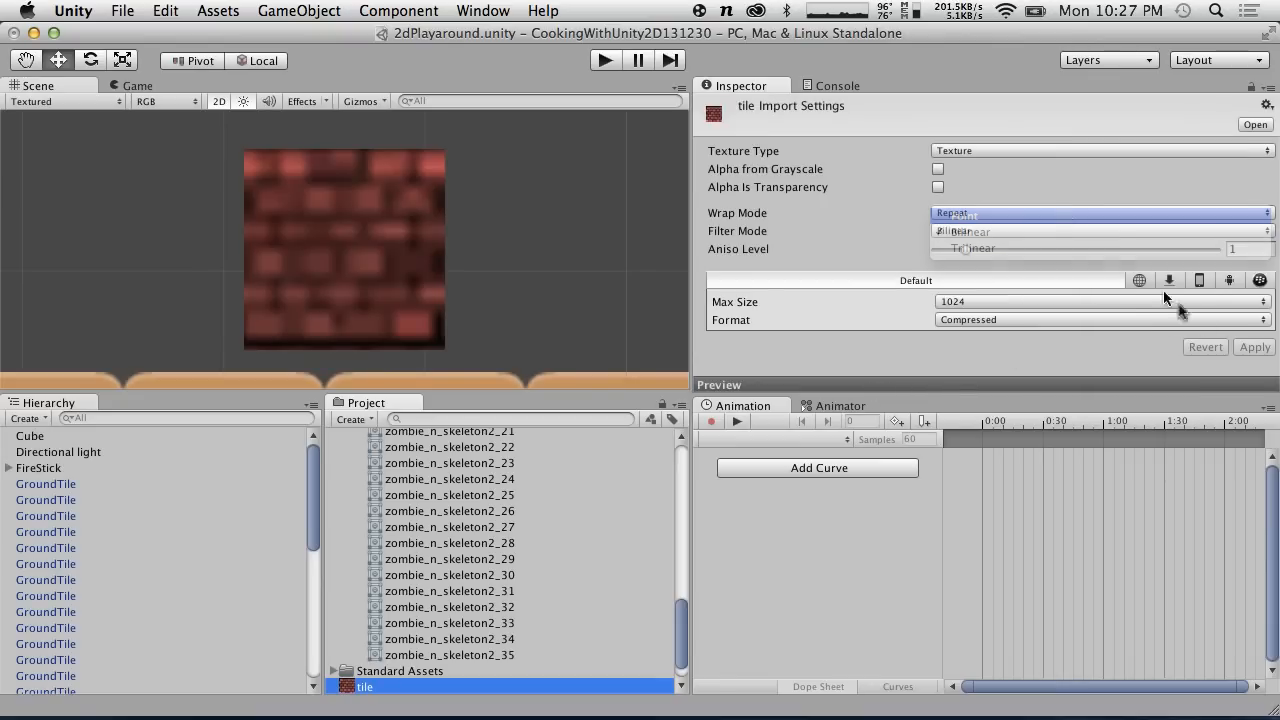
left_click(1100, 212)
left_click(1250, 330)
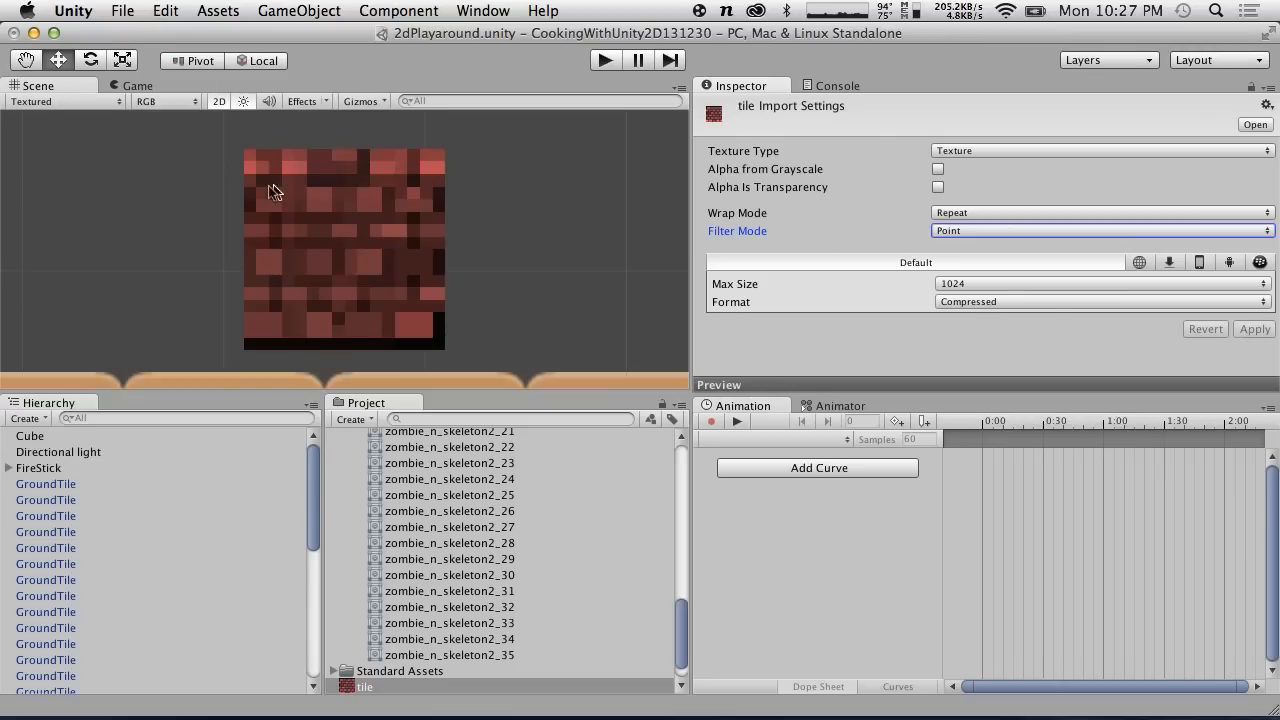
Turn off 2D mode in the Scene view and examine the textured cube in perspective from several angles and distances.
middle_click_drag(274, 223, 391, 249)
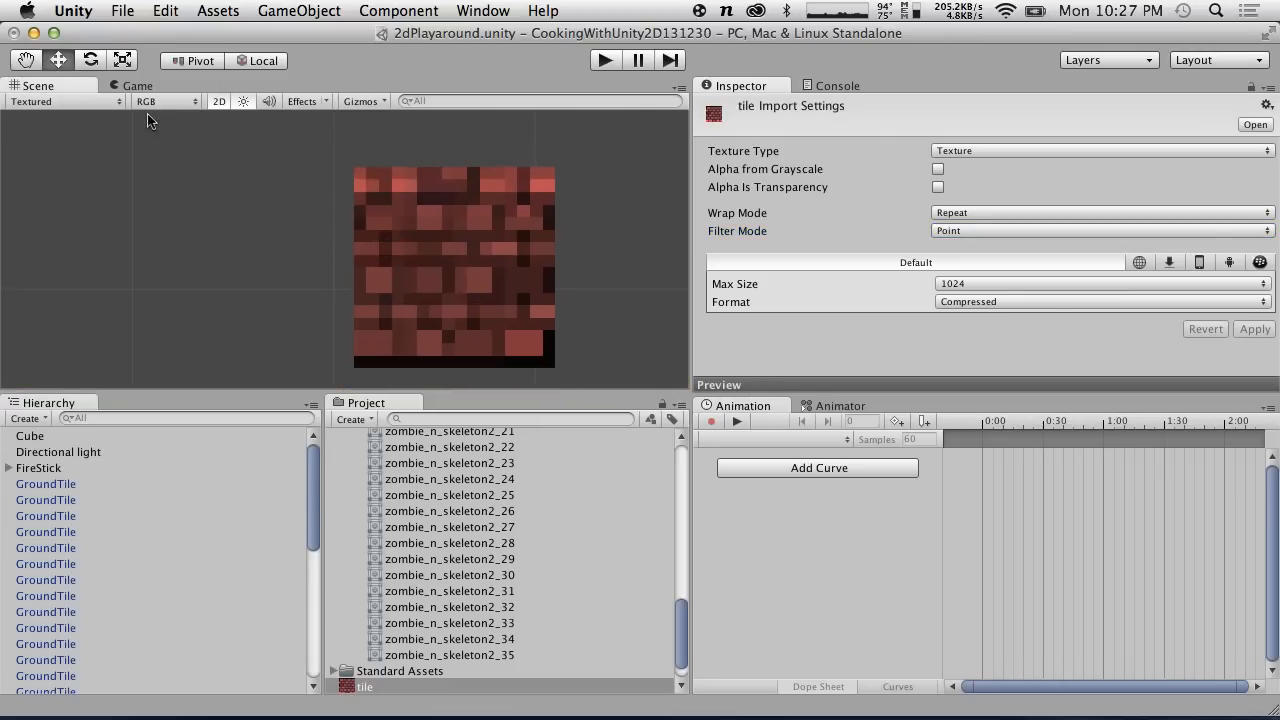
left_click(218, 104)
left_click_drag(491, 249, 680, 212, "alt")
scroll(432, 311, "down", 10)
scroll(432, 311, "up", 12)
scroll(348, 250, "down", 3)
scroll(348, 257, "down", 5)
left_click_drag(305, 237, 664, 178, "alt")
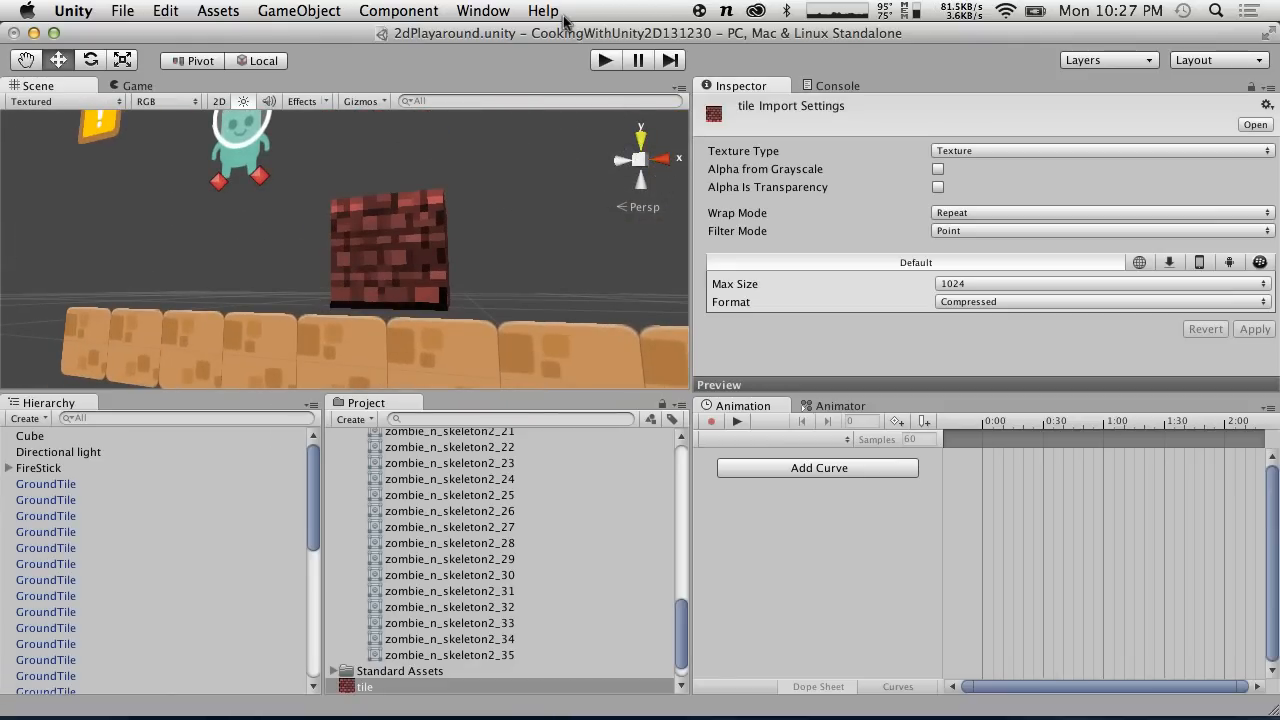
Switch the tile texture's Filter Mode to Bilinear for comparison on the cube and set it back to Point.
left_click(965, 236)
left_click(965, 246)
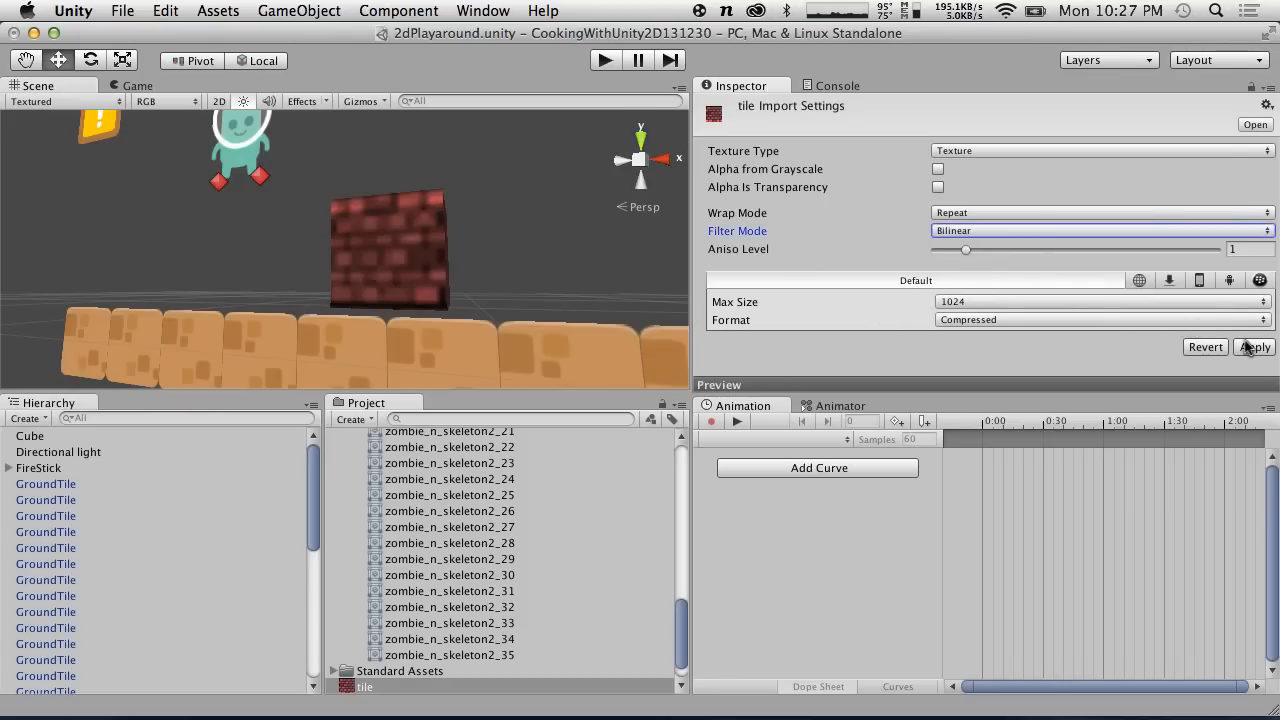
left_click(952, 230)
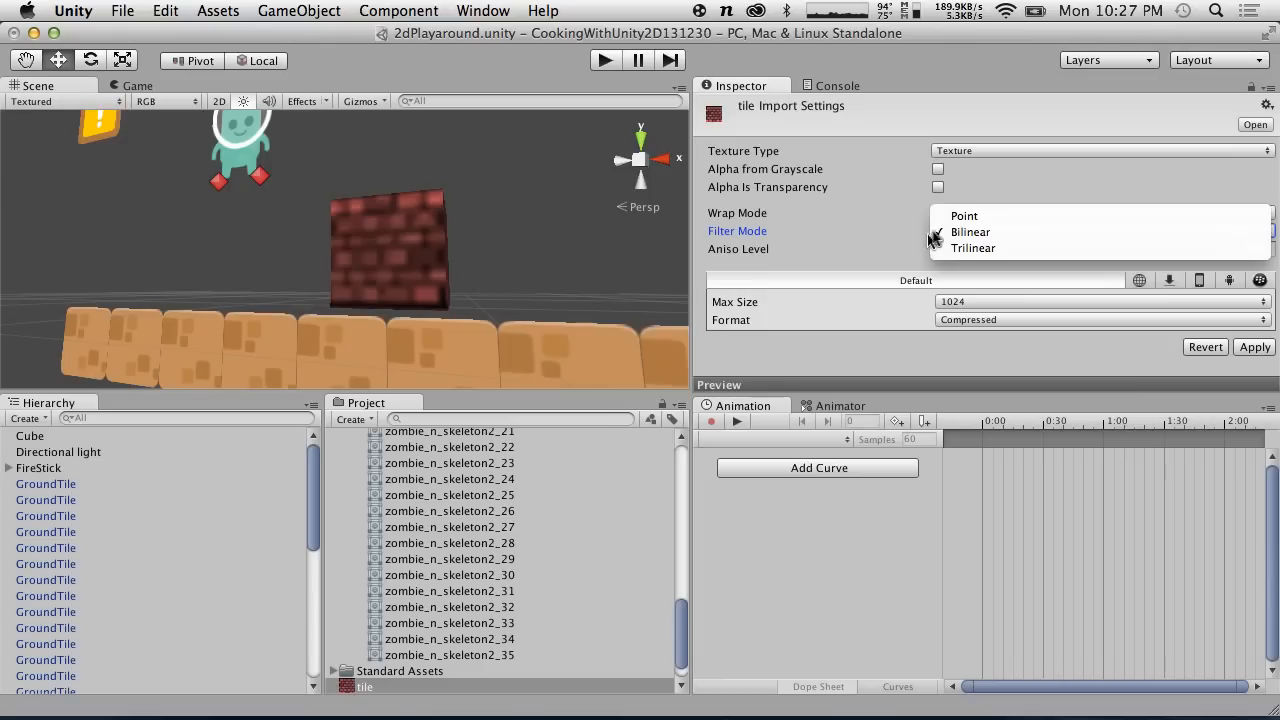
left_click(972, 218)
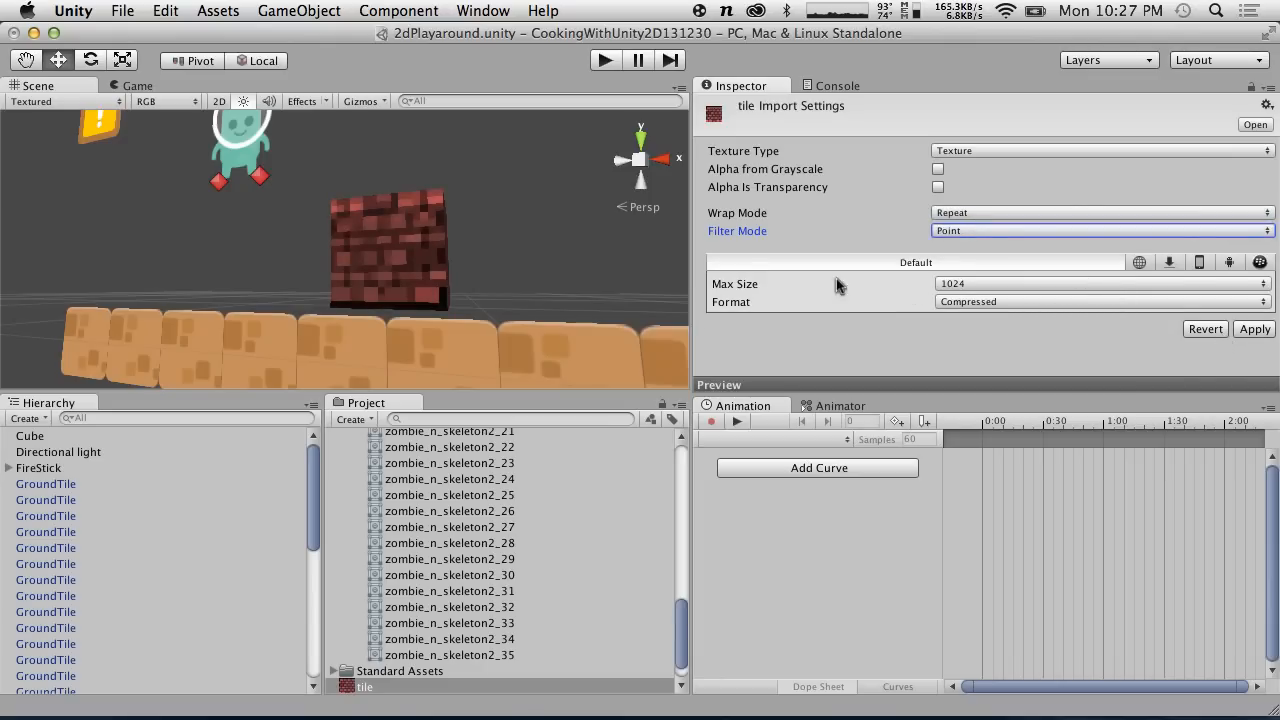
Delete the textured Cube from the scene, applying the tile's pending import settings, and return the Scene view to 2D mode.
left_click(394, 268)
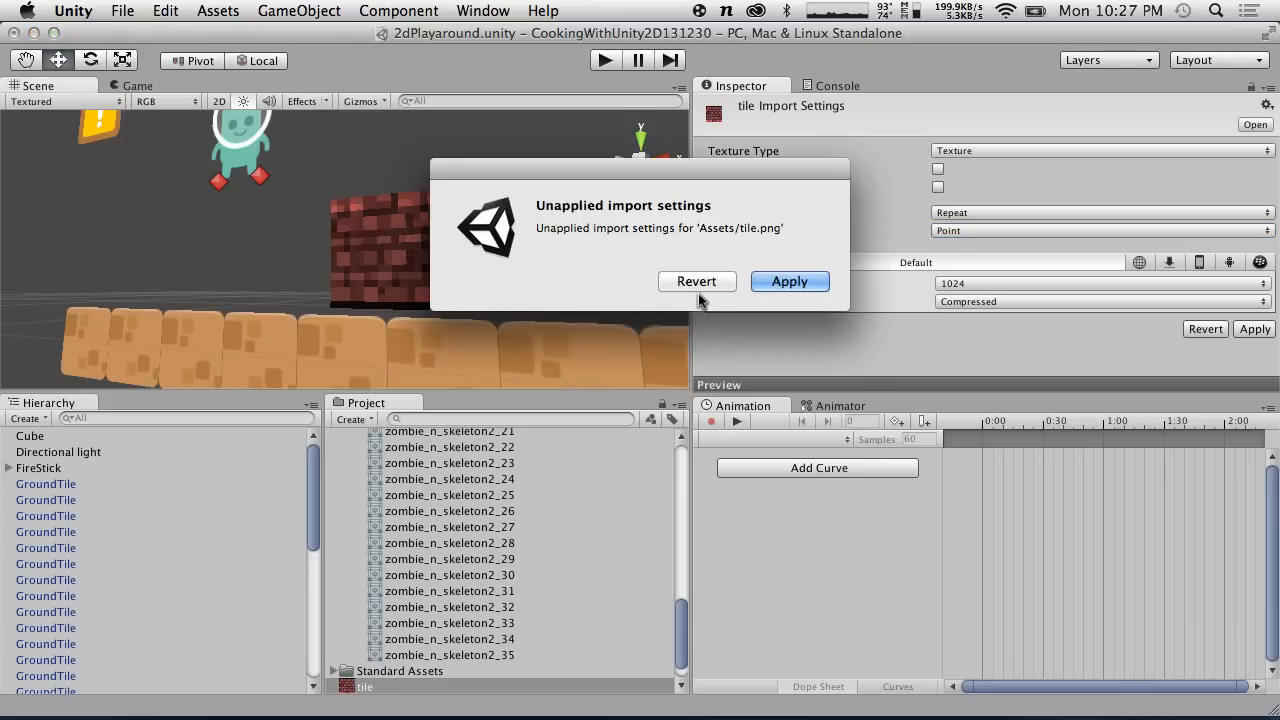
left_click(770, 281)
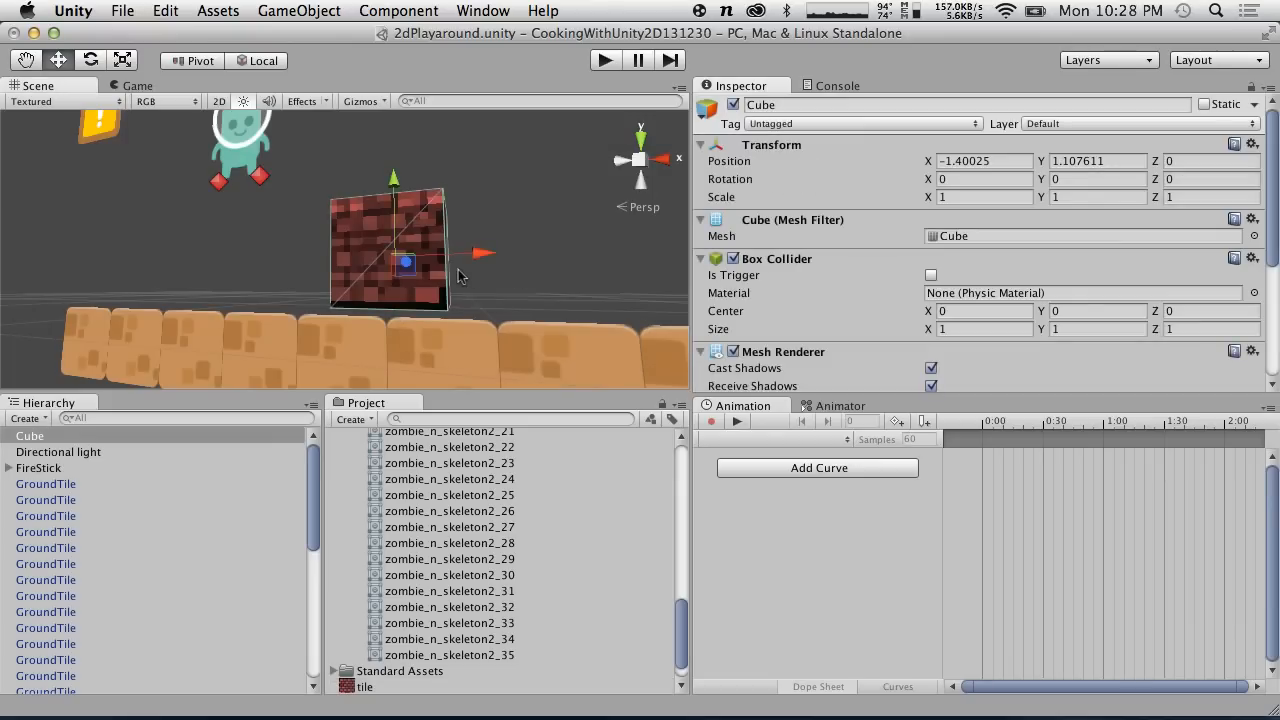
key("super+BackSpace")
left_click(219, 102)
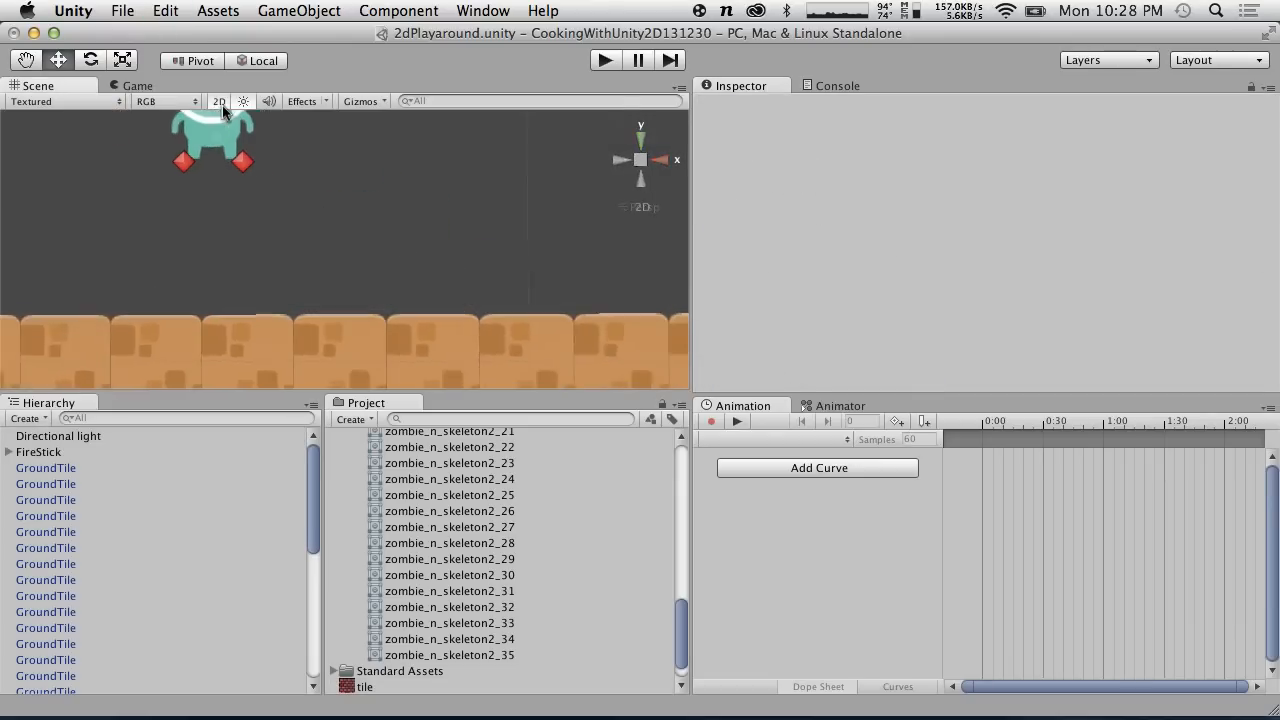
Examine the 2D level layout around the player, fire stick, ground tiles and Zombie at different zoom levels.
scroll(323, 291, "down", 5)
middle_click_drag(356, 160, 225, 216)
scroll(225, 216, "down", 3)
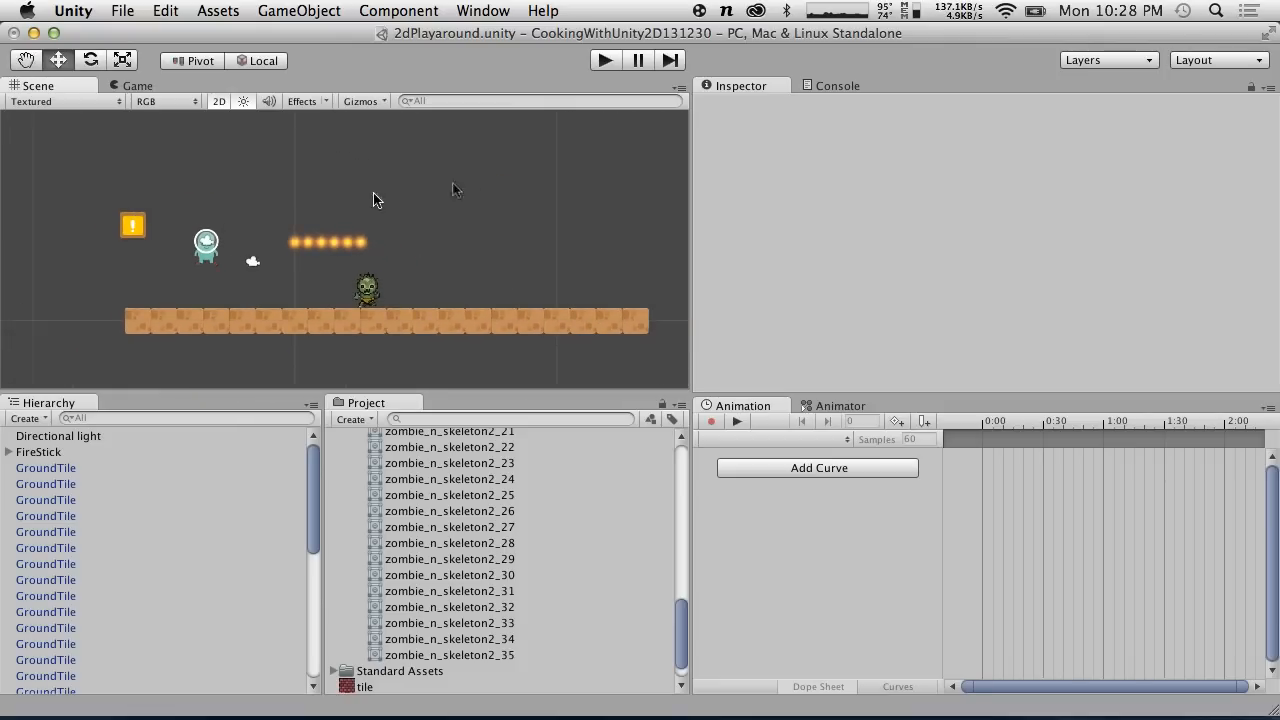
scroll(467, 181, "down", 2)
middle_click_drag(437, 234, 395, 202)
scroll(395, 202, "down", 1)
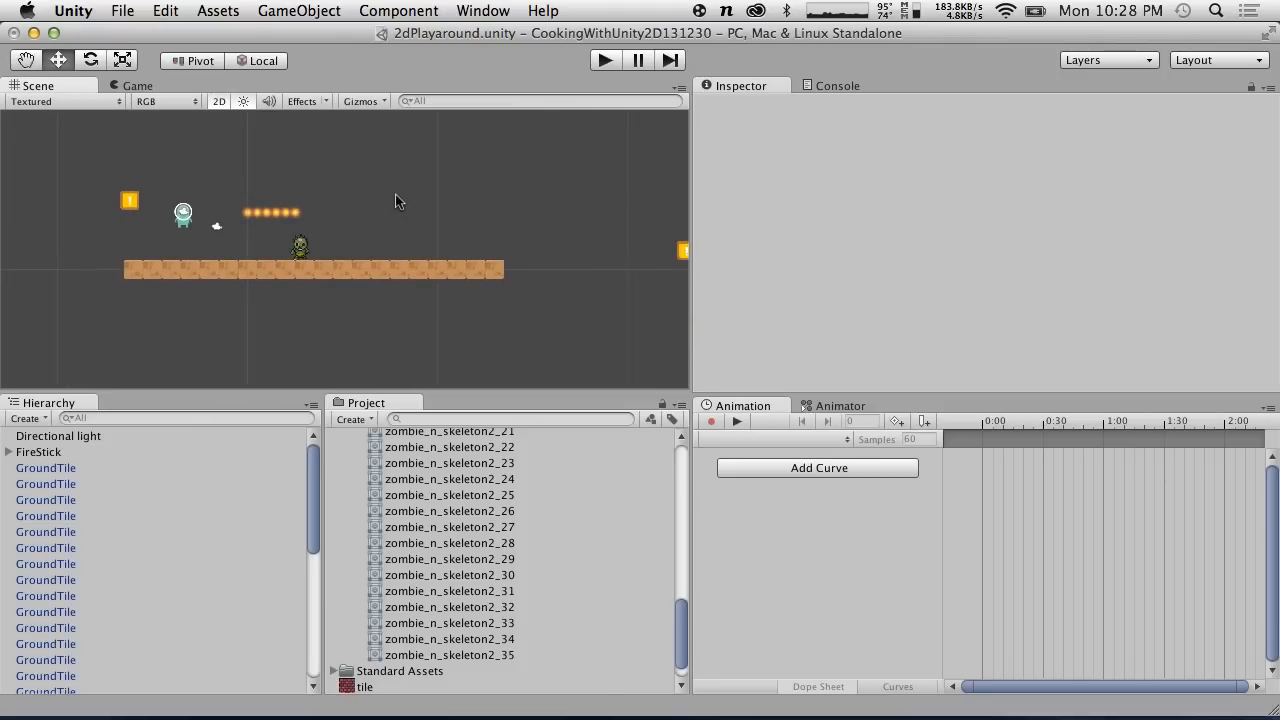
scroll(395, 196, "up", 4)
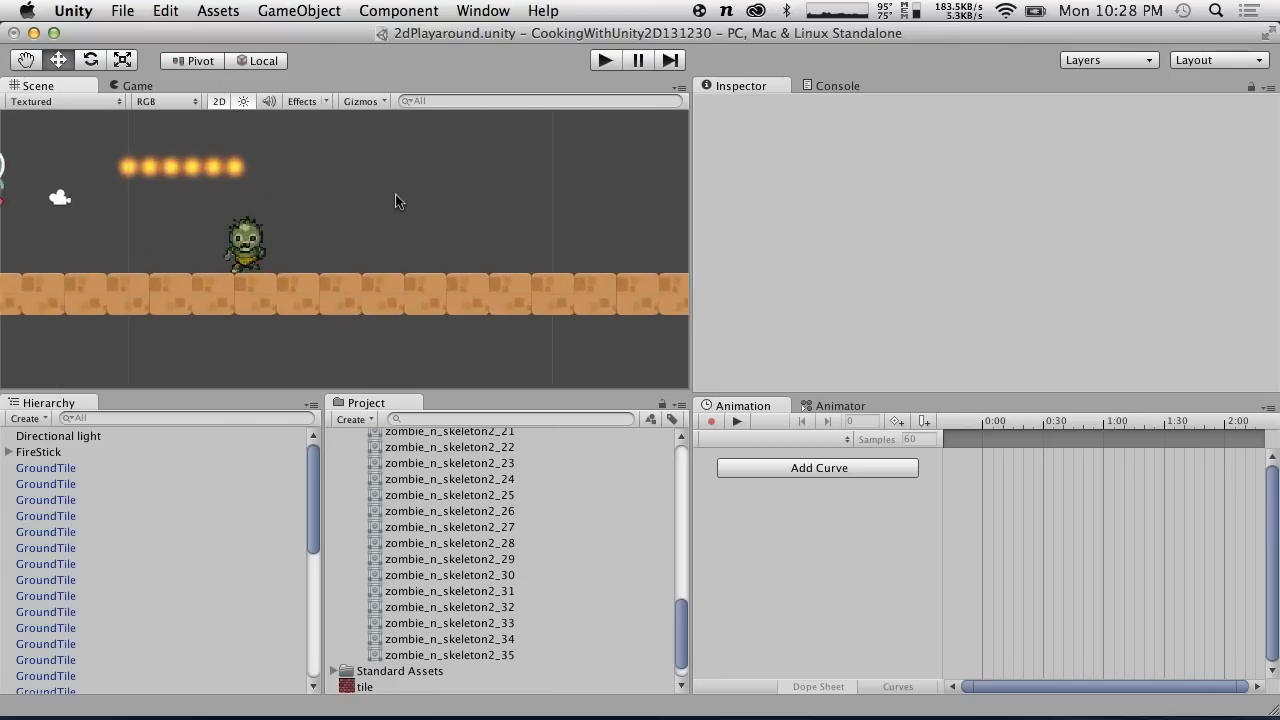
scroll(264, 222, "up", 1)
left_click_drag(214, 206, 420, 170)
middle_click_drag(323, 209, 522, 234)
scroll(522, 234, "down", 1)
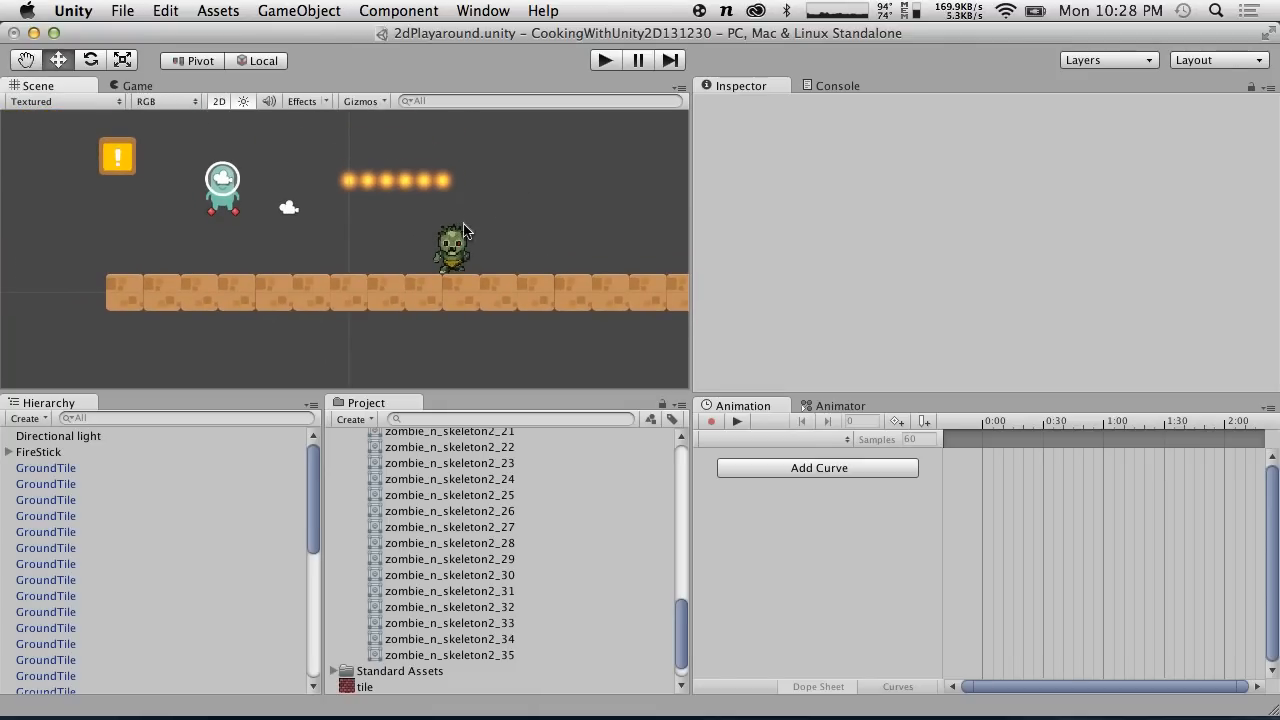
Collapse the zombie_n_skeleton2 sprite sheet among the project's assets.
scroll(395, 588, "up", 15)
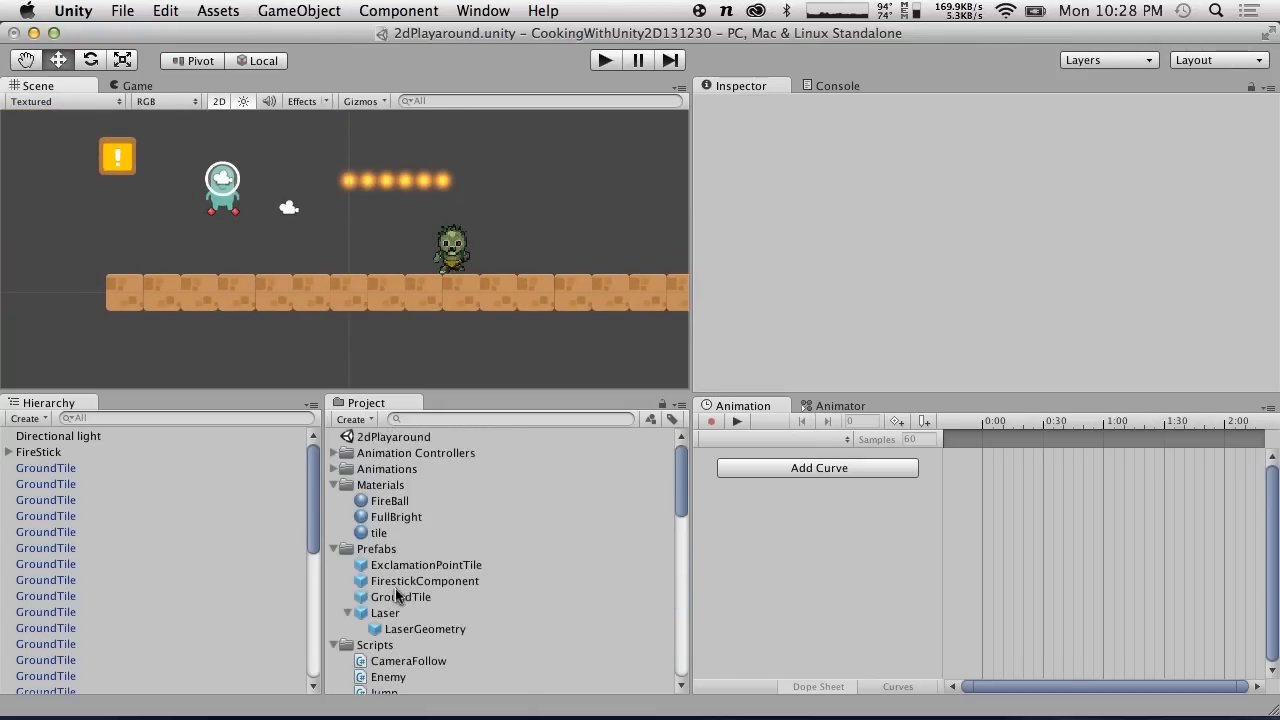
scroll(395, 588, "down", 3)
left_click(349, 536)
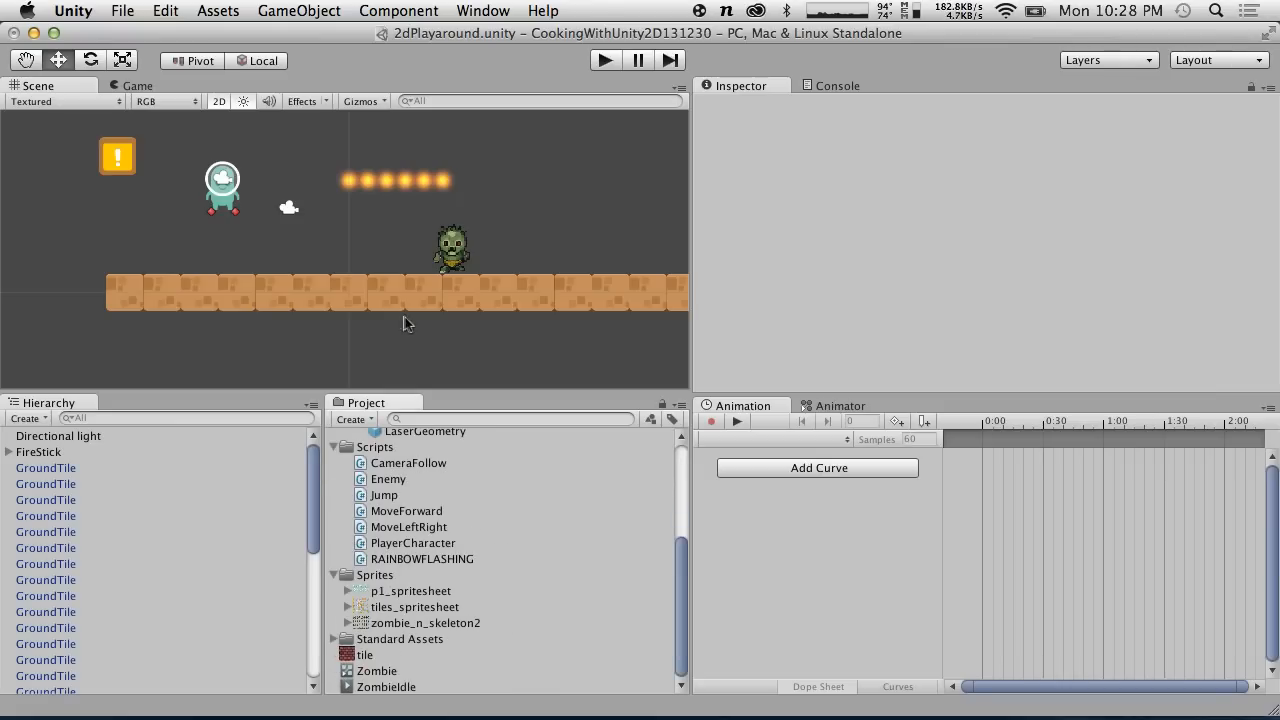
scroll(372, 668, "up", 5)
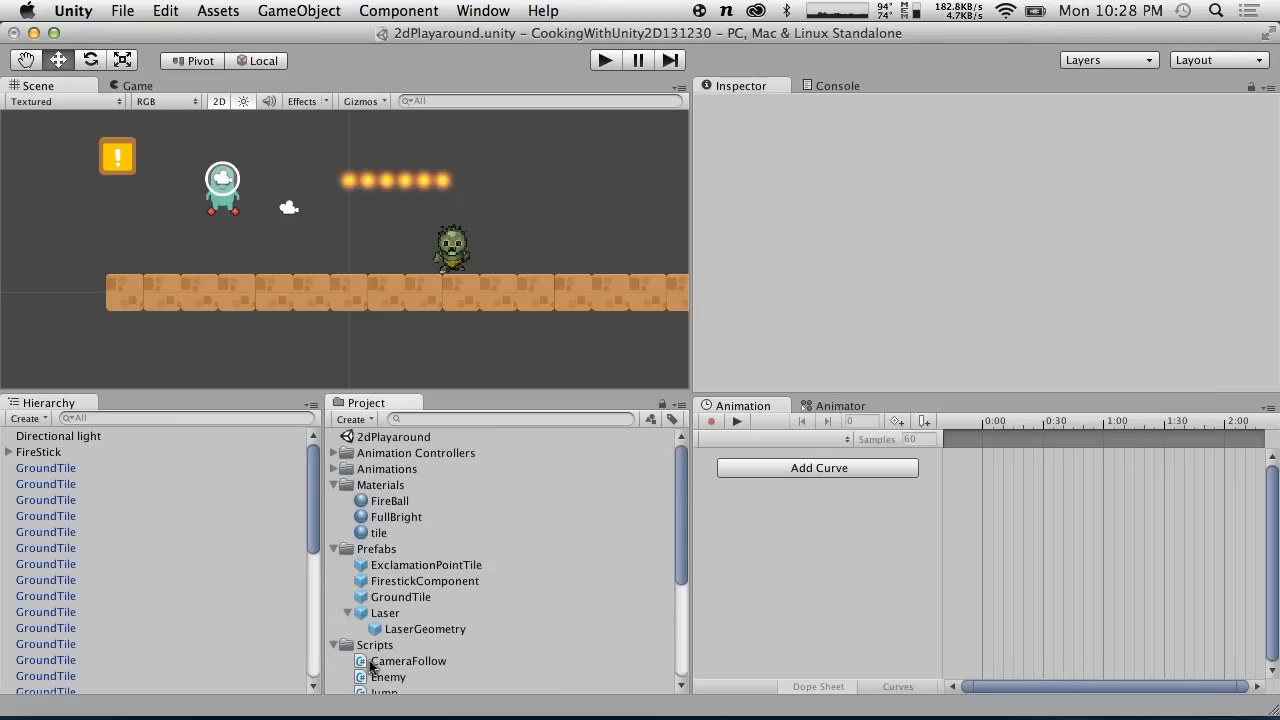
Select the Zombie in the scene and open the Enemy script for editing in MonoDevelop.
left_click(457, 237)
key("ctrl+Right")
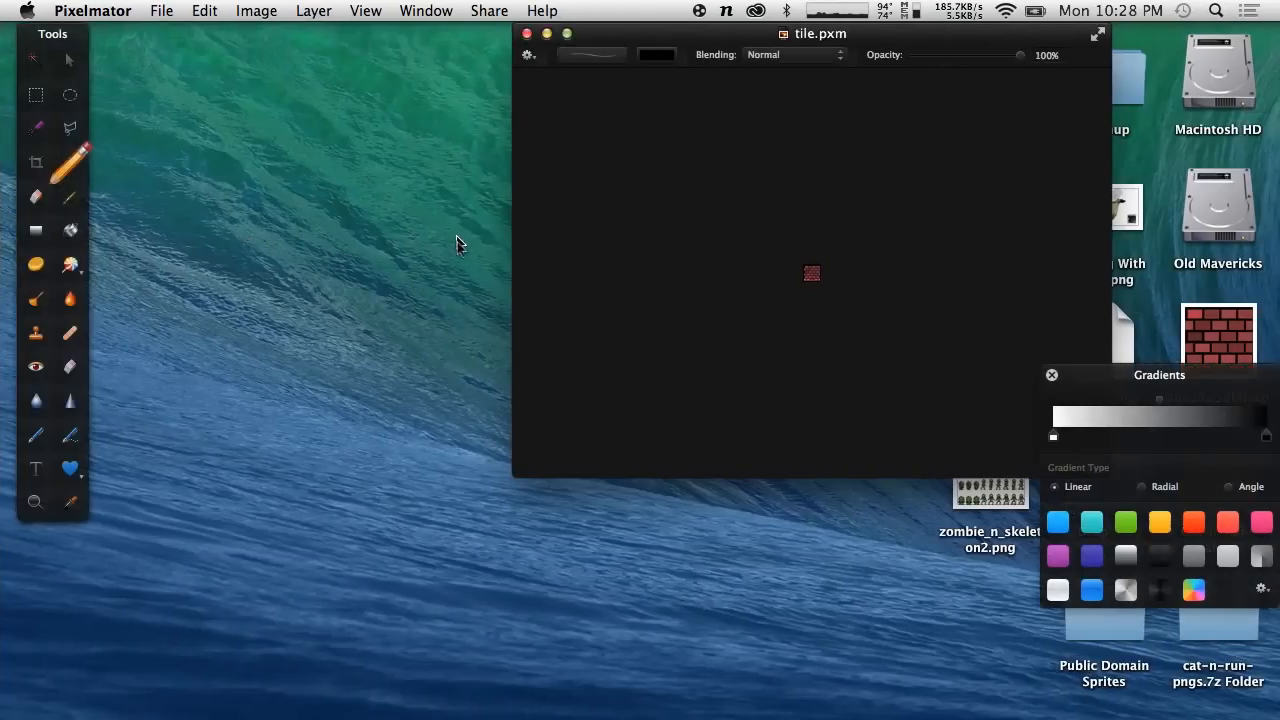
mouse_move(490, 690)
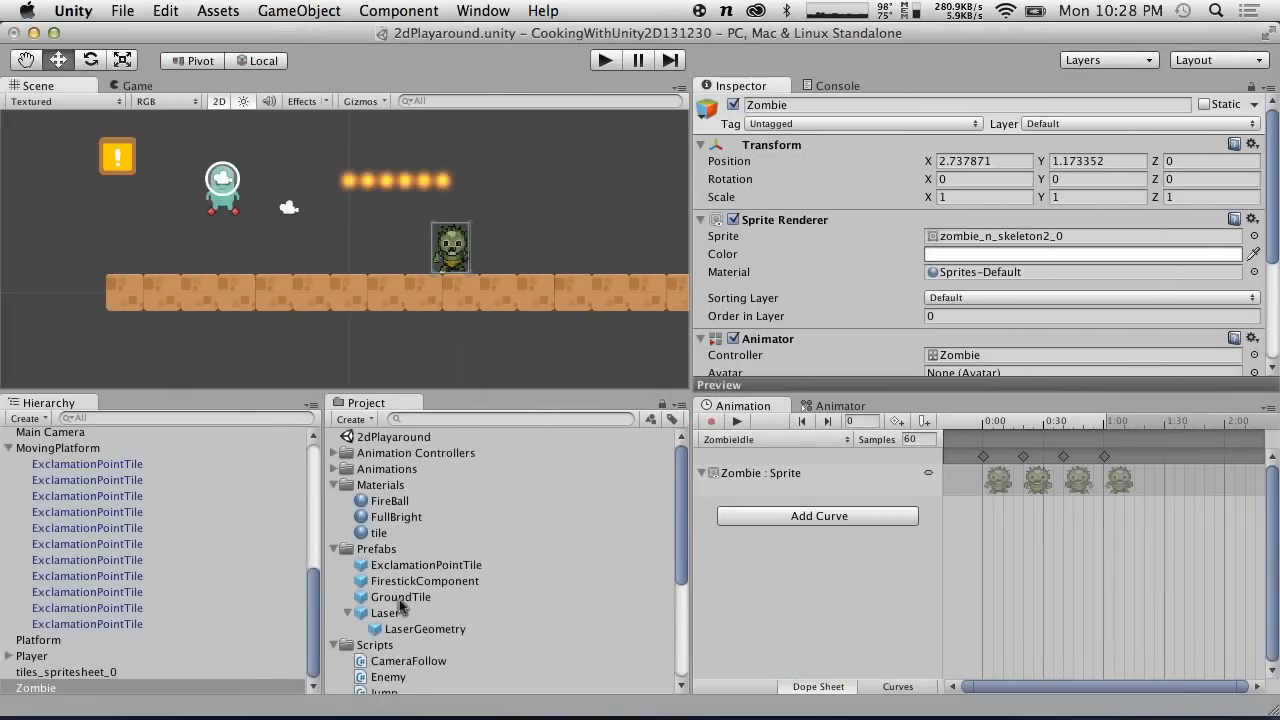
scroll(399, 599, "down", 5)
left_click(398, 481)
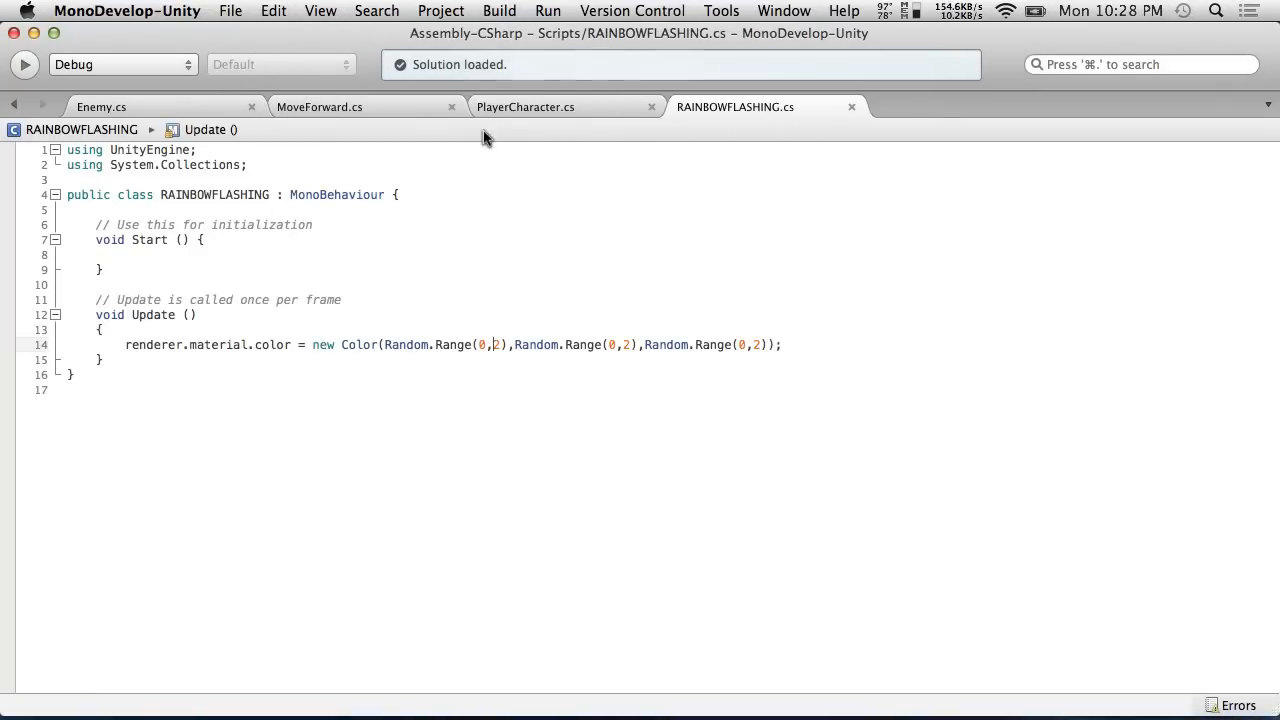
left_click(213, 111)
Add the line Destroy(gameObject); inside the Enemy script's OnTriggerEnter2D method and save the file.
left_click(170, 241)
left_click(208, 260)
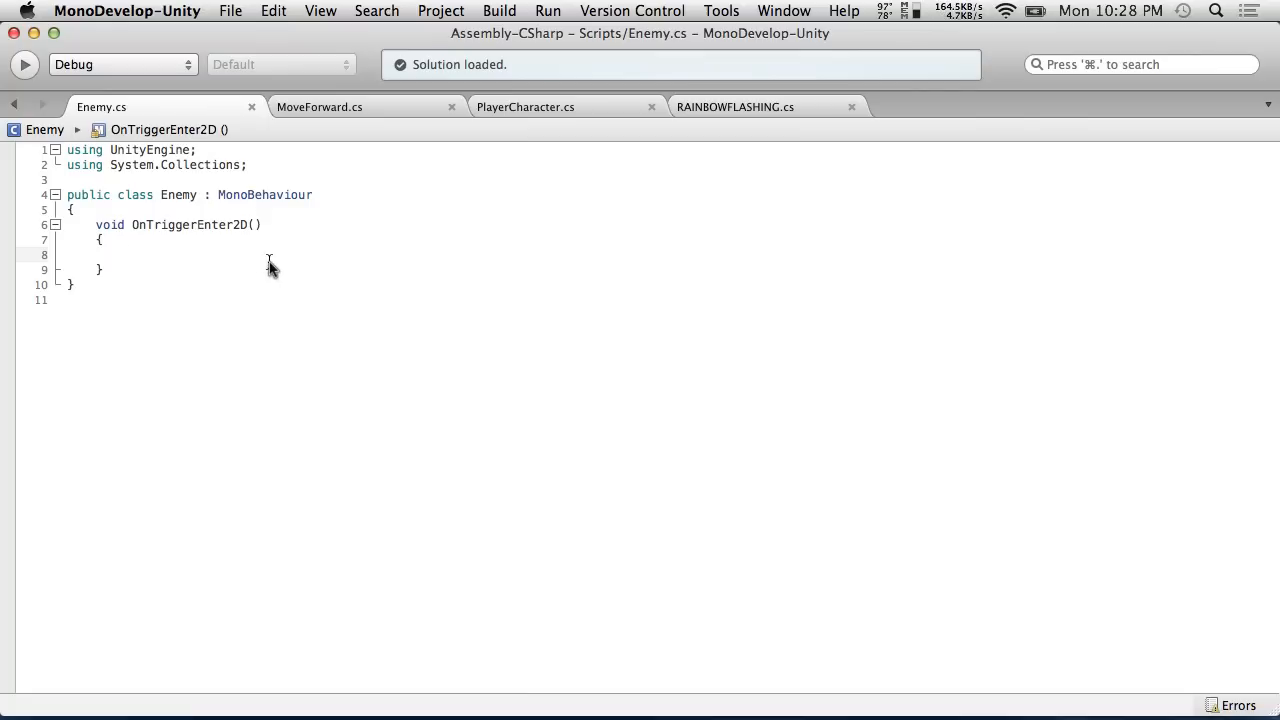
type("Destroy (")
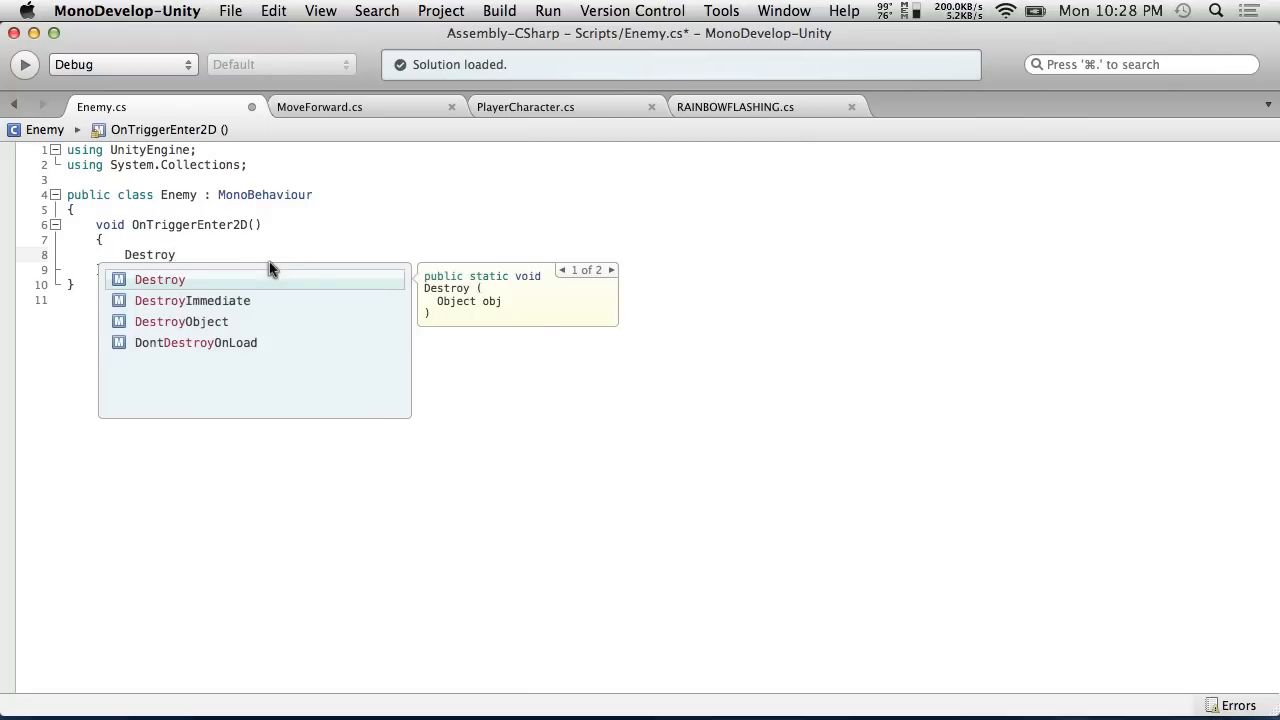
key("BackSpace")
key("BackSpace")
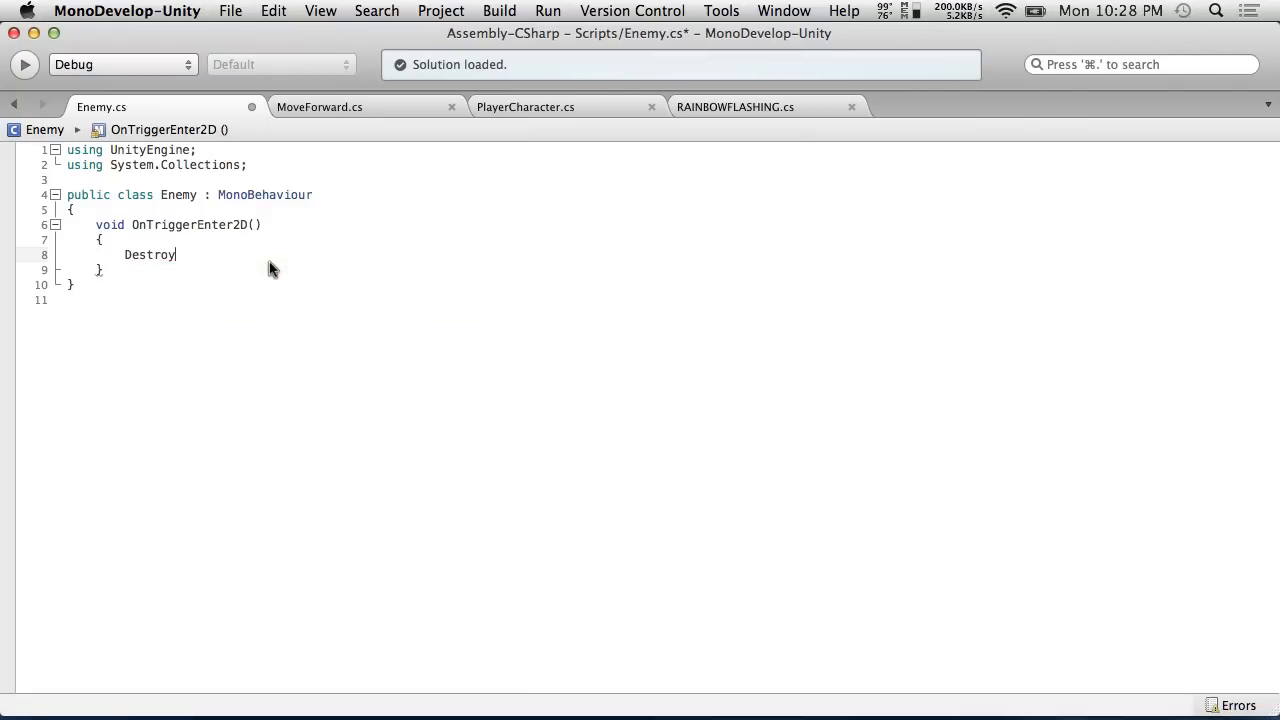
type("(")
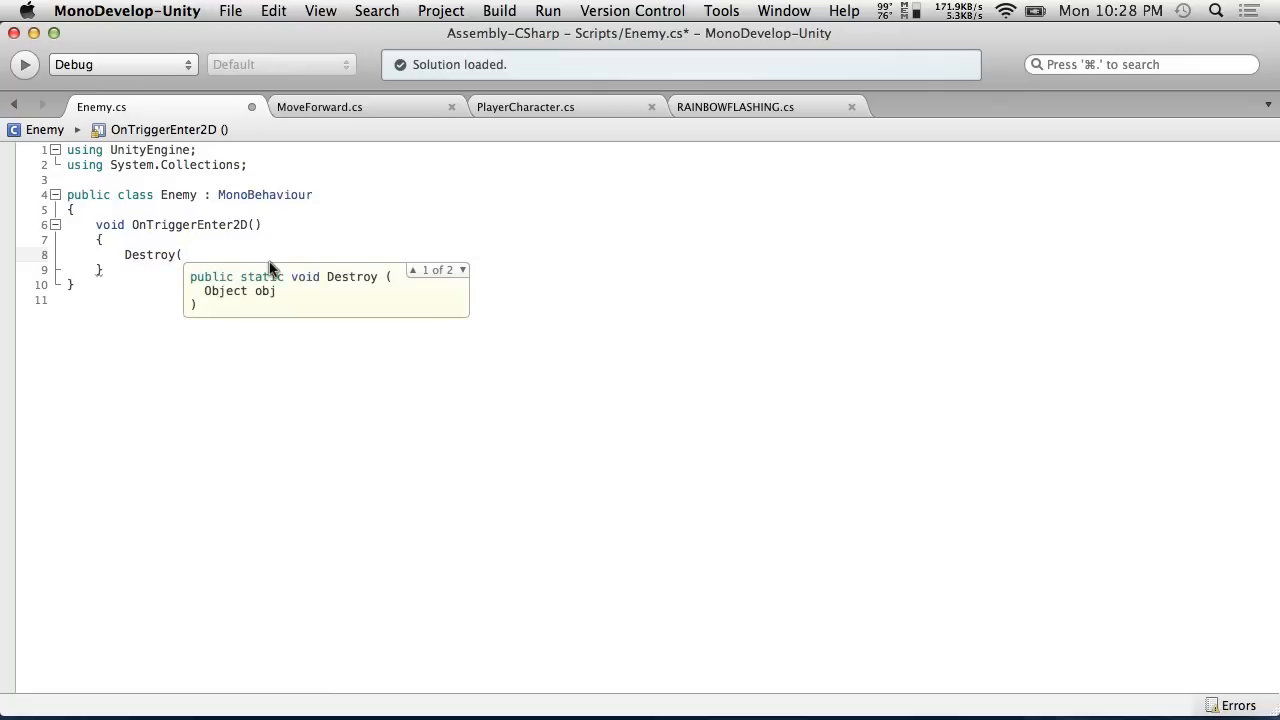
type("gameObject);")
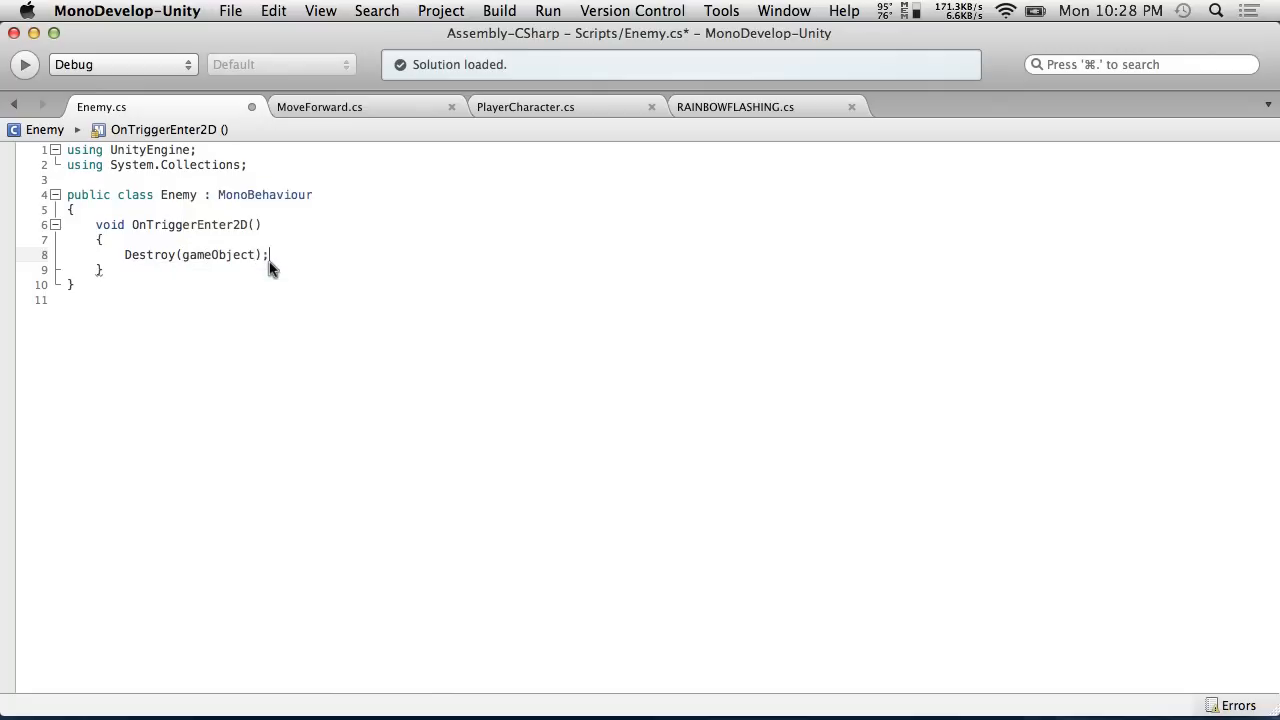
left_click(230, 10)
left_click(249, 86)
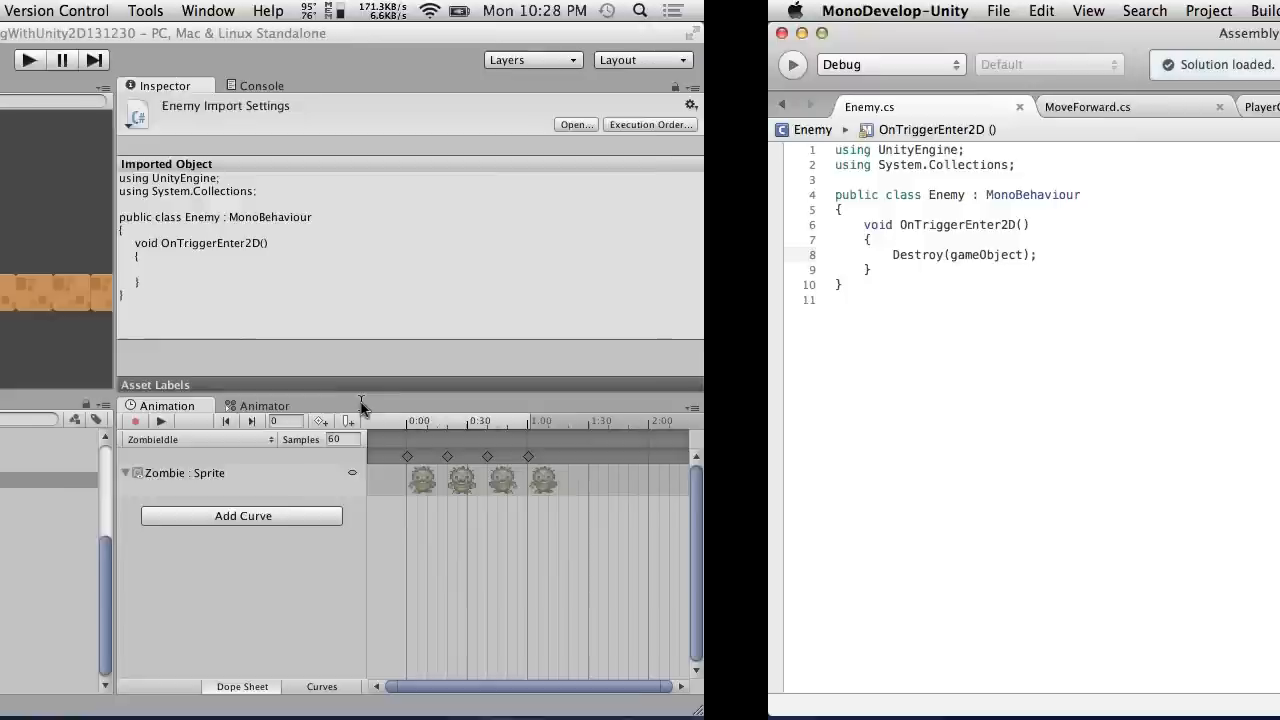
Switch back to Unity, move the Zombie to about X 3.51, Y 1.33, and play-test the lasers against it.
left_click(452, 245)
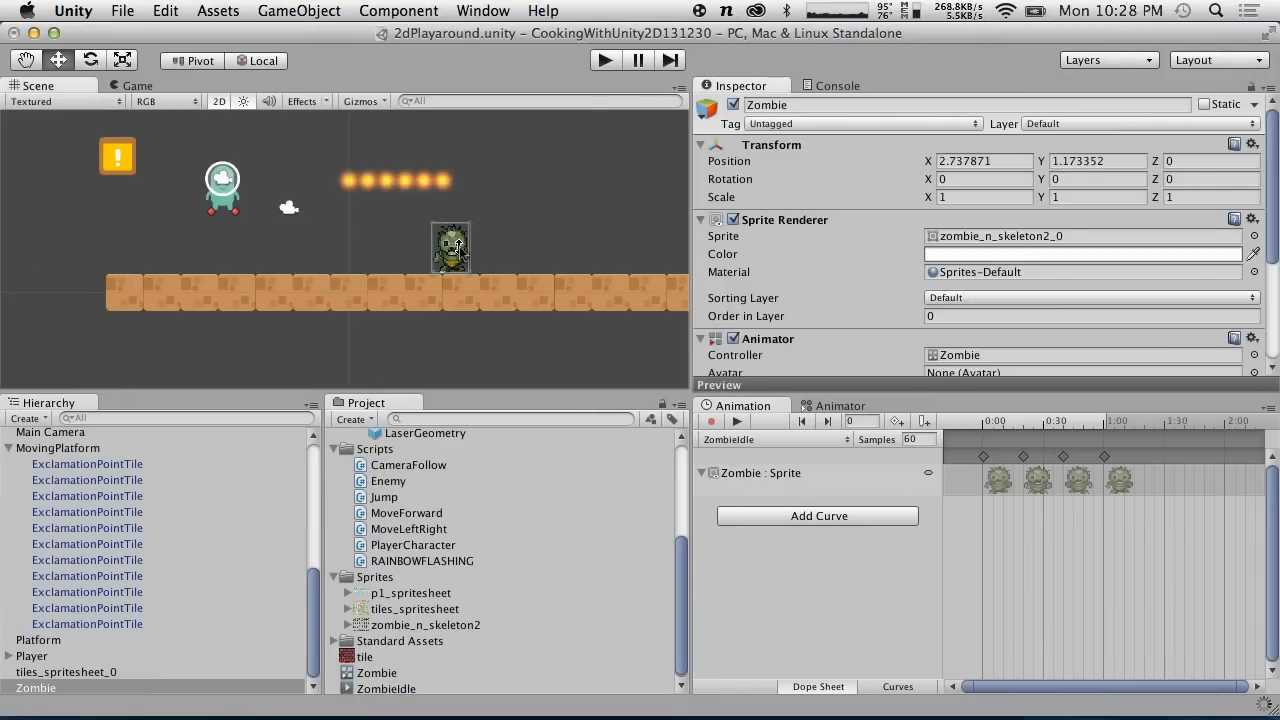
left_click(405, 235)
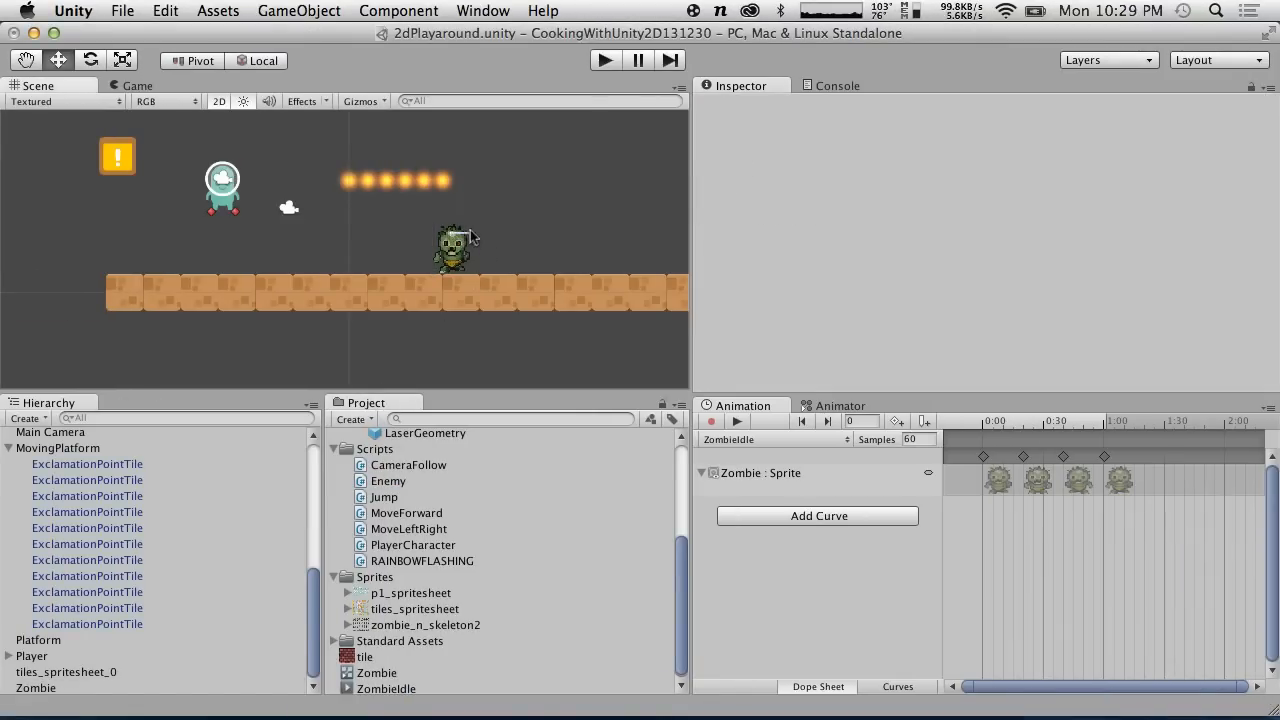
mouse_move(463, 247)
left_mouse_down()
mouse_move(471, 226)
mouse_move(480, 248)
left_mouse_up()
left_click(605, 60)
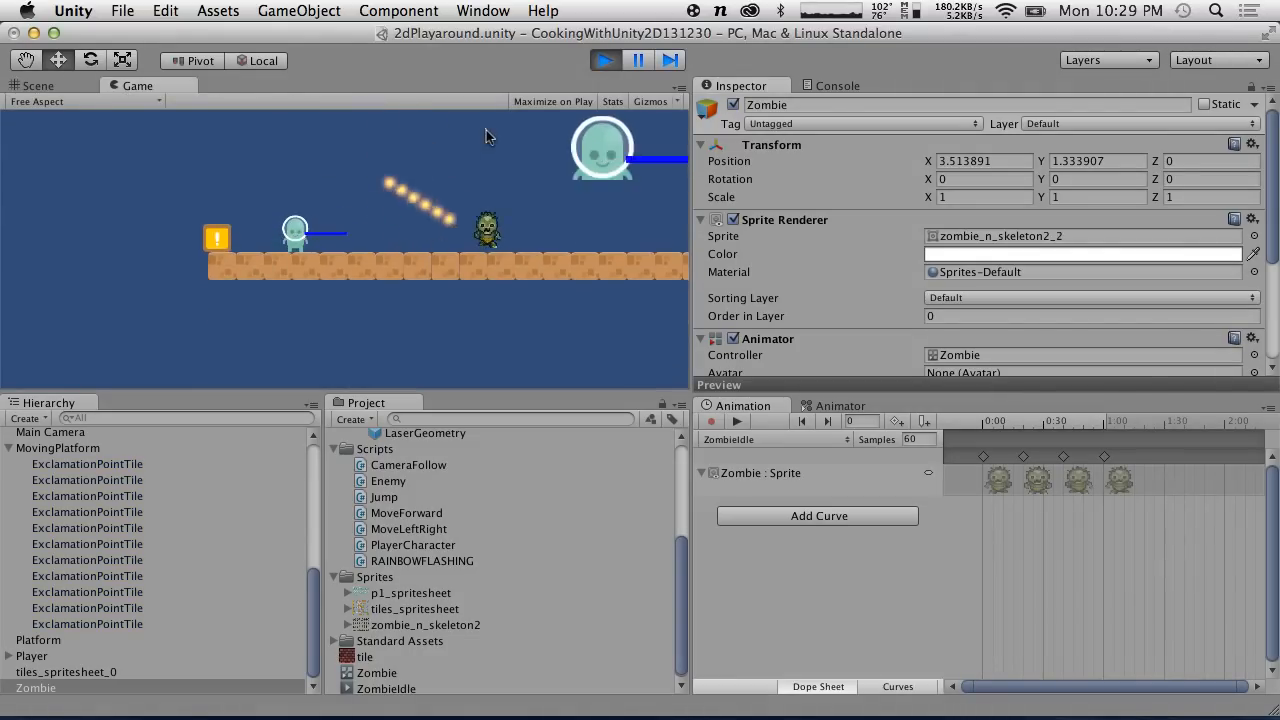
left_click(605, 60)
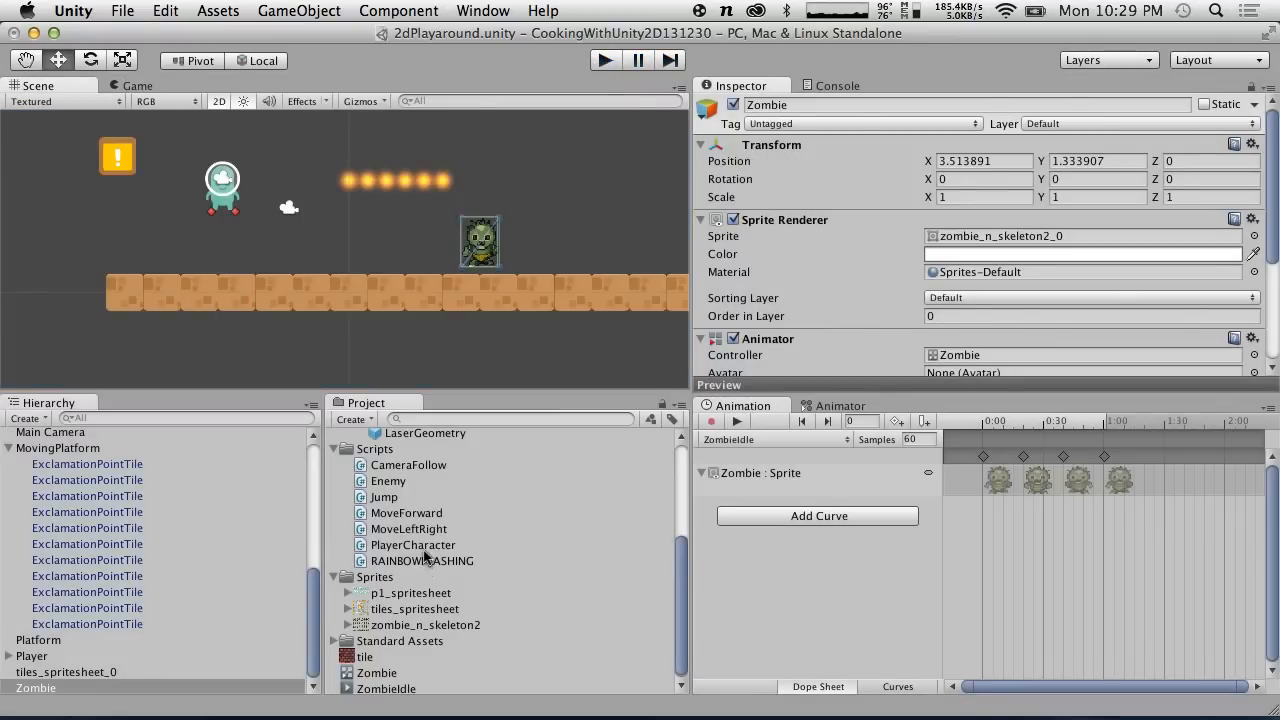
Attach the Enemy script to the Zombie and play-test the lasers against it again.
left_click_drag(388, 481, 80, 683)
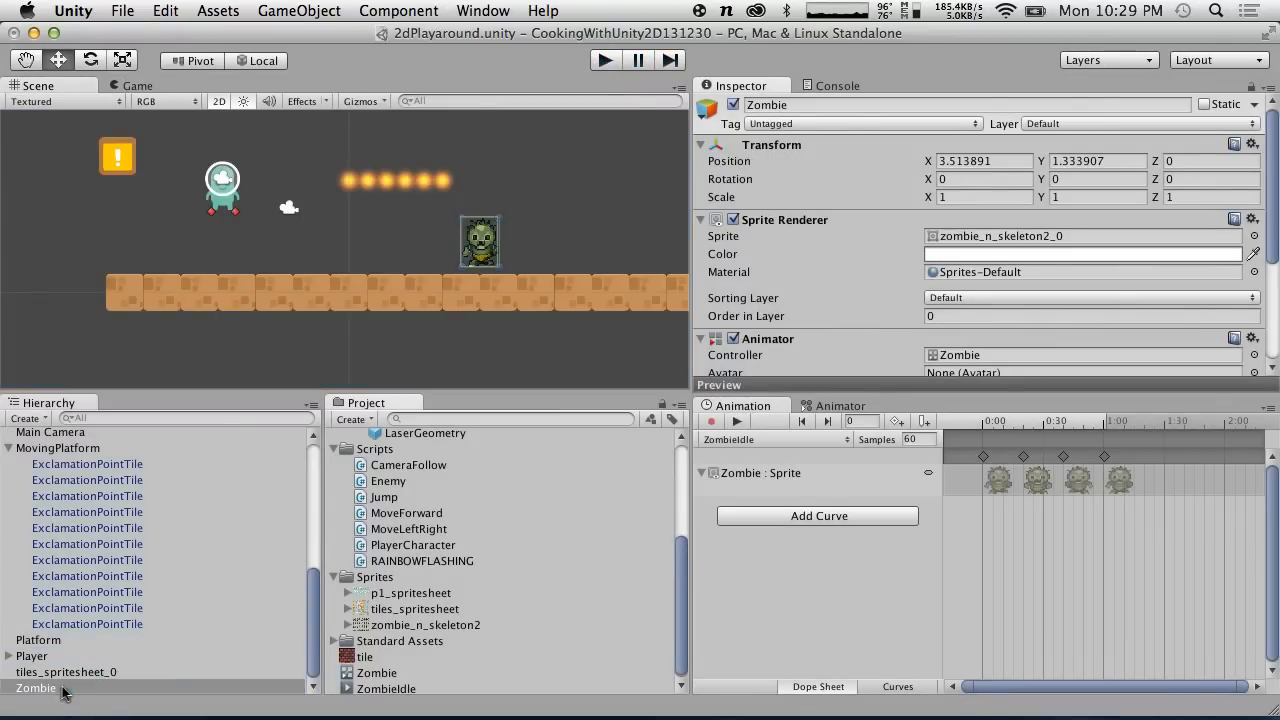
left_click(605, 60)
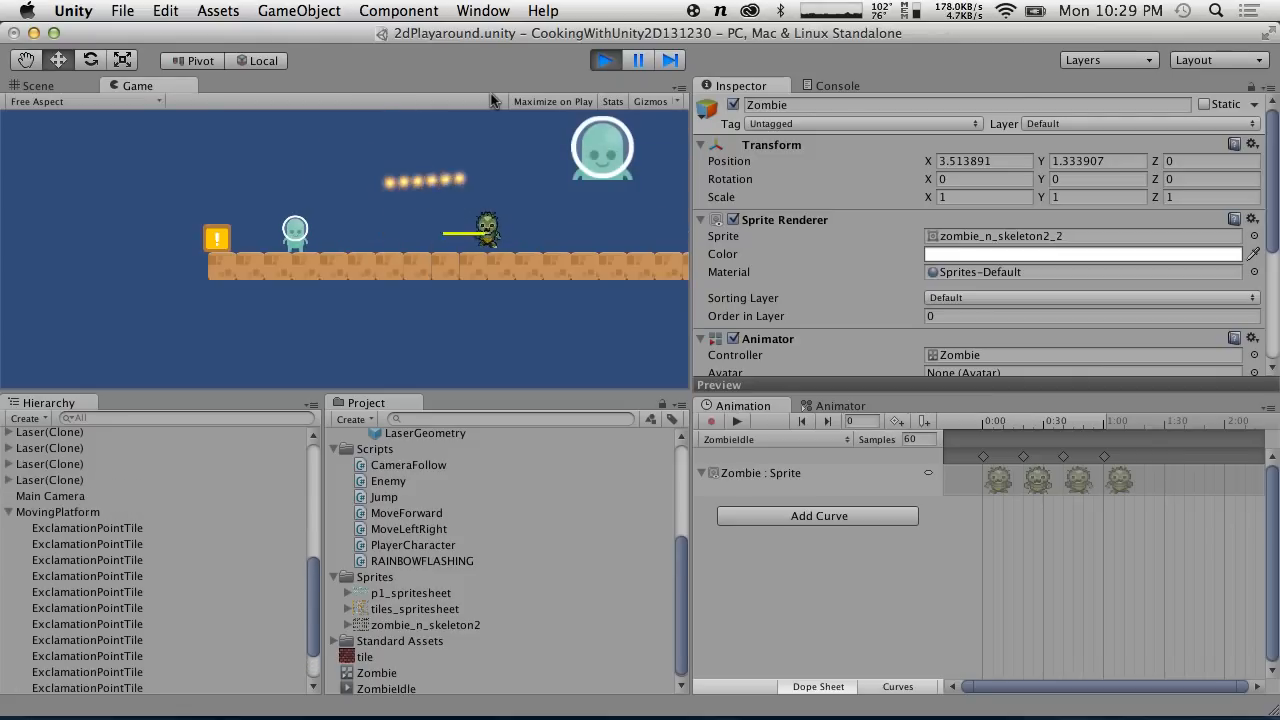
left_click(605, 60)
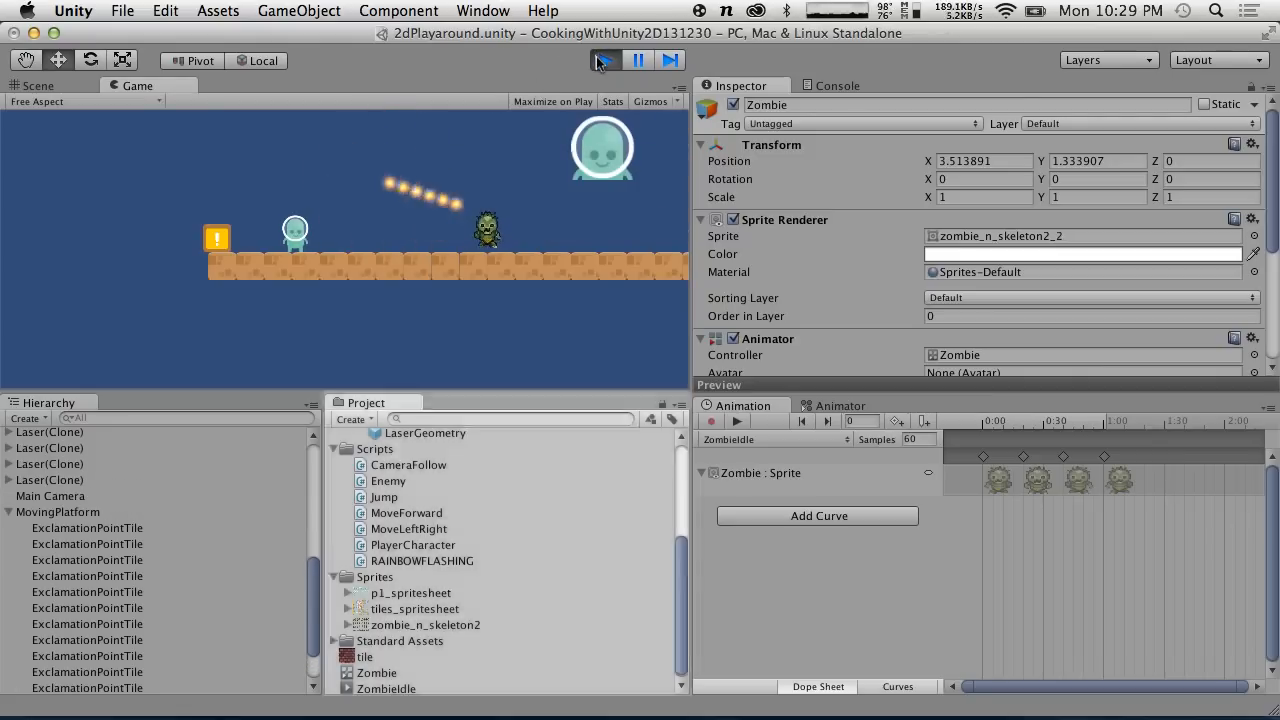
Add a Rigidbody 2D component to the Zombie and enable Is Kinematic on it.
scroll(866, 219, "down", 5)
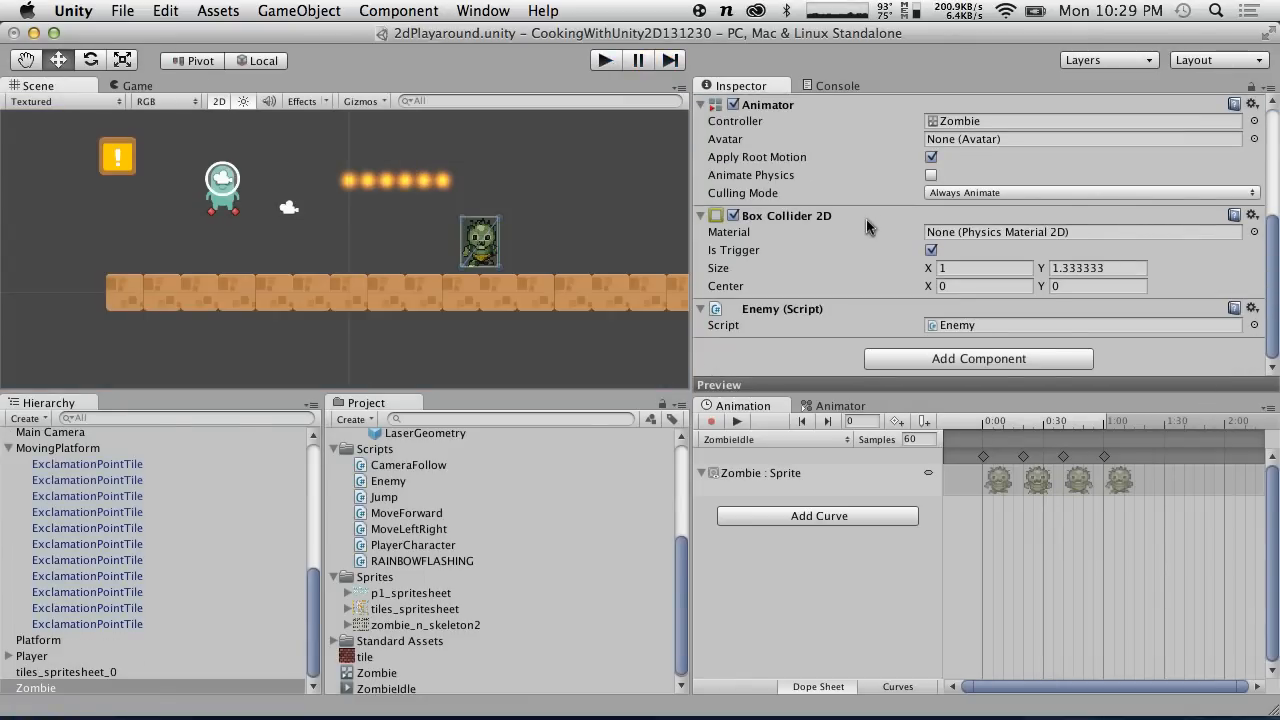
left_click(426, 10)
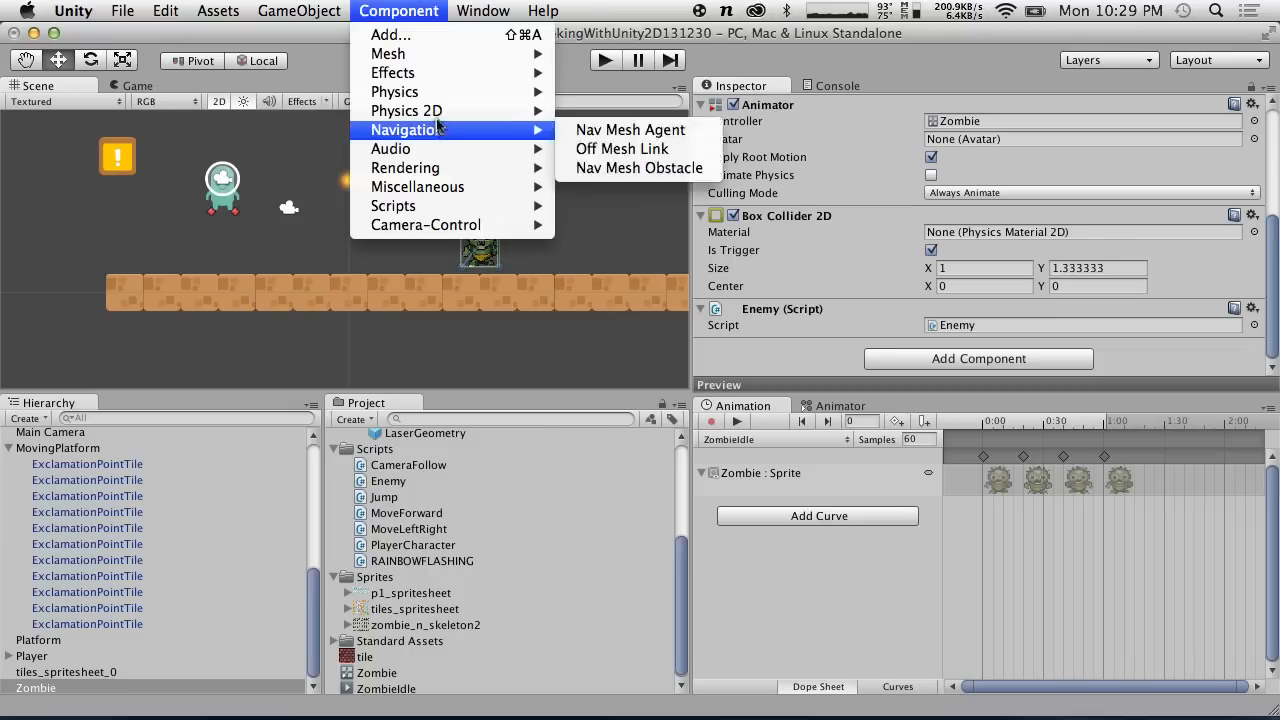
mouse_move(439, 76)
mouse_move(480, 110)
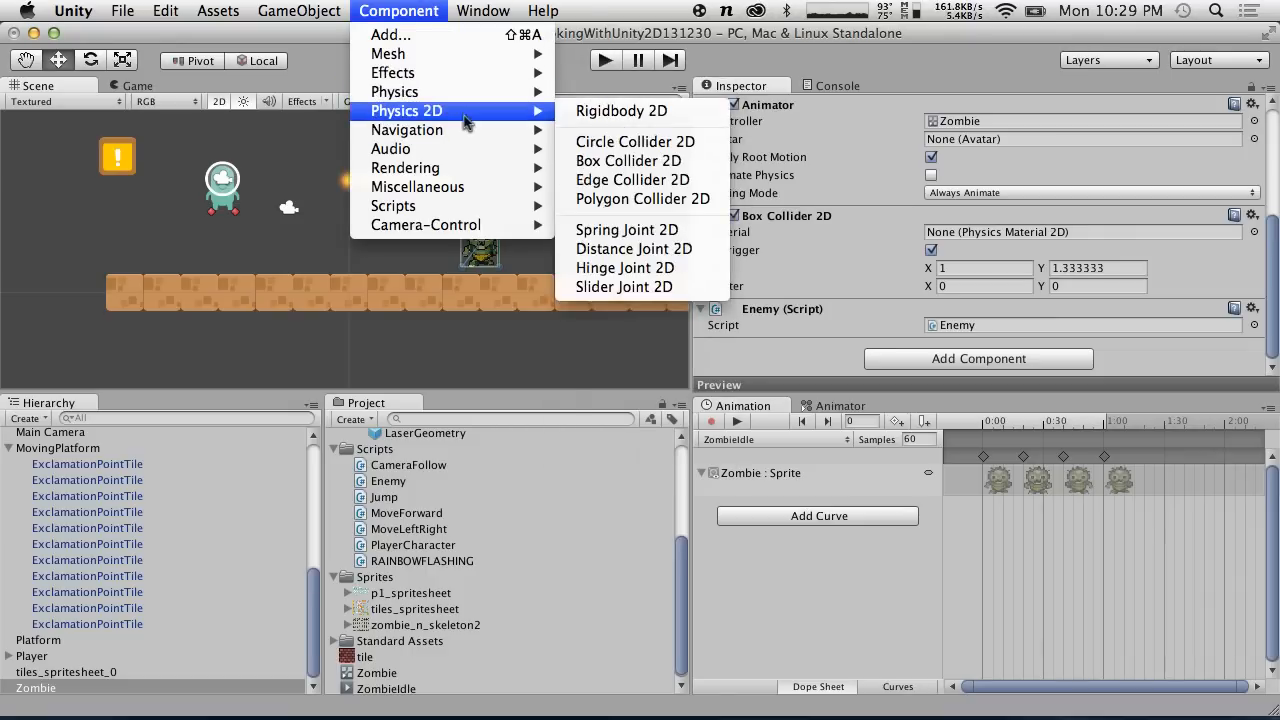
left_click(675, 117)
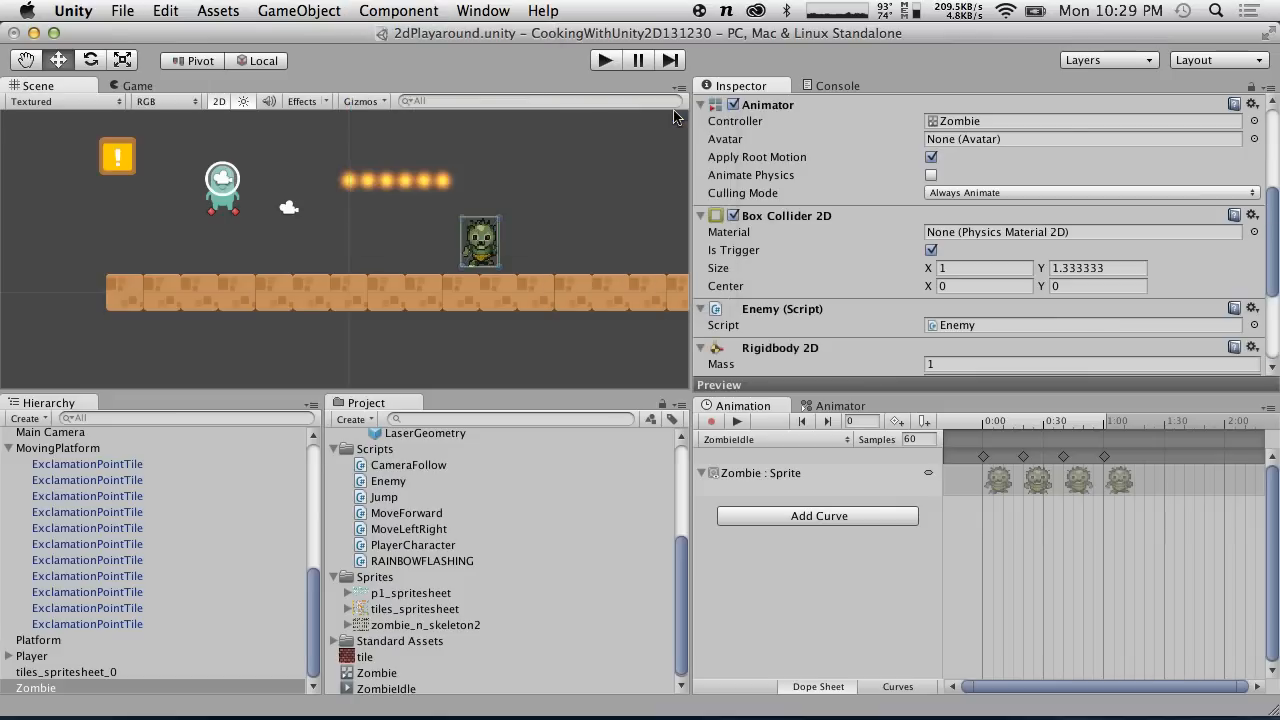
scroll(865, 225, "down", 5)
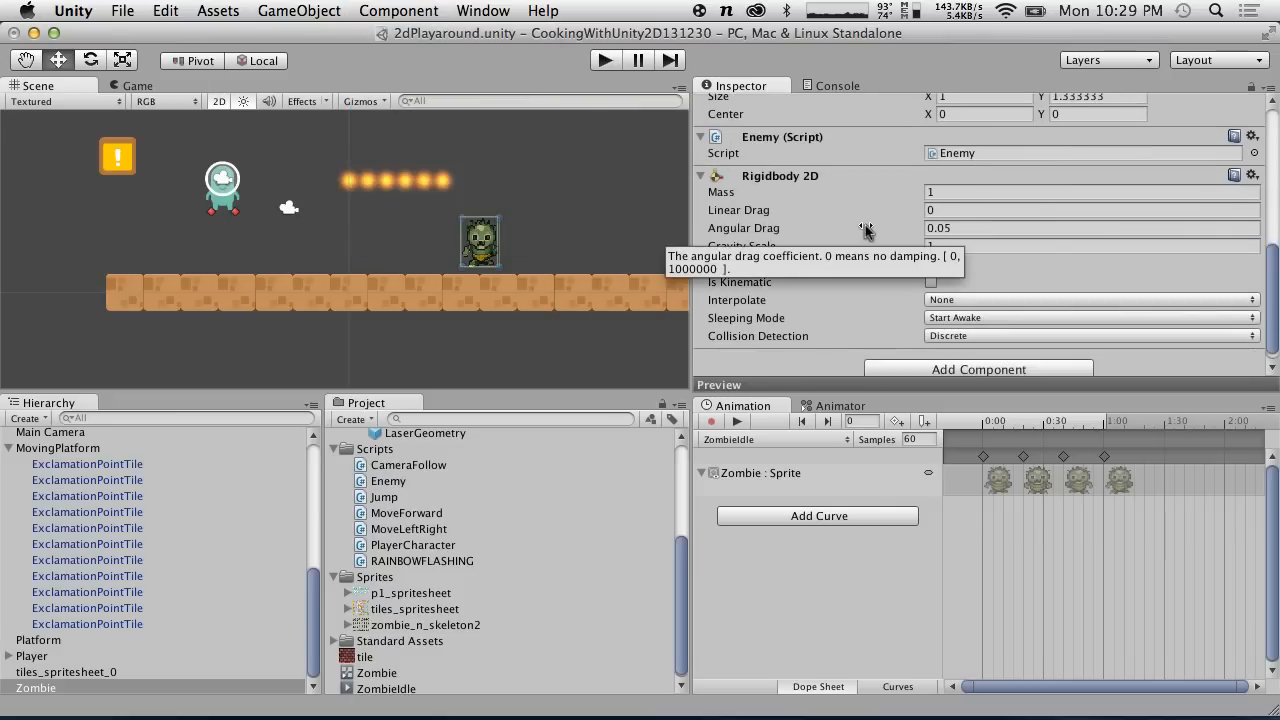
left_click(931, 282)
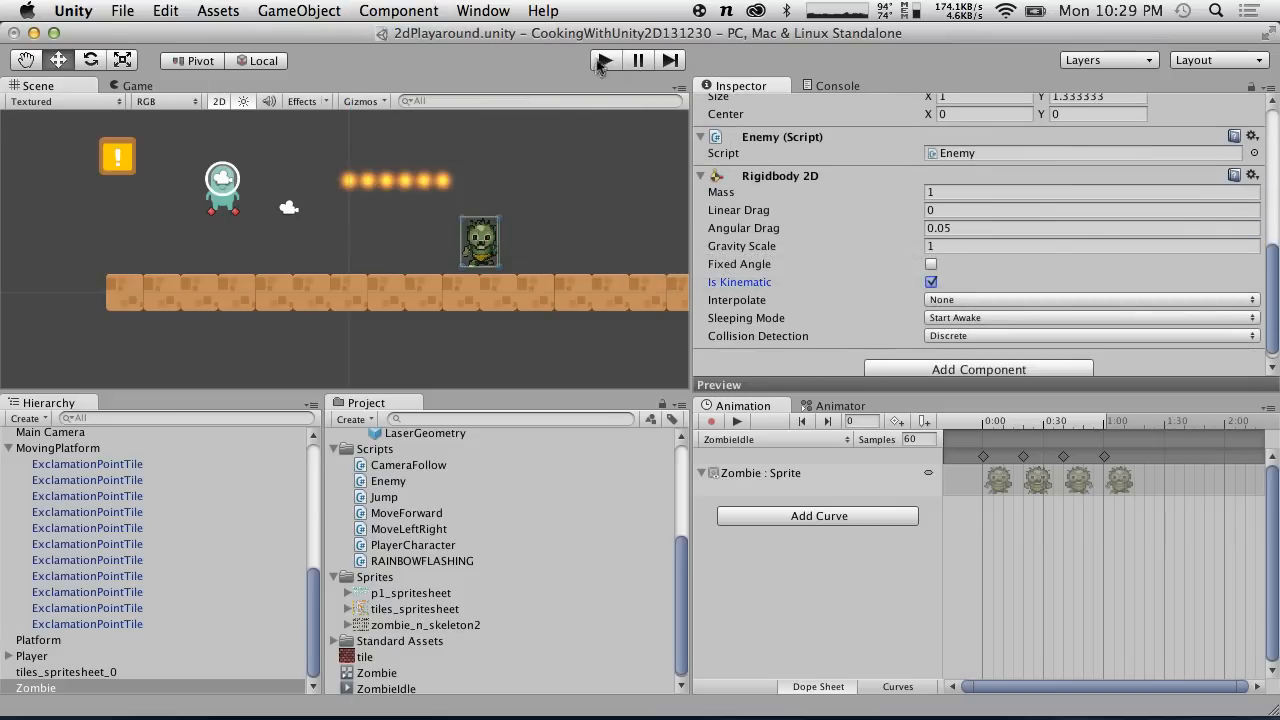
Play-test the lasers against the Zombie with its kinematic Rigidbody 2D.
left_click(603, 61)
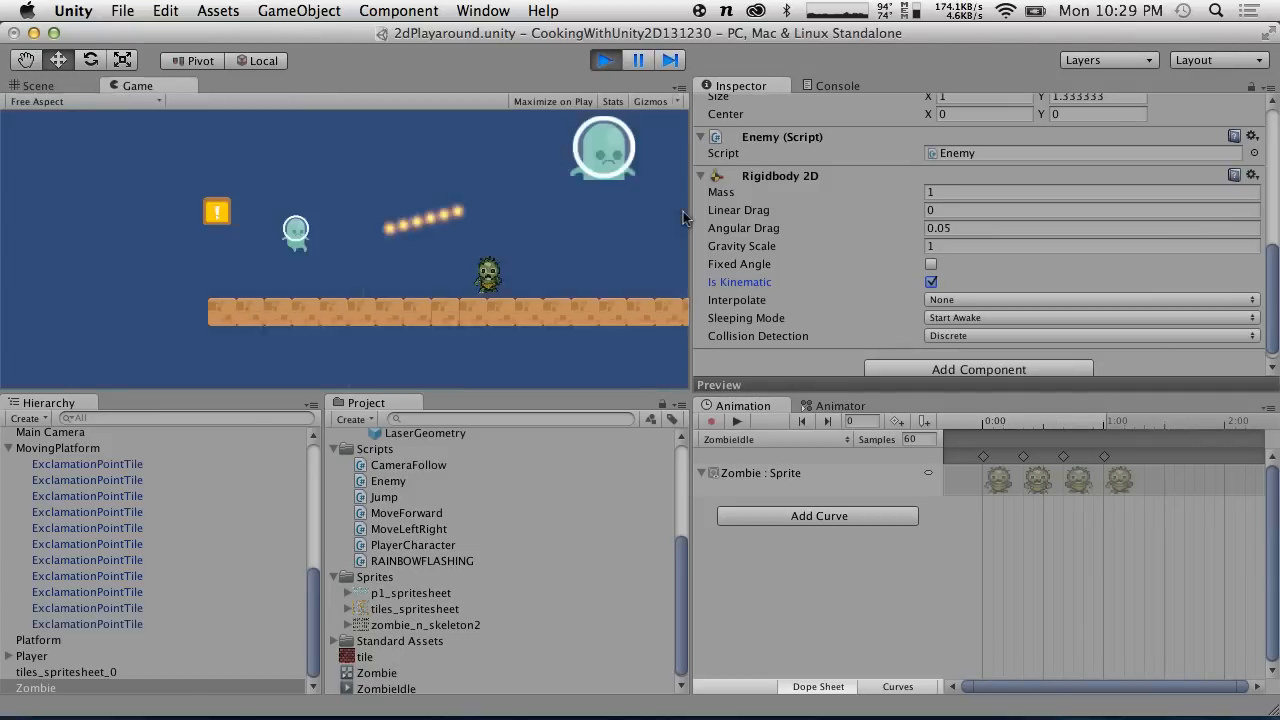
key("ctrl")
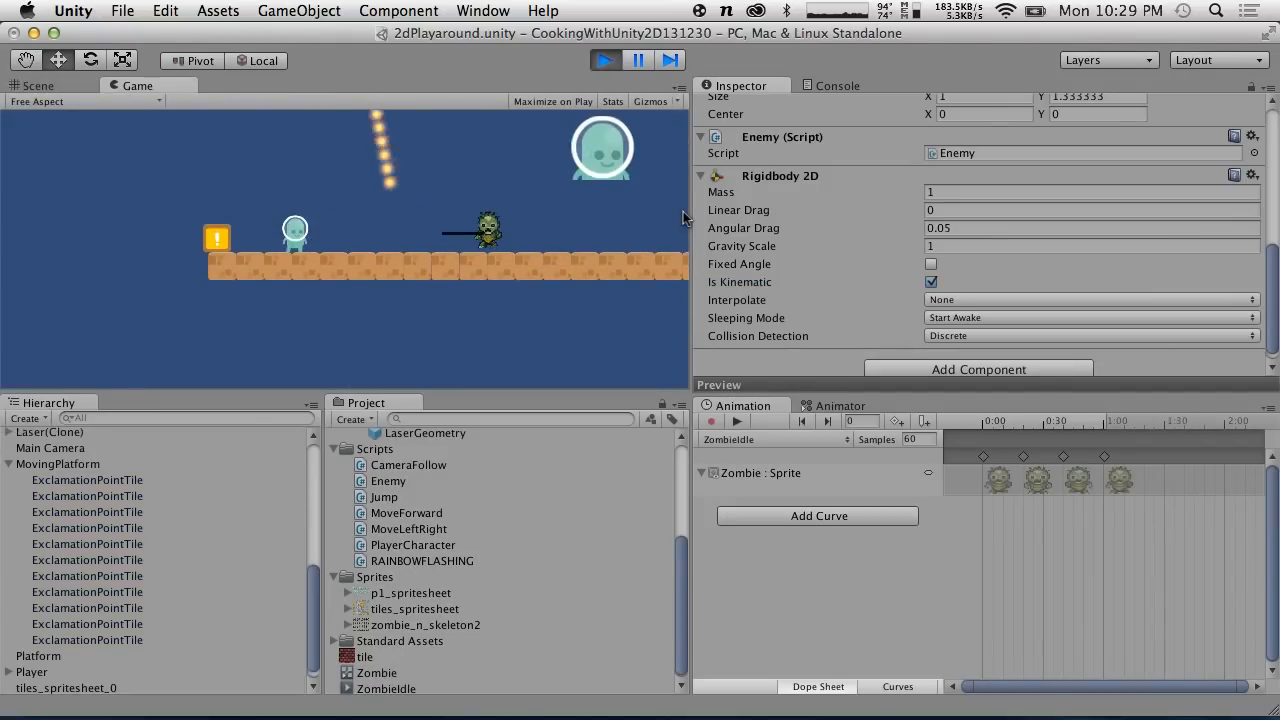
left_click(603, 61)
Disable Is Kinematic on the Zombie's Rigidbody 2D, set its Gravity Scale to 0, and play-test the lasers against it.
left_click(931, 282)
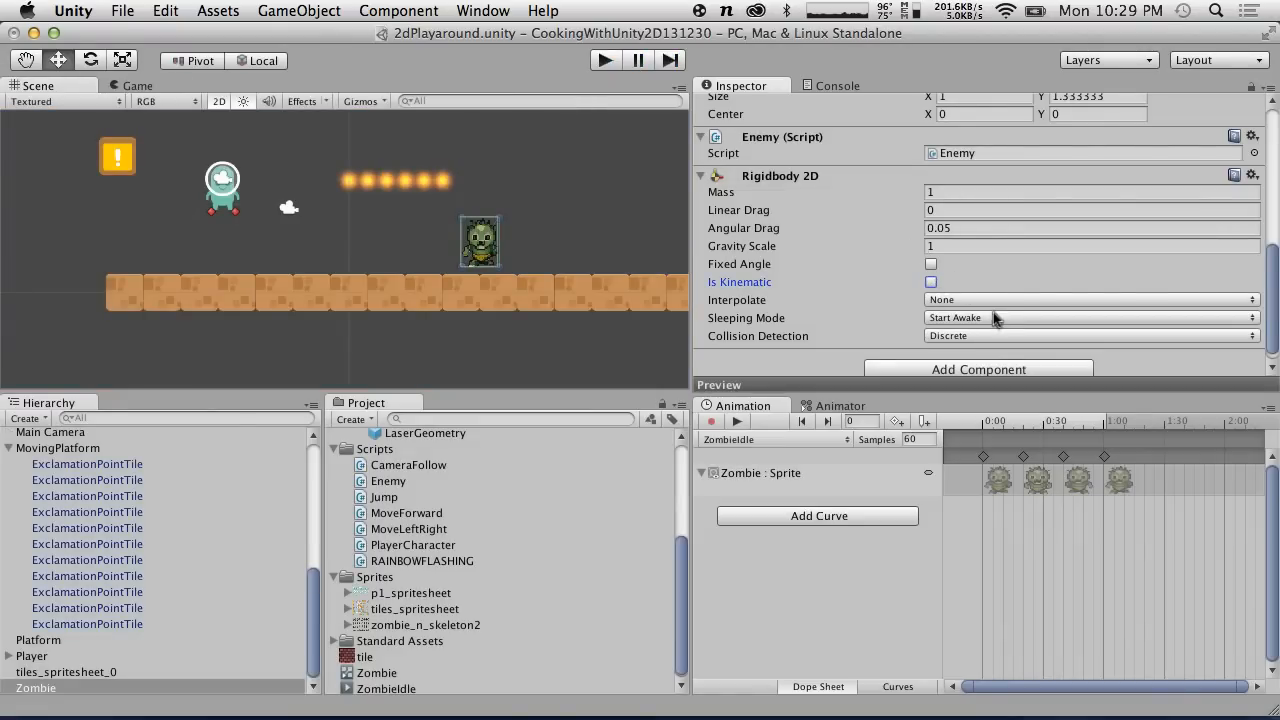
left_click(966, 246)
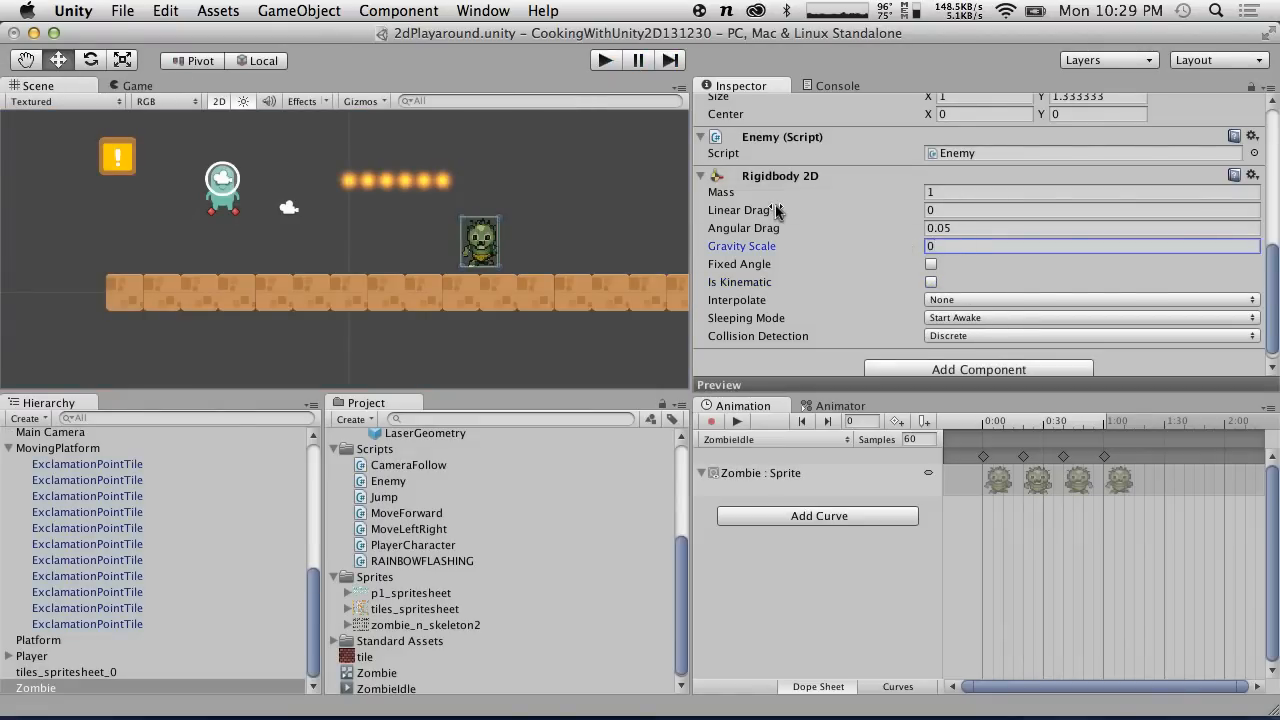
left_click(604, 61)
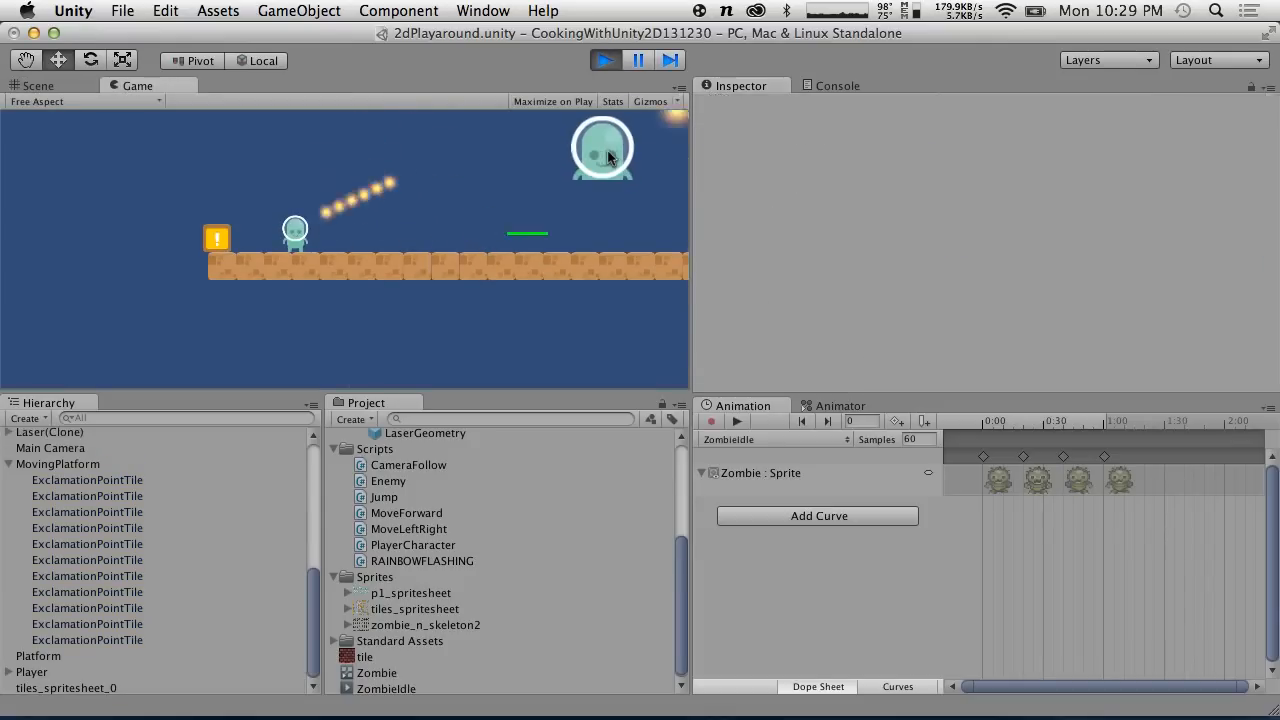
left_click(606, 61)
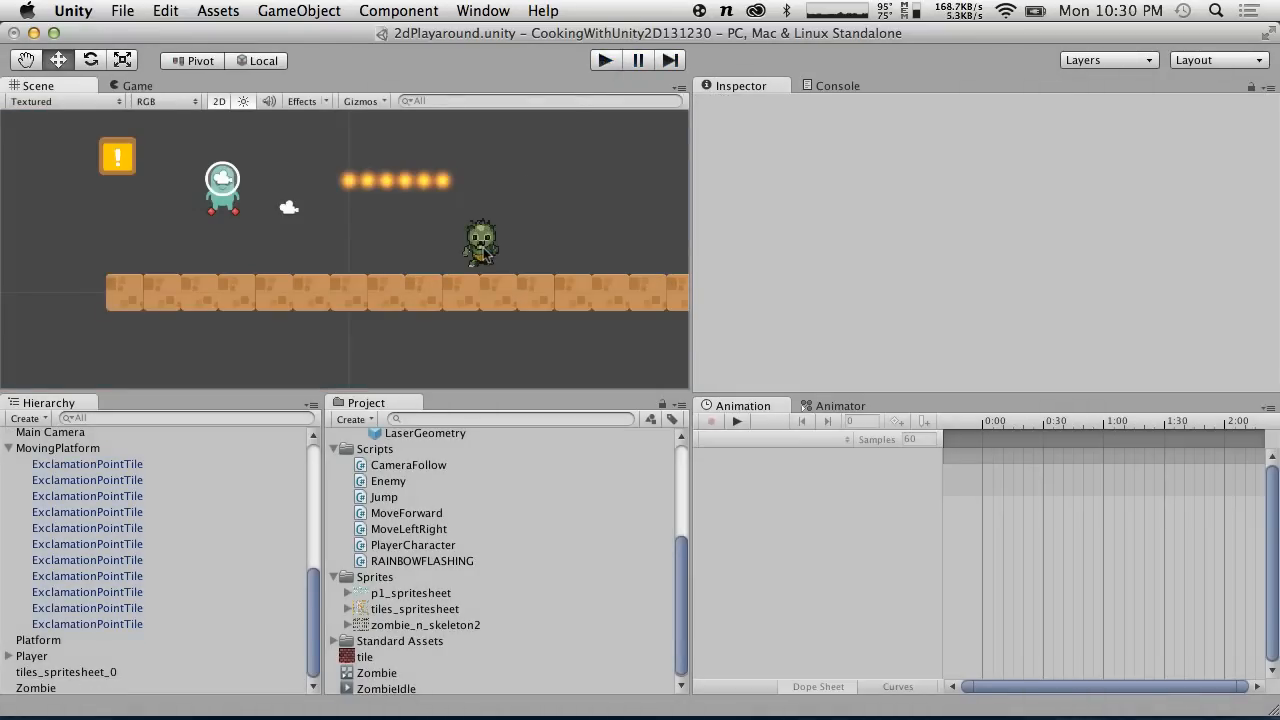
Re-enable Is Kinematic on the Zombie's Rigidbody 2D and play-test the lasers with Gravity Scale at 0.
left_click(485, 250)
scroll(981, 250, "down", 8)
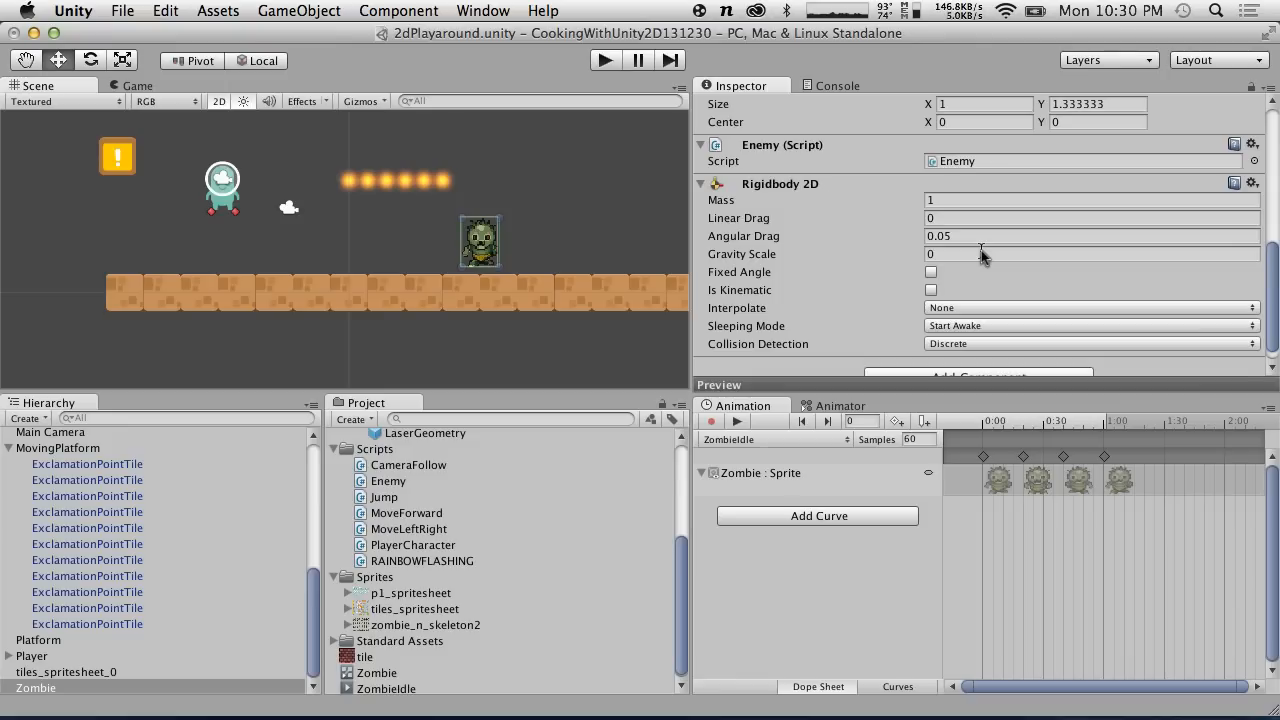
left_click(931, 290)
left_click(608, 61)
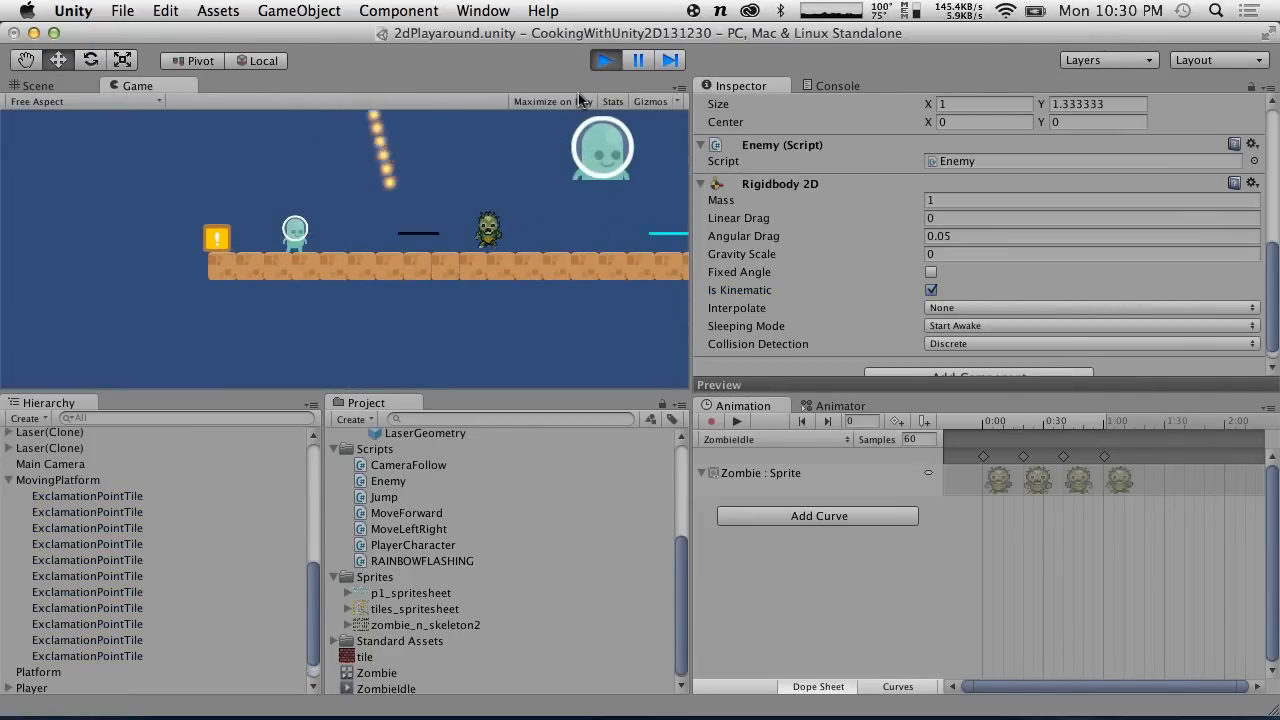
left_click(1252, 185)
key("Escape")
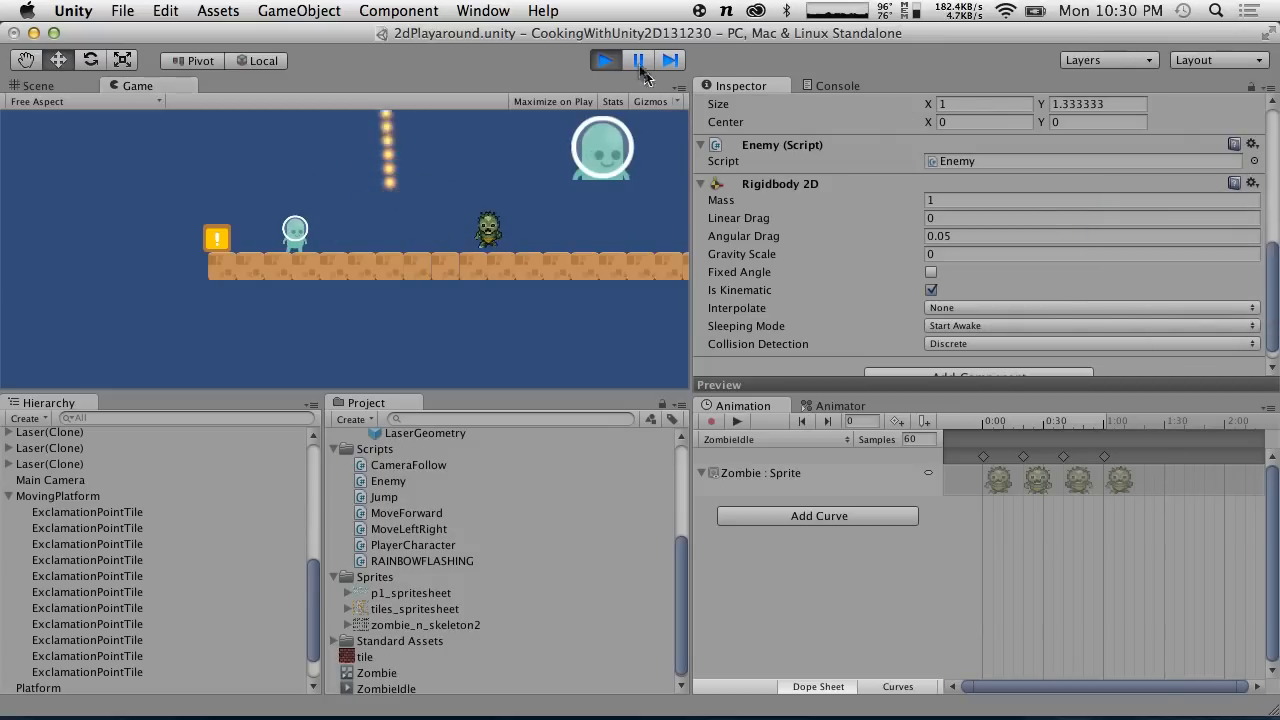
left_click(600, 59)
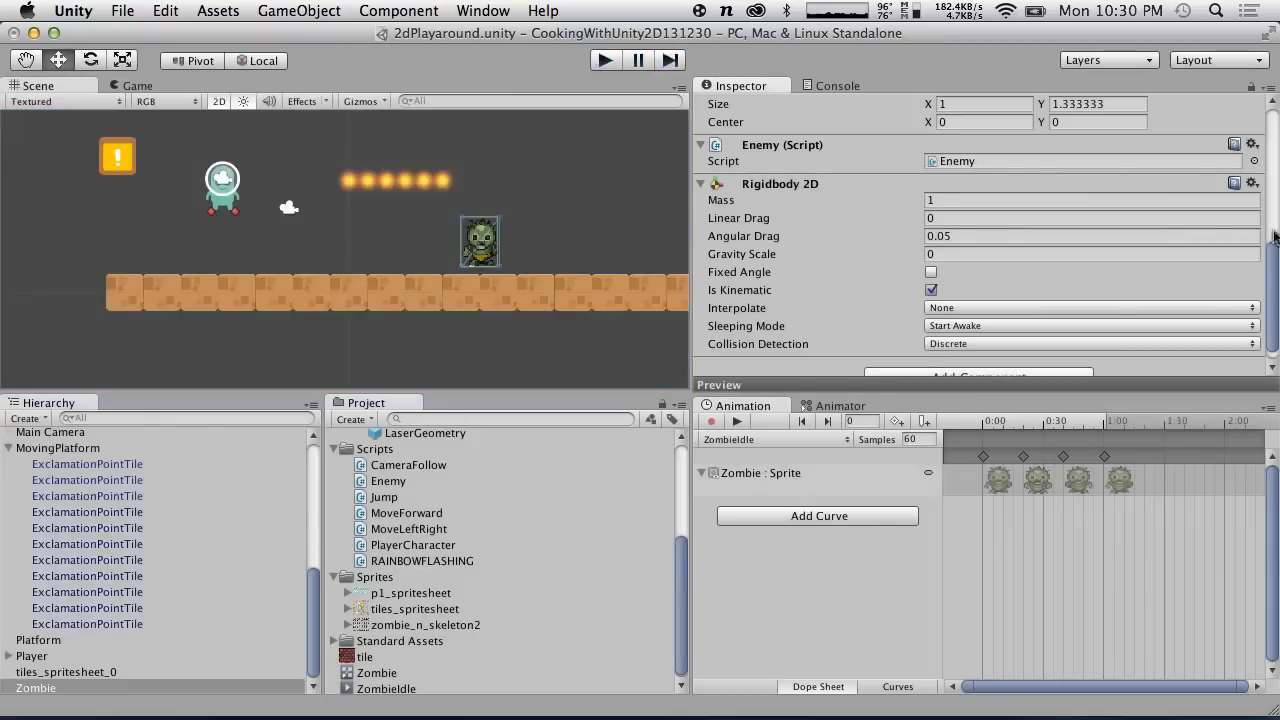
Remove the Rigidbody 2D and Box Collider 2D components from the Zombie.
left_click(1252, 184)
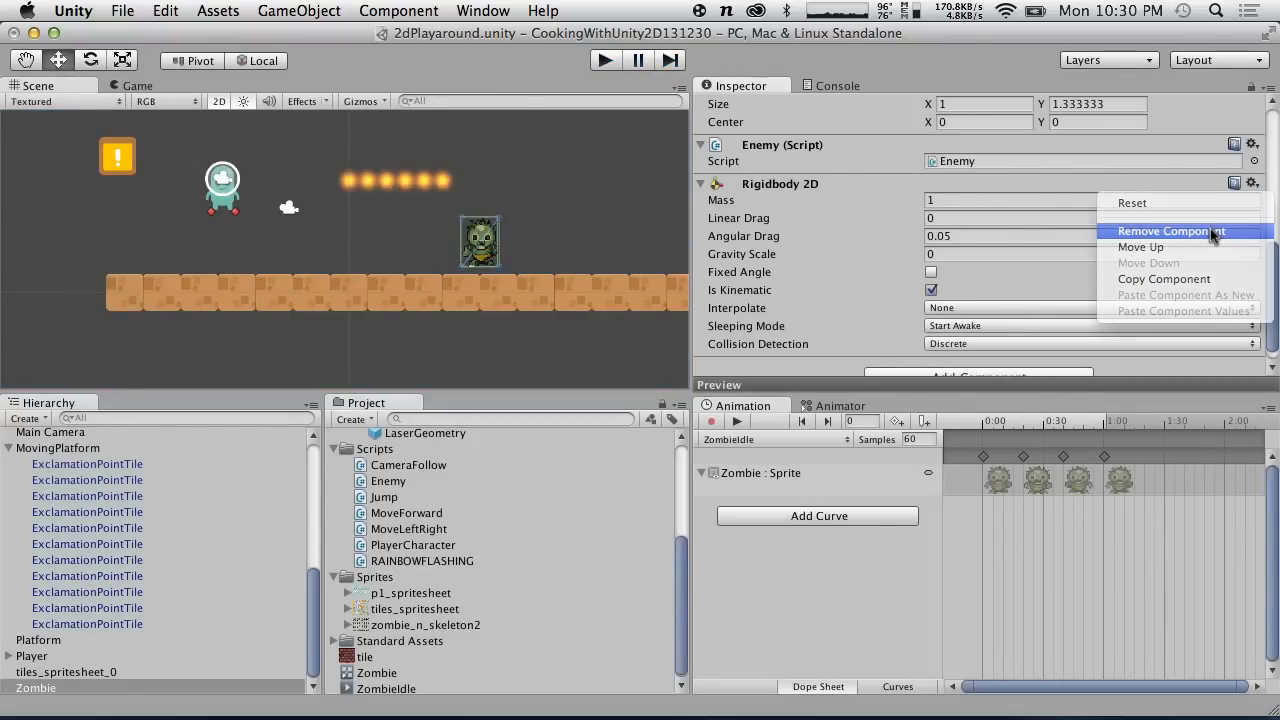
left_click(1216, 232)
scroll(1210, 228, "down", 5)
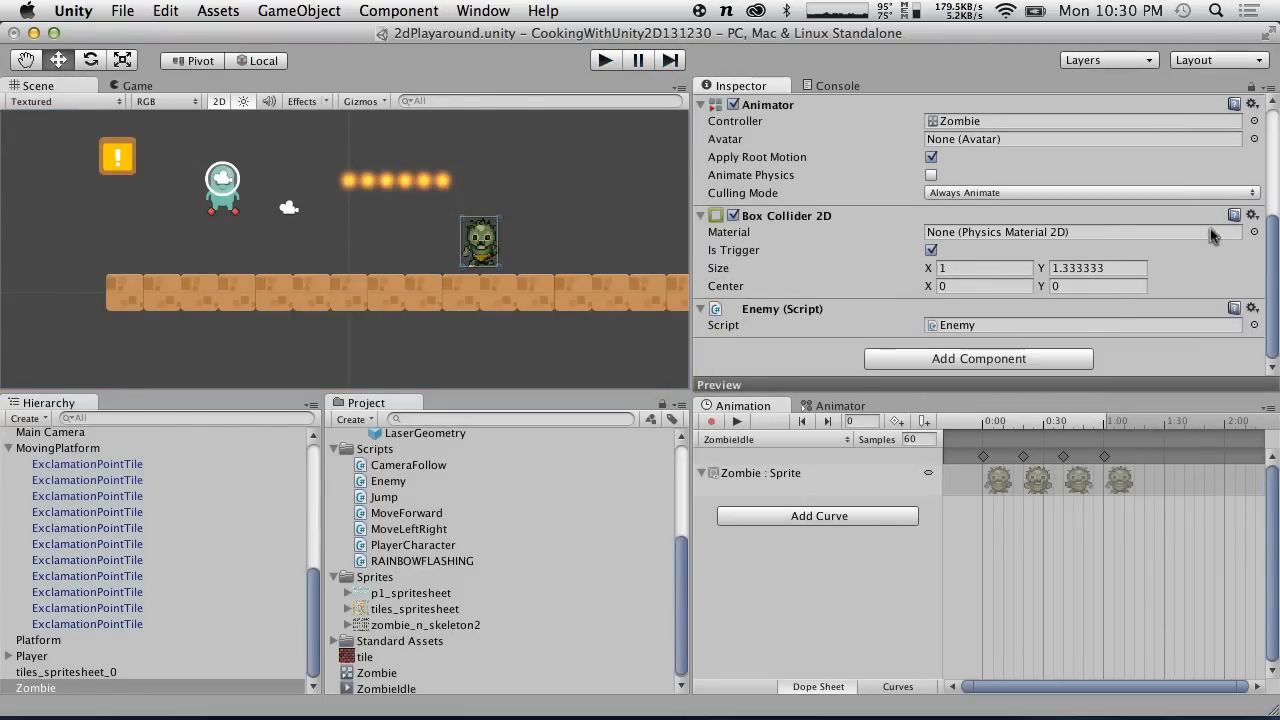
left_click(1252, 216)
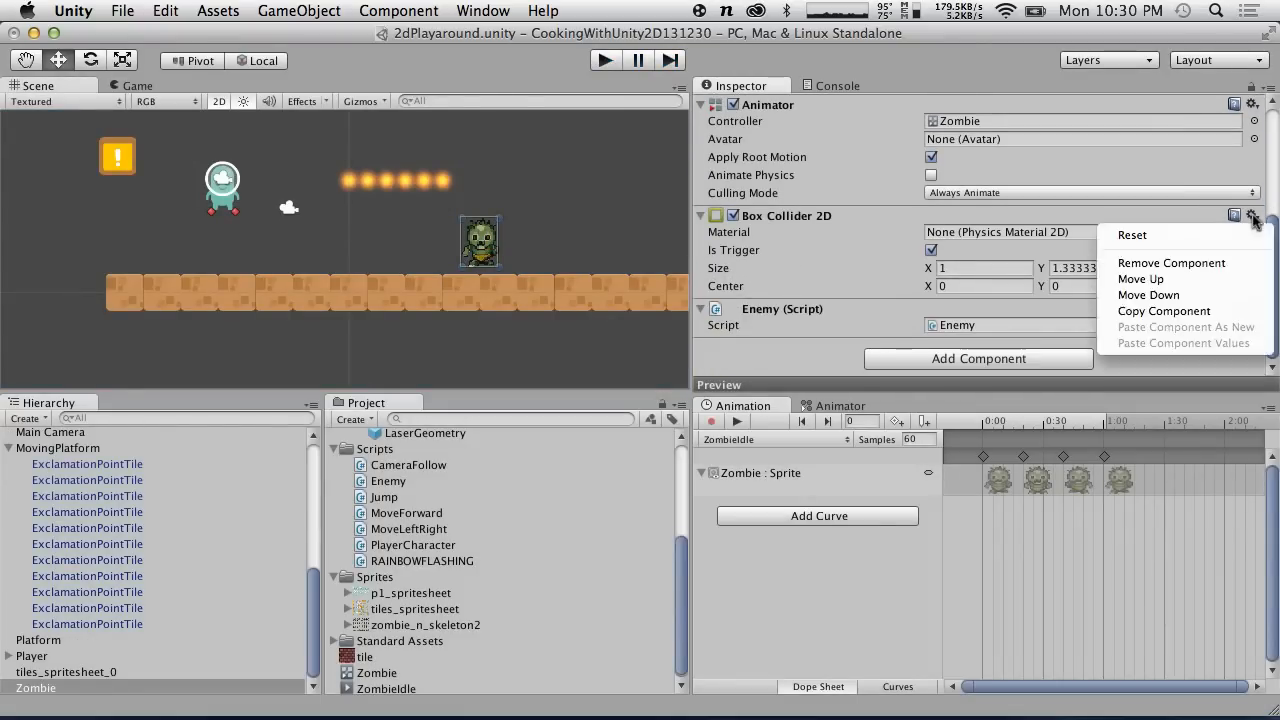
left_click(1203, 264)
Add a 3D physics Box Collider component to the Zombie.
left_click(320, 10)
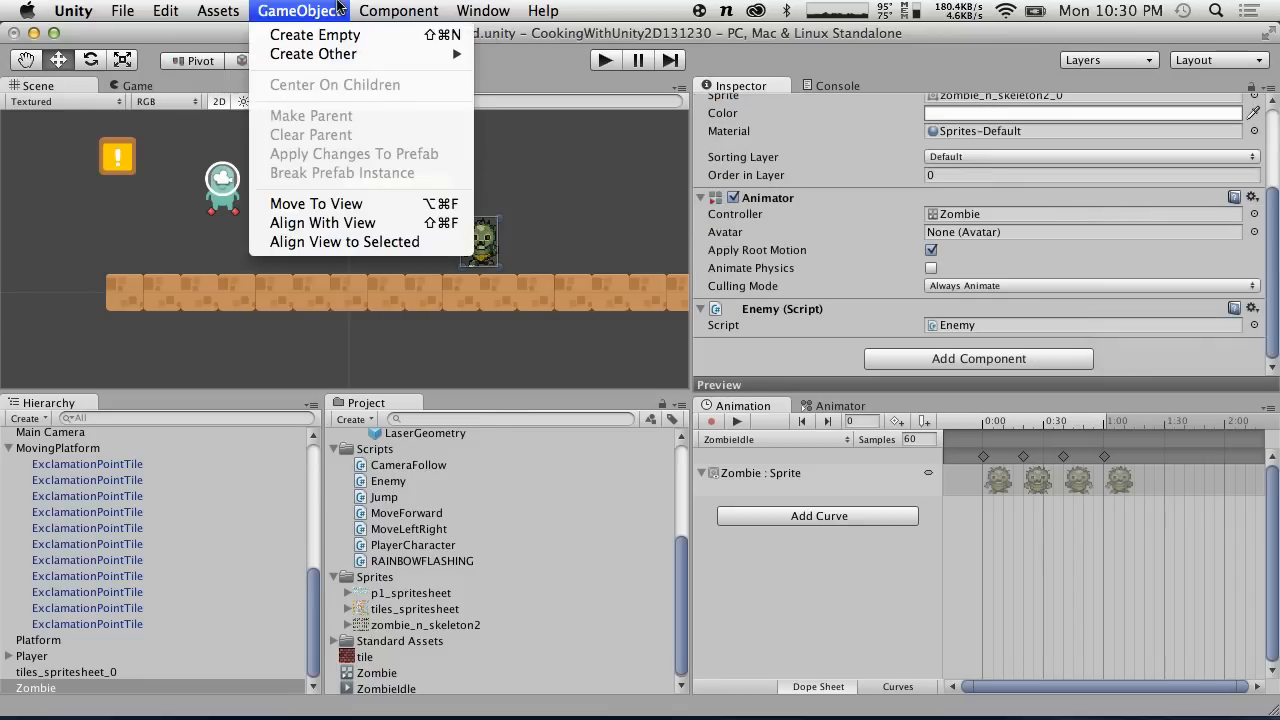
mouse_move(346, 57)
mouse_move(399, 10)
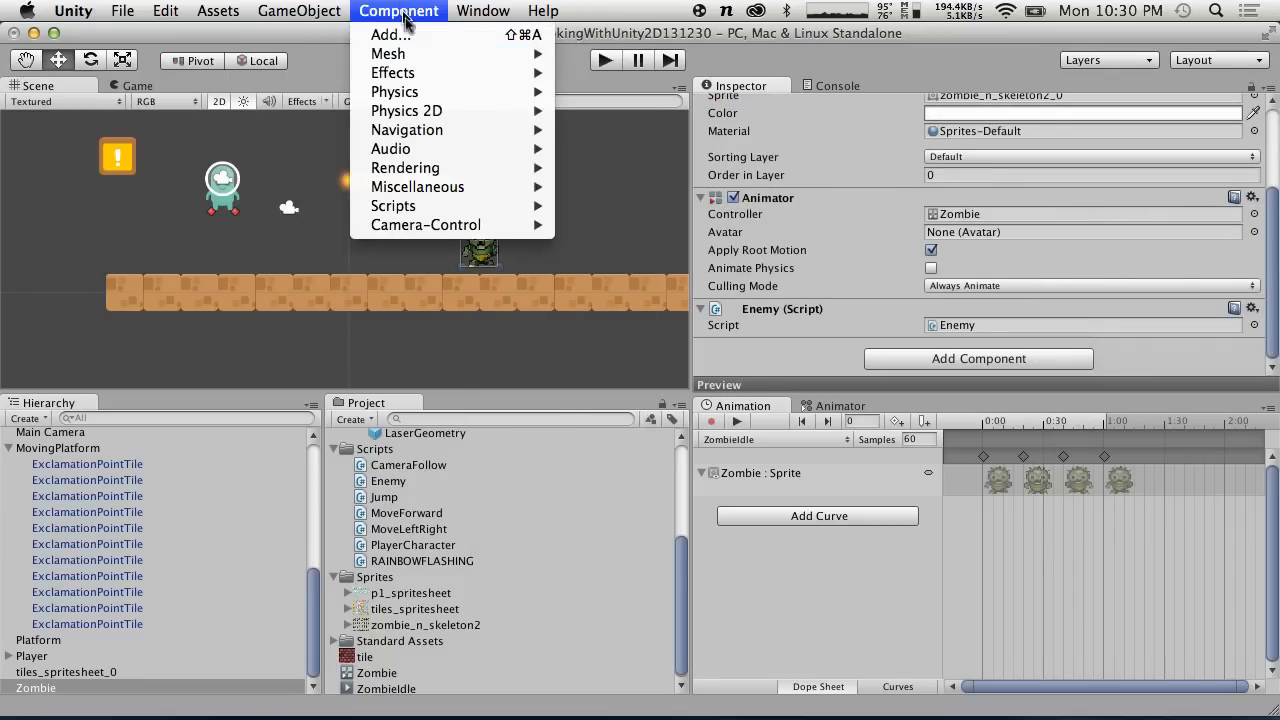
mouse_move(432, 92)
left_click(626, 143)
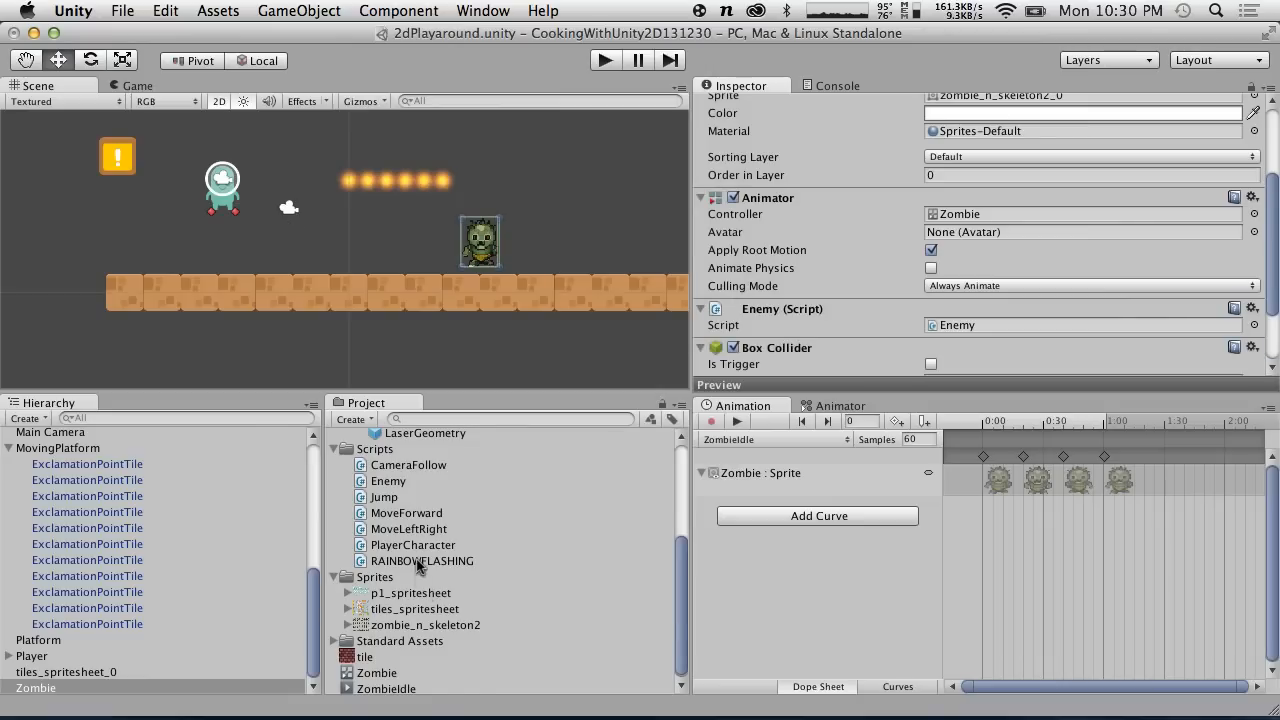
Replace the Box Collider 2D on the LaserGeometry prefab with a 3D Box Collider and play-test the lasers.
scroll(420, 566, "up", 3)
left_click(395, 503)
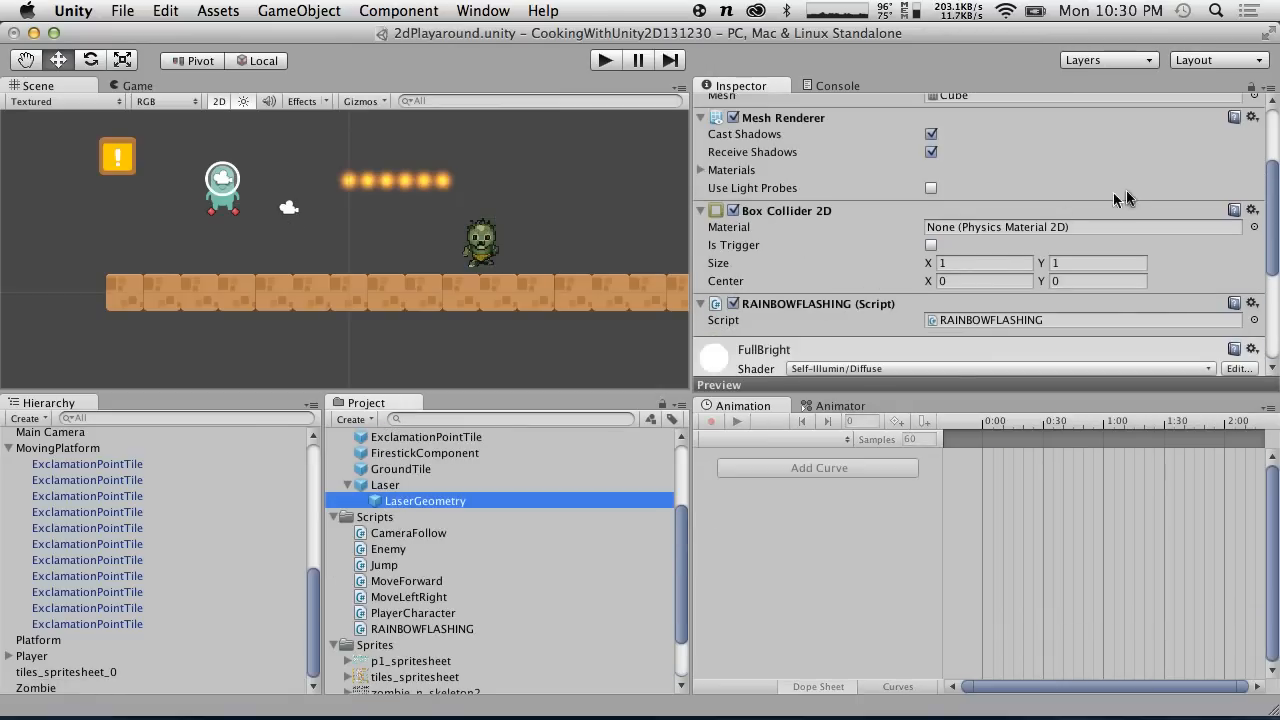
left_click(1252, 210)
left_click(1187, 260)
left_click(398, 11)
mouse_move(414, 112)
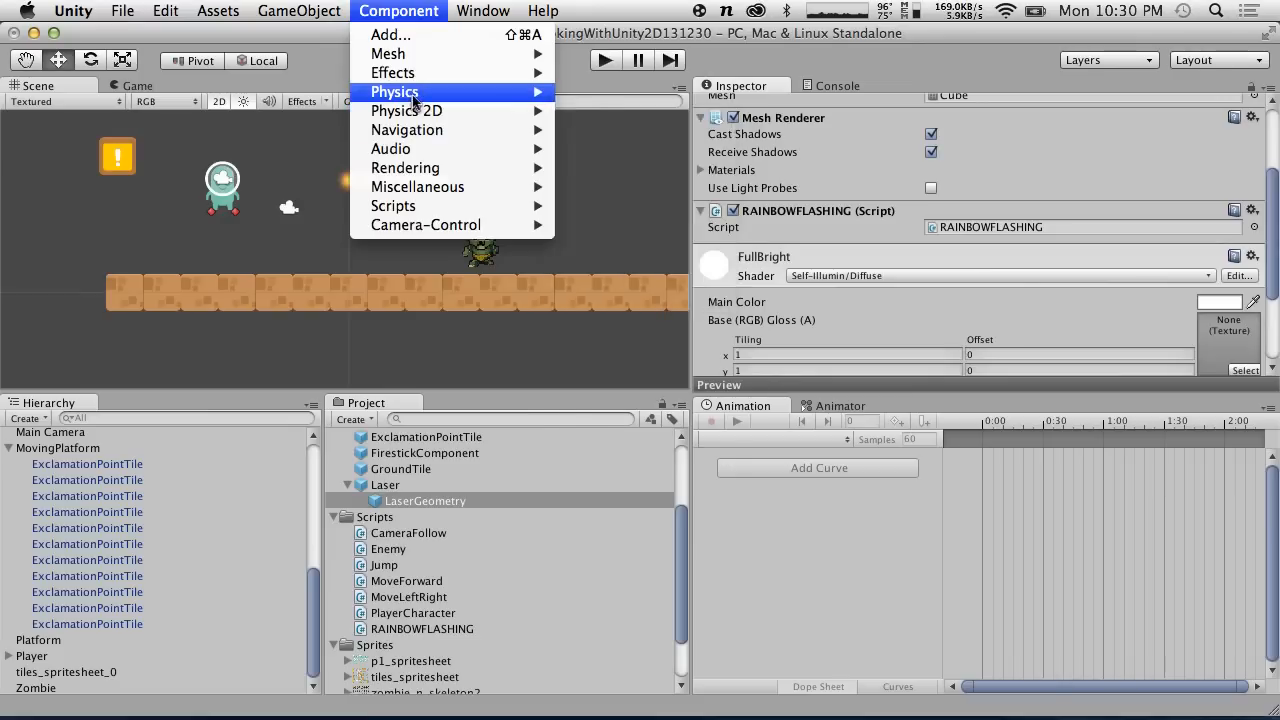
mouse_move(480, 92)
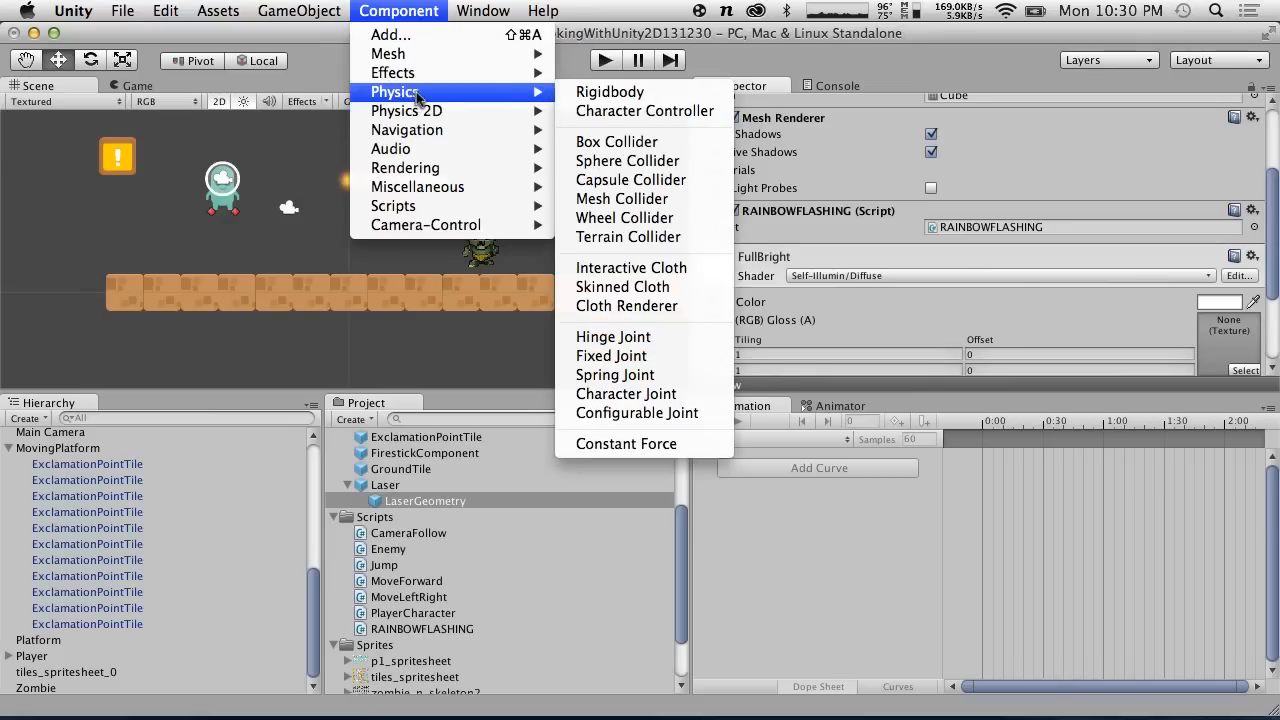
left_click(669, 147)
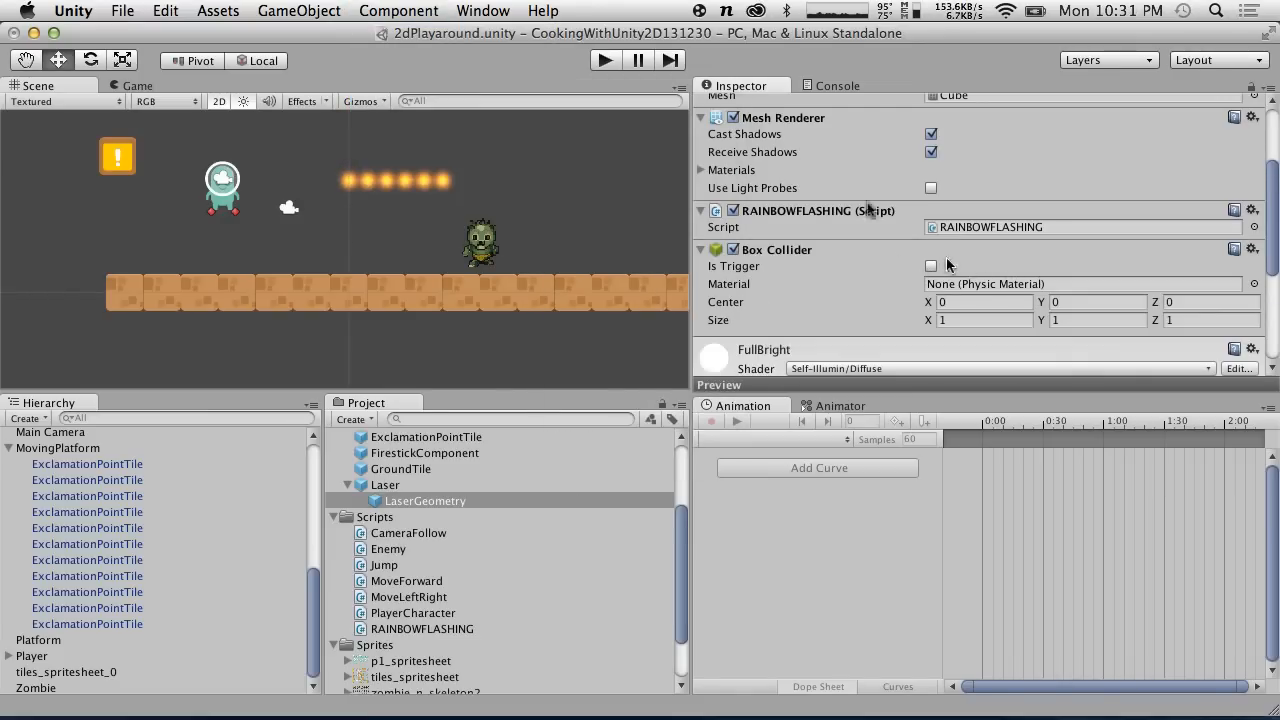
left_click(605, 61)
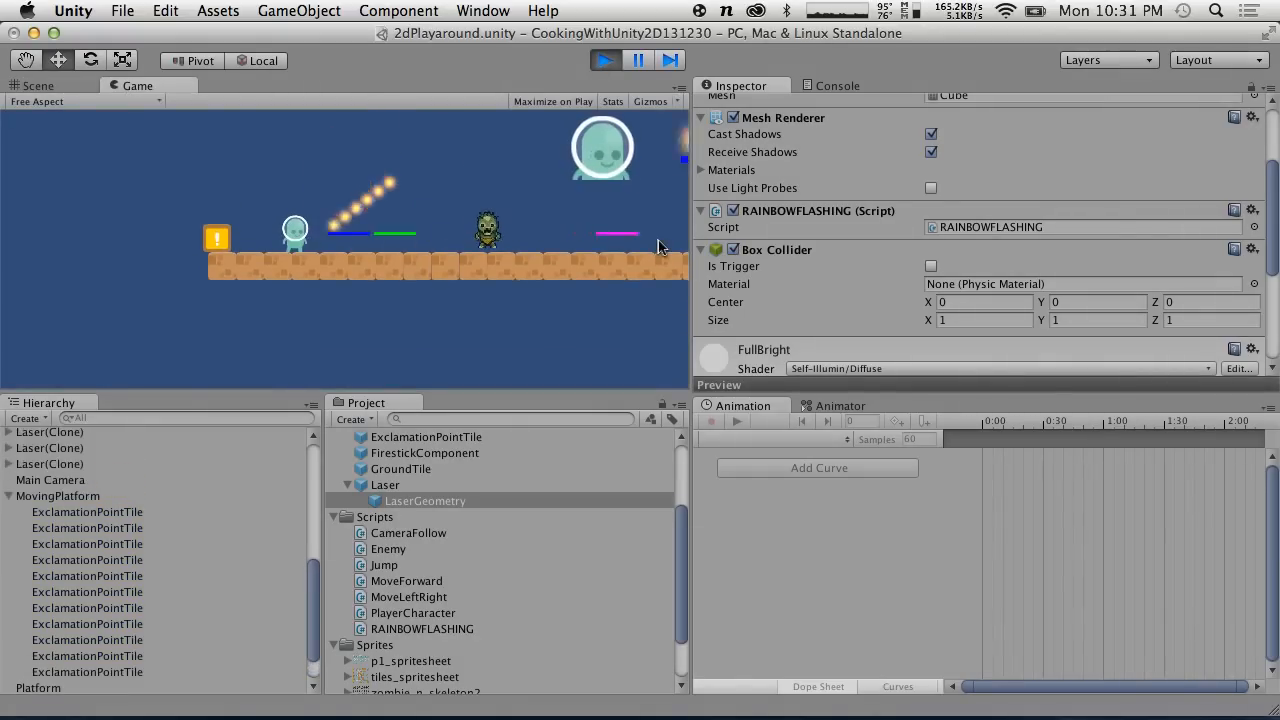
left_click(606, 63)
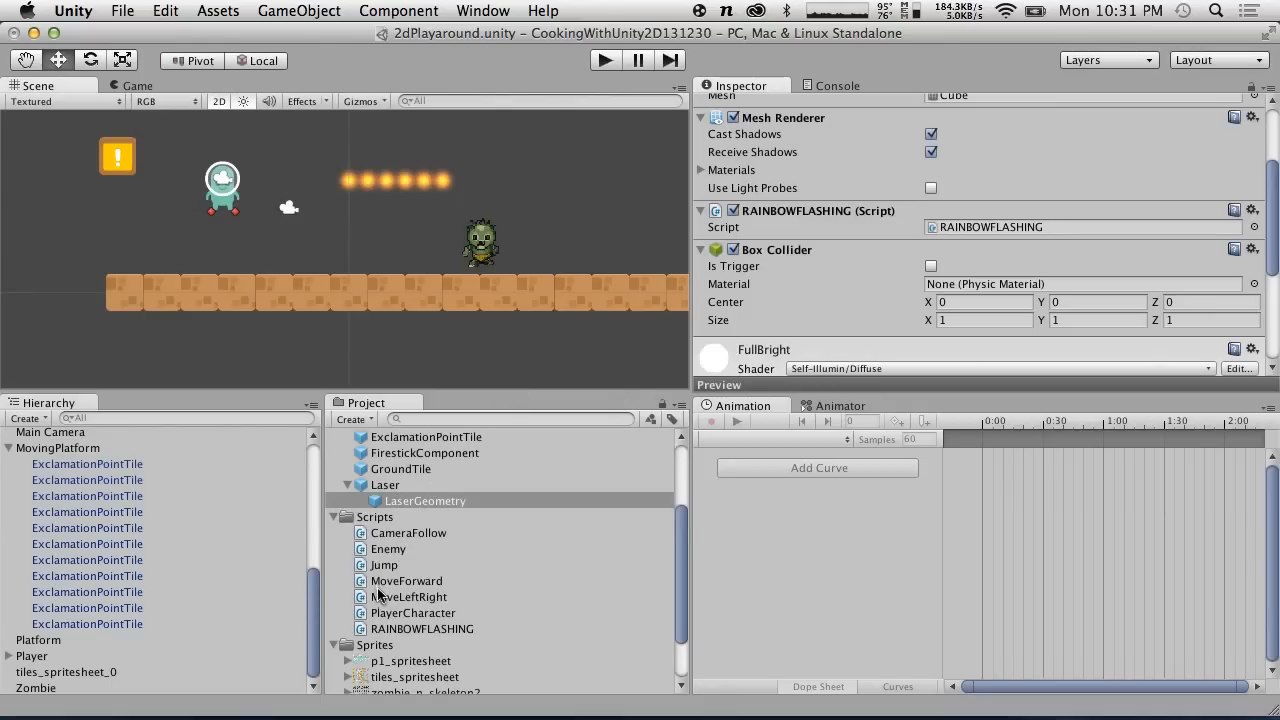
Add a 3D Rigidbody component to the Zombie and enable Is Kinematic on it.
scroll(378, 595, "up", 3)
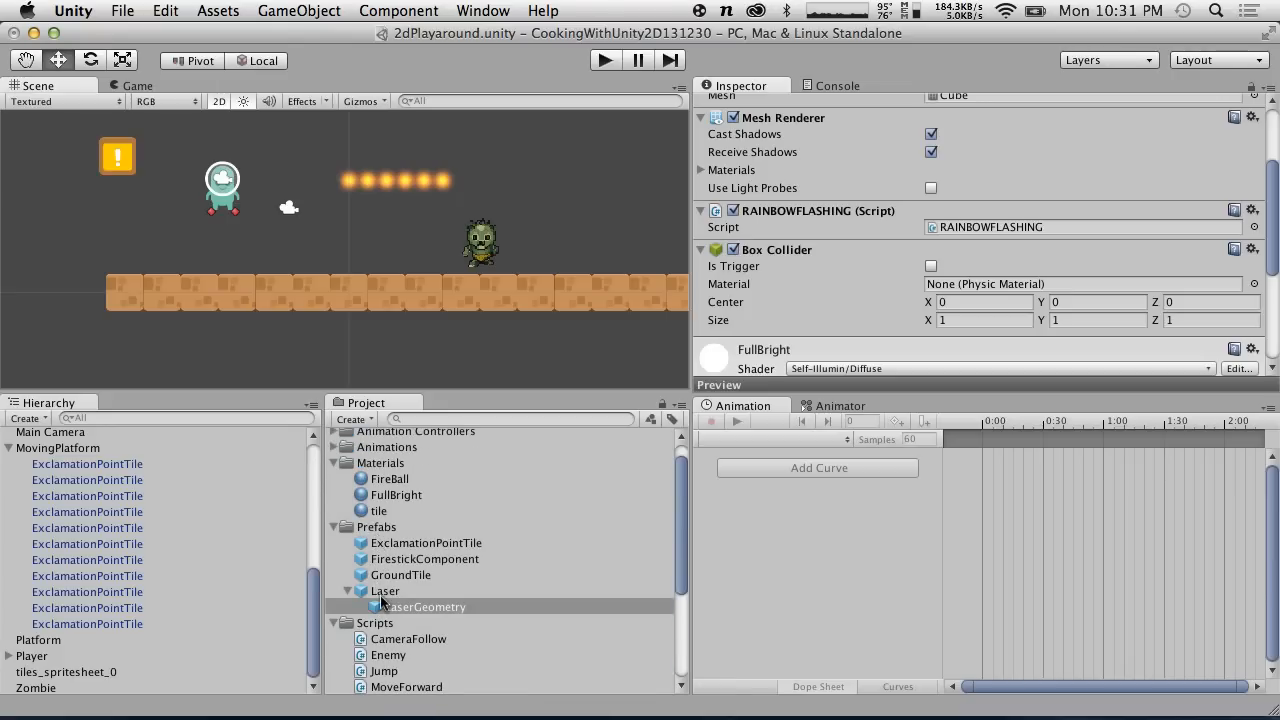
scroll(380, 598, "down", 5)
left_click(105, 686)
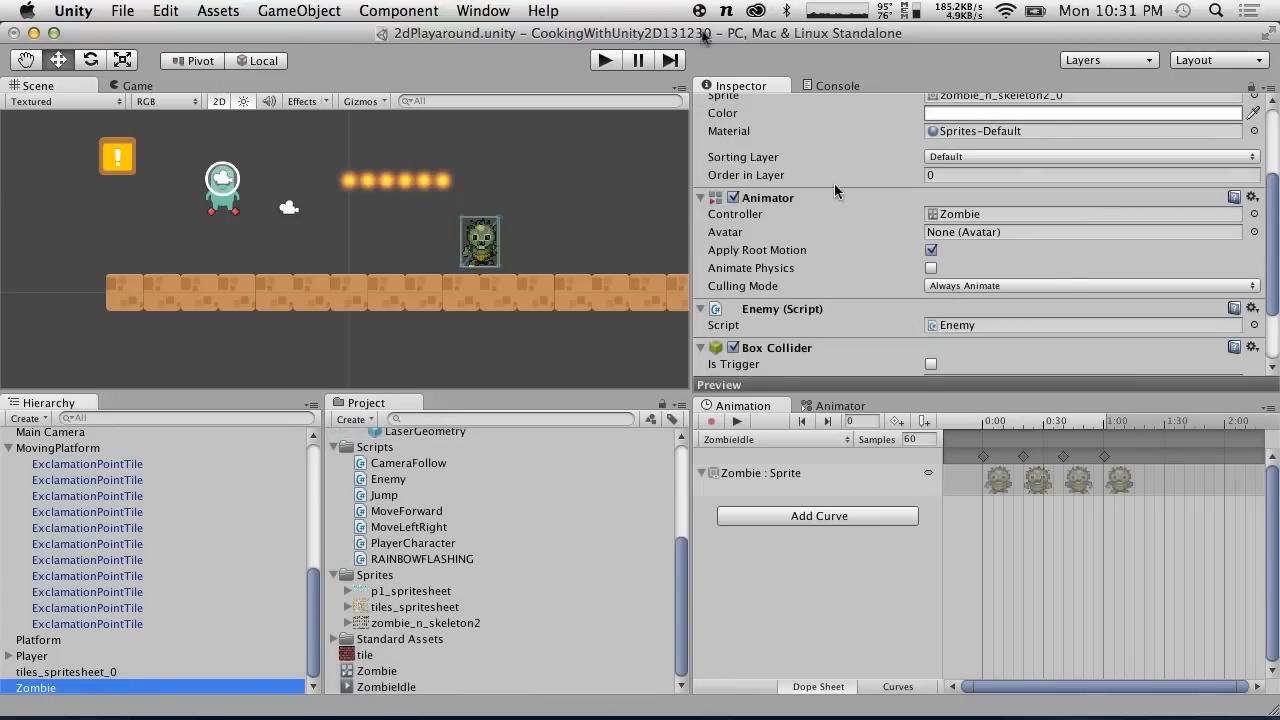
left_click(398, 10)
mouse_move(398, 91)
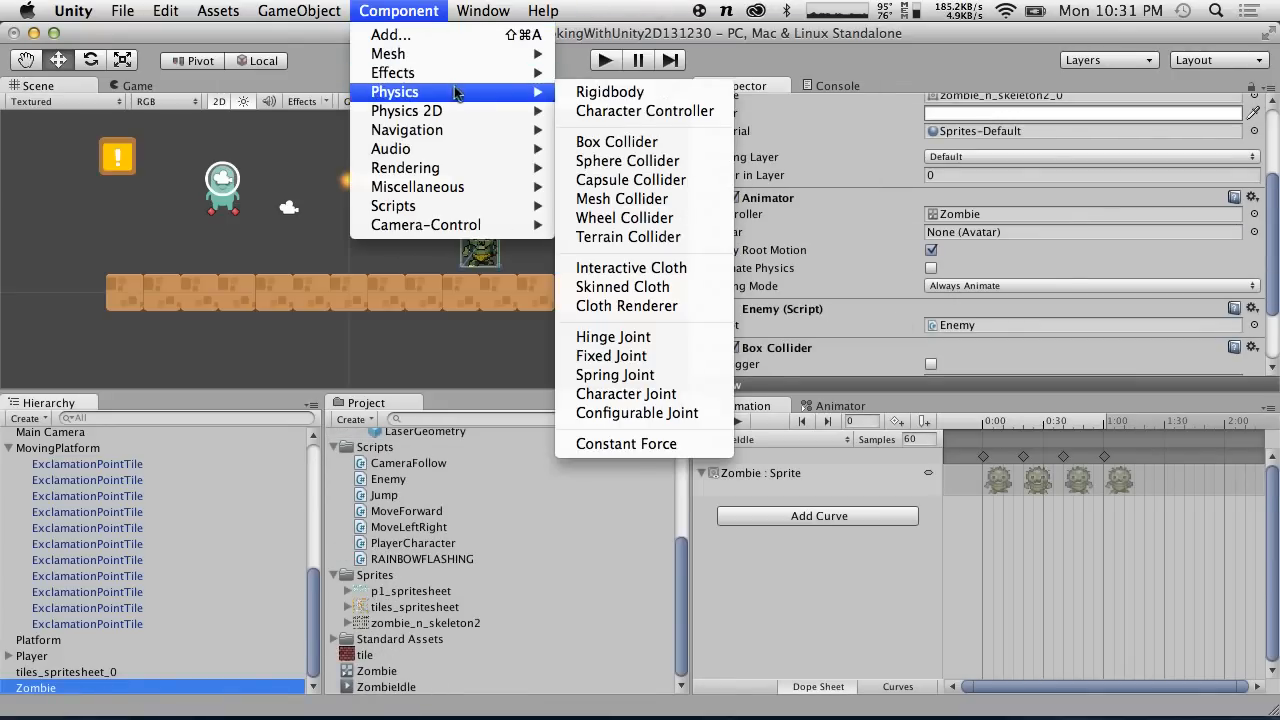
left_click(643, 98)
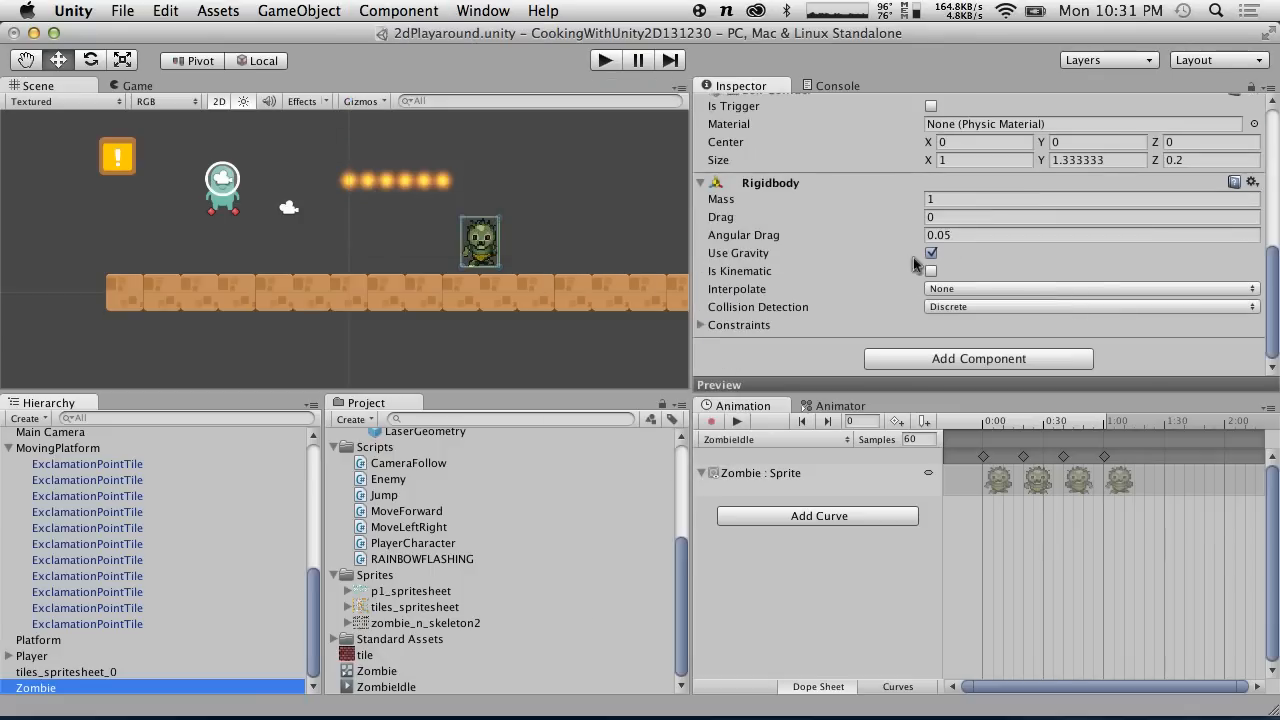
left_click(934, 270)
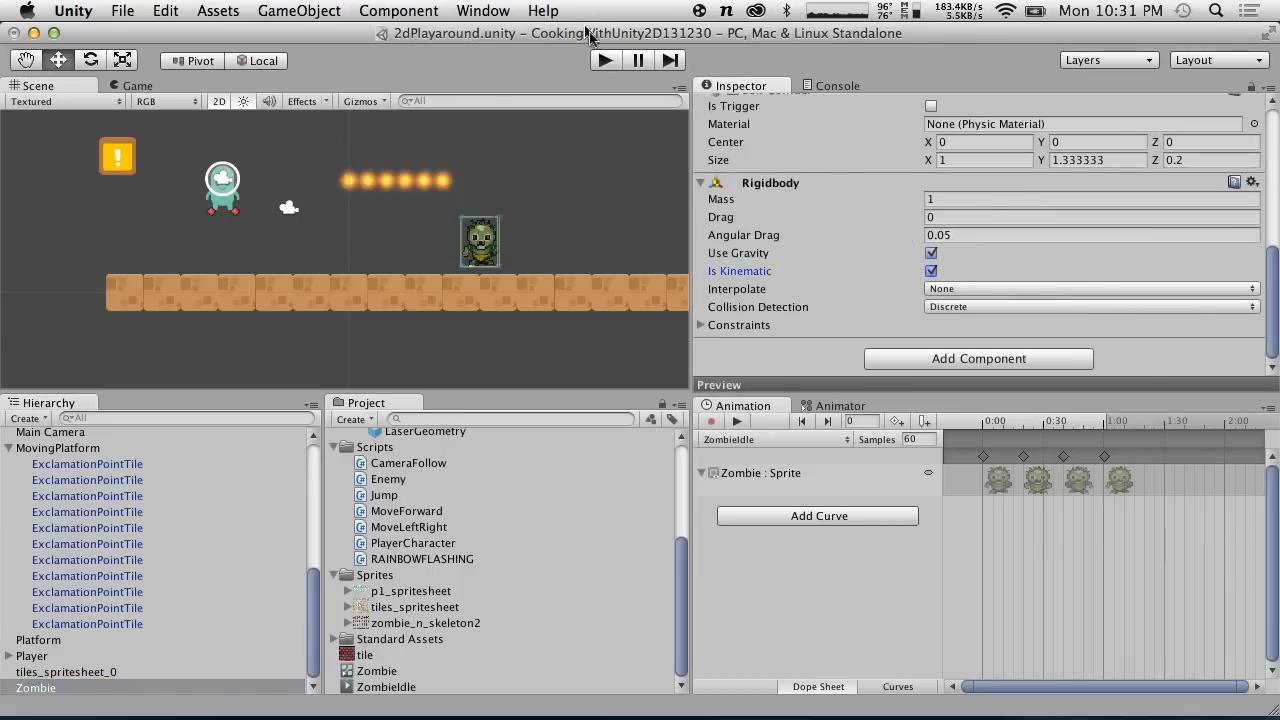
Enable Is Trigger on the Zombie's 3D Box Collider and play-test the lasers against it.
left_click(605, 60)
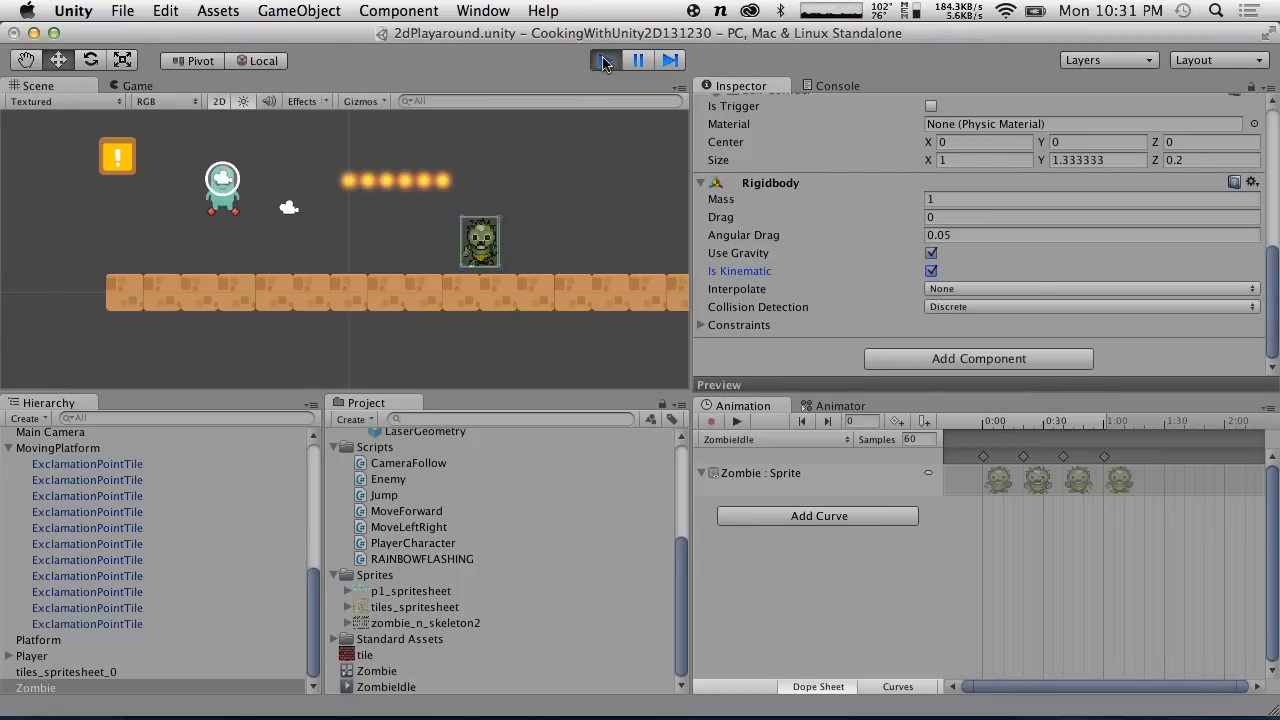
left_click(605, 60)
left_click(933, 107)
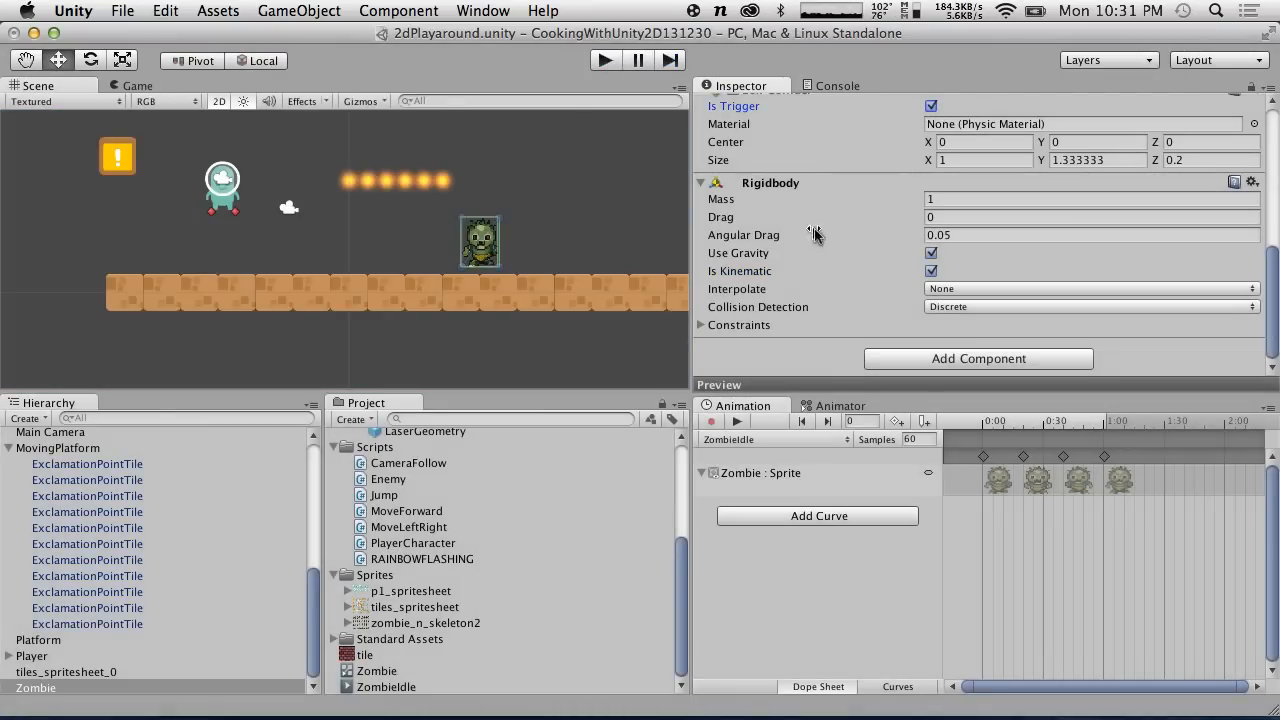
left_click(601, 64)
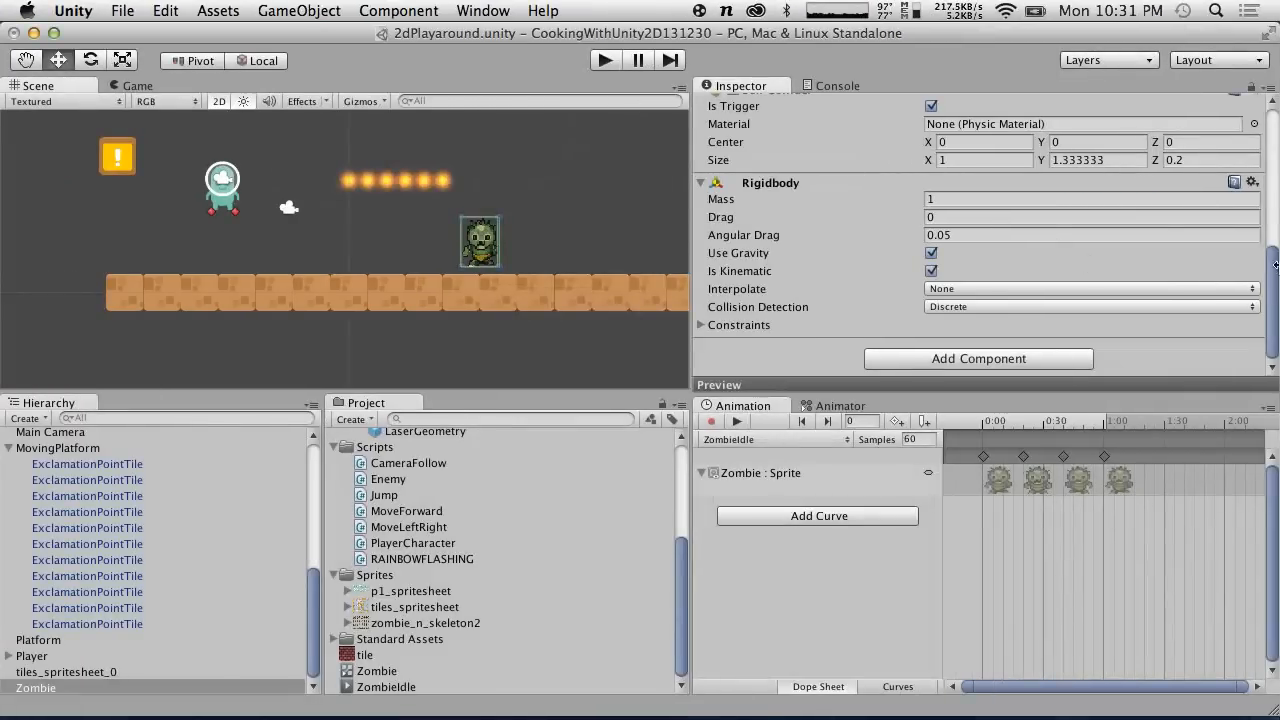
Undo the Is Trigger change on the Zombie's 3D Box Collider.
left_click(1251, 182)
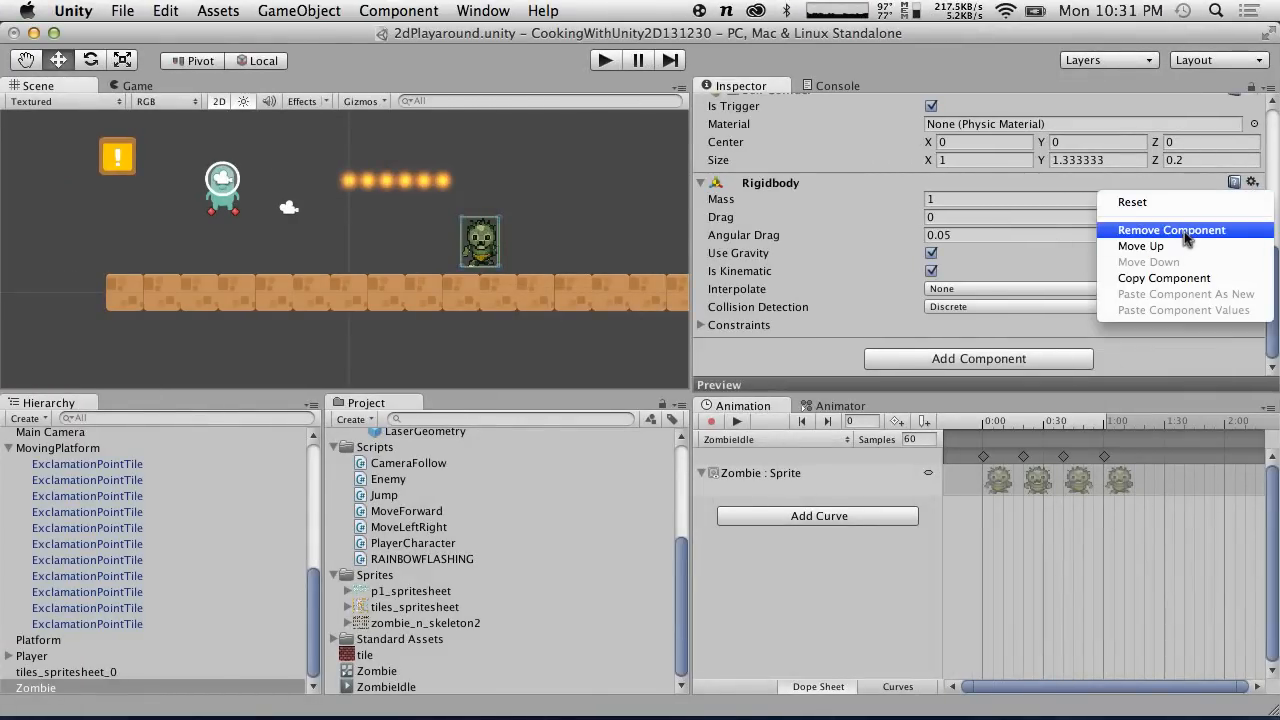
left_click(886, 258)
key("super+p")
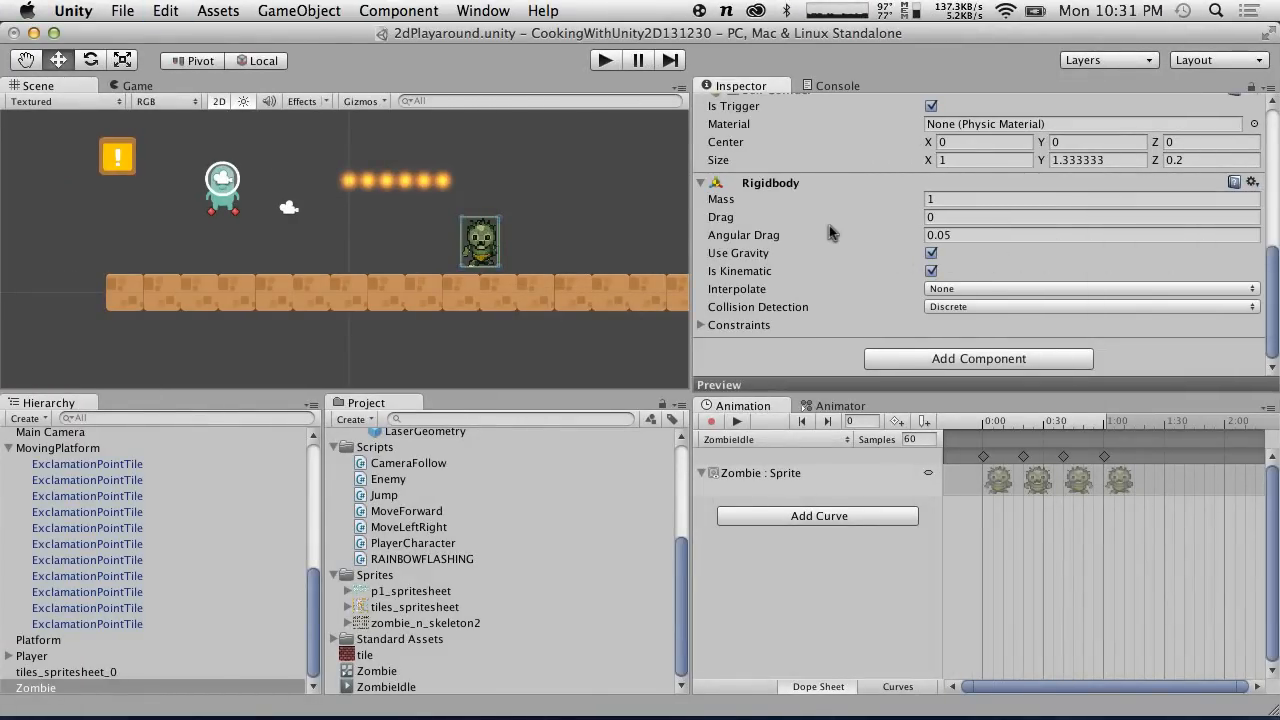
key("super+z")
key("super+z")
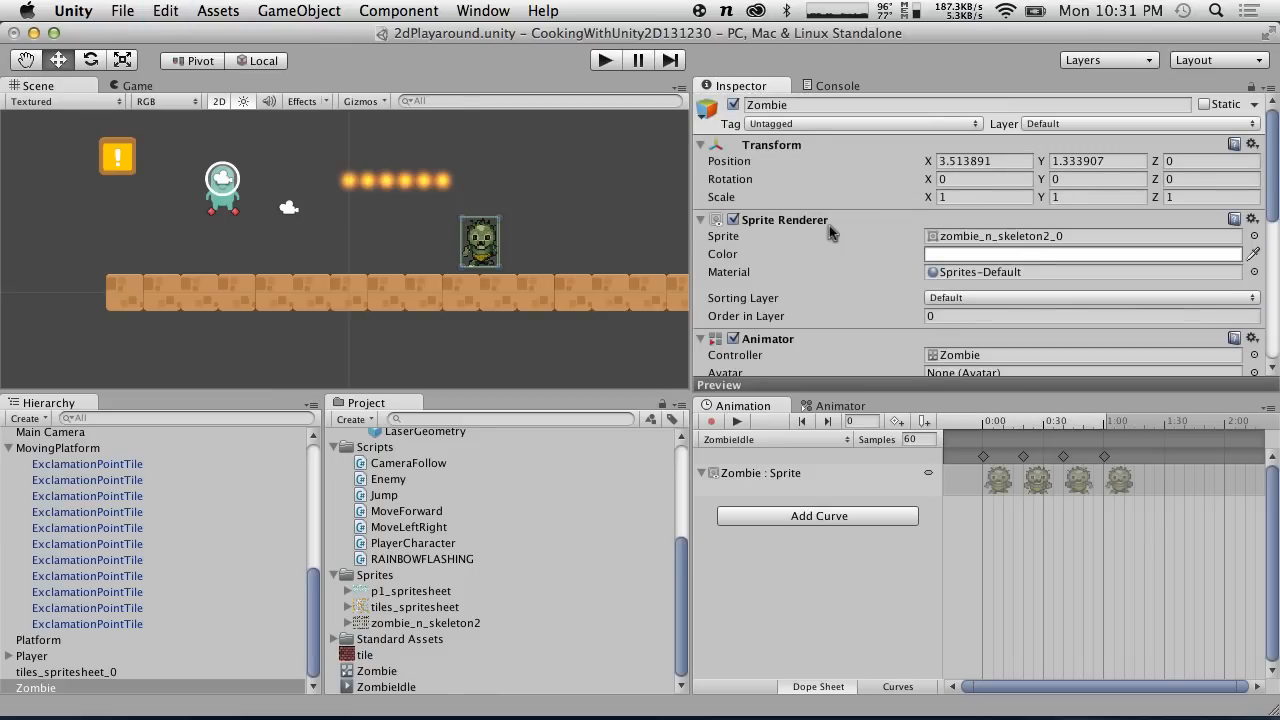
left_click(167, 10)
left_click(167, 10)
left_click(167, 10)
left_click(167, 10)
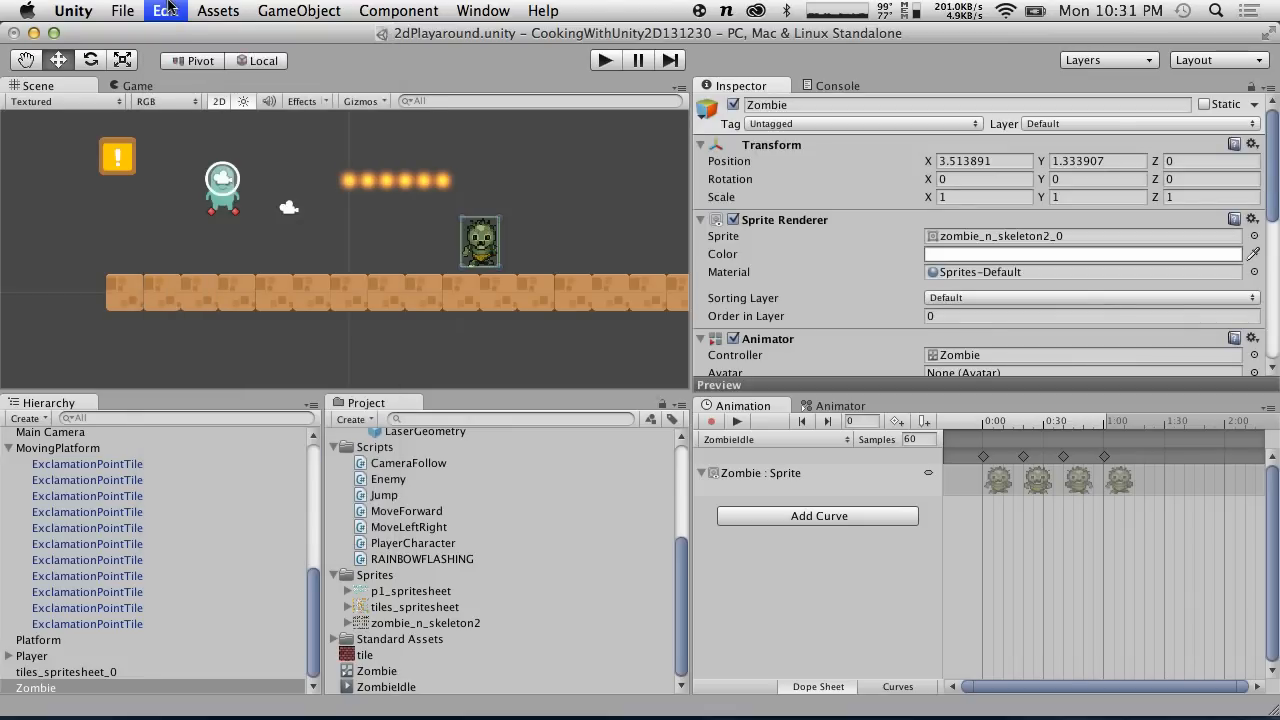
Remove the 3D Rigidbody and the 3D Box Collider components from the Zombie.
scroll(787, 231, "down", 5)
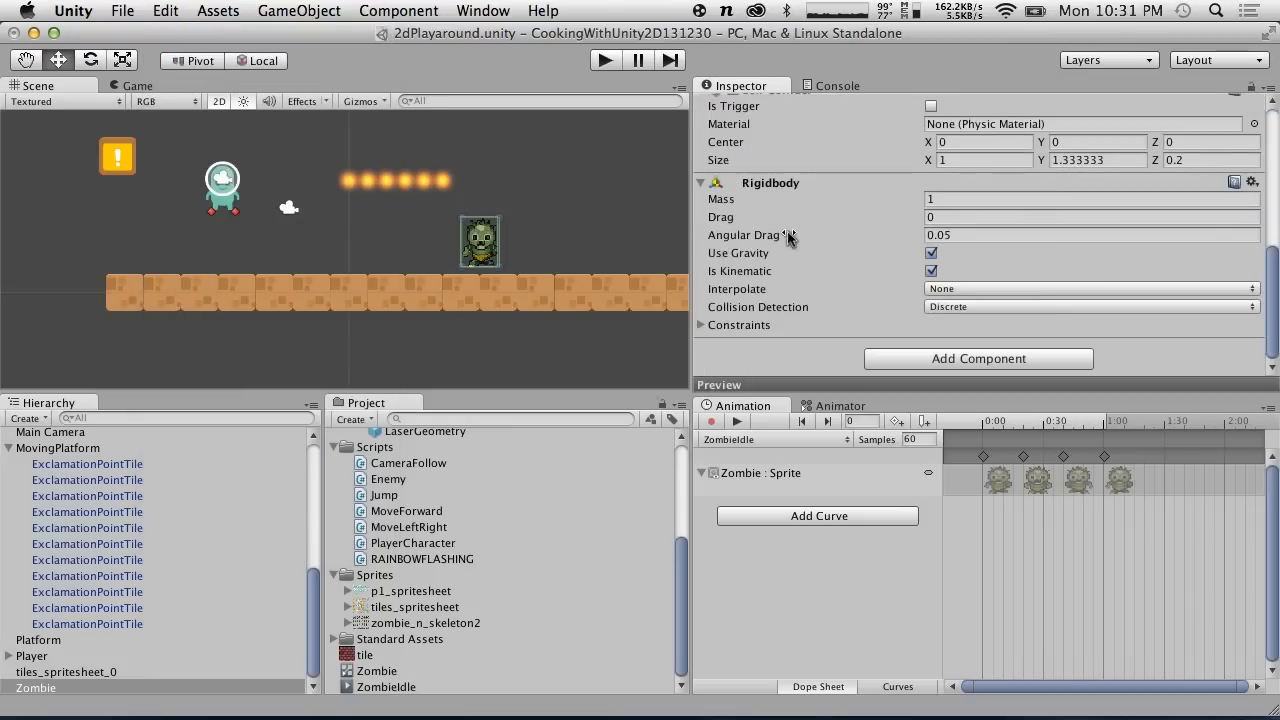
left_click(1251, 183)
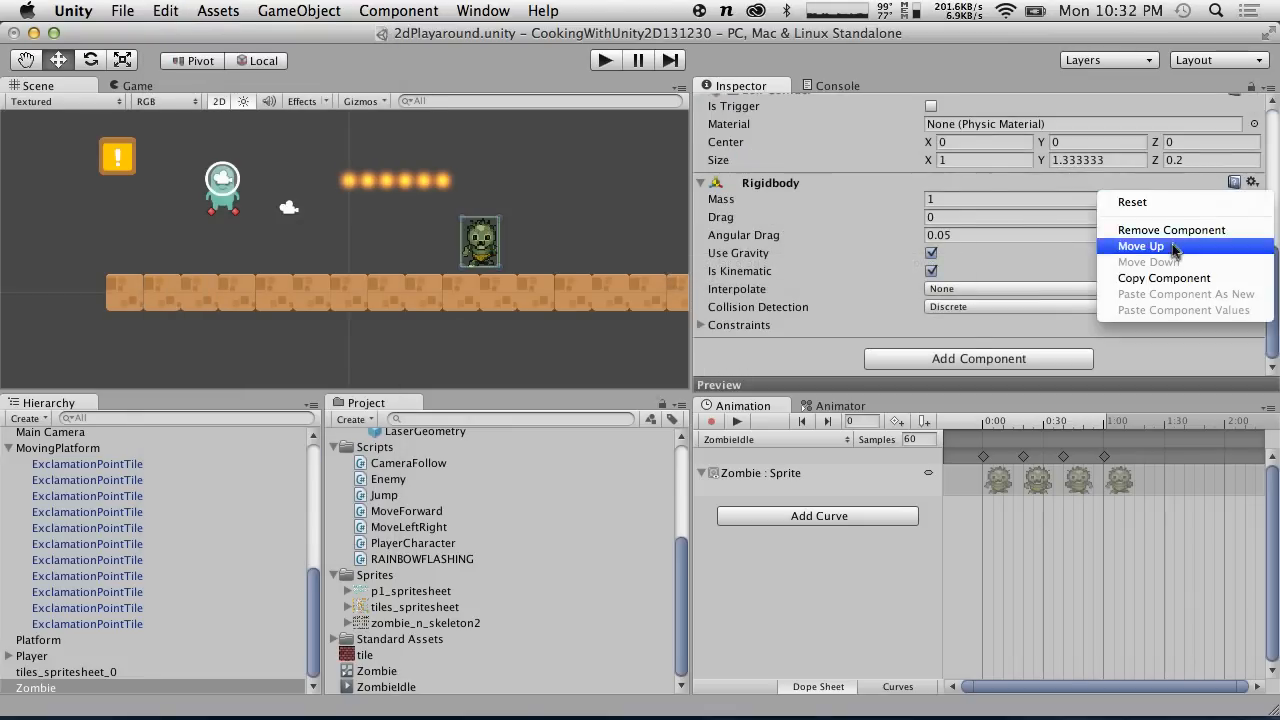
left_click(1177, 231)
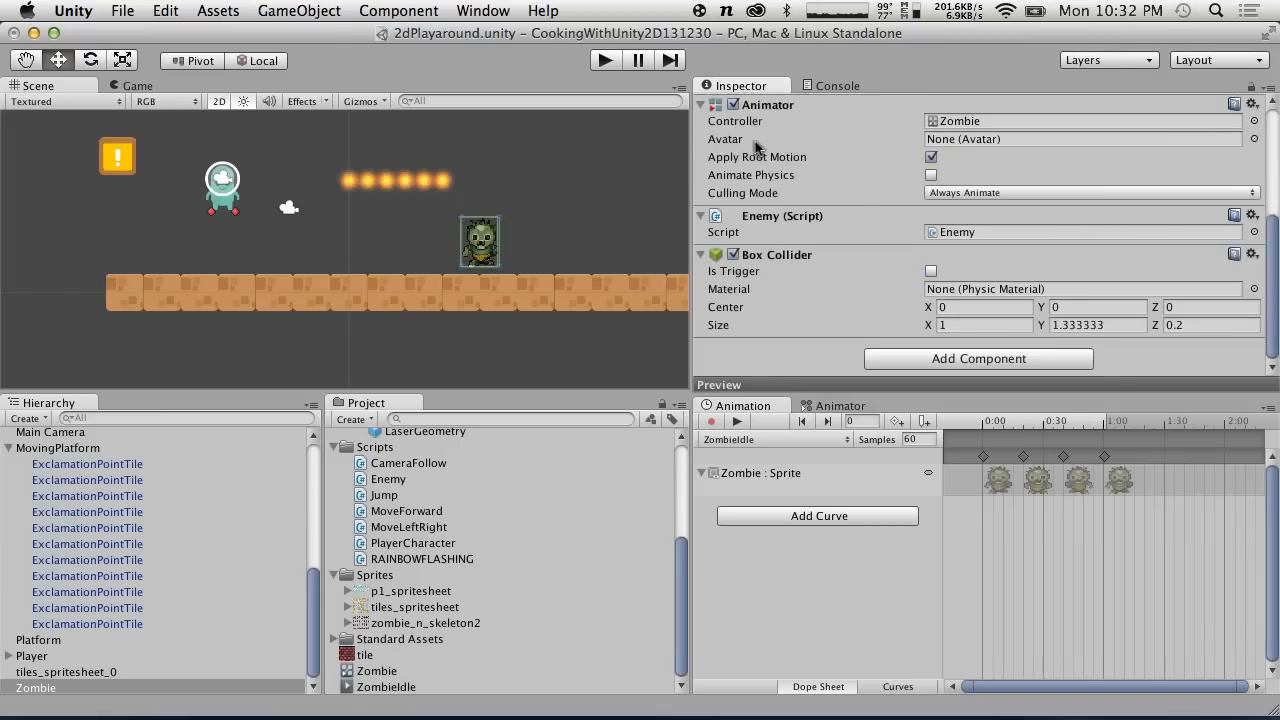
scroll(858, 192, "up", 5)
scroll(858, 193, "down", 5)
left_click(1251, 254)
left_click(1171, 302)
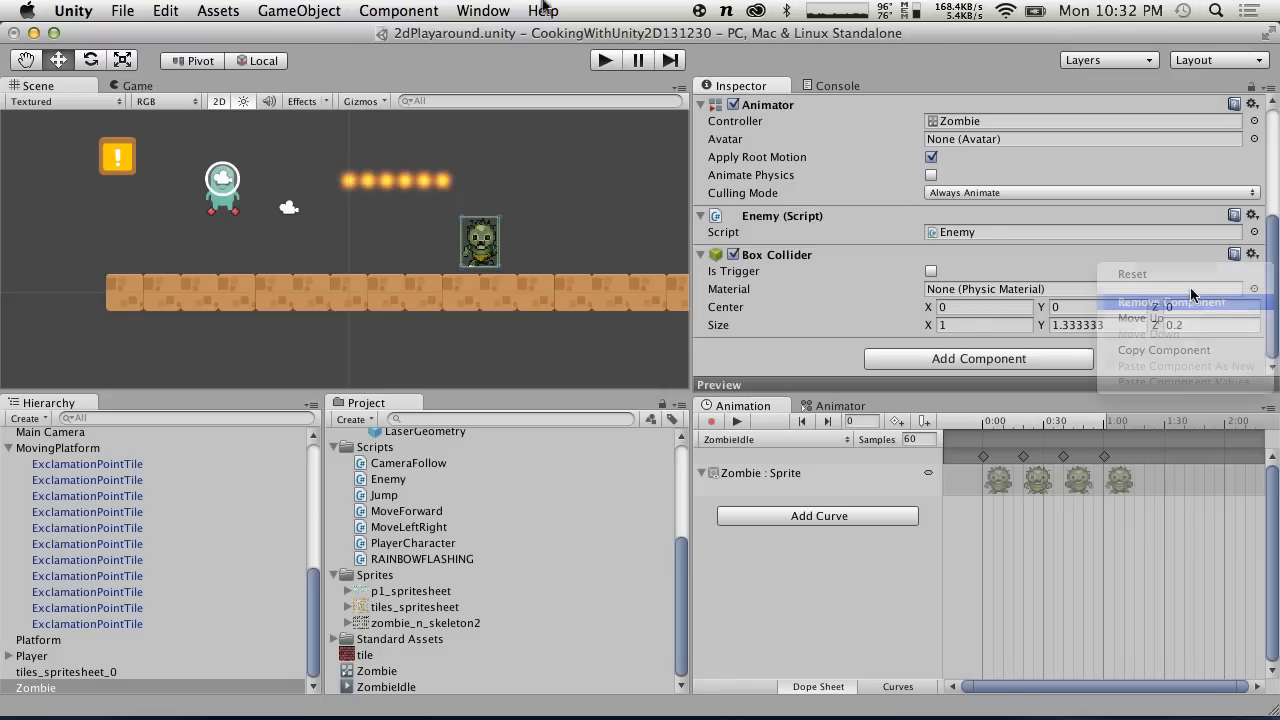
Add a Rigidbody 2D and a Box Collider 2D component to the Zombie.
left_click(398, 10)
mouse_move(413, 99)
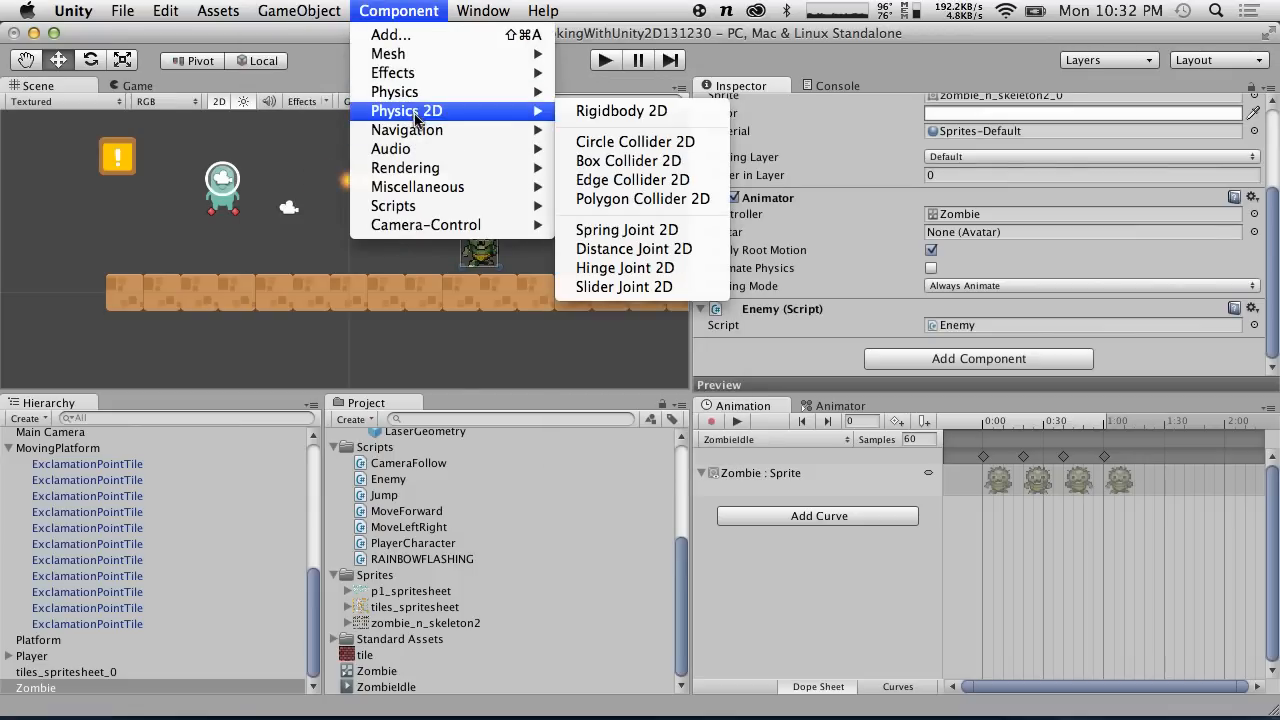
left_click(590, 112)
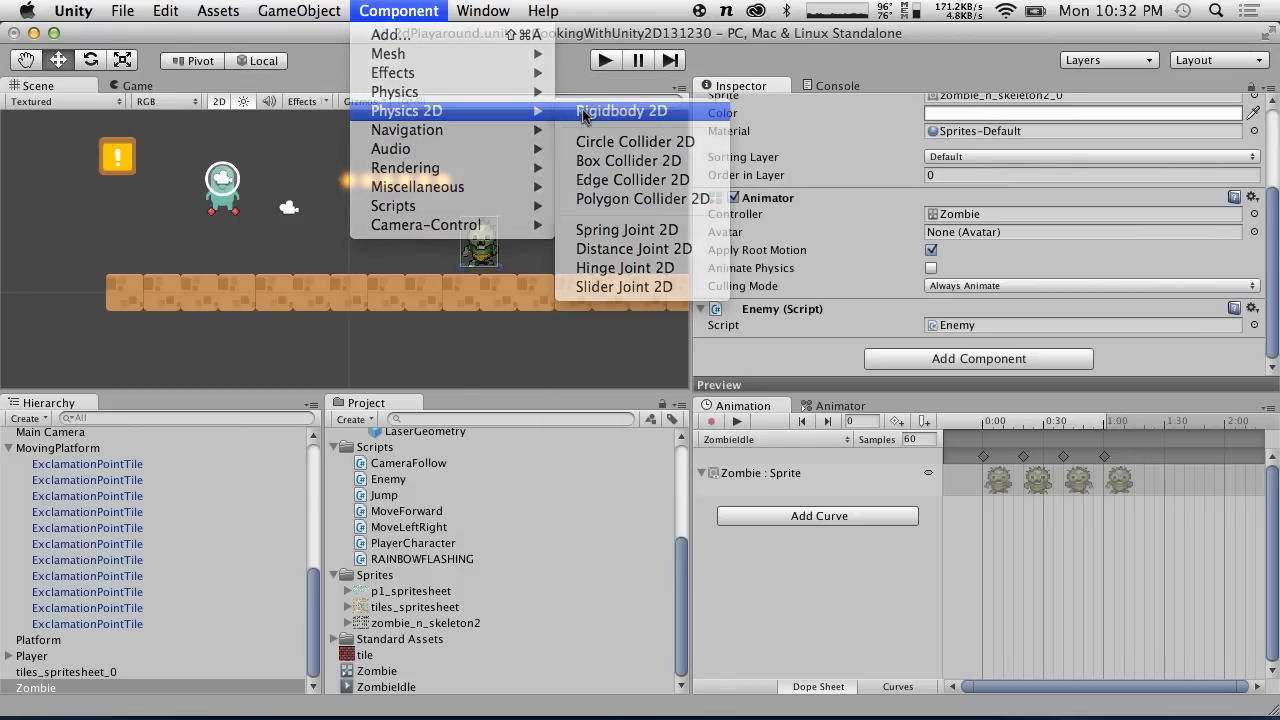
left_click(398, 10)
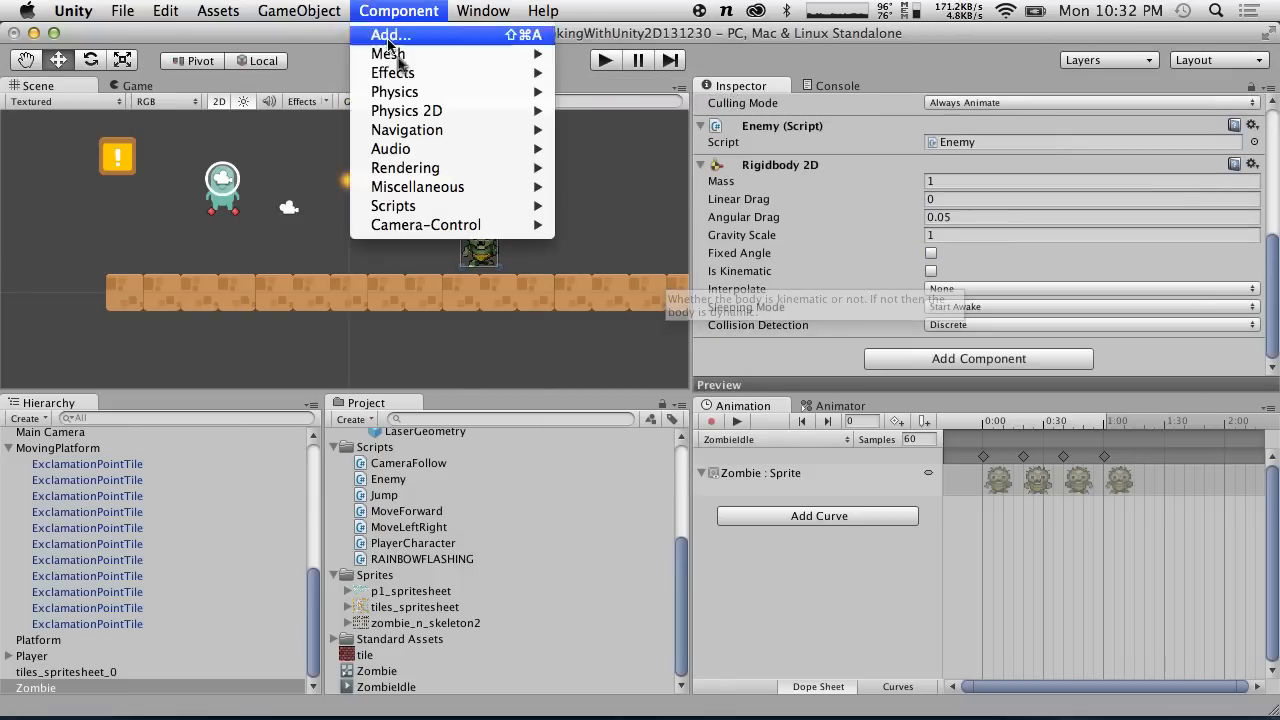
mouse_move(438, 108)
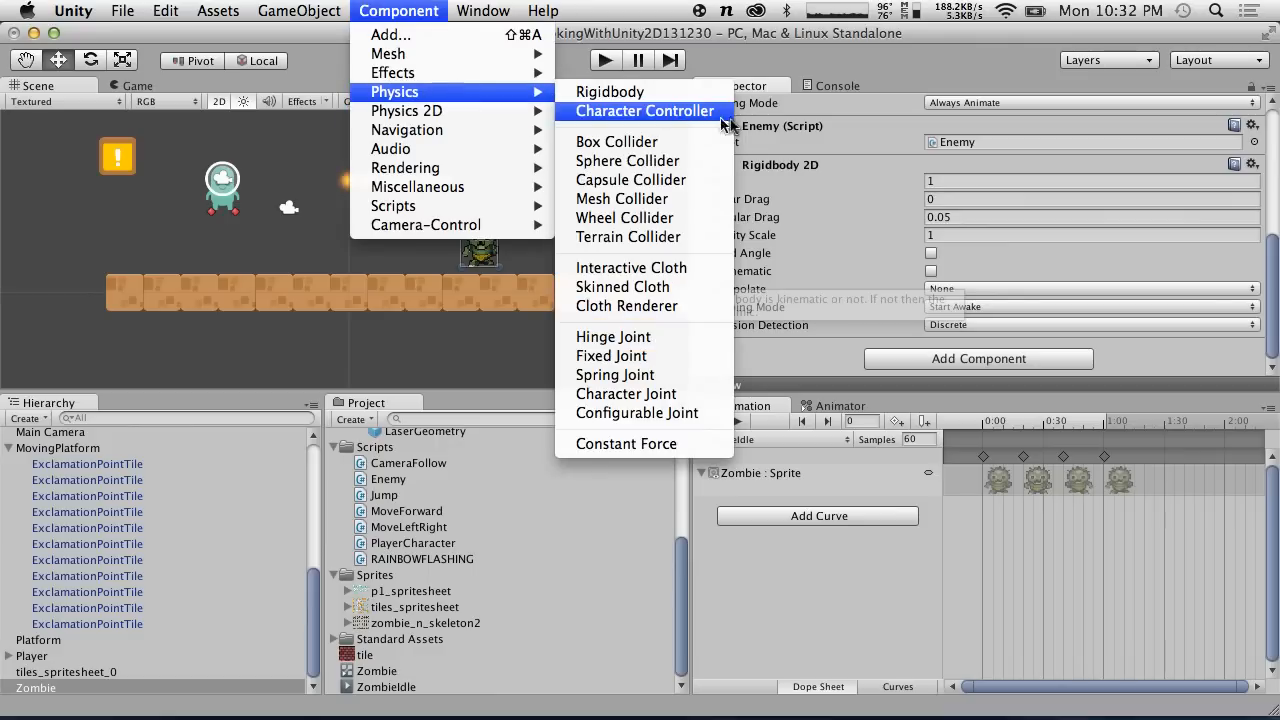
mouse_move(503, 111)
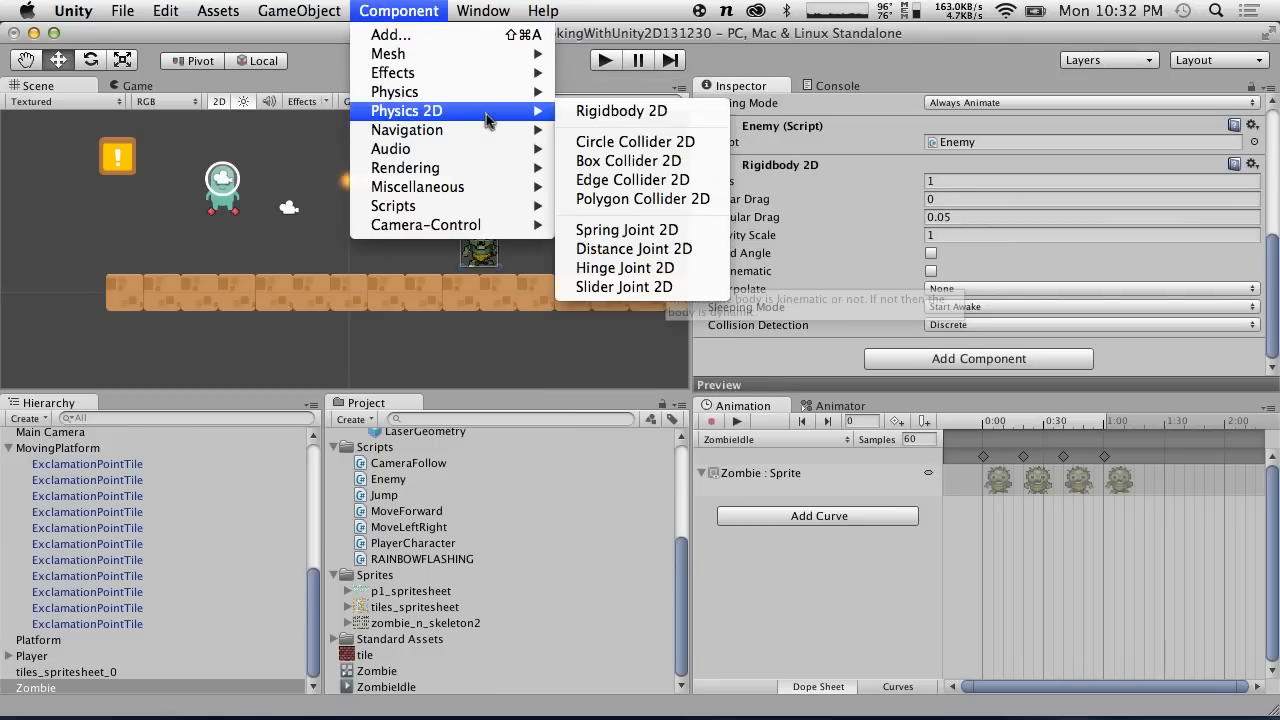
left_click(660, 162)
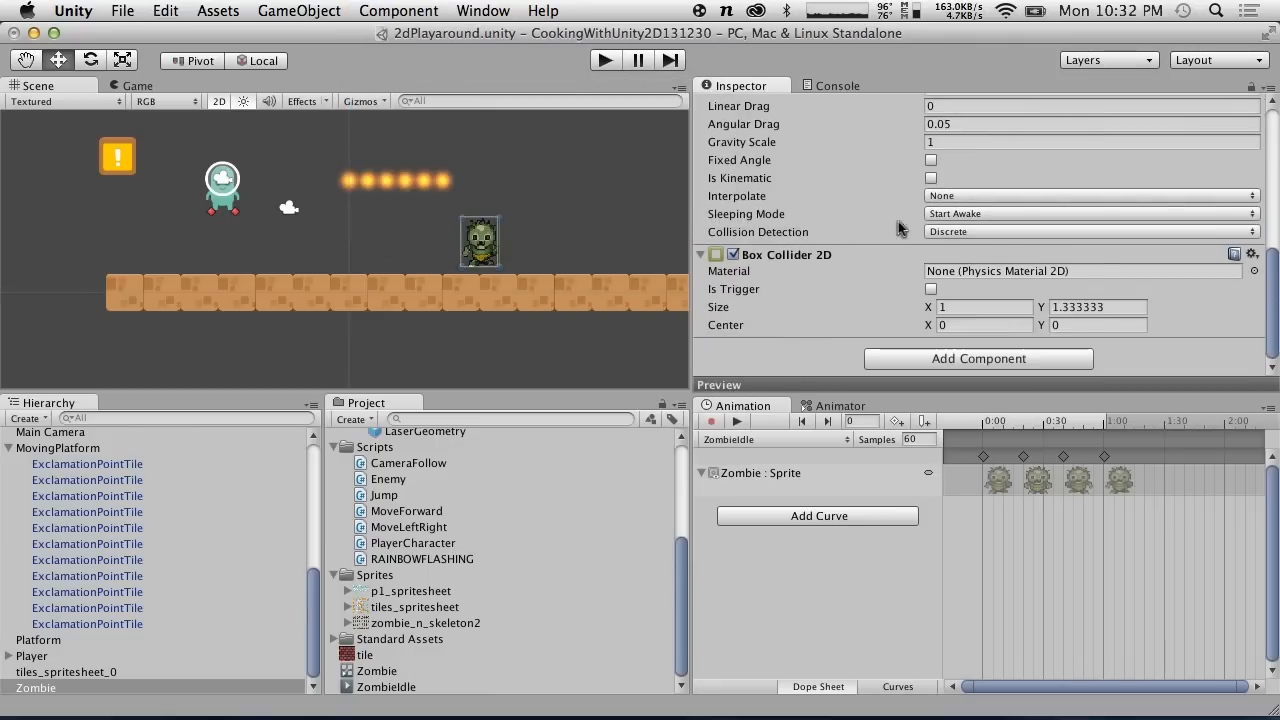
Enable Is Trigger on the Zombie's Box Collider 2D and play-test the scene.
left_click(931, 289)
left_click(606, 61)
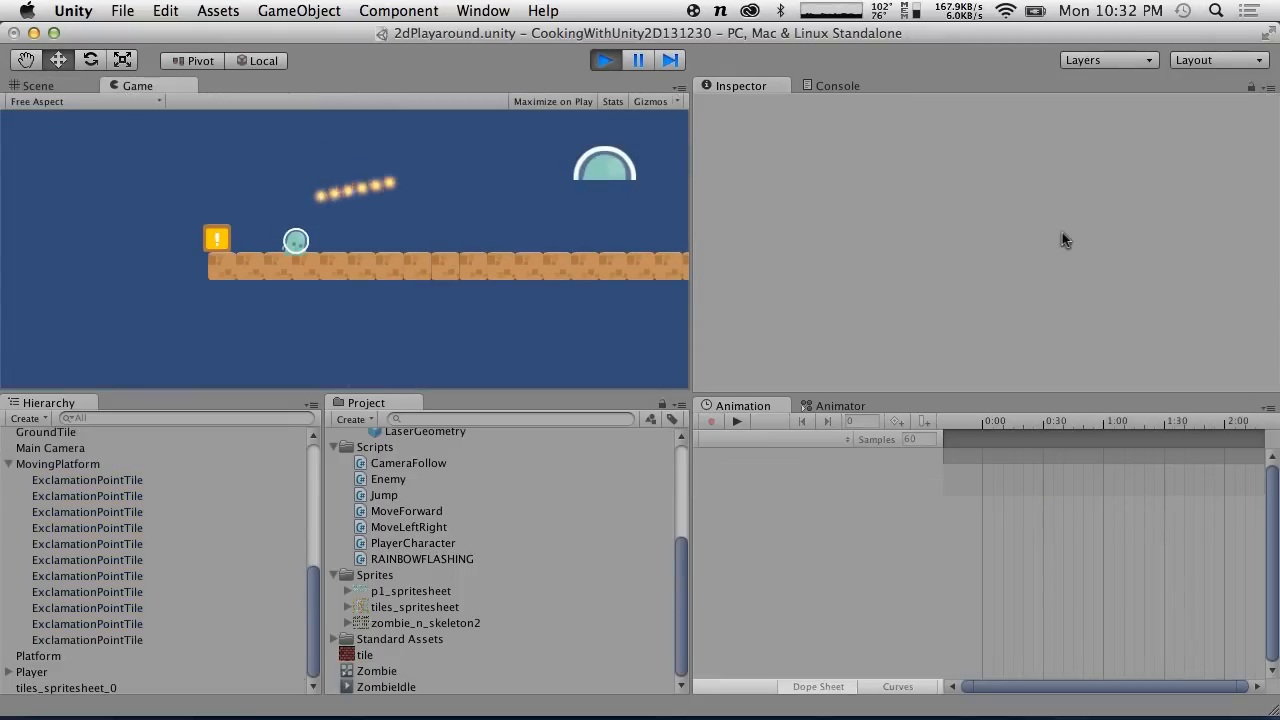
left_click(606, 60)
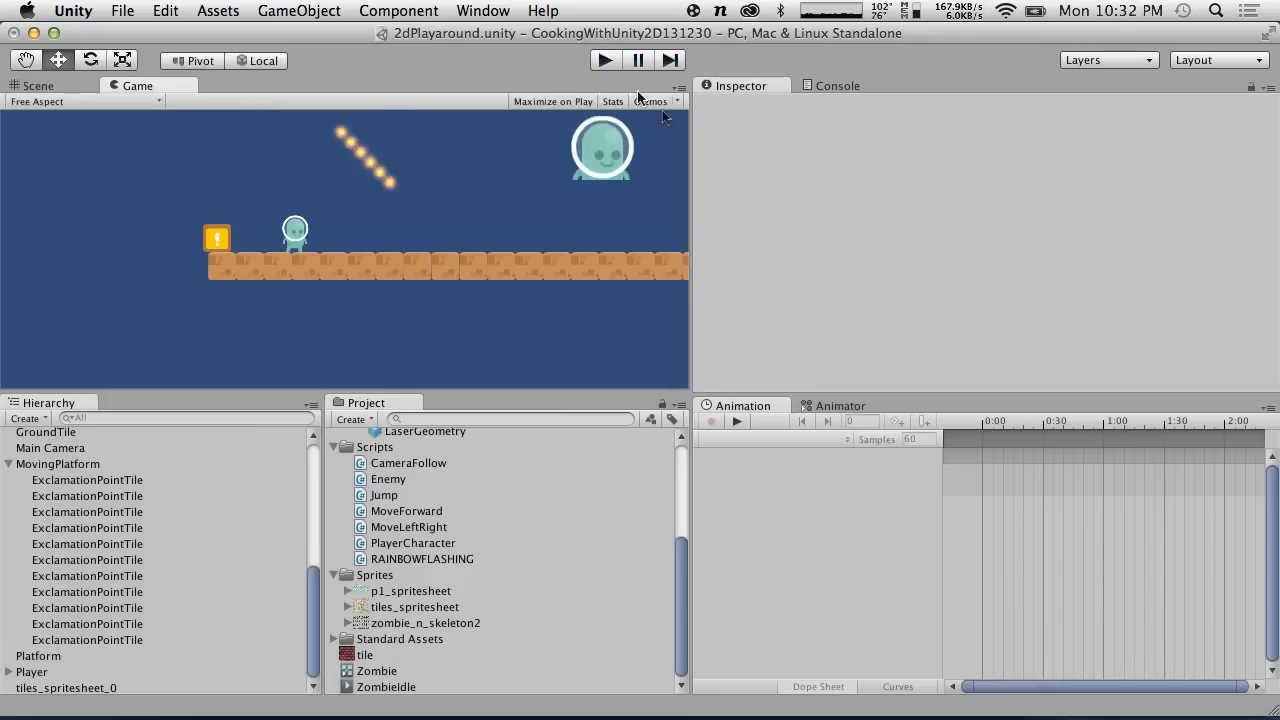
Set the Gravity Scale of the Zombie's Rigidbody 2D to 0 and play-test the lasers against it.
left_click(481, 242)
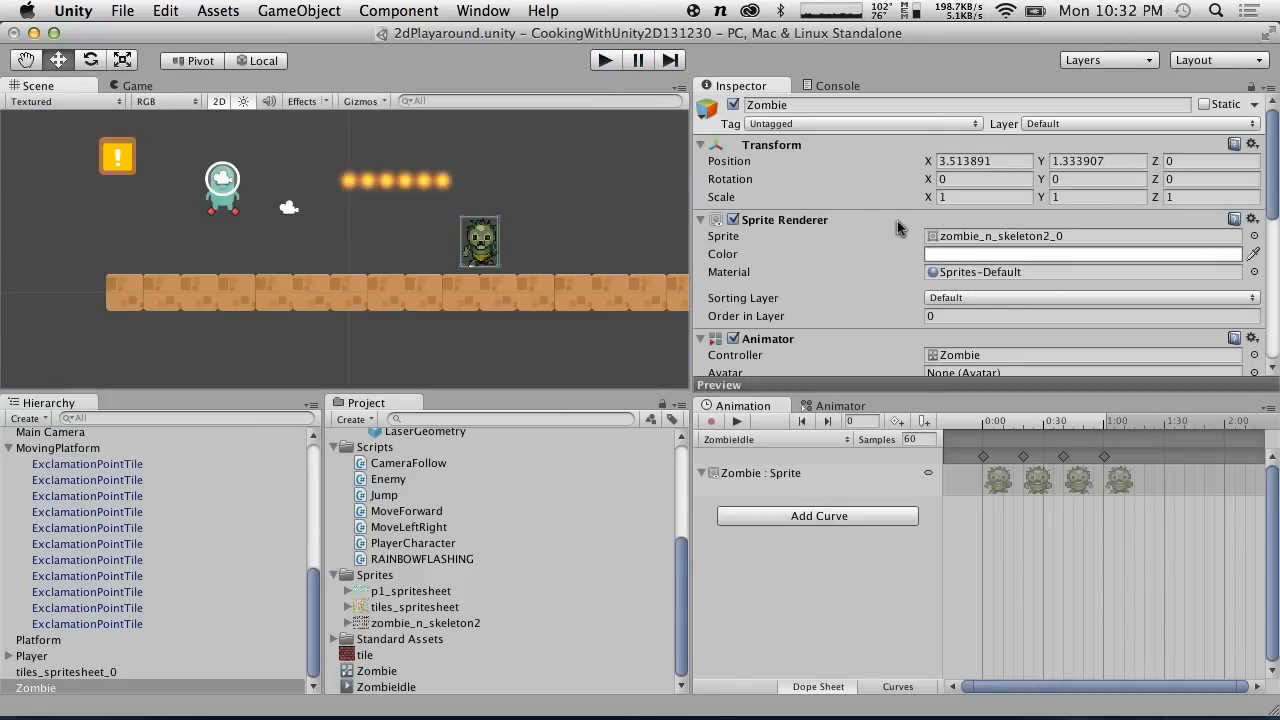
scroll(897, 221, "down", 10)
left_click(990, 259)
type("0")
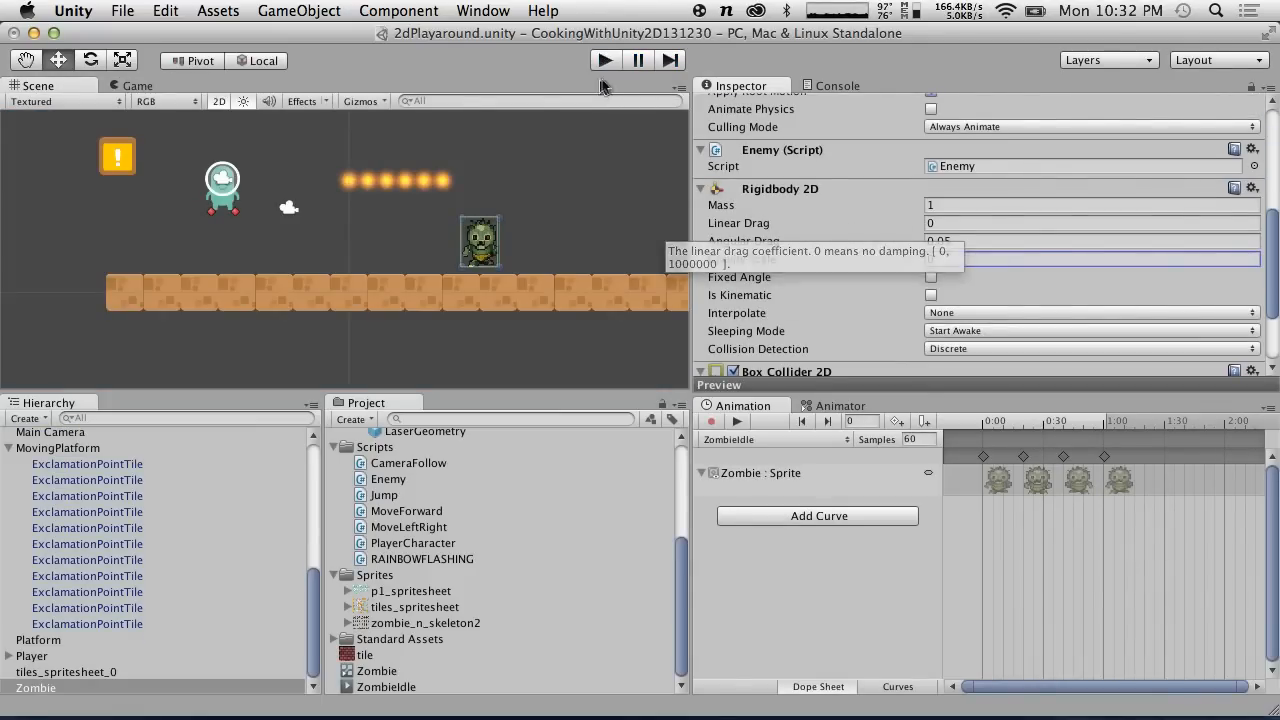
left_click(605, 60)
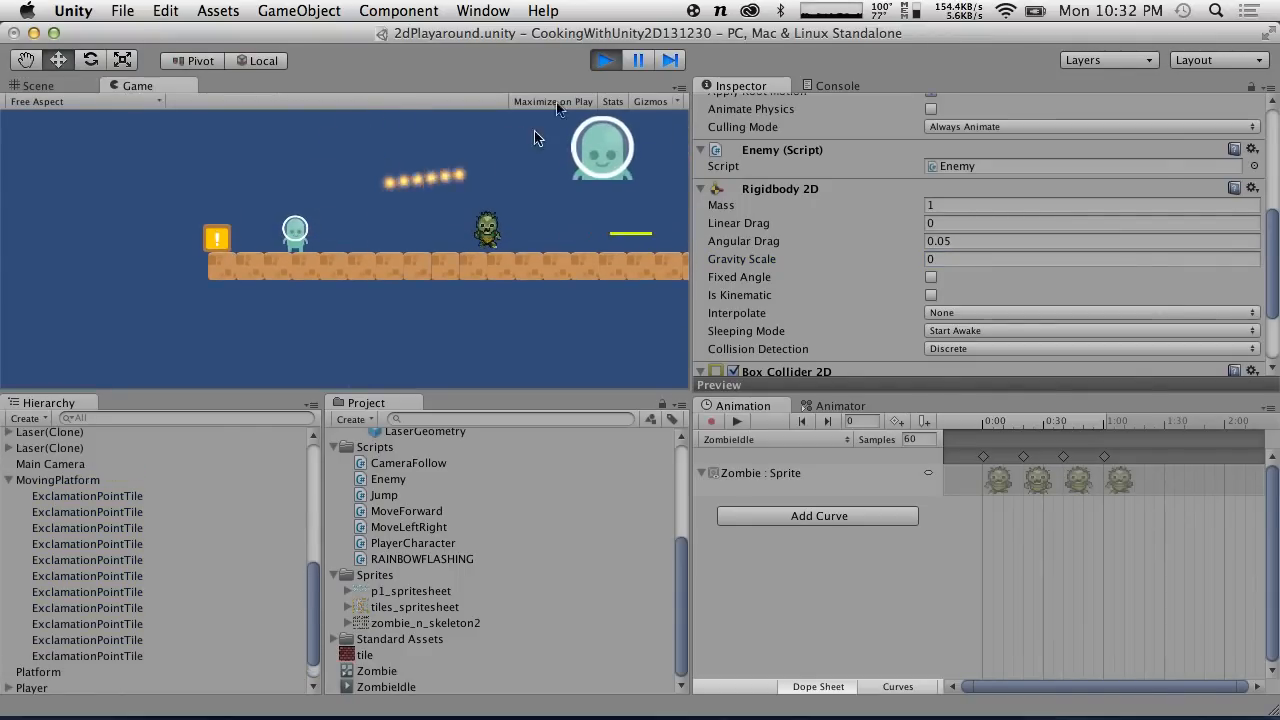
left_click(605, 60)
Remove the 3D Box Collider component from the LaserGeometry prefab.
scroll(873, 327, "down", 1)
scroll(873, 327, "down", 2)
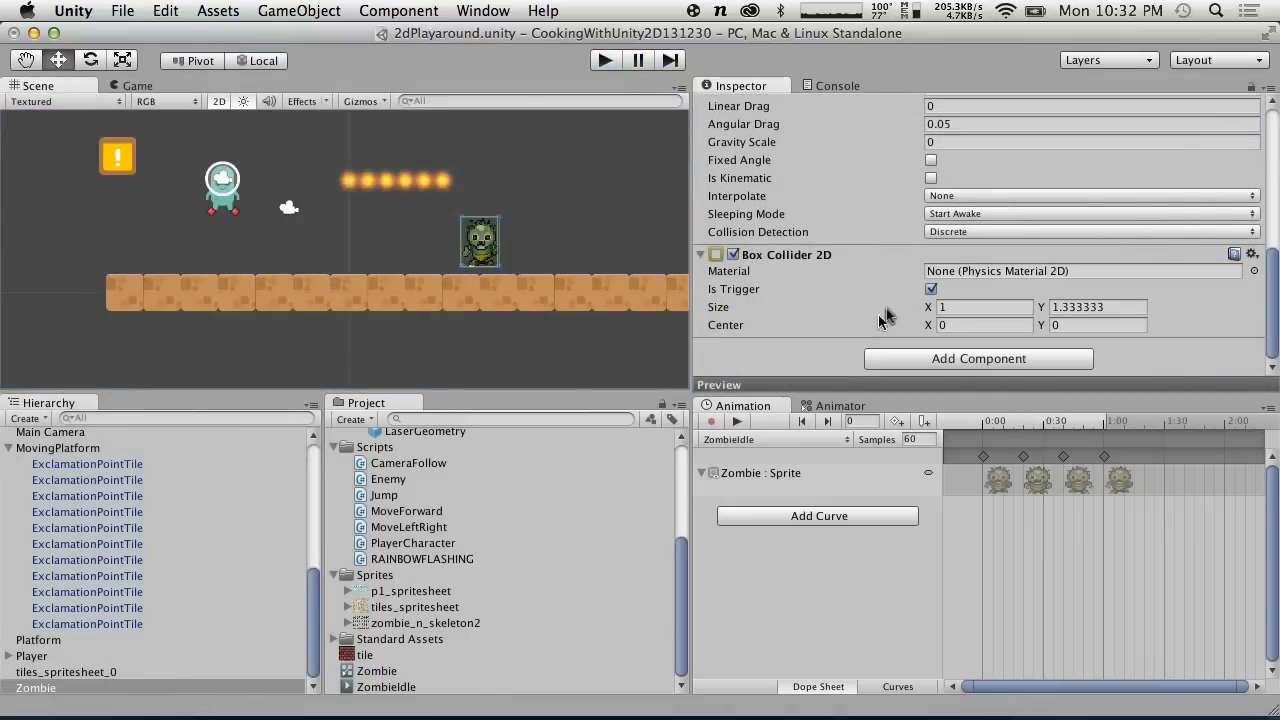
scroll(897, 297, "up", 1)
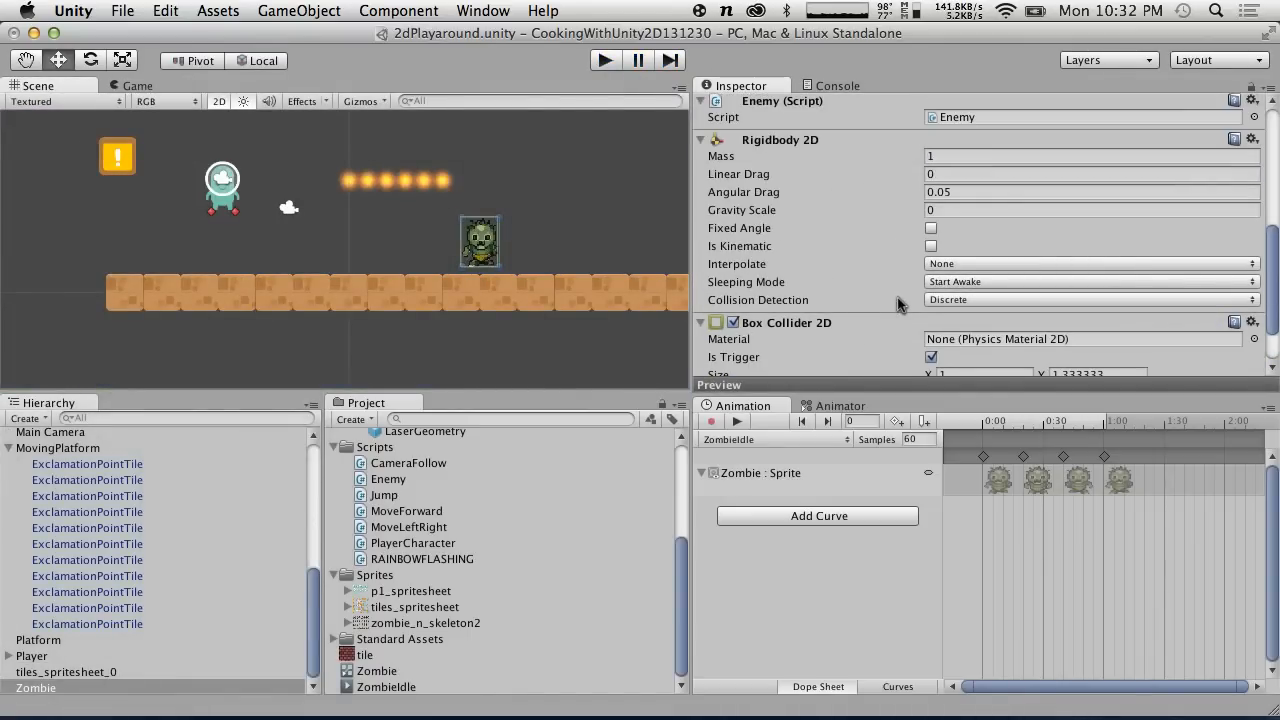
scroll(897, 297, "up", 6)
scroll(897, 297, "down", 5)
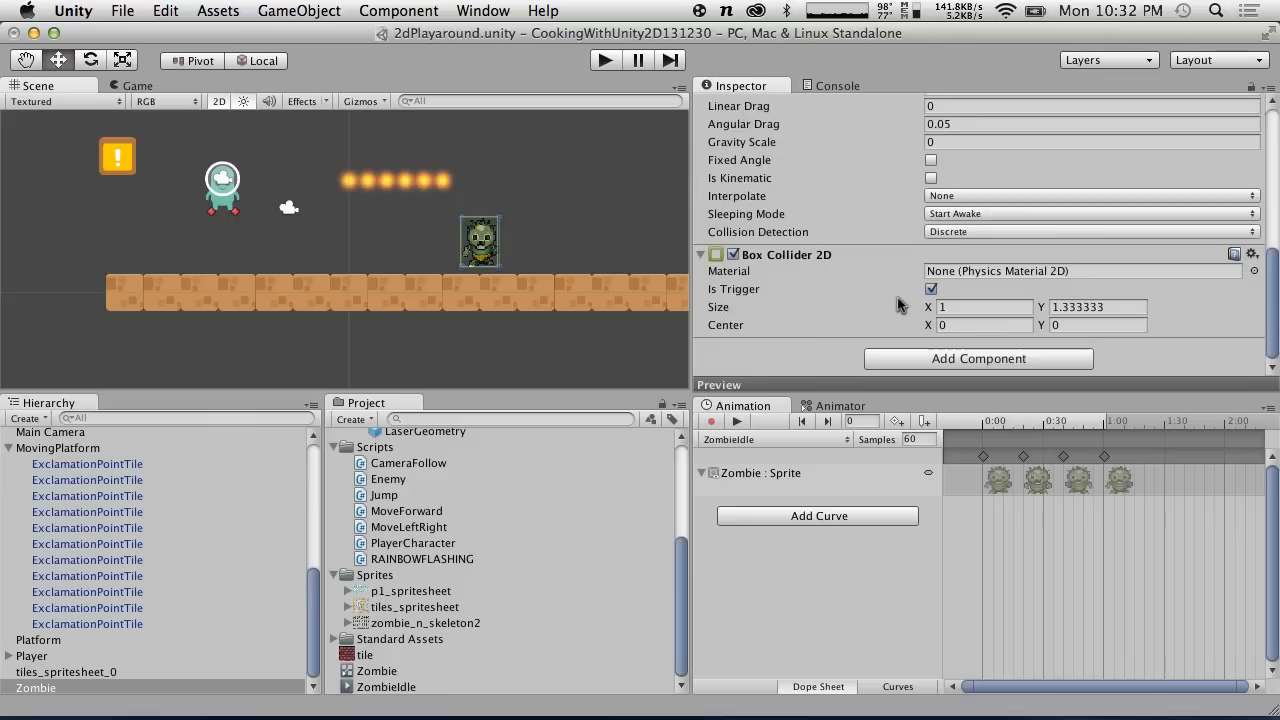
scroll(404, 535, "up", 2)
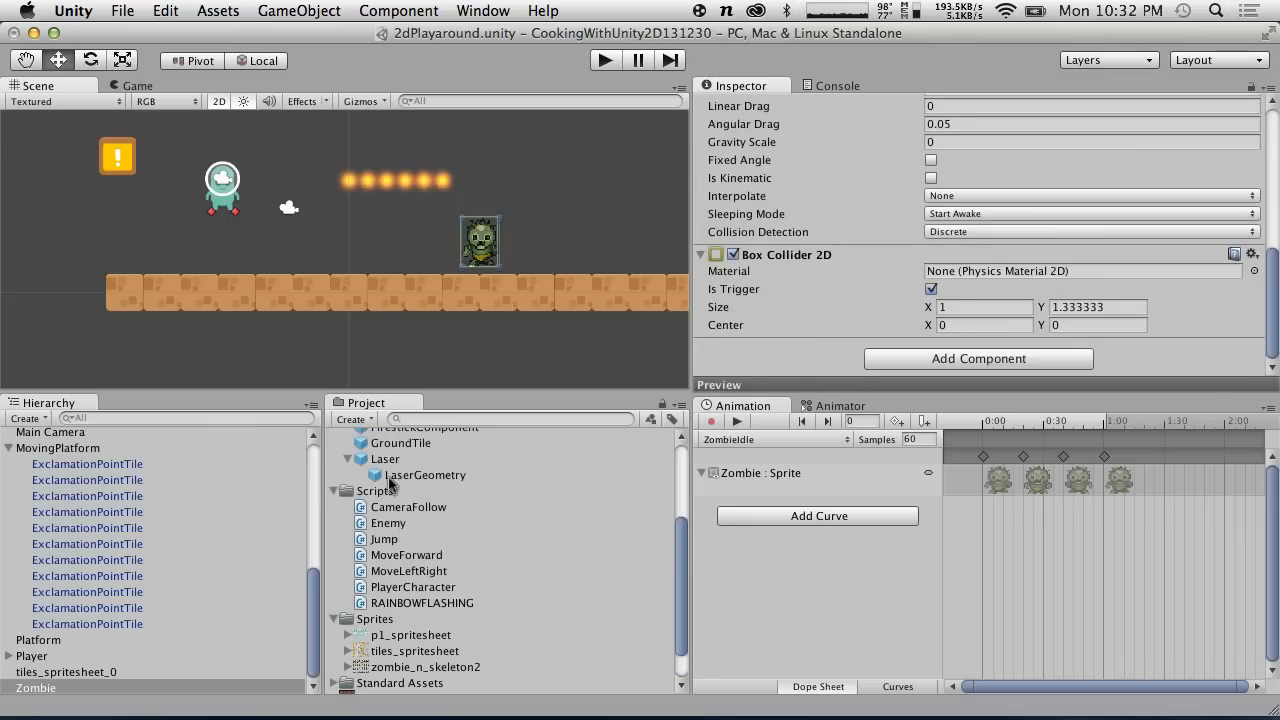
left_click(392, 476)
scroll(908, 314, "up", 5)
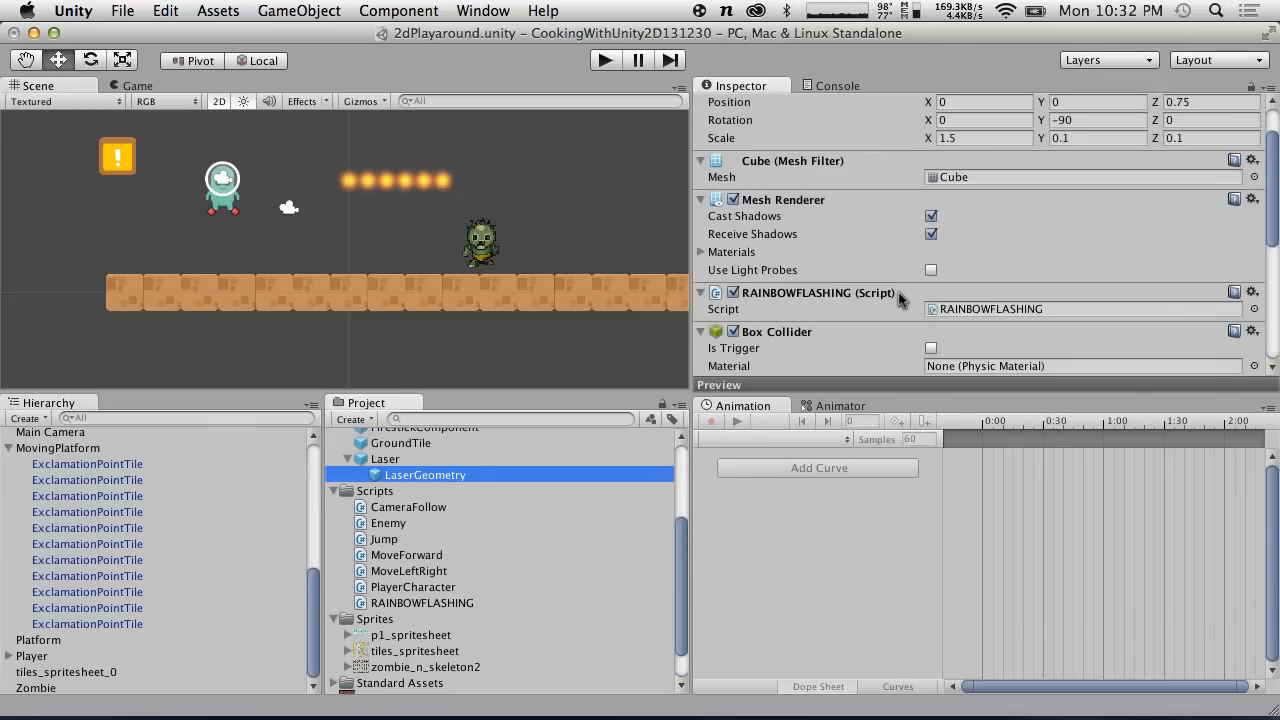
scroll(898, 297, "down", 3)
left_click(1251, 219)
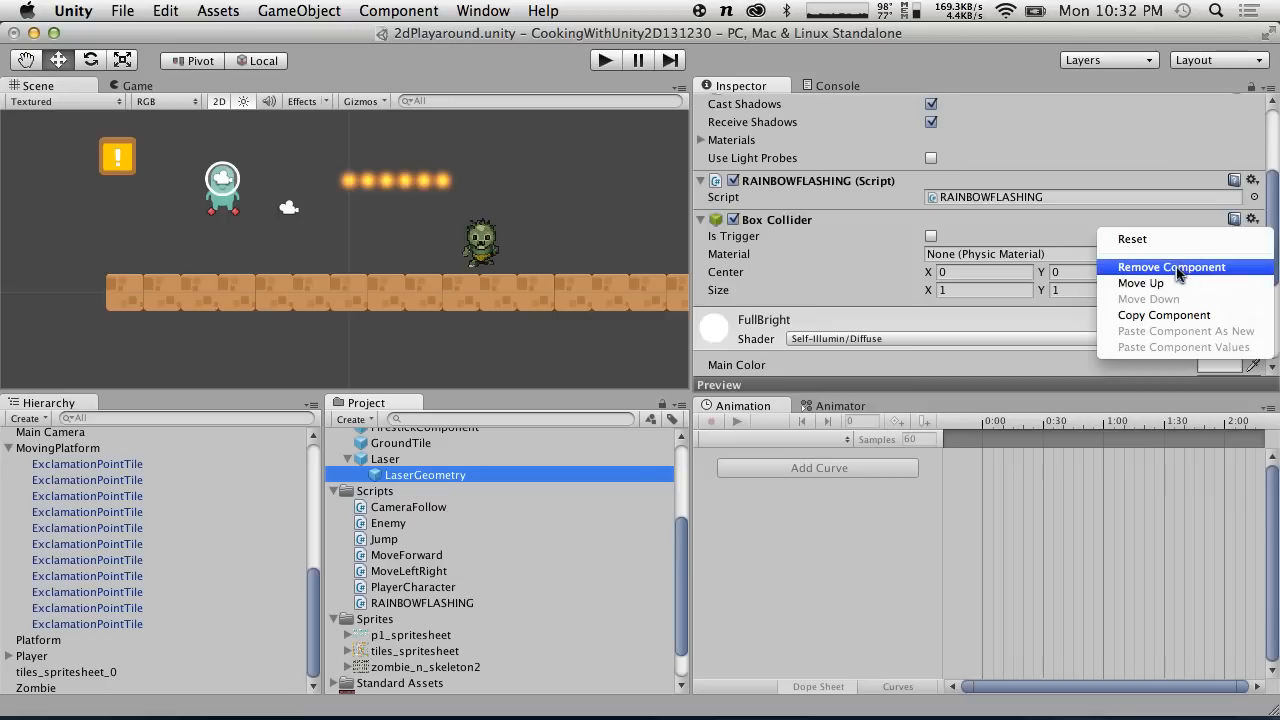
left_click(1178, 279)
Add a Box Collider 2D component to the LaserGeometry prefab and play-test the lasers against the Zombie.
left_click(400, 10)
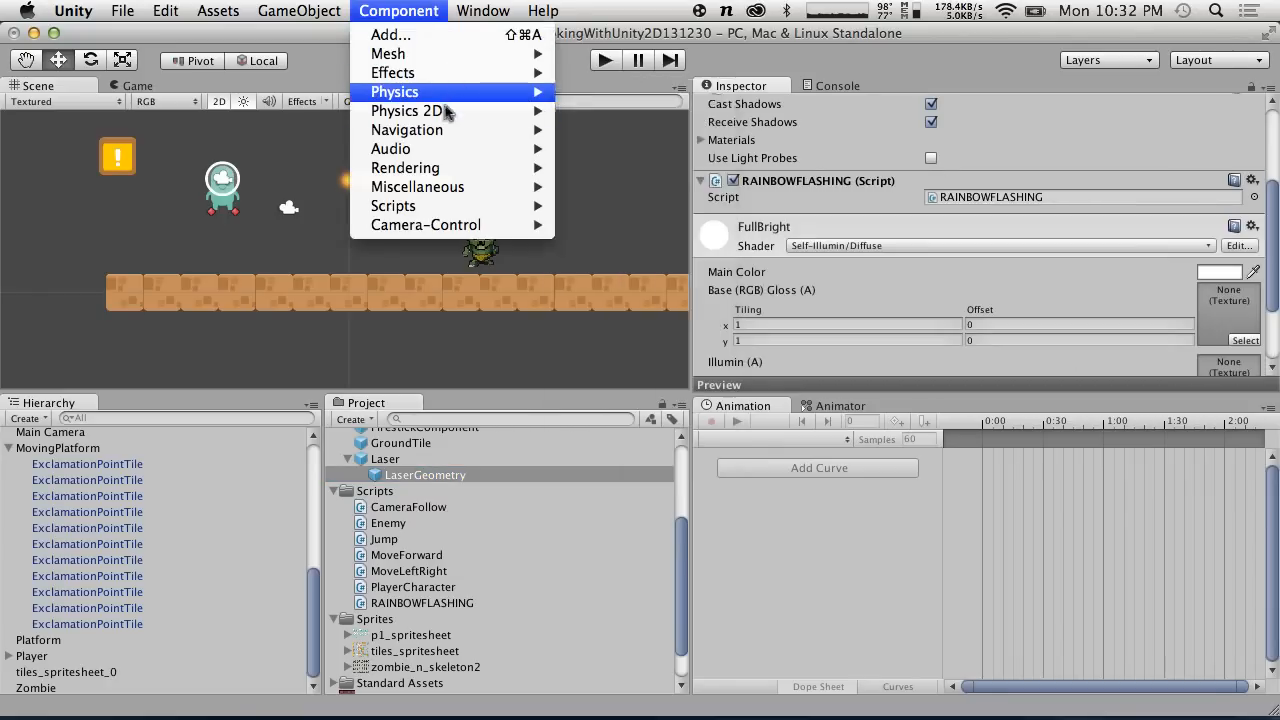
mouse_move(406, 111)
left_click(652, 161)
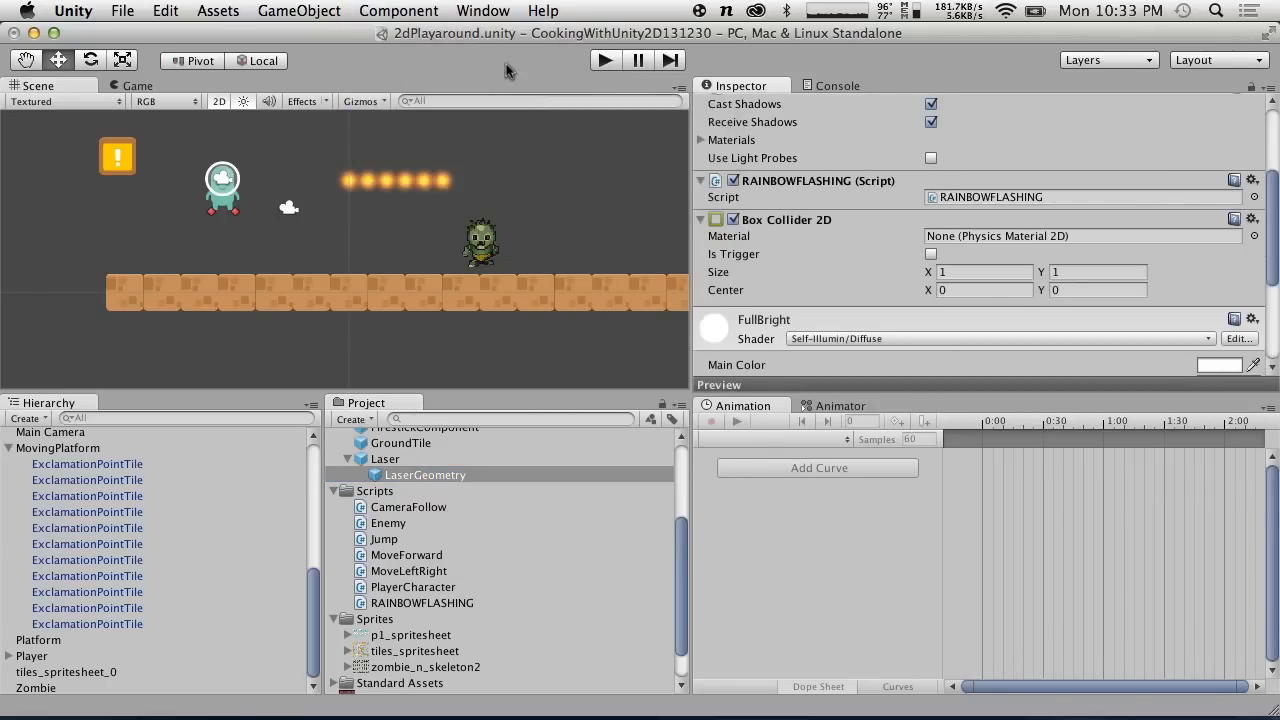
left_click(600, 60)
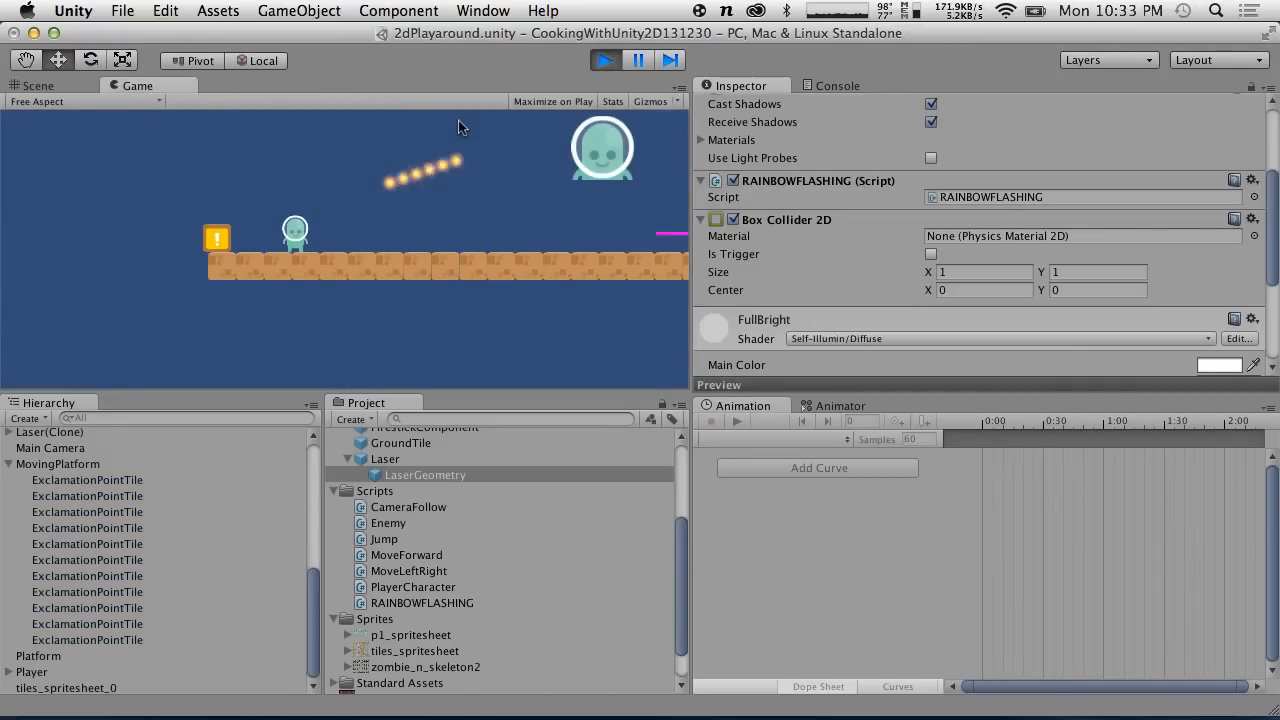
left_click(614, 64)
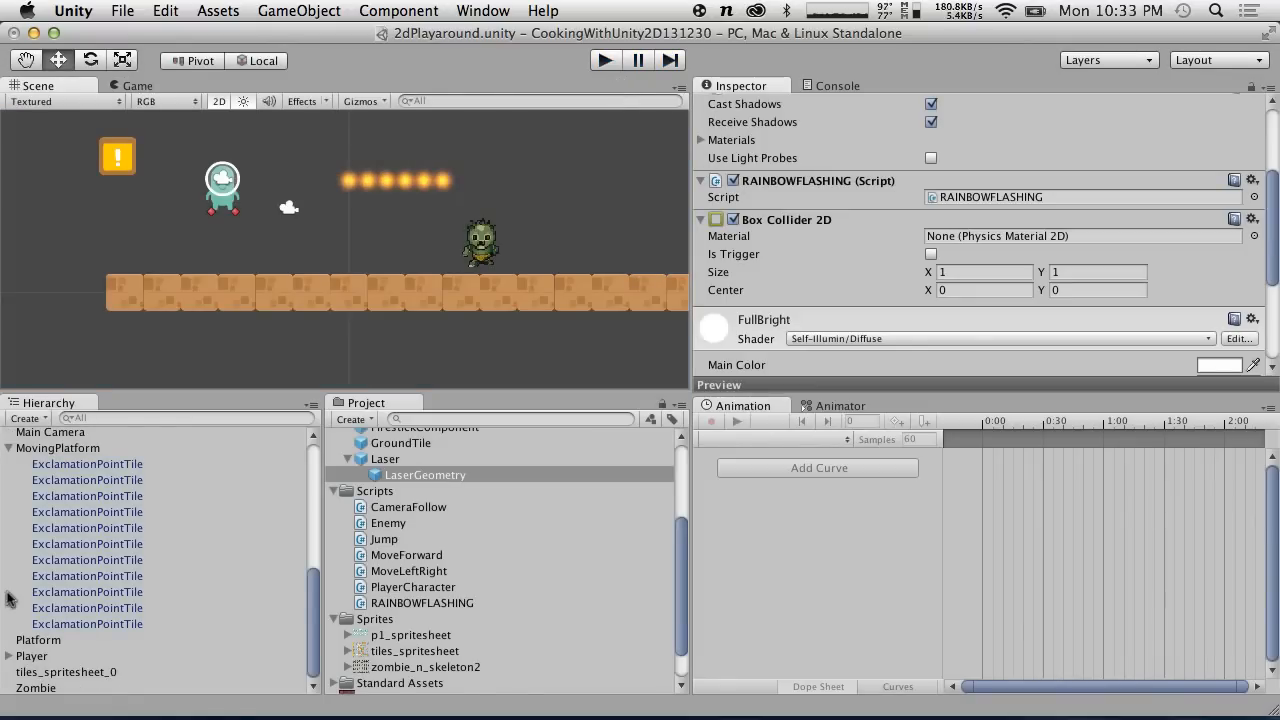
Collapse the Scripts folder and create a Cube object in the scene.
scroll(20, 580, "up", 10)
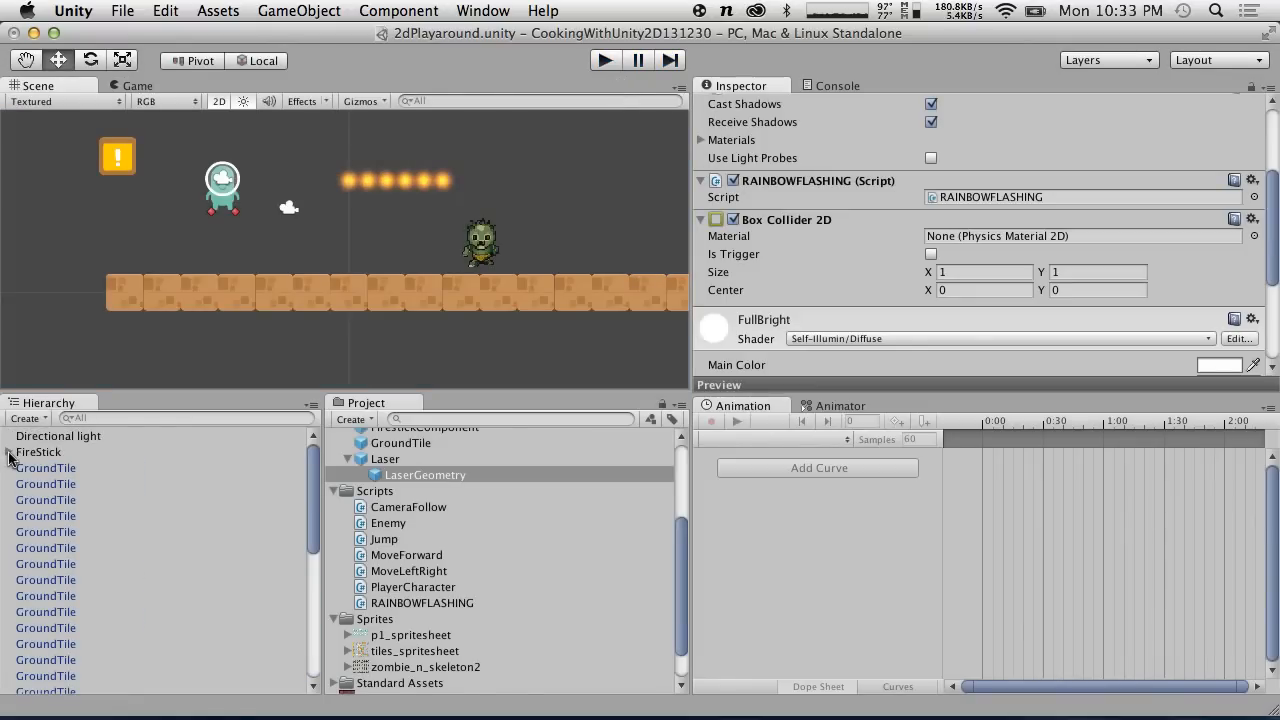
left_click(335, 491)
scroll(370, 510, "up", 2)
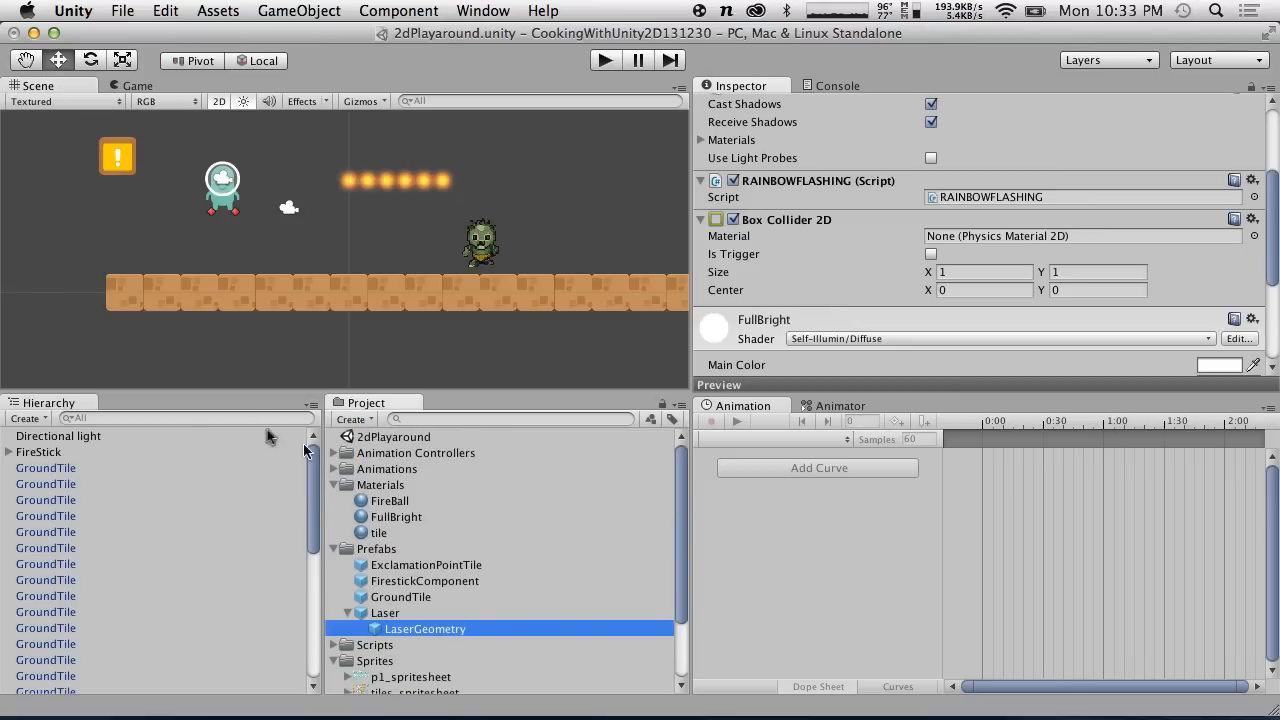
left_click(73, 437)
left_click(25, 418)
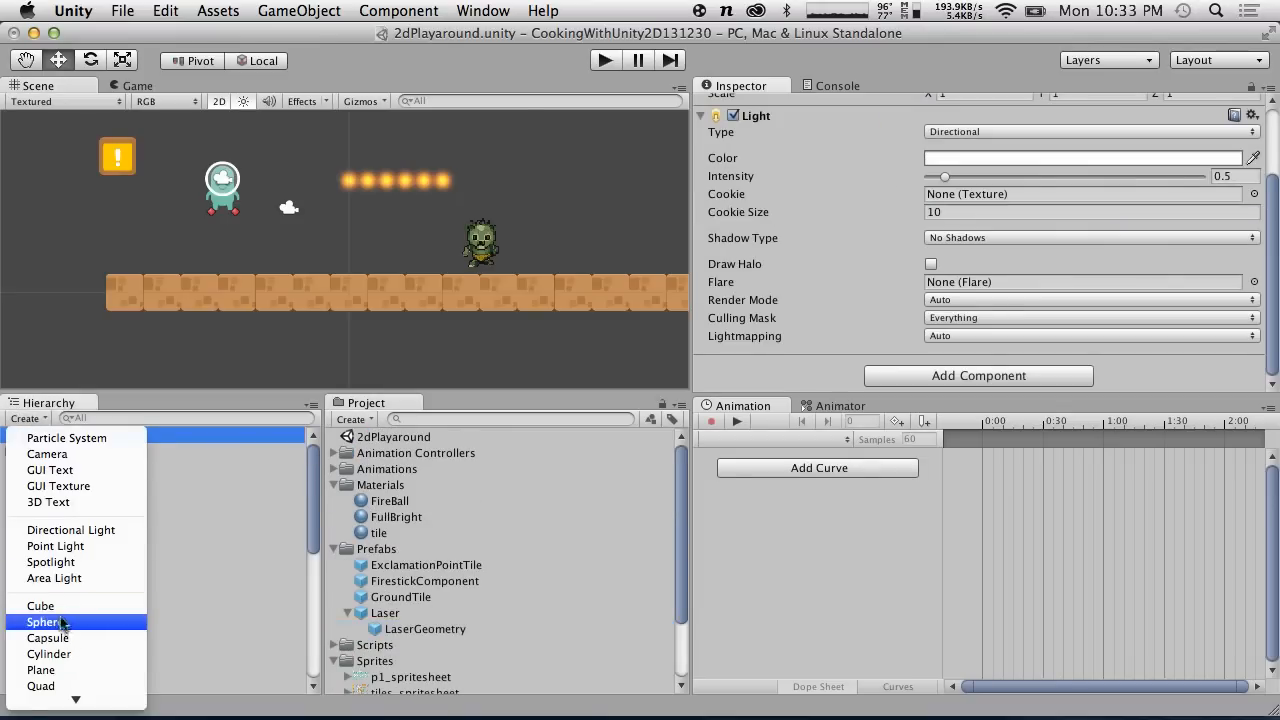
left_click(64, 605)
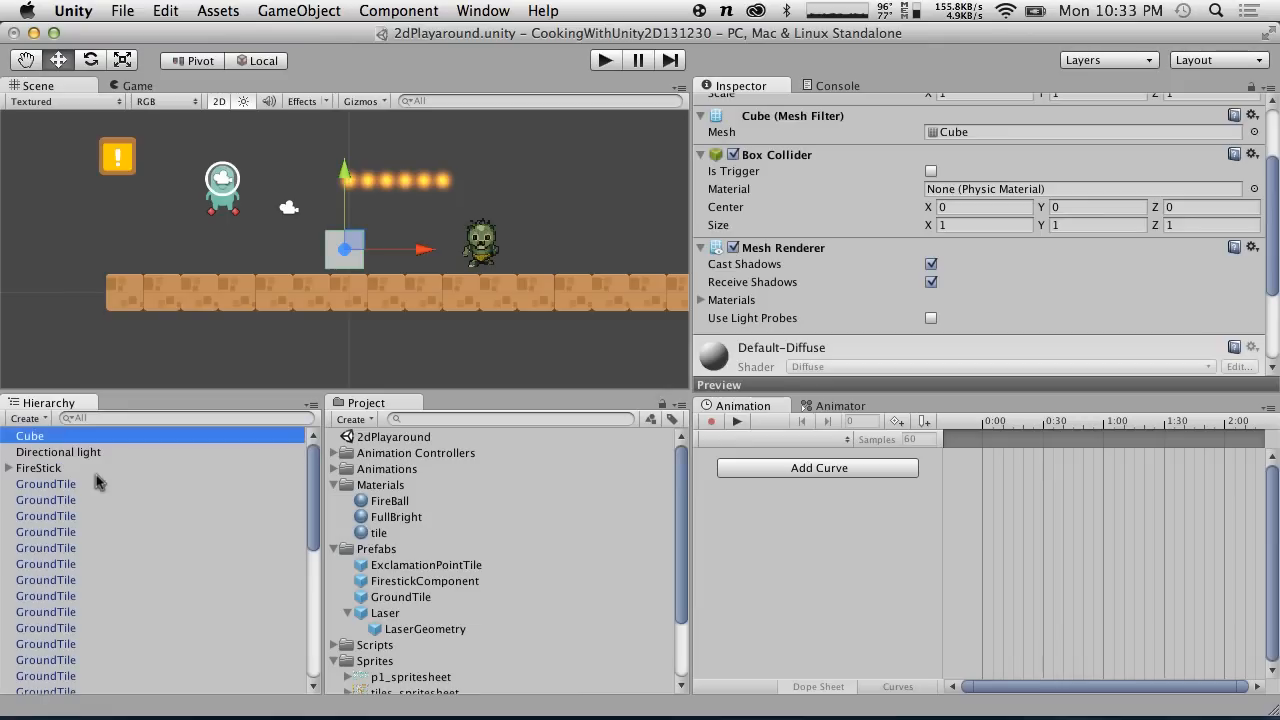
Create a new material named Red in the Materials folder.
left_click(370, 487)
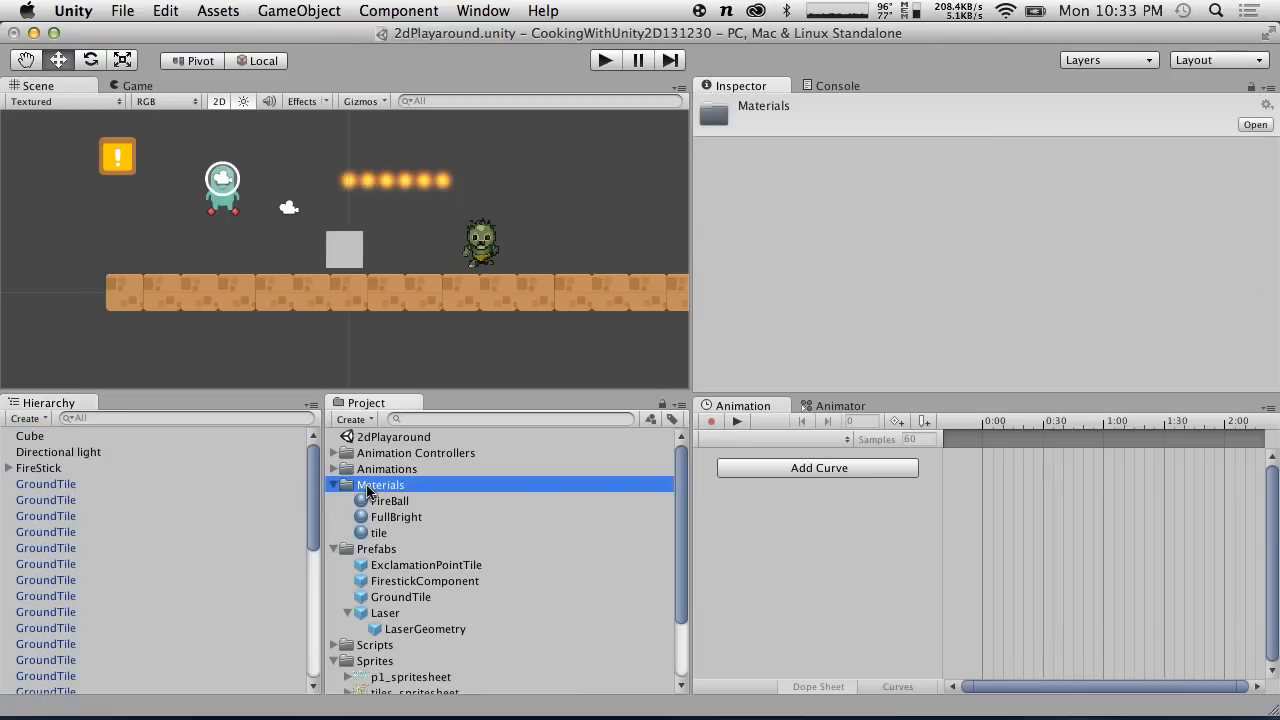
right_click(370, 487)
mouse_move(471, 418)
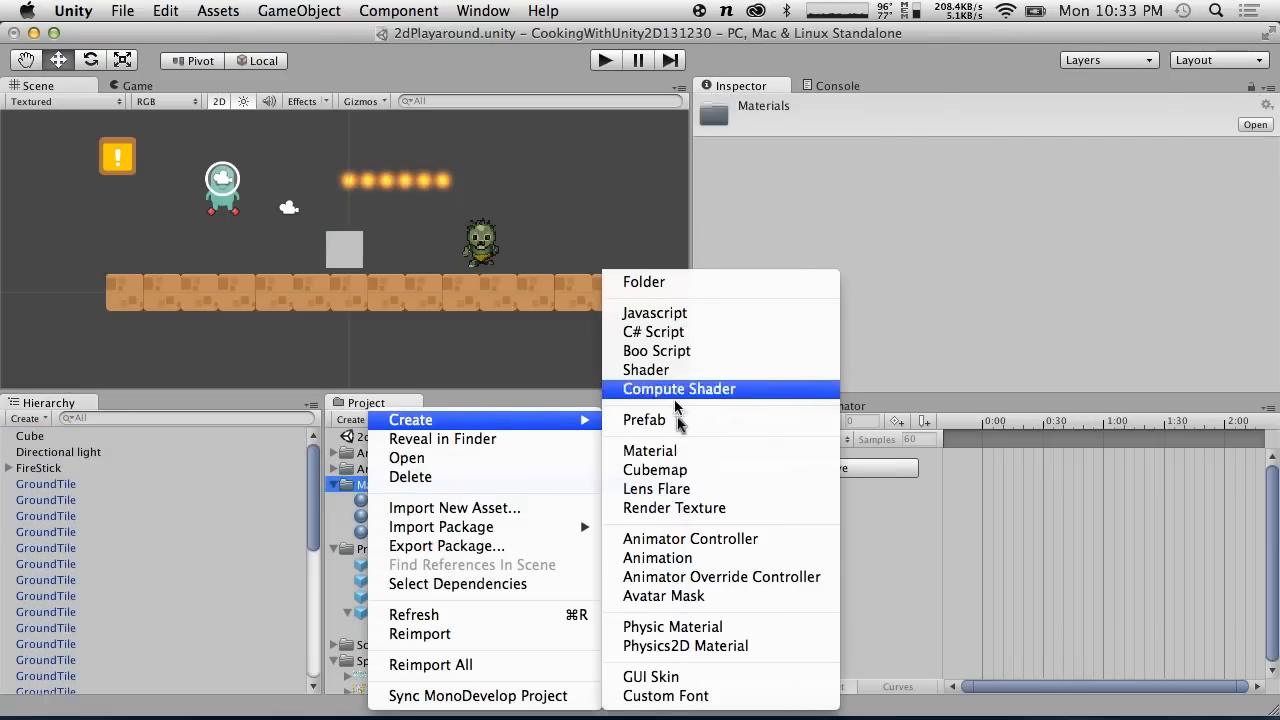
left_click(688, 451)
type("Red")
key("Return")
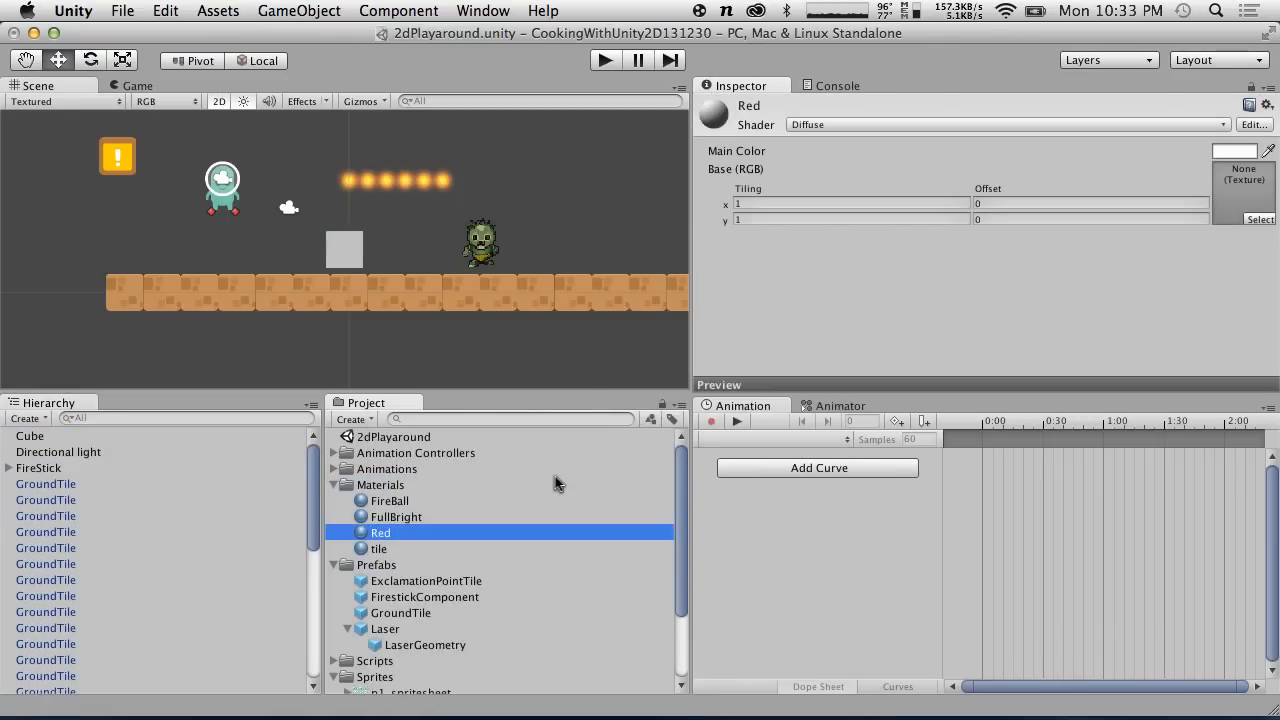
Set the Red material's Main Color to bright red and assign the material to the Cube.
left_click(1238, 151)
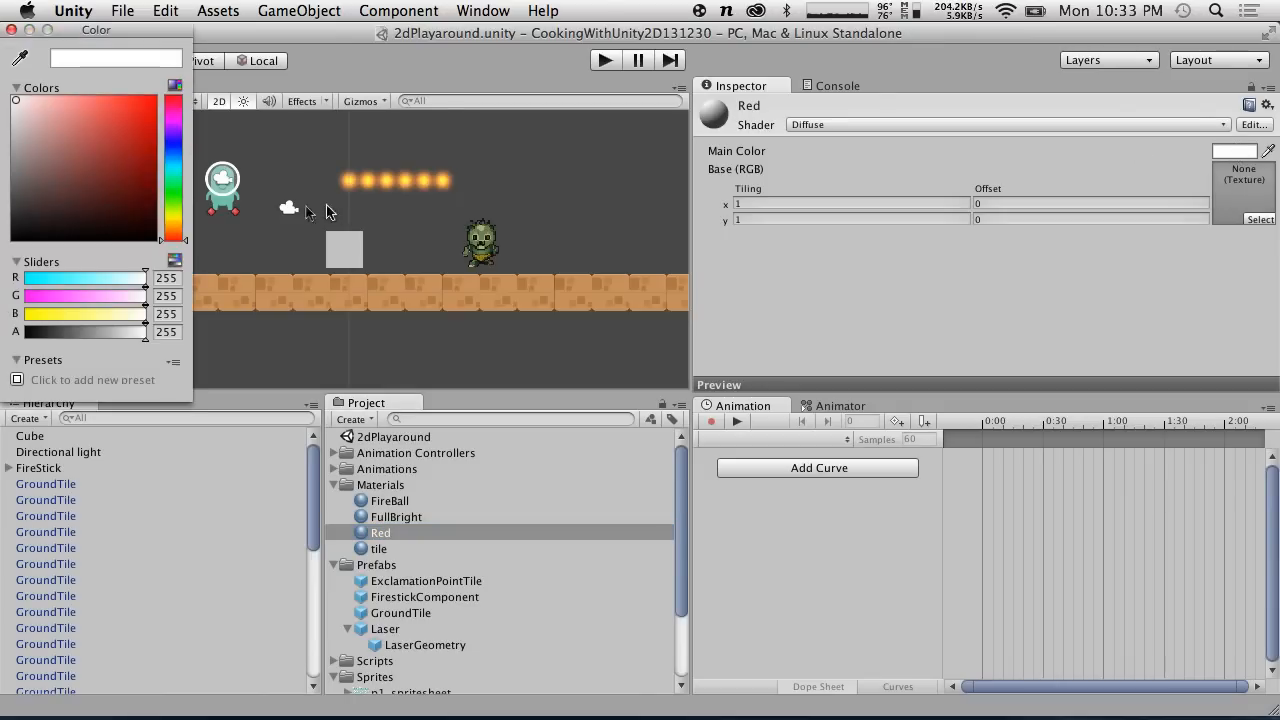
left_click_drag(140, 108, 407, 4)
left_click(13, 32)
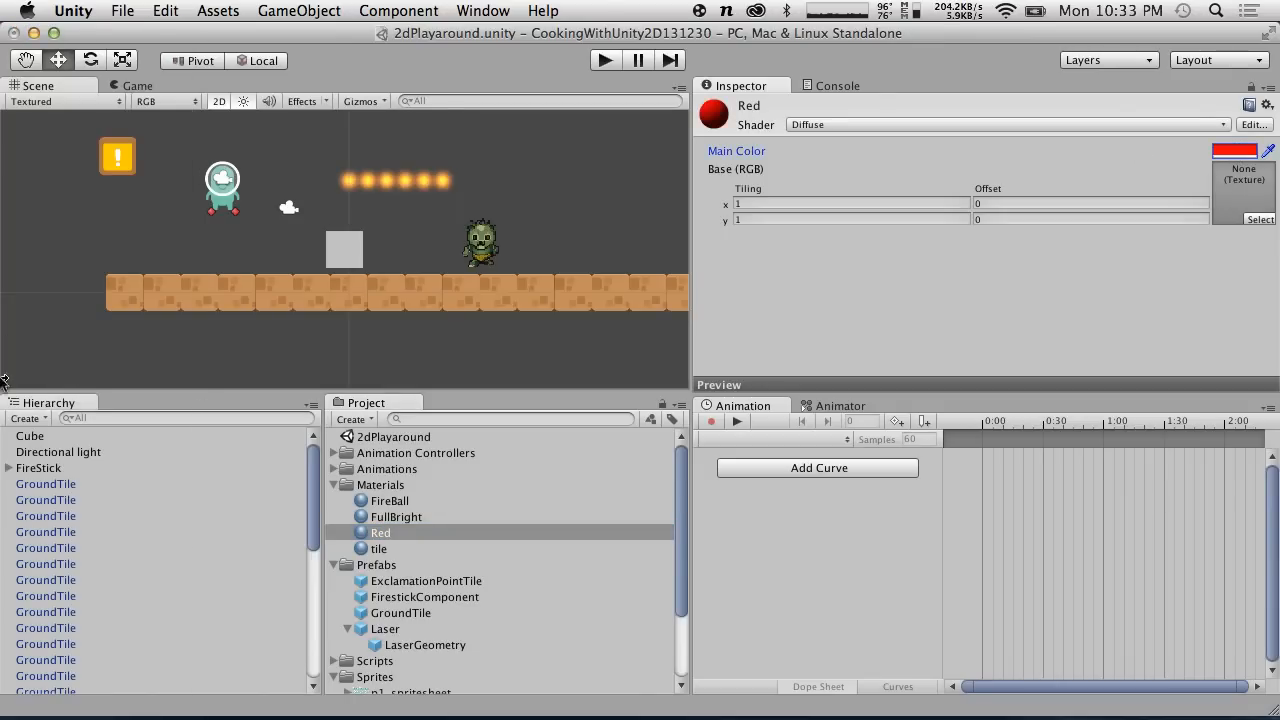
left_click_drag(376, 533, 38, 441)
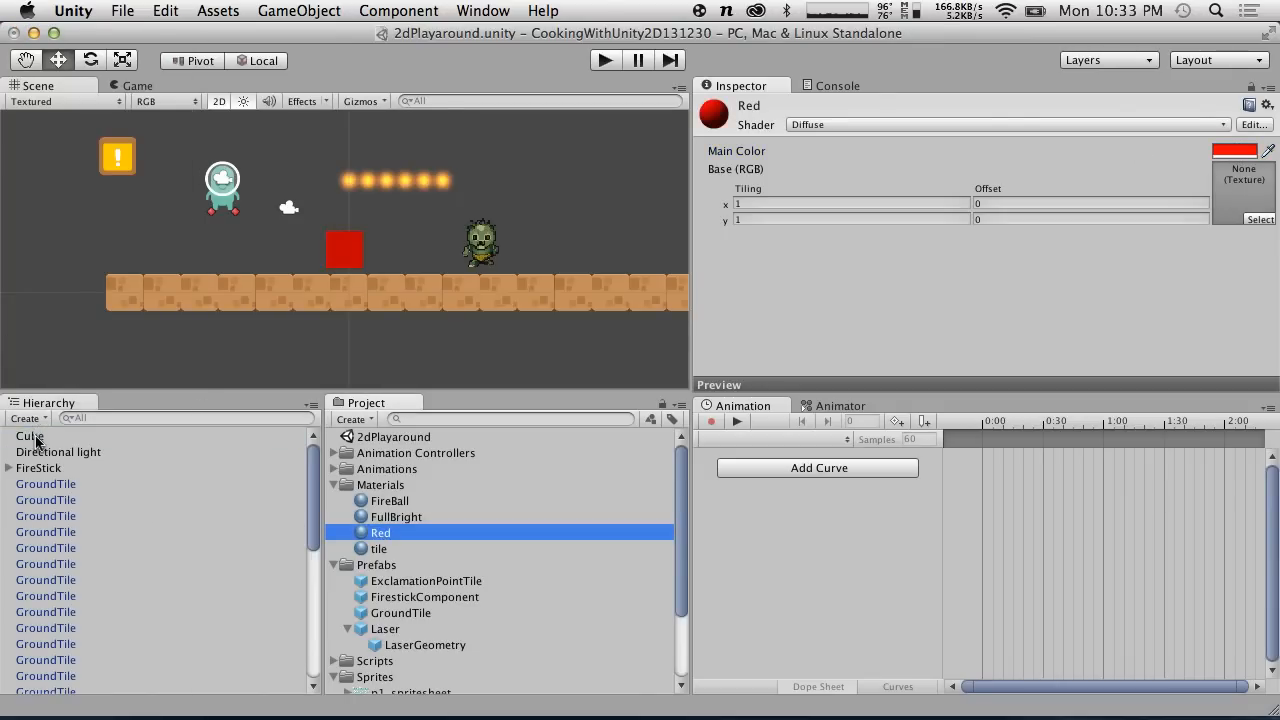
Rename the Cube object as BloodCube.
left_click(35, 441)
key("Return")
type("BloodCube")
key("Return")
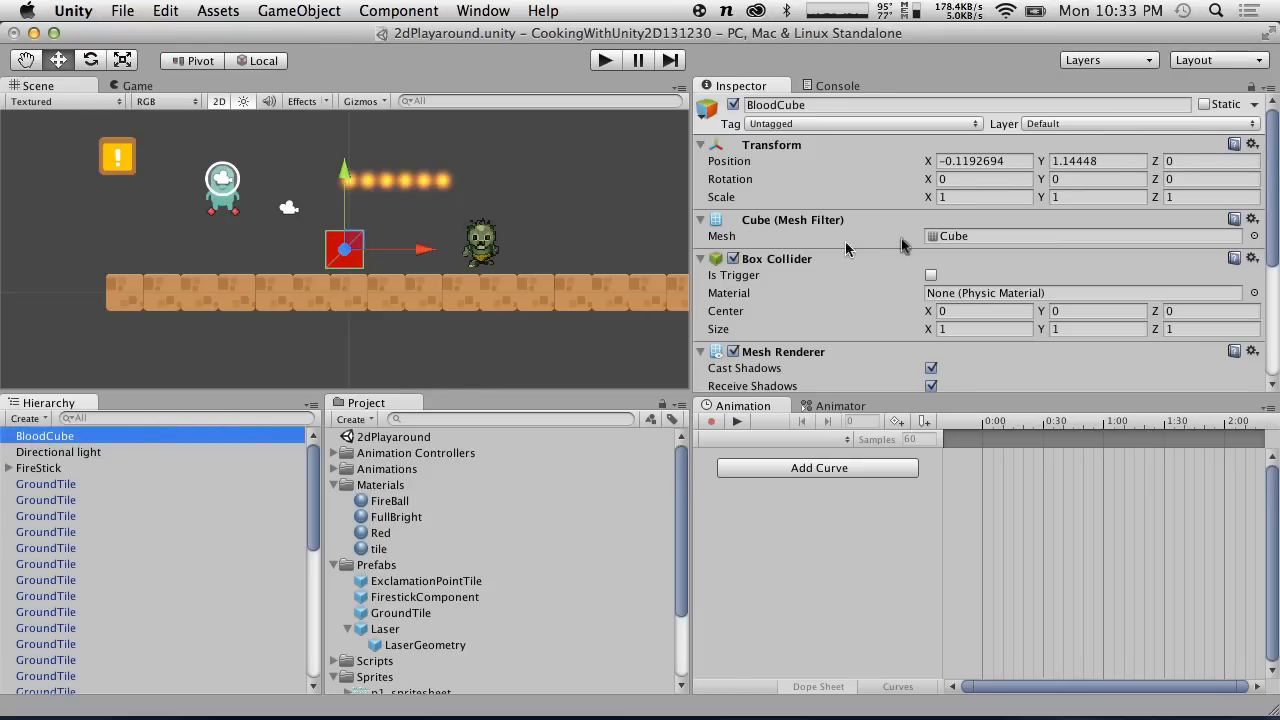
Replace the BloodCube's 3D Box Collider with a Rigidbody 2D and a Box Collider 2D component.
left_click(1252, 258)
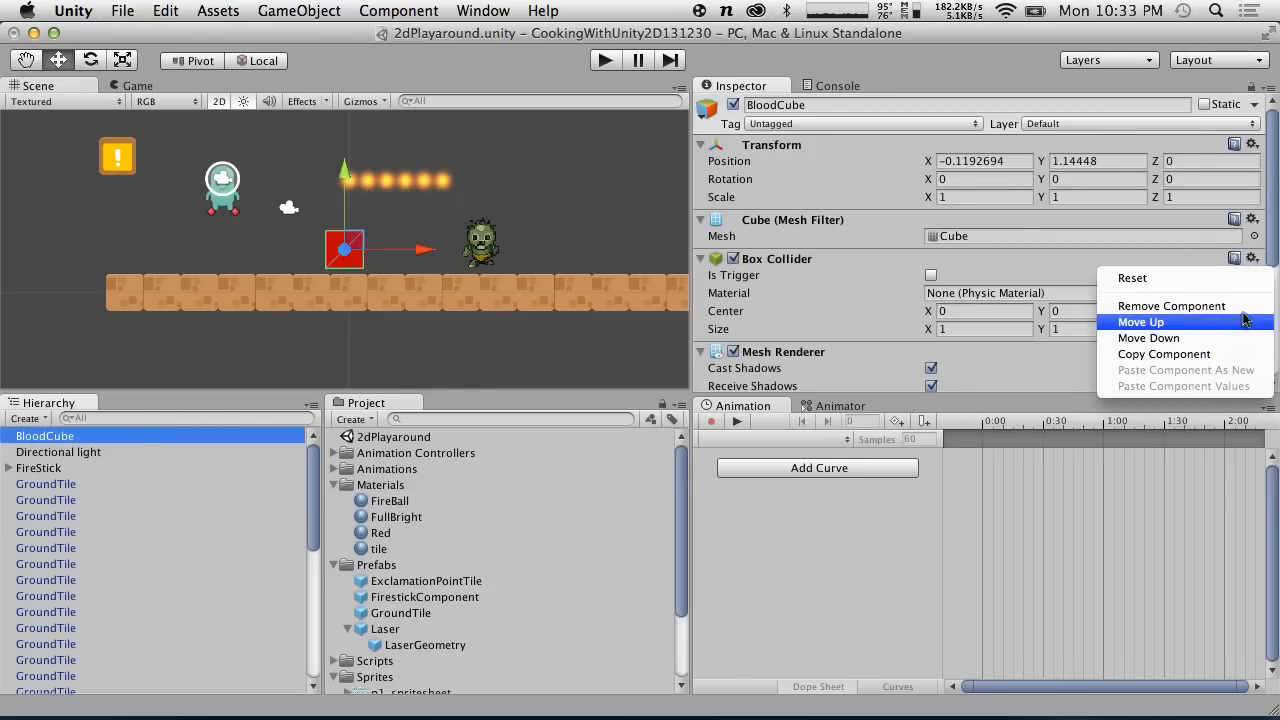
left_click(1238, 306)
left_click(483, 10)
mouse_move(398, 10)
mouse_move(412, 111)
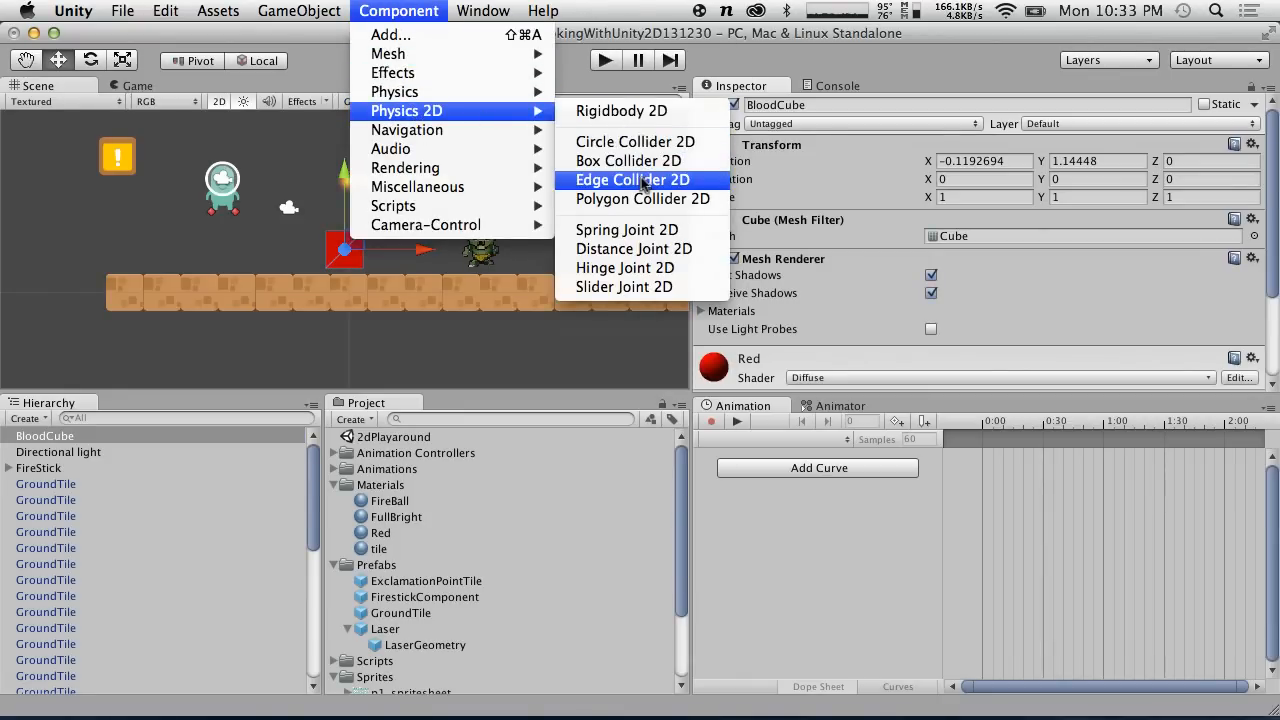
left_click(621, 111)
left_click(398, 10)
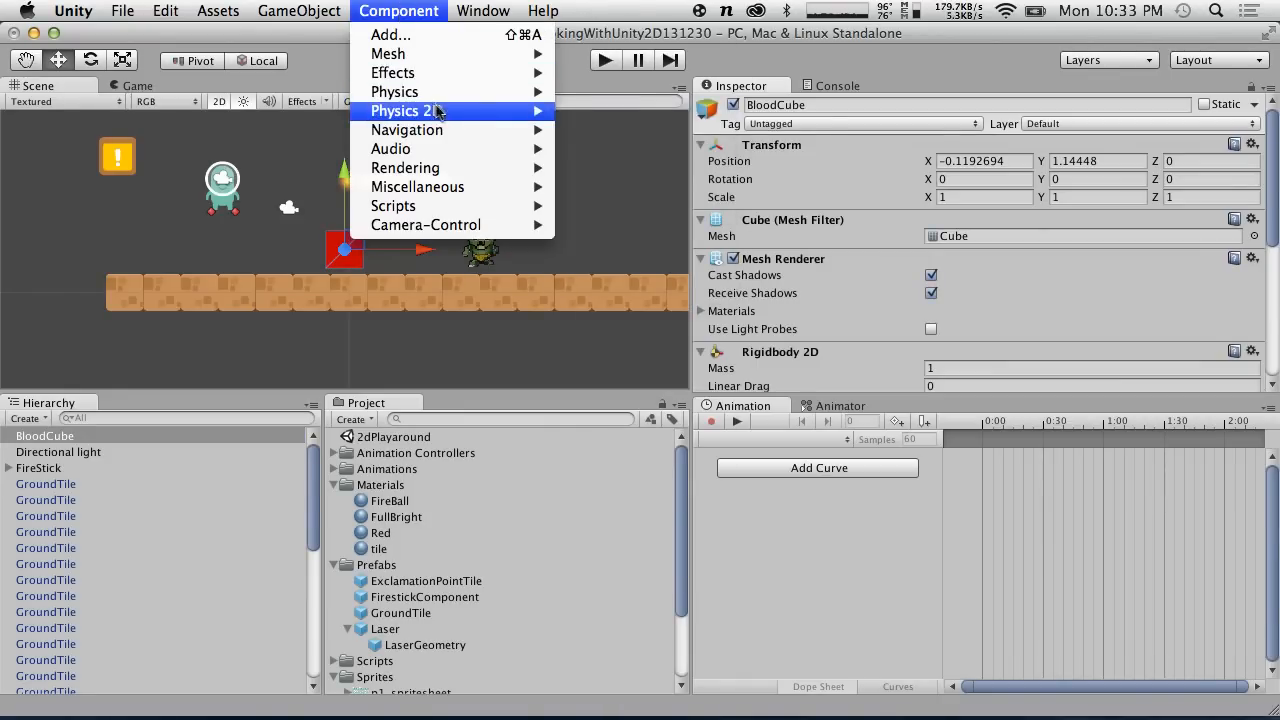
mouse_move(437, 111)
left_click(600, 166)
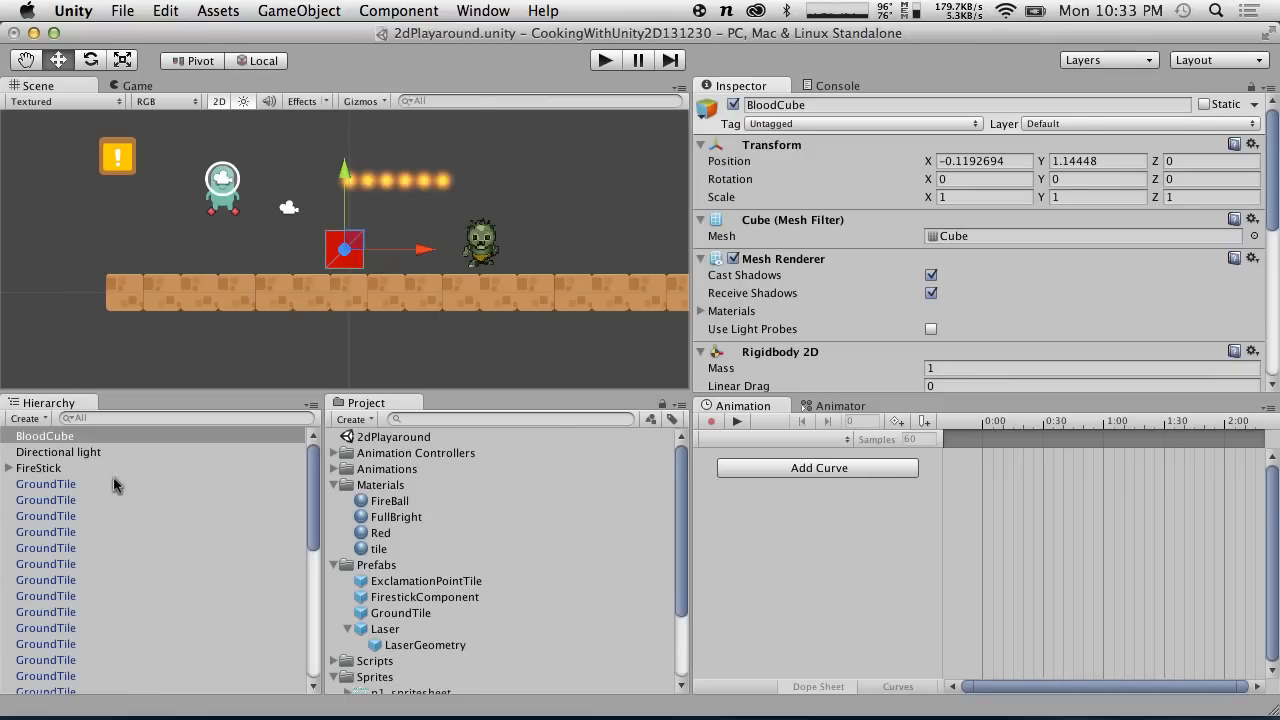
Save BloodCube as a prefab in the Prefabs folder and delete its instance from the scene.
left_click_drag(58, 443, 376, 568)
right_click(60, 436)
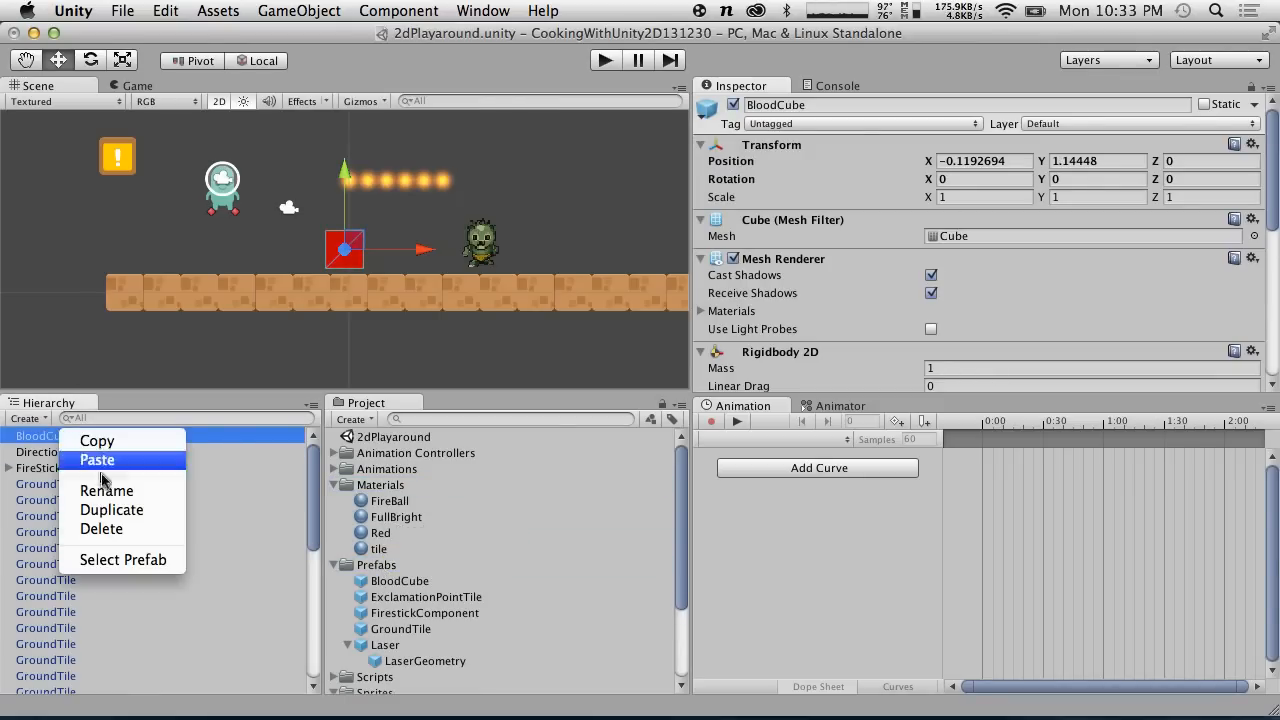
left_click(110, 528)
Switch to MonoDevelop and begin a new public field at the start of the Enemy class.
key("super+Tab")
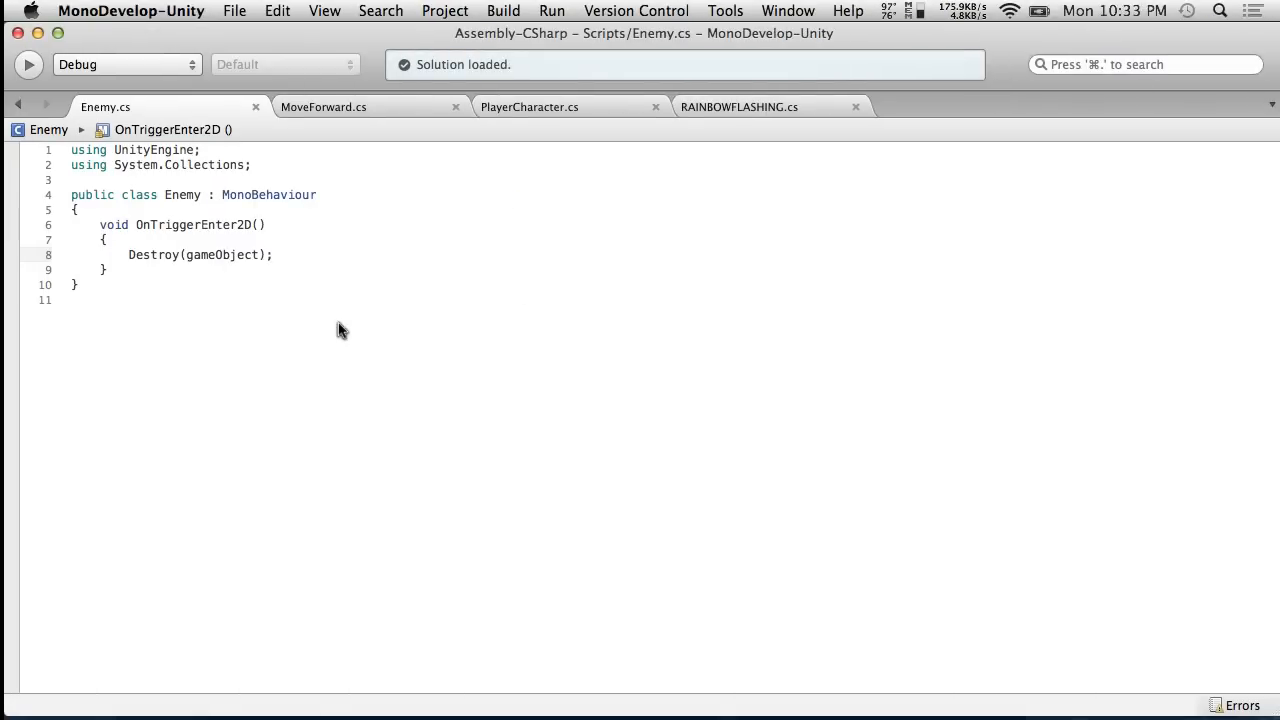
left_click(170, 203)
key("Return")
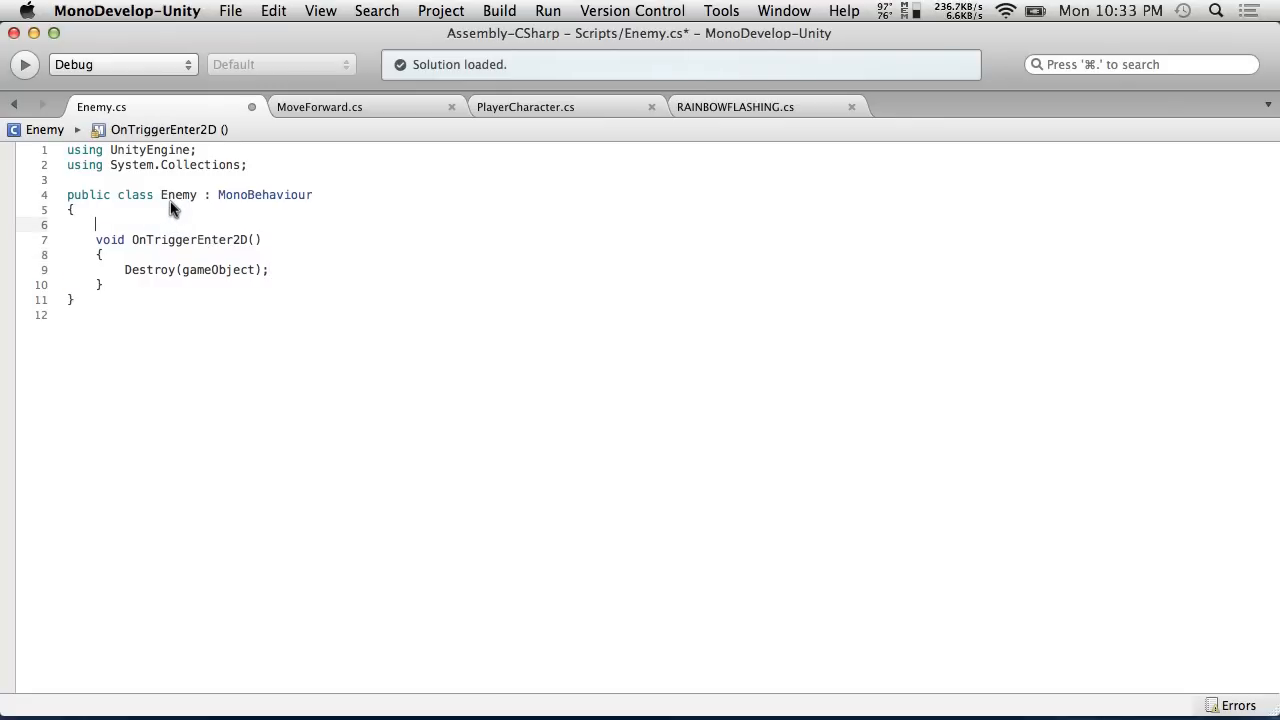
type("public ")
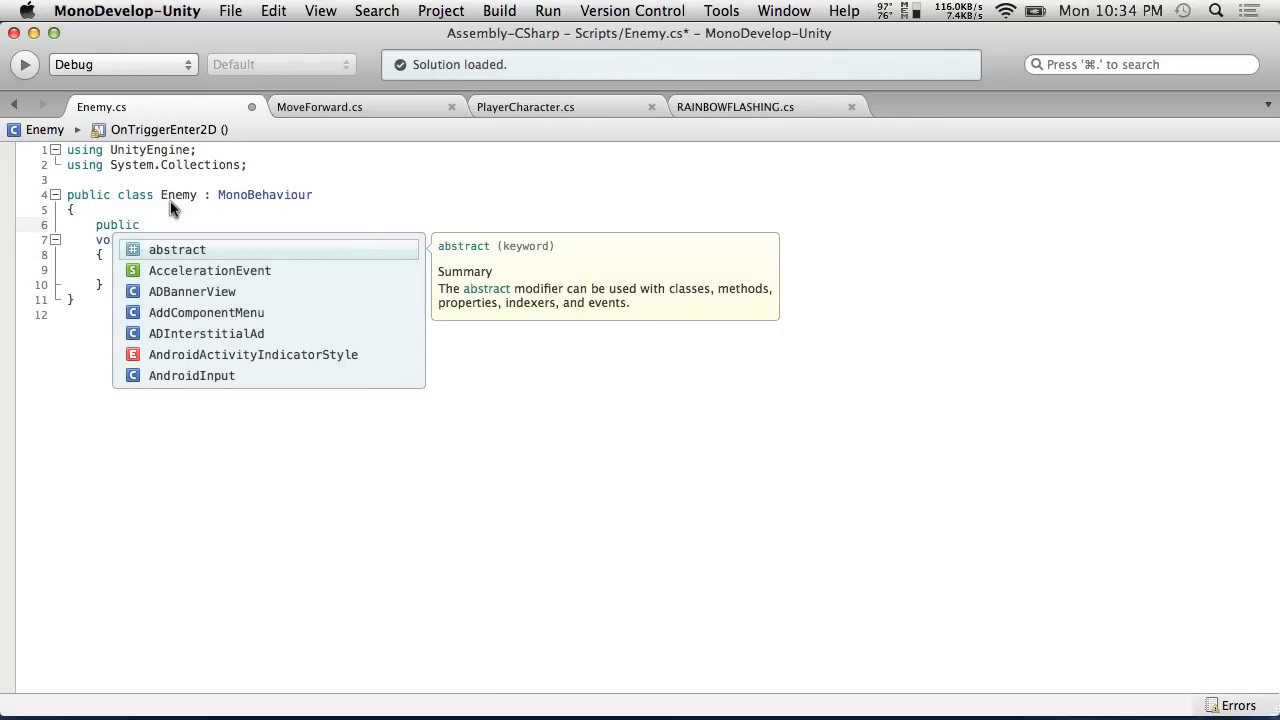
type("GameObject")
key("Return")
key("BackSpace")
key("BackSpace")
key("BackSpace")
key("BackSpace")
key("BackSpace")
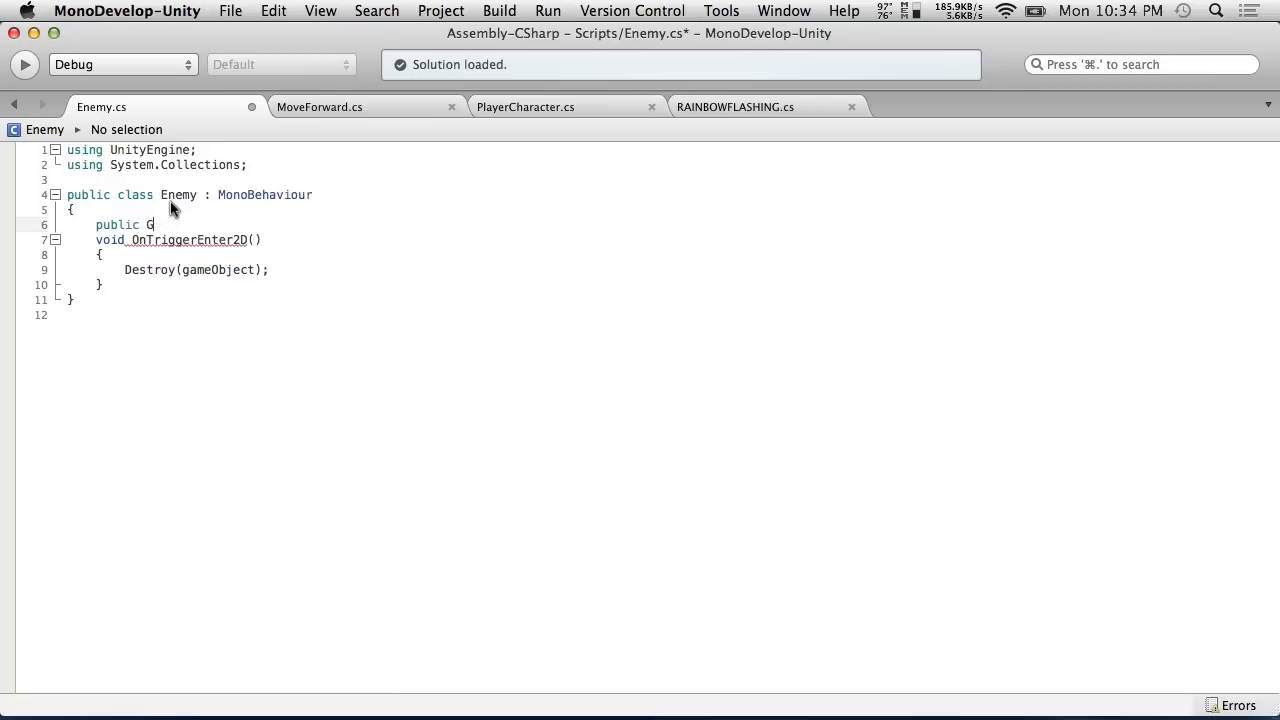
key("BackSpace")
Complete the field as Rigidbody2D bloodCube, declare public float bloodForce = 100.0f beneath it, and save Enemy.cs.
type("Rigidbody2D bloodCube;")
key("Return")
left_click(338, 222)
key("Return")
type("publi")
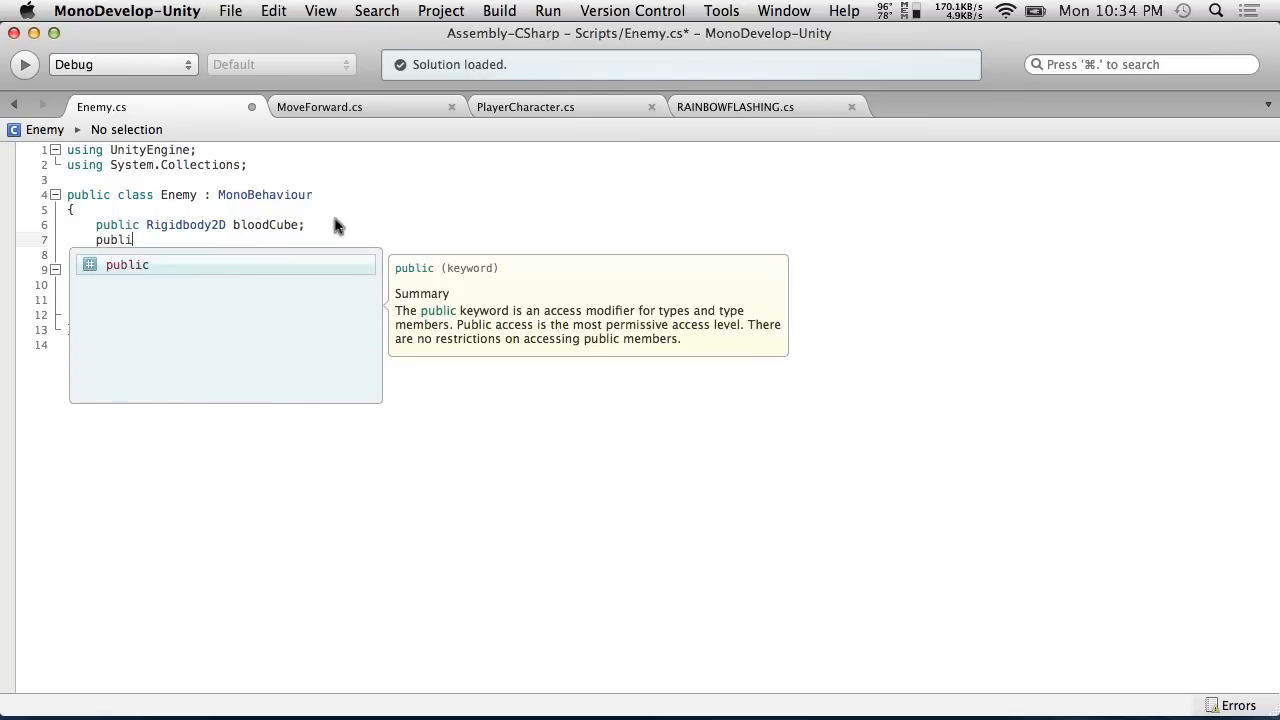
type("c float ")
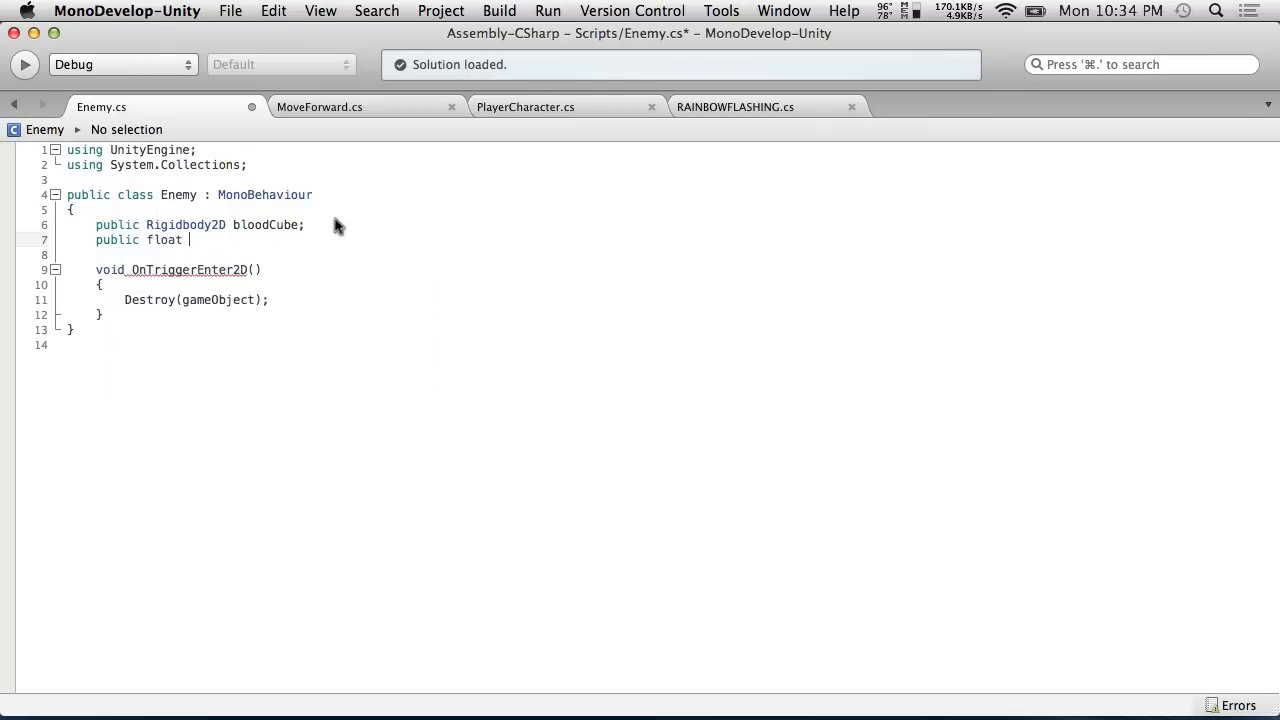
type("bloodForce ;")
key("Left")
type("= 100")
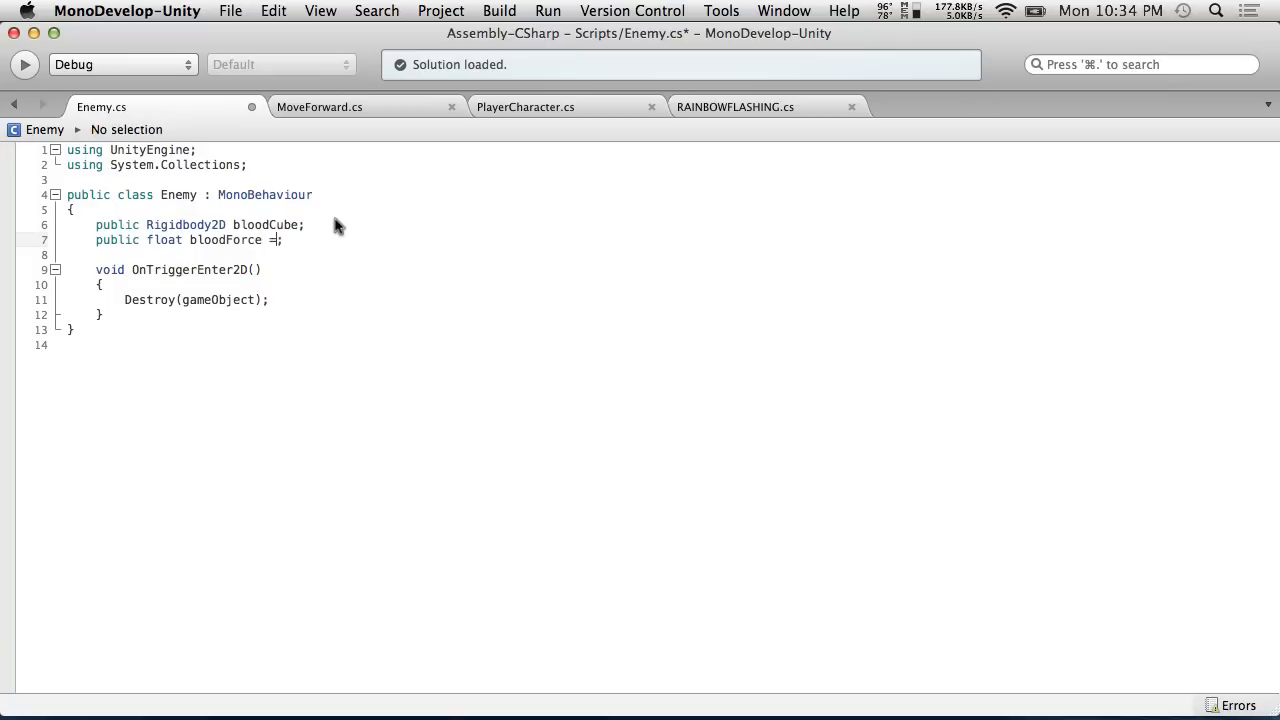
type(".0f")
left_click(220, 9)
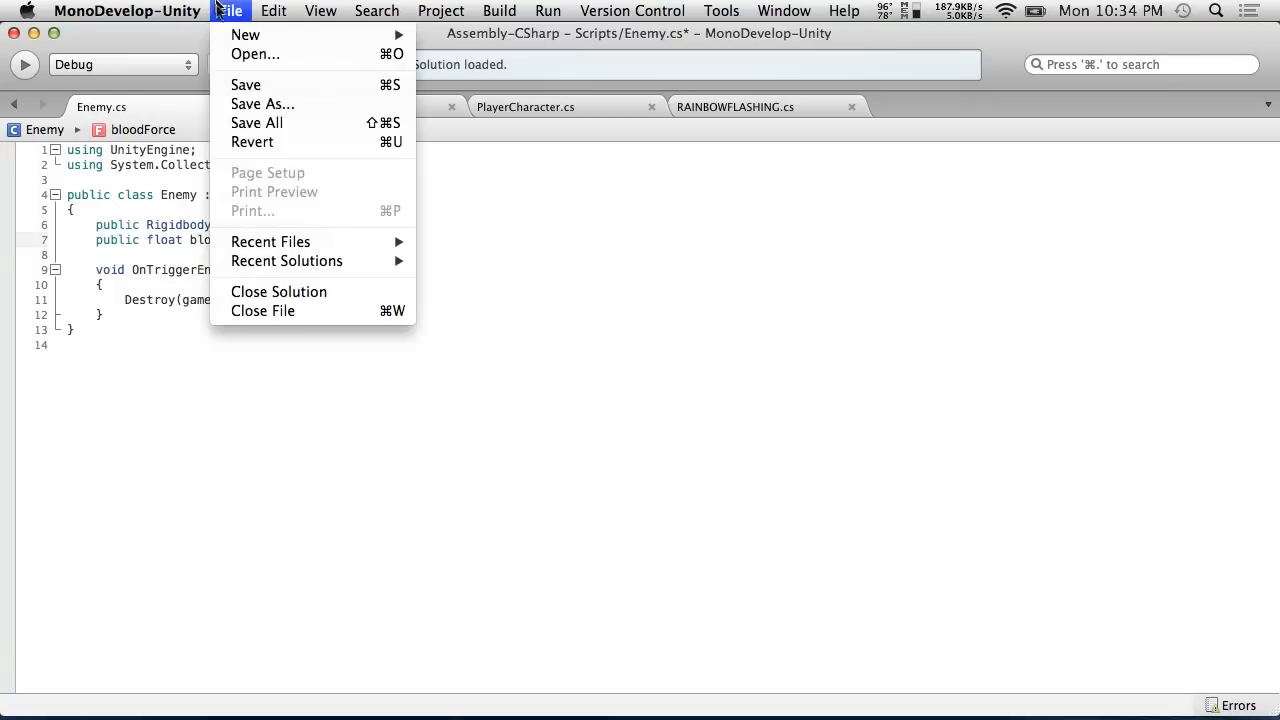
left_click(246, 85)
Insert an empty line before the Destroy call, then declare public int bloodAmount = 100 below bloodCube and save the script.
left_click(253, 290)
key("Return")
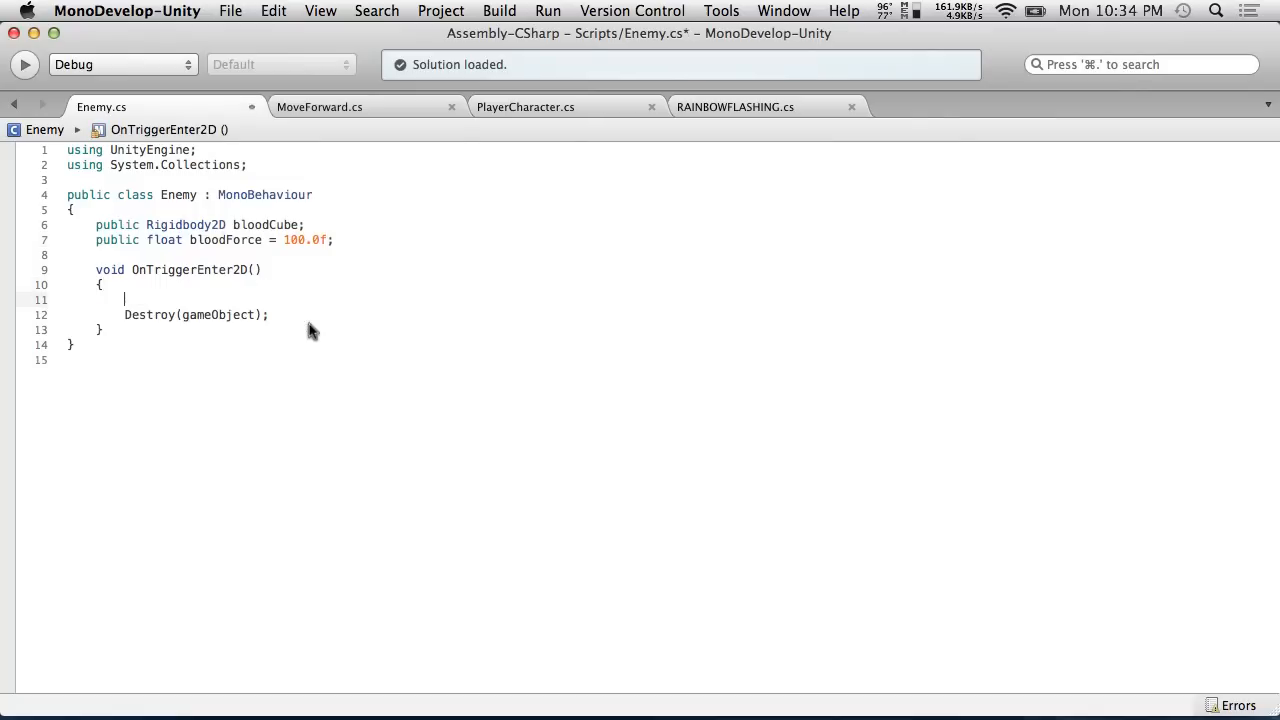
left_click(403, 230)
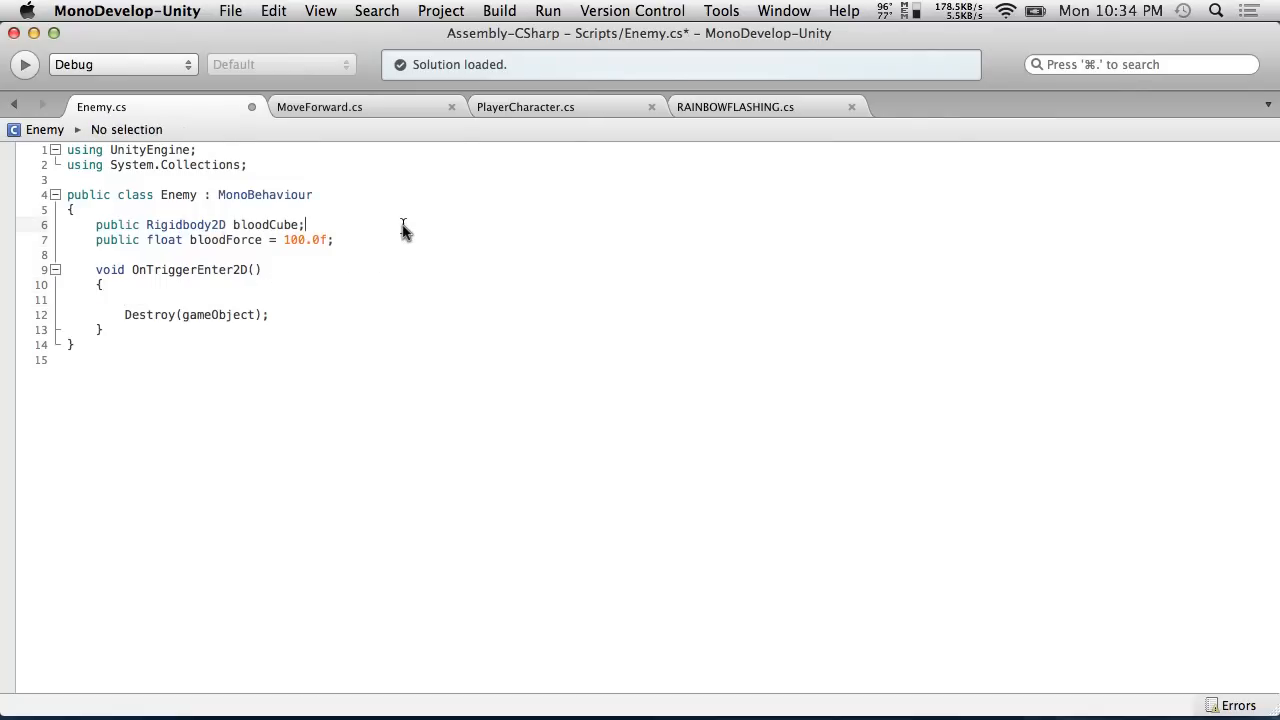
key("Return")
type("public int bloodAmount = 100;")
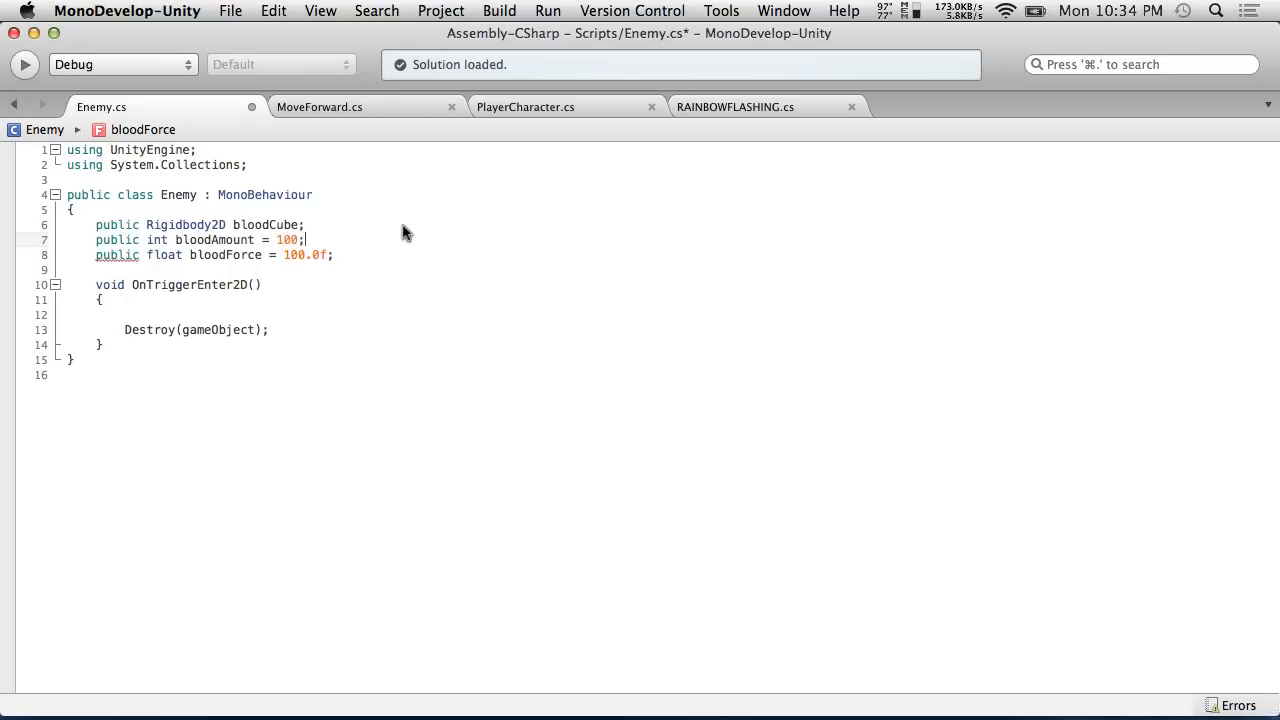
left_click(228, 10)
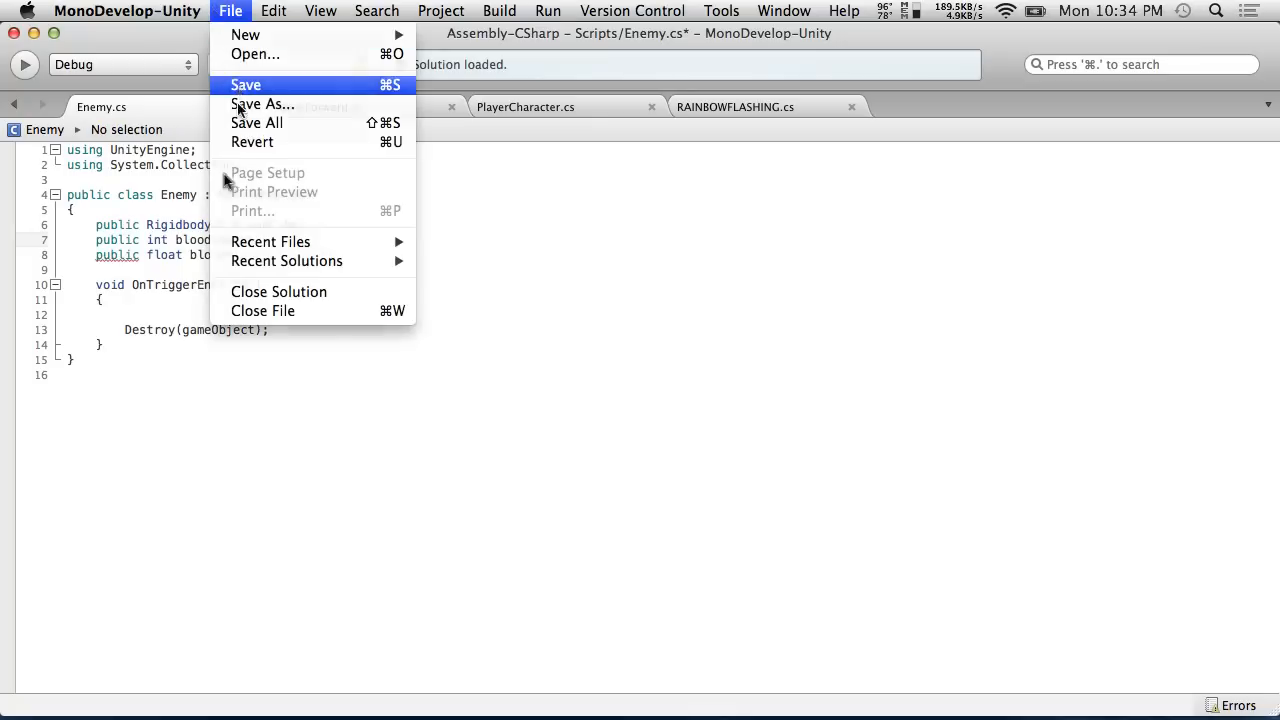
left_click(240, 88)
Add a braced loop for(int i = 0; i < bloodAmount; i++) before the Destroy call in OnTriggerEnter2D.
left_click(145, 316)
type("for")
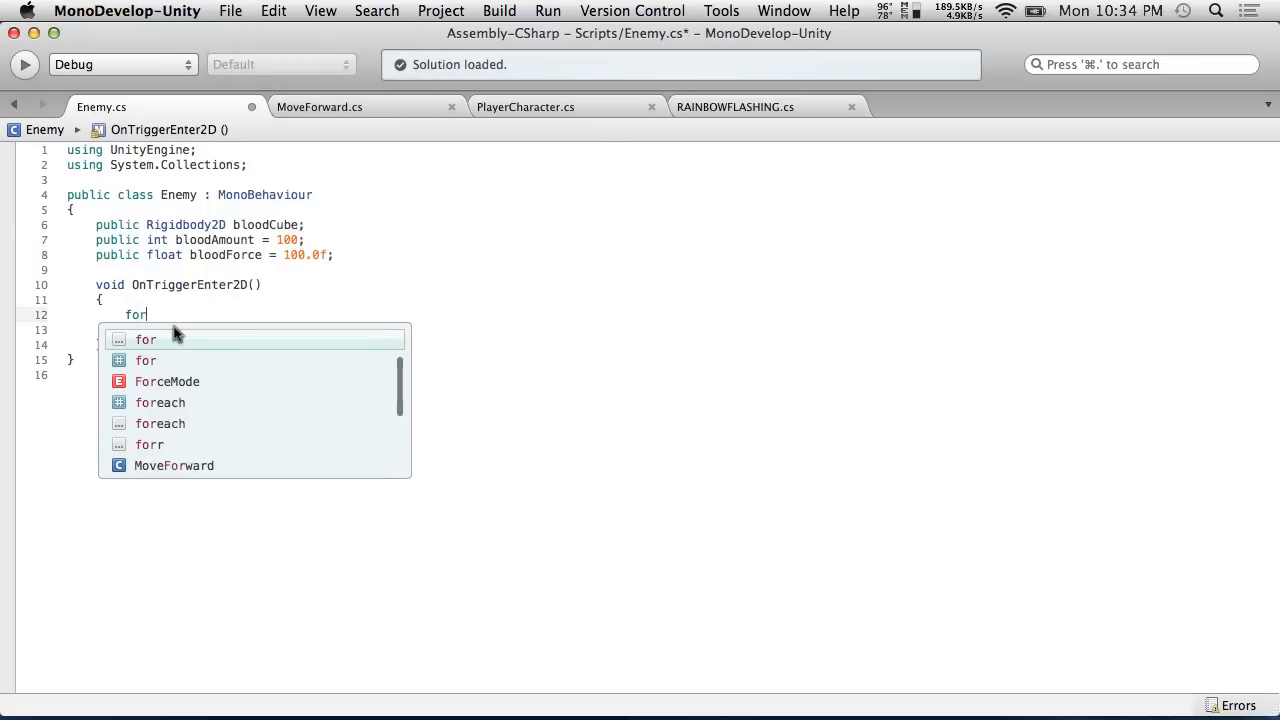
type("(int i = 0")
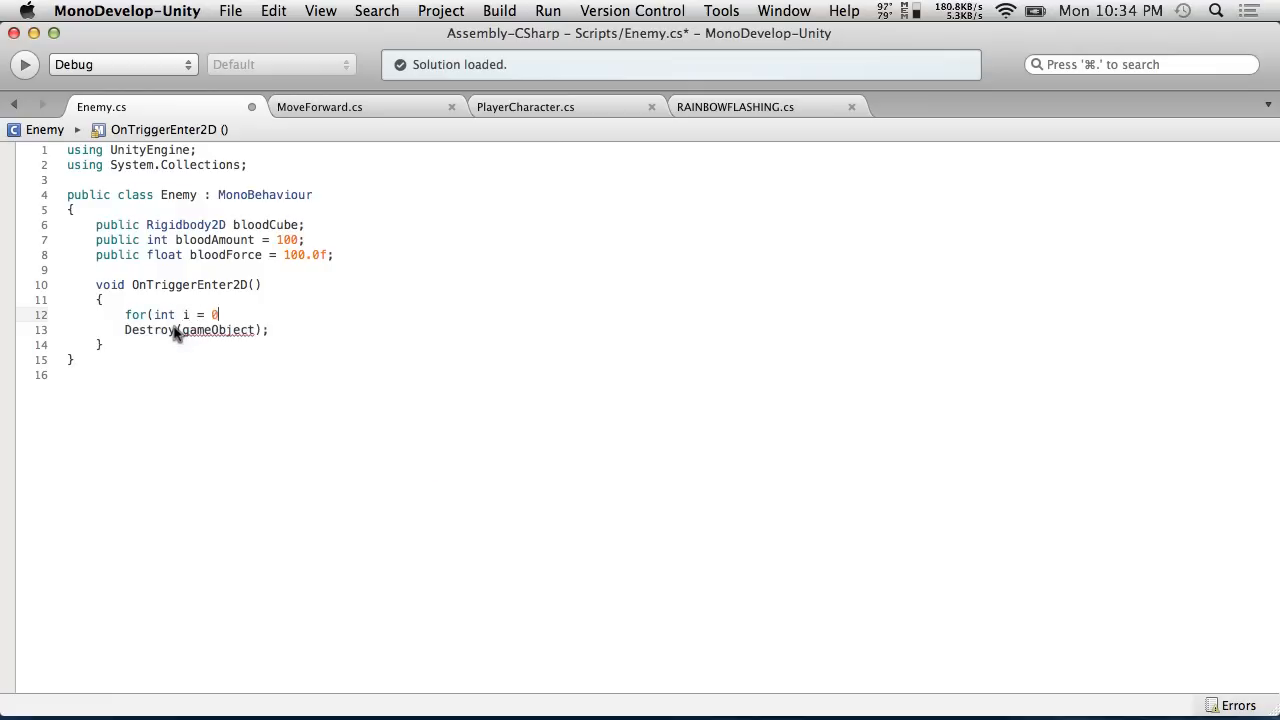
type("; i < blo")
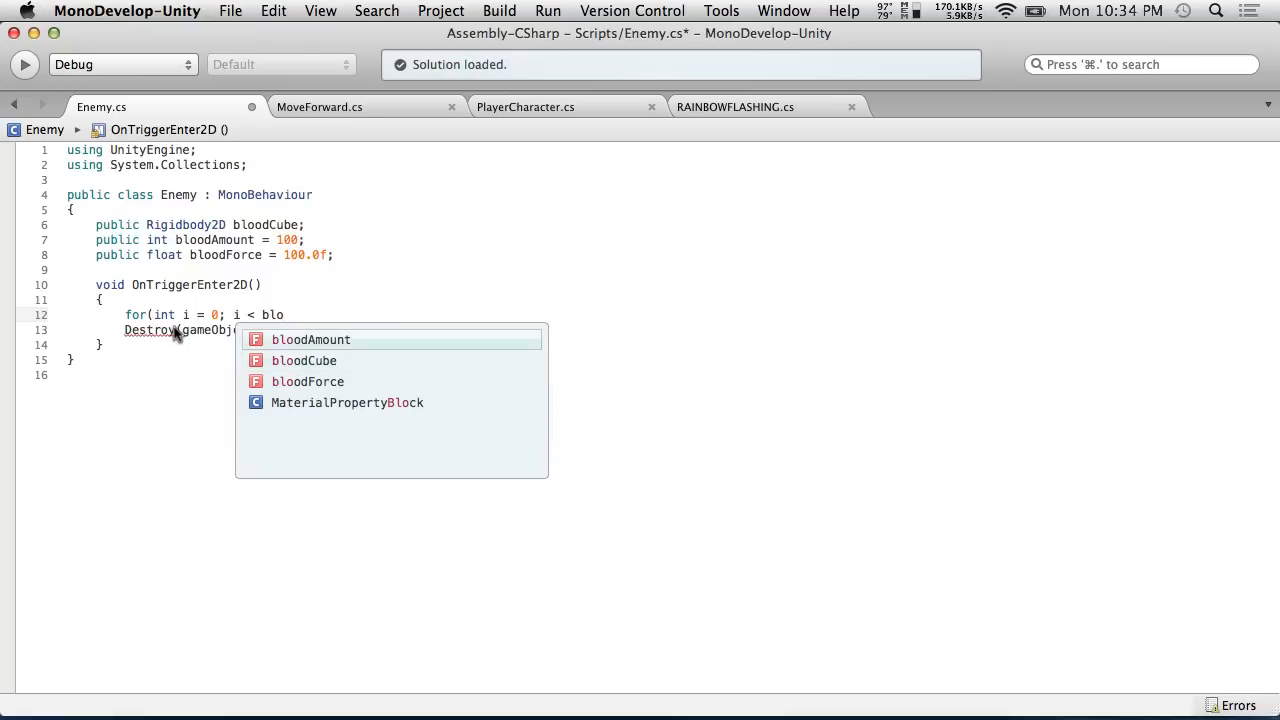
key("Up")
key("Return")
type("; ")
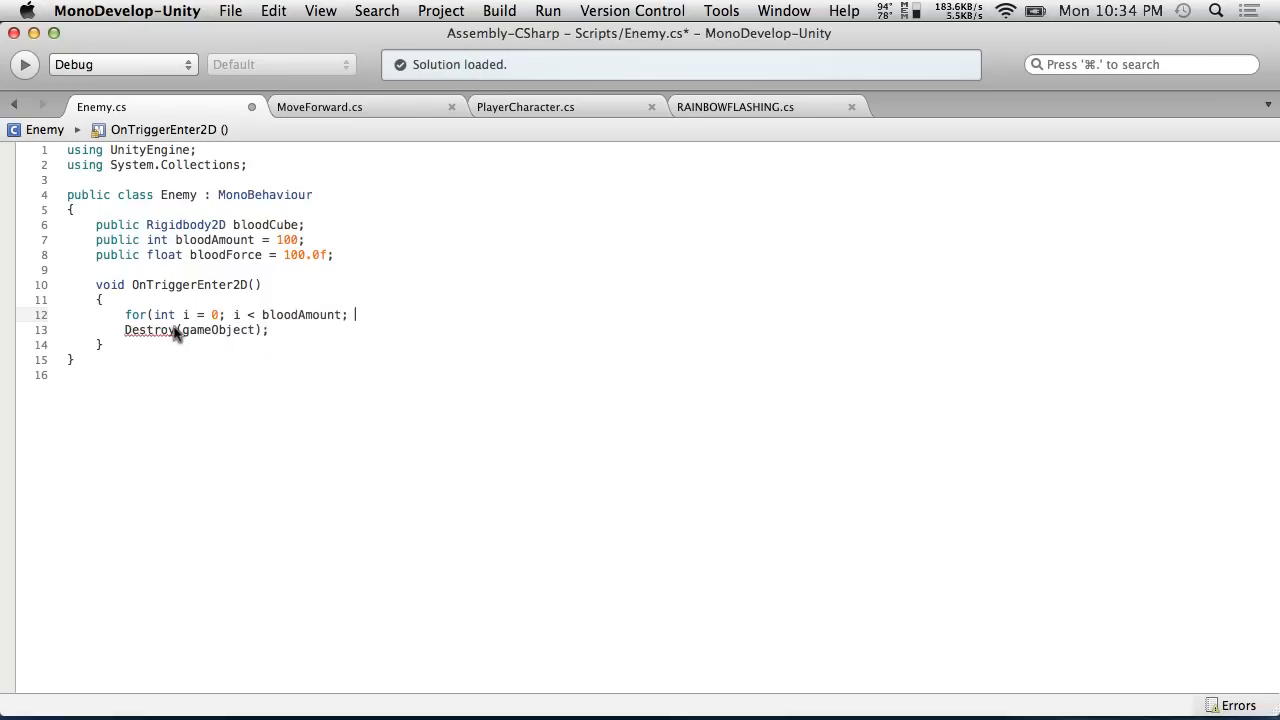
type("i++)")
key("Return")
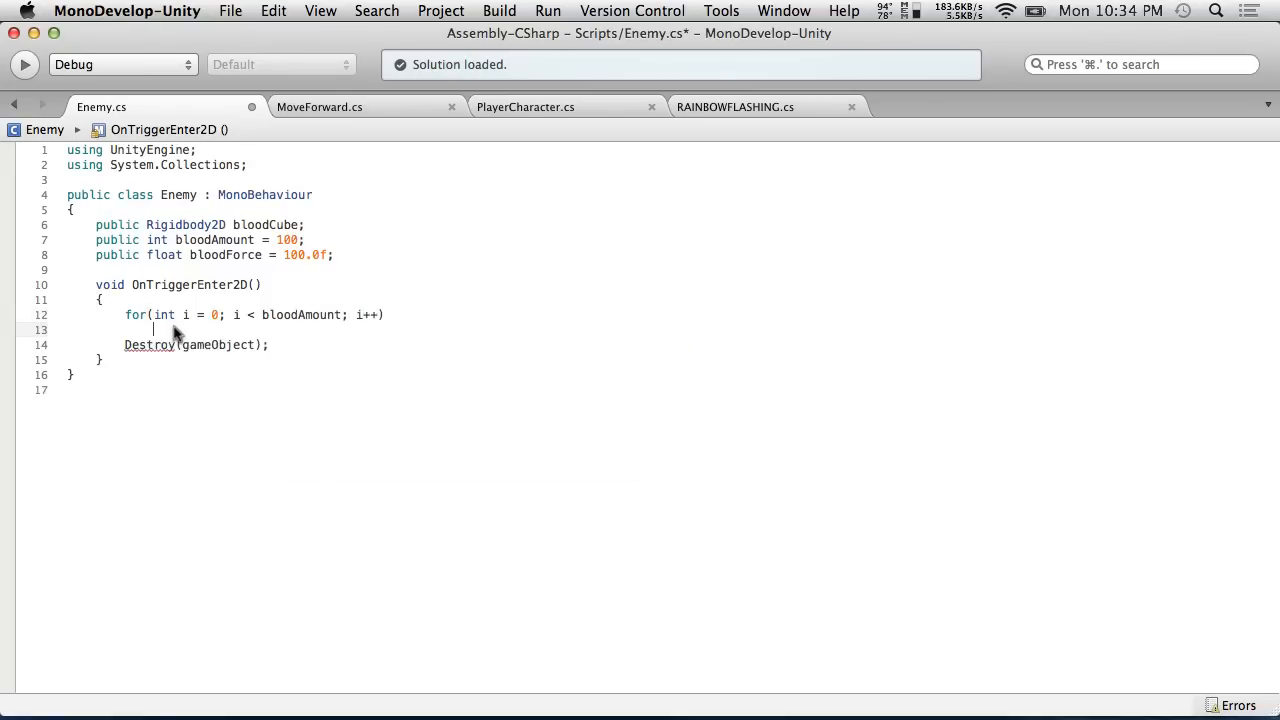
type("{")
key("Return")
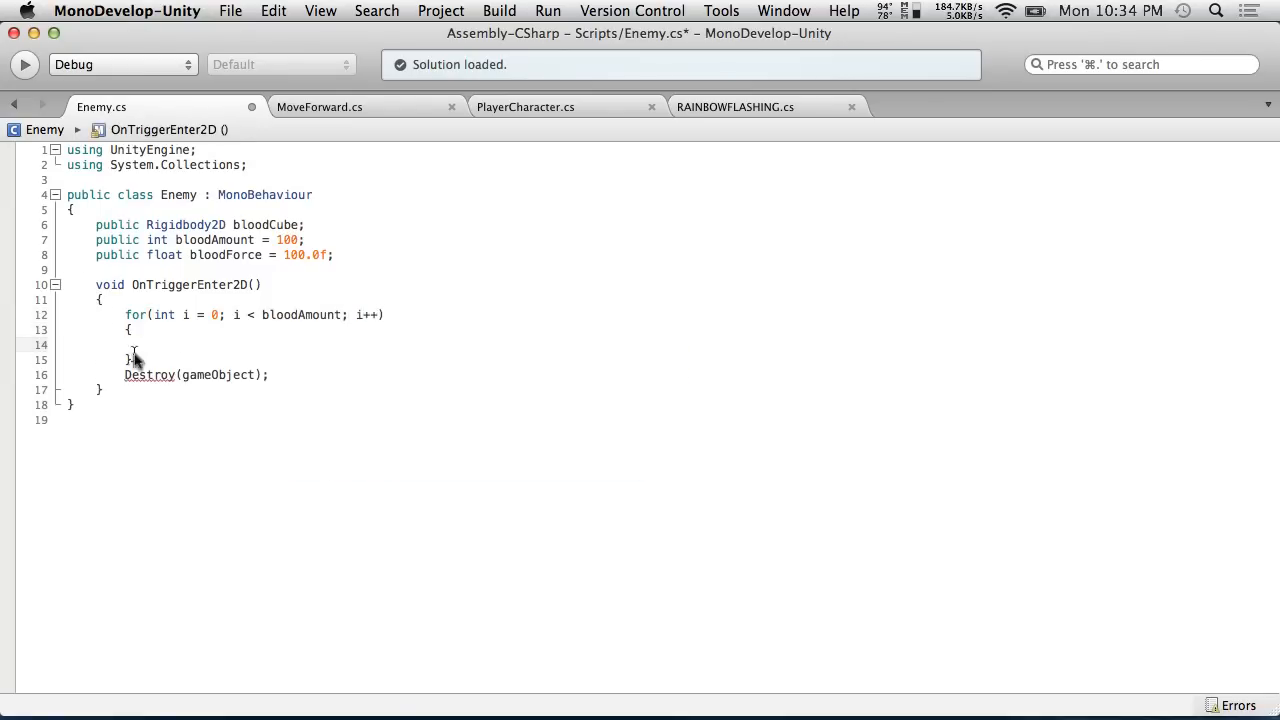
Inside the for loop, begin the statement Rigidbody2D instance = Instantiate( with bloodCube as its first argument.
type("i")
key("BackSpace")
type("Rigi")
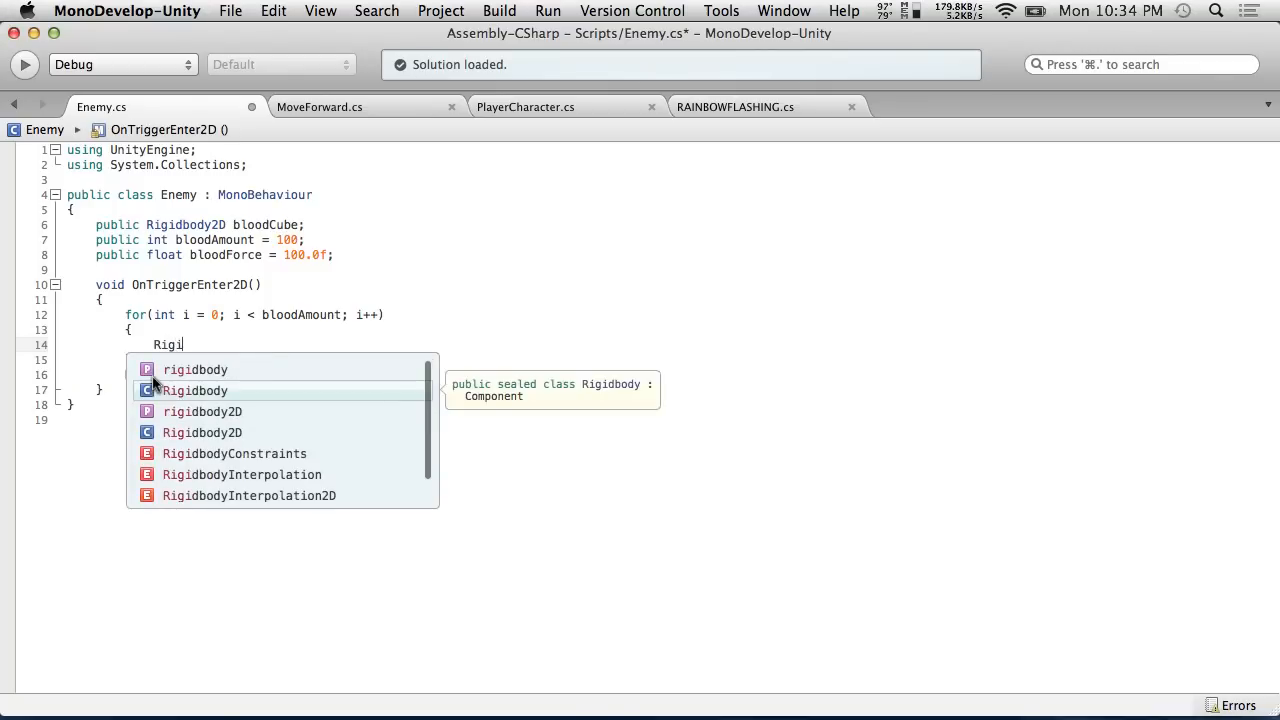
type("dbody2D instance")
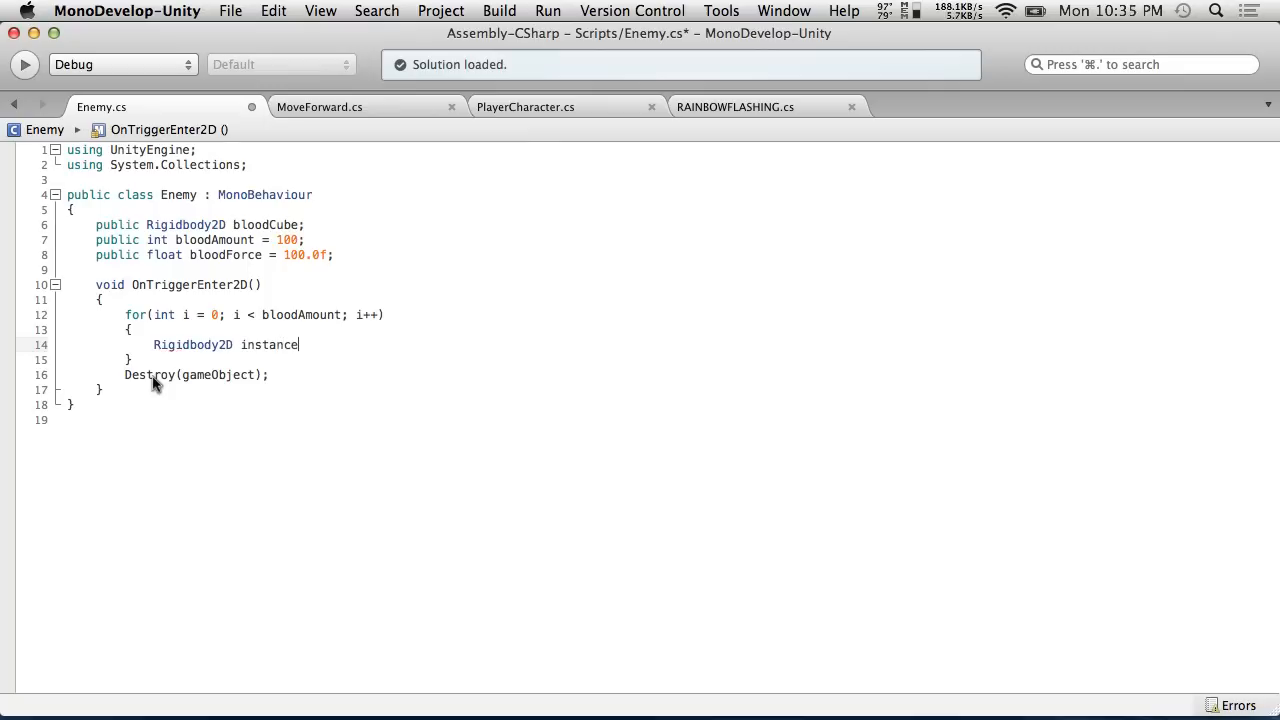
type(" = Instan")
key("Return")
type("(")
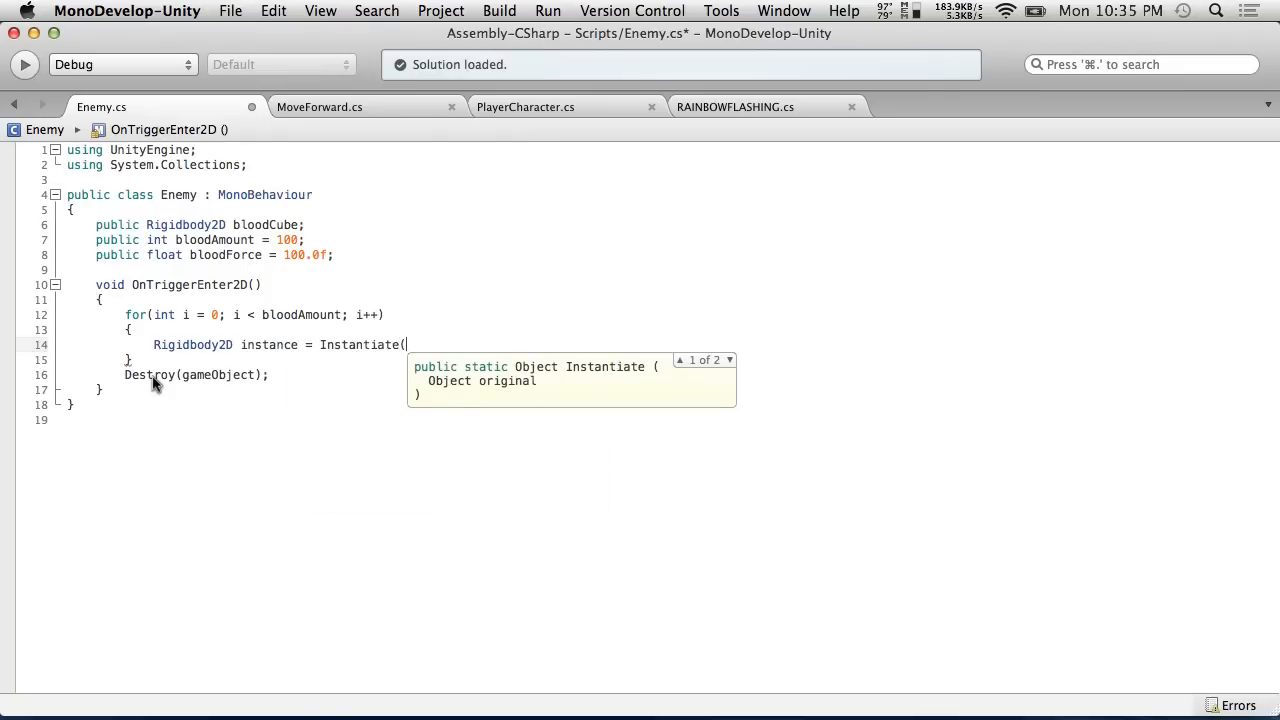
type("blo")
key("Return")
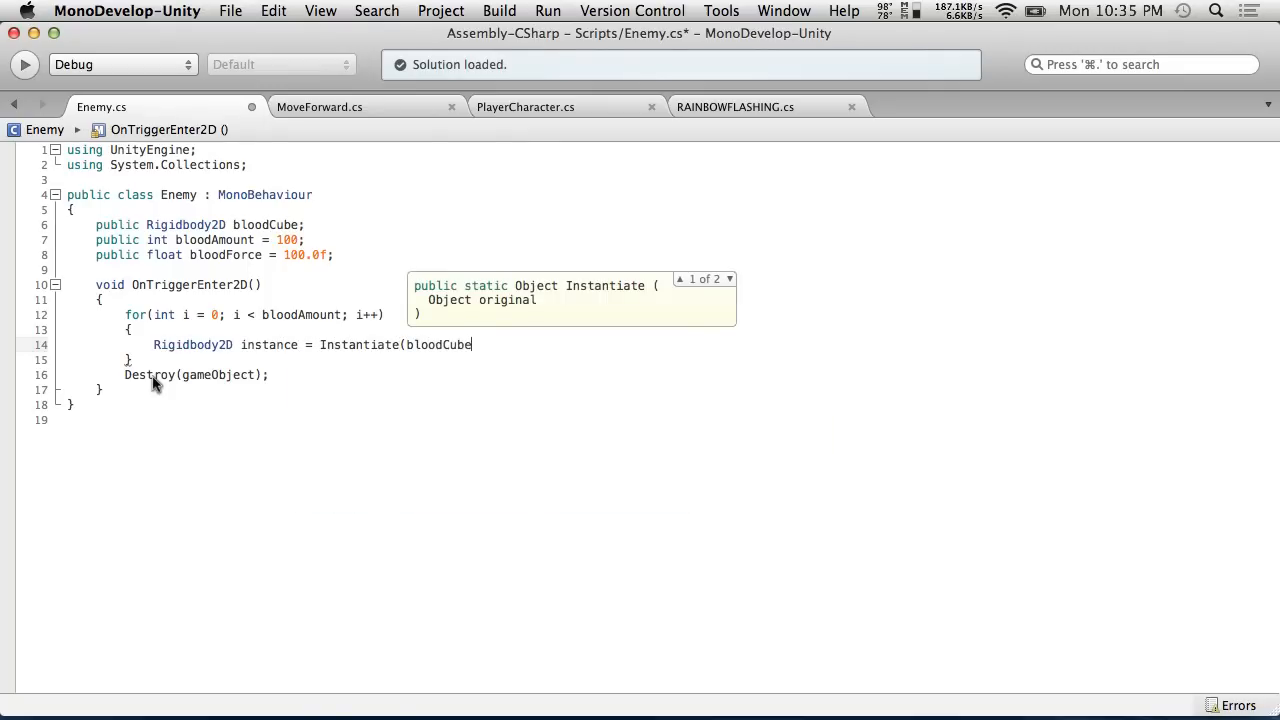
Add transform.position, with lowercase transform, as the second argument of the Instantiate call, followed by a comma.
type(",Trans")
key("Return")
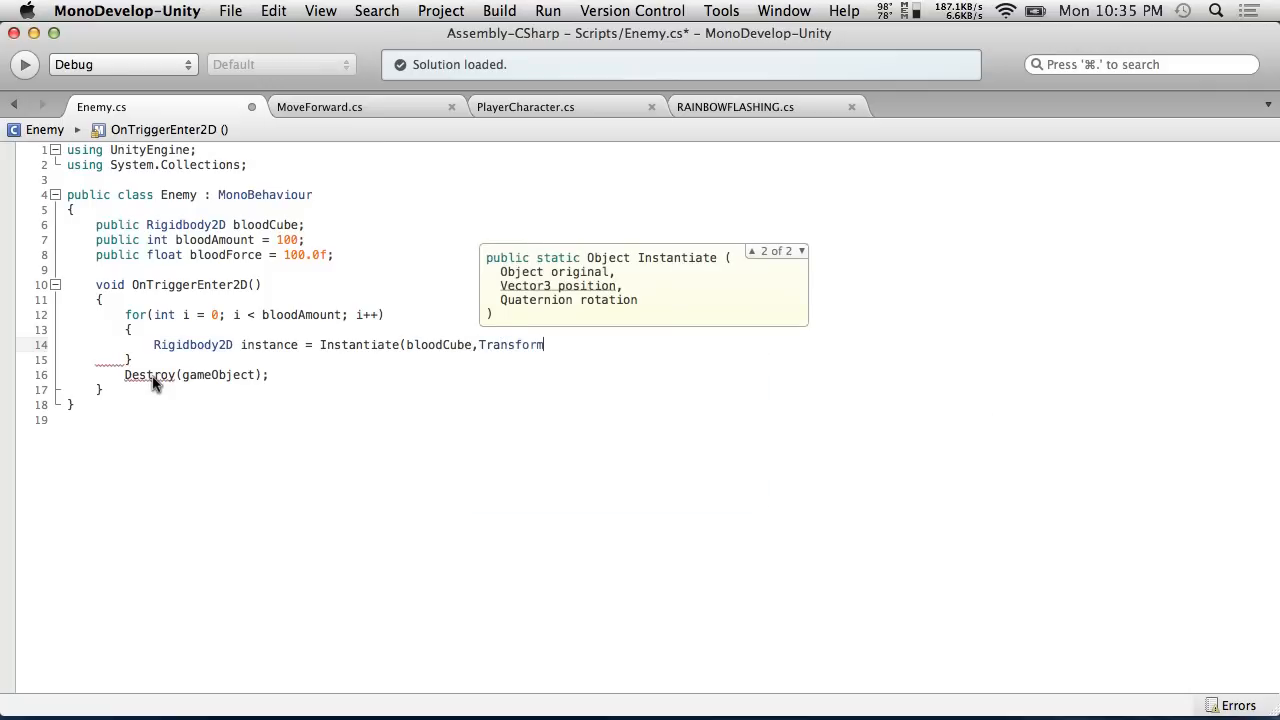
type(".")
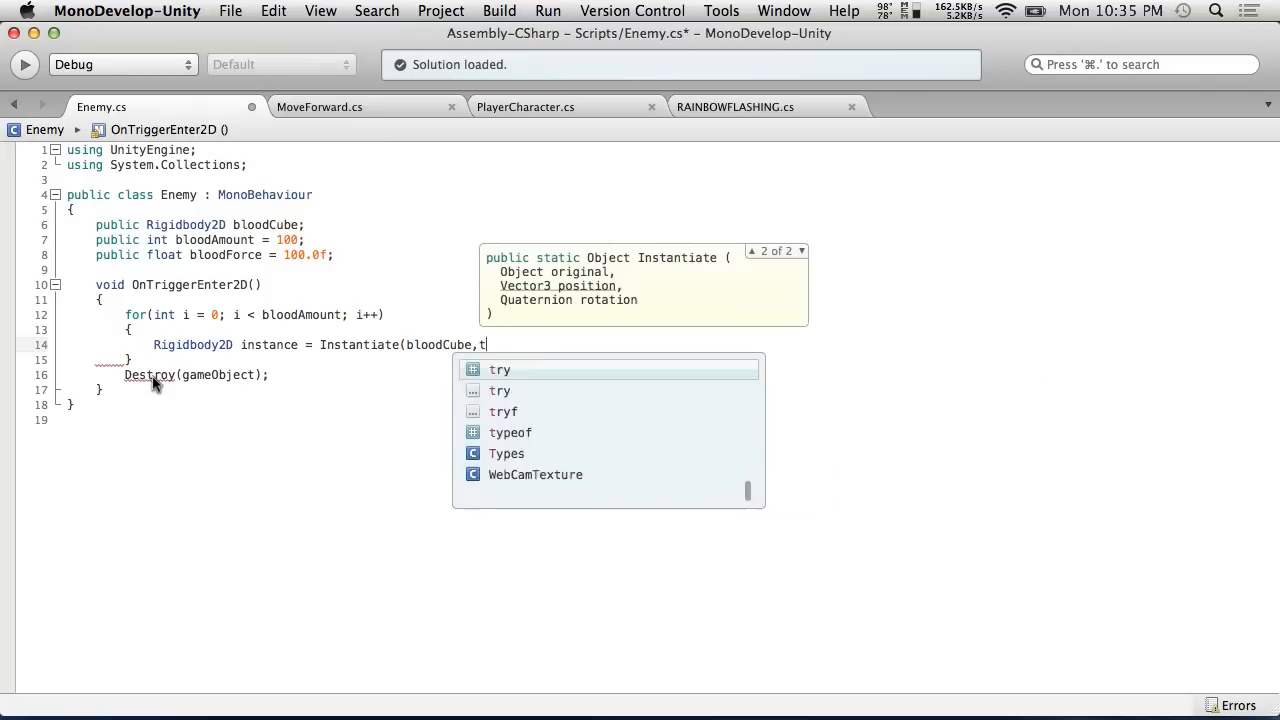
type("ansform.po")
key("BackSpace")
key("BackSpace")
key("BackSpace")
key("BackSpace")
key("BackSpace")
key("BackSpace")
key("BackSpace")
key("BackSpace")
key("BackSpace")
key("BackSpace")
key("BackSpace")
key("BackSpace")
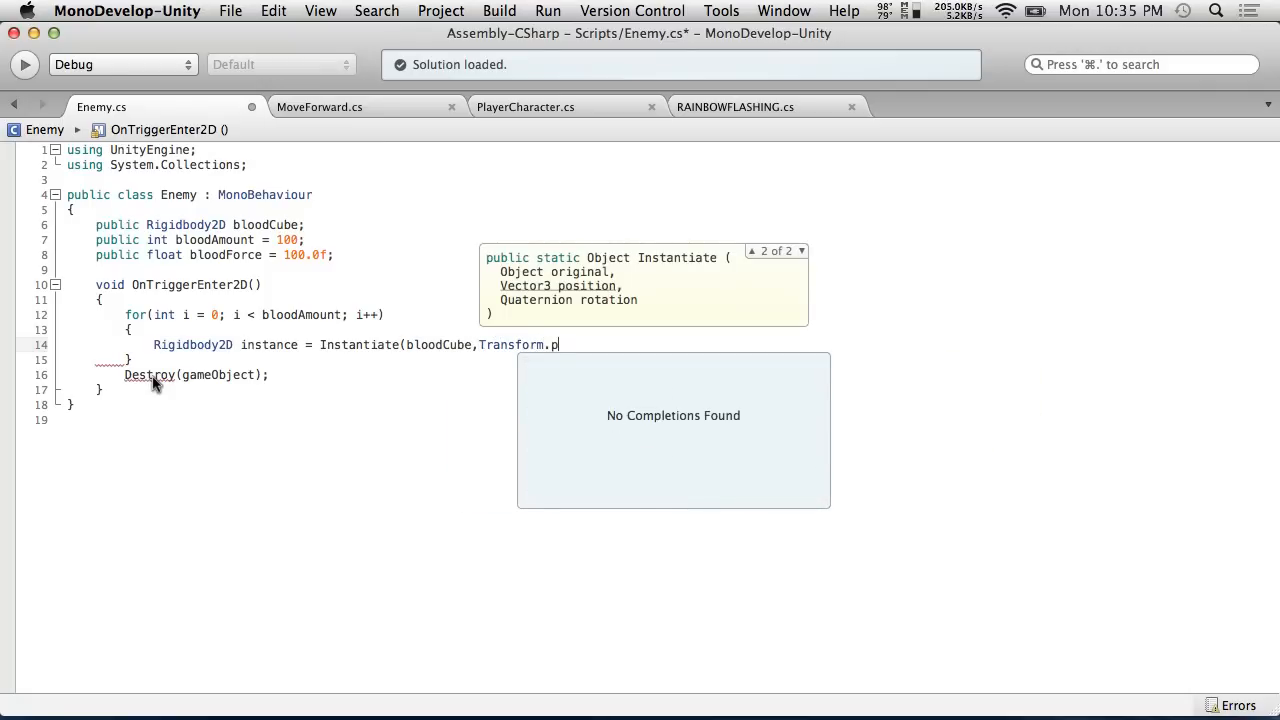
type("transform")
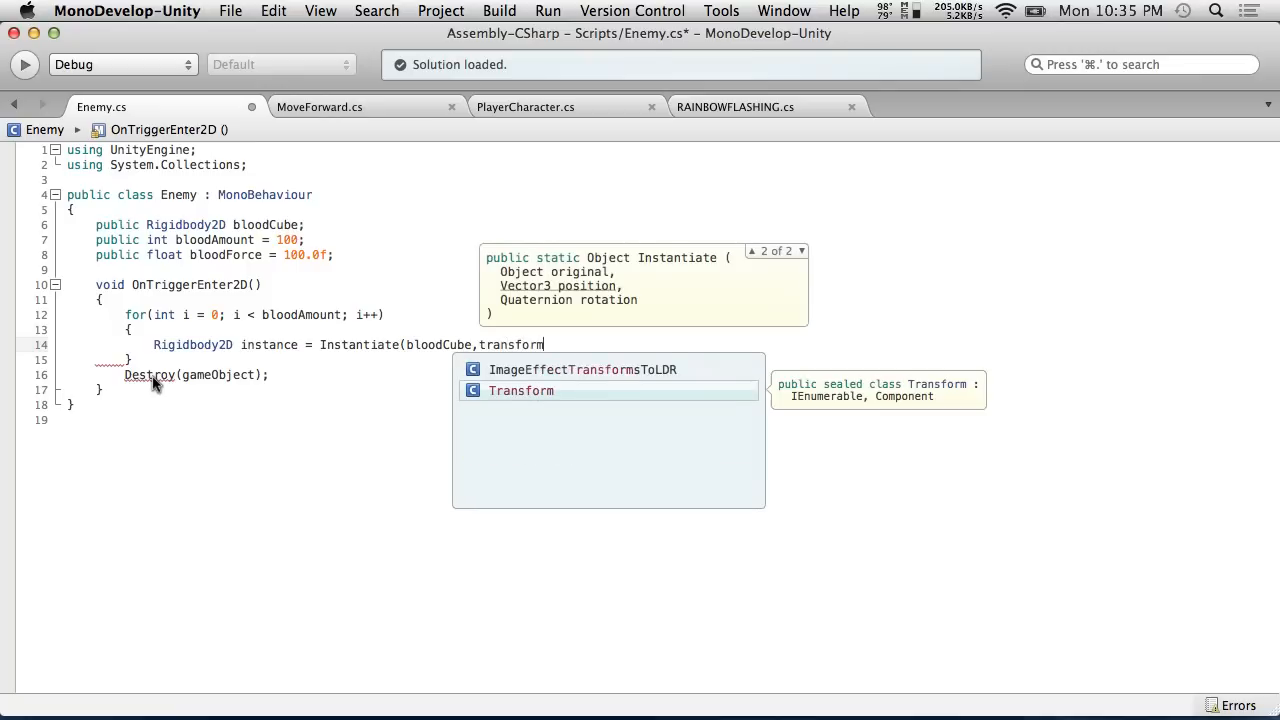
key("Escape")
type(".po")
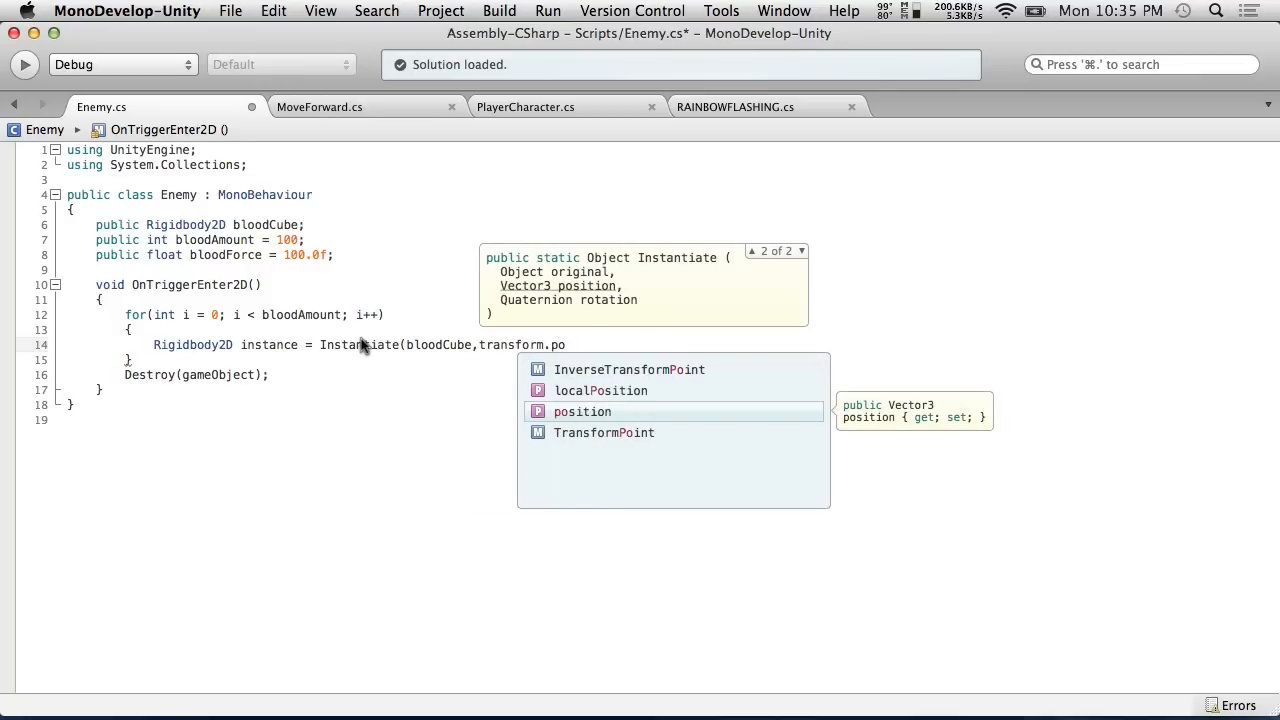
key("Return")
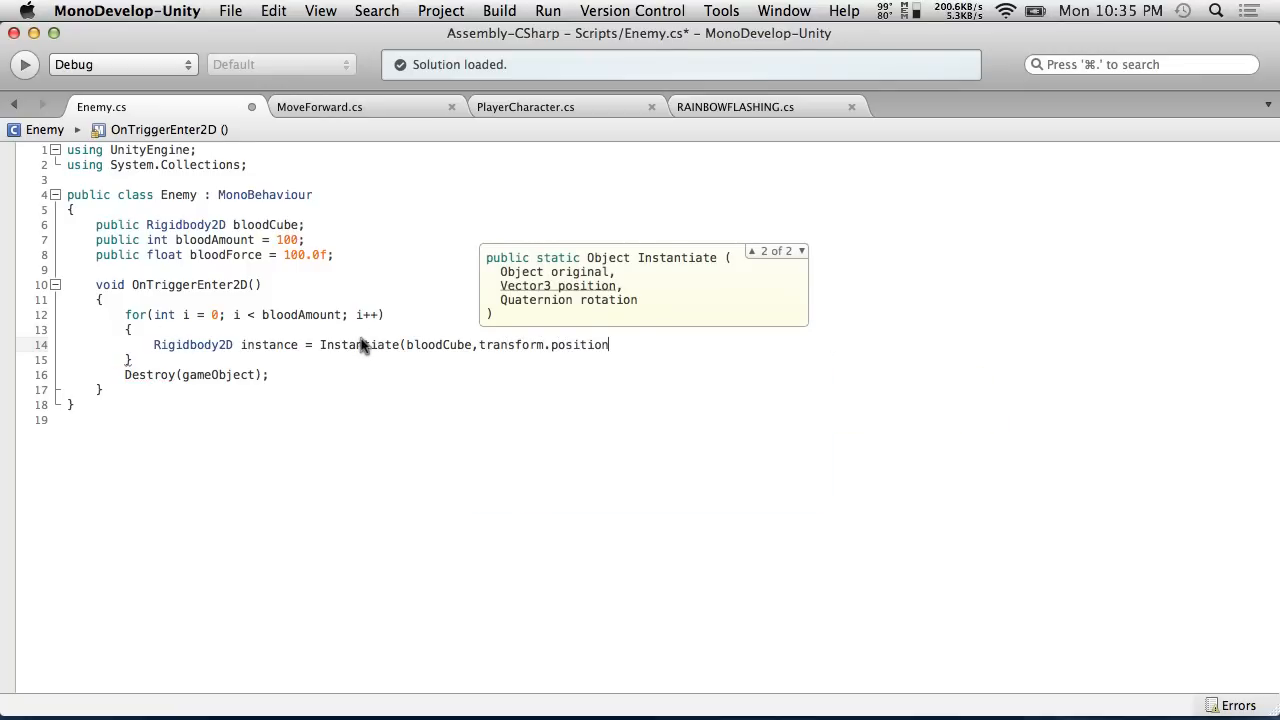
type(",")
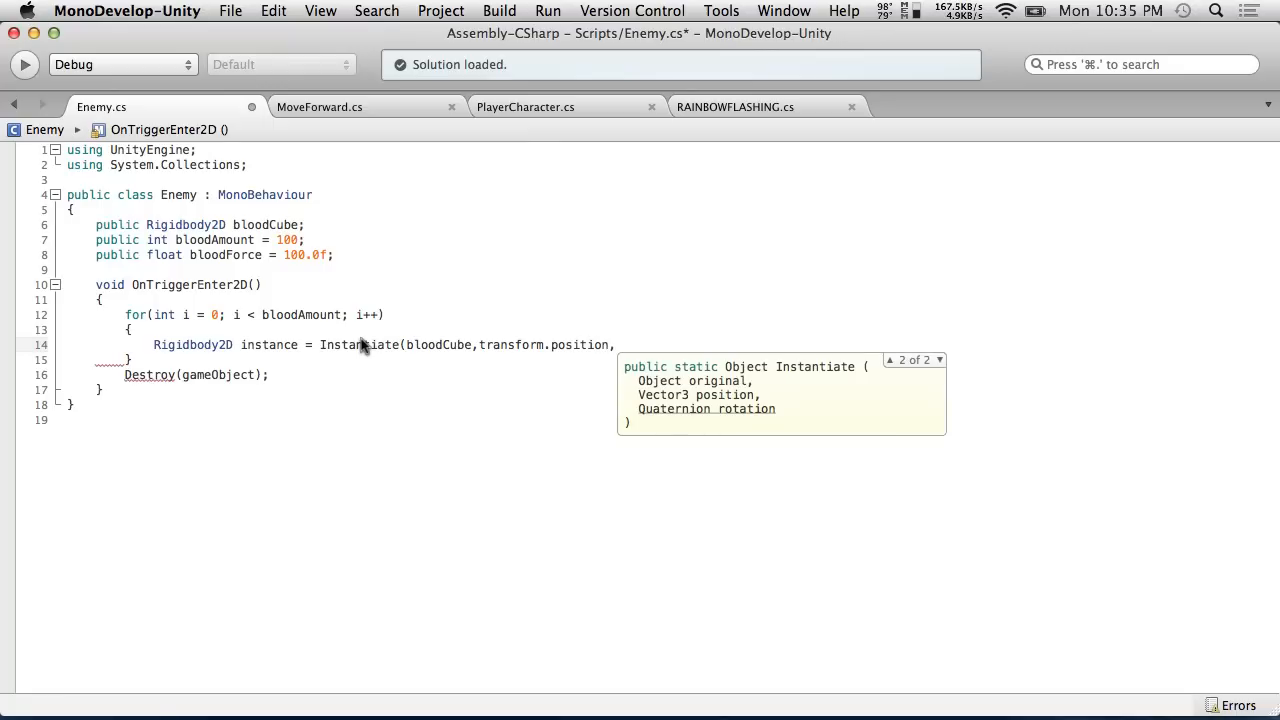
Finish the Instantiate statement with Quaternion.identity as the rotation and start a new line below it.
type("Qua")
key("Return")
type(".identity);")
key("Return")
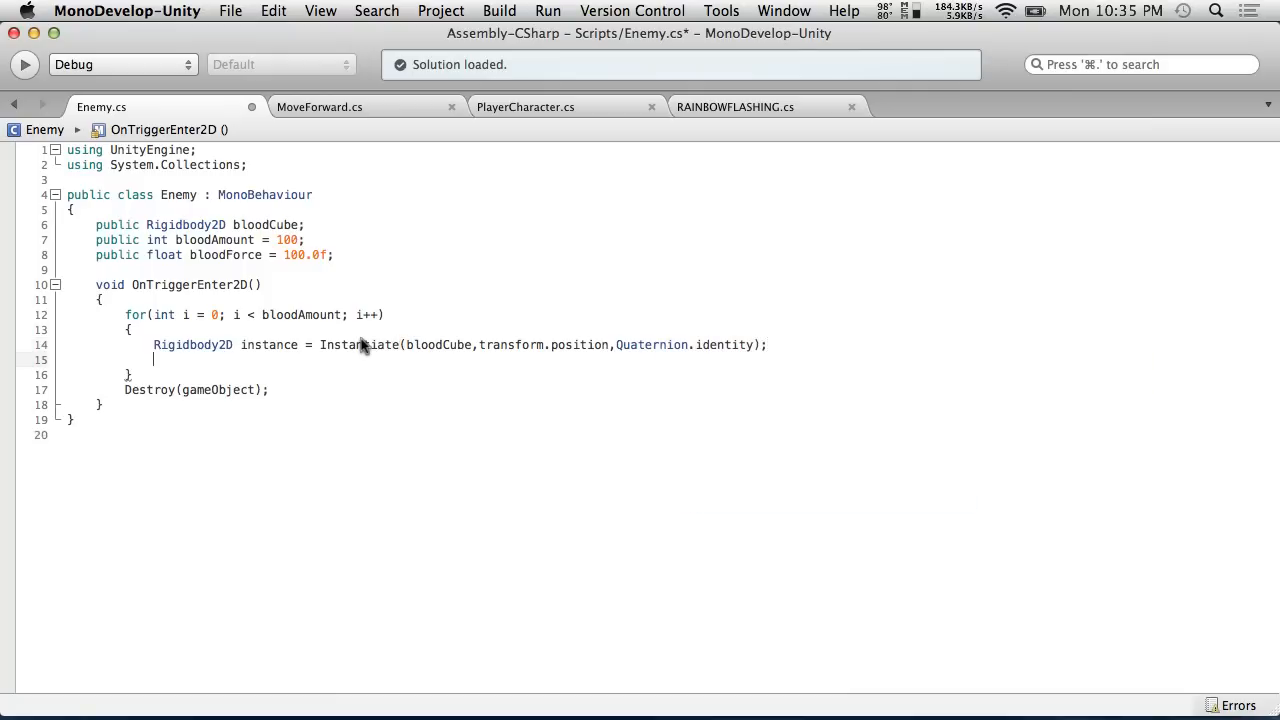
On the new line in the loop, begin the call instance.AddForce(Random.onUnitSphere.
type("instance.Ad")
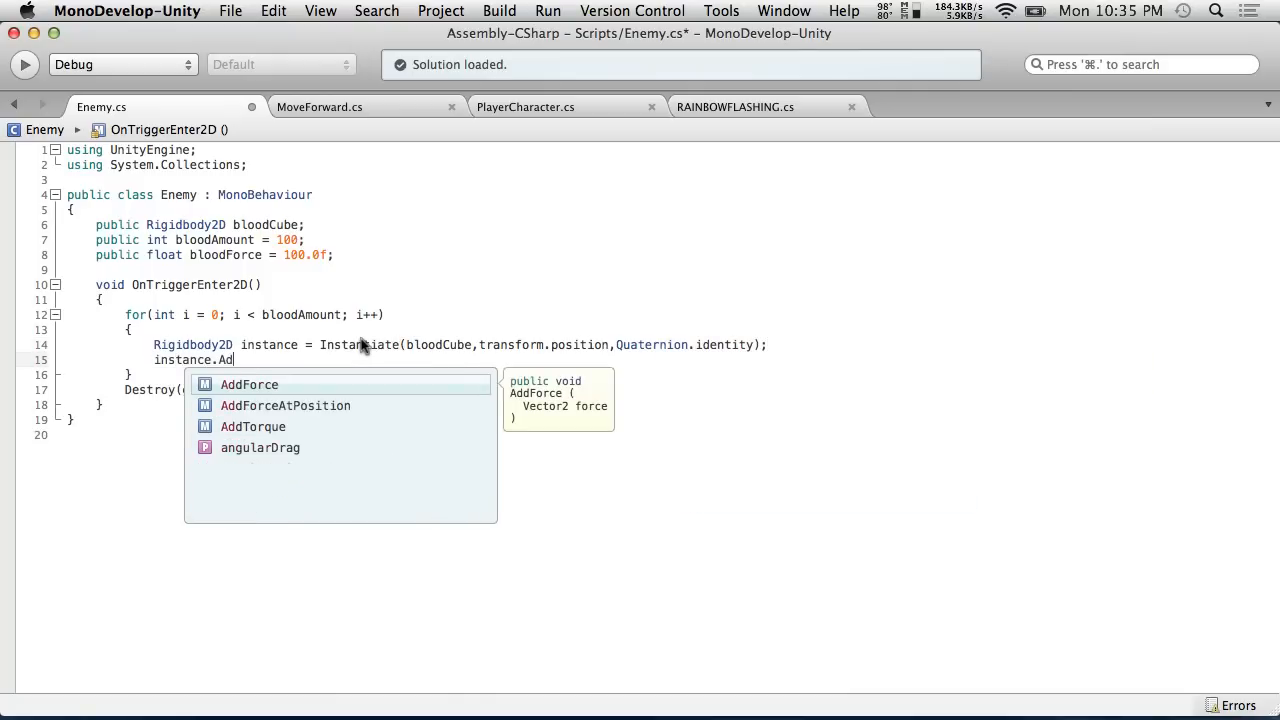
key("Return")
type("(")
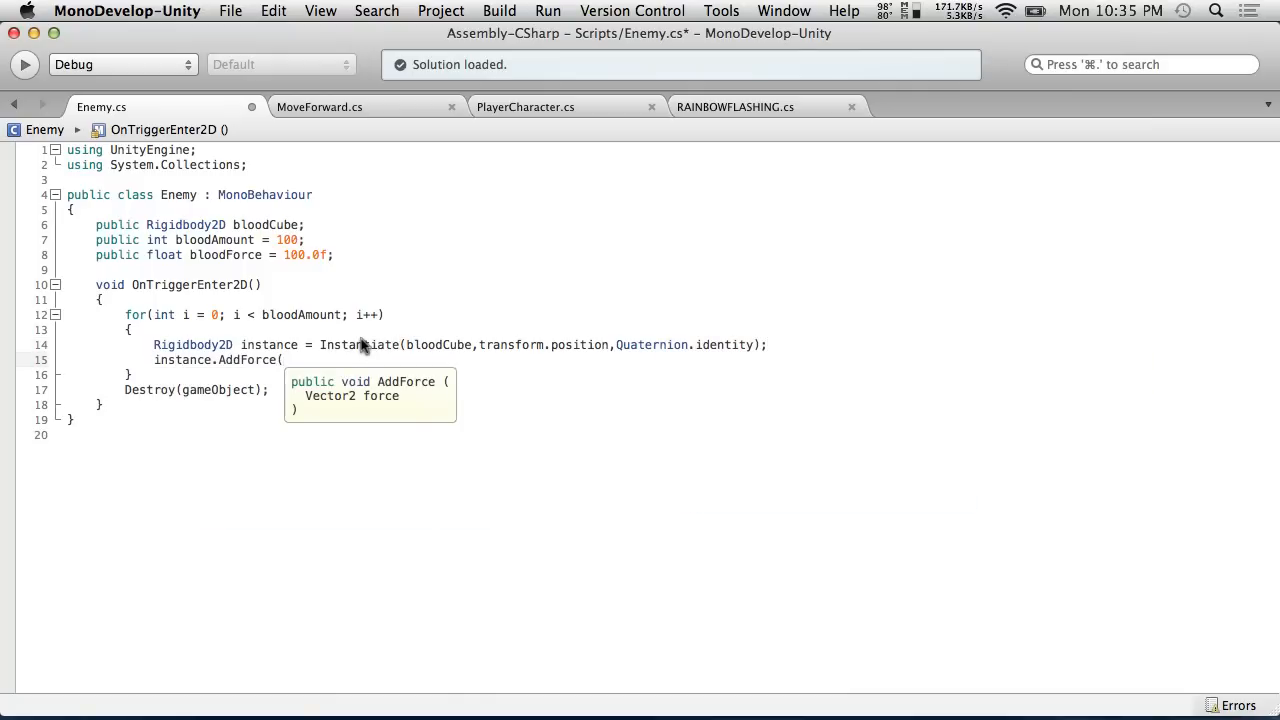
type("Random")
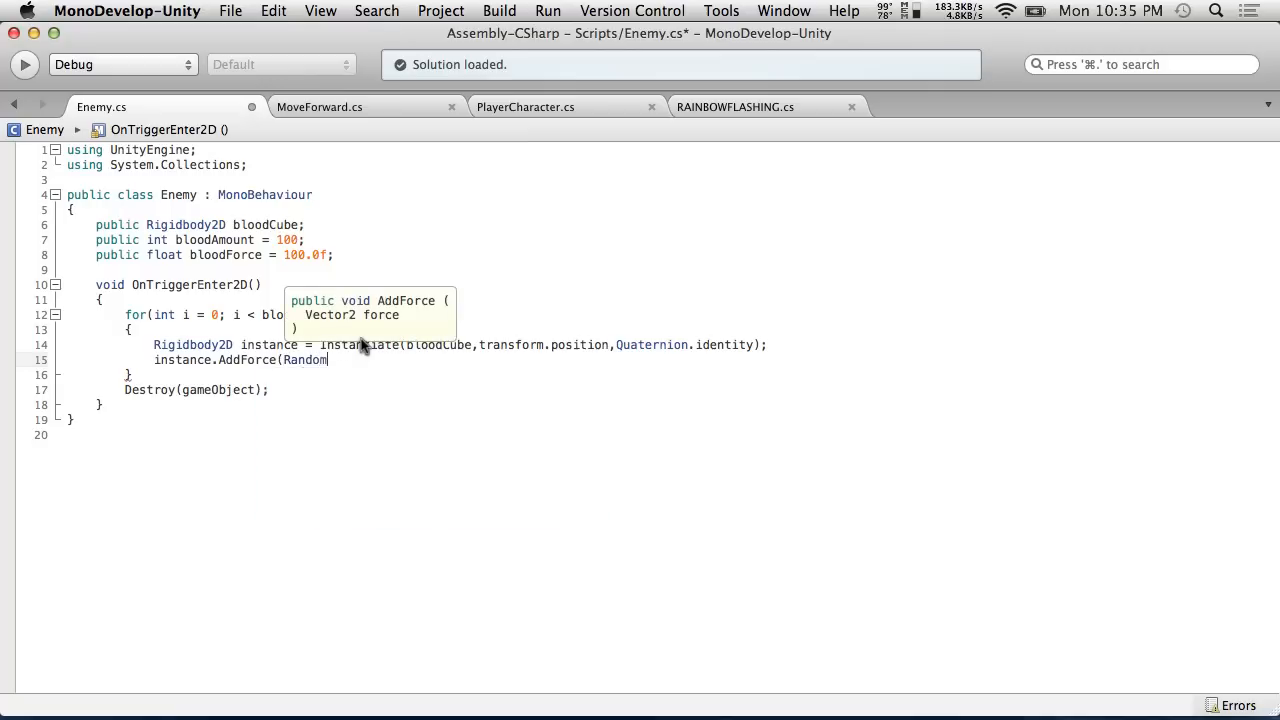
type(".on")
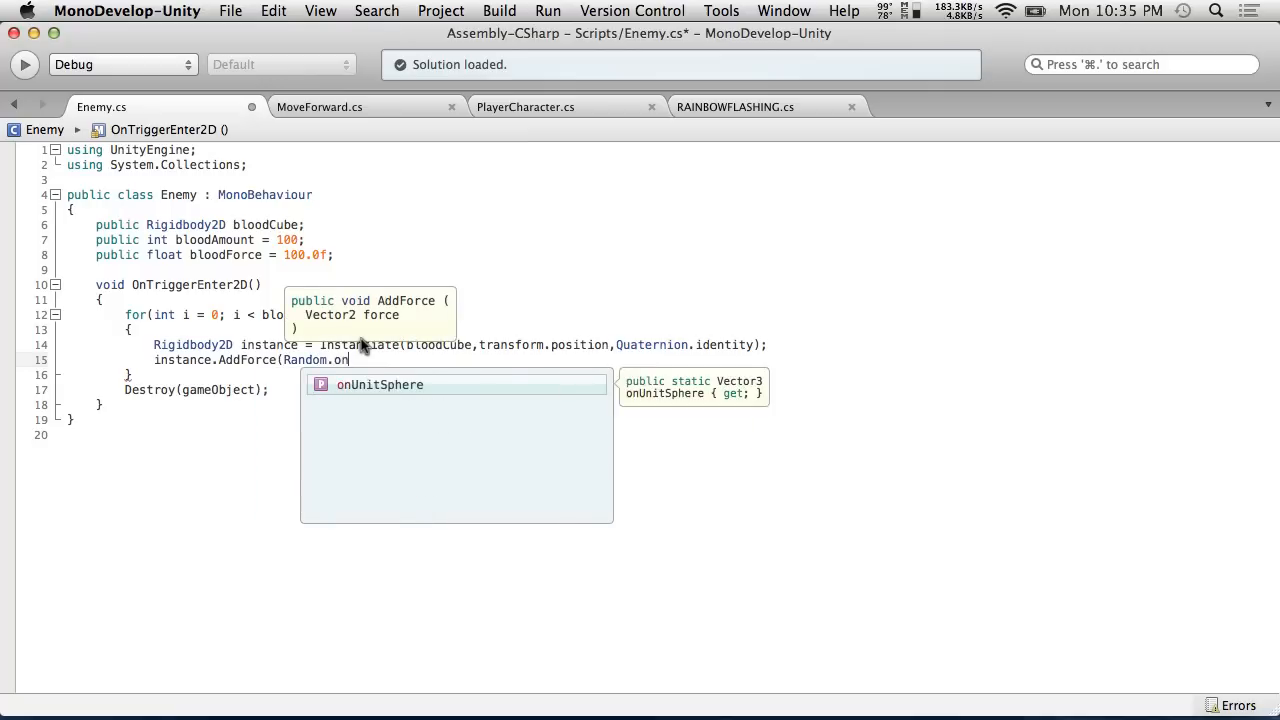
key("Return")
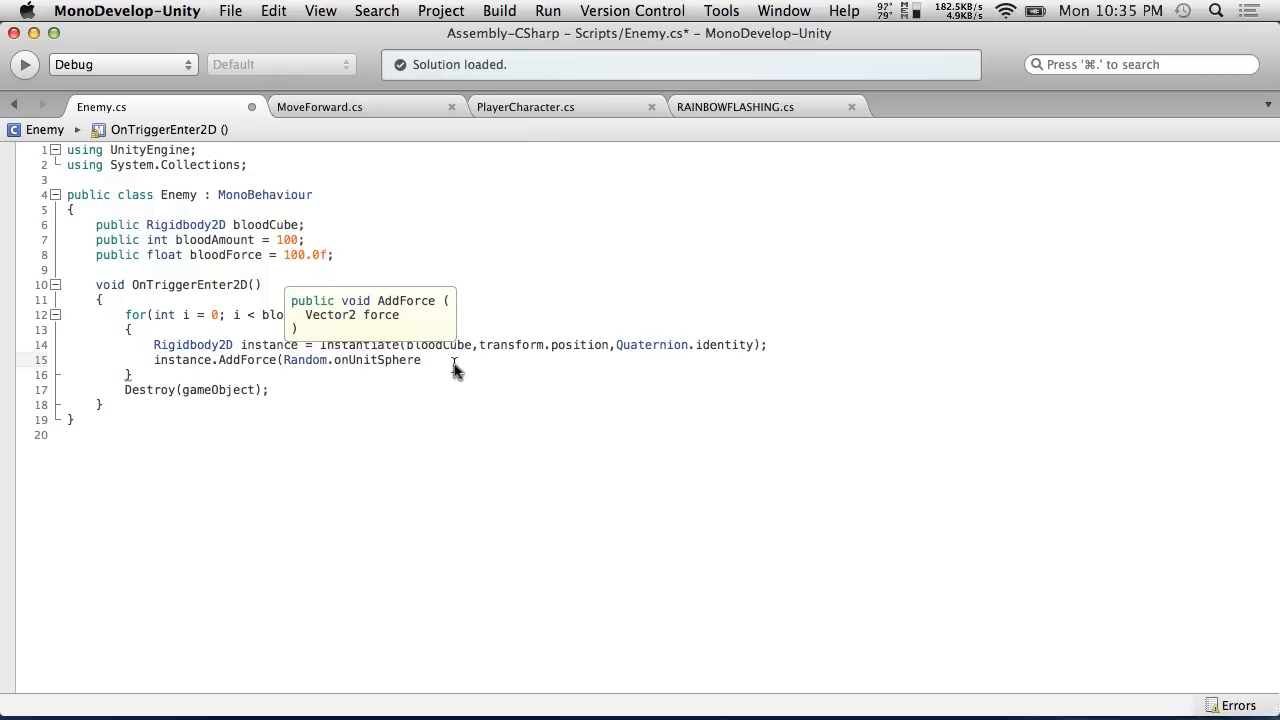
Declare Vector3 forceDirection = Random.onUnitSphere; on a new line between the Instantiate statement and the AddForce call.
left_click_drag(427, 363, 283, 363)
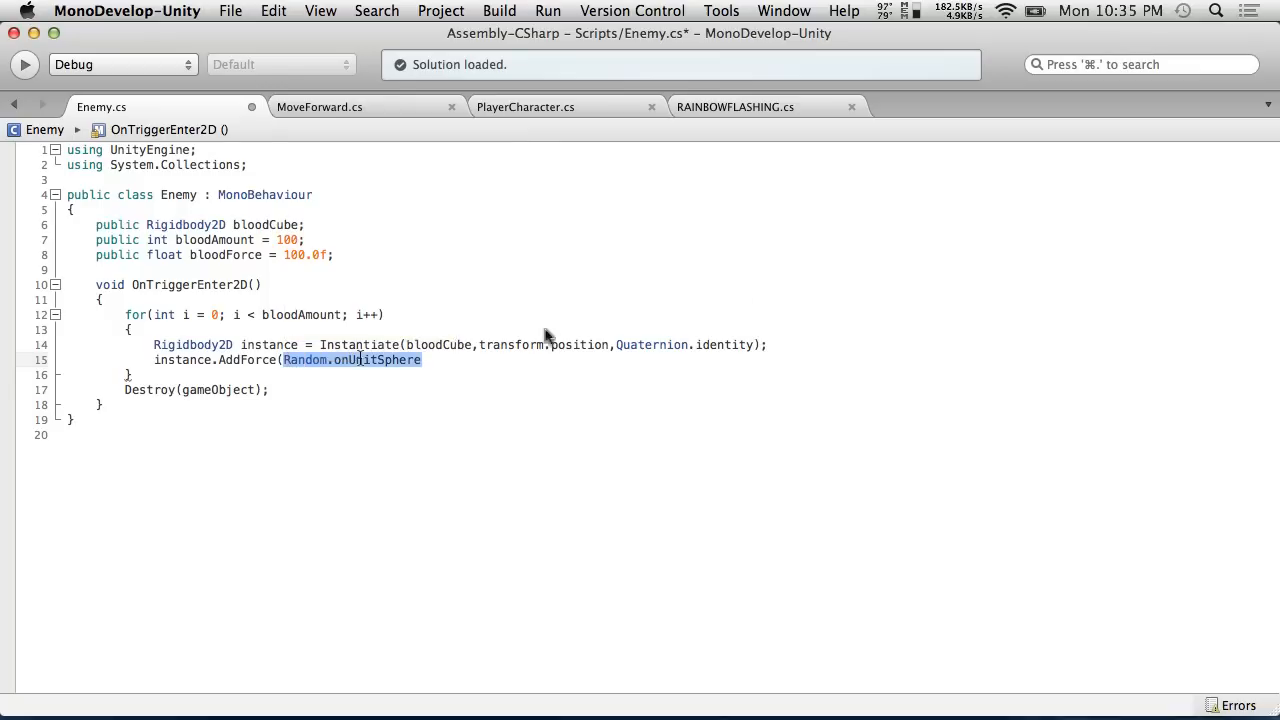
left_click(785, 362)
left_click(772, 344)
key("Return")
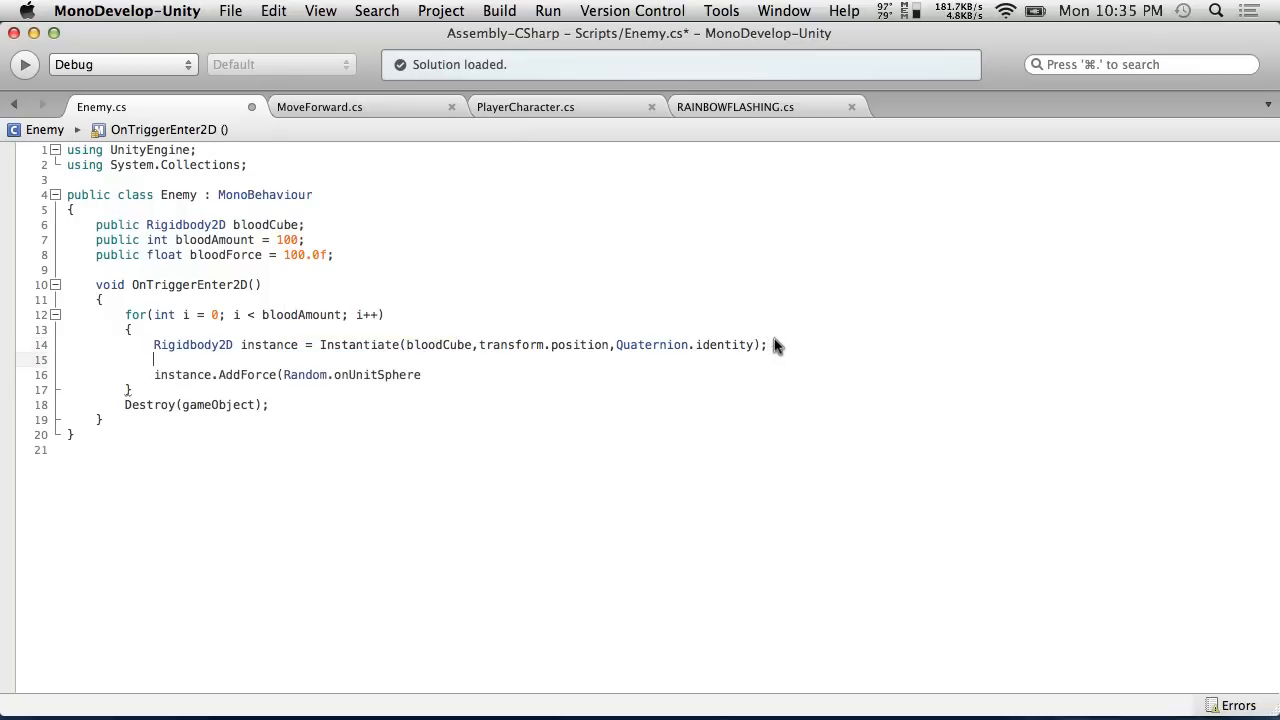
type("Vector3 forc")
left_click_drag(422, 375, 277, 376)
key("super+c")
left_click(280, 360)
key("super+v")
type(".Equals(")
key("BackSpace")
key("BackSpace")
key("BackSpace")
key("BackSpace")
key("BackSpace")
key("BackSpace")
key("BackSpace")
key("BackSpace")
type(";")
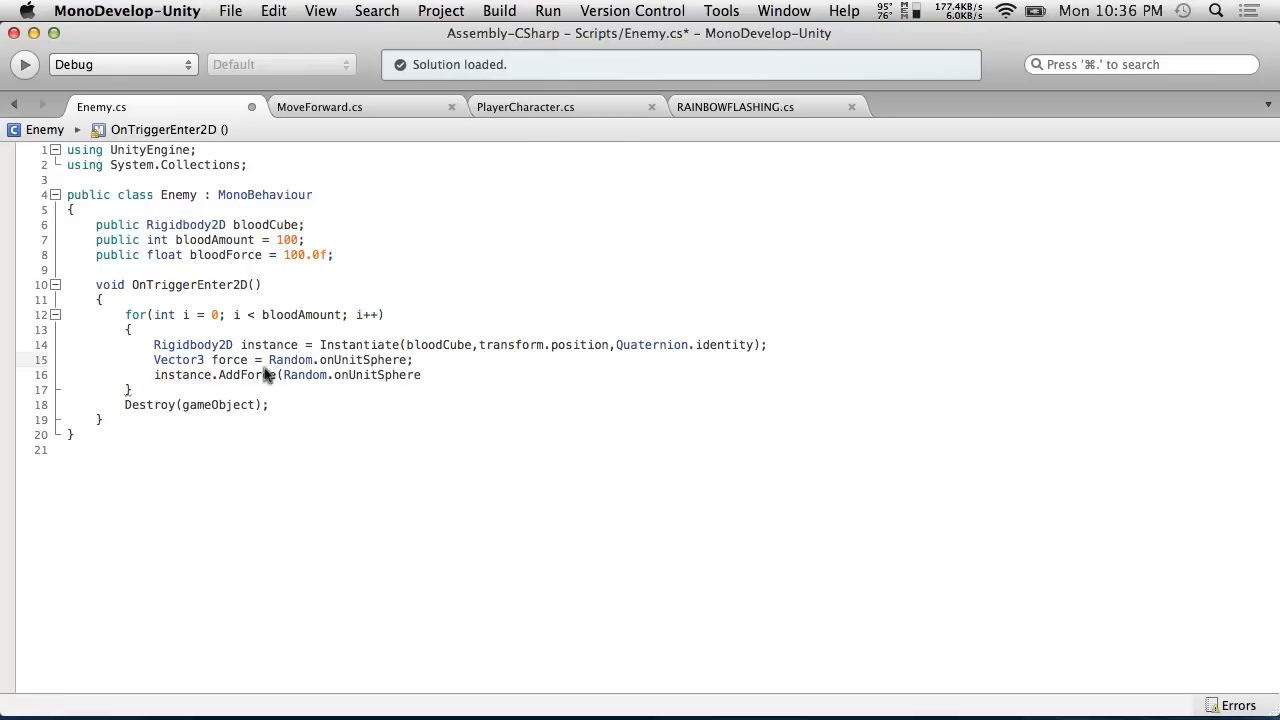
left_click(247, 361)
type("Direction")
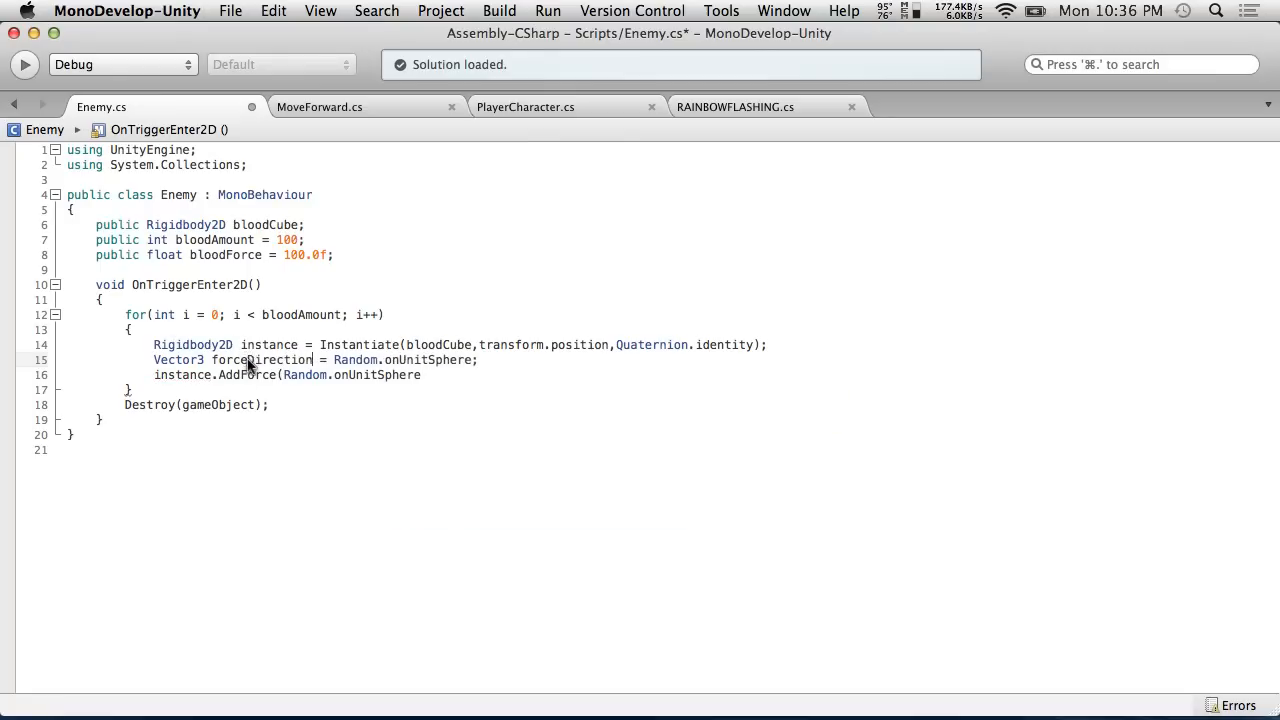
Add the line forceDirection.z = 0; directly below the forceDirection declaration.
left_click(486, 362)
key("Return")
type("force")
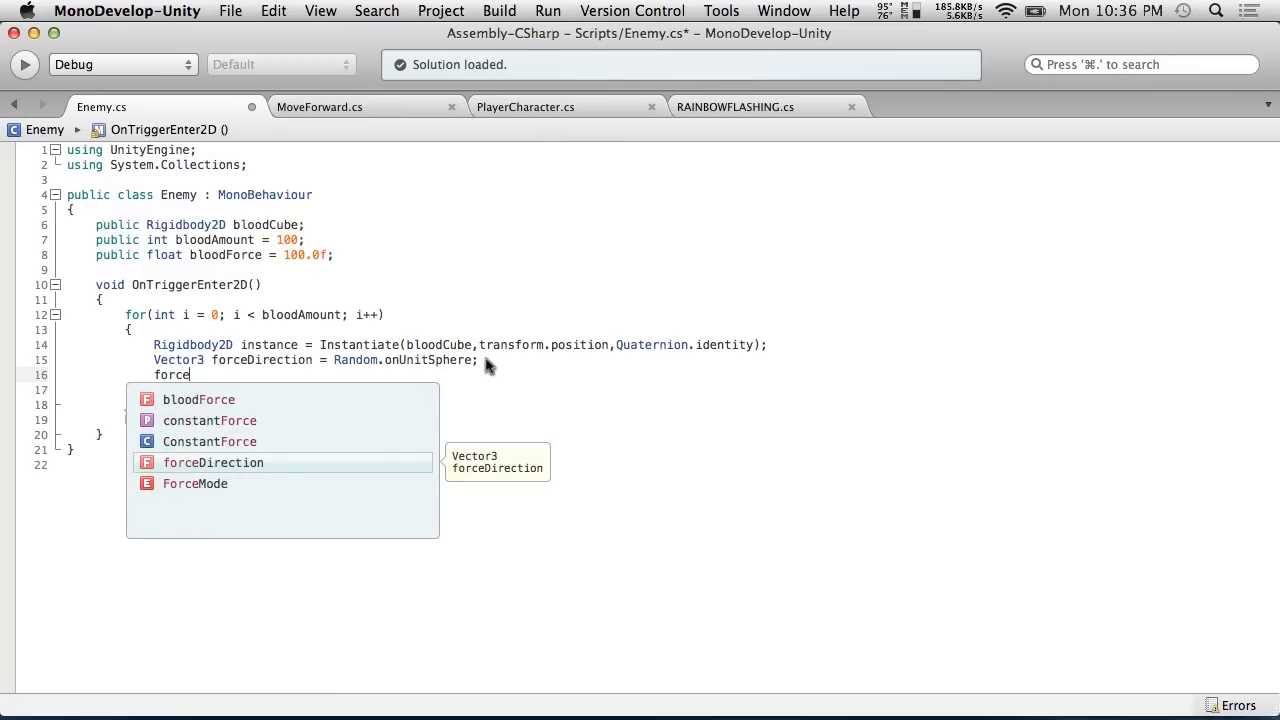
key("Return")
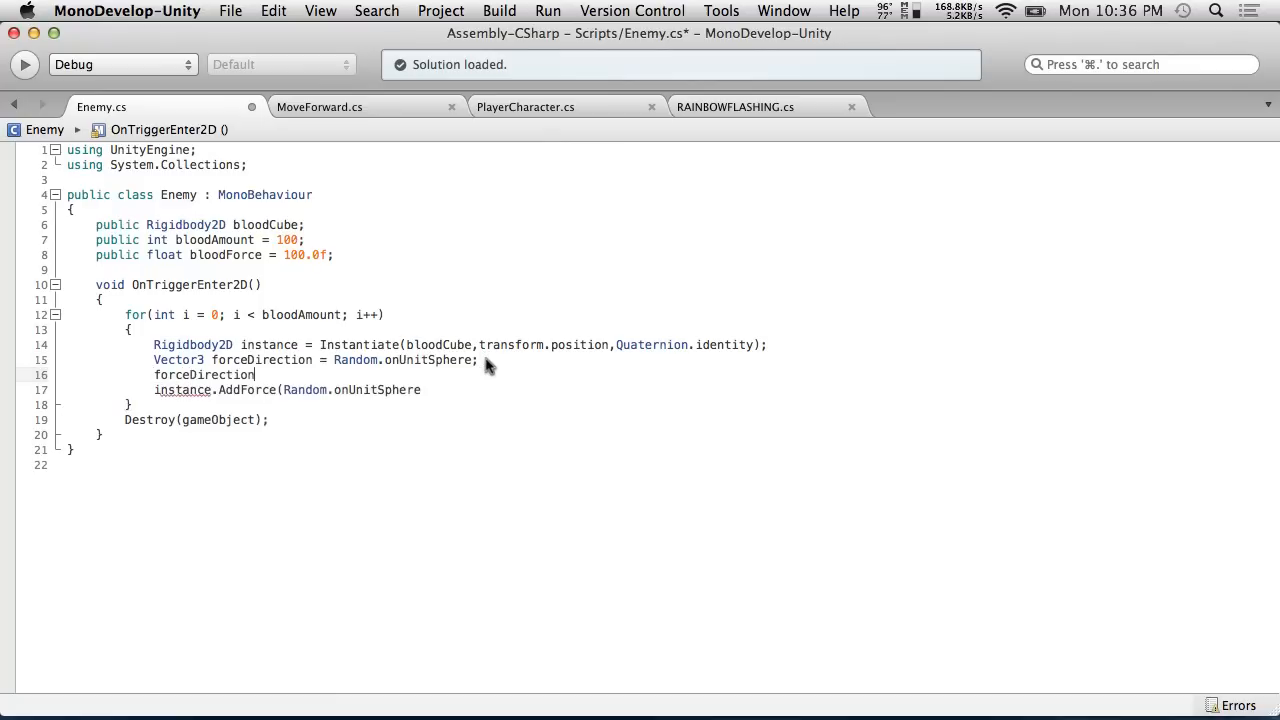
type(".")
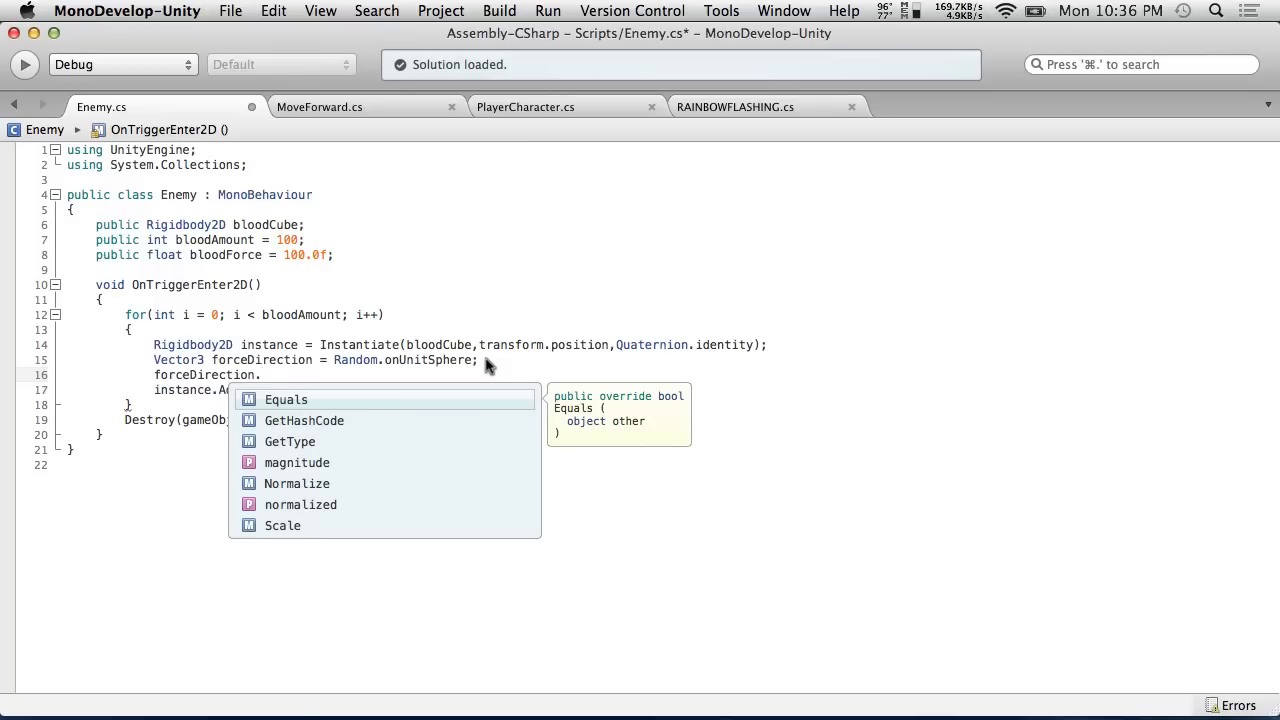
type("z = 0;")
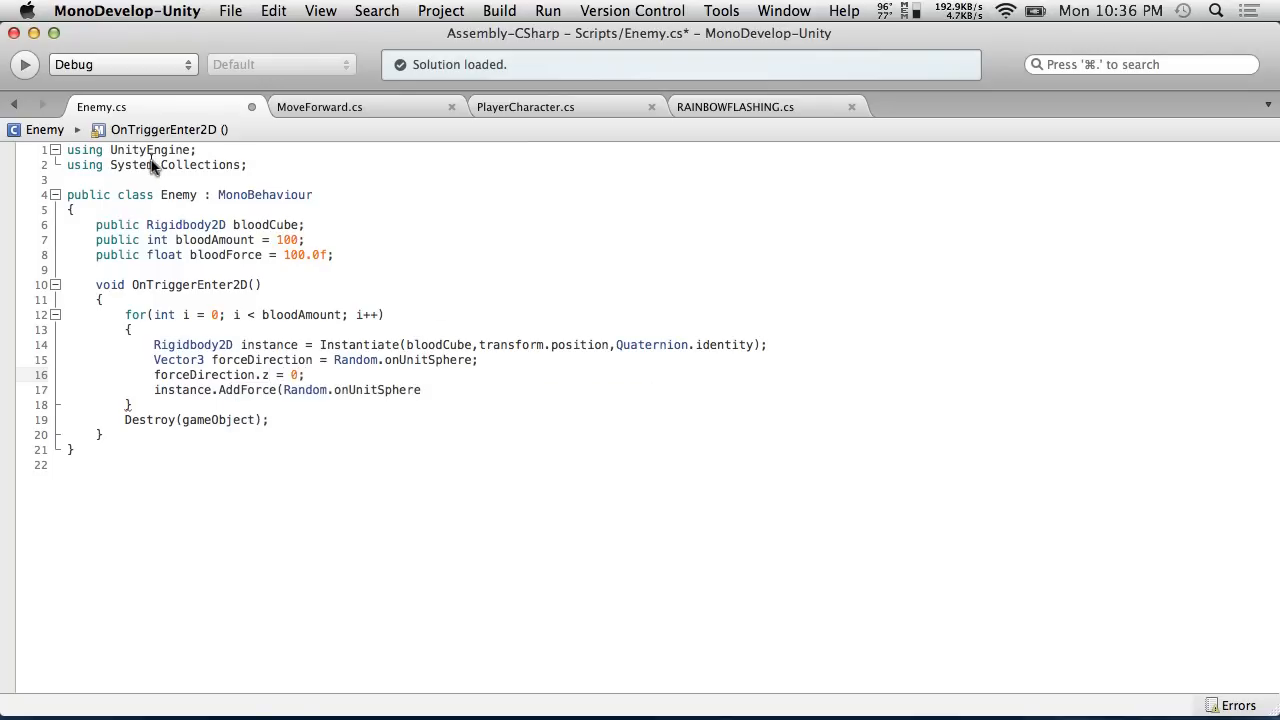
Delete the forceDirection.z assignment and the Vector3 forceDirection declaration from the loop.
left_click_drag(306, 374, 155, 376)
key("BackSpace")
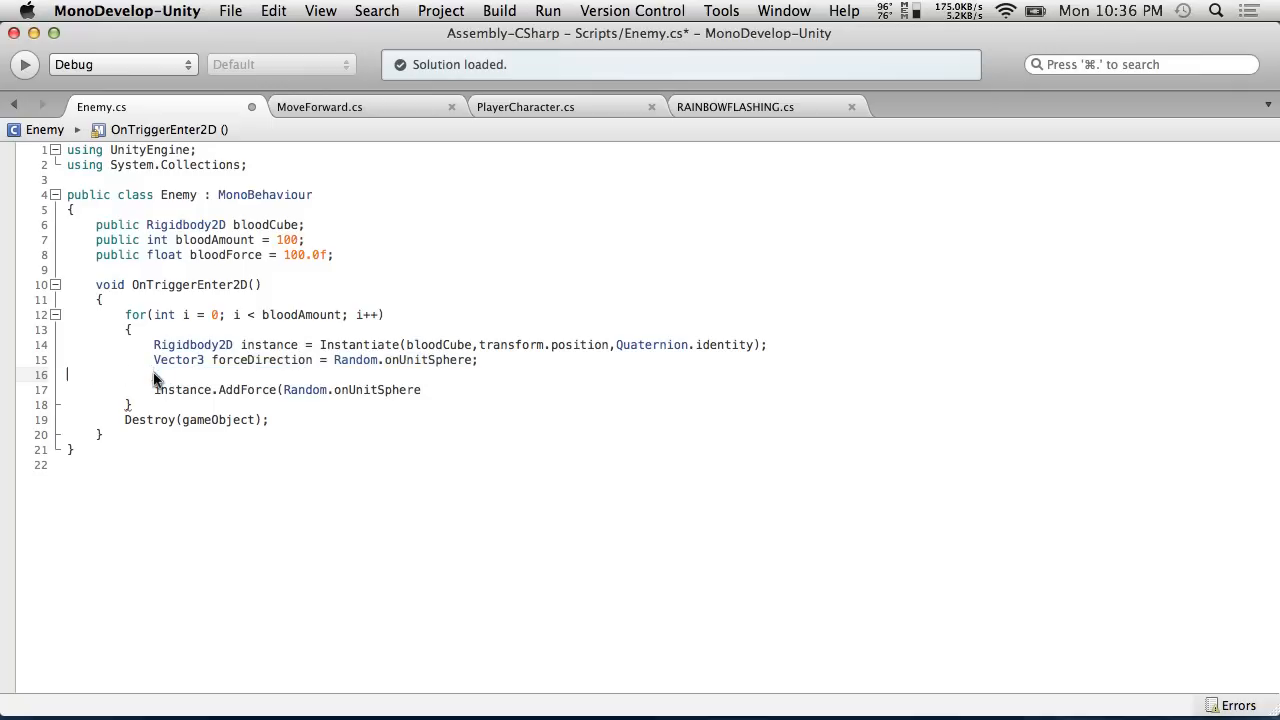
key("BackSpace")
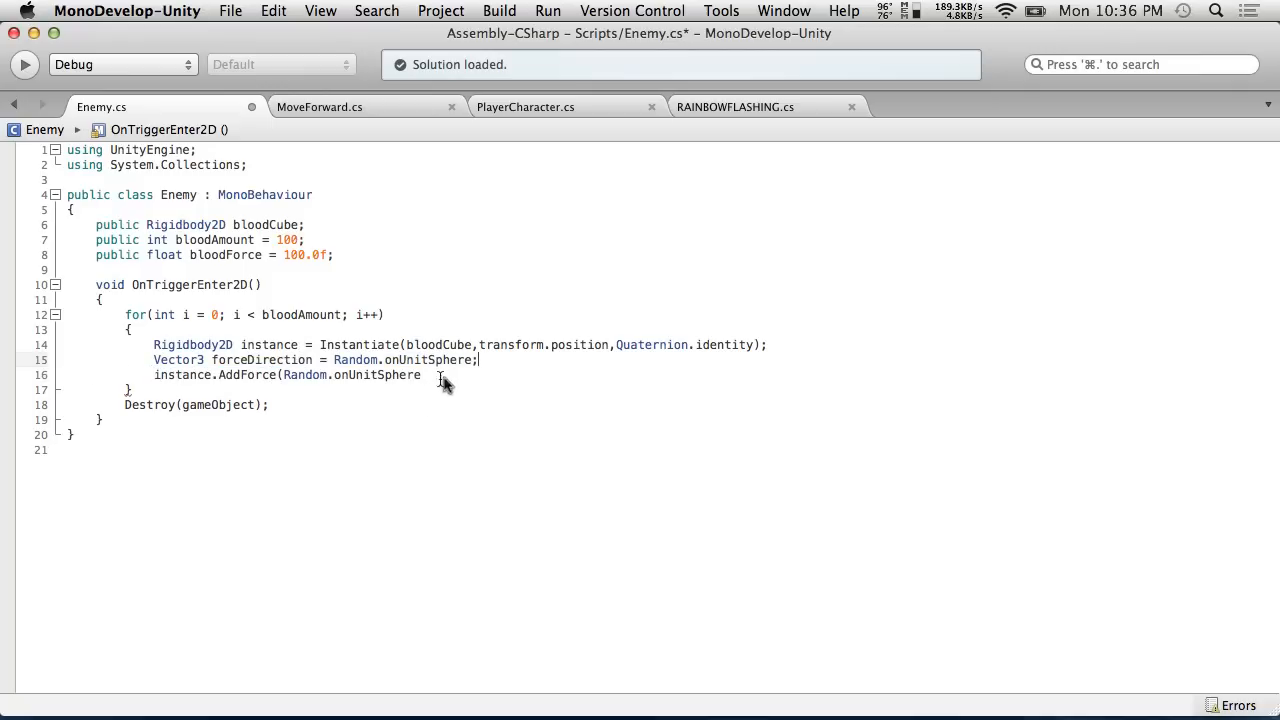
left_click_drag(506, 363, 2, 362)
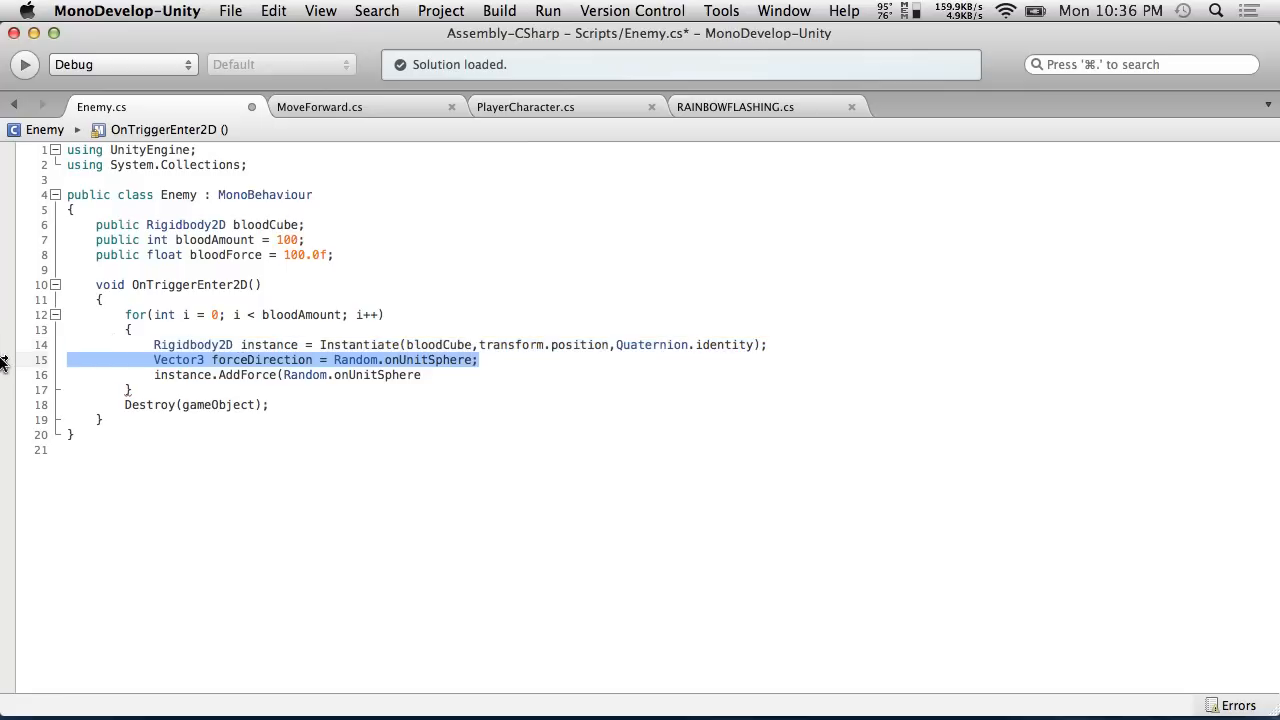
key("BackSpace")
Complete the AddForce call by multiplying Random.onUnitSphere by bloodForce, and save Enemy.cs.
left_click(440, 365)
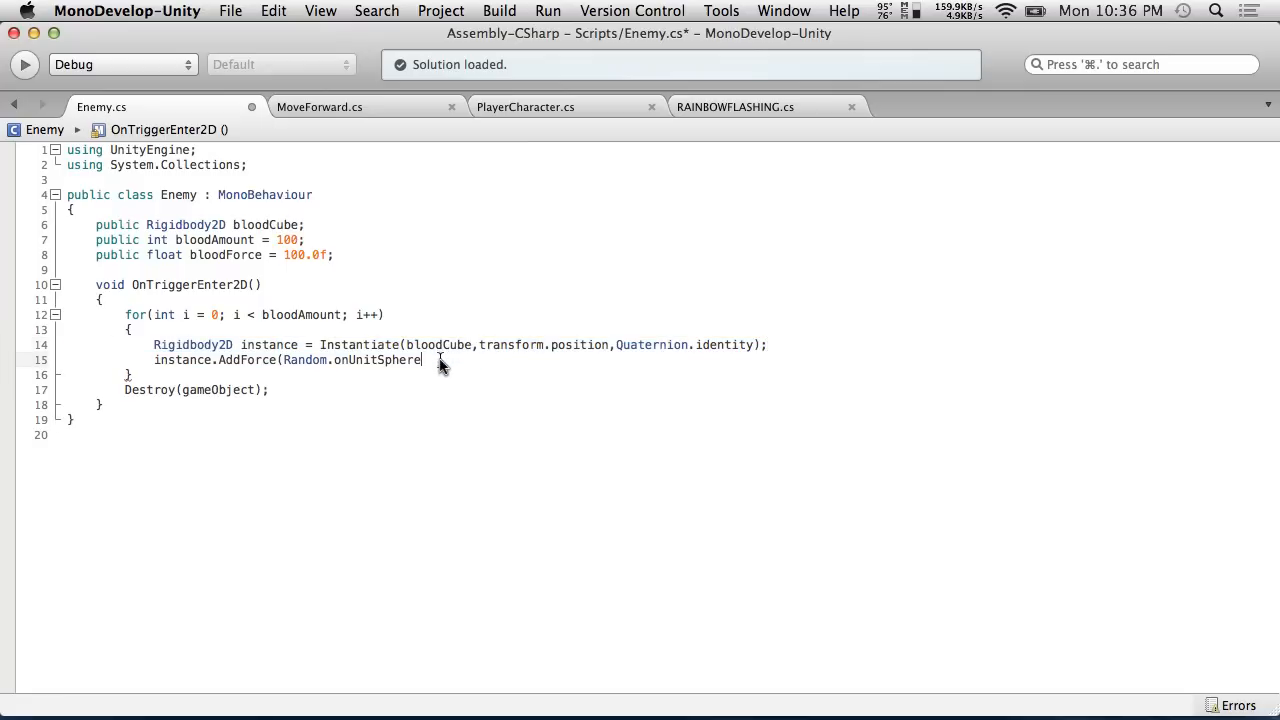
type("bloodForce);")
left_click(154, 9)
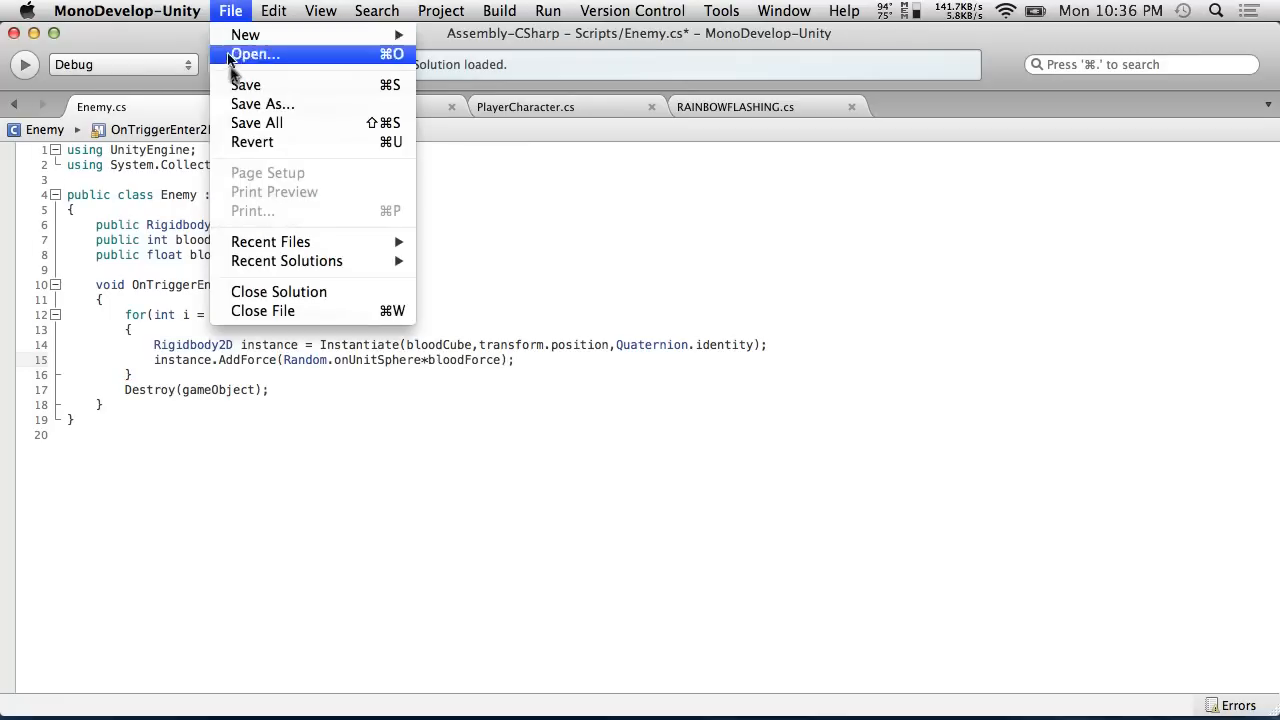
left_click(240, 85)
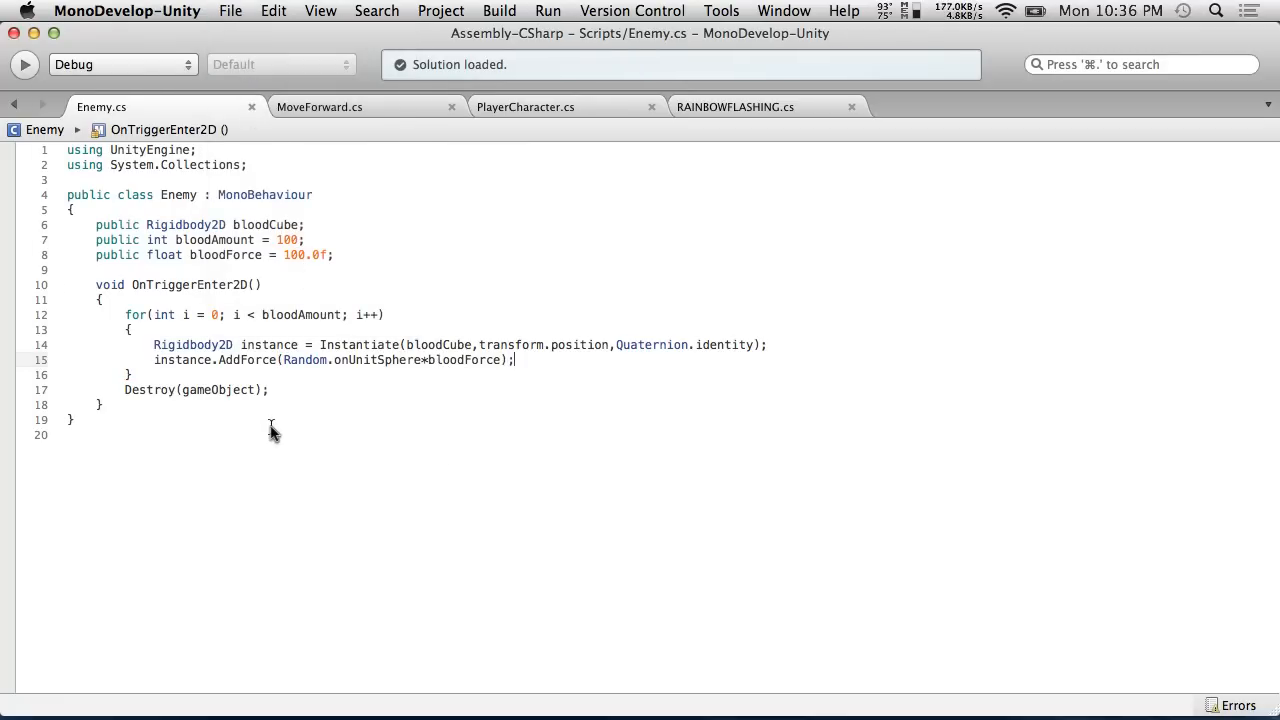
Cast the Instantiate result on line 14 of Enemy.cs with as Rigidbody2D and save the script.
key("super+Tab")
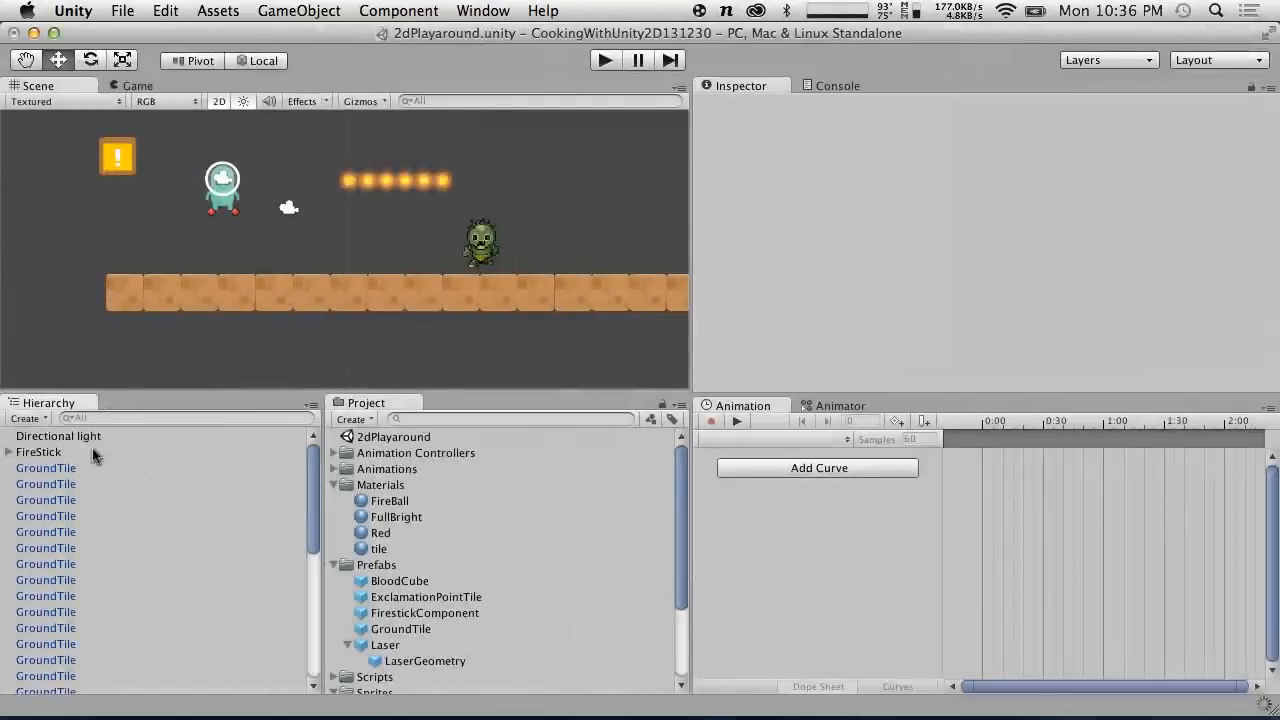
double_click(551, 706)
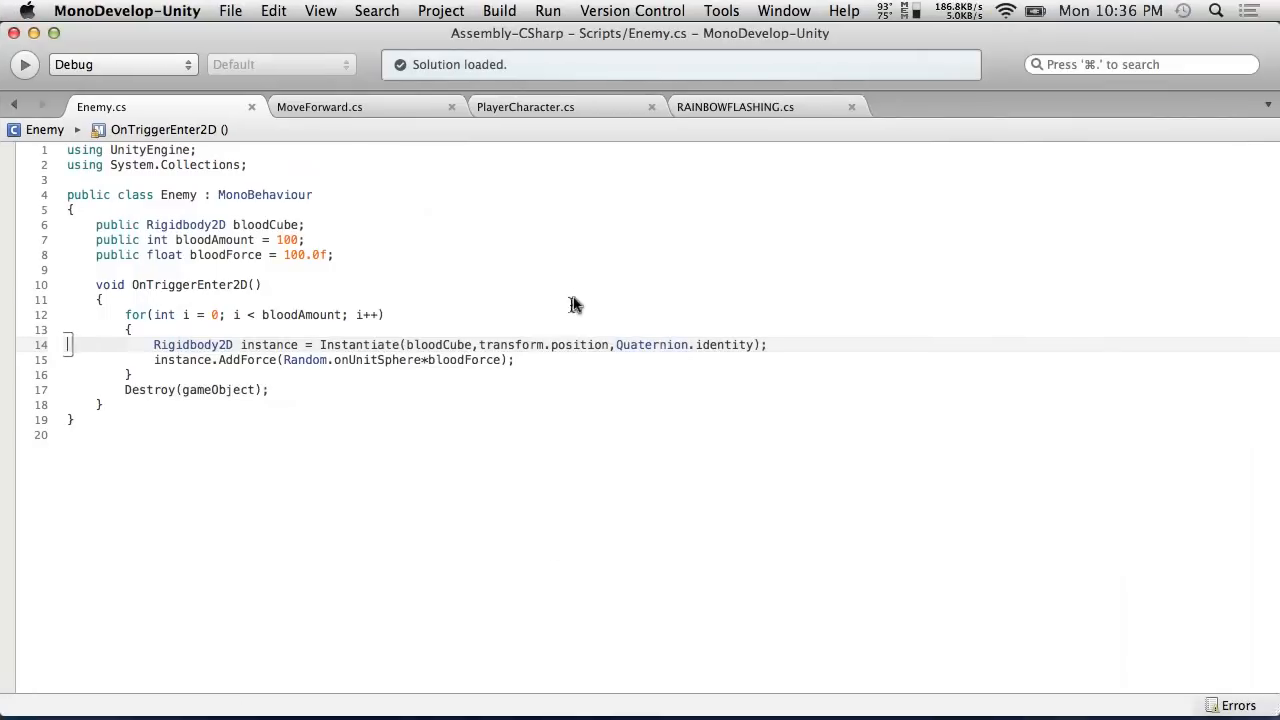
left_click(758, 344)
type("as Rigidbody2D")
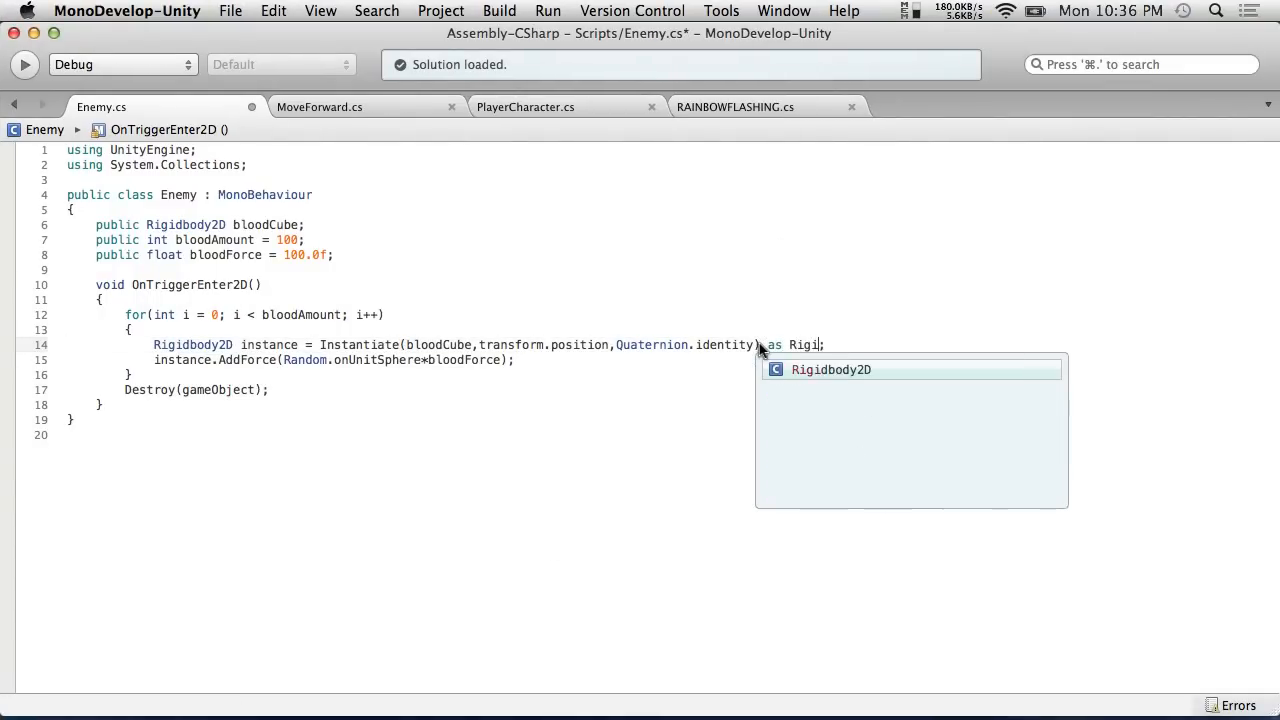
left_click(230, 10)
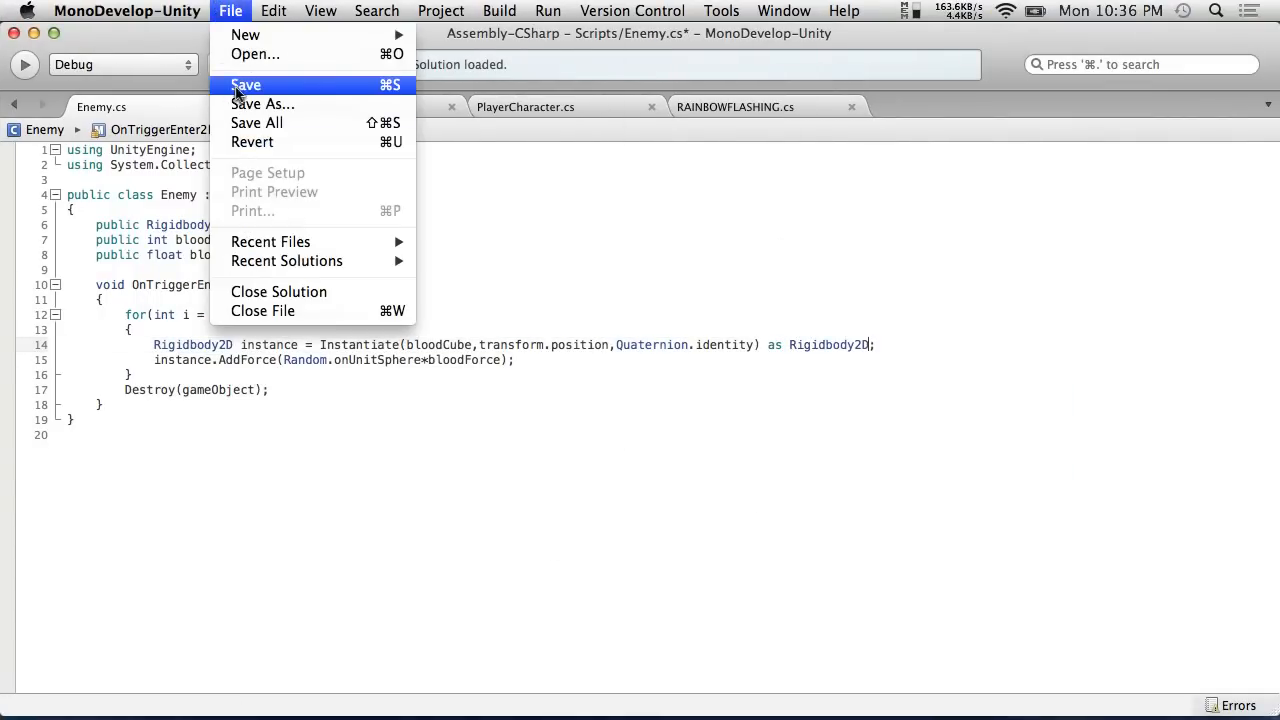
left_click(236, 86)
Switch to Unity and assign the BloodCube prefab to the Blood Cube property of the Zombie's Enemy script.
key("ctrl+Left")
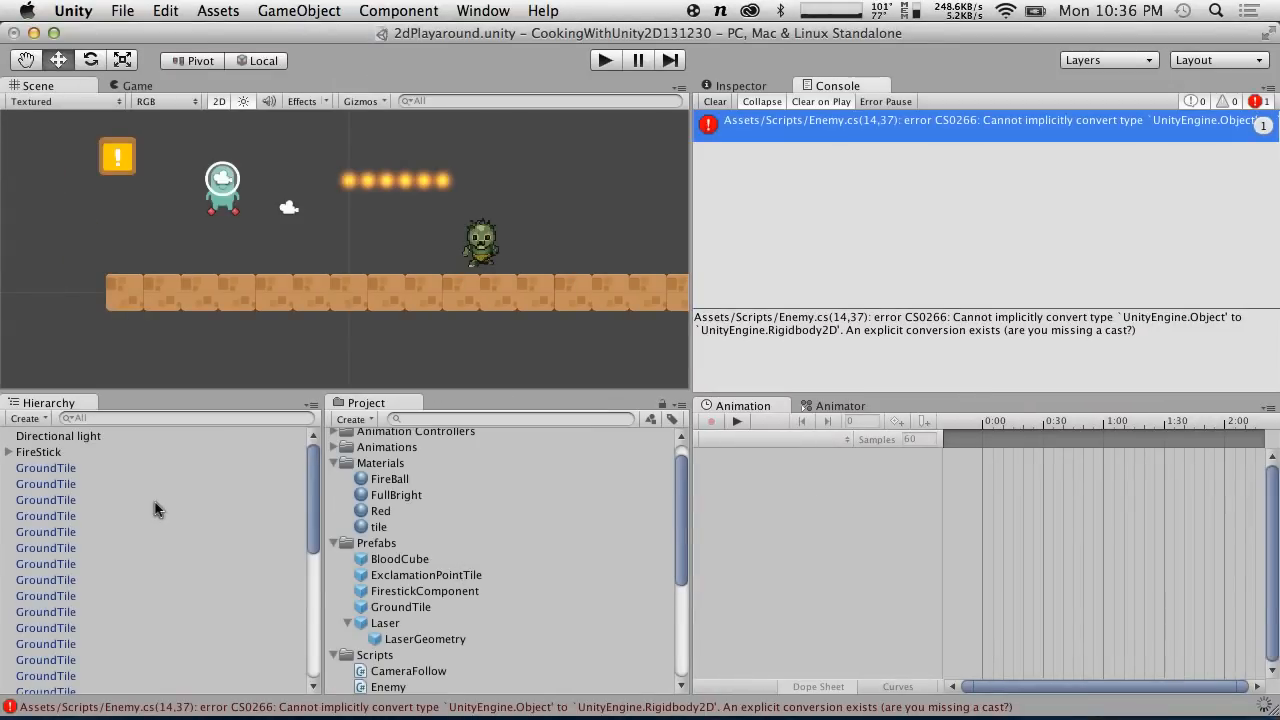
scroll(11, 590, "down", 6)
left_click(11, 580)
left_click(11, 590)
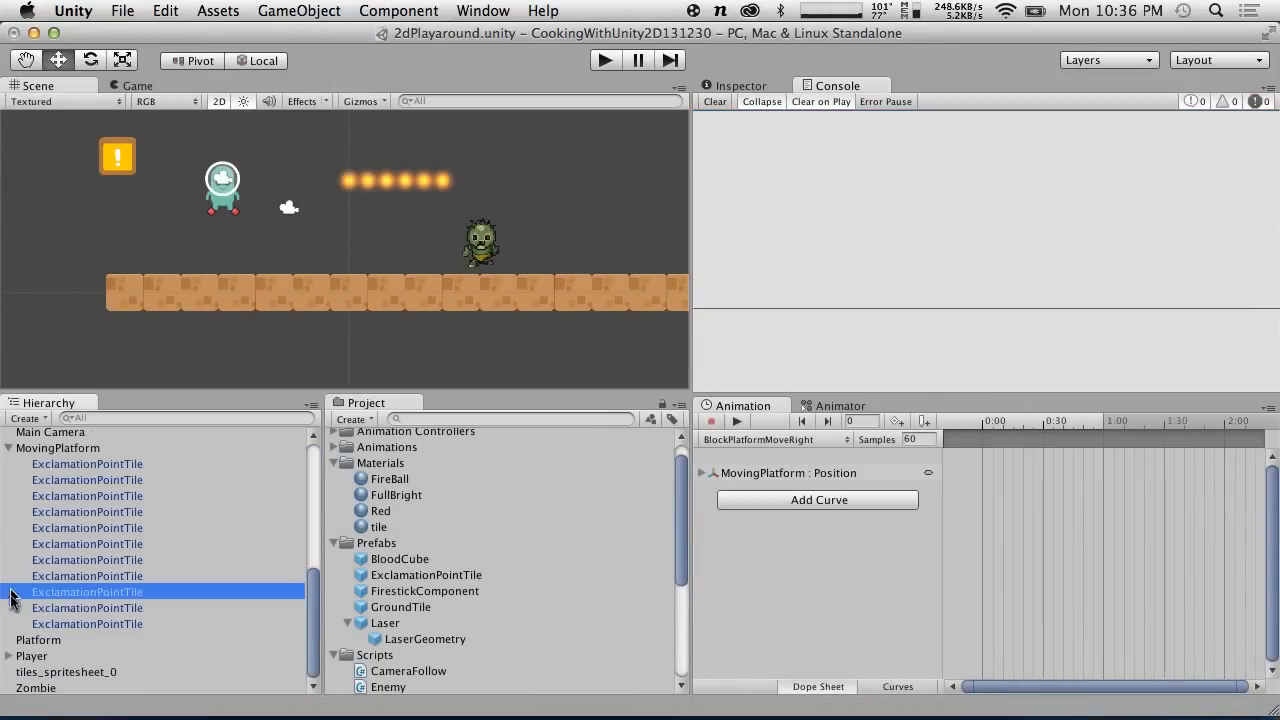
left_click(35, 690)
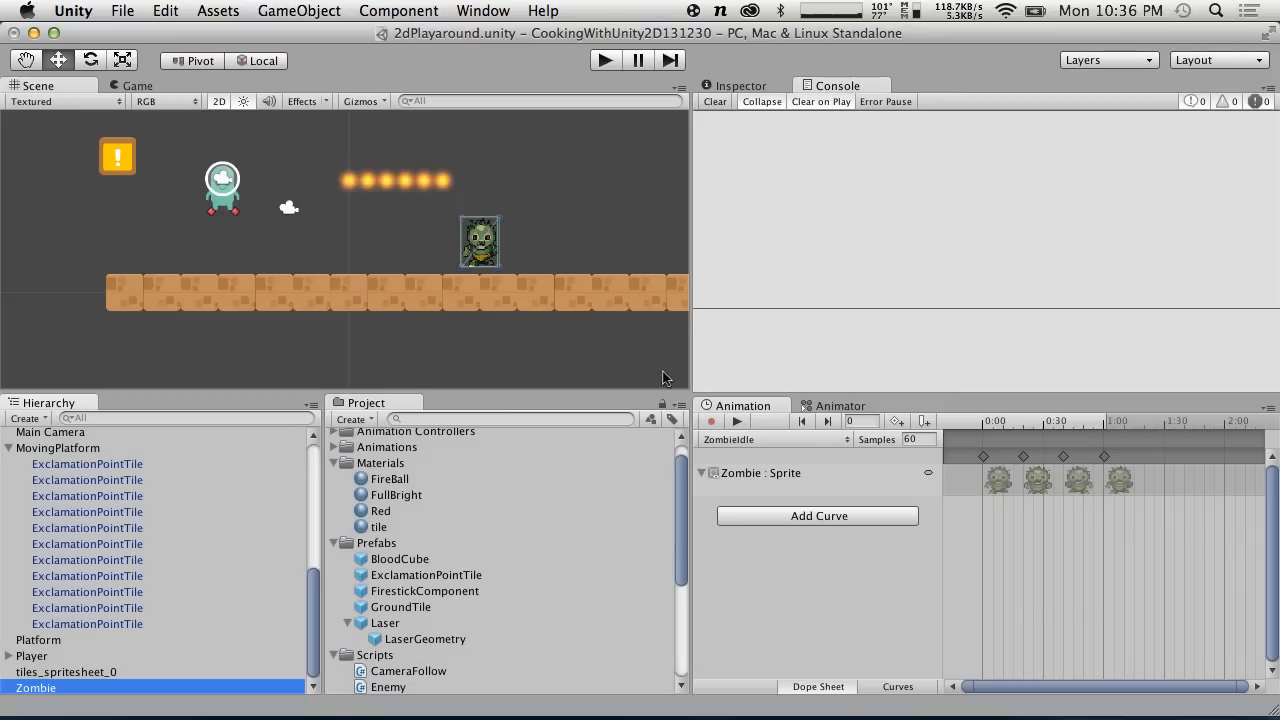
left_click(739, 88)
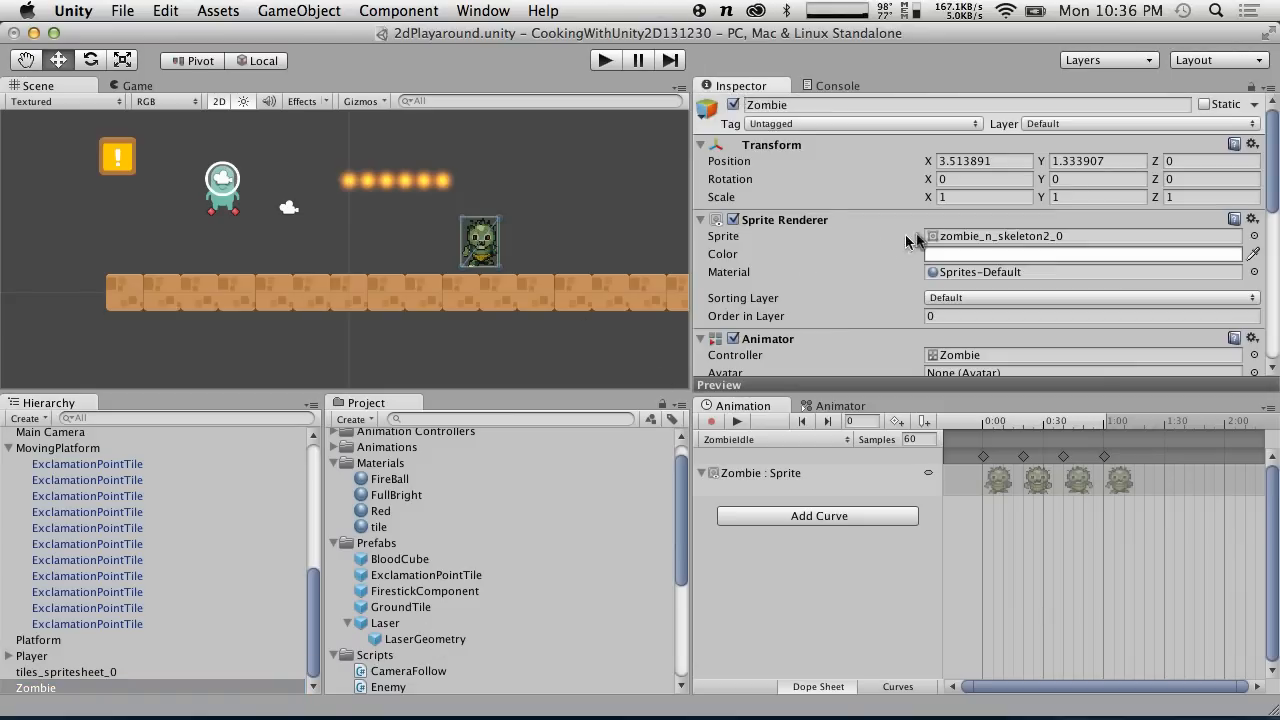
scroll(916, 233, "down", 5)
scroll(789, 251, "down", 3)
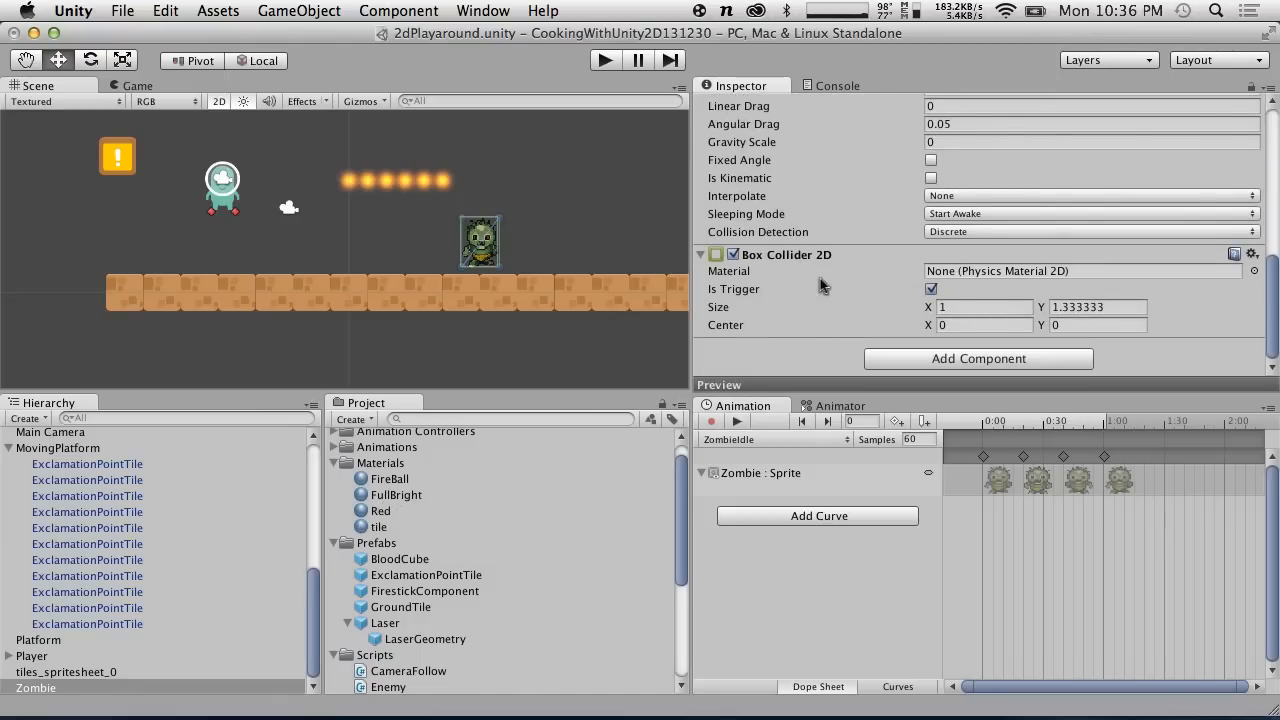
scroll(468, 667, "down", 10)
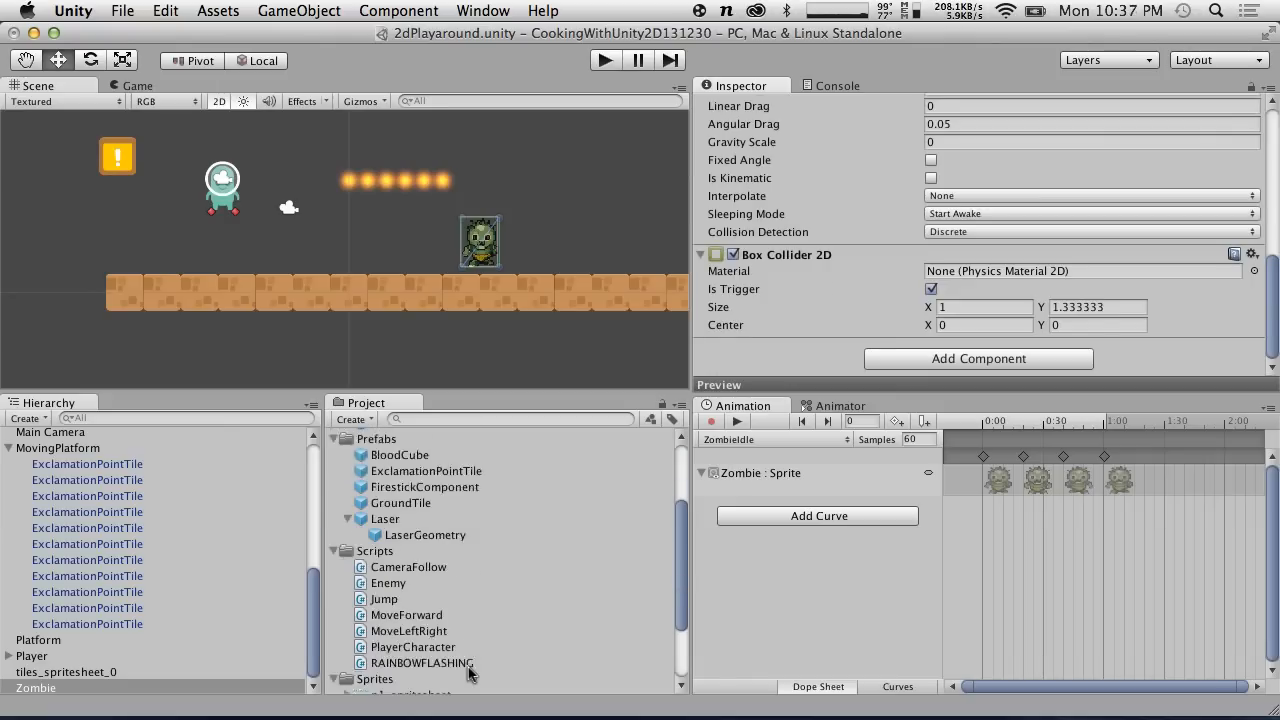
scroll(791, 307, "up", 10)
scroll(791, 307, "down", 6)
scroll(791, 307, "down", 2)
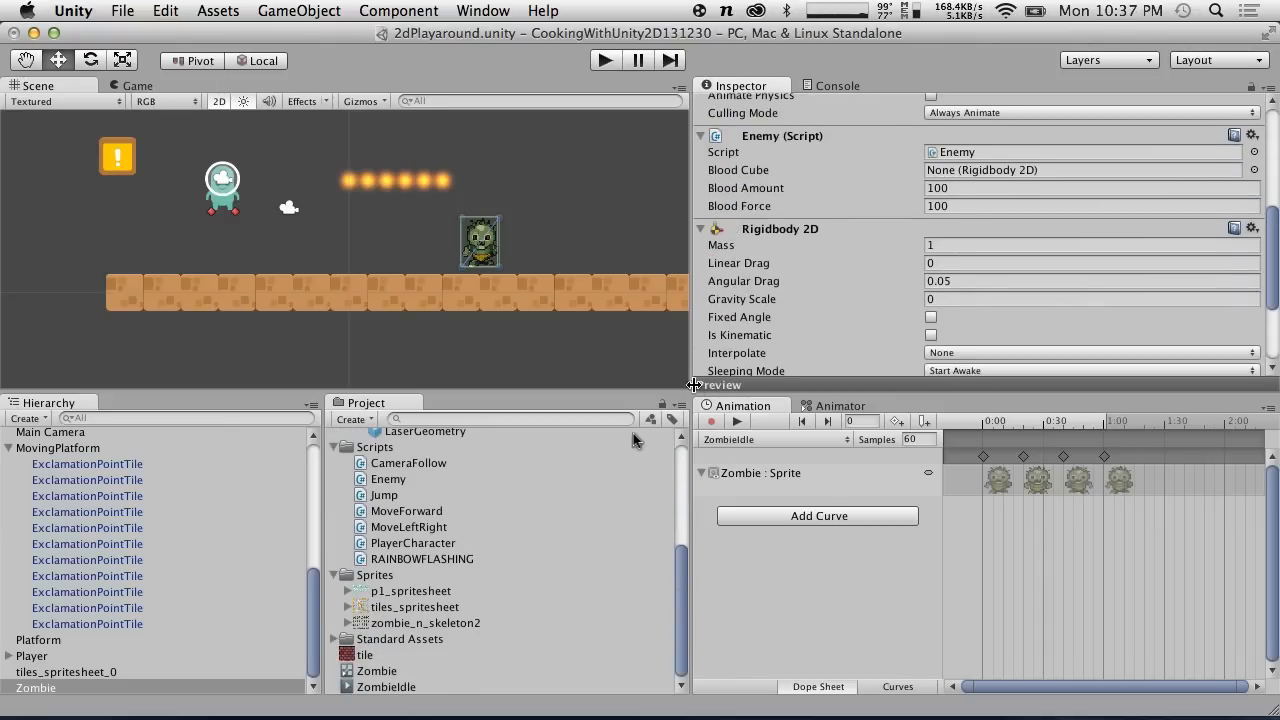
scroll(378, 586, "up", 8)
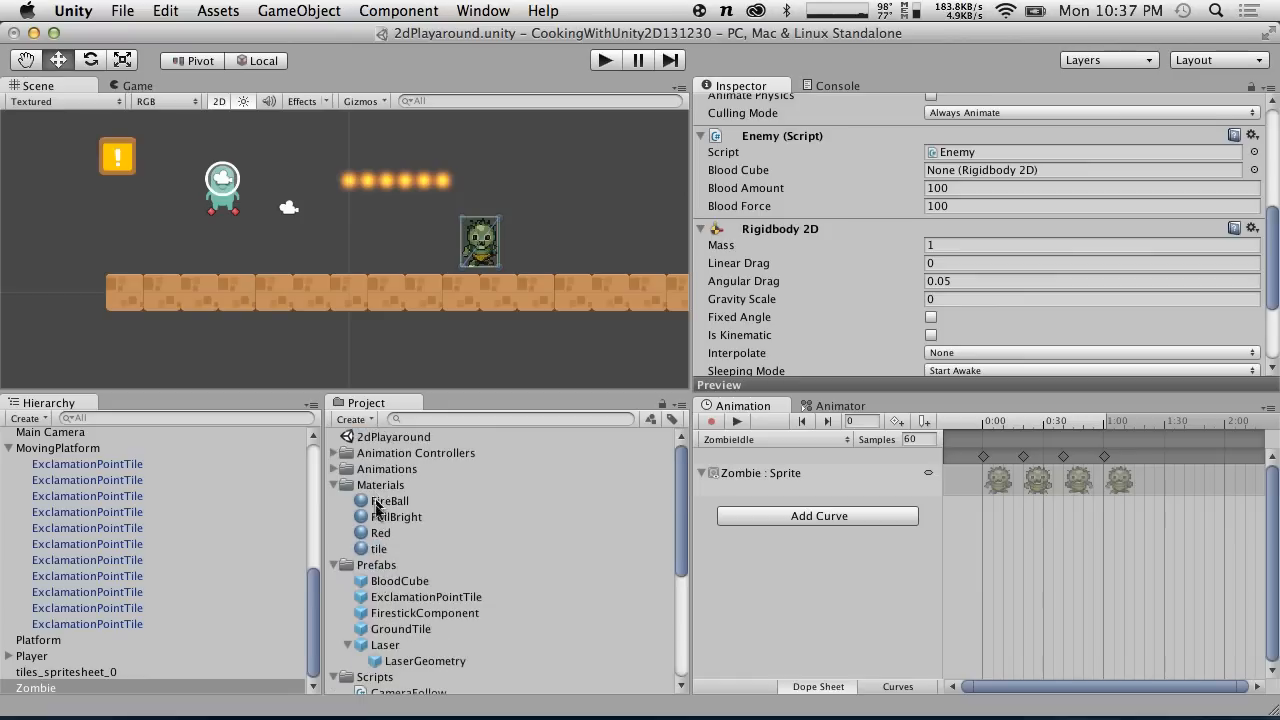
left_click_drag(403, 586, 986, 172)
Run the game to test the zombie's blood cube burst, and stop play mode.
left_click(608, 61)
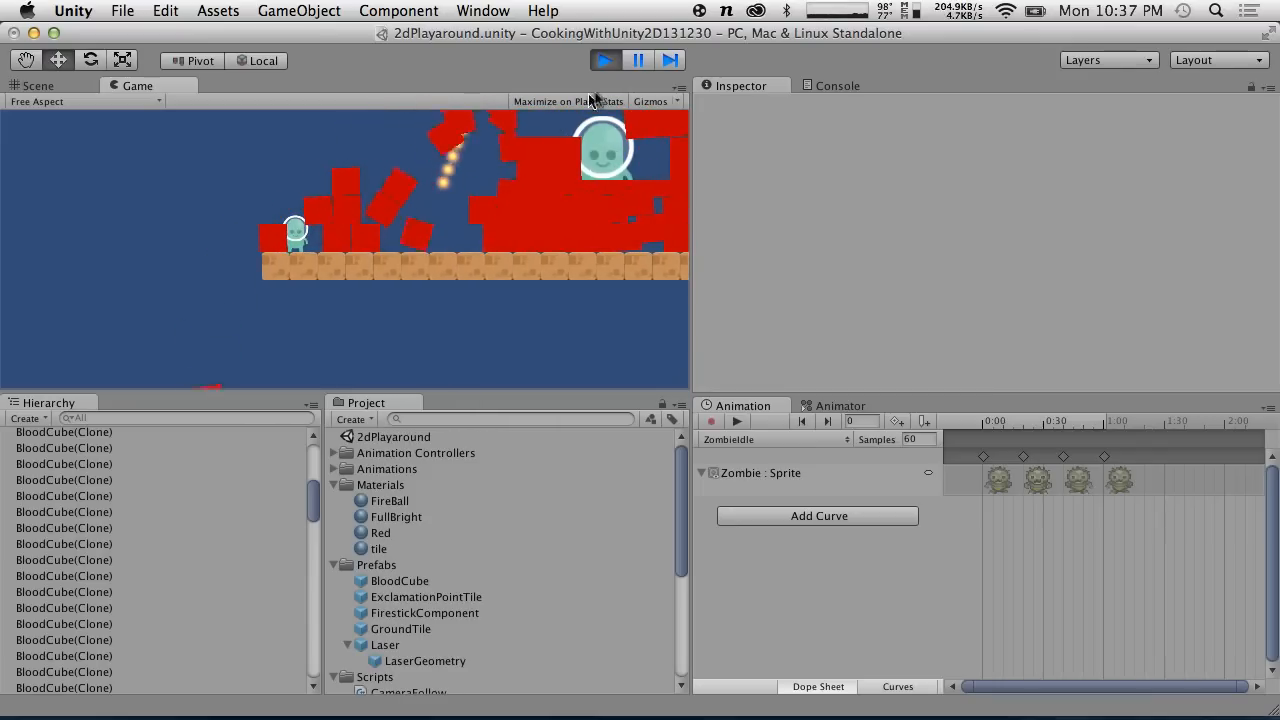
left_click(606, 62)
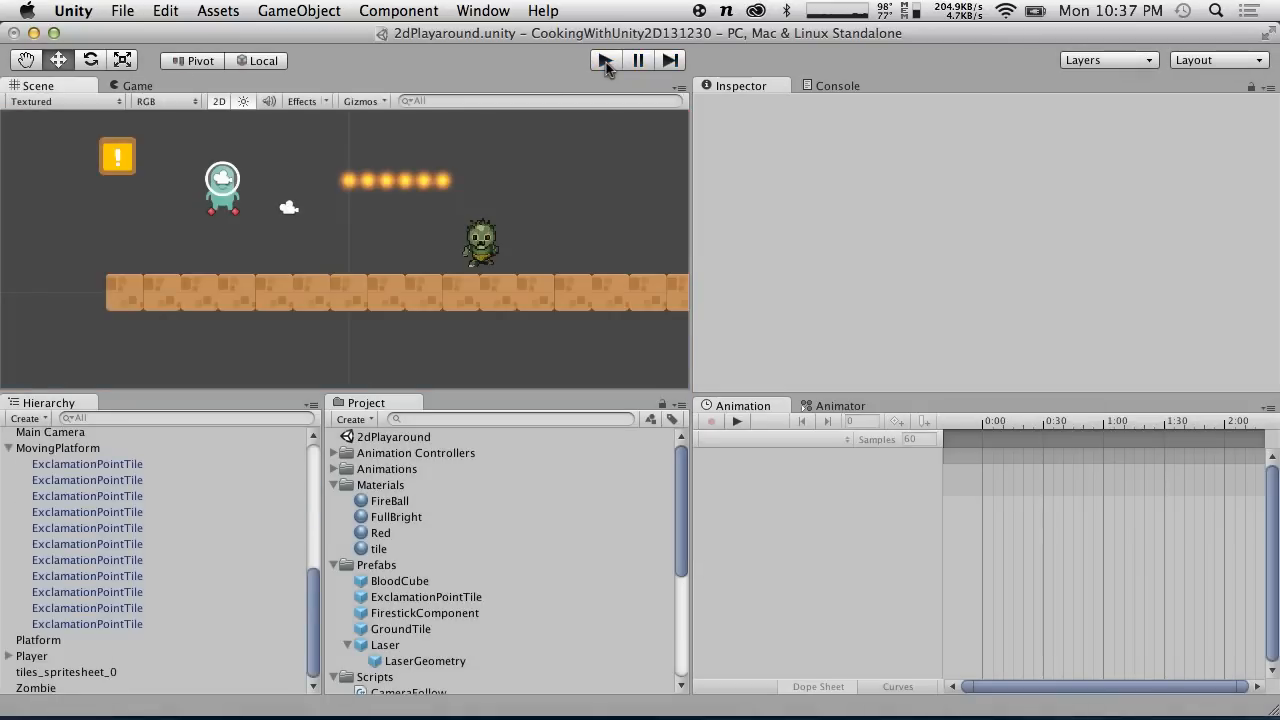
Save the 2dPlayaround scene and the project.
left_click(125, 10)
left_click(162, 84)
left_click(123, 5)
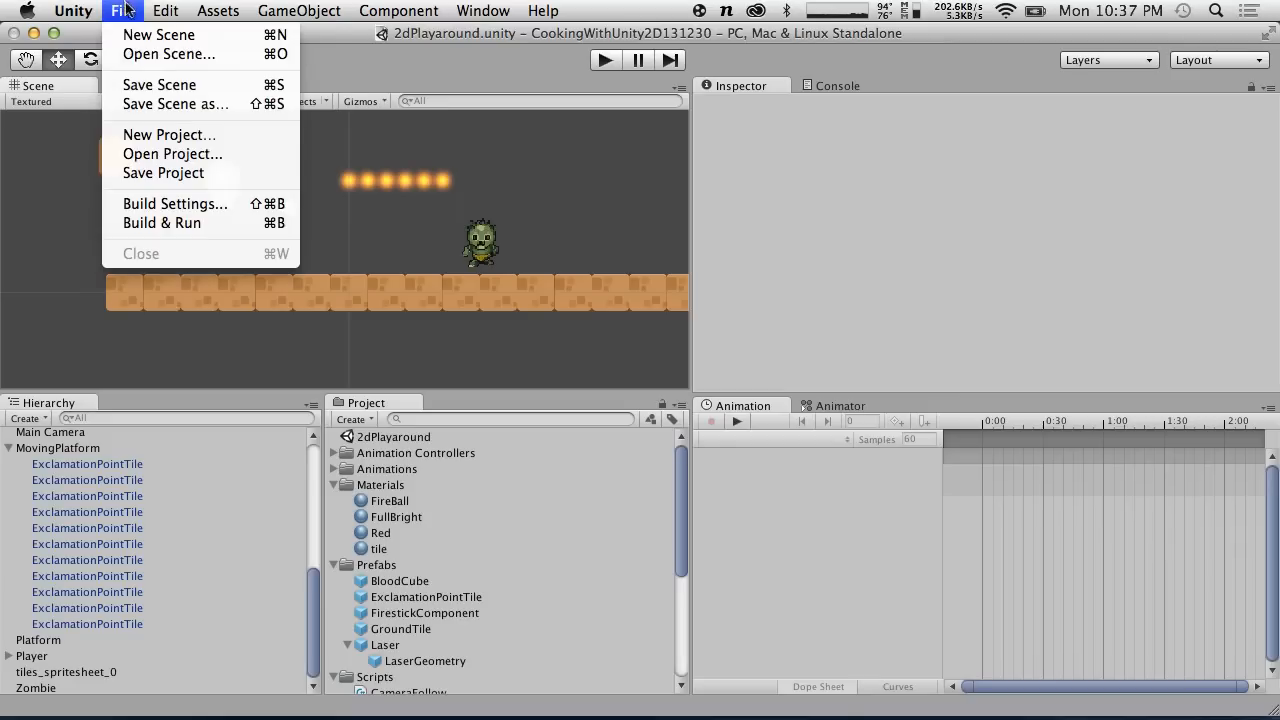
left_click(165, 174)
Switch to Chrome and close the zombie_n_skeleton2.png page.
key("ctrl+Right")
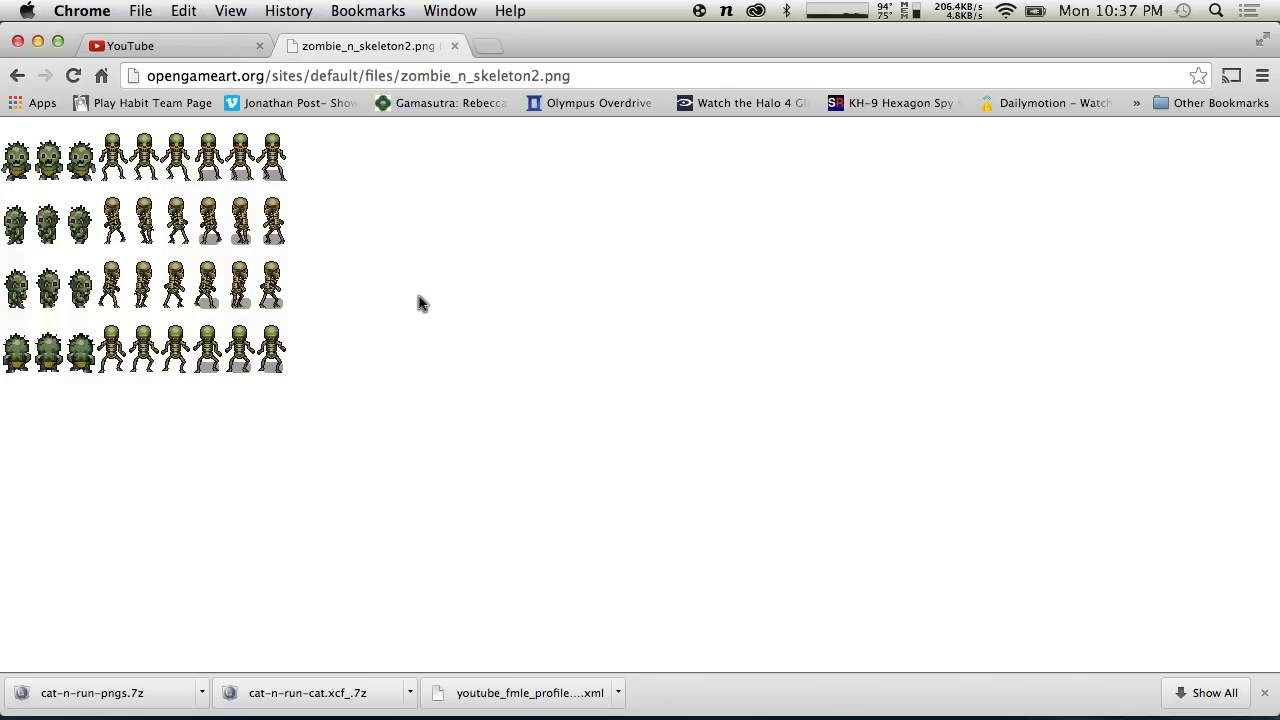
left_click(454, 46)
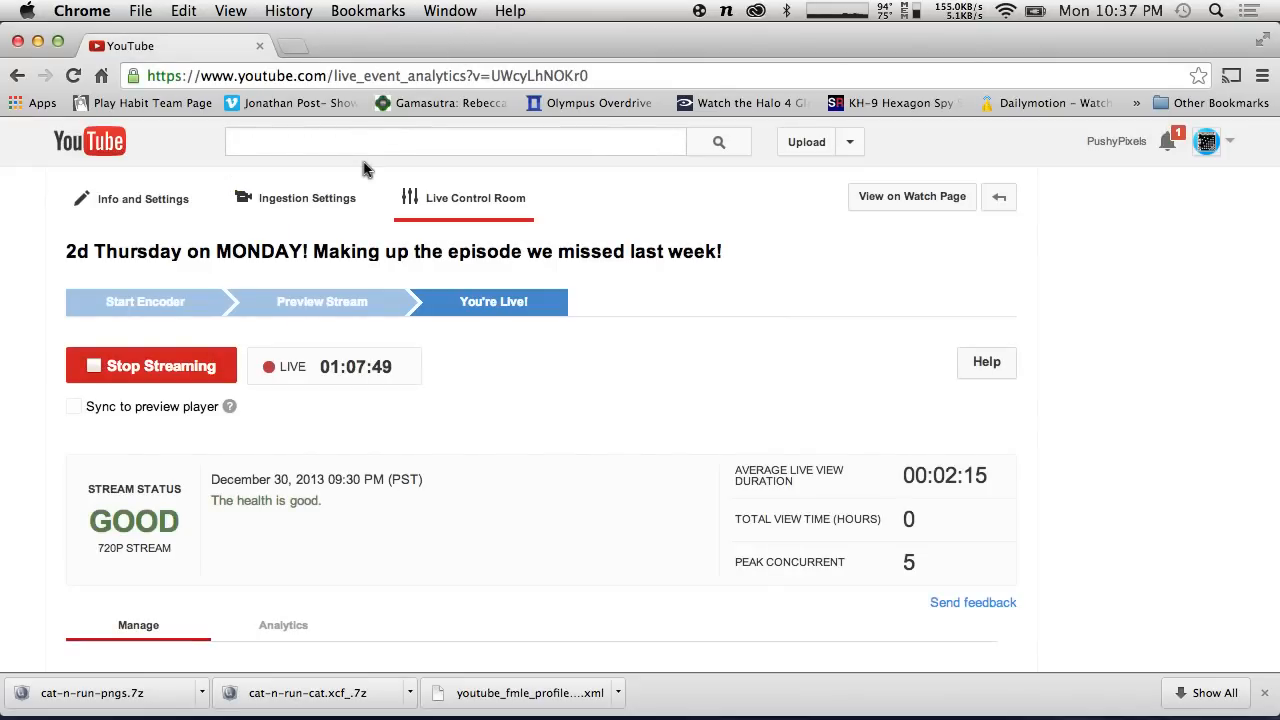
Switch to the video source window behind Flash Media Live Encoder and change the live stream's picture to the webcam.
key("super+Tab")
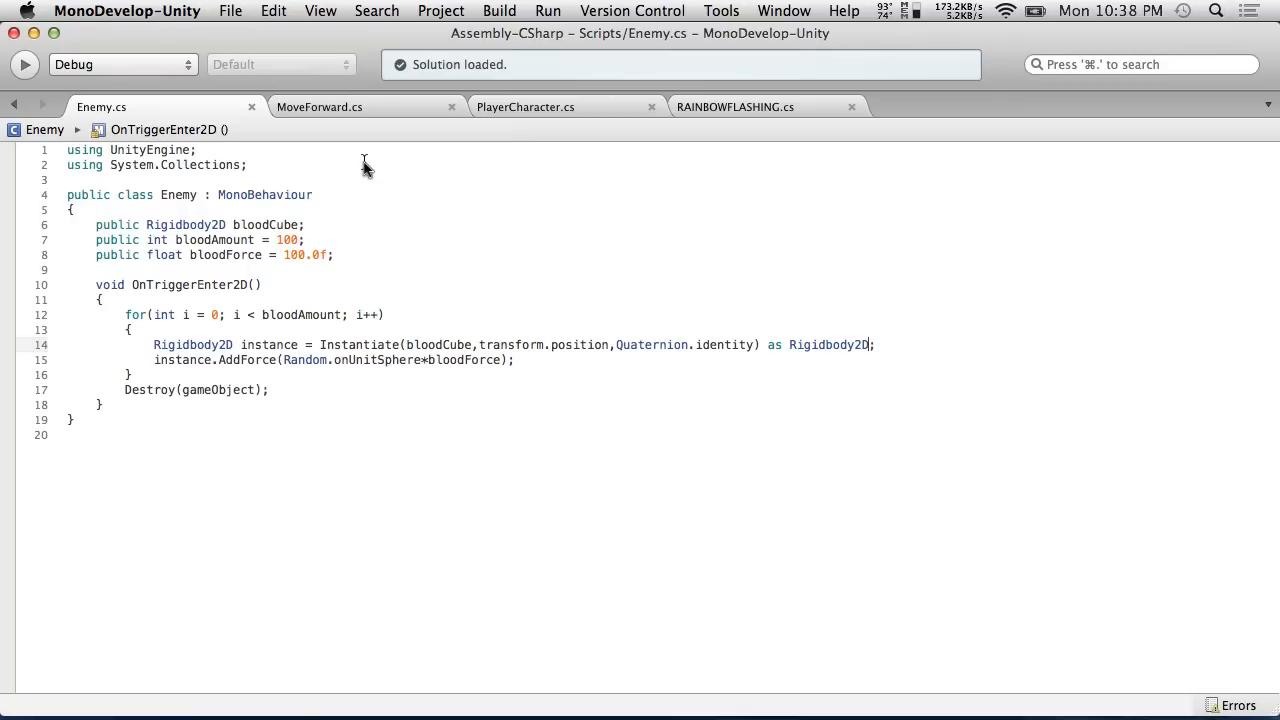
key("ctrl+Right")
key("ctrl+Right")
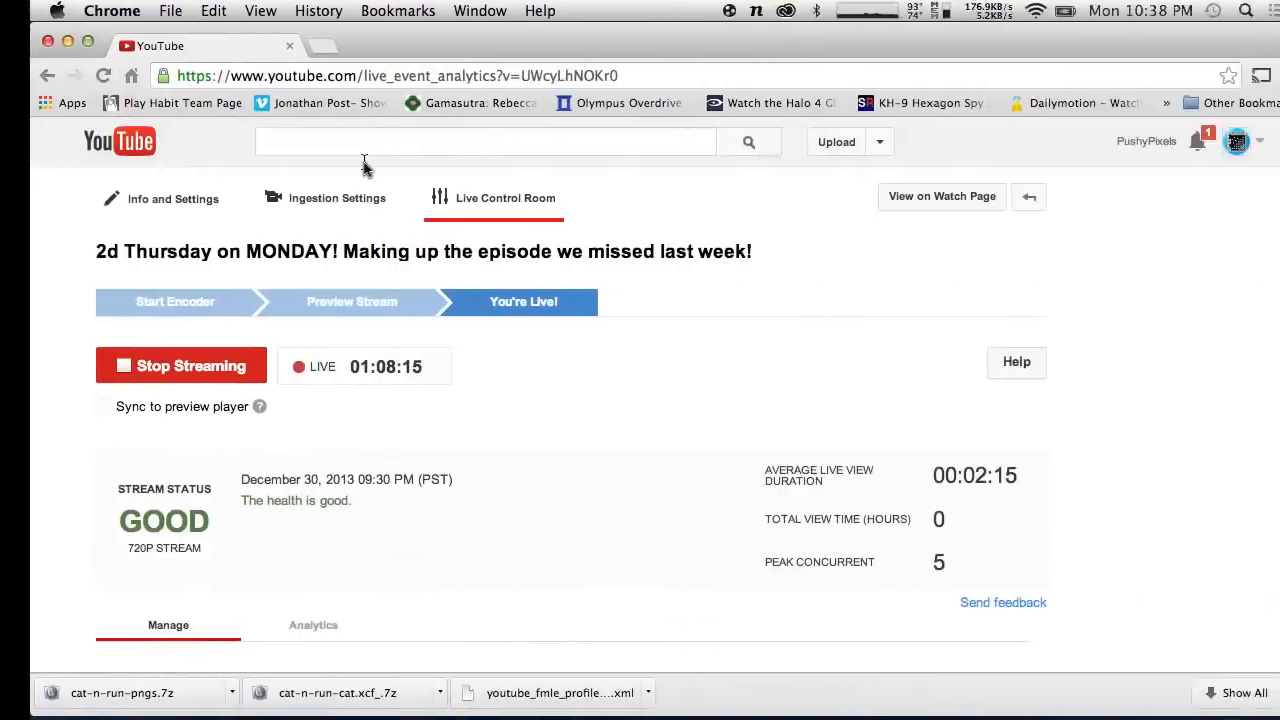
left_click(157, 67)
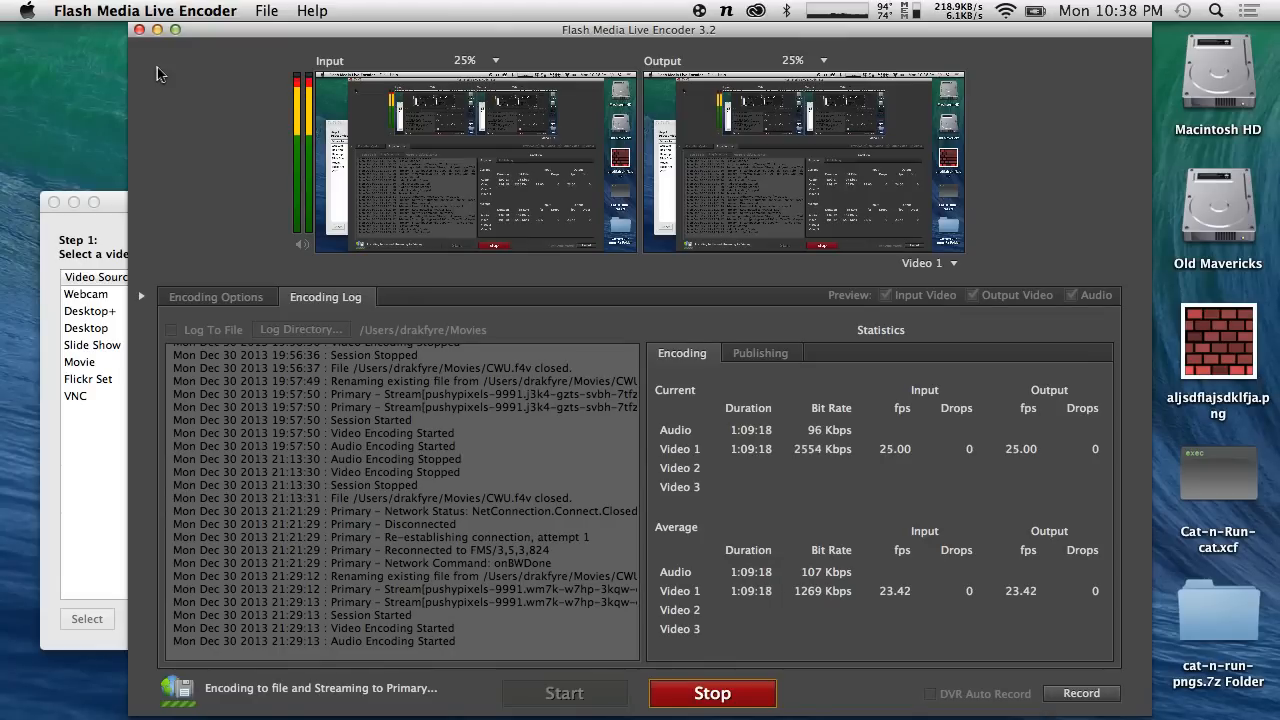
left_click(86, 515)
double_click(408, 457)
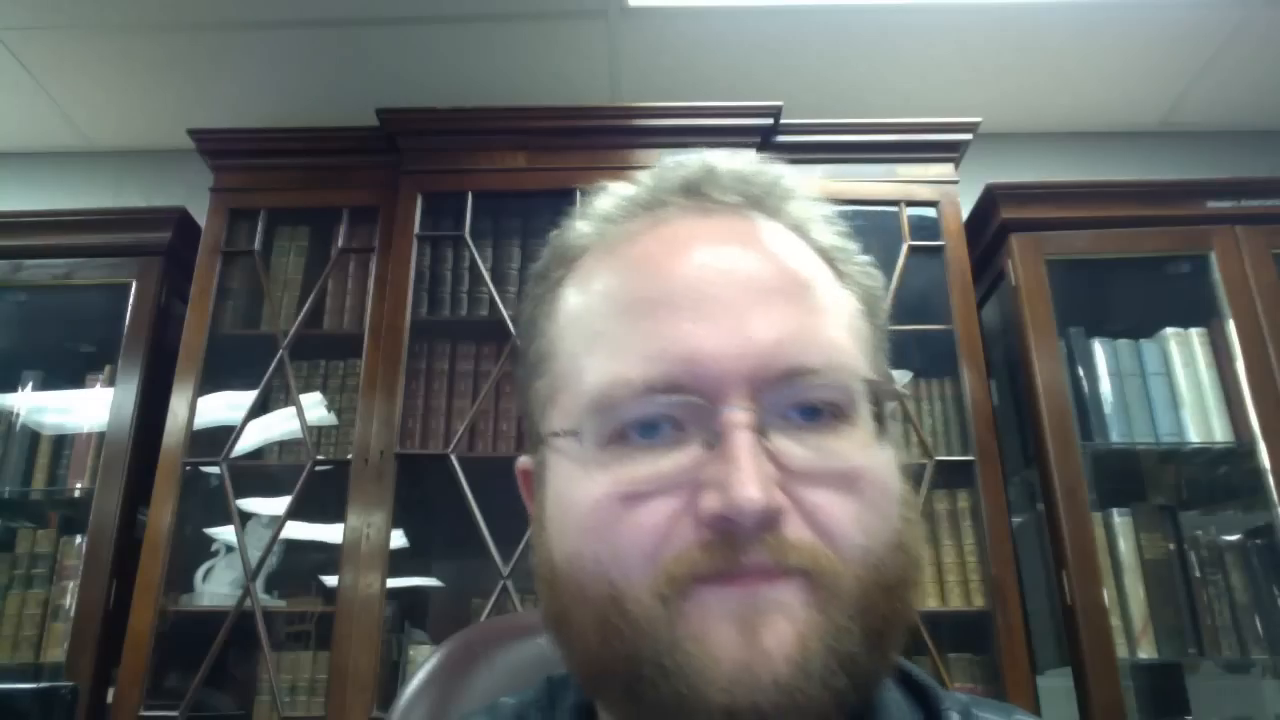